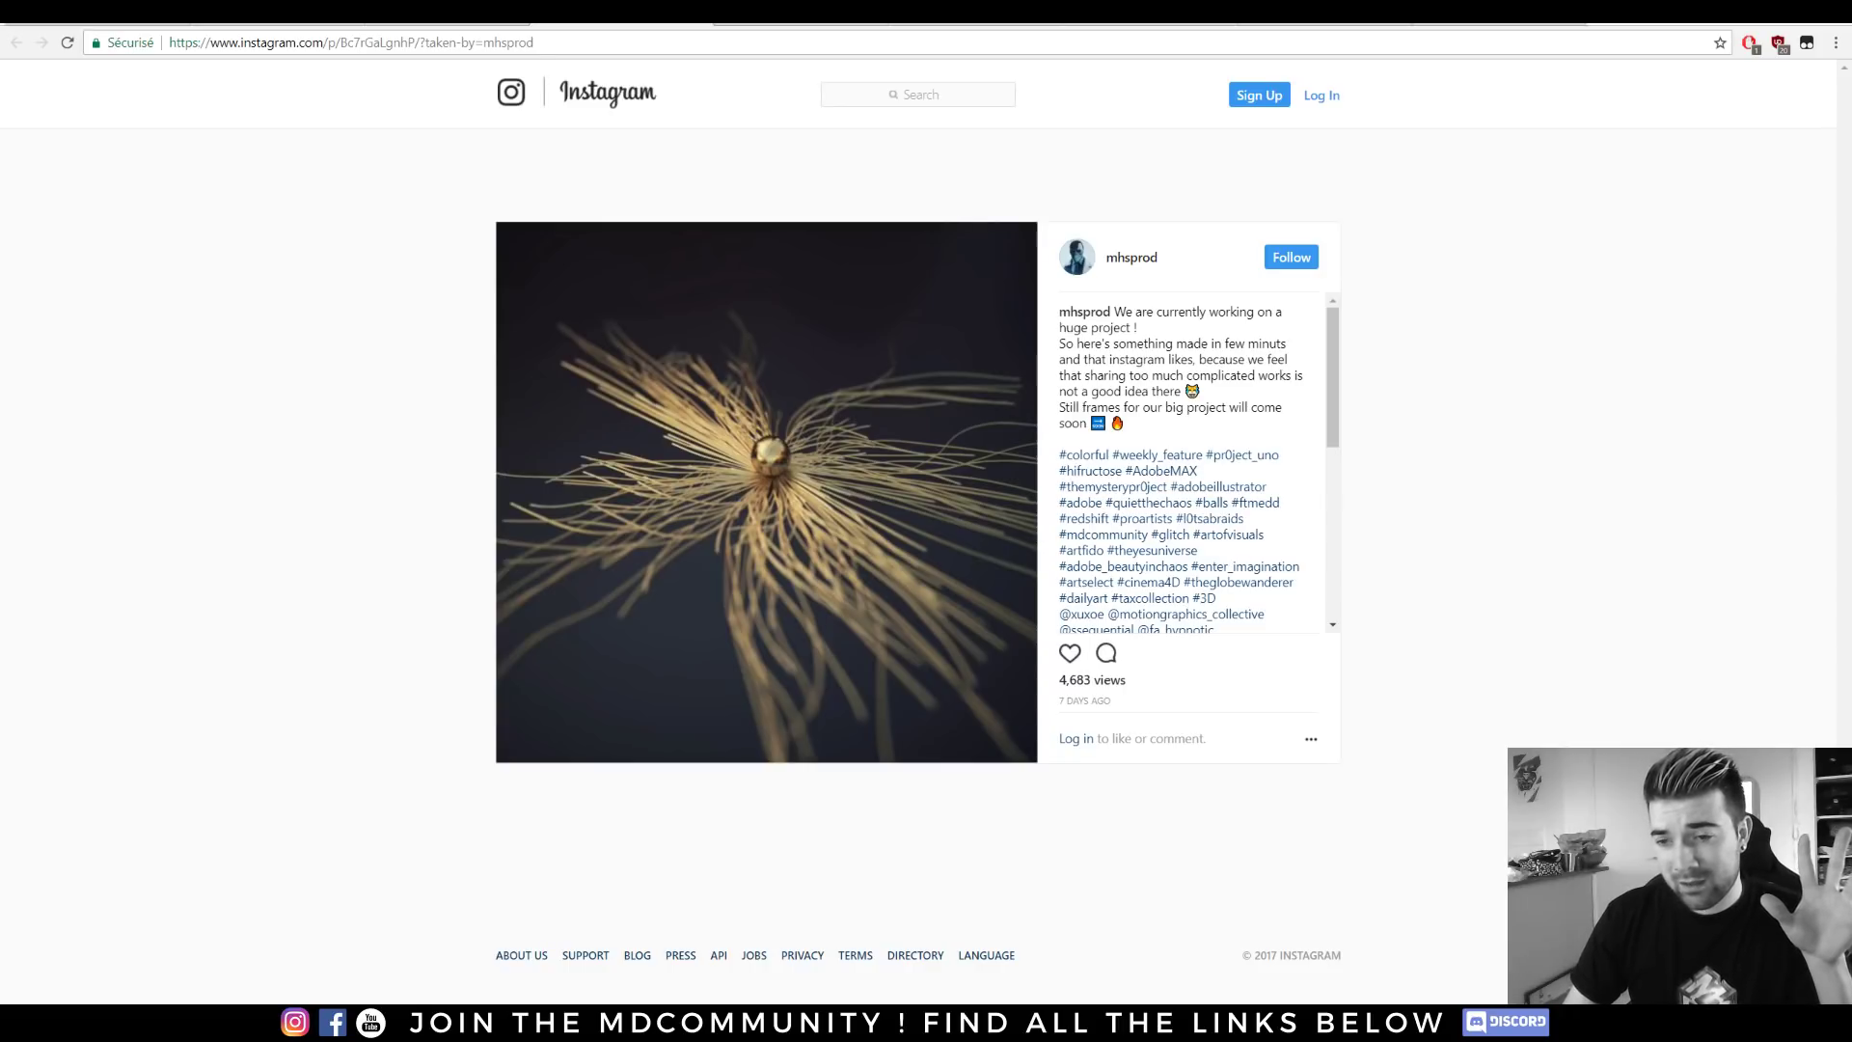
Play the particle sphere videos in the three mhsprod Instagram posts as references for the effect.
left_click(918, 608)
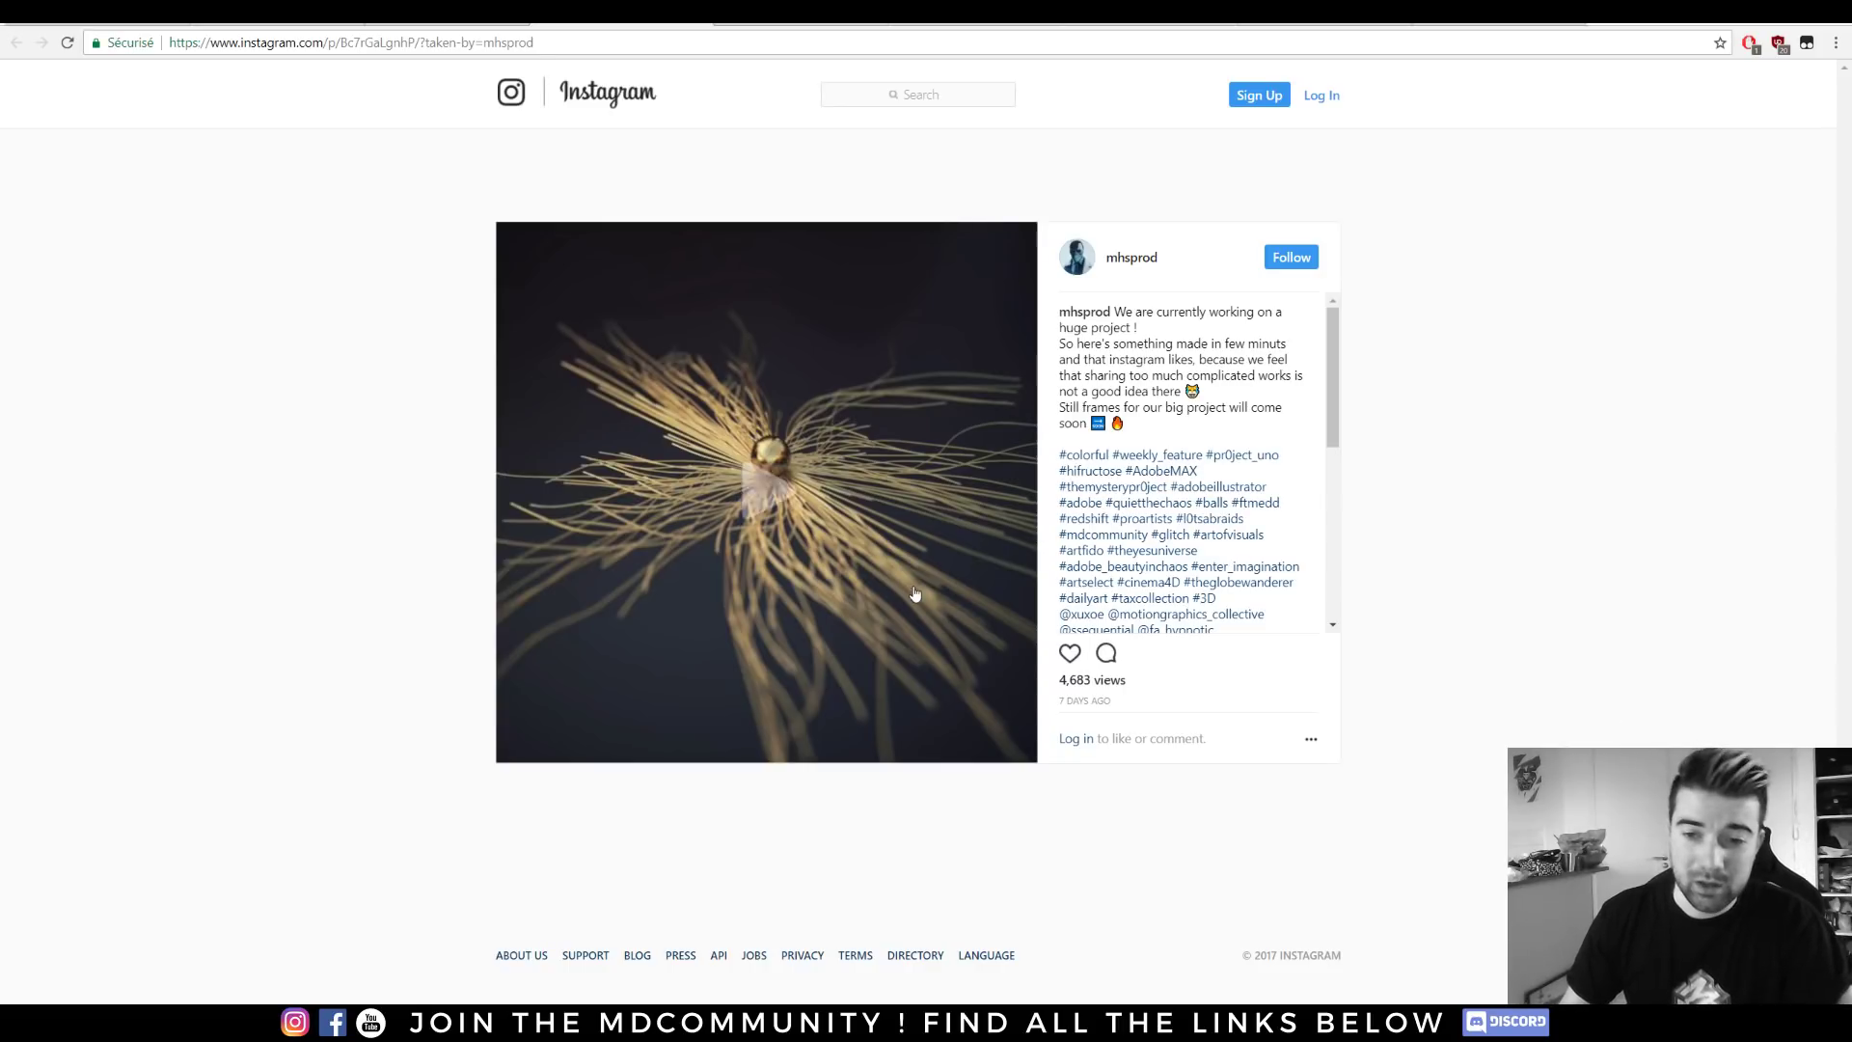
left_click(916, 608)
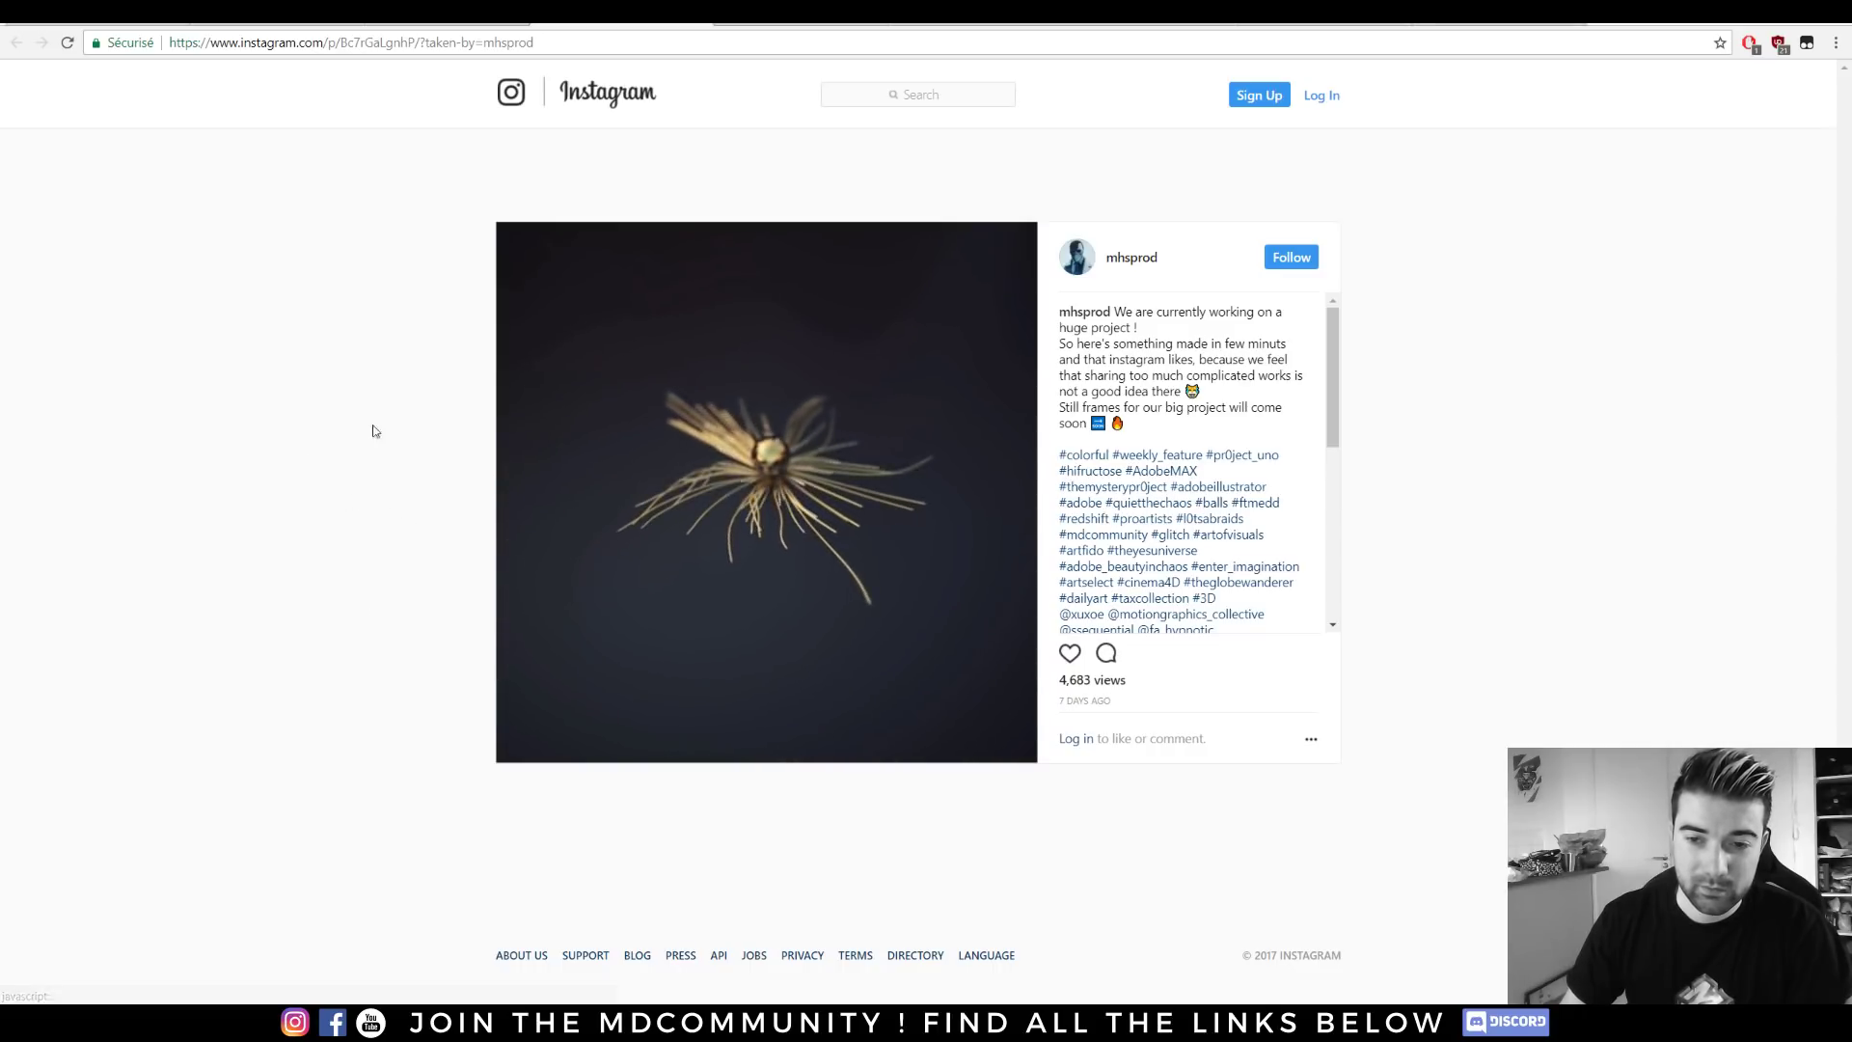
left_click(781, 33)
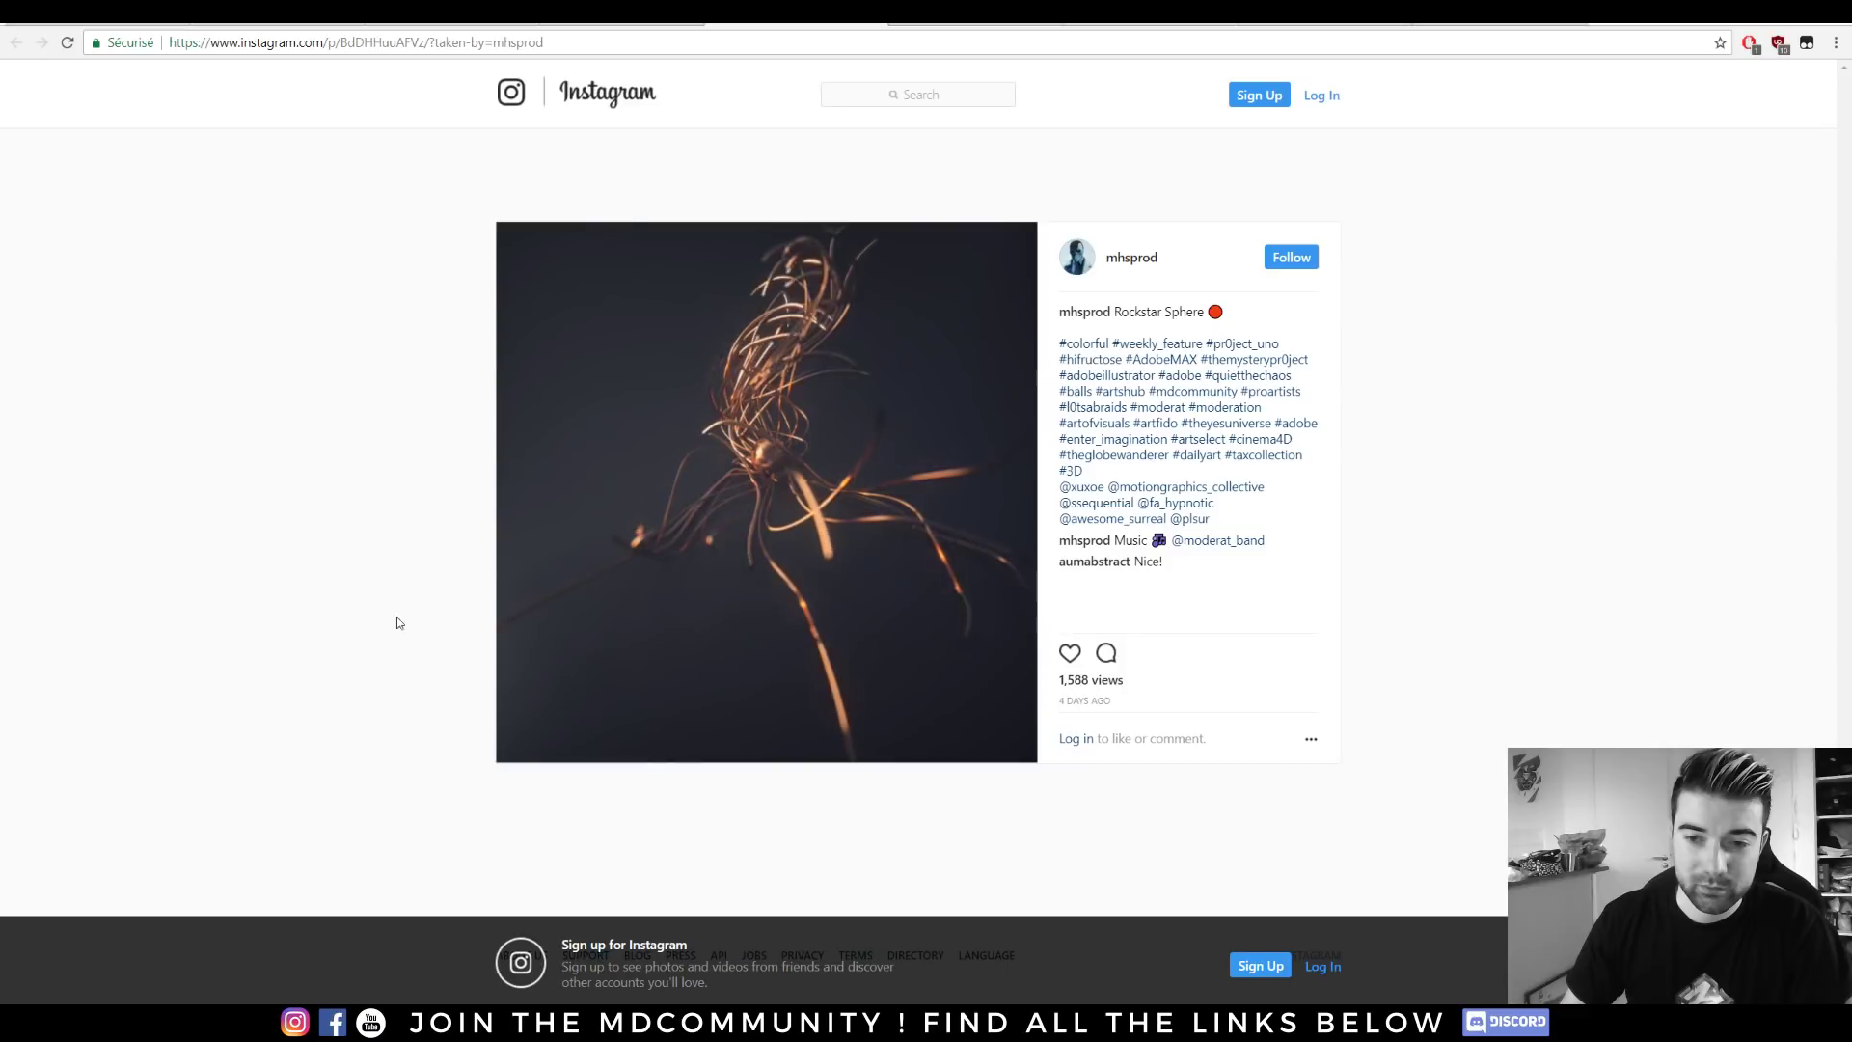
key("ctrl+Tab")
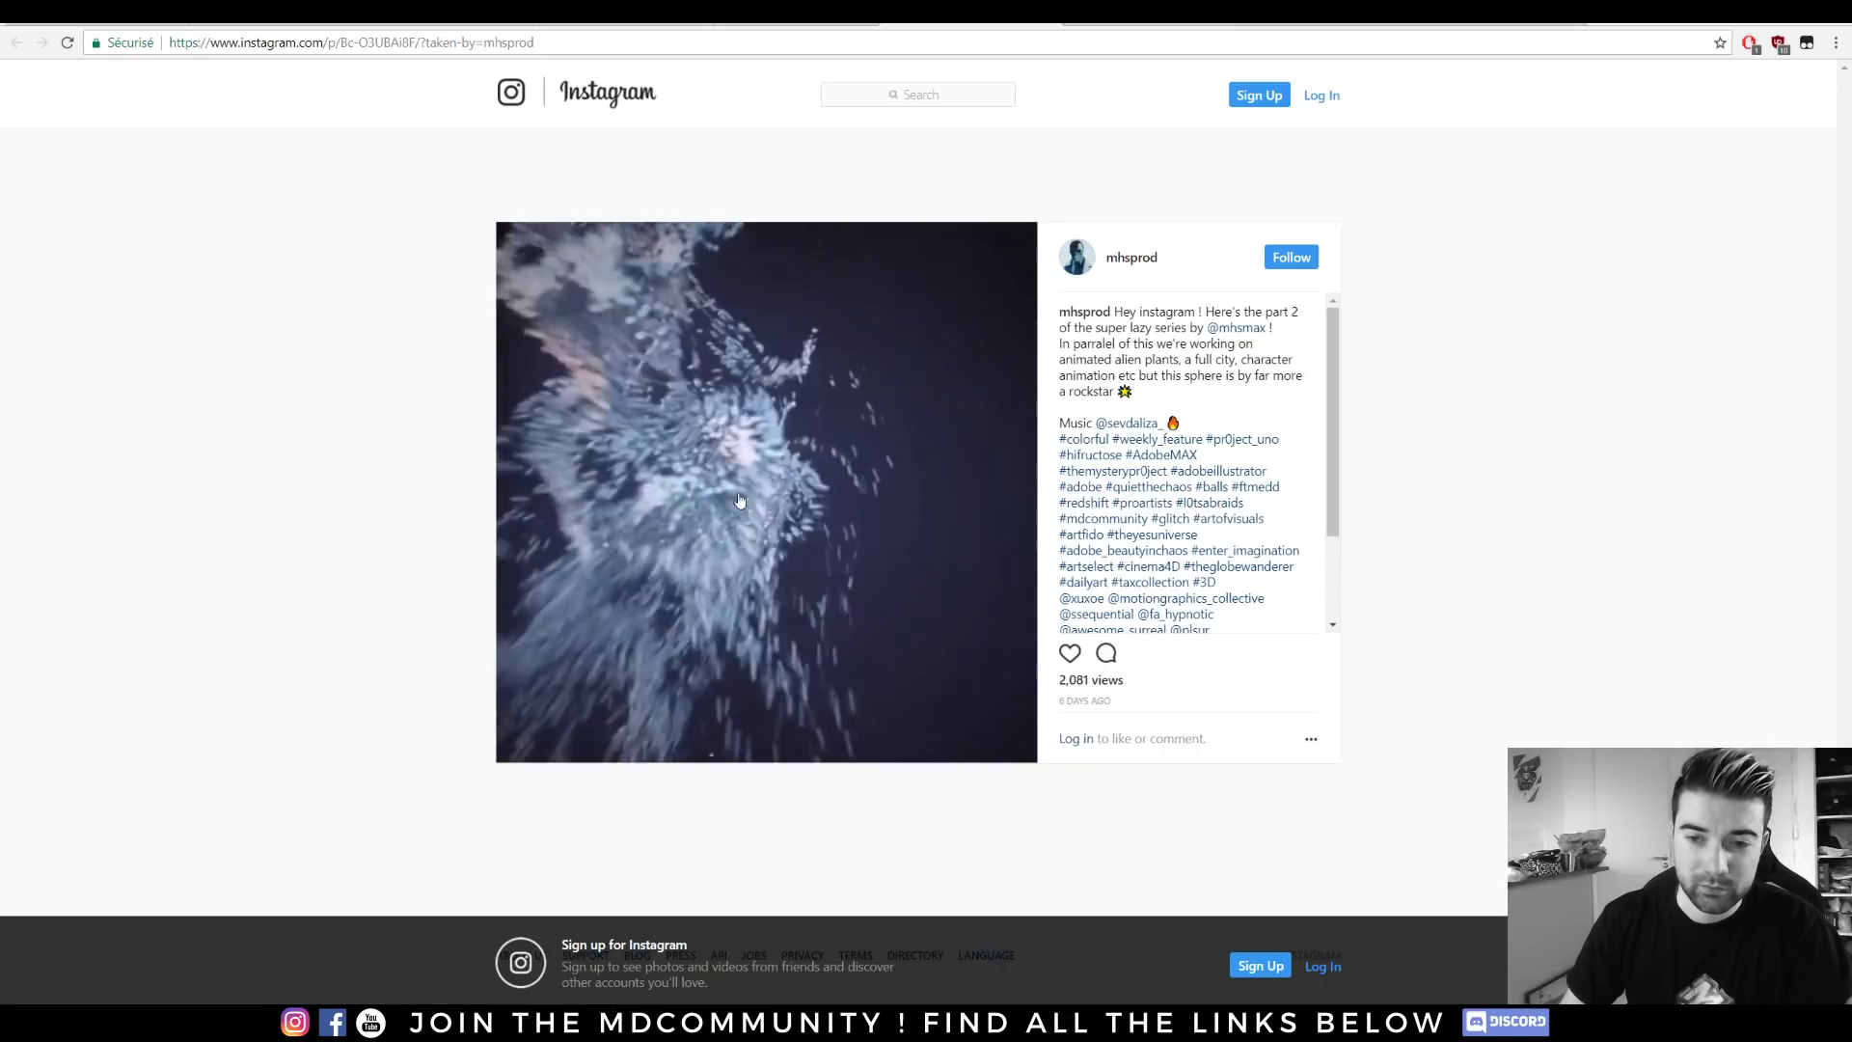
left_click(773, 468)
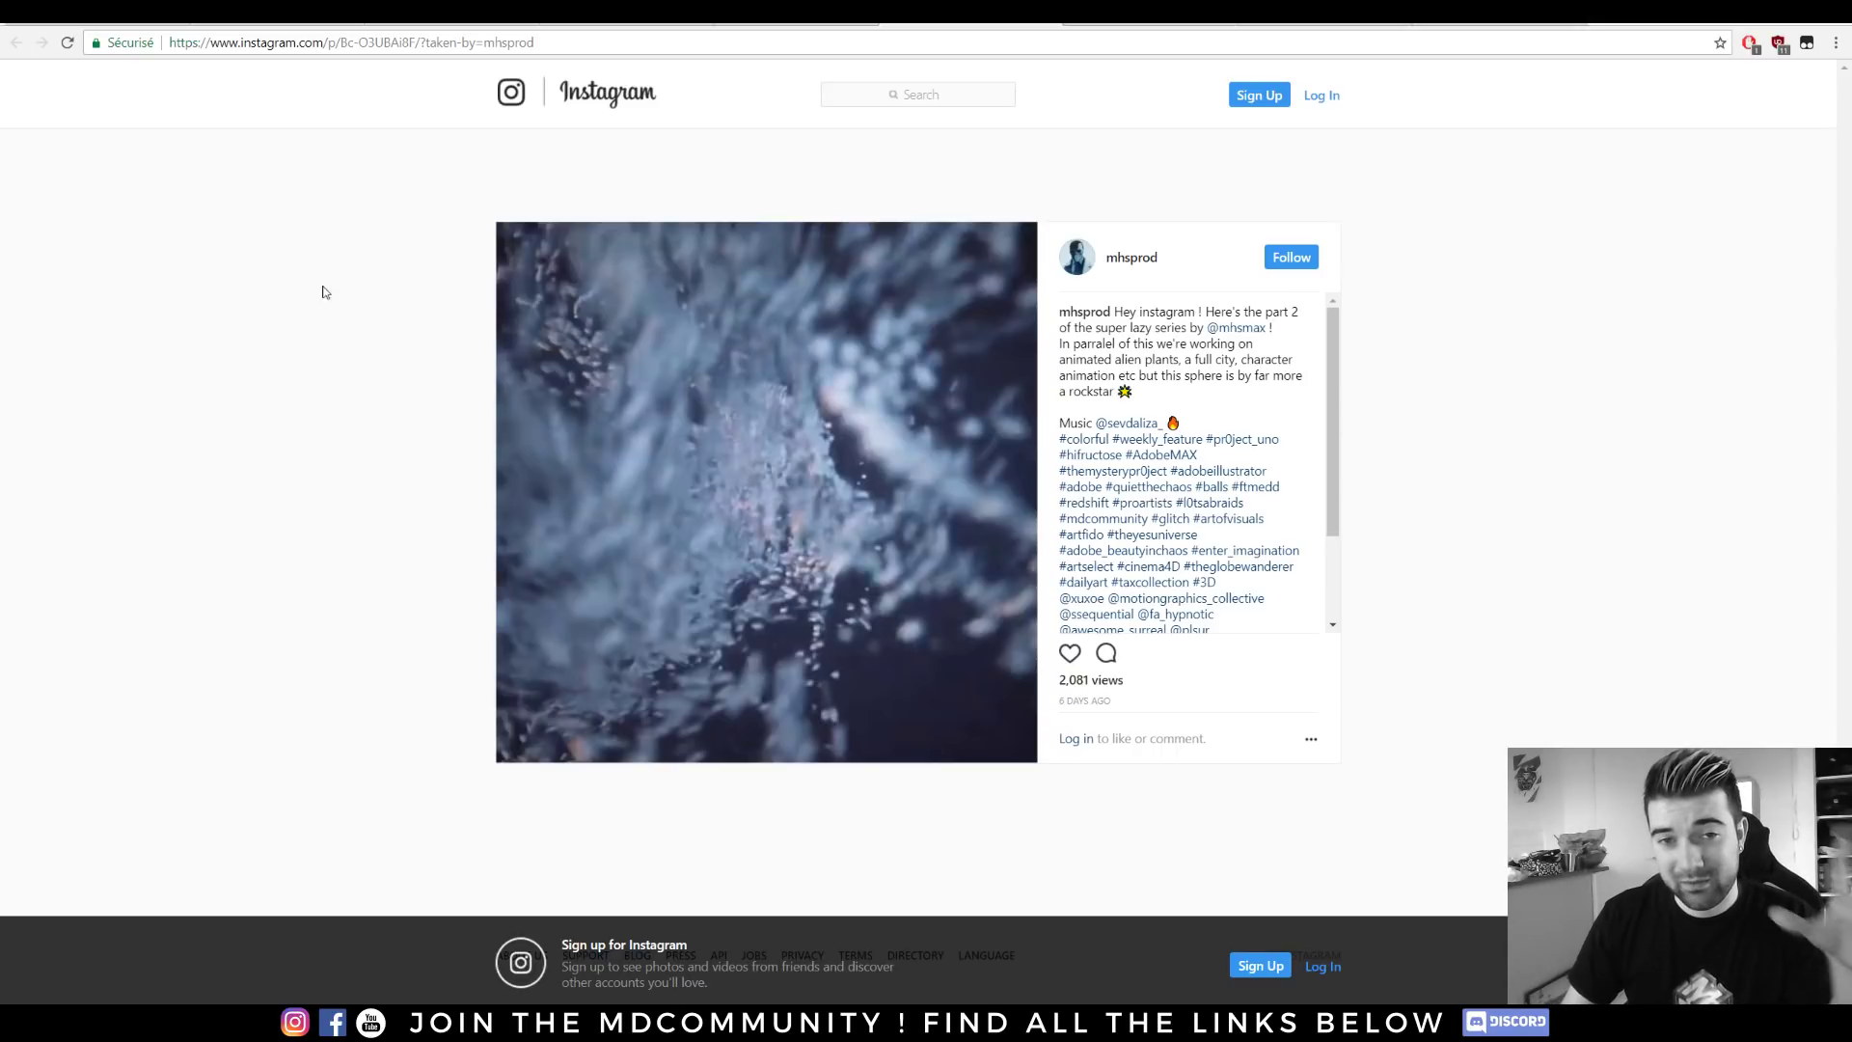
Look through the Motion Designers Community YouTube channel's home page and its video sections.
left_click(301, 15)
scroll(252, 528, "down", 3)
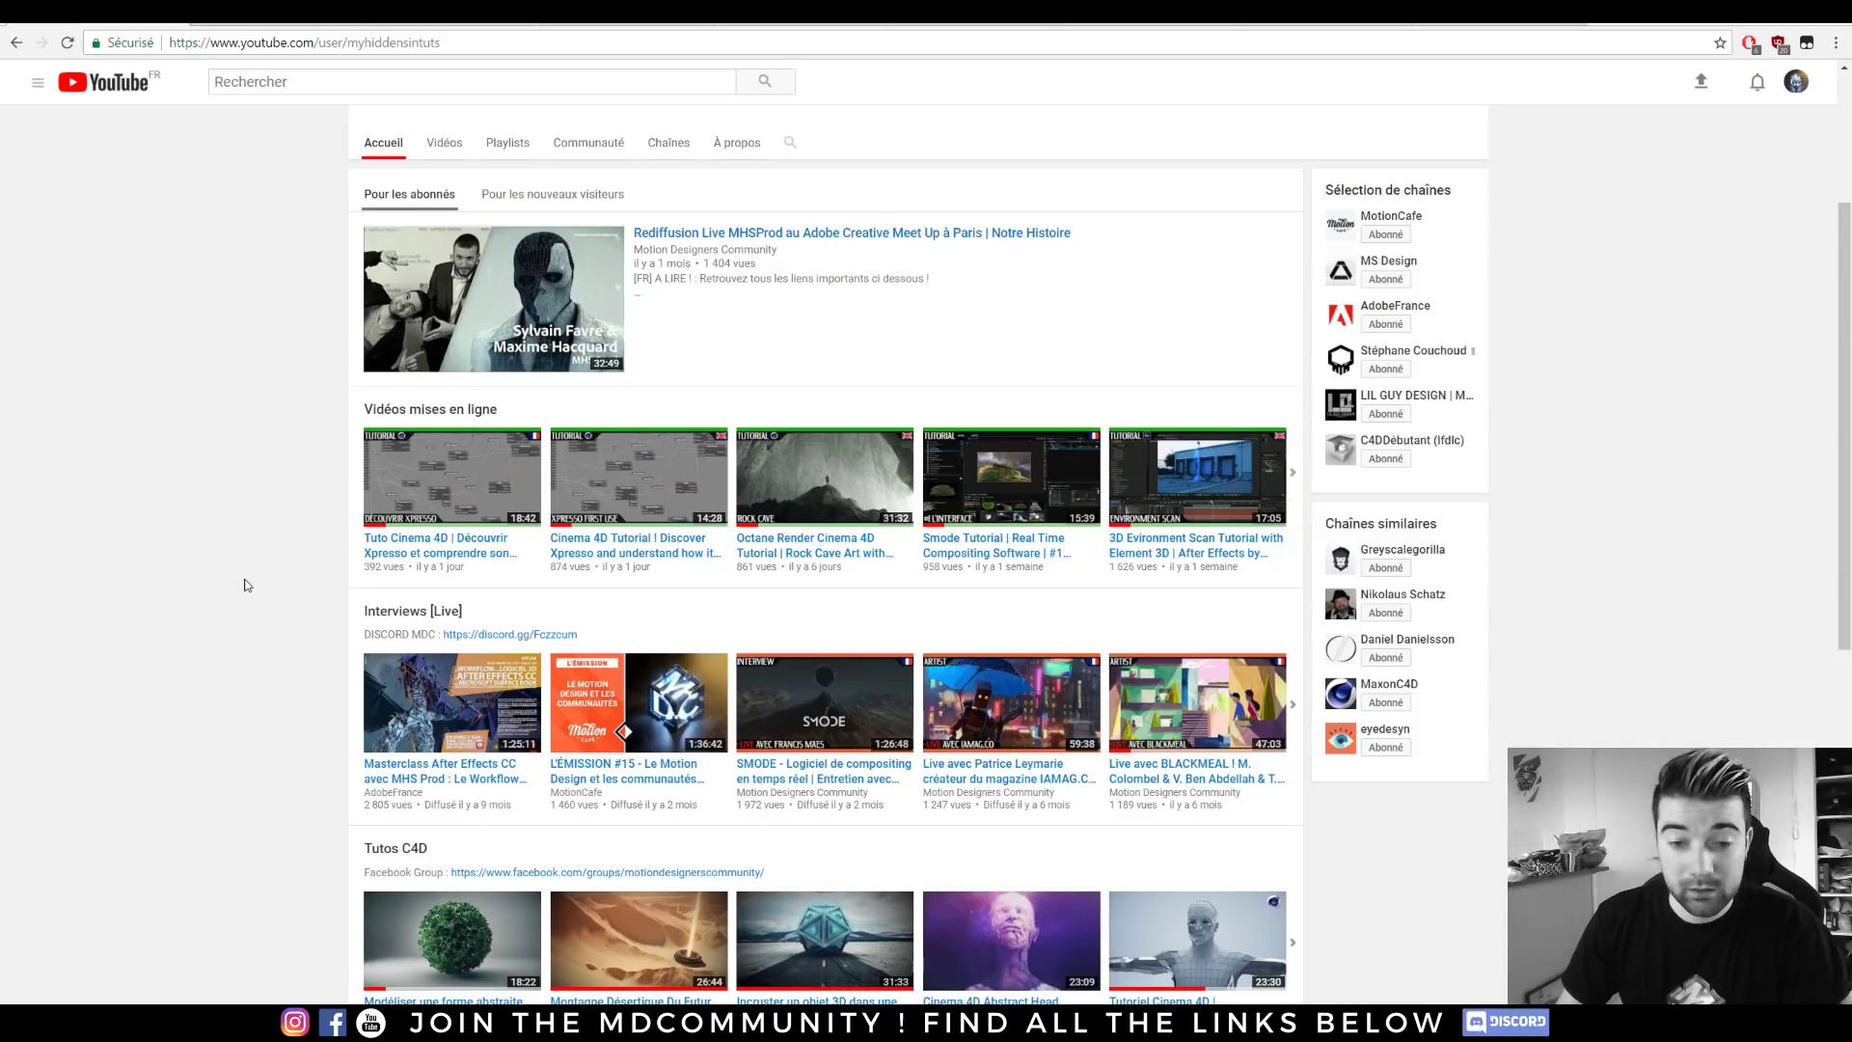
scroll(248, 578, "up", 3)
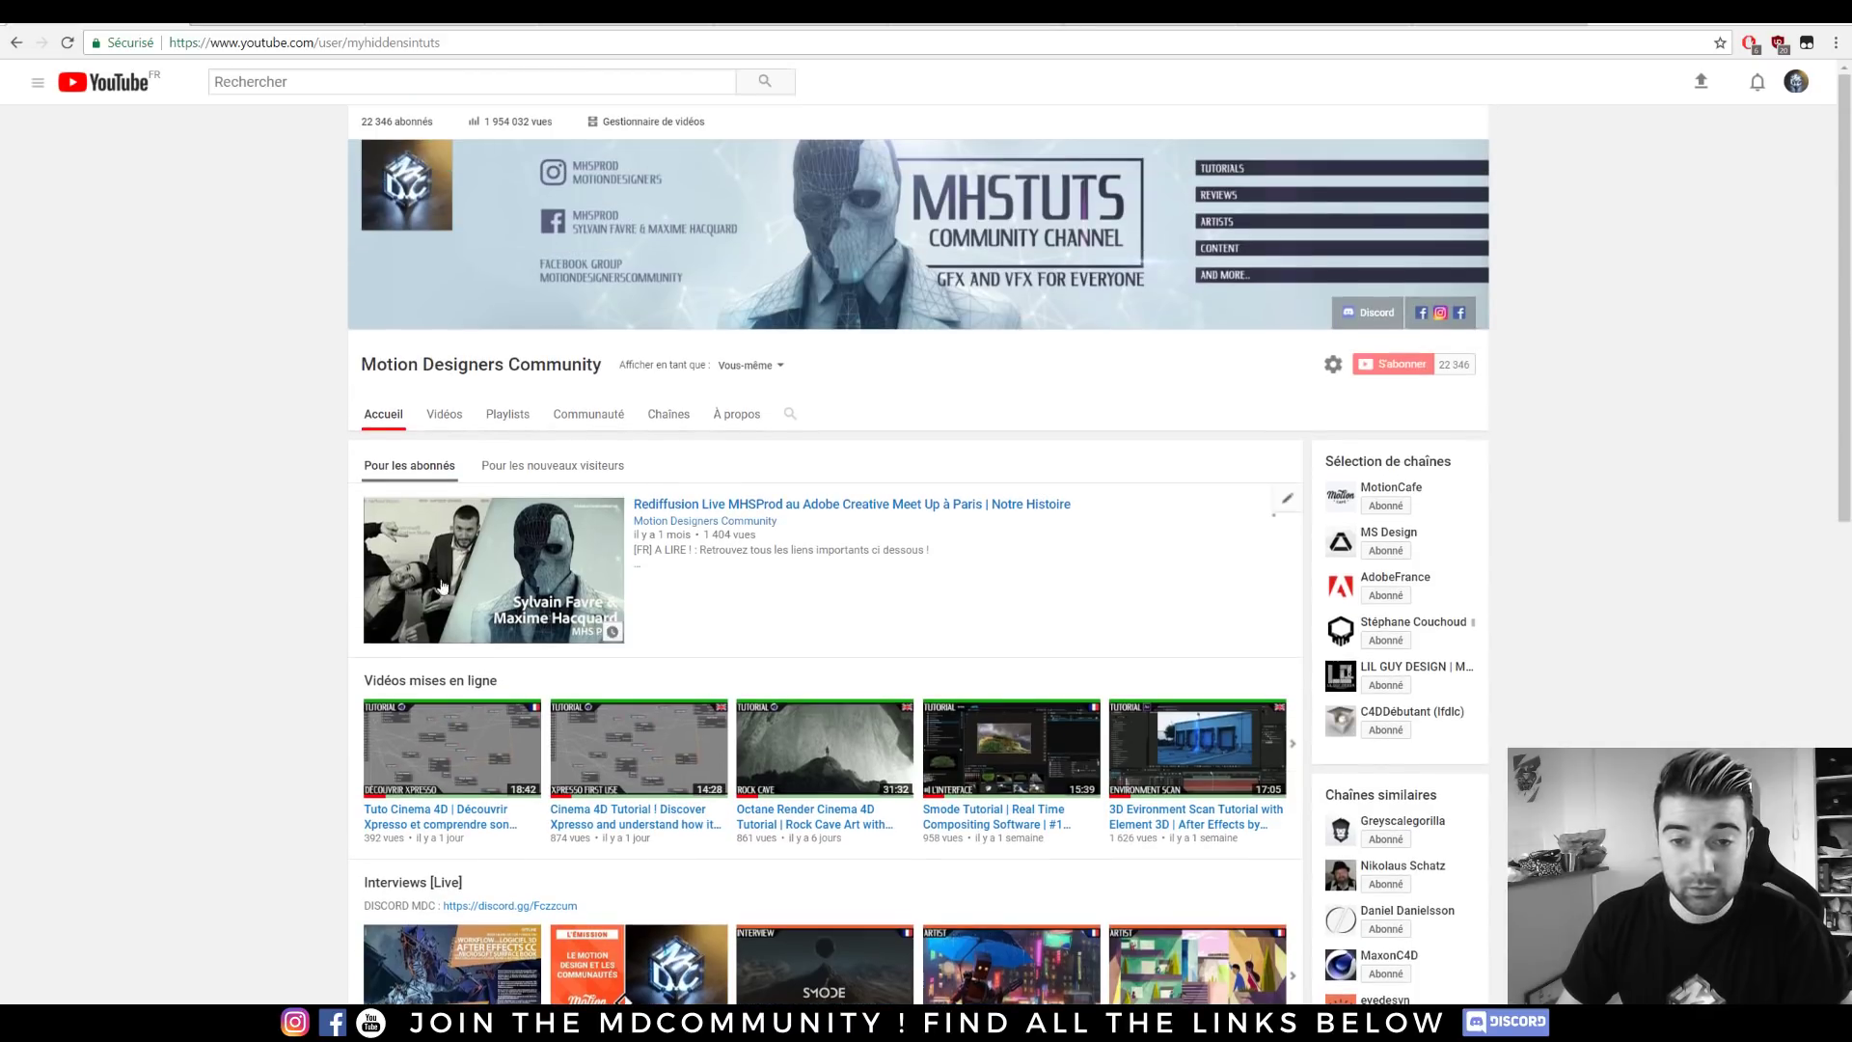
View the motiondesigners Instagram profile, including its name, bio and recent posts.
left_click(460, 26)
left_click_drag(816, 201, 969, 203)
left_click(1337, 274)
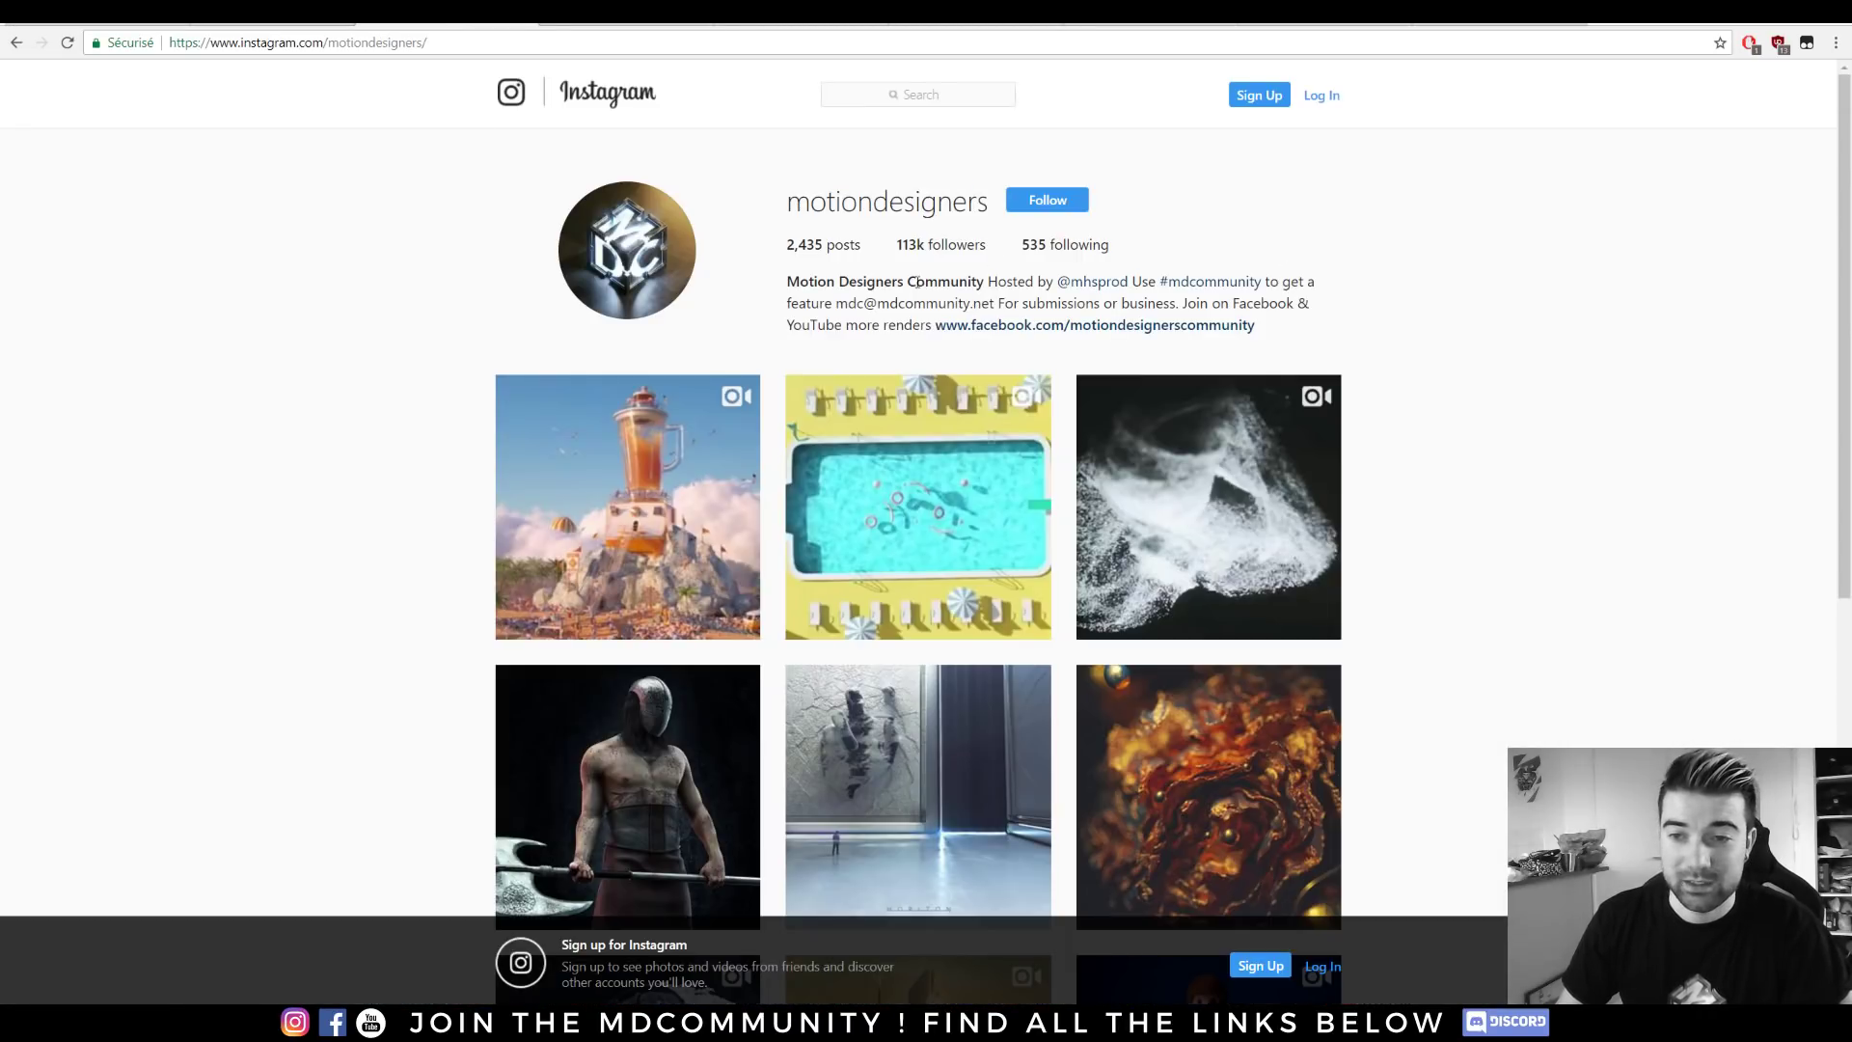
scroll(993, 578, "down", 2)
scroll(380, 604, "up", 2)
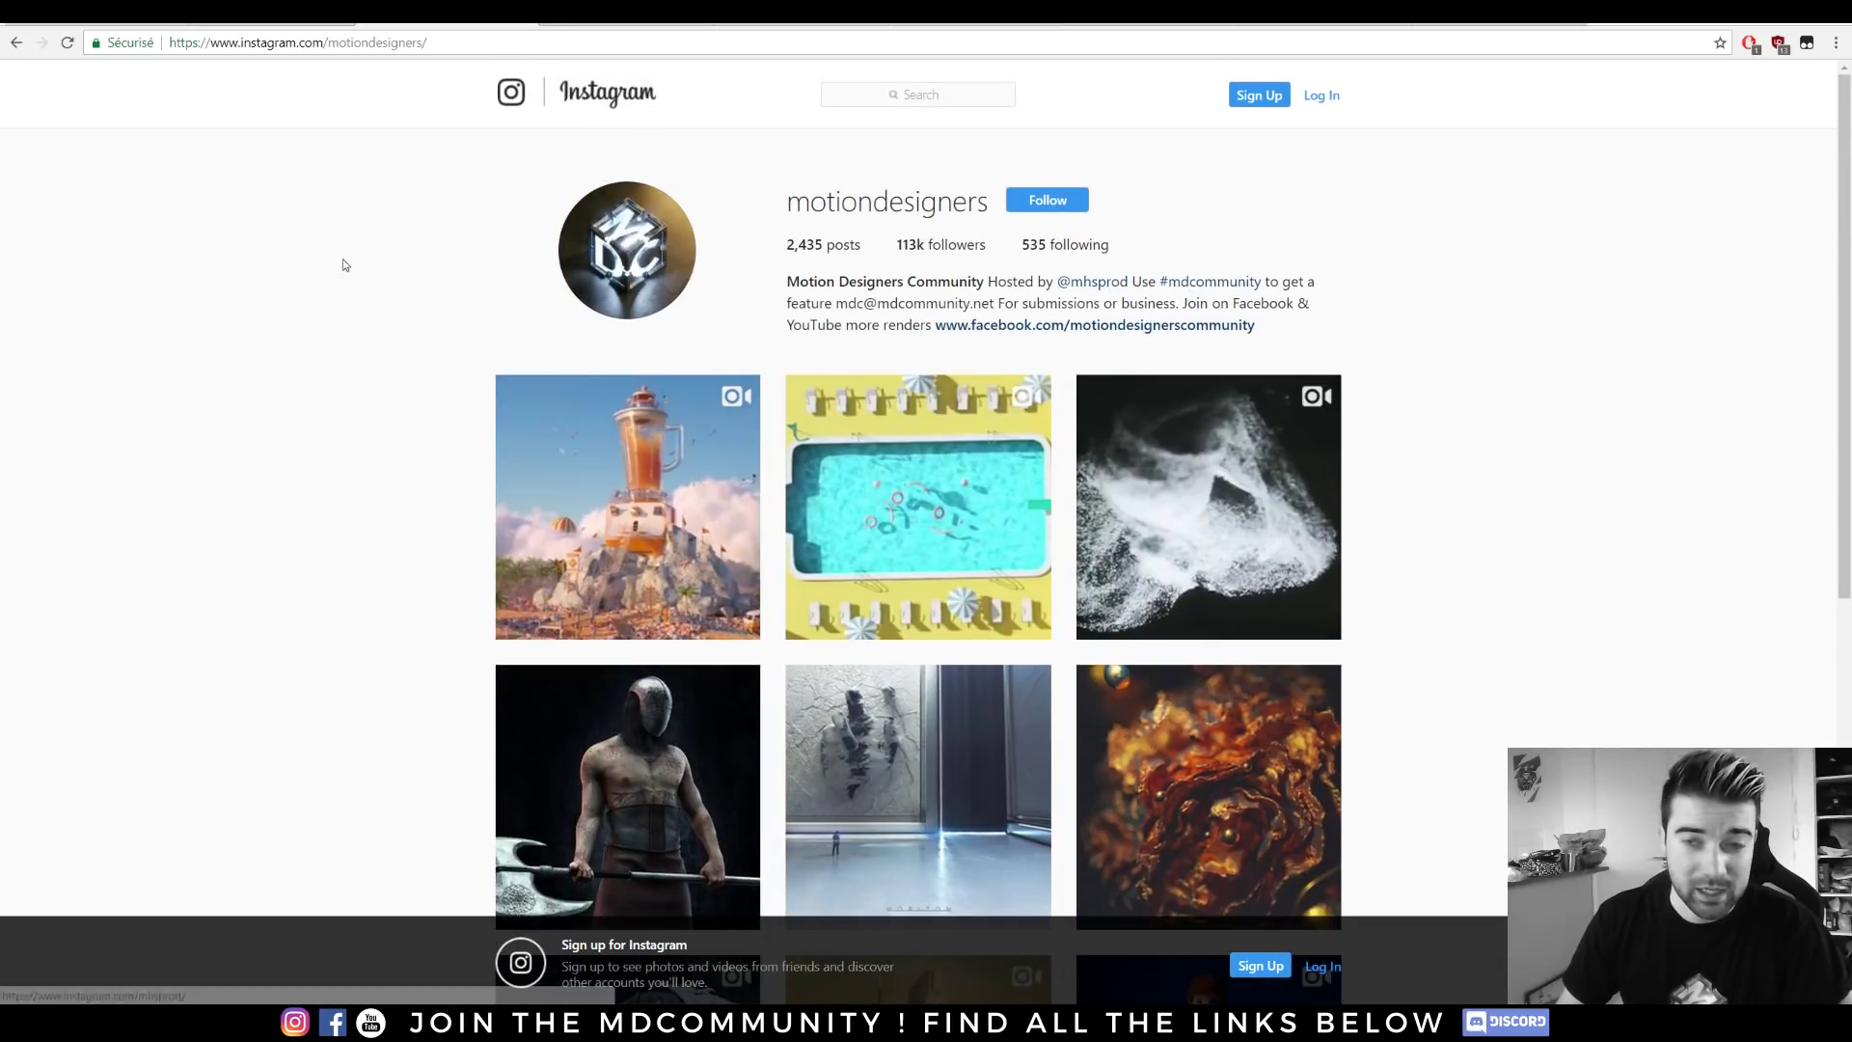
Browse the members' posts in the [EN] Motion Designers Community Facebook group.
left_click(1177, 23)
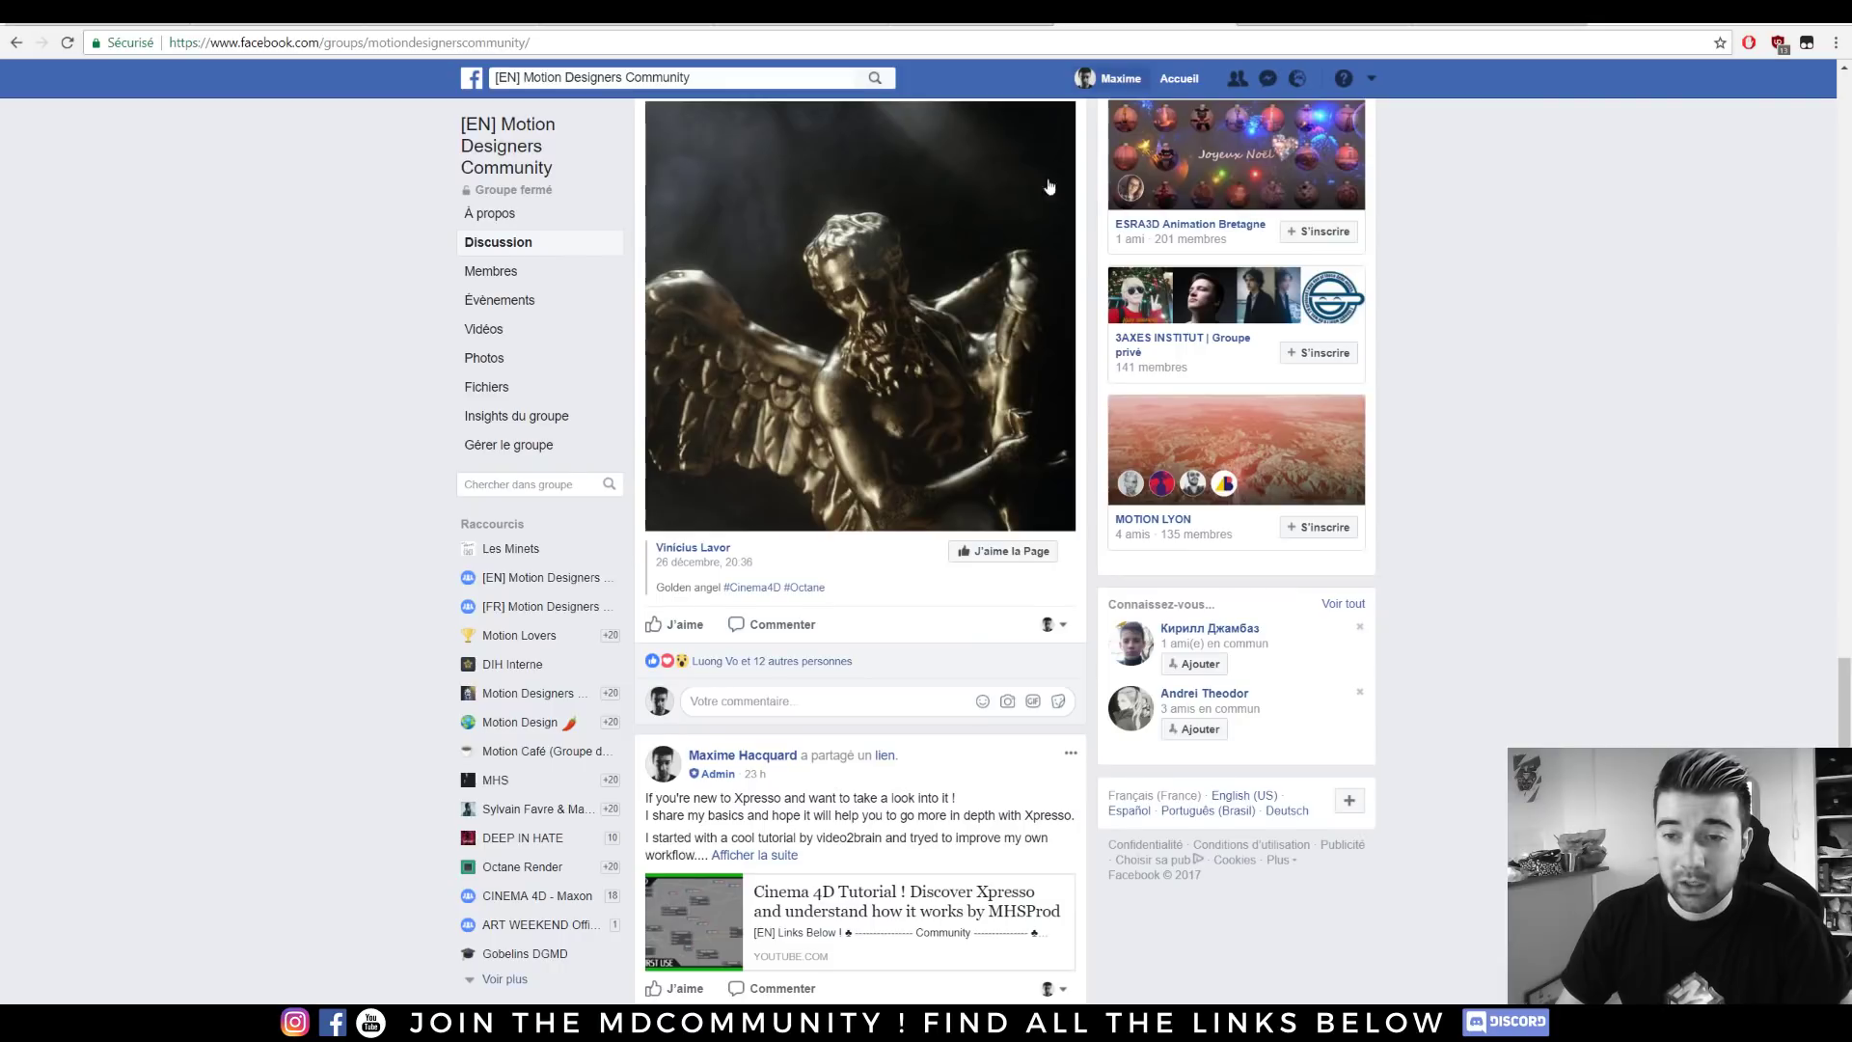
scroll(783, 531, "up", 20)
scroll(799, 527, "up", 12)
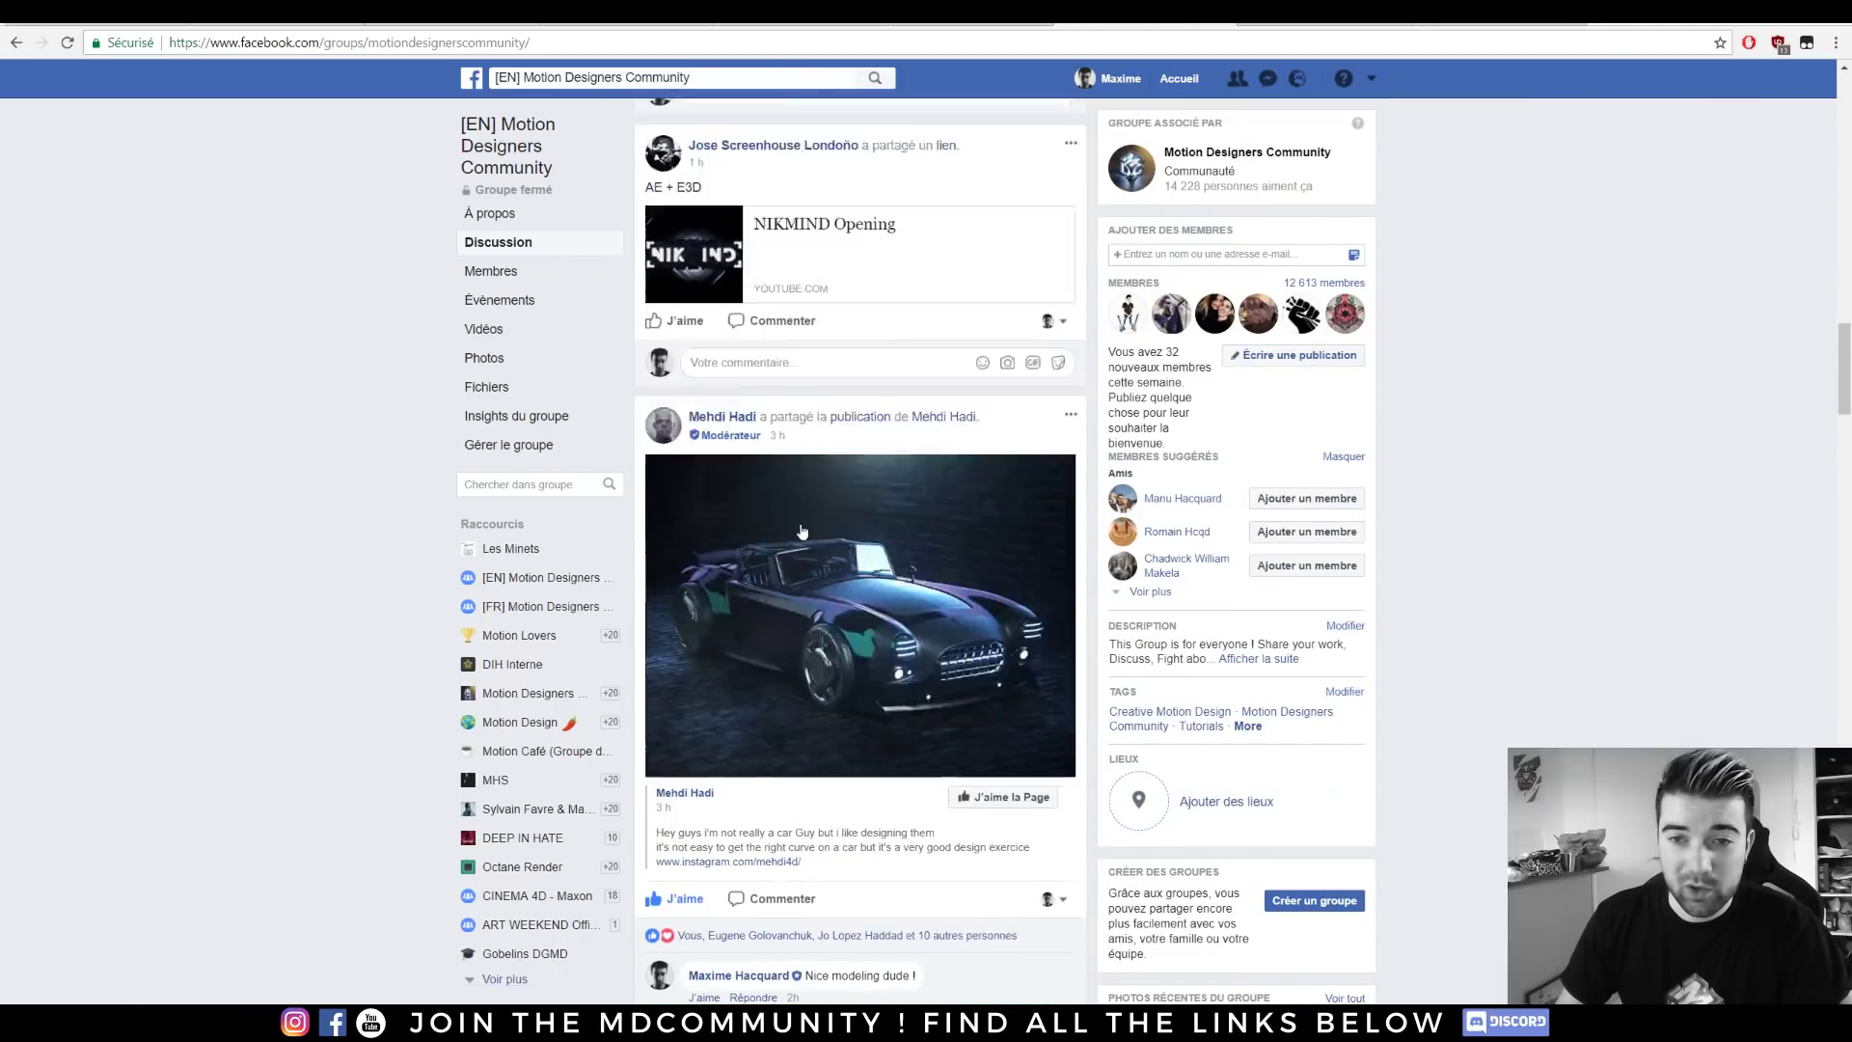
scroll(169, 405, "up", 5)
scroll(868, 463, "up", 8)
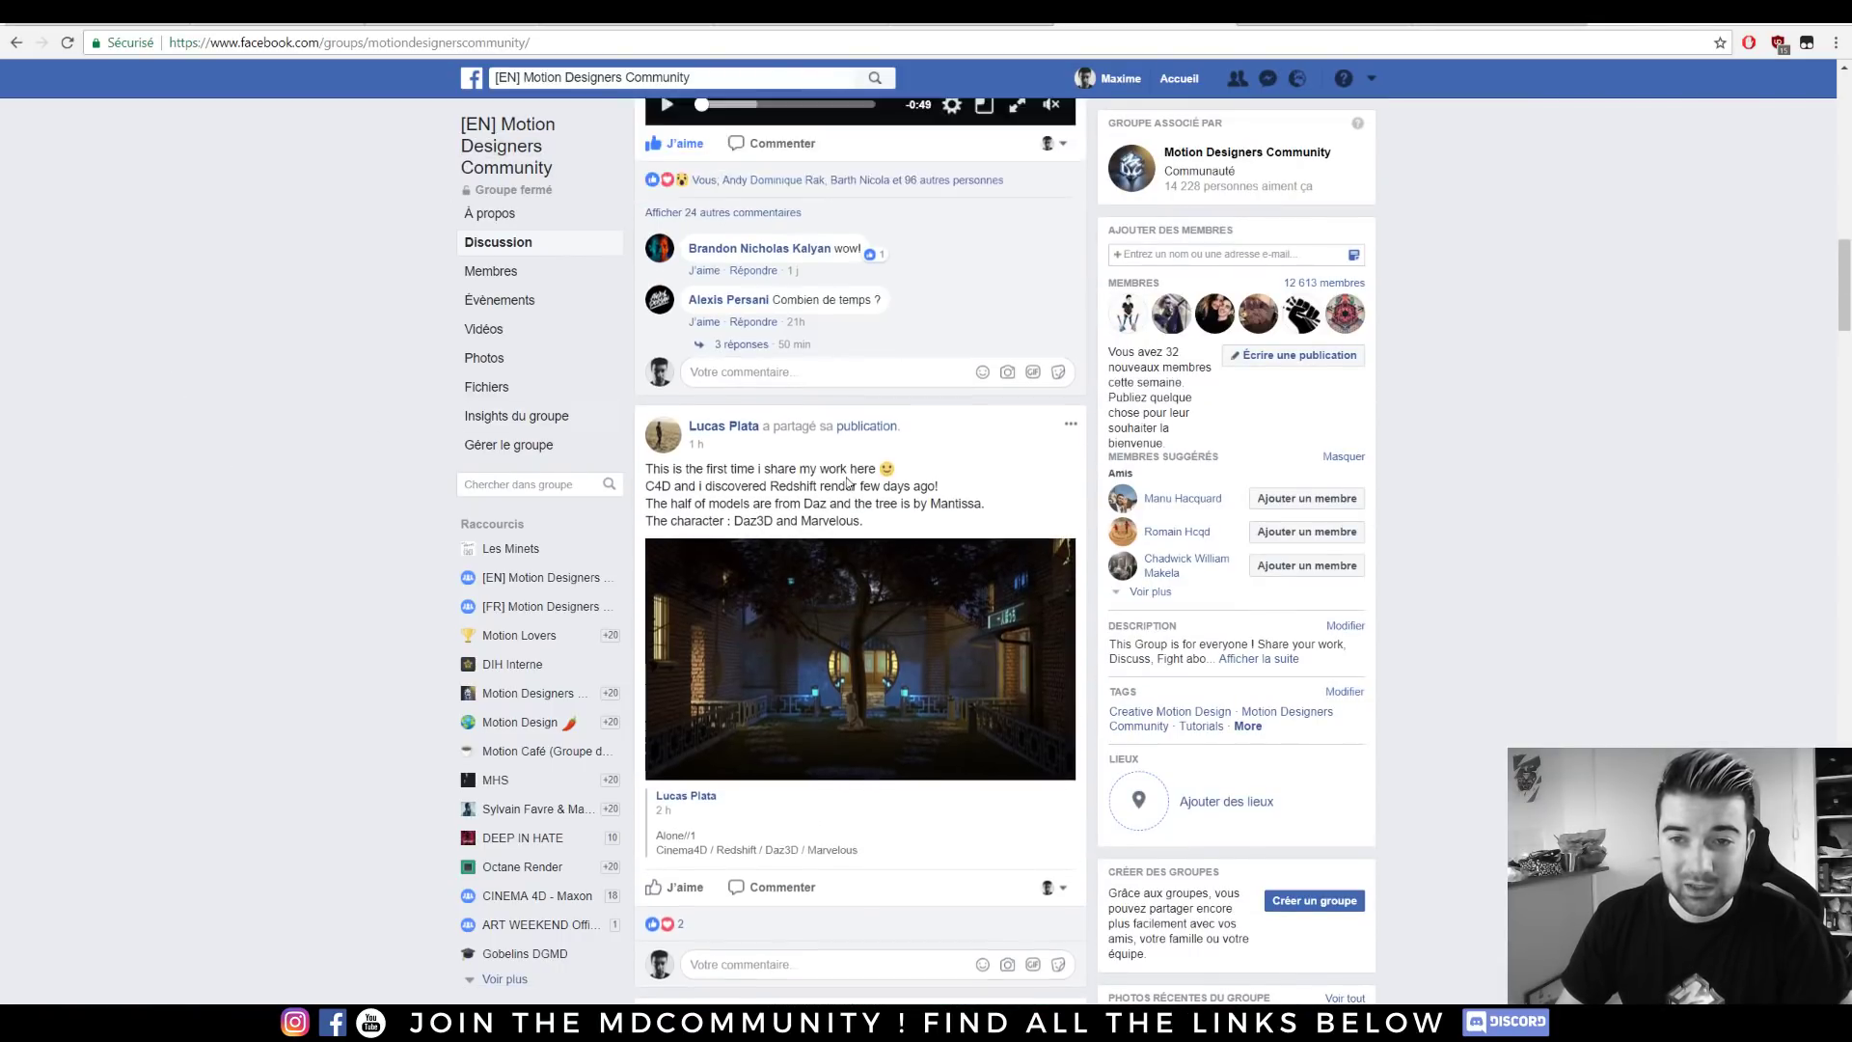
scroll(876, 473, "down", 15)
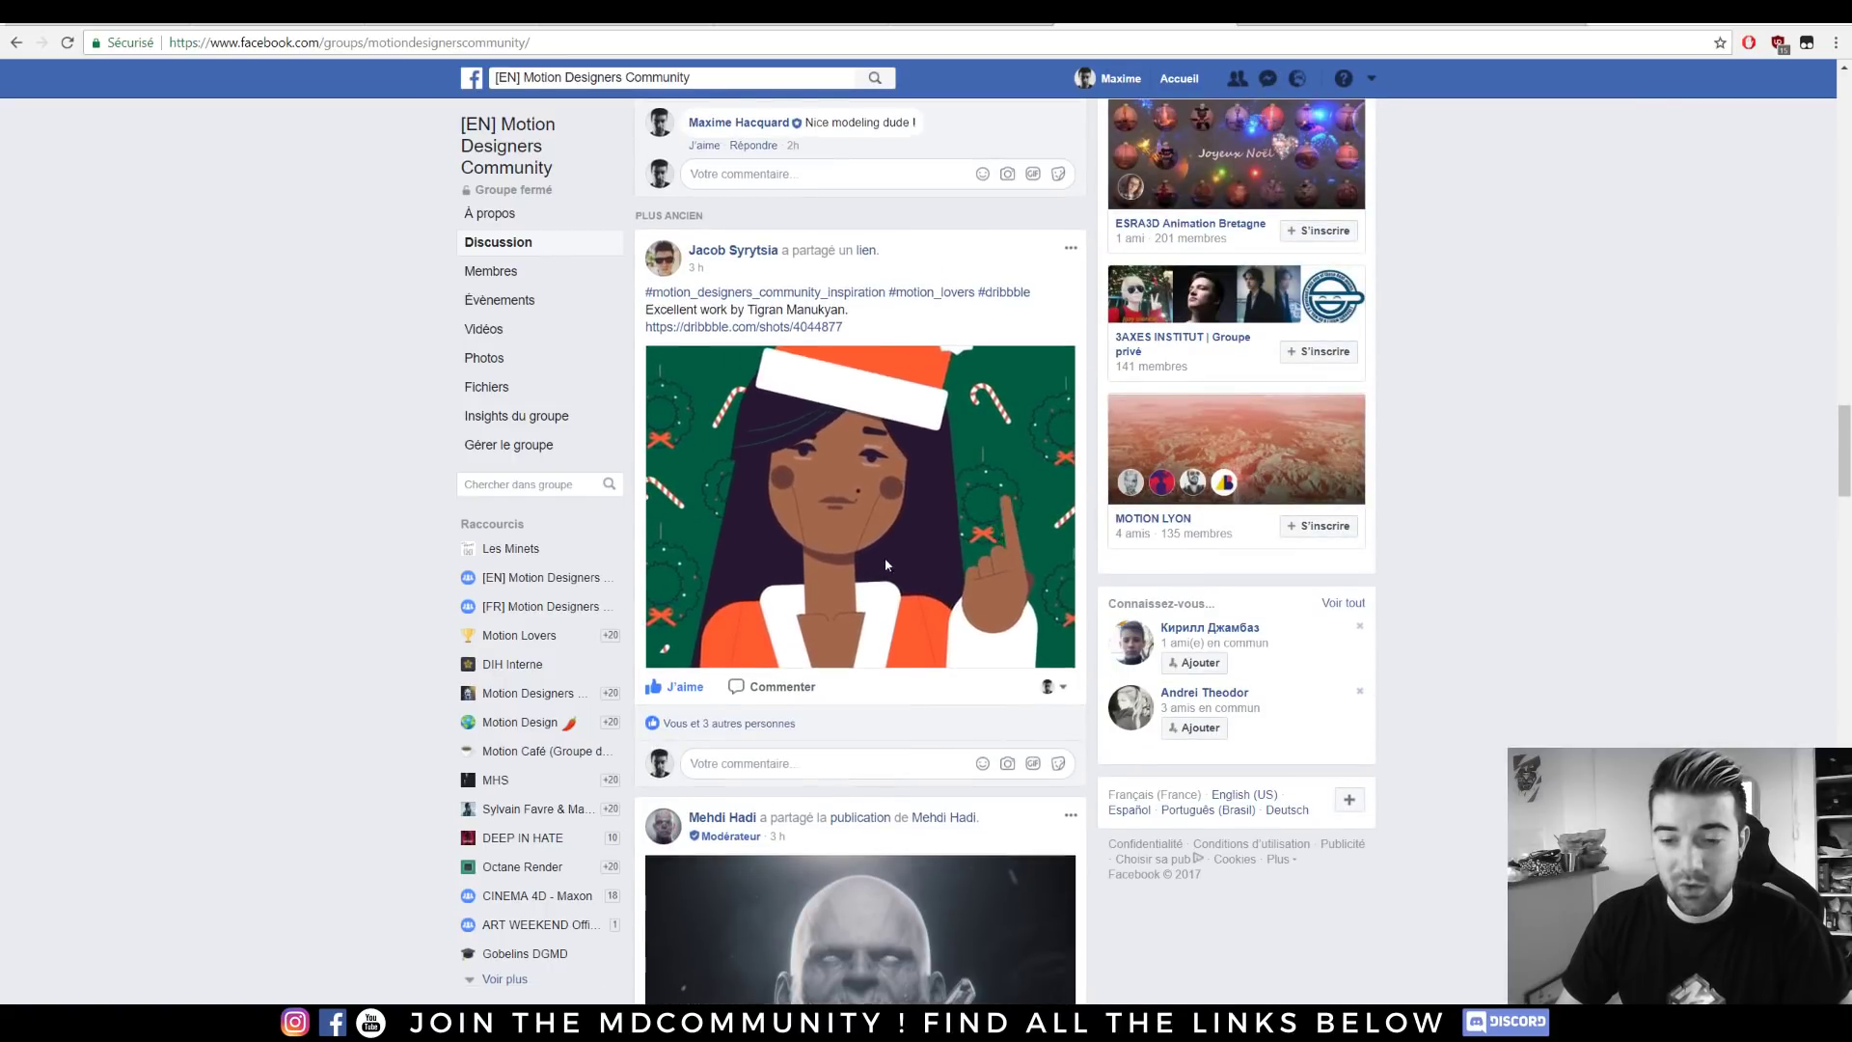
scroll(883, 558, "down", 15)
scroll(264, 429, "down", 18)
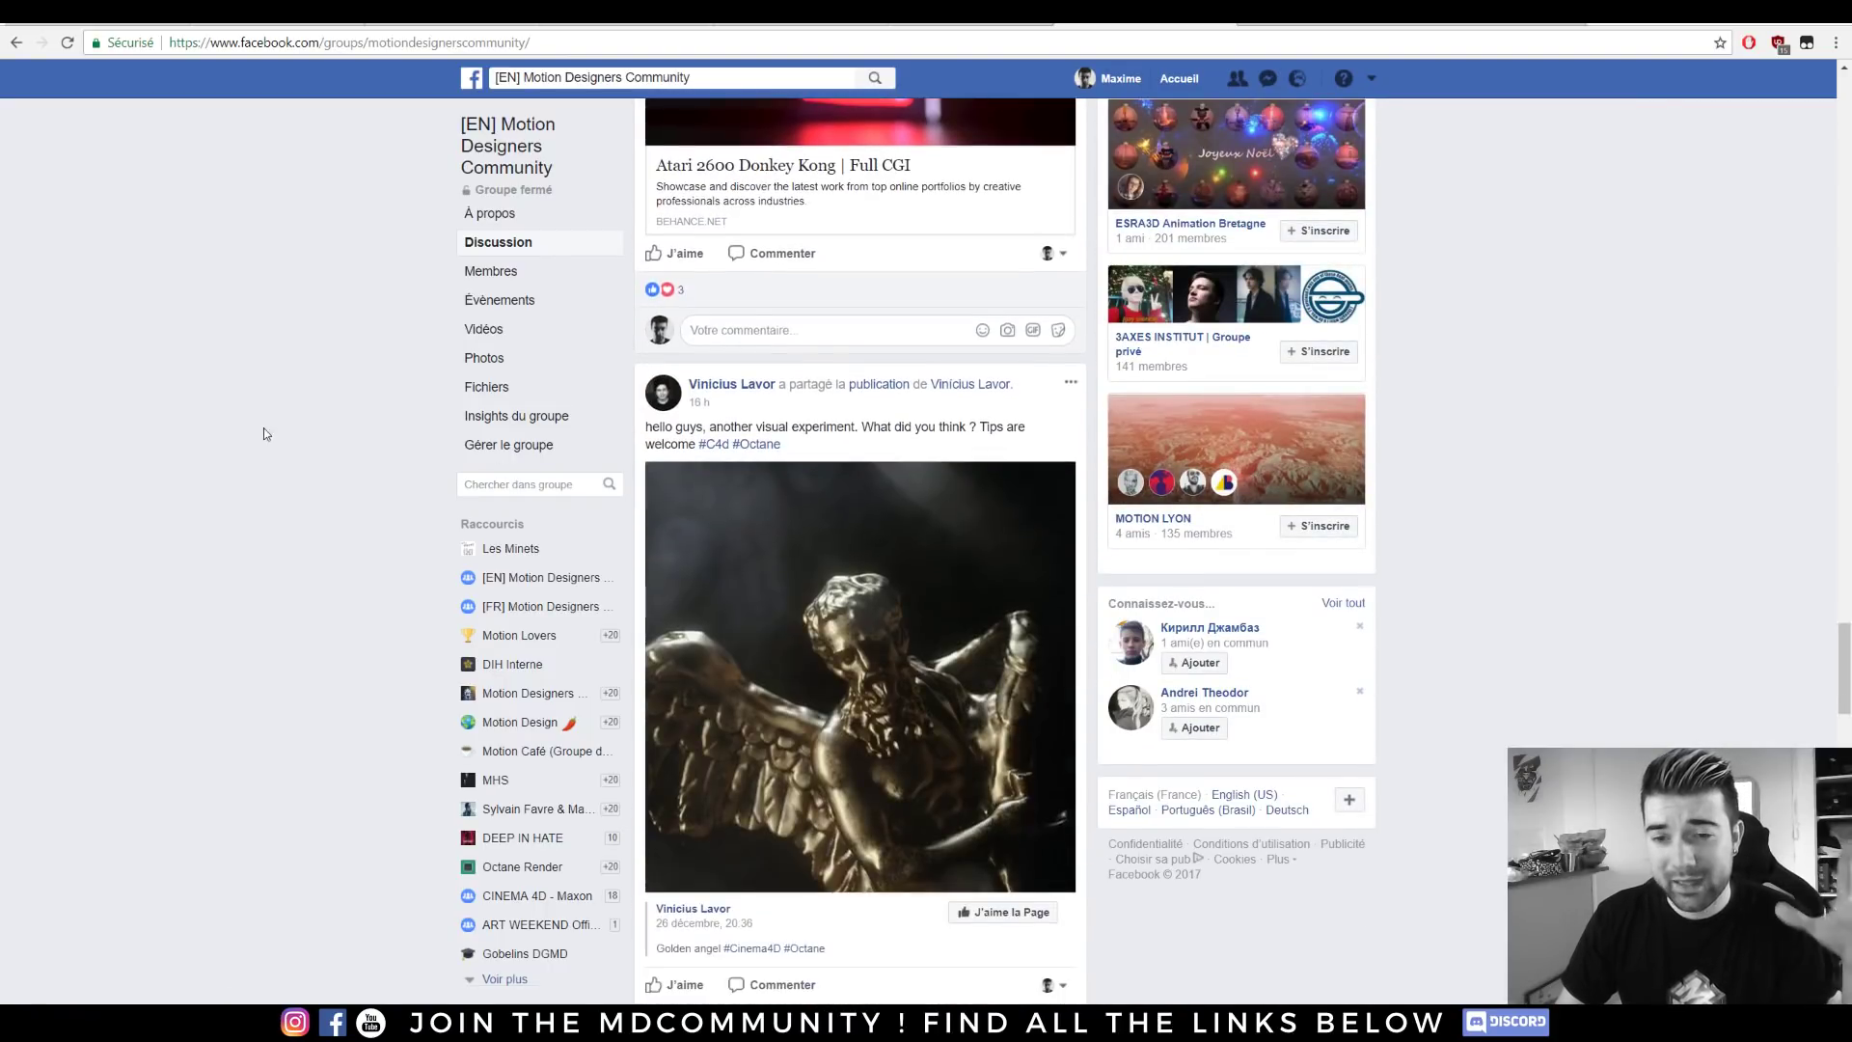
scroll(282, 423, "down", 15)
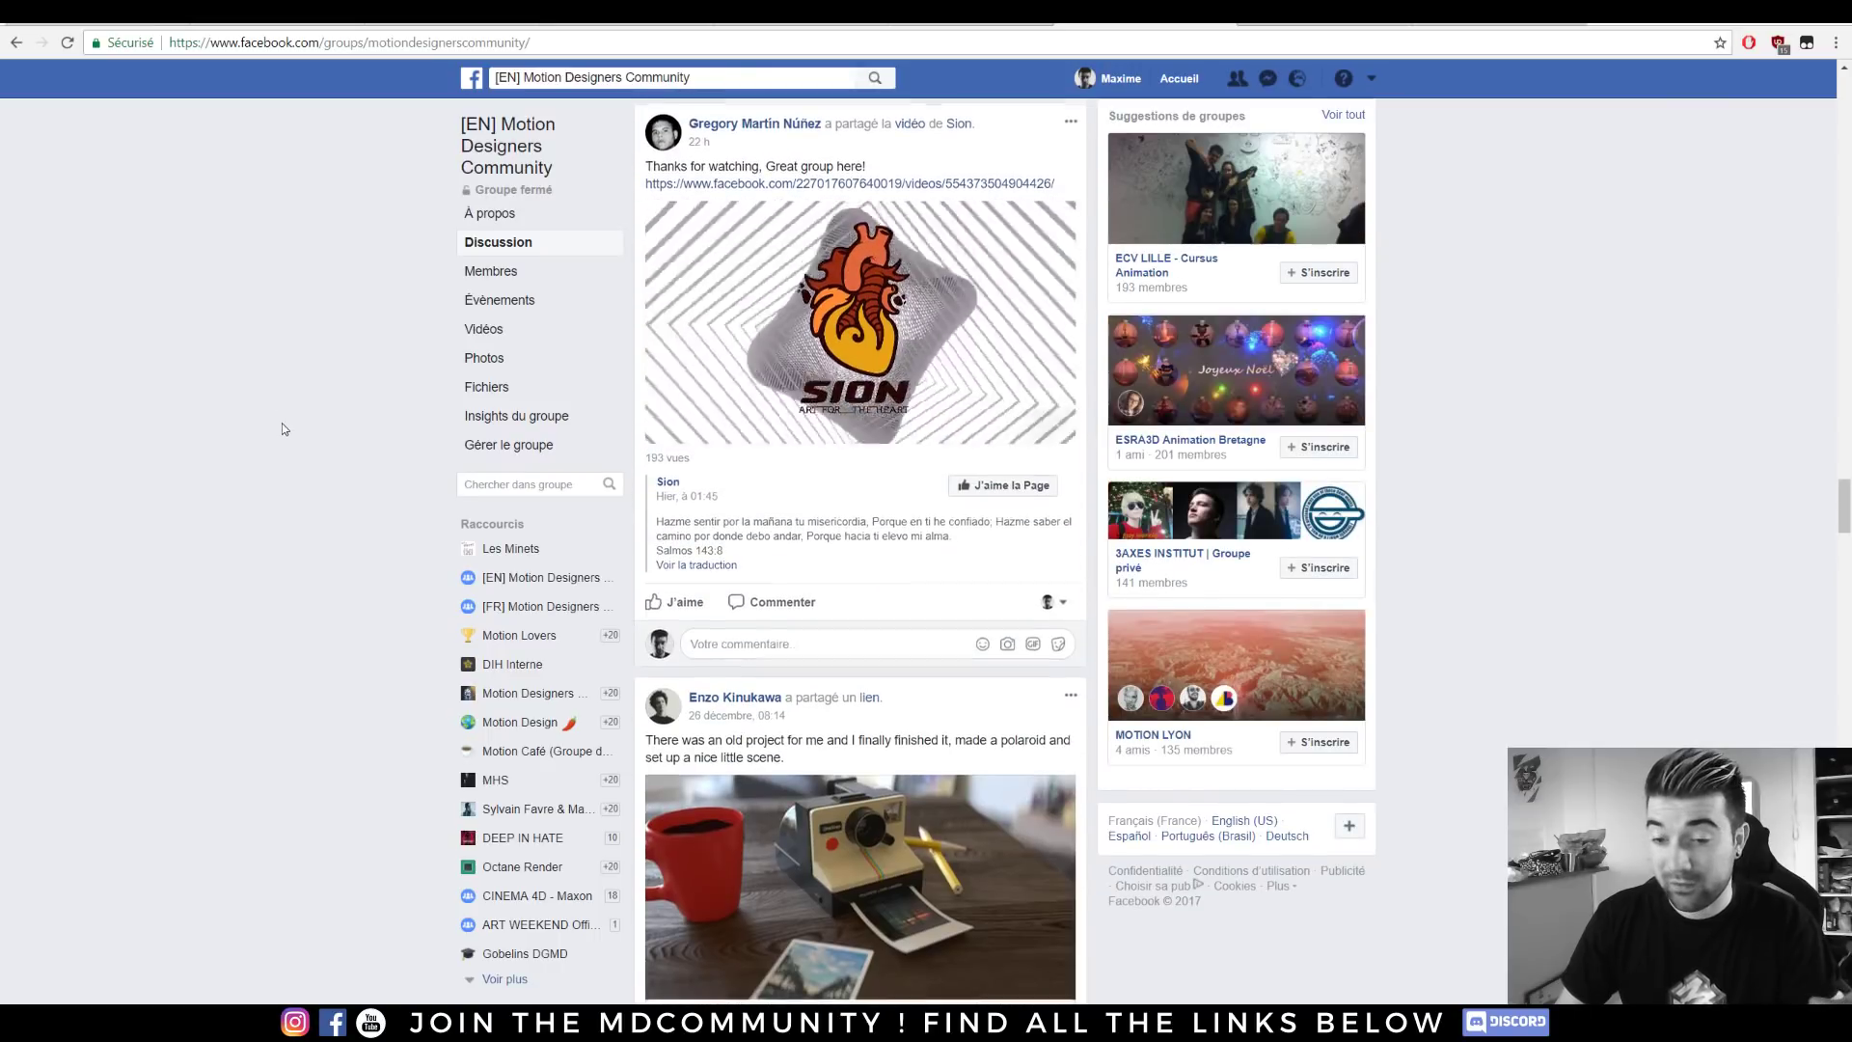
scroll(284, 416, "down", 15)
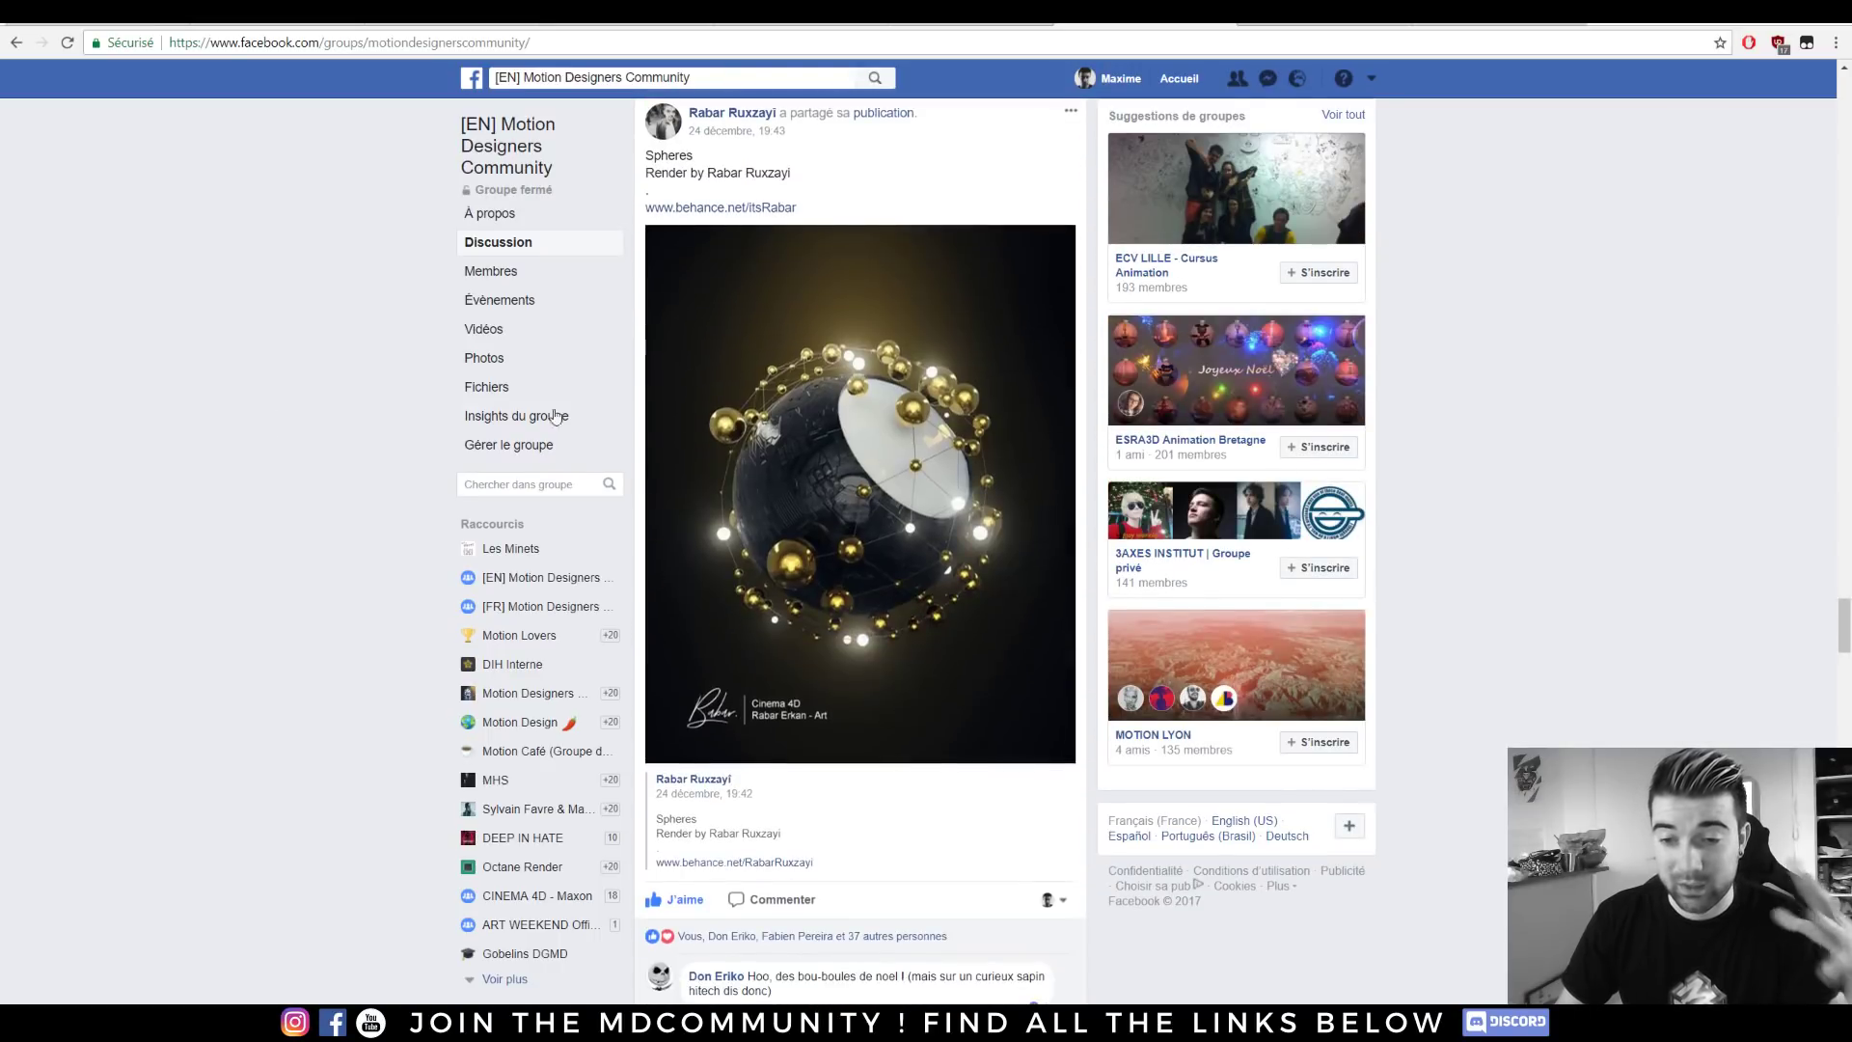
scroll(345, 411, "down", 1)
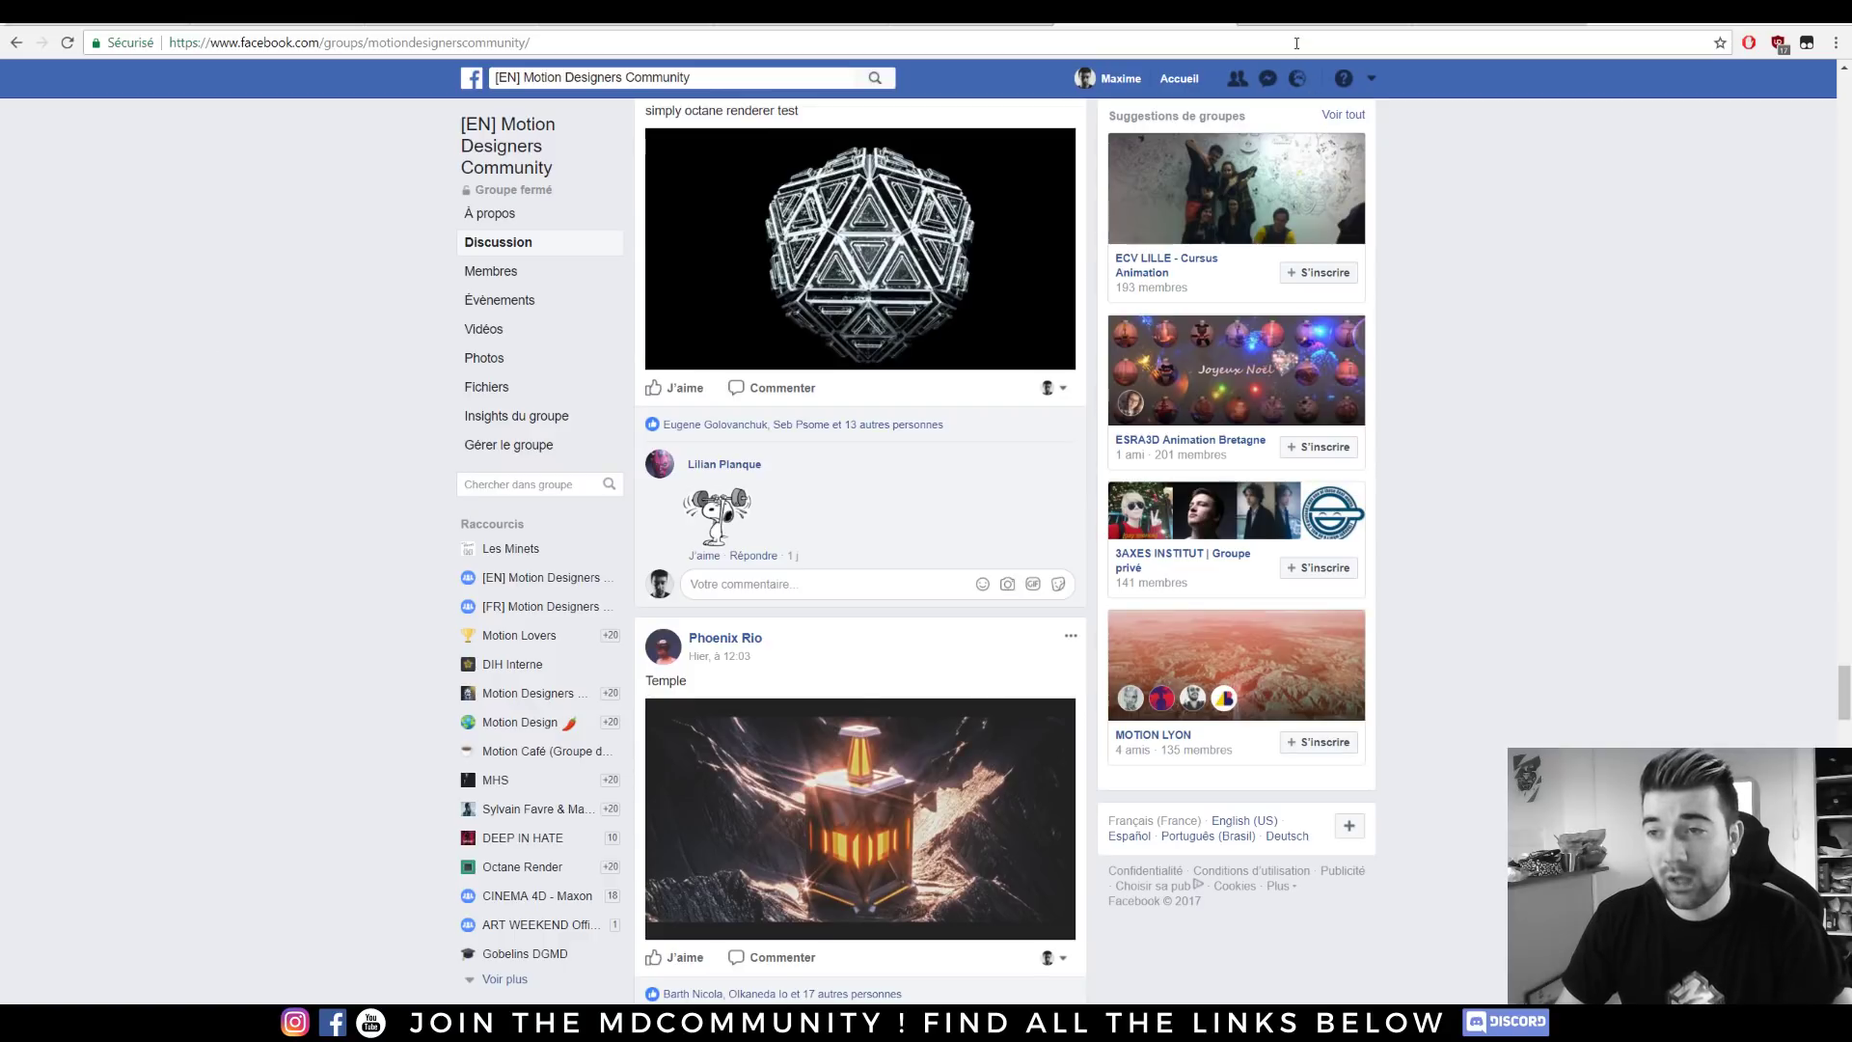
View the posts on the Motion Designers Community Facebook page and the community's Vimeo home page.
left_click(1300, 13)
scroll(1006, 435, "down", 15)
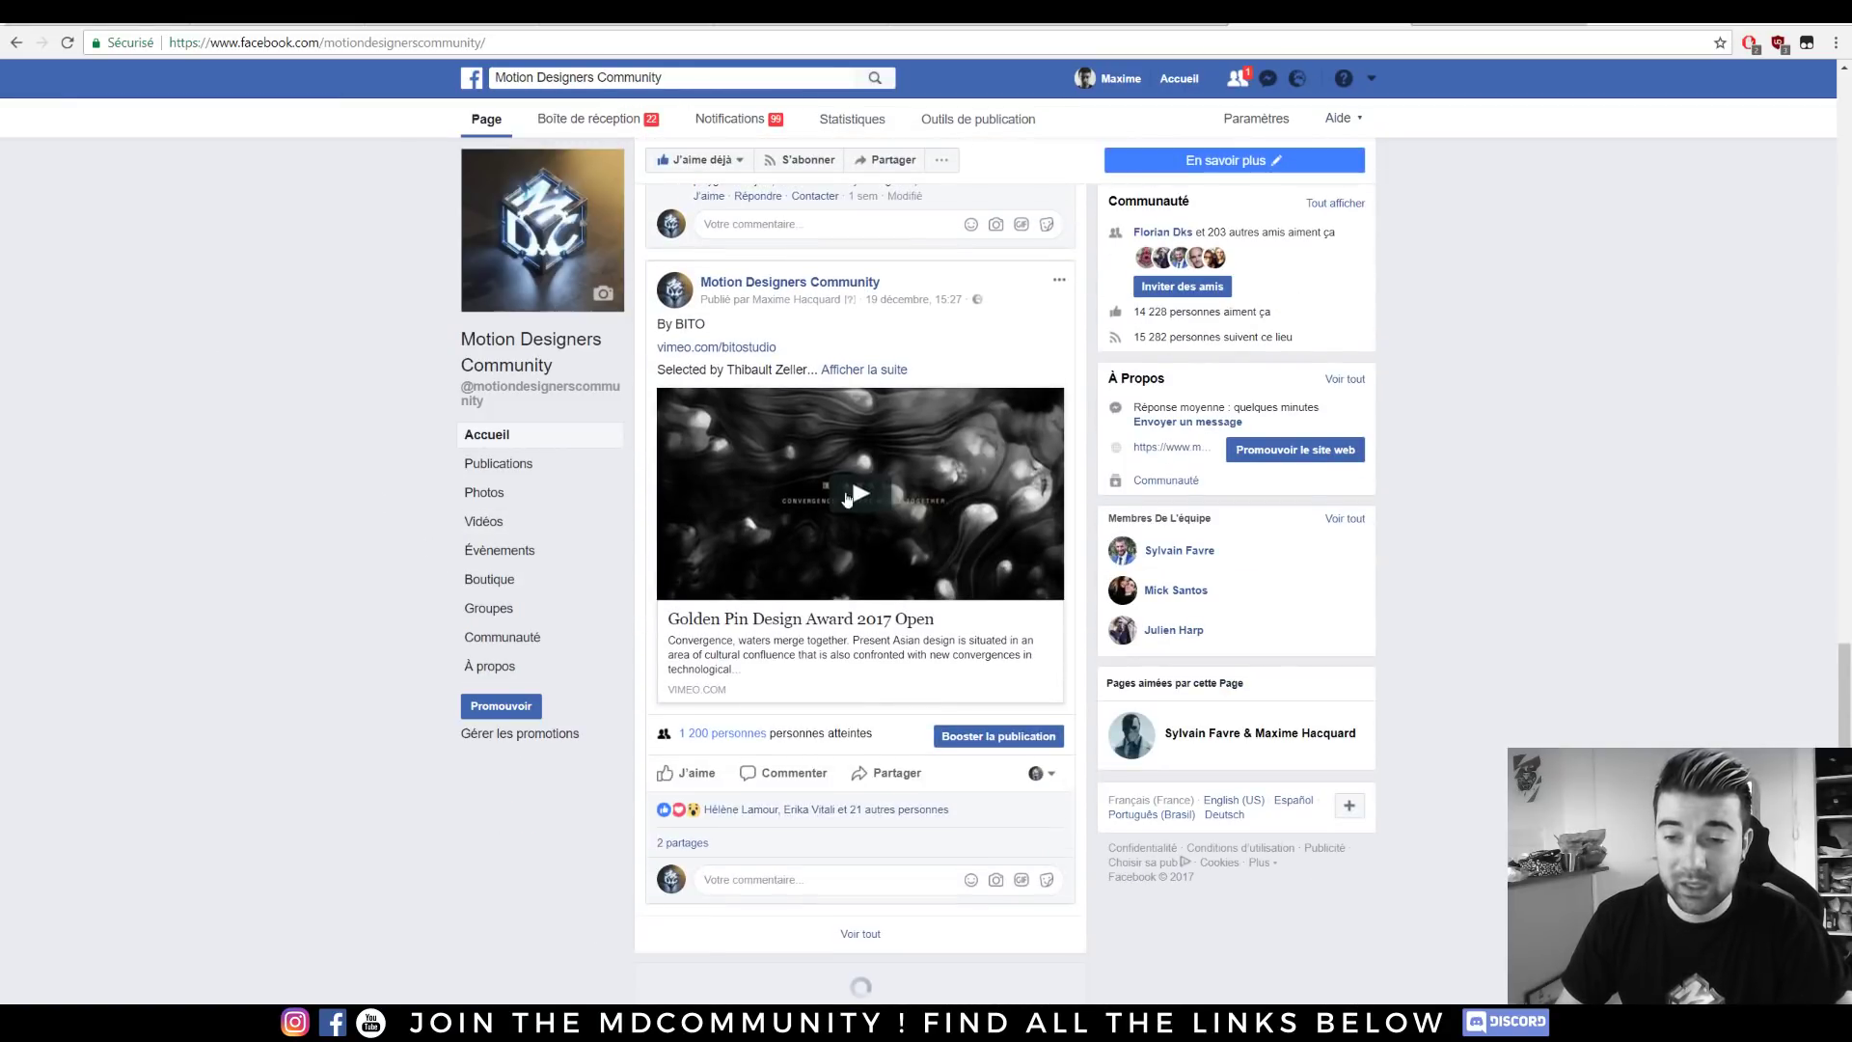
left_click(1453, 15)
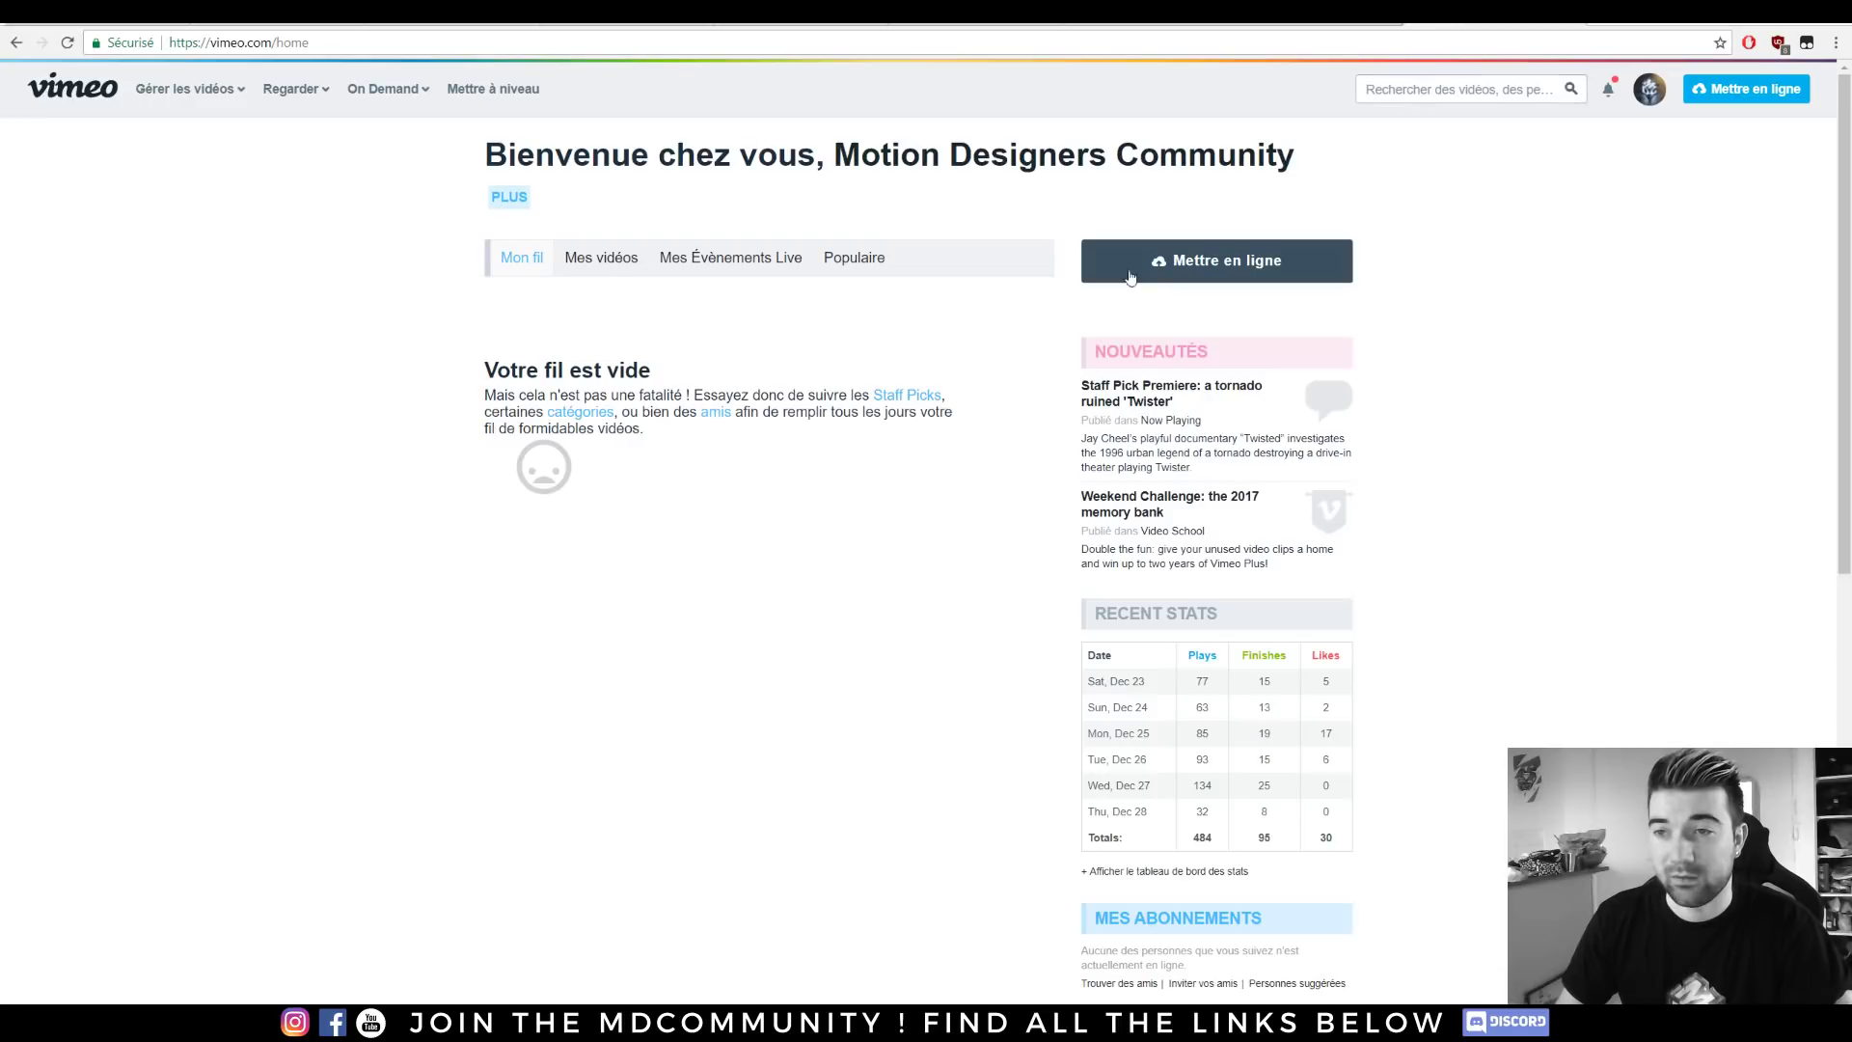
left_click(462, 14)
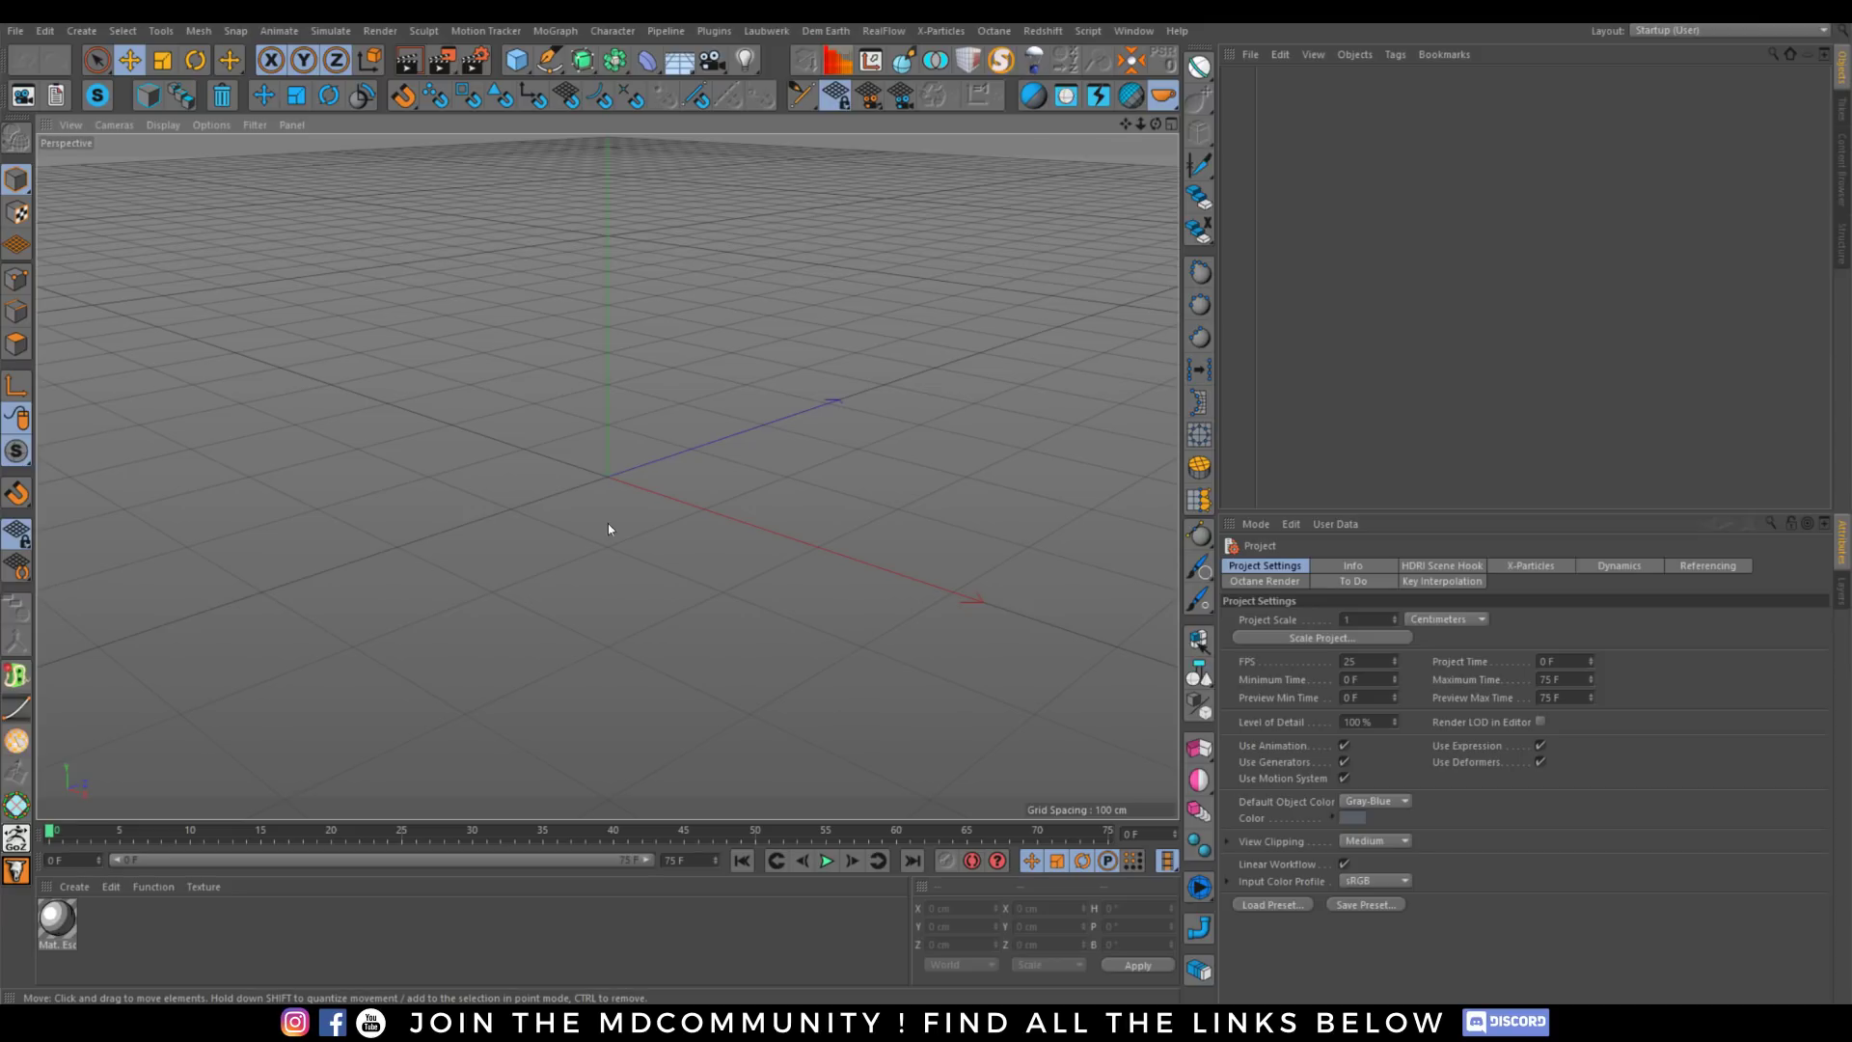
Switch to Cinema 4D and add an X-Particles xpSystem and a Circle spline to the empty scene.
left_click(940, 31)
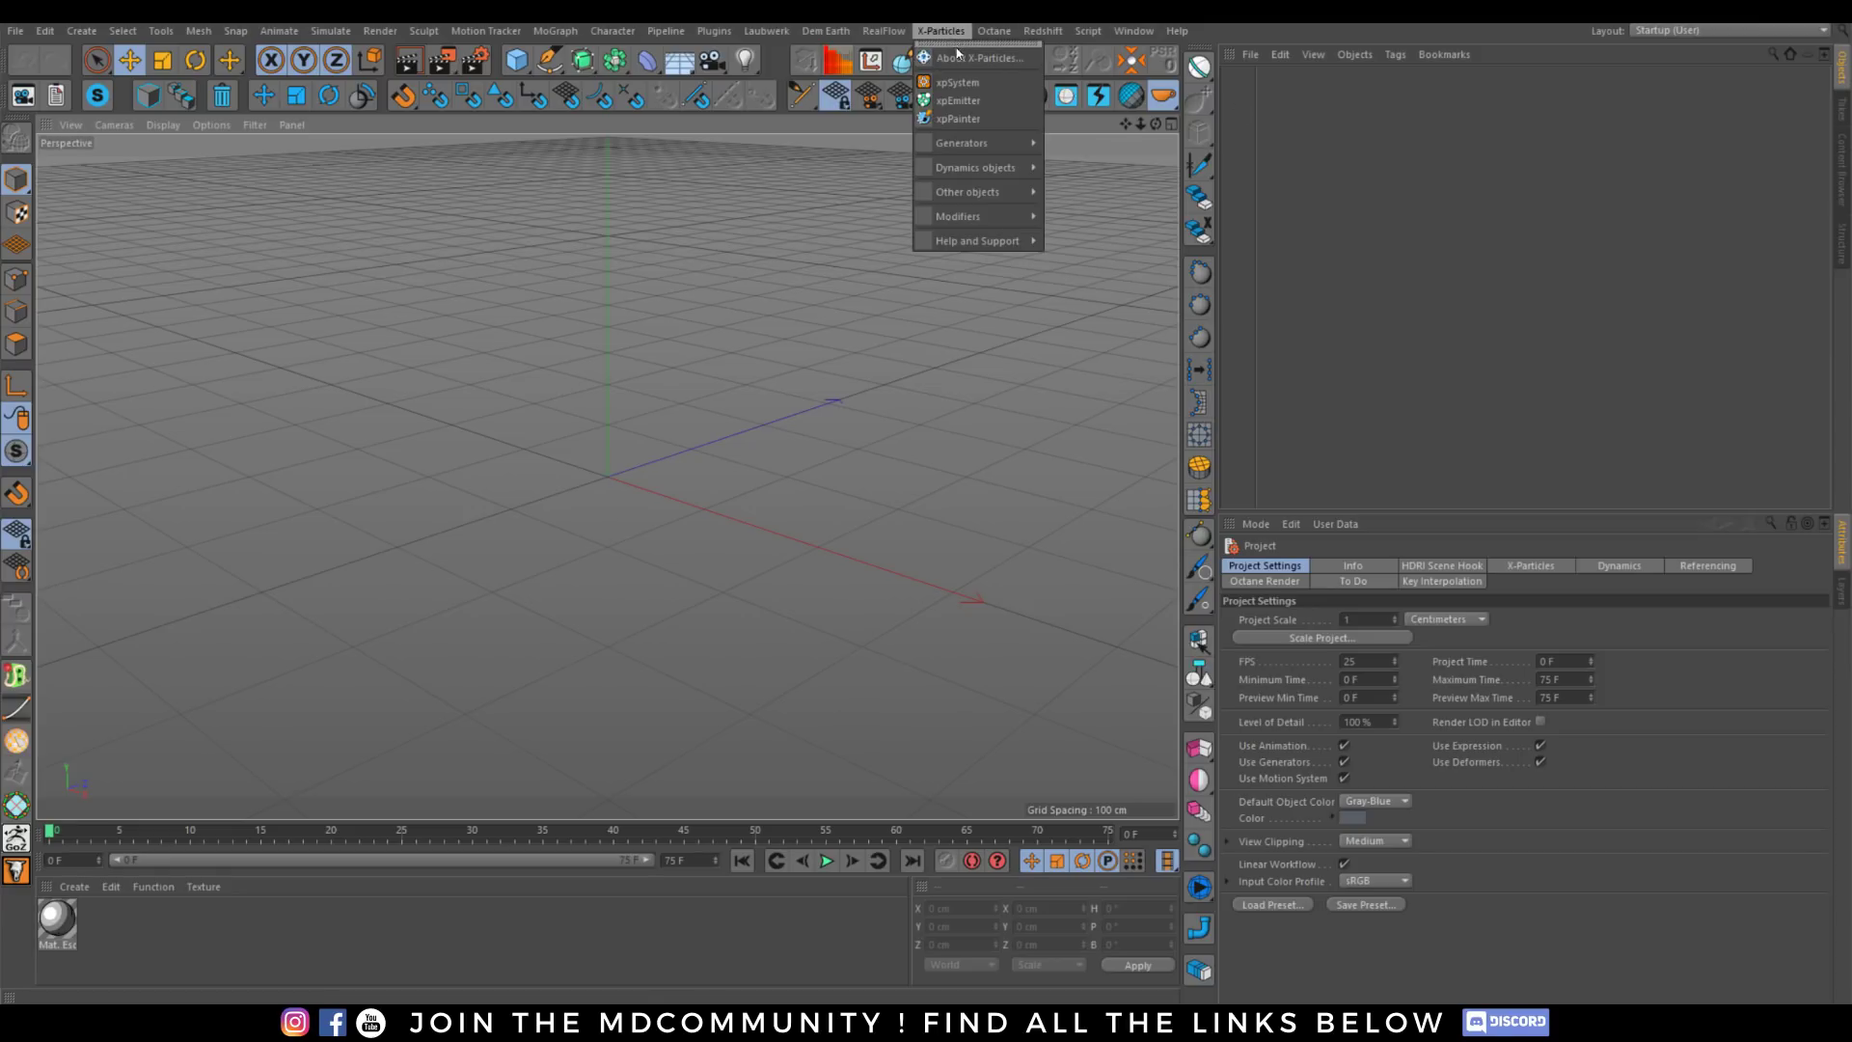
left_click(964, 72)
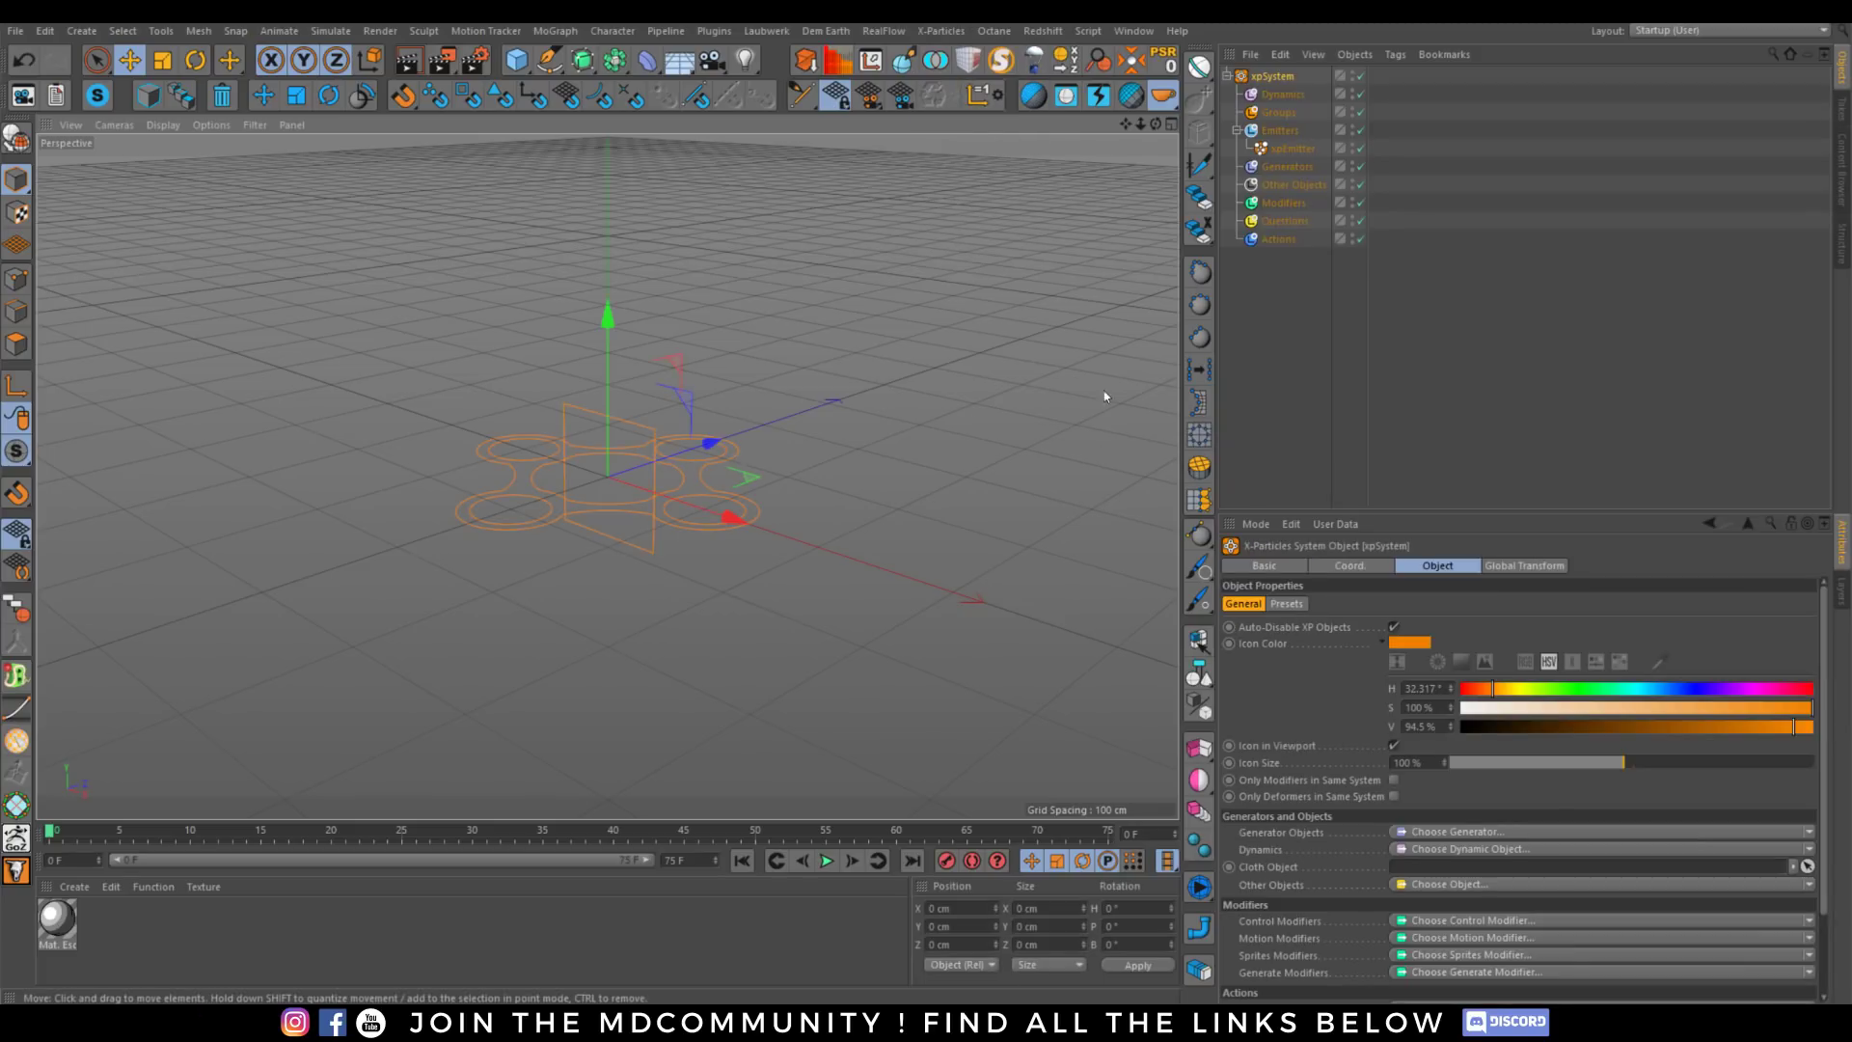
left_click(518, 62)
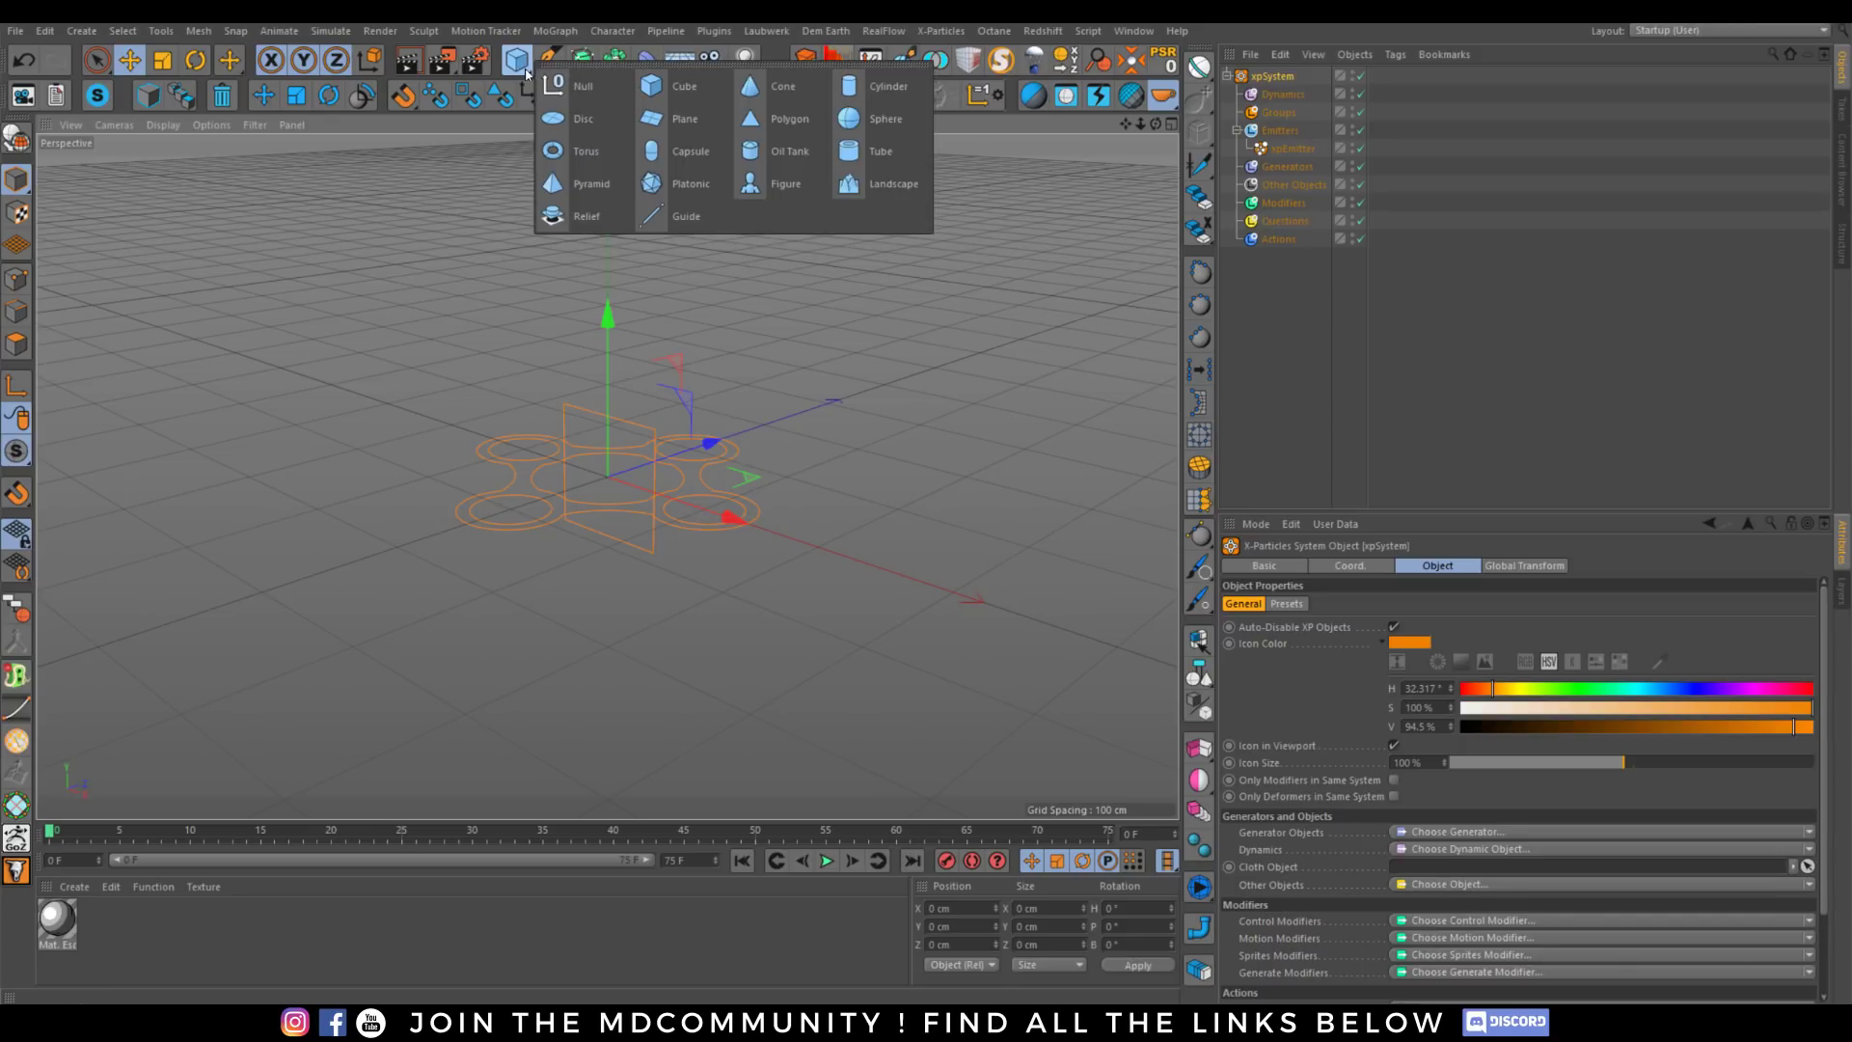
left_click(555, 64)
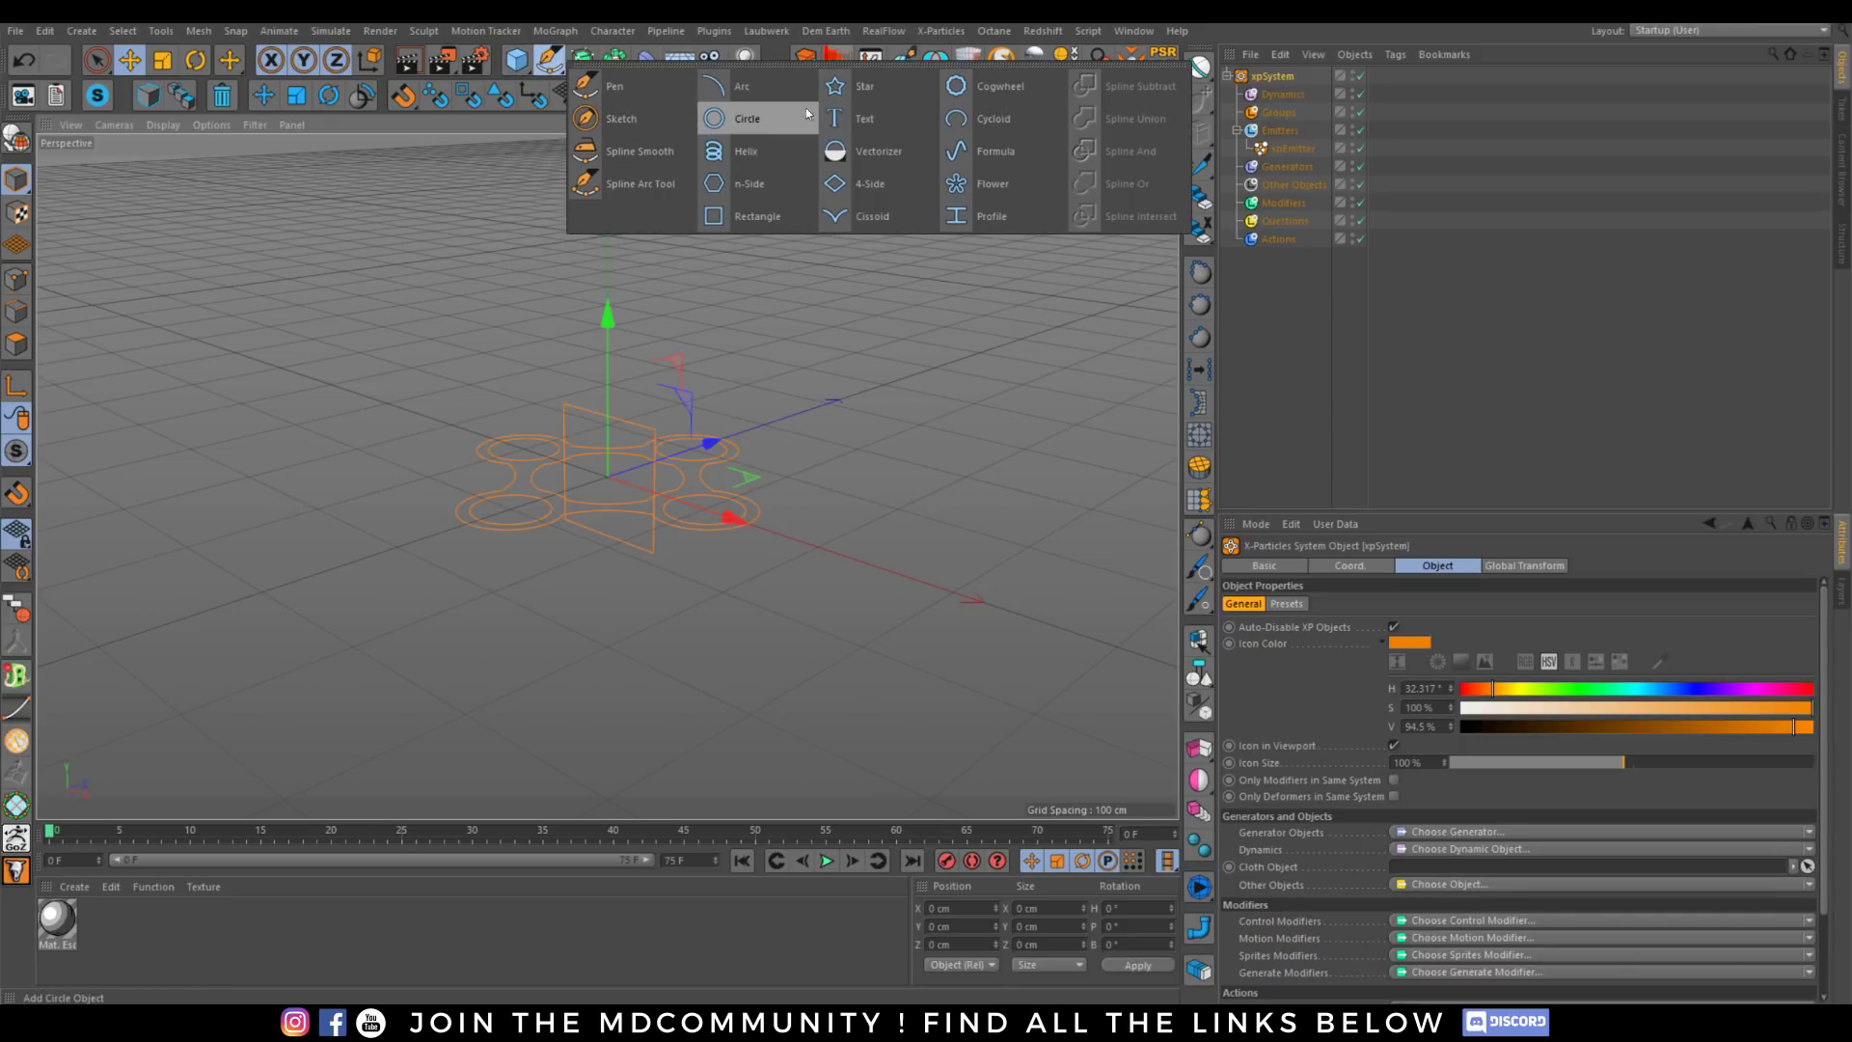
left_click(746, 121)
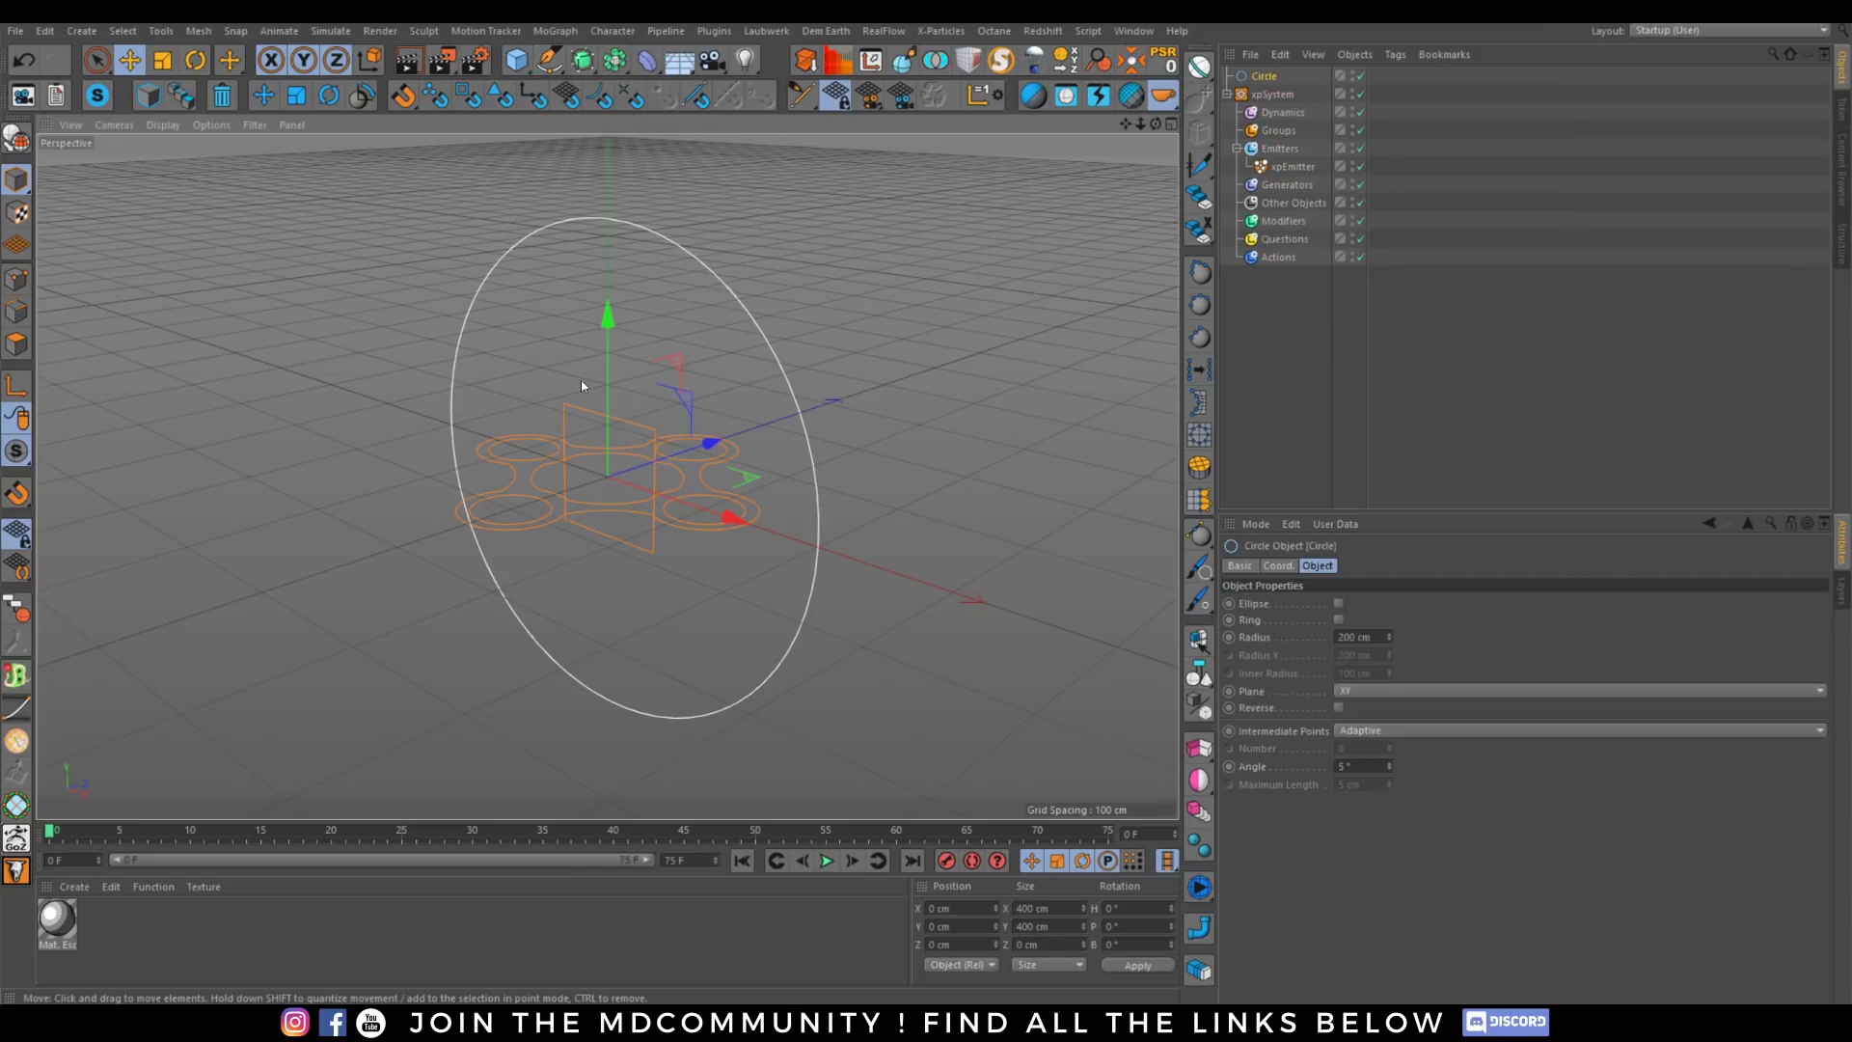
Set the circle's plane to XZ and its radius to 0.1 cm, and nest it under the xpSystem's Other Objects group.
left_click(1363, 688)
left_click(1351, 745)
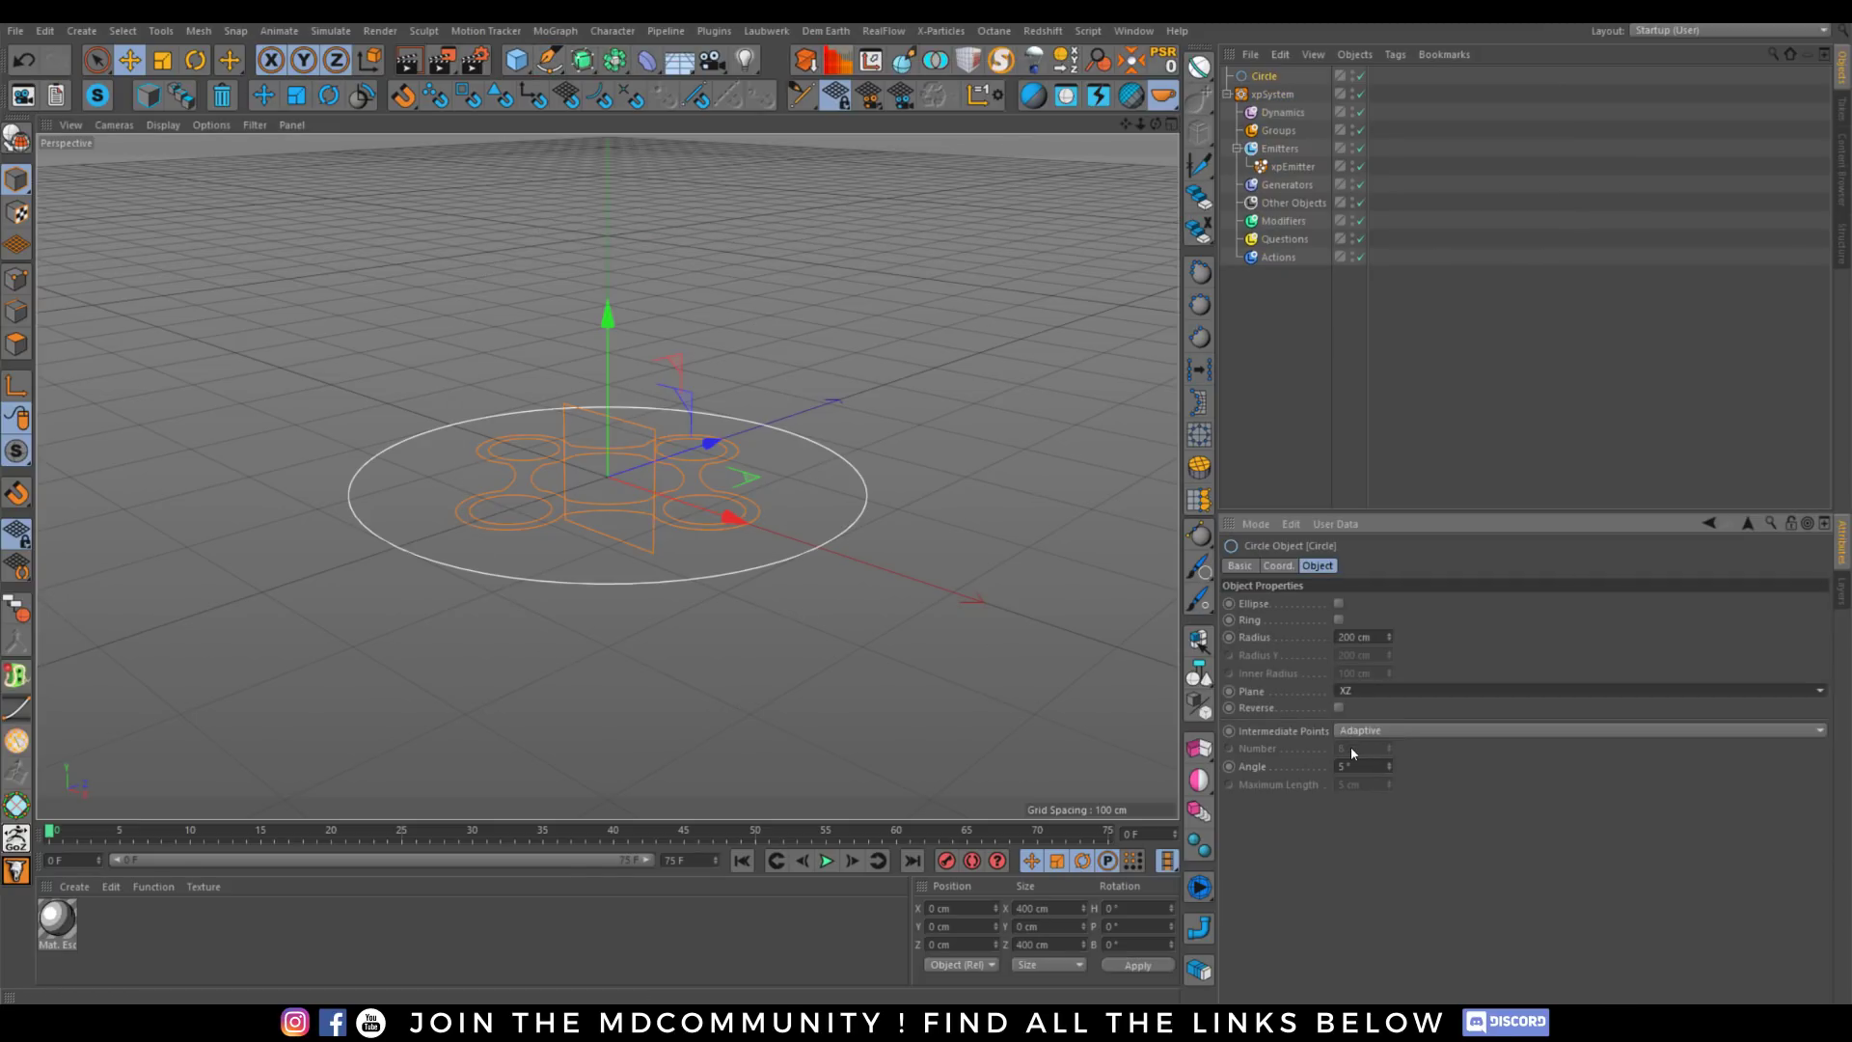
double_click(1348, 636)
type("0.1")
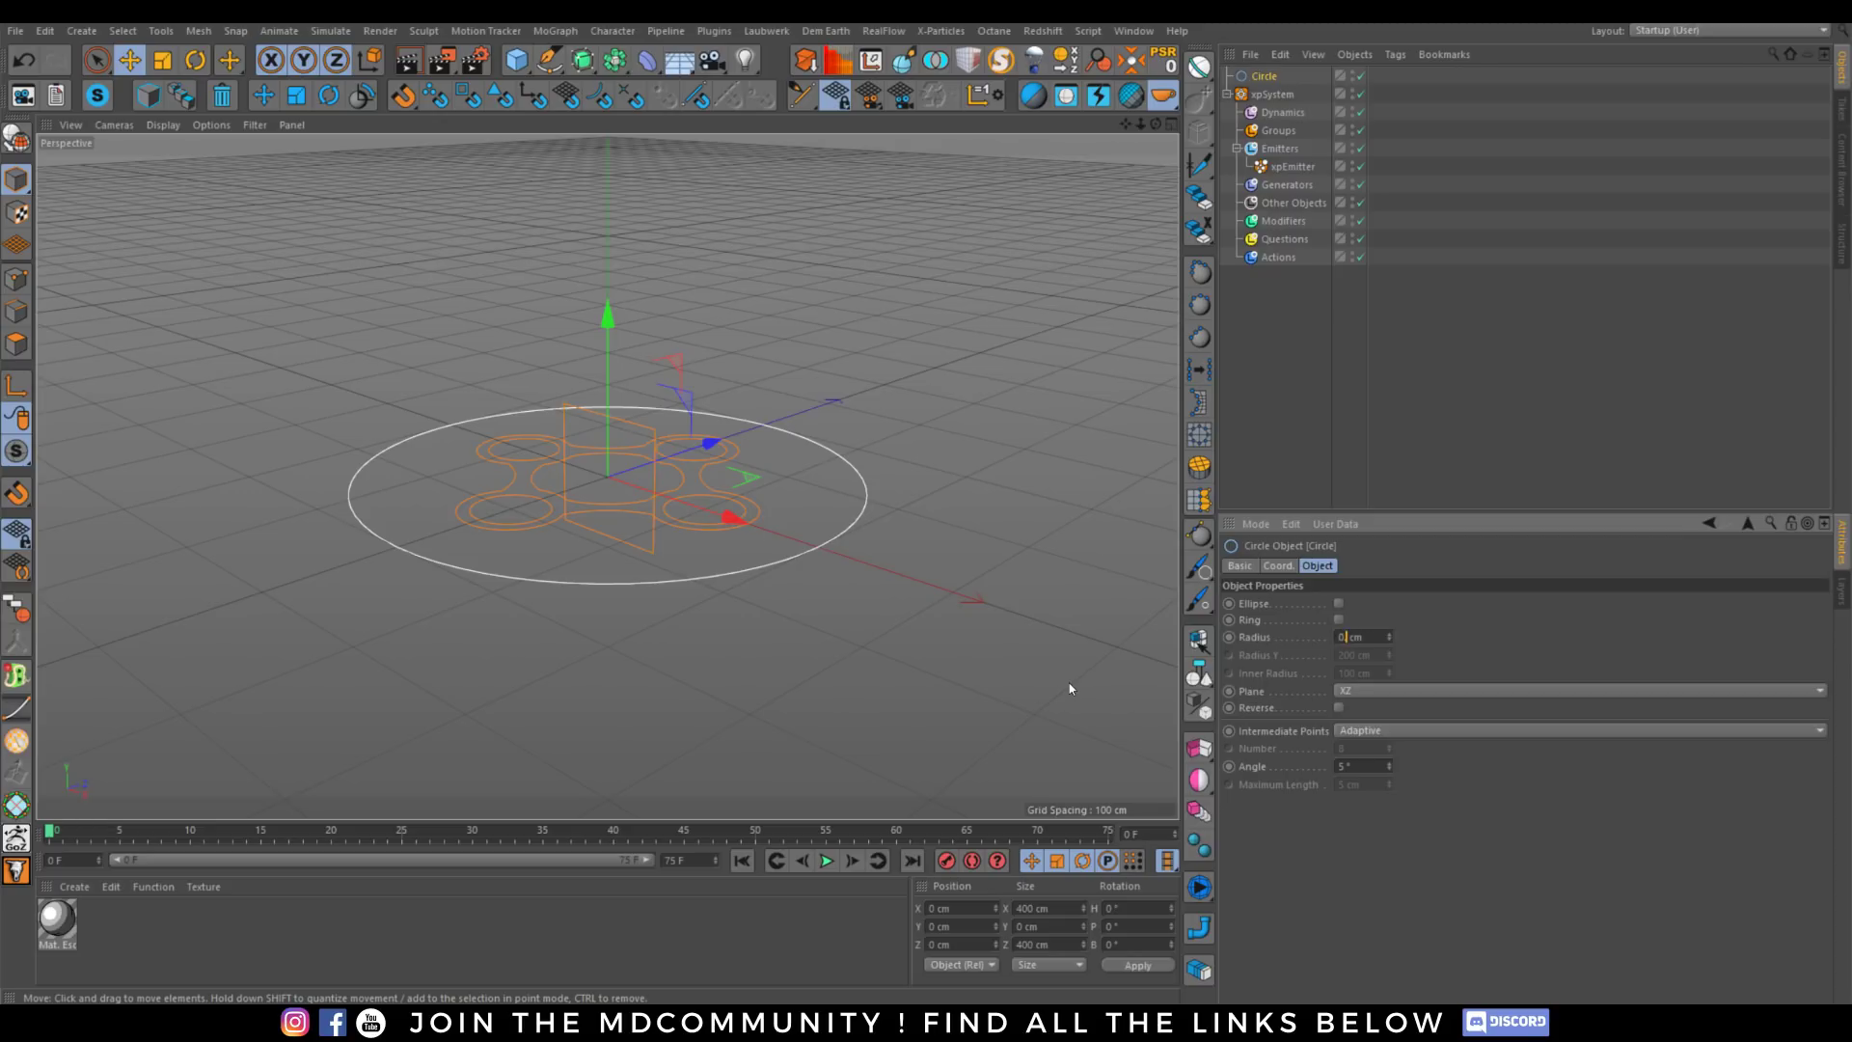
key("Return")
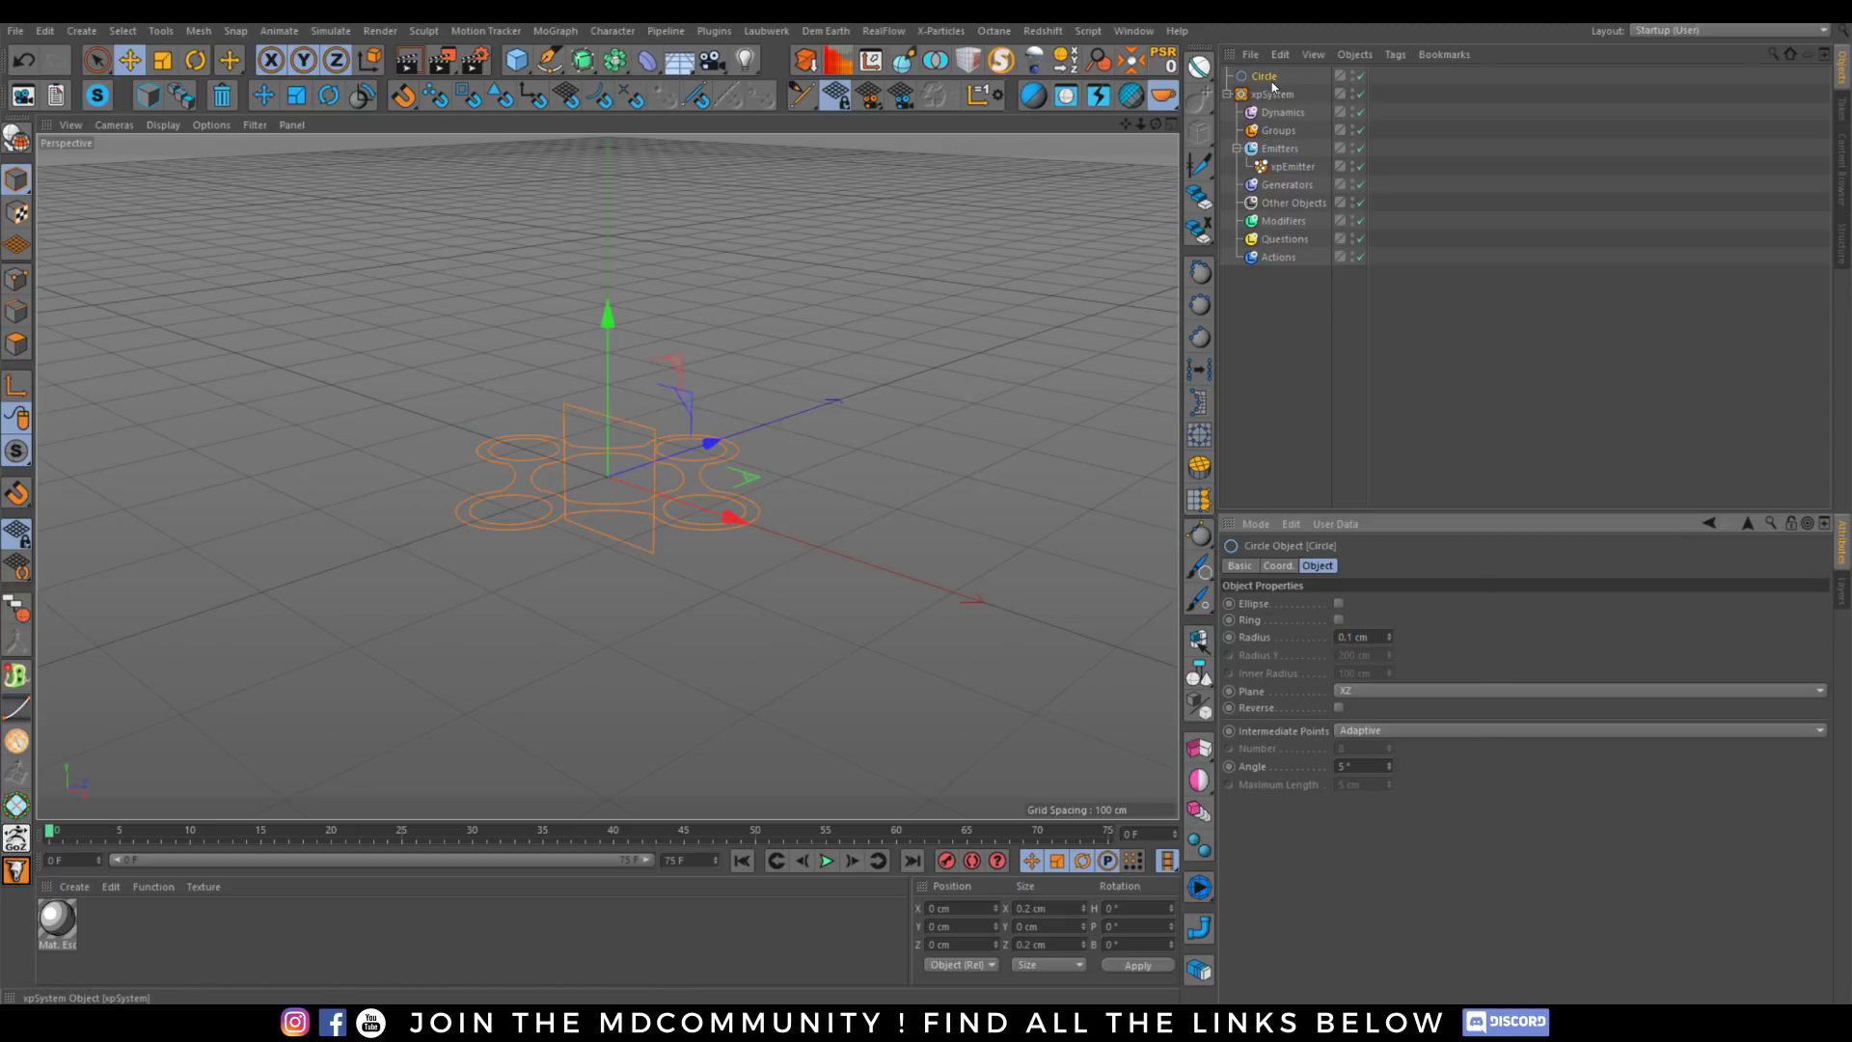
left_click_drag(1287, 201, 1287, 200)
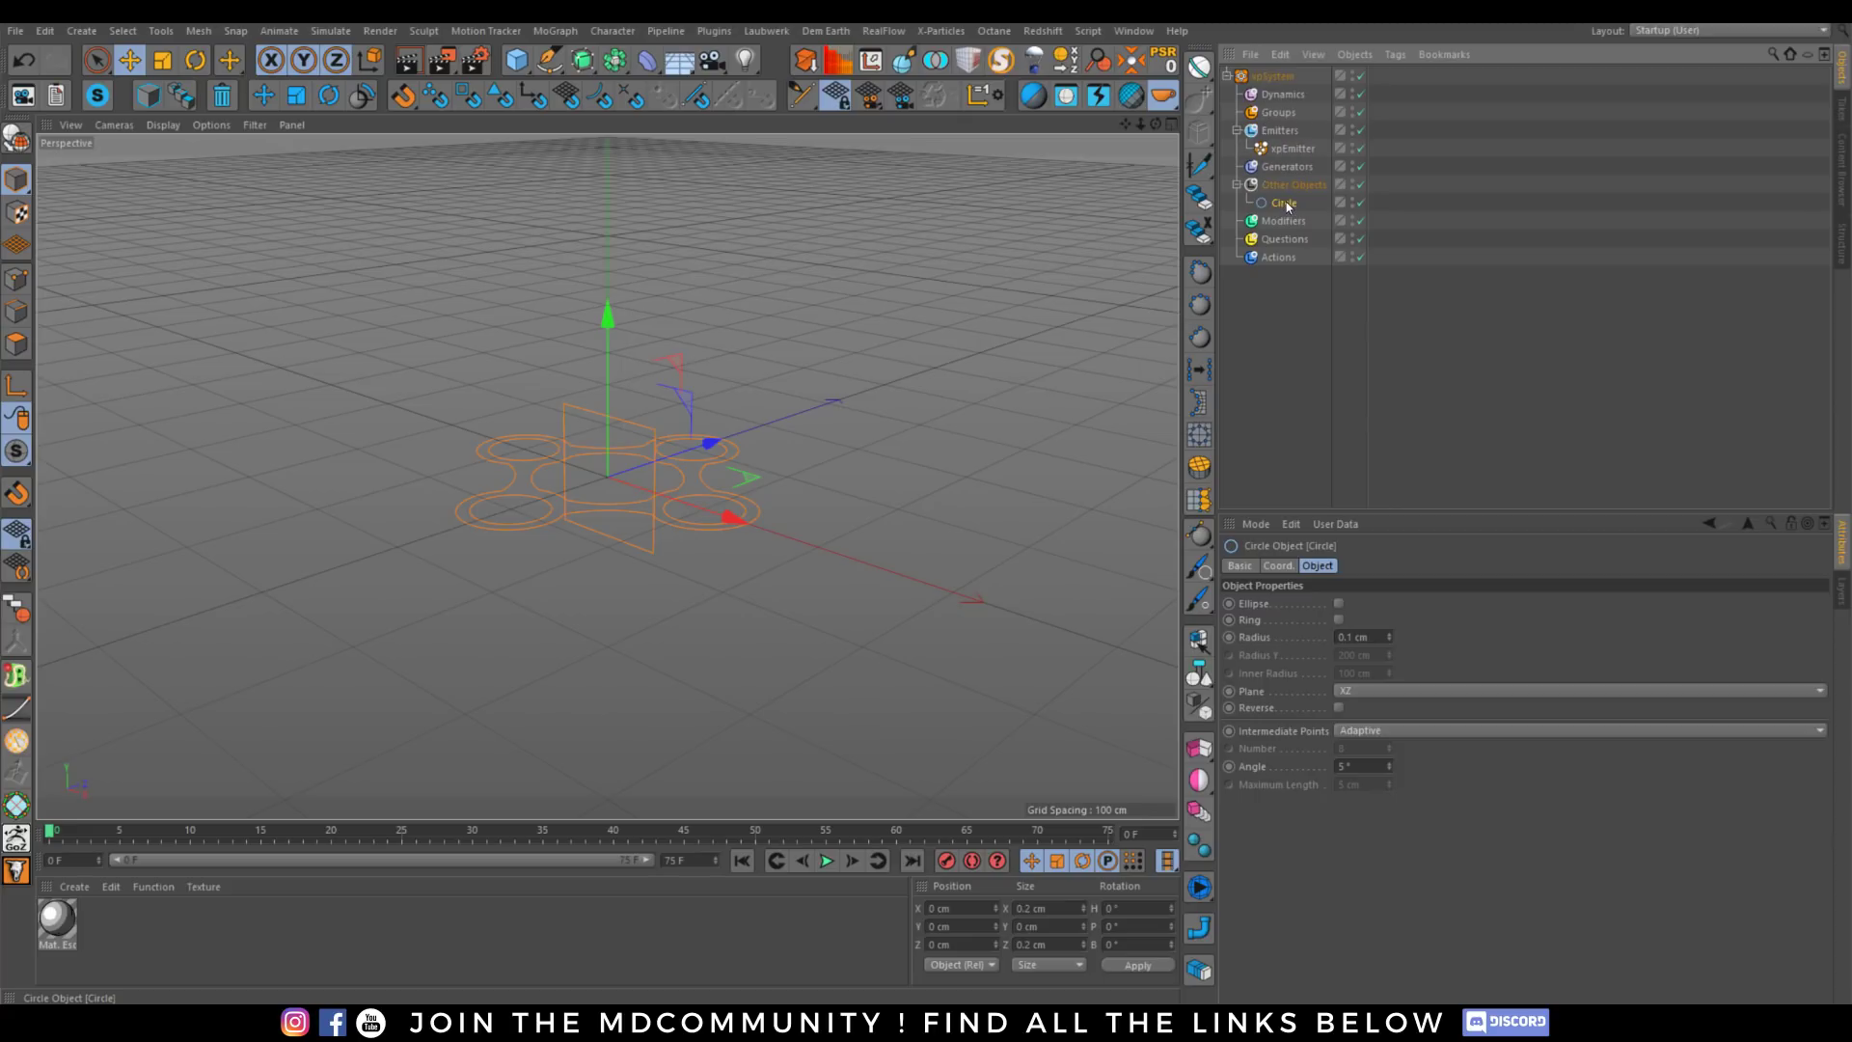
Set the xpEmitter's Emitter Shape to Object and assign the Circle spline as its source object.
left_click(1287, 152)
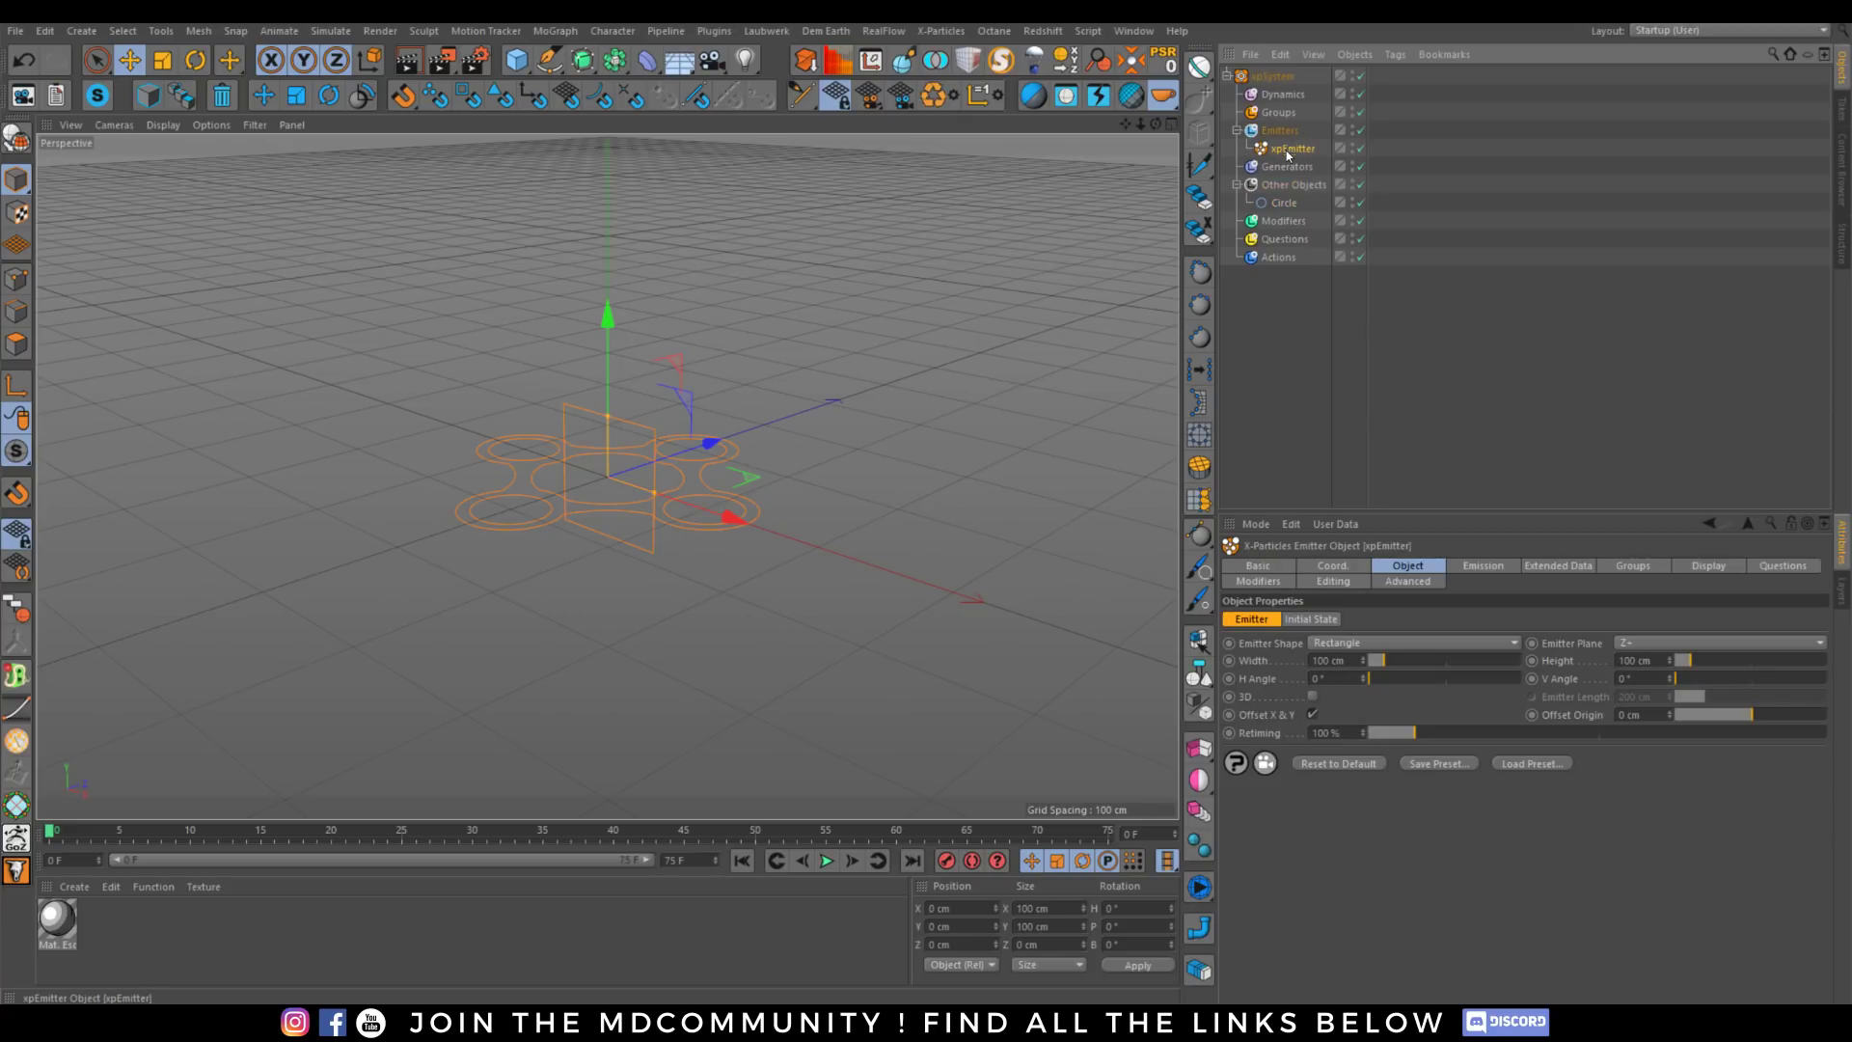
left_click(1345, 644)
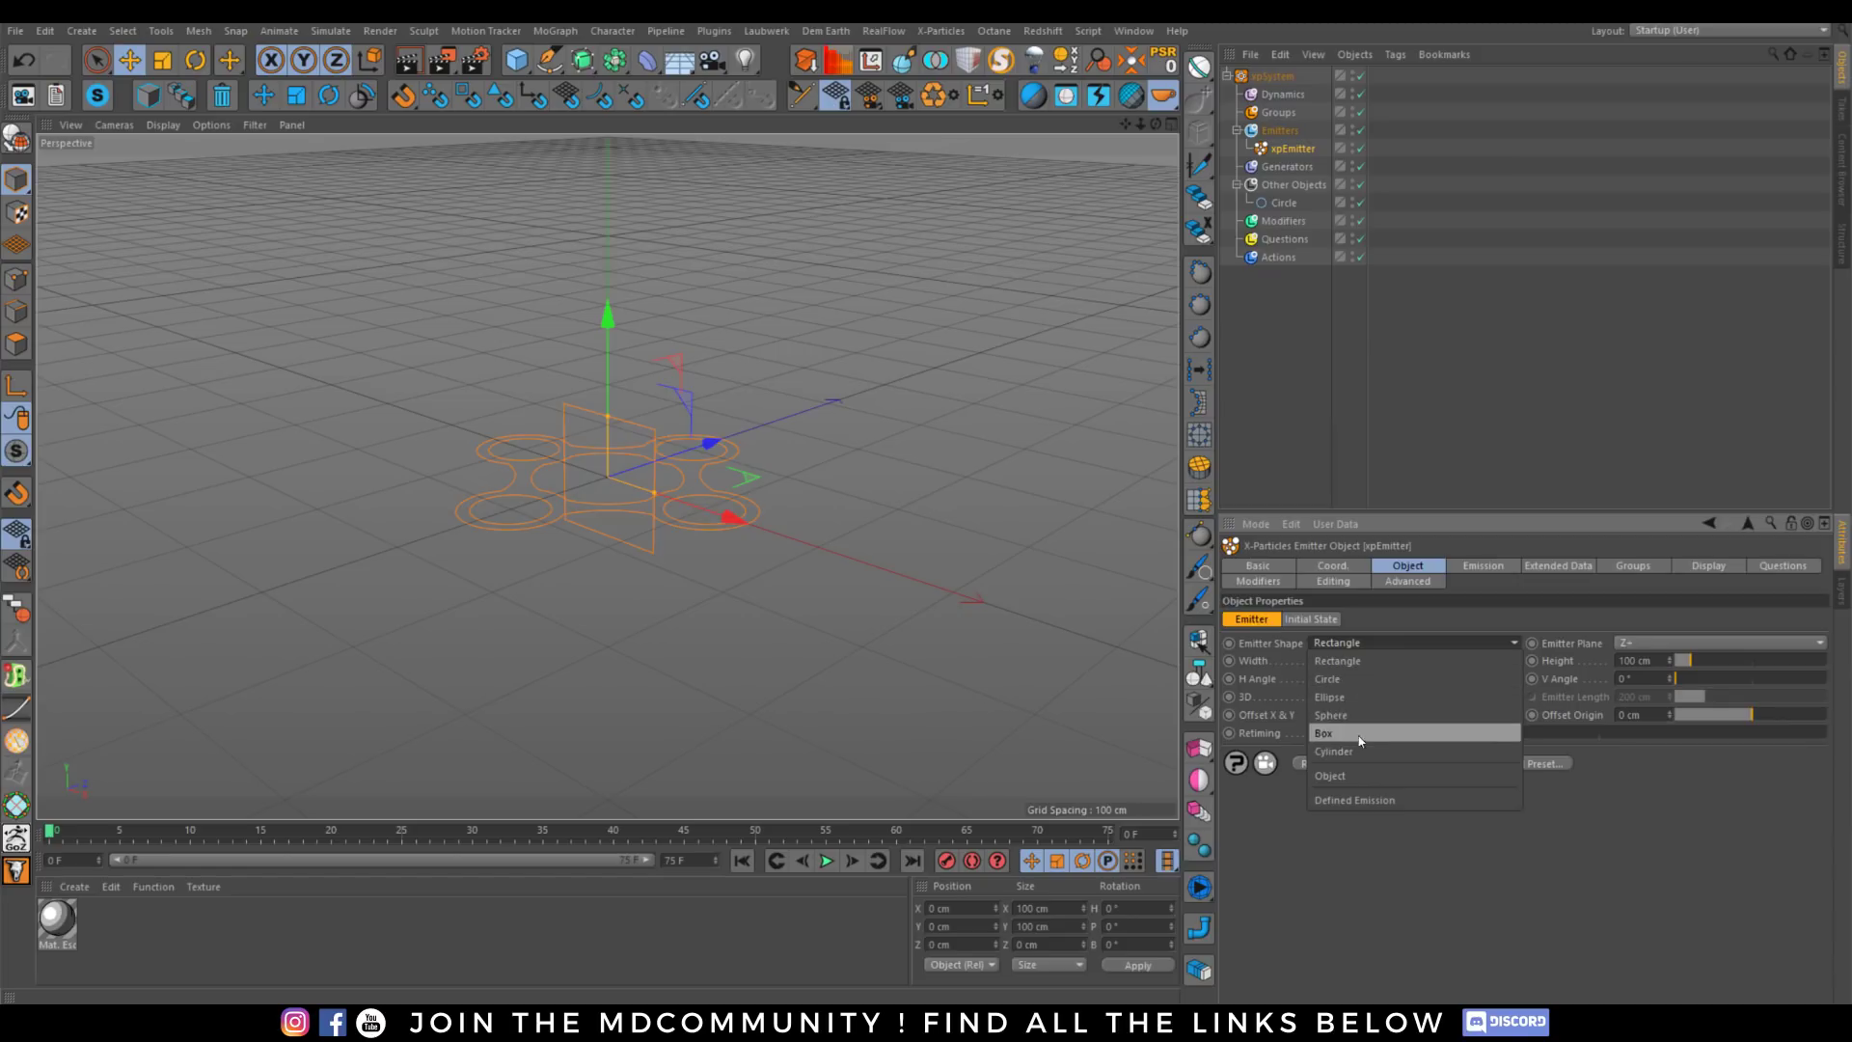
left_click(1414, 773)
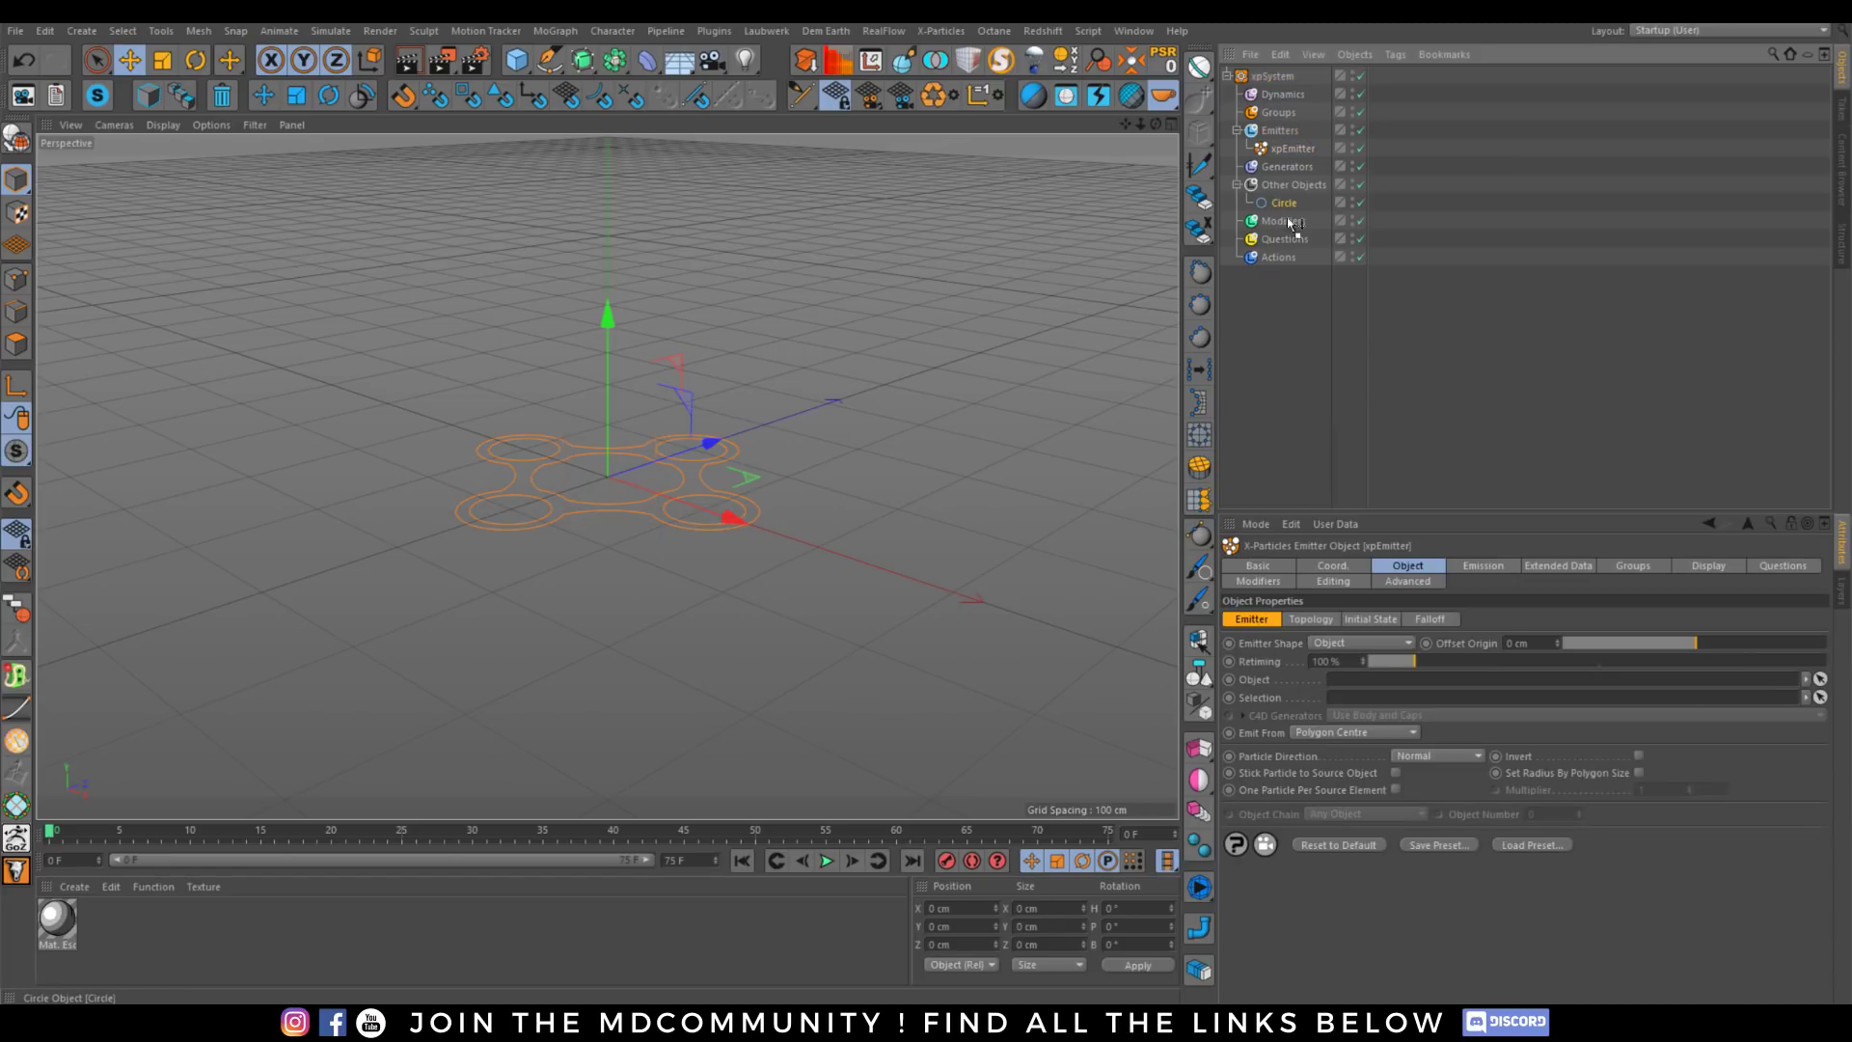
left_click_drag(1378, 680, 1373, 685)
Play the animation briefly to test the emission from the circle, and return to the first frame.
left_click(827, 862)
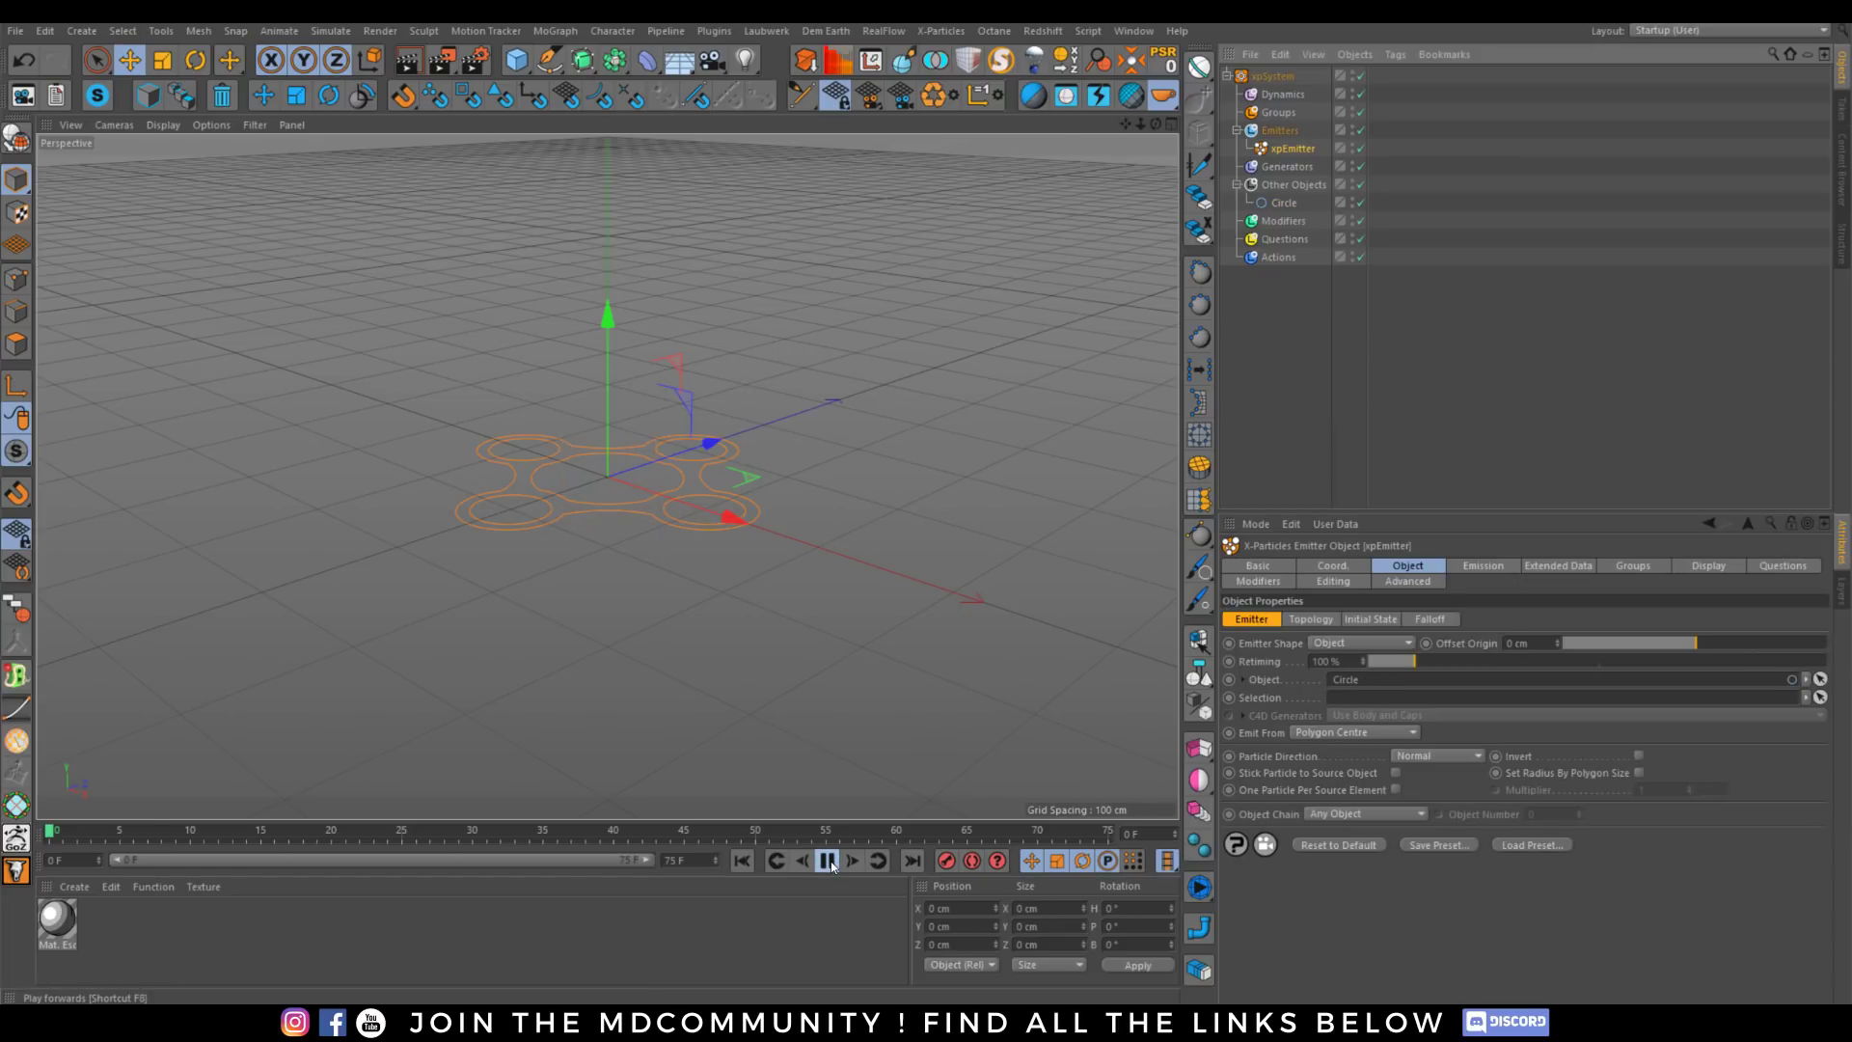
left_click(831, 863)
left_click(743, 861)
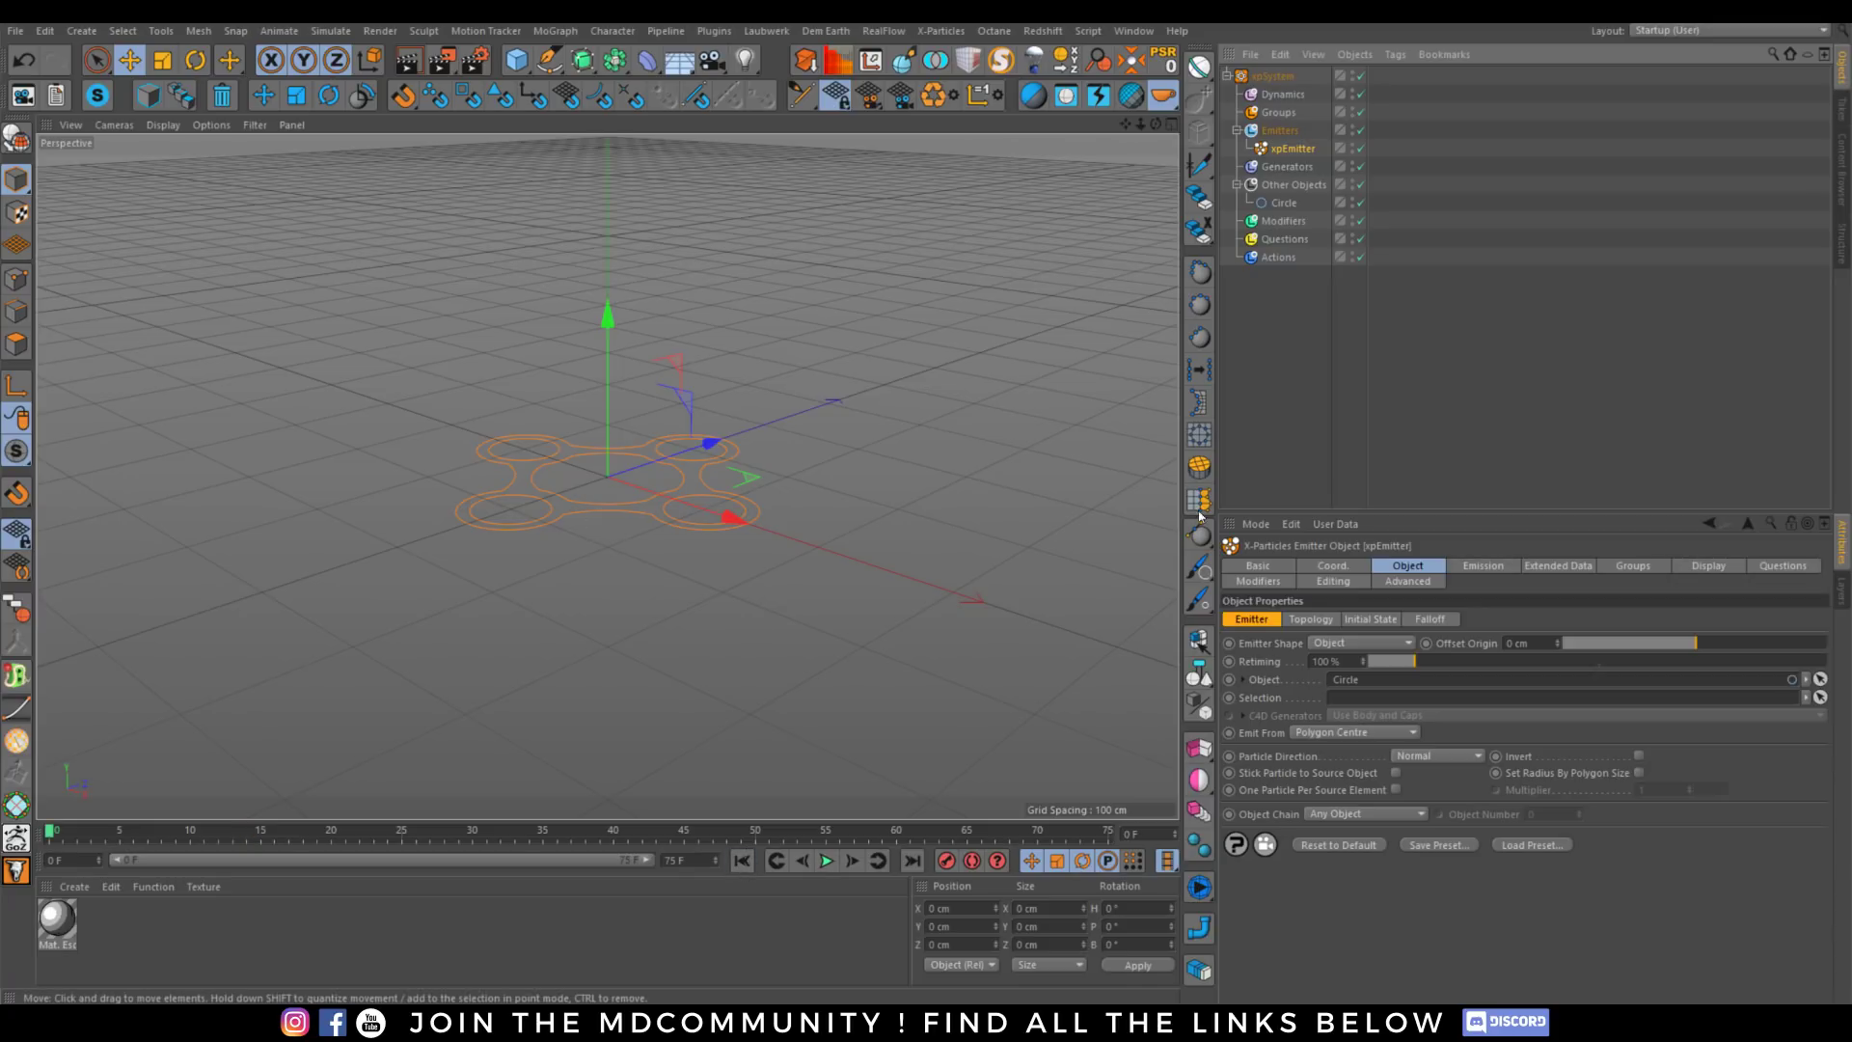
Set the xpEmitter to emit from Edges, play the animation briefly to test it, and return to the first frame.
left_click(1340, 733)
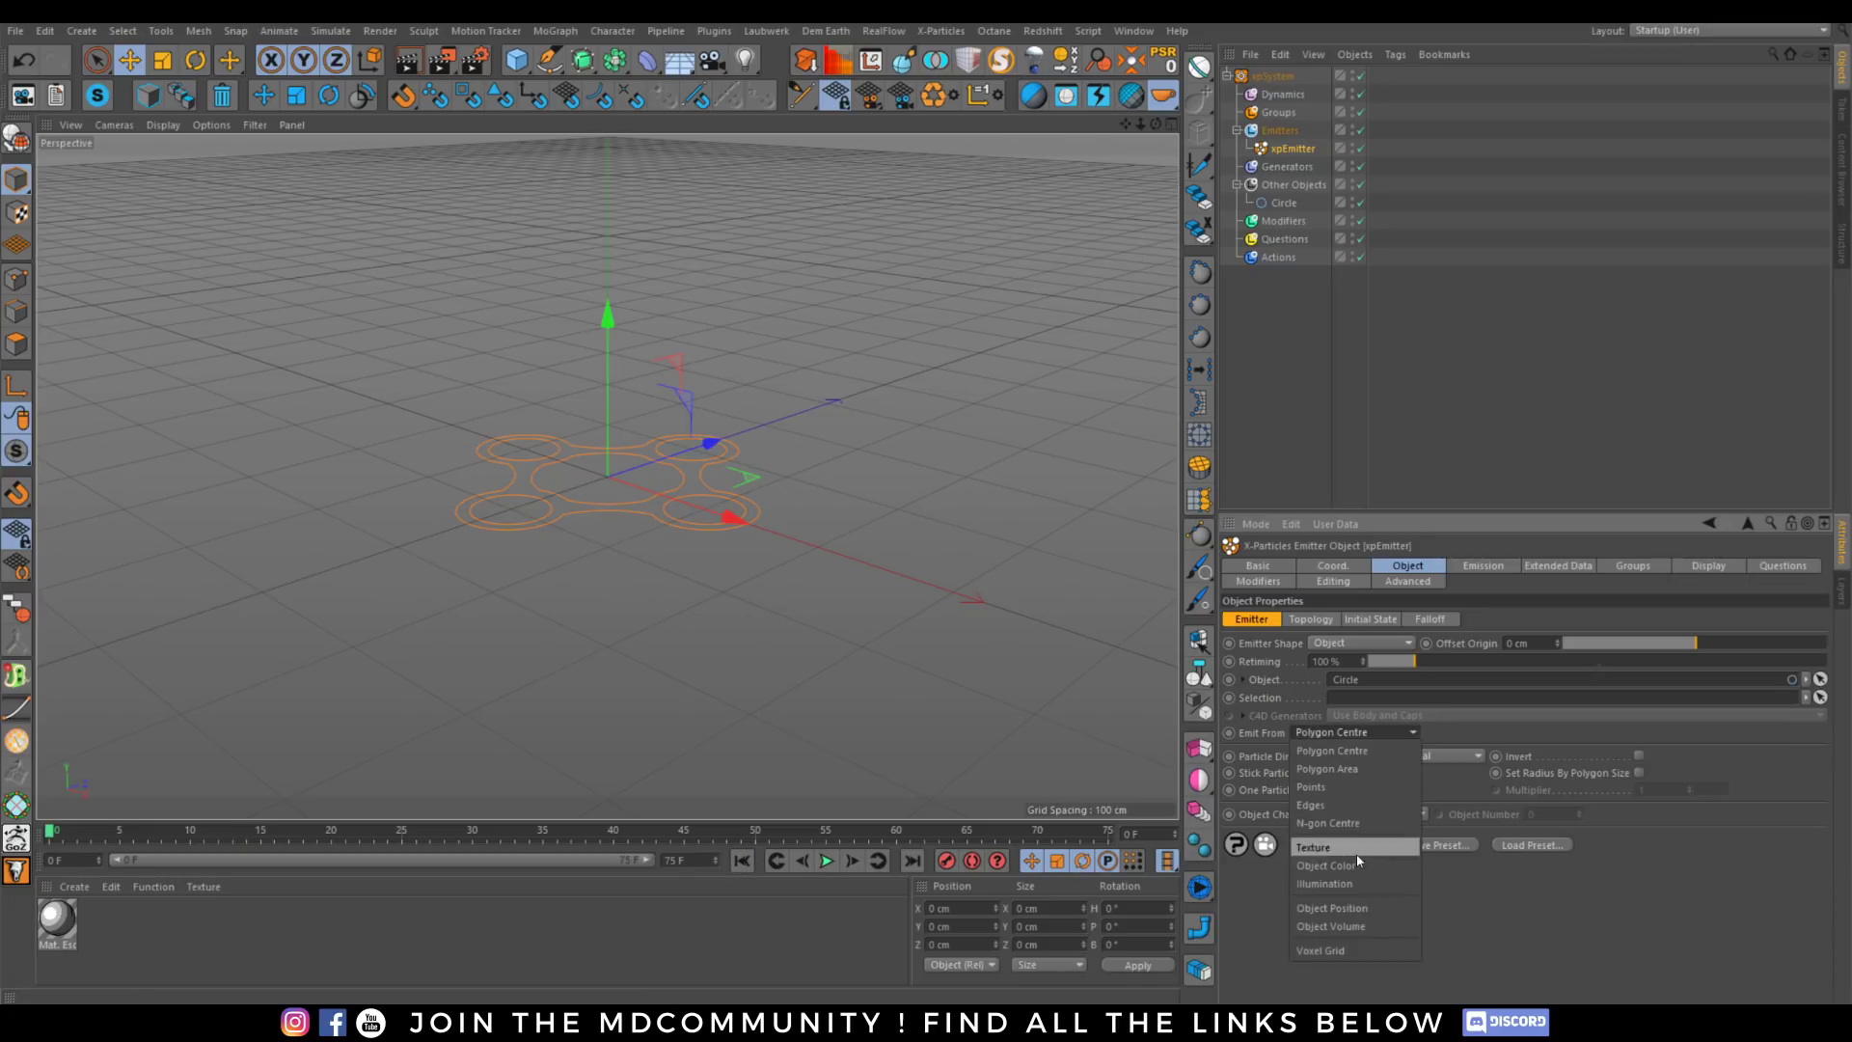
left_click(1322, 805)
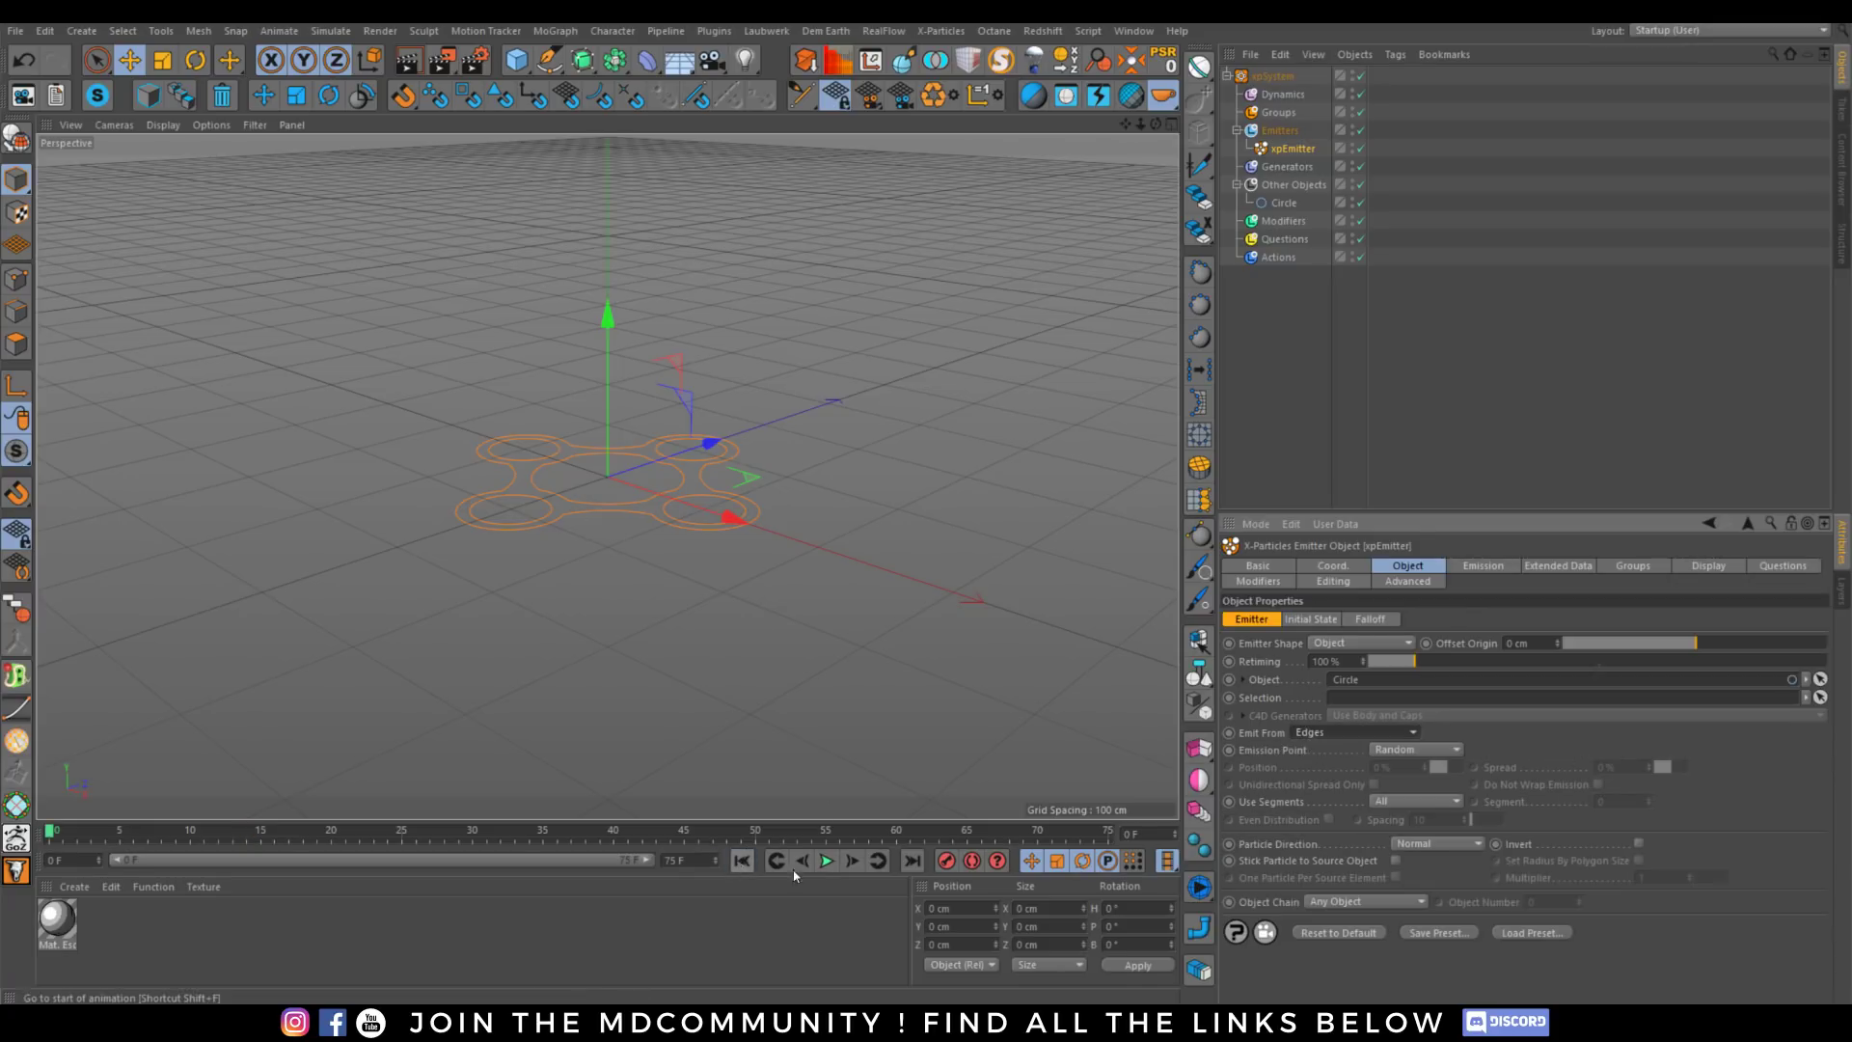
left_click(827, 861)
left_click(828, 861)
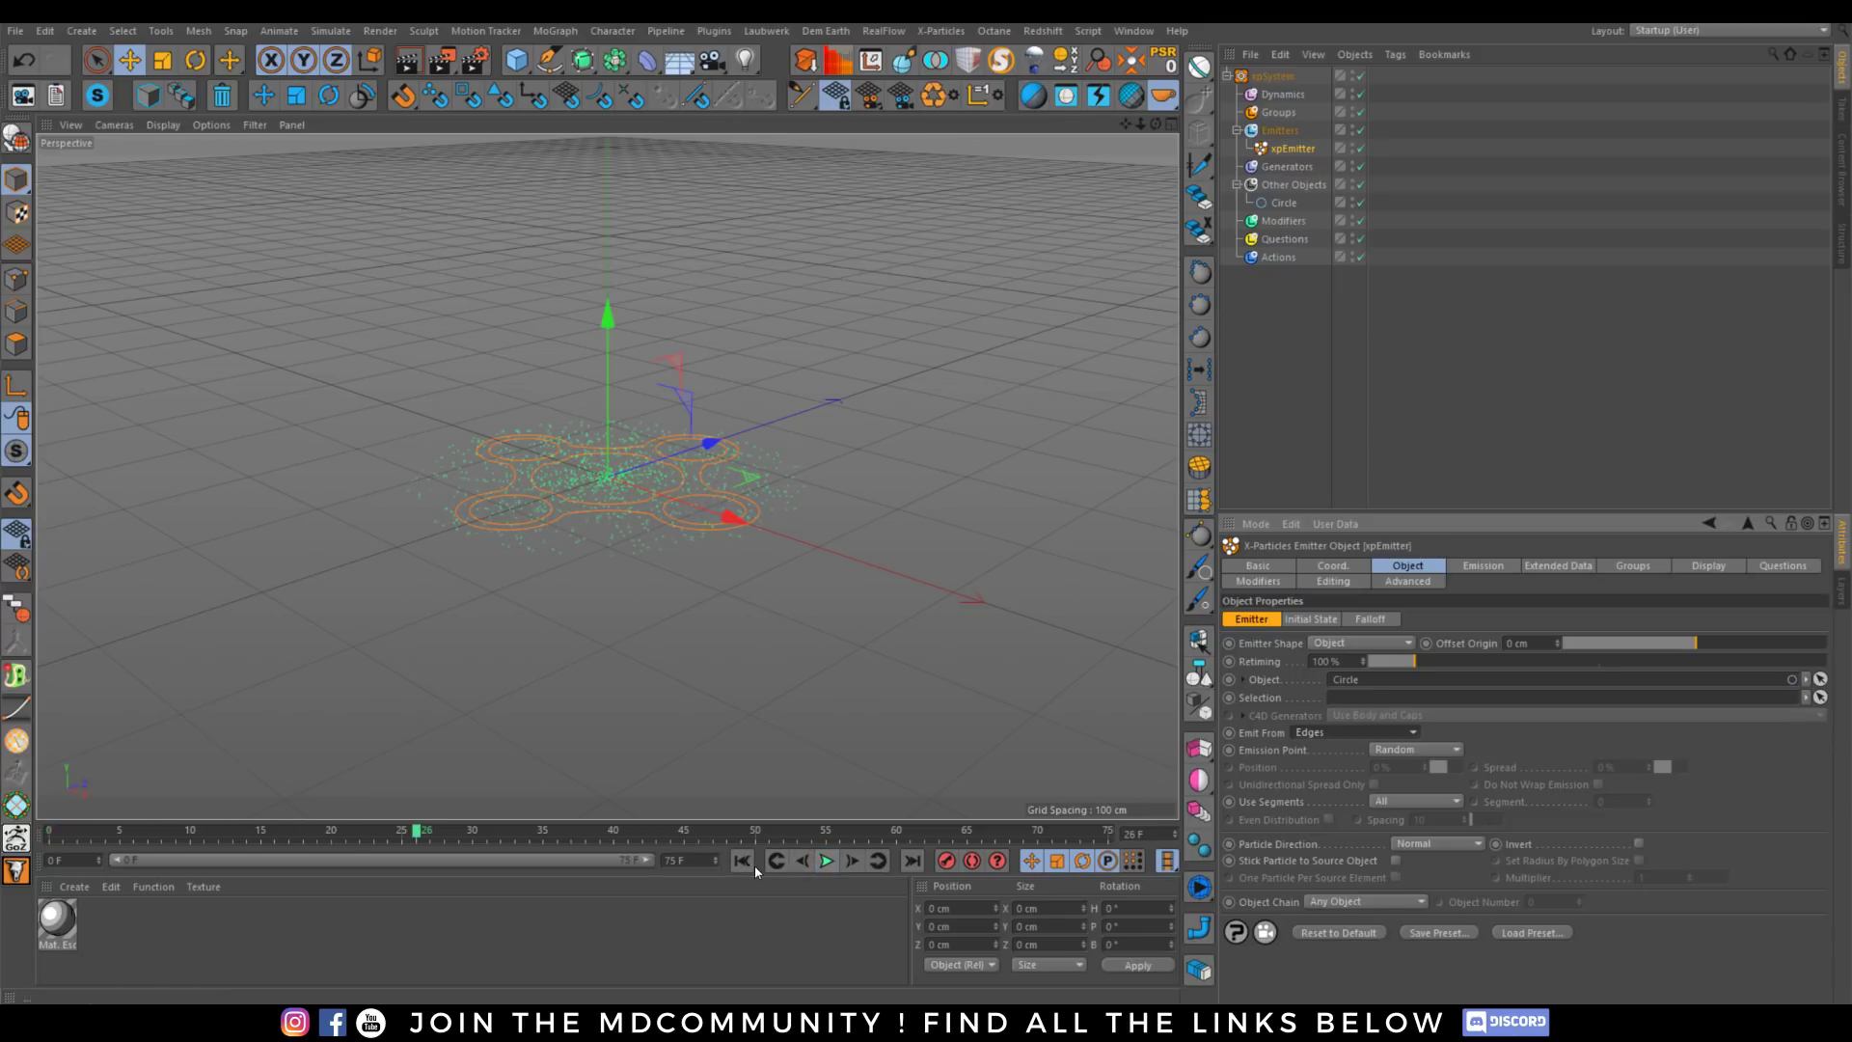
left_click(742, 861)
Set the emission mode to Shot with shot time 1 F and shot count 25, and the particle speed to 25 cm with 10 cm variation.
left_click(1486, 566)
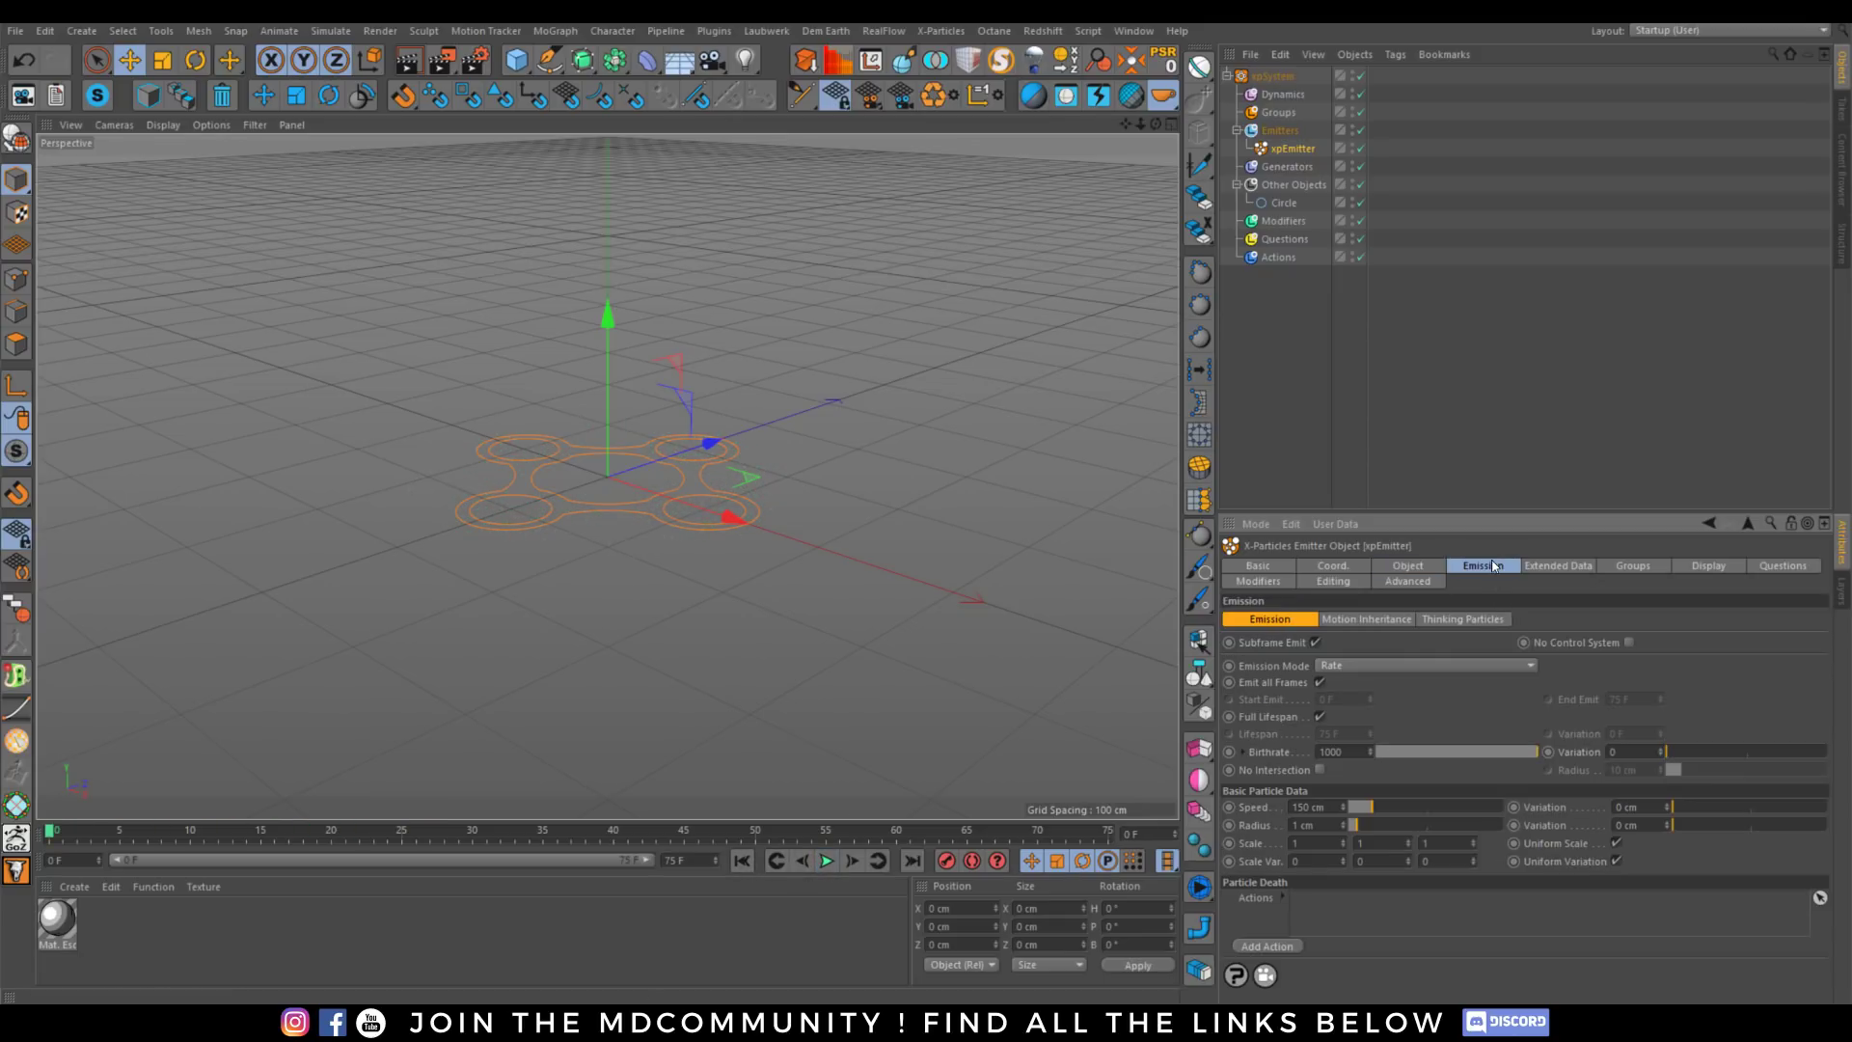
left_click(1359, 667)
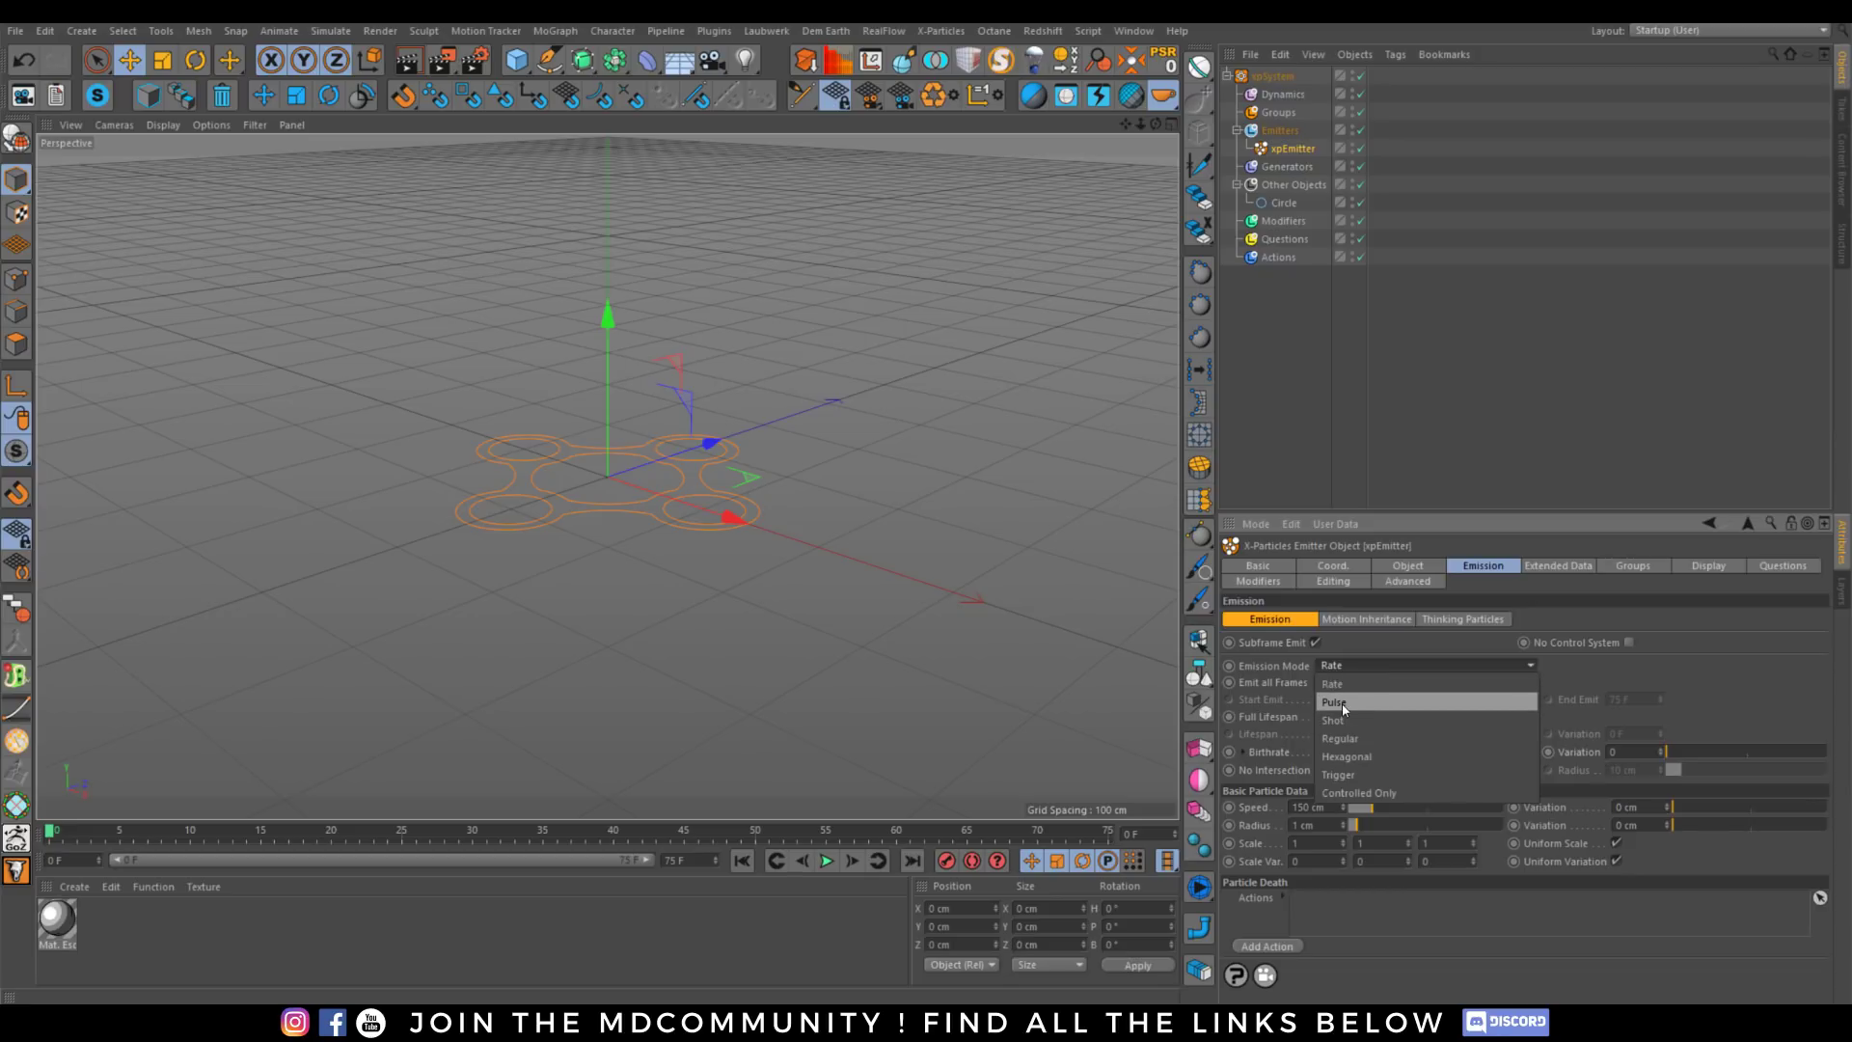
left_click(1345, 703)
left_click(1355, 667)
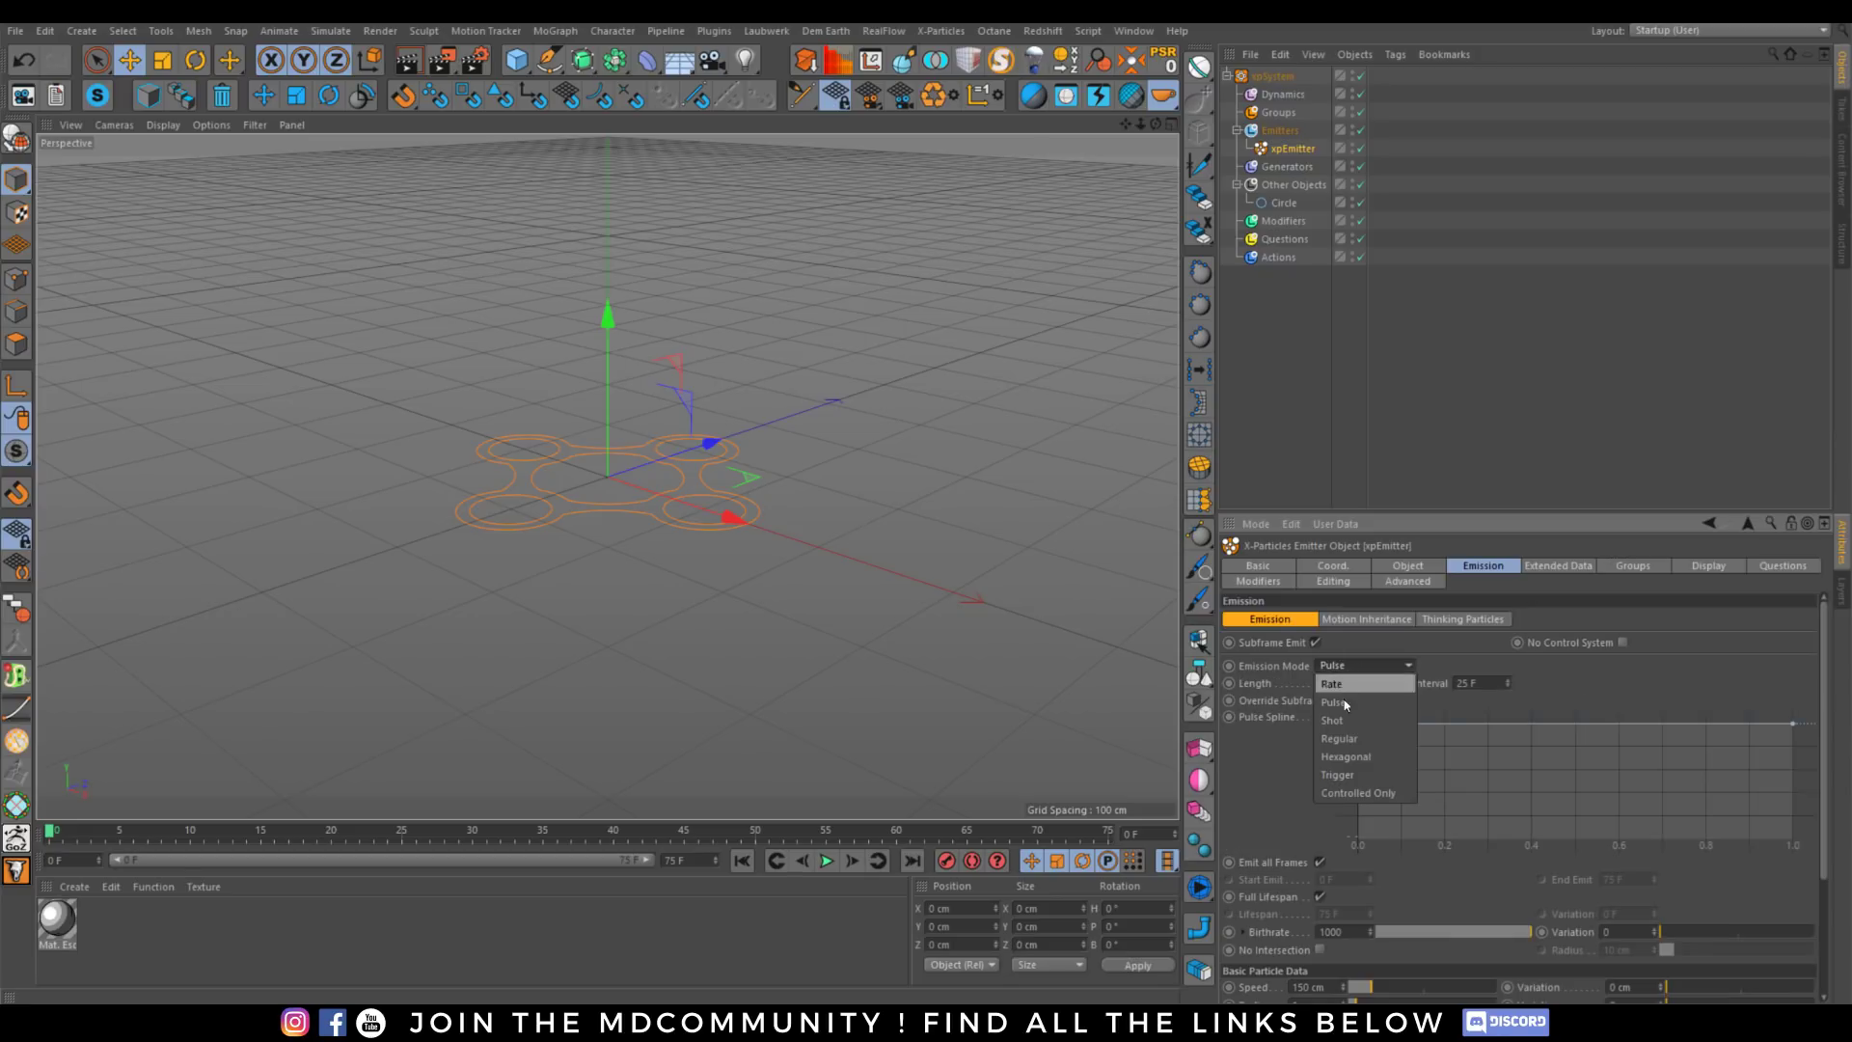
left_click(1335, 720)
double_click(1345, 683)
type("1")
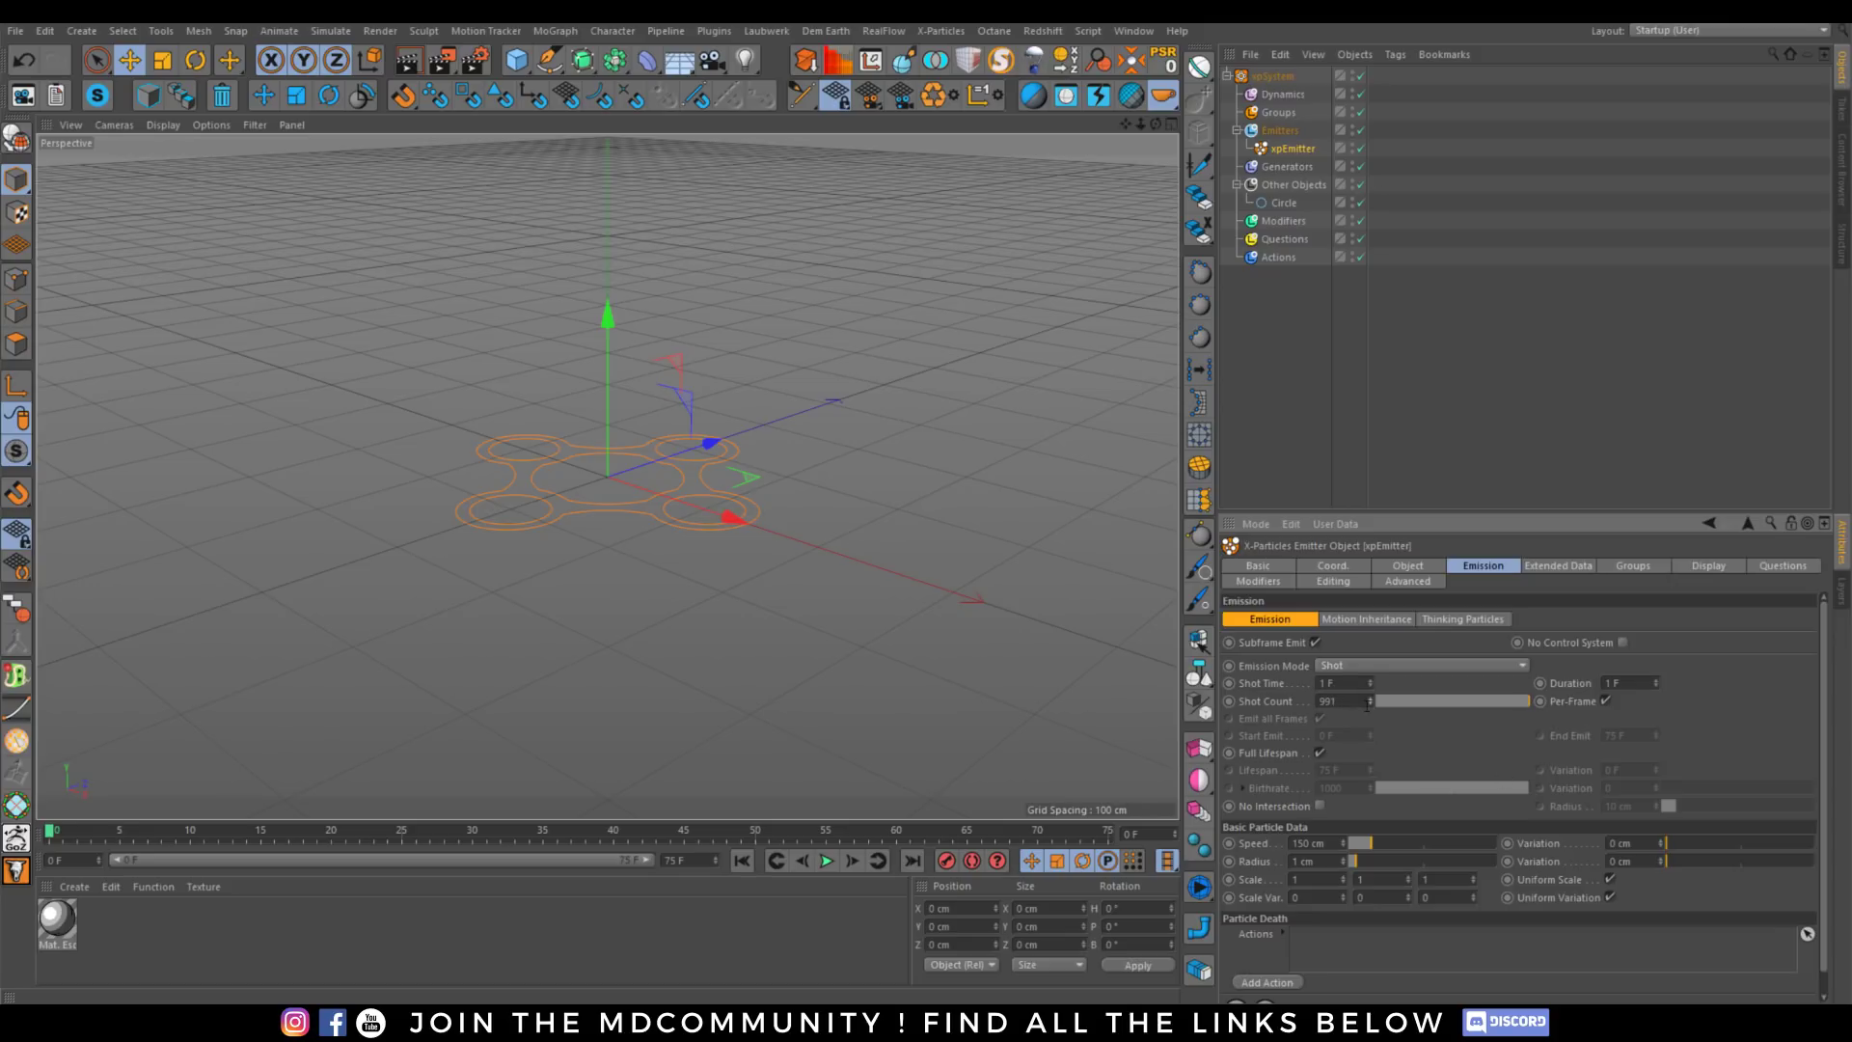
double_click(1361, 701)
key("Return")
Play the shot emission from the first frame and examine the particles leaving the circle up close.
left_click(826, 860)
left_click(828, 863)
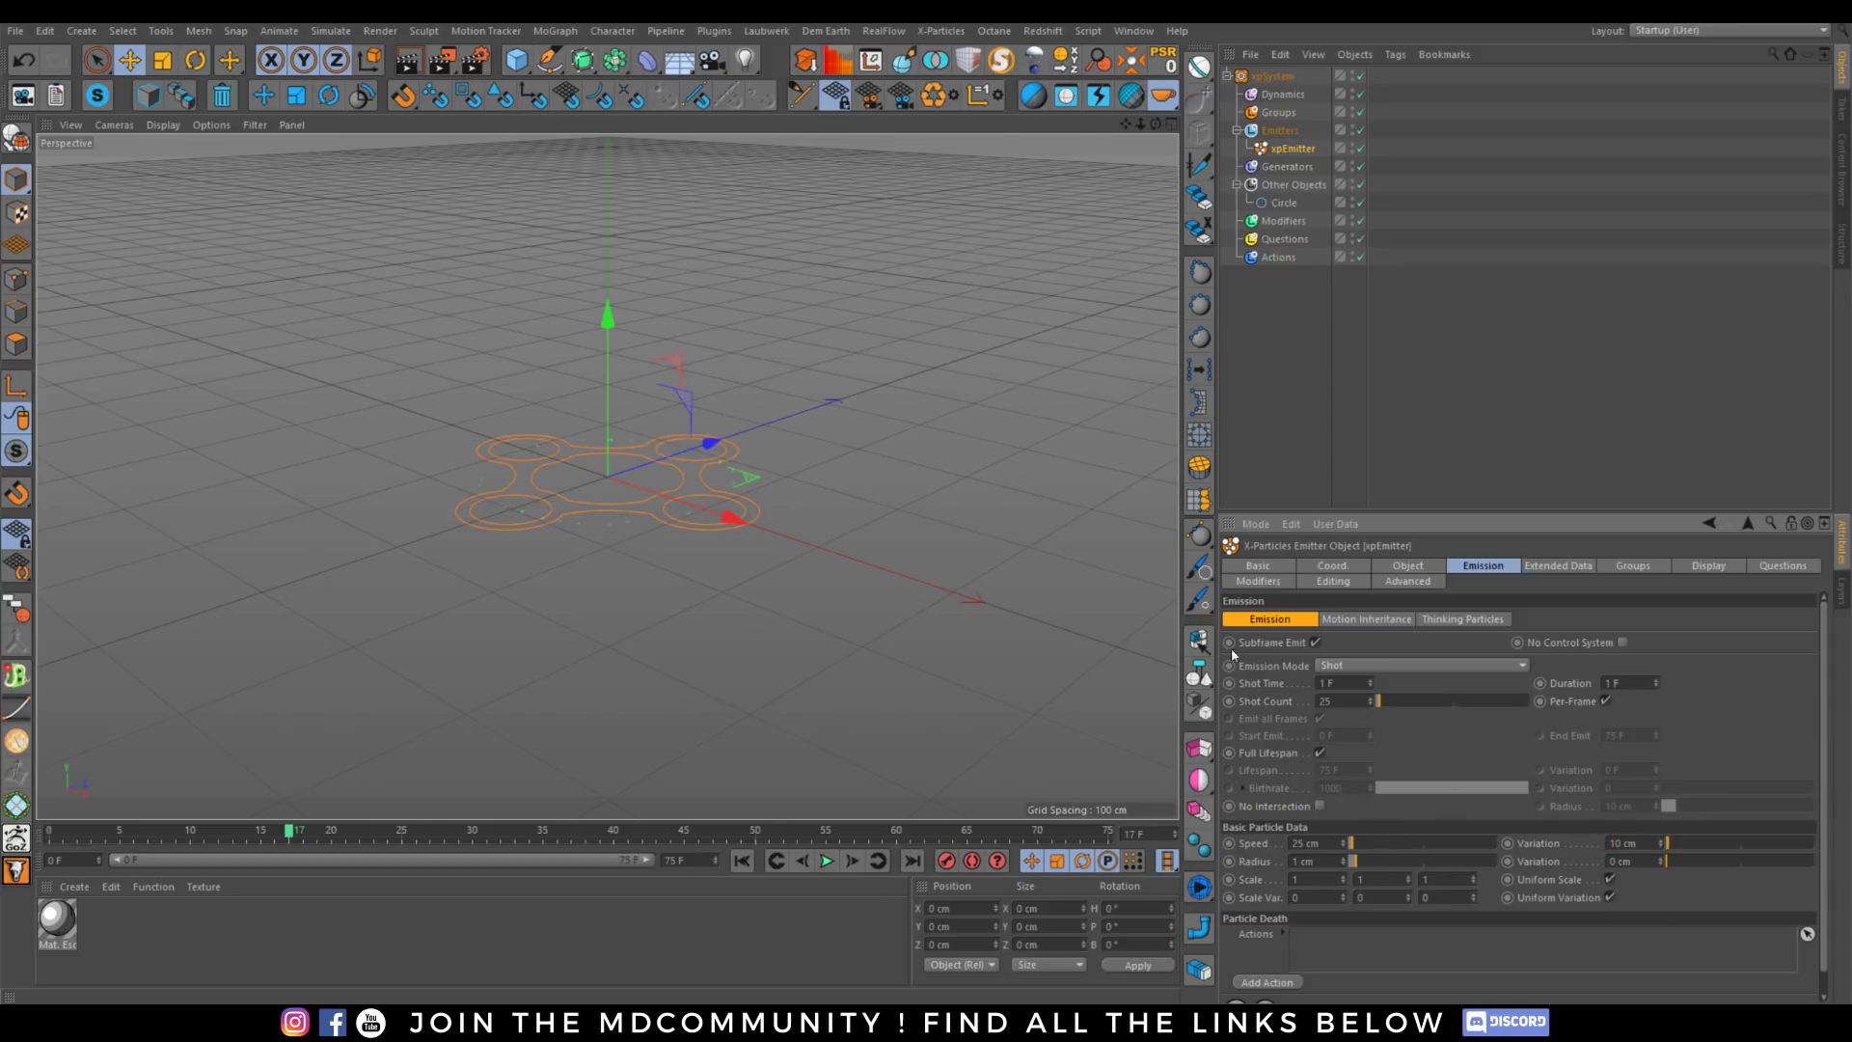
scroll(616, 489, "up", 5)
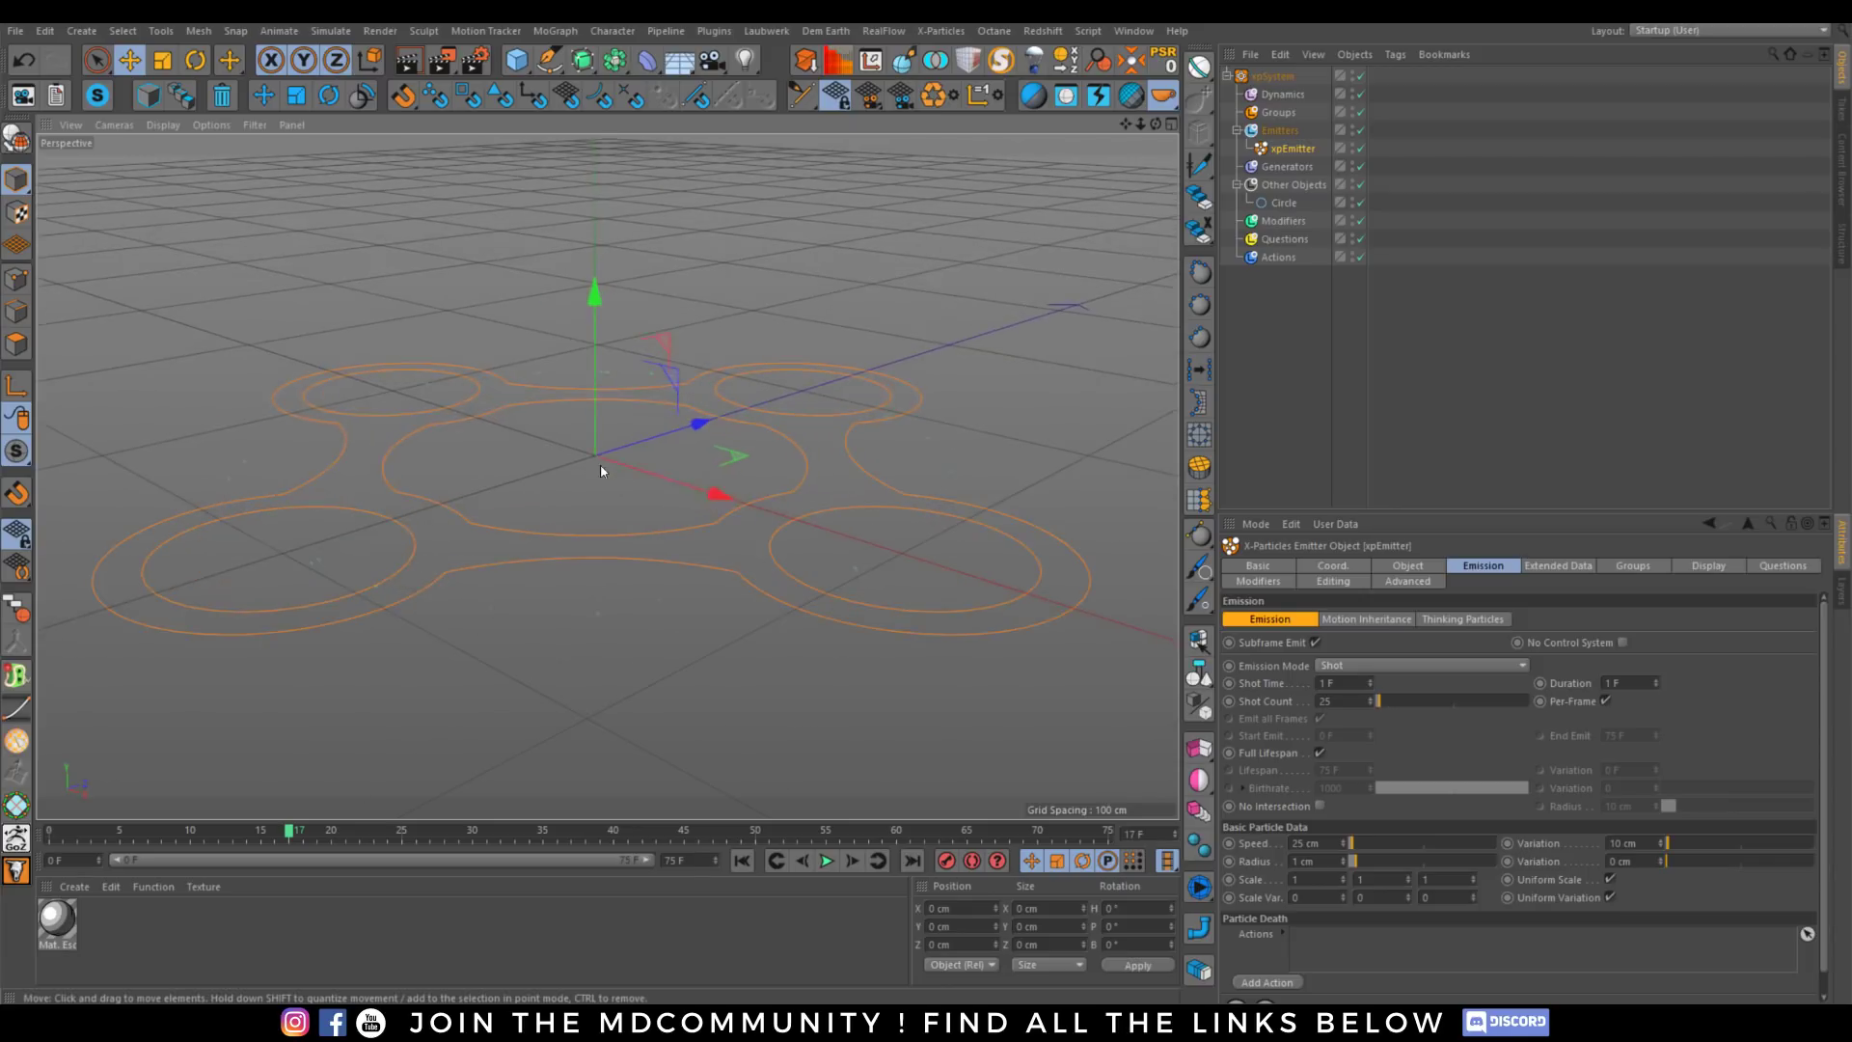
left_click_drag(600, 472, 597, 510, "alt")
left_click(742, 861)
left_click(827, 862)
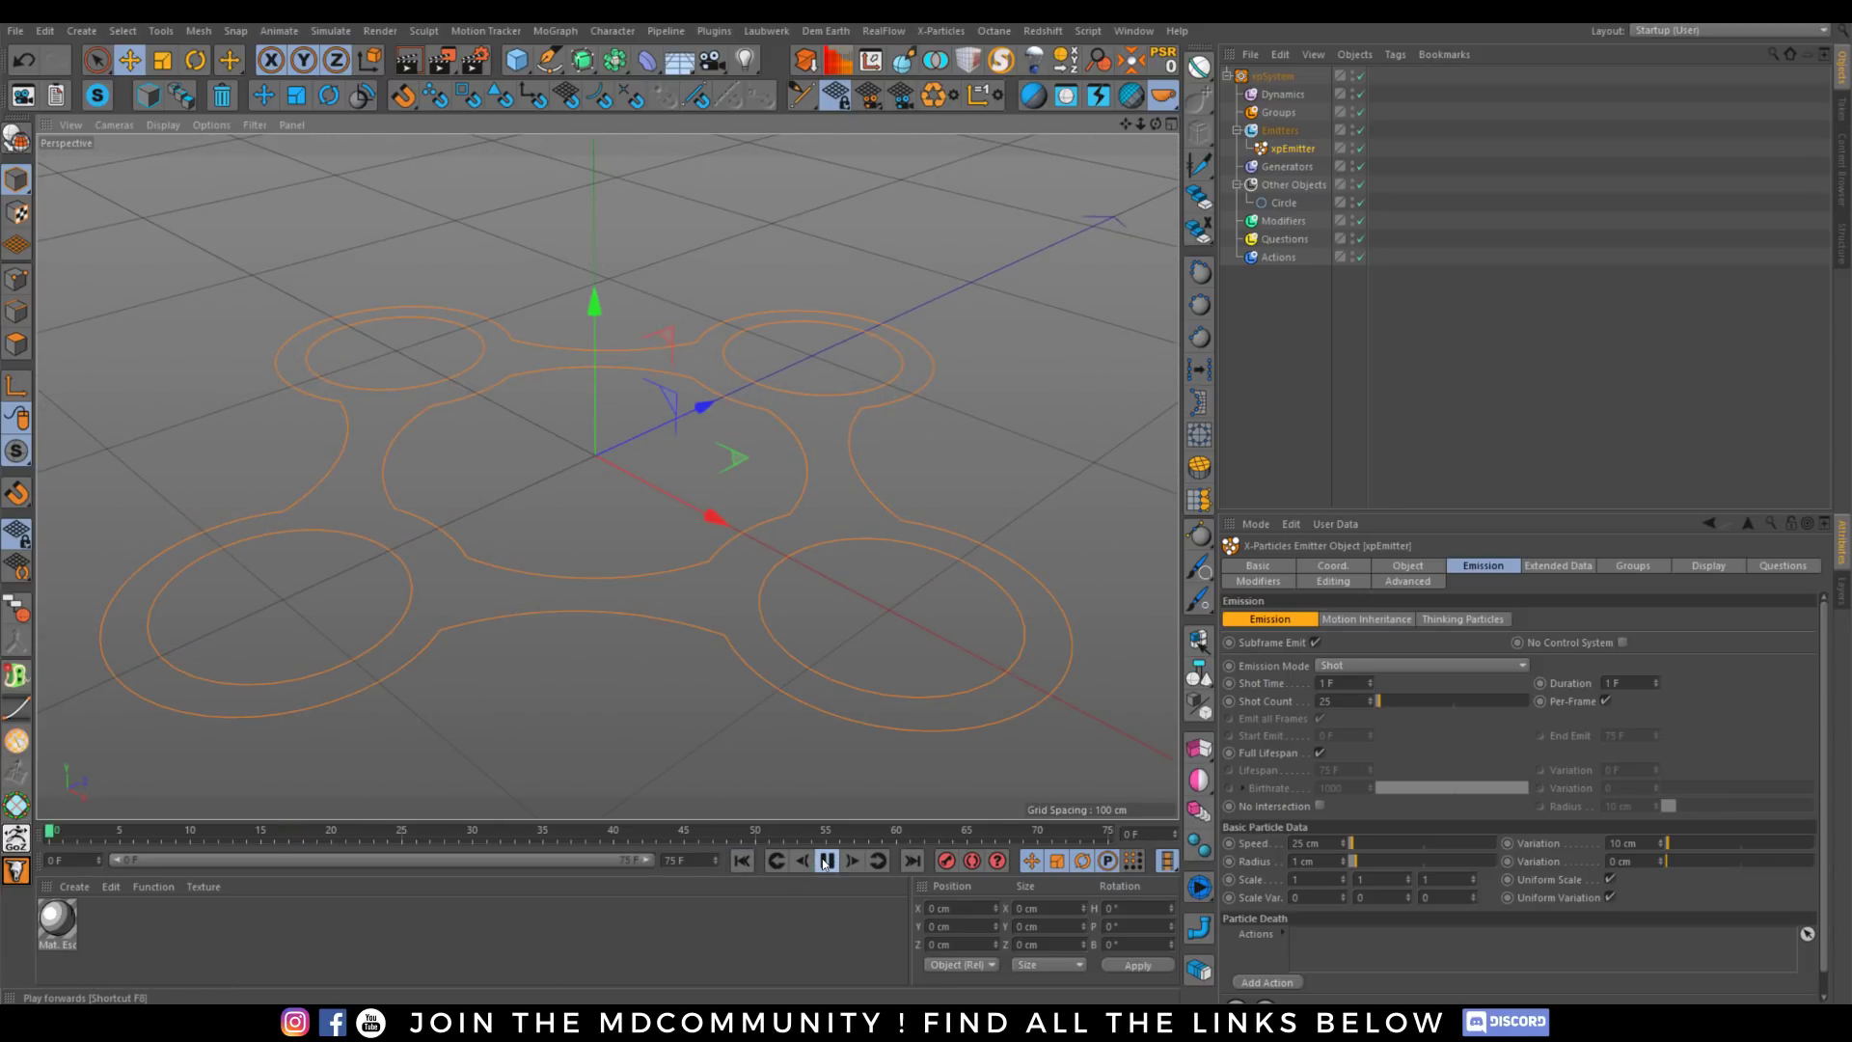
left_click(826, 861)
Add a Trails generator to the xpSystem and assign the xpEmitter as its emitter.
left_click(1287, 167)
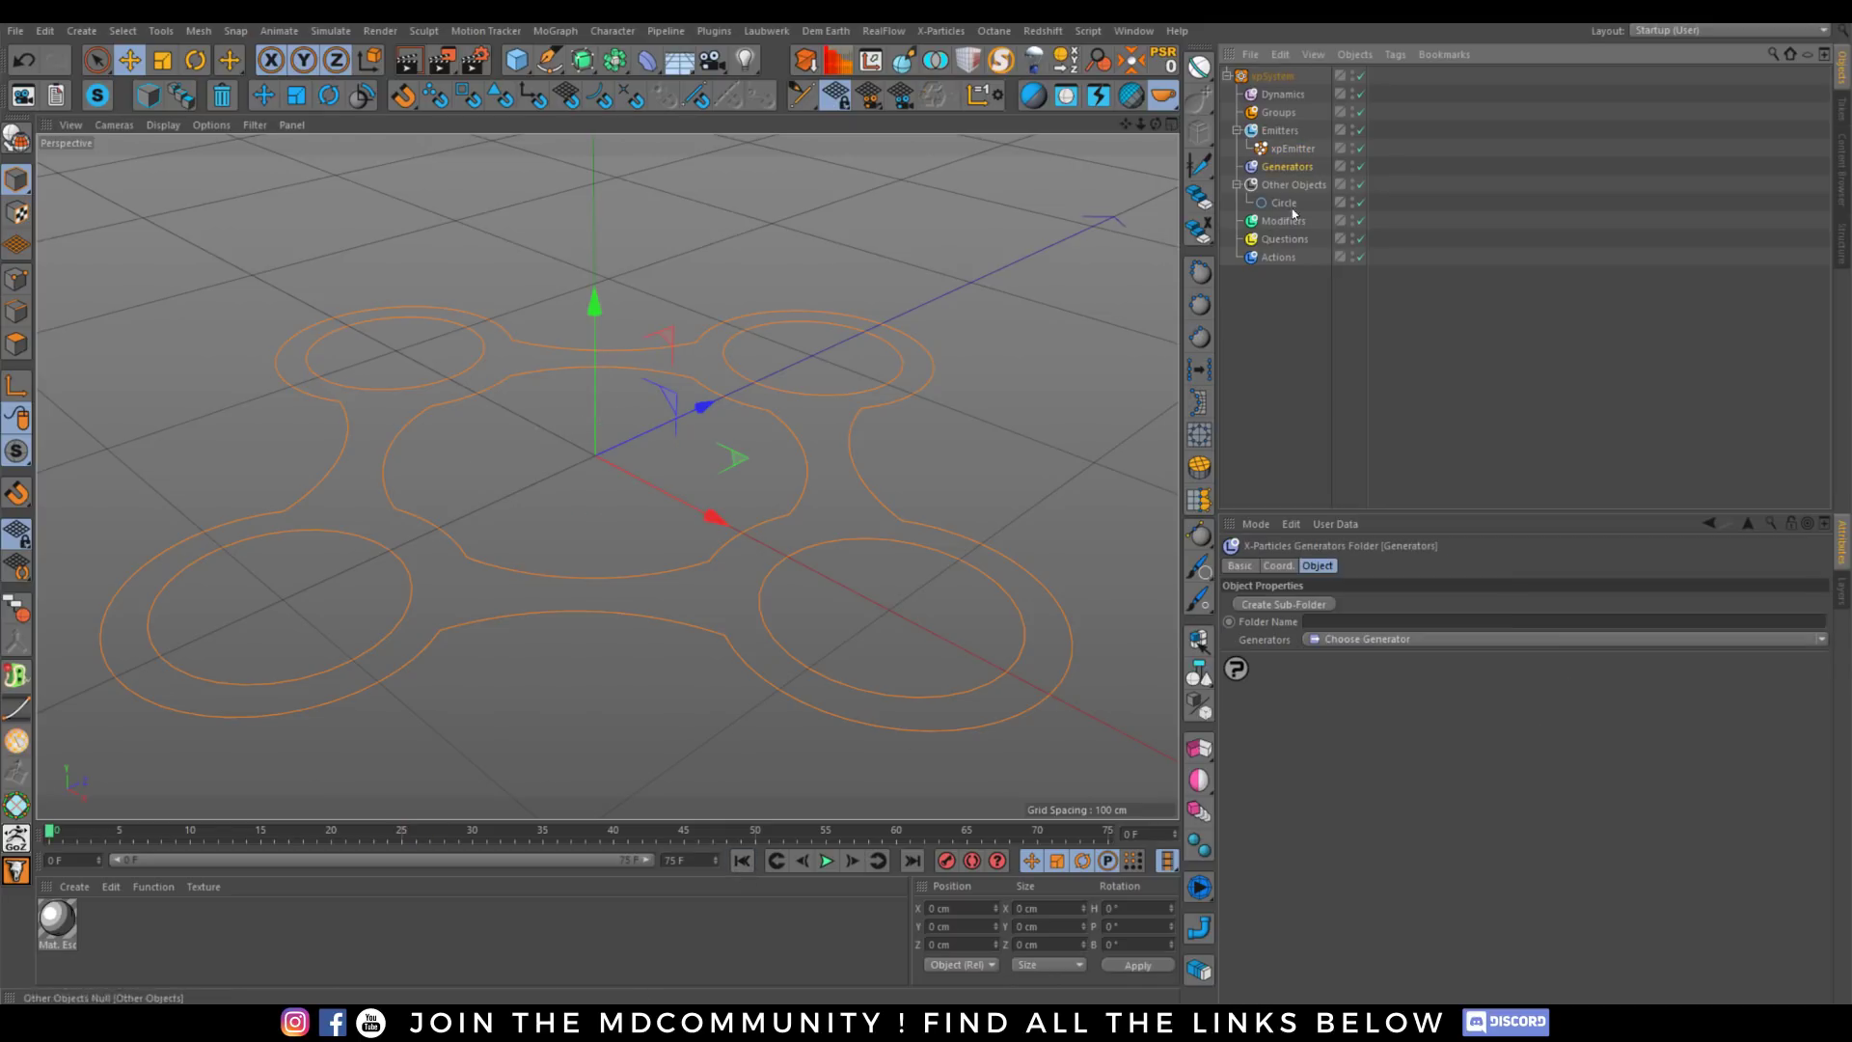
left_click(1825, 639)
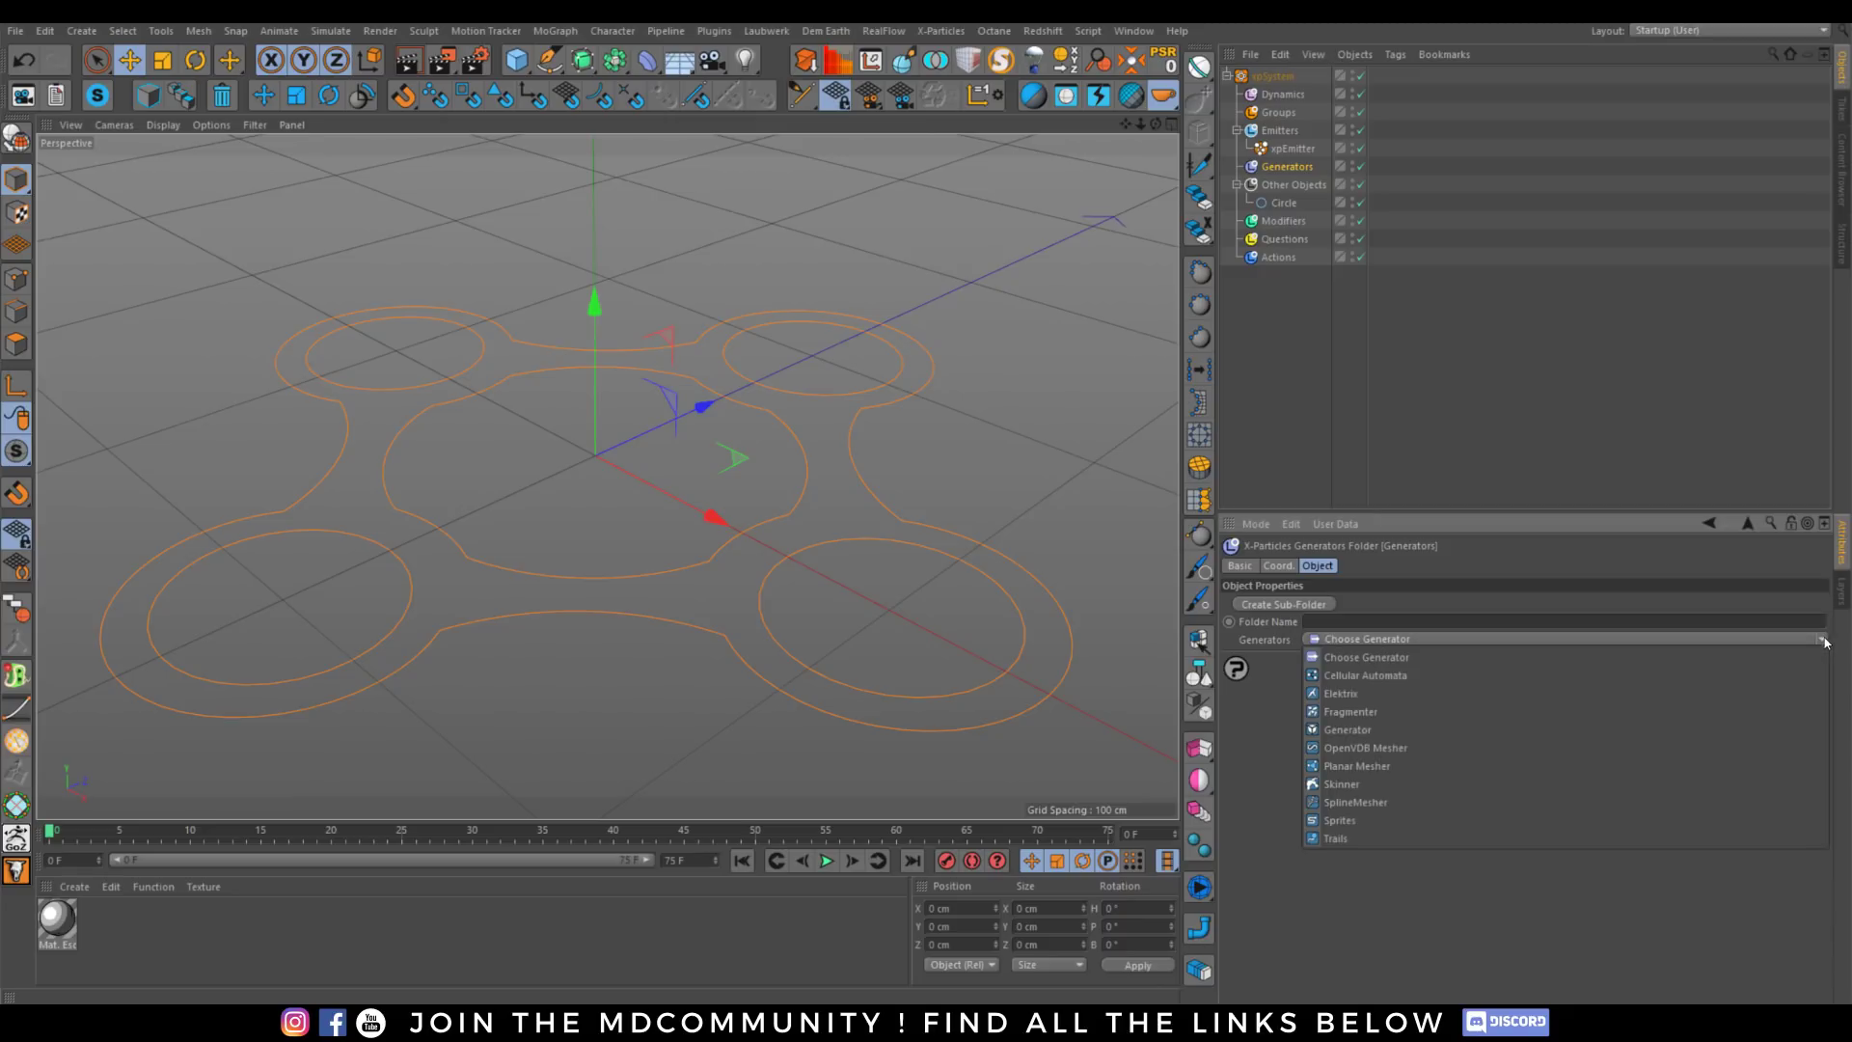
left_click(1349, 837)
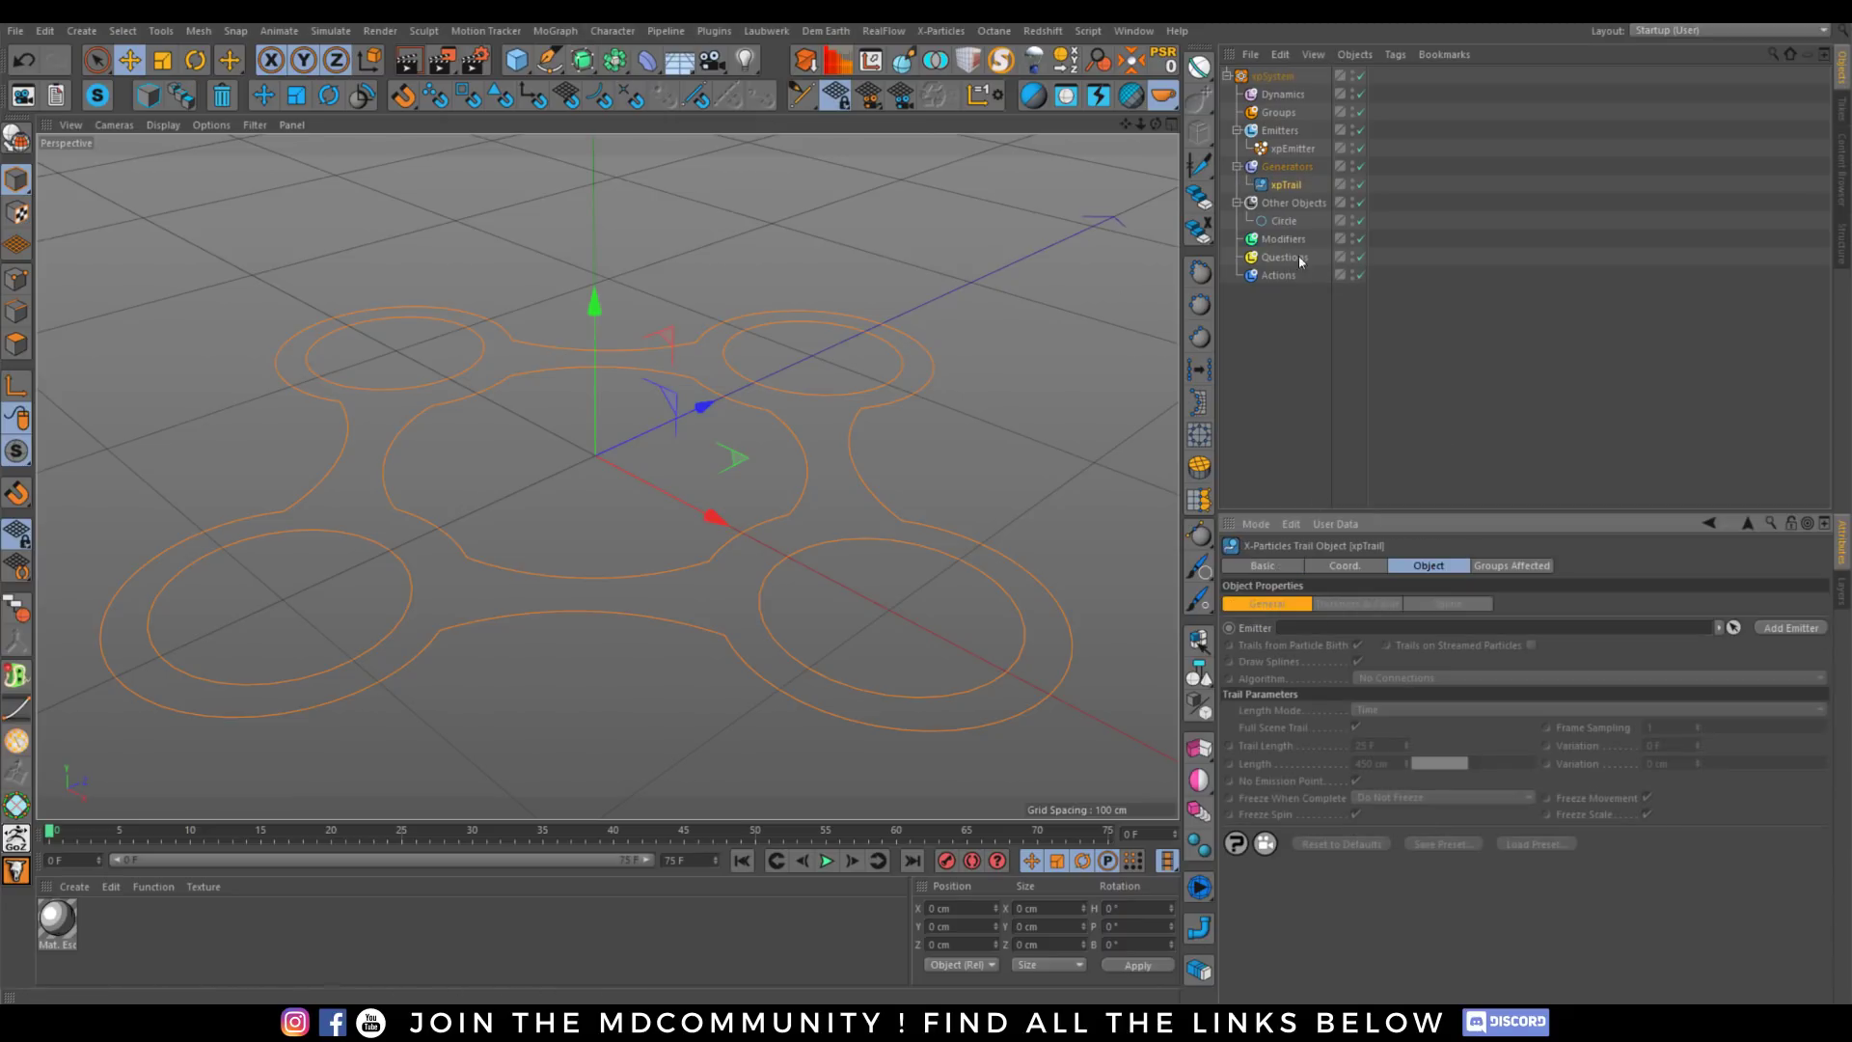
left_click_drag(1322, 636, 1324, 638)
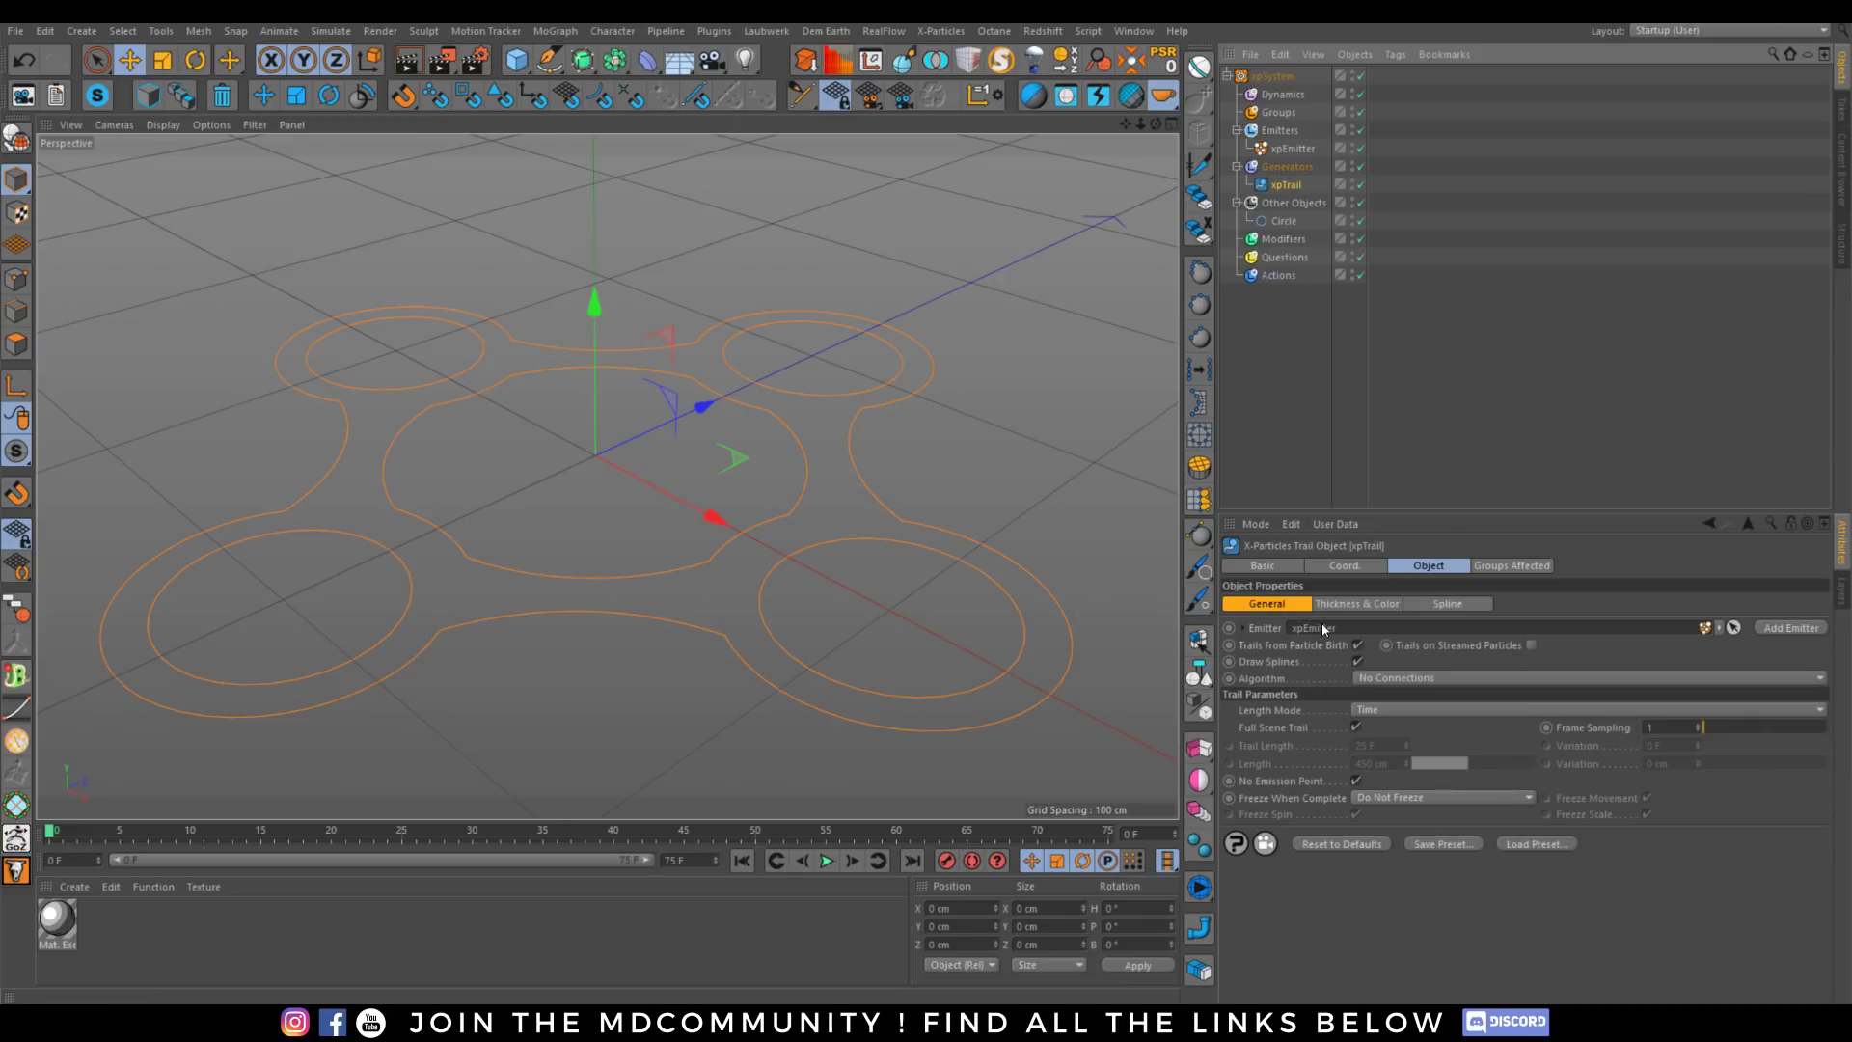
Set the xpTrail spline type to B-Spline with Adaptive intermediate points and a 3° angle, and play the animation to preview the trails.
left_click(1447, 603)
left_click(1374, 627)
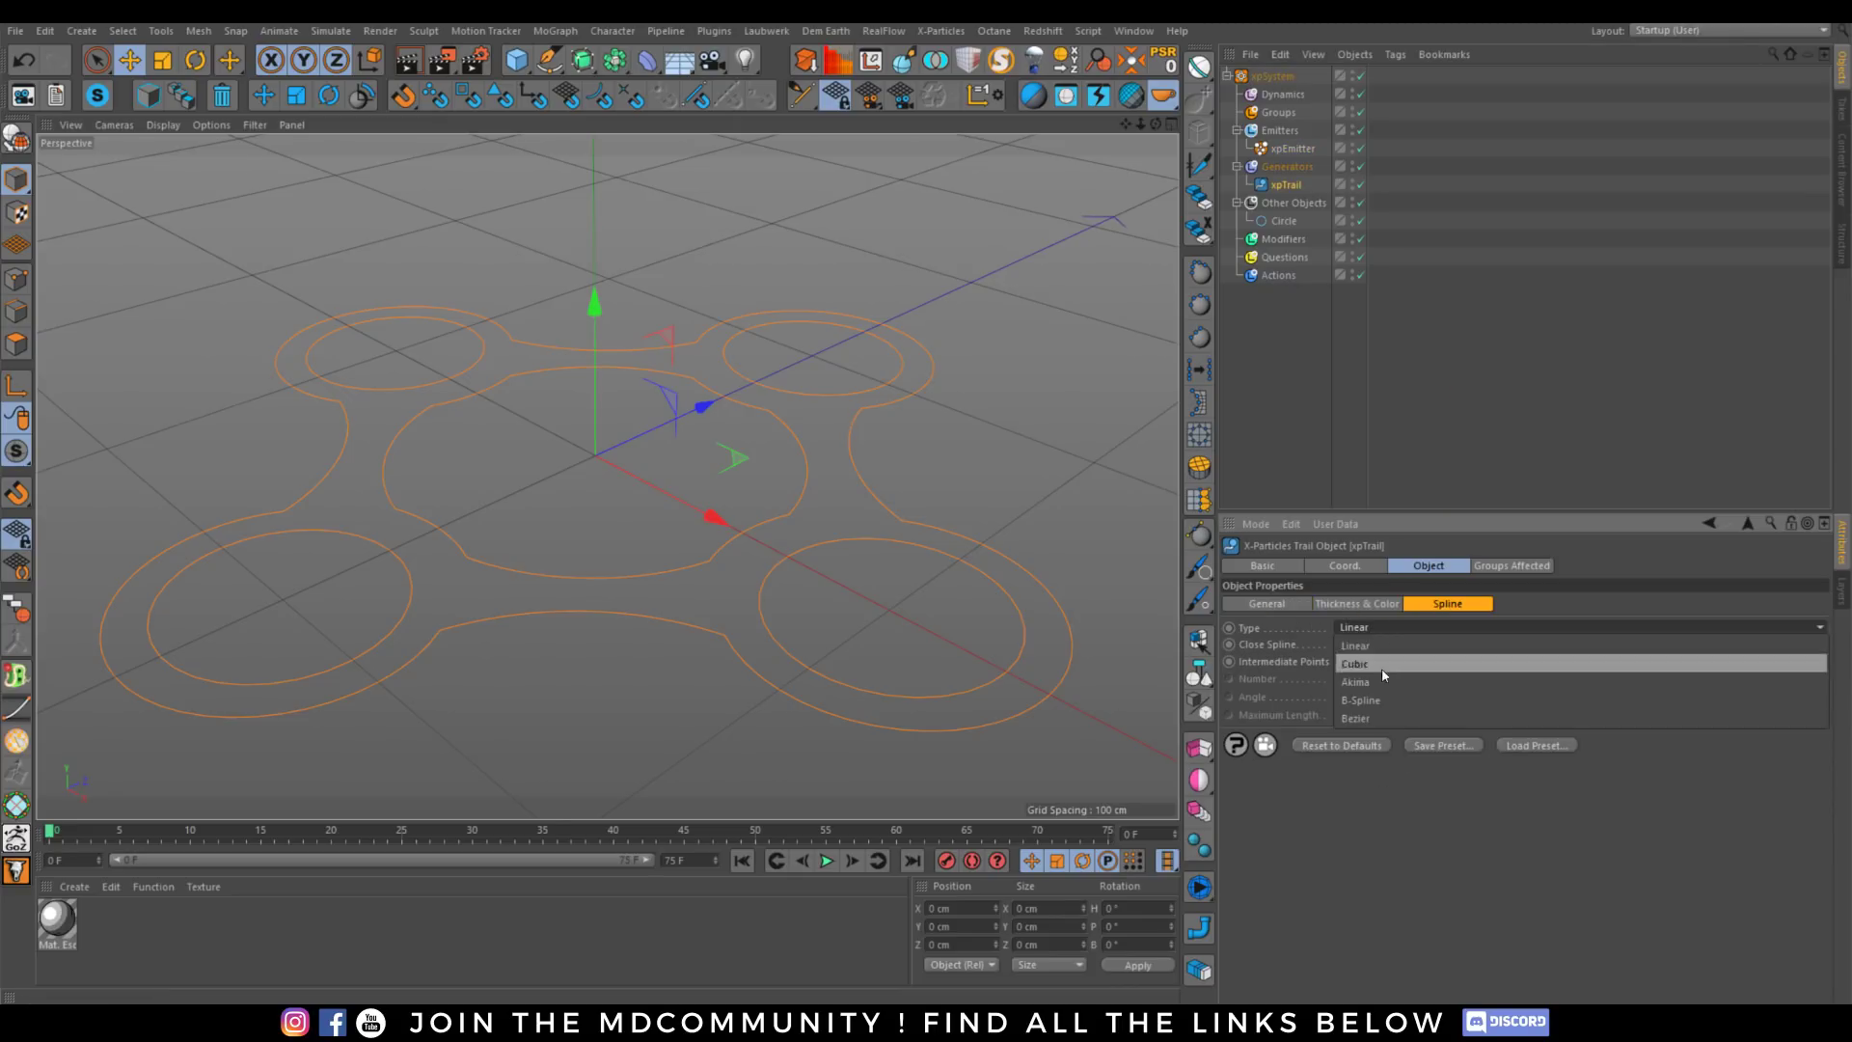
left_click(1369, 699)
left_click(1369, 627)
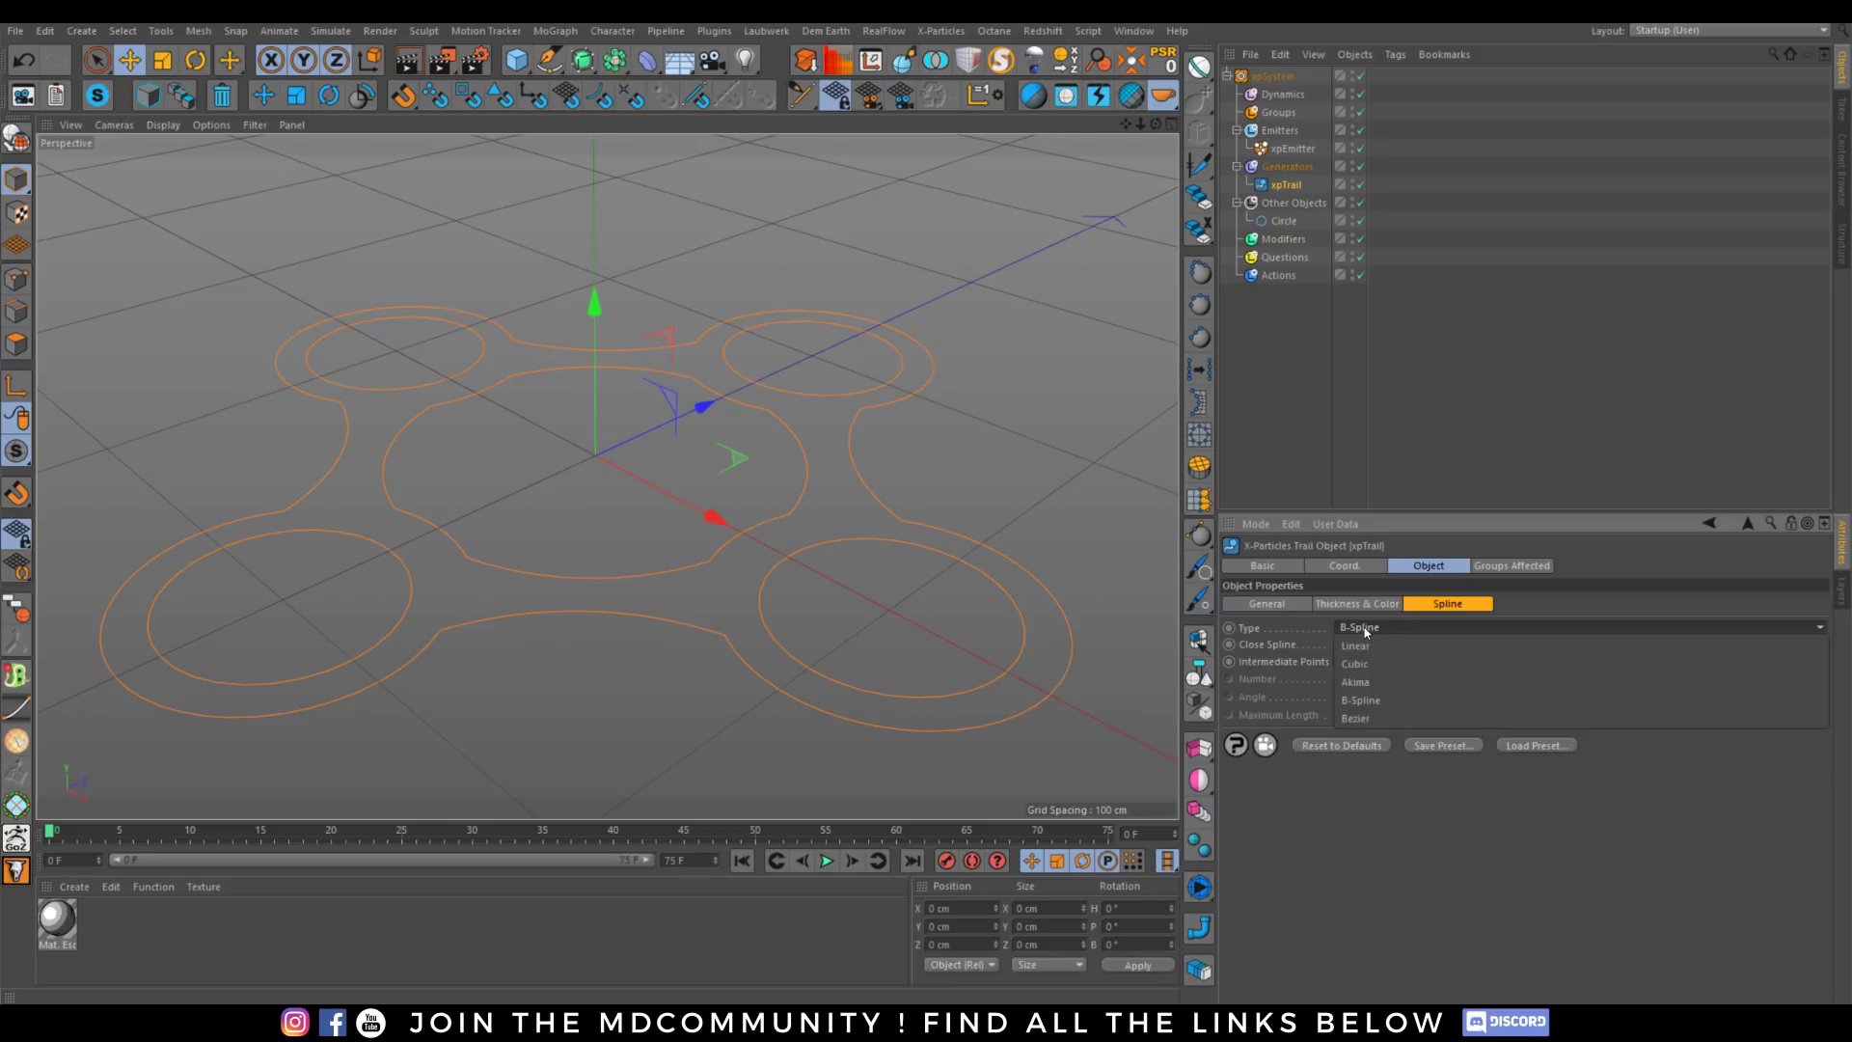
left_click(1377, 708)
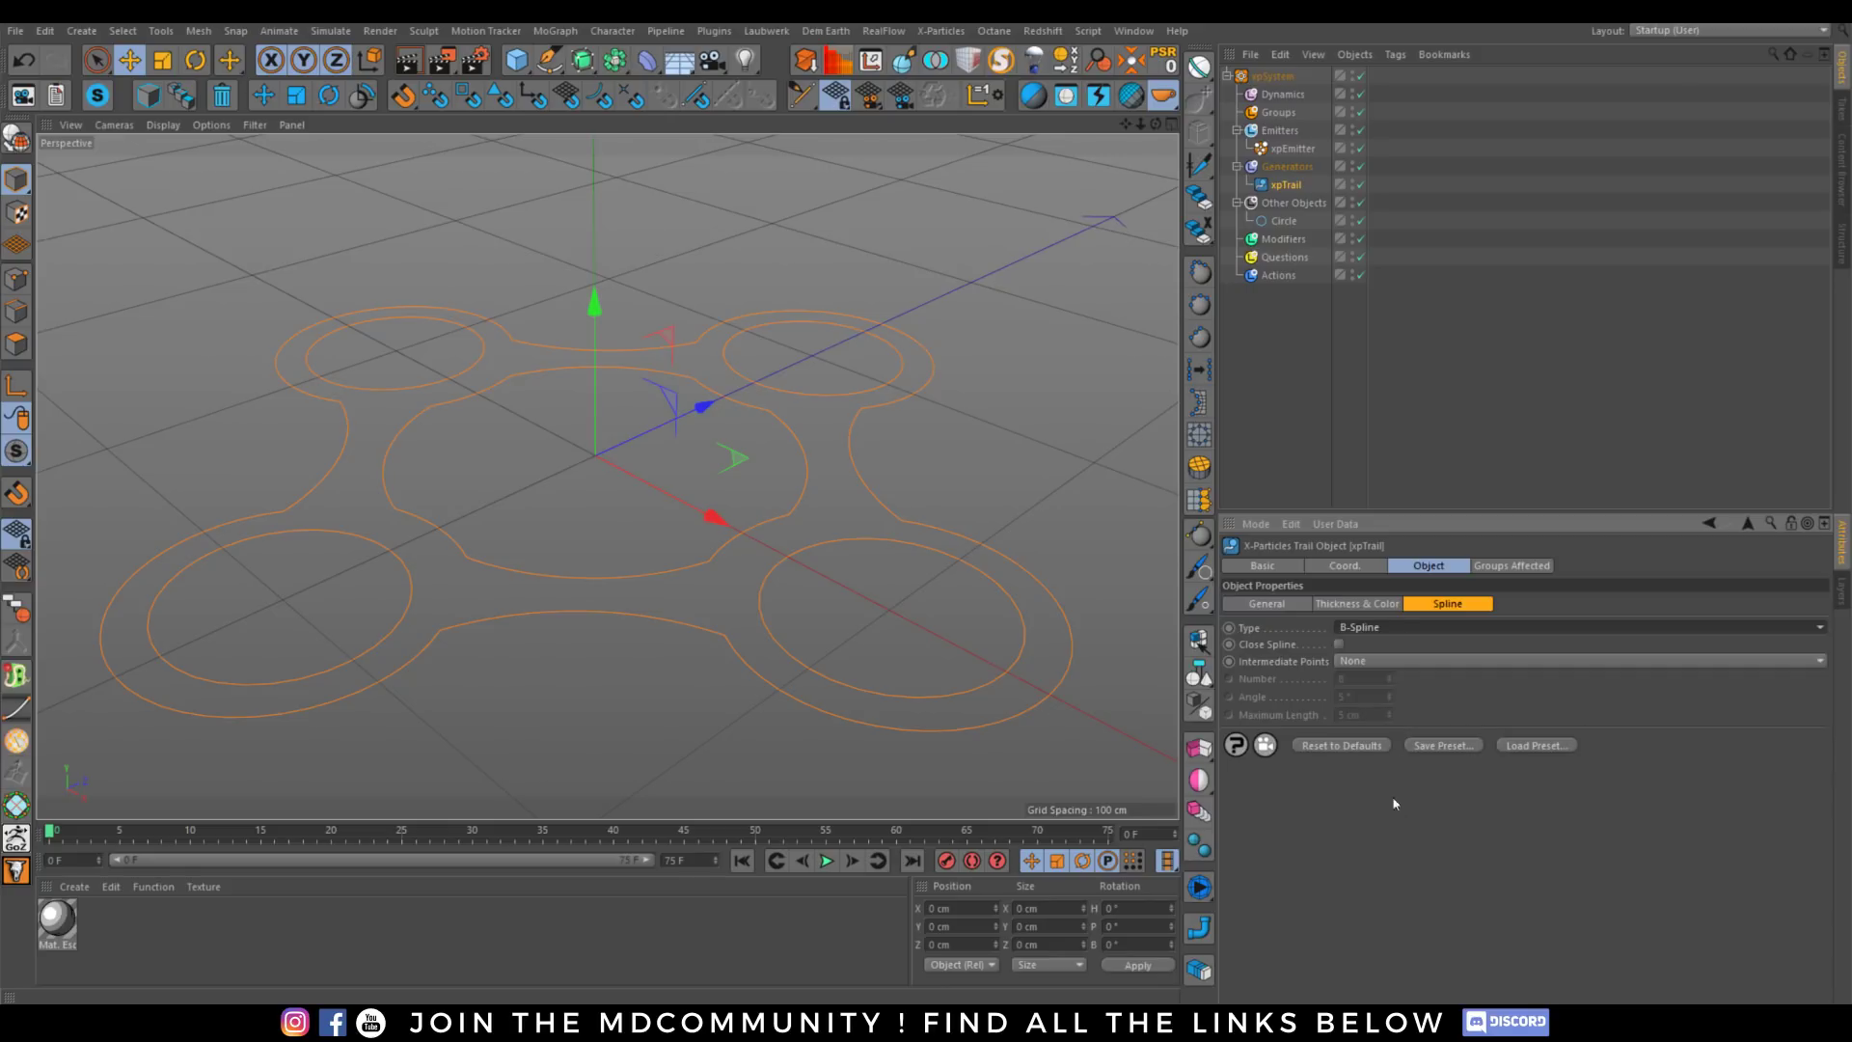
left_click(1355, 660)
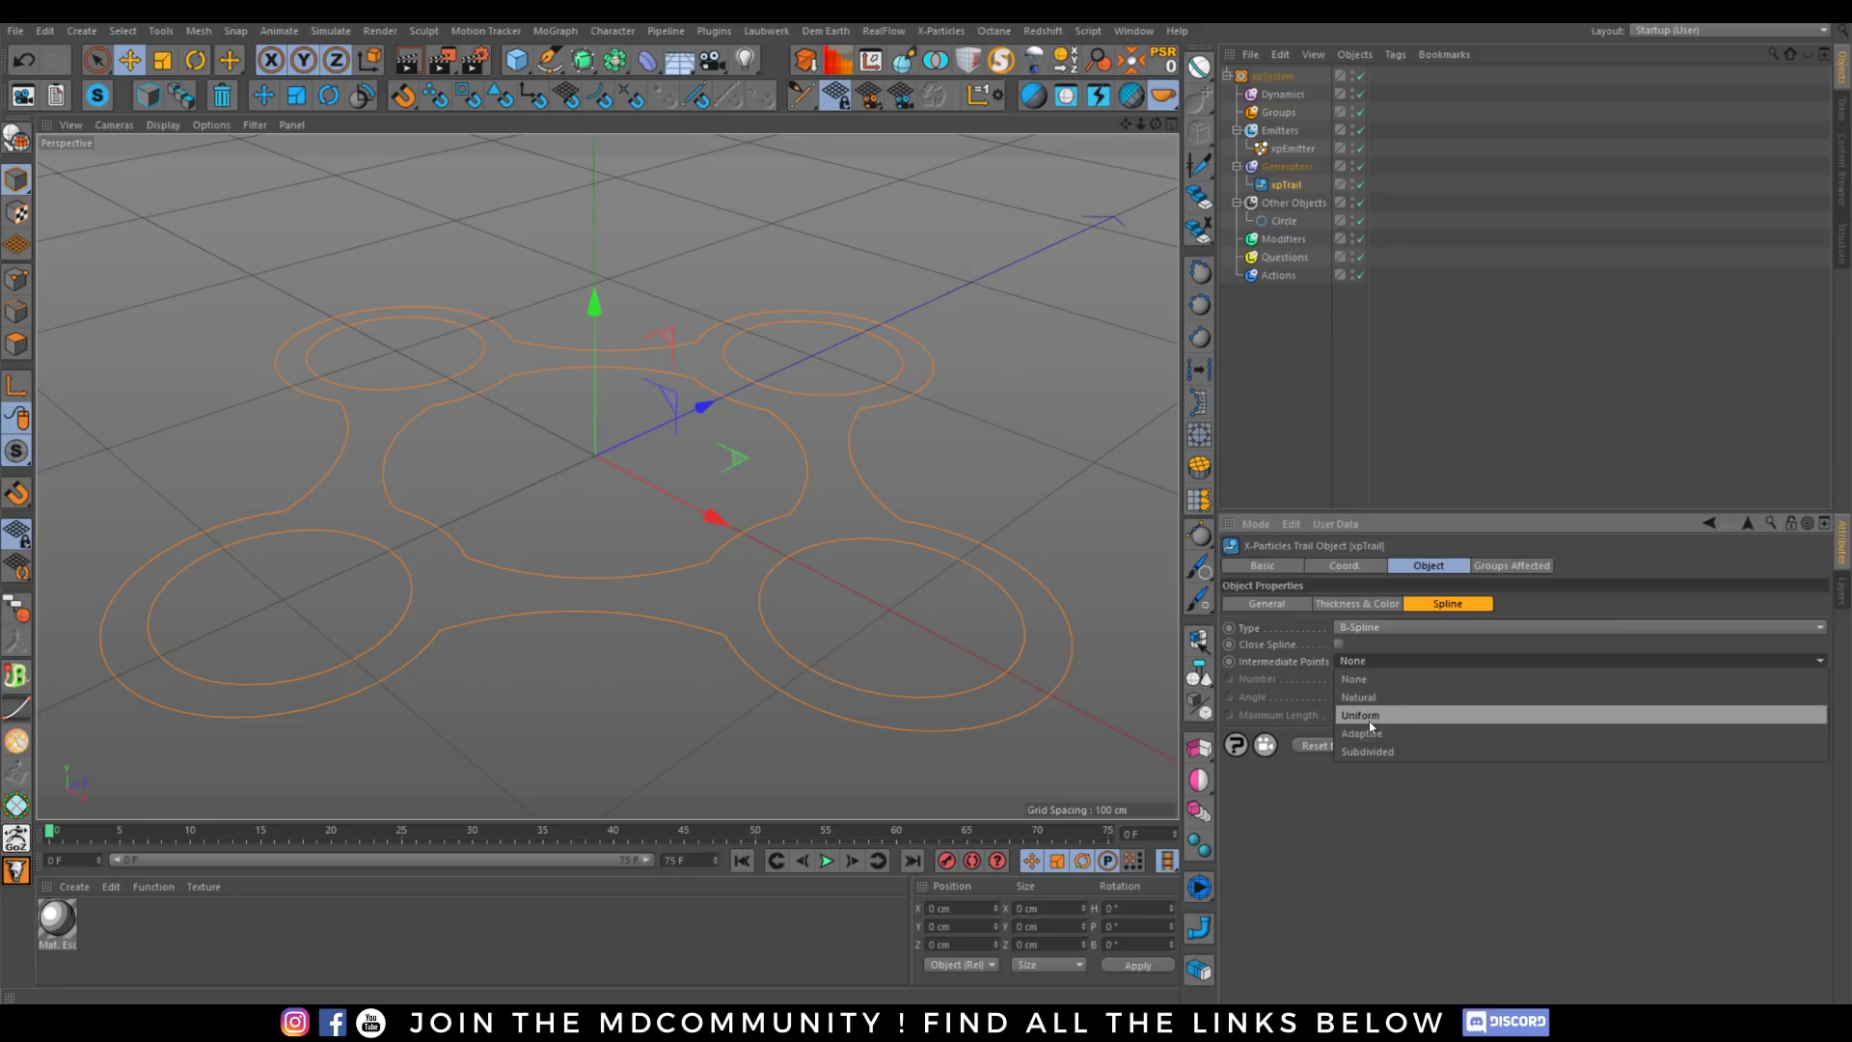
left_click(1368, 716)
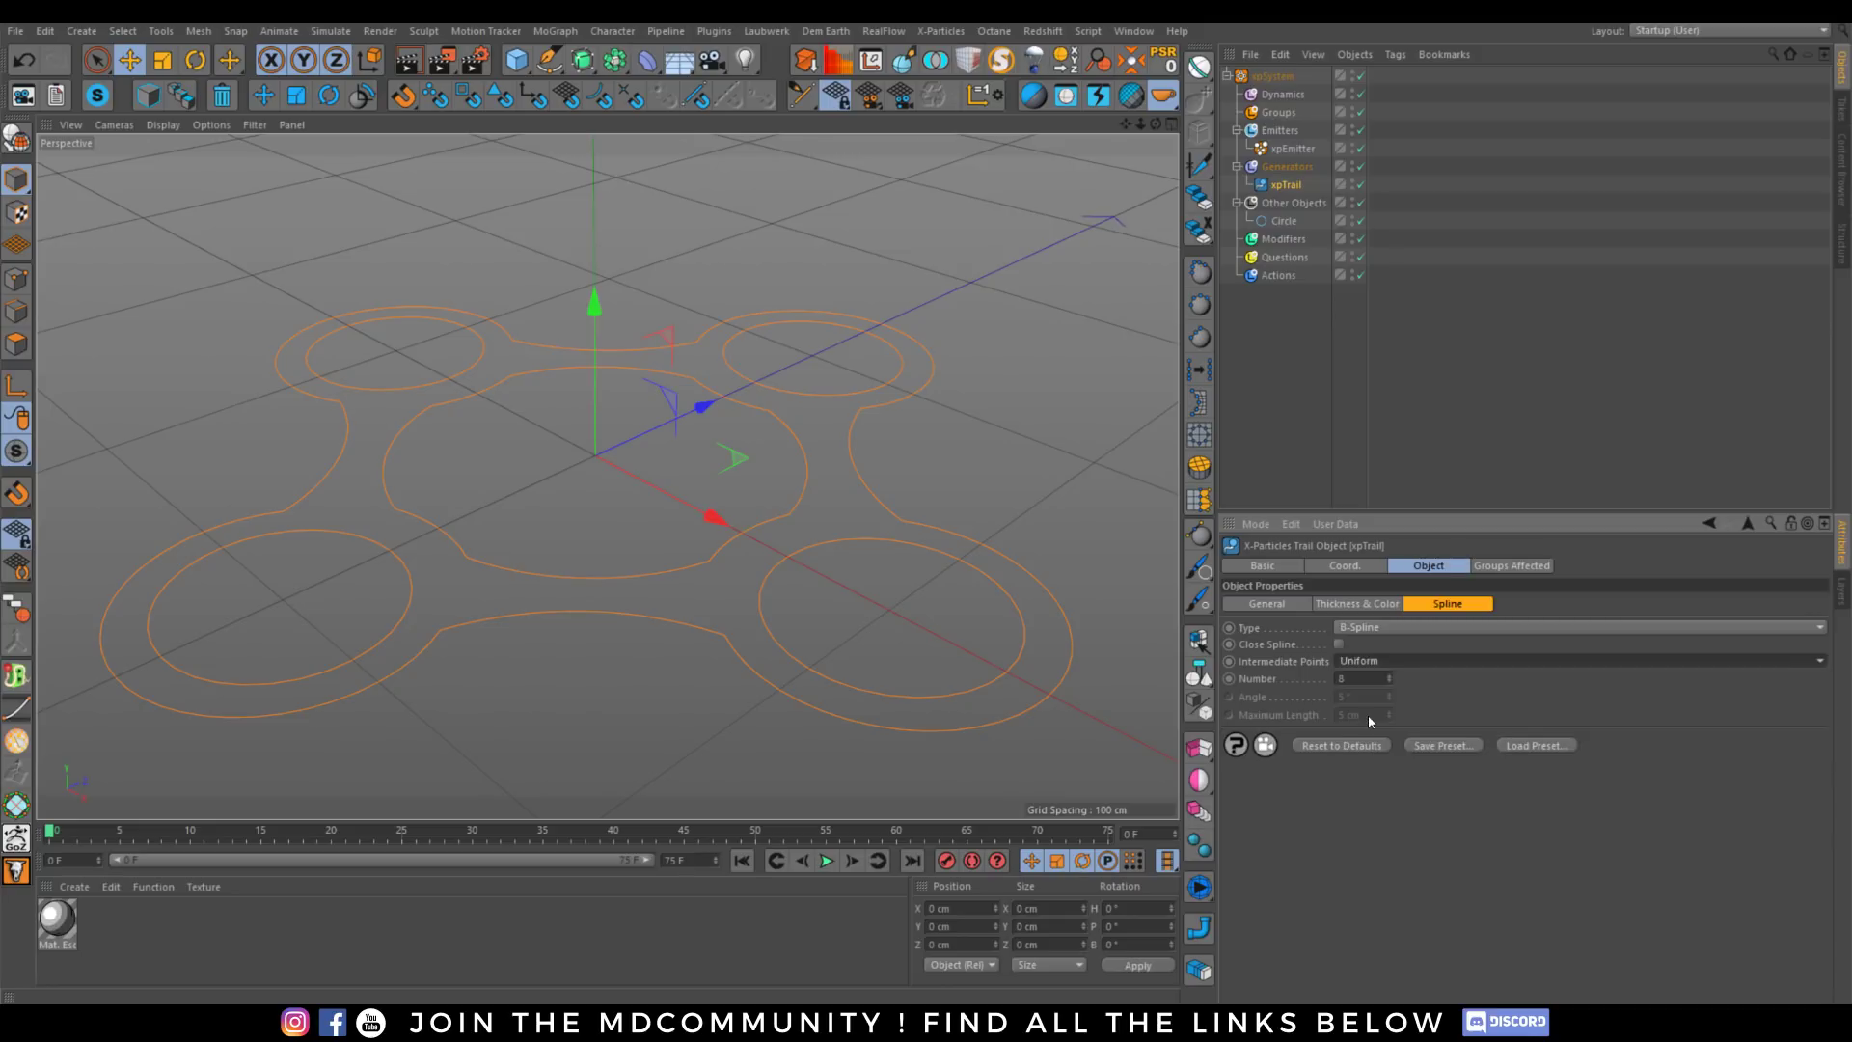
left_click(1385, 662)
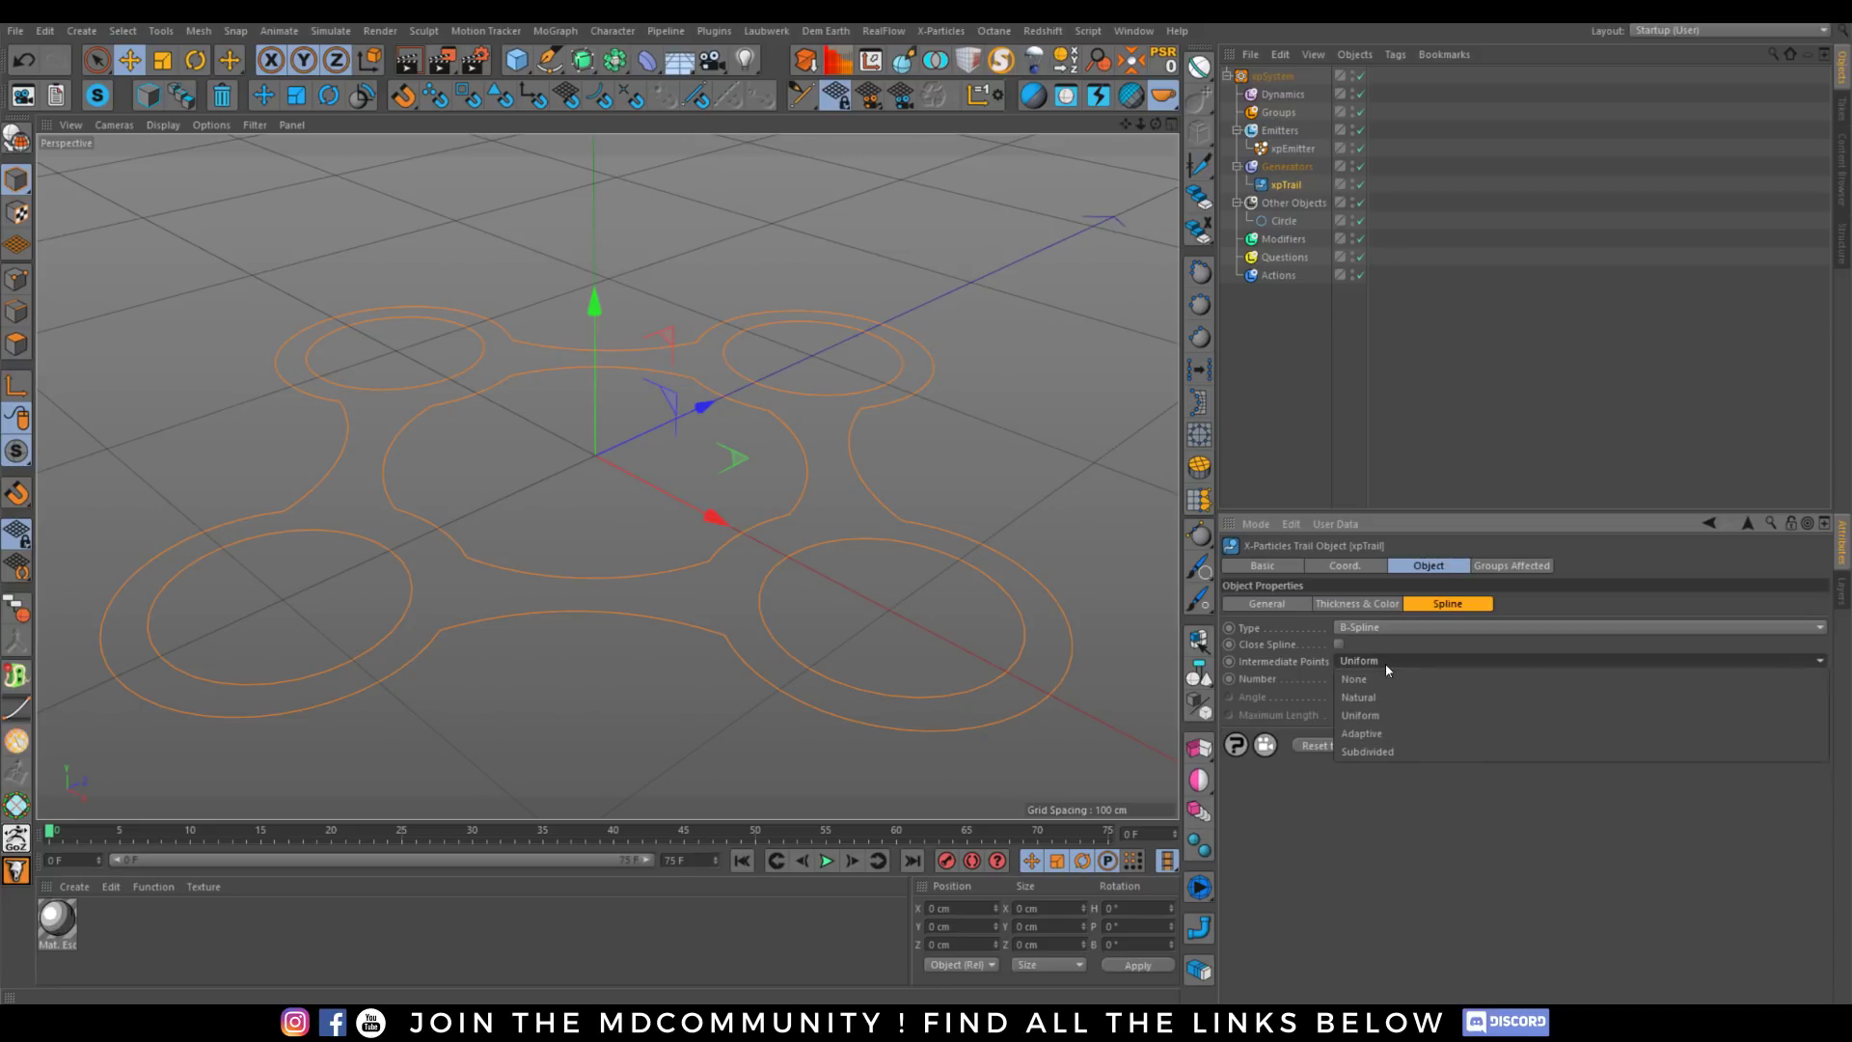
left_click(1376, 734)
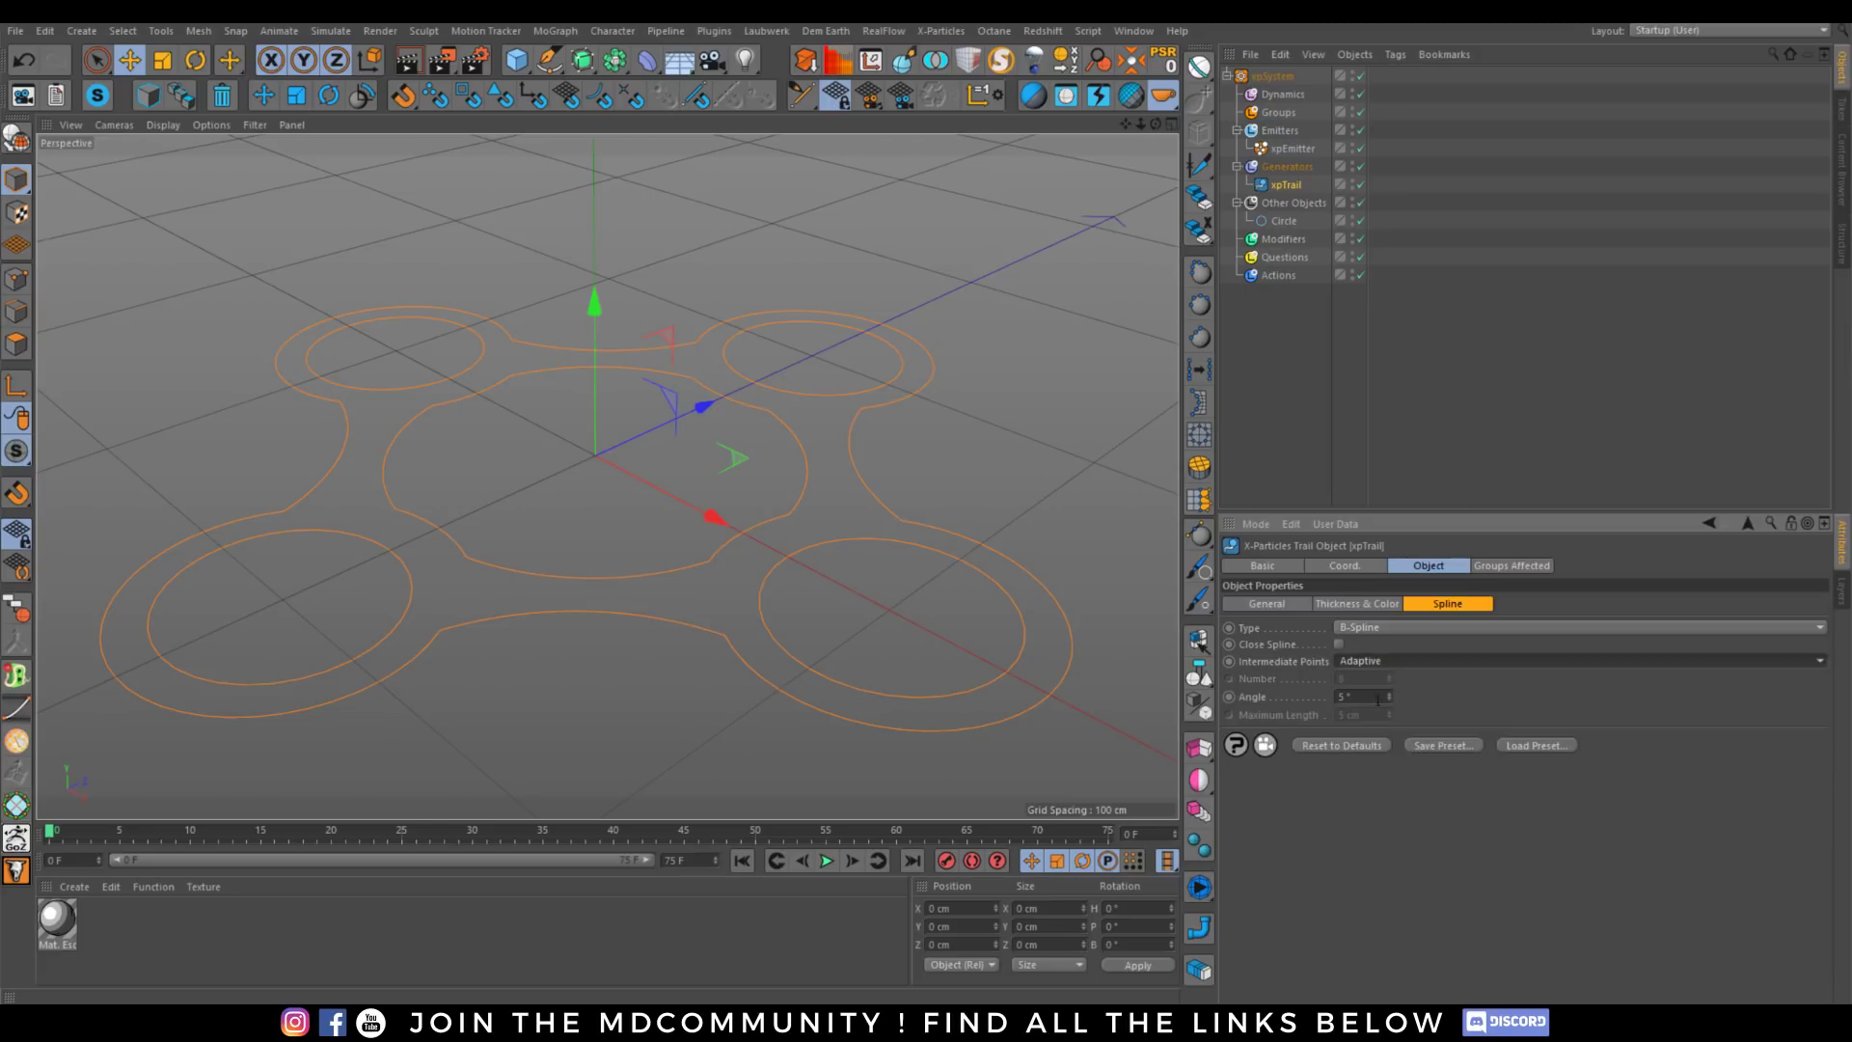
left_click(1389, 699)
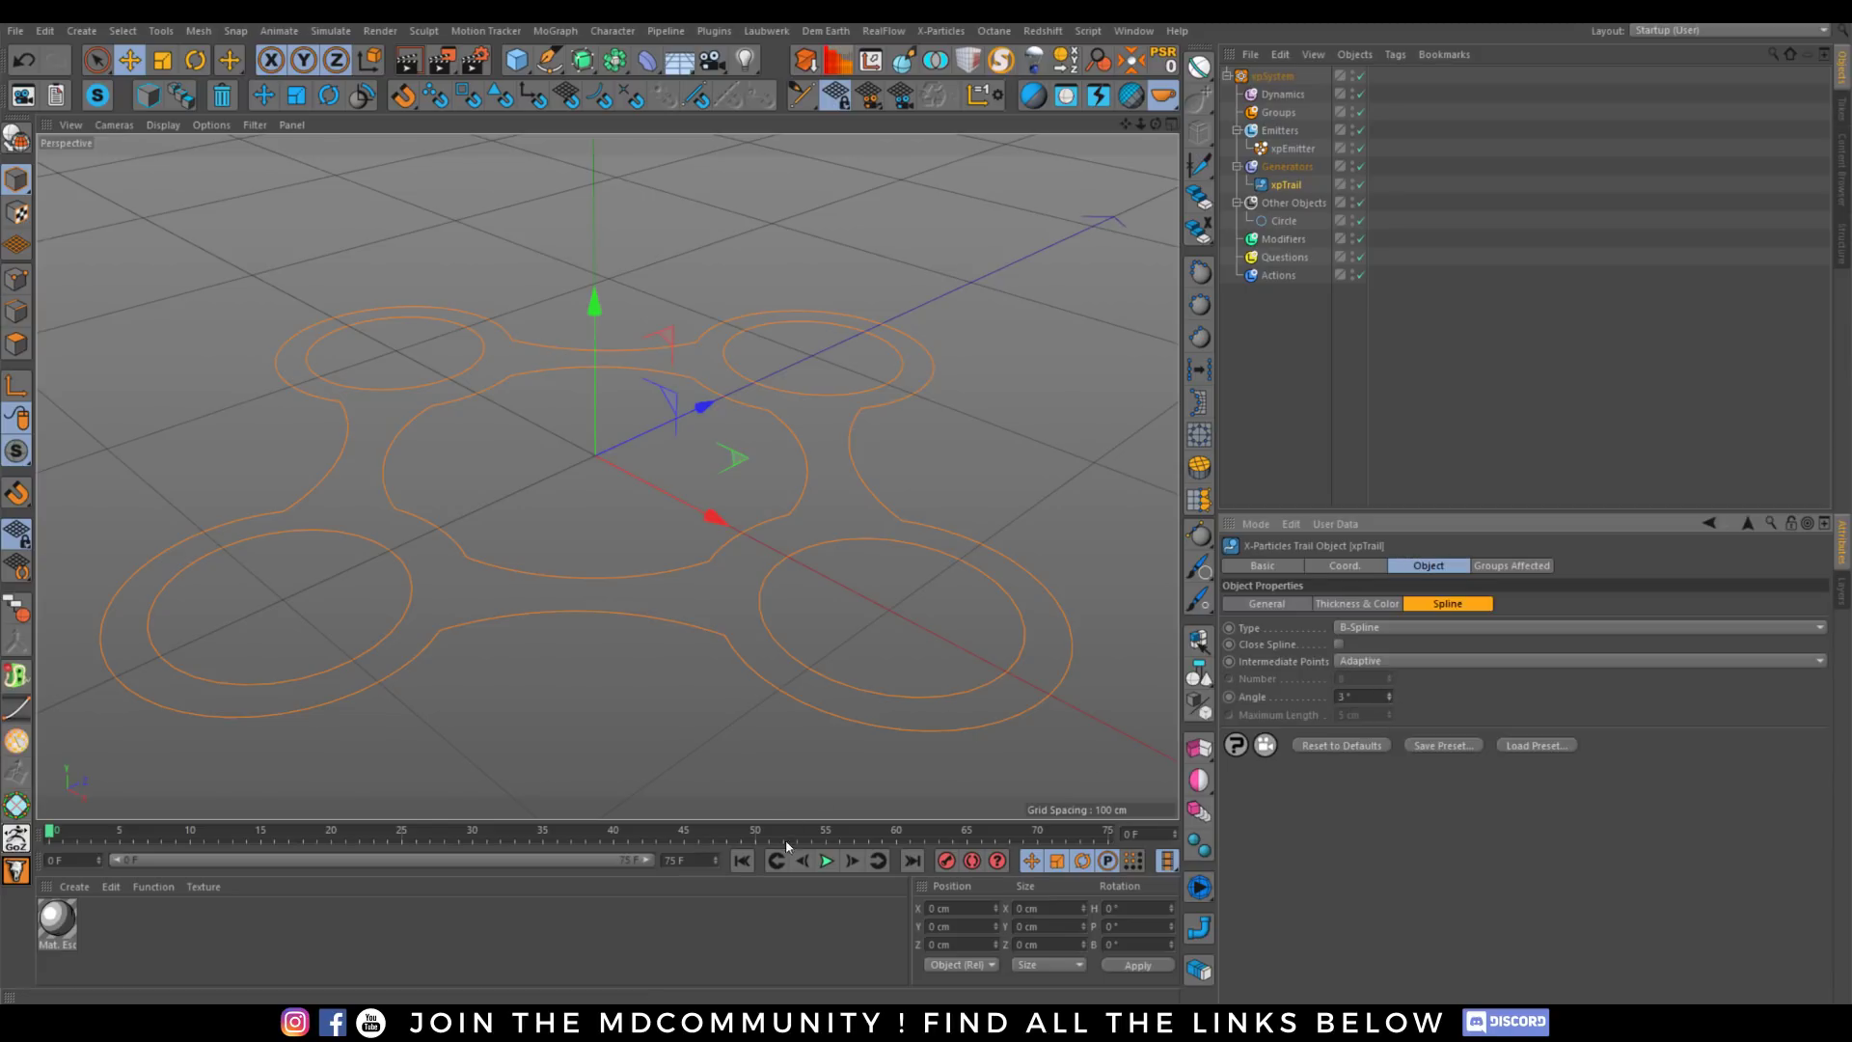
left_click(826, 860)
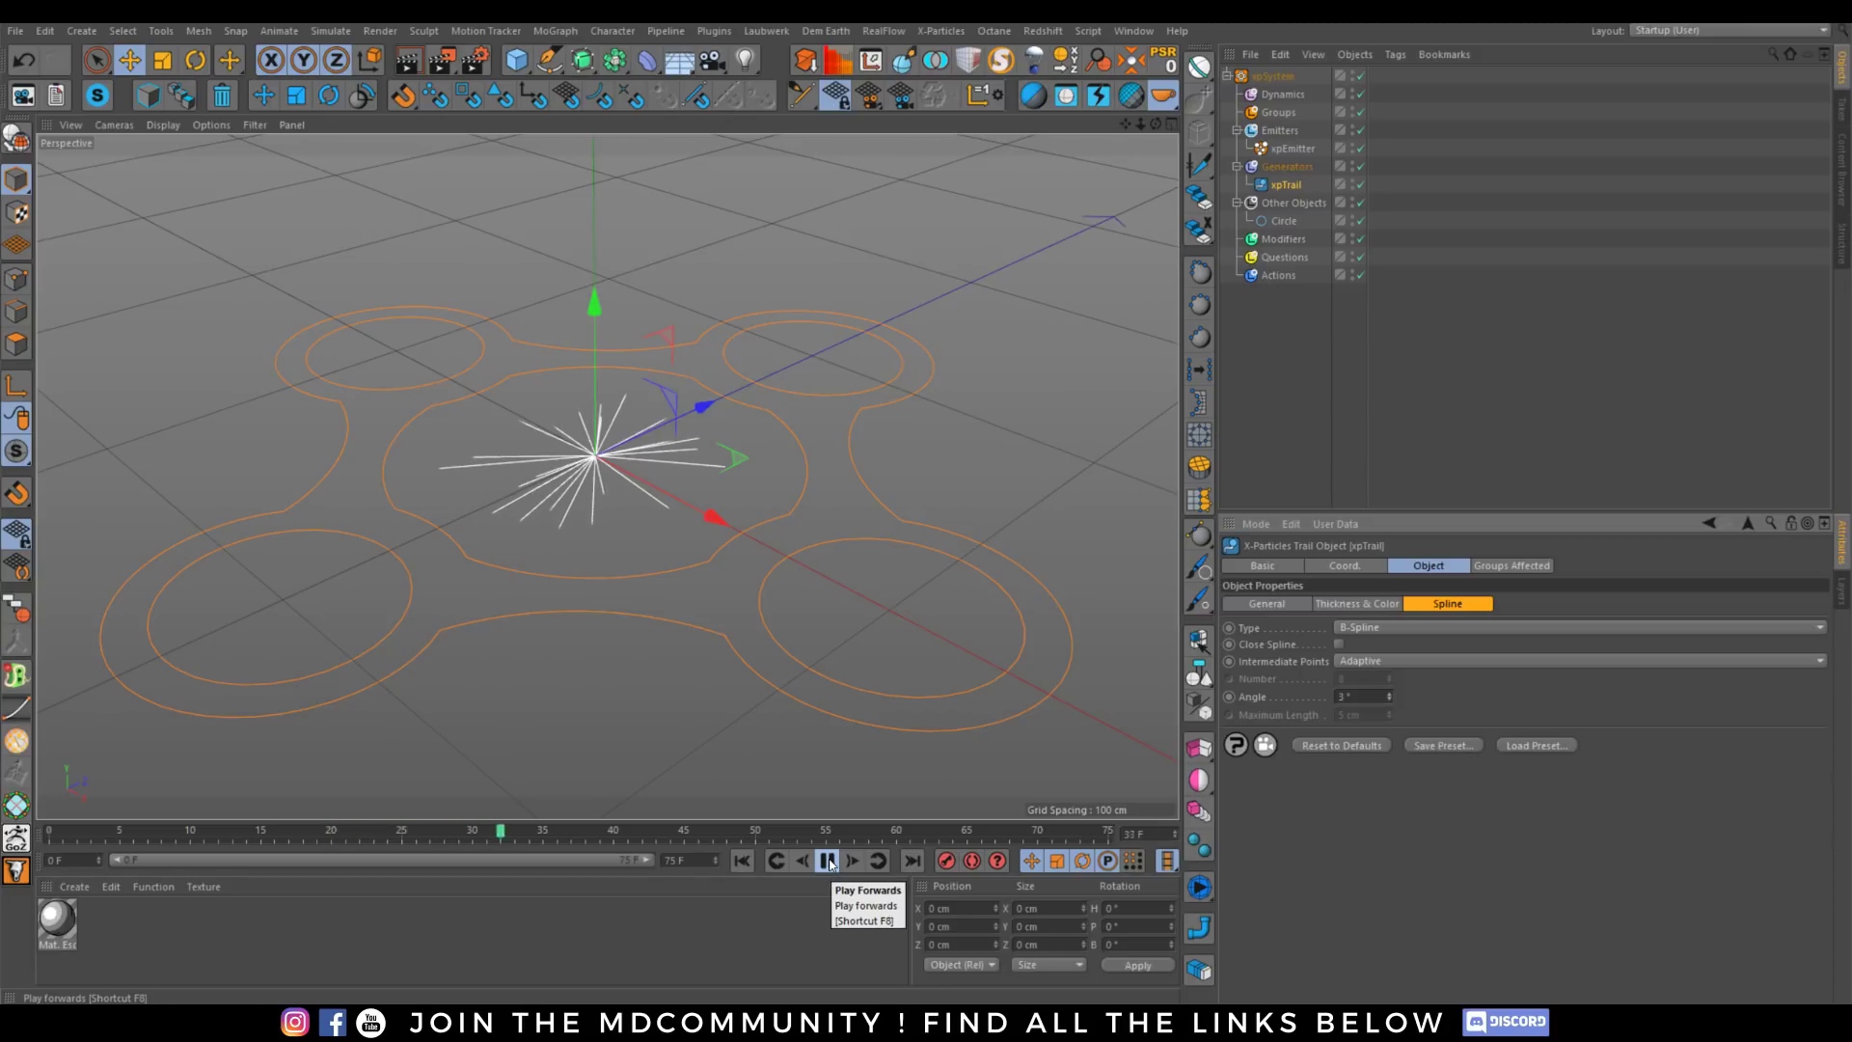
left_click(826, 860)
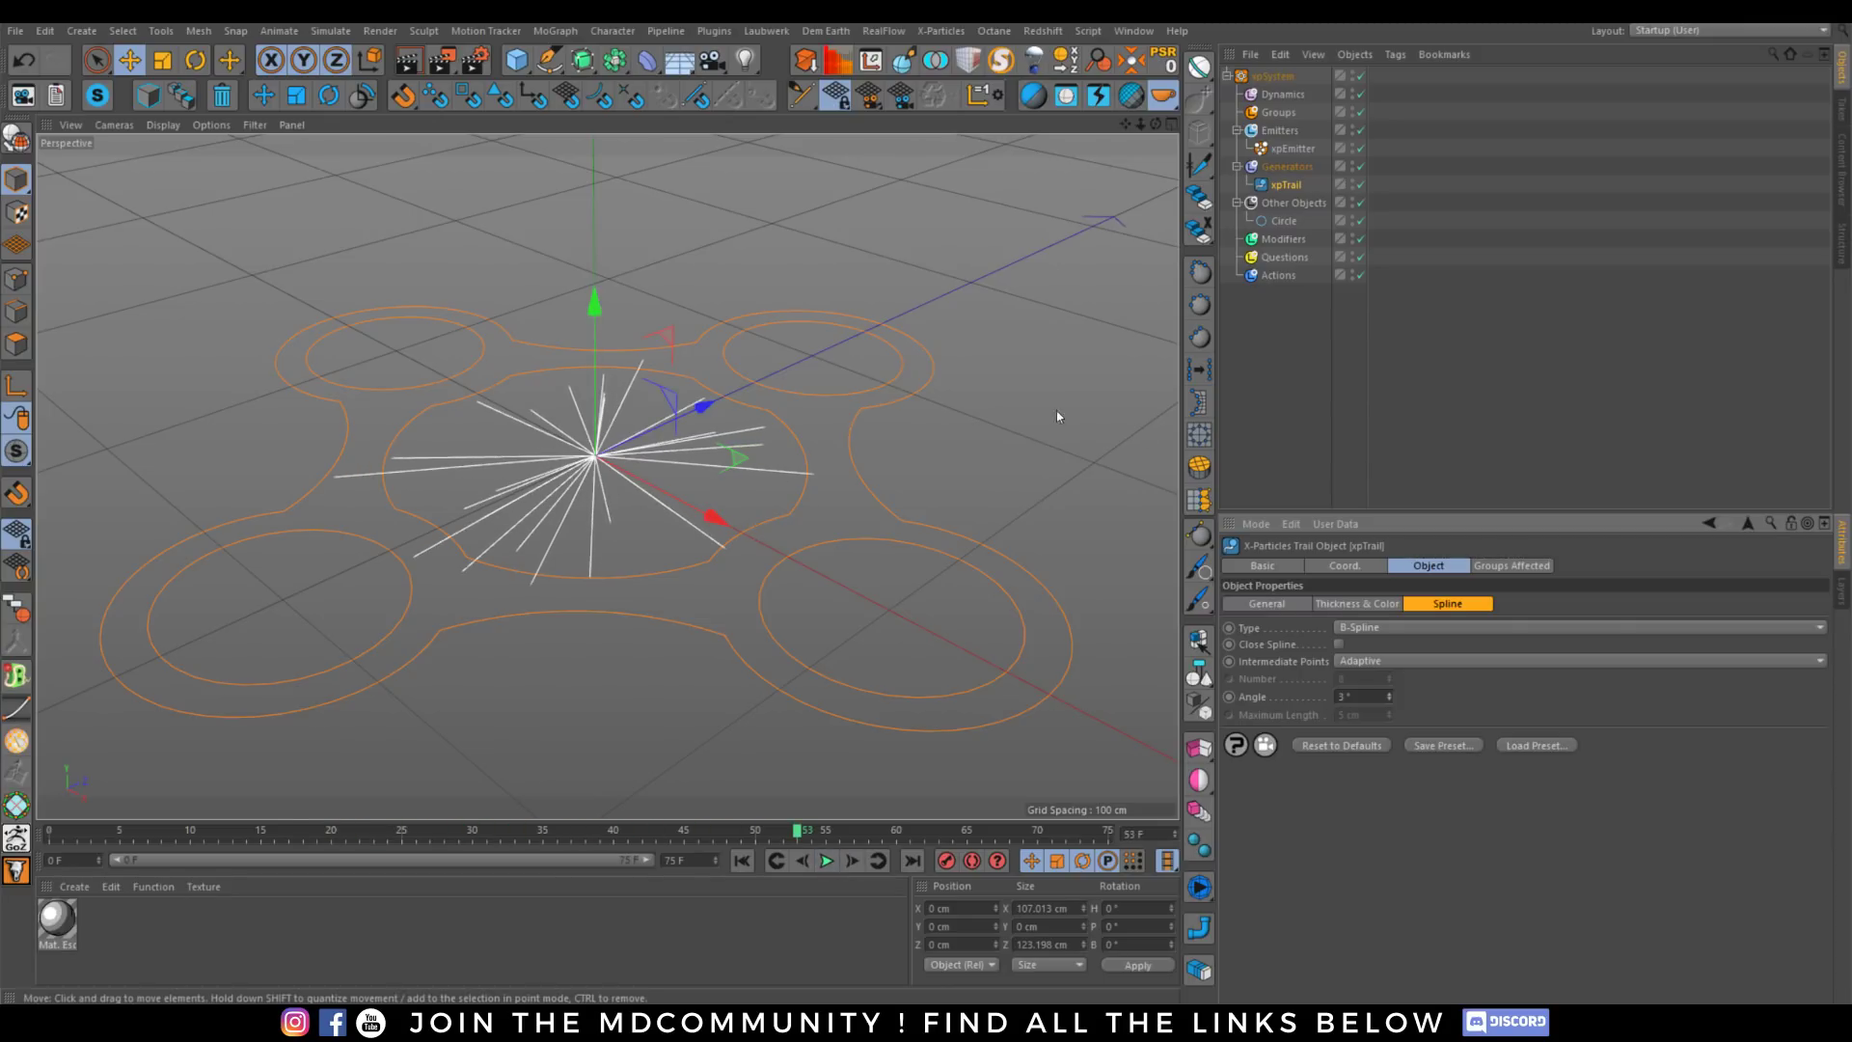
Add a Turbulence motion modifier to the xpSystem and play the animation from the start to test it.
left_click(1279, 239)
left_click(1823, 676)
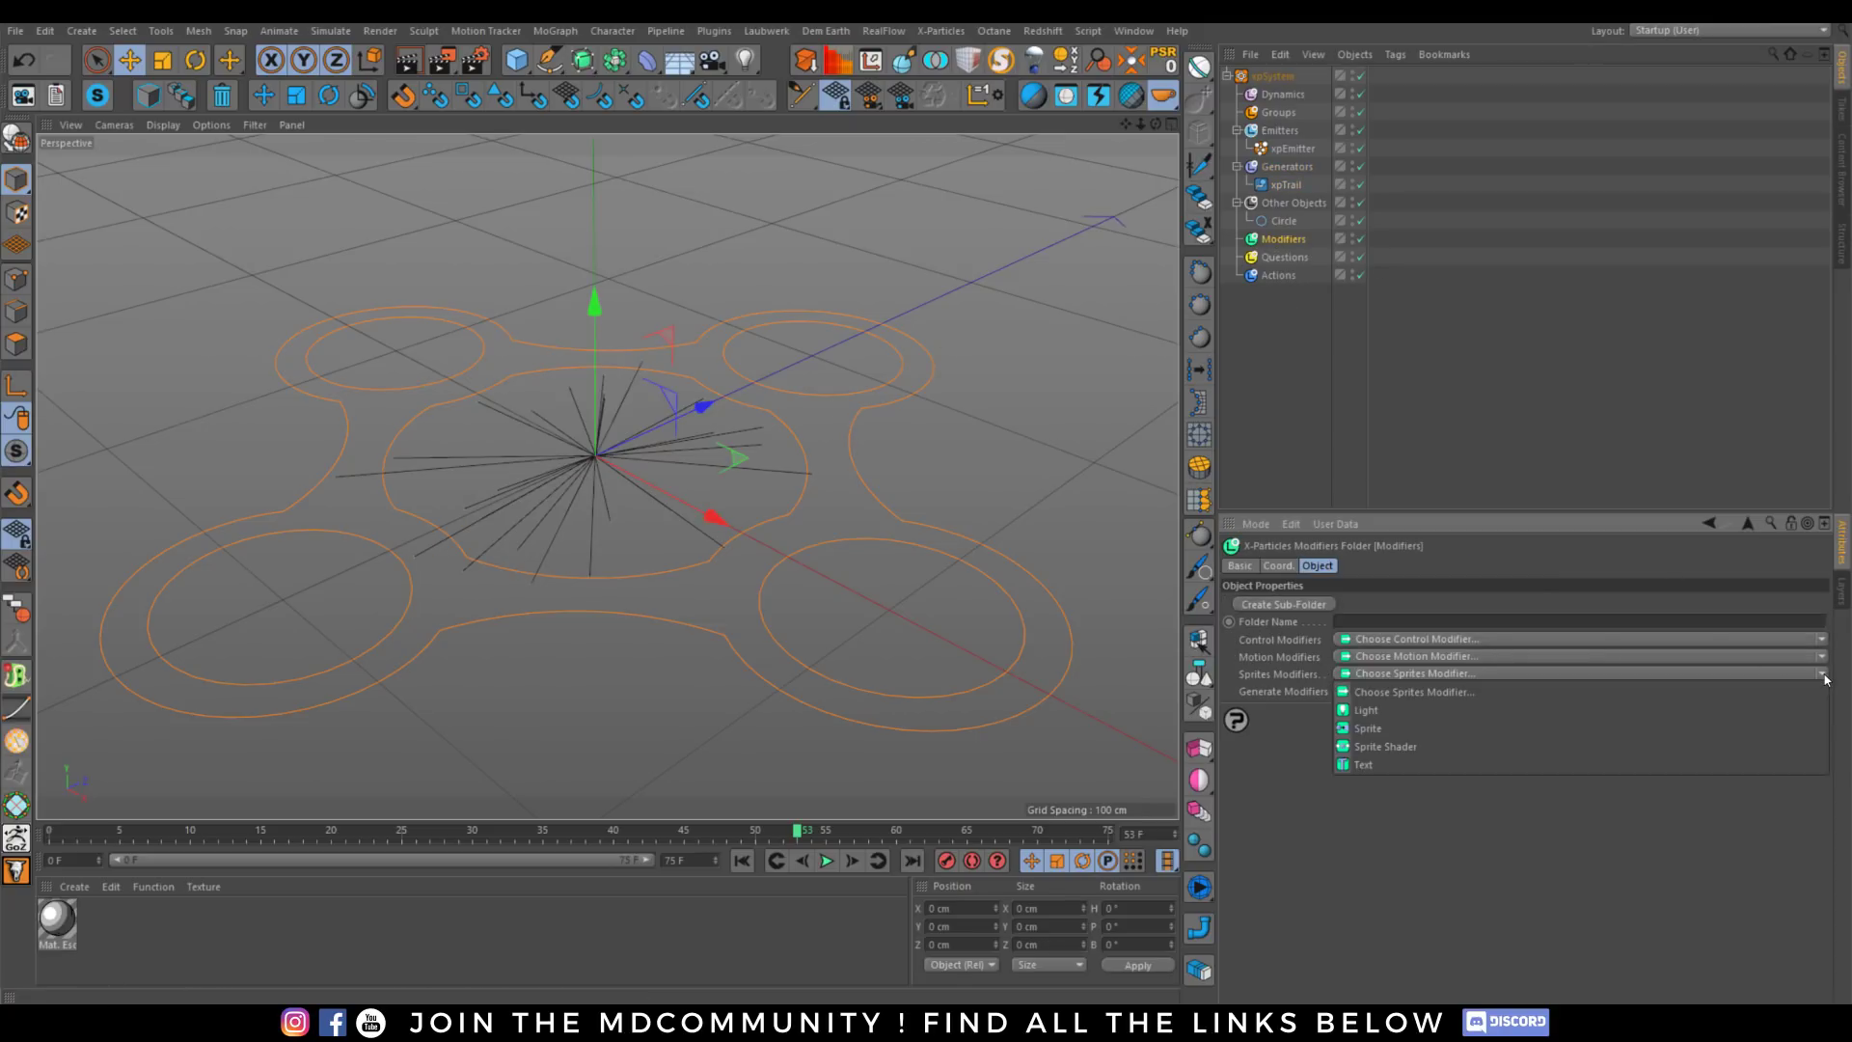
left_click(1629, 651)
left_click(1821, 657)
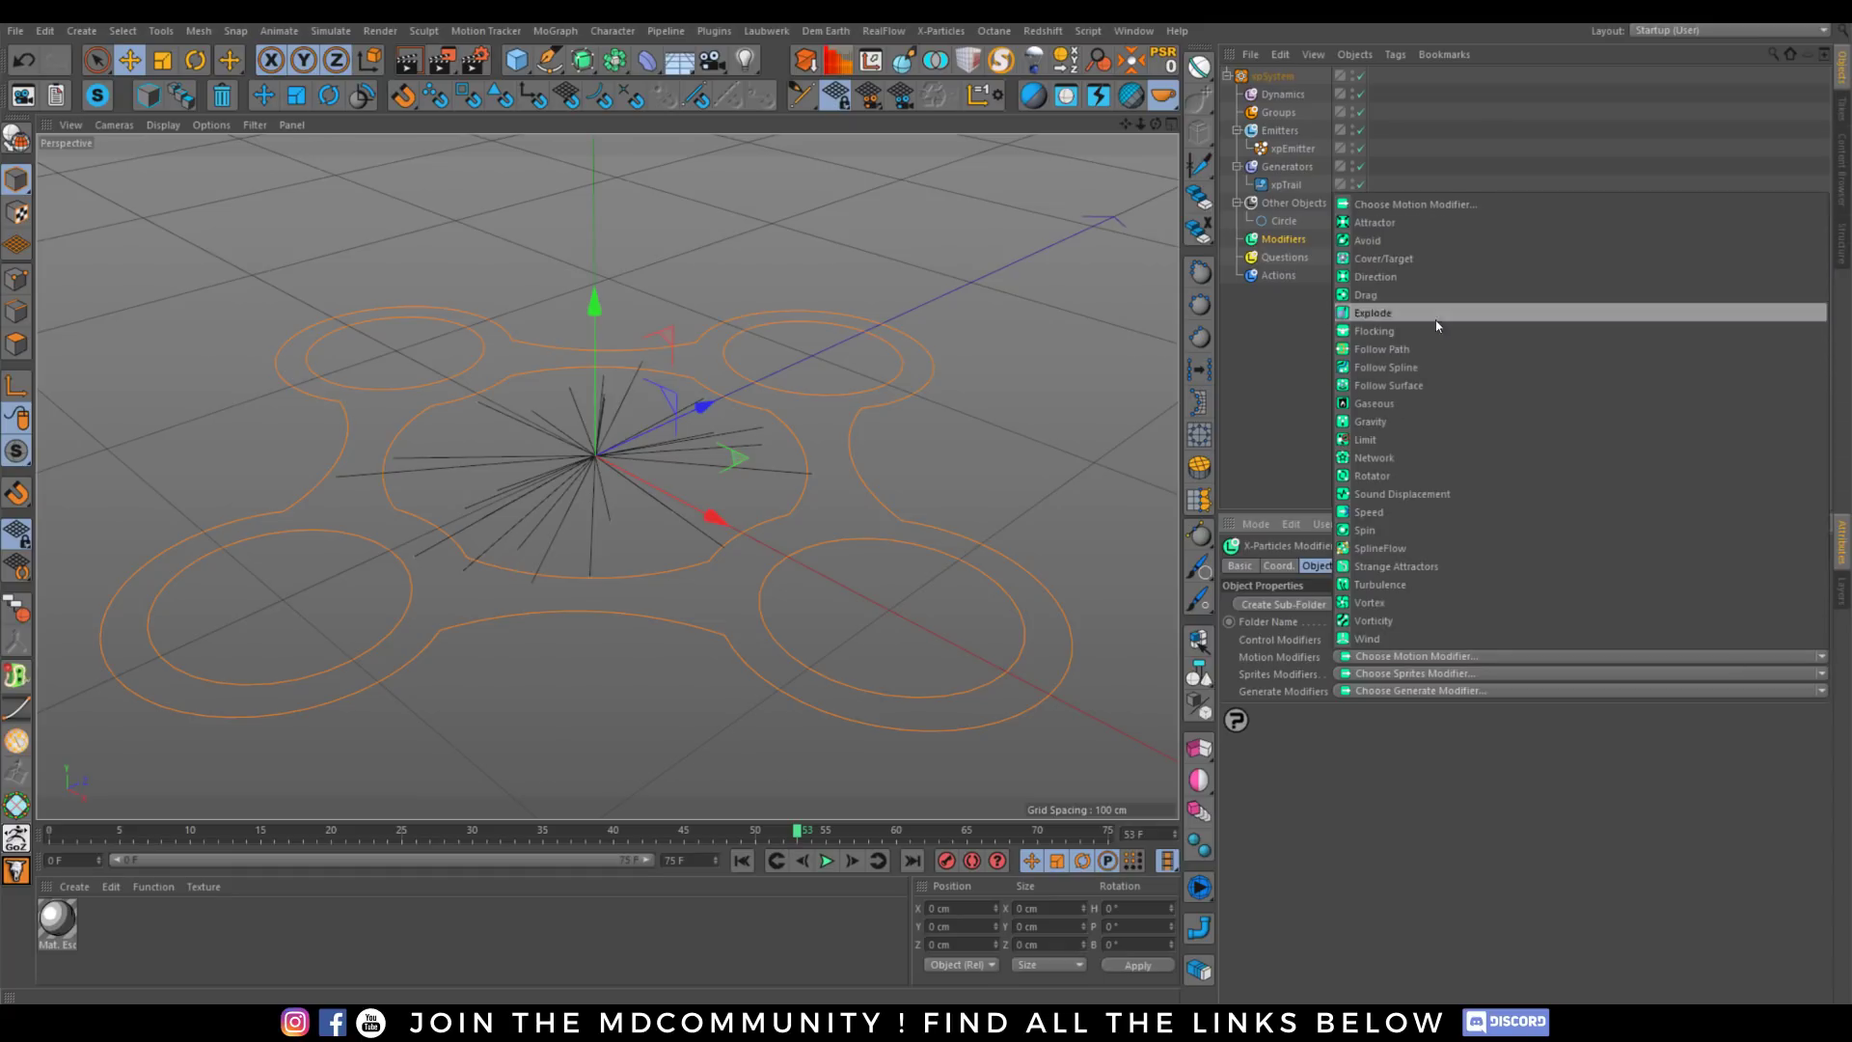
left_click(1363, 585)
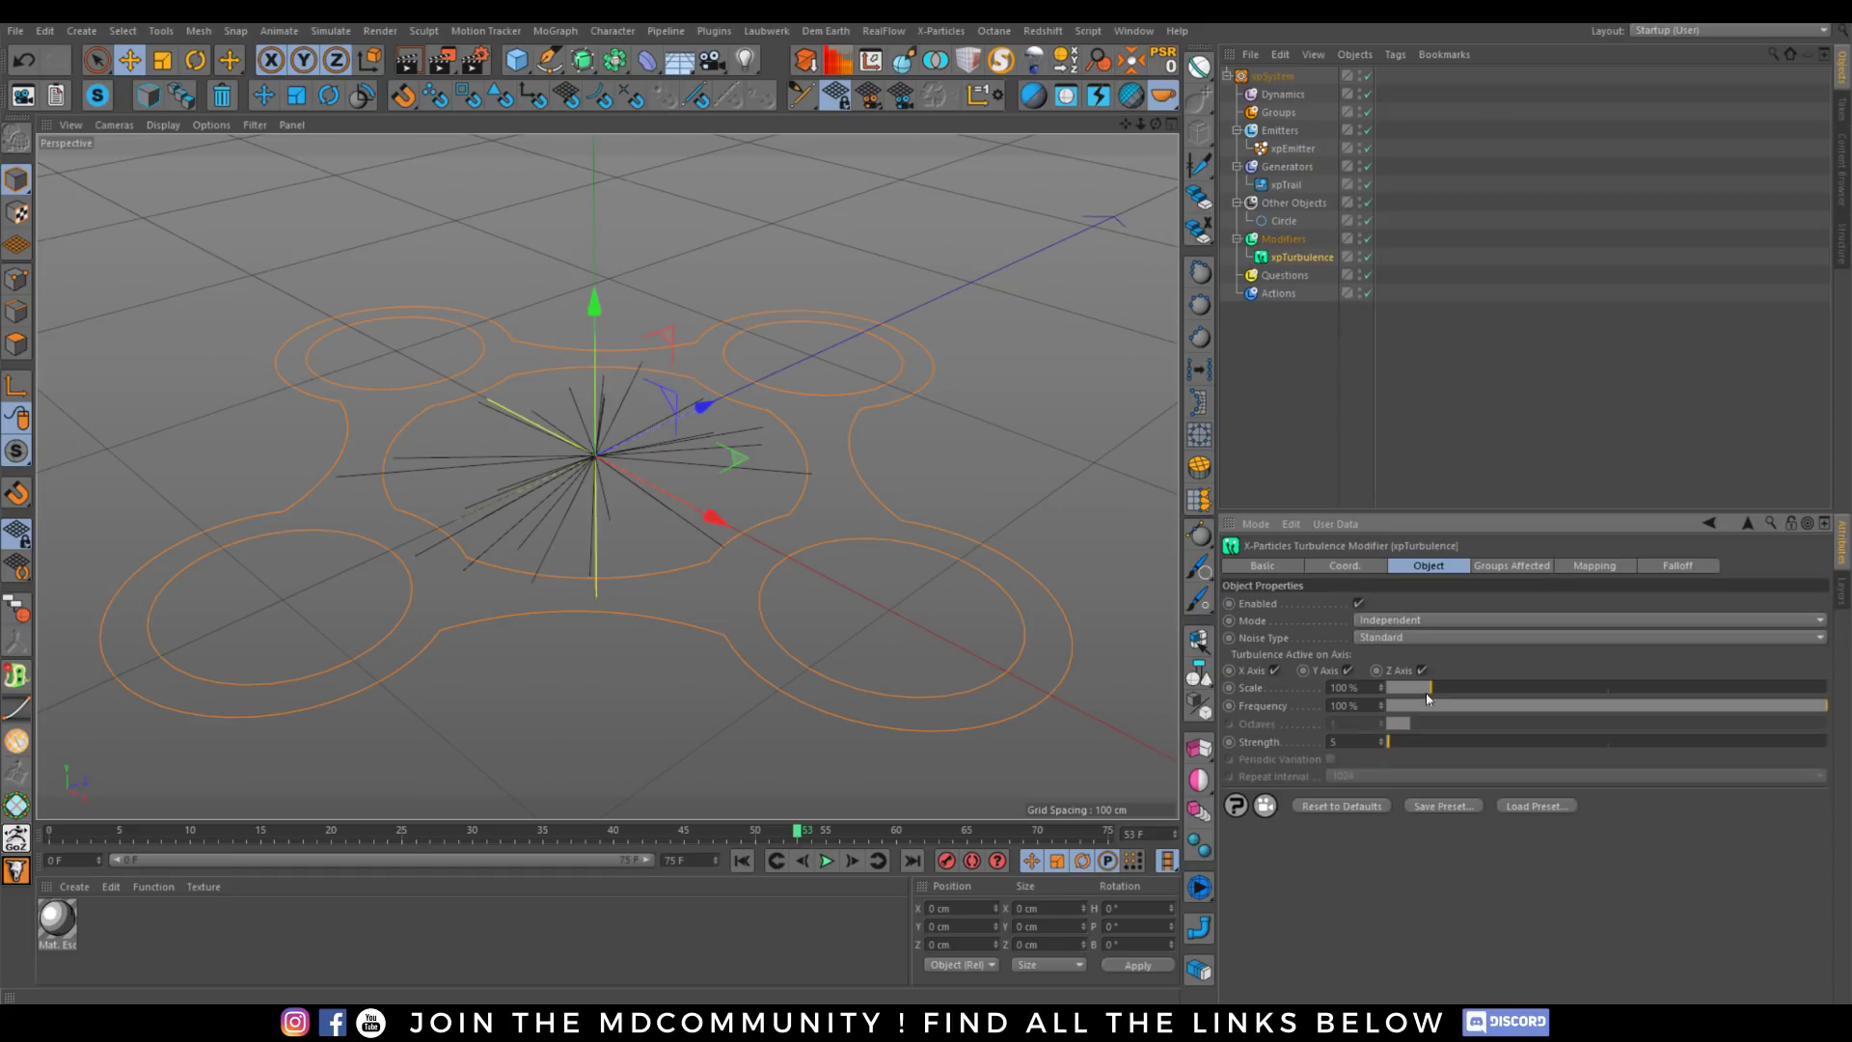
left_click(741, 860)
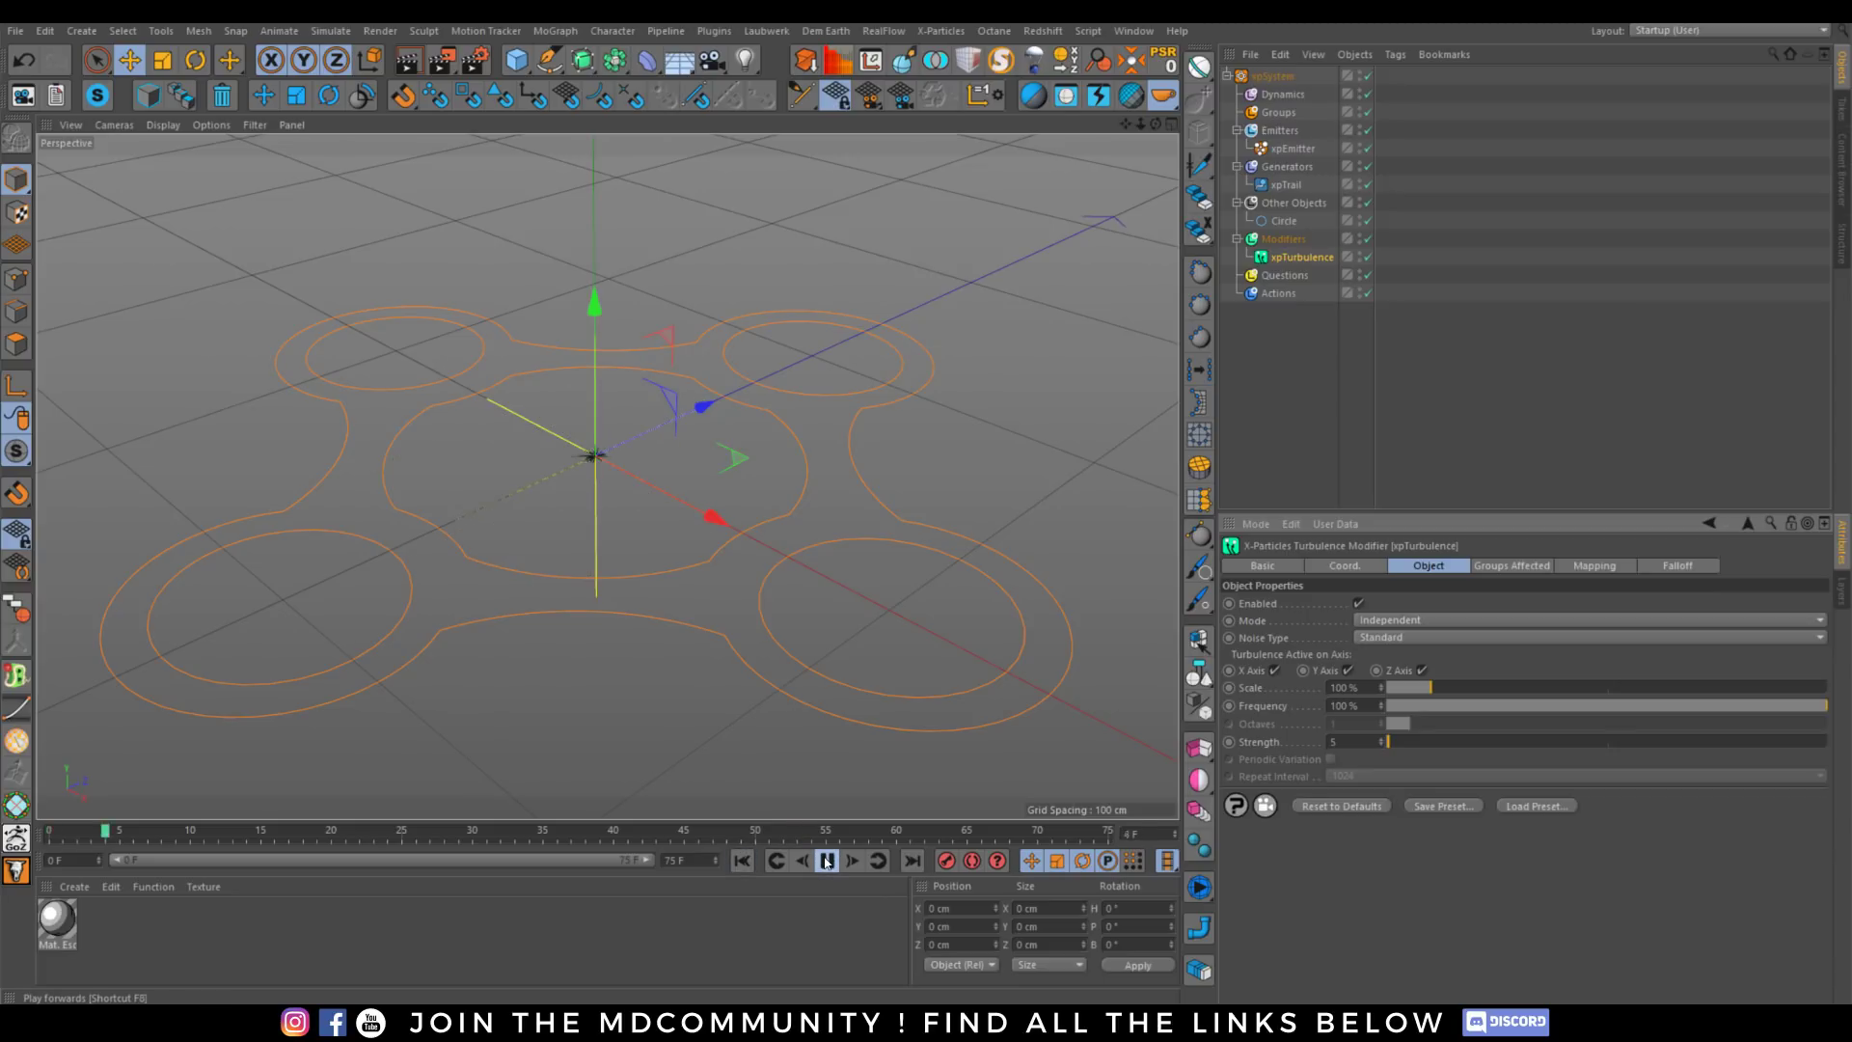
left_click(826, 861)
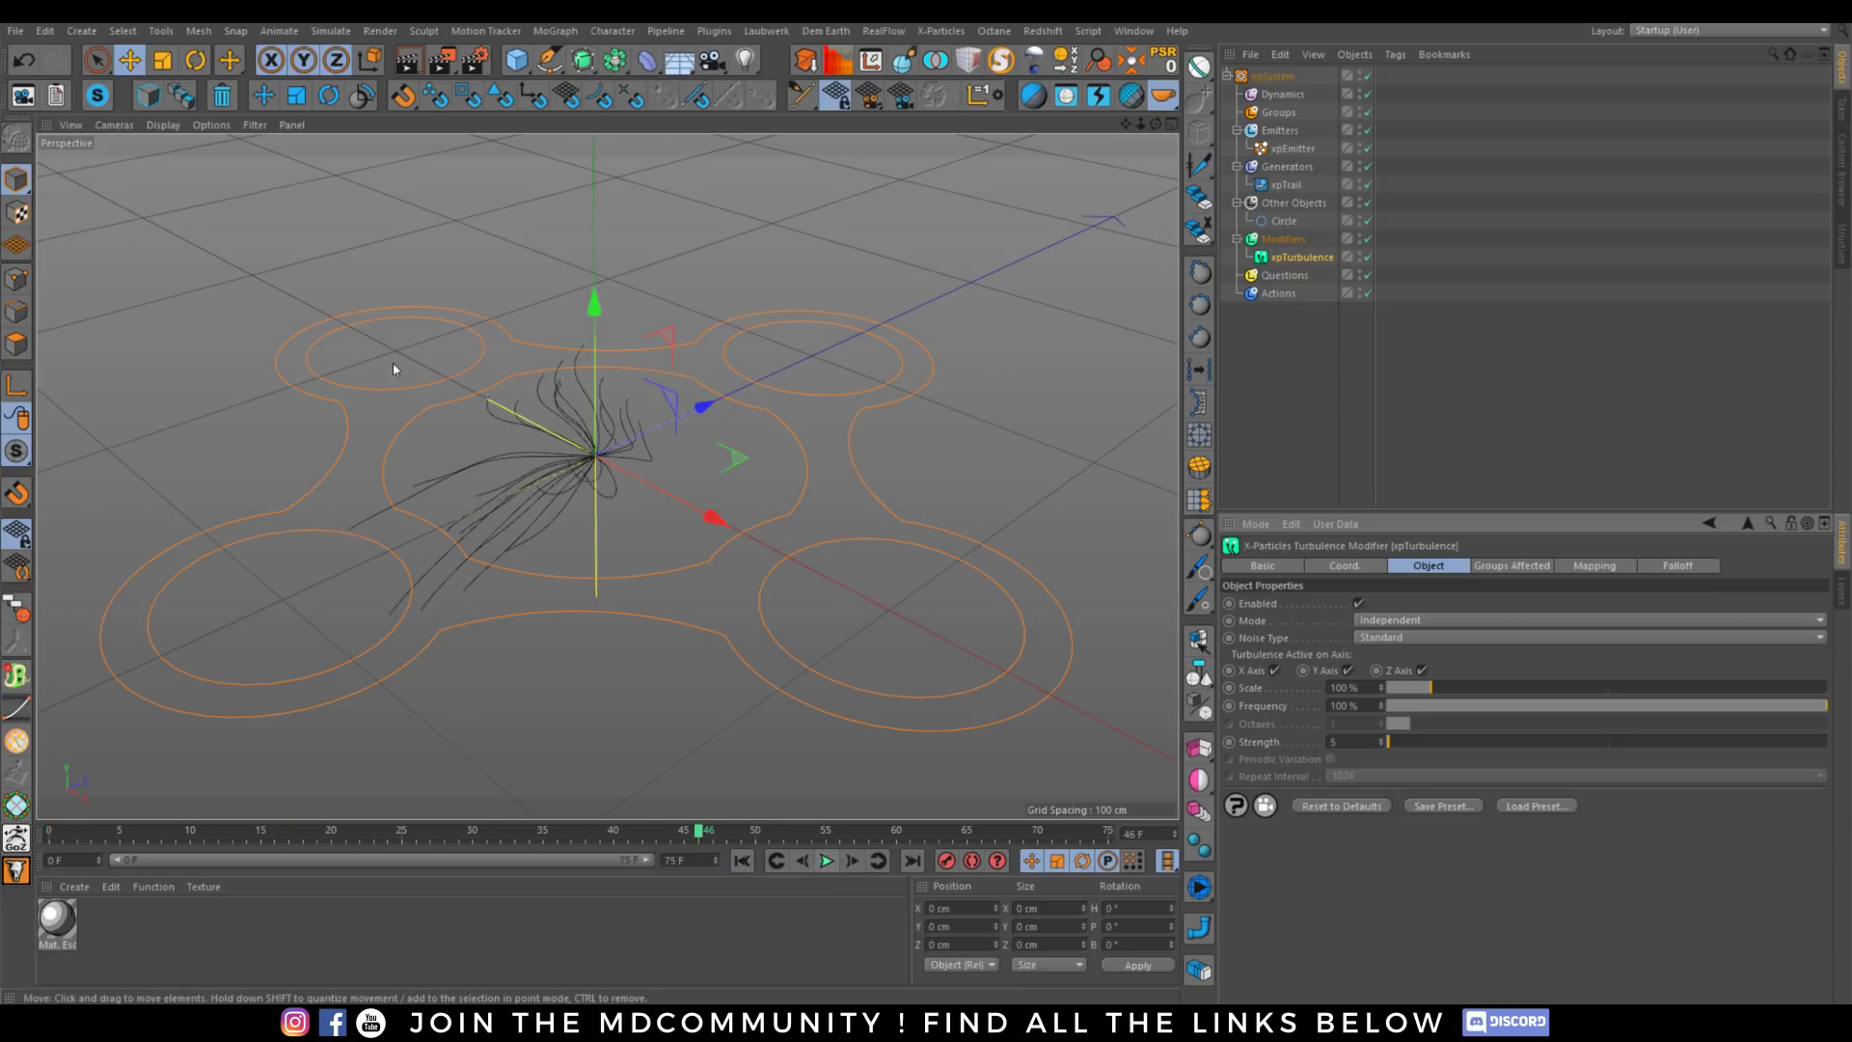
Set the xpTurbulence noise type to Wavy Turbulence and disable its Y and Z axes, keeping only X active.
left_click(1428, 623)
left_click(1384, 638)
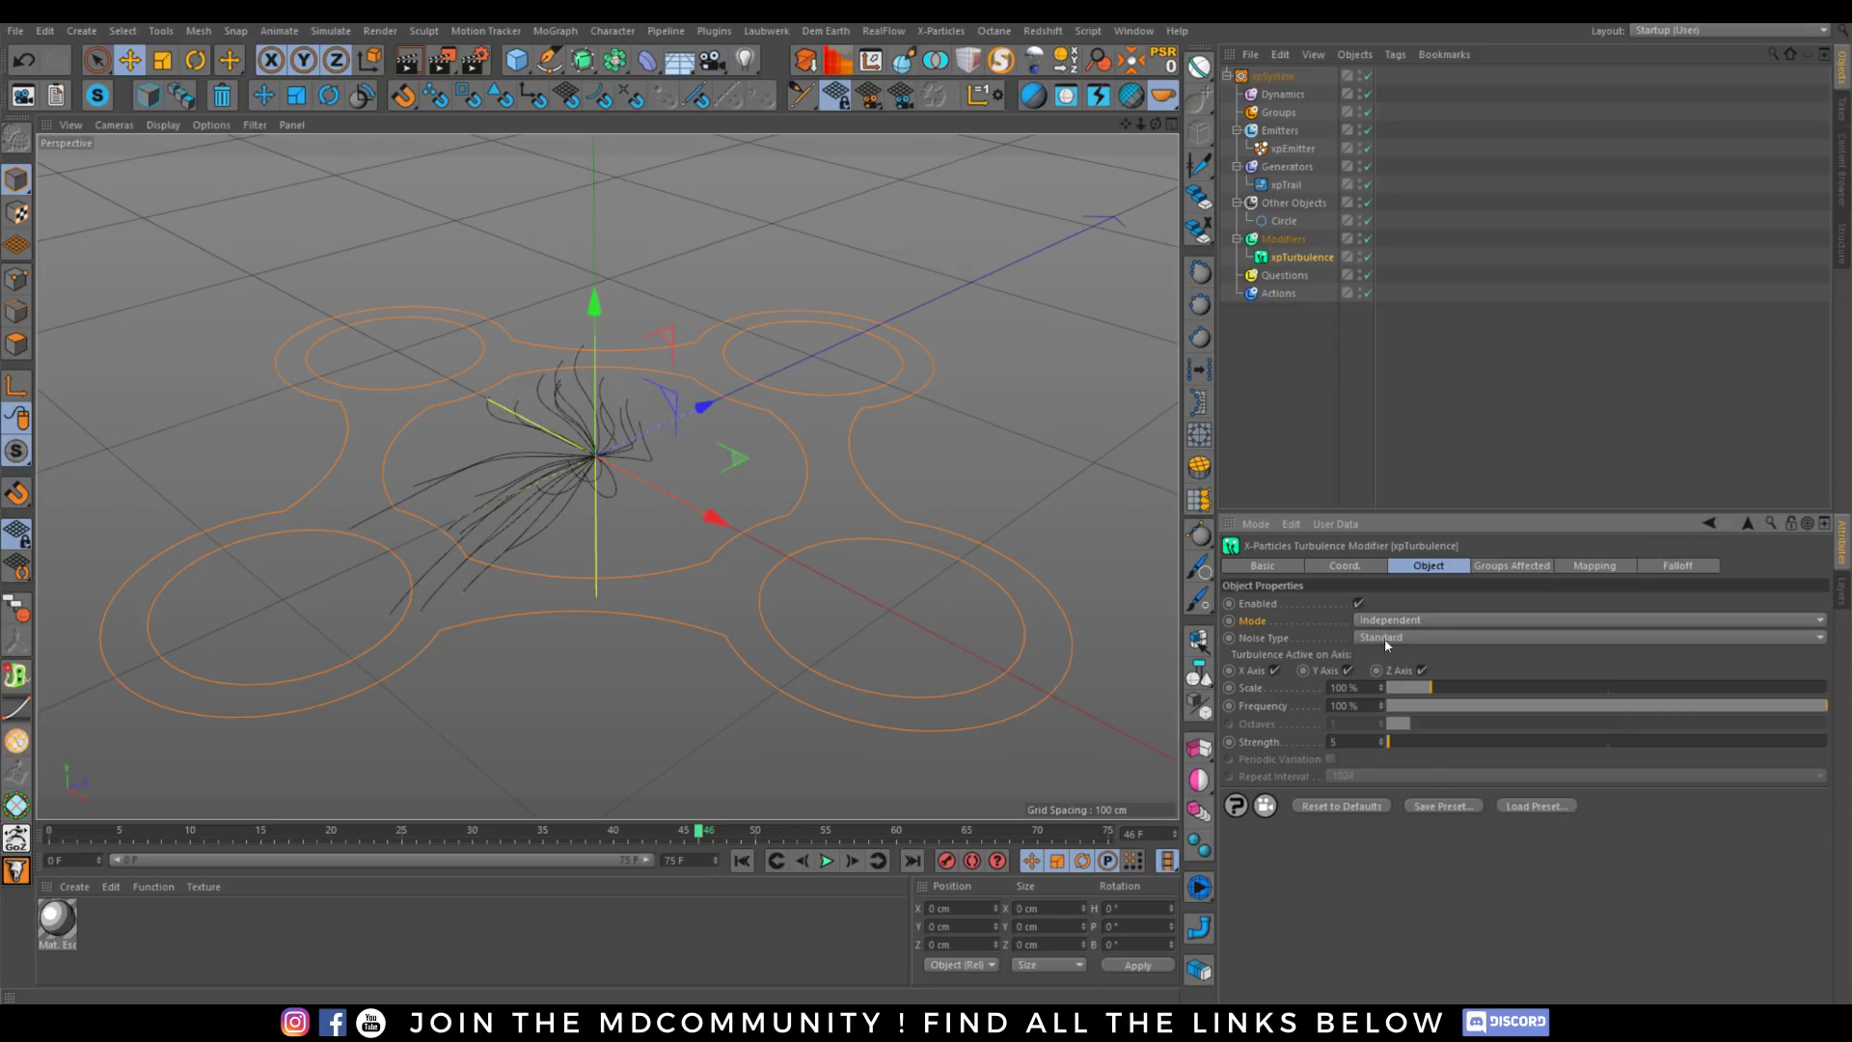
left_click(1384, 638)
left_click(1425, 667)
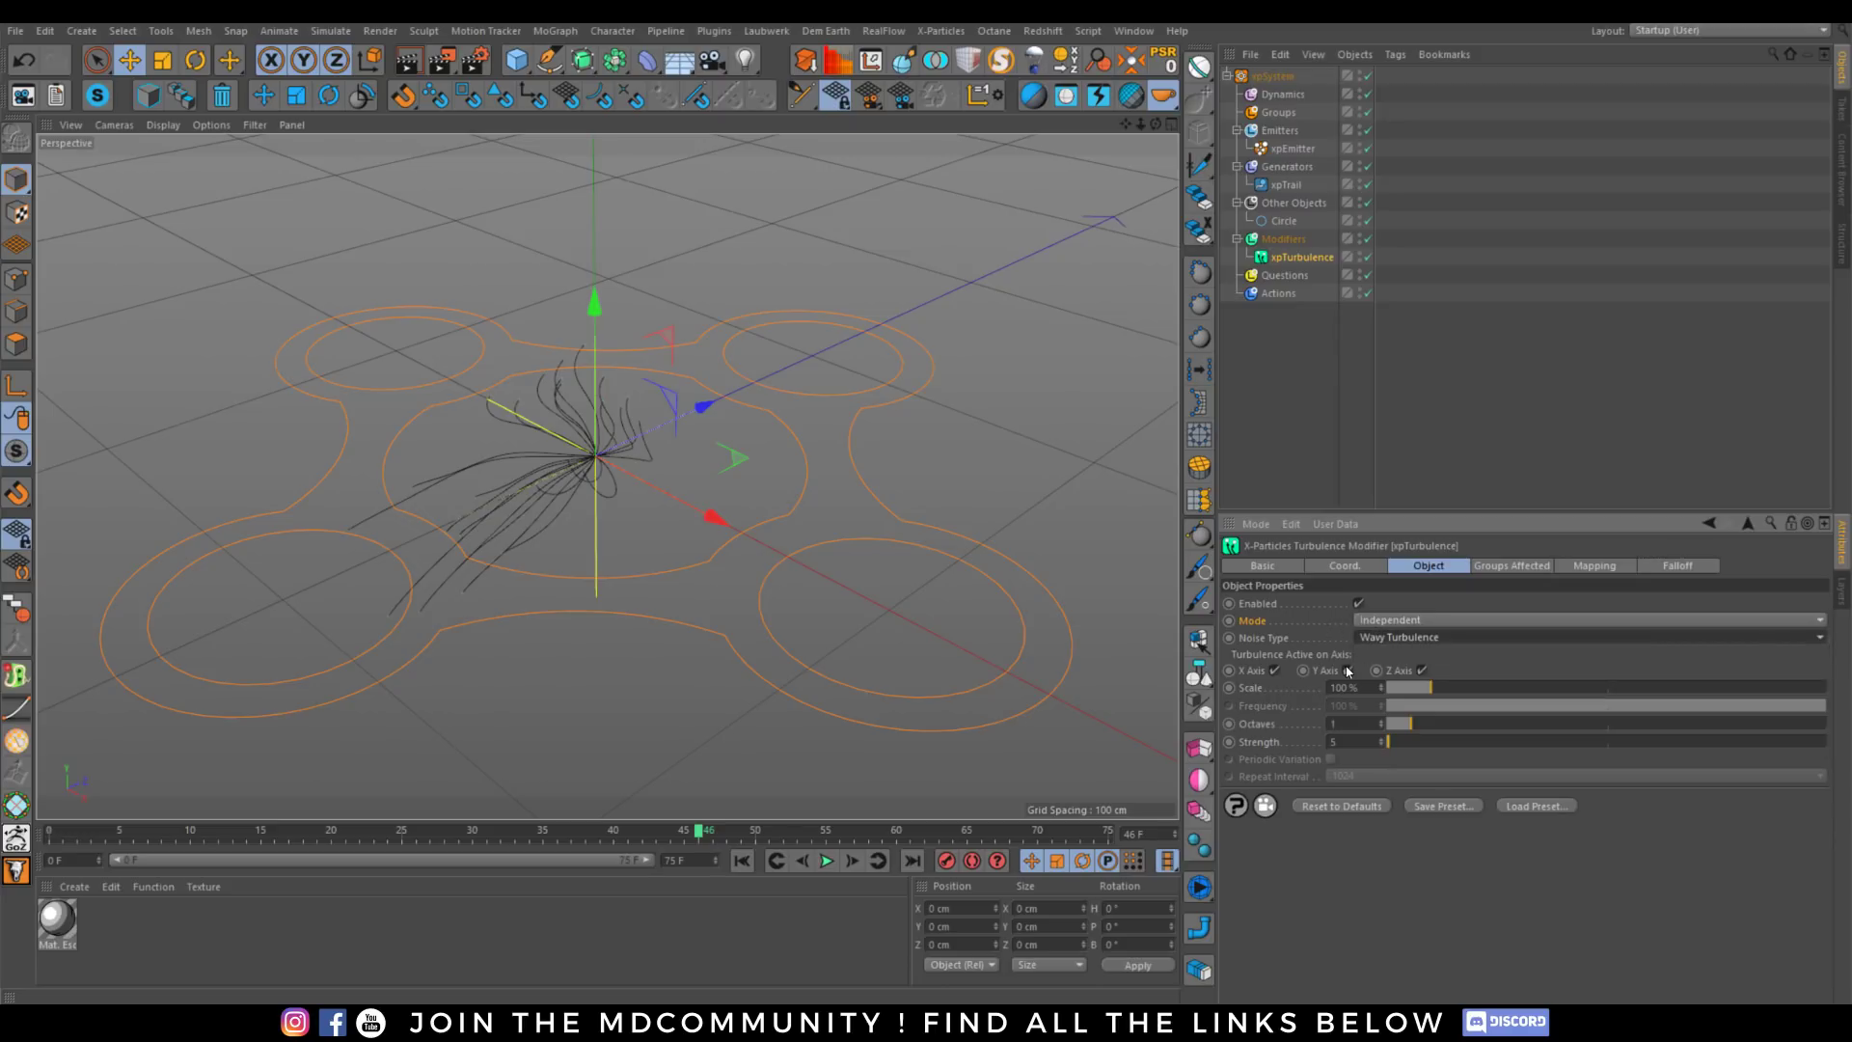
left_click(1347, 670)
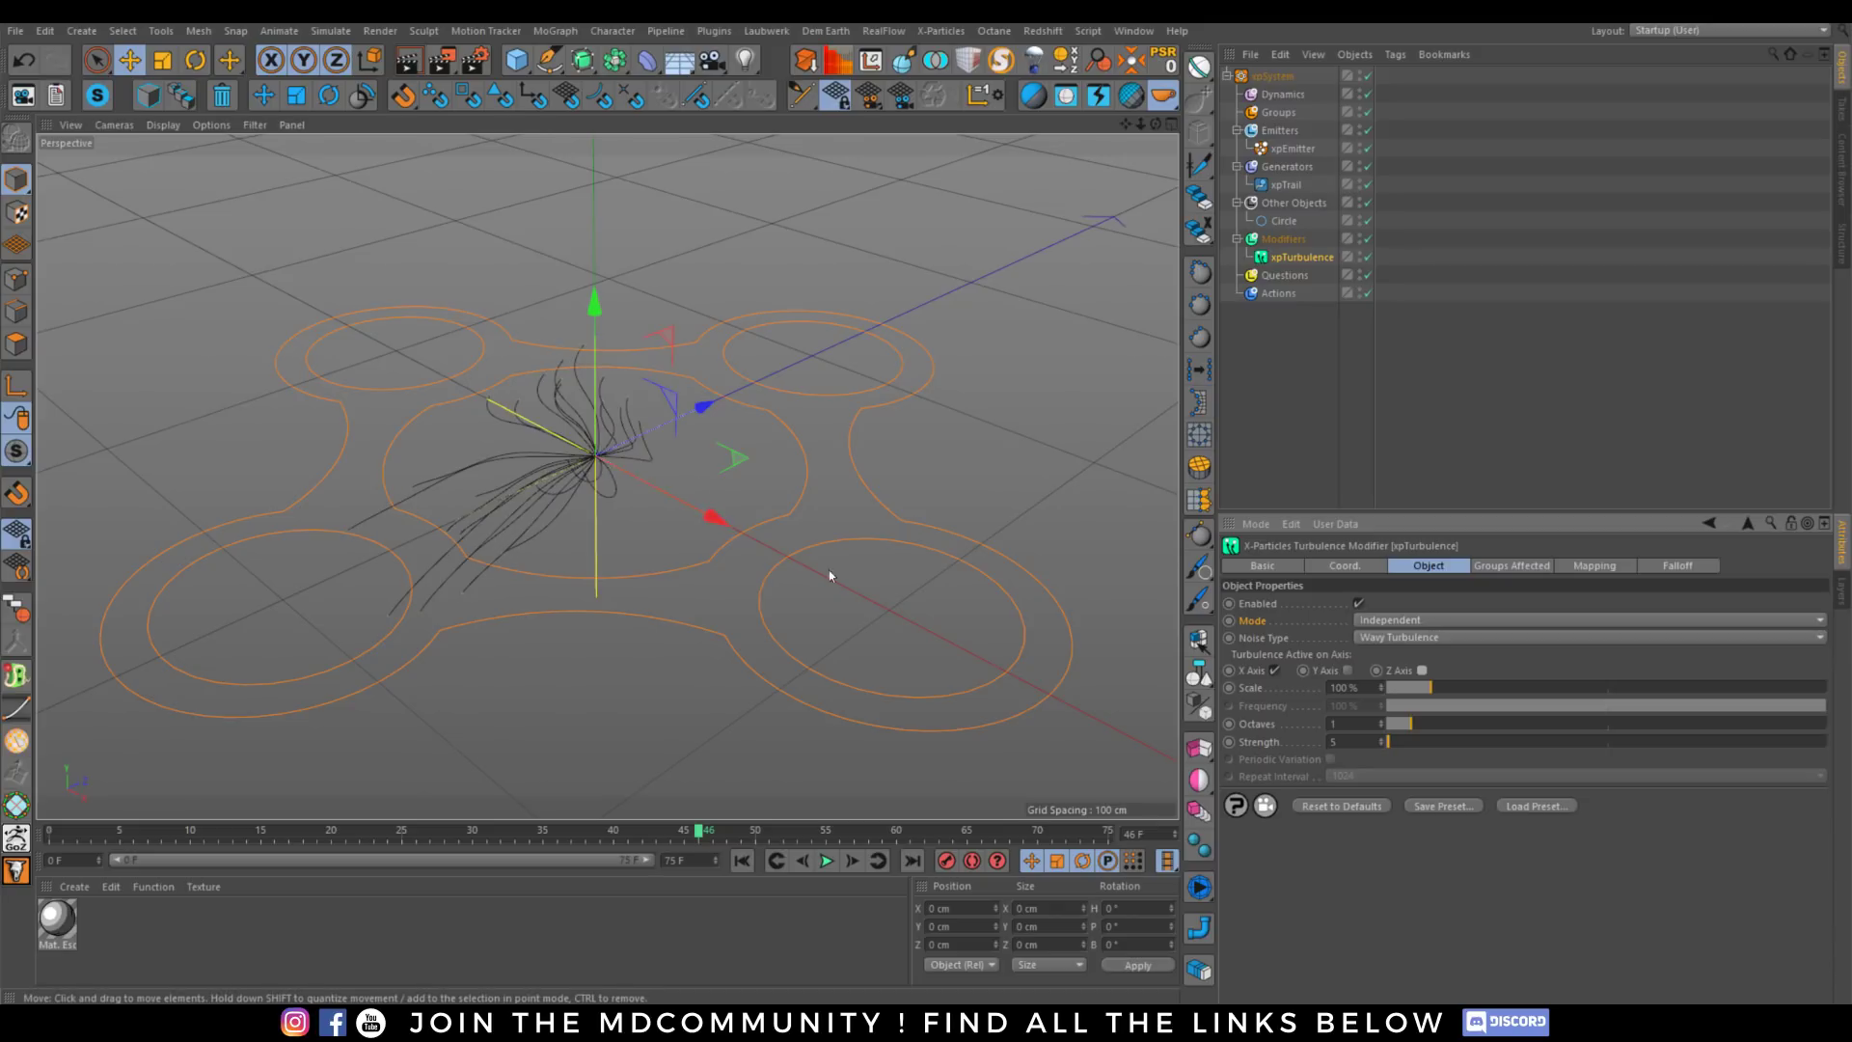
Inspect the trails from different angles and replay the animation from the first frame to check the X-only turbulence.
left_click_drag(632, 519, 912, 470, "alt")
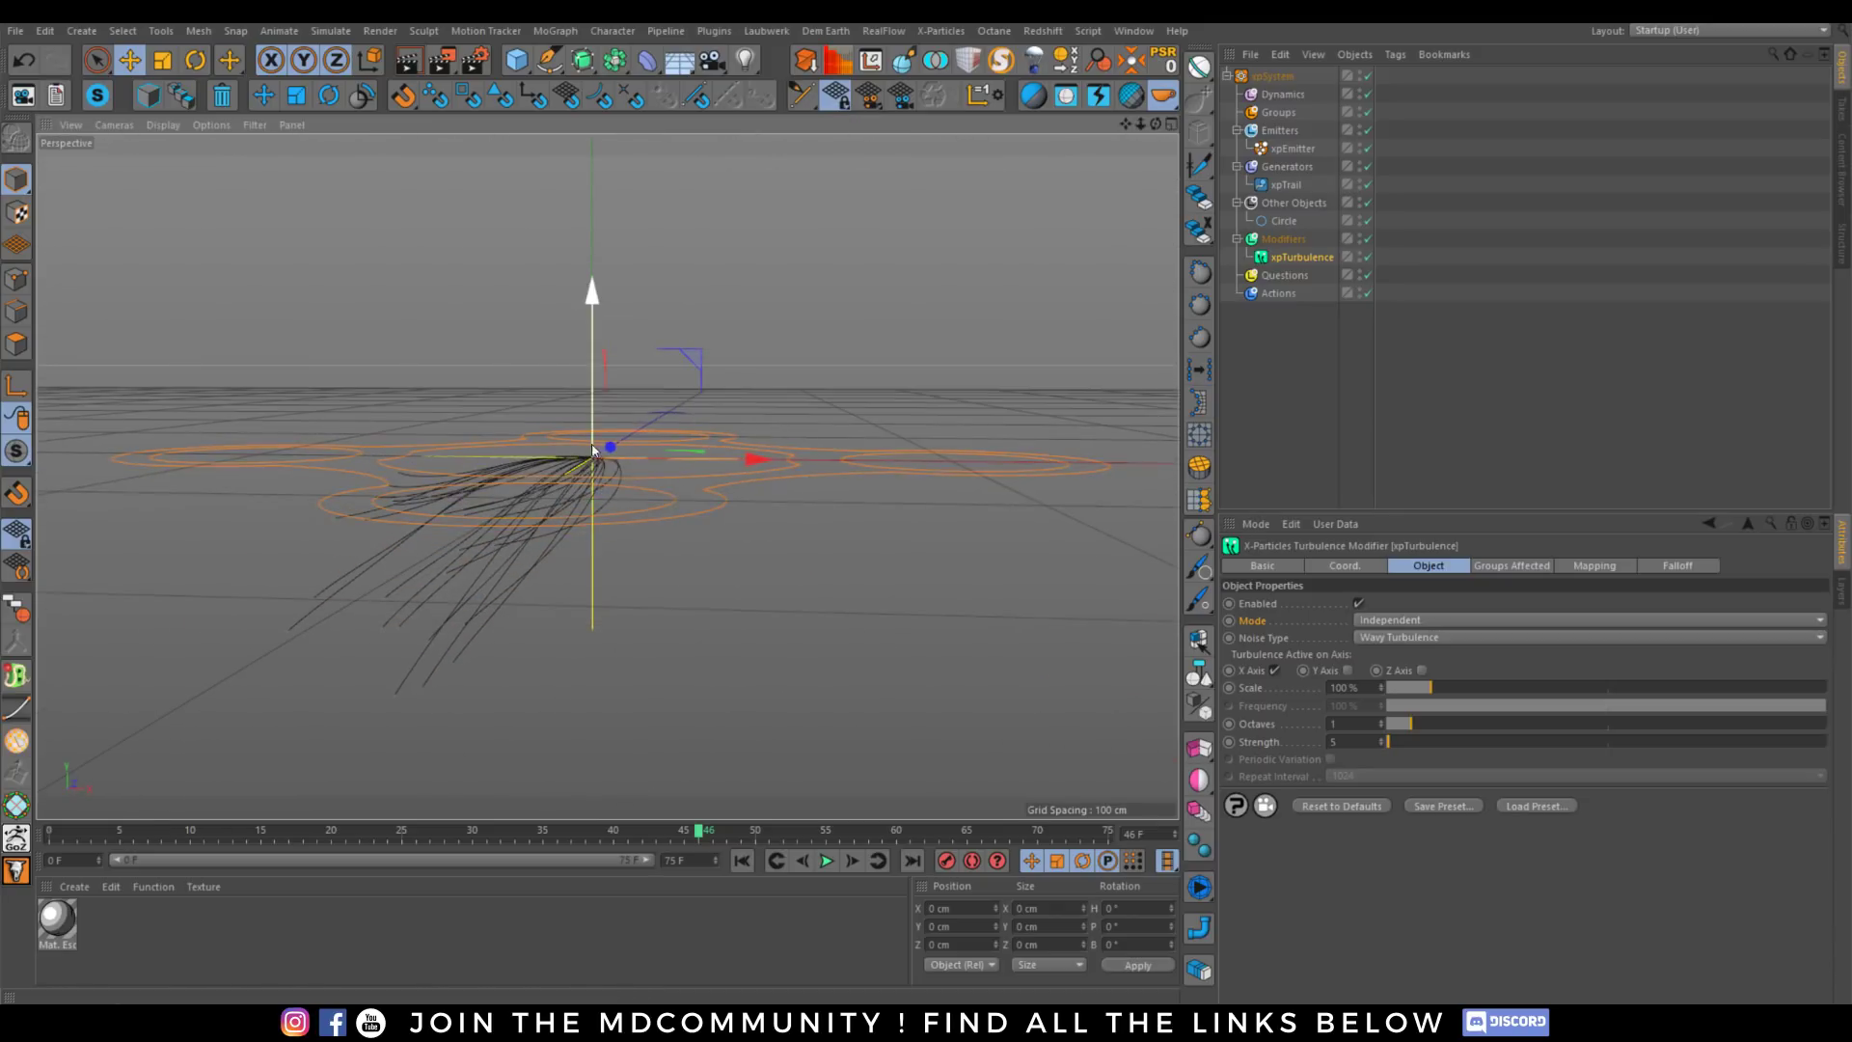
left_click_drag(797, 491, 725, 564, "alt")
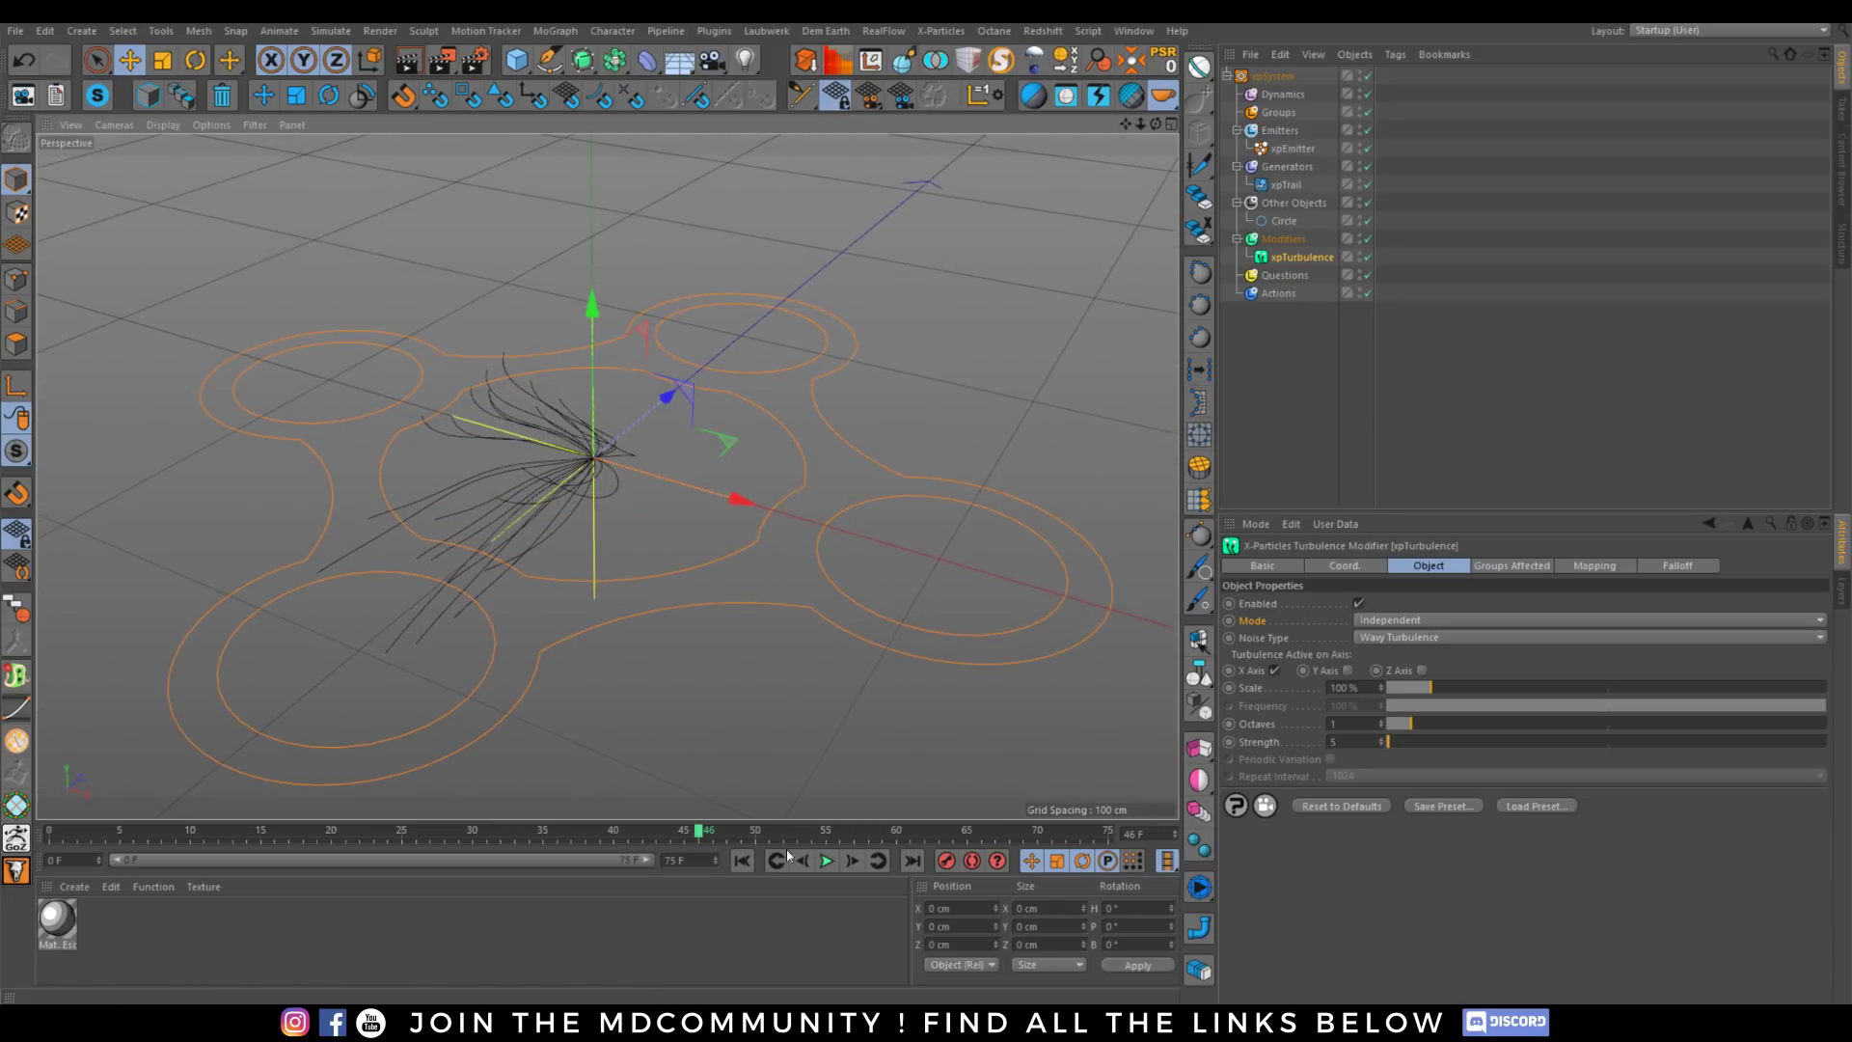
left_click(742, 860)
left_click(827, 861)
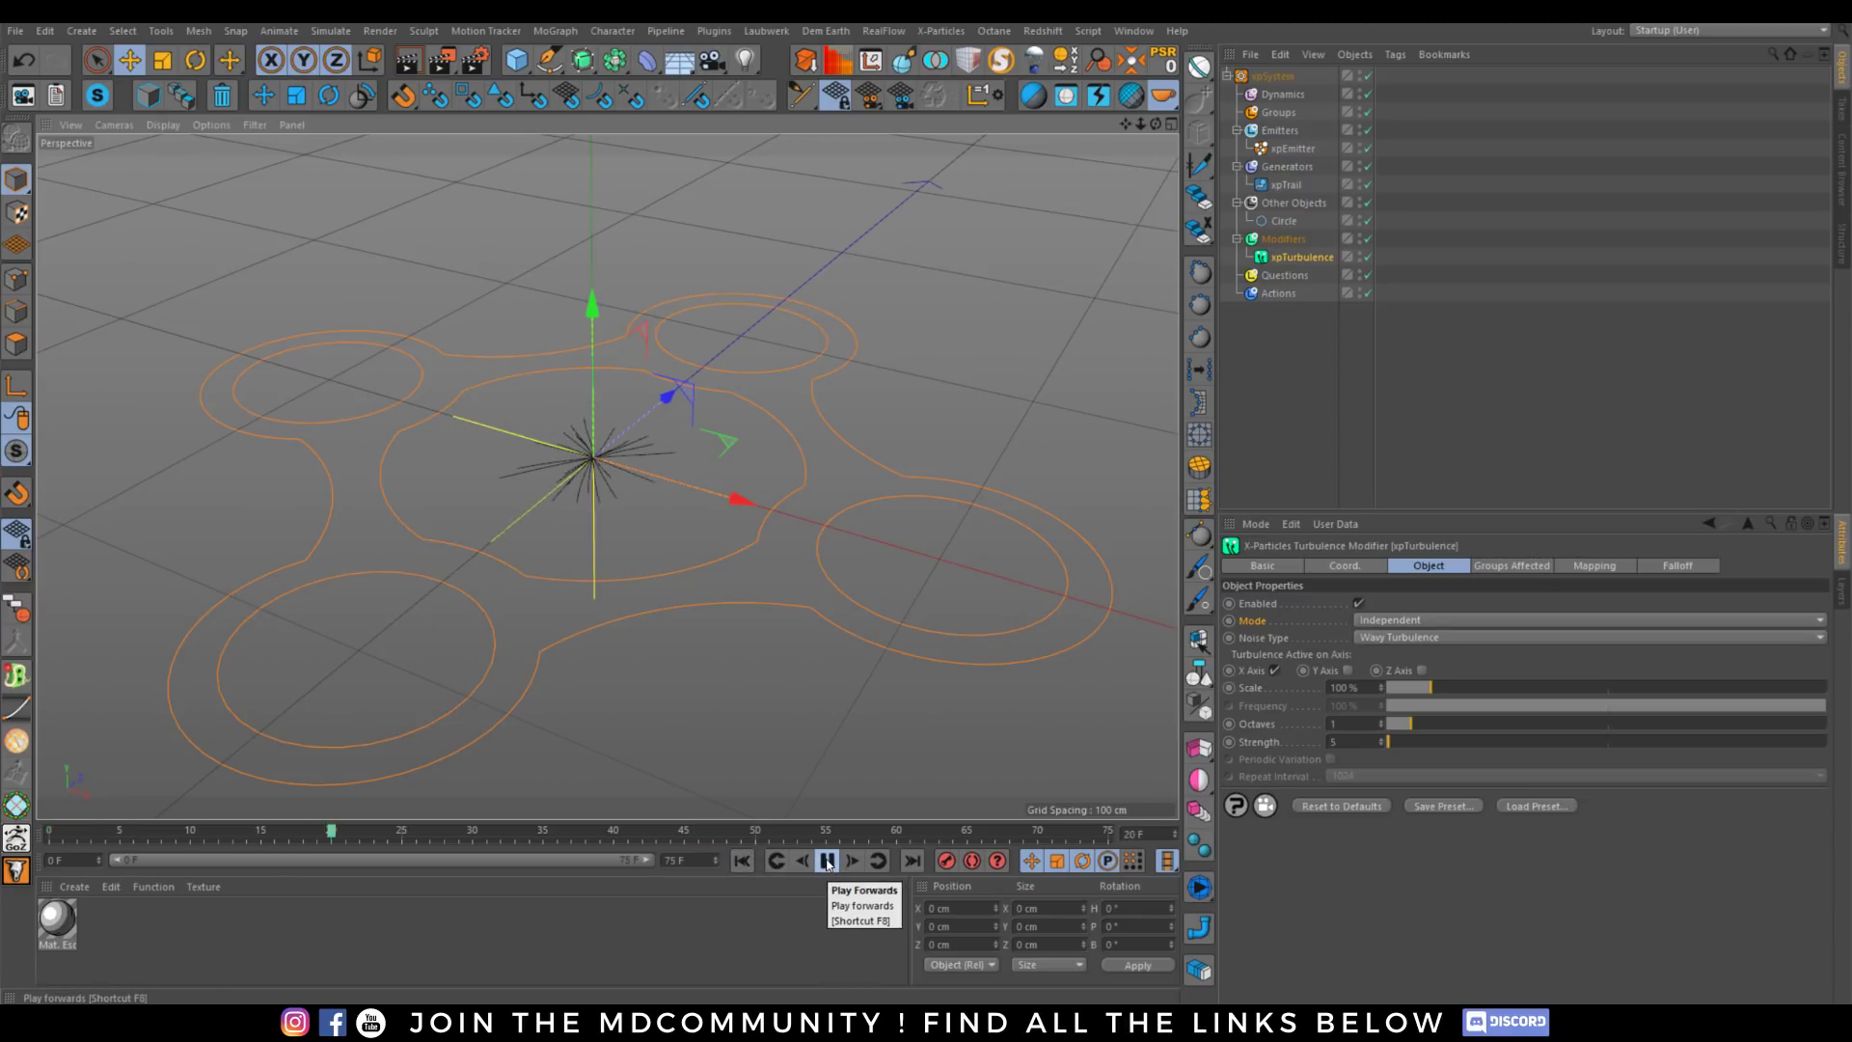
Set the xpTurbulence strength to 35 and replay the animation from the first frame to test the trails.
left_click(827, 860)
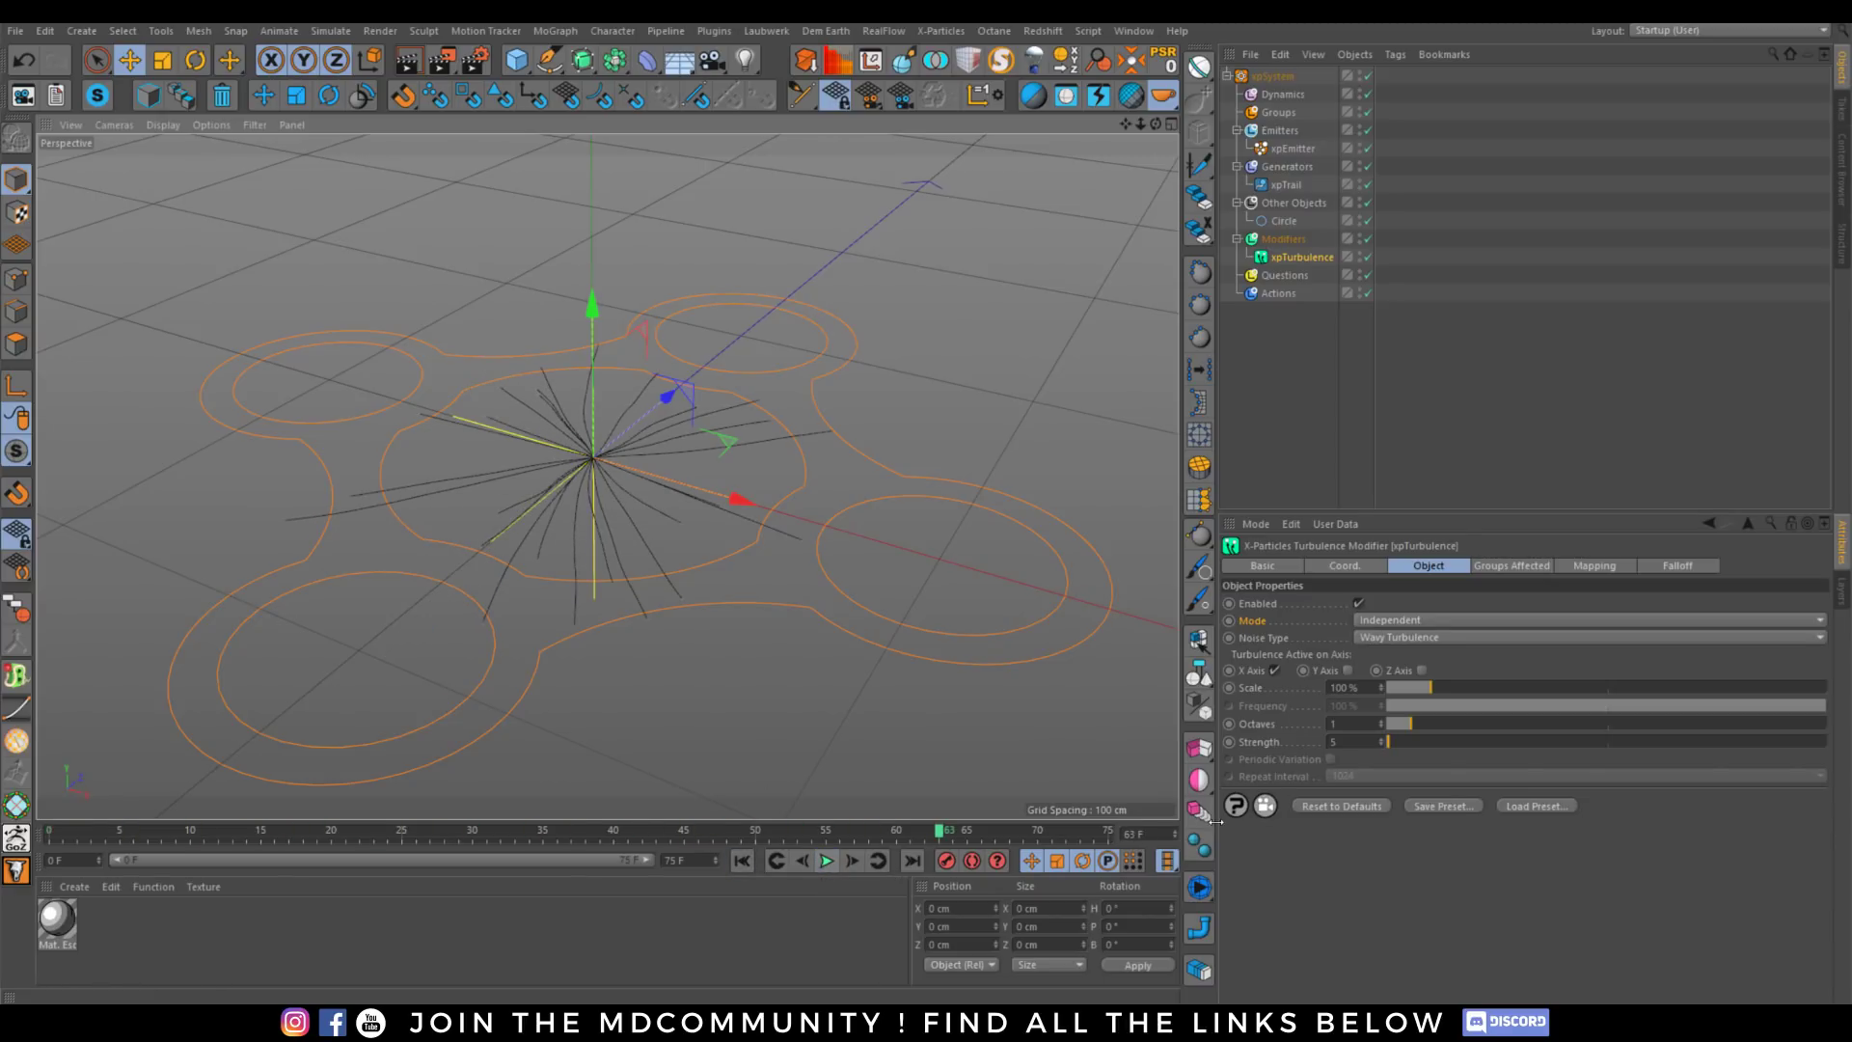
left_click(1355, 742)
type("35")
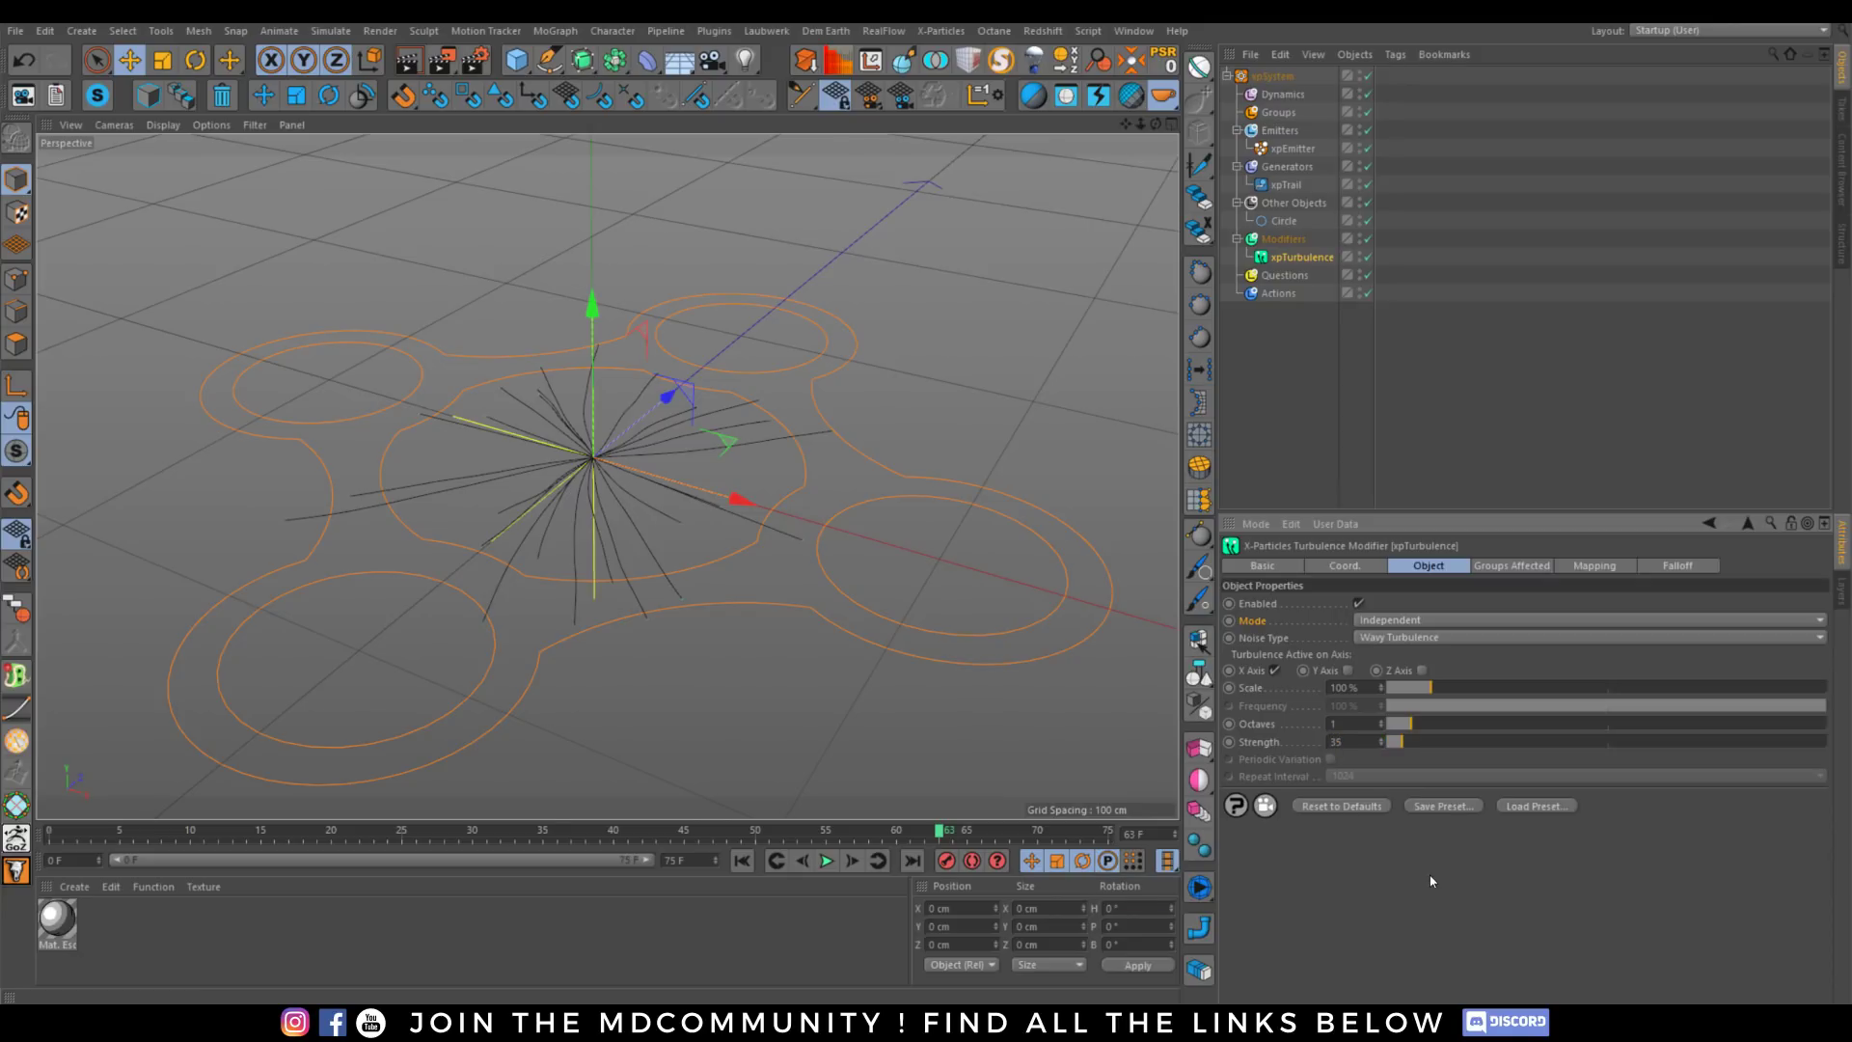
left_click(742, 860)
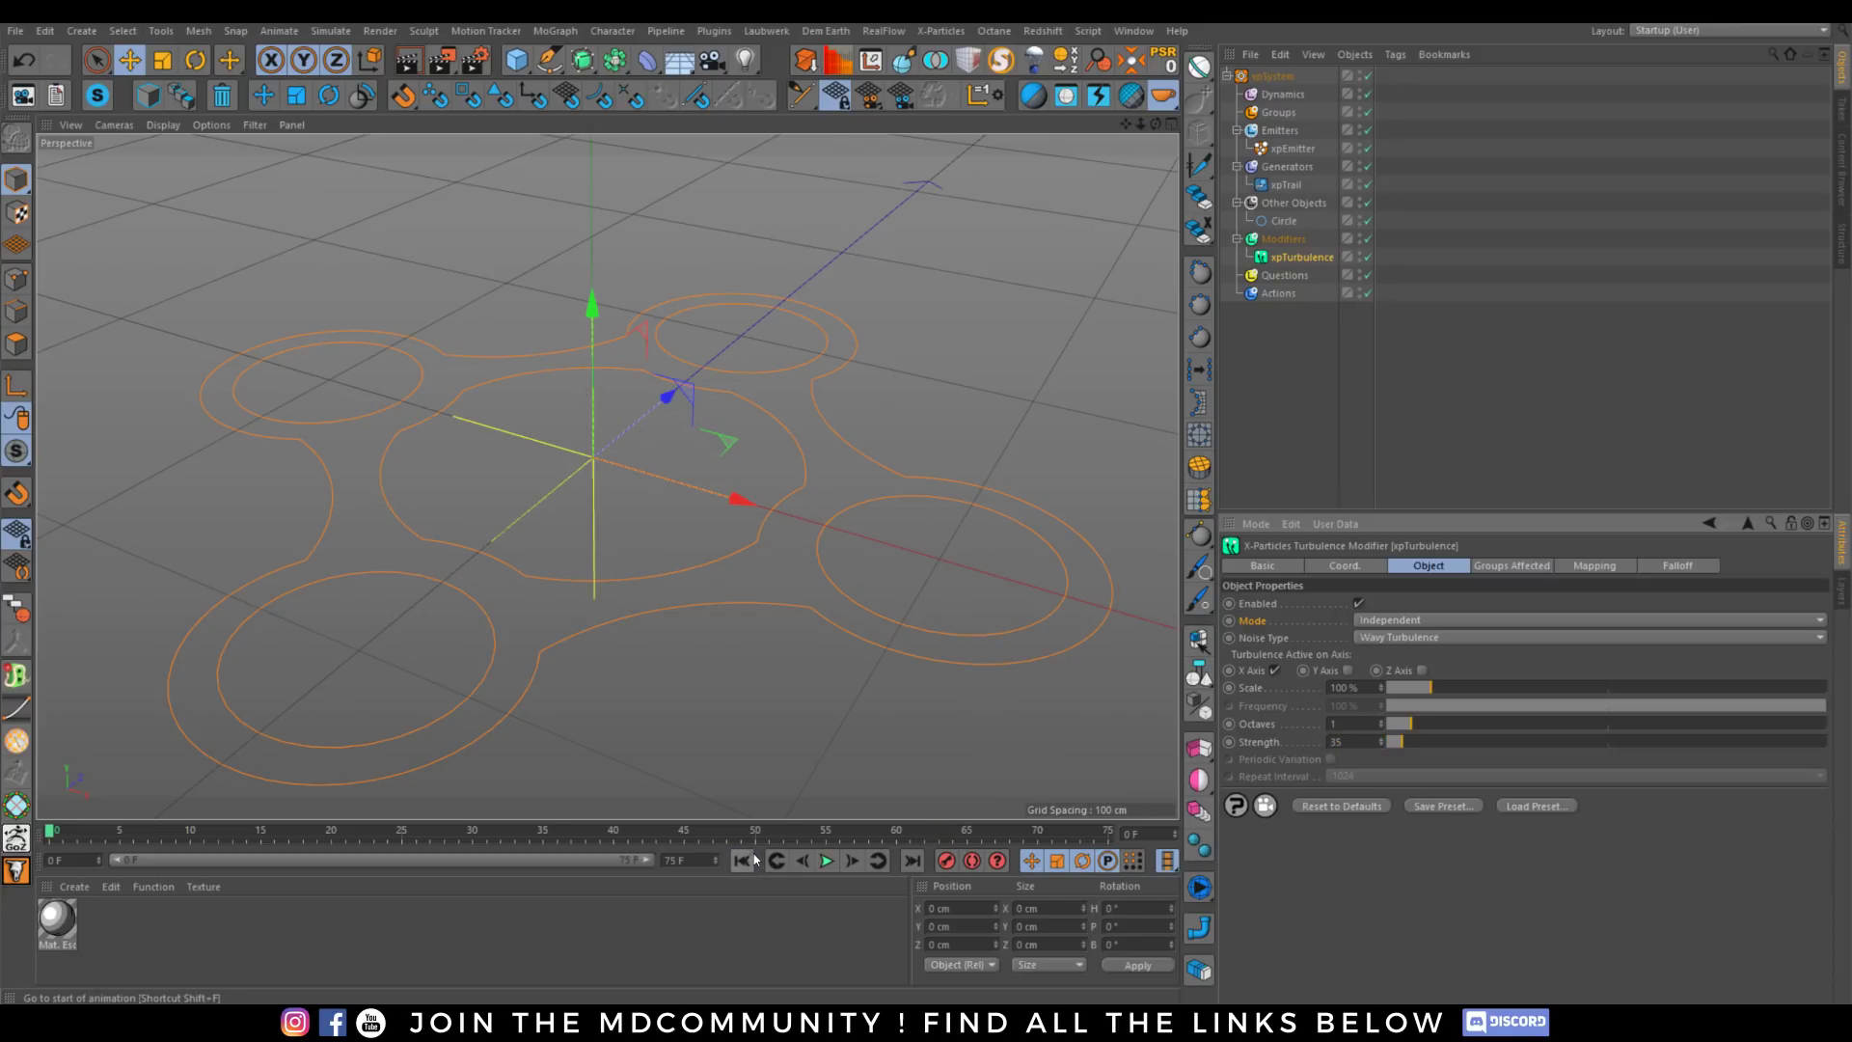
left_click(827, 860)
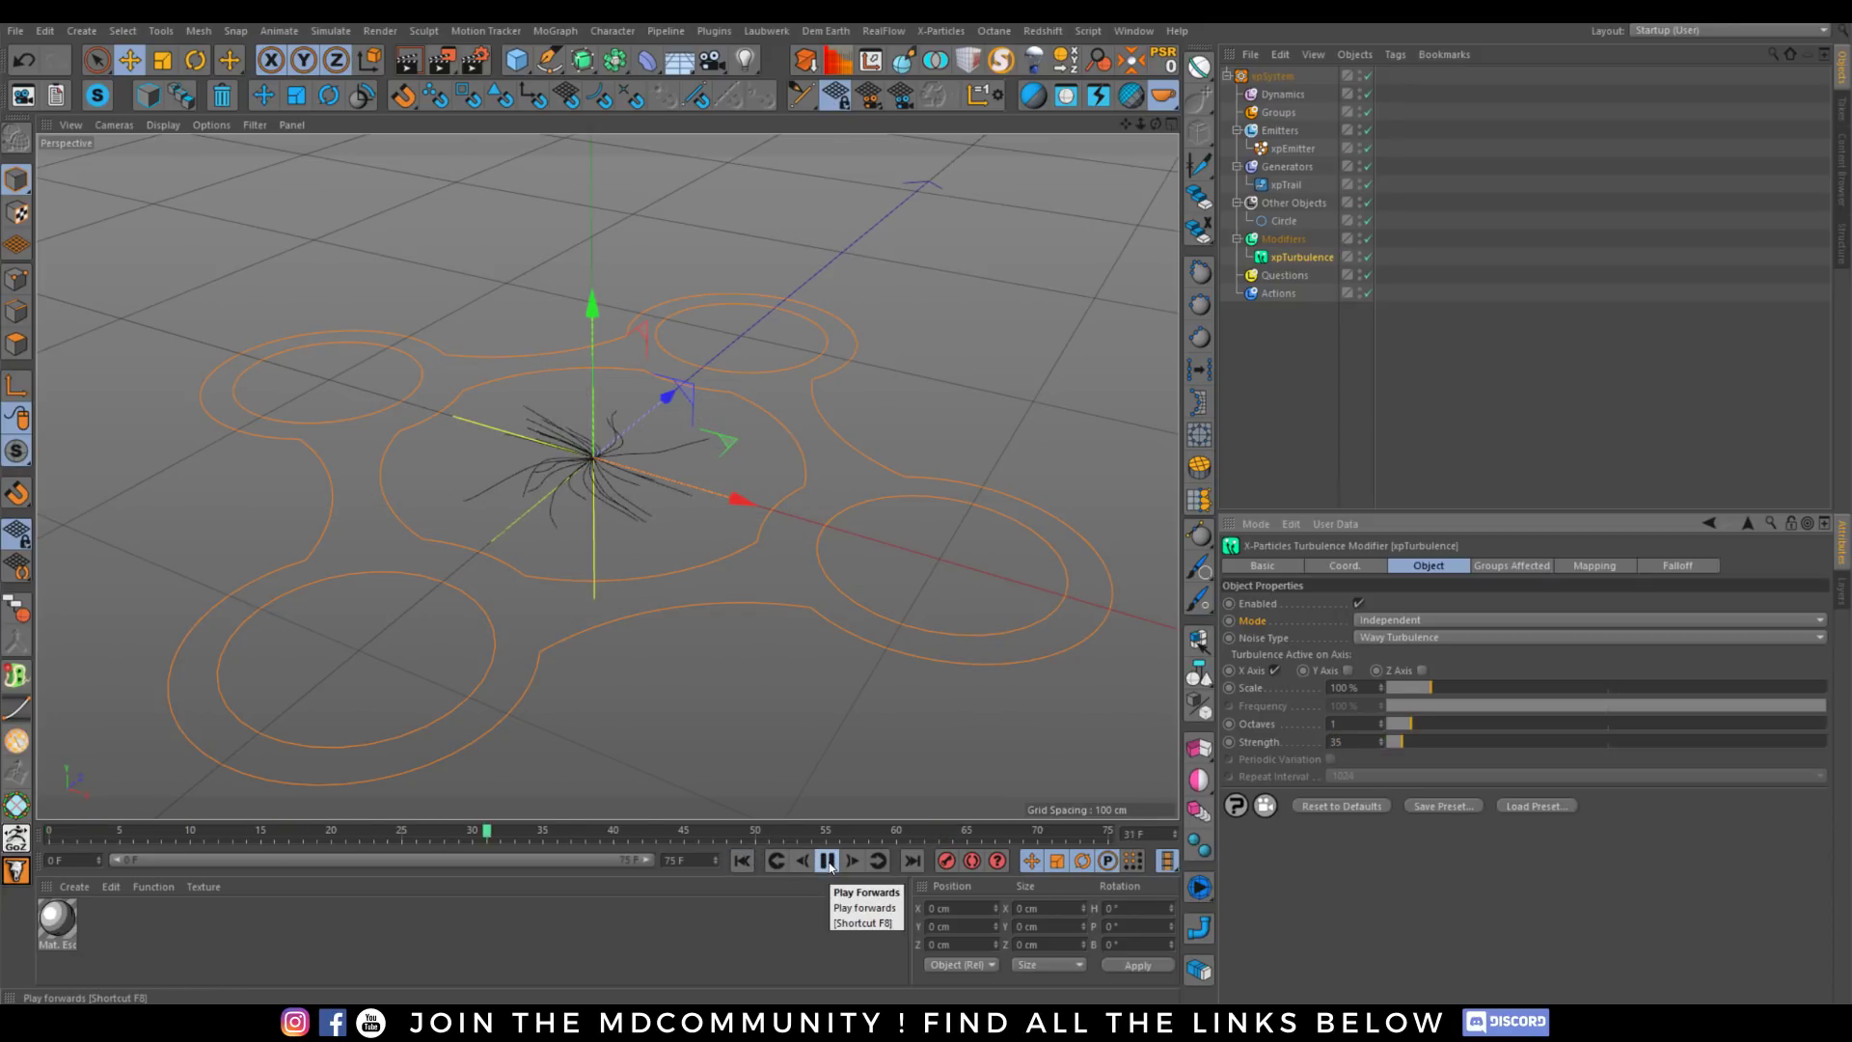
left_click(828, 861)
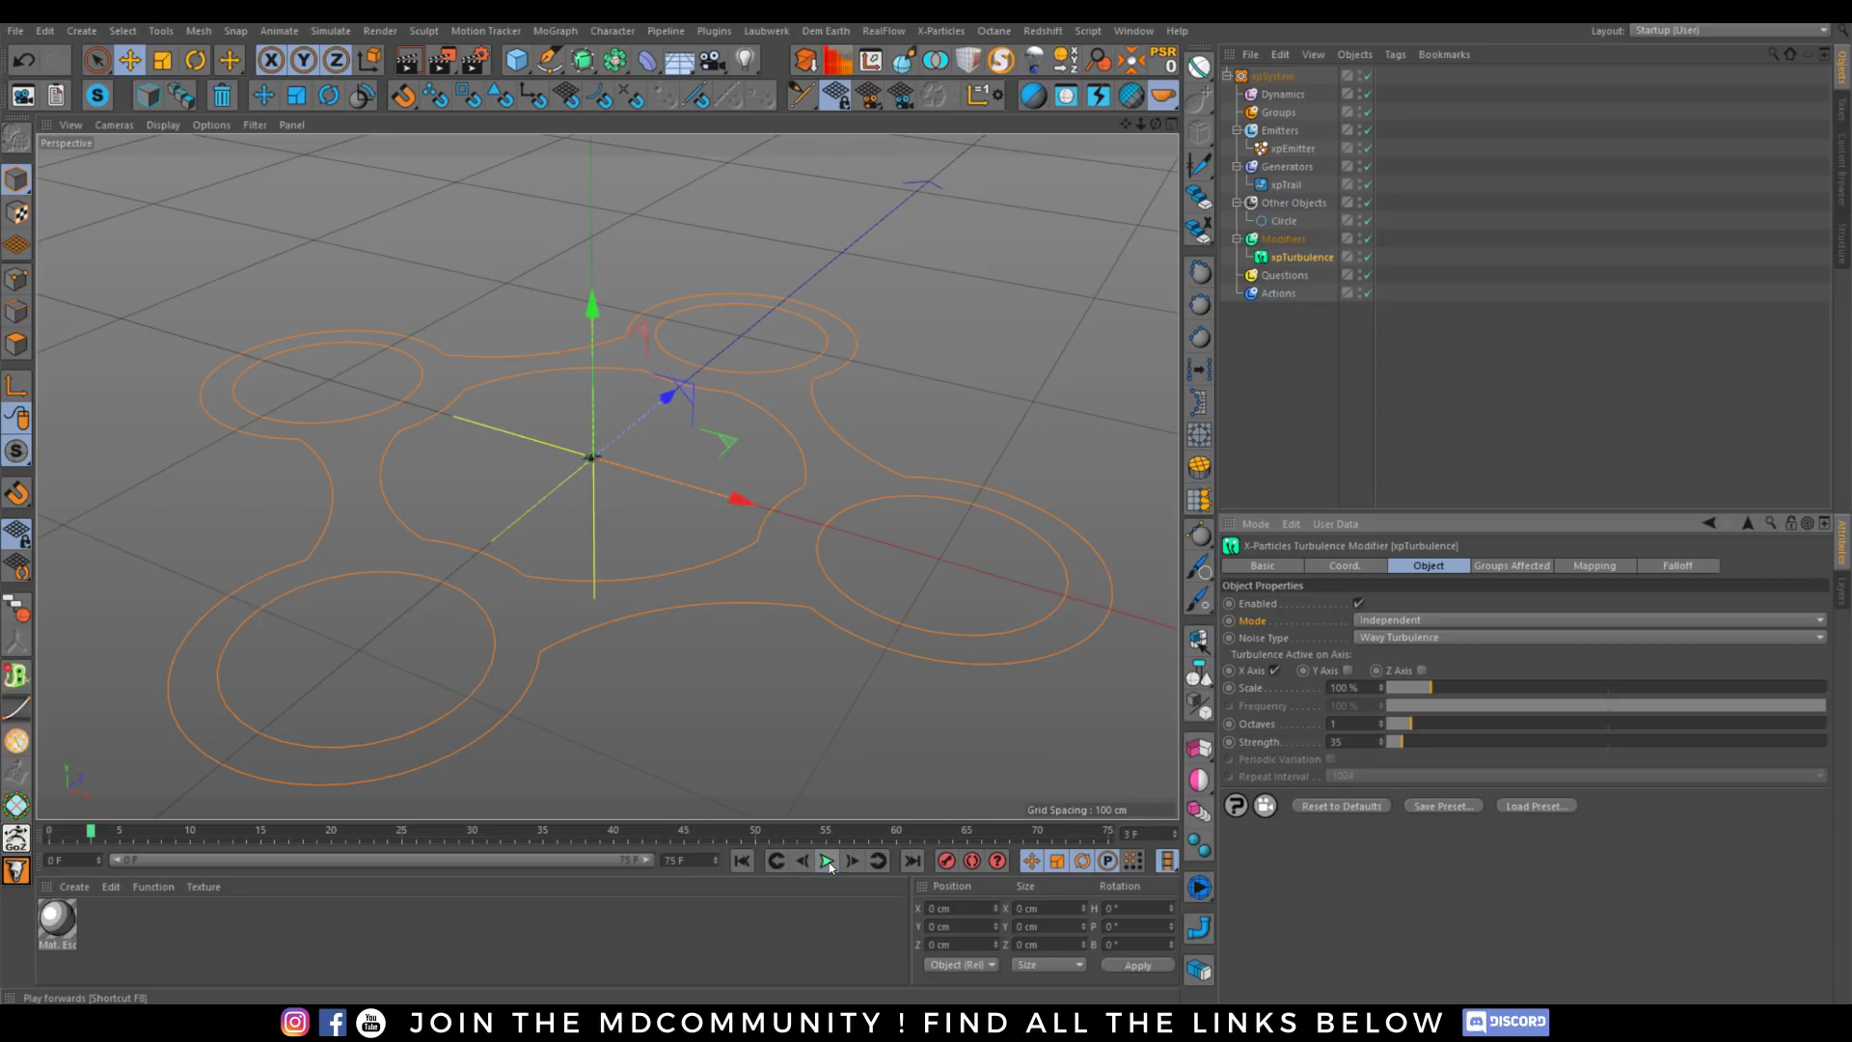
left_click(829, 865)
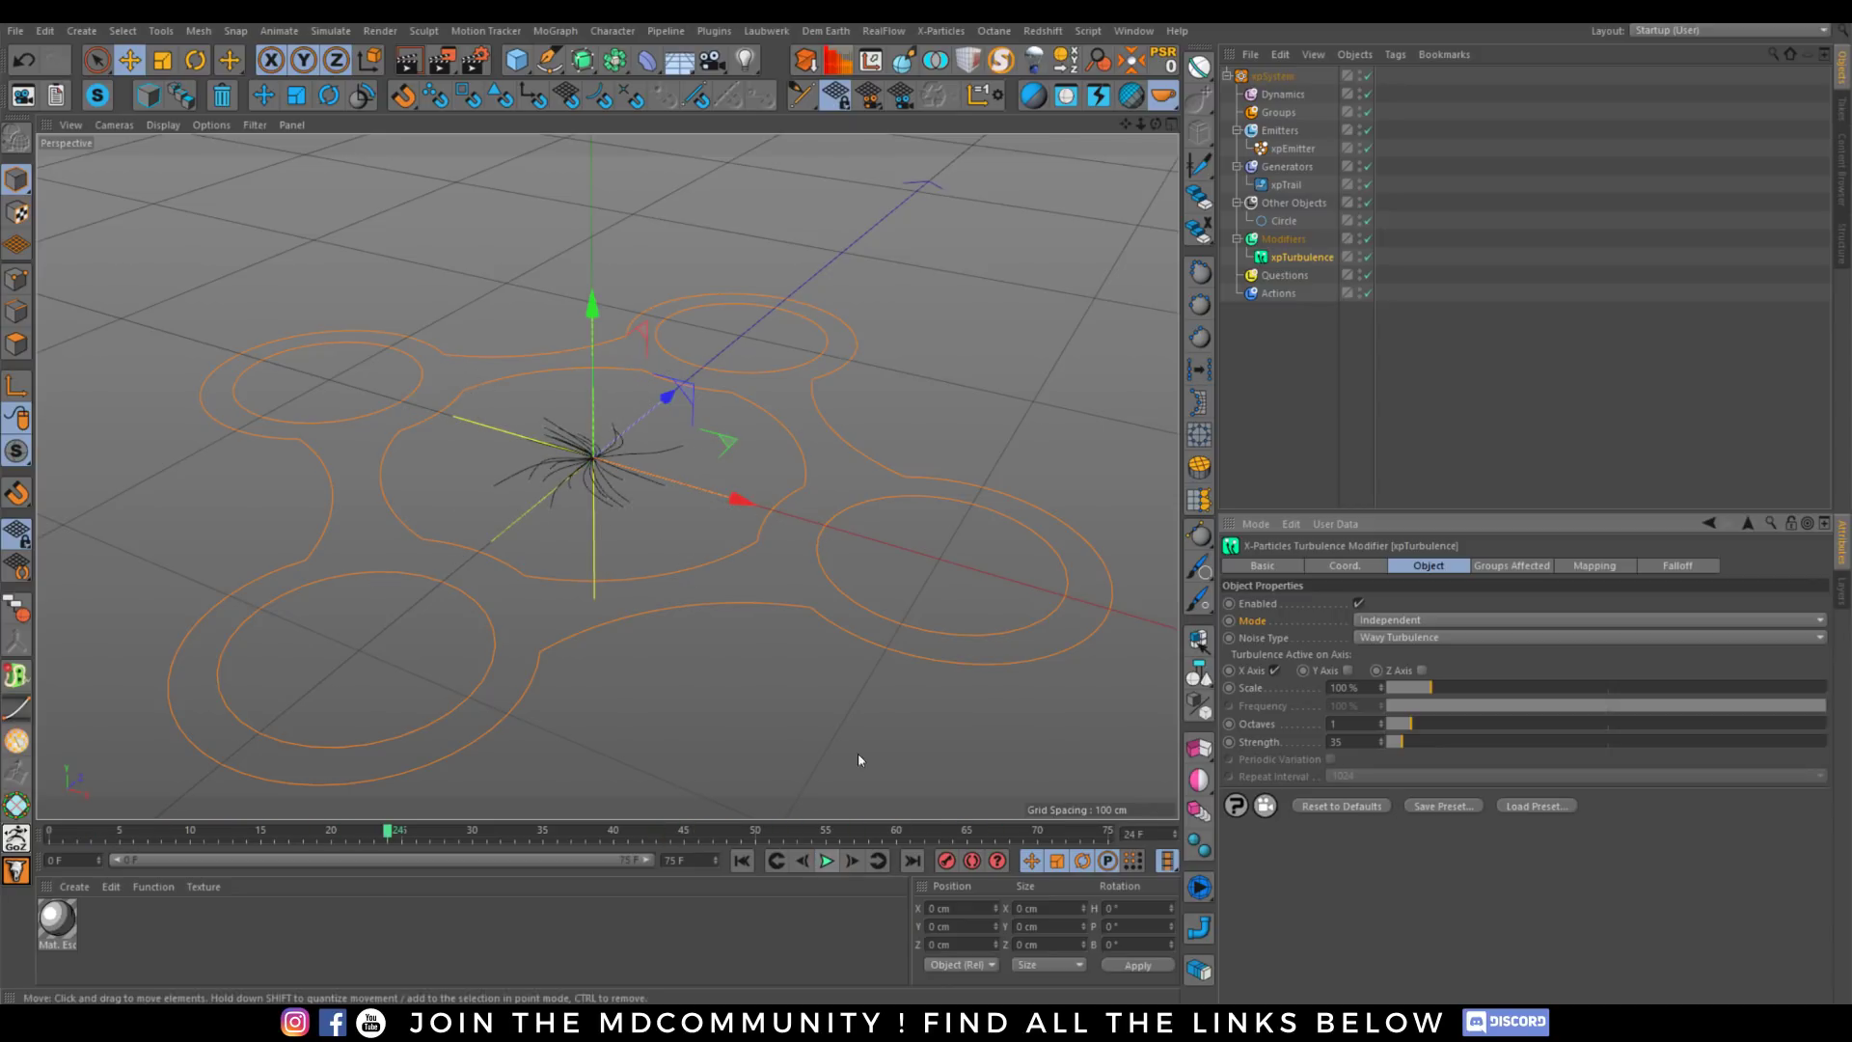
Try an xpTurbulence strength of 30 with a reduced scale, and play the animation briefly to compare the trails.
type("30")
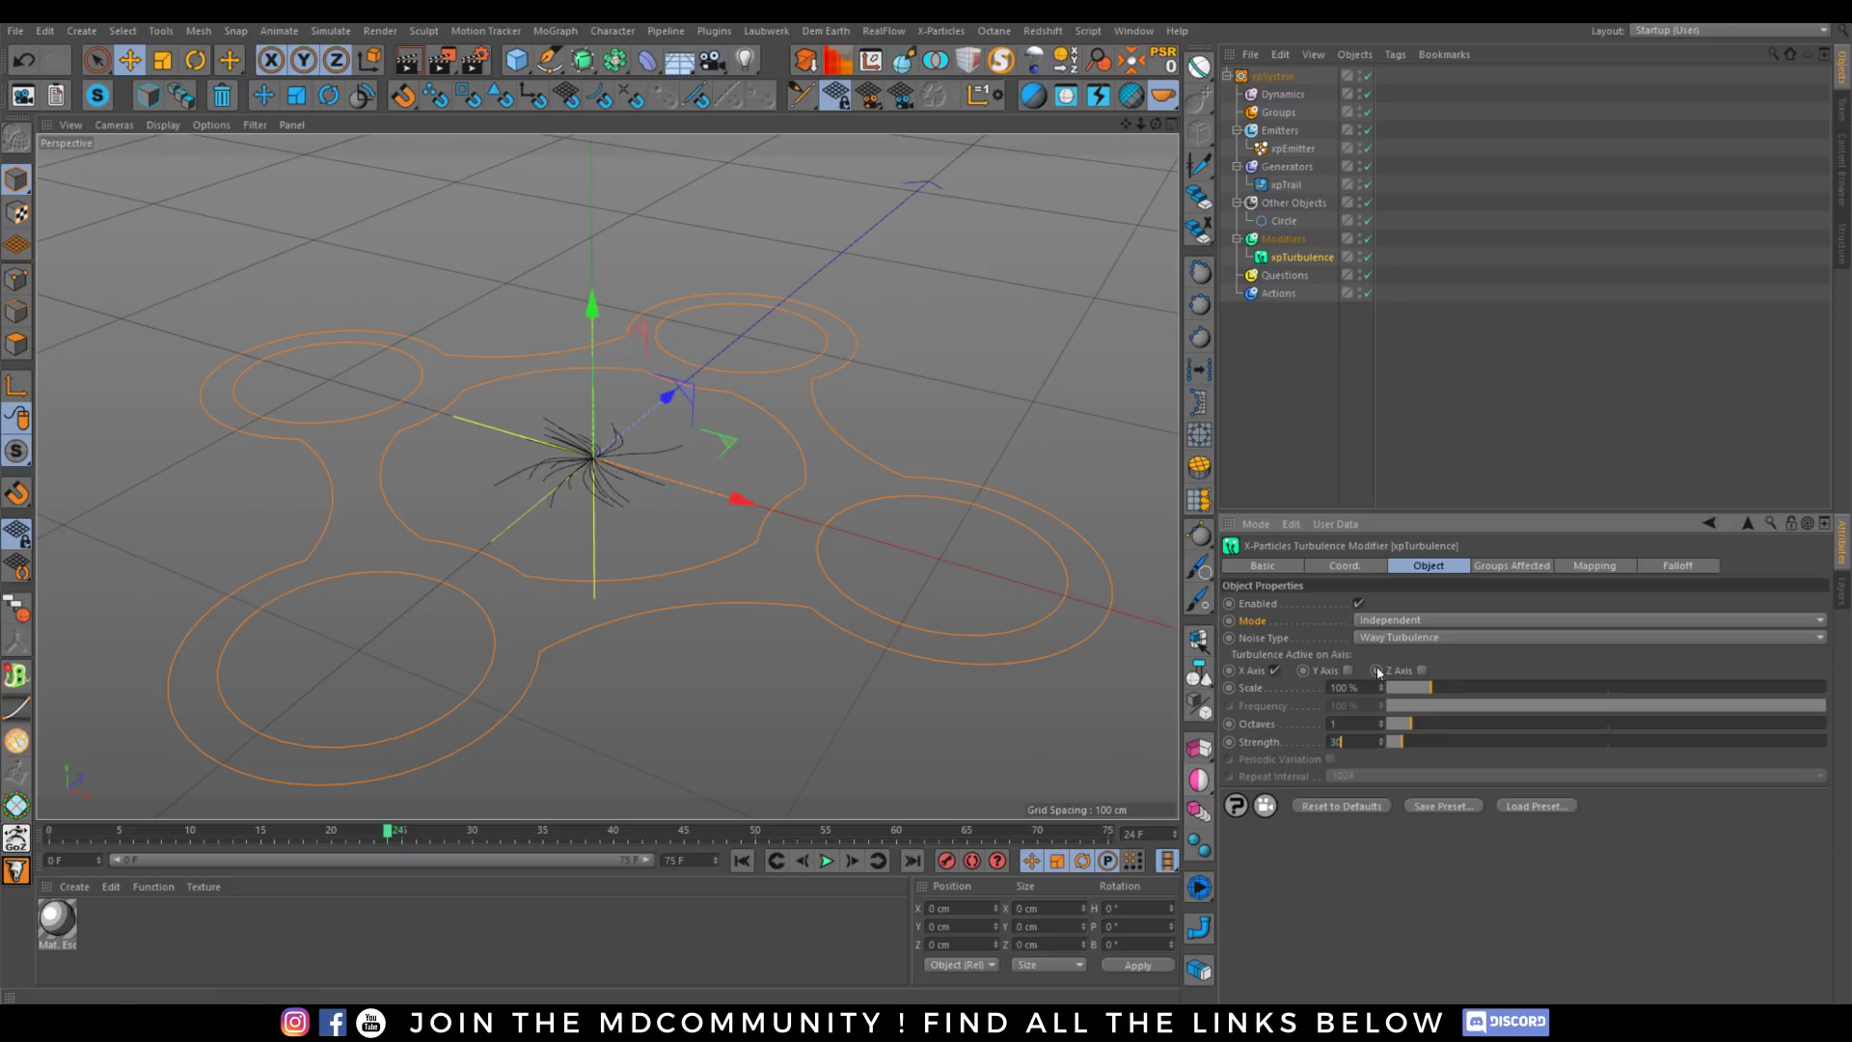
left_click_drag(1422, 686, 1410, 687)
left_click(827, 861)
left_click(827, 861)
Set the xpTurbulence scale to 100% and strength to 34, and play the animation from the start up to frame 37.
double_click(1369, 688)
type("100")
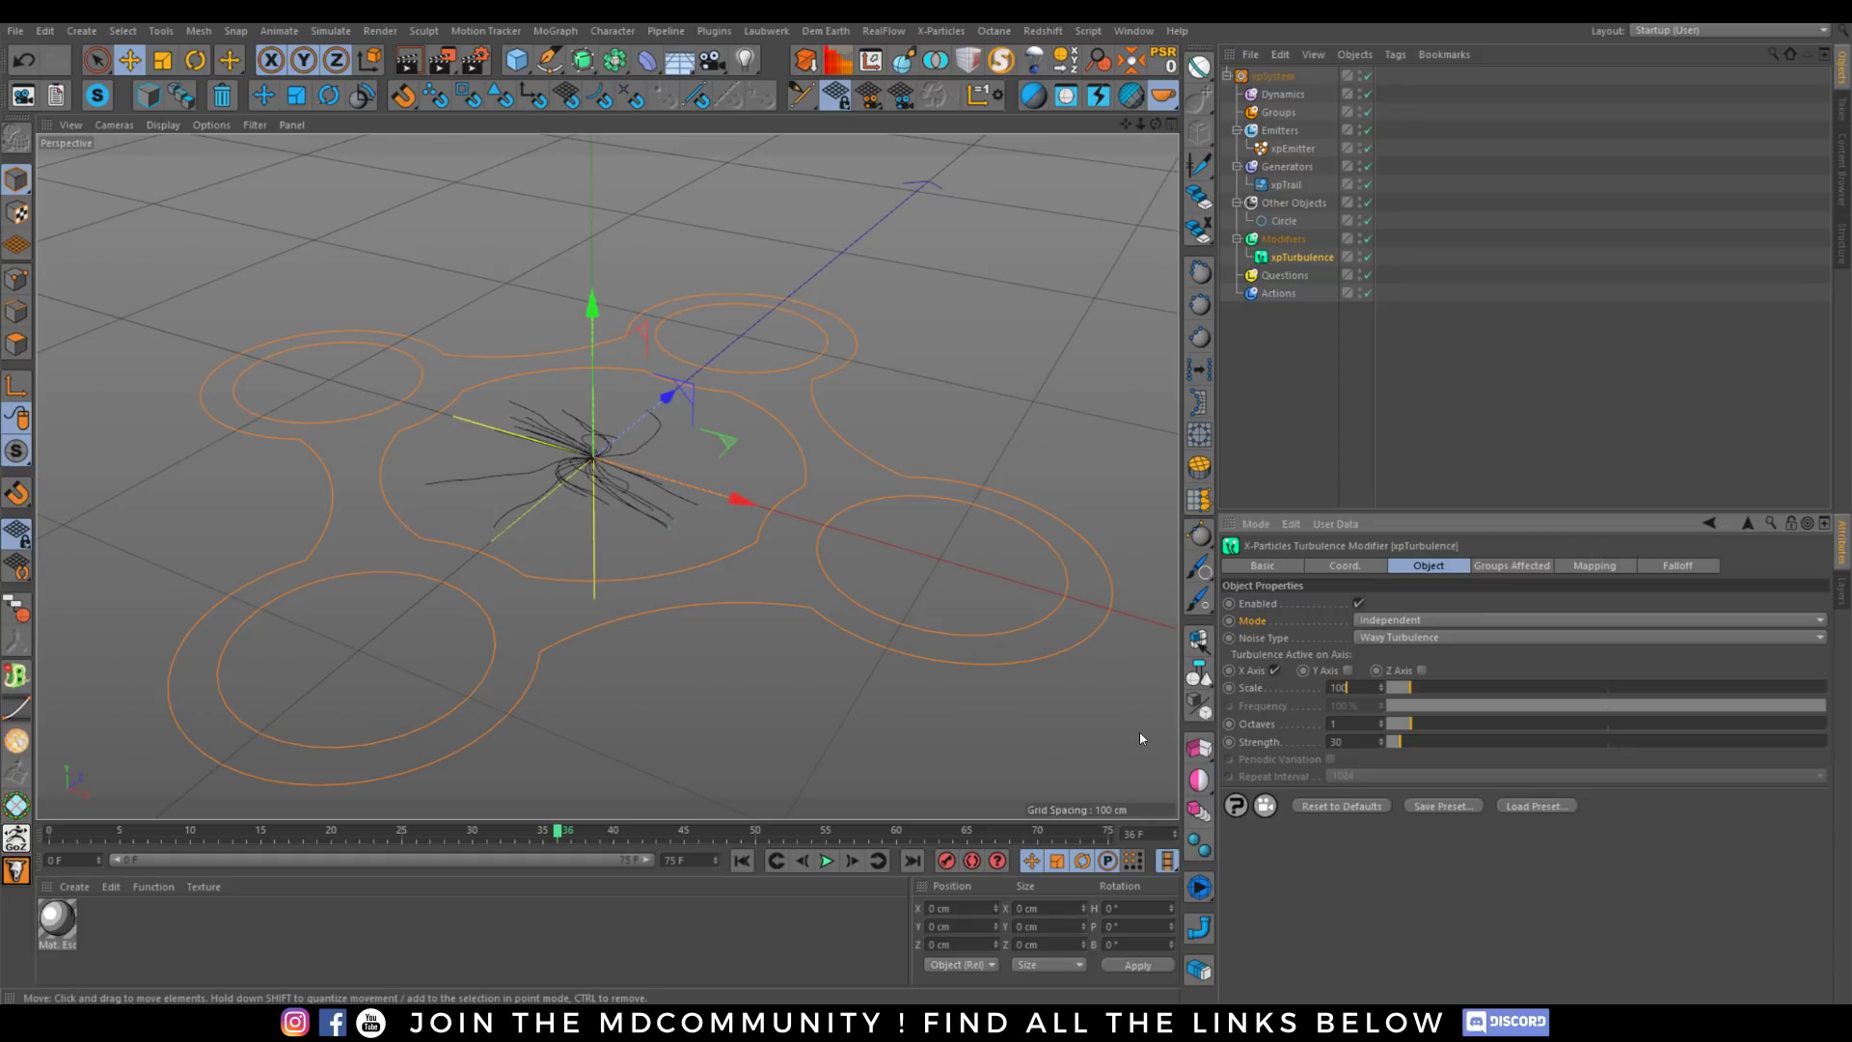
key("Return")
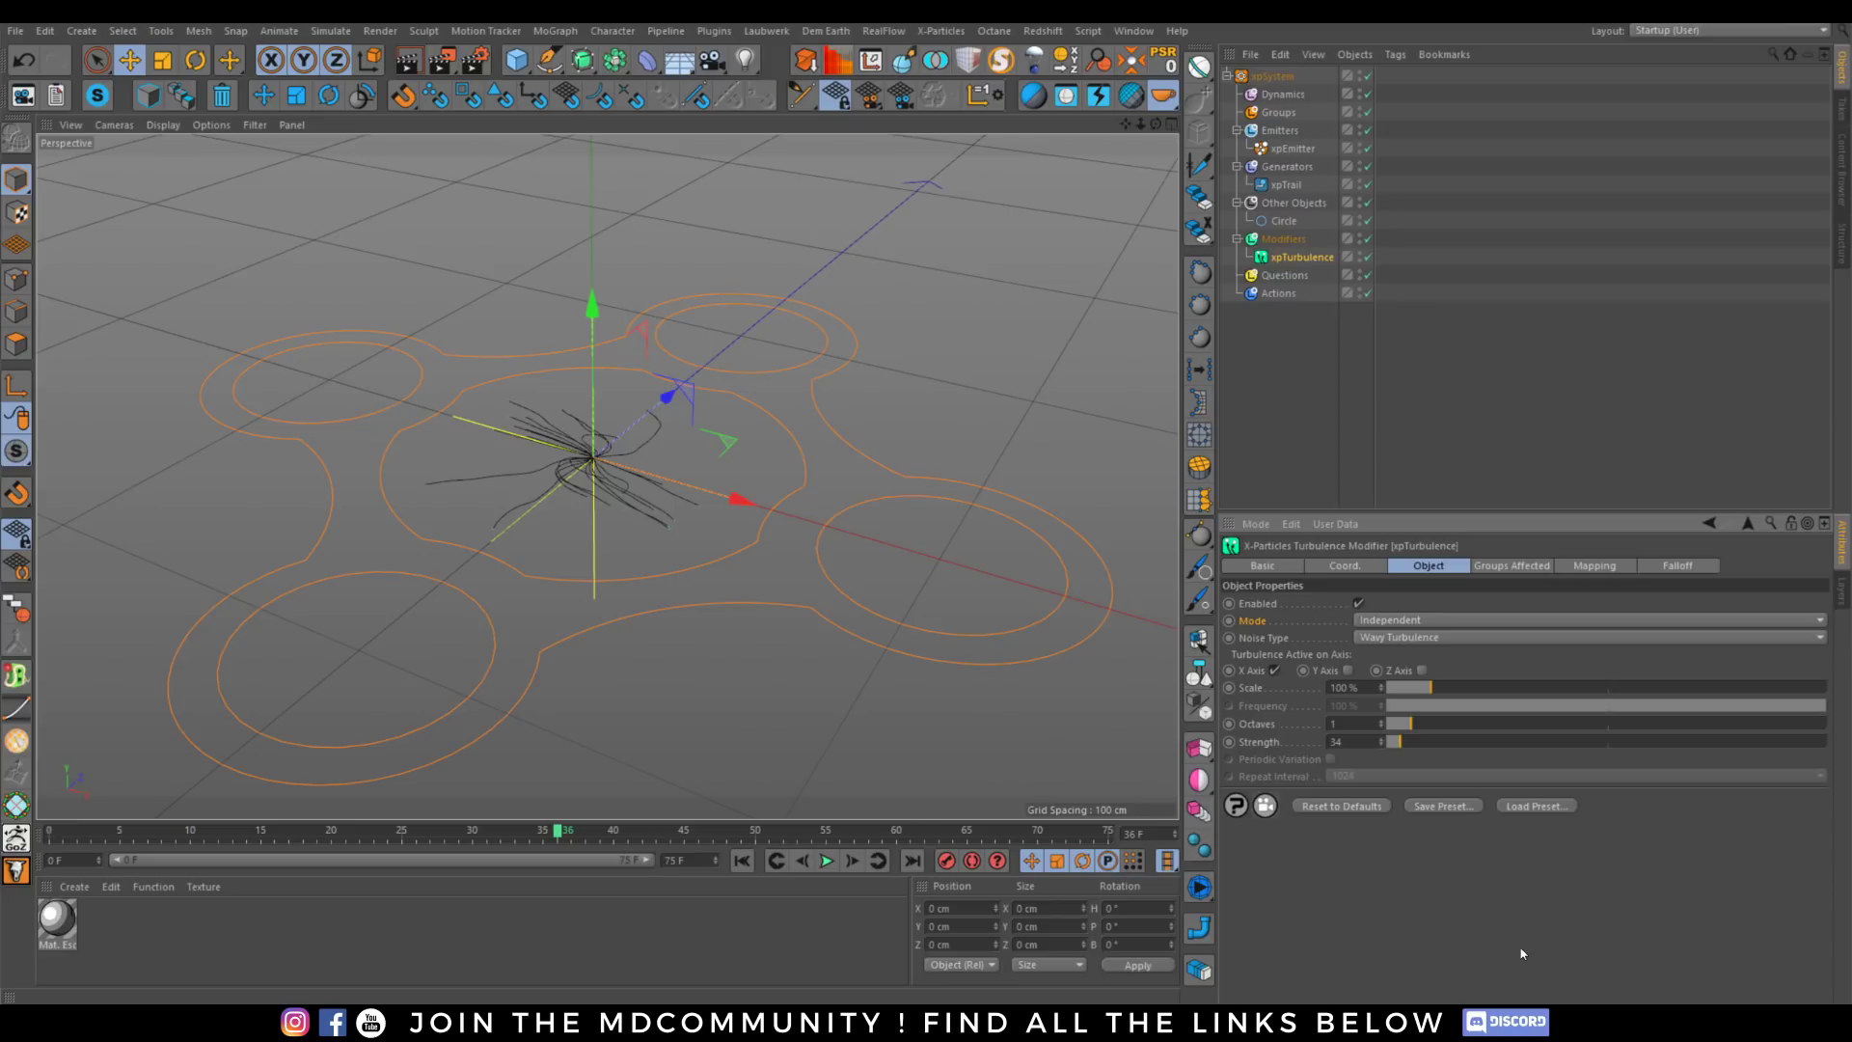
left_click(741, 860)
left_click(825, 861)
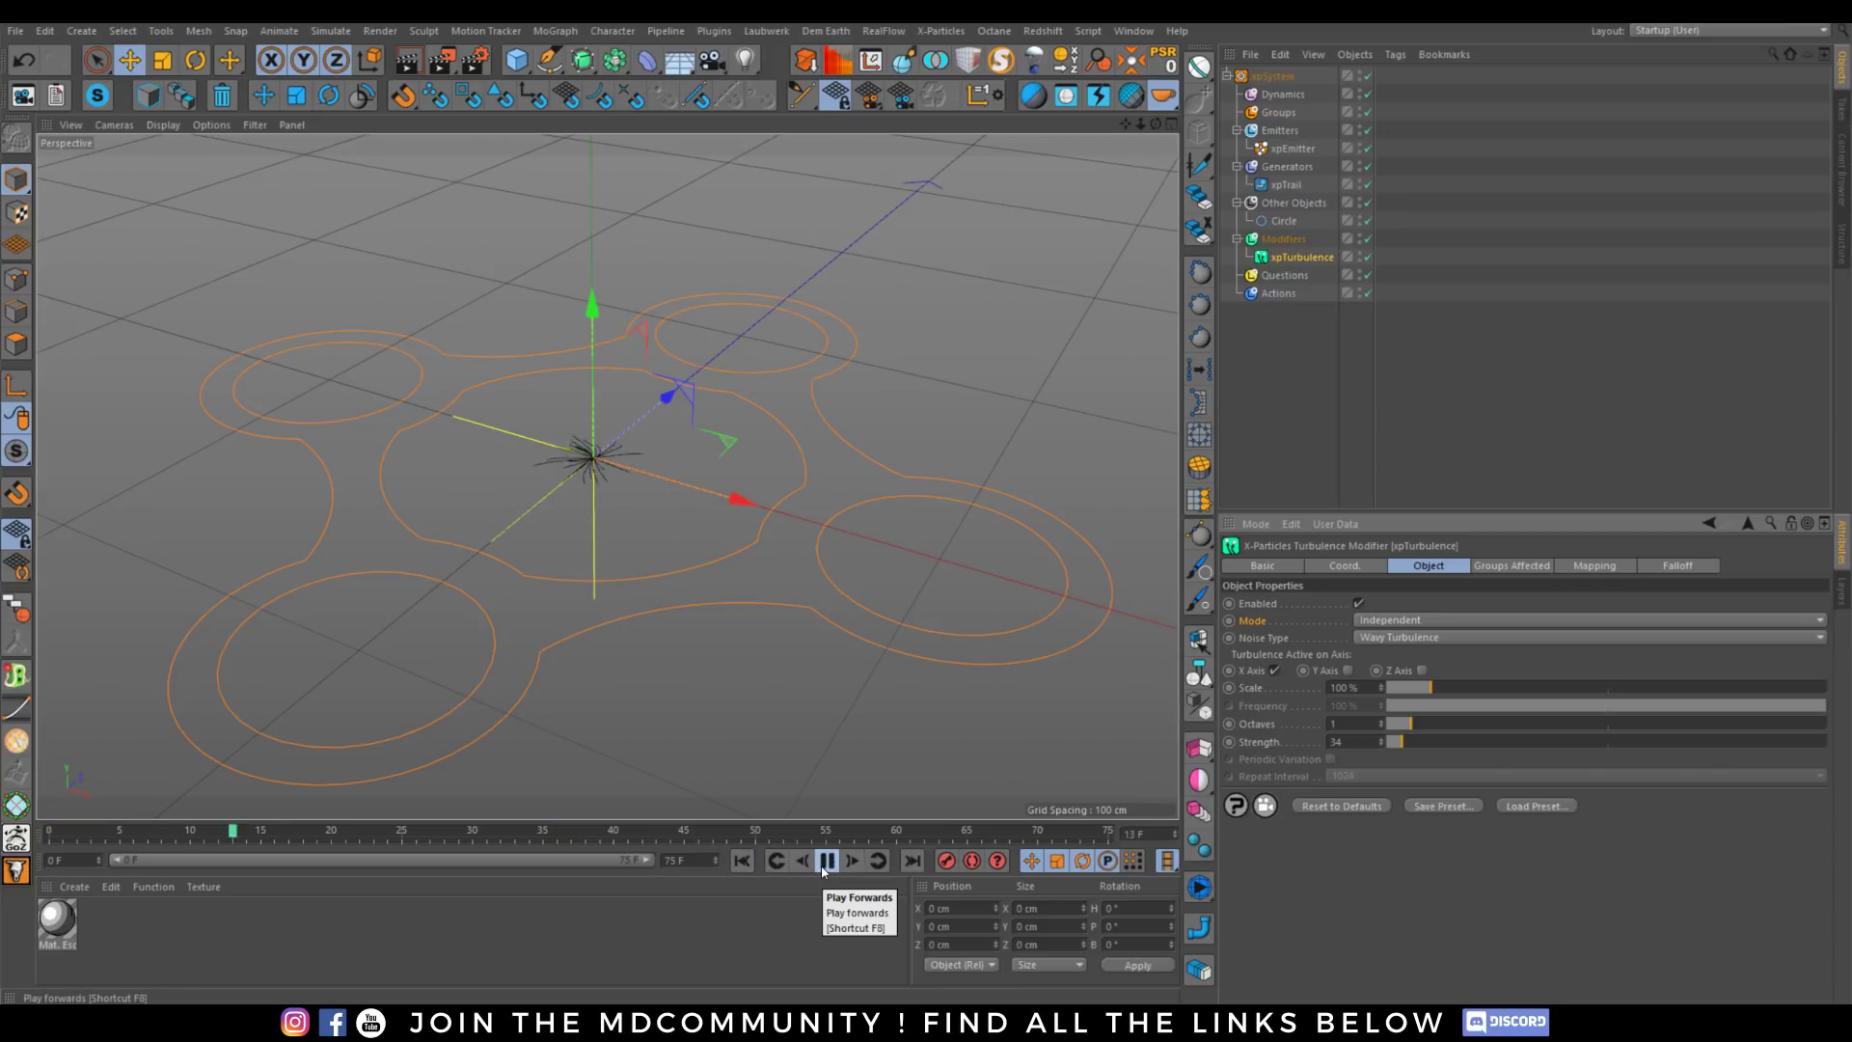
left_click(825, 862)
scroll(593, 280, "up", 5)
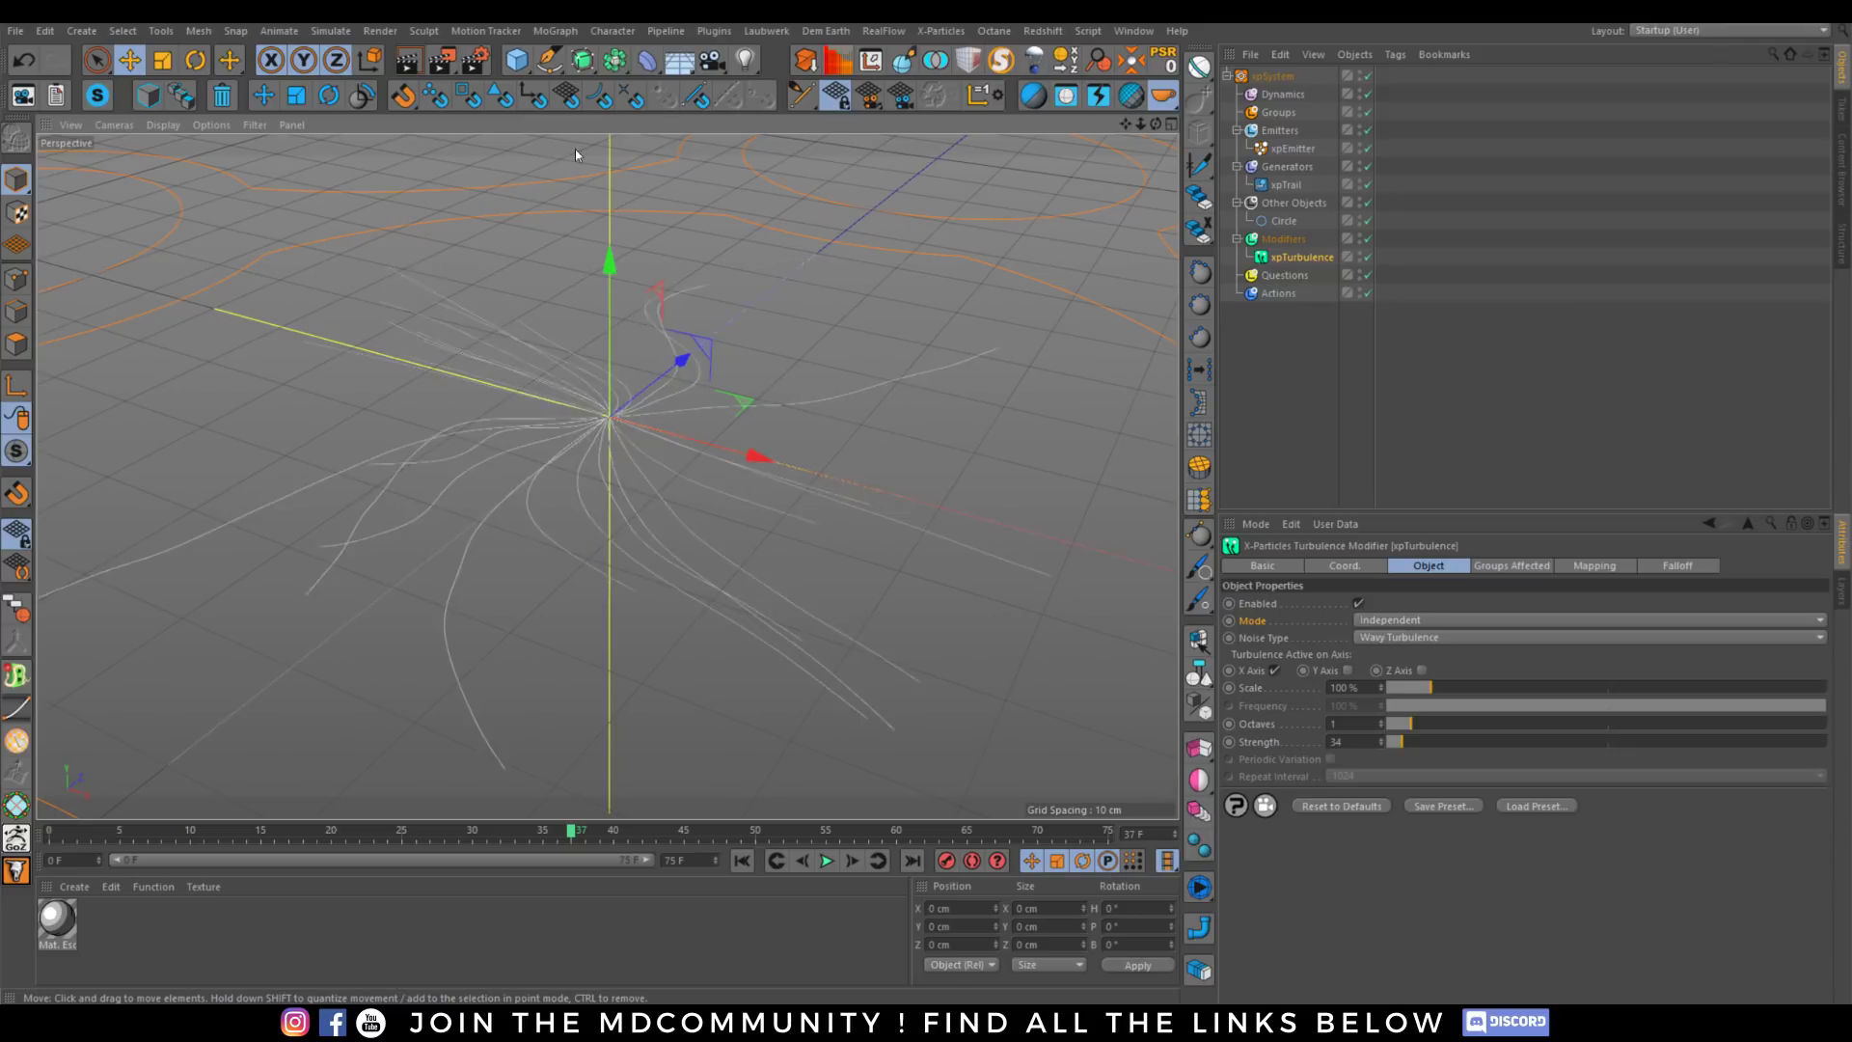
Add a plane and a sphere to the scene, and set the sphere's radius to 3 cm.
left_click(520, 60)
left_click(672, 124)
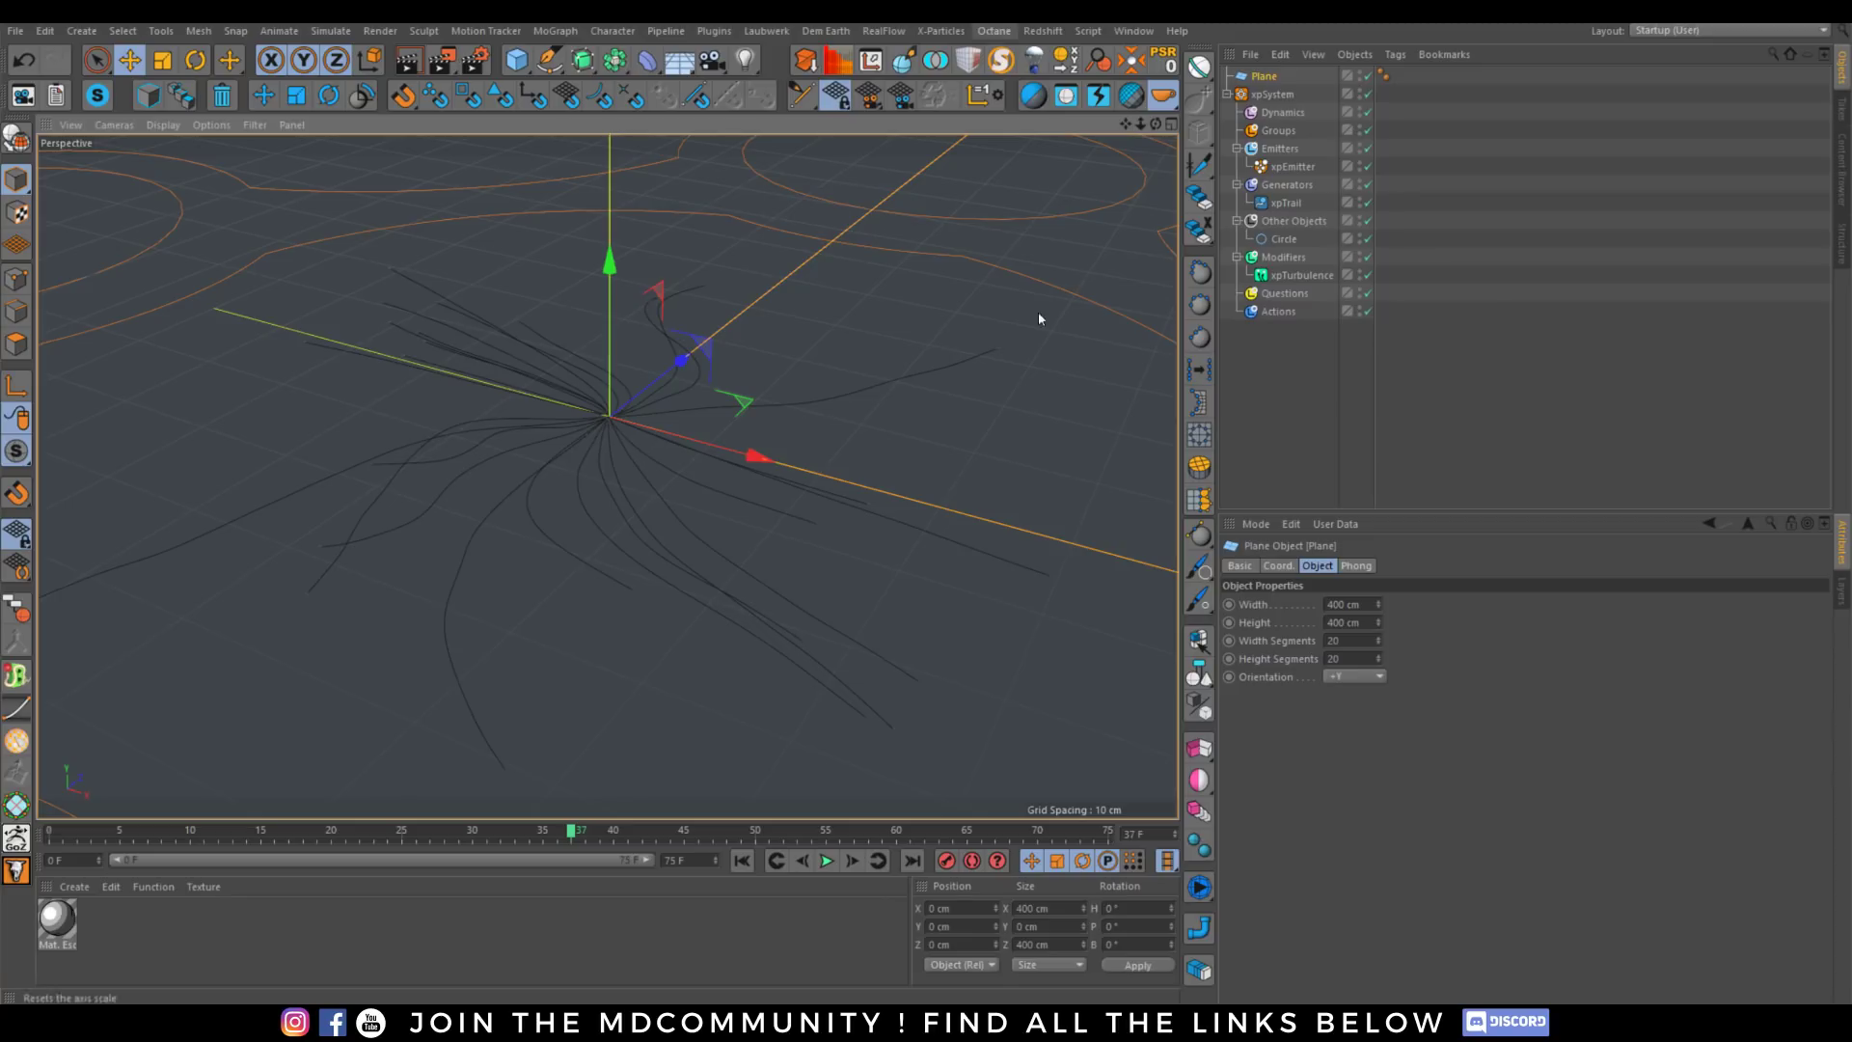
left_click(517, 60)
left_click(855, 126)
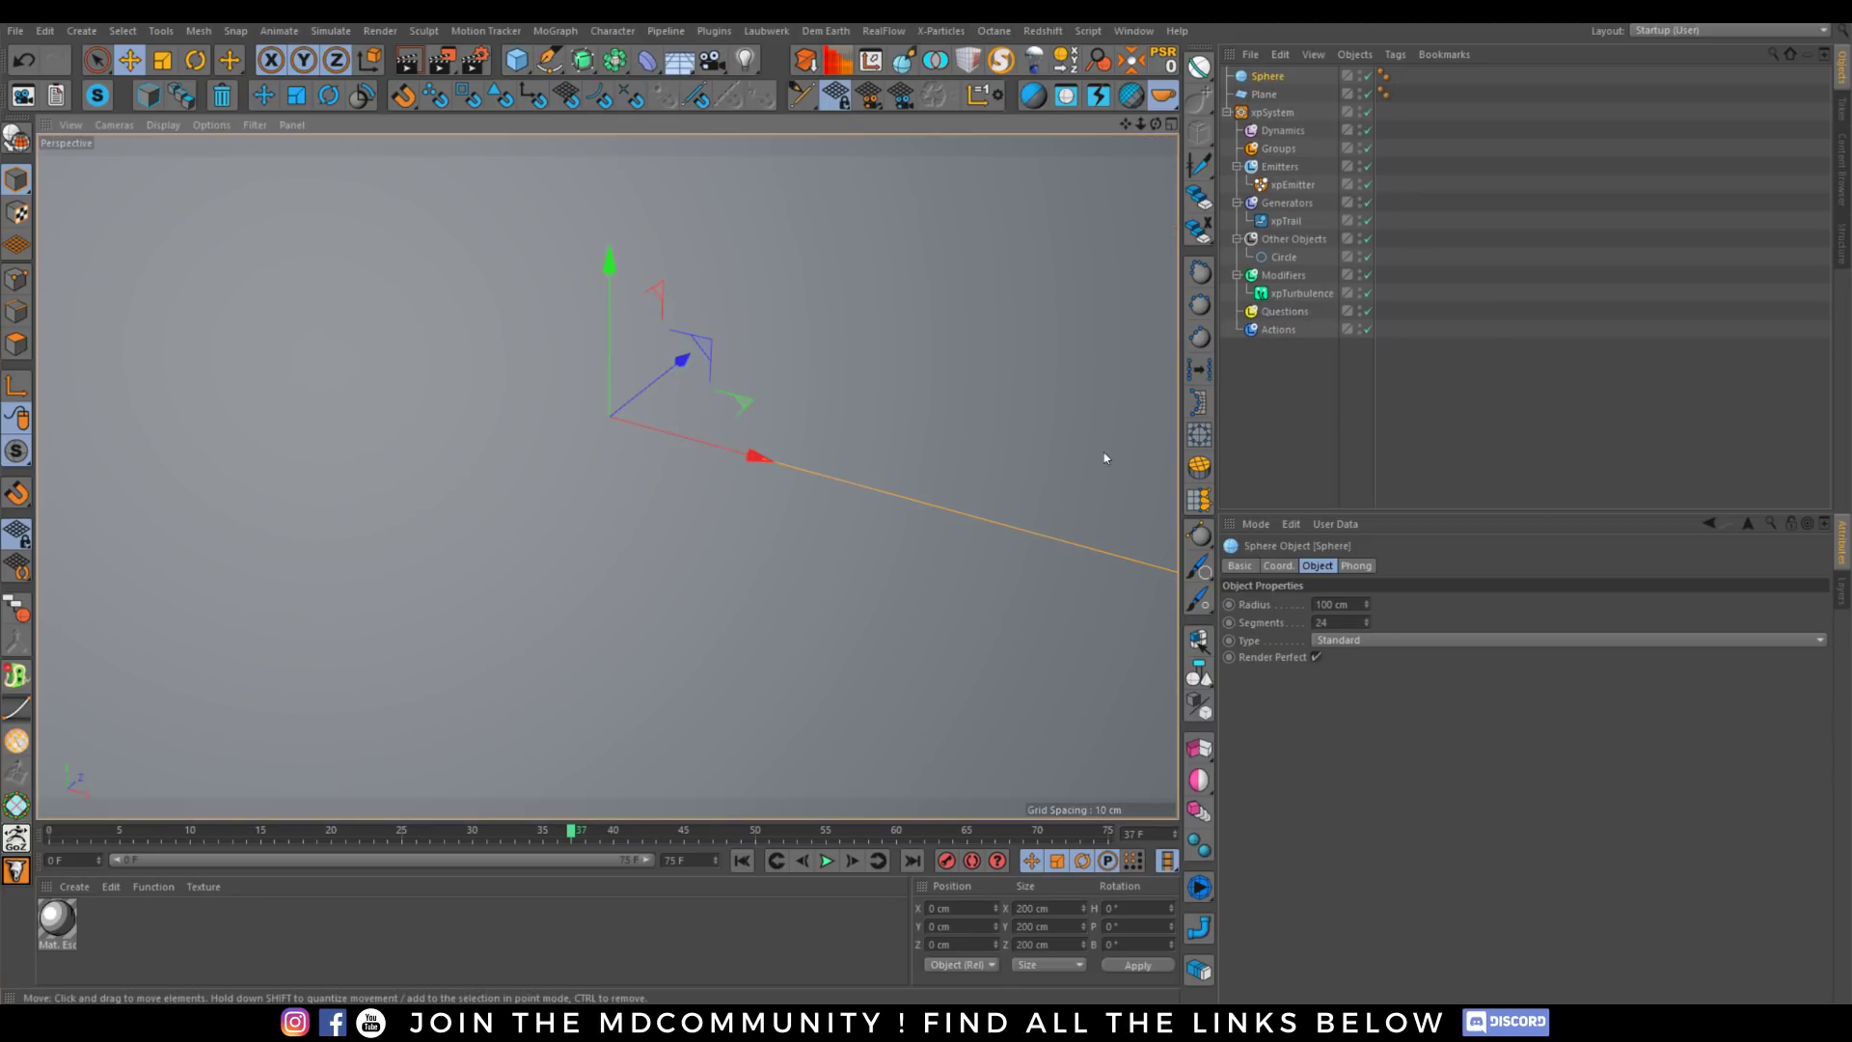
type("3")
key("Return")
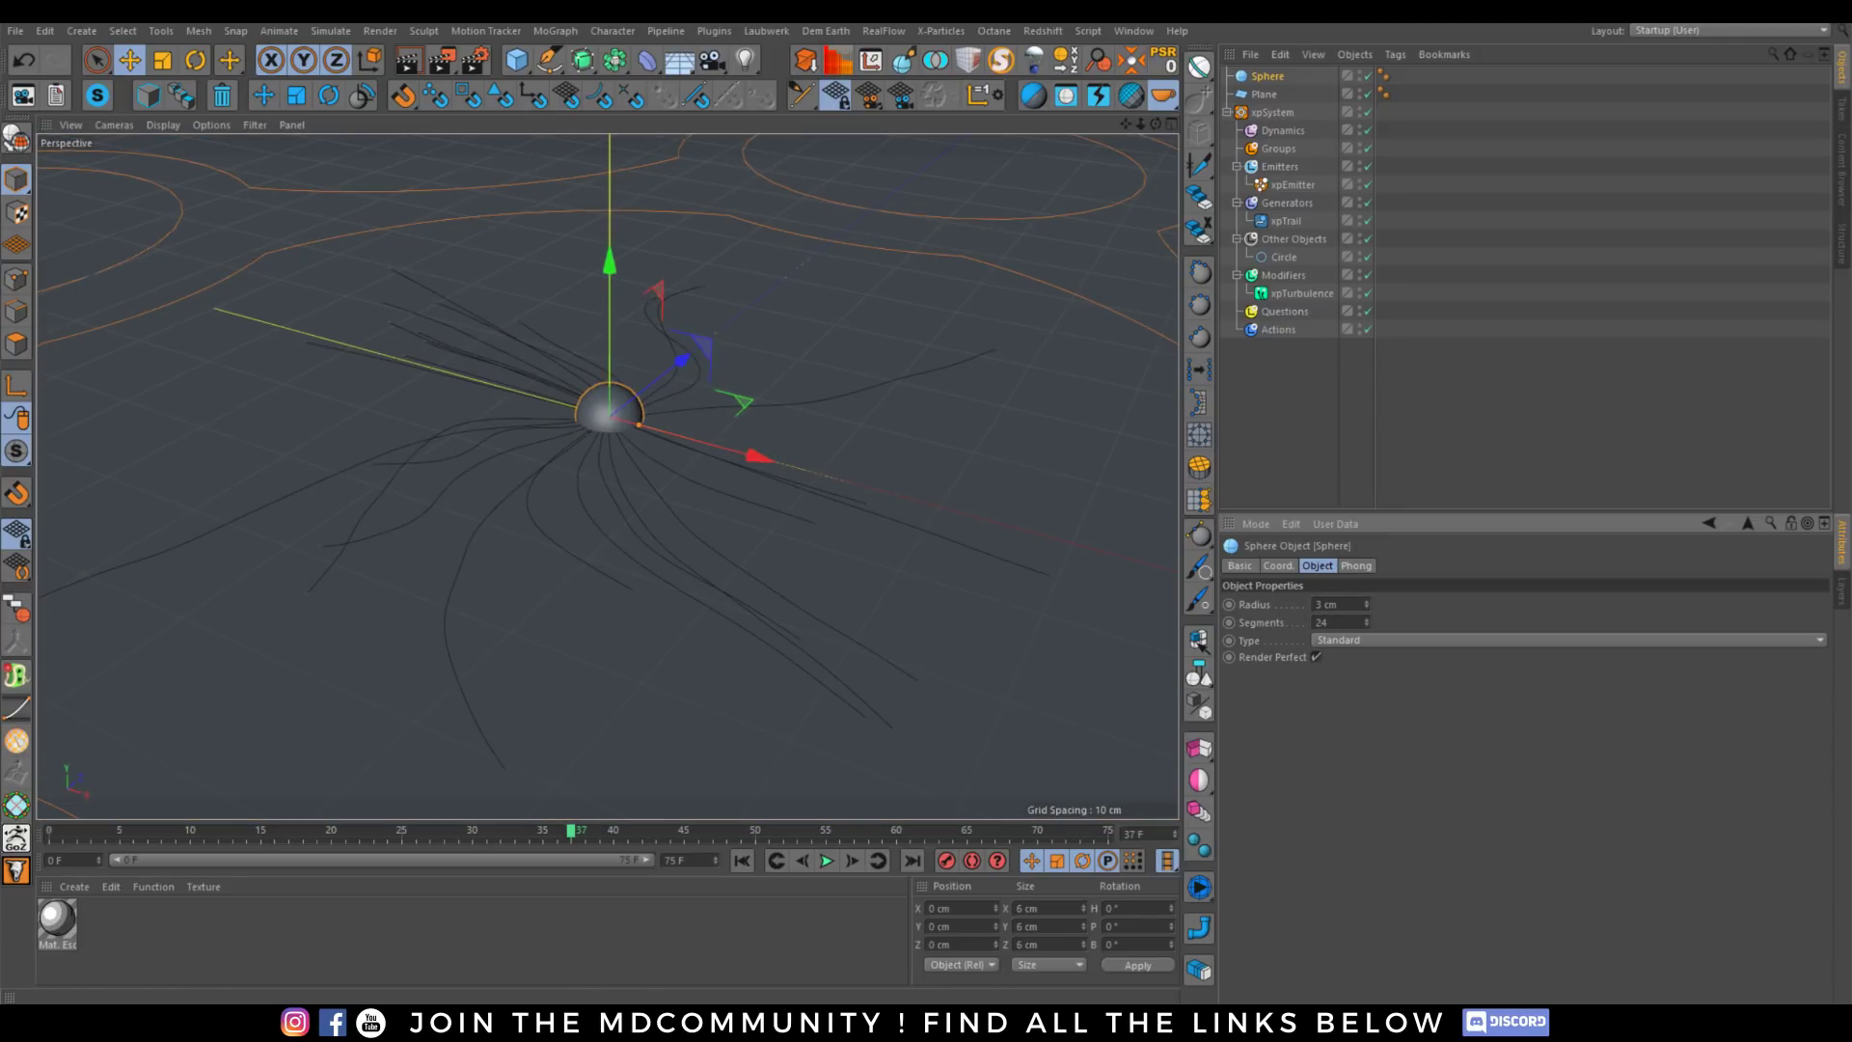
Drop the sphere onto the floor with Drop It!, and move the plane and sphere into the xpSystem's Other Objects group.
left_click(1032, 60)
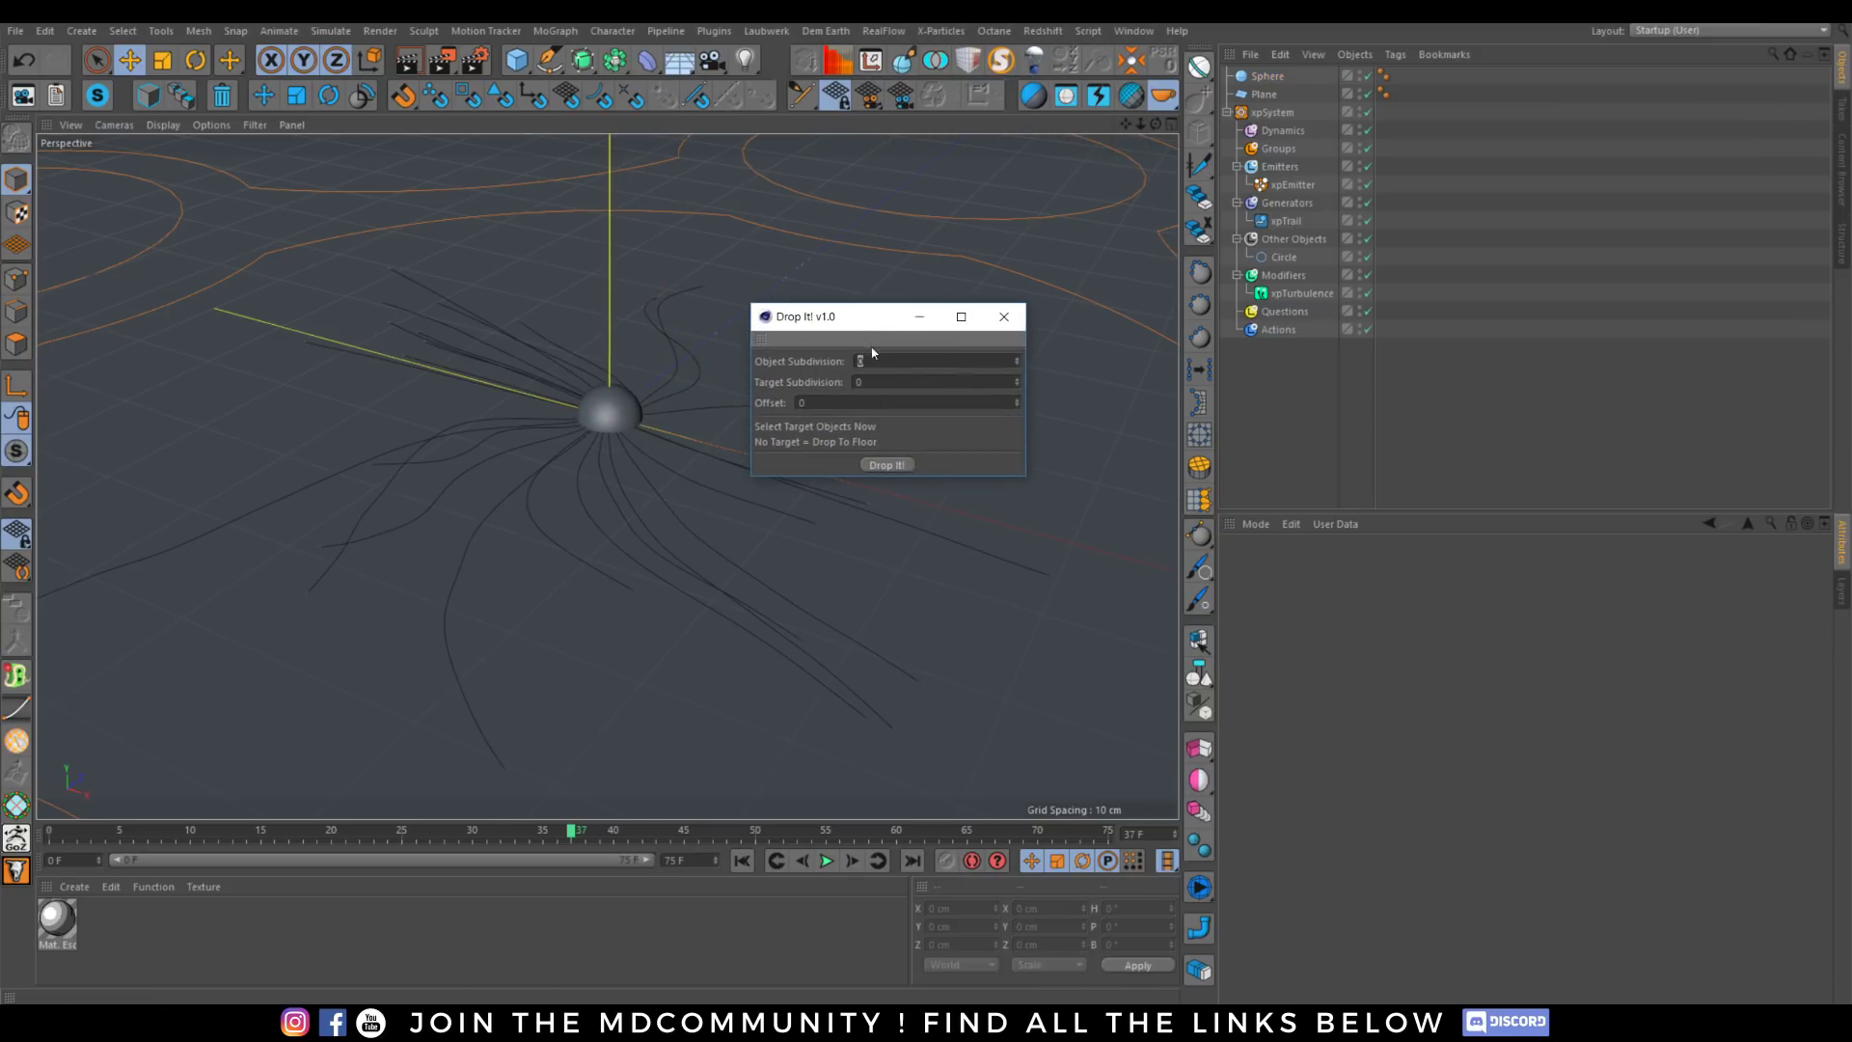
left_click(883, 464)
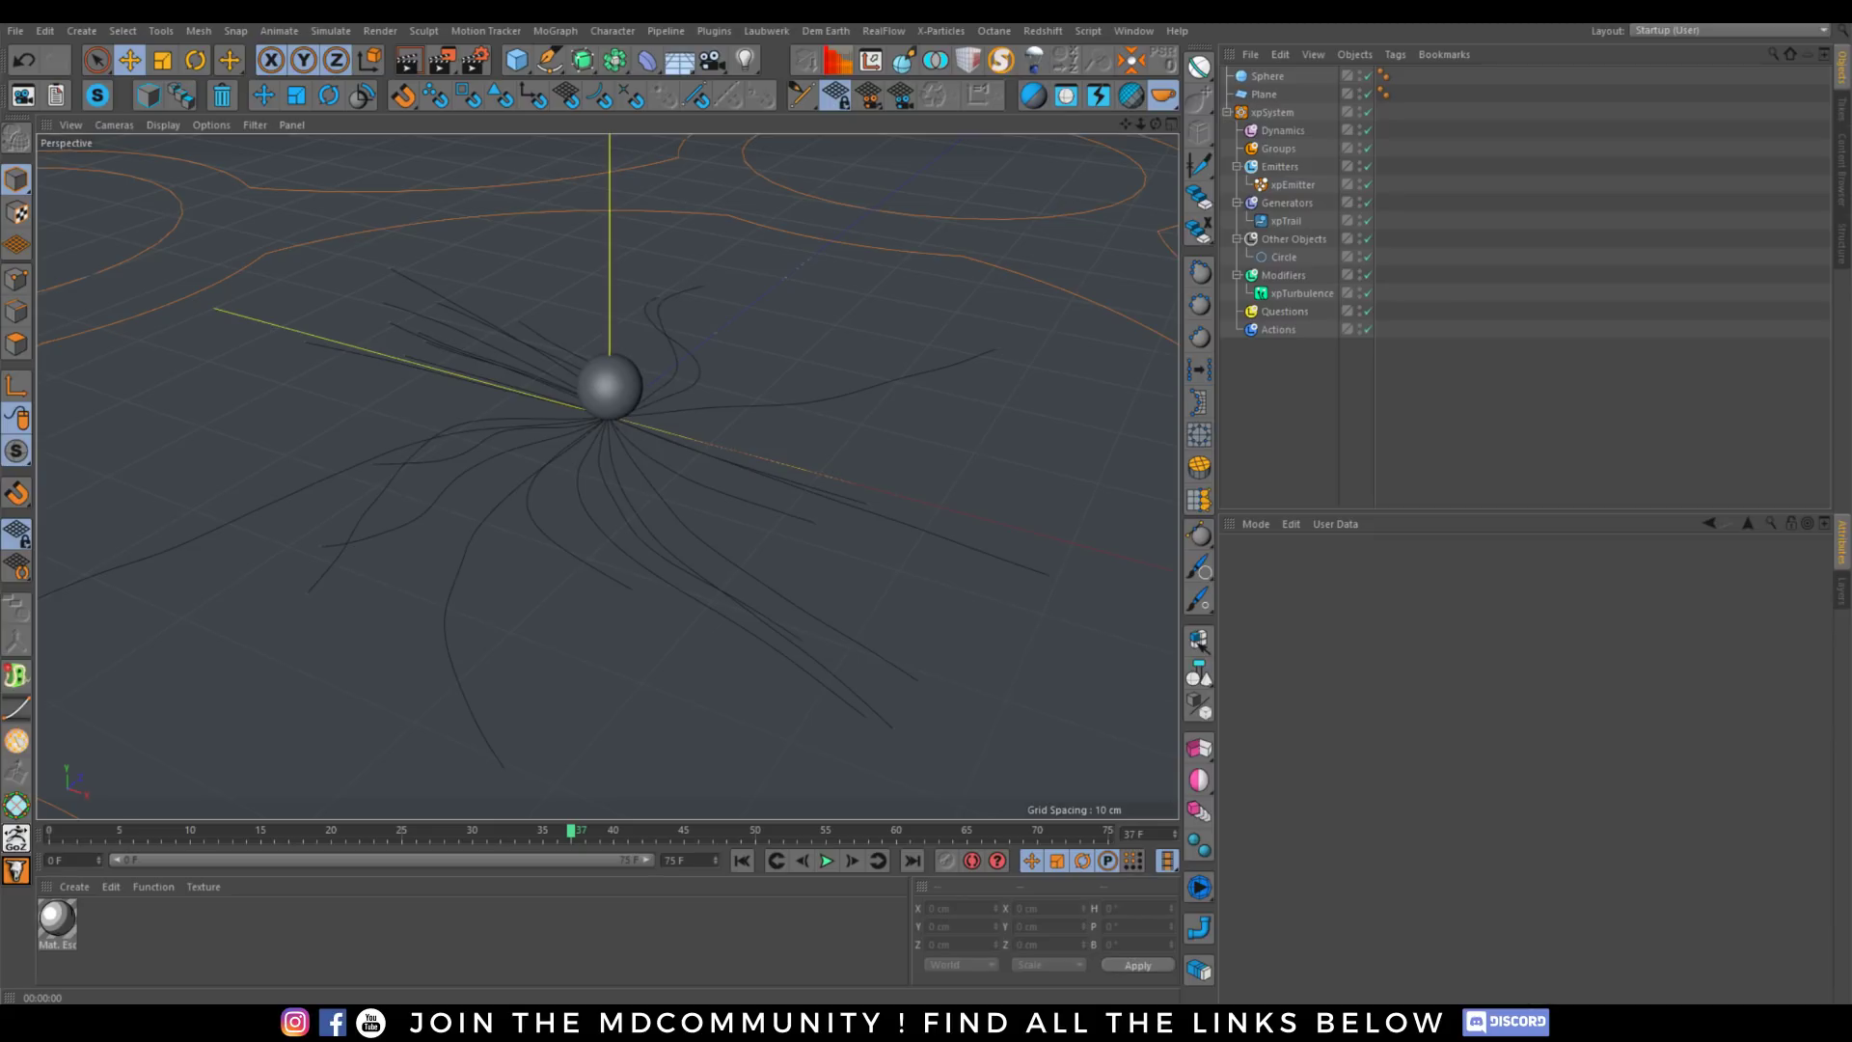
left_click(1260, 80)
left_click_drag(1292, 246, 1275, 226)
left_click(1225, 76)
left_click(1226, 76)
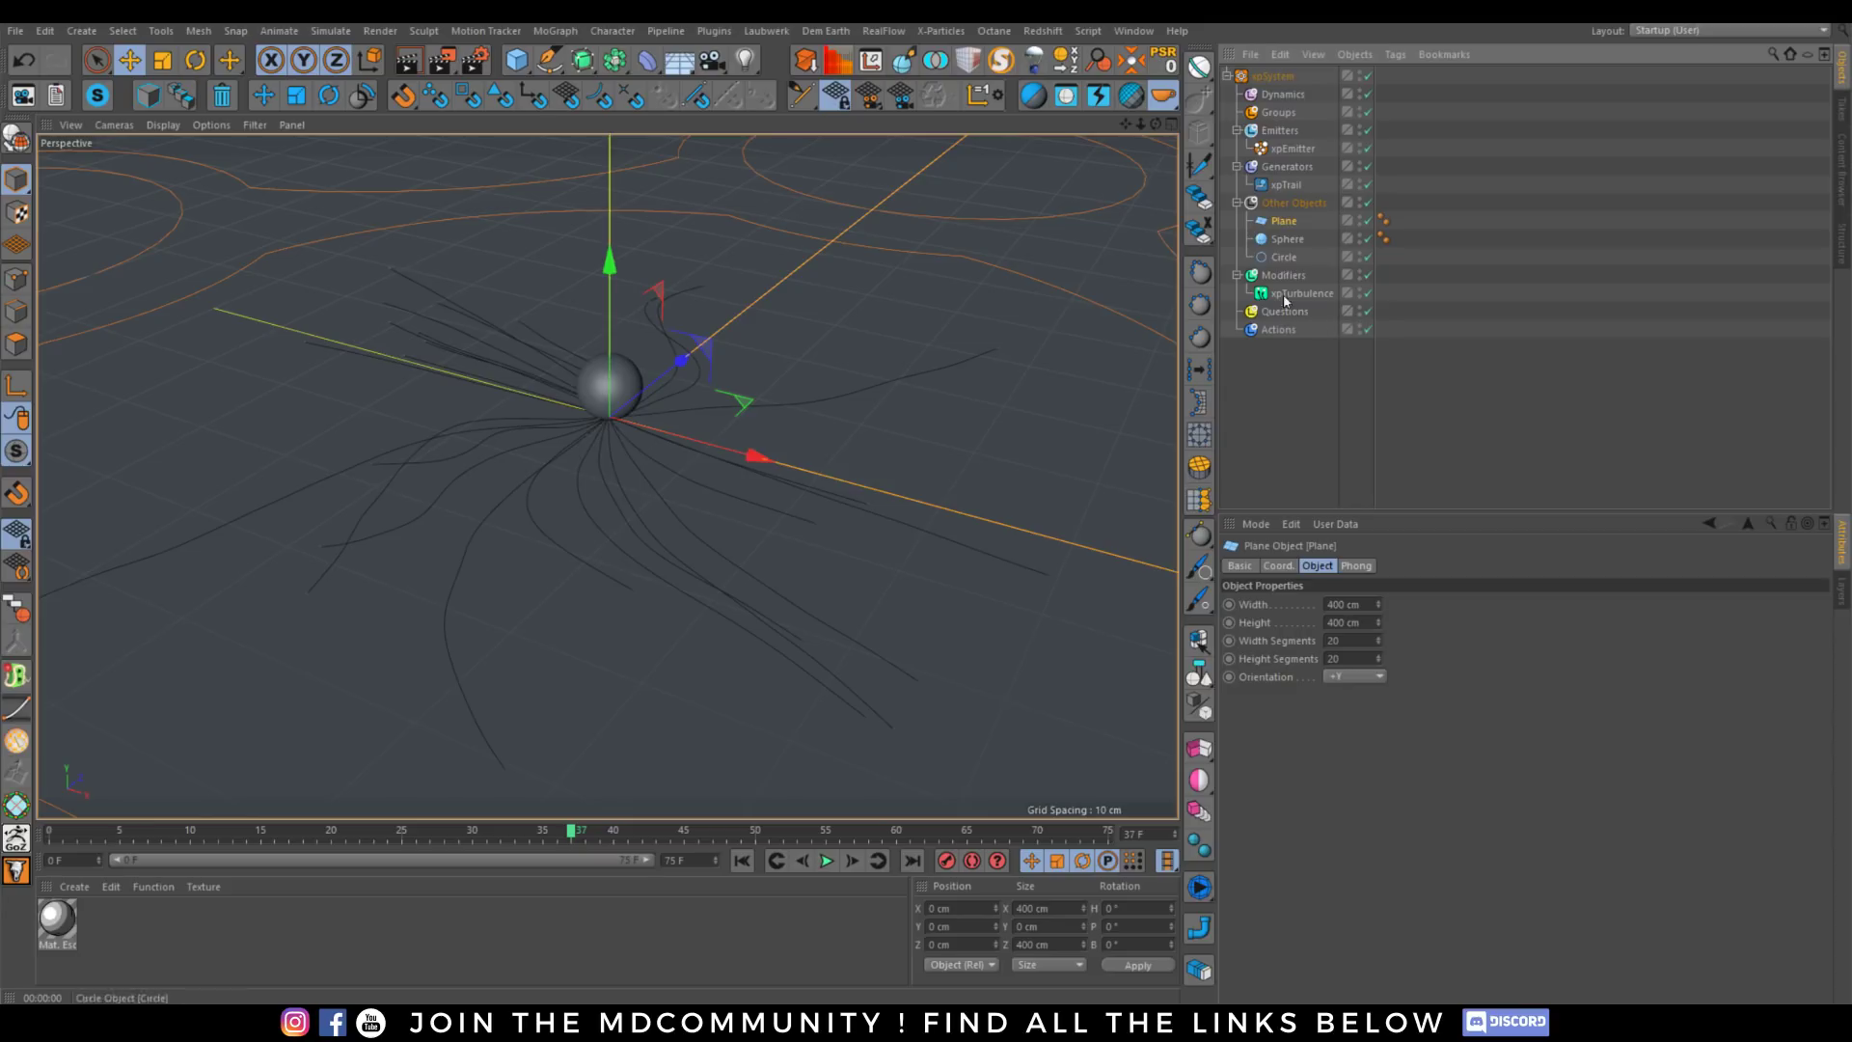
left_click(1287, 239)
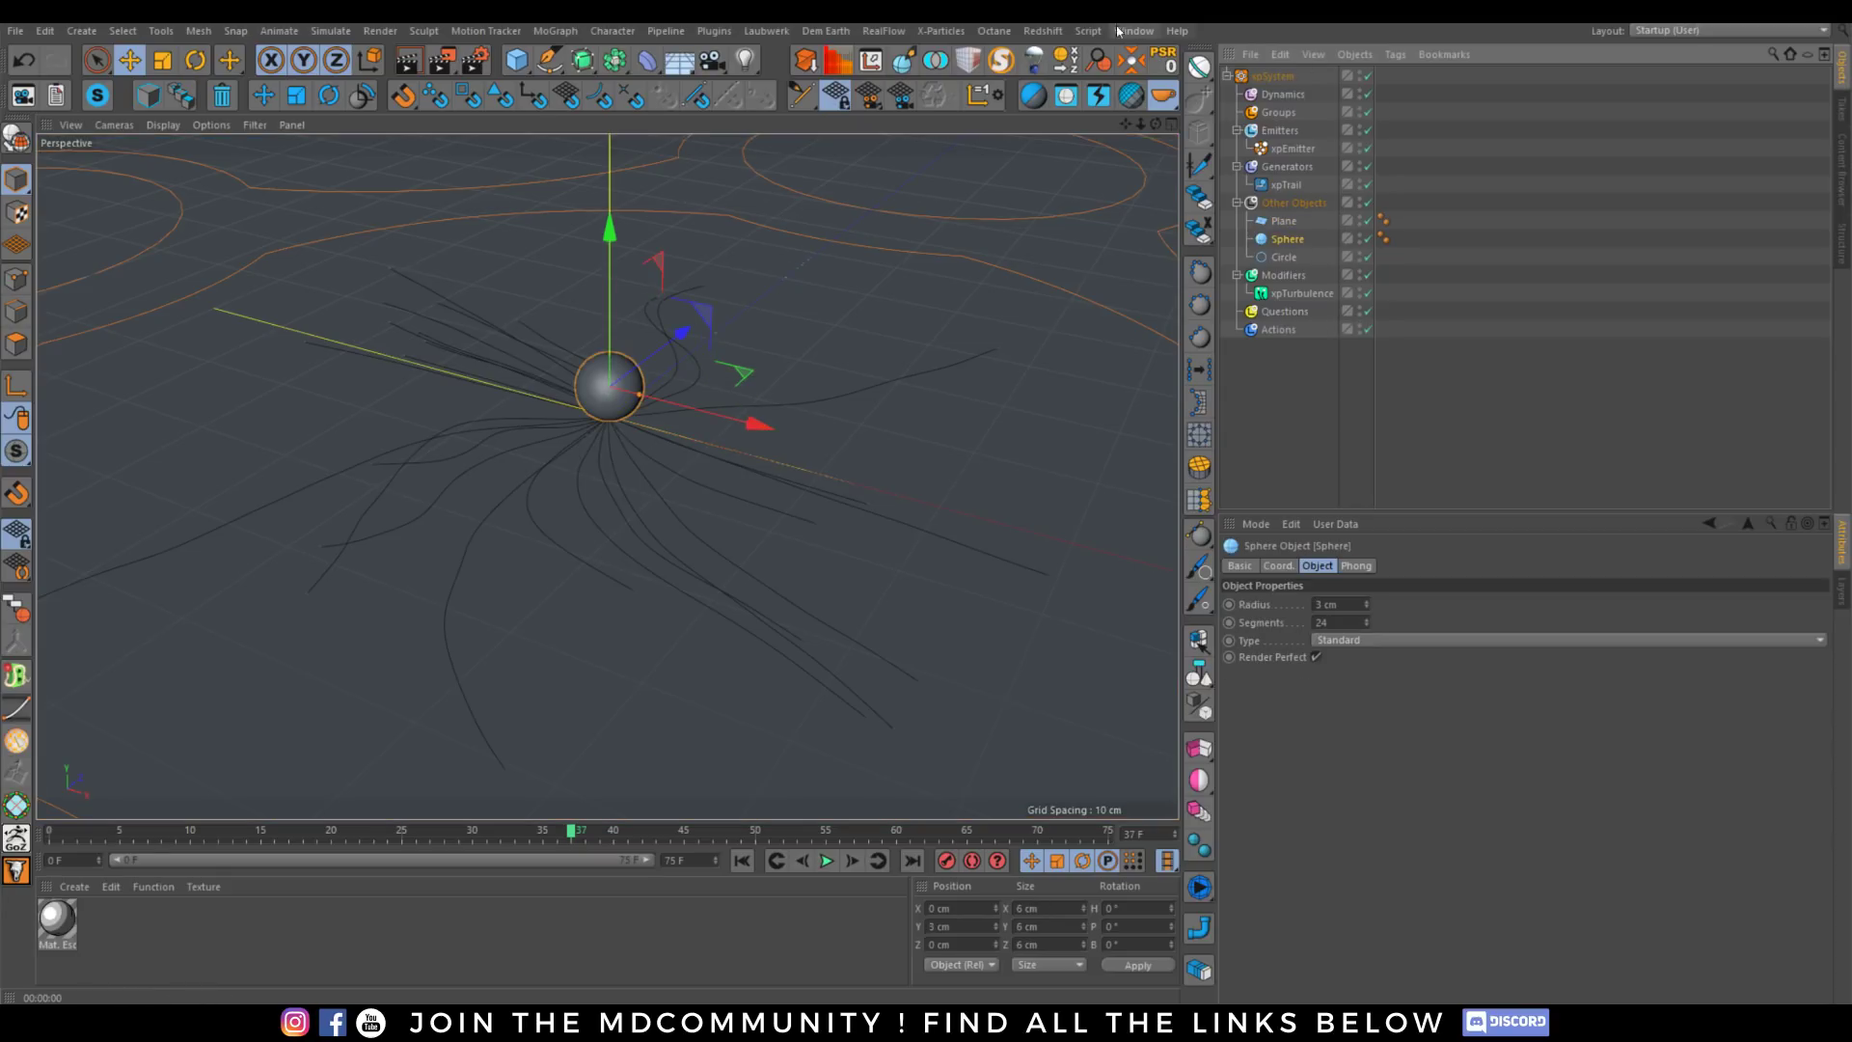
Open the Octane Live Viewer, dock it beside the Object Manager and enlarge it vertically.
left_click(995, 31)
left_click(1012, 60)
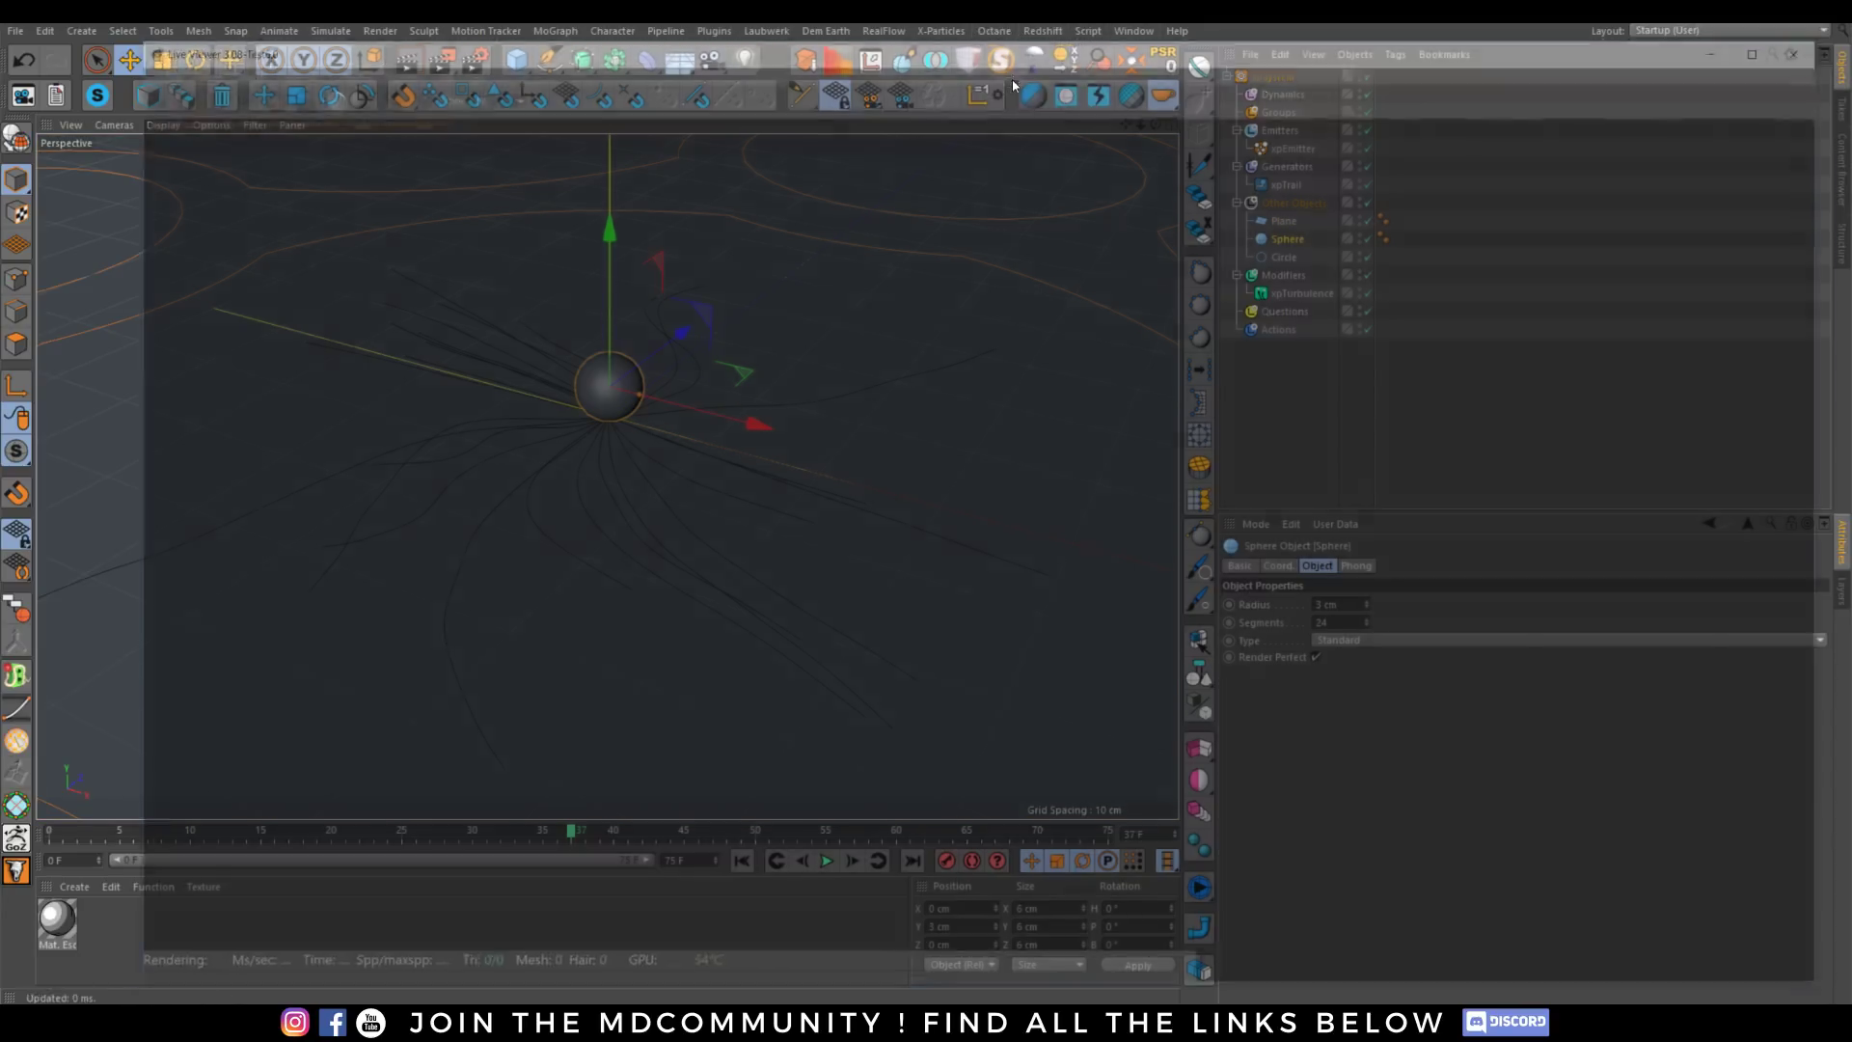
left_click_drag(125, 35, 1180, 394)
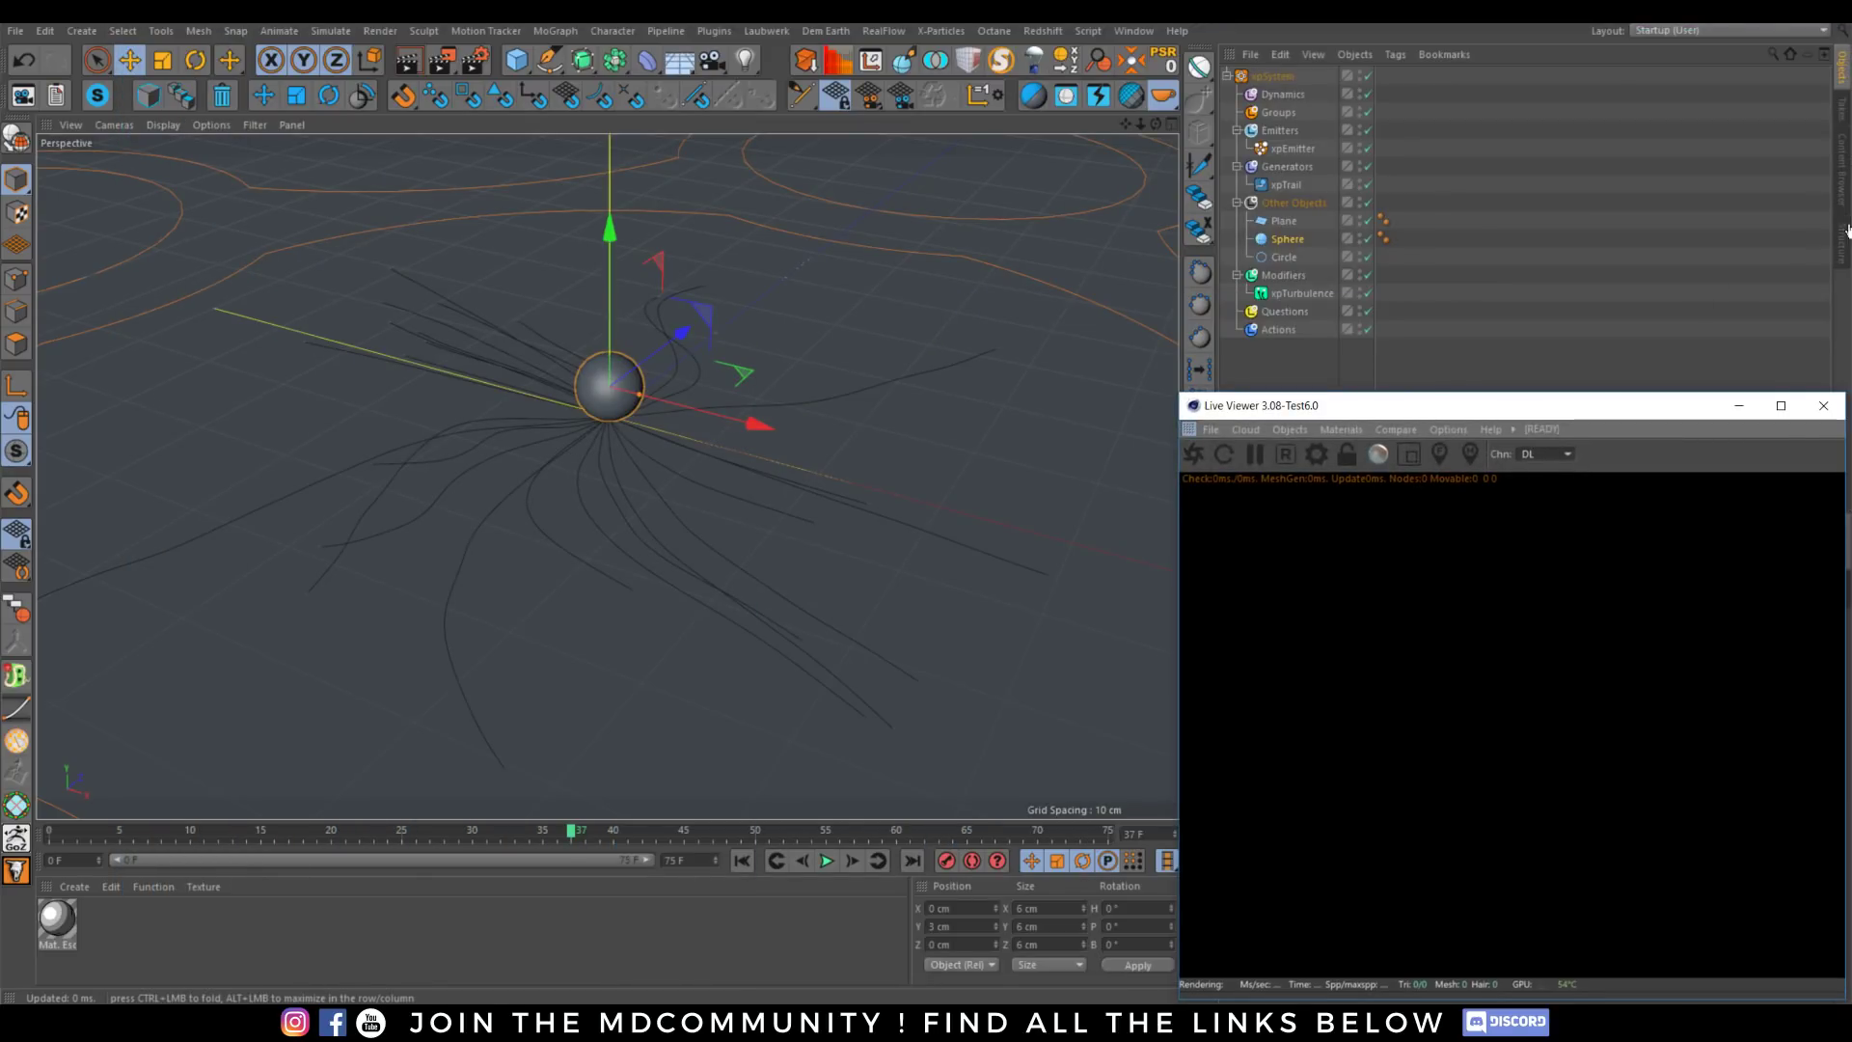
left_click_drag(1845, 219, 1845, 220)
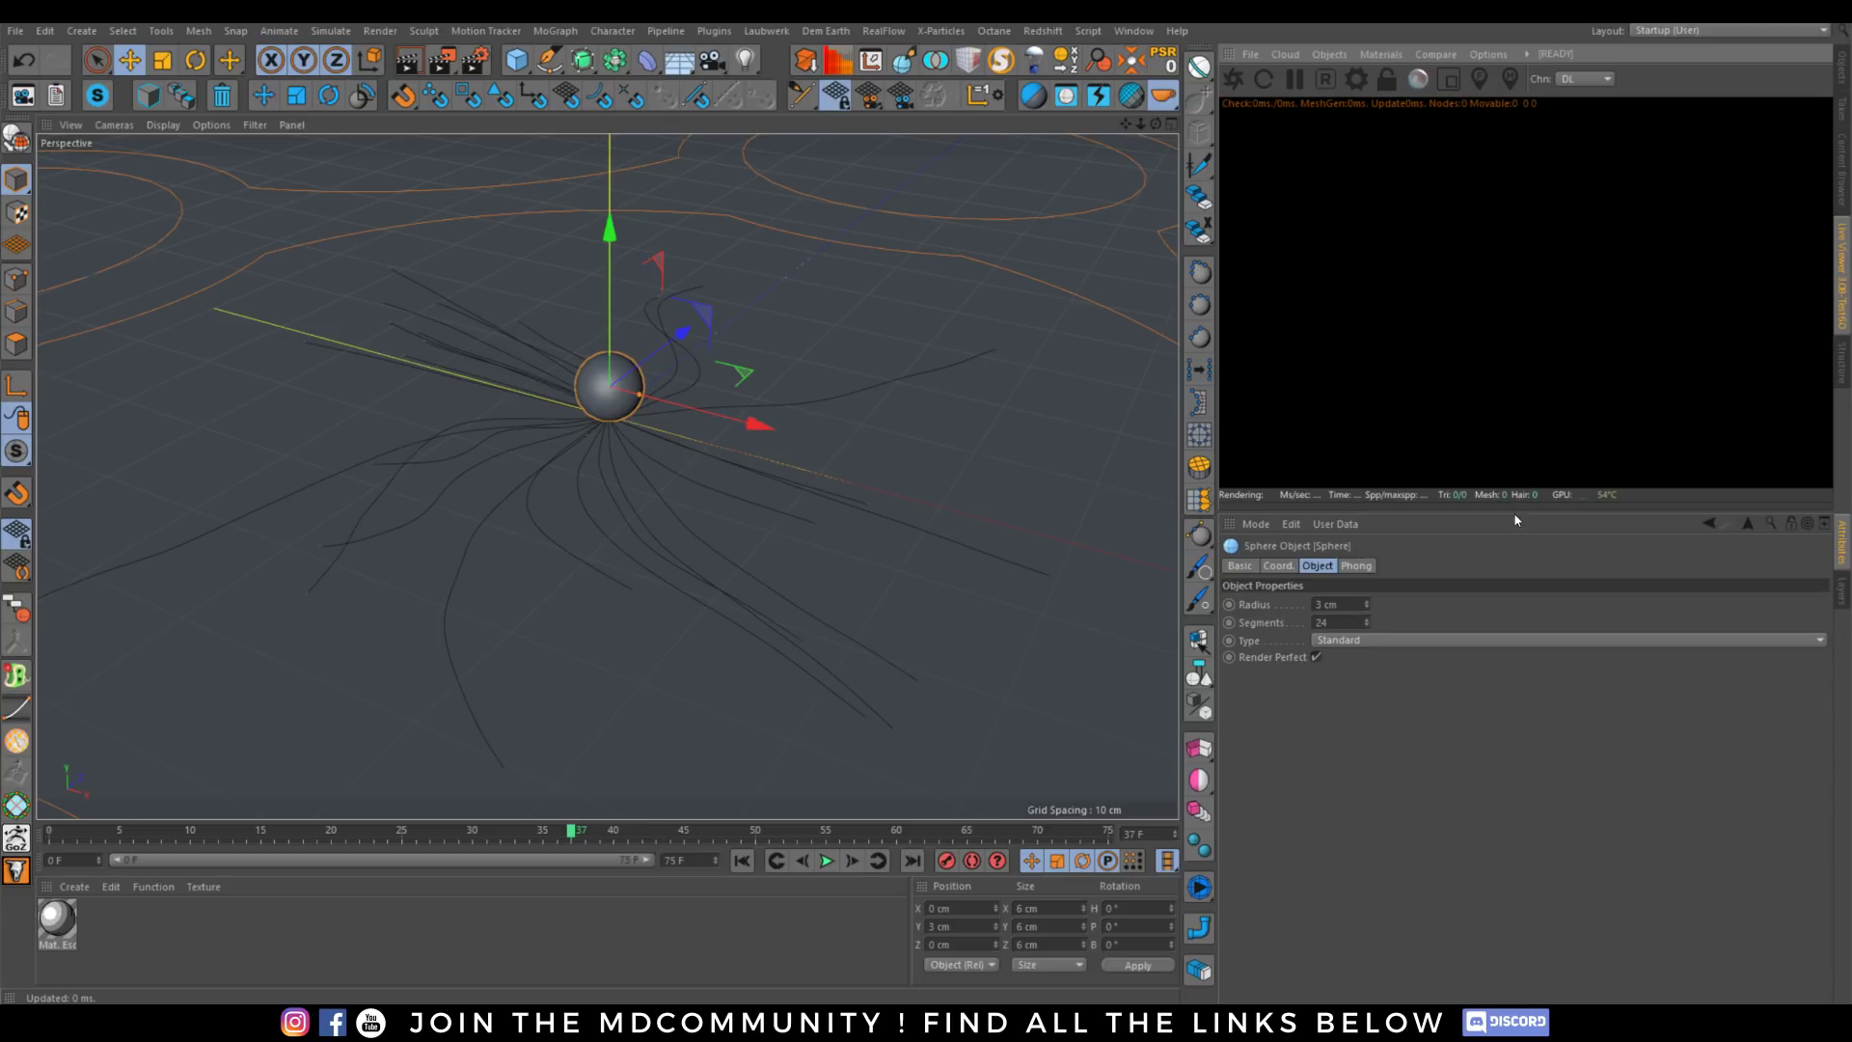
left_click_drag(1509, 512, 1510, 835)
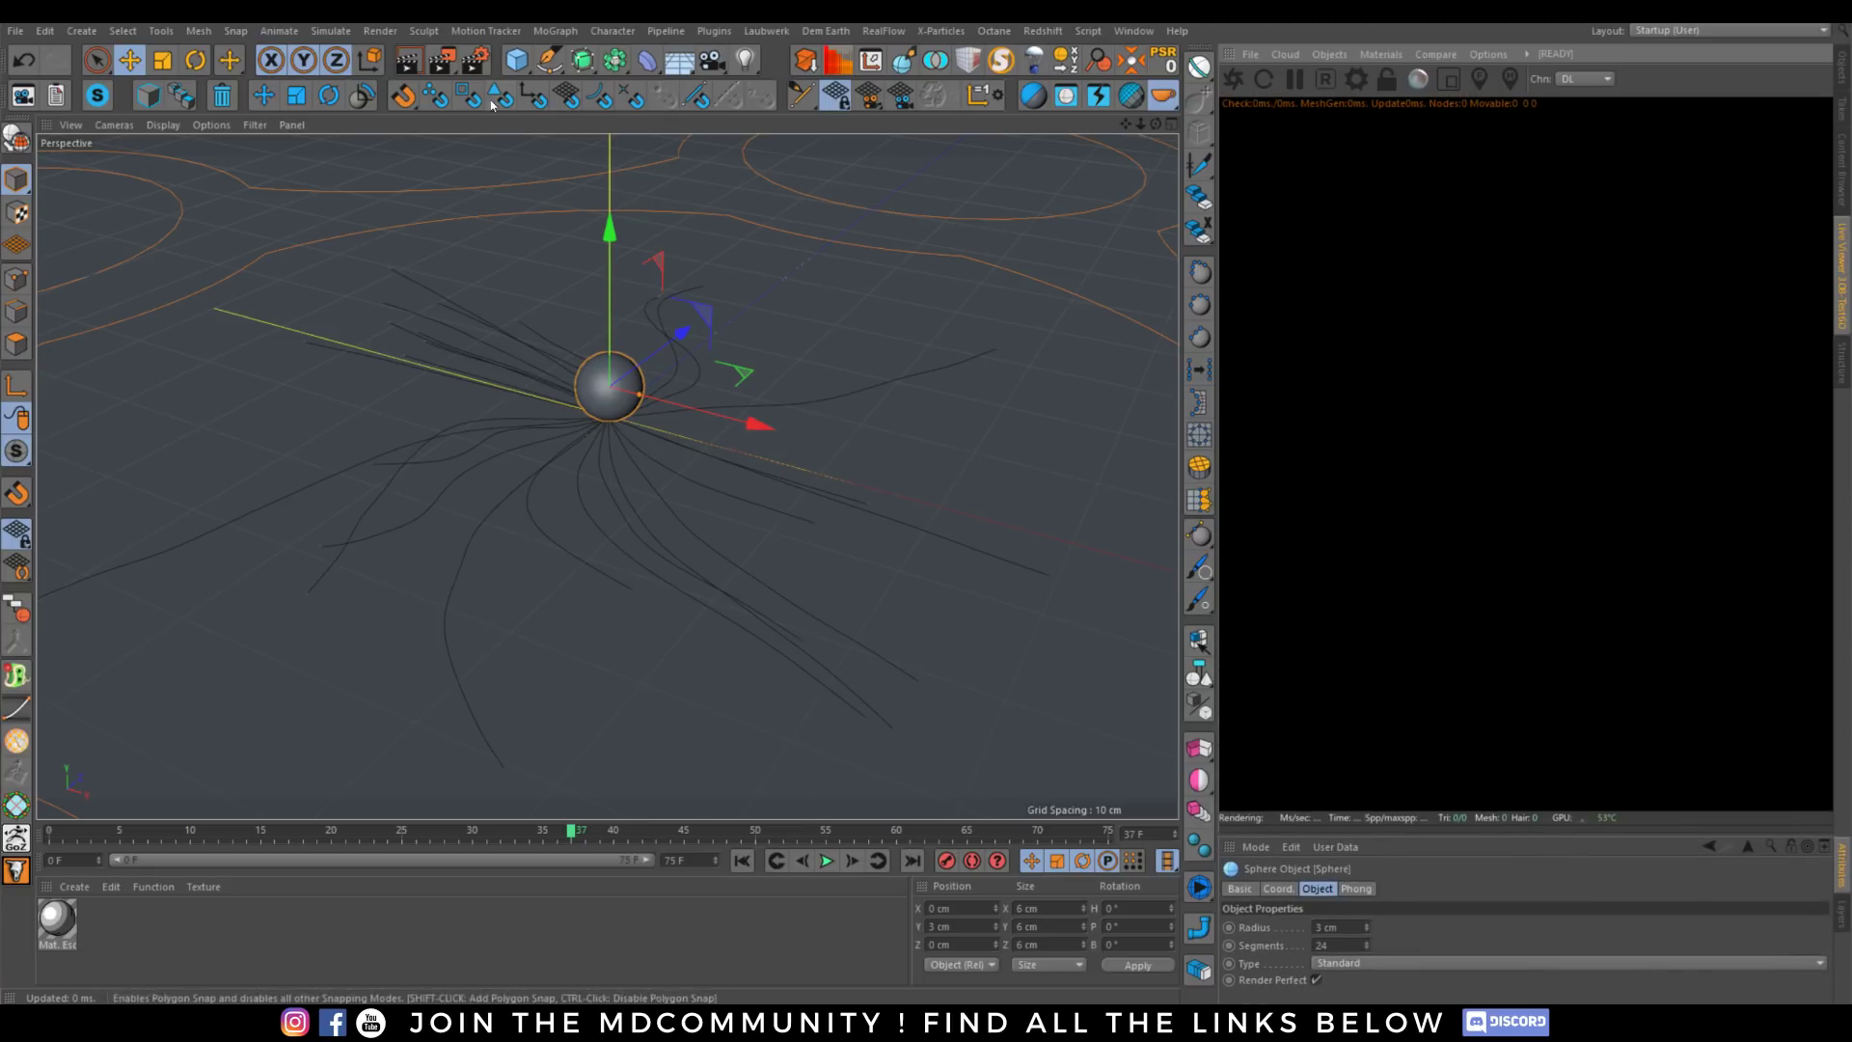
Set the render output resolution to 1080 x 1080 pixels.
left_click(478, 65)
type("1080")
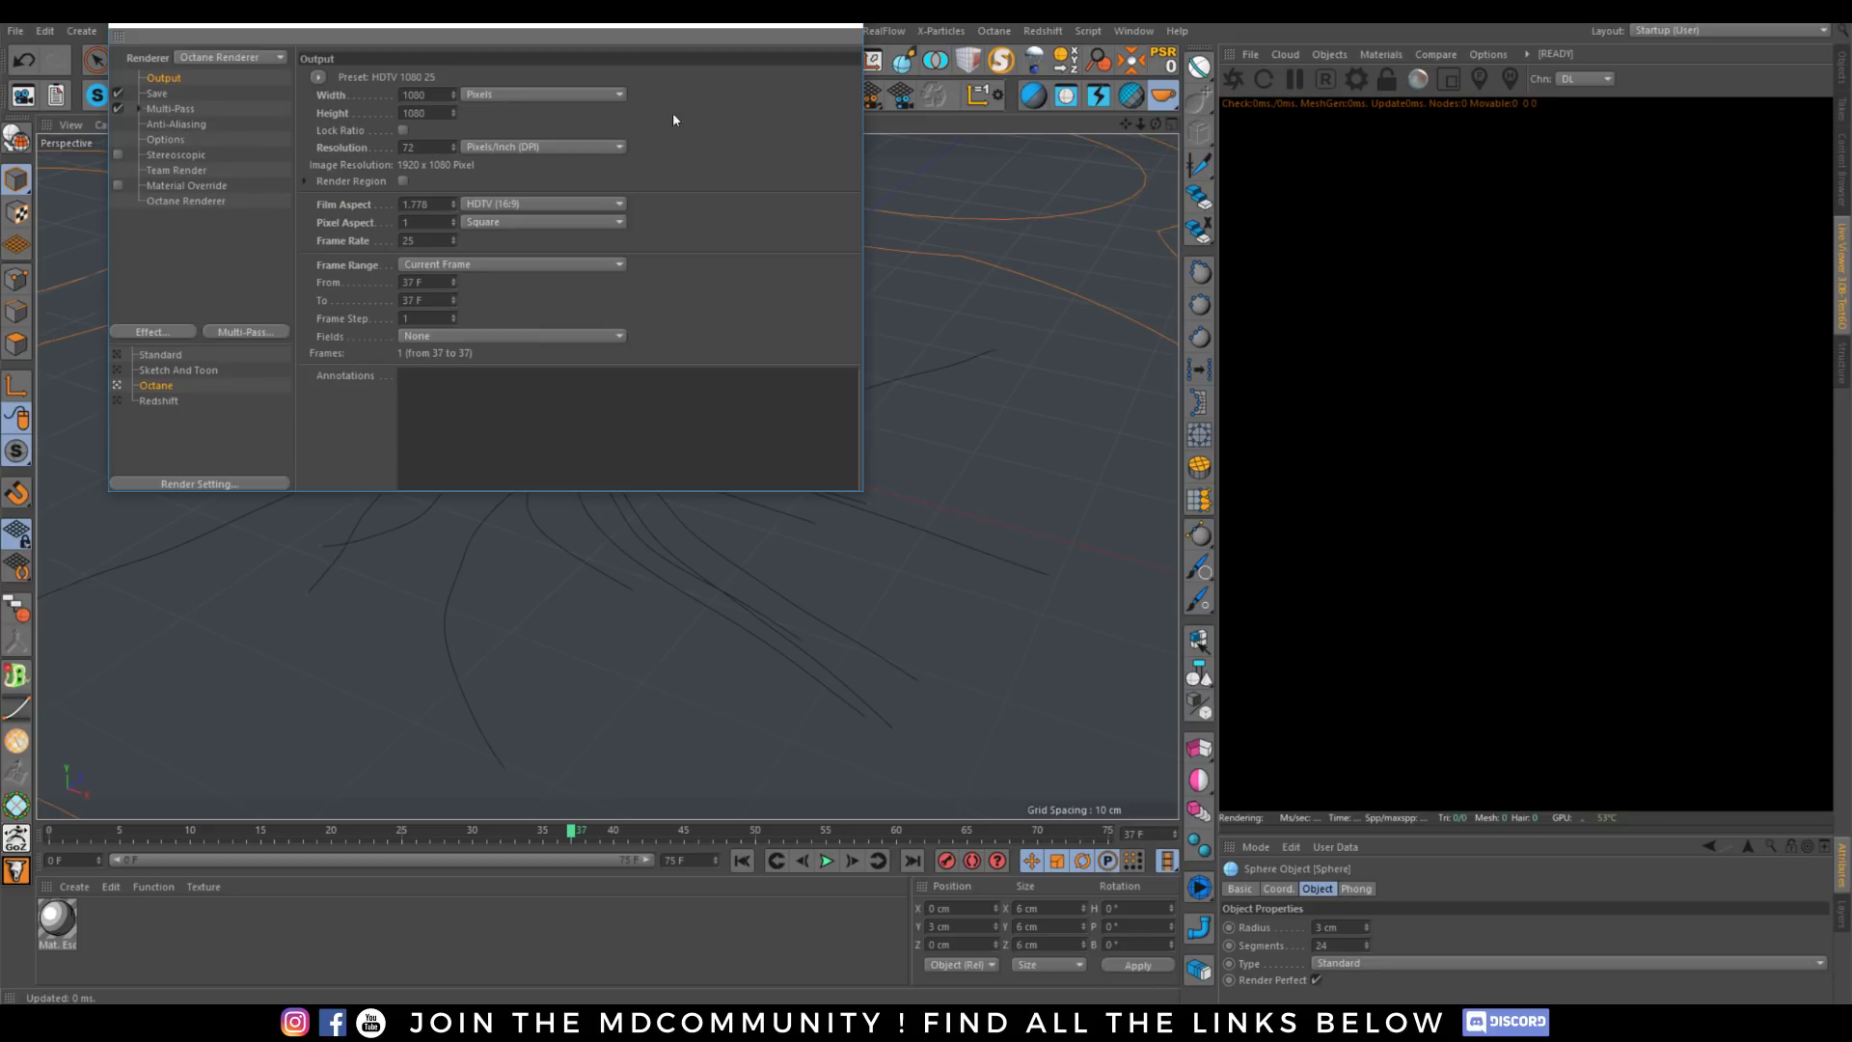
key("Return")
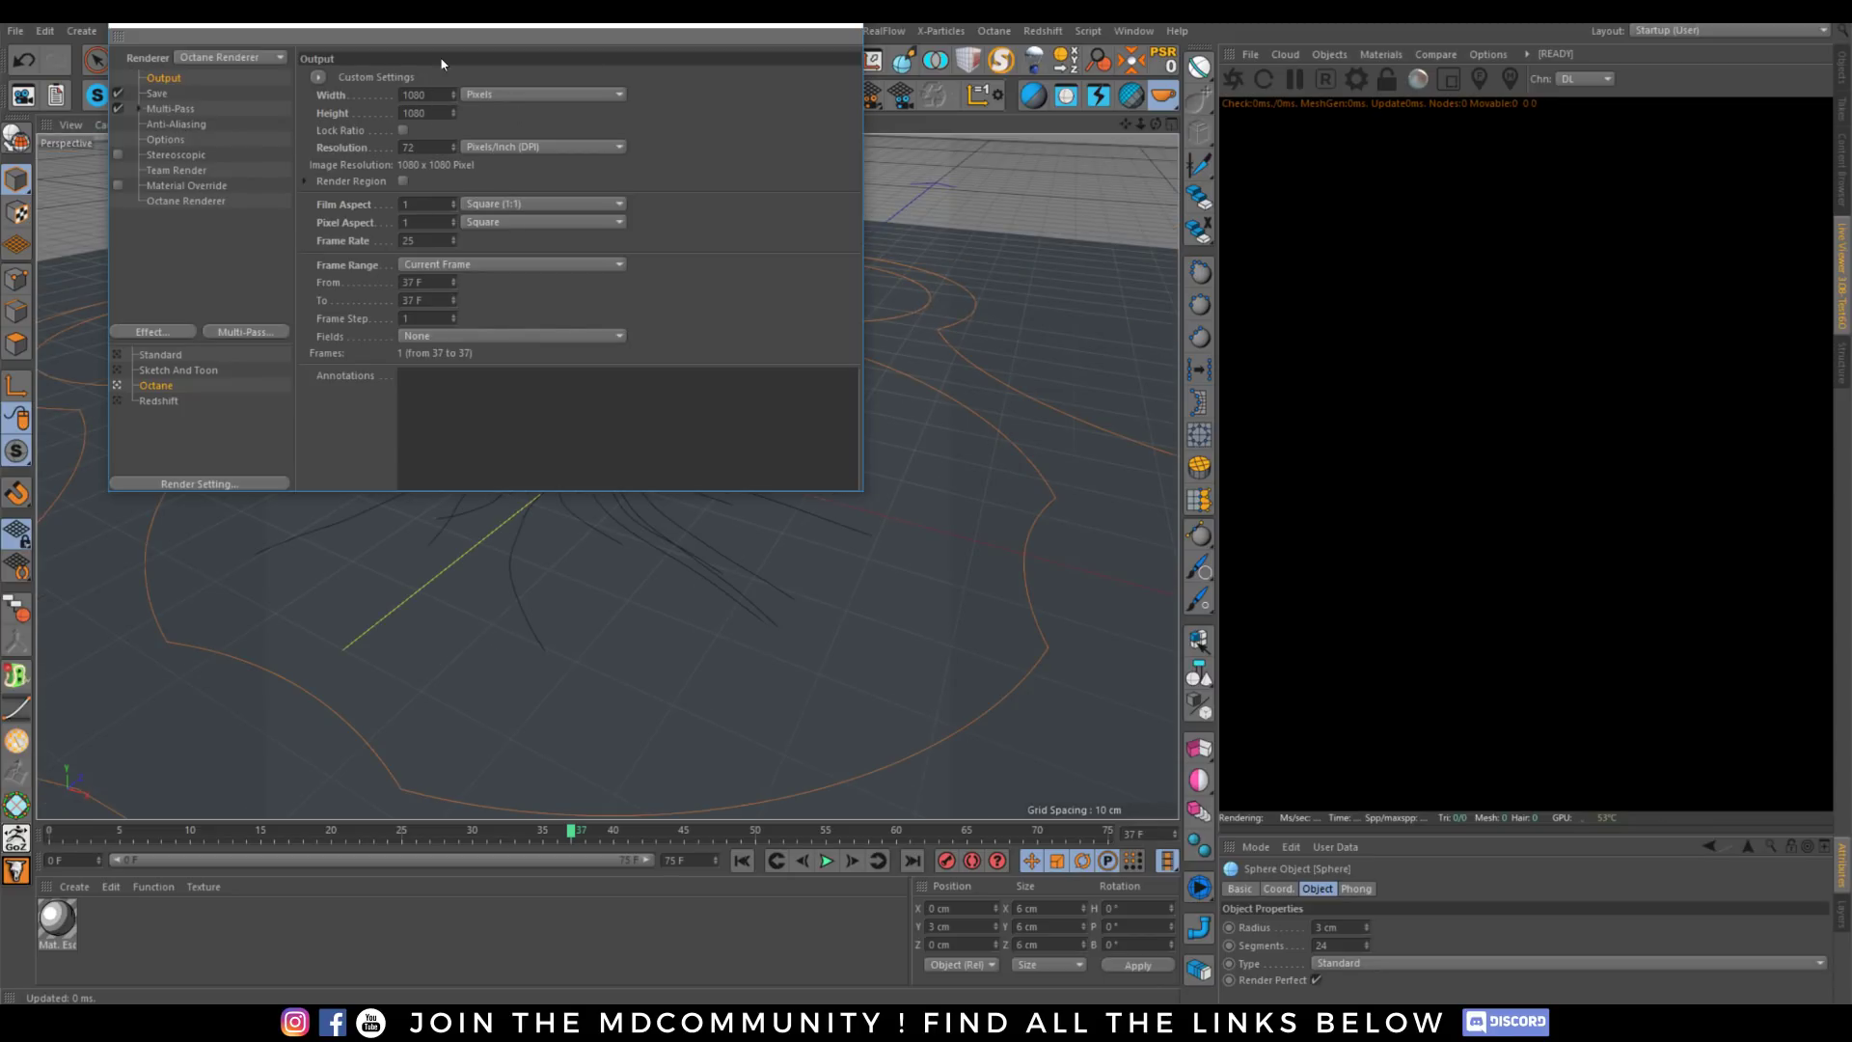
left_click(849, 26)
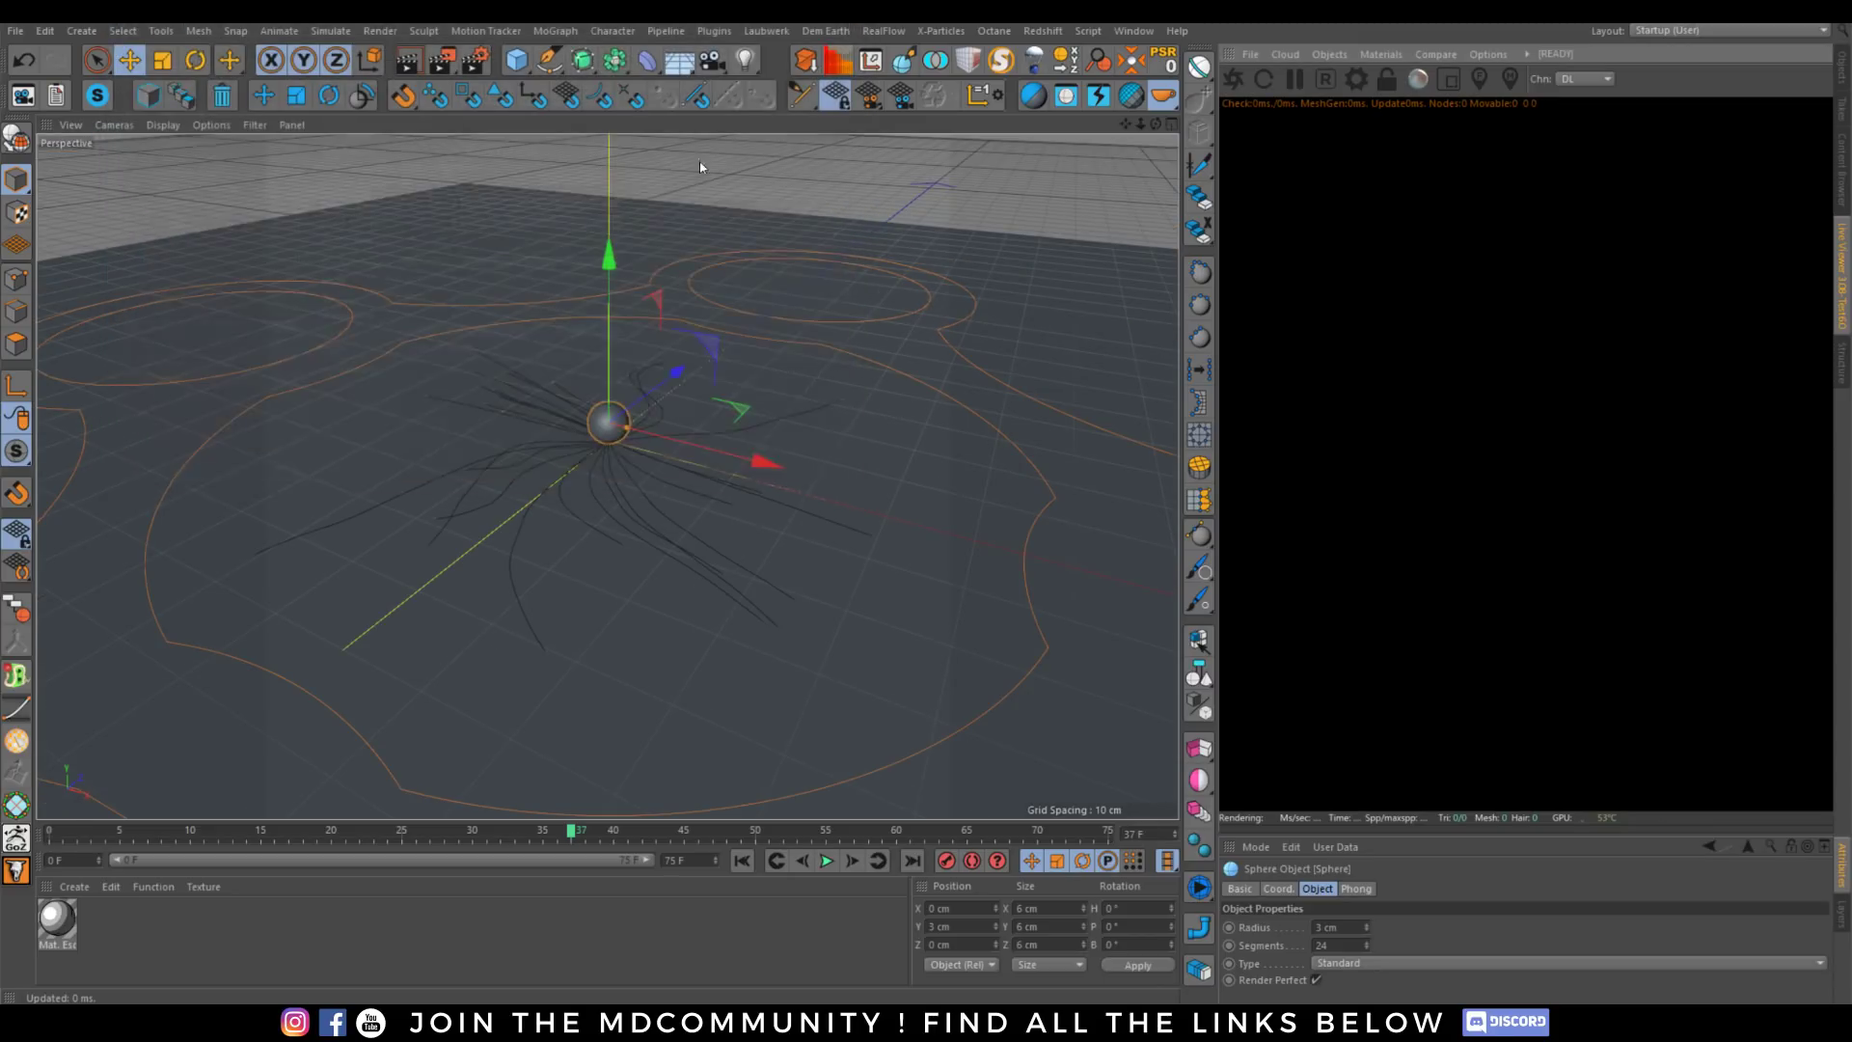
Start the Octane live render and add an Octane sky, an Octane daylight and an Octane camera to the scene.
left_click(1233, 79)
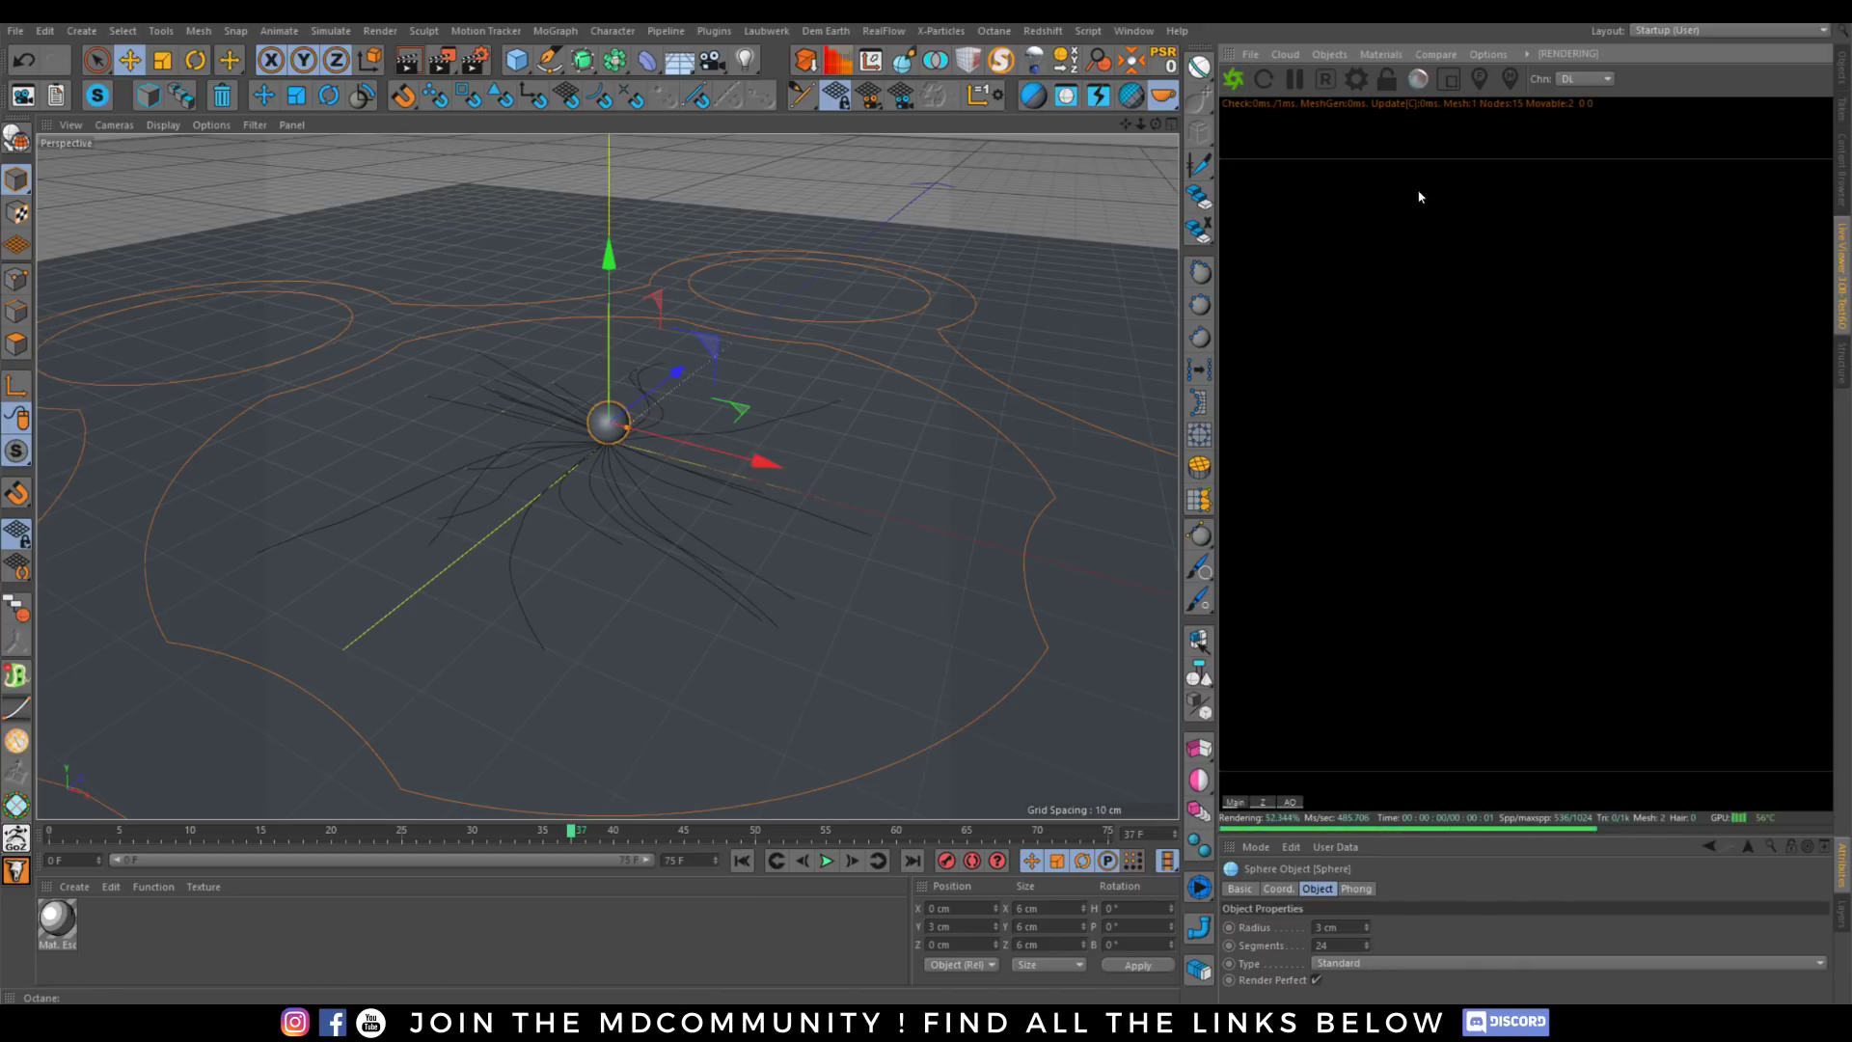
left_click(1336, 60)
left_click(1352, 108)
left_click(1333, 58)
mouse_move(1351, 129)
left_click(1482, 144)
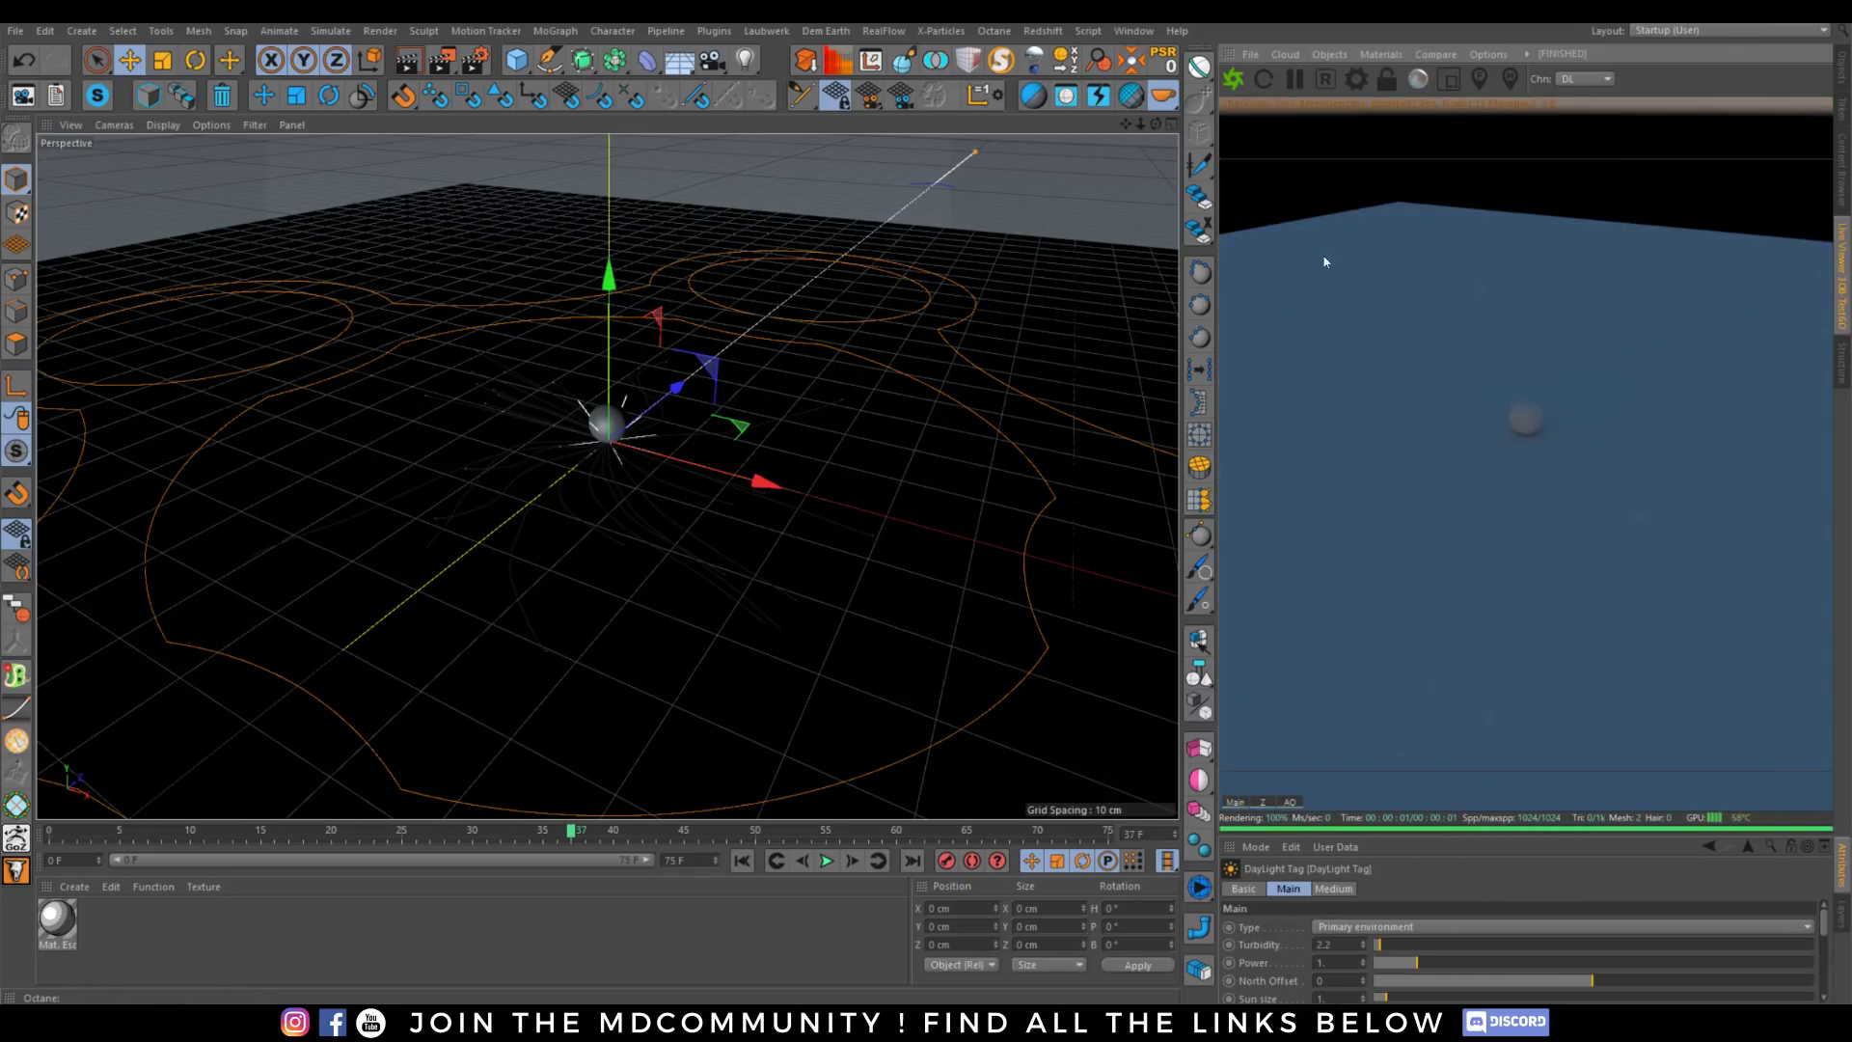
left_click(1342, 55)
left_click(1350, 73)
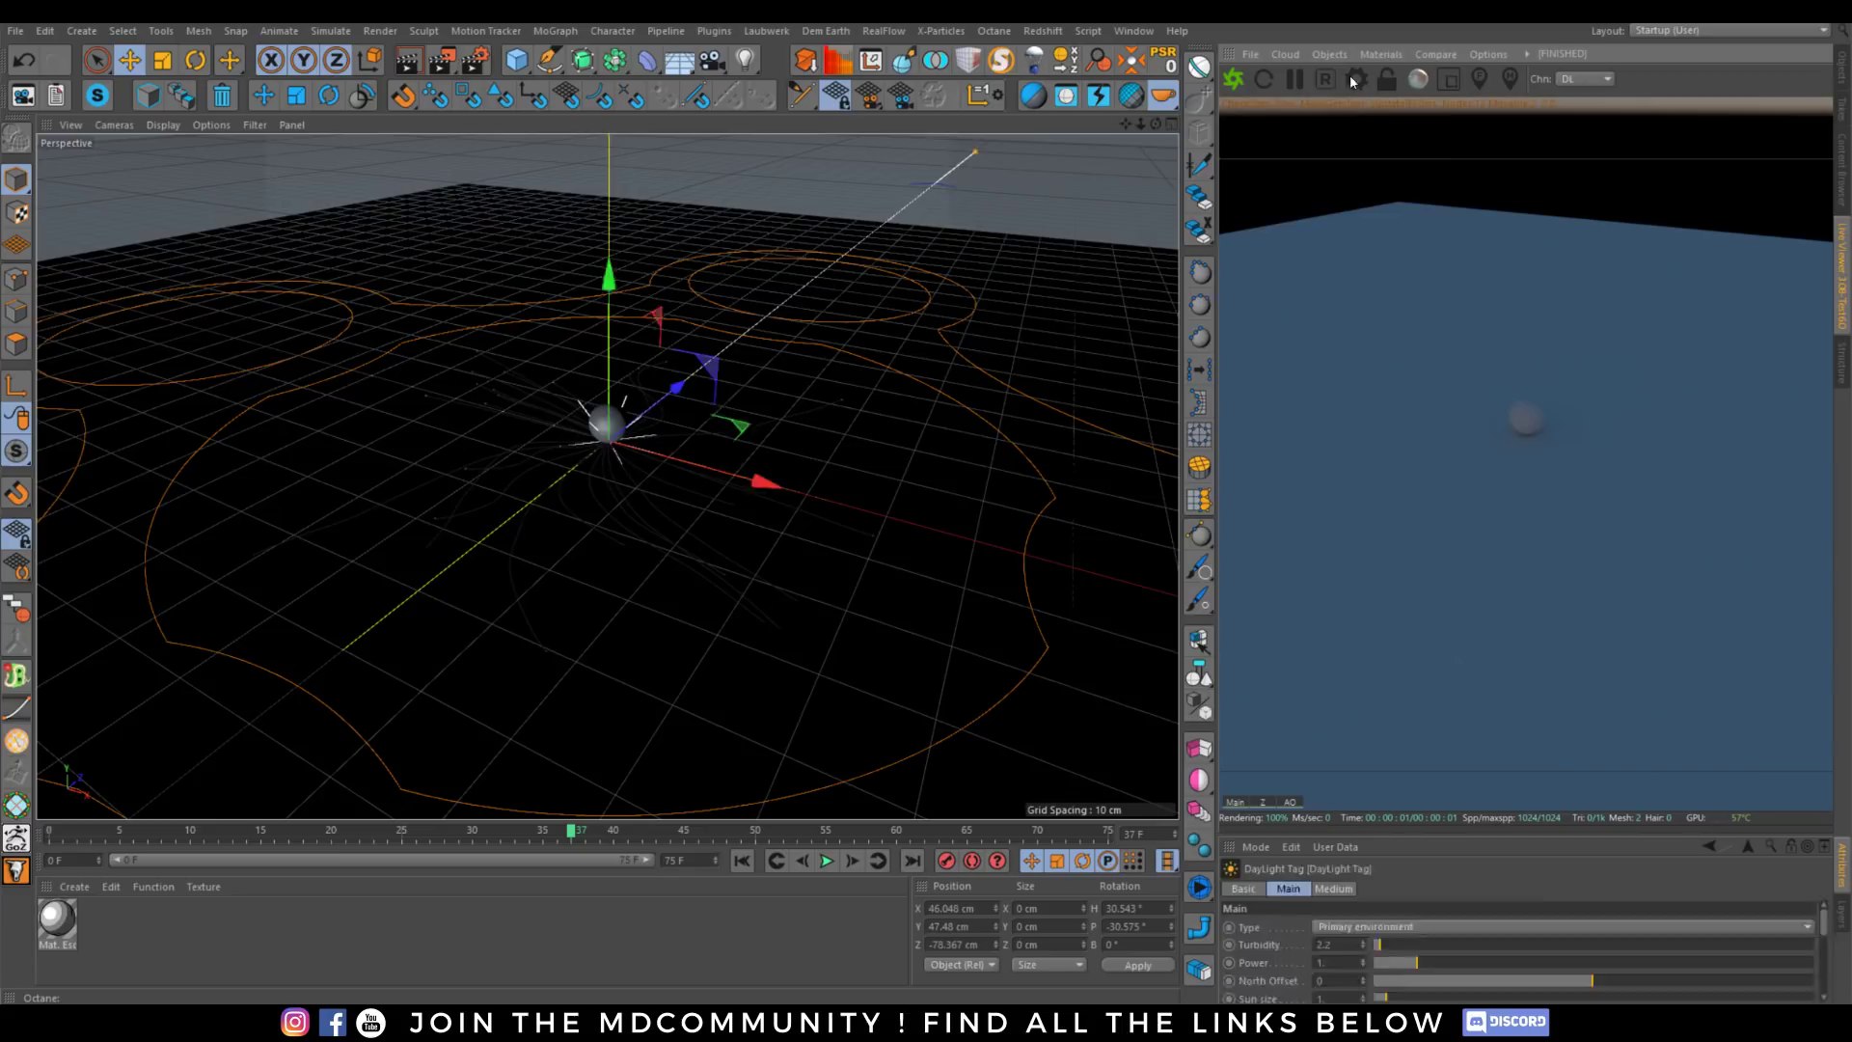
Load the ClevelandRooftopSummer HDR file as the image texture of the OctaneSky's environment tag.
left_click(1841, 73)
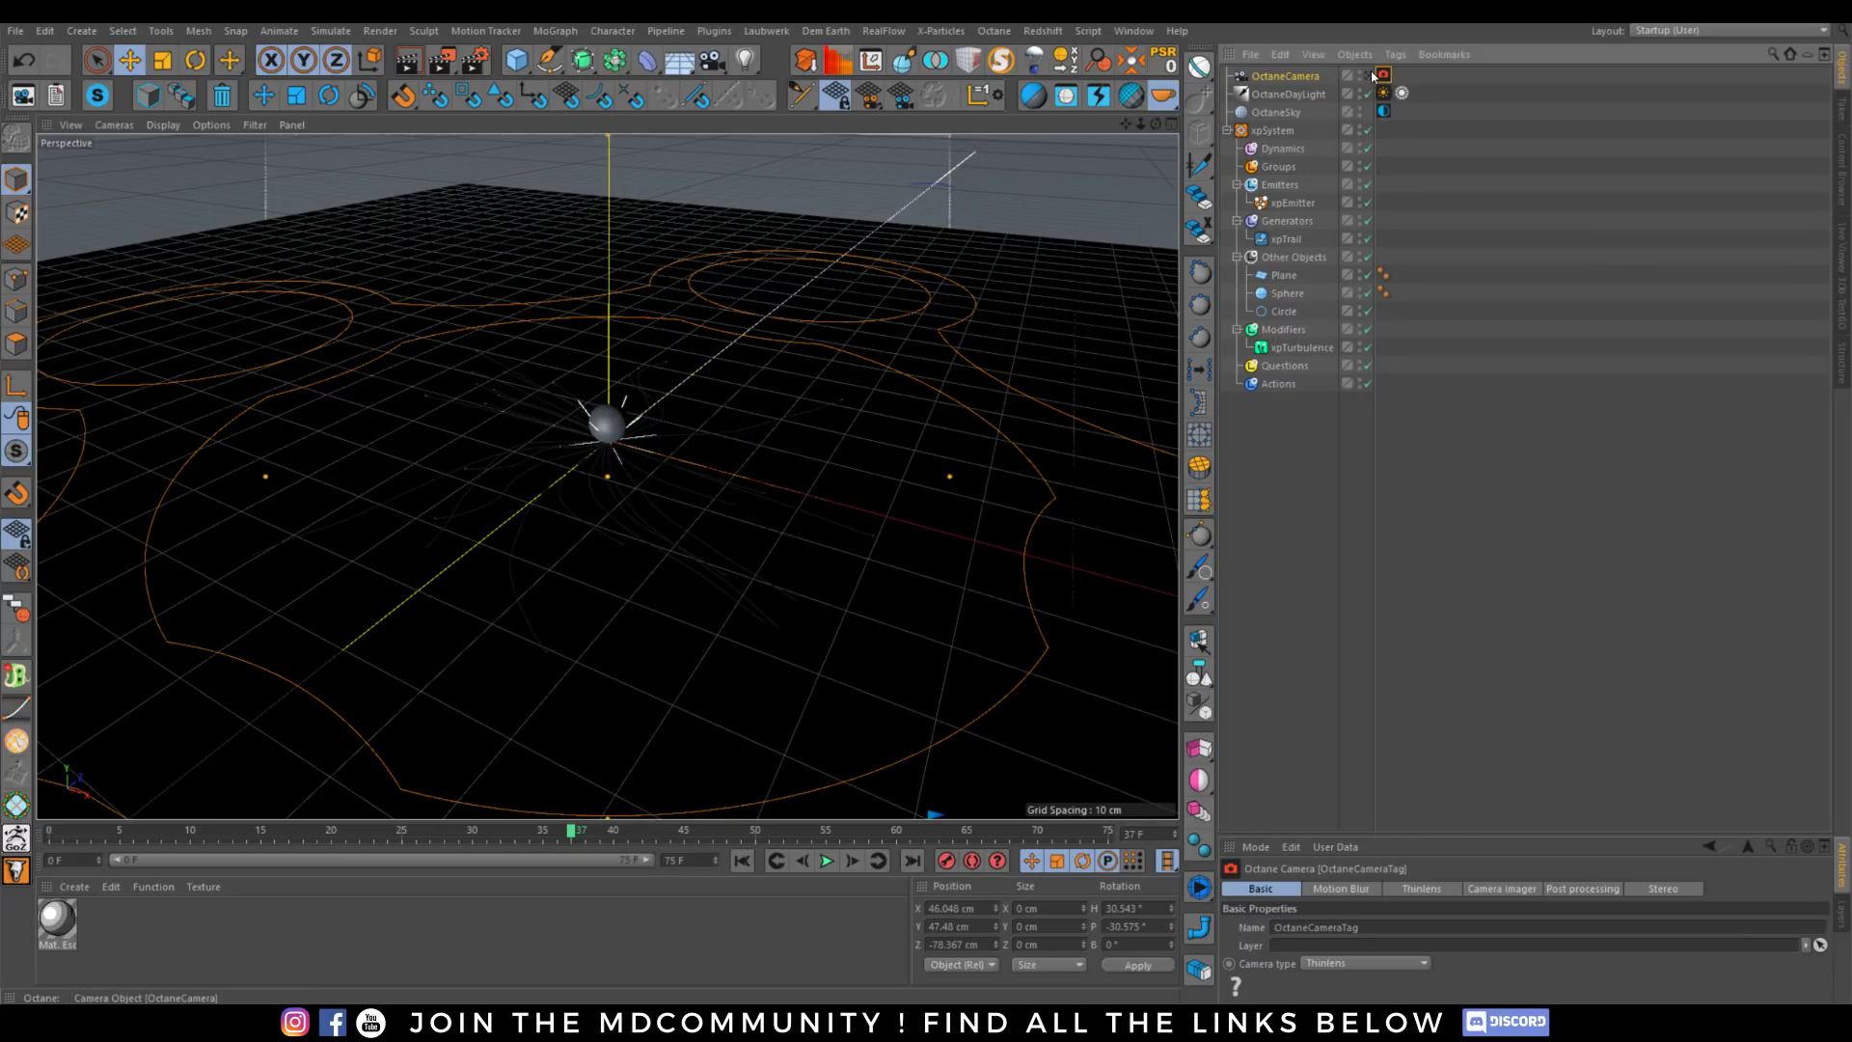
left_click(1383, 110)
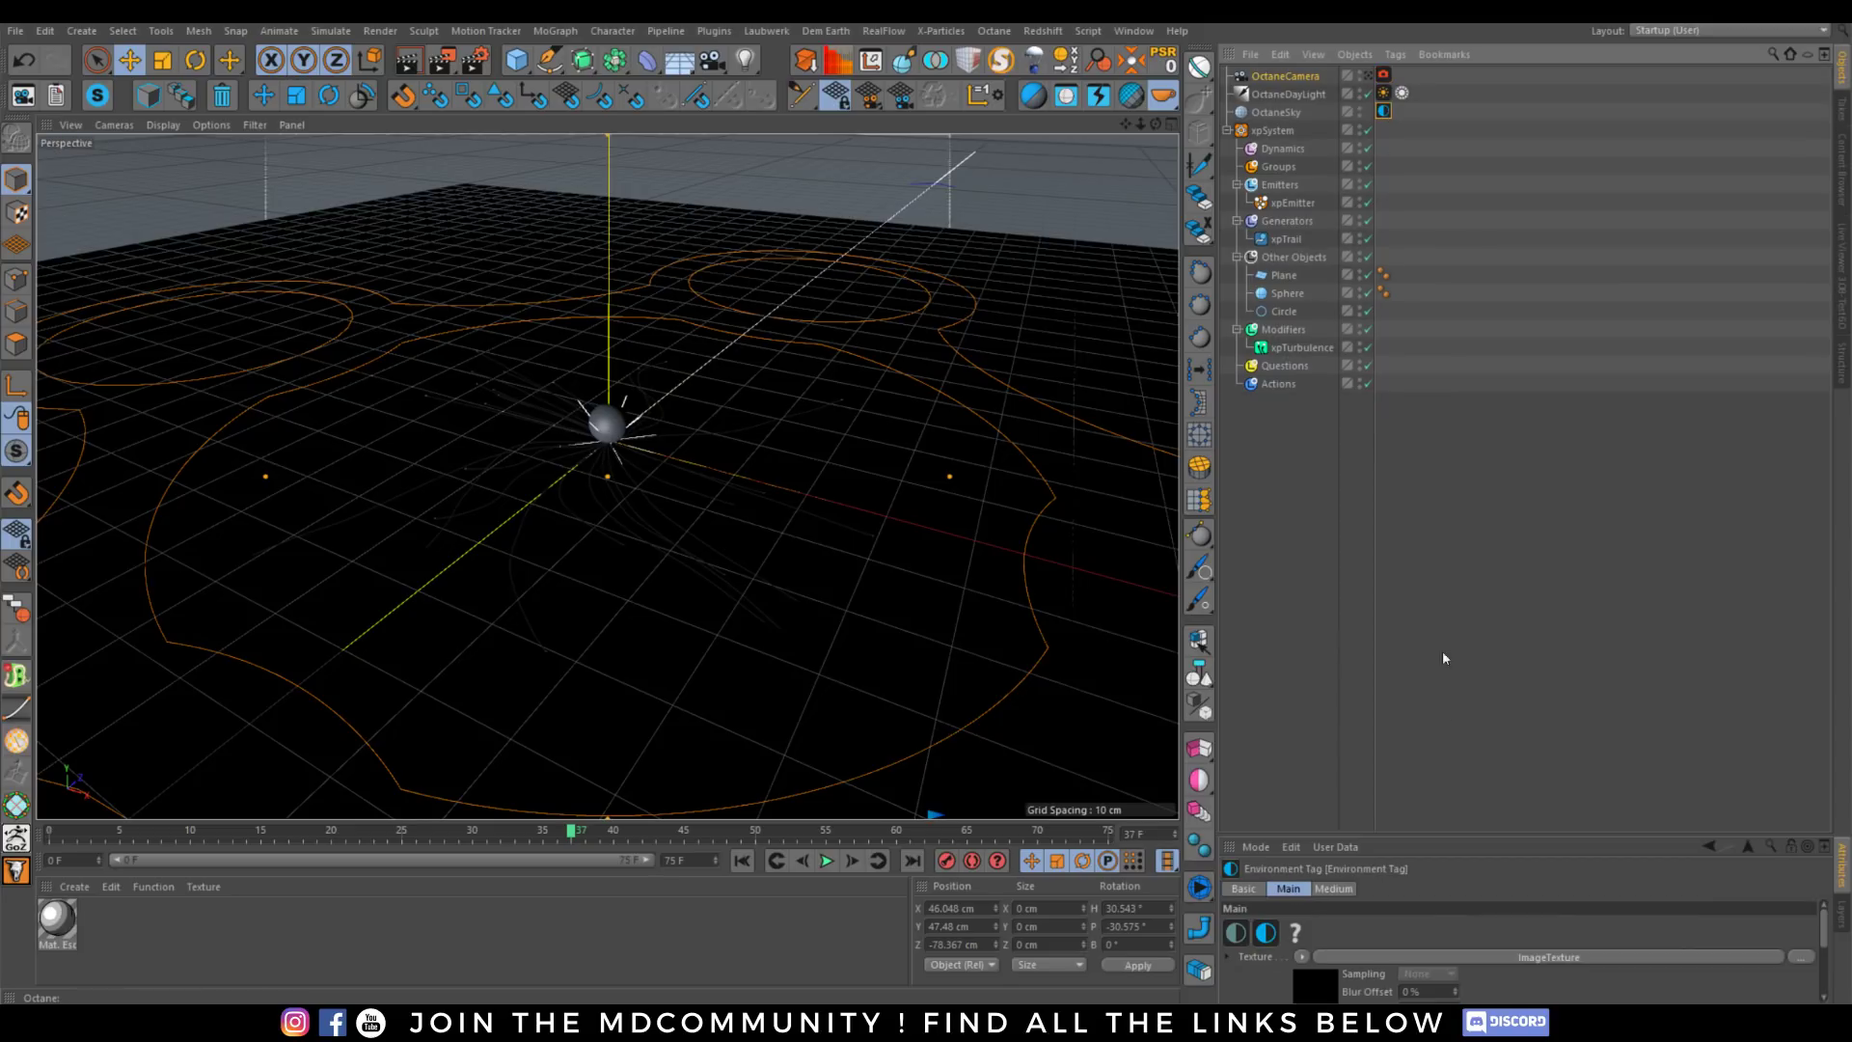
left_click_drag(1517, 835, 1461, 461)
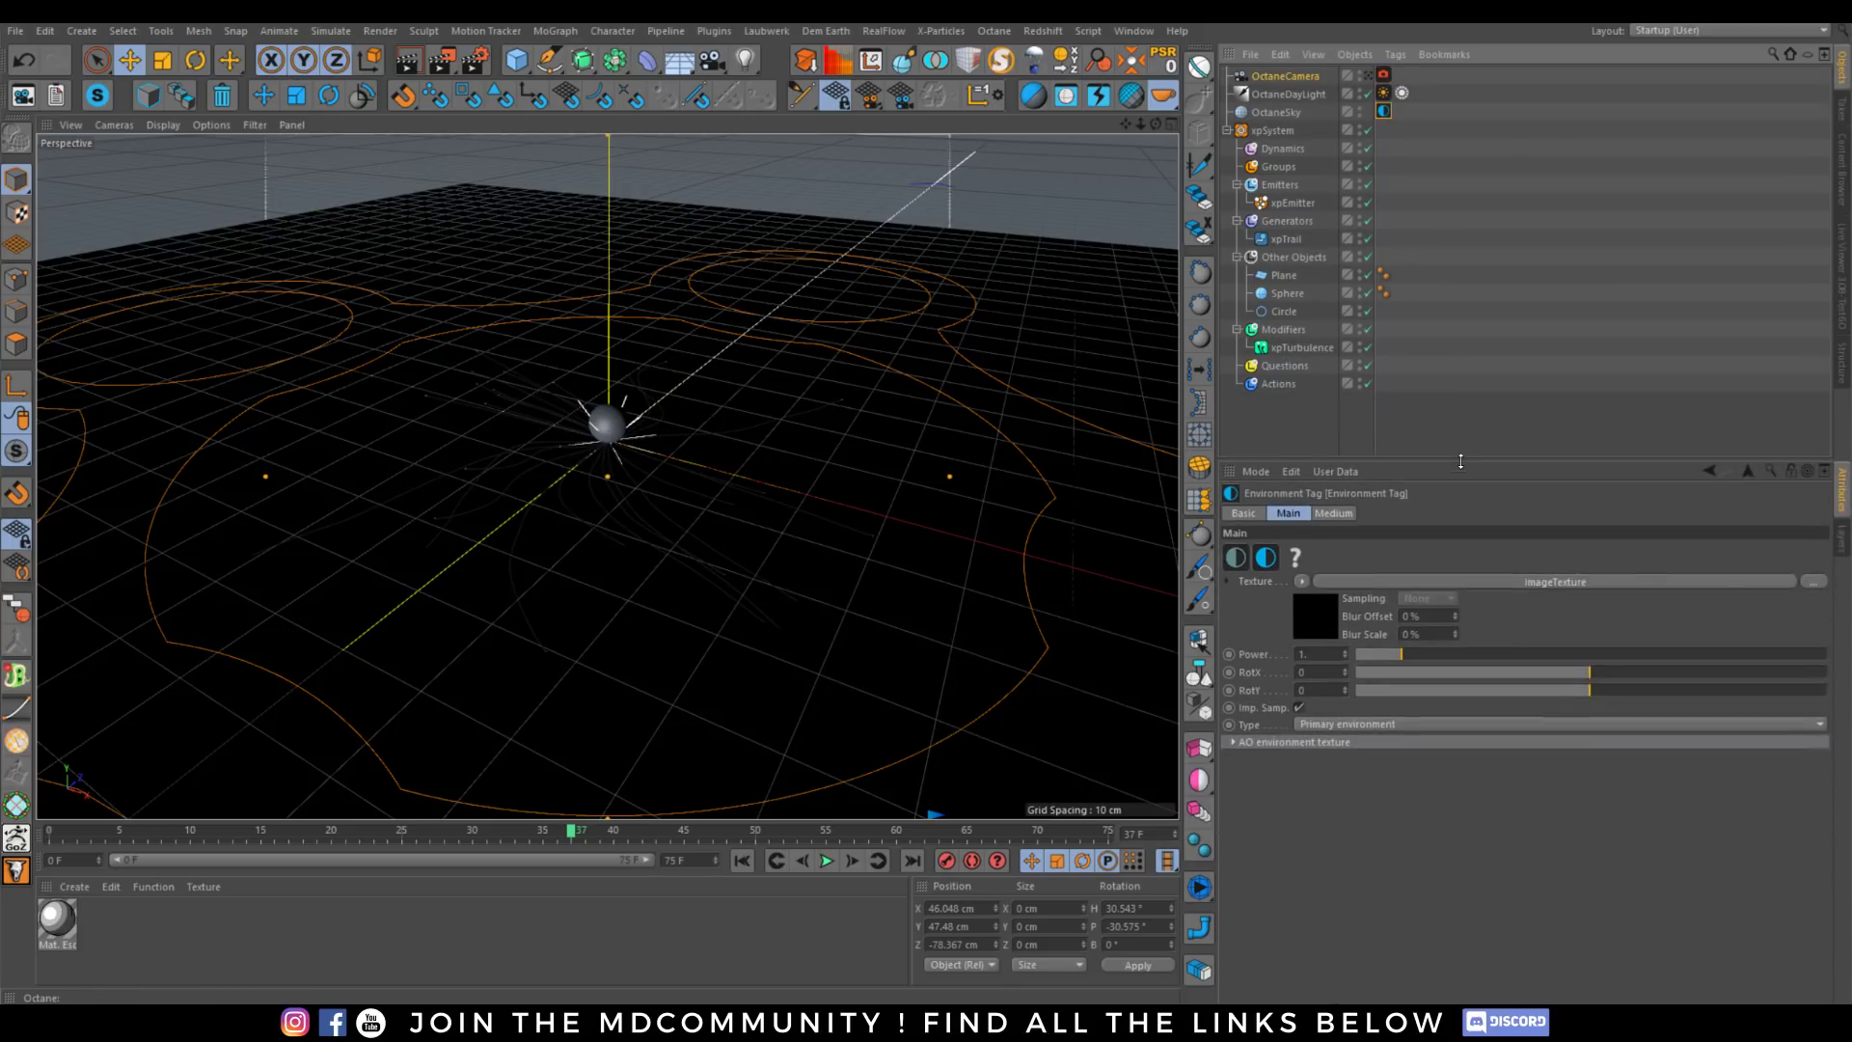
left_click(1634, 582)
left_click(1812, 551)
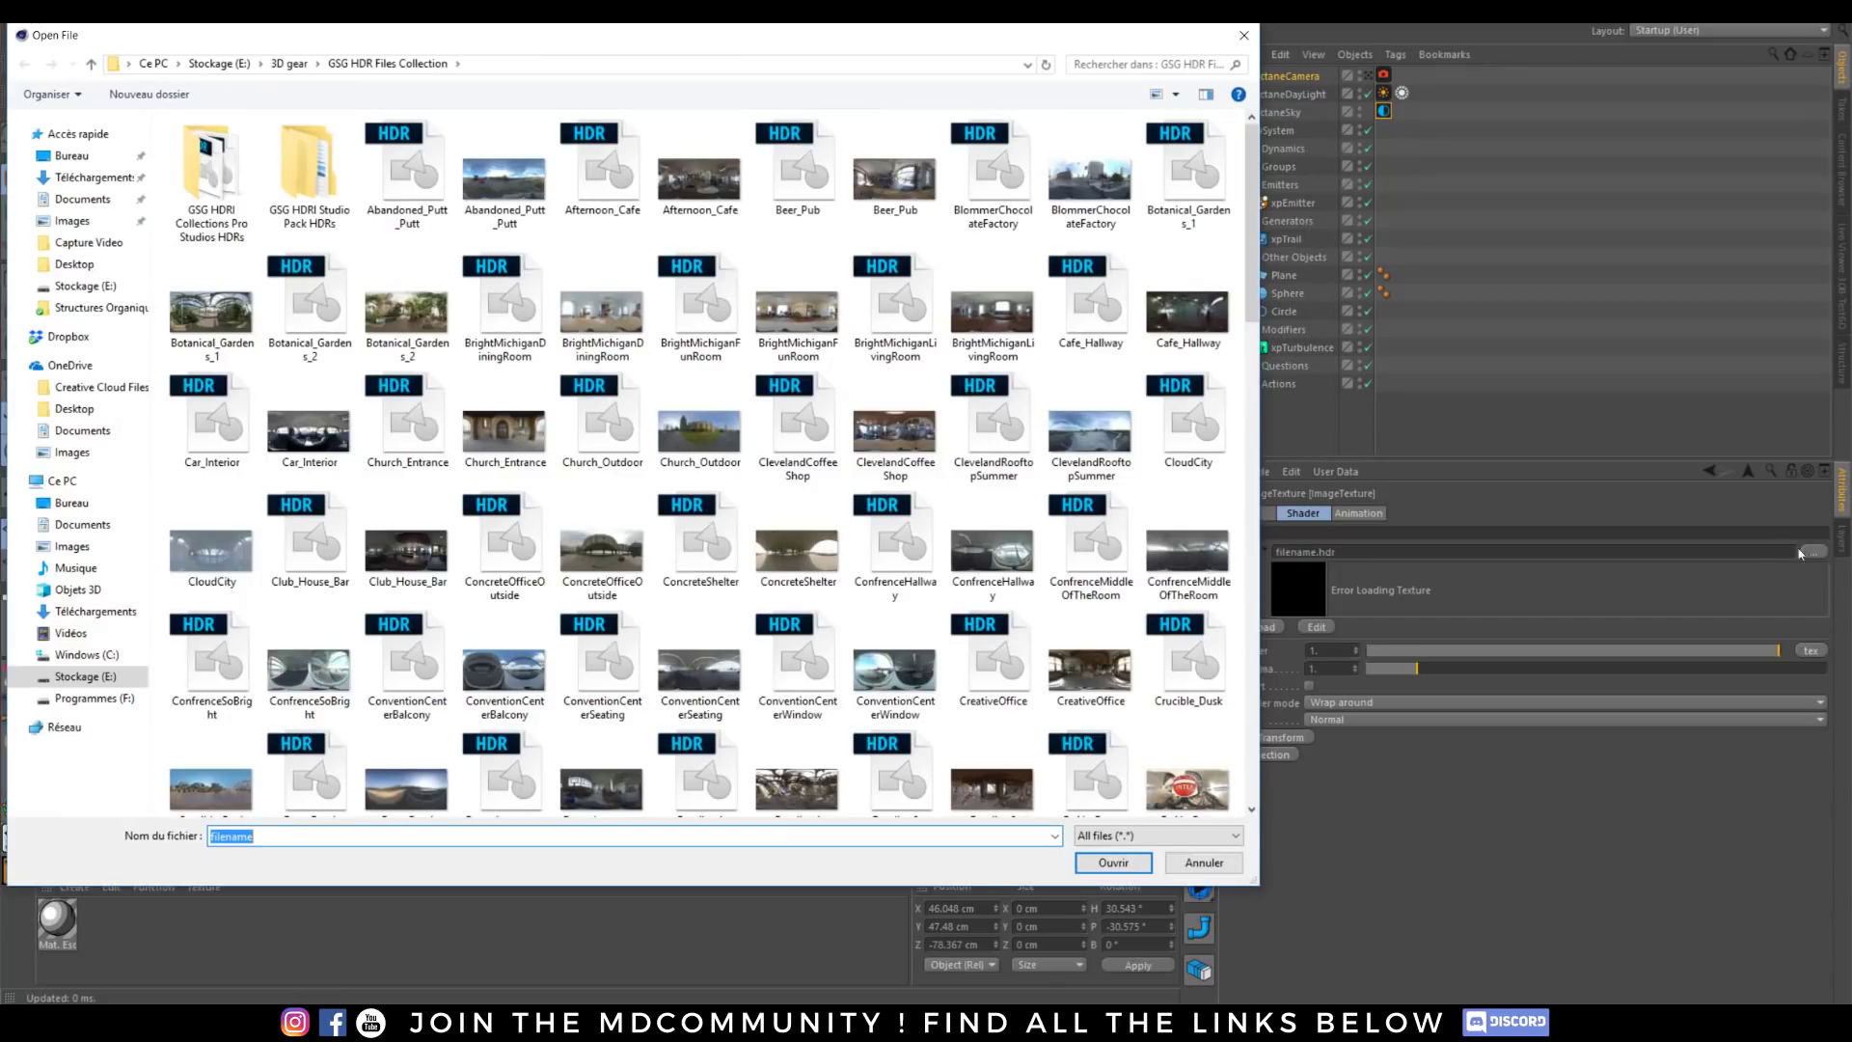
left_click_drag(1252, 201, 1264, 268)
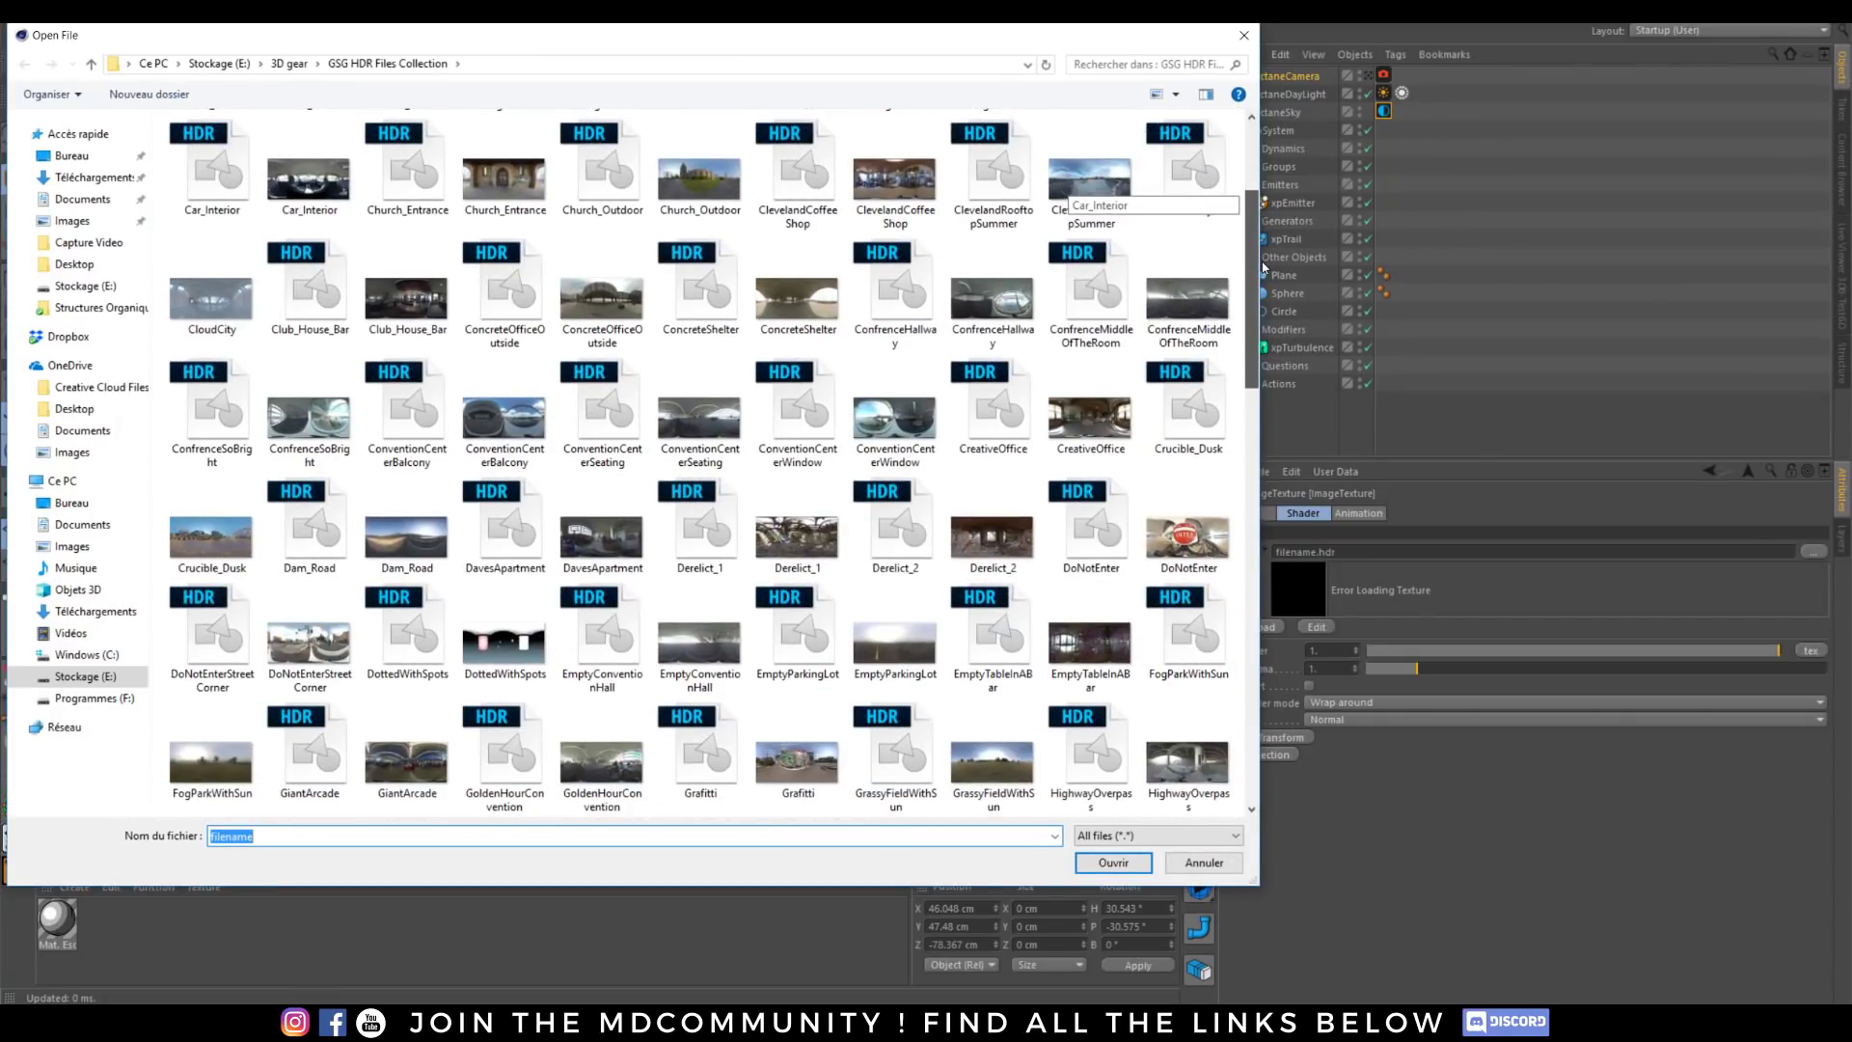
scroll(1129, 451, "up", 2)
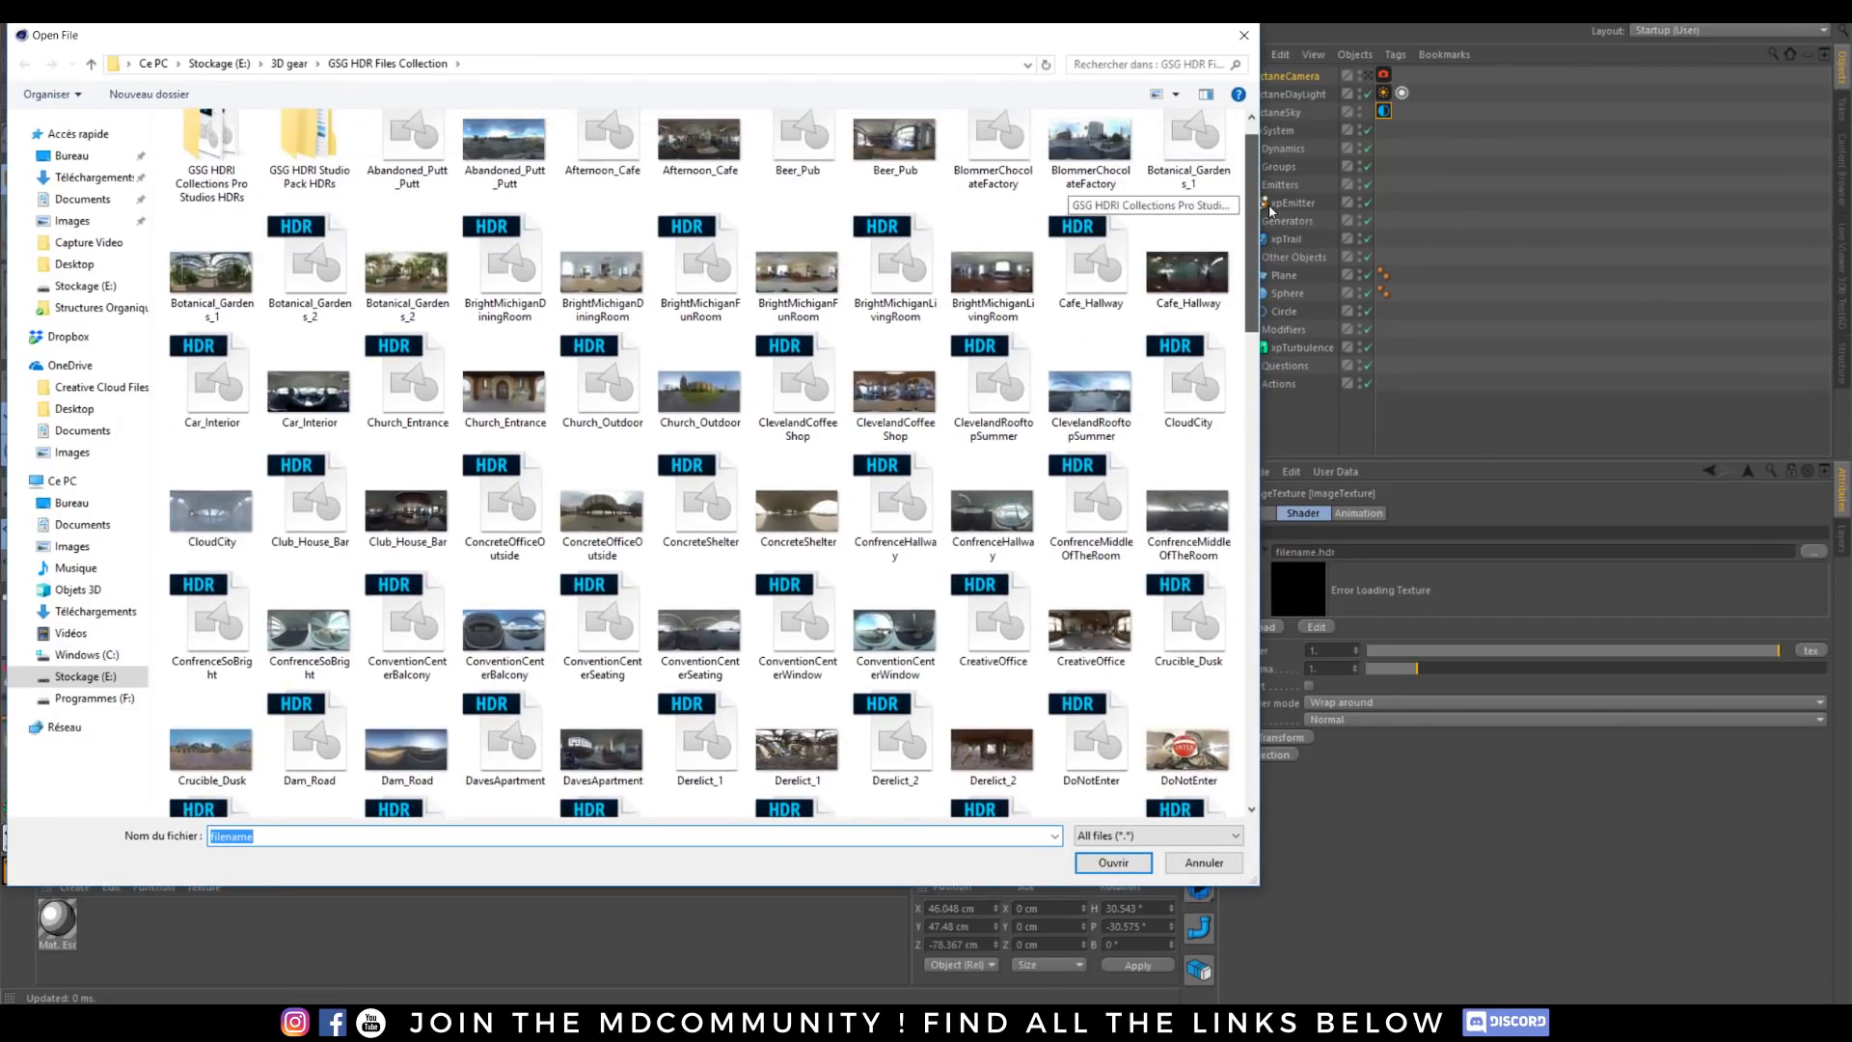
double_click(1091, 401)
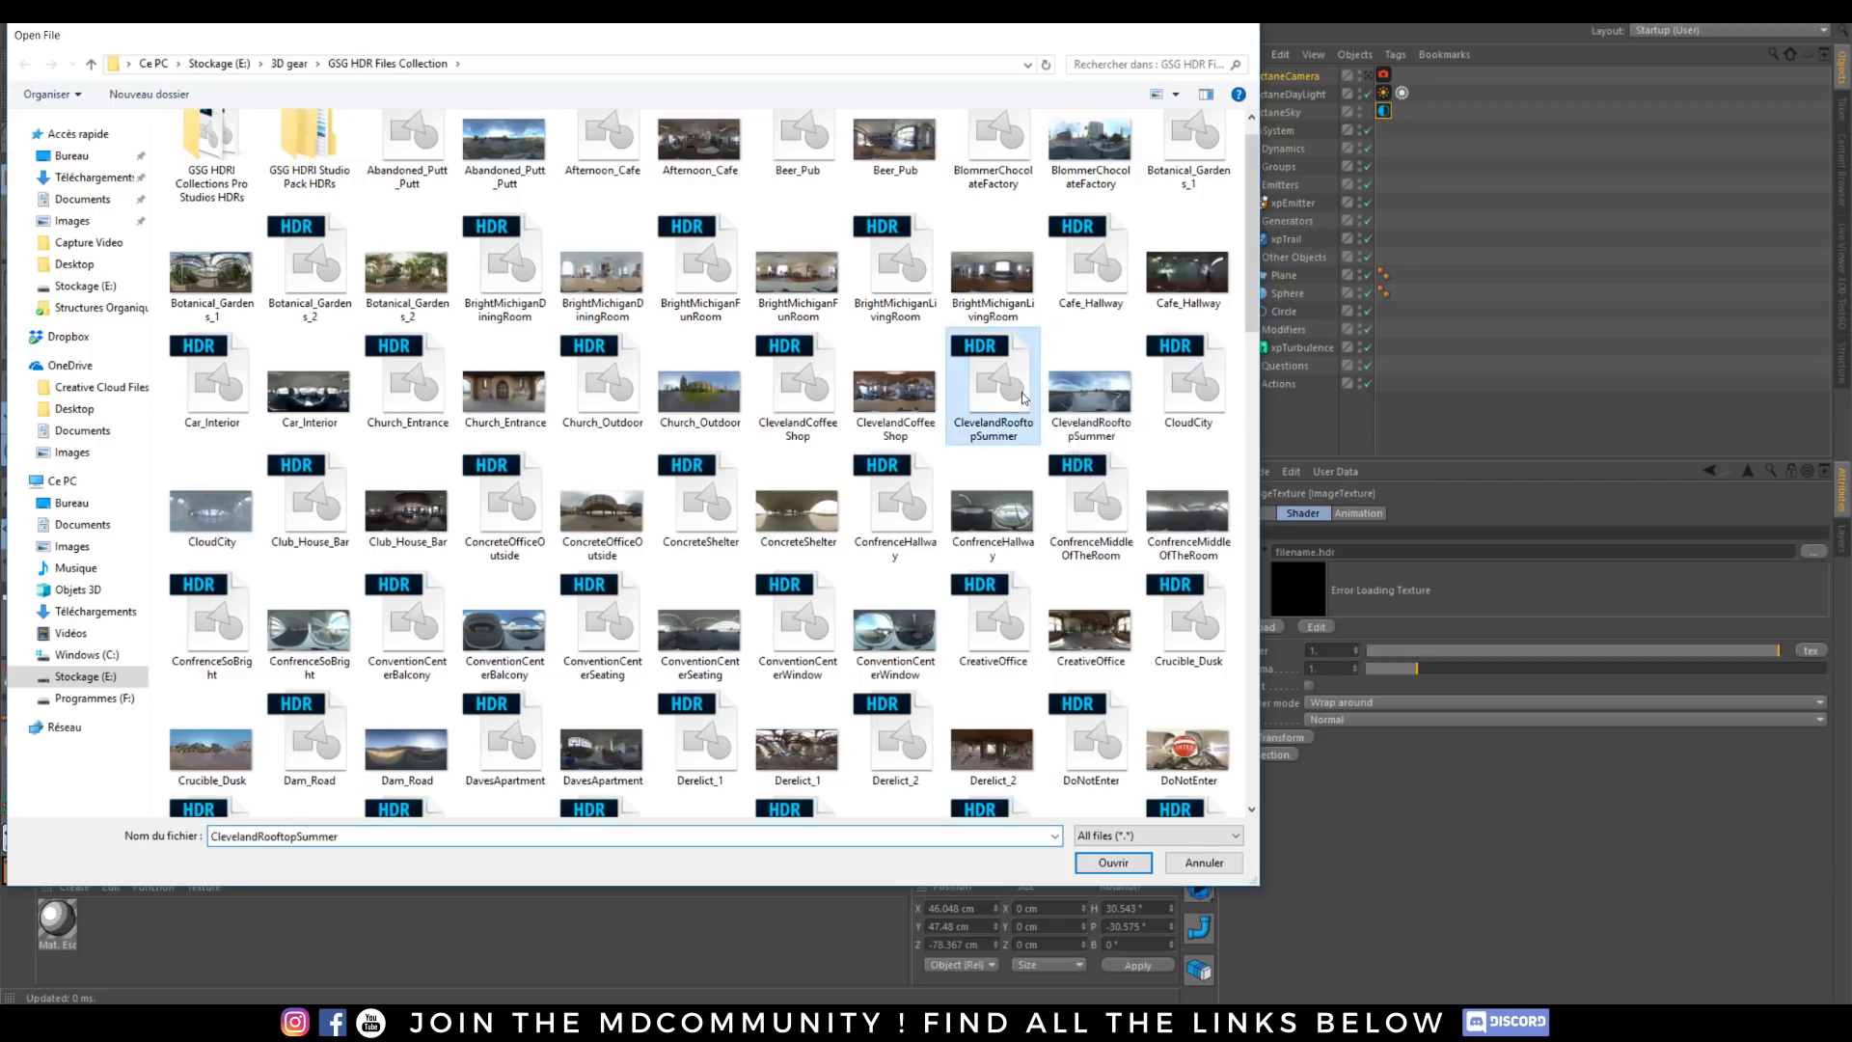
Finish loading the sky's HDR image and set the environment tag's power to 0.5.
left_click(1042, 578)
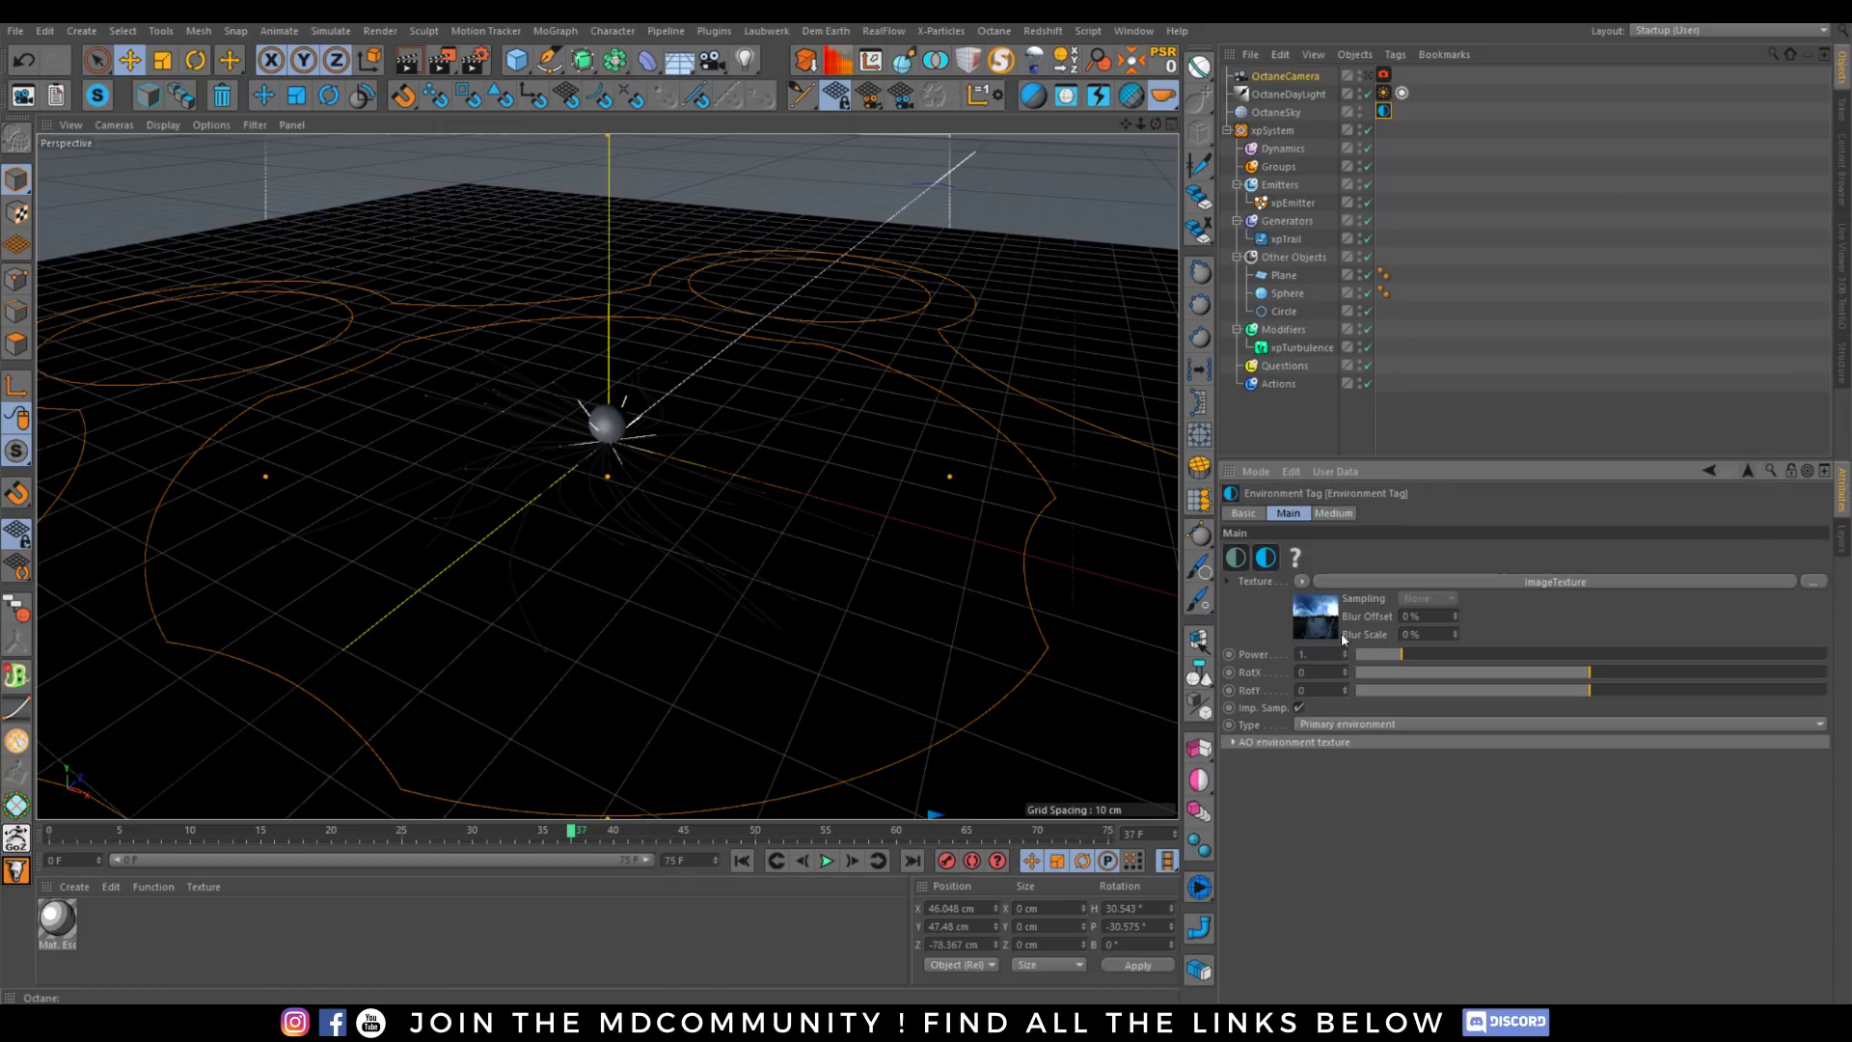
left_click_drag(1337, 650, 1055, 667)
type("0.5")
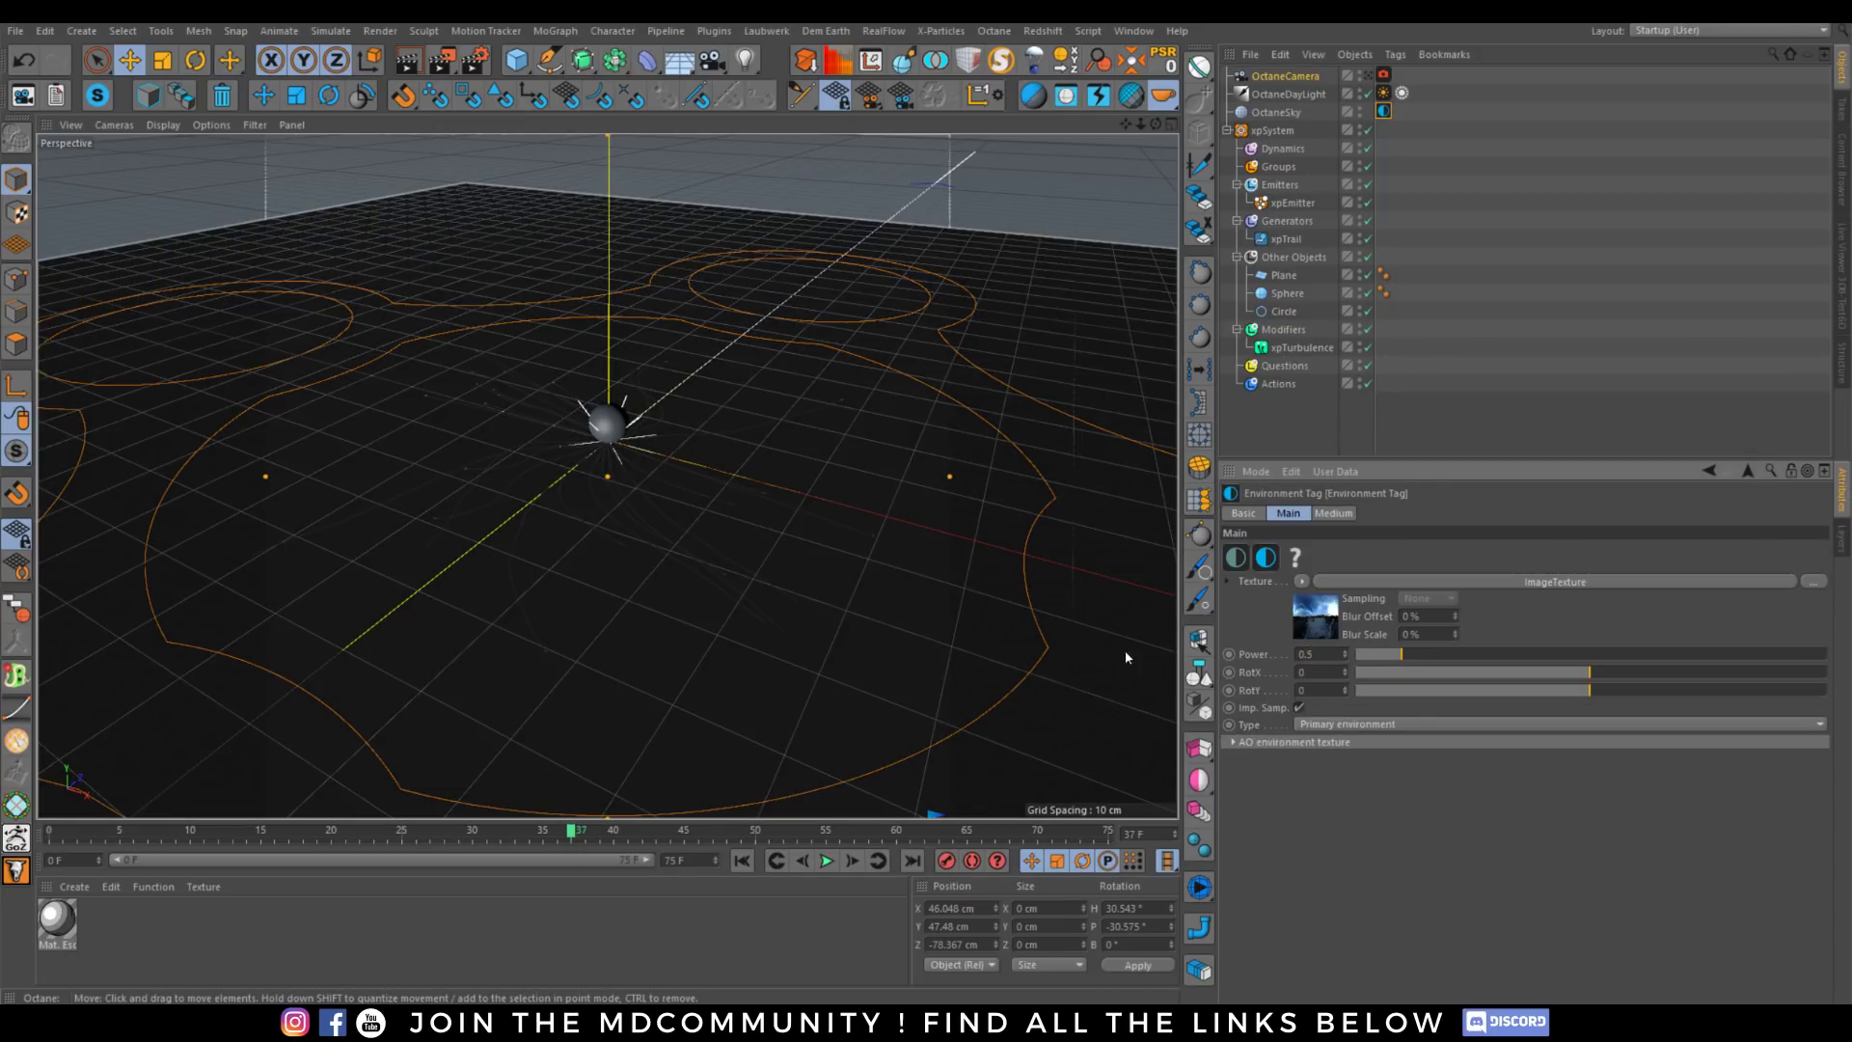
key("Return")
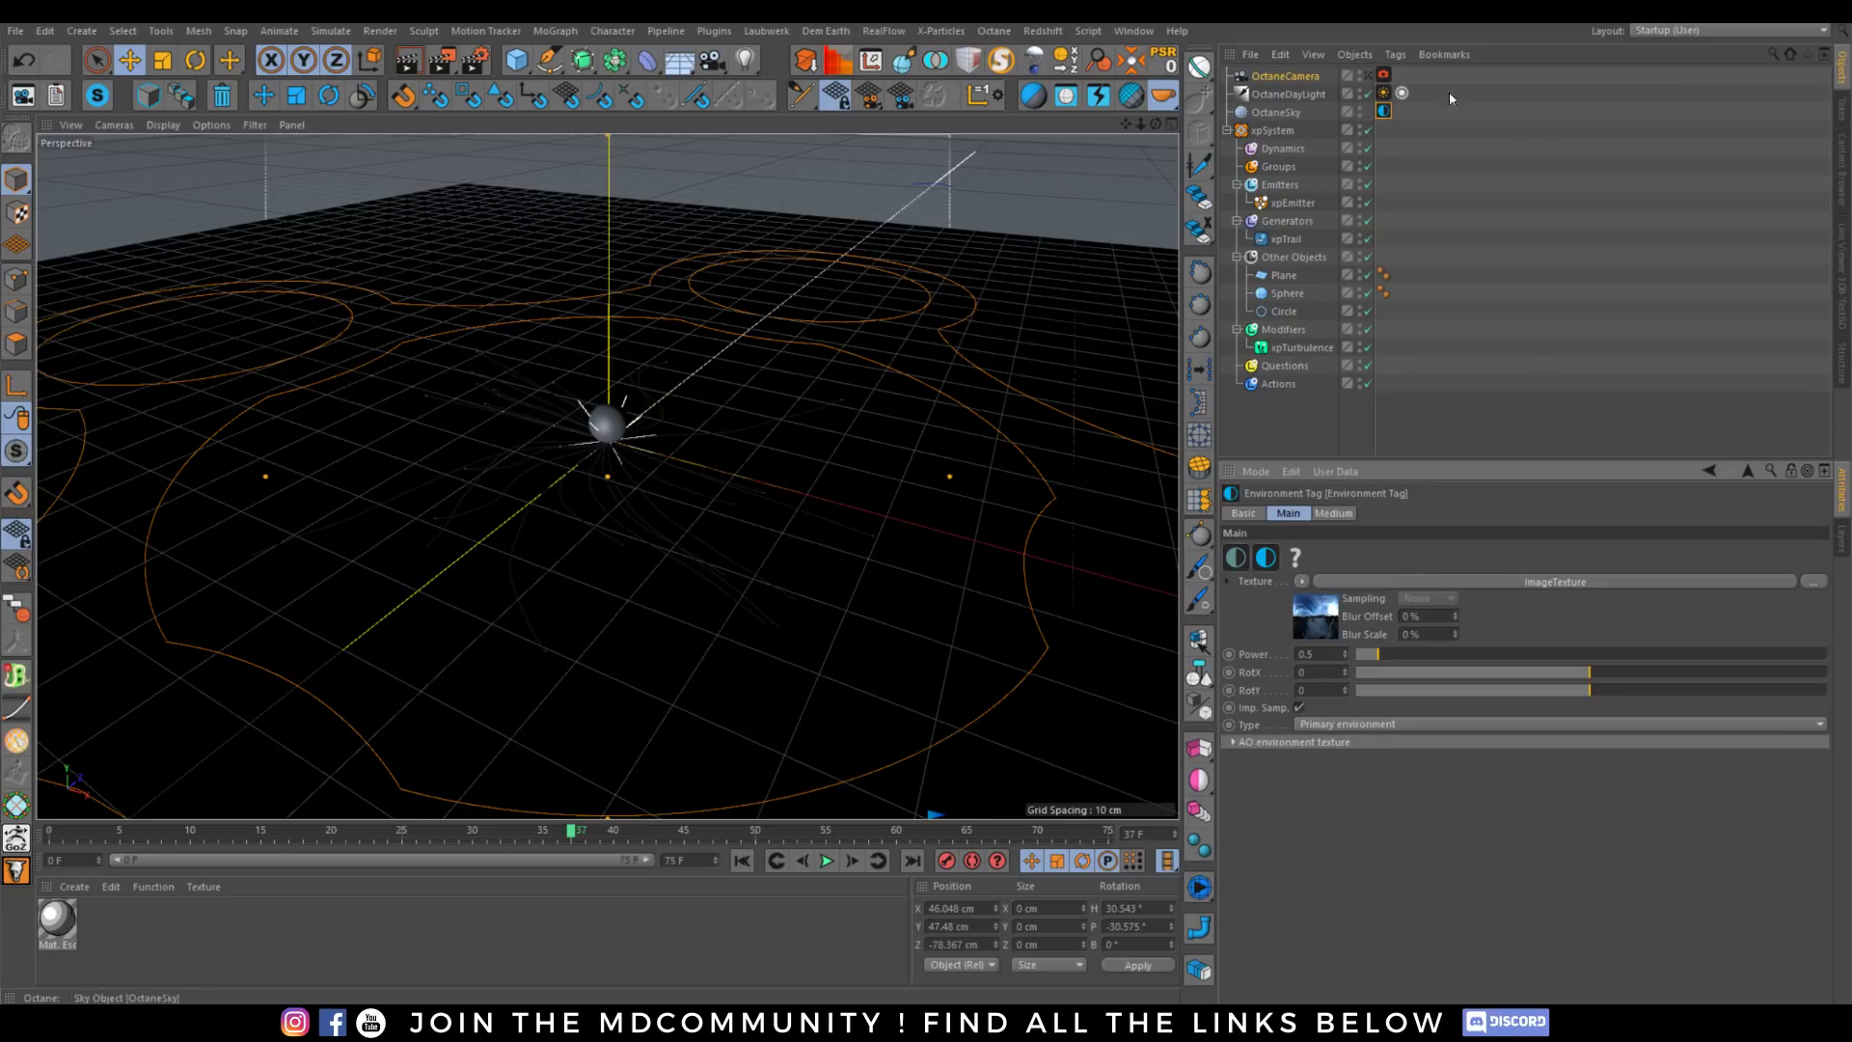
Enable the Sun expression on the OctaneDayLight and turn on Mix sky texture in its DayLight tag.
left_click(1291, 94)
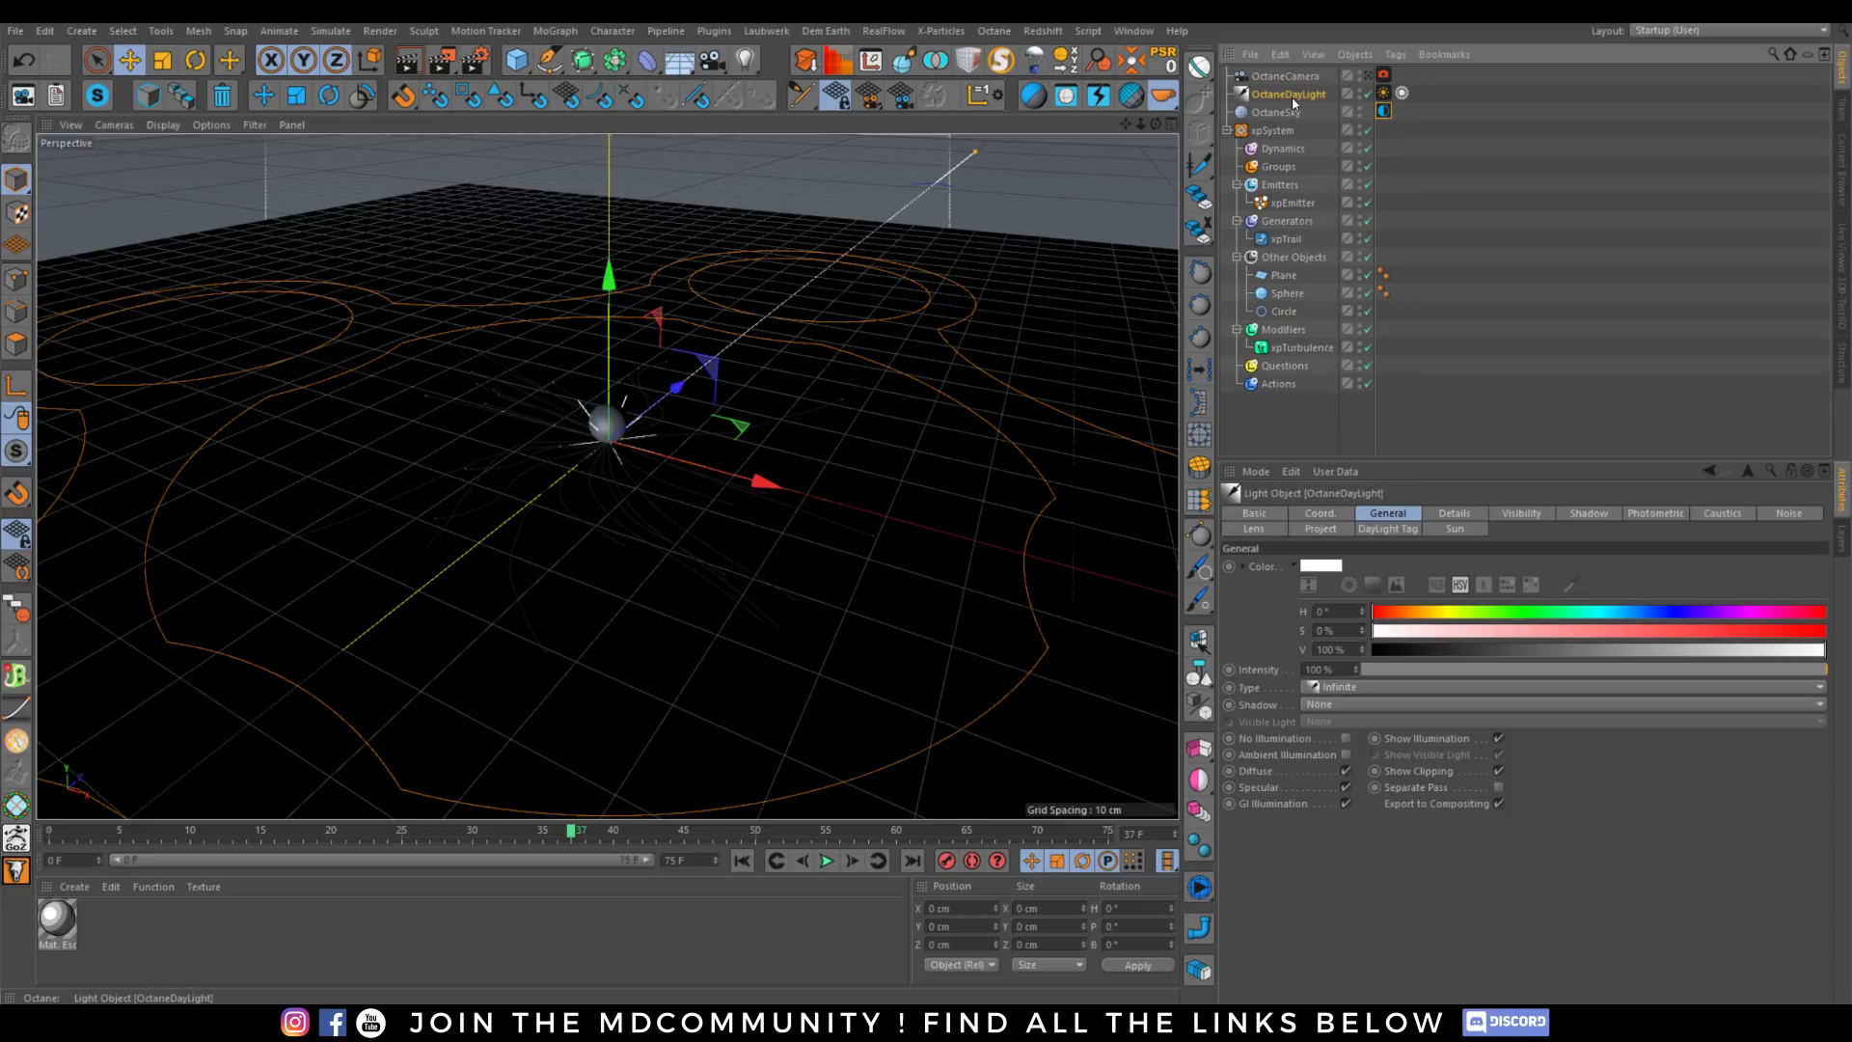
left_click(1401, 93)
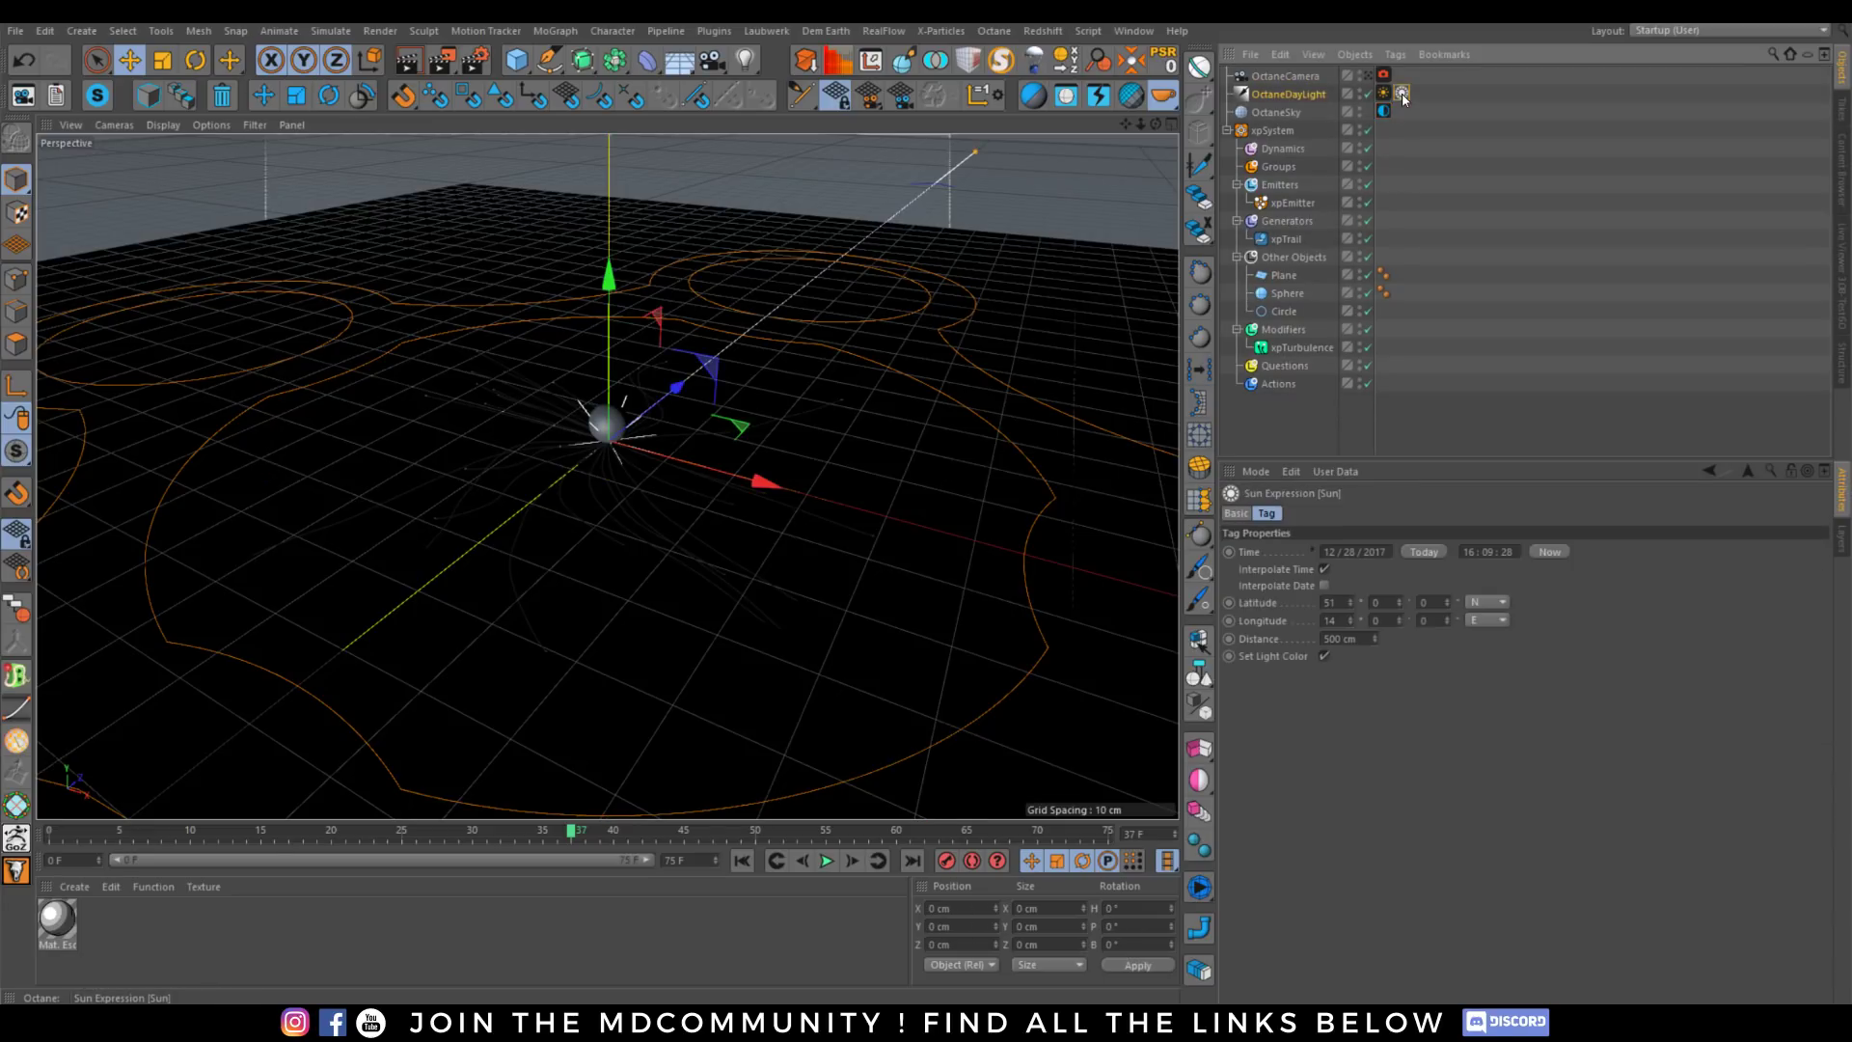
left_click(1236, 514)
left_click(1281, 606)
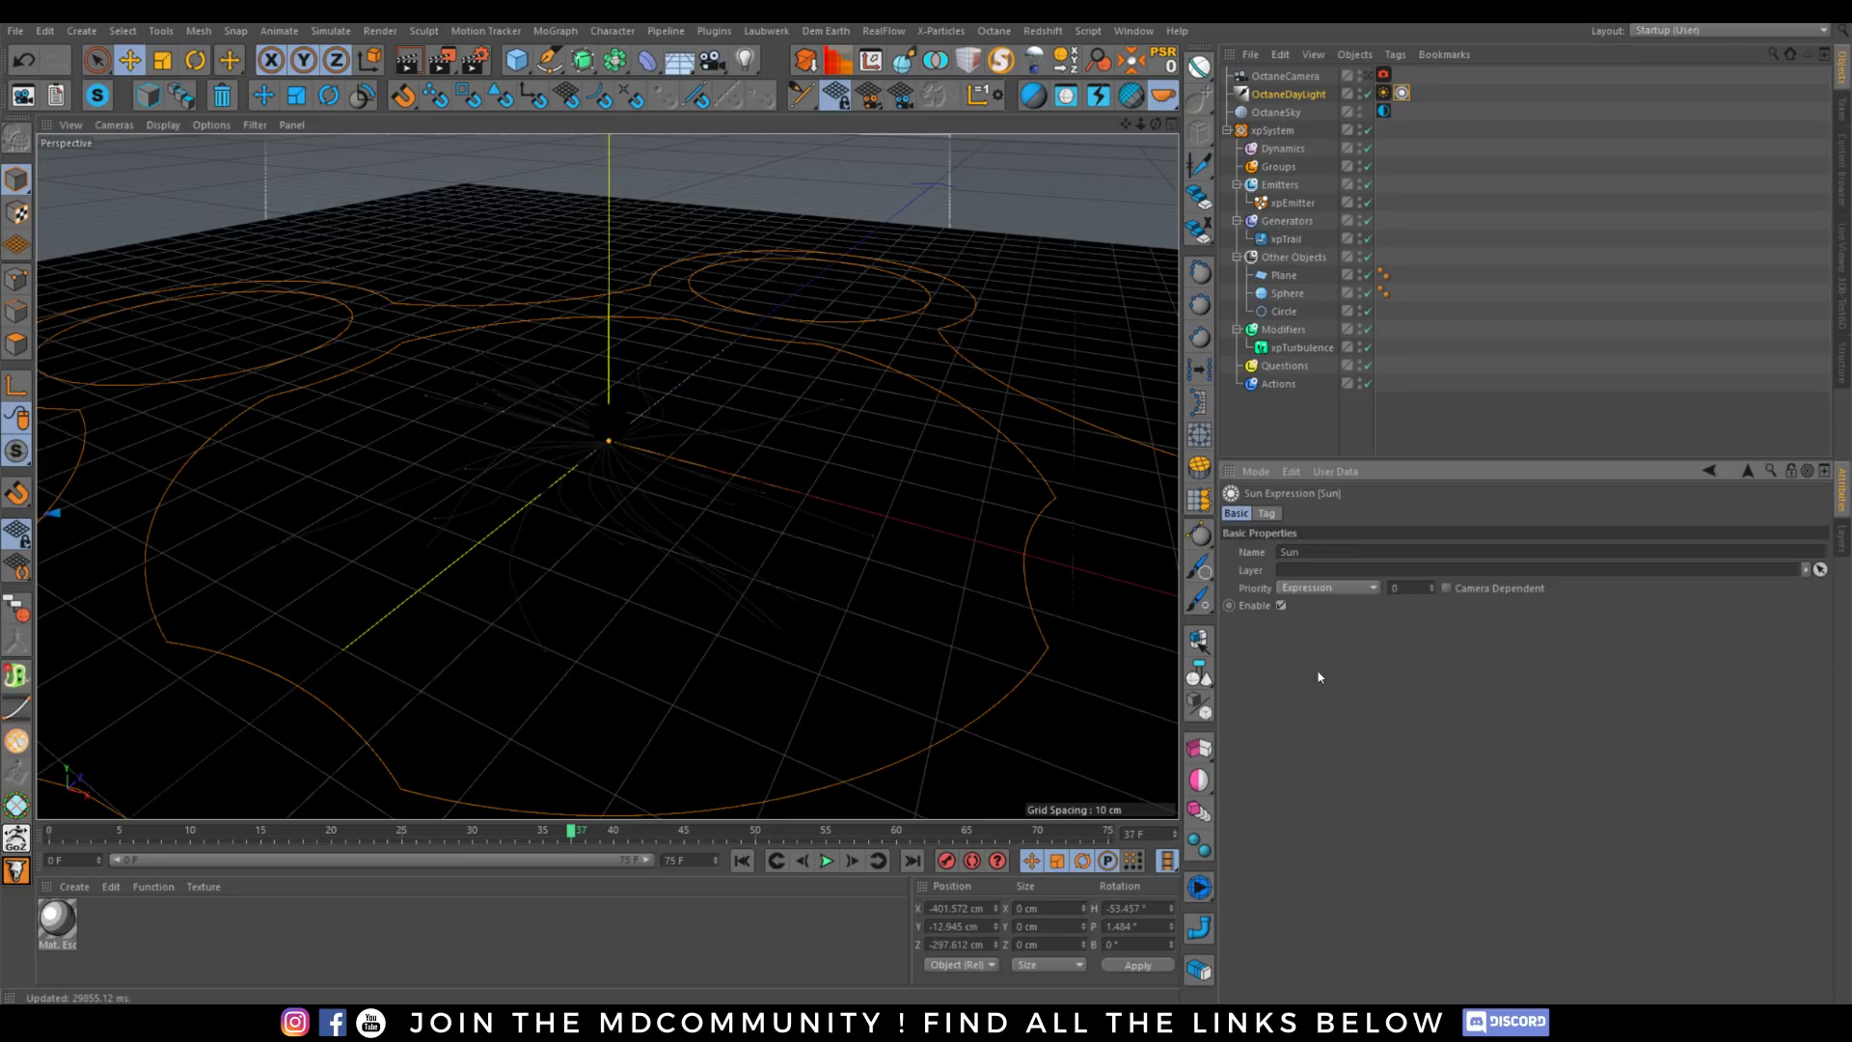
left_click(1383, 94)
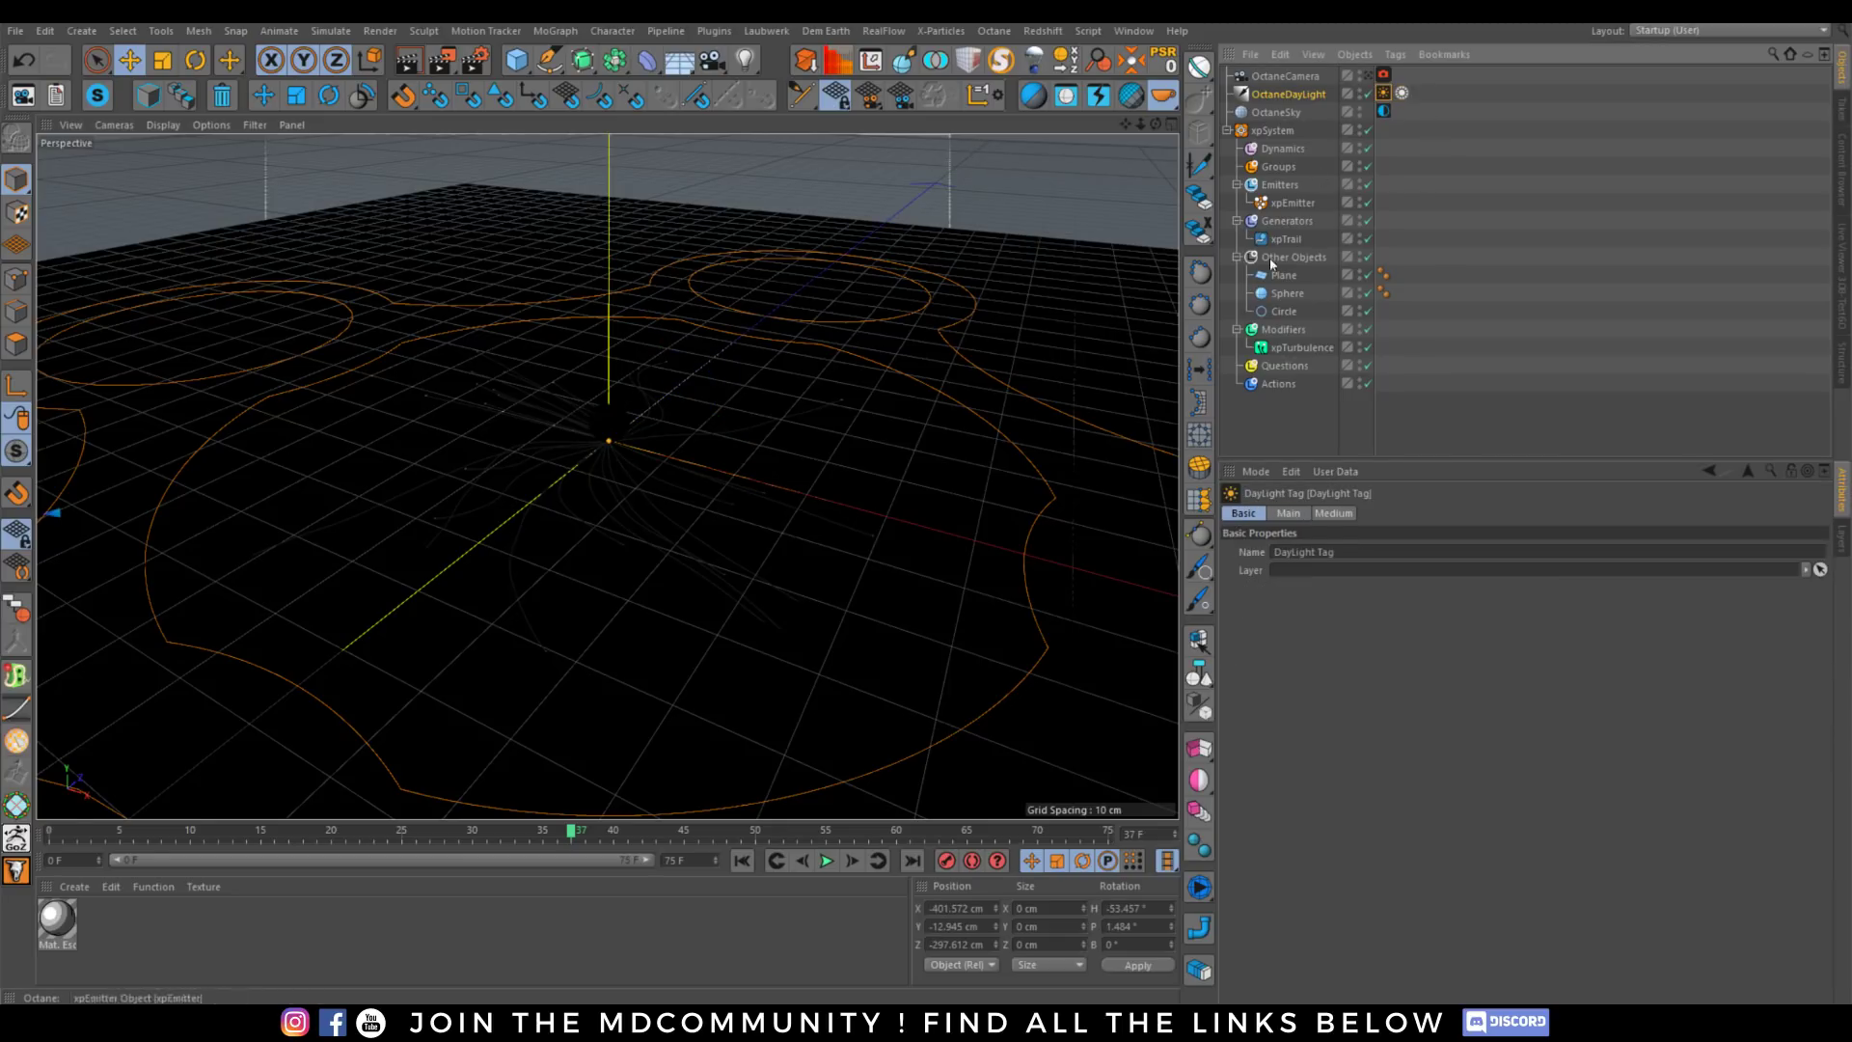
left_click(1299, 515)
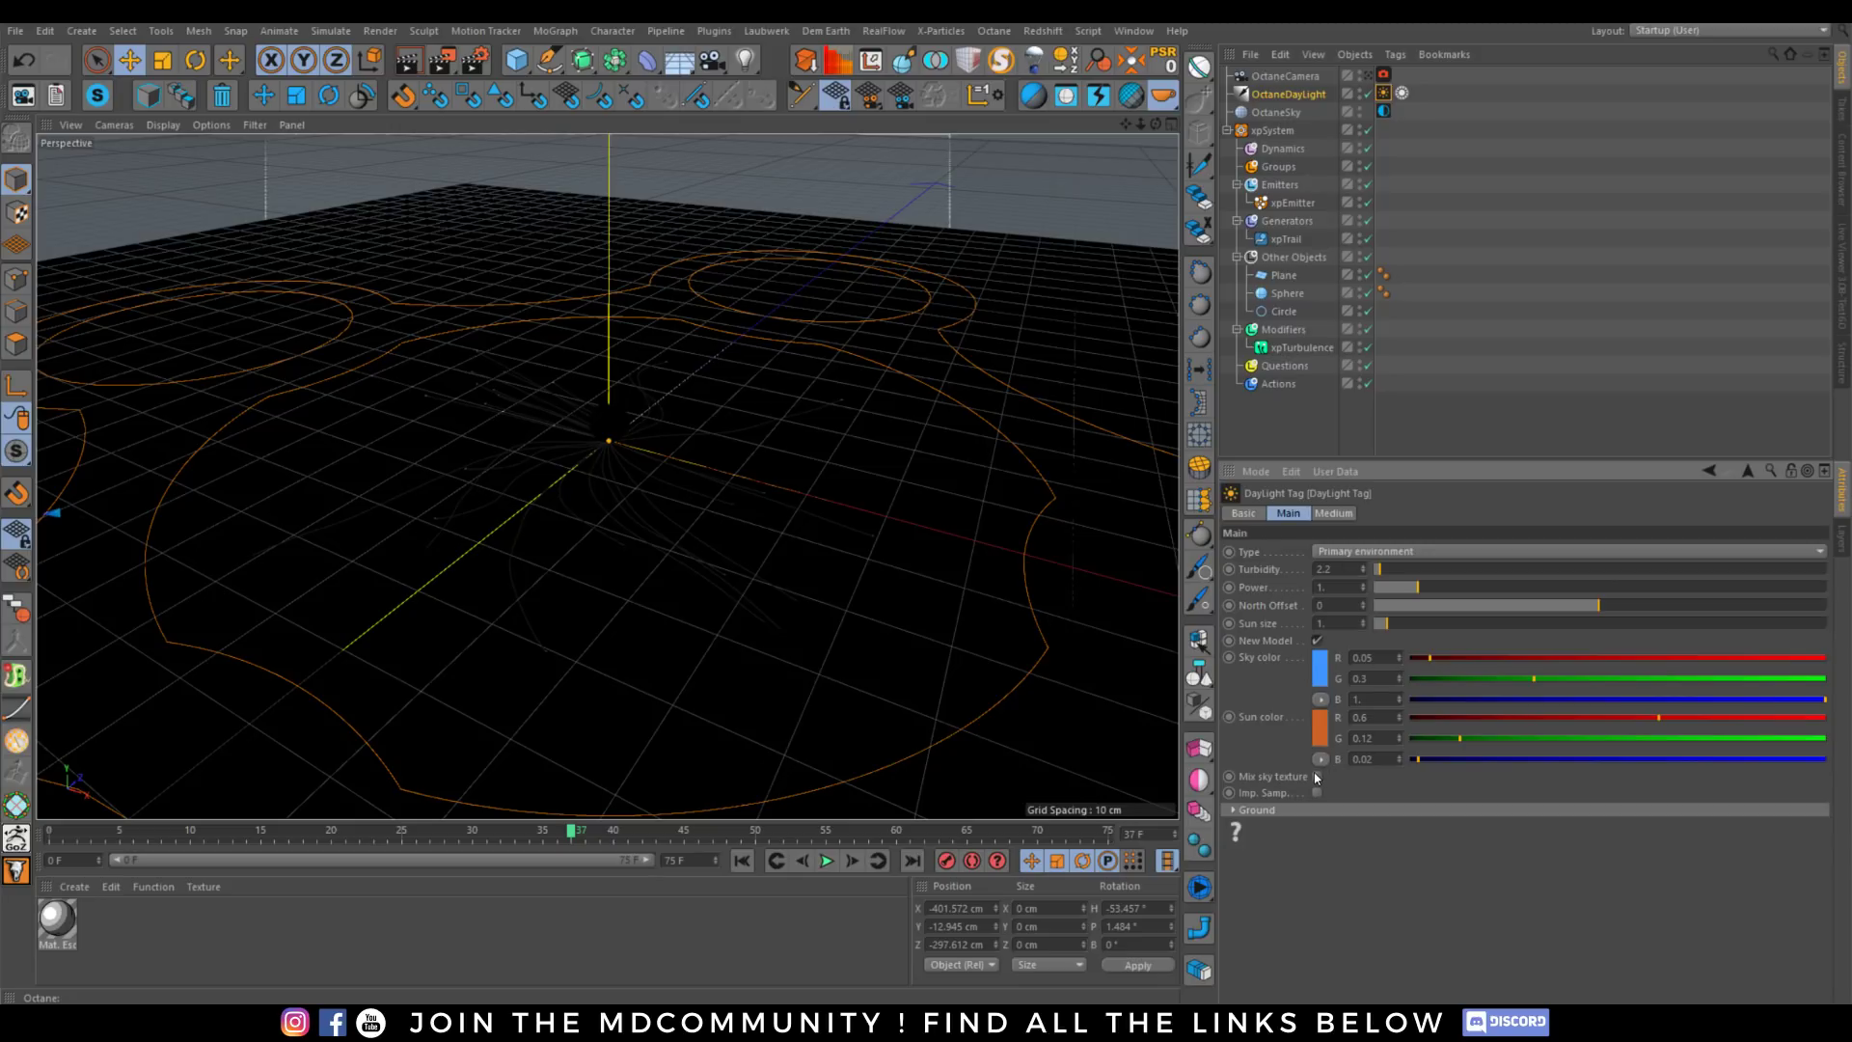
Check the sphere in the Live Viewer render, then make the OctaneCamera the active viewport camera.
left_click(1840, 275)
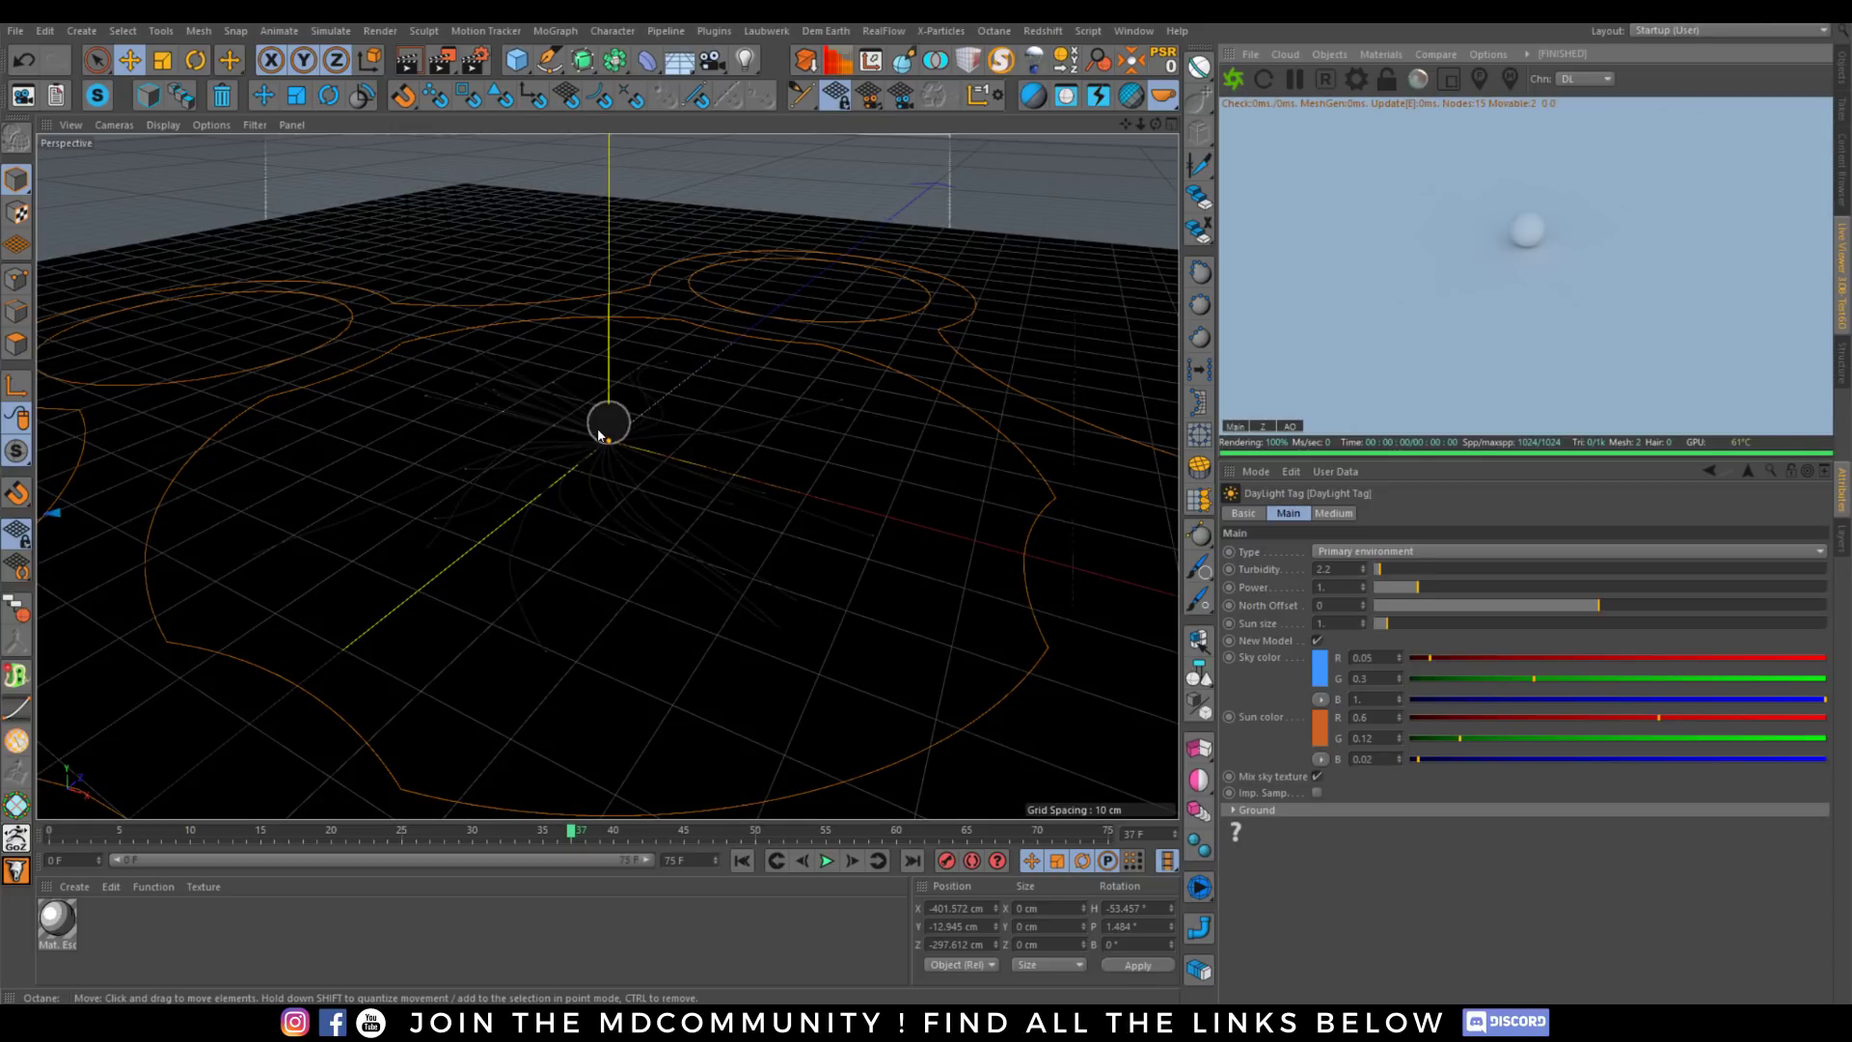
mouse_move(599, 435)
left_mouse_down()
mouse_move(617, 434)
mouse_move(609, 475)
mouse_move(606, 424)
mouse_move(597, 460)
mouse_move(610, 475)
mouse_move(611, 401)
mouse_move(607, 427)
left_mouse_up()
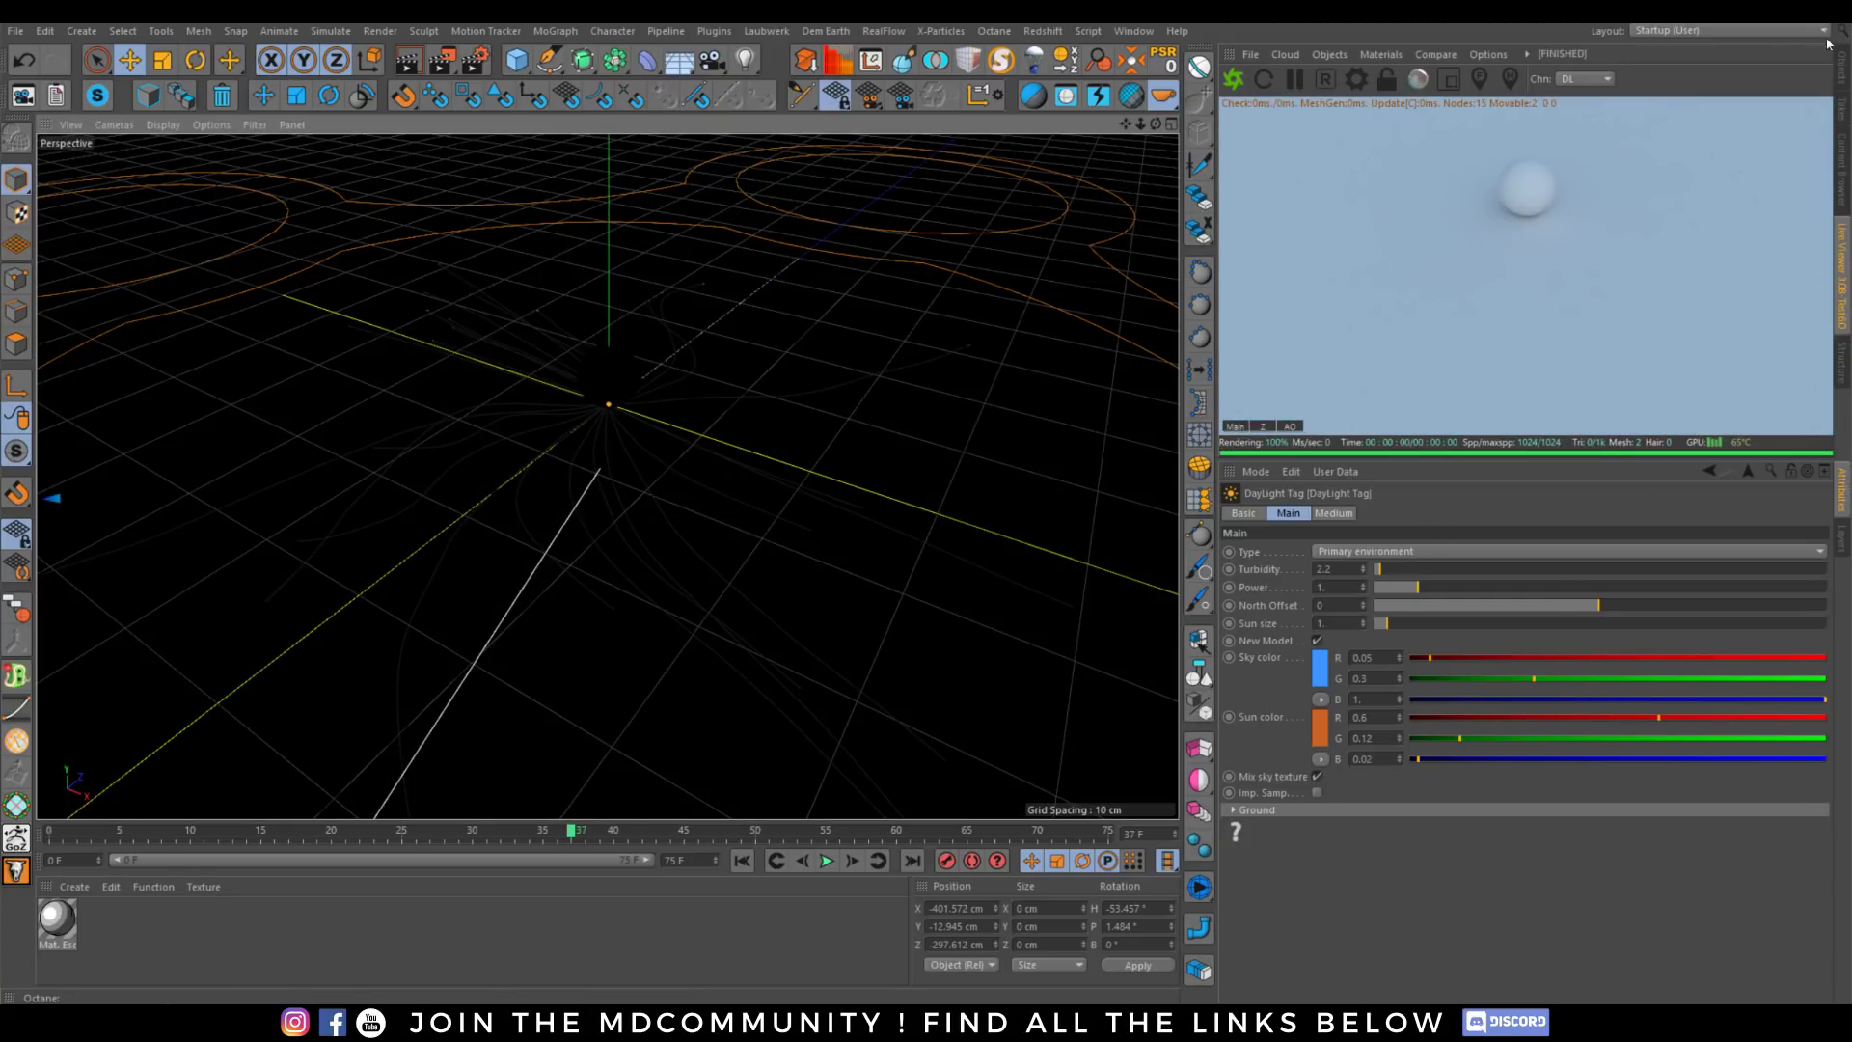
left_click(1842, 73)
left_click(1370, 77)
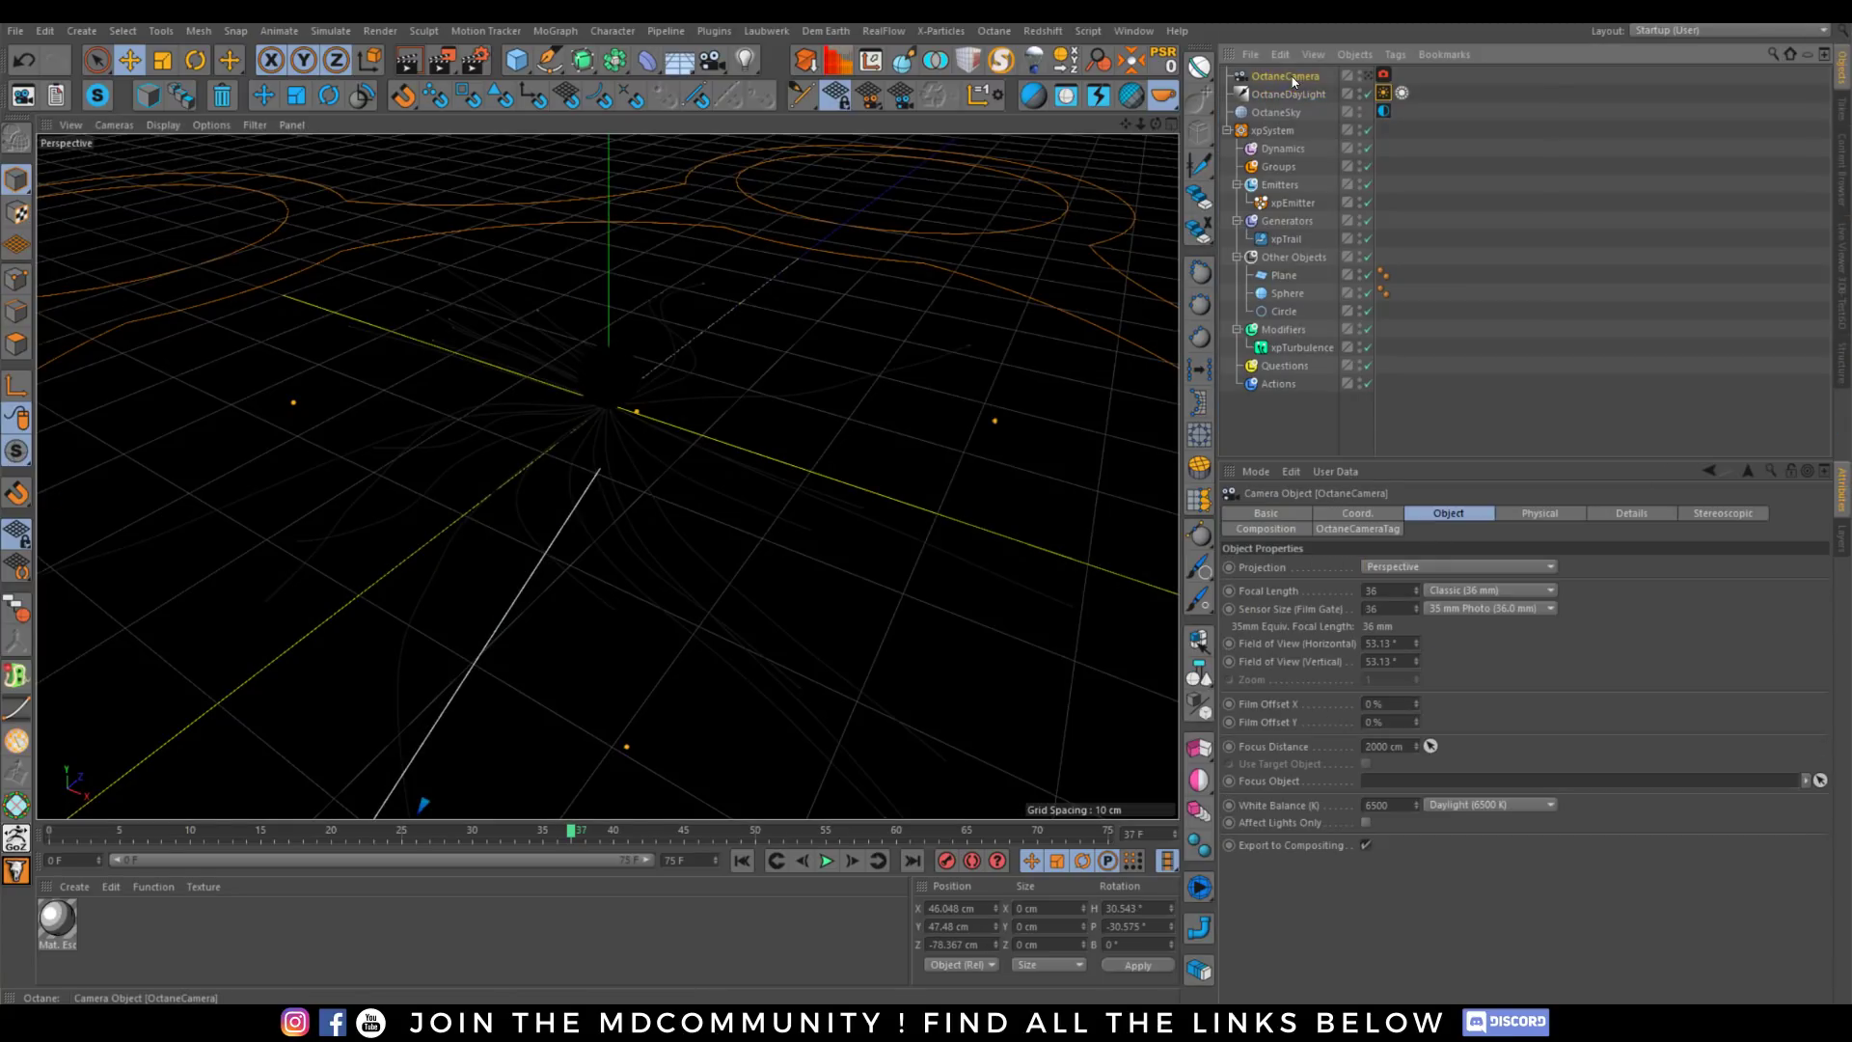
left_click(1368, 76)
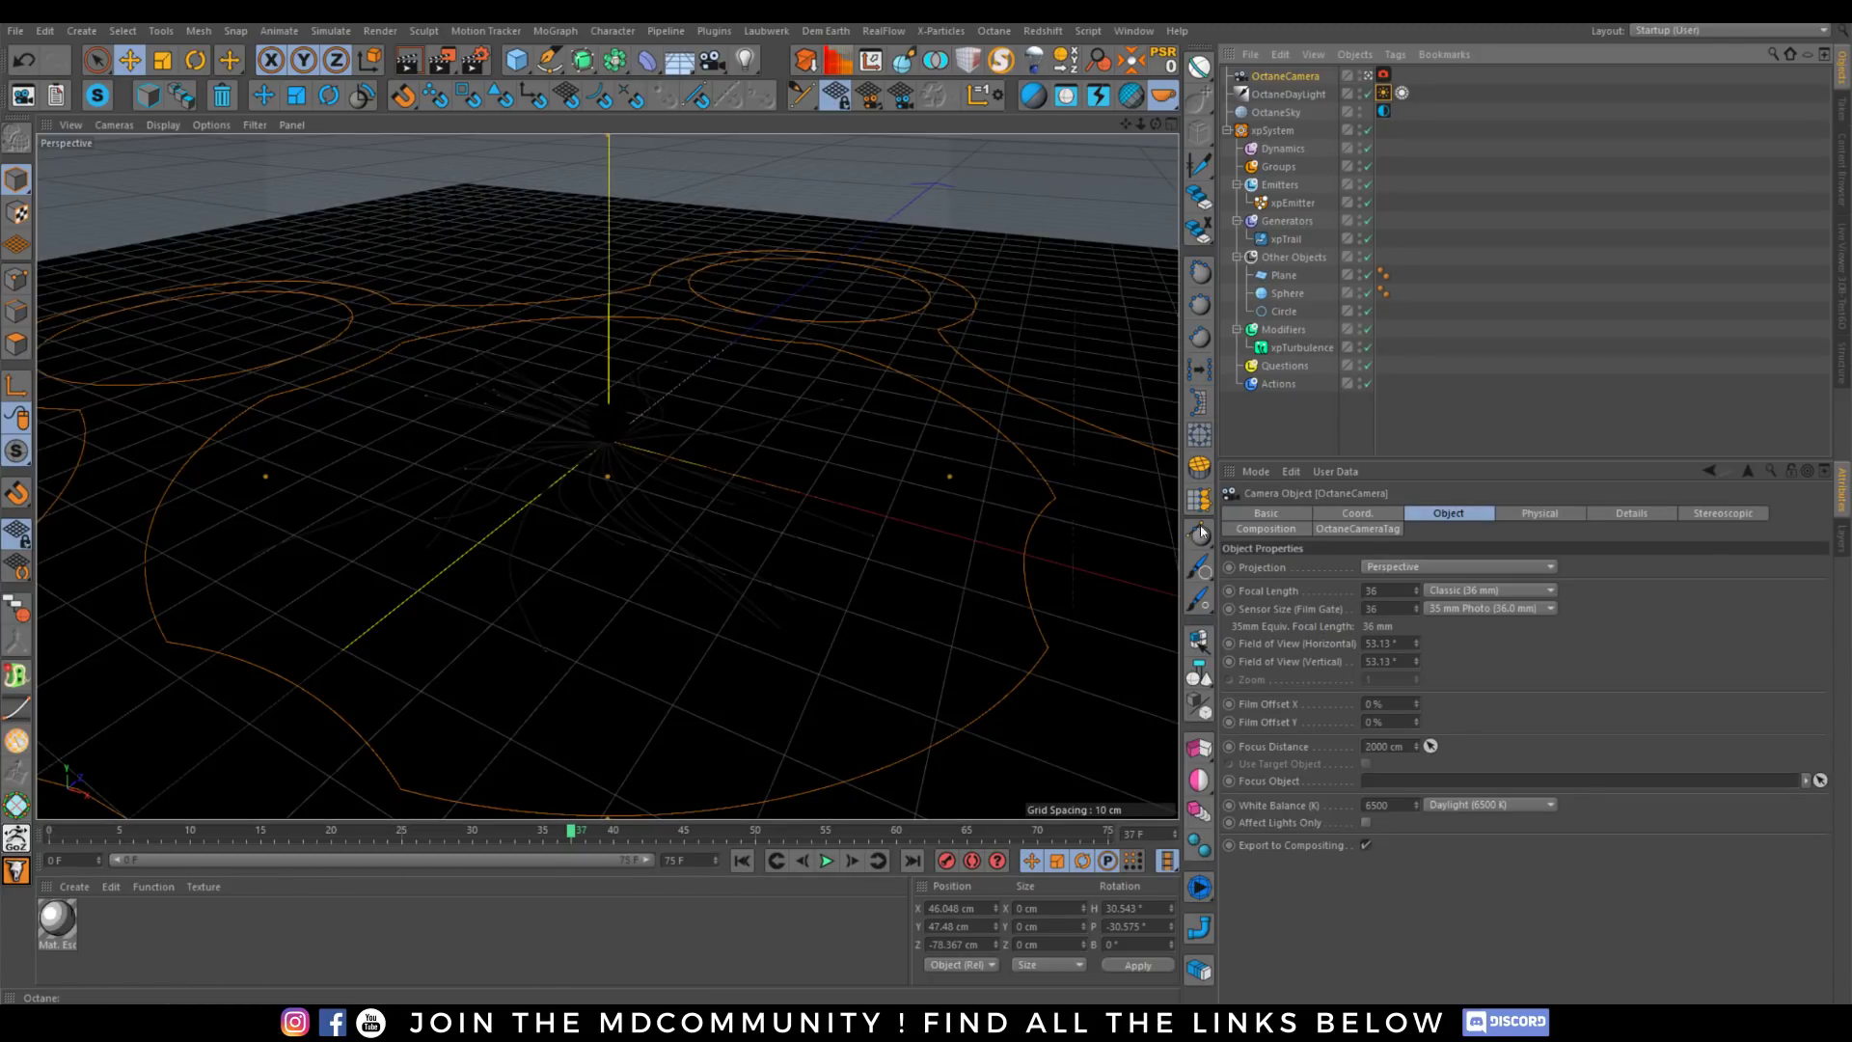
Turn on the OctaneCamera's Crosshair composition helper and reframe the camera closer to the sphere and trails.
left_click(1265, 528)
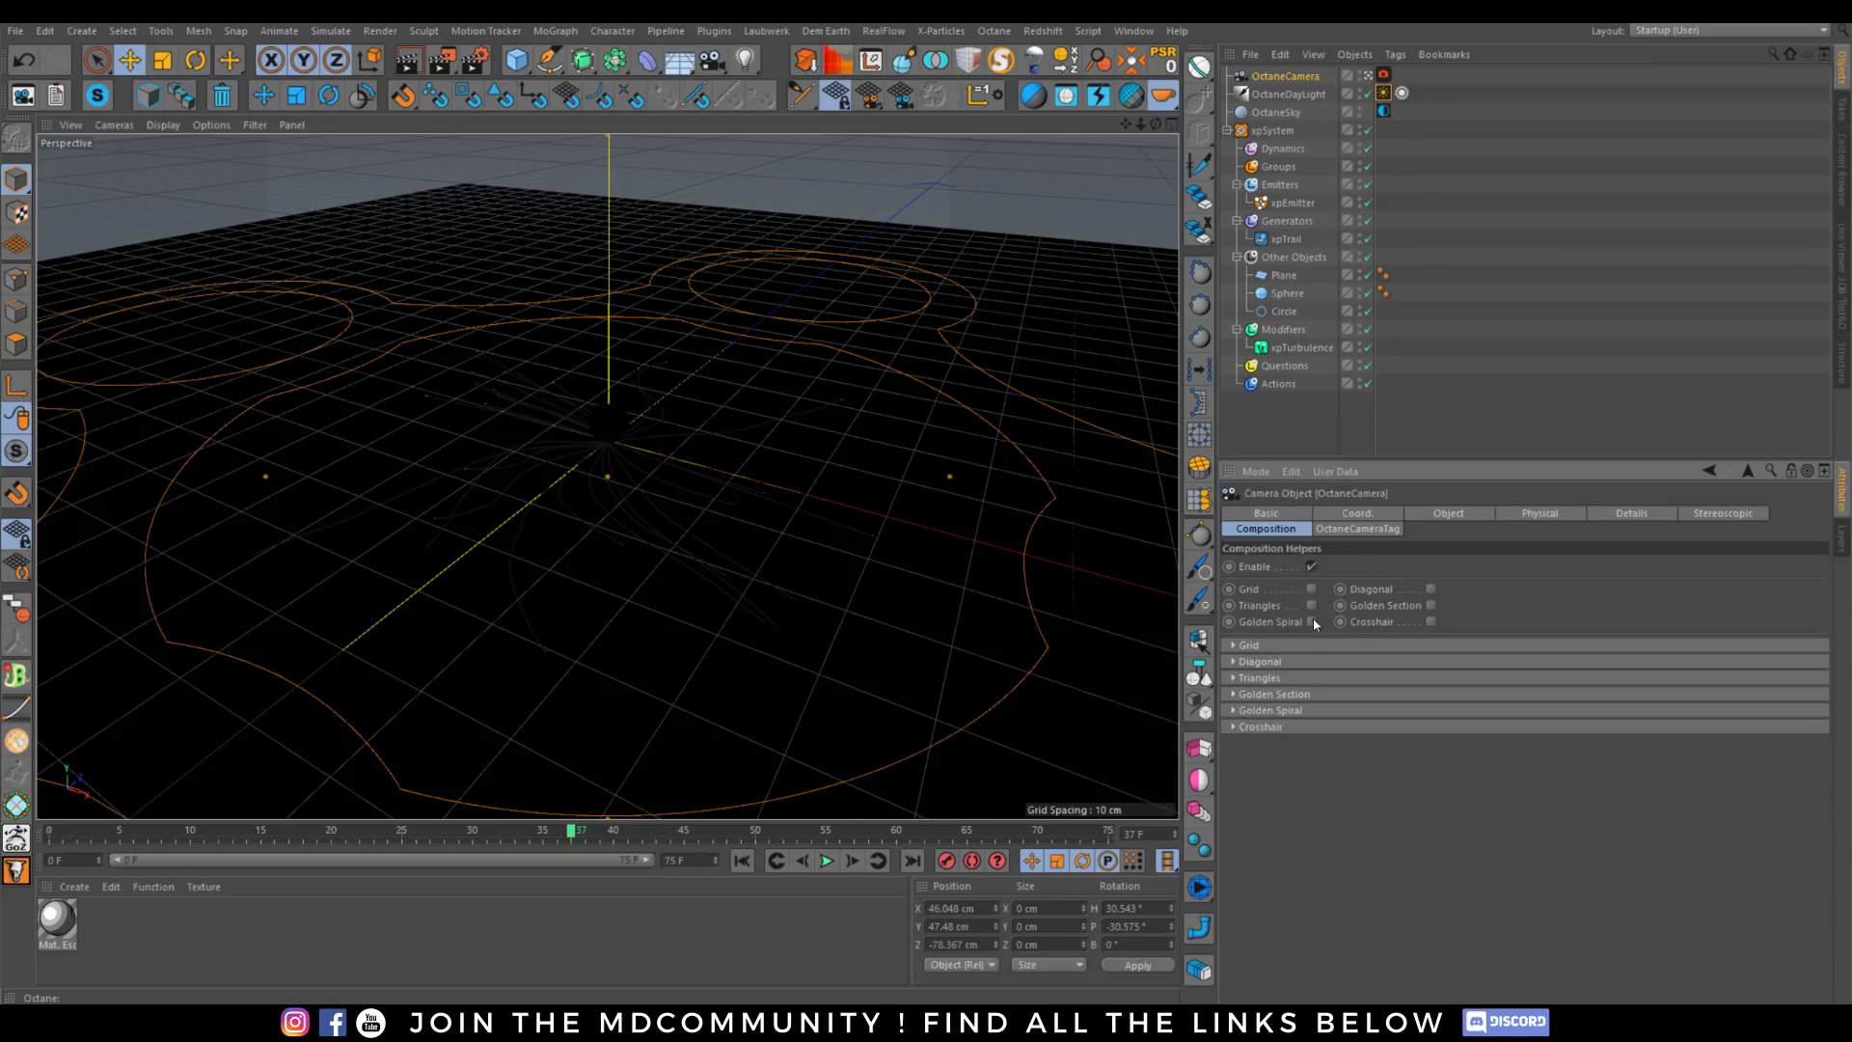
left_click(1431, 623)
left_click_drag(607, 423, 609, 451, "alt")
right_click_drag(609, 455, 605, 409, "alt")
middle_click_drag(617, 428, 605, 409, "alt")
left_click_drag(600, 405, 600, 400, "alt")
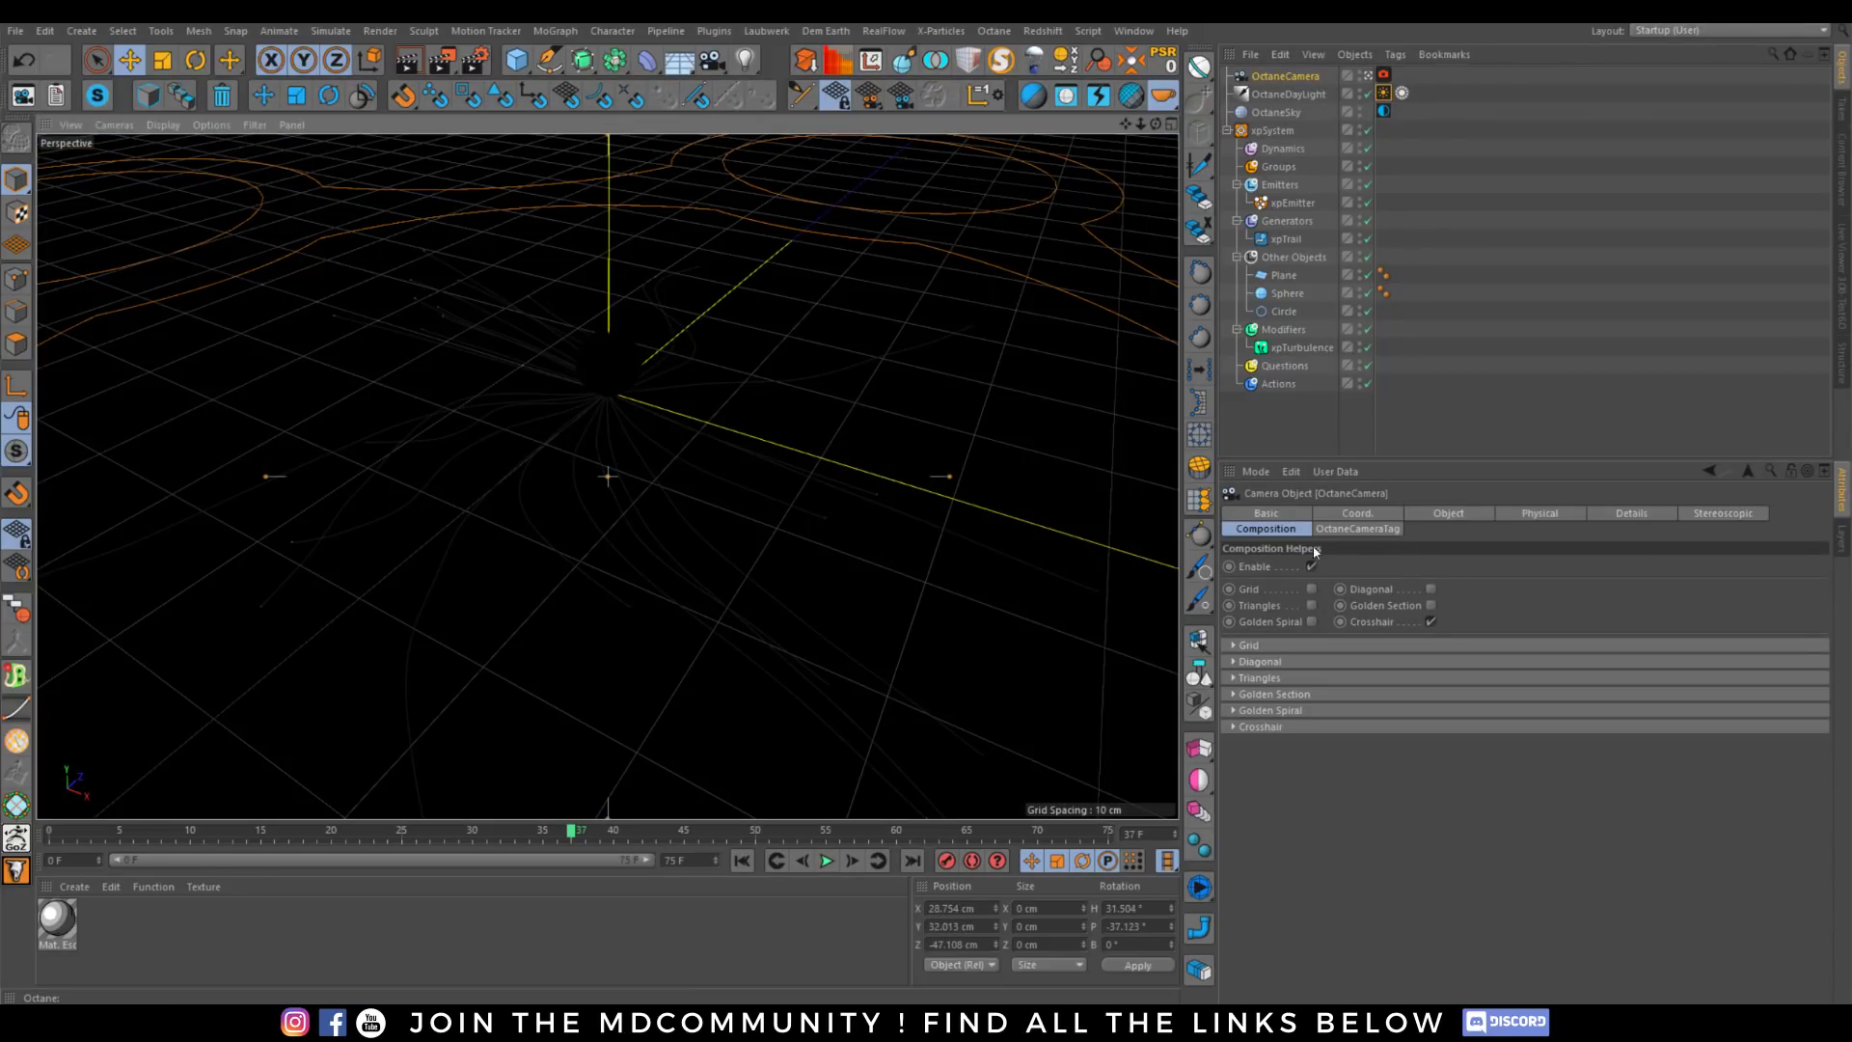
Turn on the camera's Grid composition helper and compare the framing with the reference Instagram video in the web browser.
left_click(1310, 590)
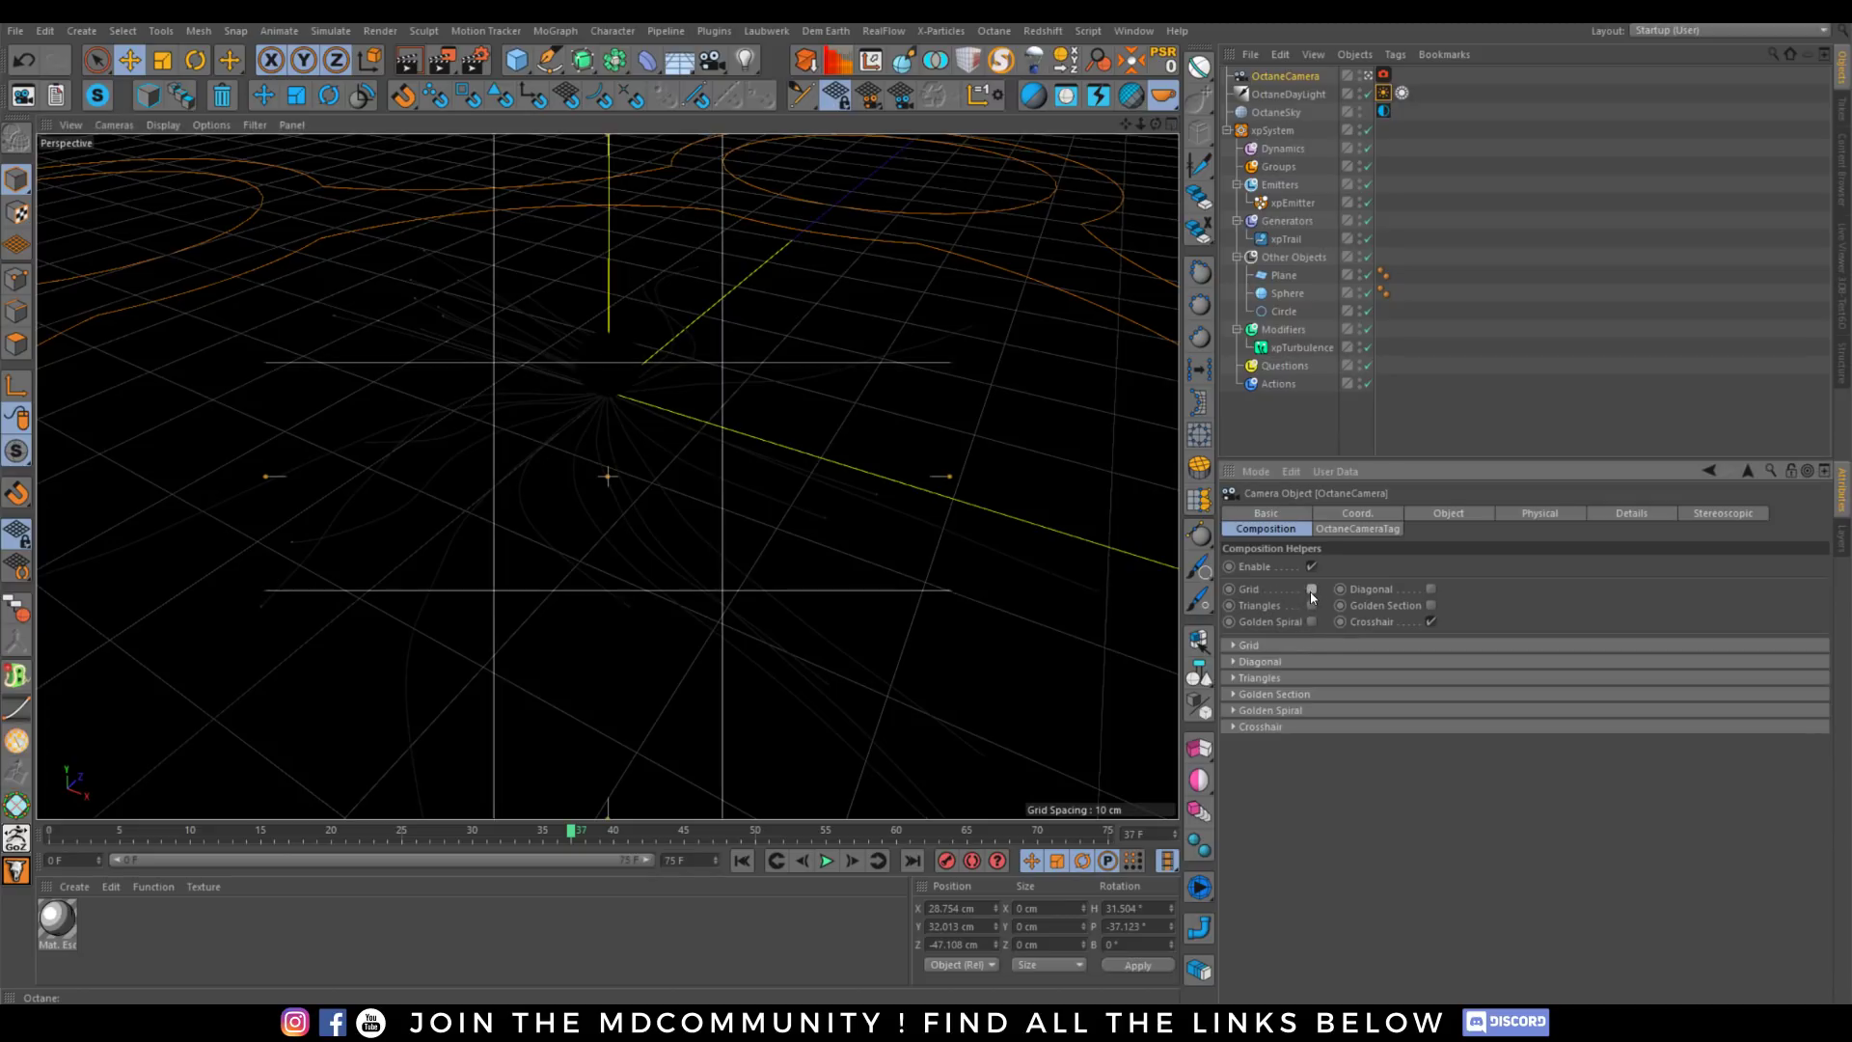
left_click(1308, 587)
left_click(1311, 590)
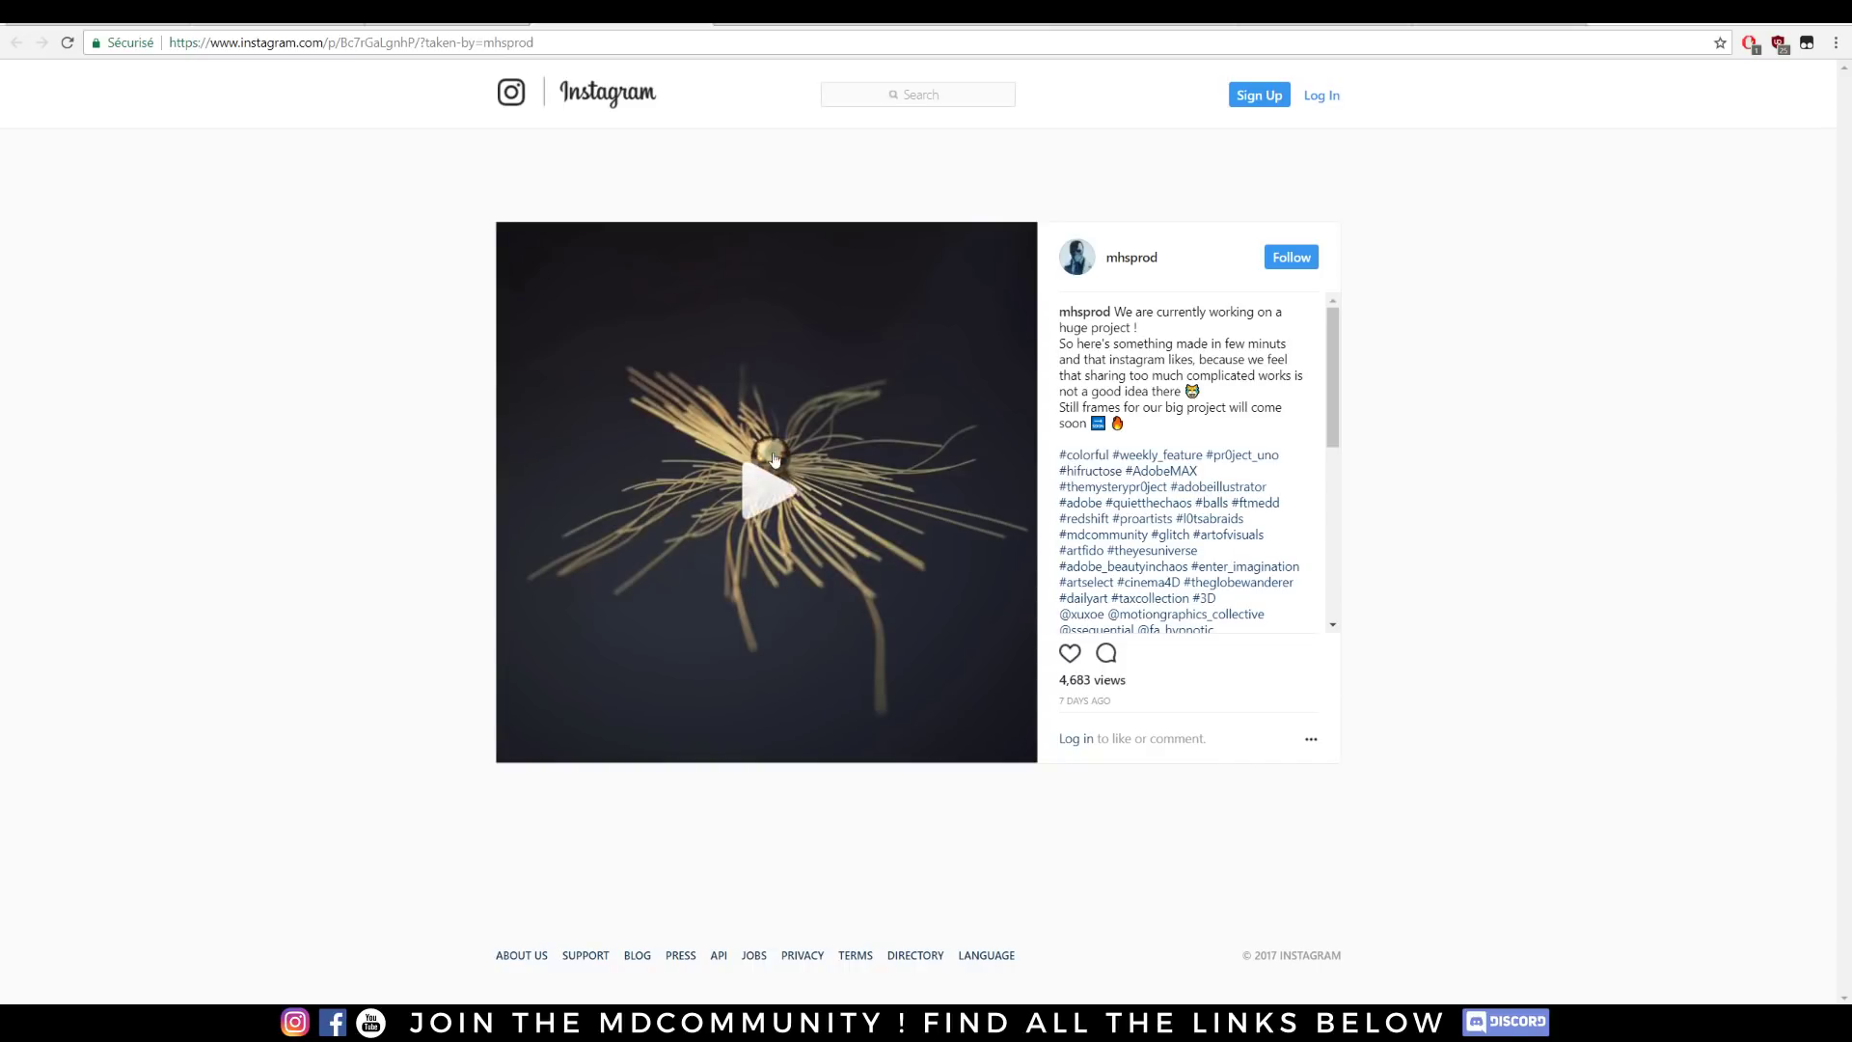
left_click(777, 460)
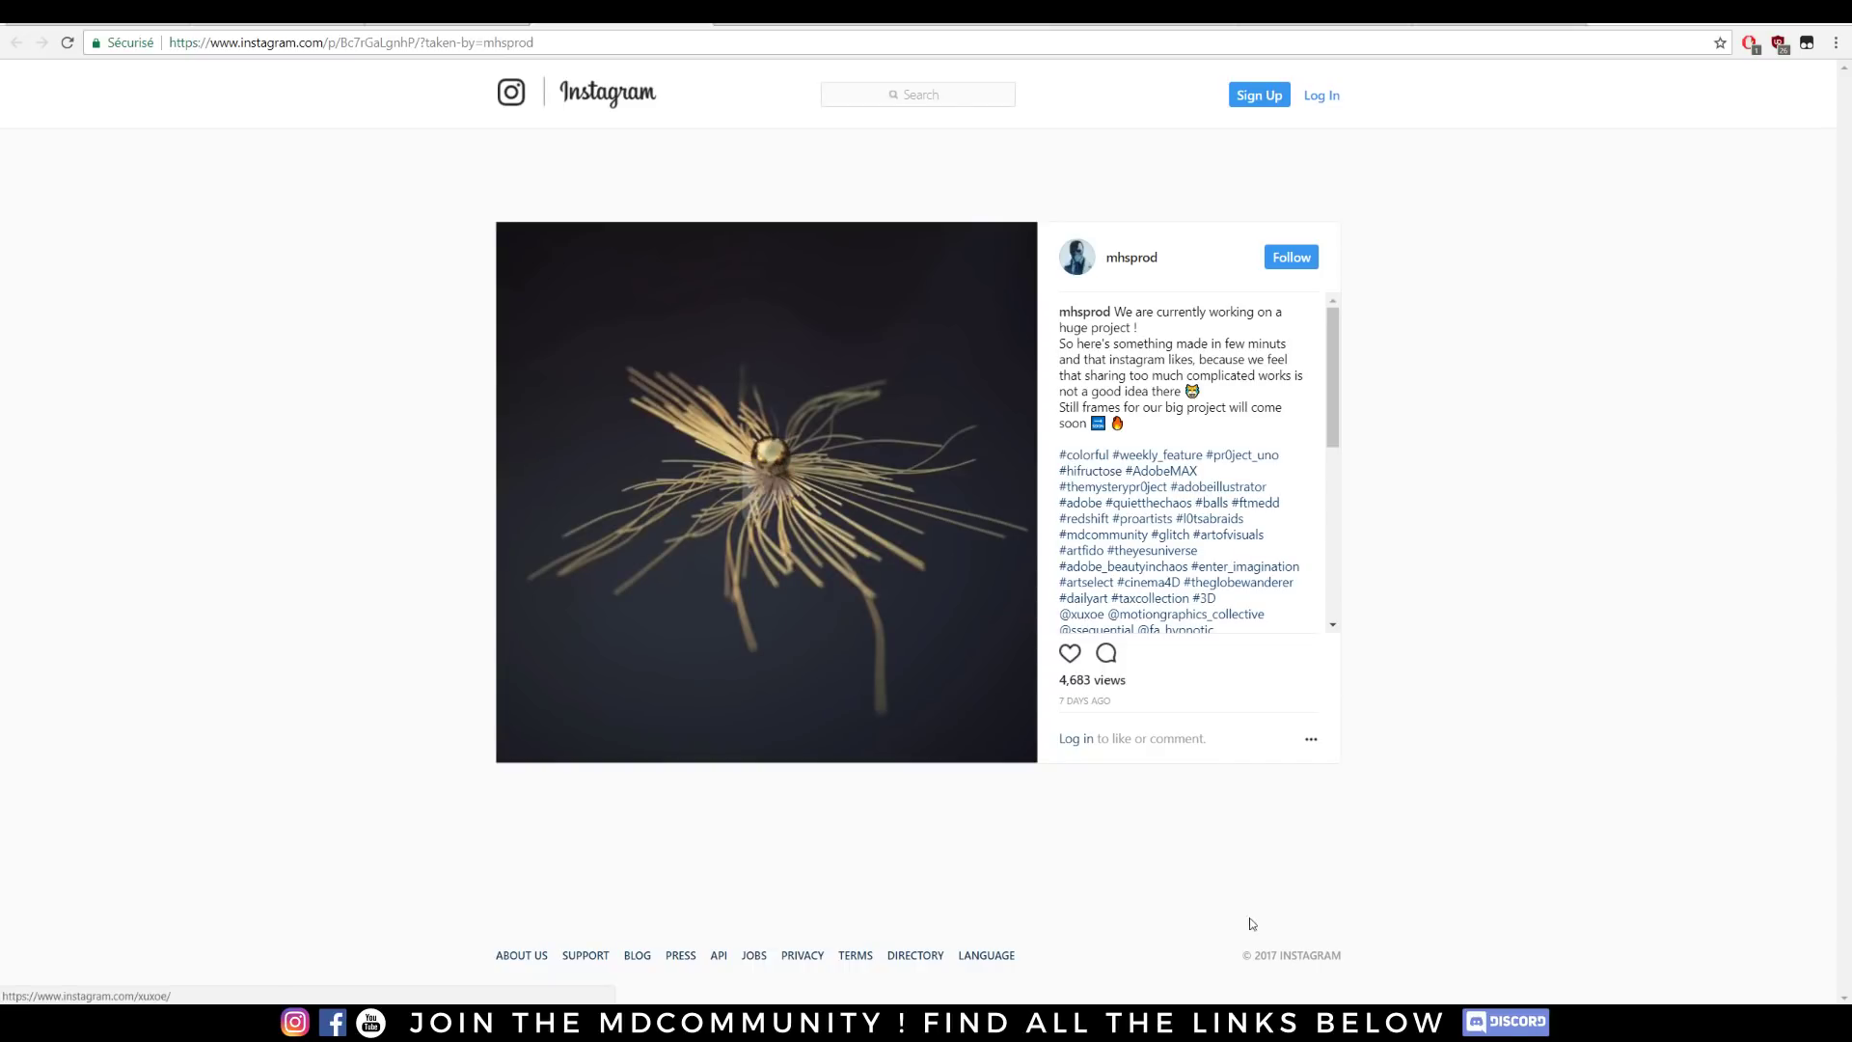
right_click(1139, 1022)
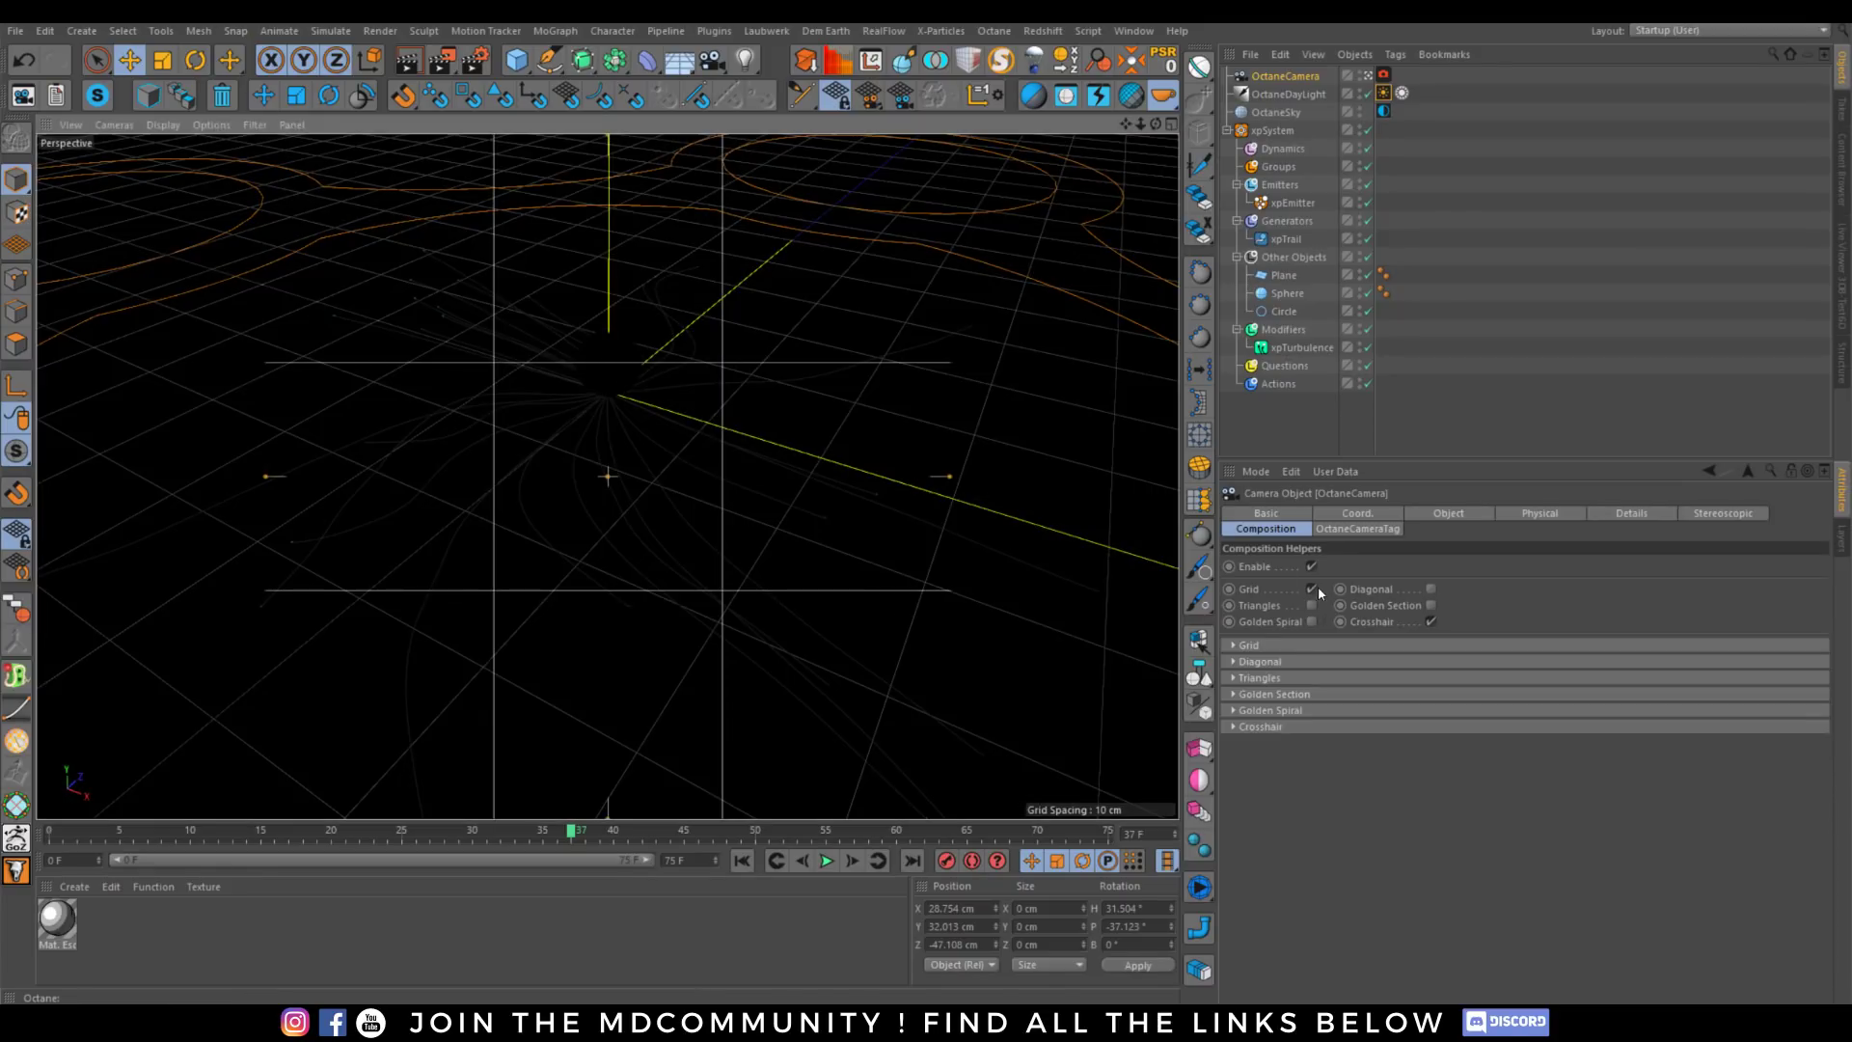
Turn off the camera's Grid and Crosshair composition helpers and enlarge the Live Viewer to check the framing.
left_click(1311, 588)
left_click(1431, 621)
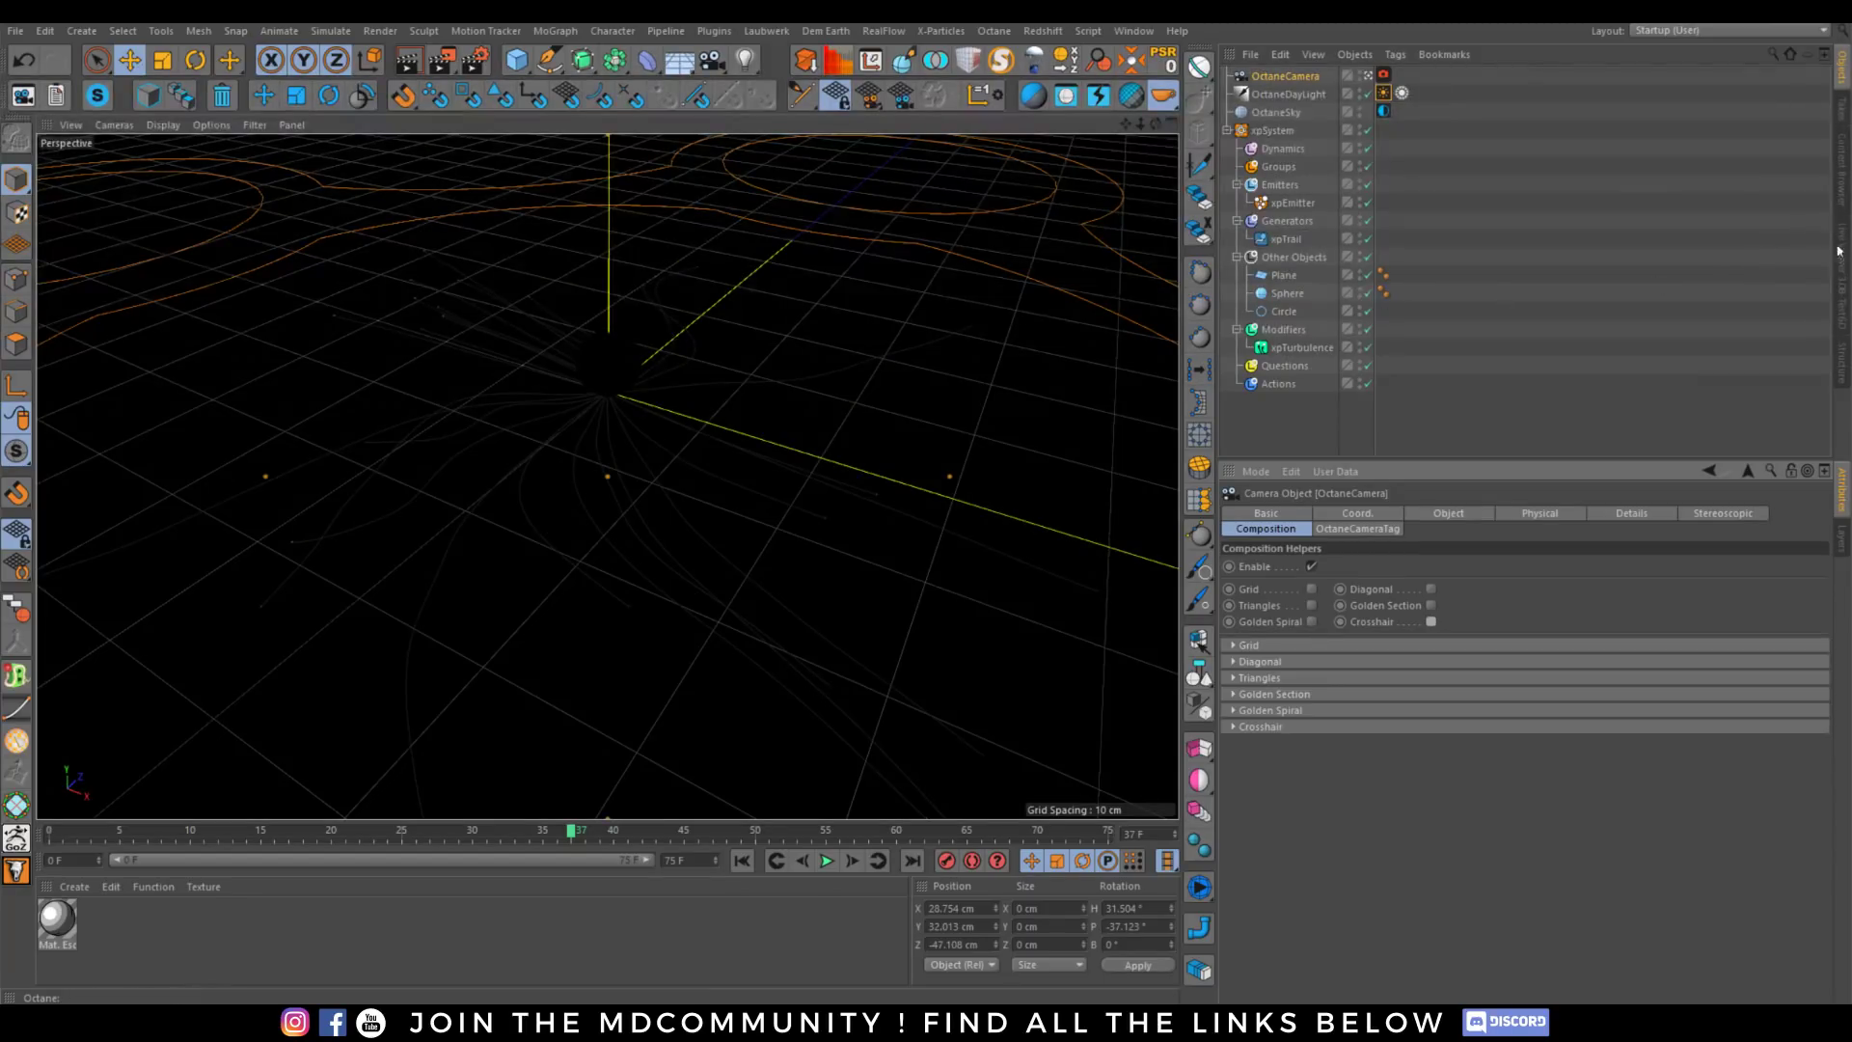
left_click(1383, 74)
left_click(1842, 287)
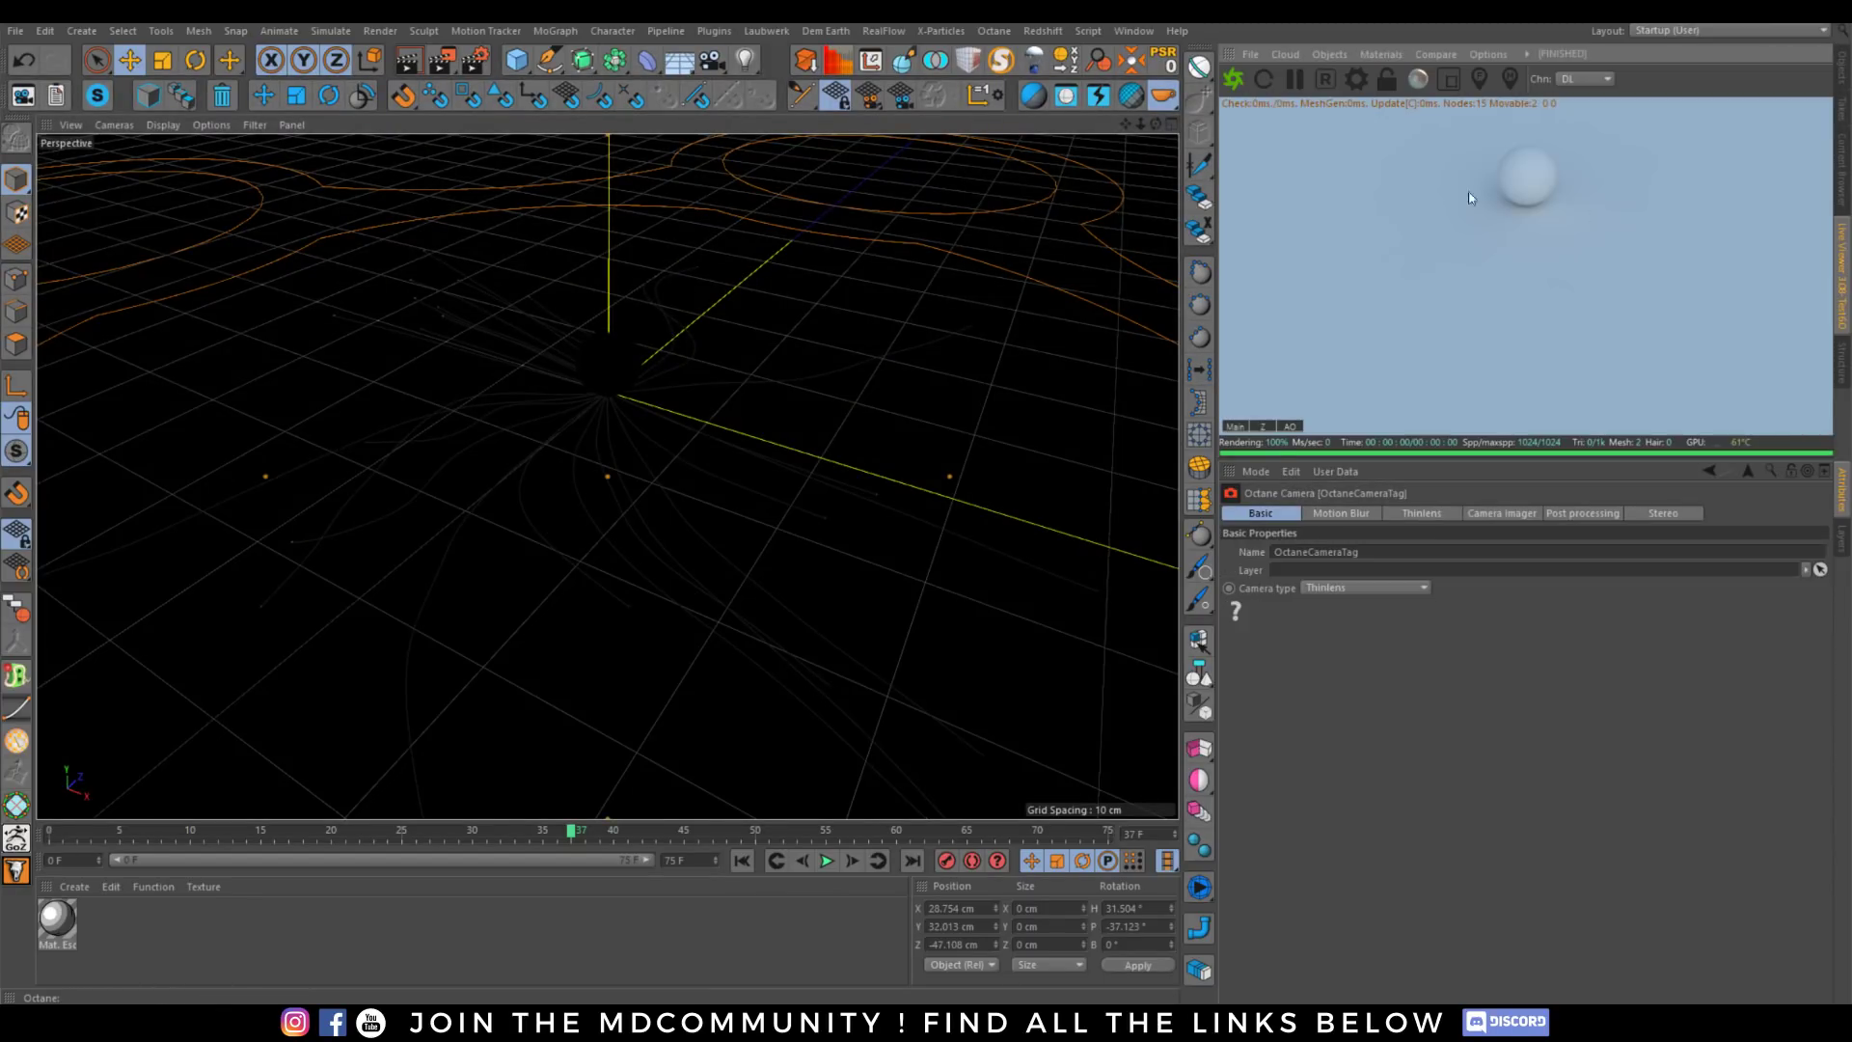
left_click_drag(1508, 458, 1534, 777)
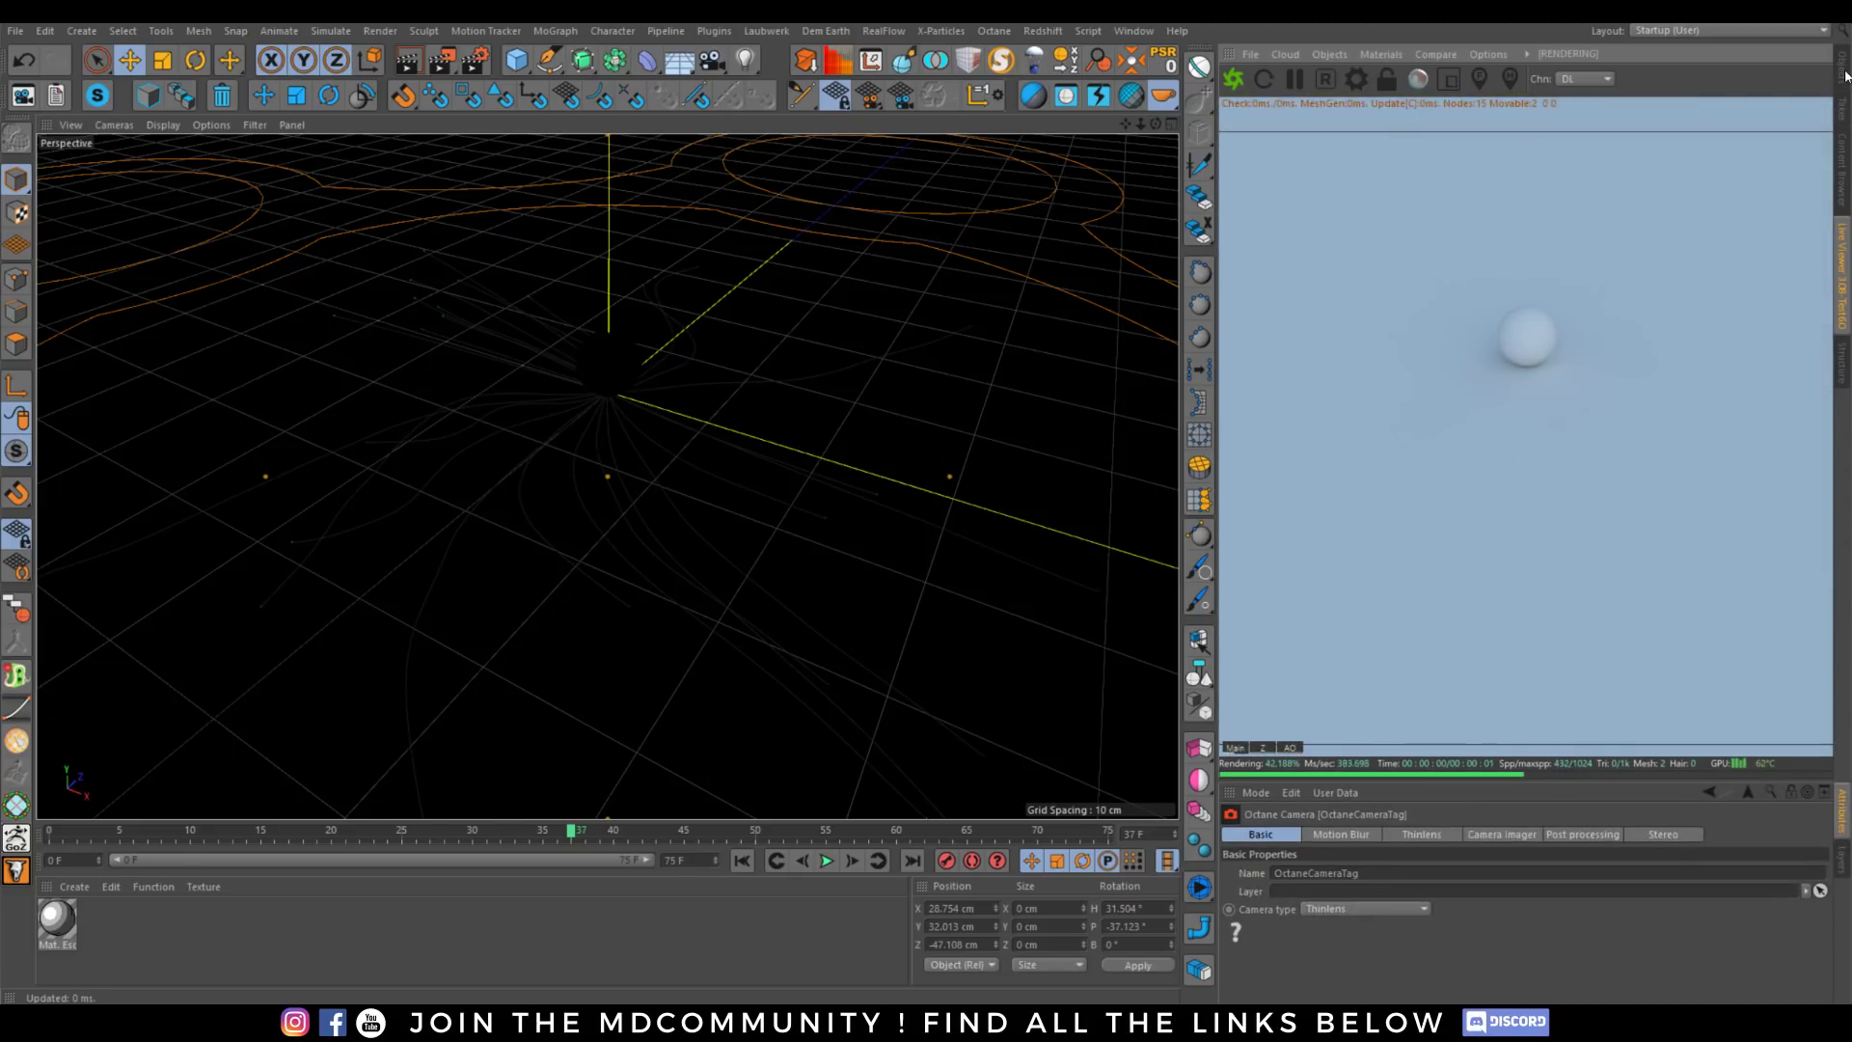
Enable the camera imager in the OctaneCamera's tag and set its response to Linear.
left_click(1843, 73)
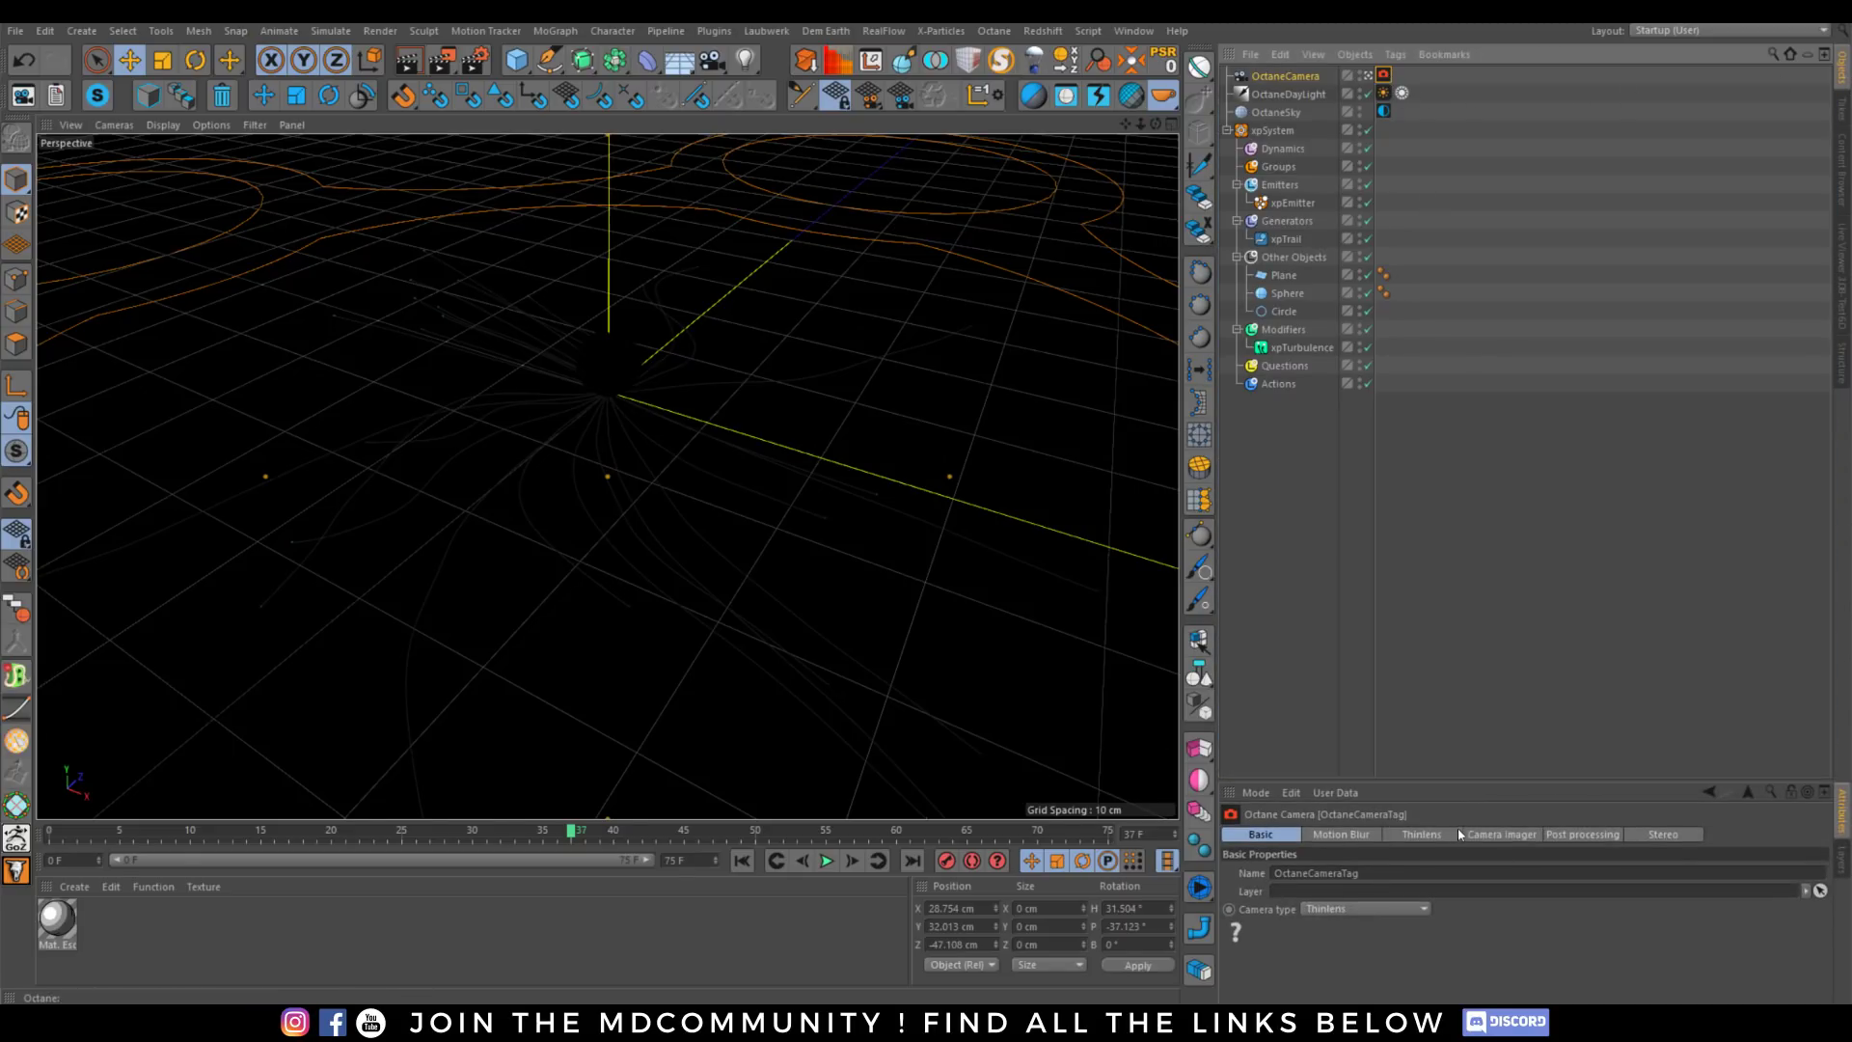
left_click(1481, 835)
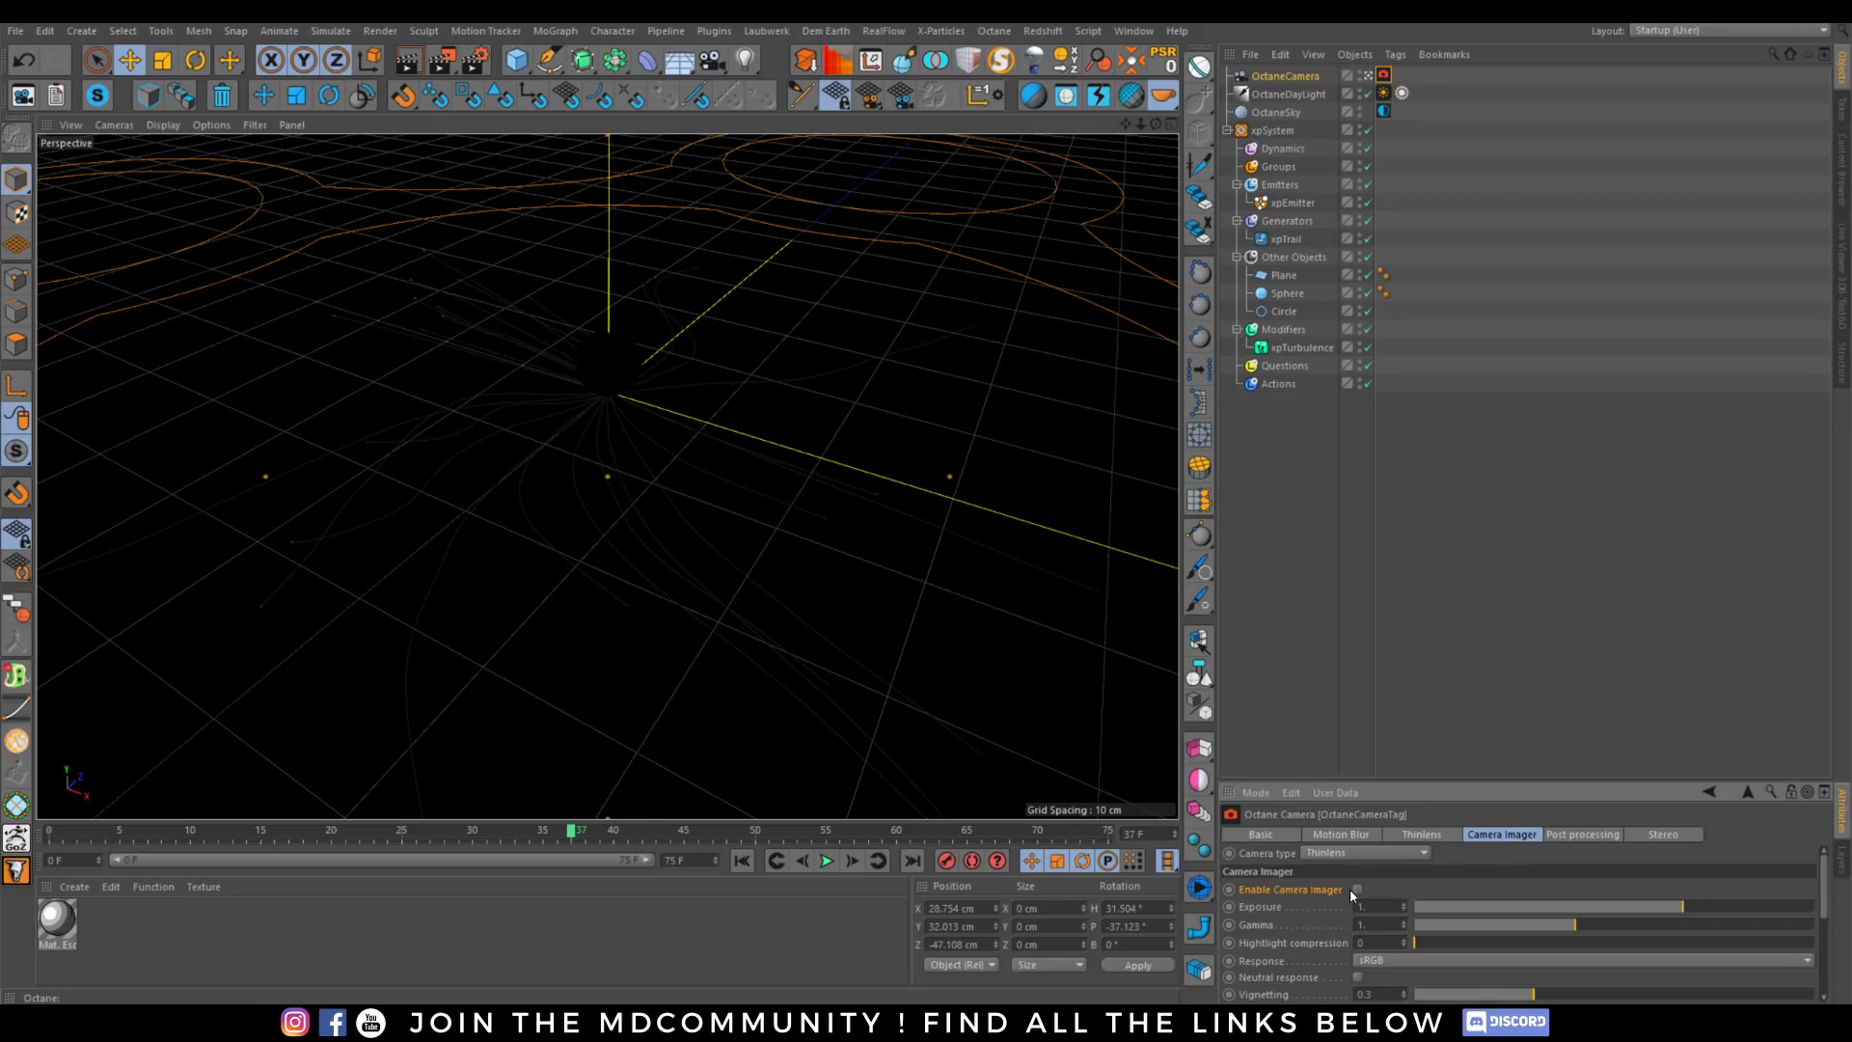
left_click_drag(1519, 780, 1486, 407)
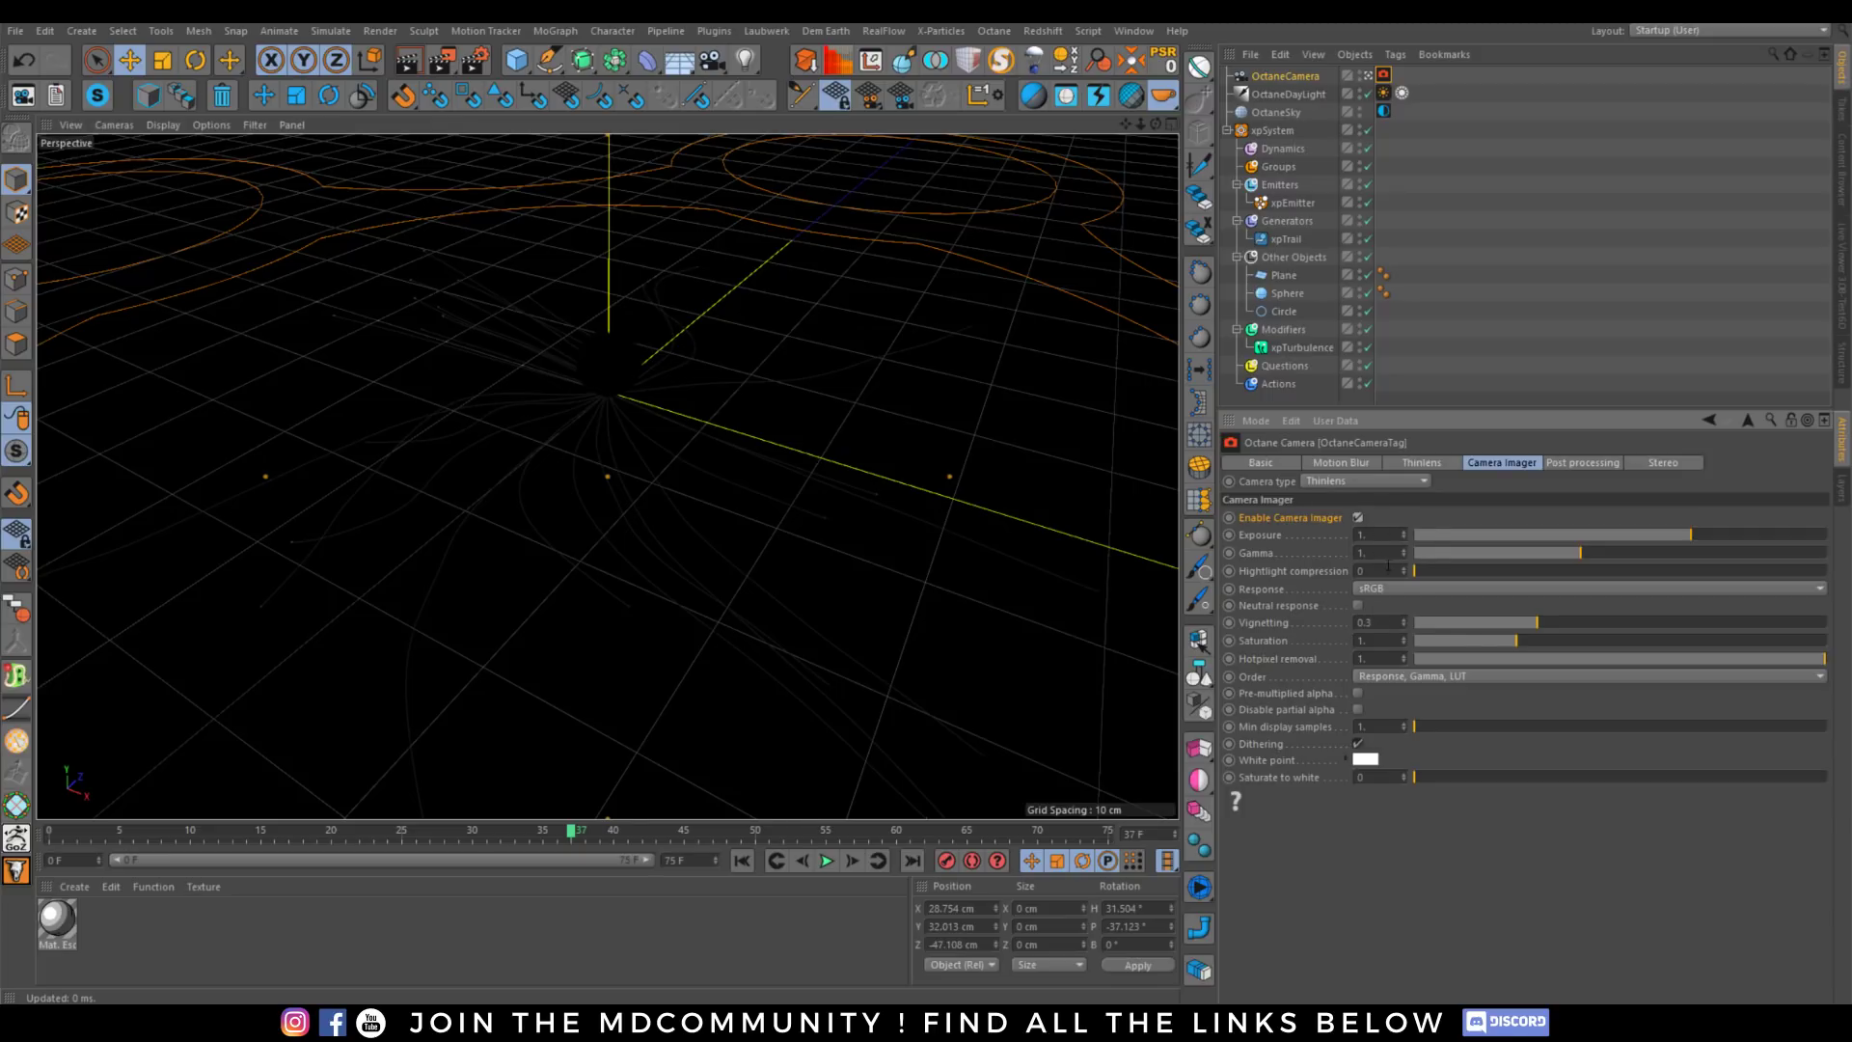
left_click(1404, 591)
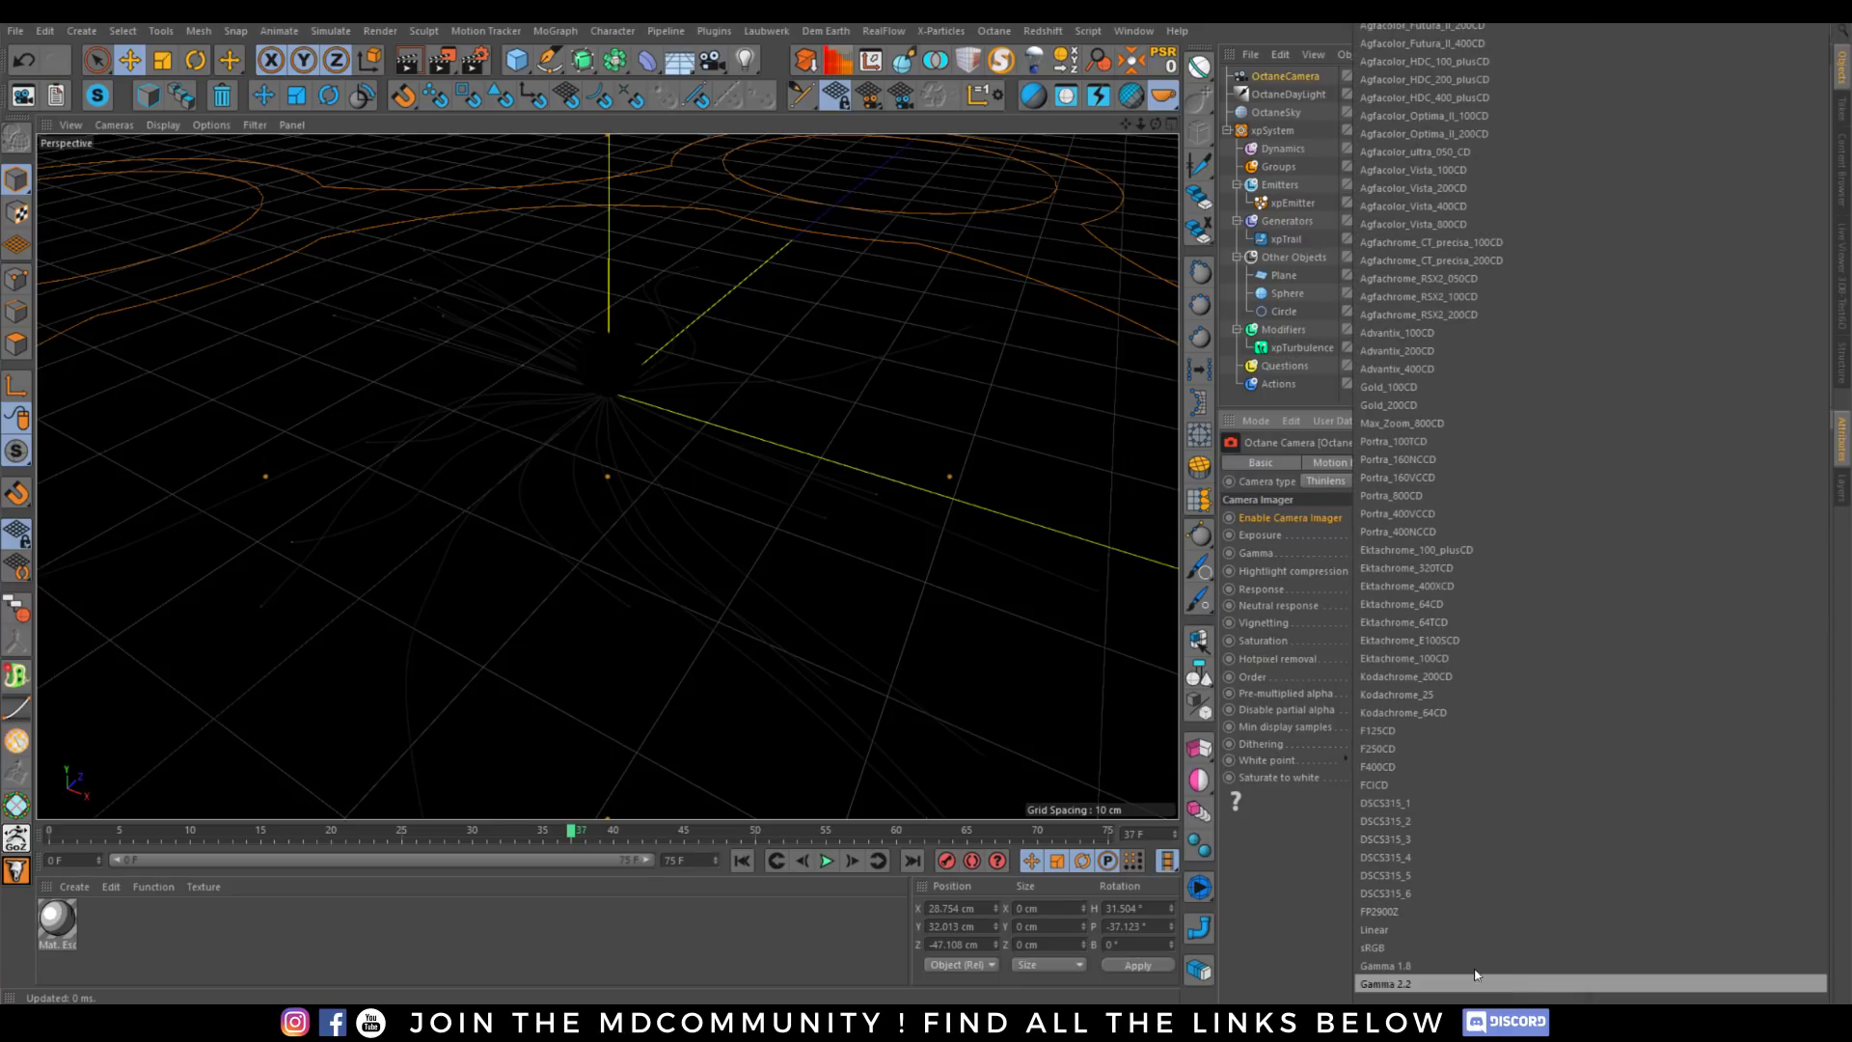
left_click(1381, 928)
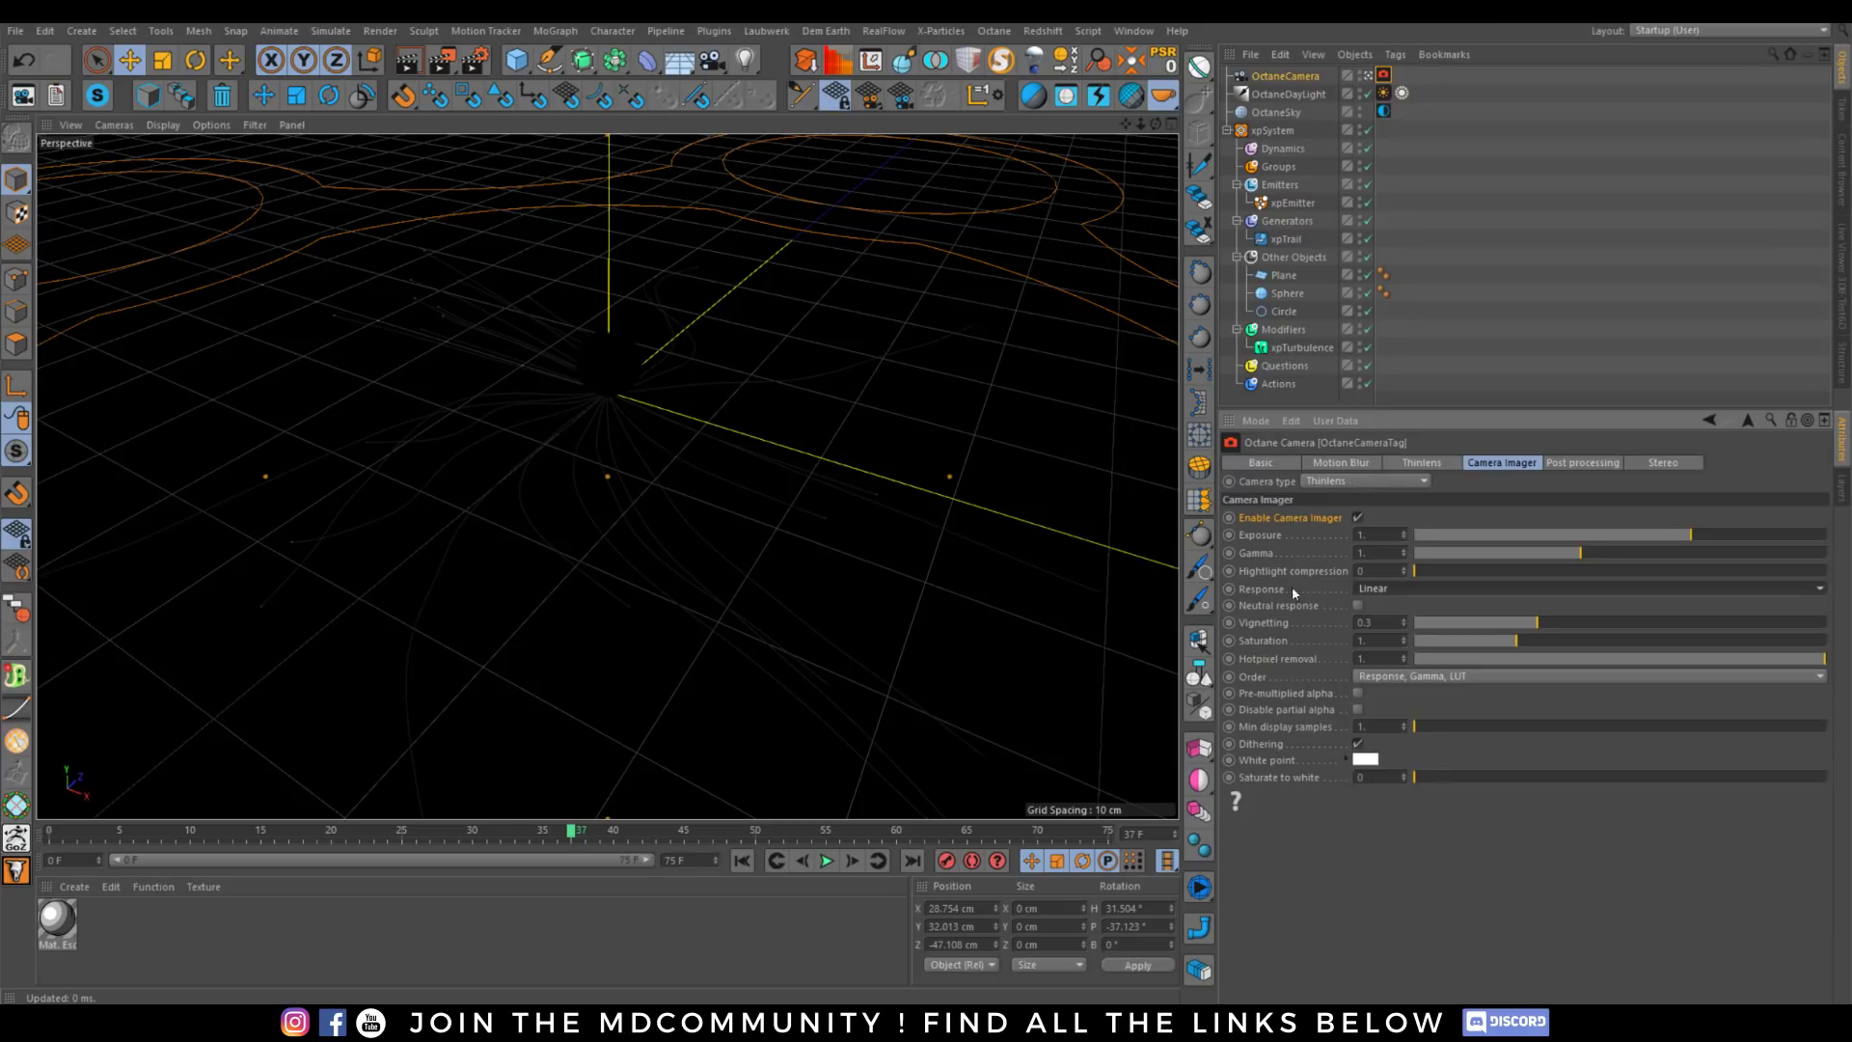
Set the camera imager's vignetting to 0 and gamma to 2.2.
left_click_drag(1447, 625, 1336, 639)
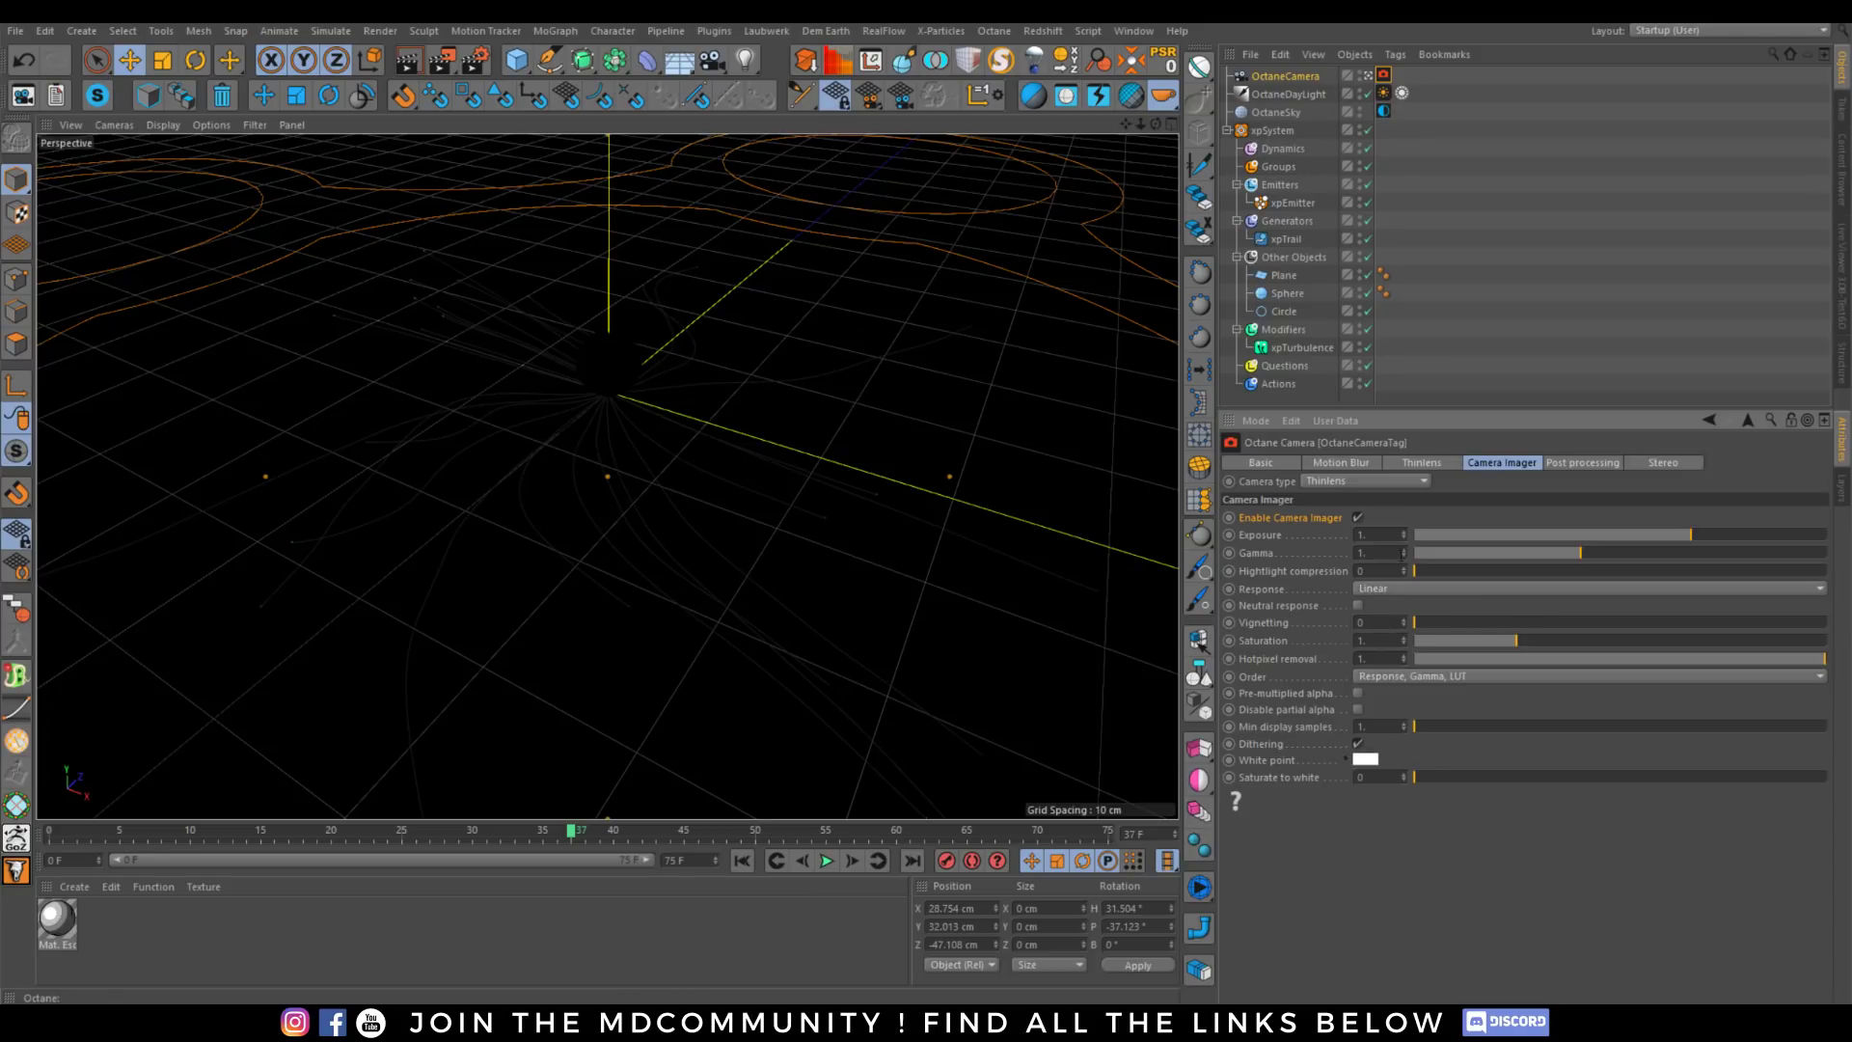
type("2.2")
key("Return")
Enlarge the Live Viewer vertically and create a Glossy Octane material on the rendered sphere.
left_click(1842, 271)
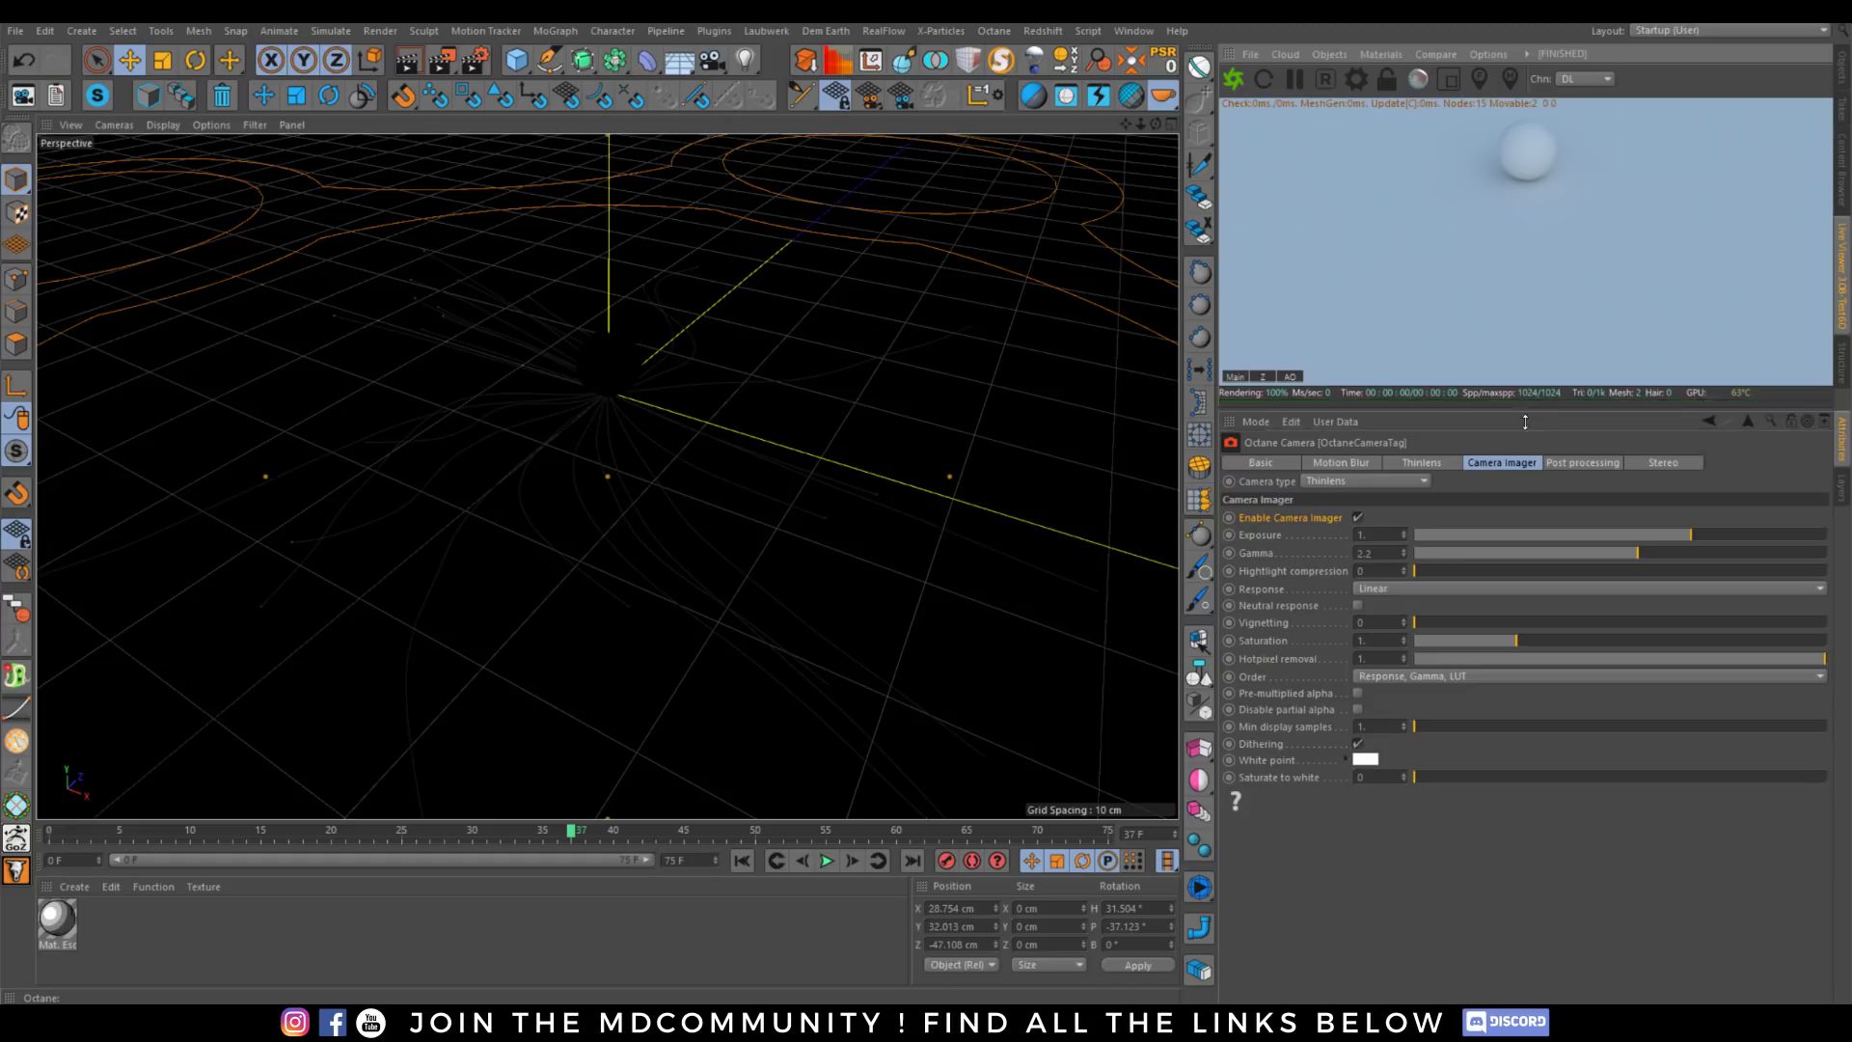
left_click_drag(1527, 409, 1526, 679)
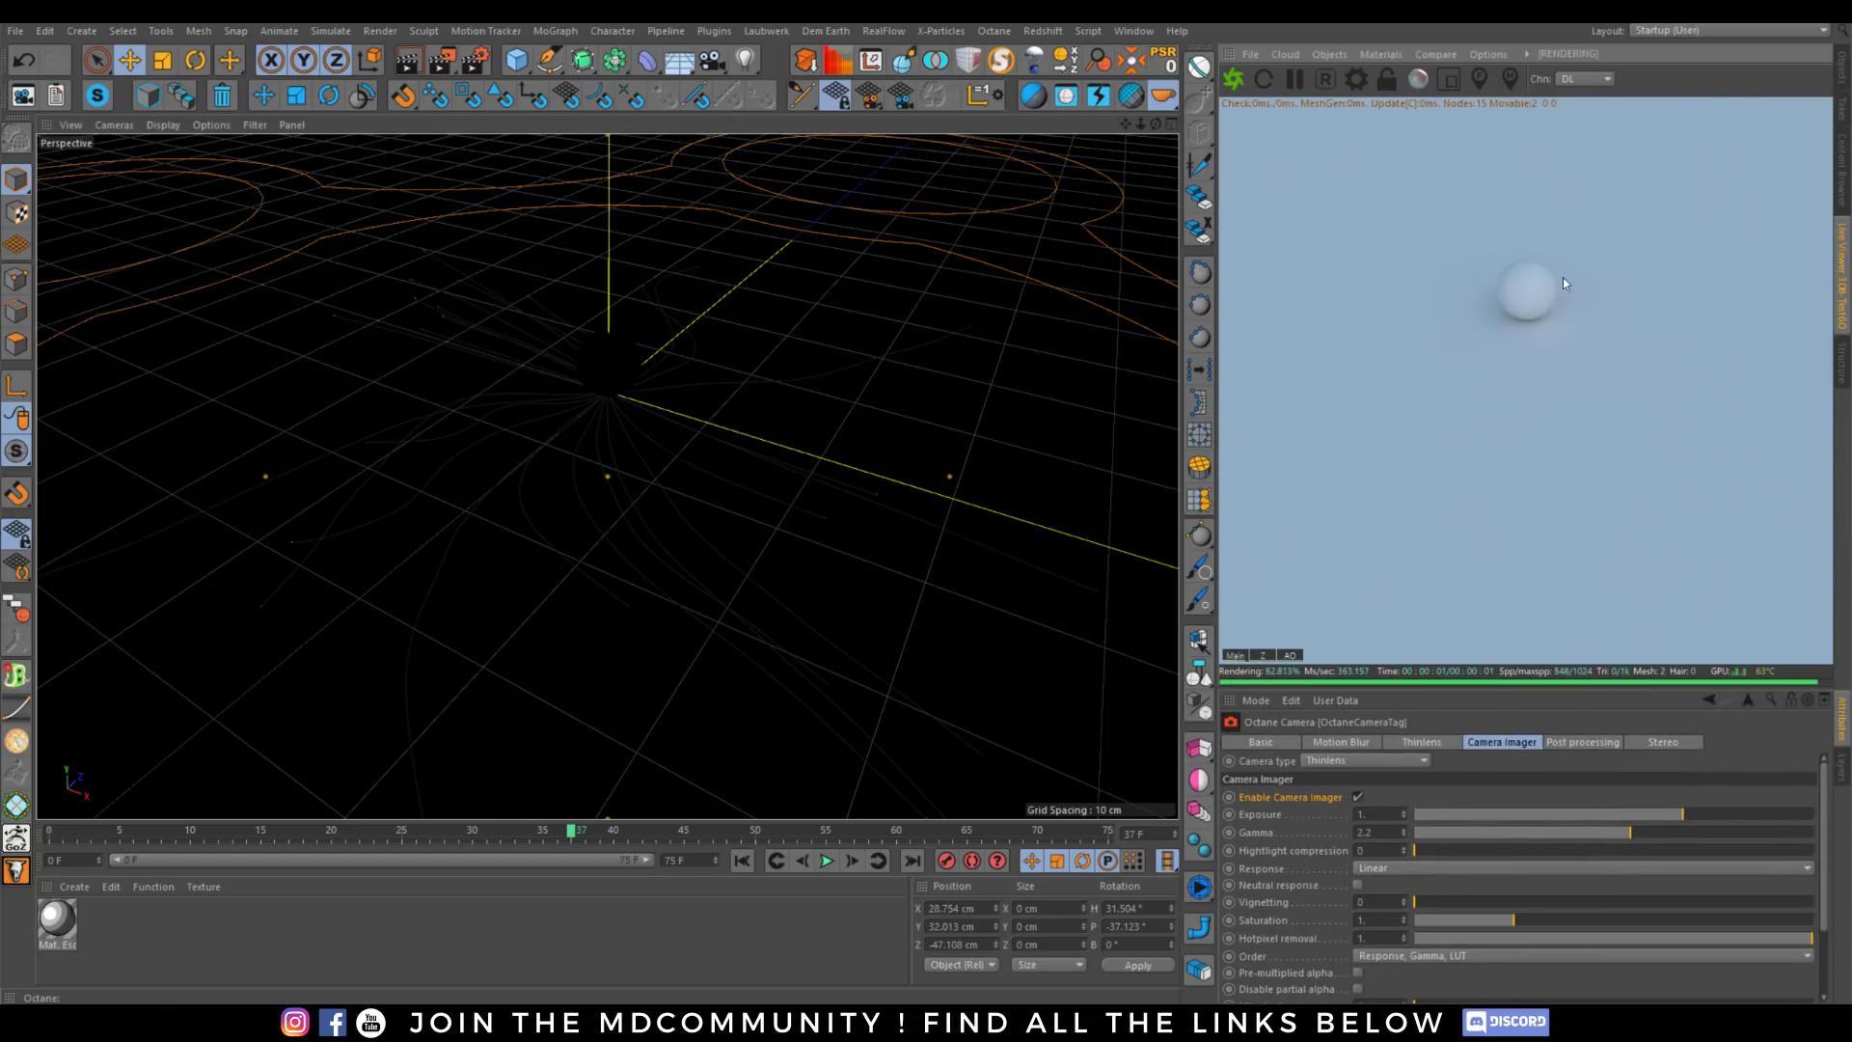
right_click(1531, 294)
mouse_move(1639, 302)
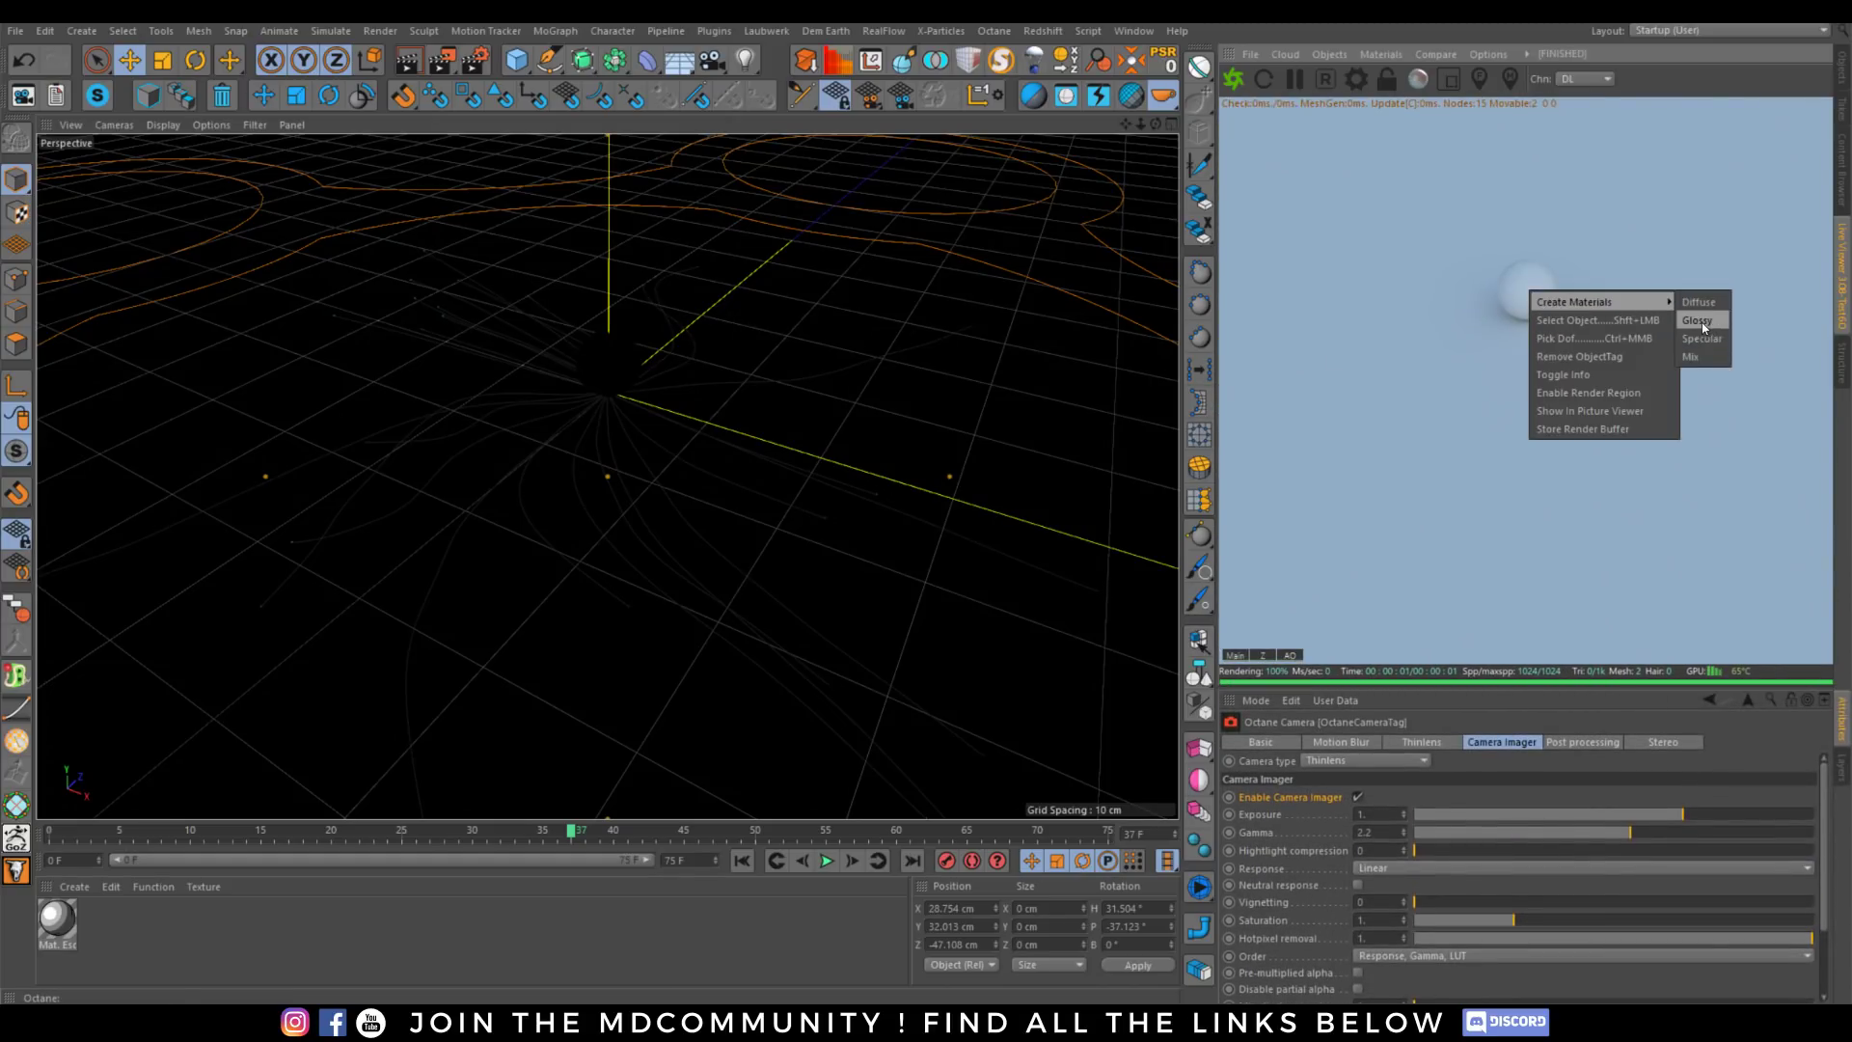
left_click(1701, 322)
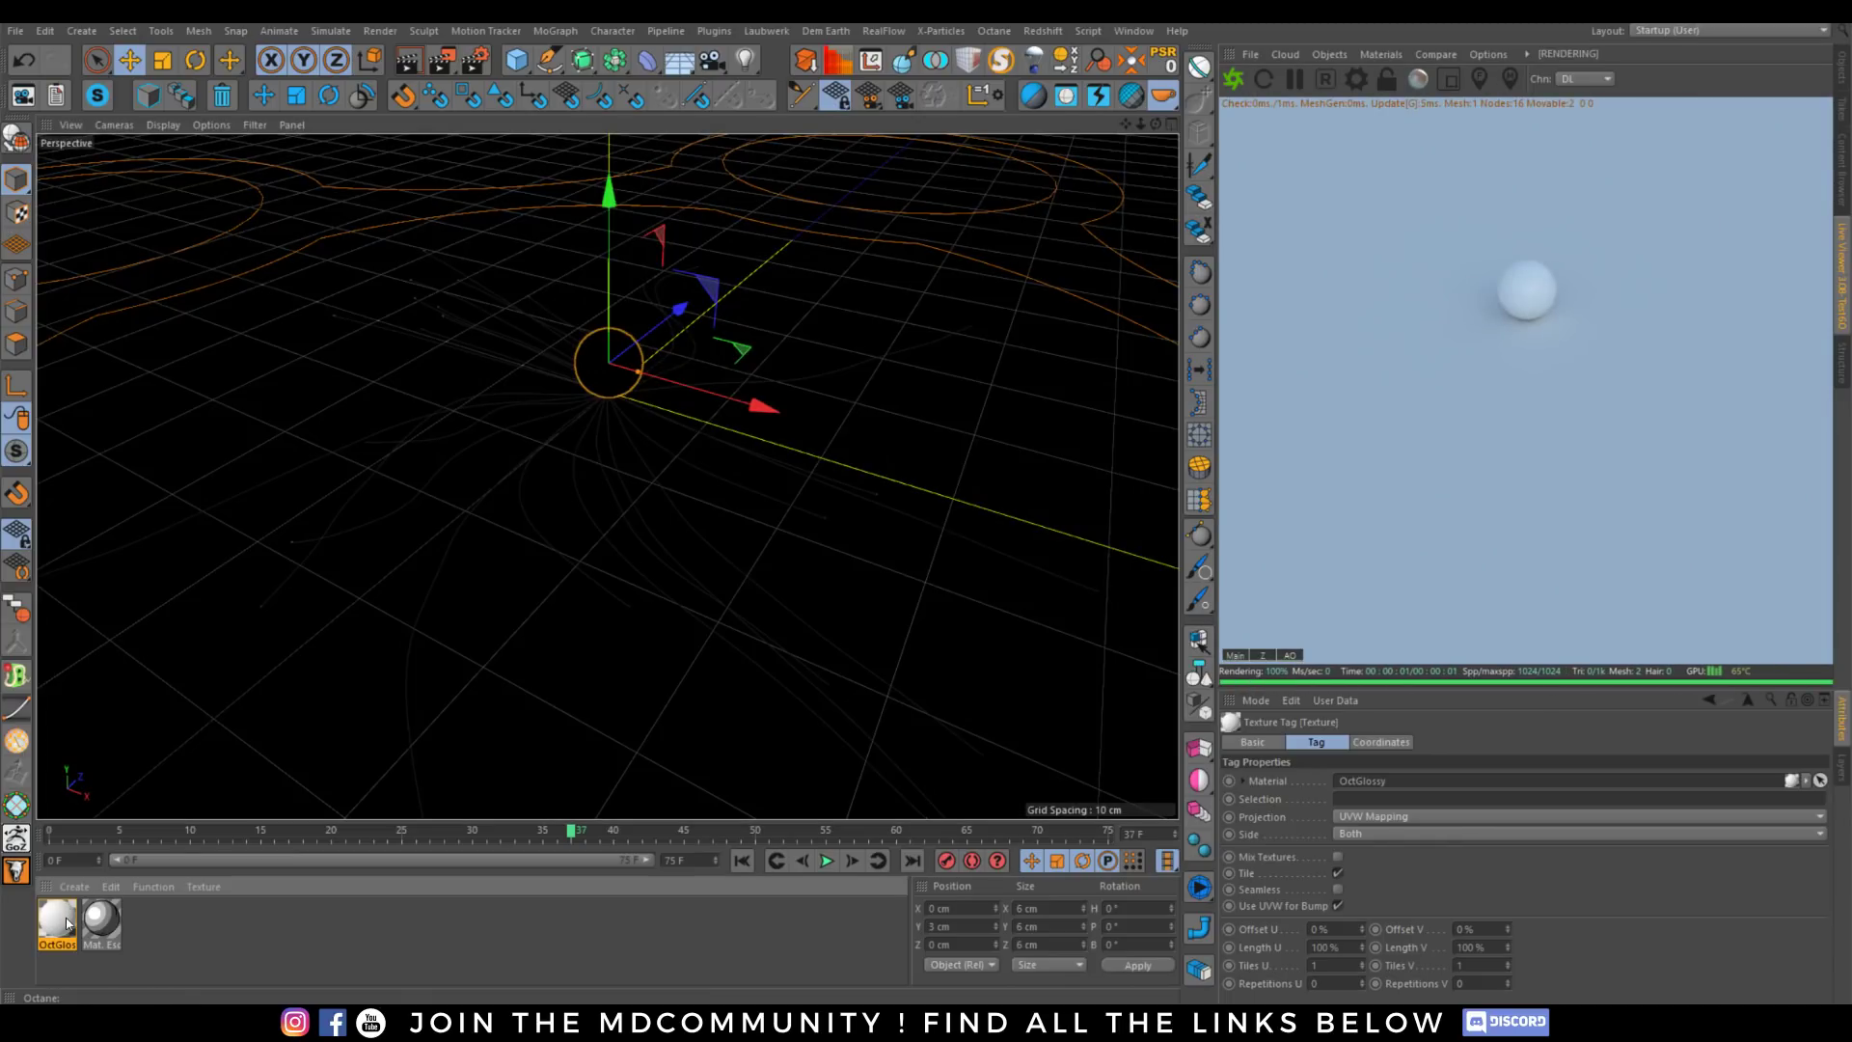
Disable the Diffuse channel of the sphere's OctGlossy material and set its index to 1 for a mirror-like surface.
double_click(57, 921)
left_click(367, 398)
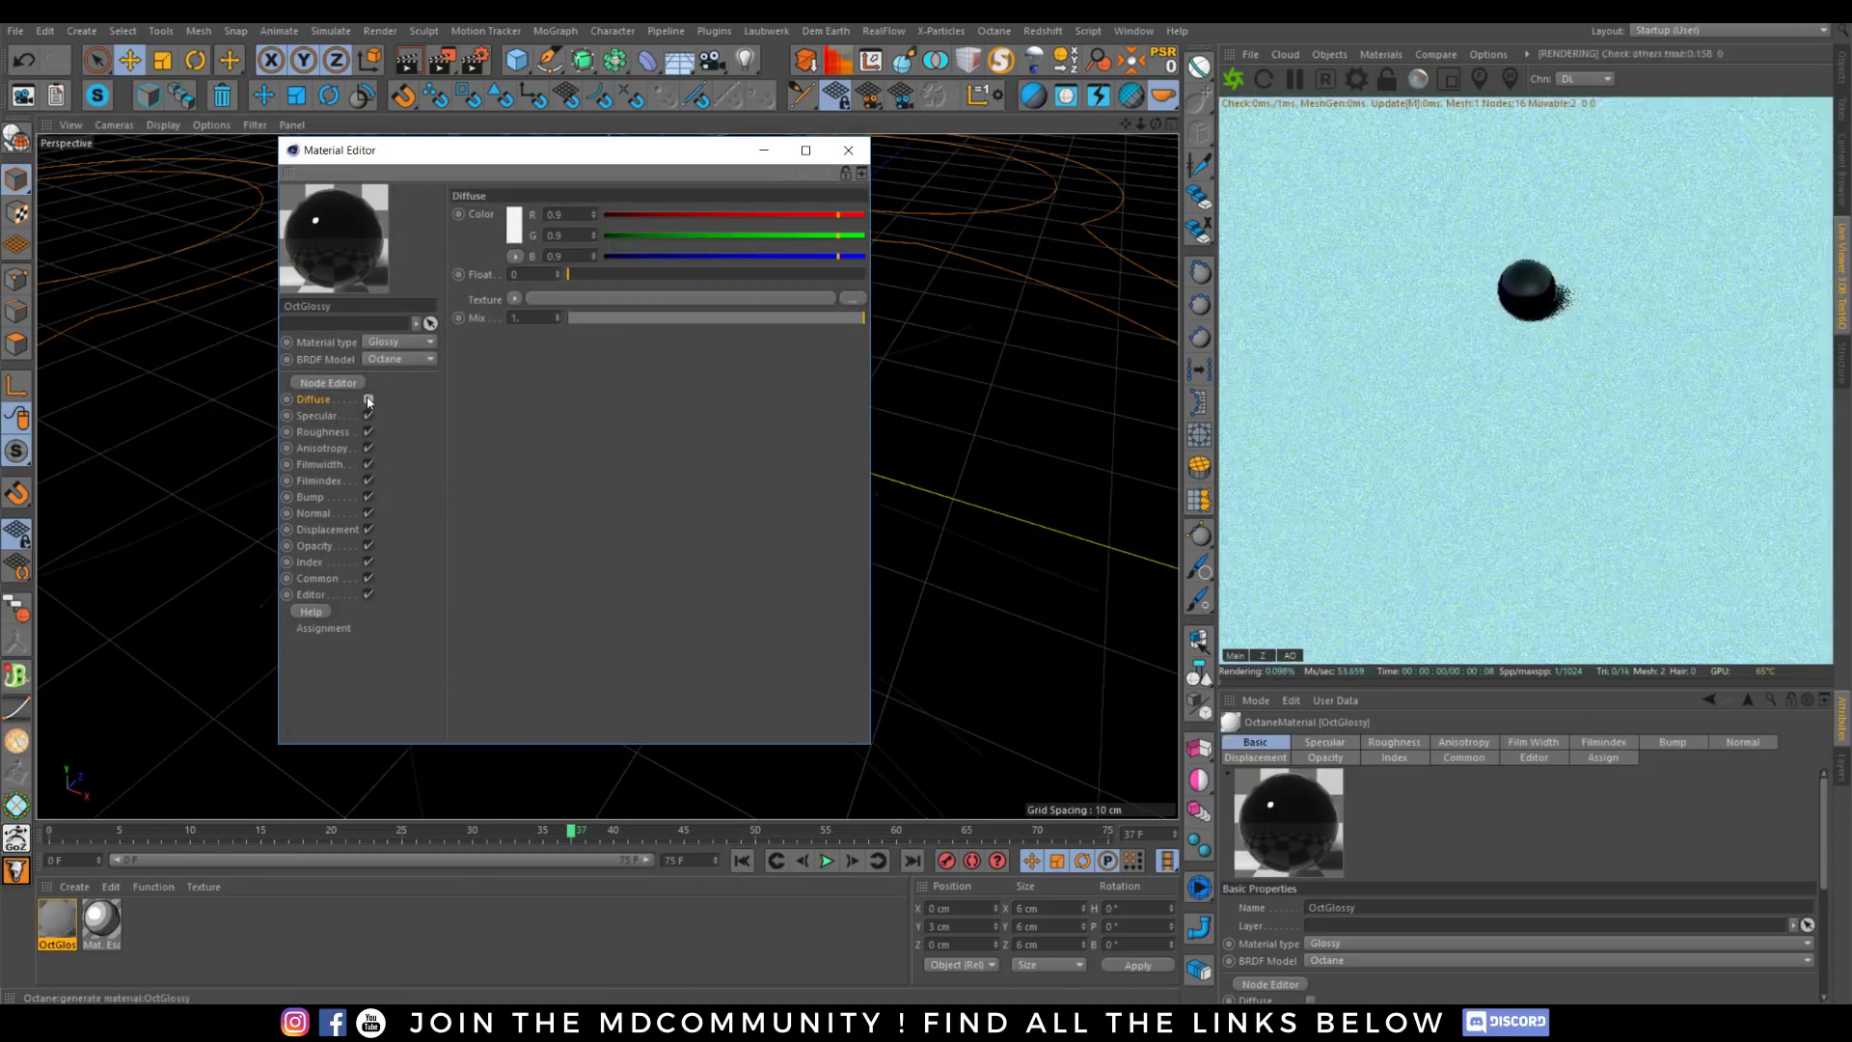
left_click(310, 561)
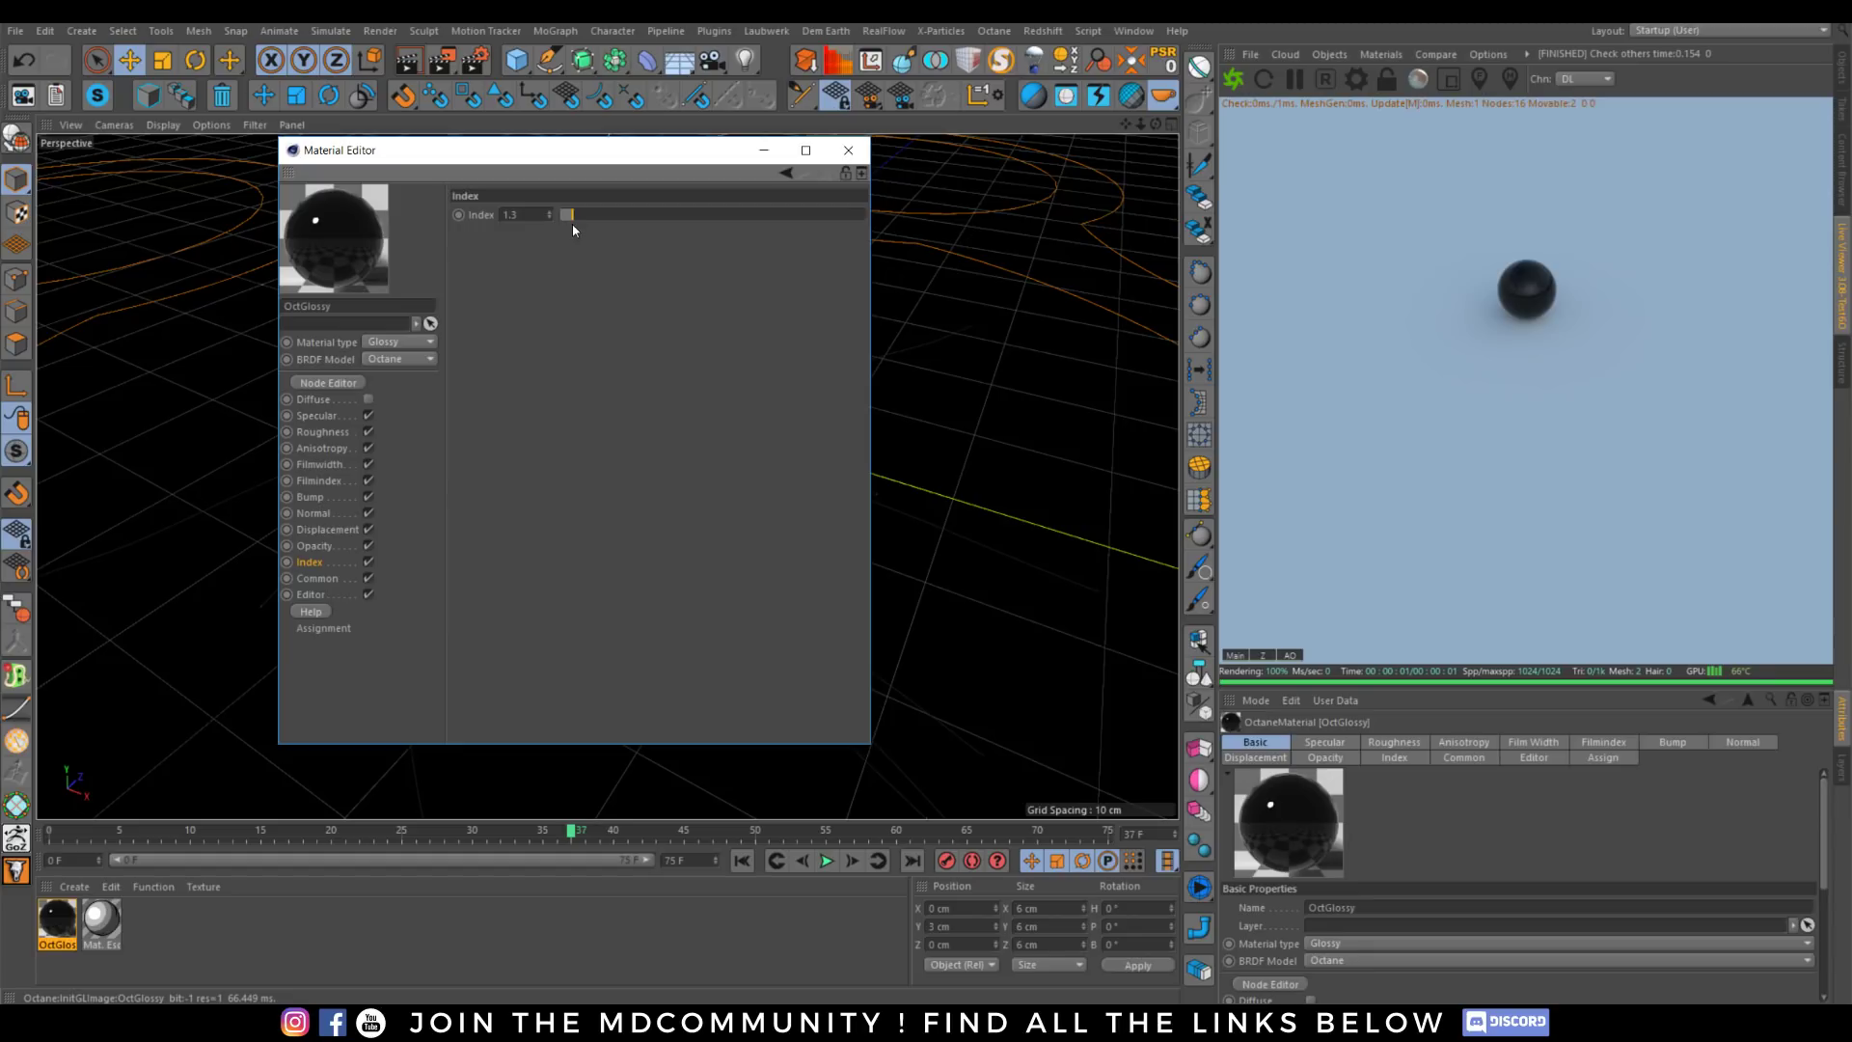
left_click_drag(571, 227, 556, 227)
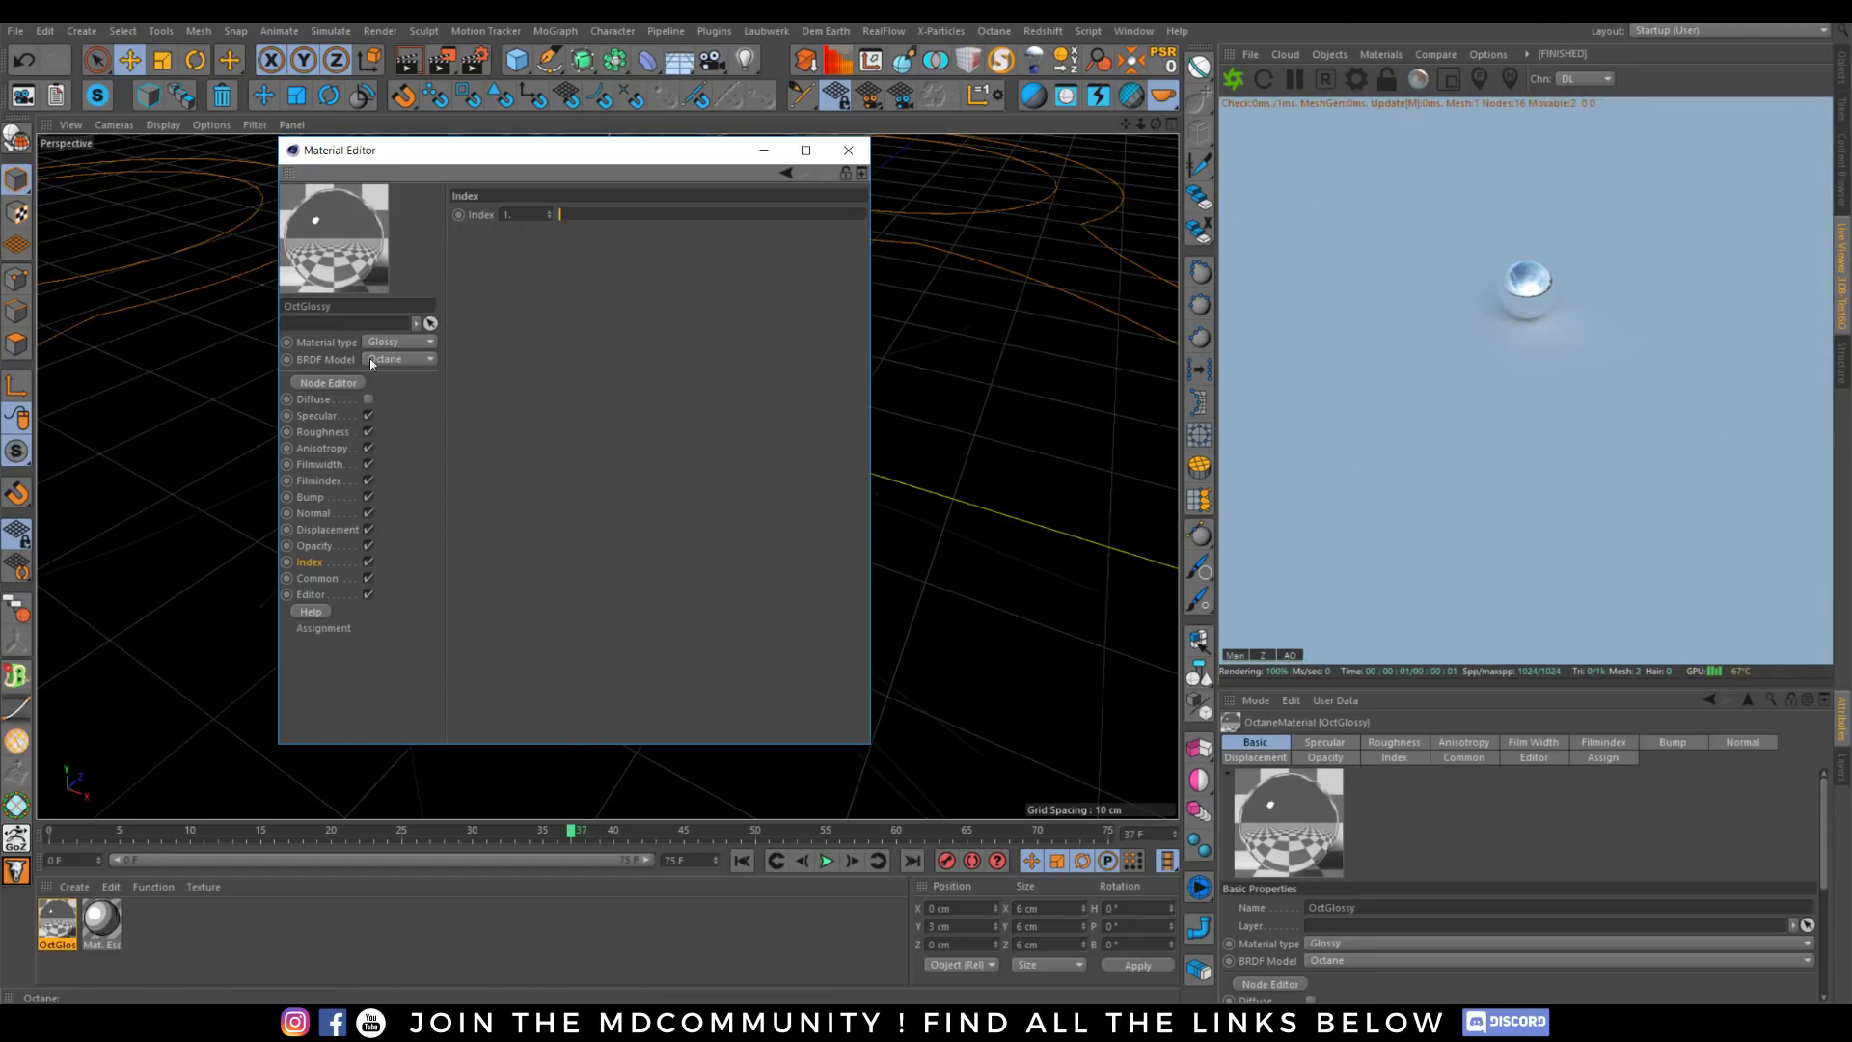
Load an Octane Noise texture into the material's Roughness channel and give it the Turbulence type with contrast about 0.064.
left_click(321, 433)
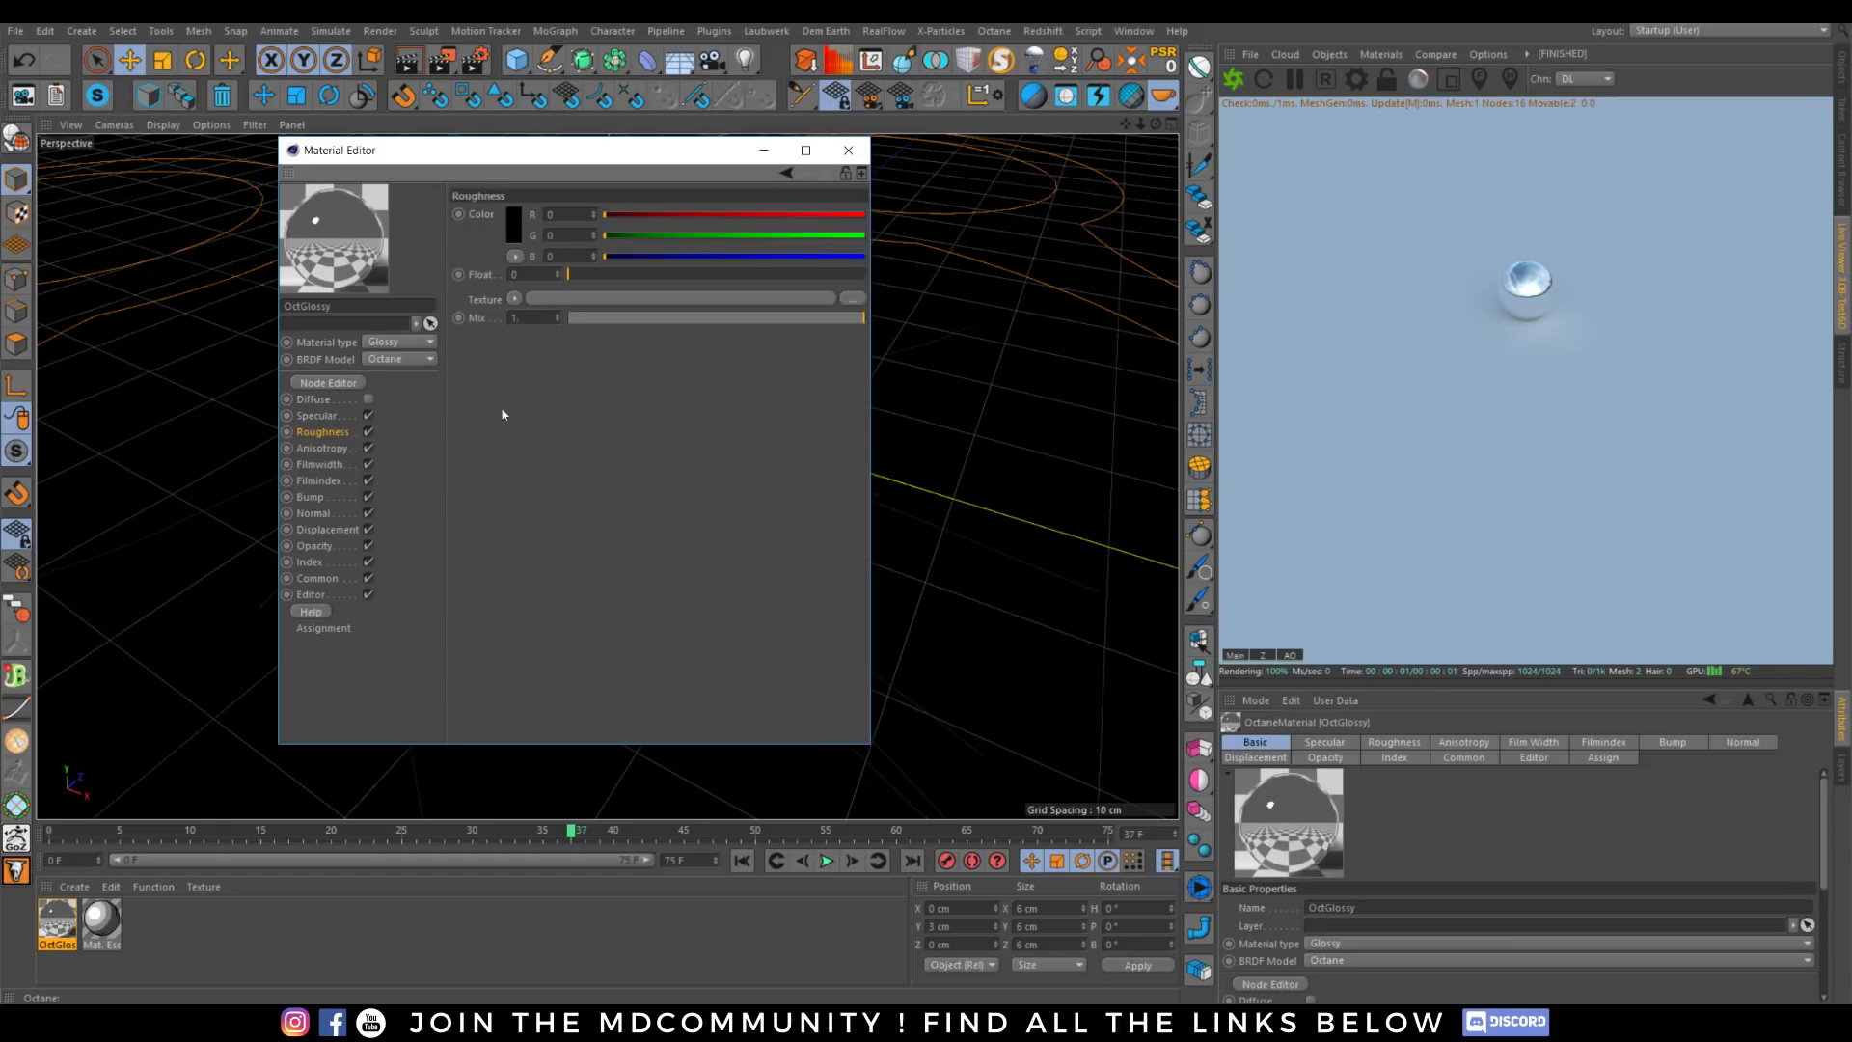
left_click(518, 300)
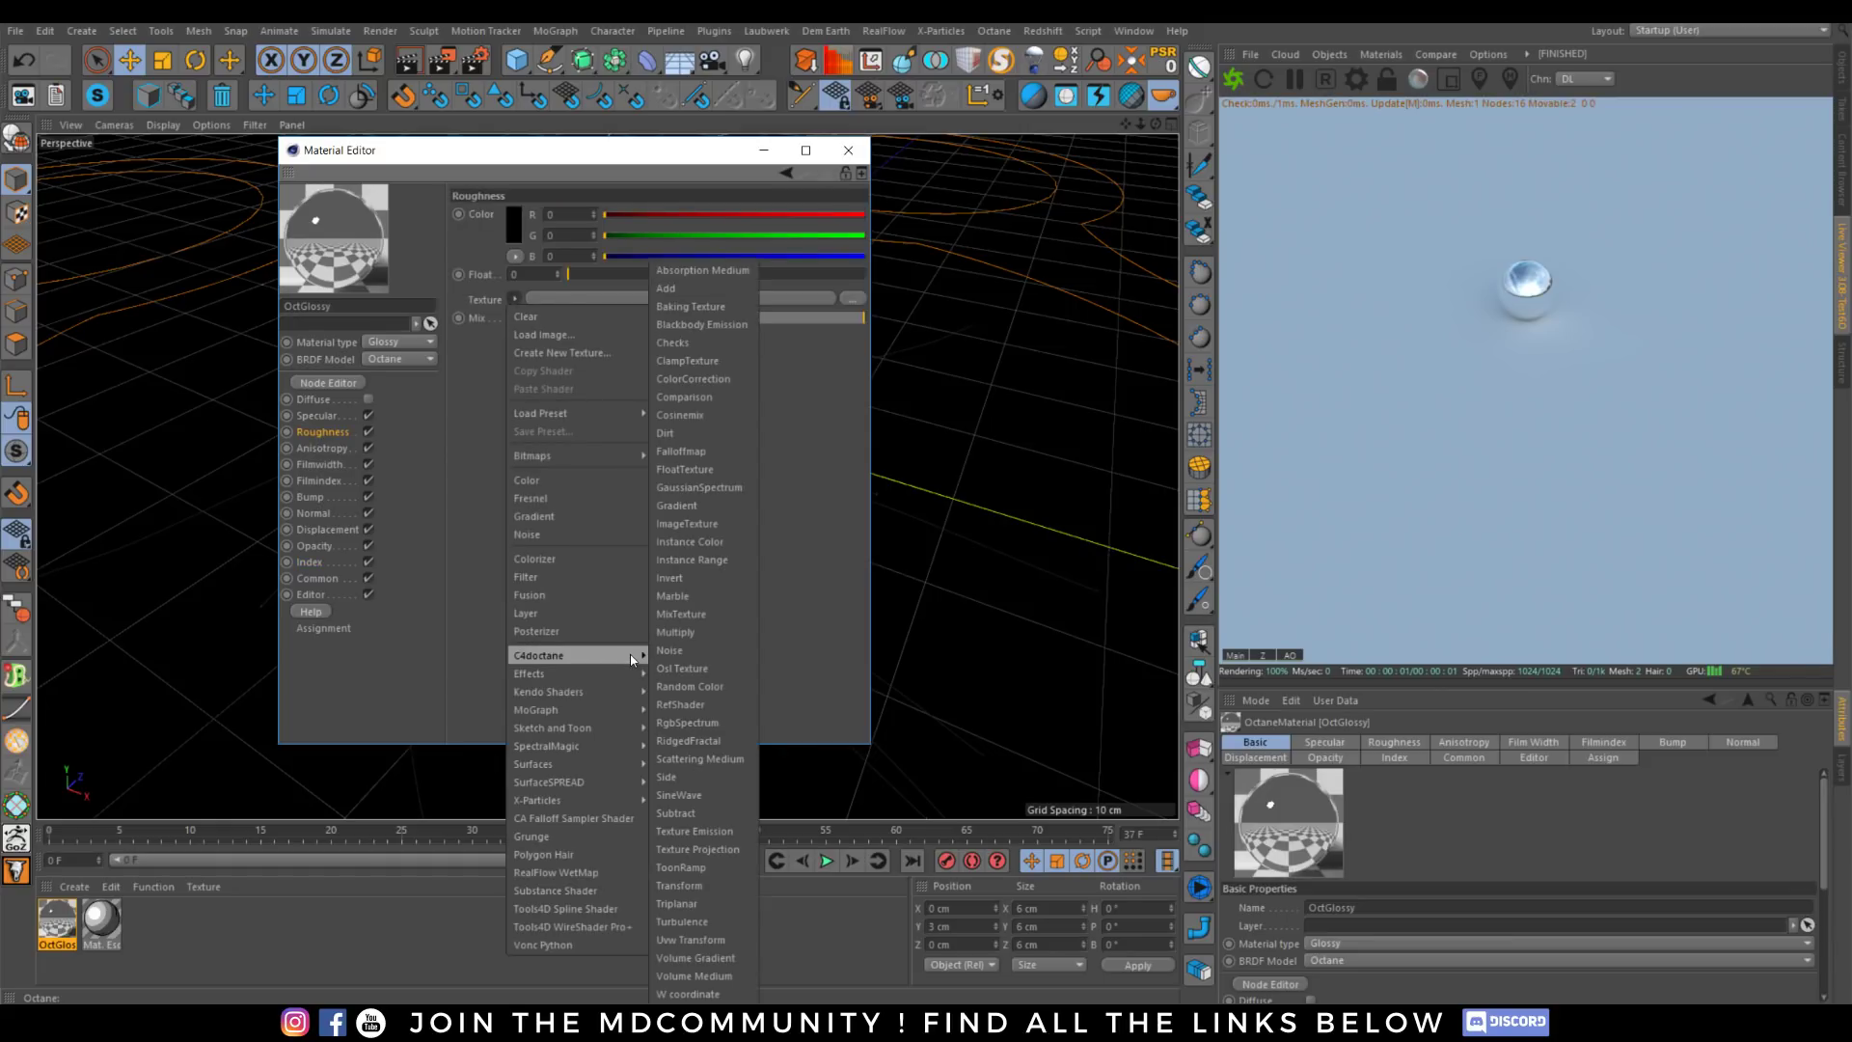
left_click(675, 650)
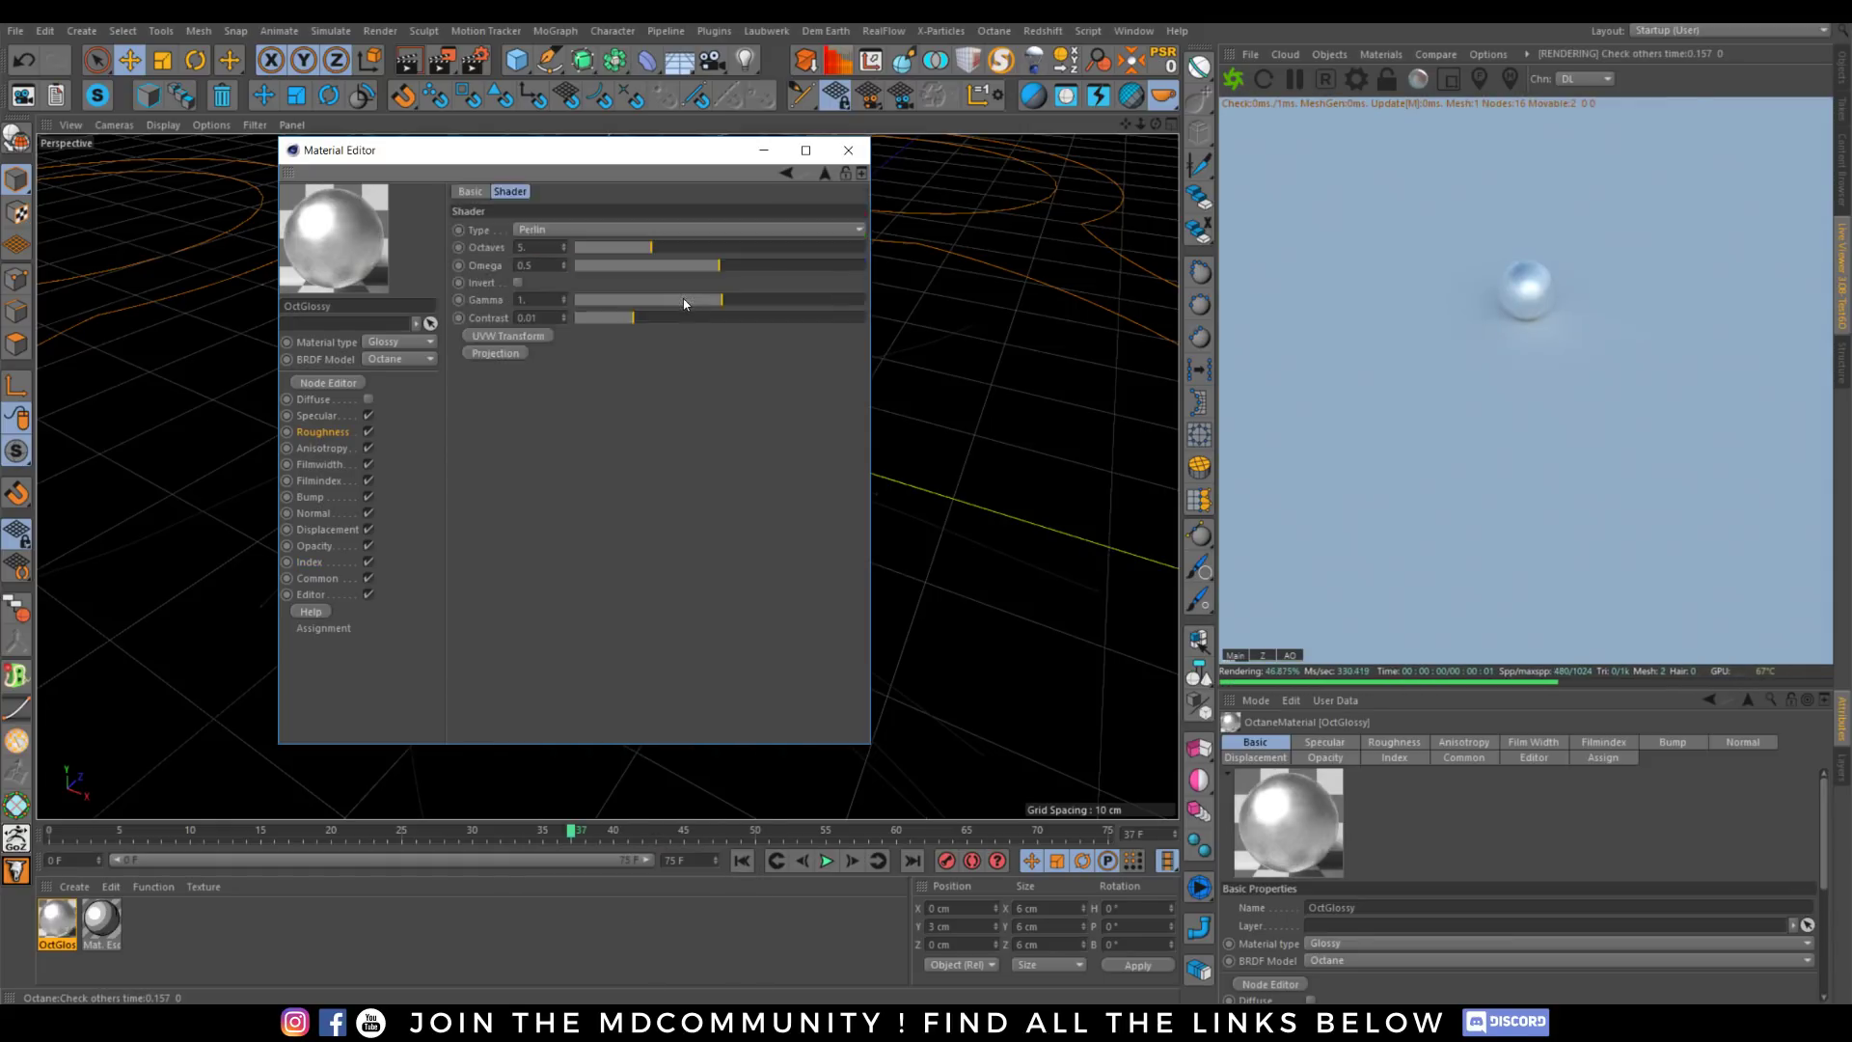
left_click(561, 232)
left_click(571, 263)
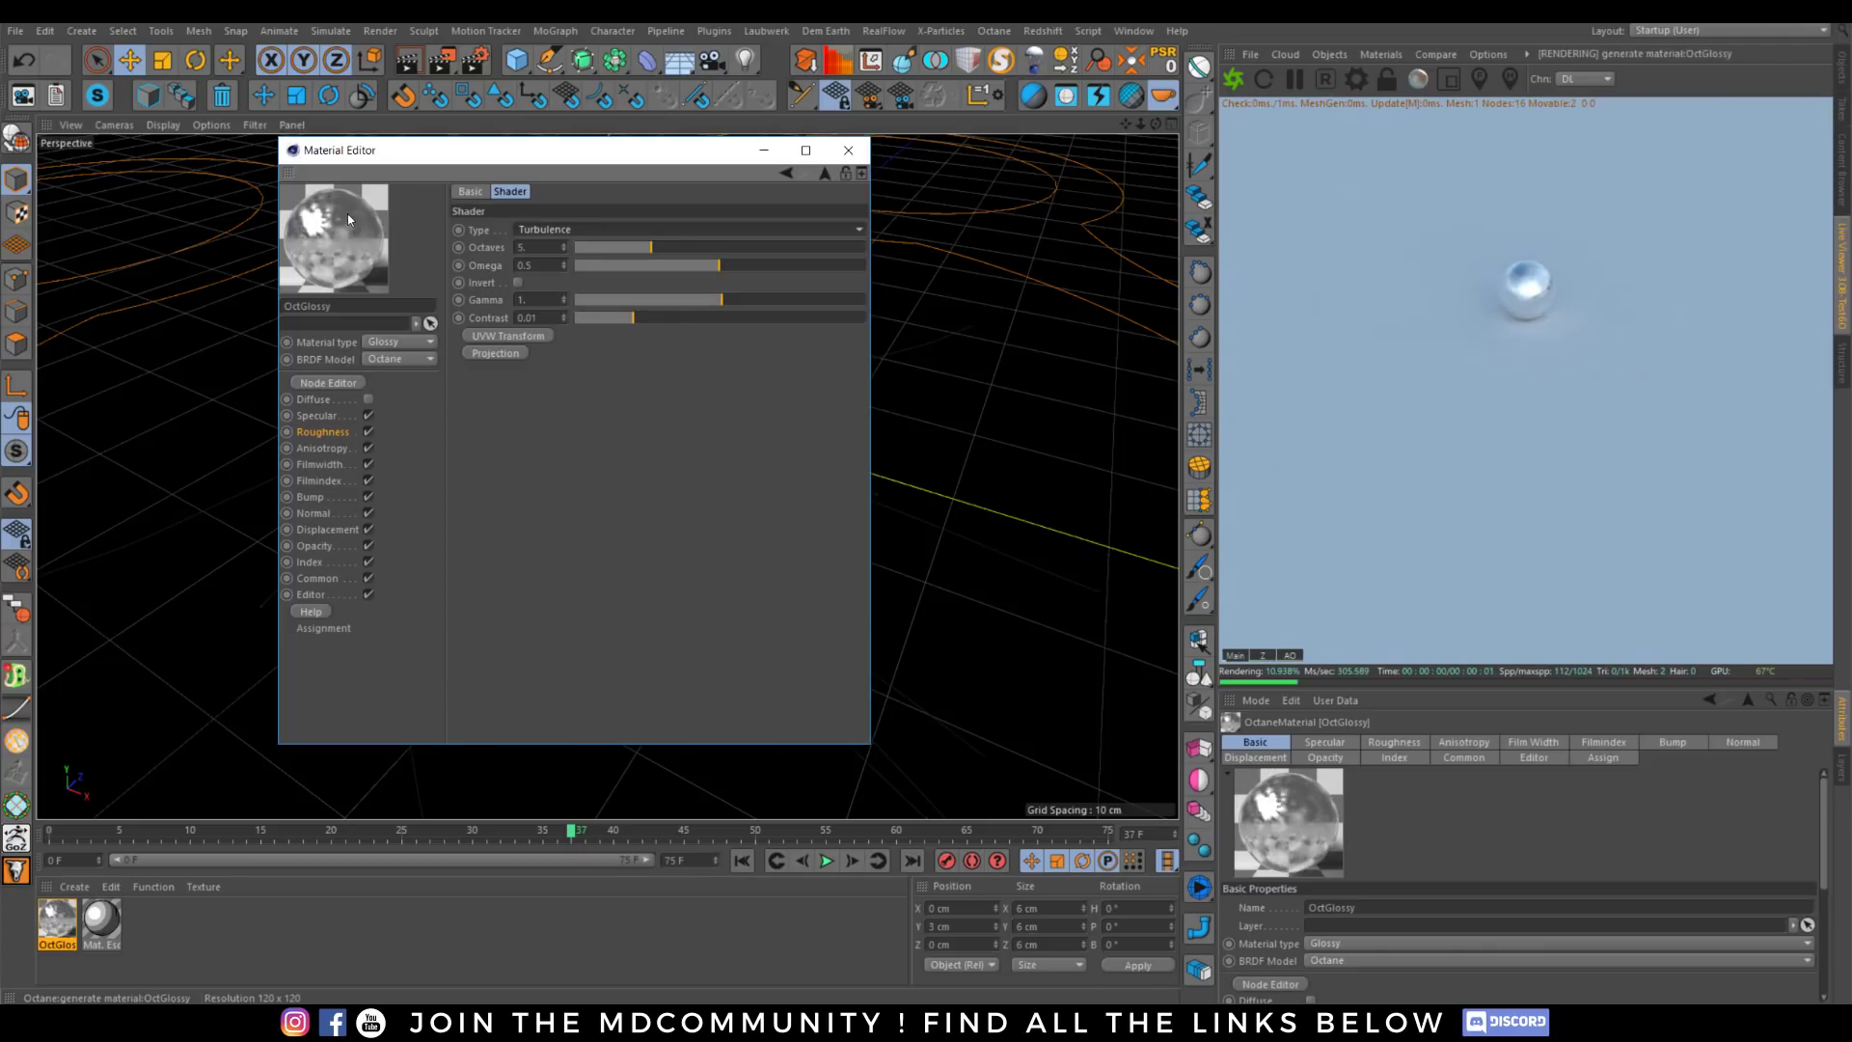
left_click(681, 318)
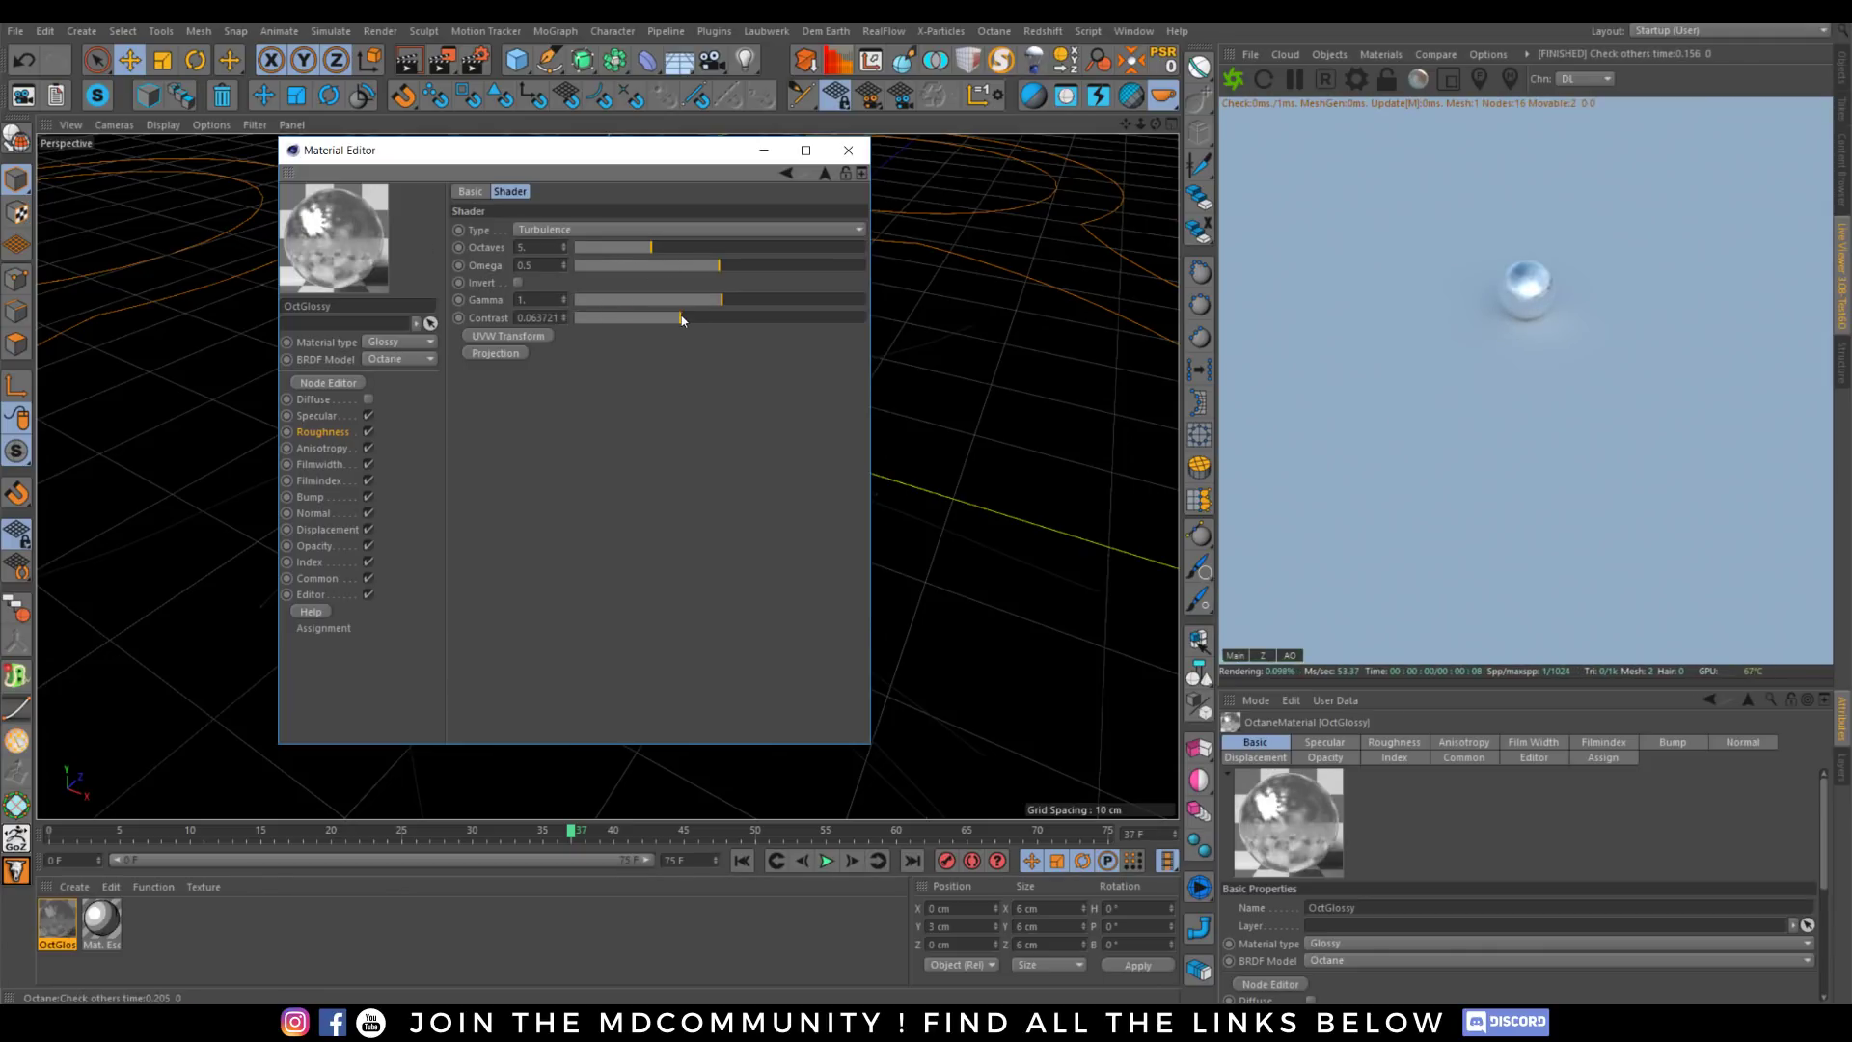
Add a UVW Transform to the roughness noise and stretch it with aspect ratio unlocked, S.X about 2.41 and S.Y about 0.129.
left_click(498, 337)
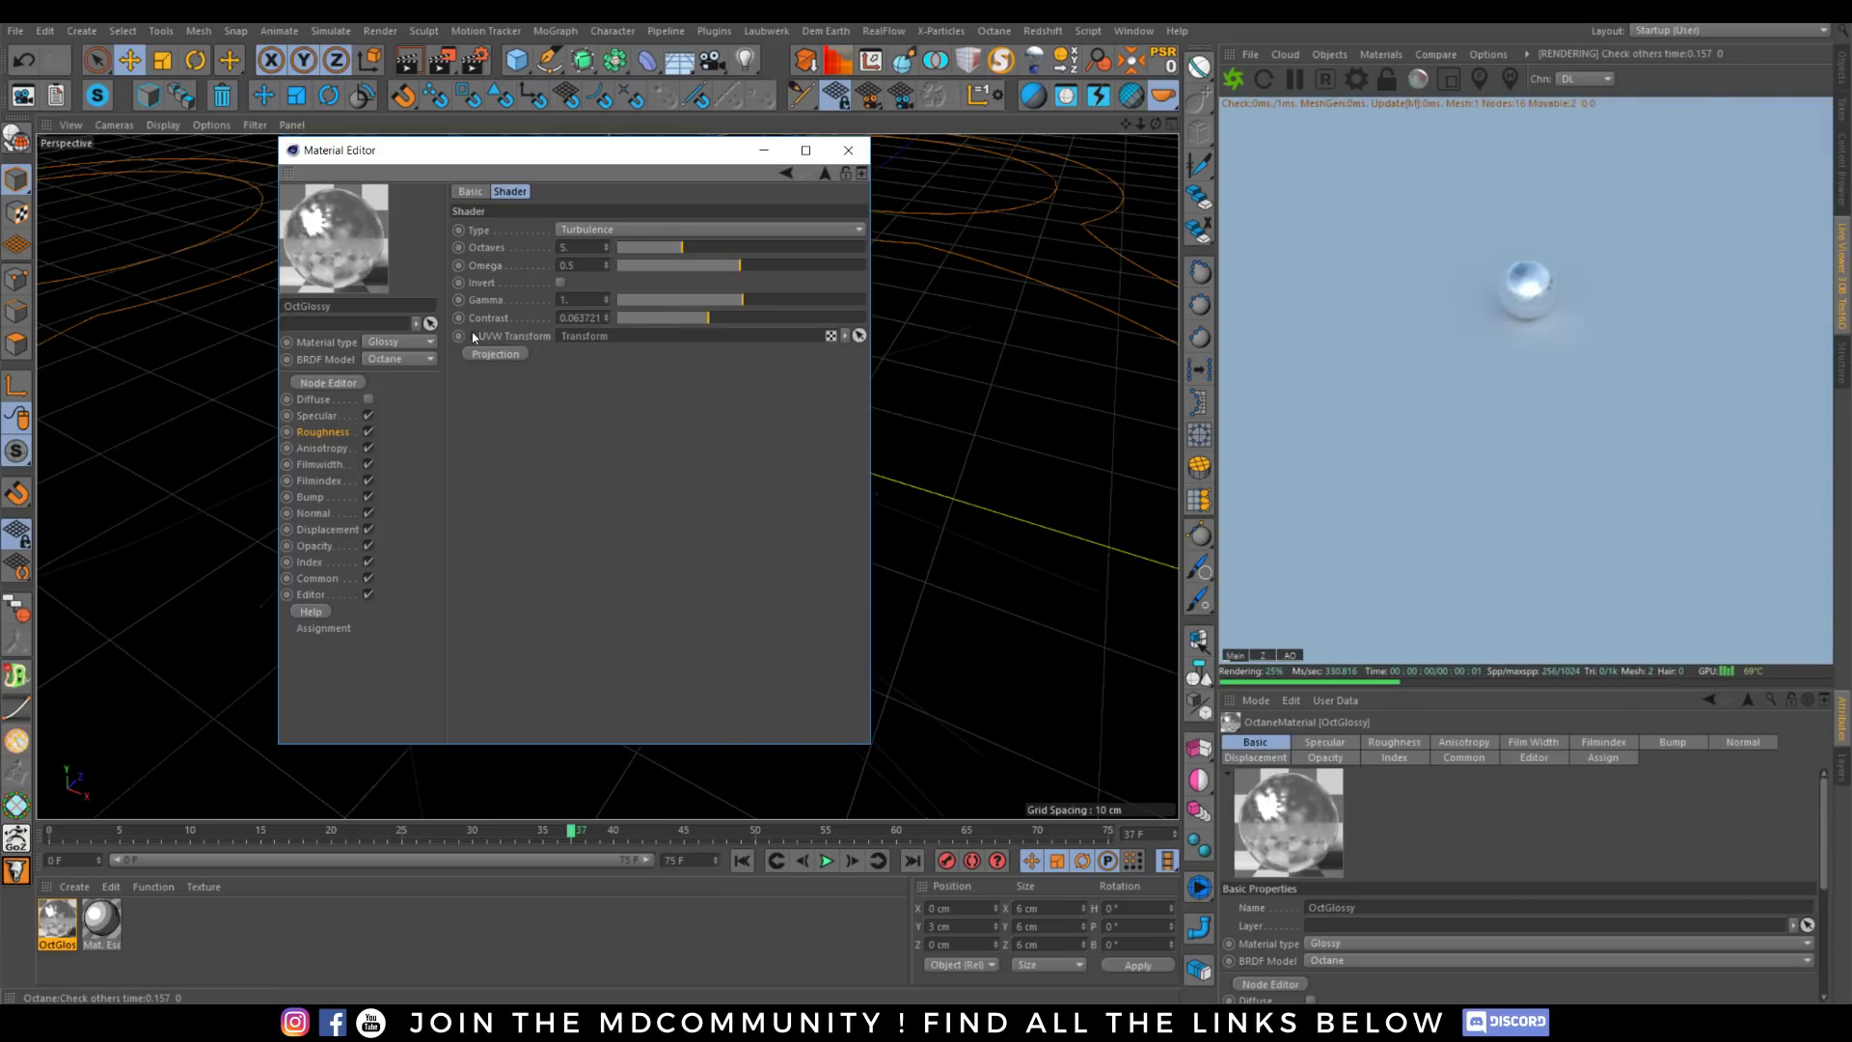
left_click(474, 336)
mouse_move(778, 538)
left_mouse_down()
mouse_move(716, 556)
mouse_move(810, 538)
left_mouse_up()
left_click(574, 521)
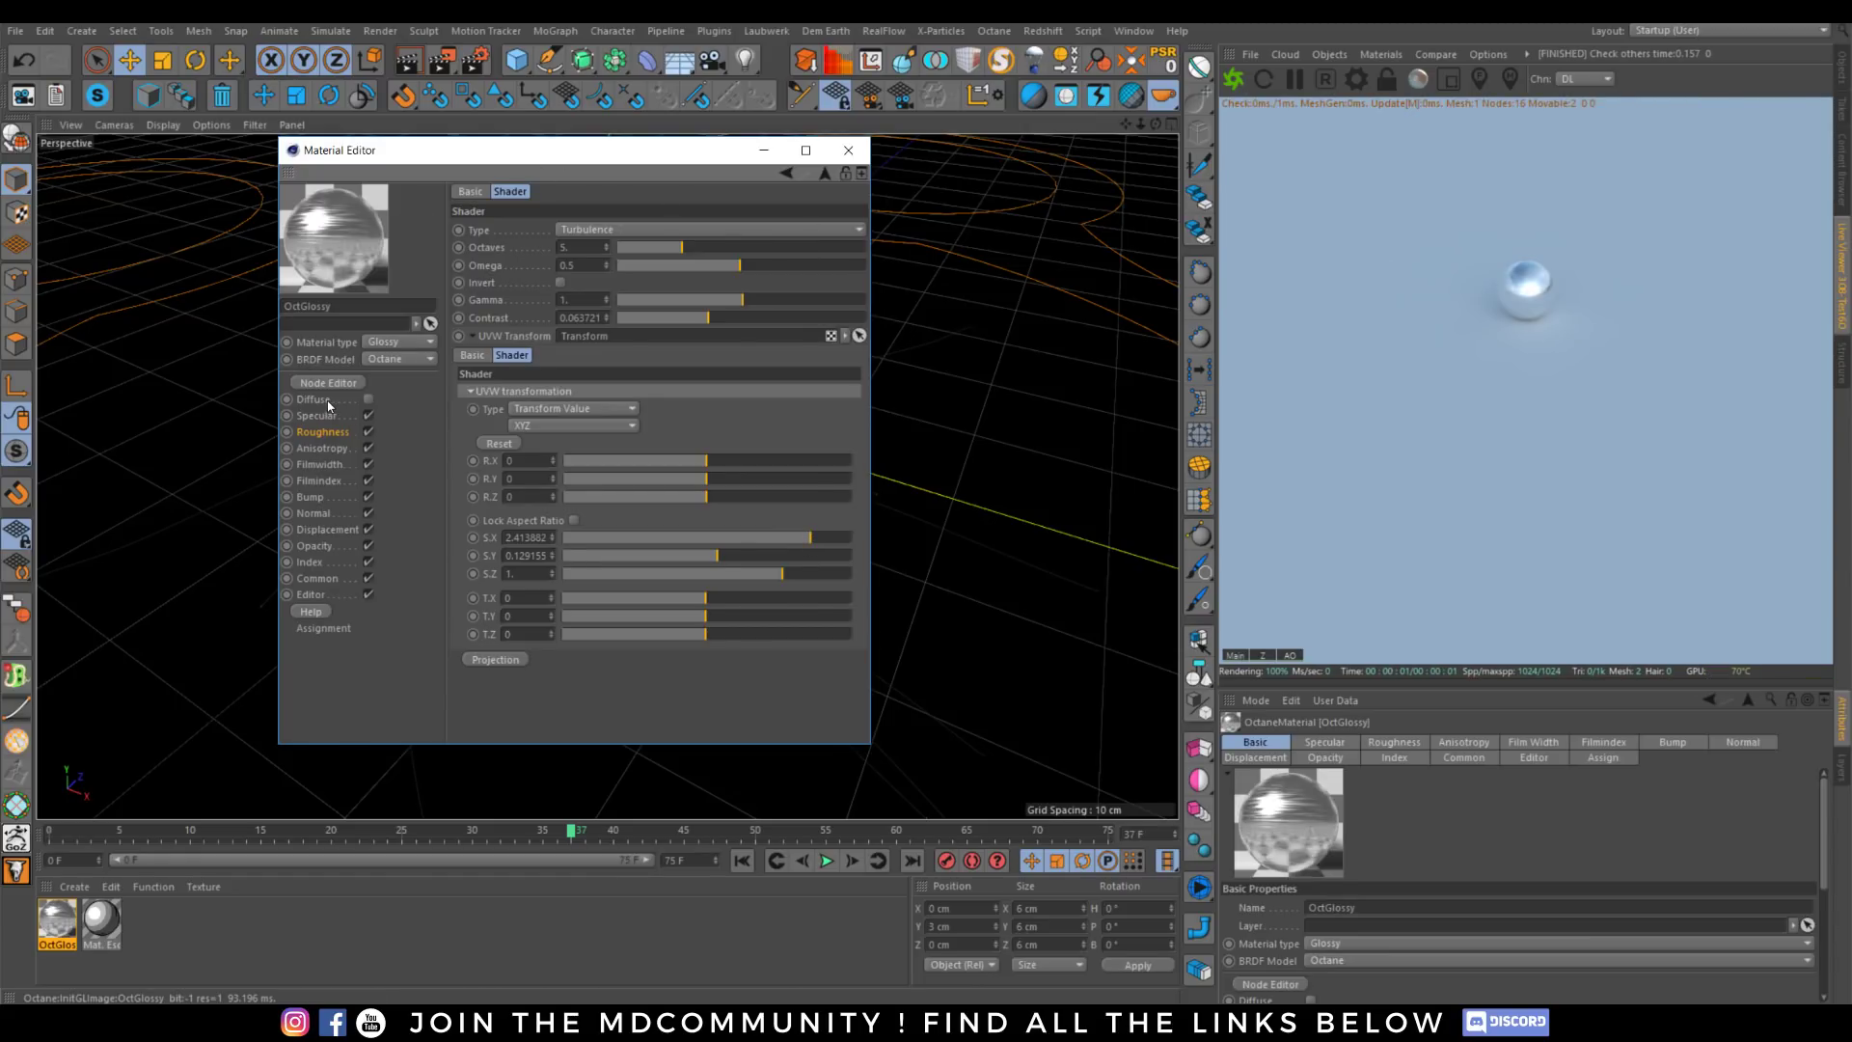
Set the material's Specular color to a saturated gold with hue 44°, saturation 100% and value 100%.
left_click(317, 416)
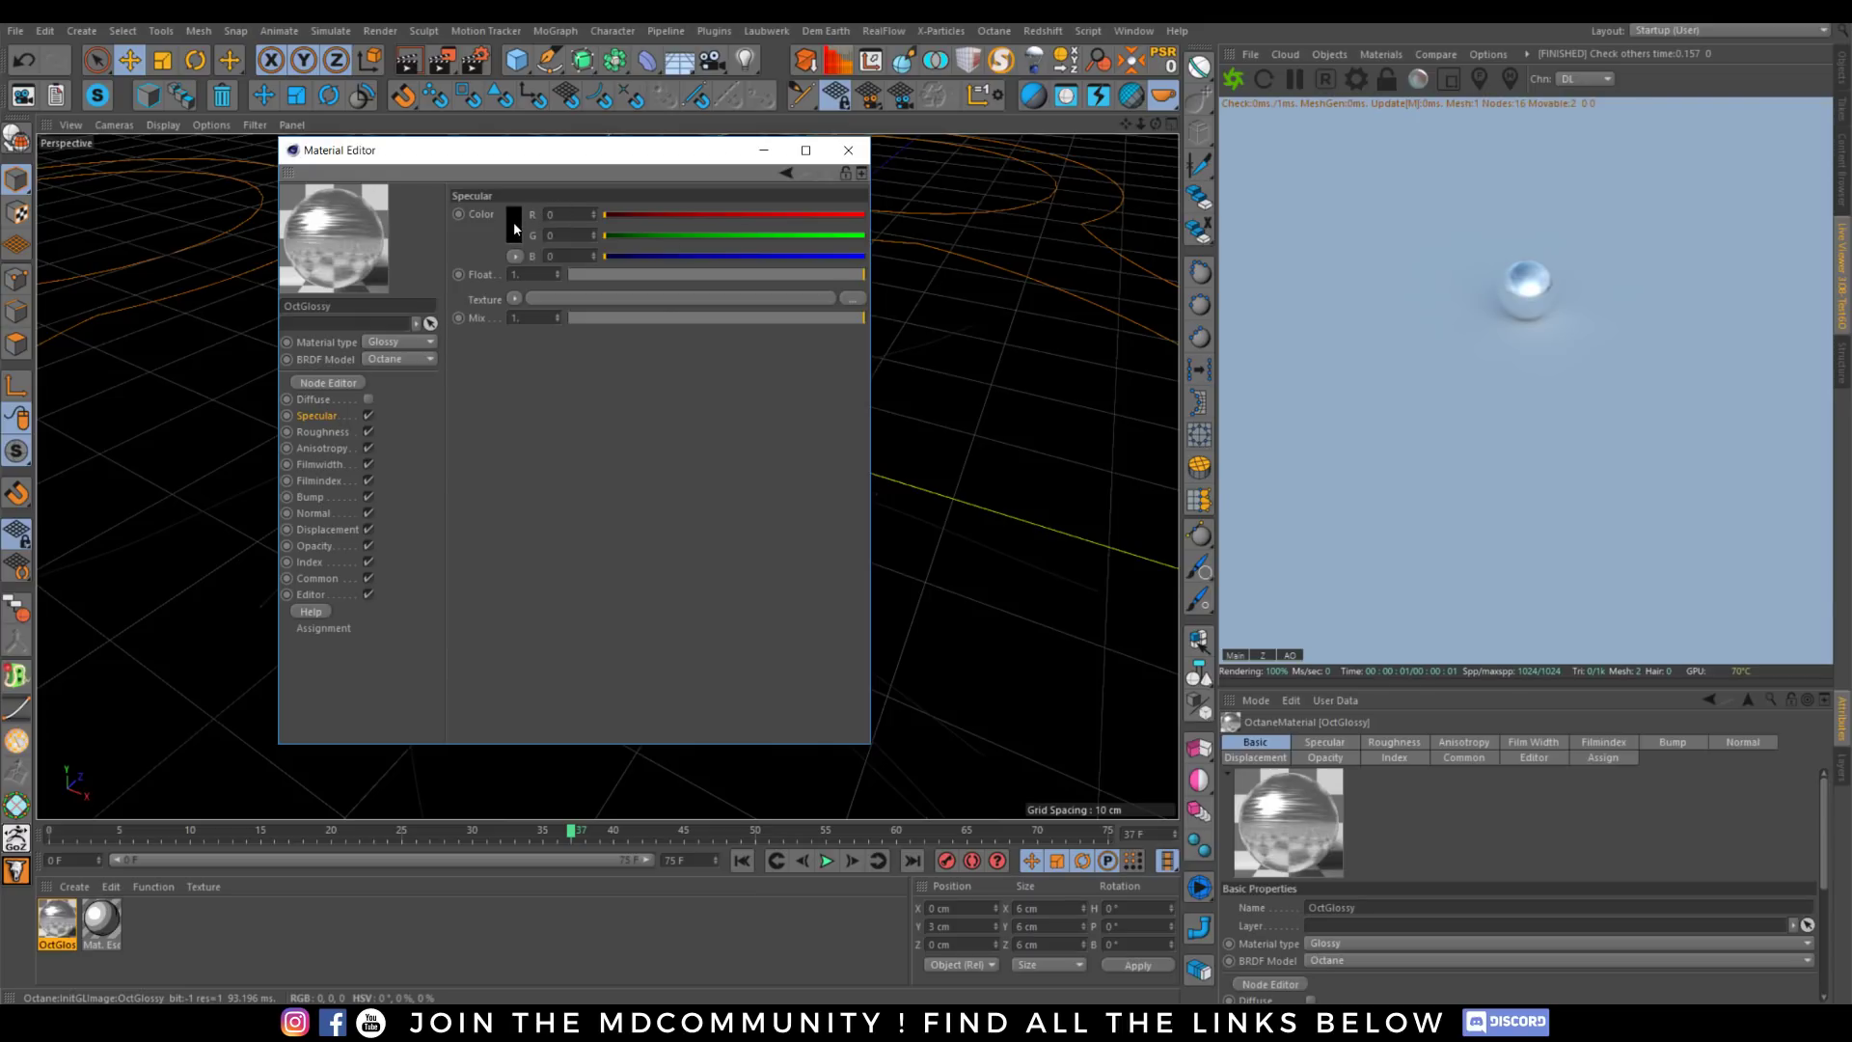
left_click(519, 221)
left_click(483, 222)
left_click_drag(467, 241, 789, 273)
left_click_drag(464, 227, 470, 224)
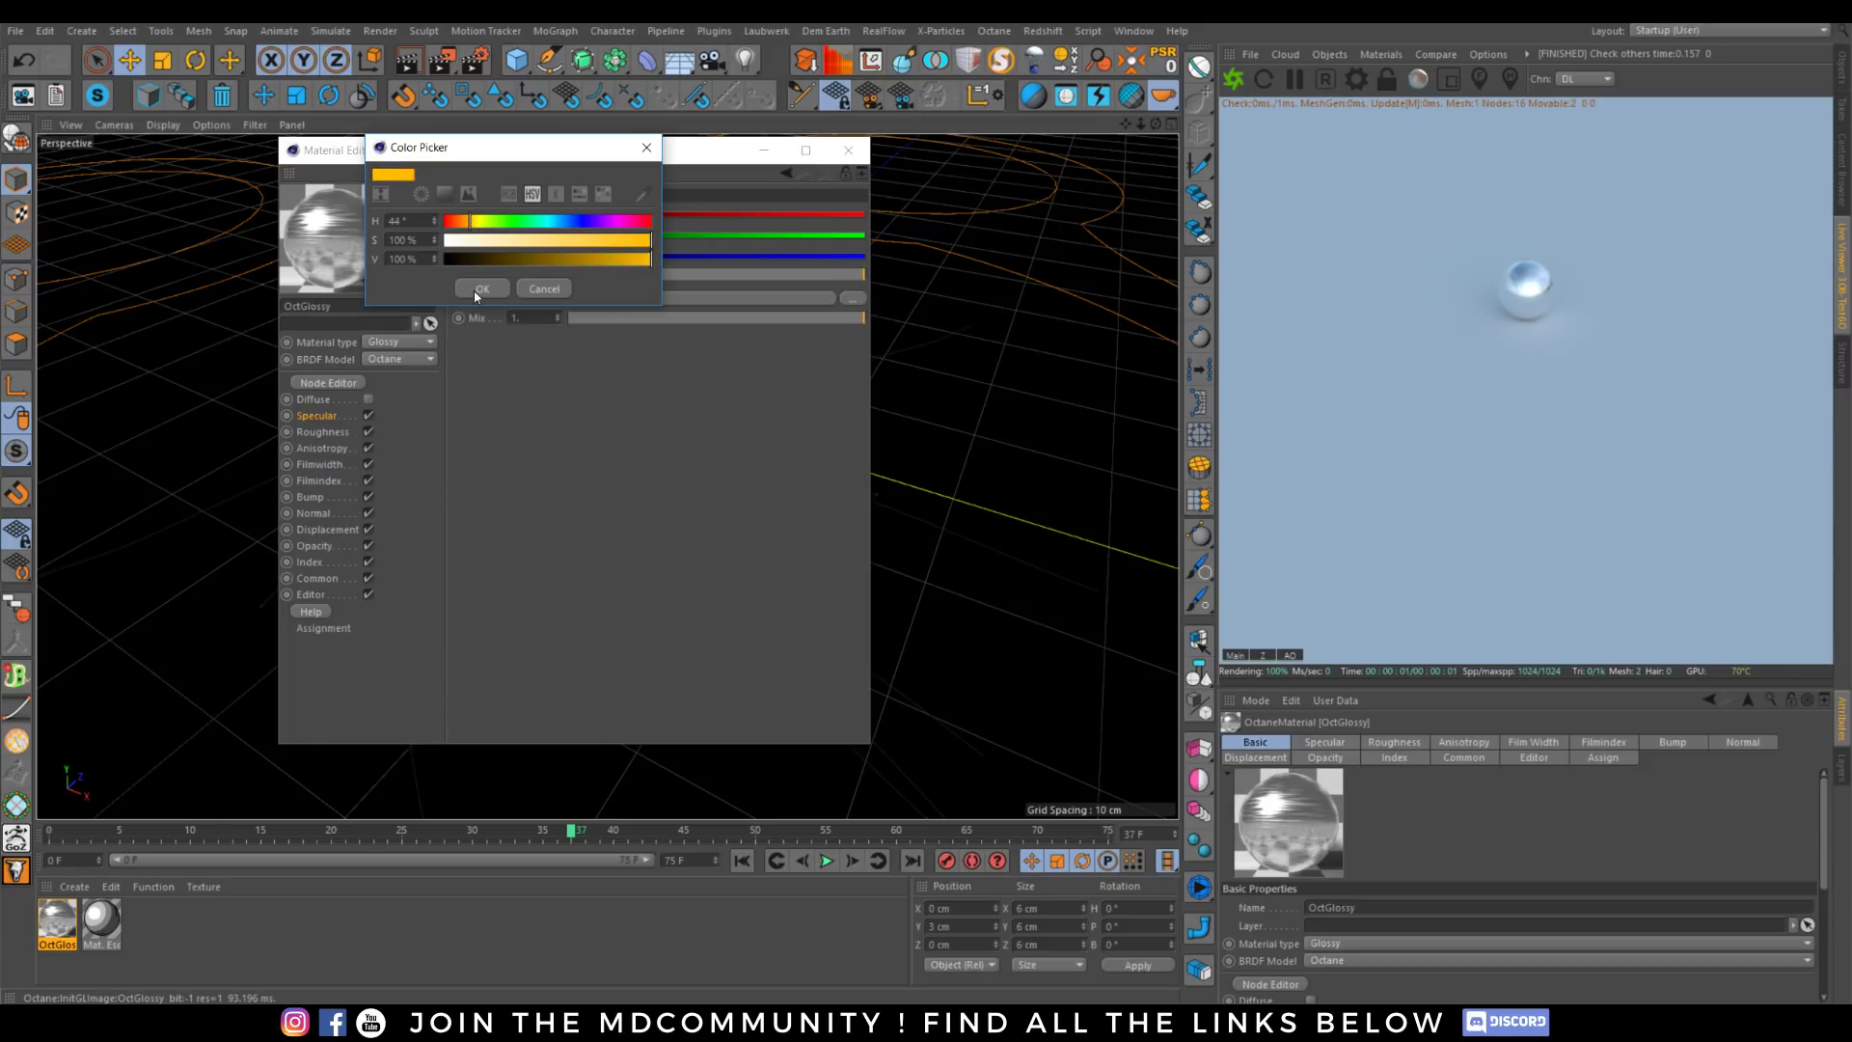
left_click(479, 289)
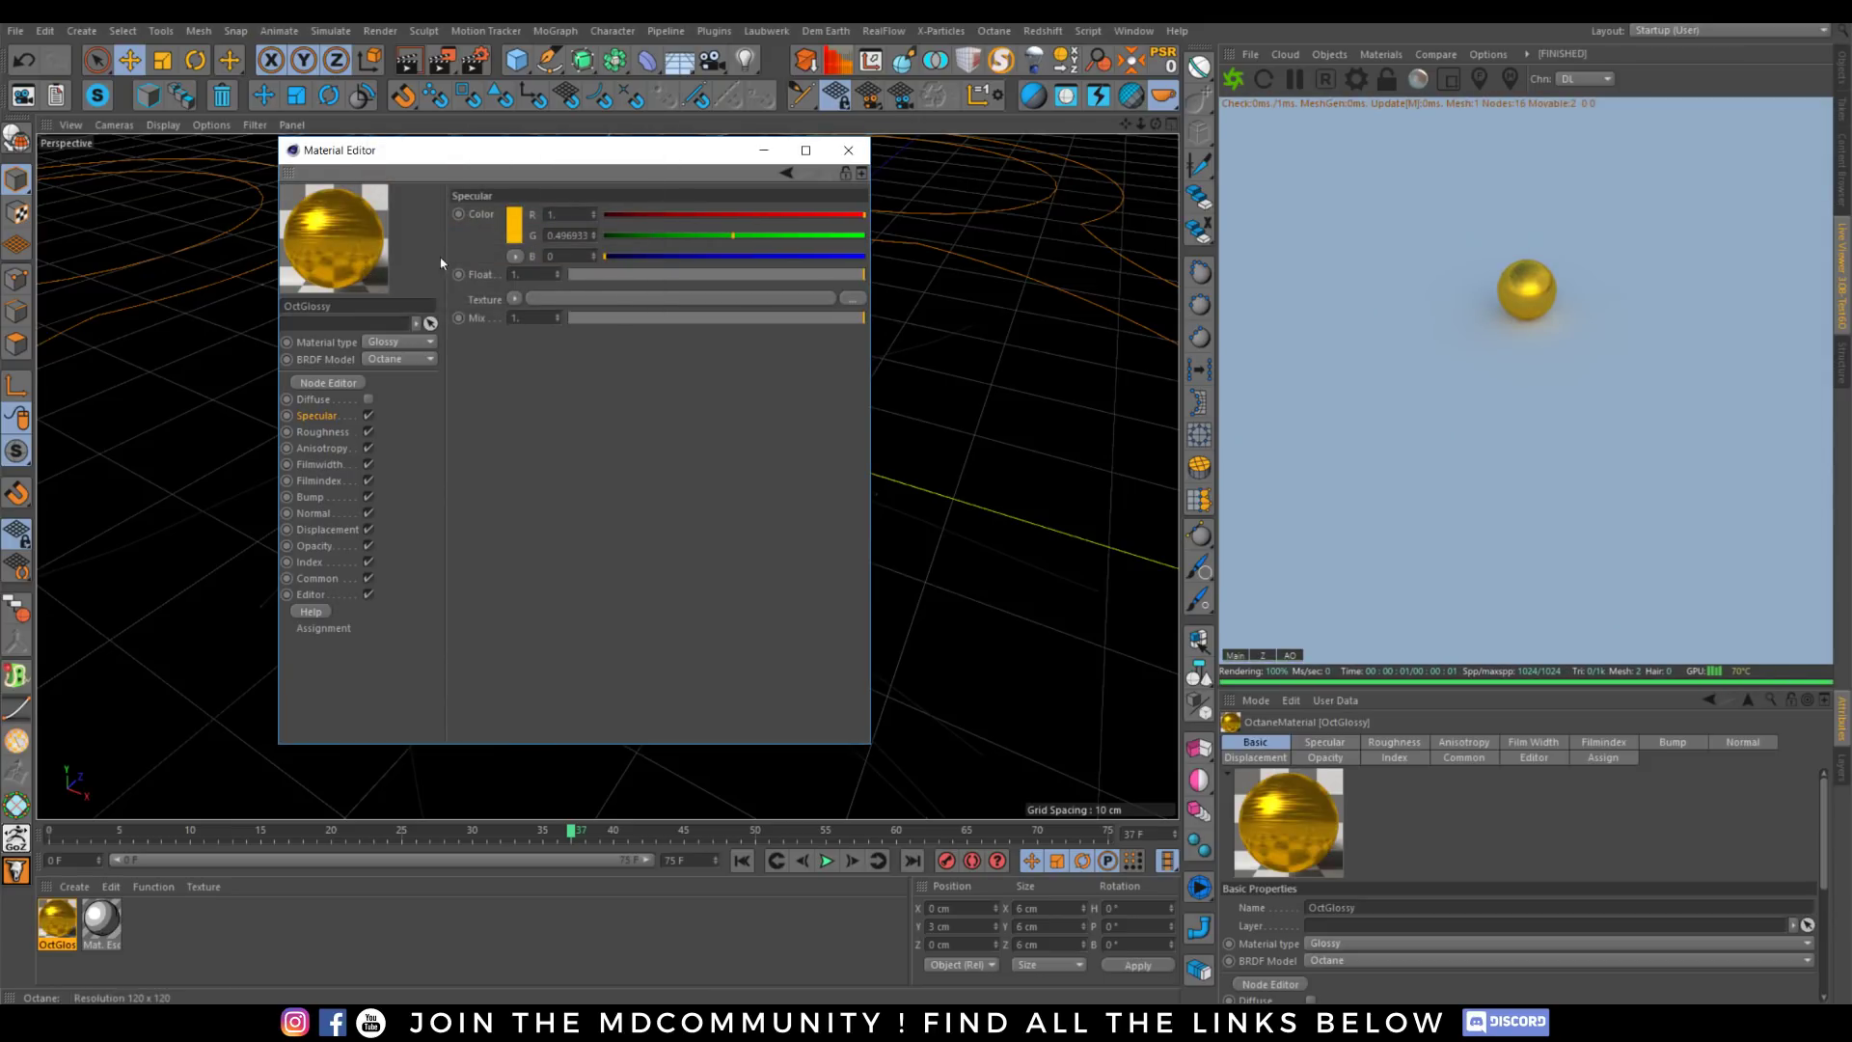
Soften the Specular color to hue 39° and saturation 69%, and close the Material Editor.
left_click(516, 219)
left_click_drag(482, 217, 570, 239)
left_click(478, 283)
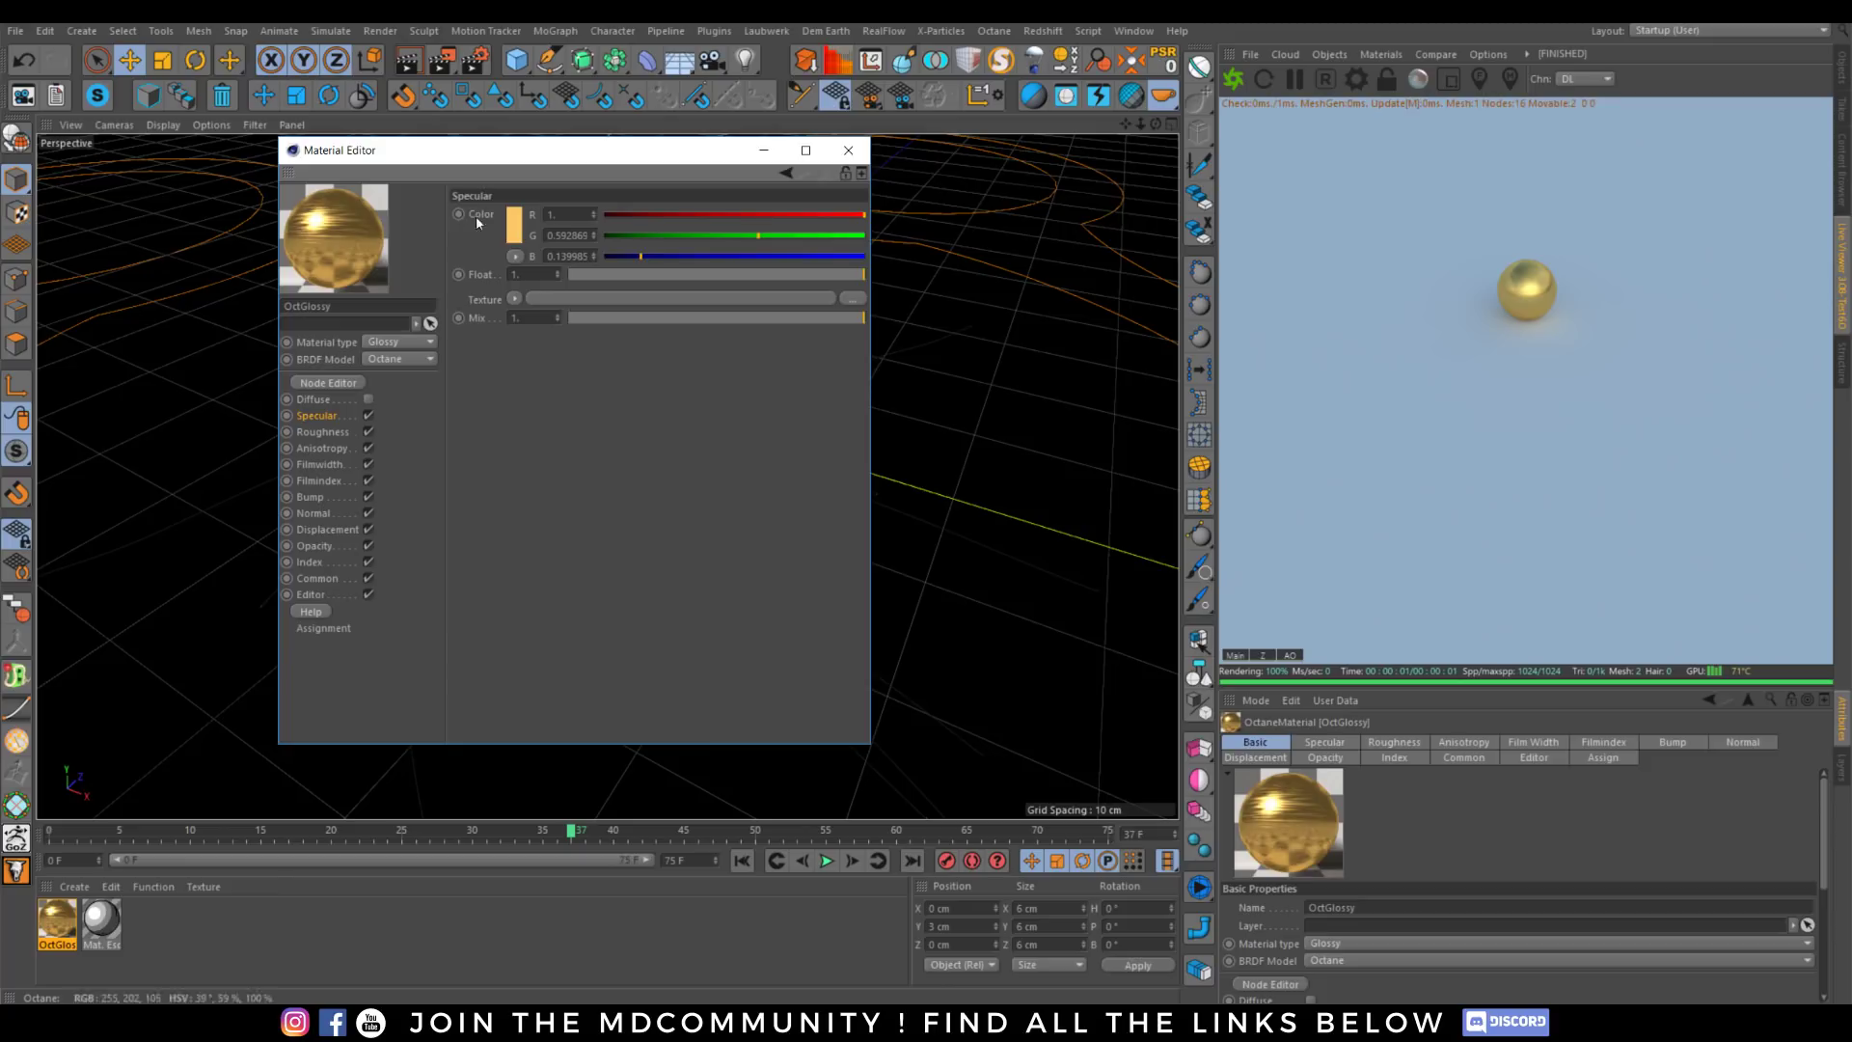
left_click(520, 221)
left_click_drag(577, 242, 595, 243)
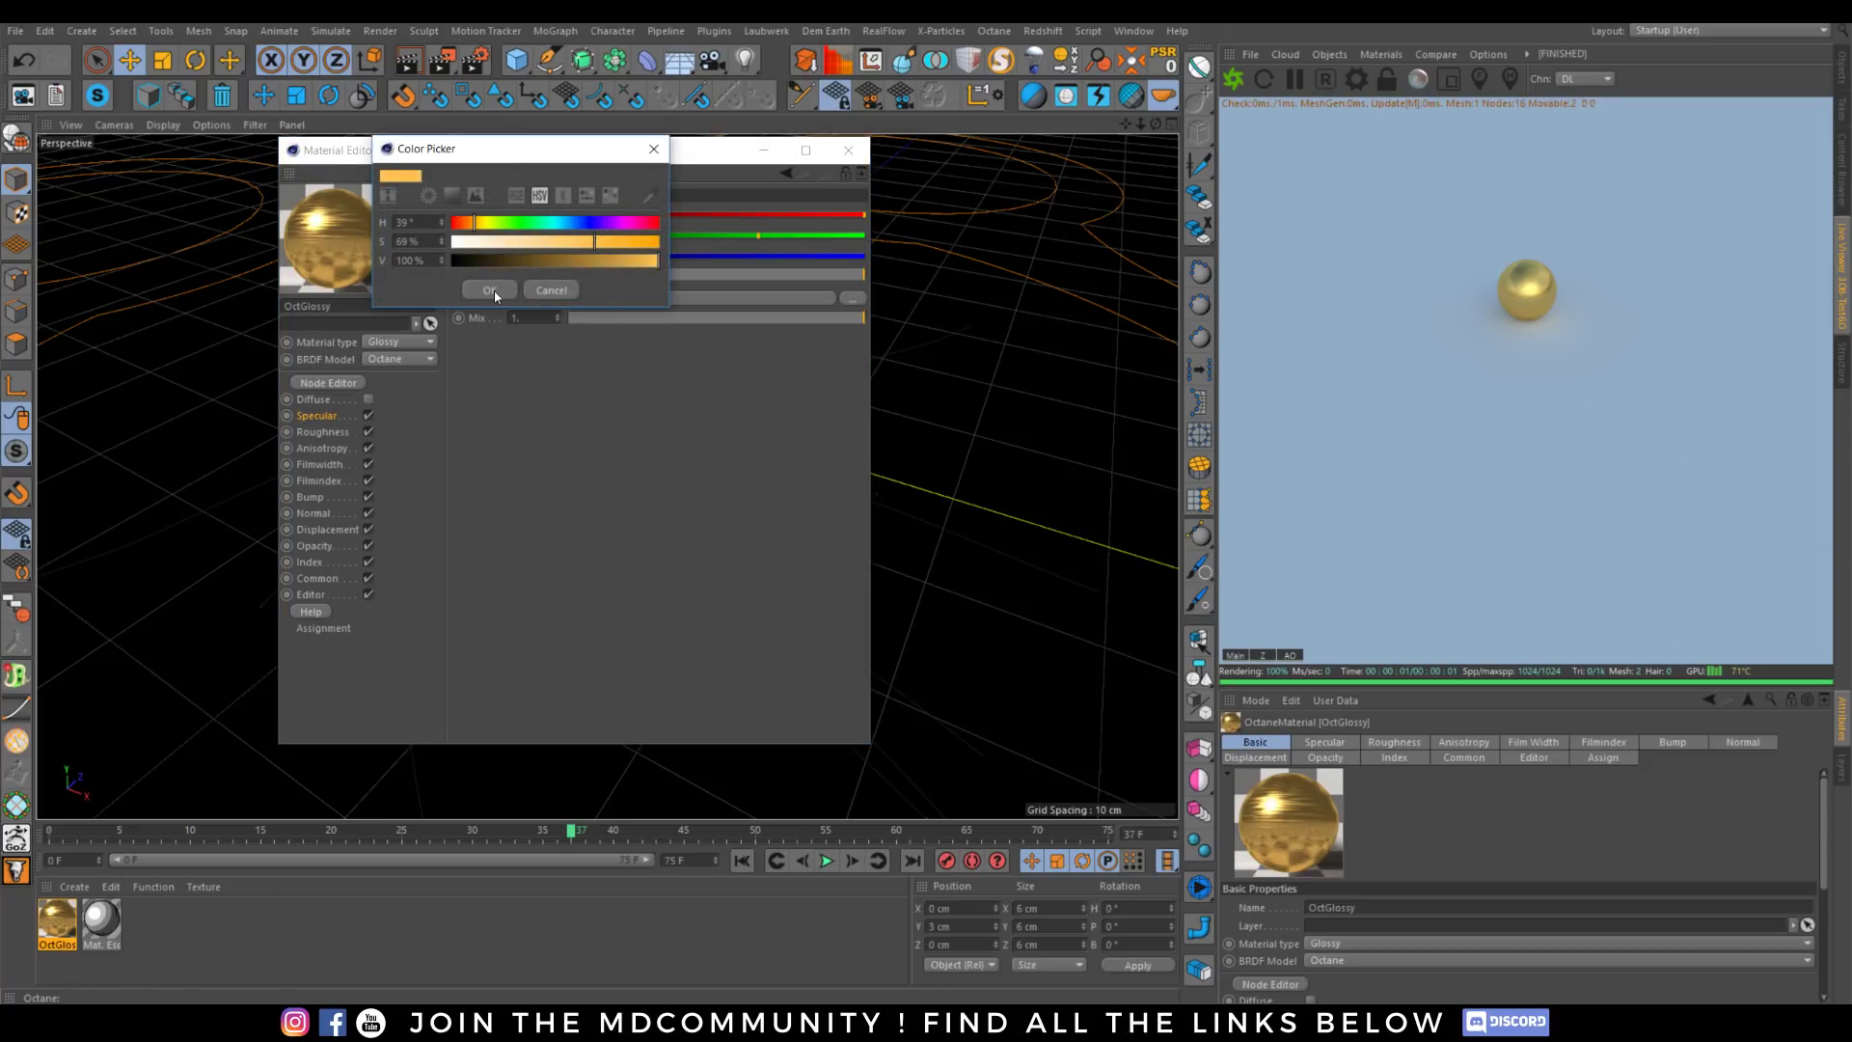
left_click(490, 290)
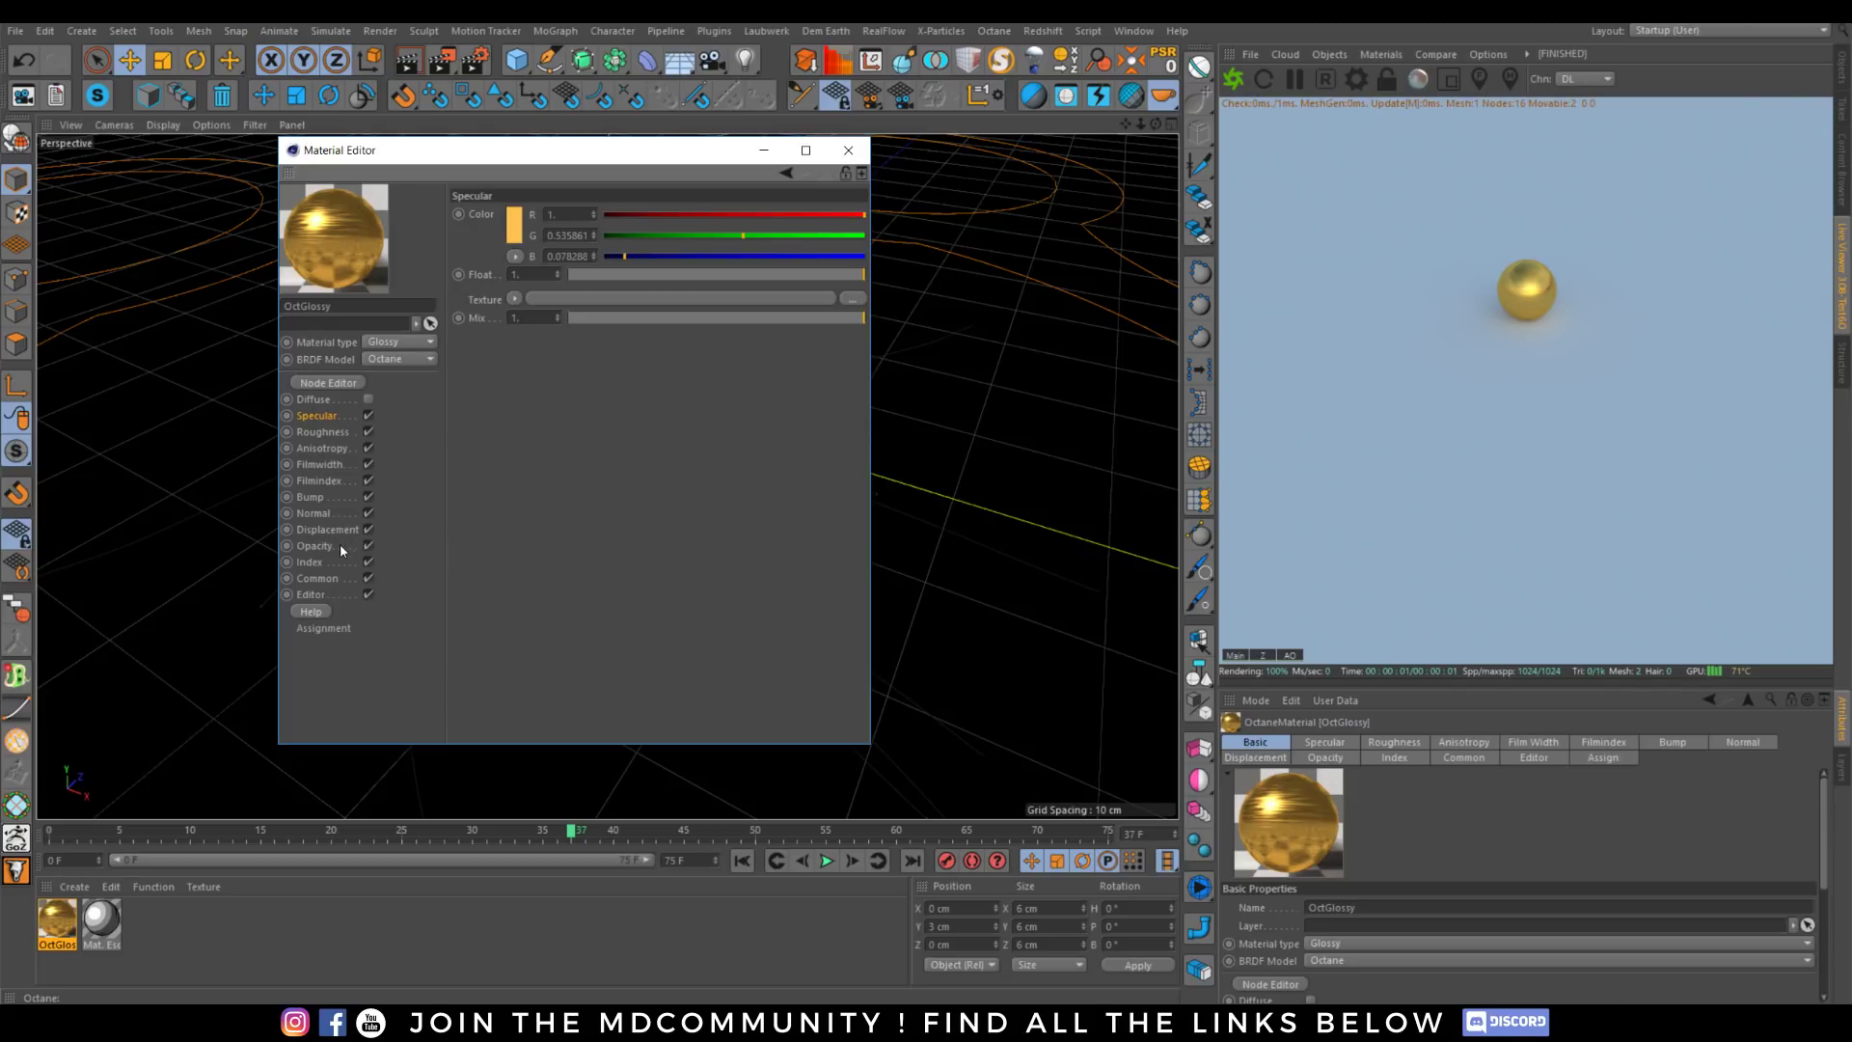
left_click(322, 509)
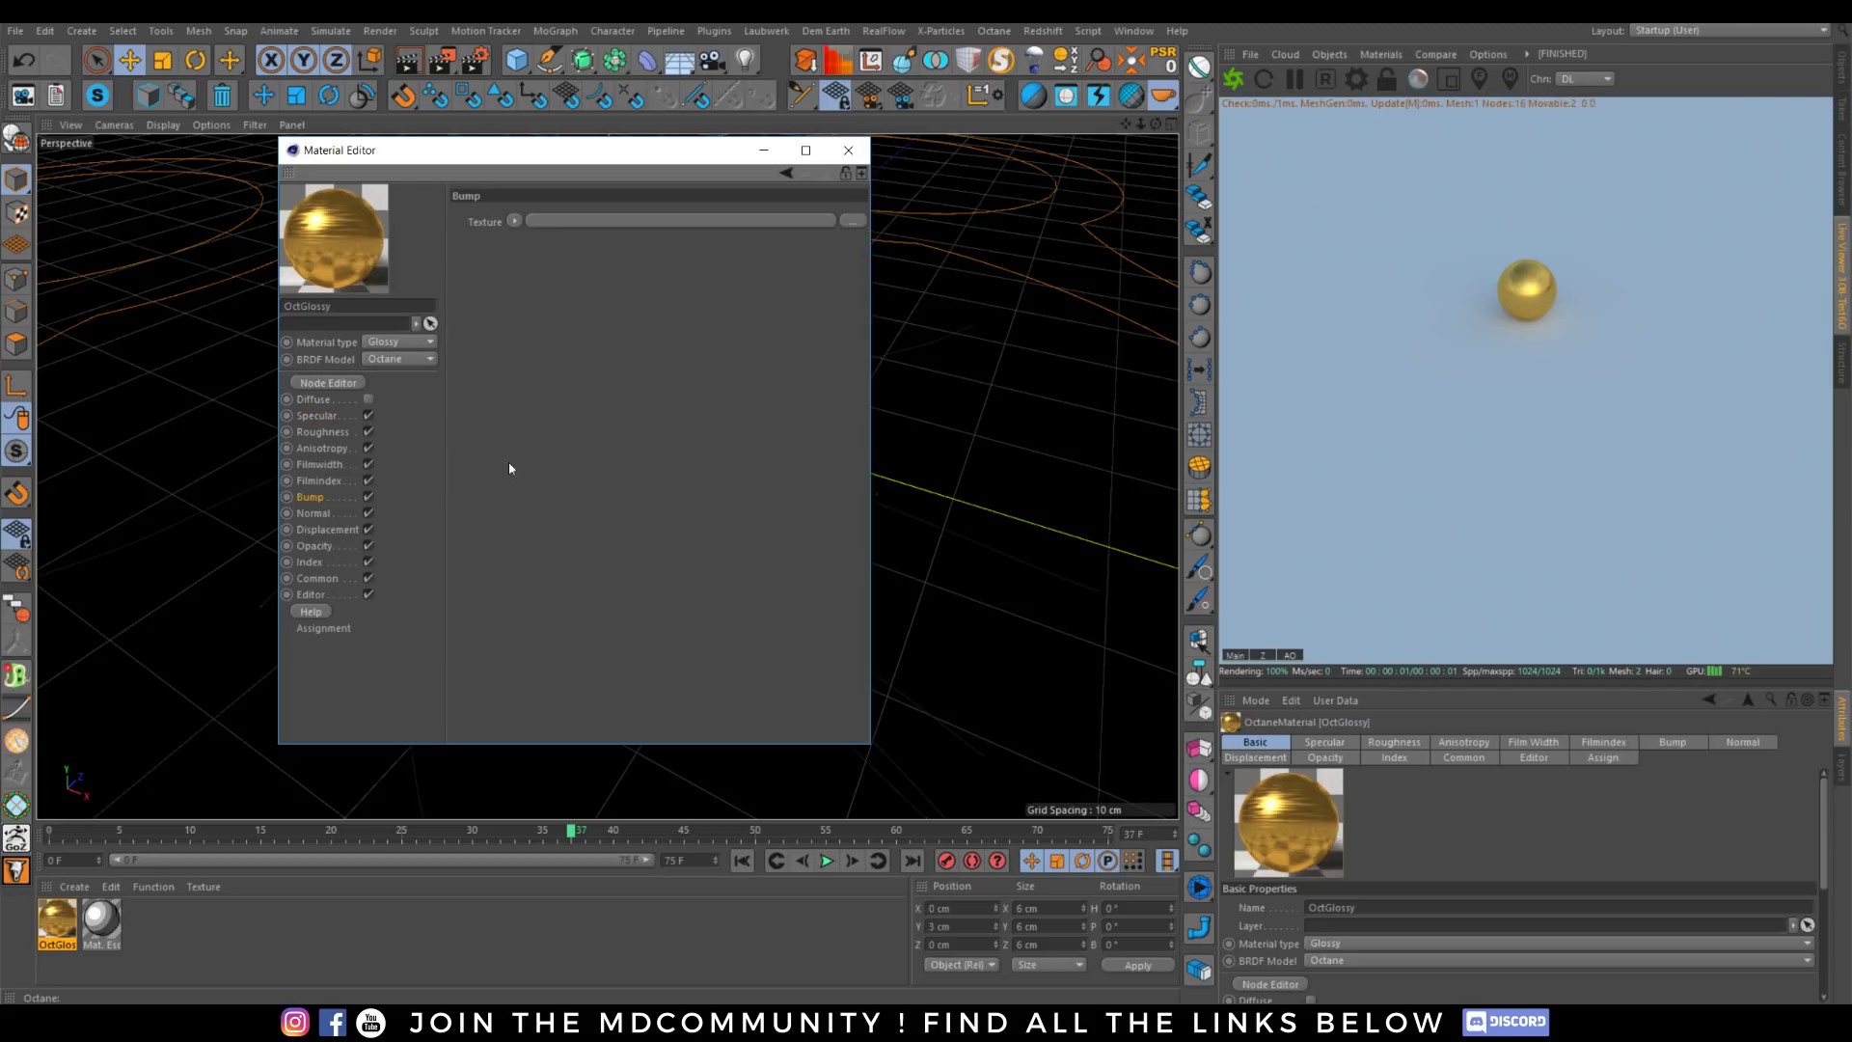
left_click(847, 150)
Set the north offset in the OctaneDayLight's DayLight tag to about 0.344 while checking the Live Viewer.
left_click(1839, 74)
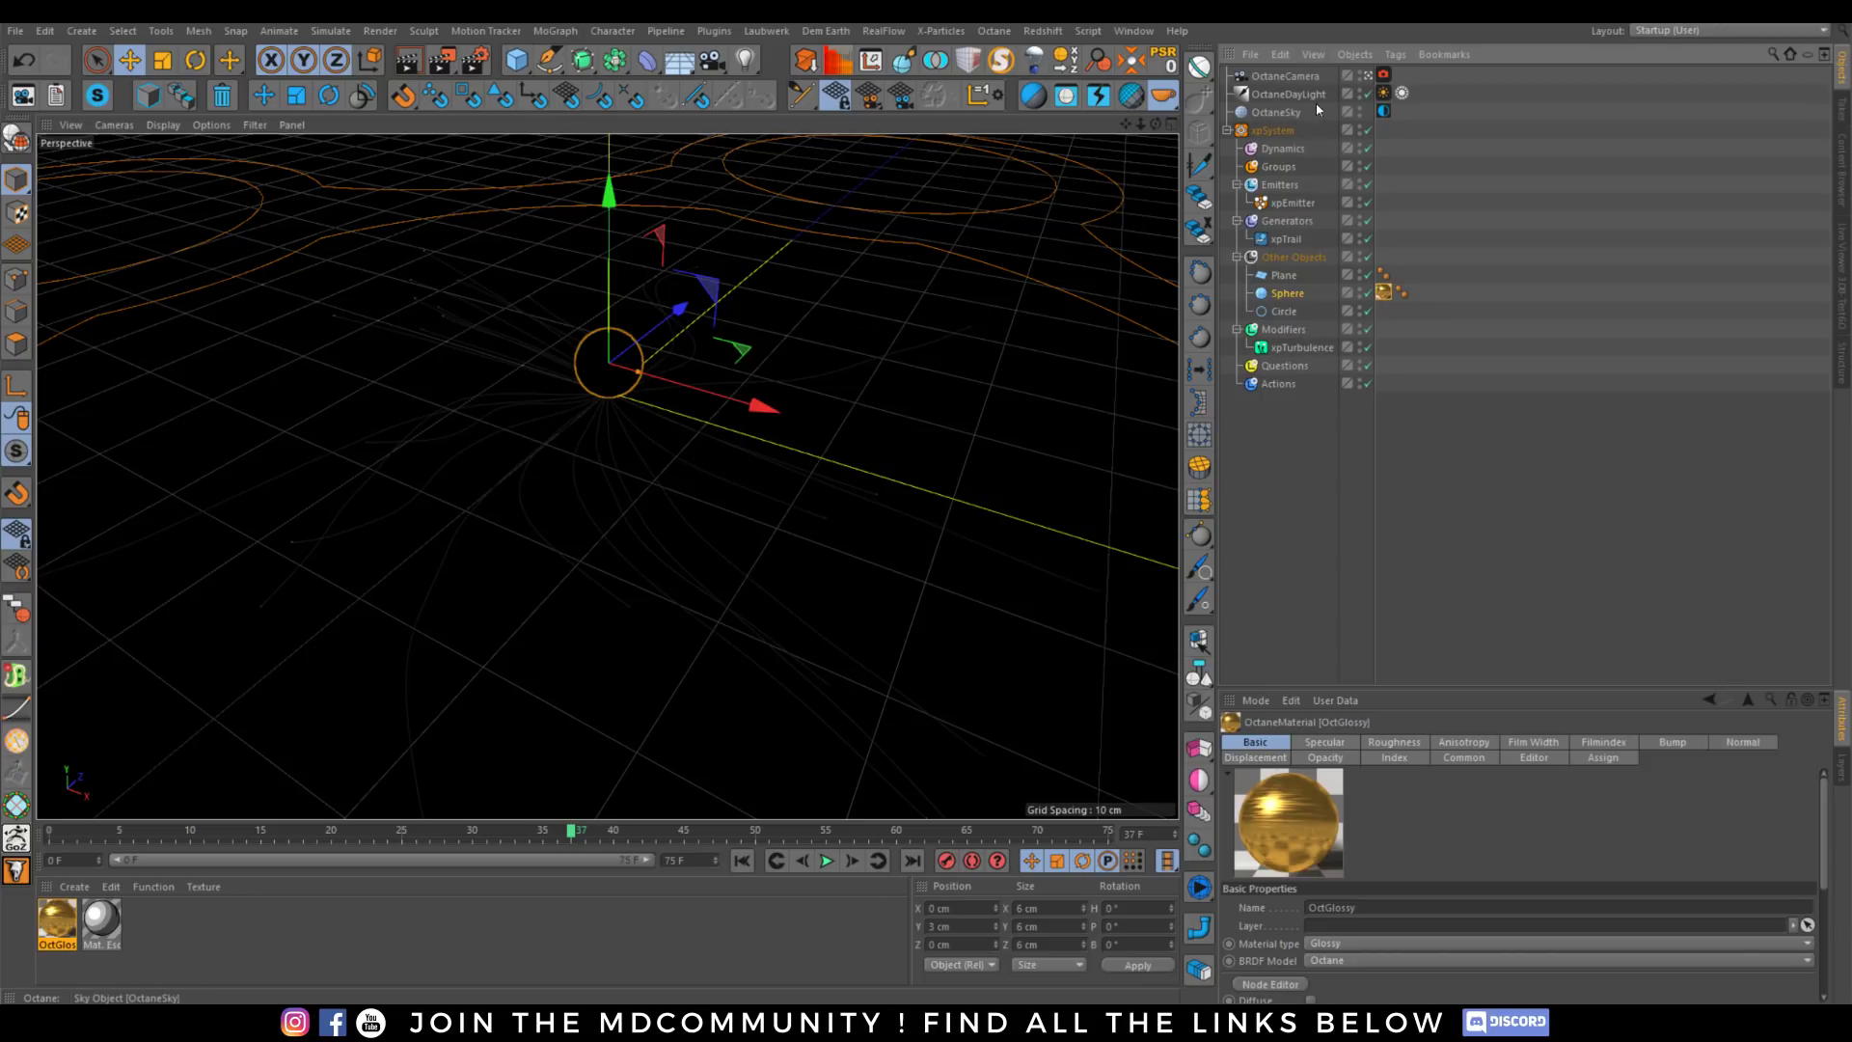
left_click(1383, 96)
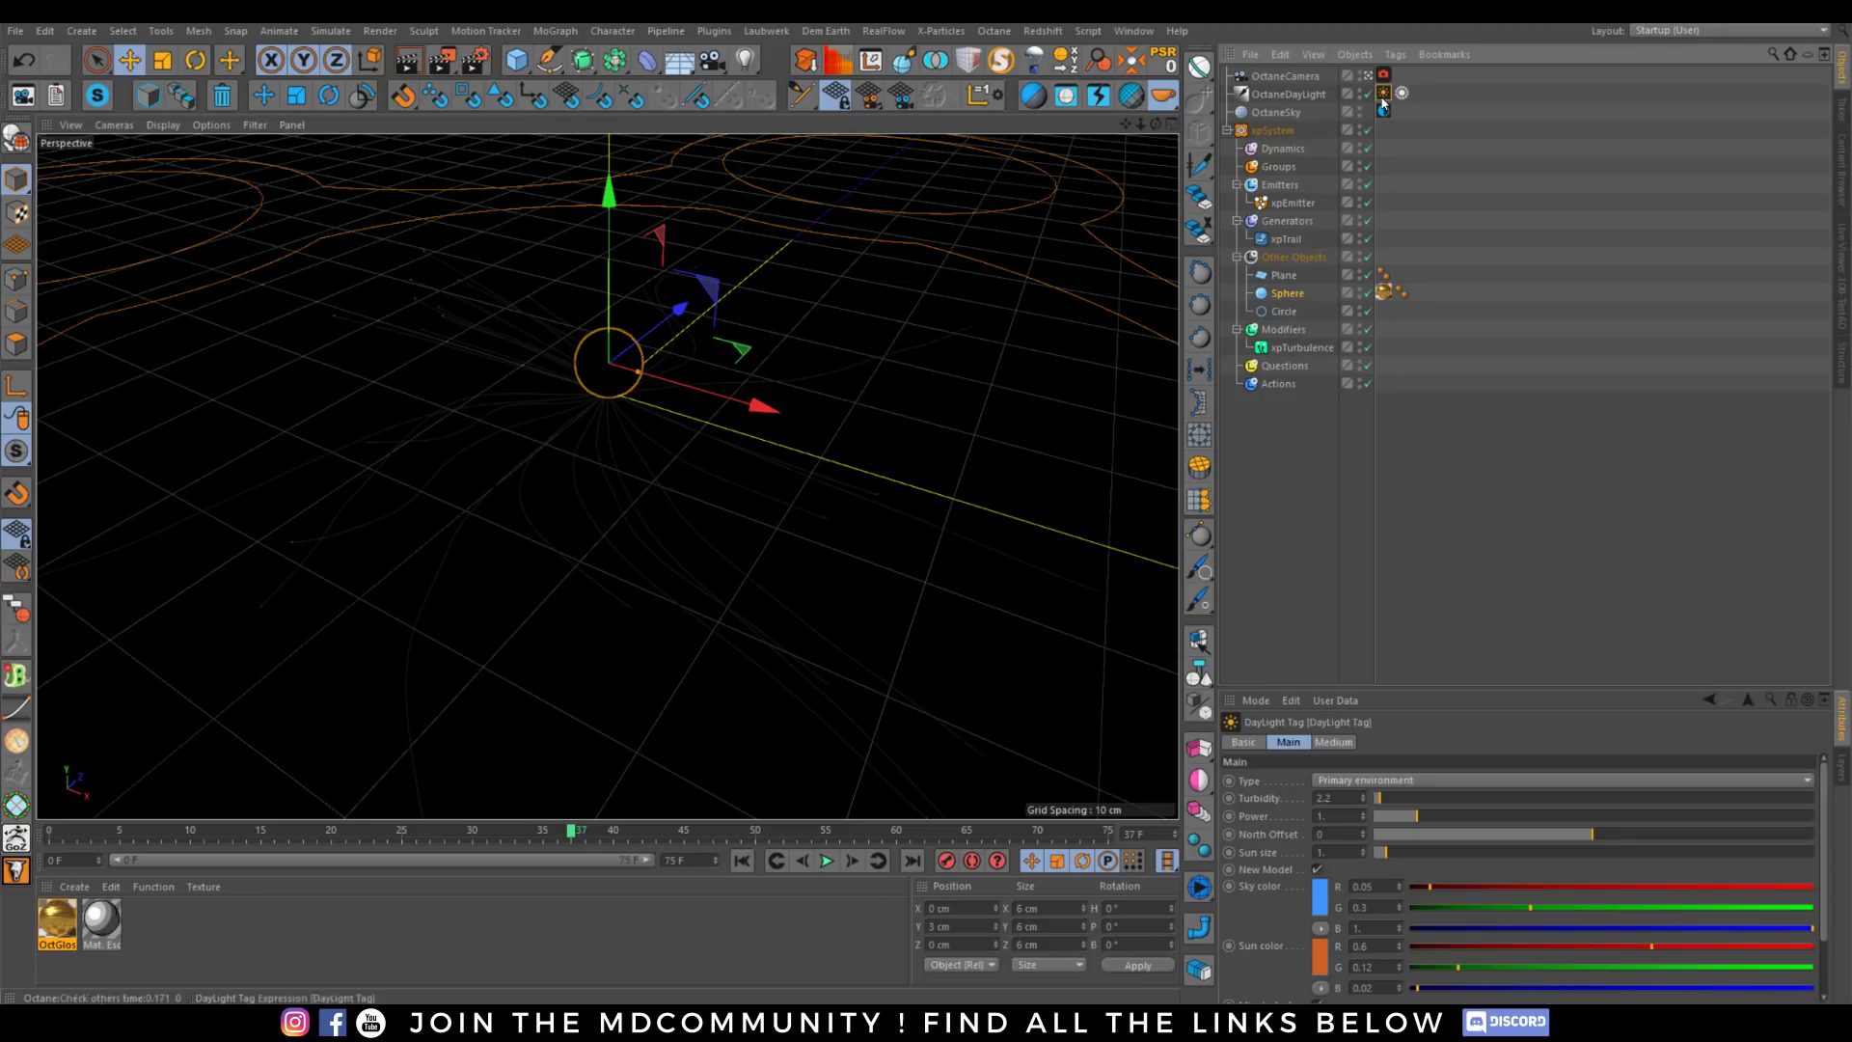
left_click(1839, 252)
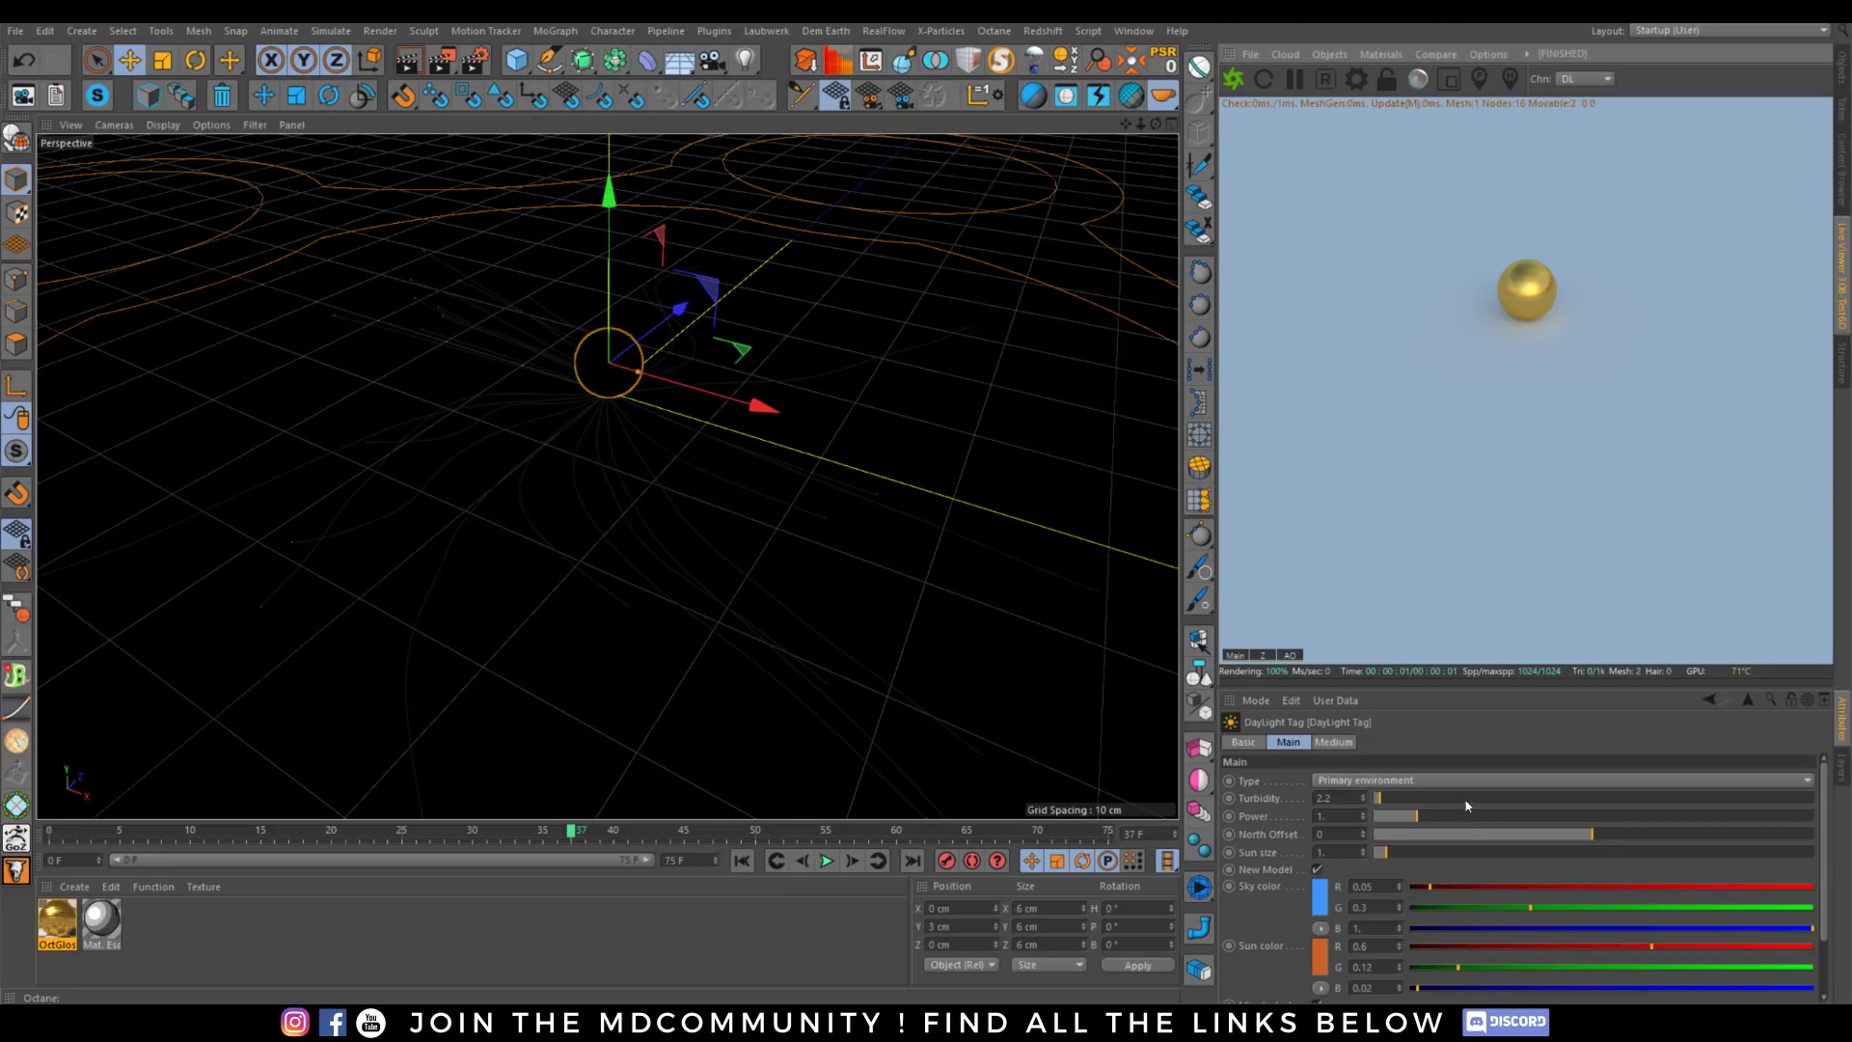
left_click_drag(1579, 833, 1564, 837)
left_click_drag(1503, 837, 1668, 838)
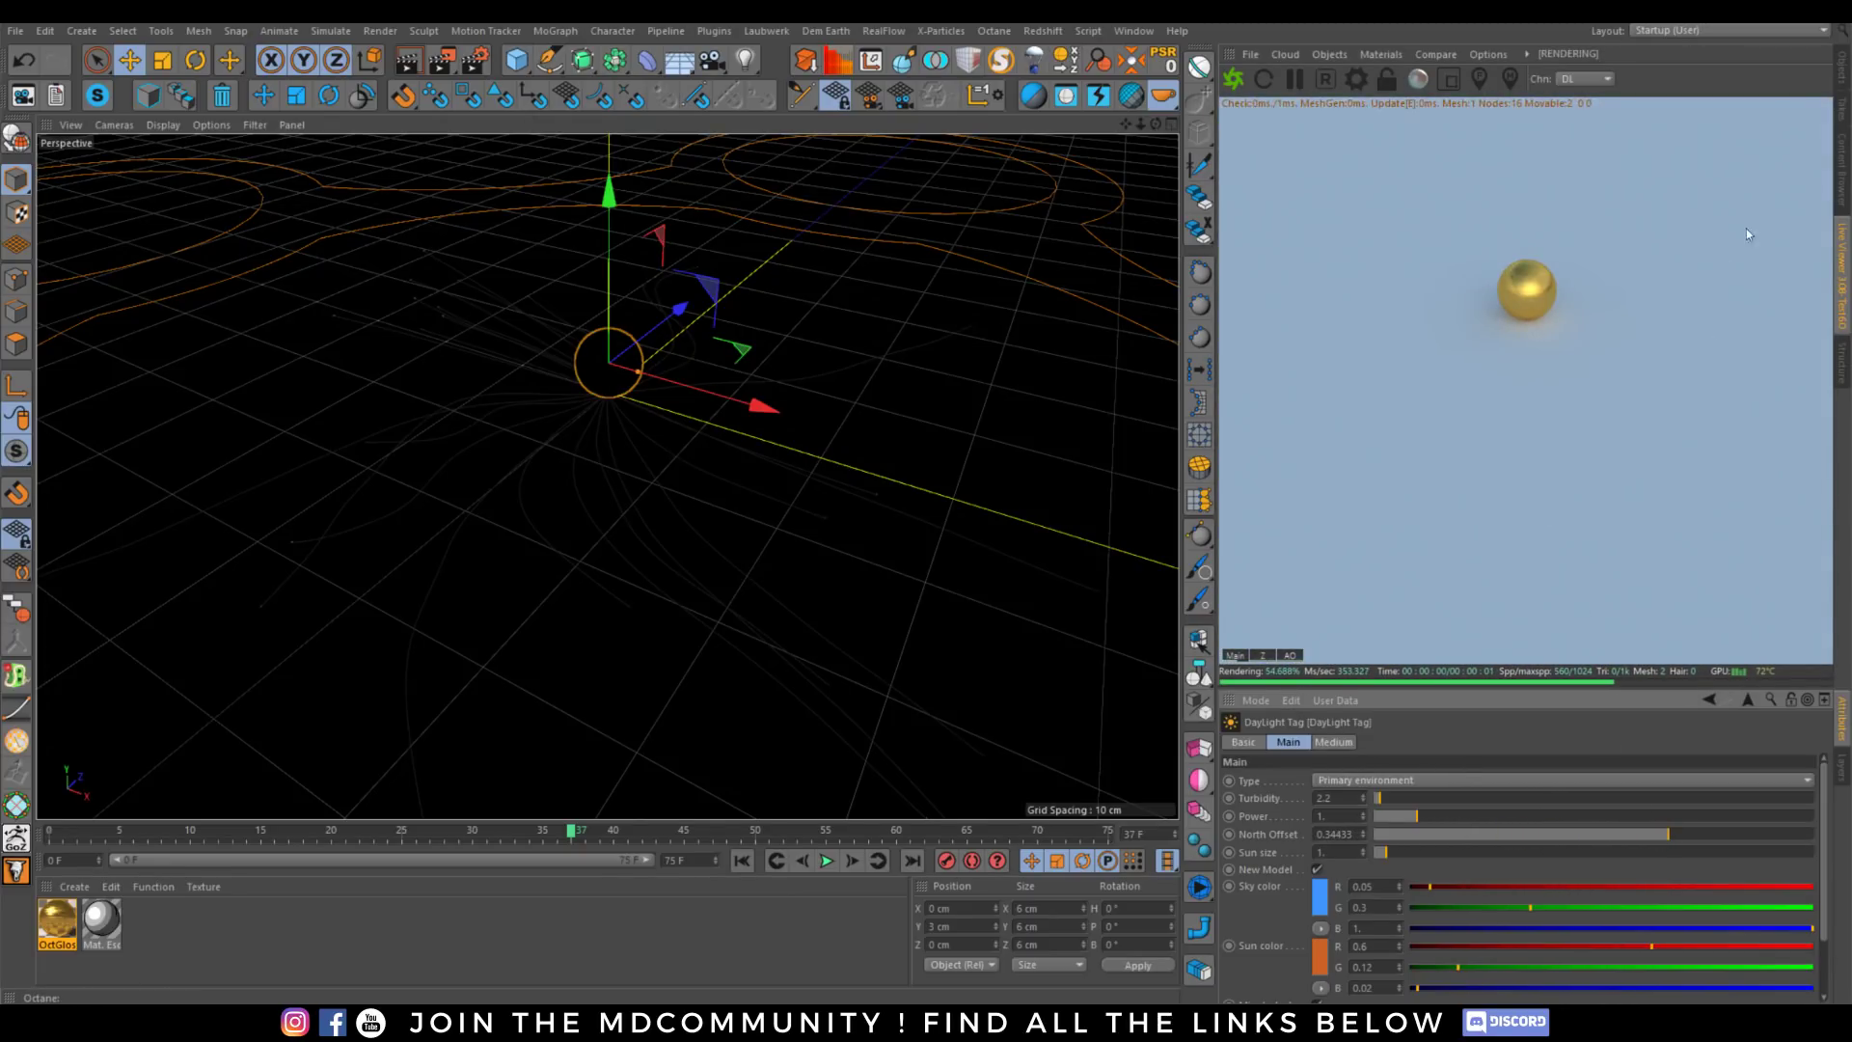
scroll(1827, 828, "down", 3)
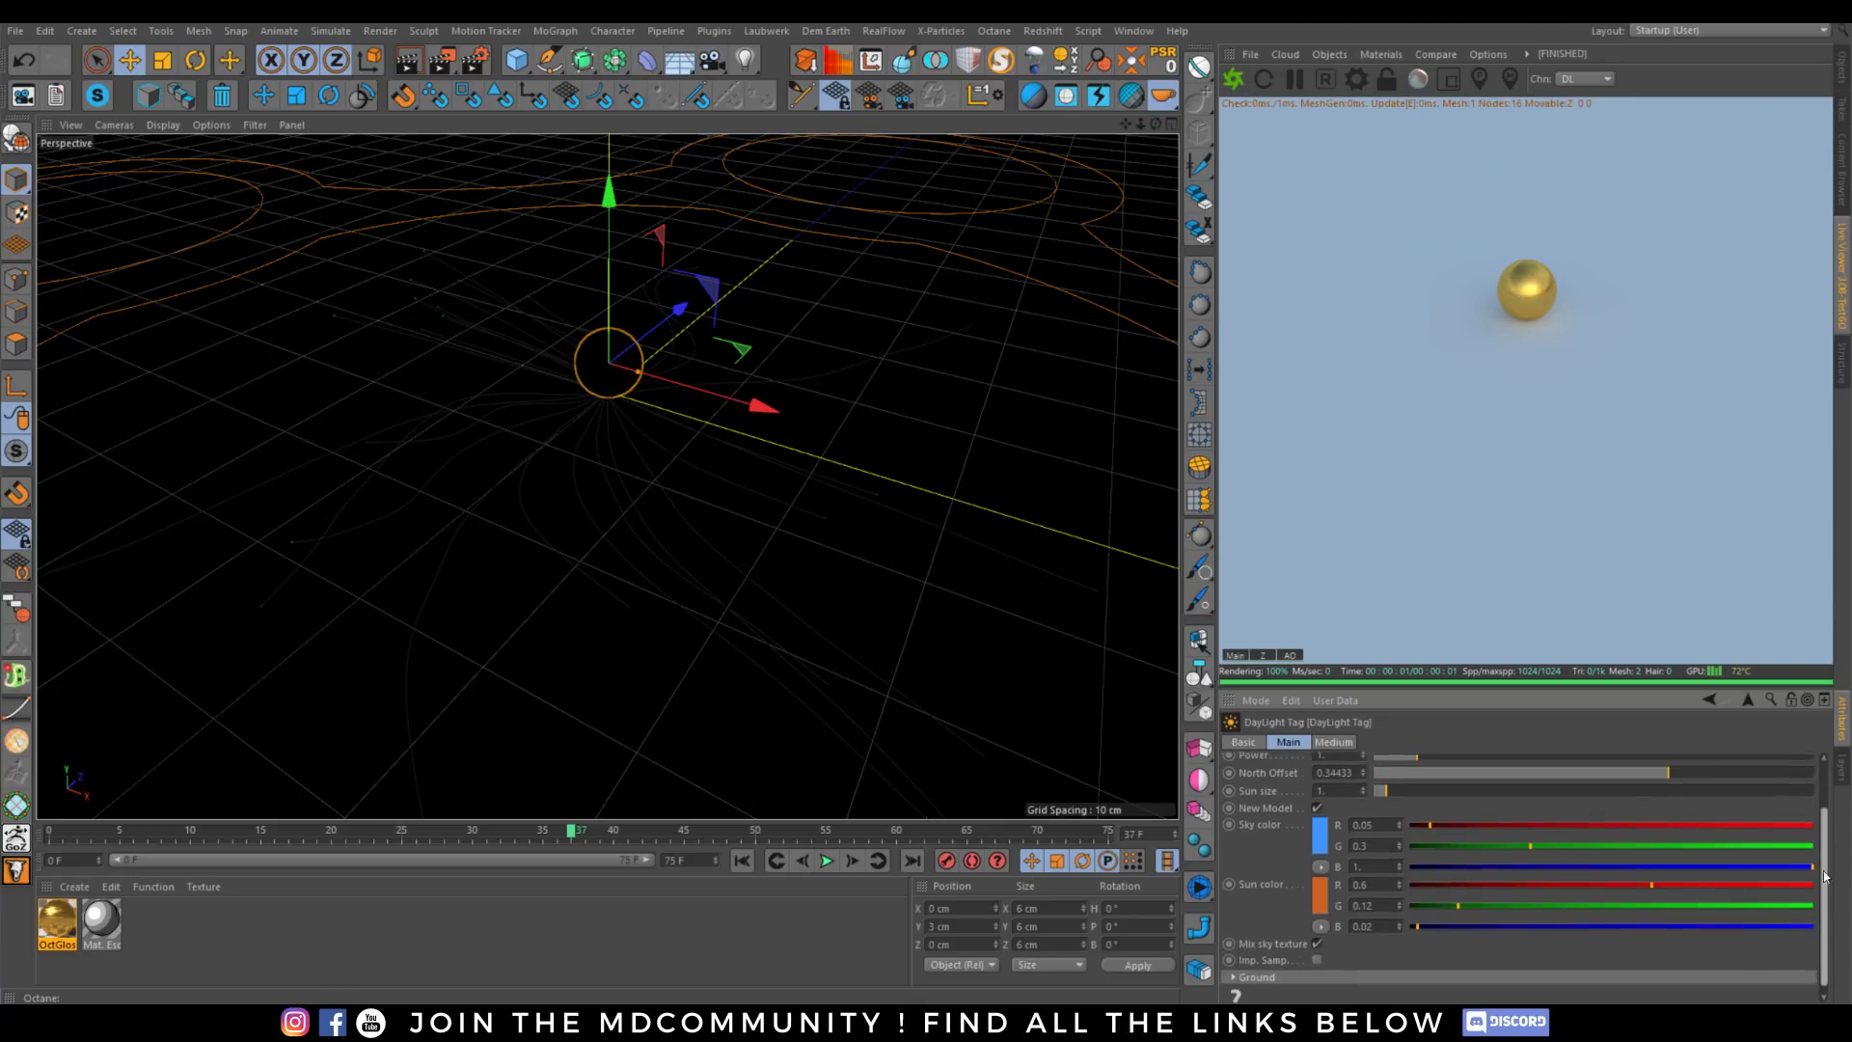
left_click(1317, 937)
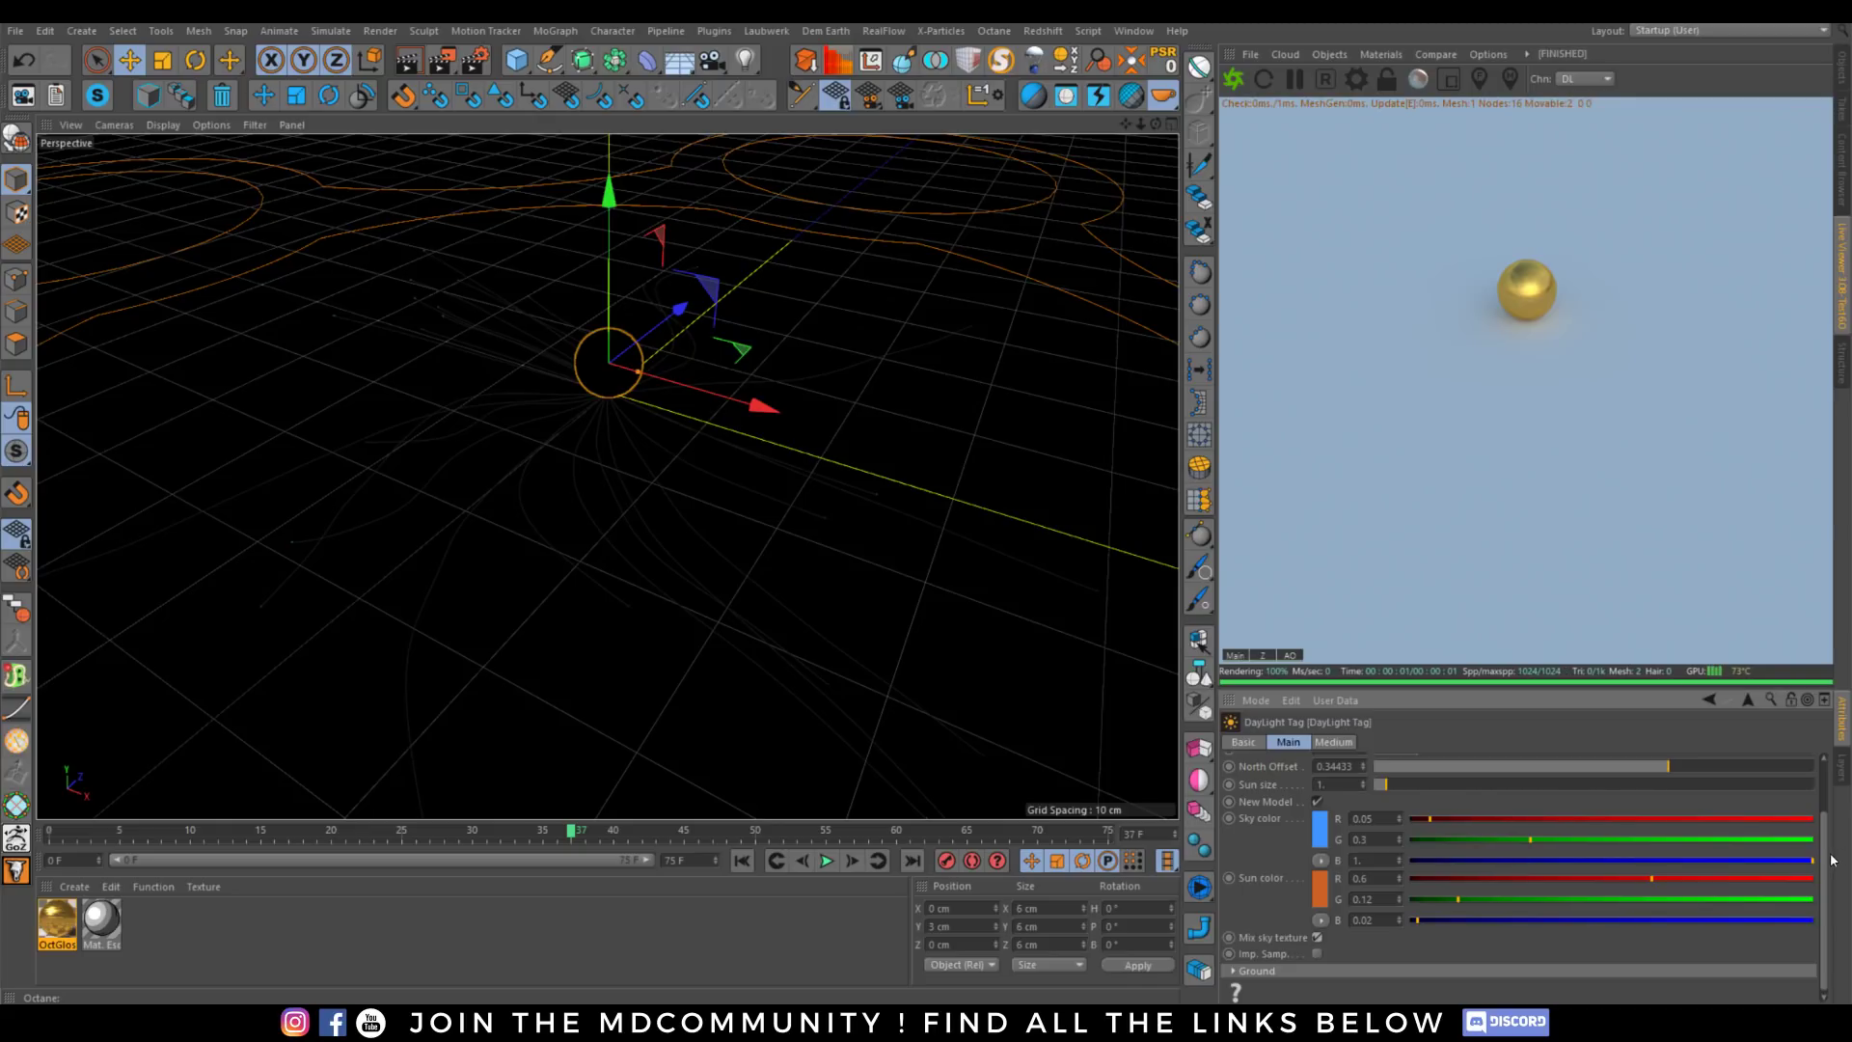
scroll(1446, 830, "up", 2)
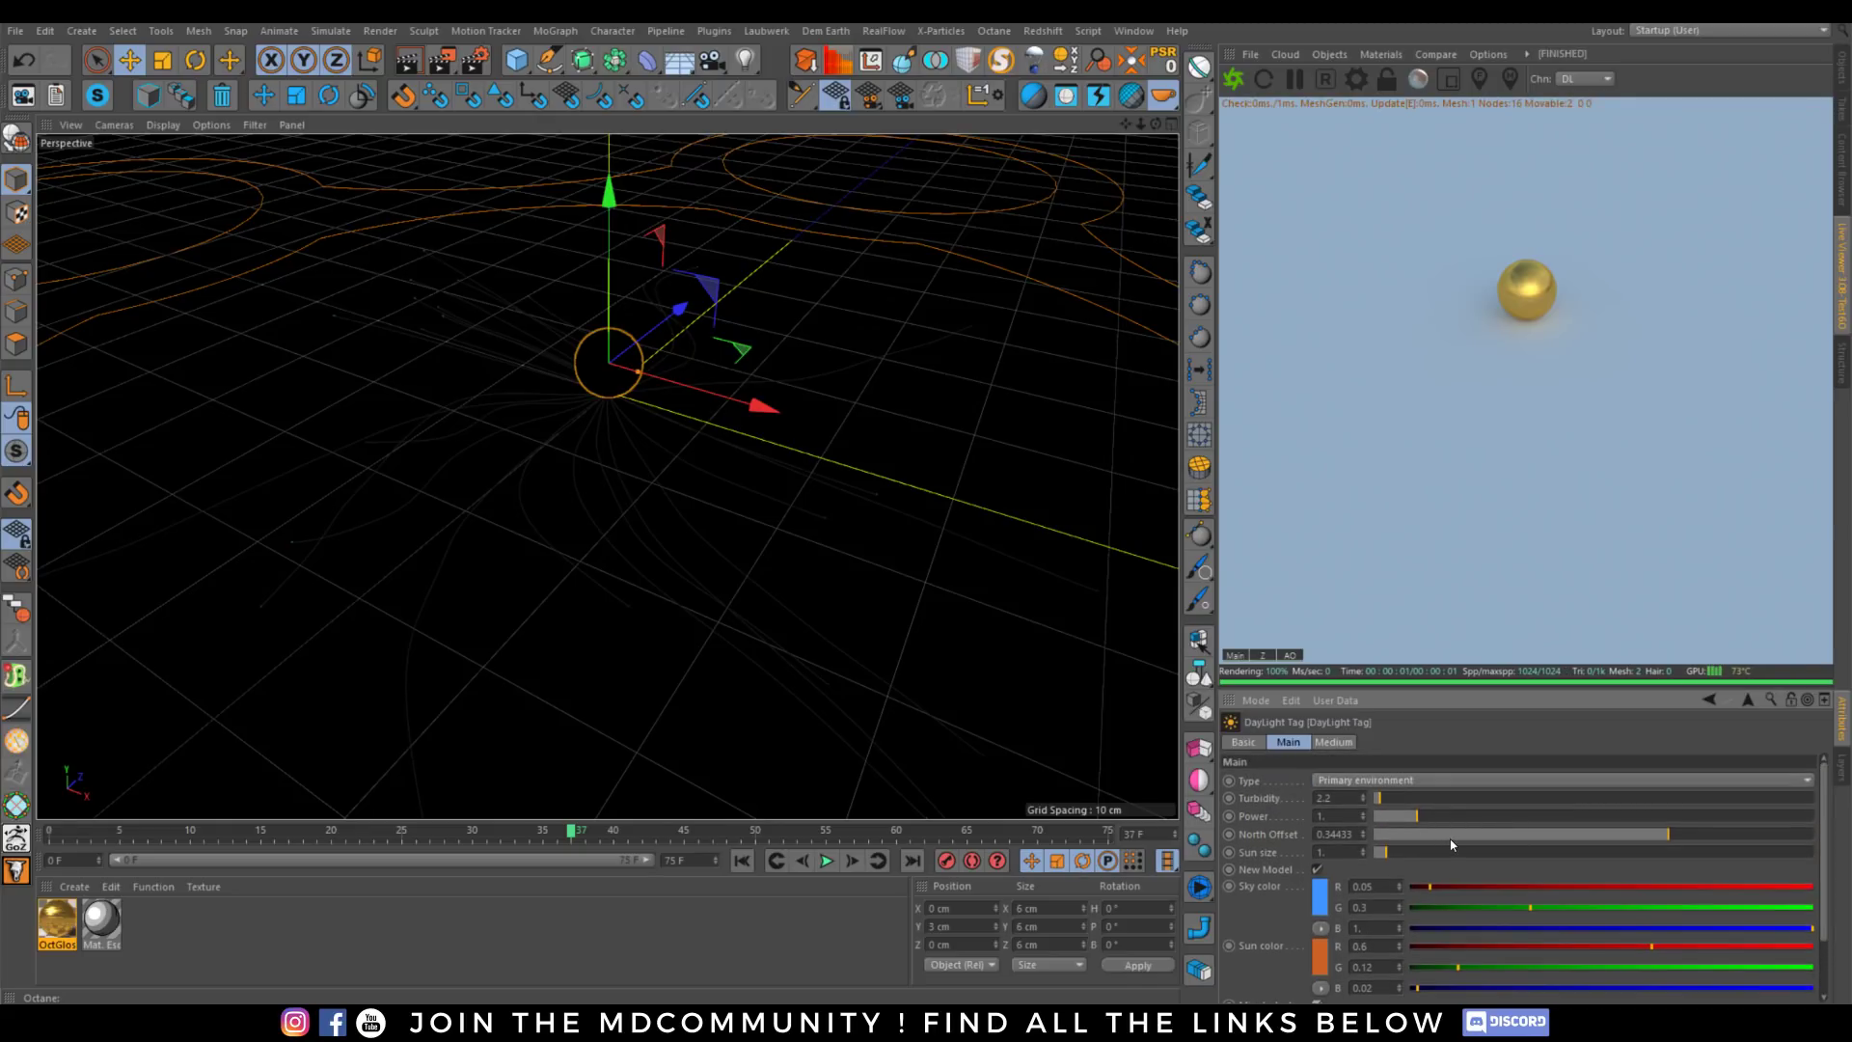
Set the time in the OctaneDayLight's Sun expression tag to 13:09:28 and check the render.
left_click(1837, 75)
left_click_drag(1478, 780, 1454, 782)
type("13: 09 : 28")
key("Return")
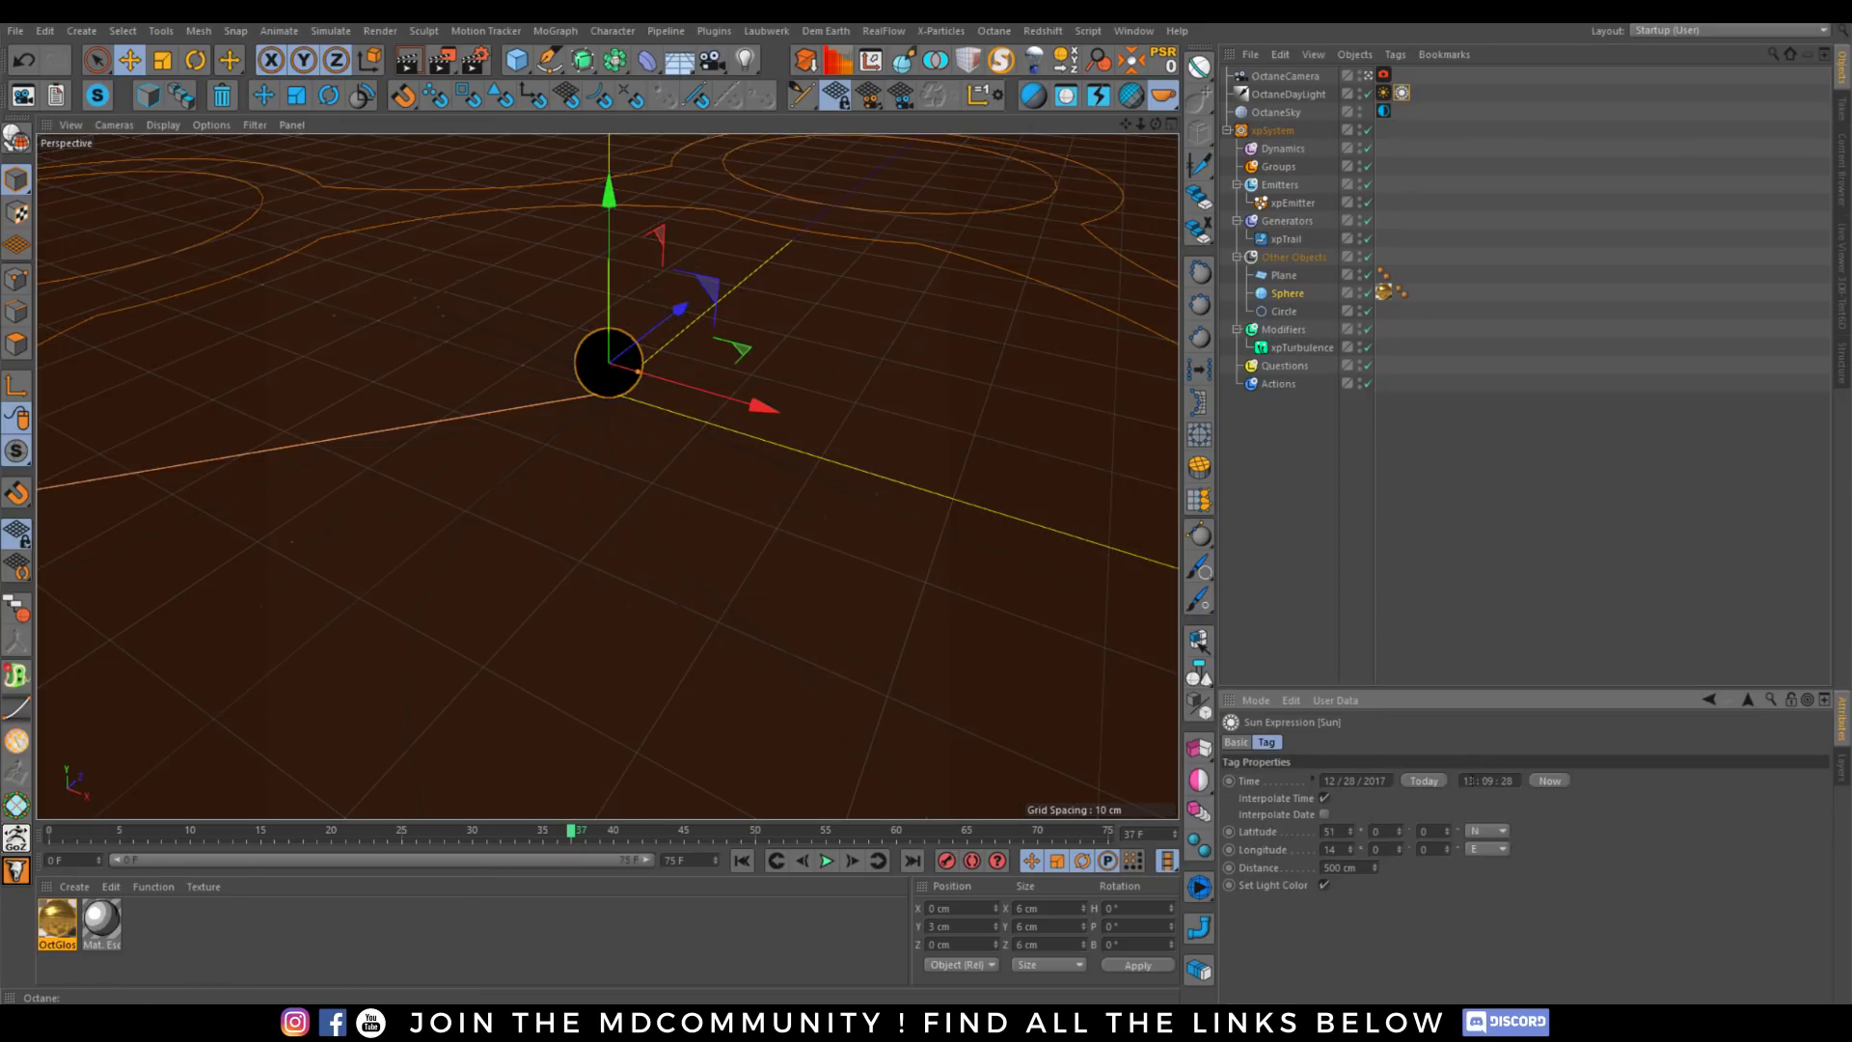
left_click(1840, 277)
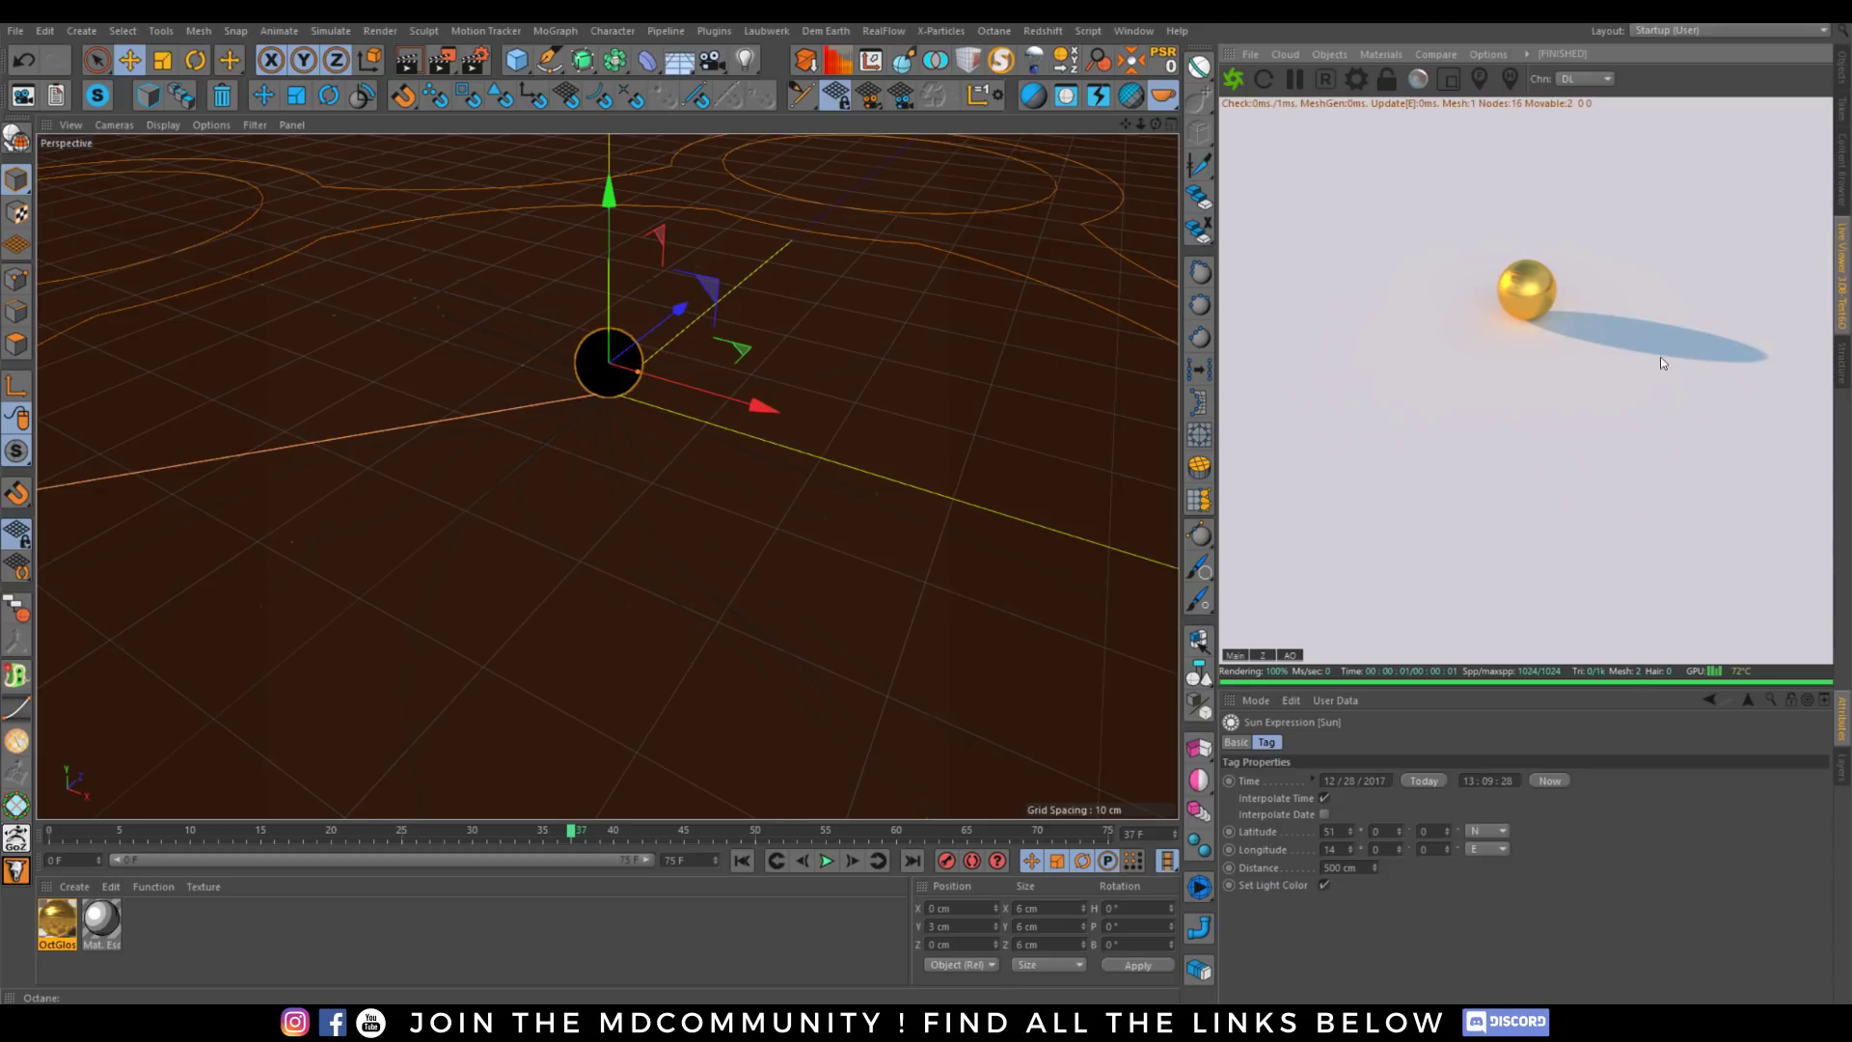
Try 16:09:28 as the Sun expression's time and restore it to 13:09:28.
left_click(1467, 781)
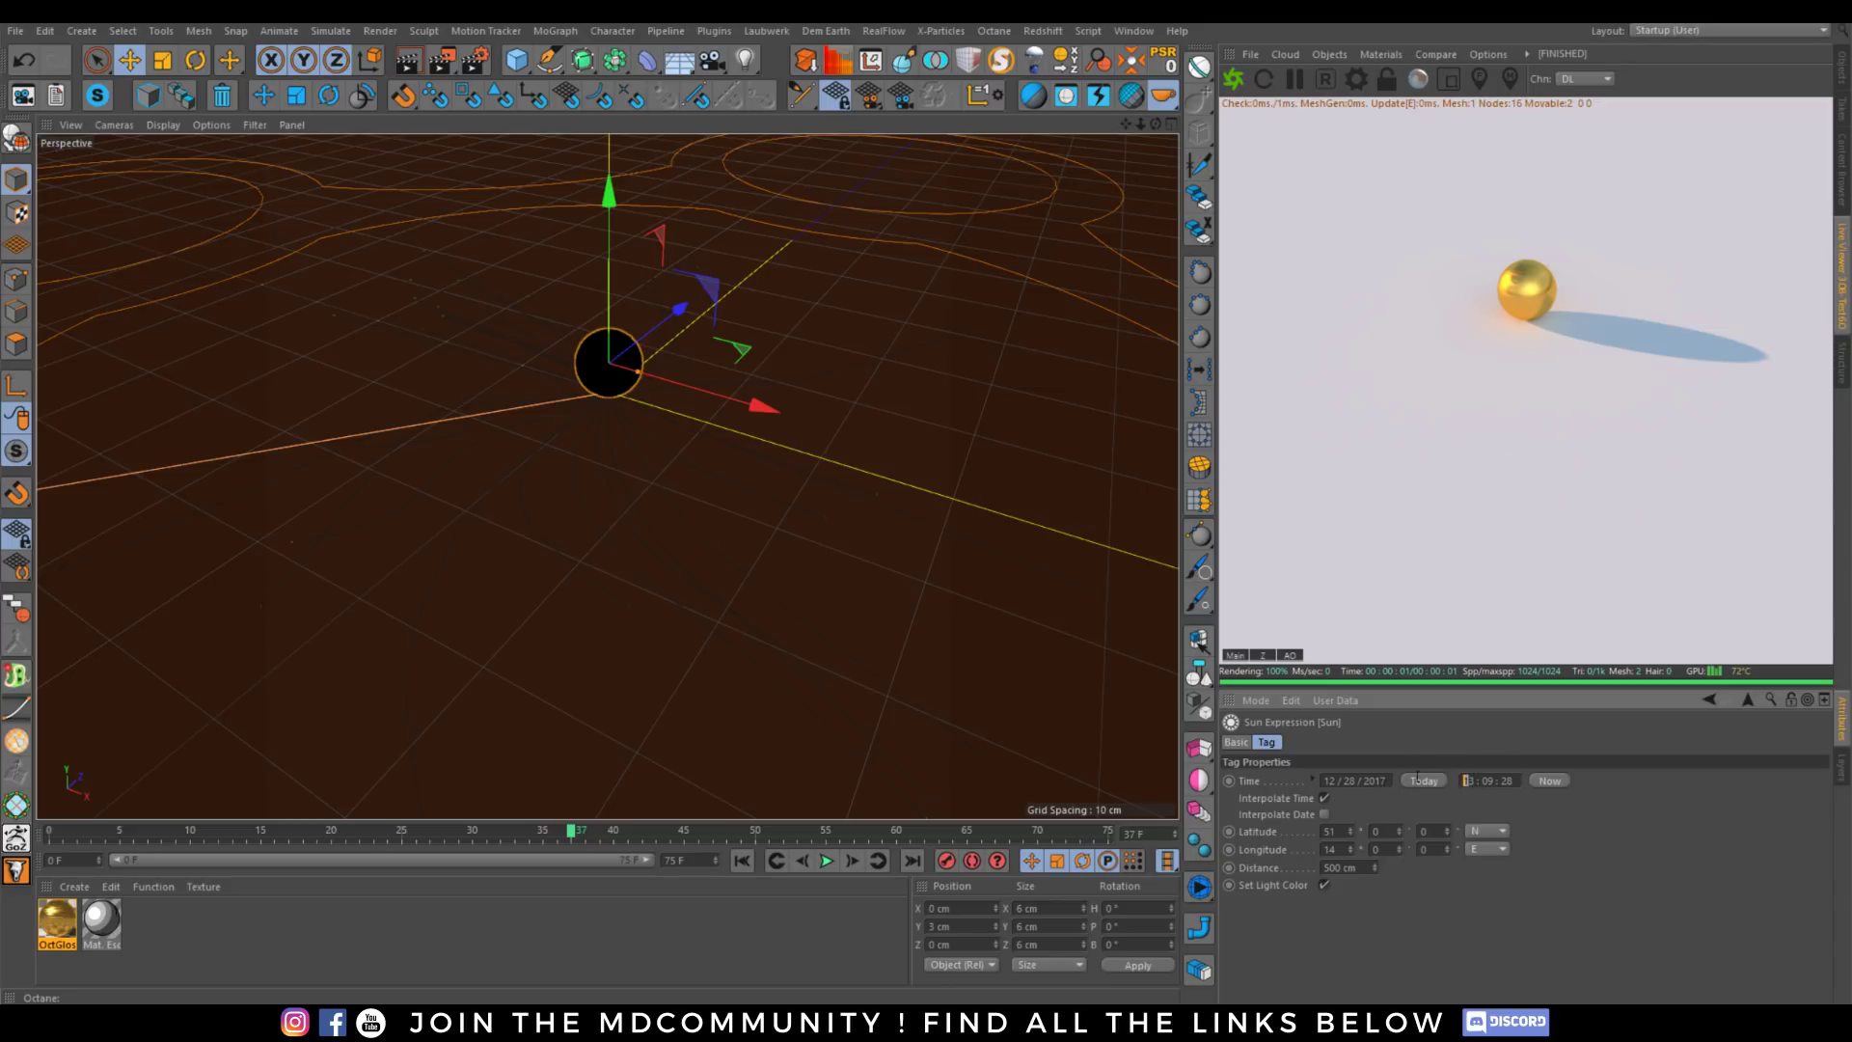
key("BackSpace")
type("6")
key("Return")
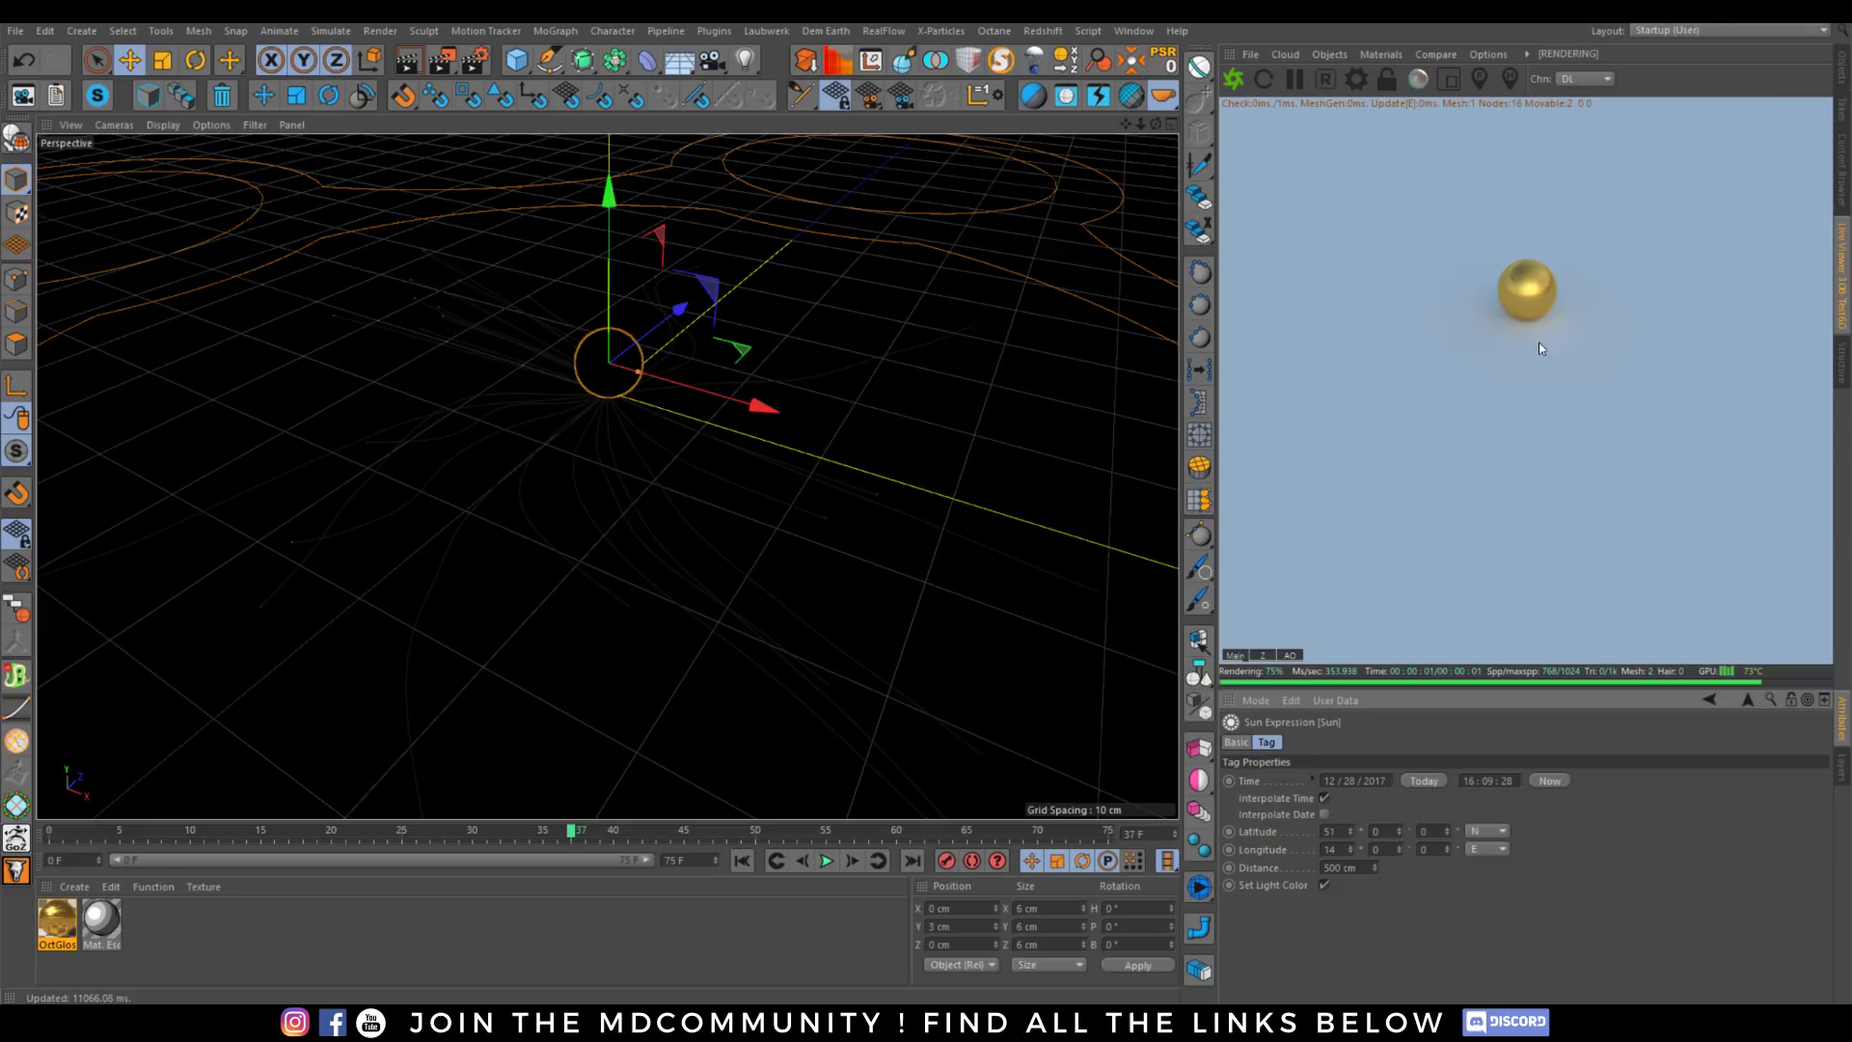
left_click_drag(1477, 780, 1350, 797)
type("13")
left_click(1639, 831)
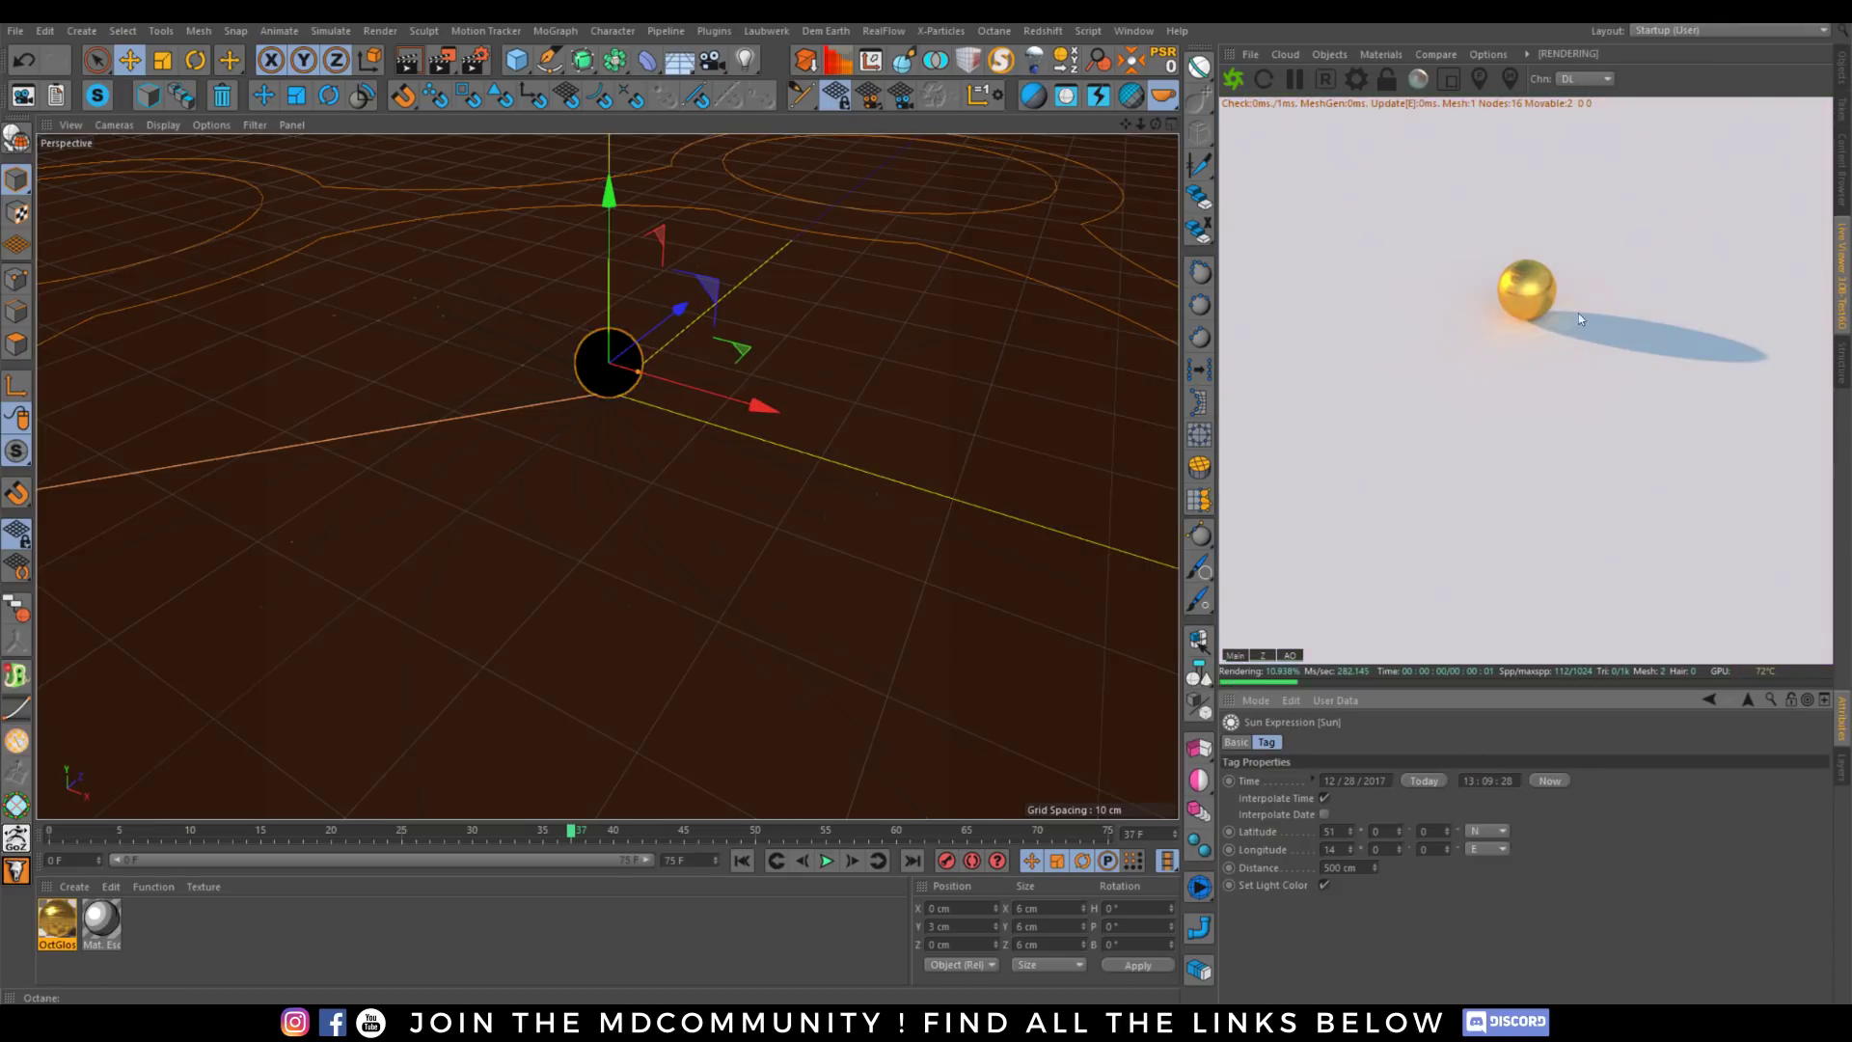
Rotate the sphere's shadow by adjusting the DayLight tag's north offset to about 0.258.
left_click(1841, 70)
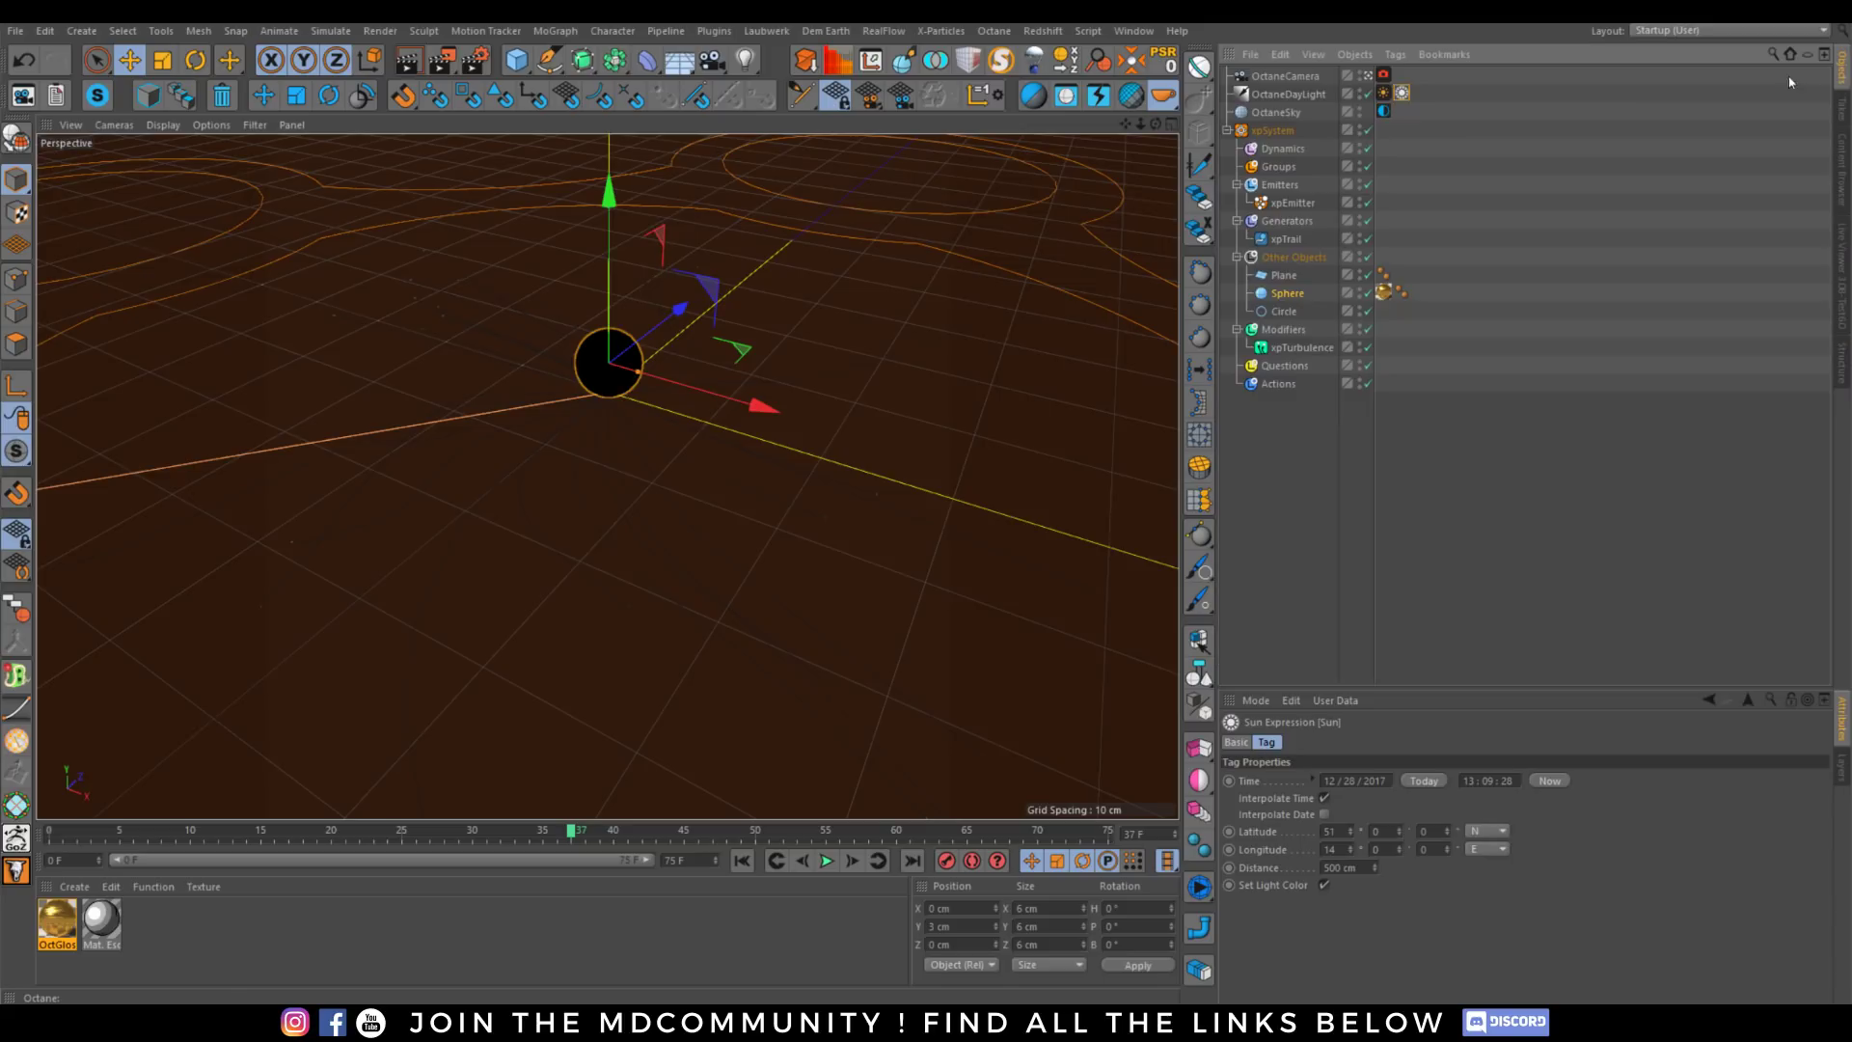
left_click(1385, 93)
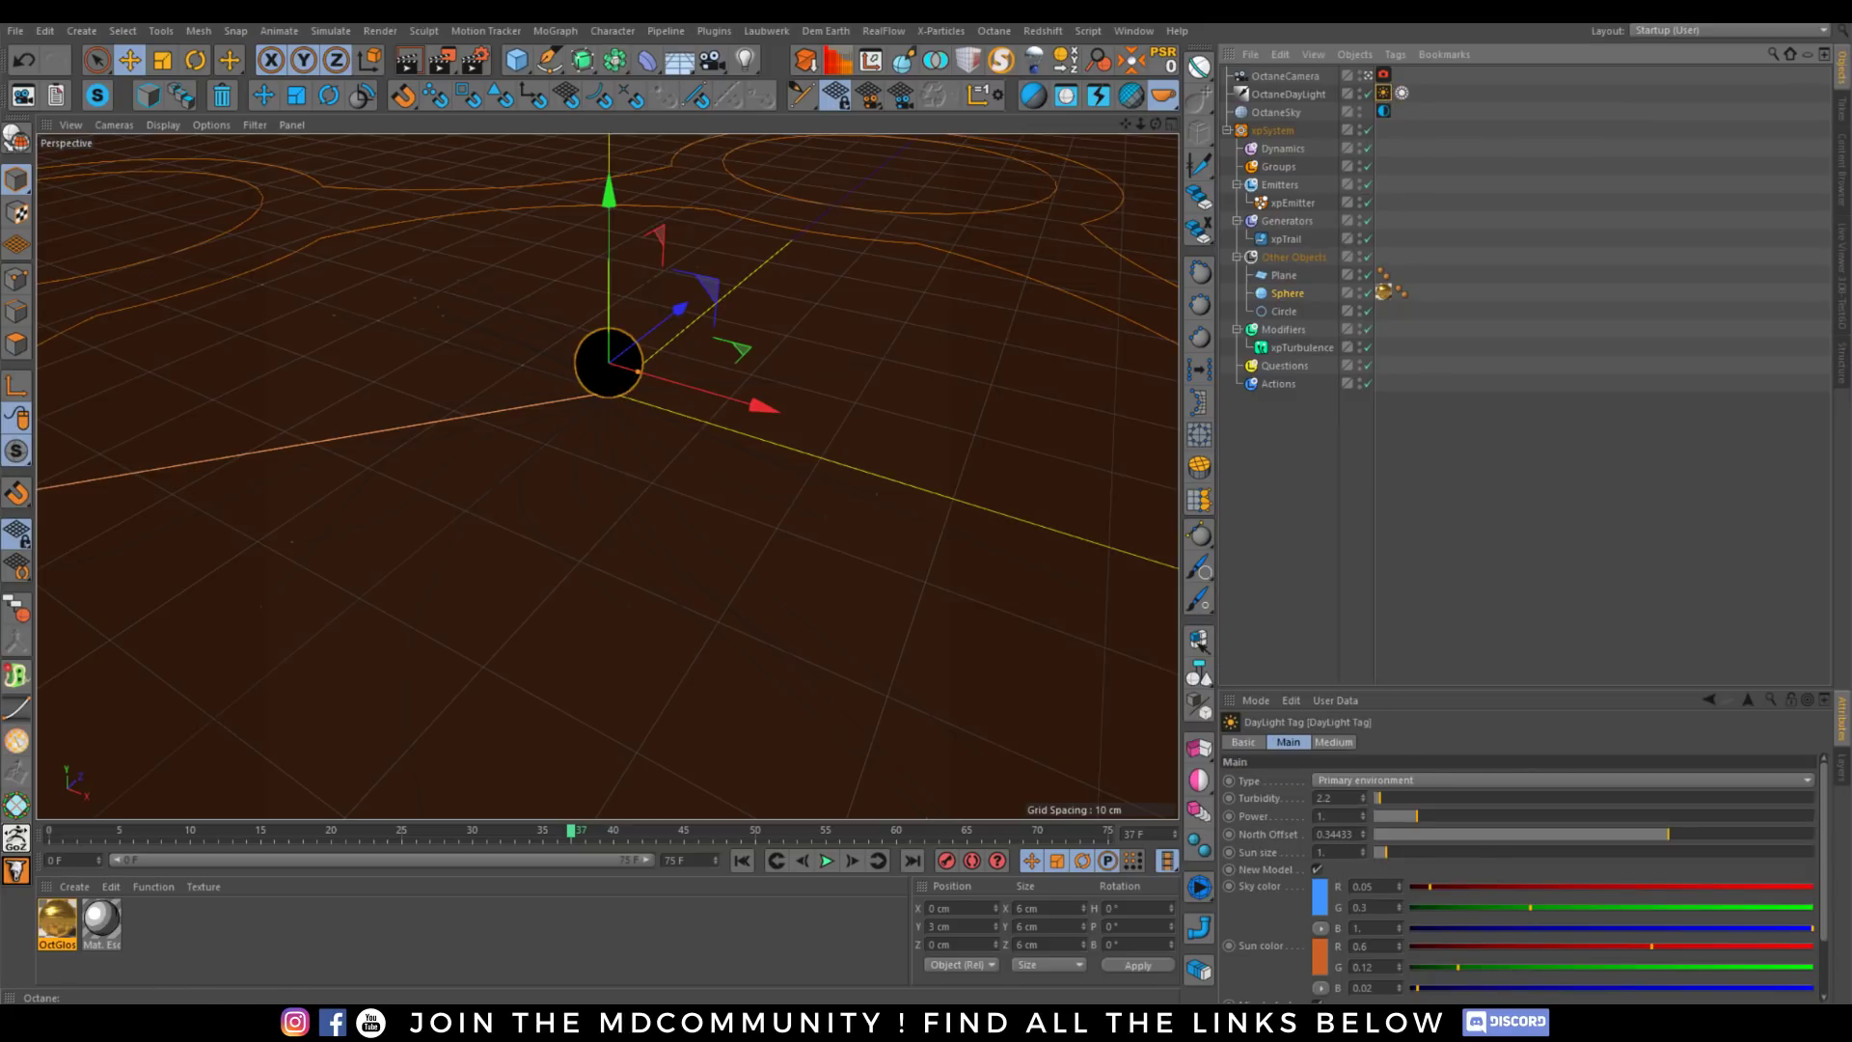
left_click(1841, 284)
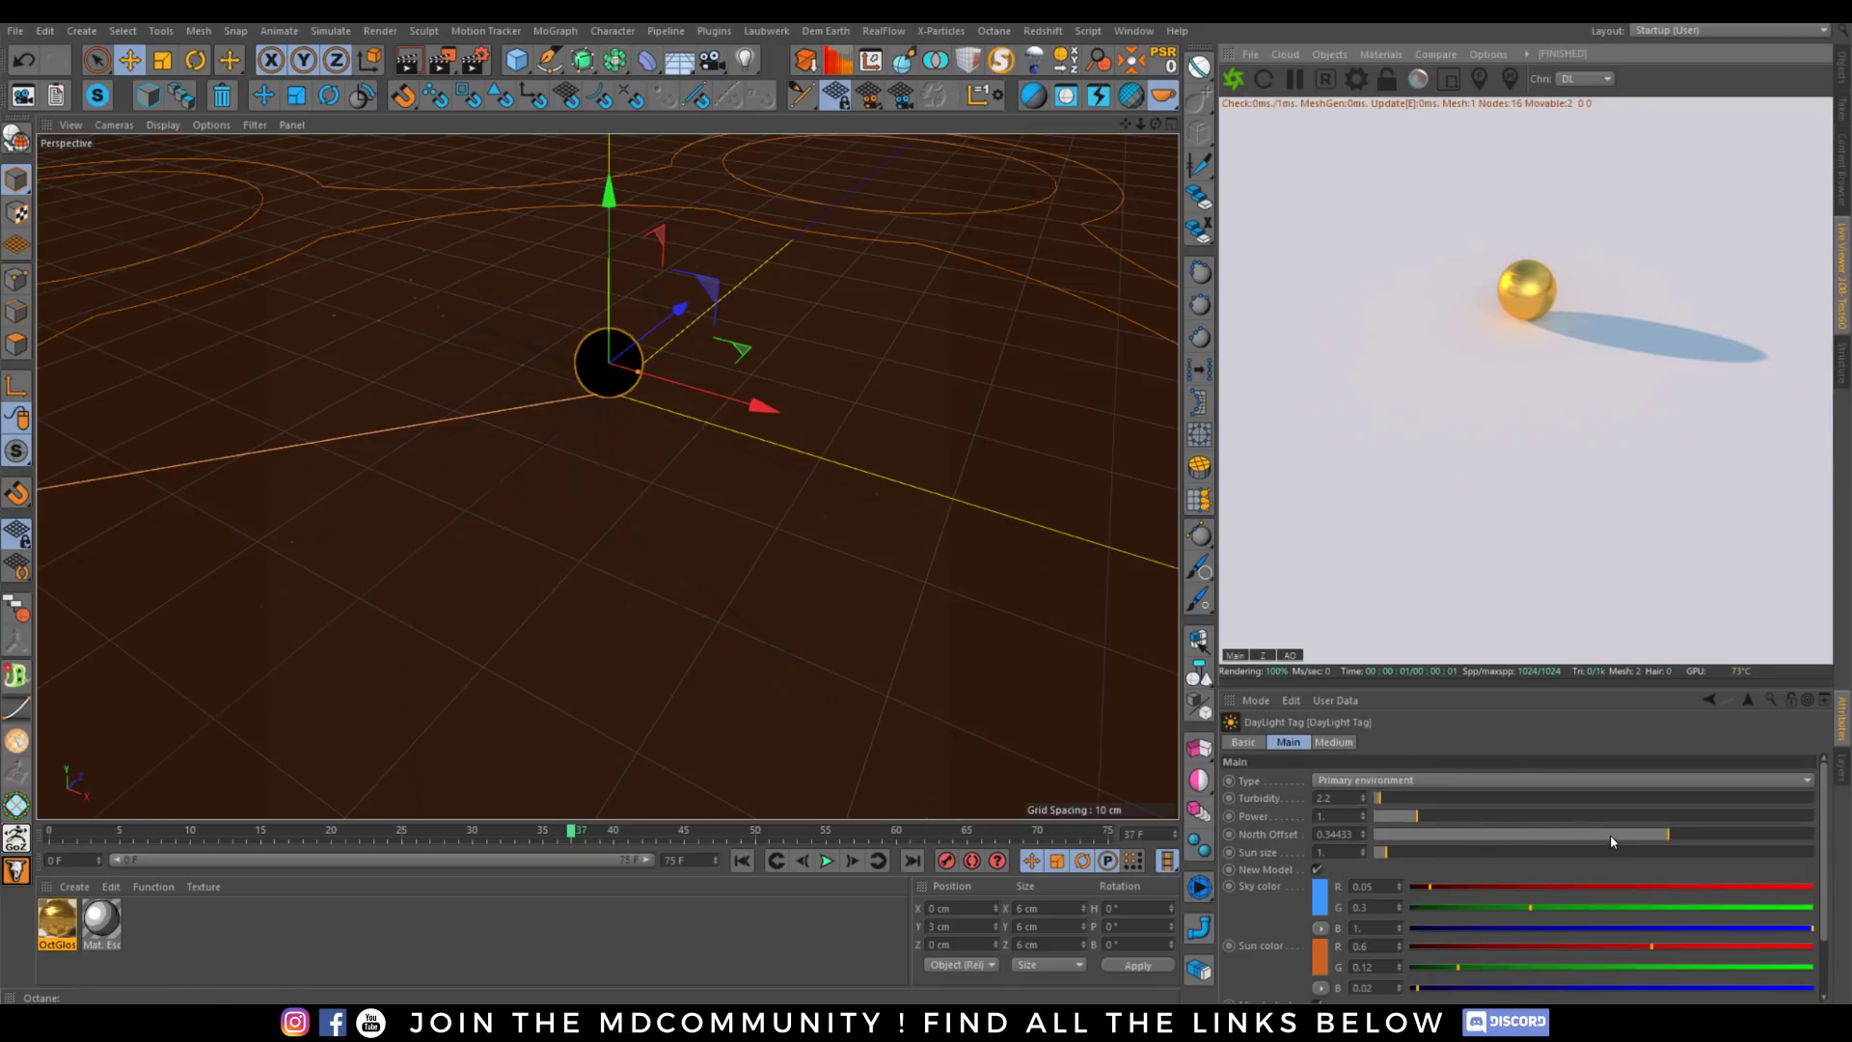
mouse_move(1564, 847)
left_mouse_down()
mouse_move(1524, 840)
mouse_move(1640, 829)
mouse_move(1582, 831)
left_mouse_up()
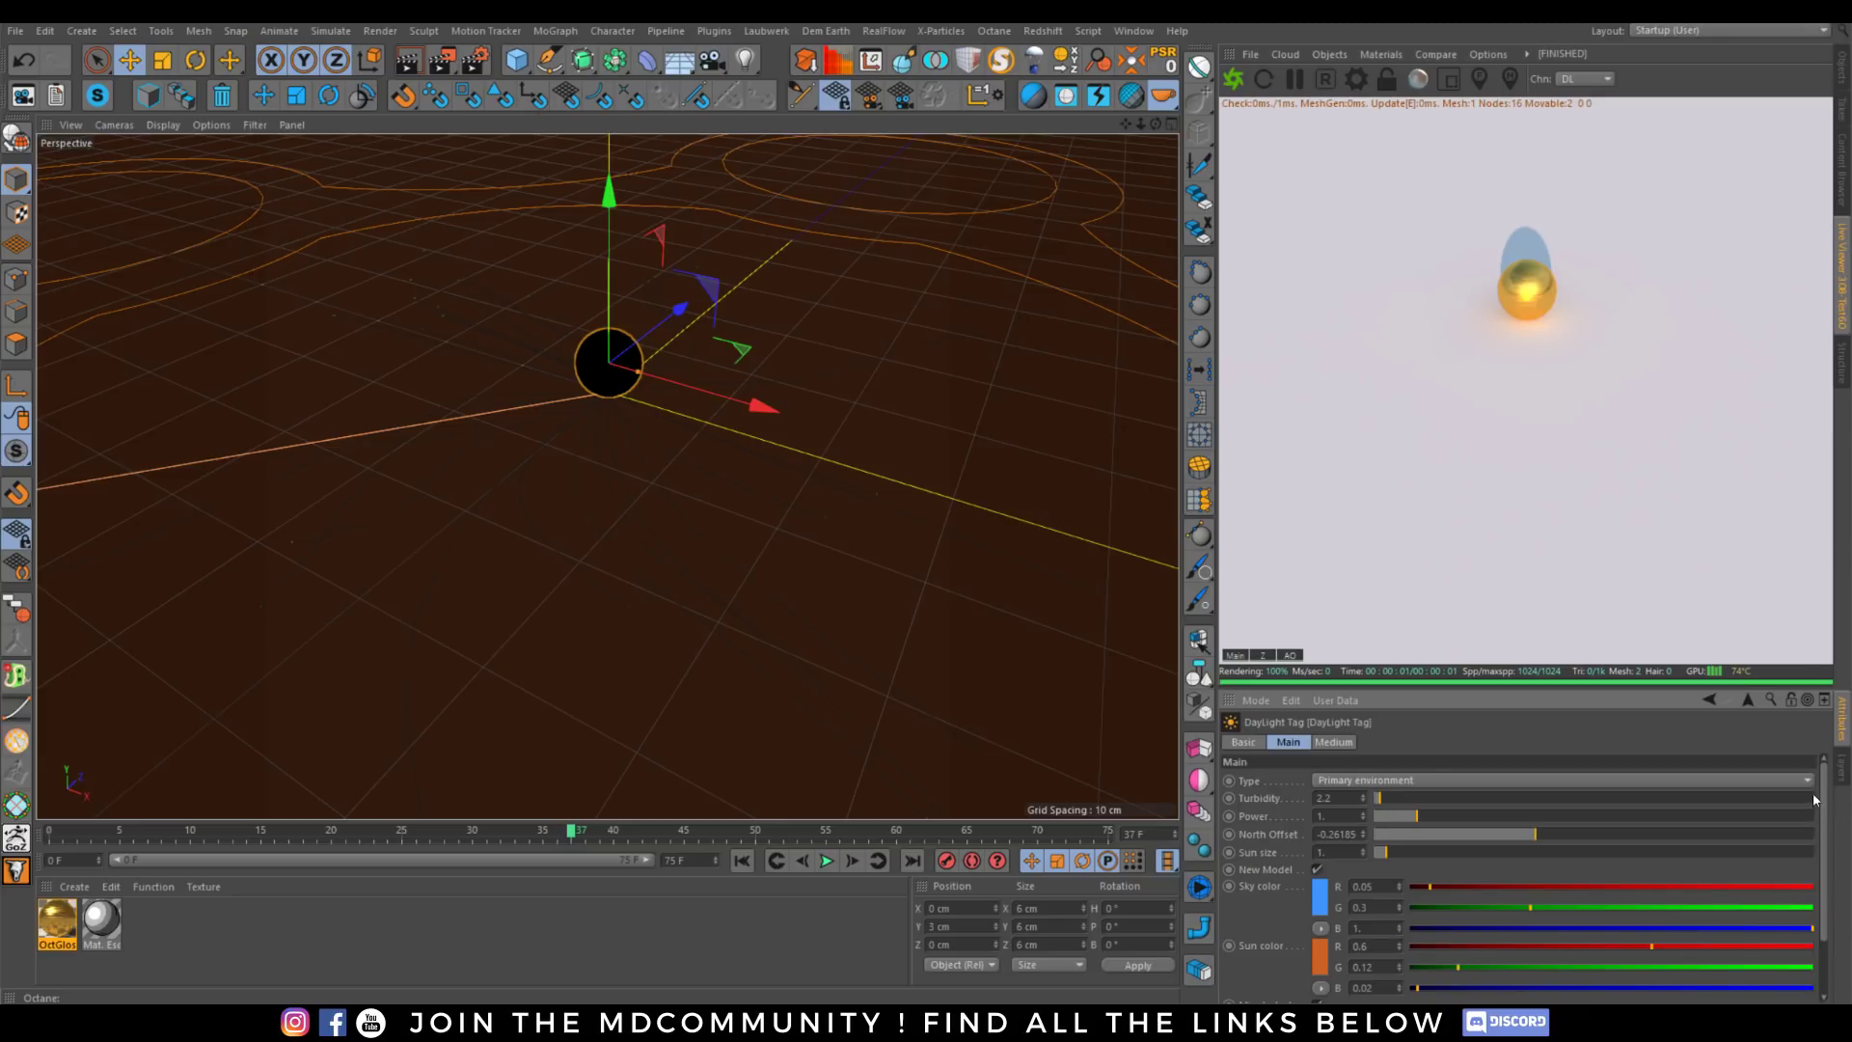
scroll(1813, 798, "down", 3)
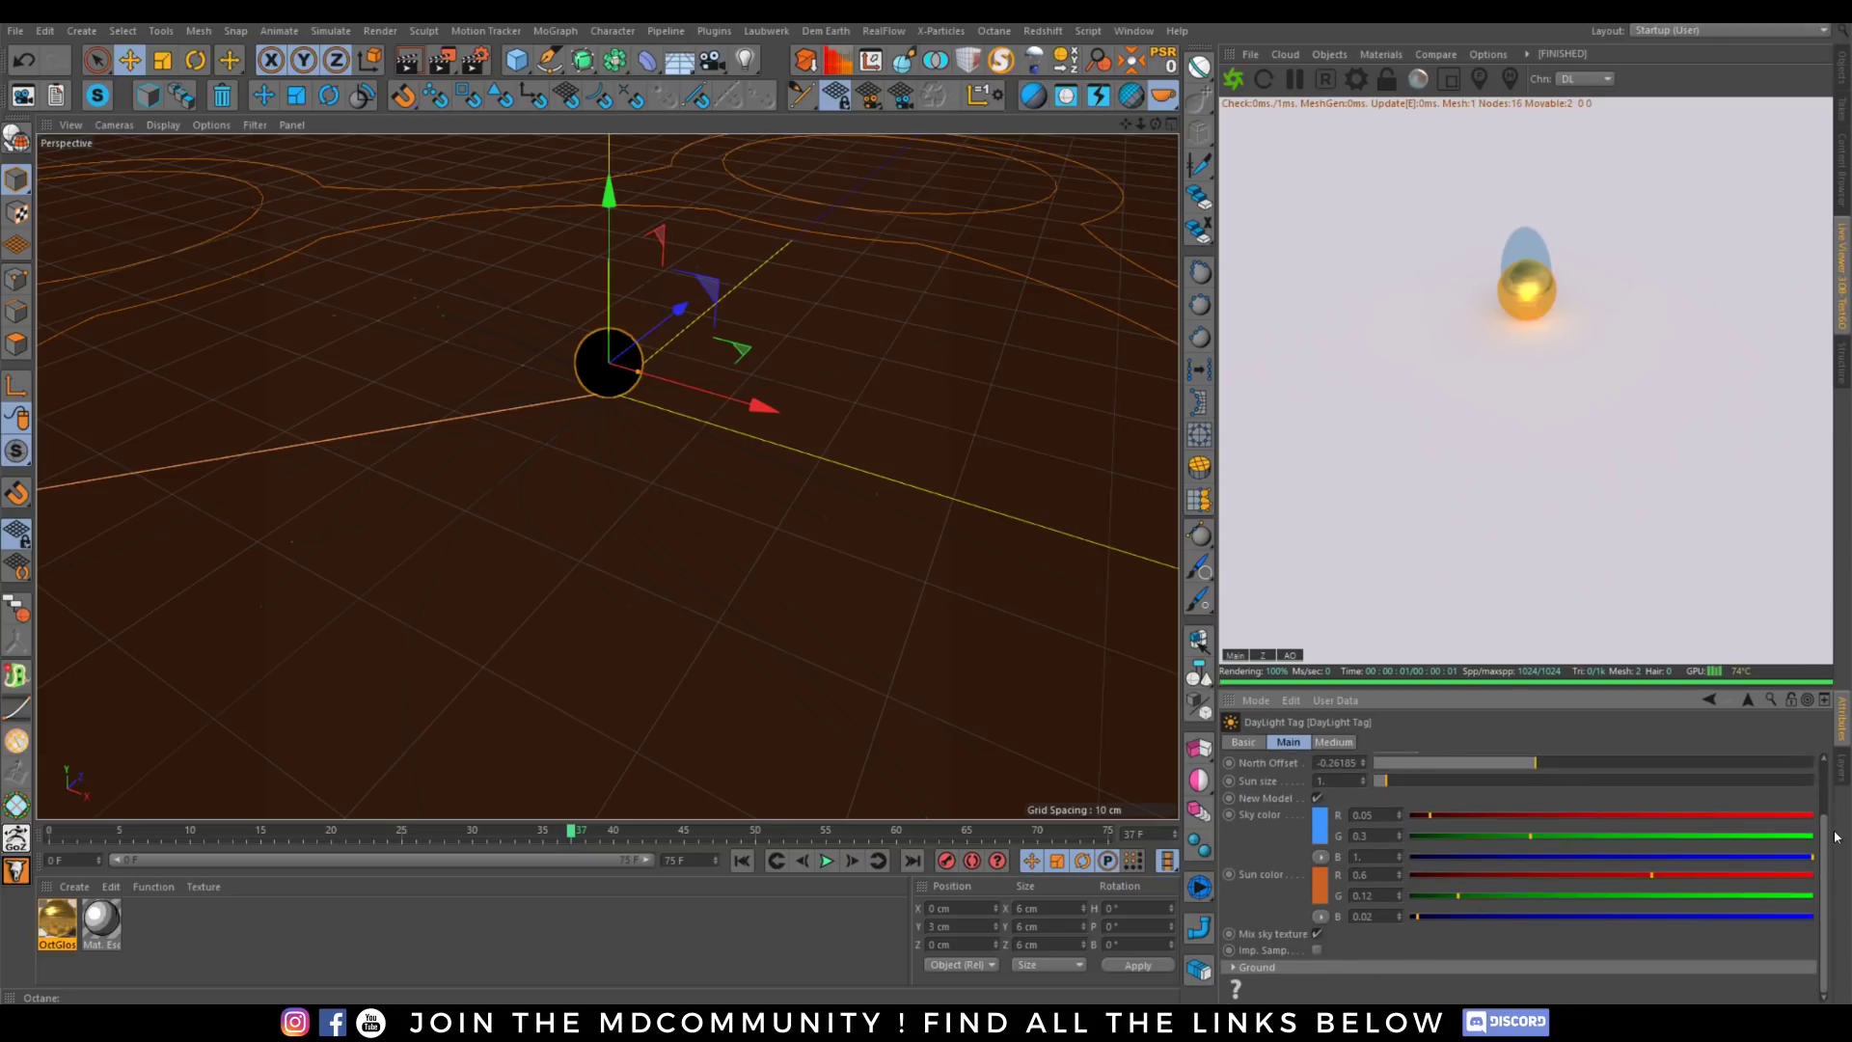
scroll(1833, 837, "up", 3)
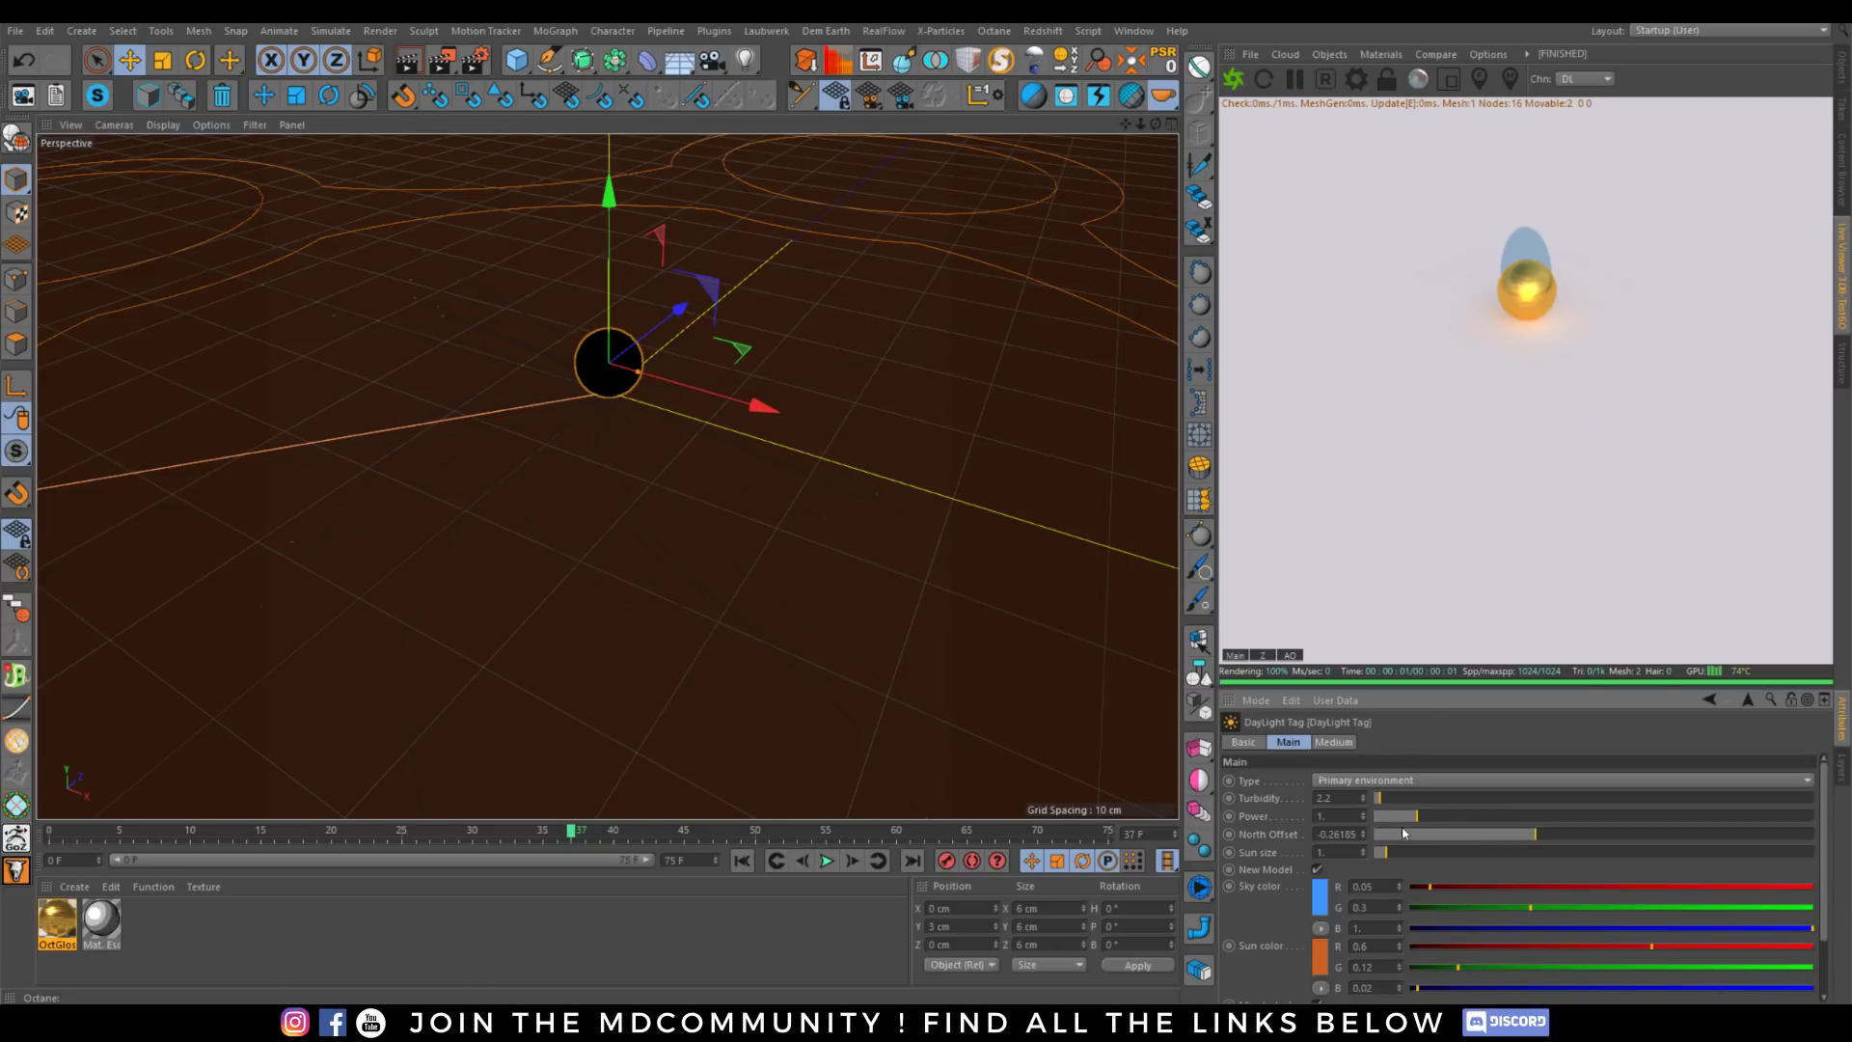
left_click_drag(1446, 835, 1649, 835)
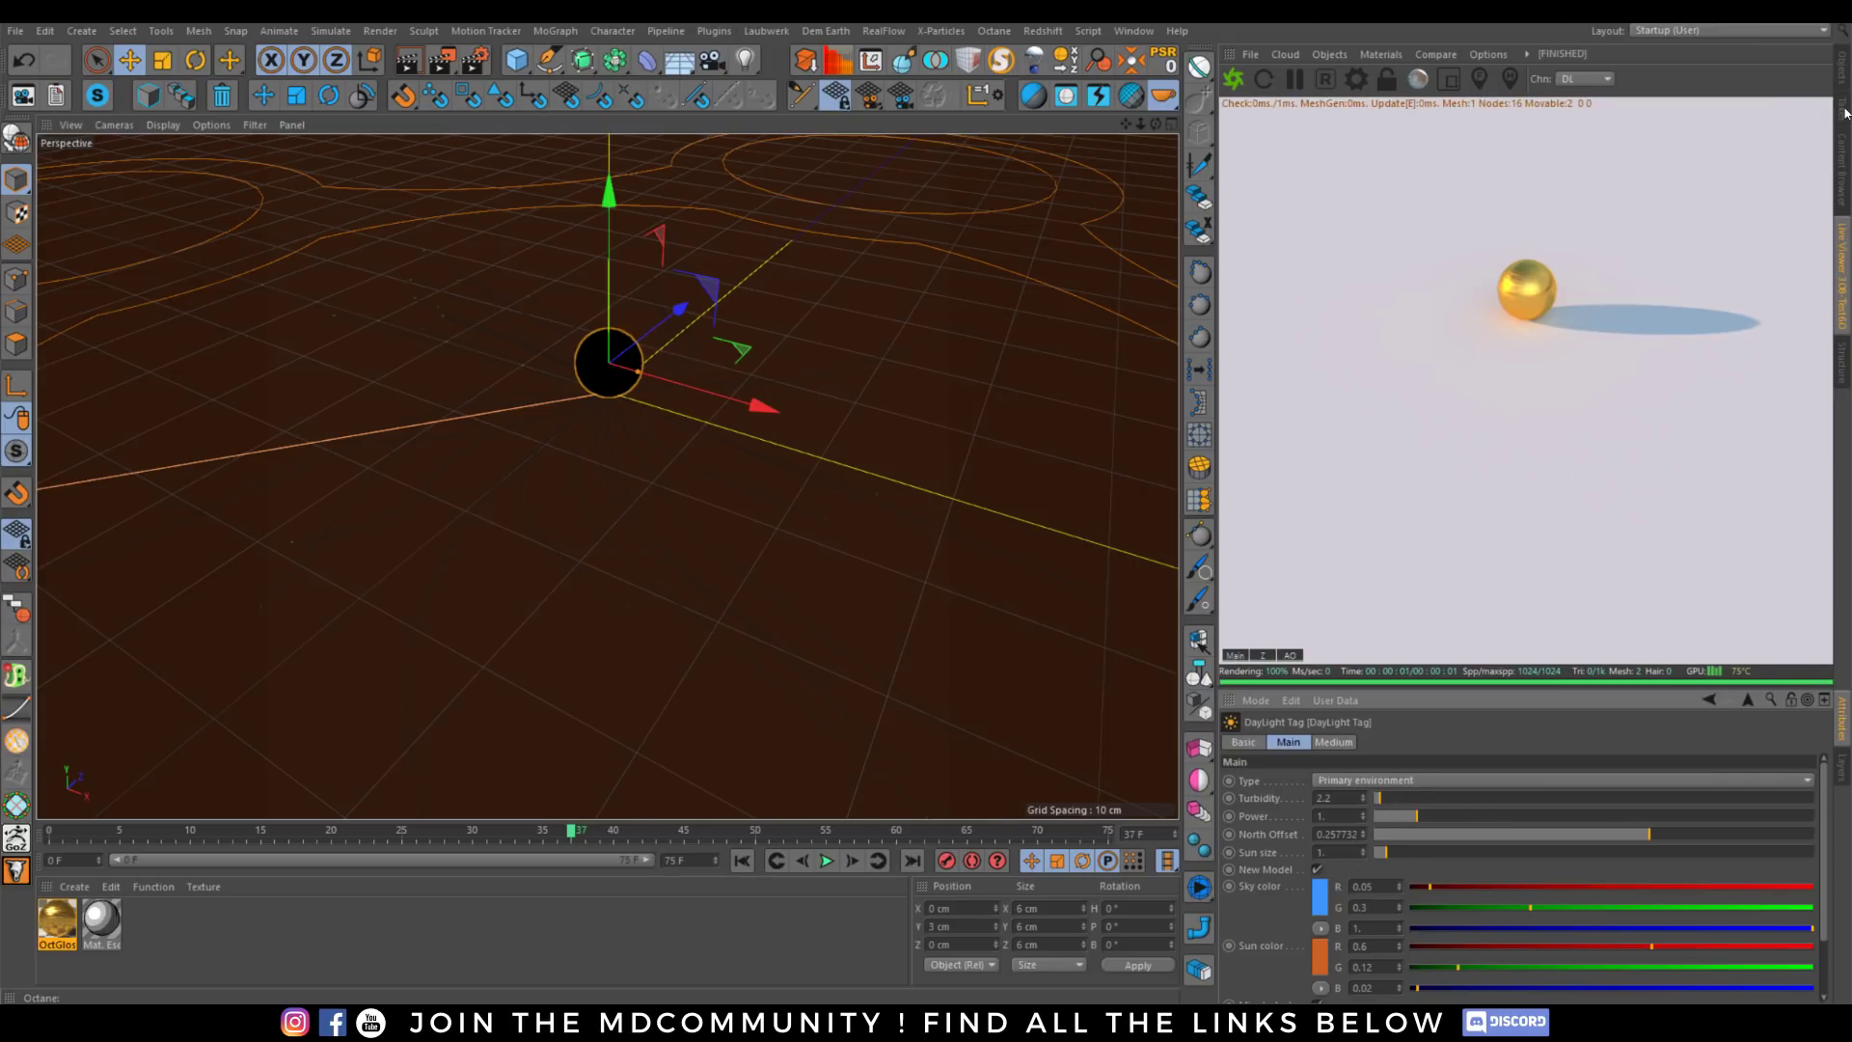
Set the time in the OctaneDayLight's Sun expression tag to 12:09:28.
left_click(1840, 97)
left_click(1402, 92)
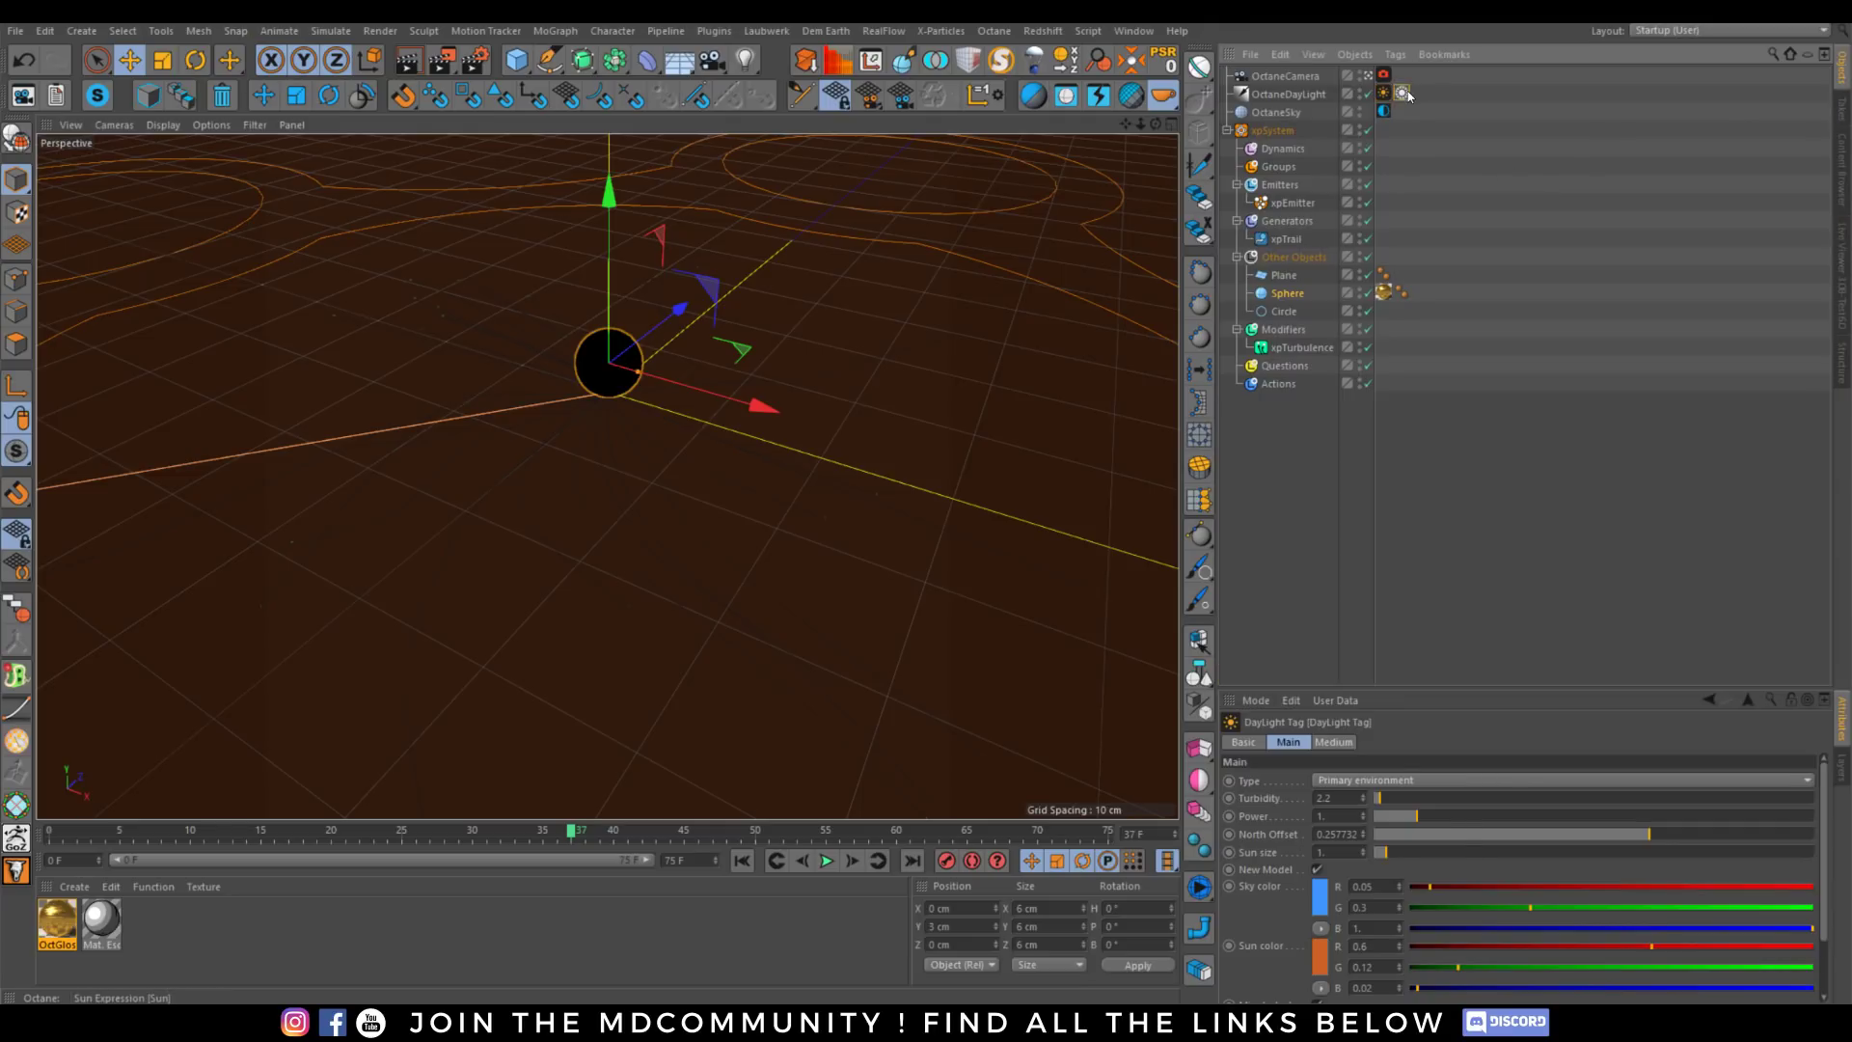
left_click(1468, 781)
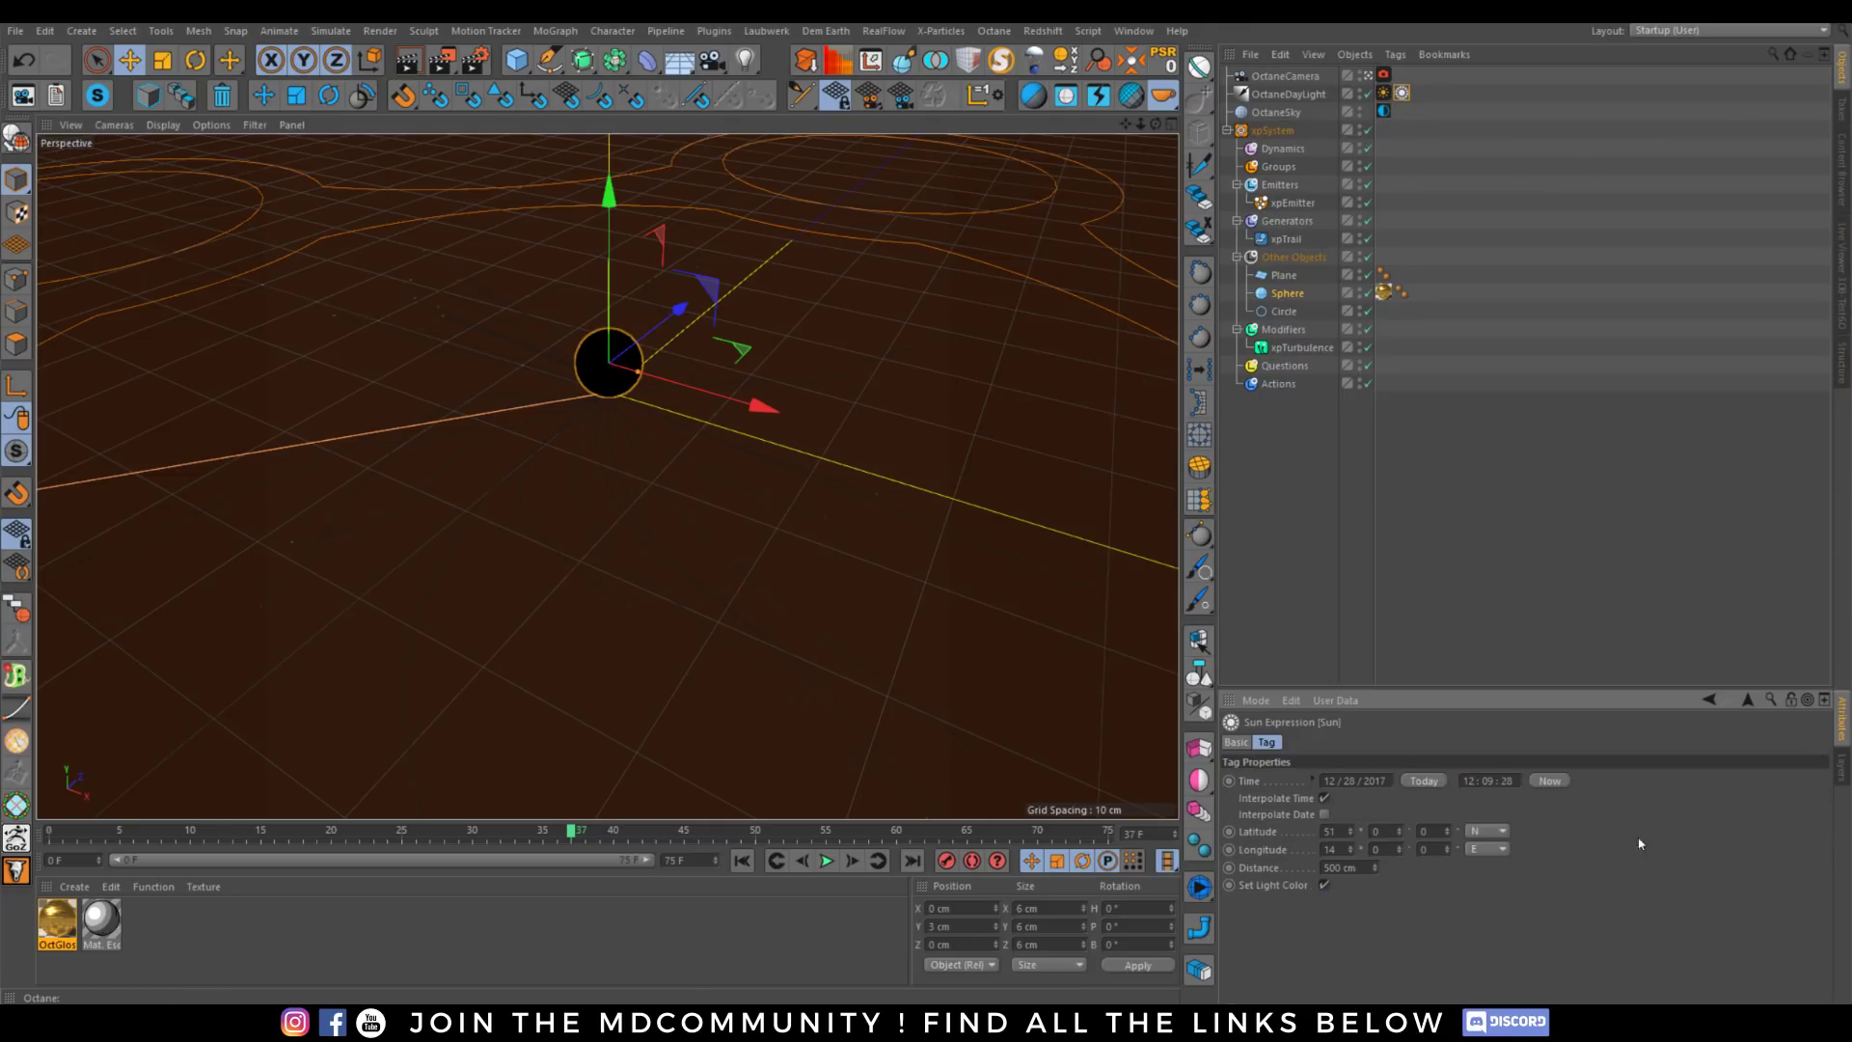
Lower the OctaneSky environment power to about 0.94, the DayLight tag's power to about 0.845 and its sun size to about 0.53.
left_click(1840, 284)
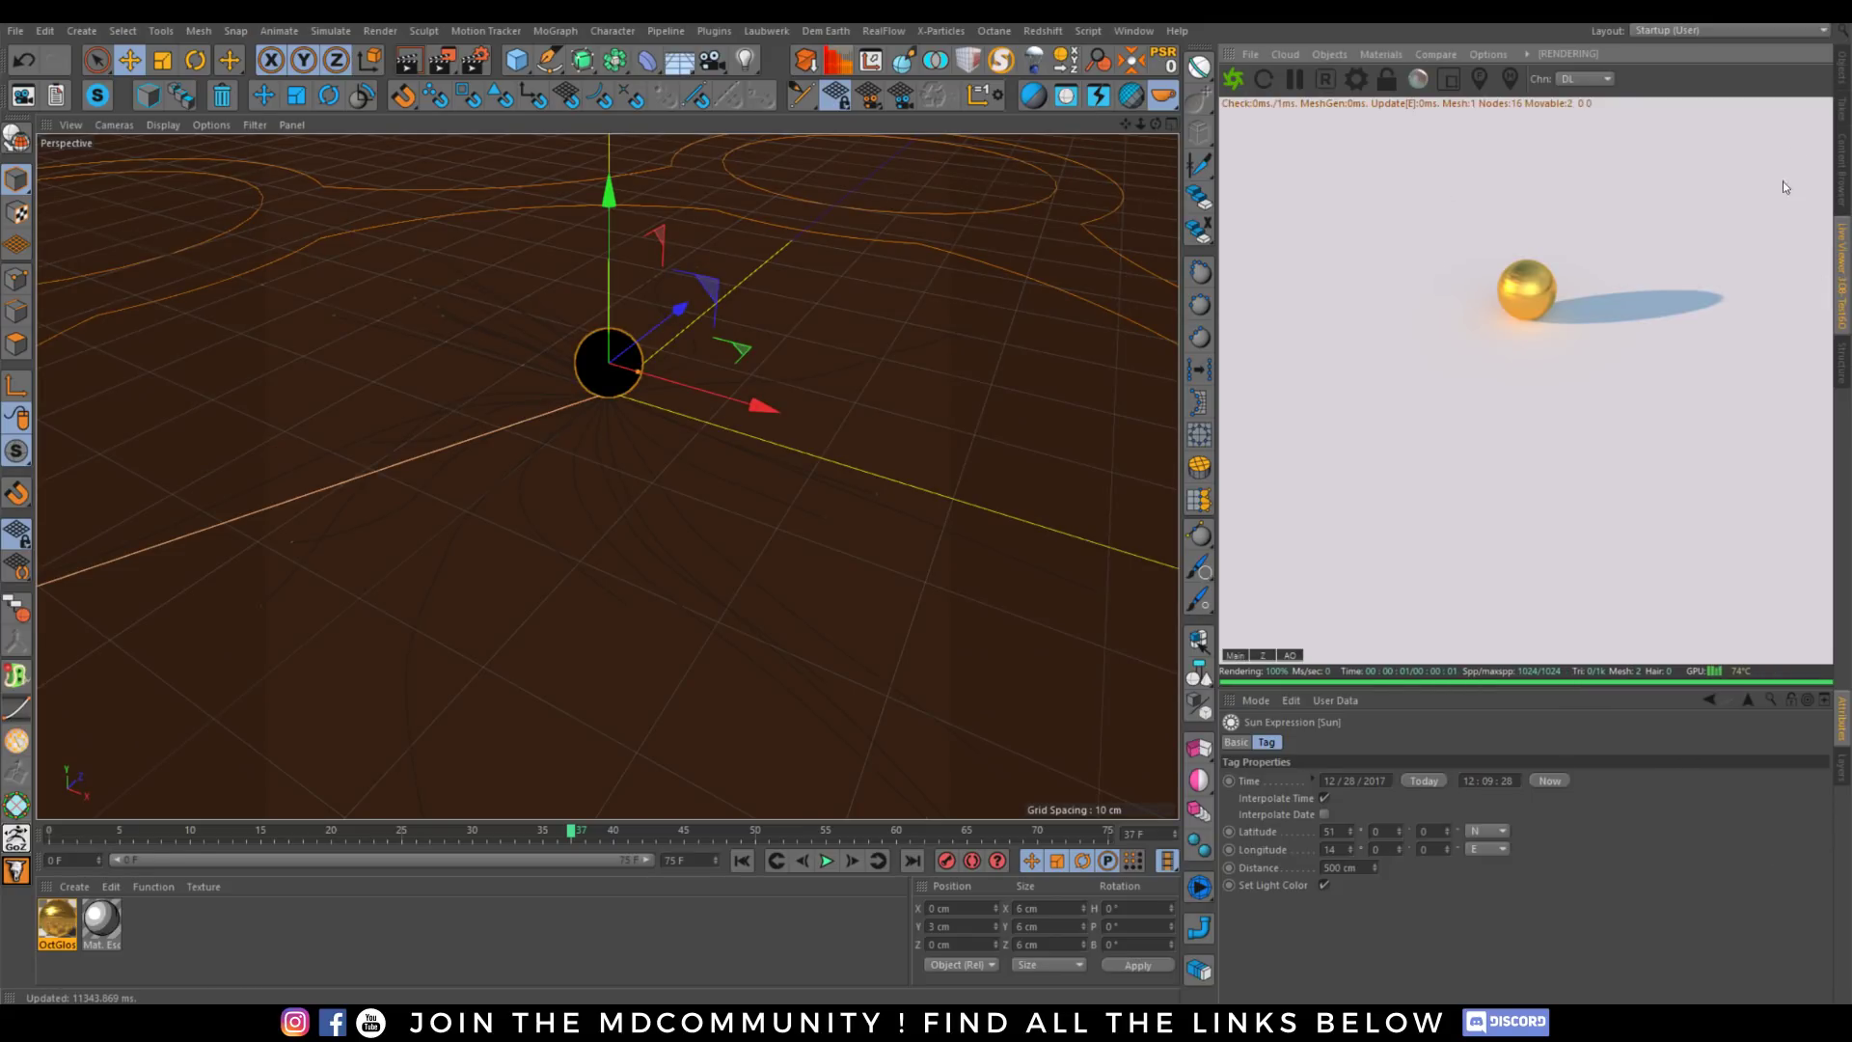
left_click(1840, 69)
left_click(1383, 92)
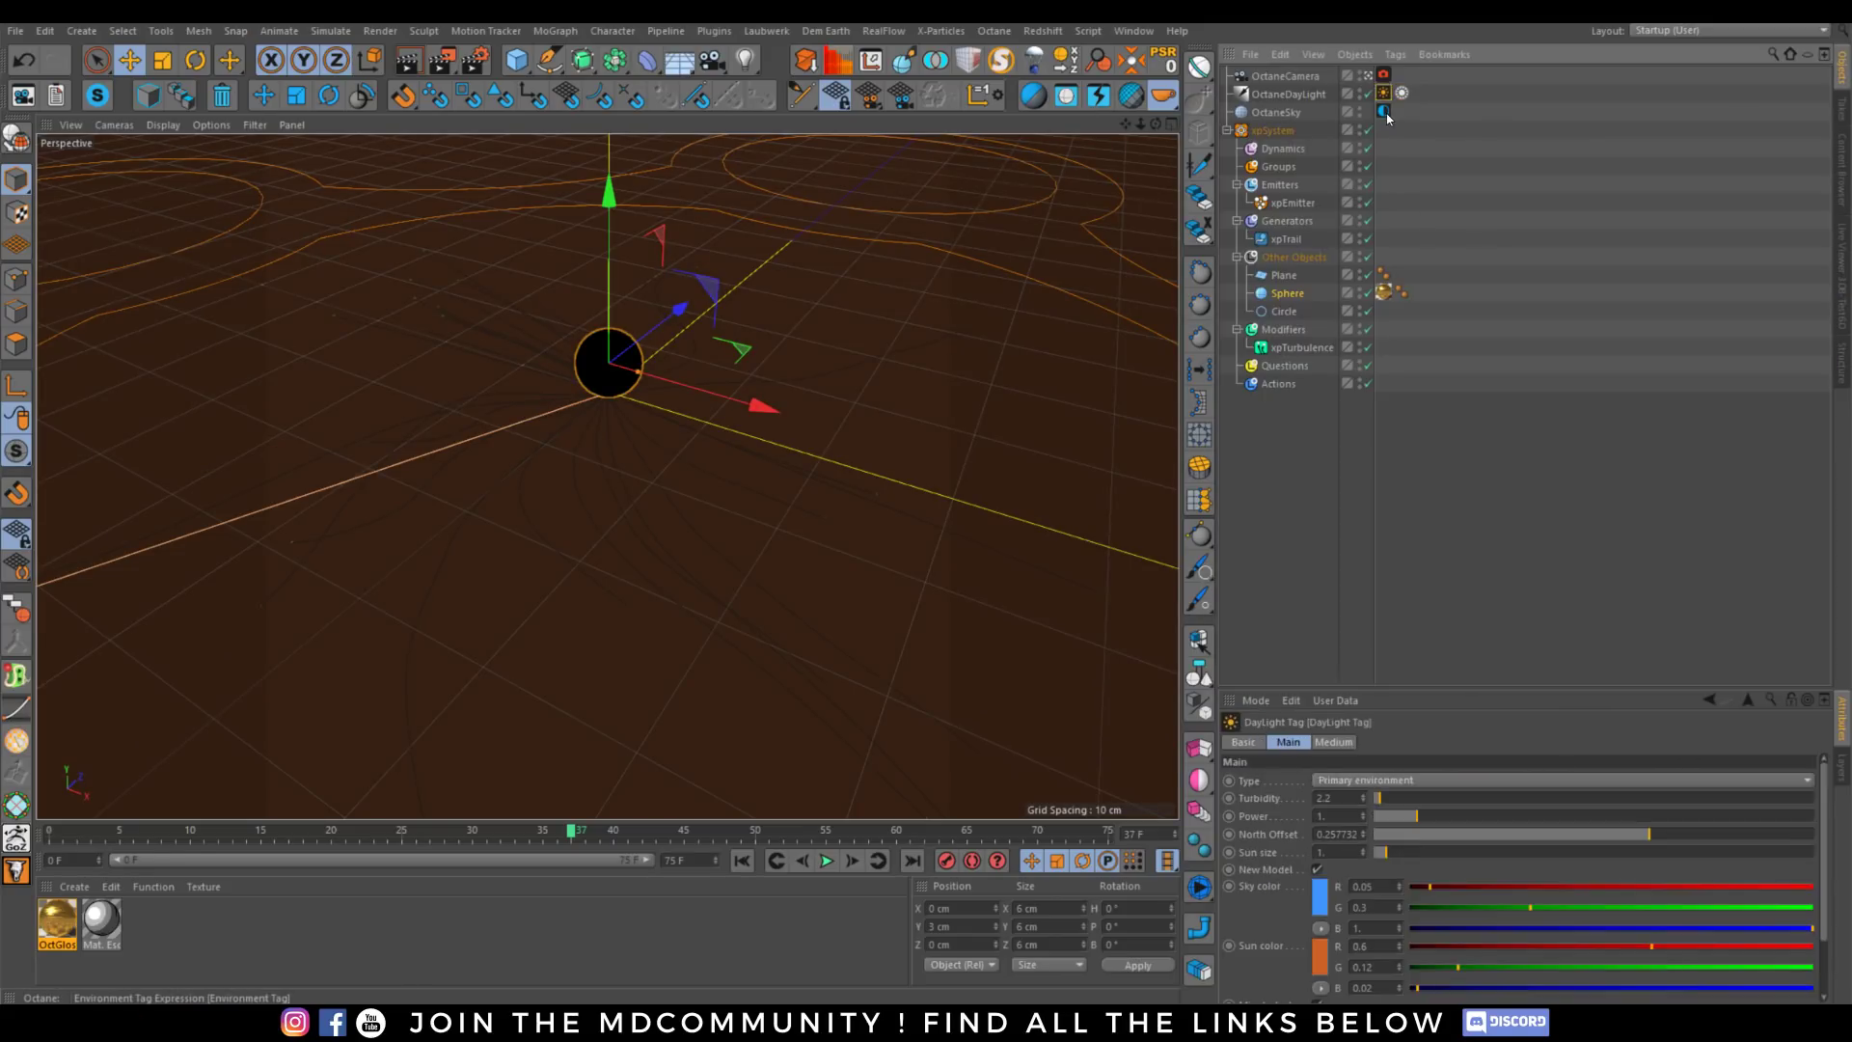
left_click(1384, 112)
left_click_drag(1404, 882, 1401, 885)
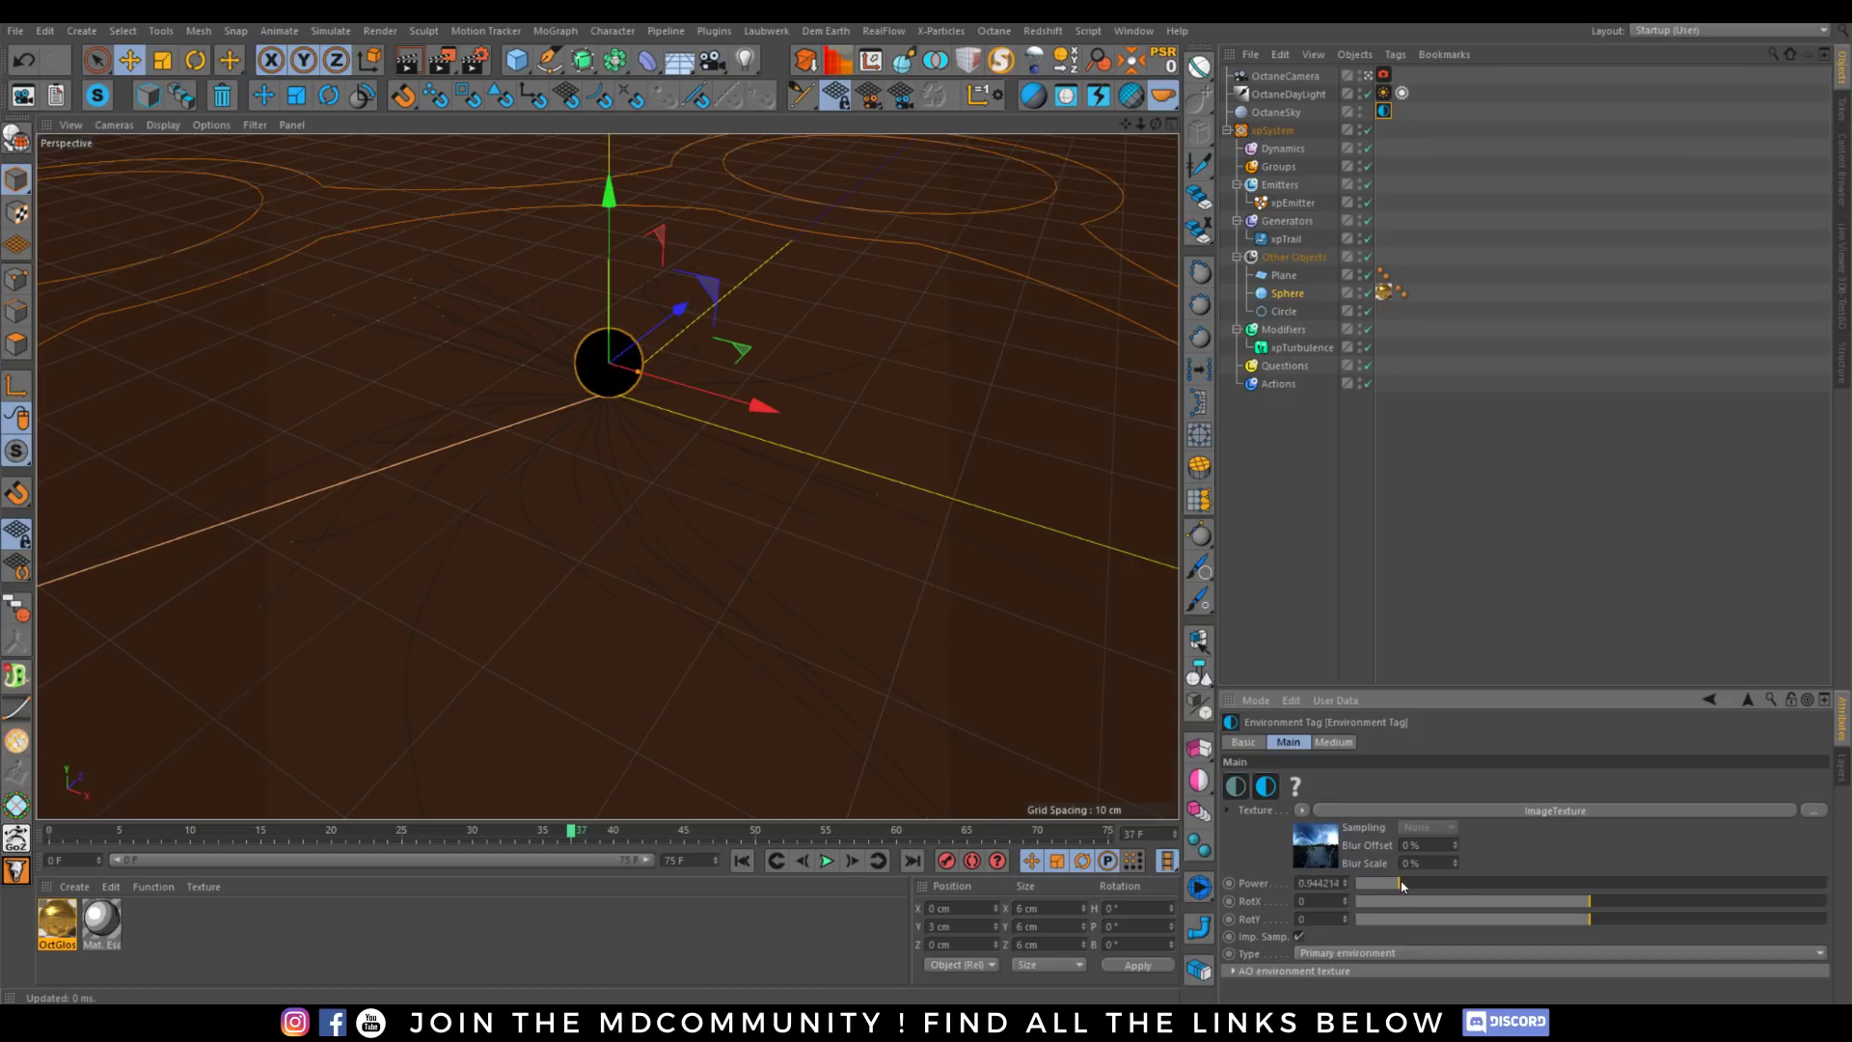
left_click(1383, 92)
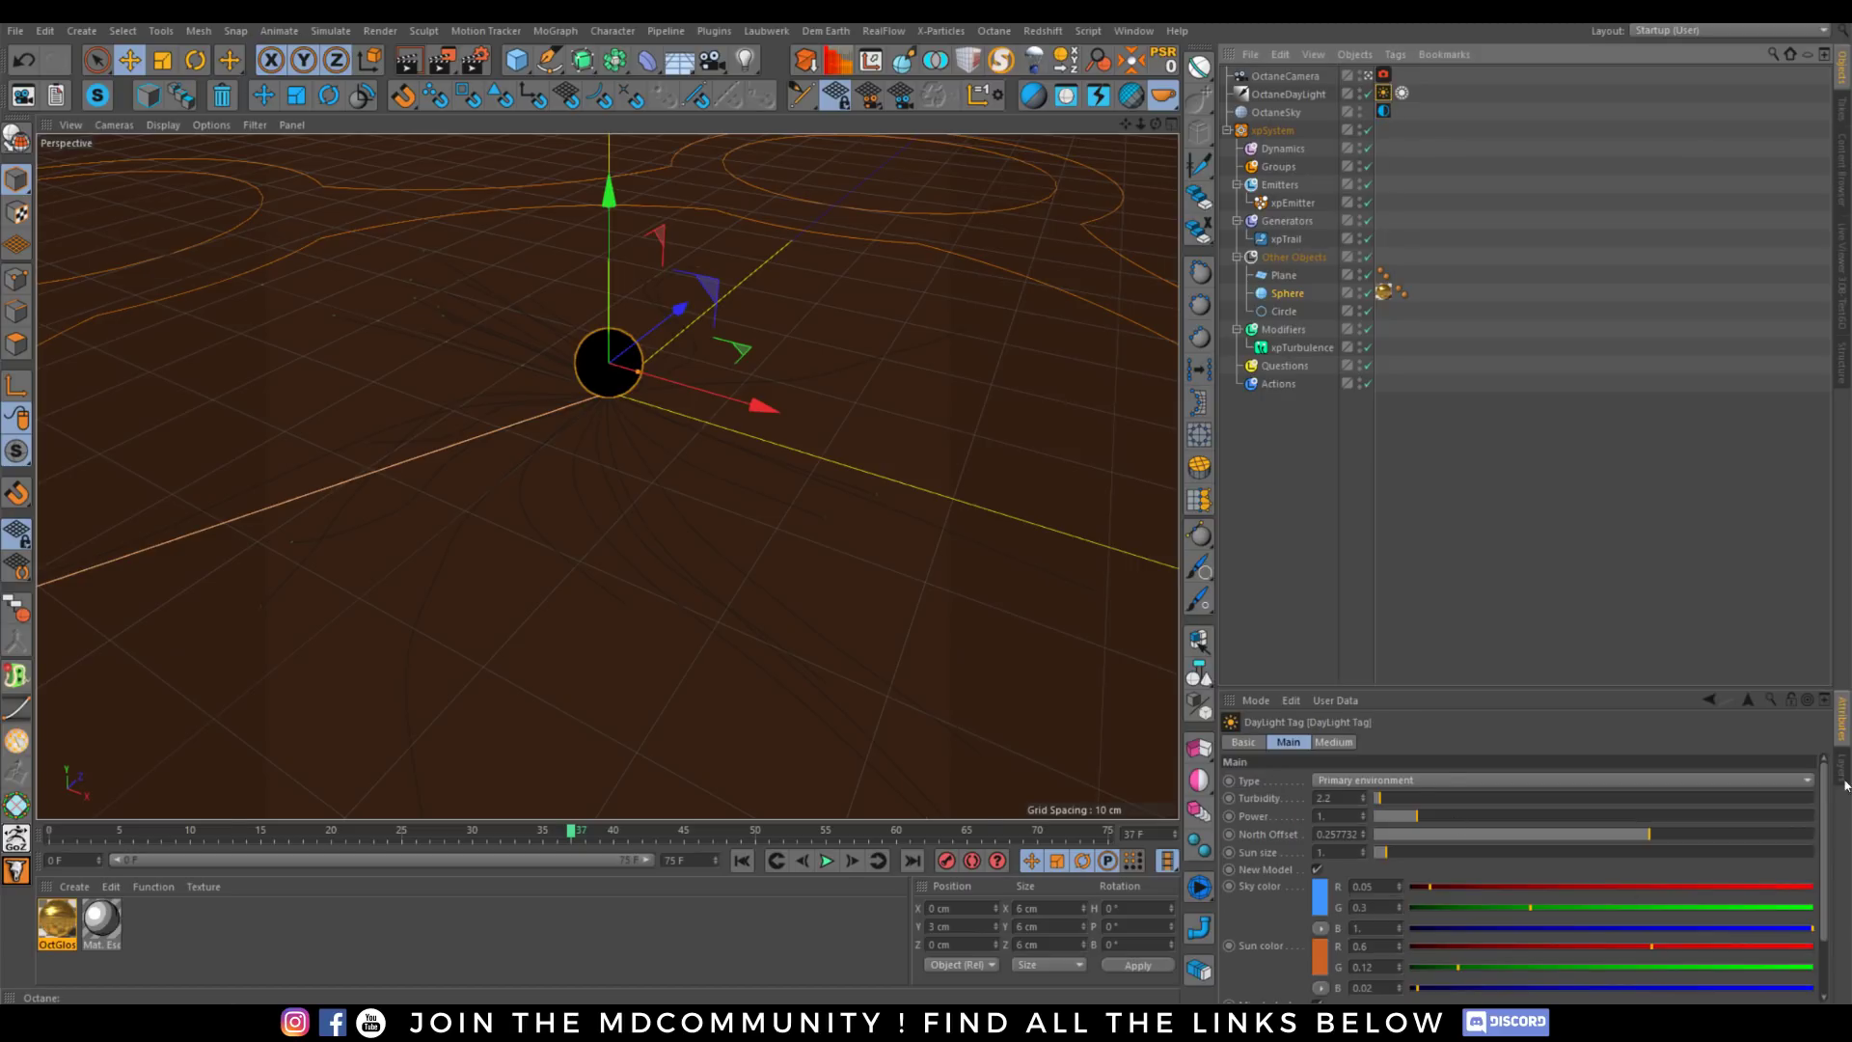
mouse_move(1392, 822)
left_mouse_down()
mouse_move(1410, 810)
mouse_move(1380, 852)
left_mouse_up()
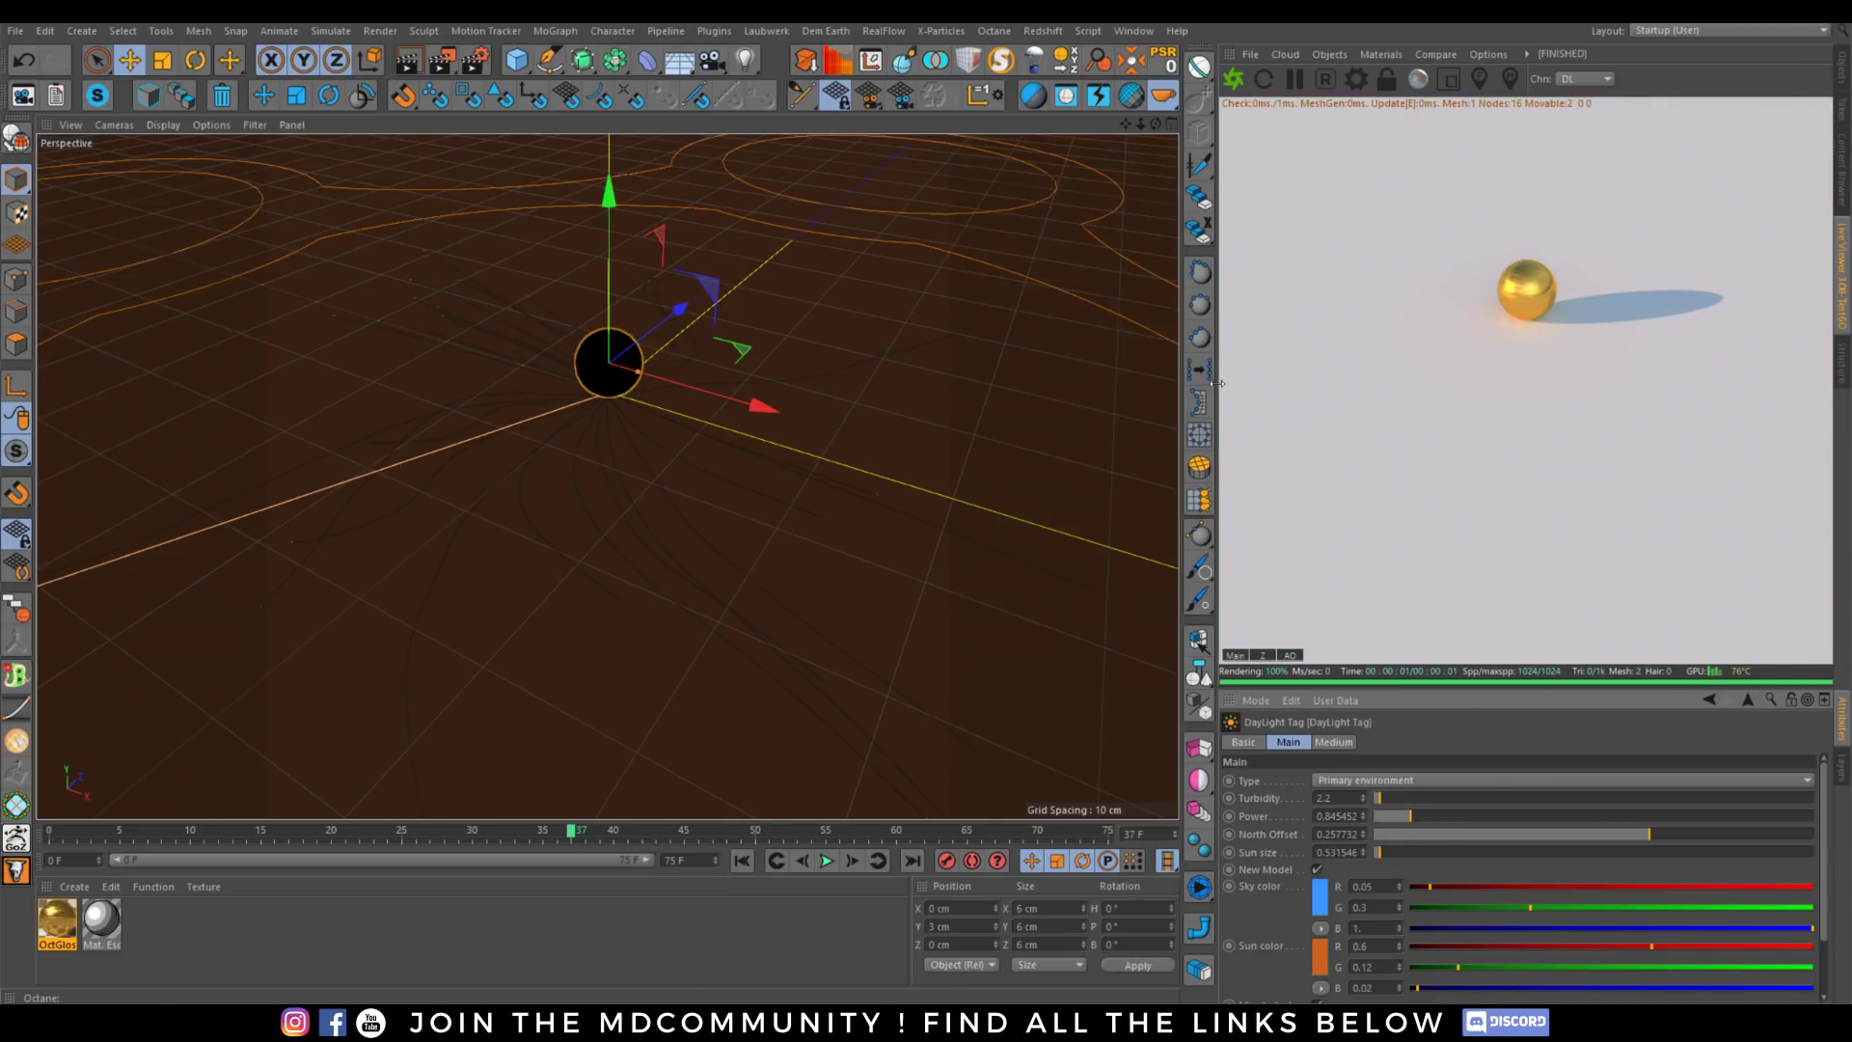
Adjust the gold OctGlossy material's specular colour to a saturated yellow gold with R 1, G about 0.651 and B about 0.078.
double_click(58, 928)
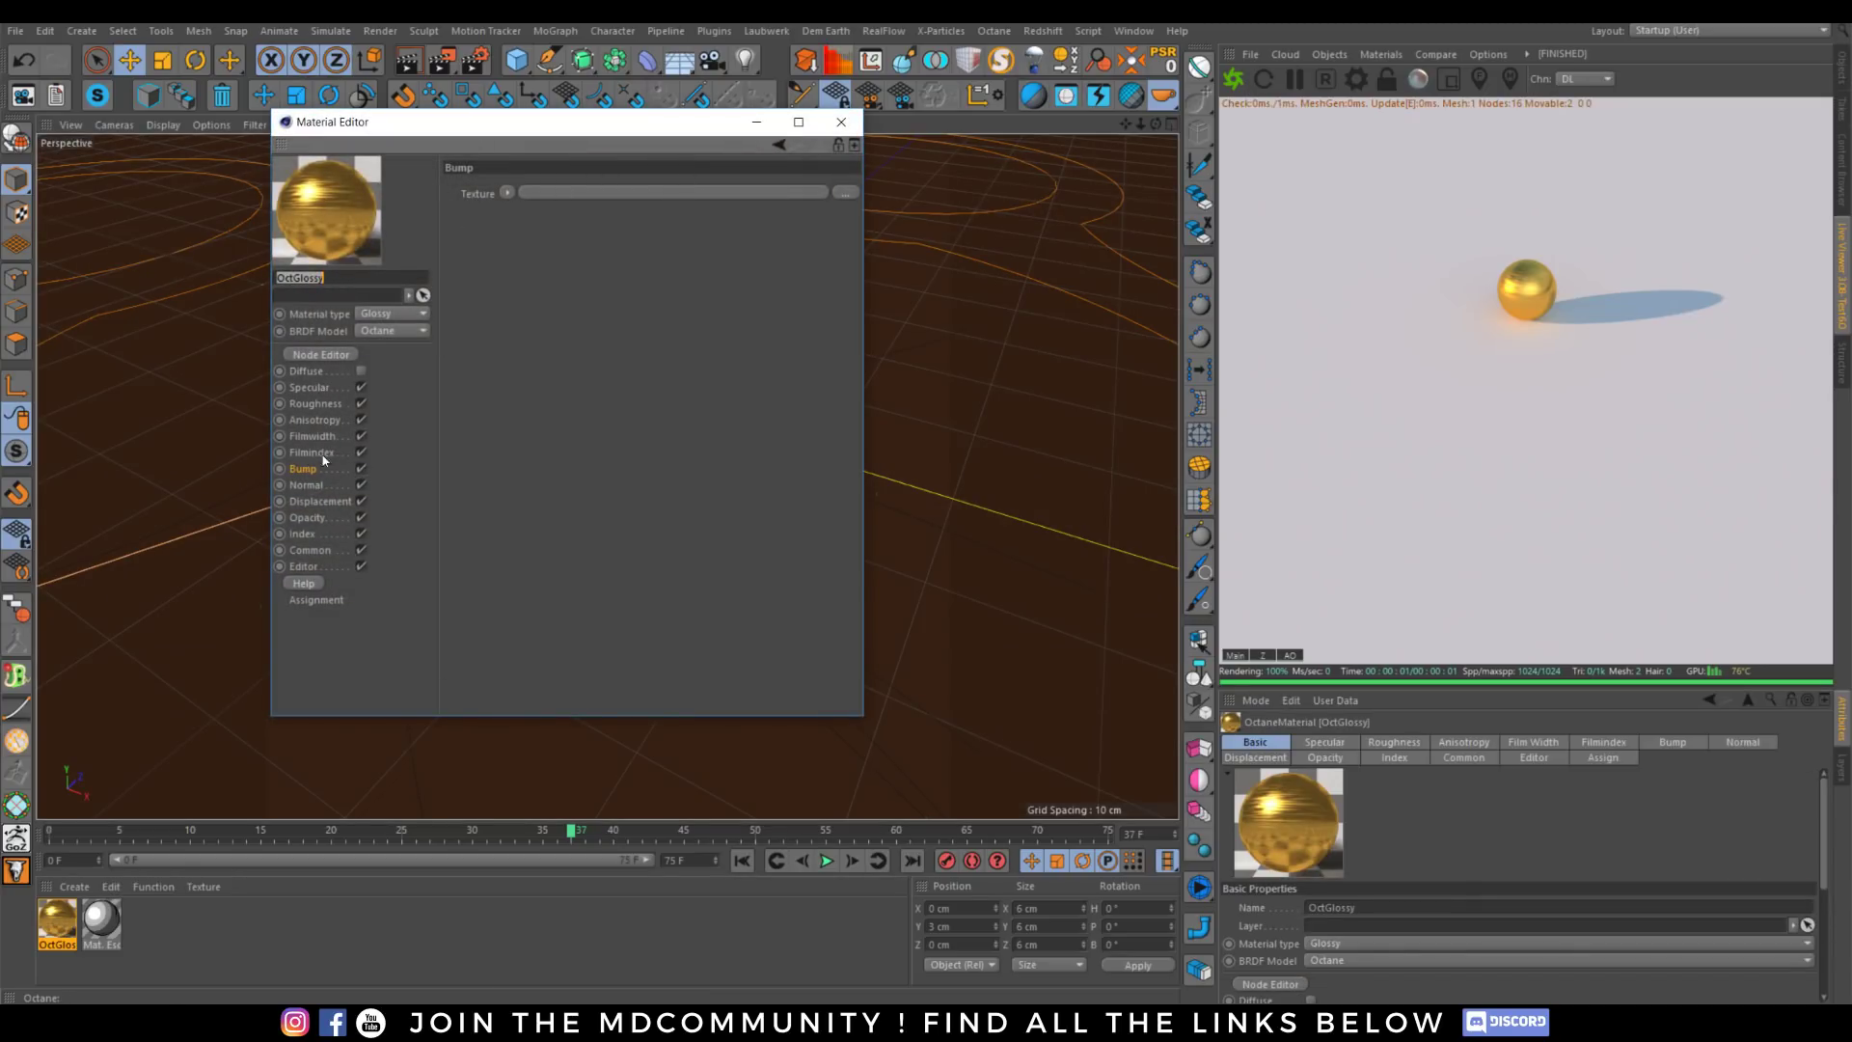
left_click(309, 386)
left_click(509, 196)
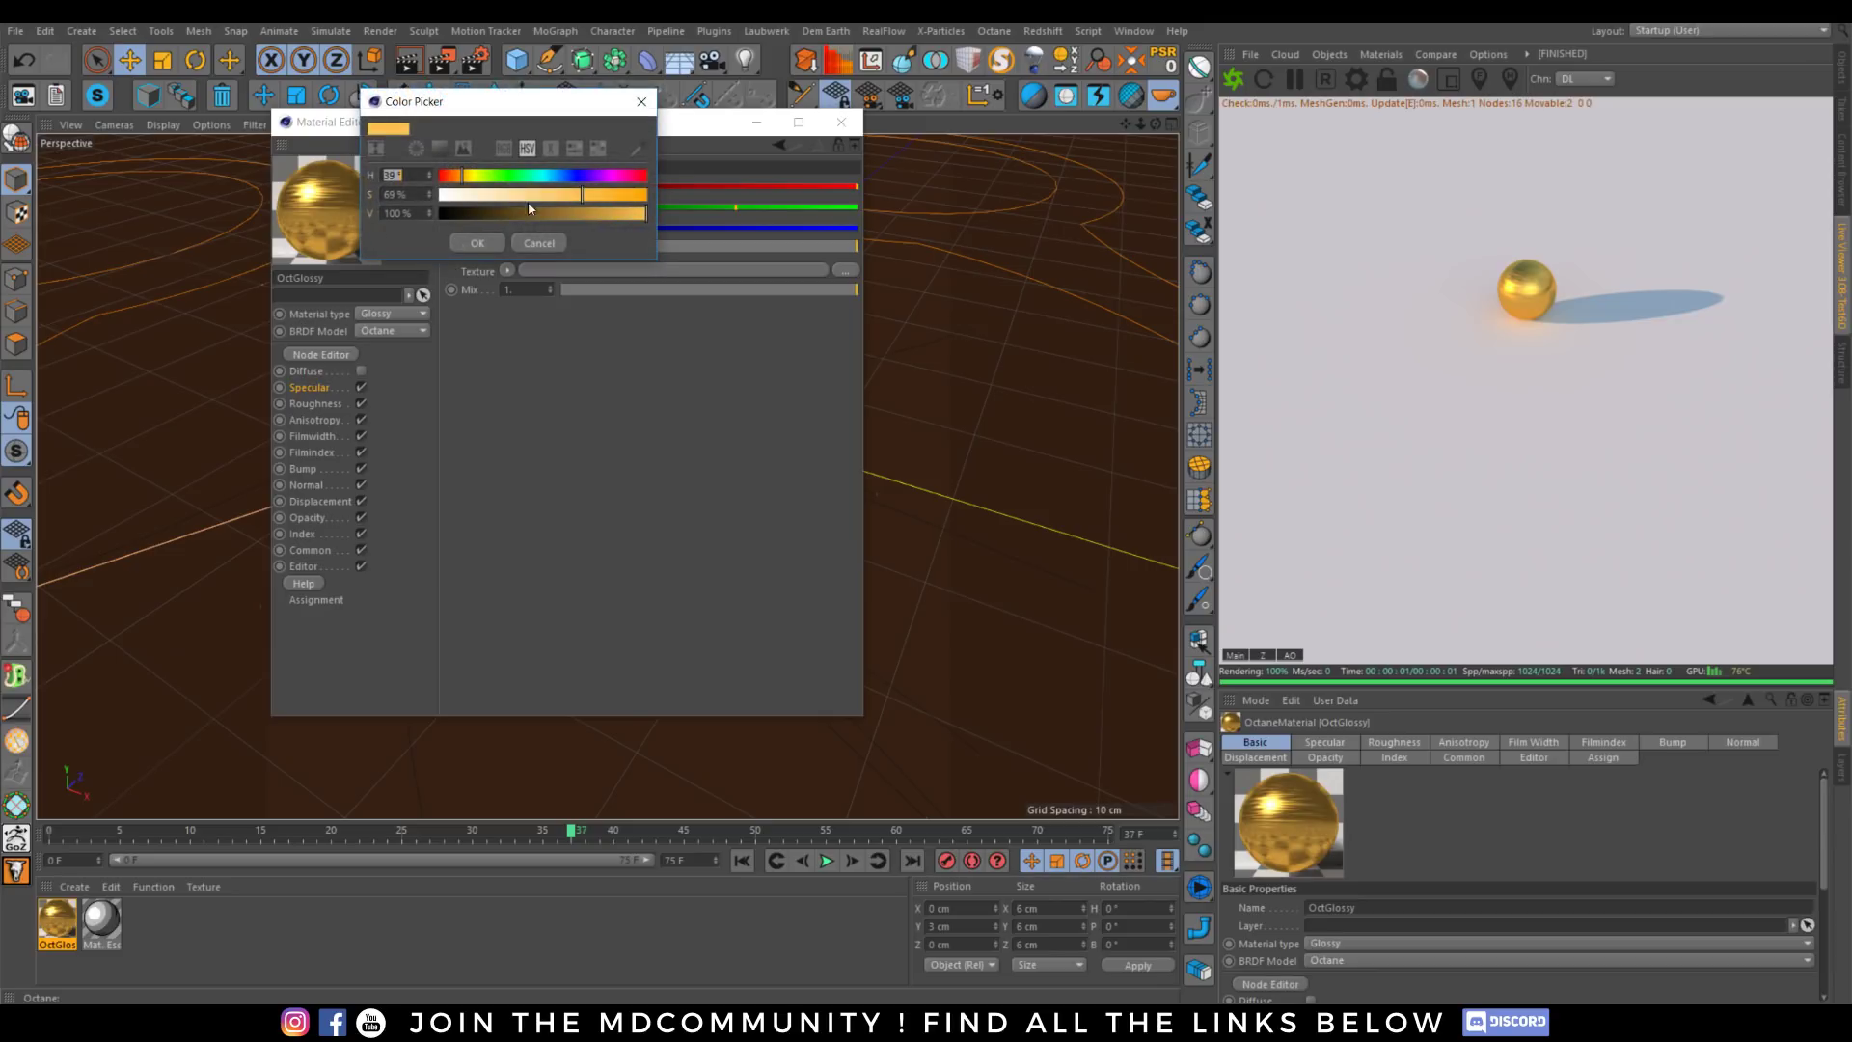
left_click_drag(463, 181, 461, 180)
left_click(476, 243)
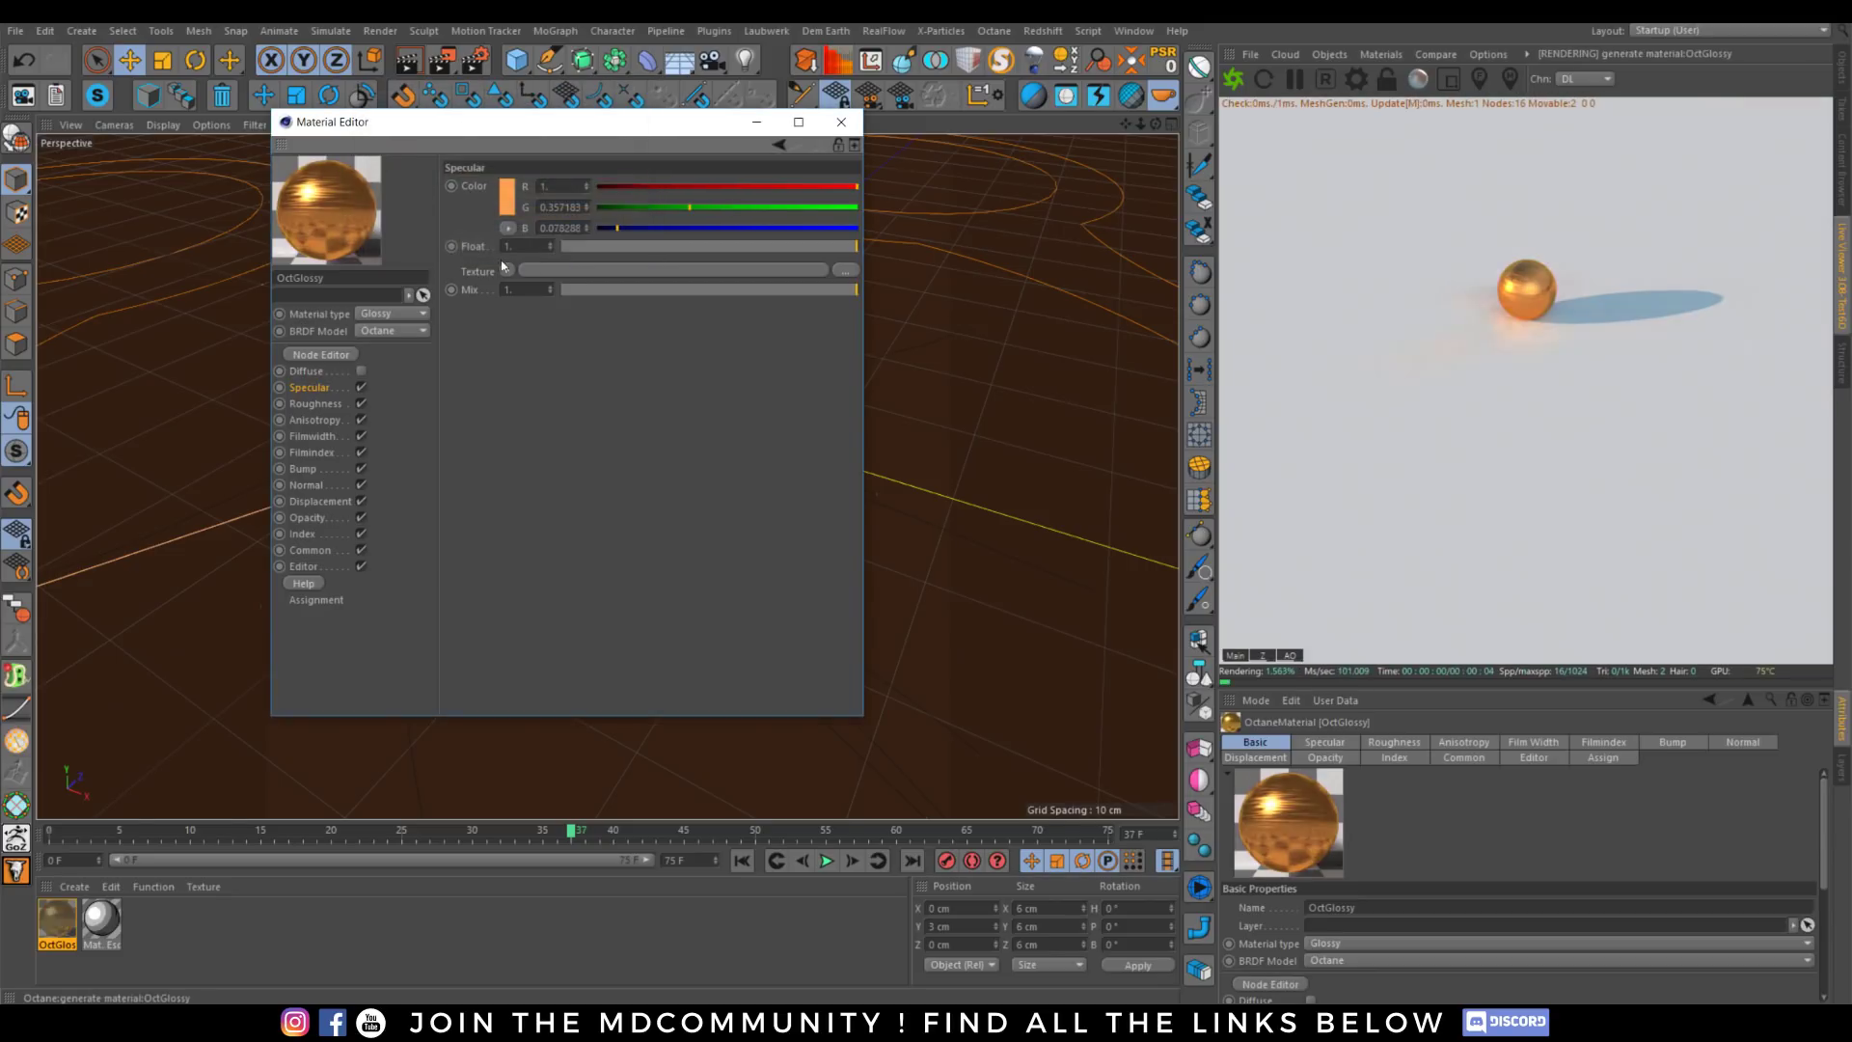
left_click(505, 199)
left_click_drag(463, 198, 470, 199)
left_click(477, 266)
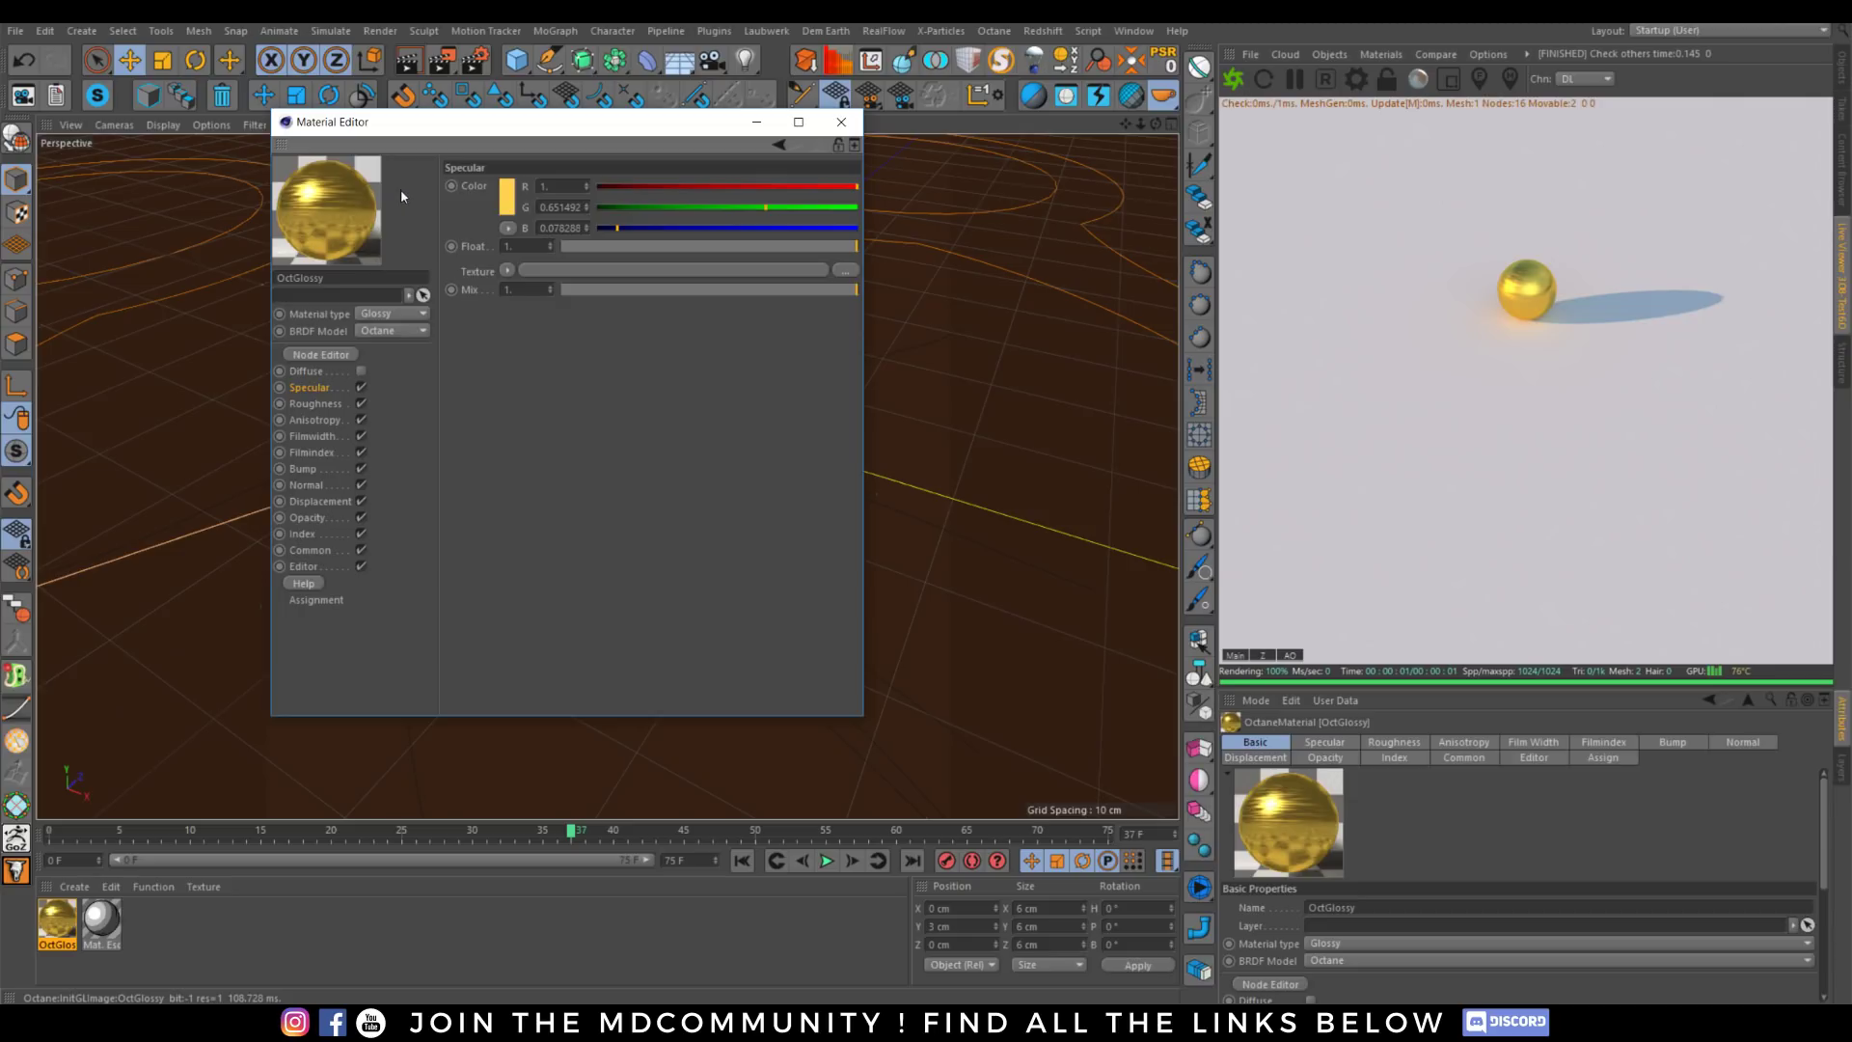
left_click(841, 122)
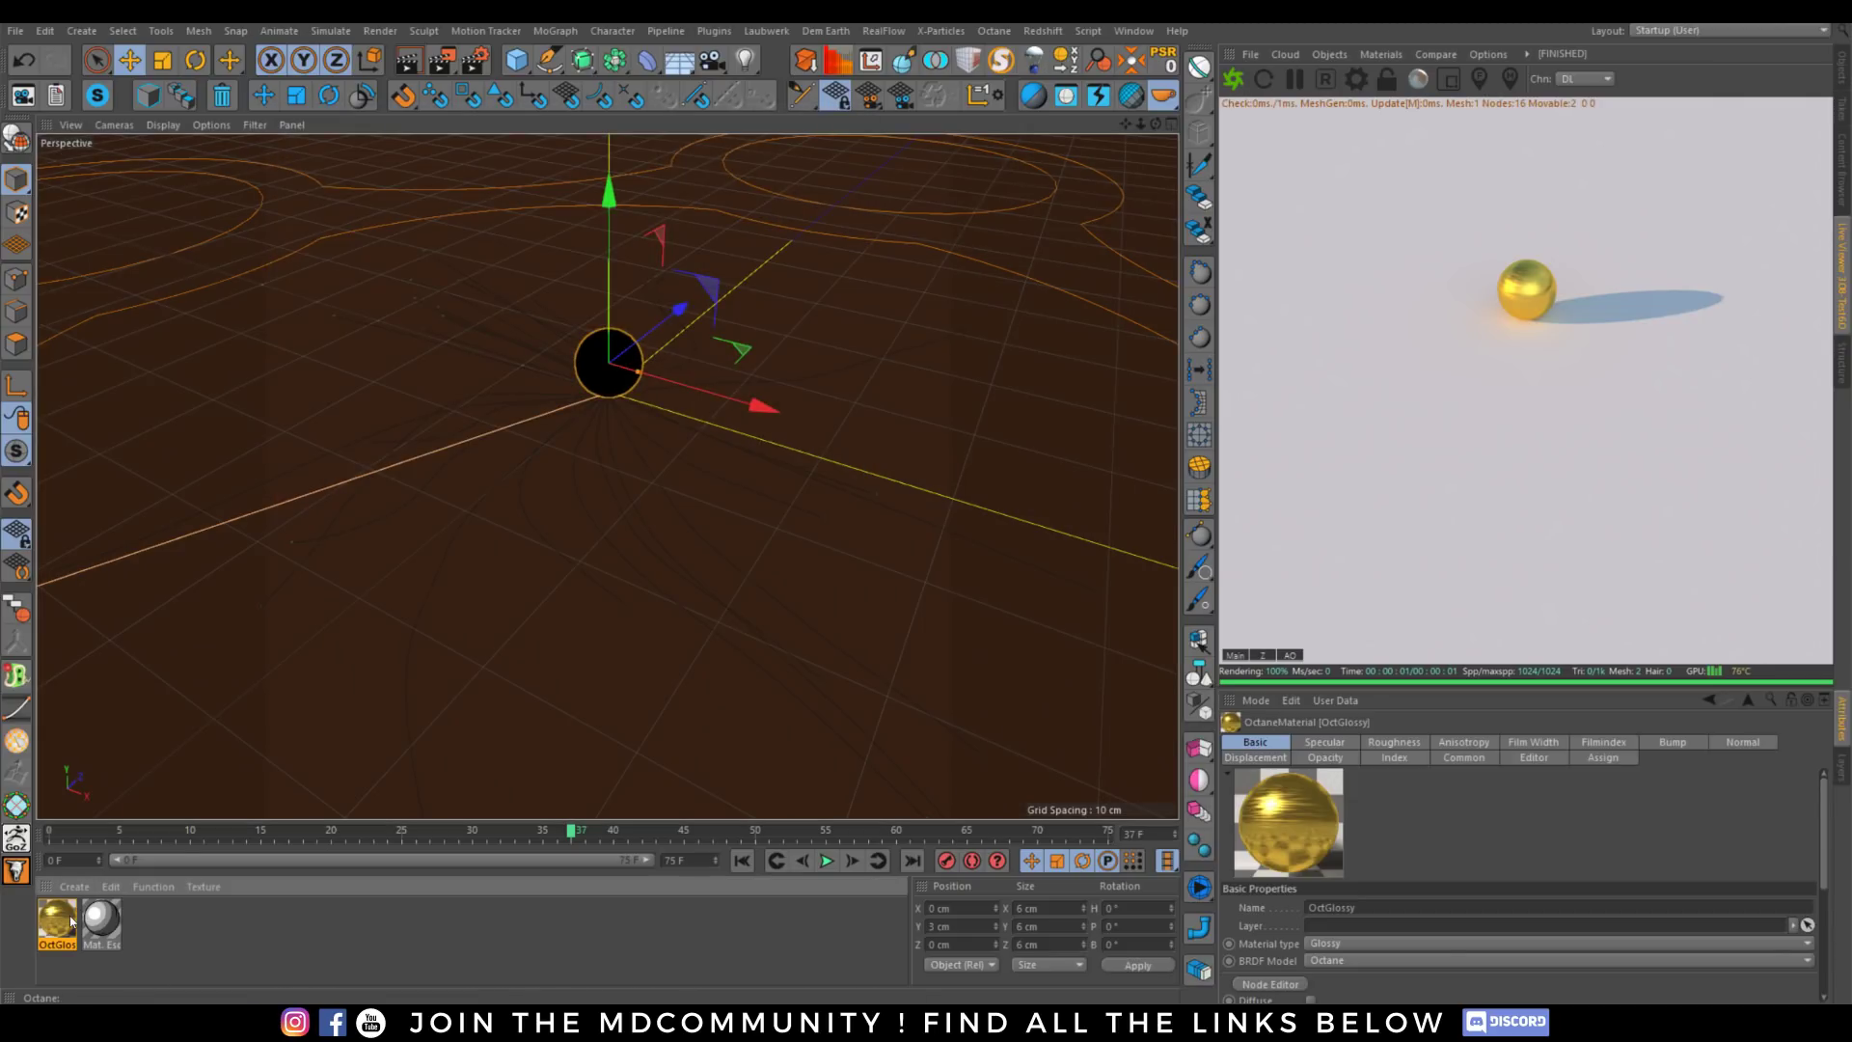
Duplicate the gold OctGlossy material and darken the copy's specular colour to near black, about 0.064 in all three channels.
left_click_drag(84, 921, 84, 921, "ctrl")
double_click(102, 921)
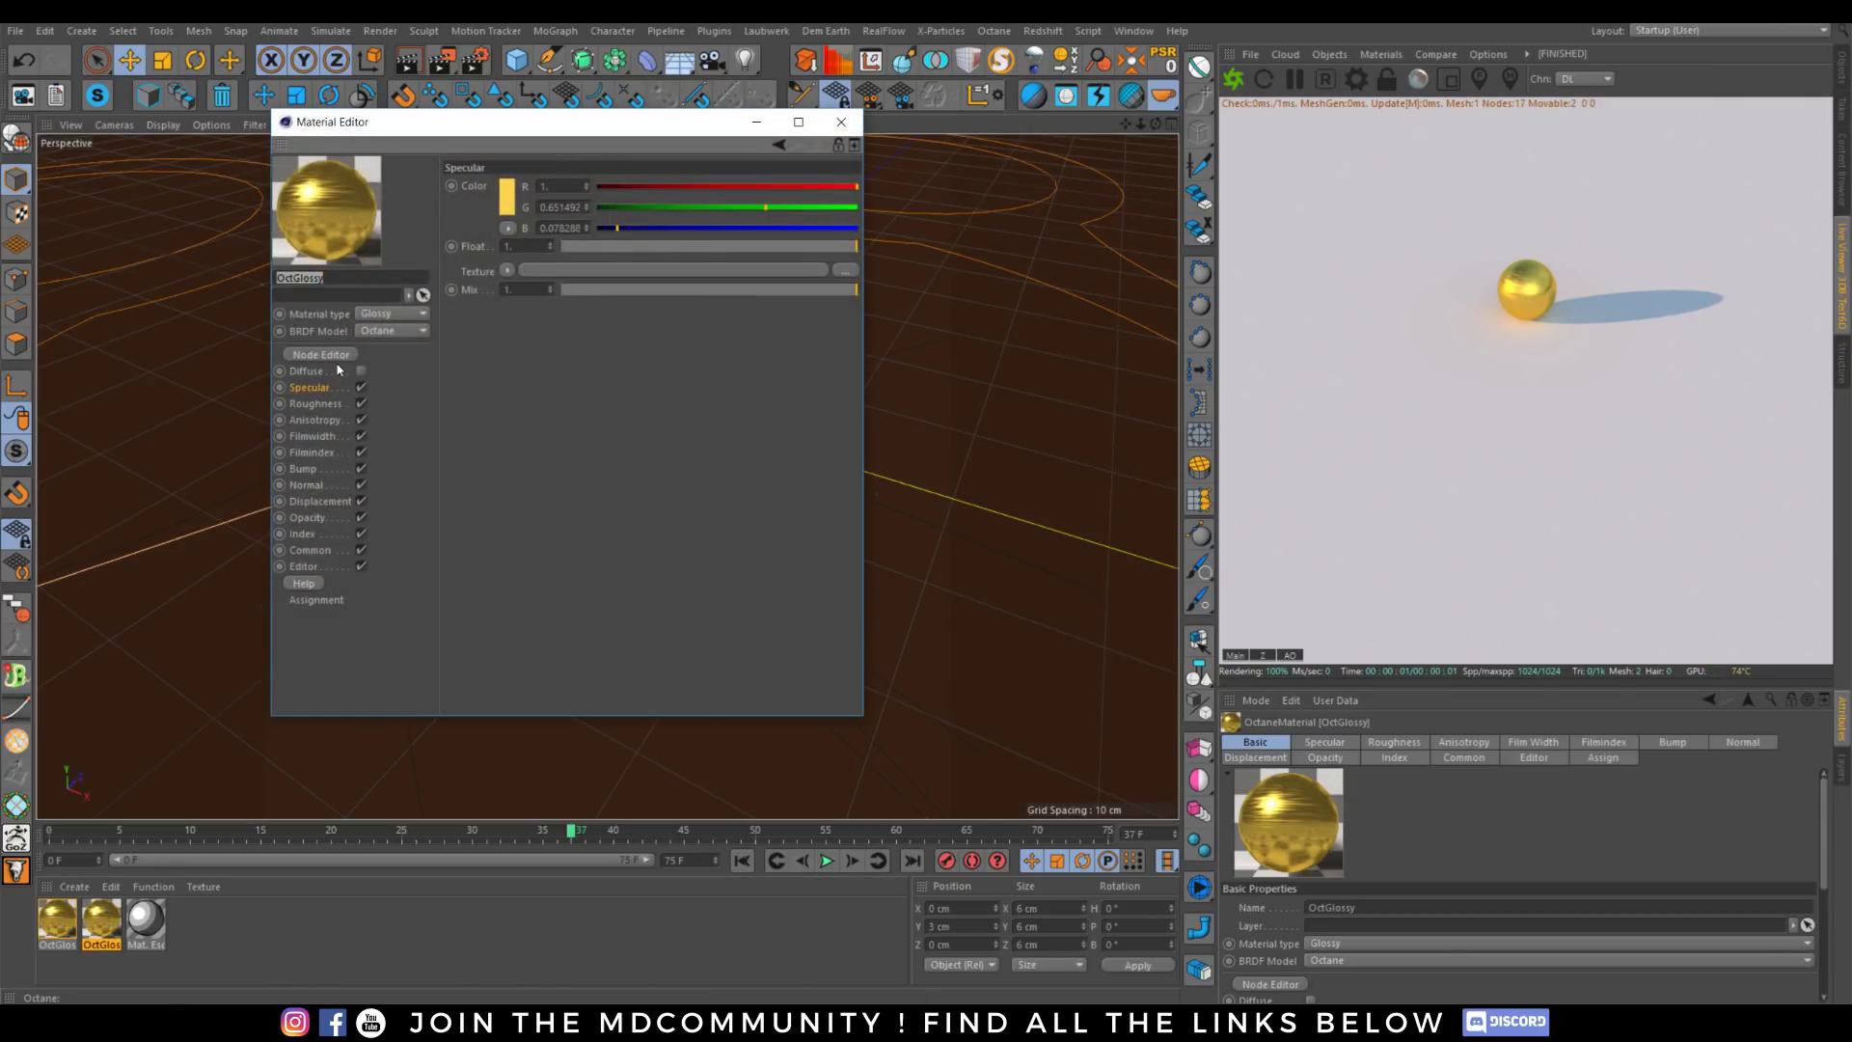
left_click(509, 200)
mouse_move(491, 214)
left_mouse_down()
mouse_move(440, 215)
mouse_move(569, 232)
mouse_move(501, 232)
left_mouse_up()
left_click(481, 262)
Clear the roughness texture of the black OctGlossy material and set its roughness float to 0.1.
left_click(315, 404)
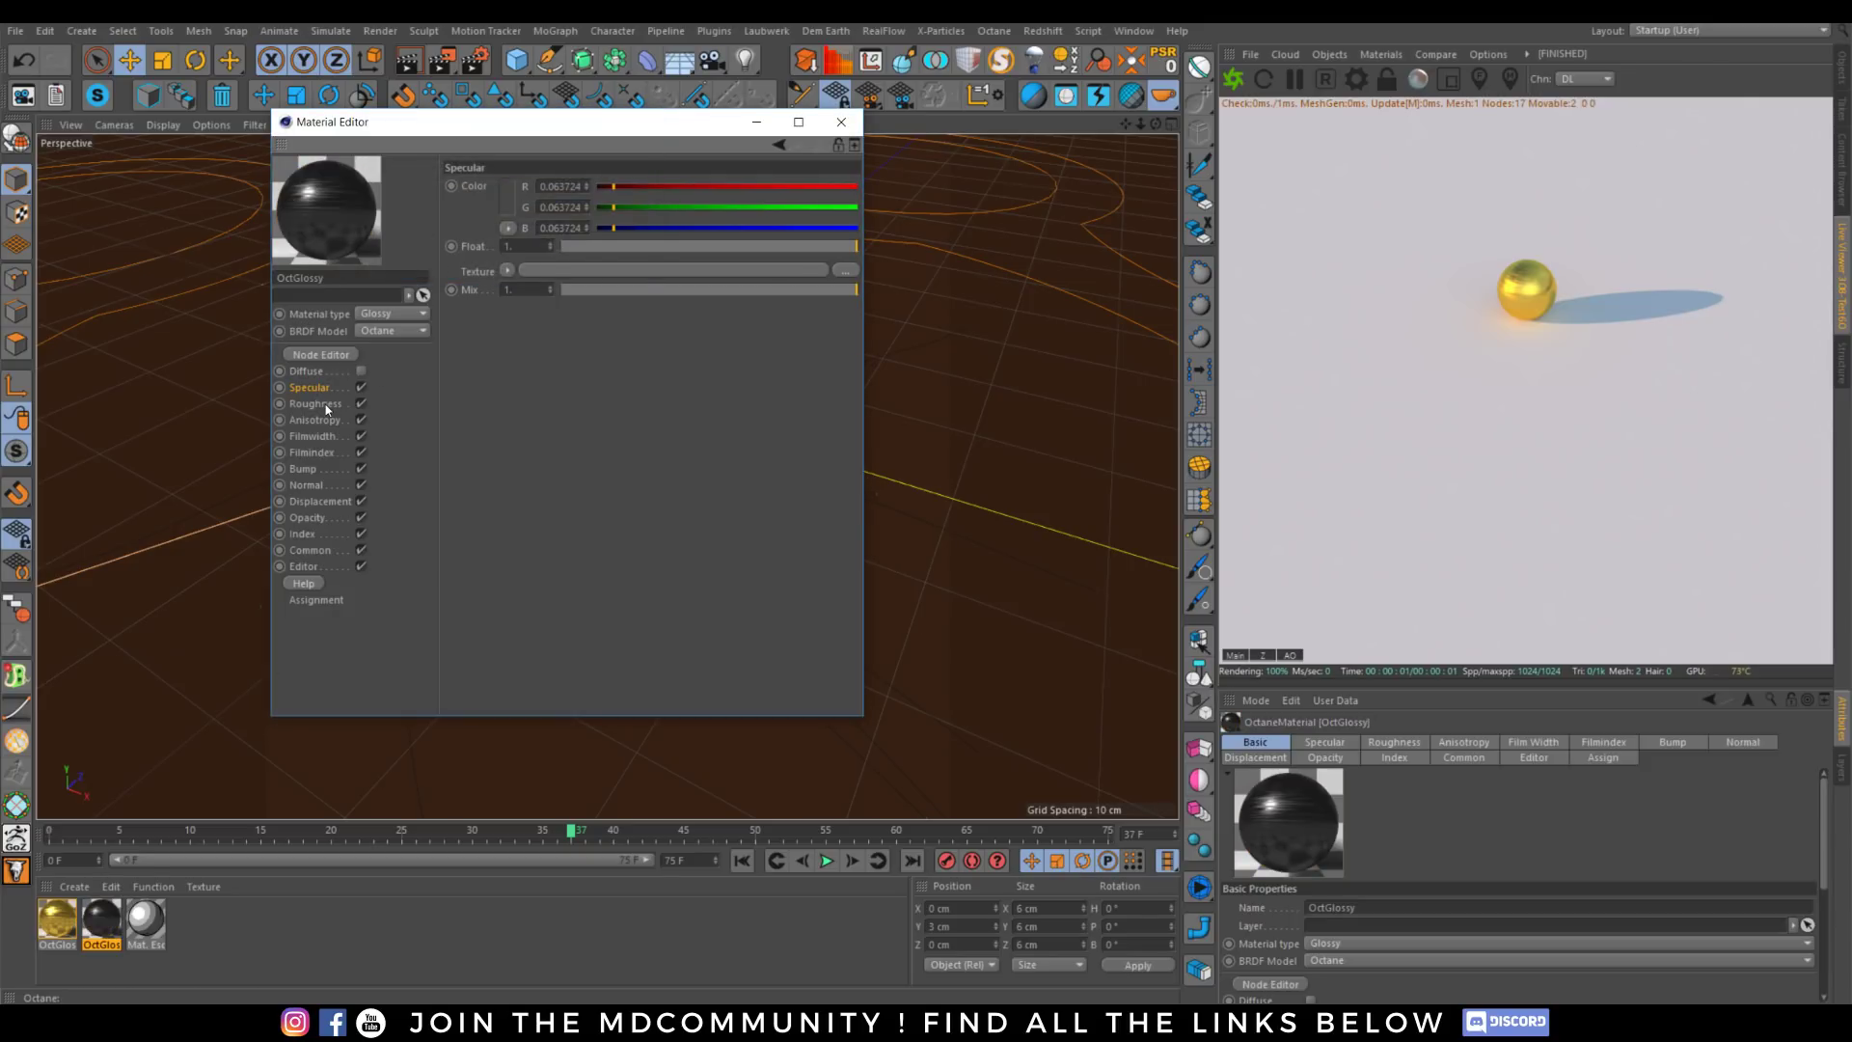
left_click(507, 271)
left_click(517, 287)
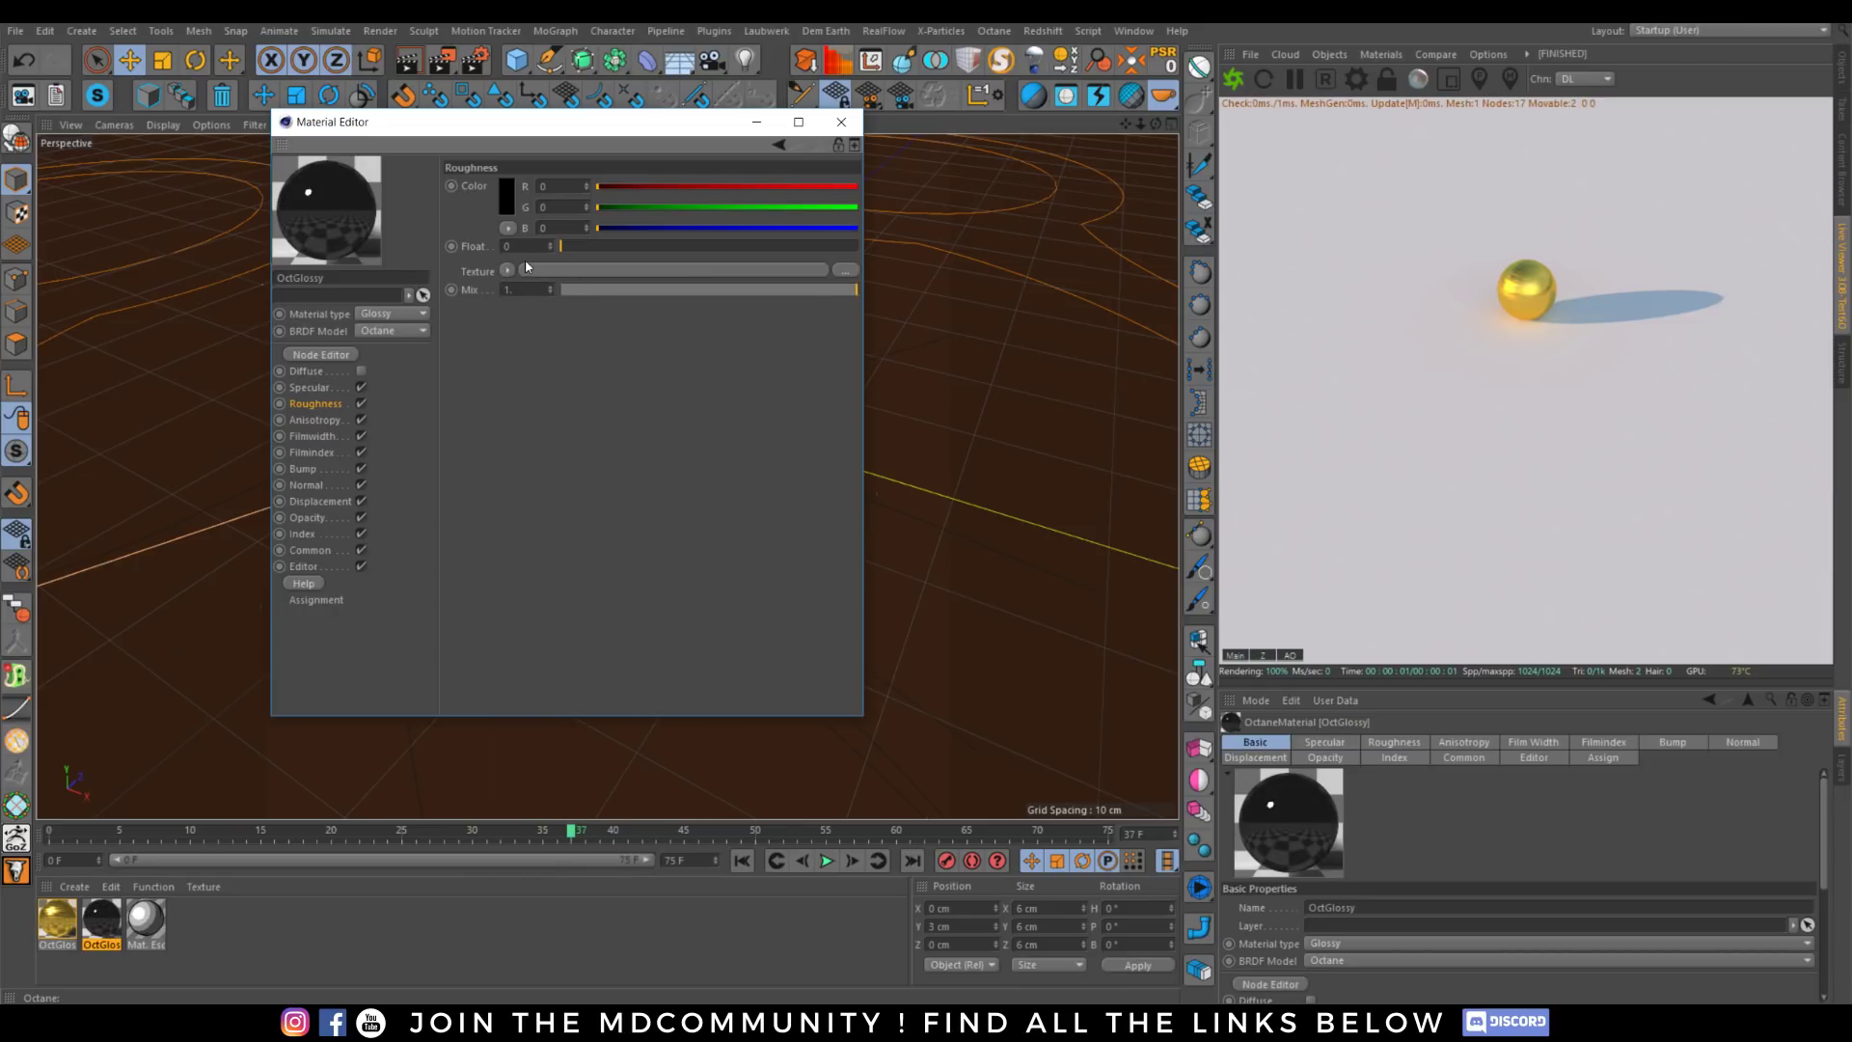
type(".1")
key("Return")
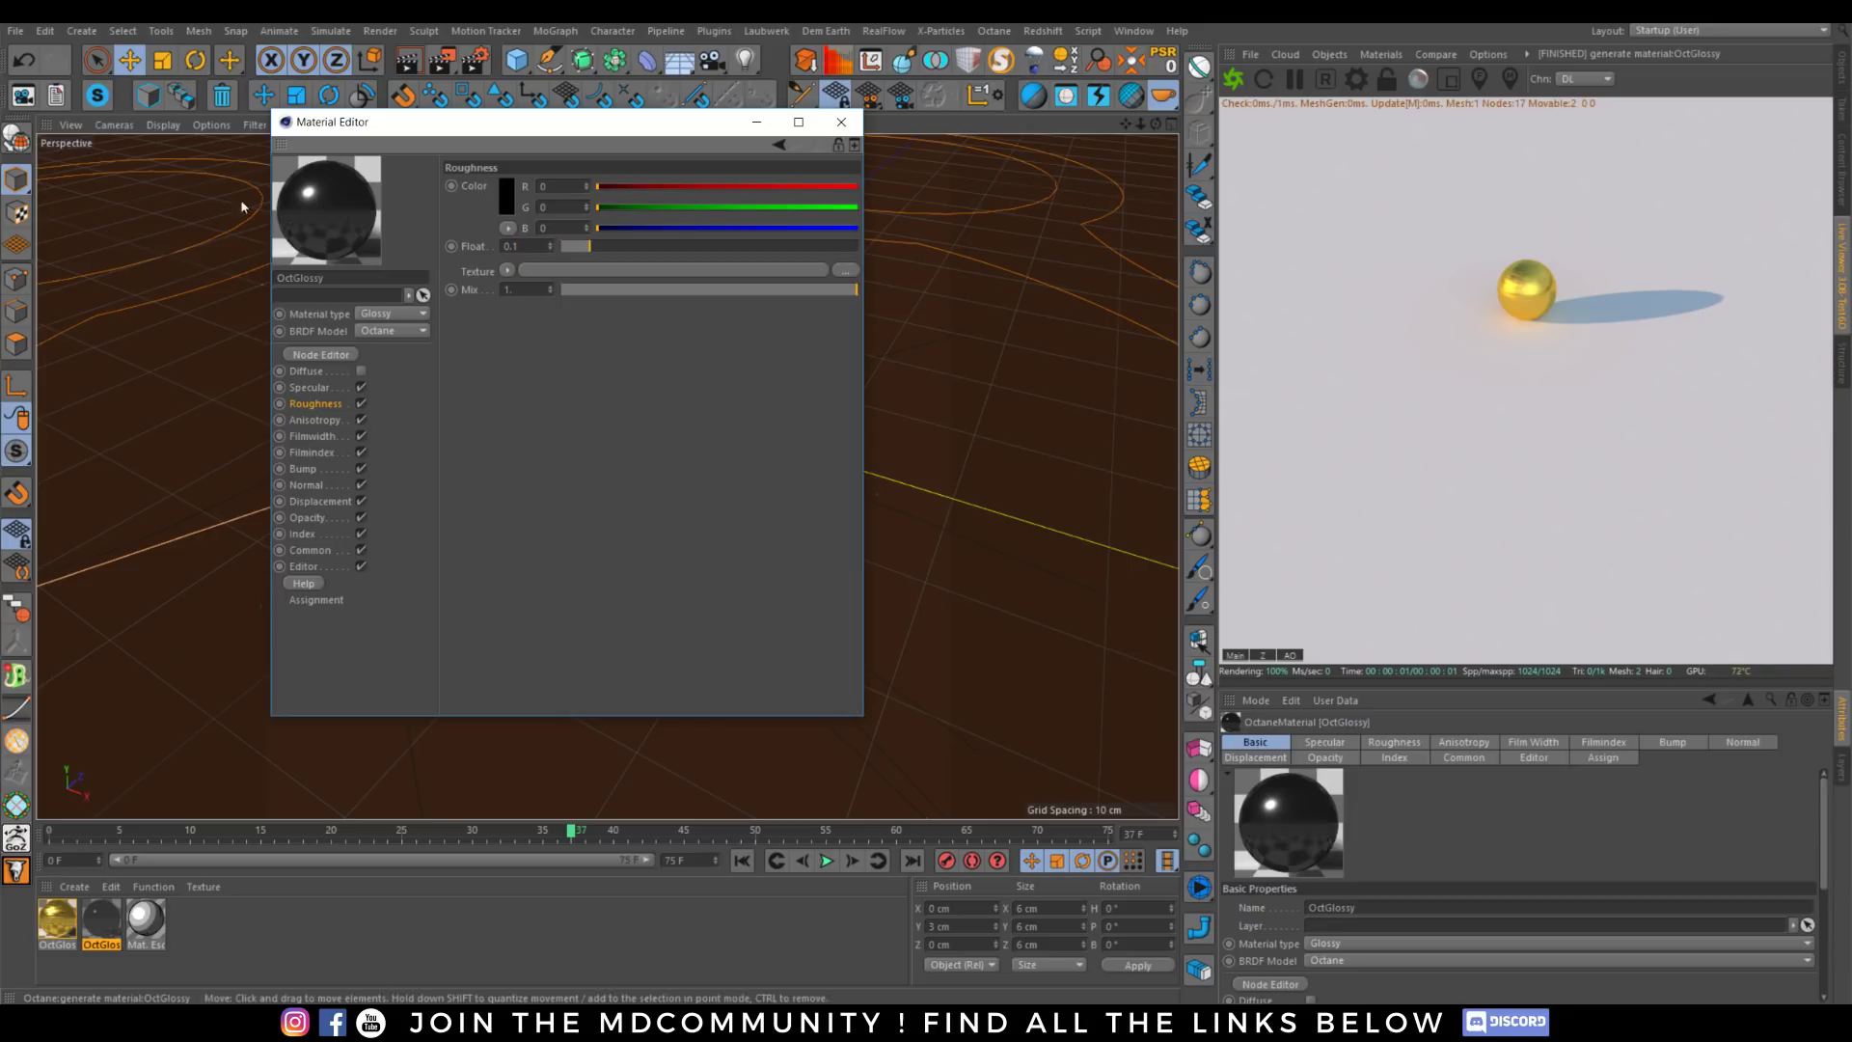
left_click(841, 121)
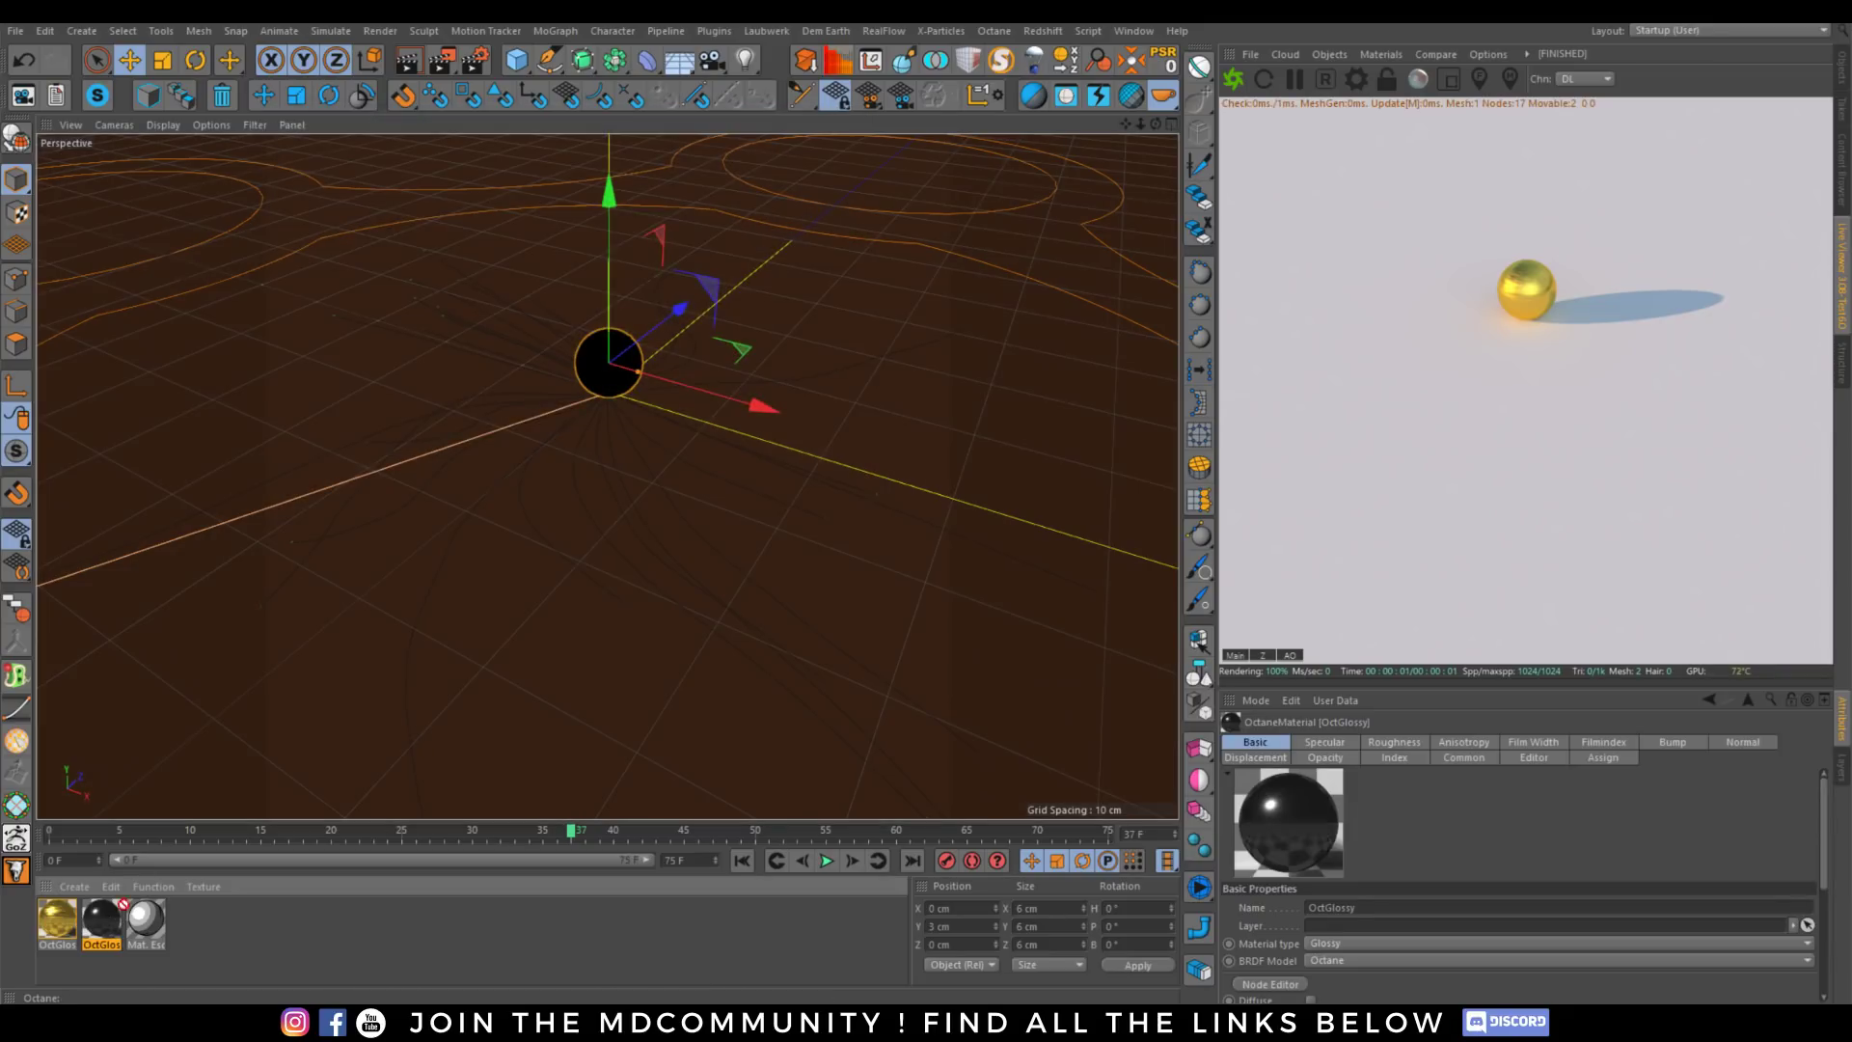
Apply the black OctGlossy material to the floor plane and return the animation to frame 0.
left_click_drag(123, 904, 633, 546)
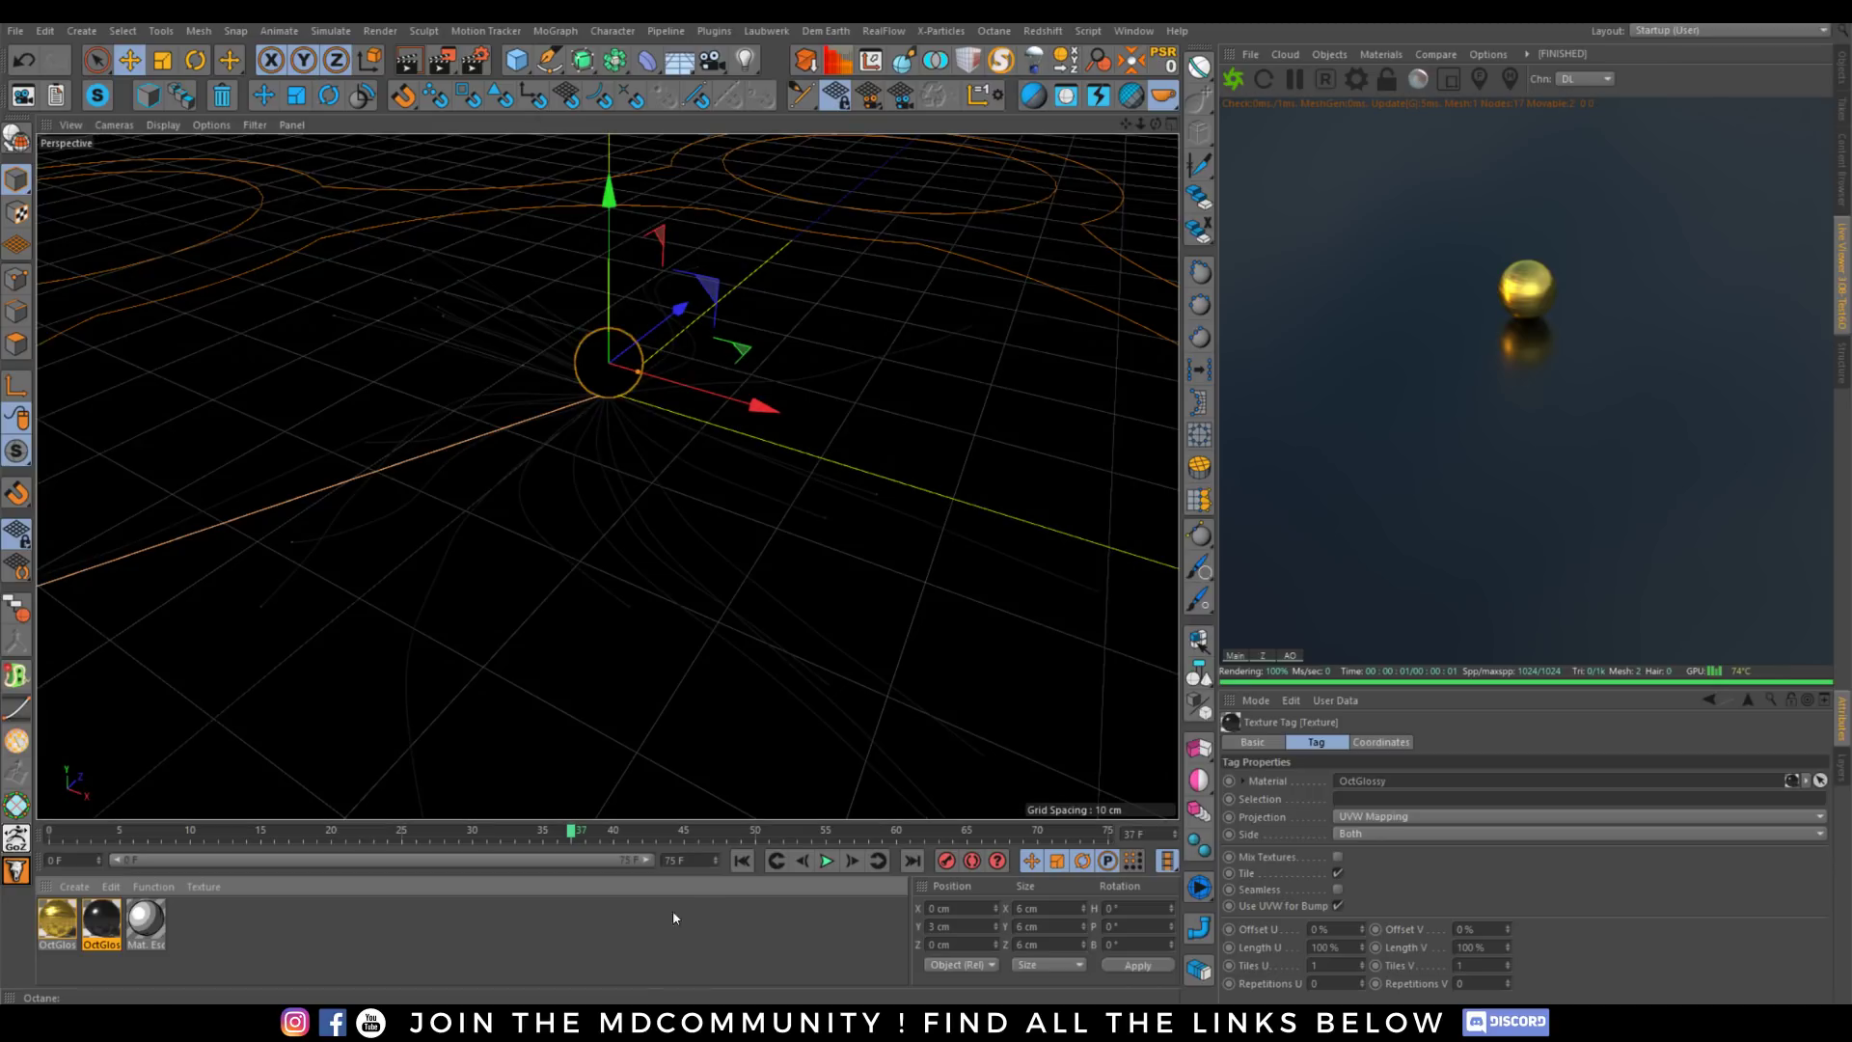
left_click(743, 861)
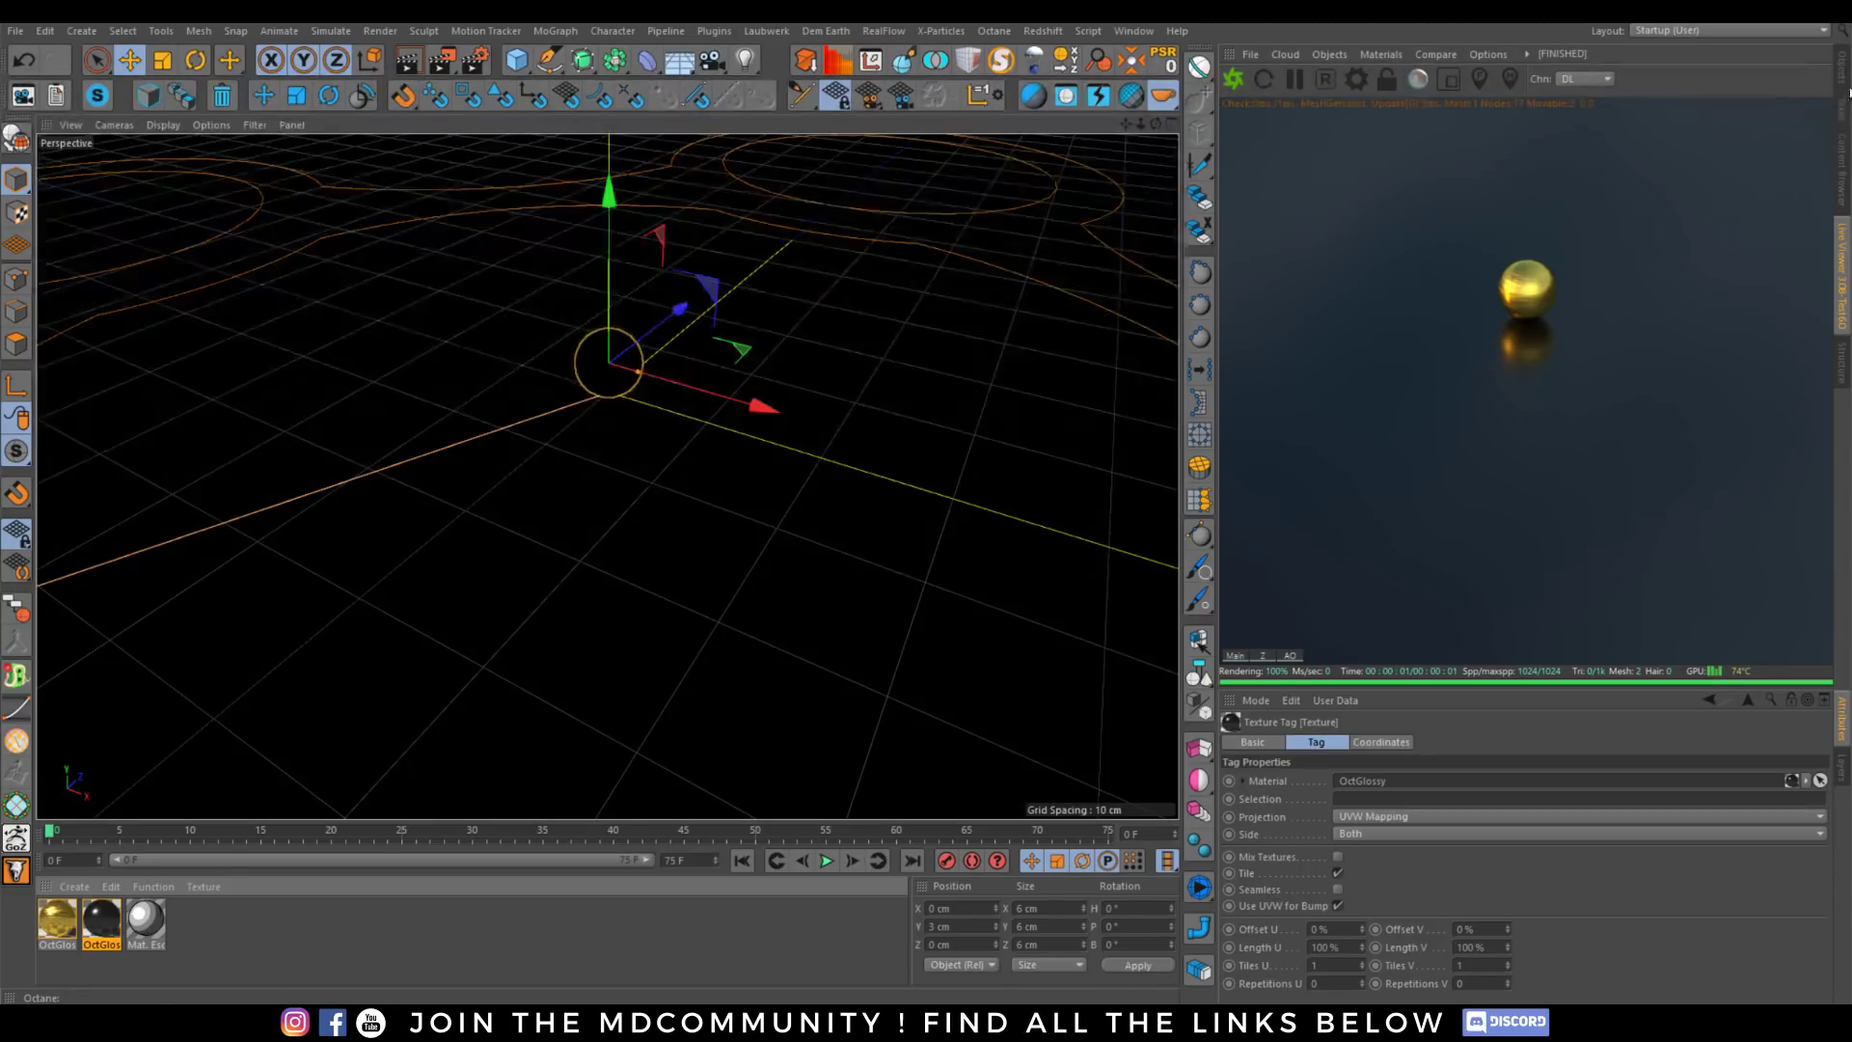
Add an Octane ObjectTag to the xpTrail object and enable its Render As Hair option.
left_click(1844, 87)
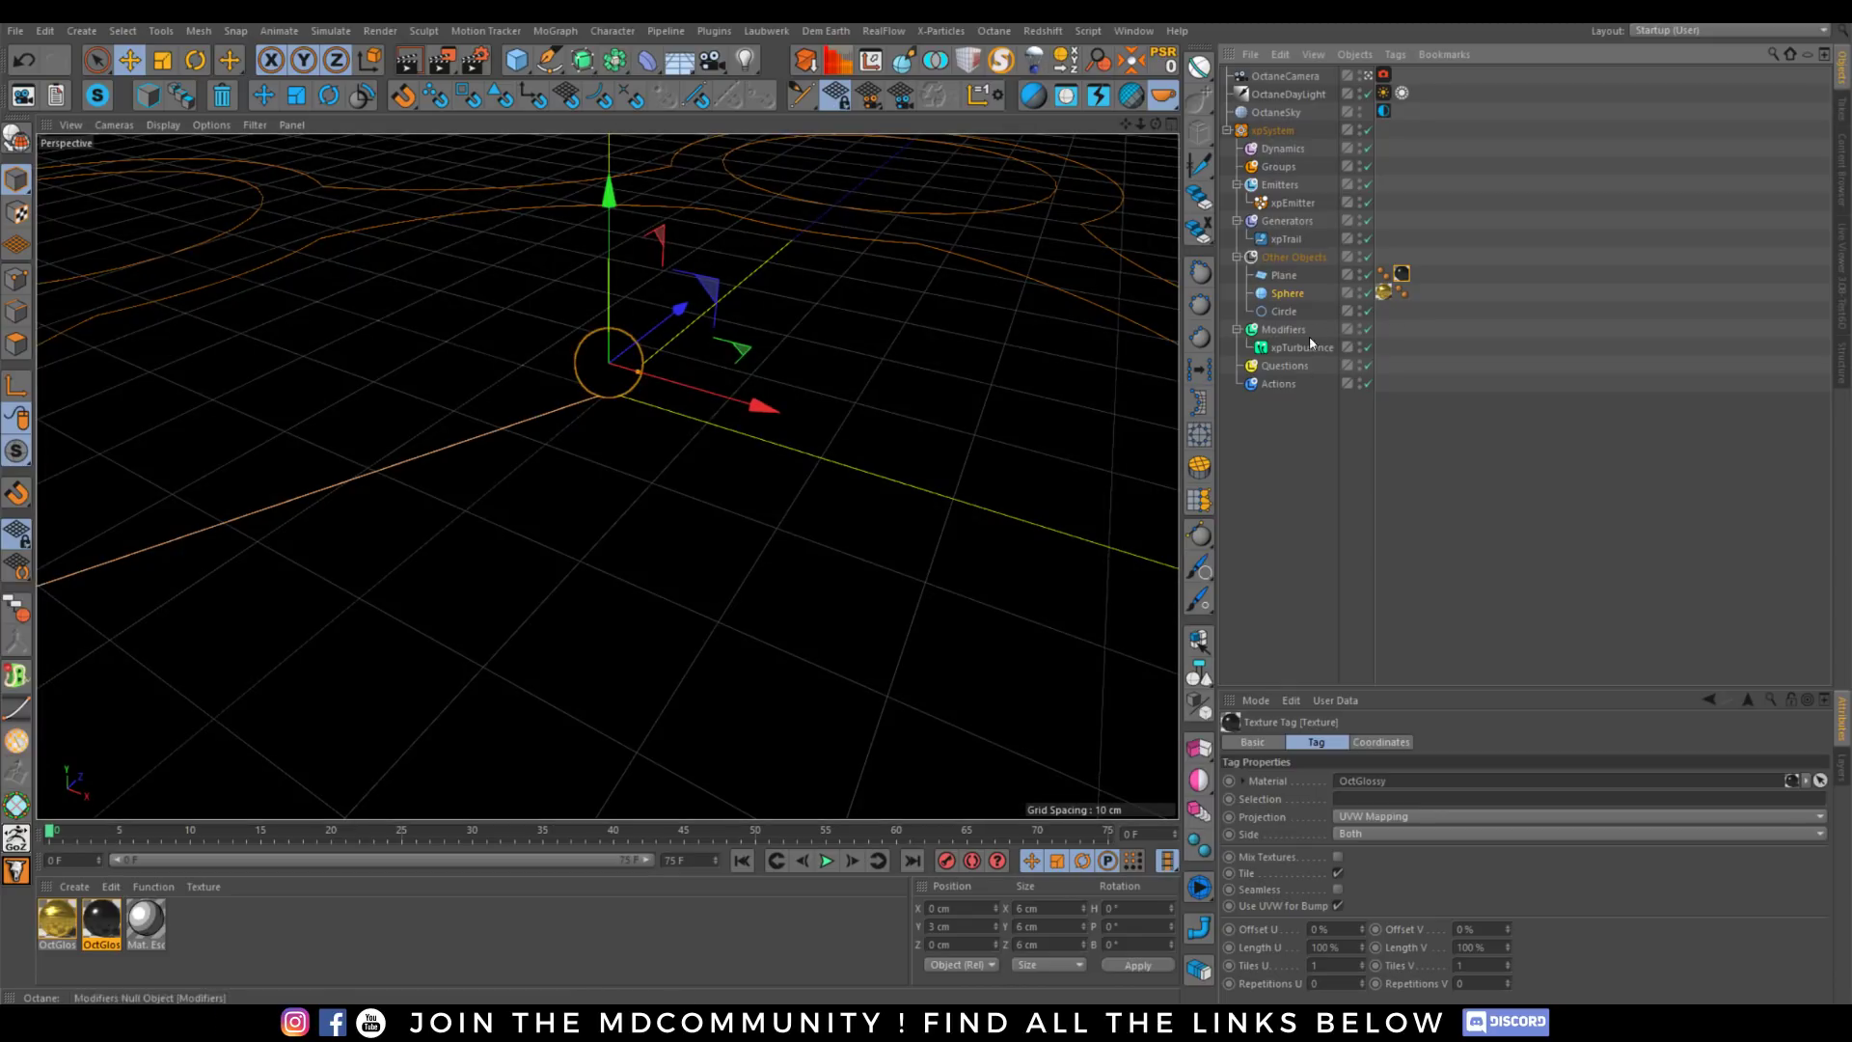
right_click(1293, 244)
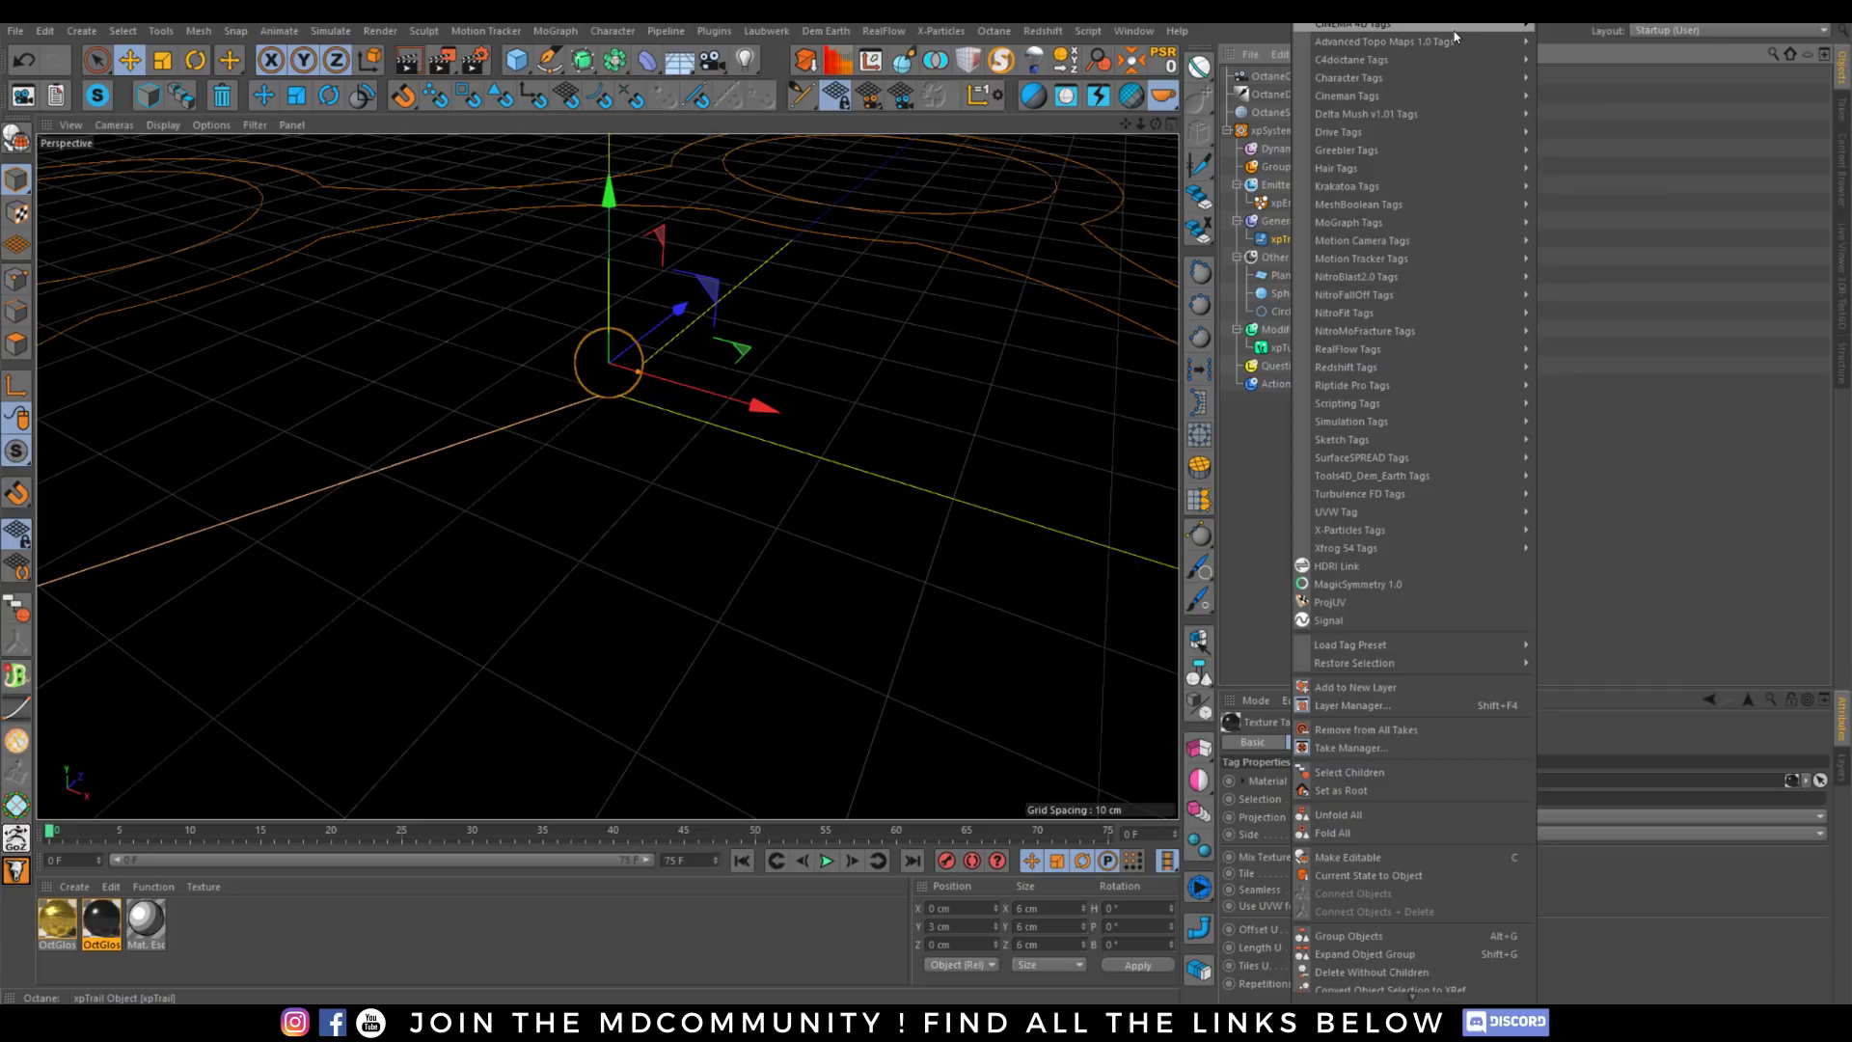
mouse_move(1446, 60)
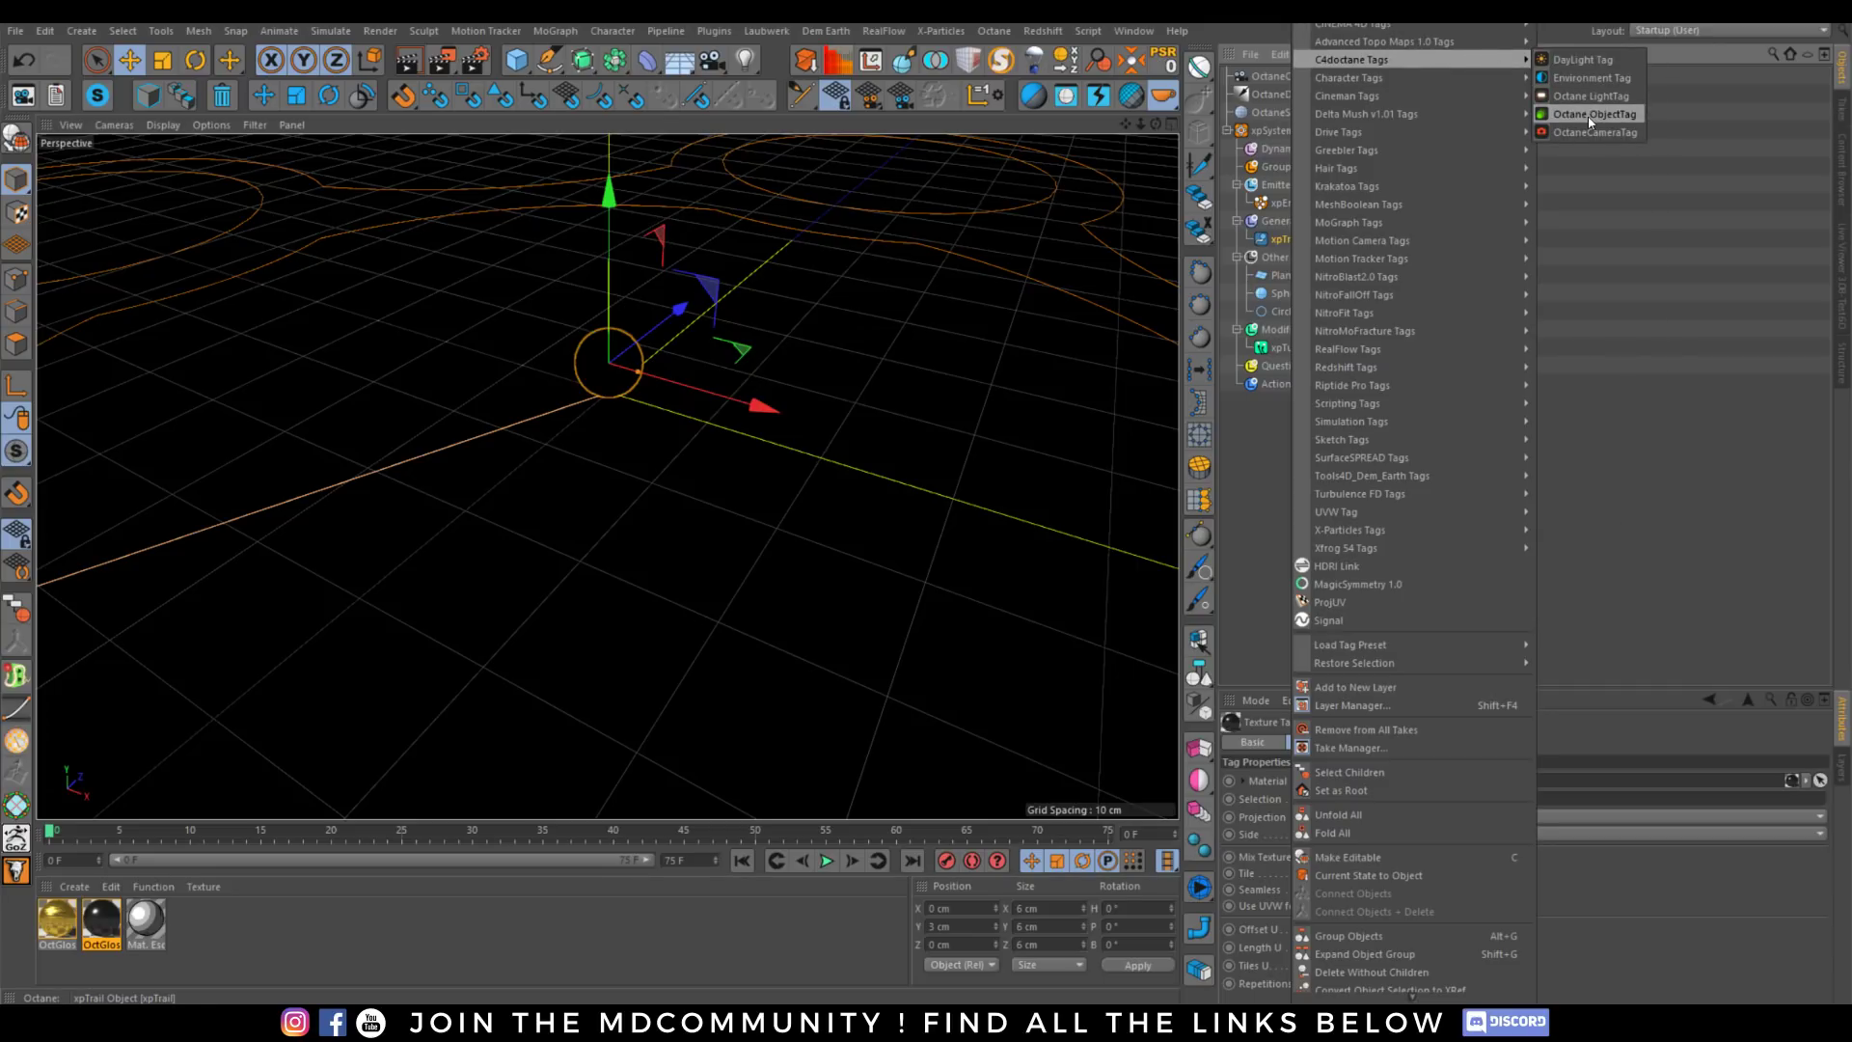
left_click(1589, 115)
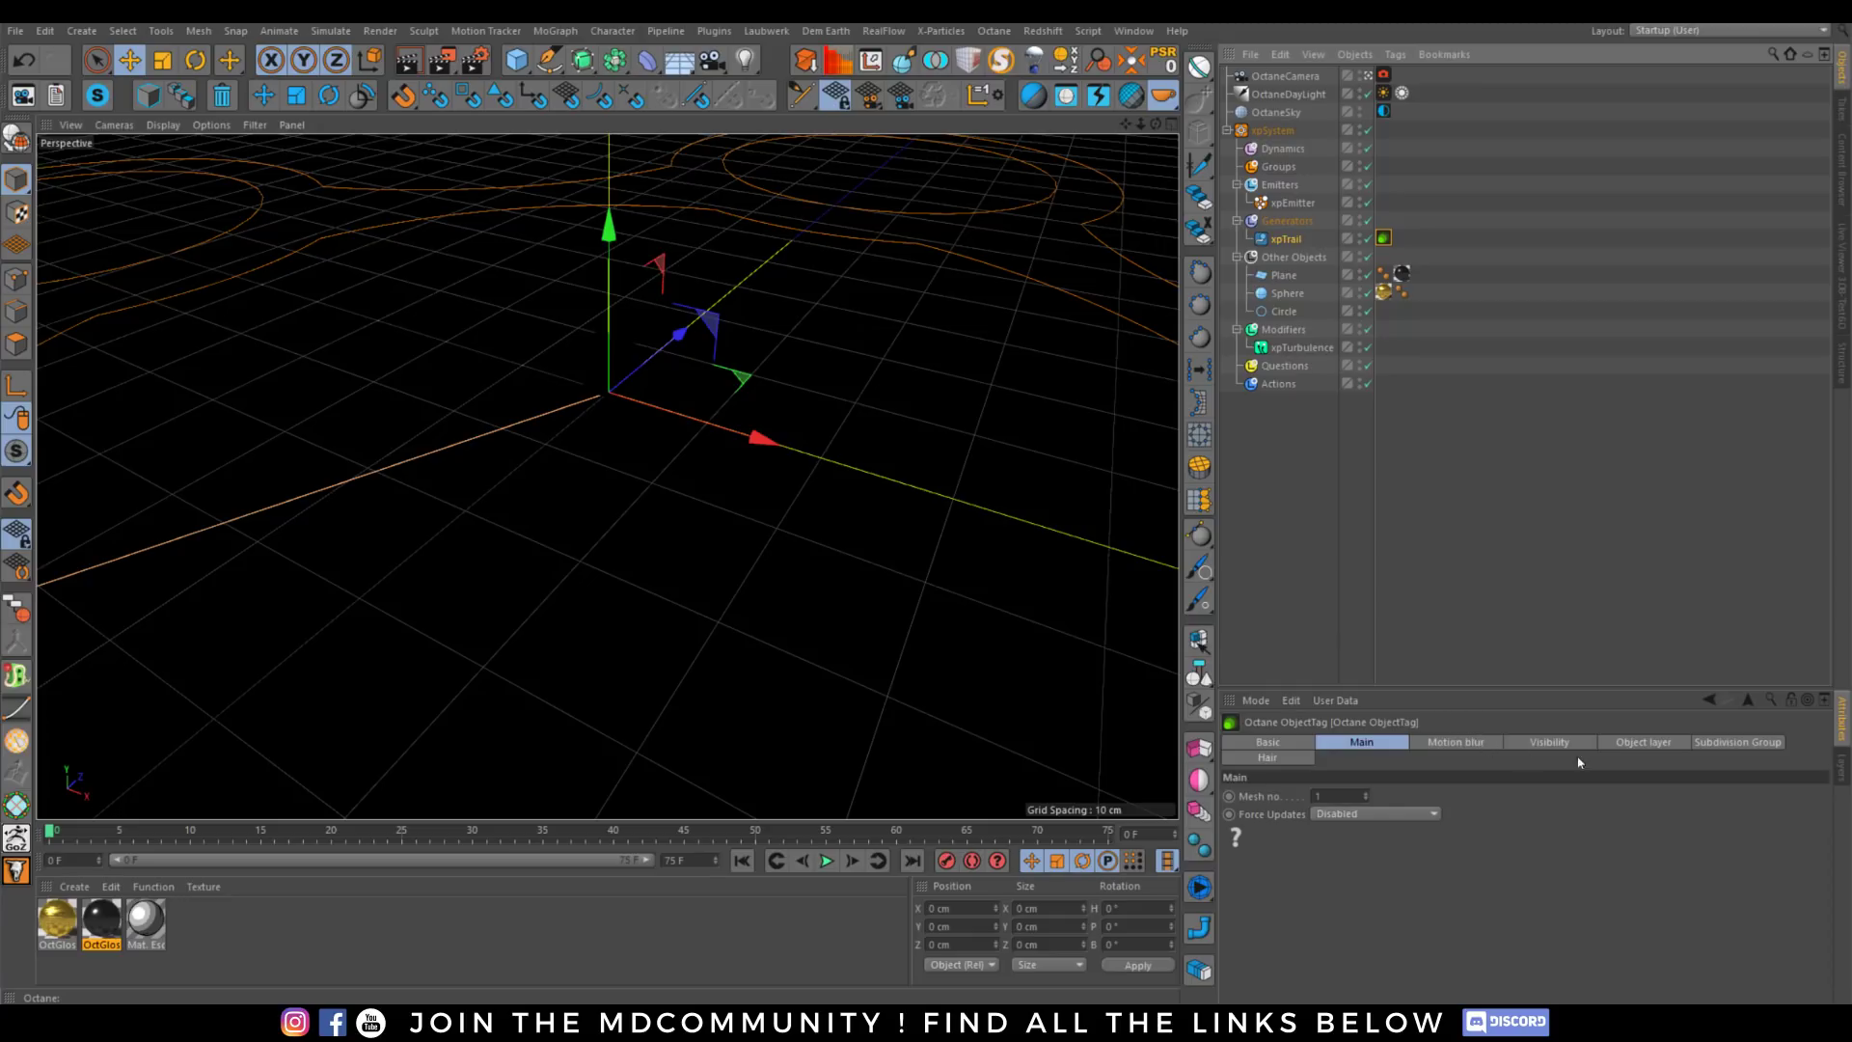
left_click(1268, 758)
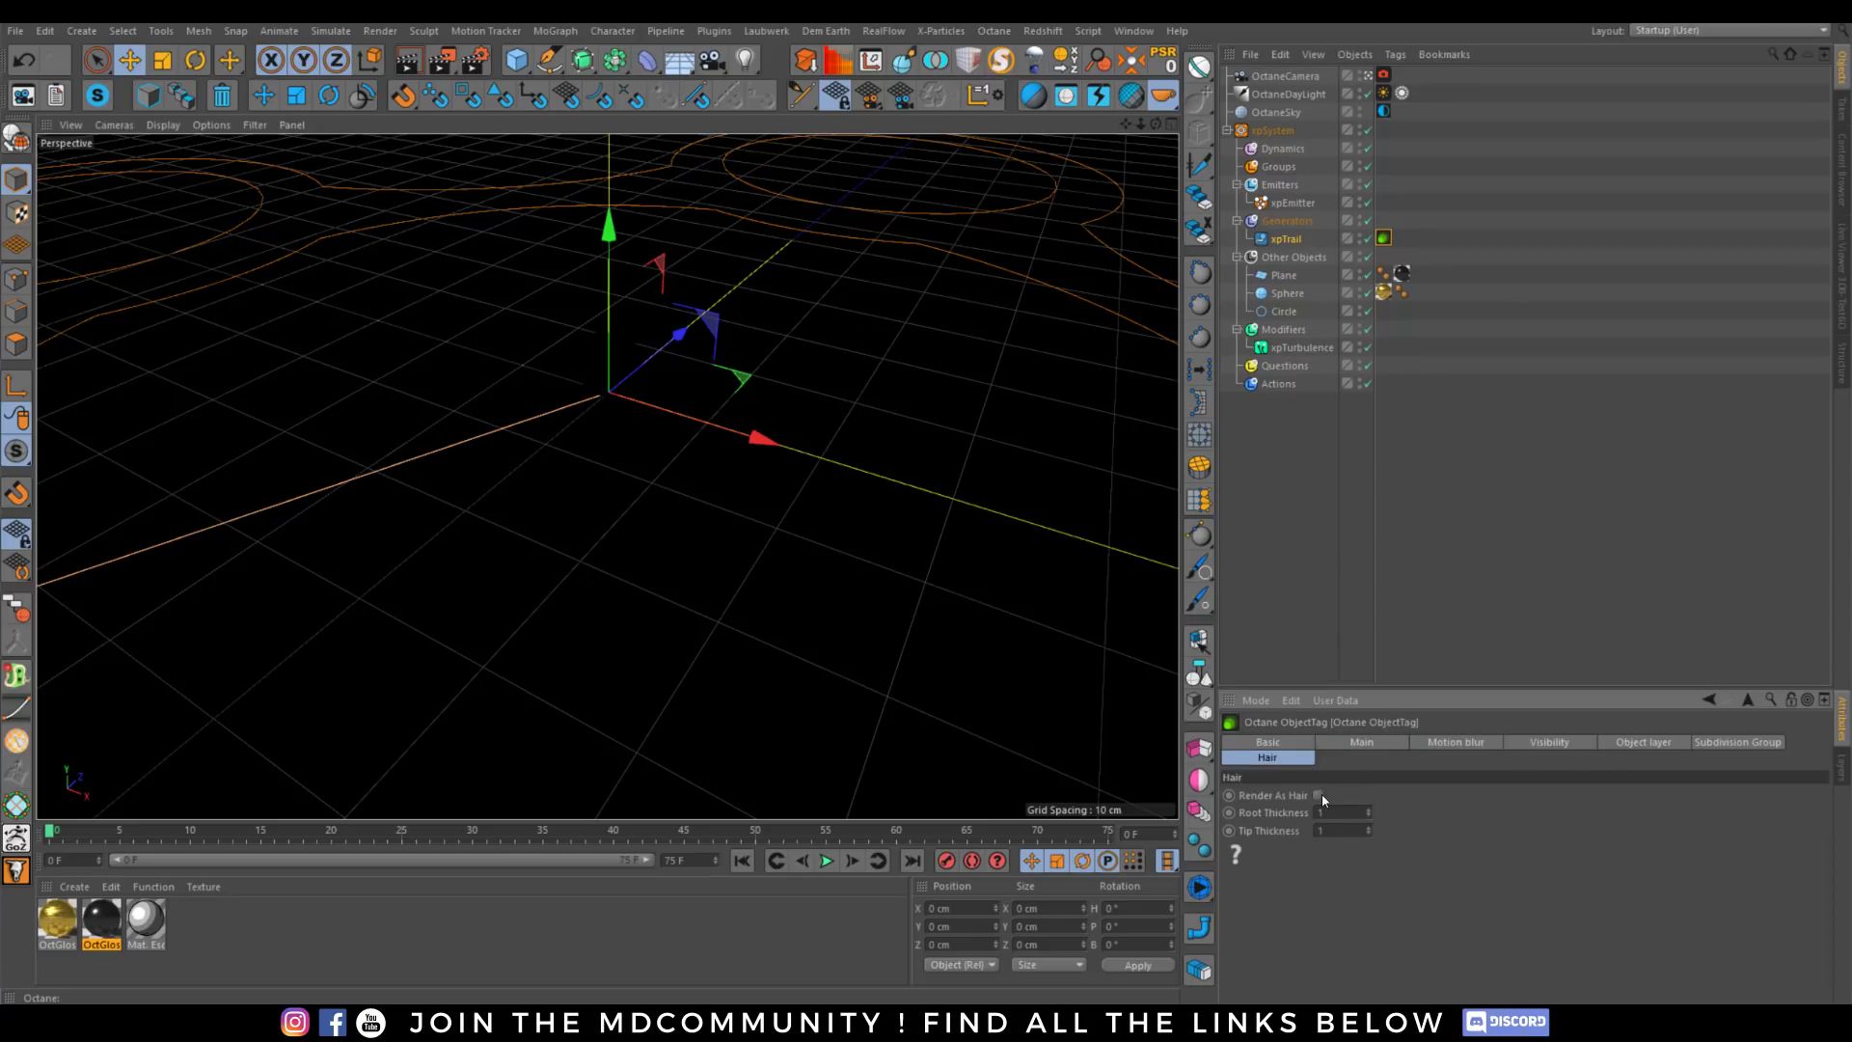
Play the animation to frame 24 and examine the trails in the live render.
left_click(1842, 282)
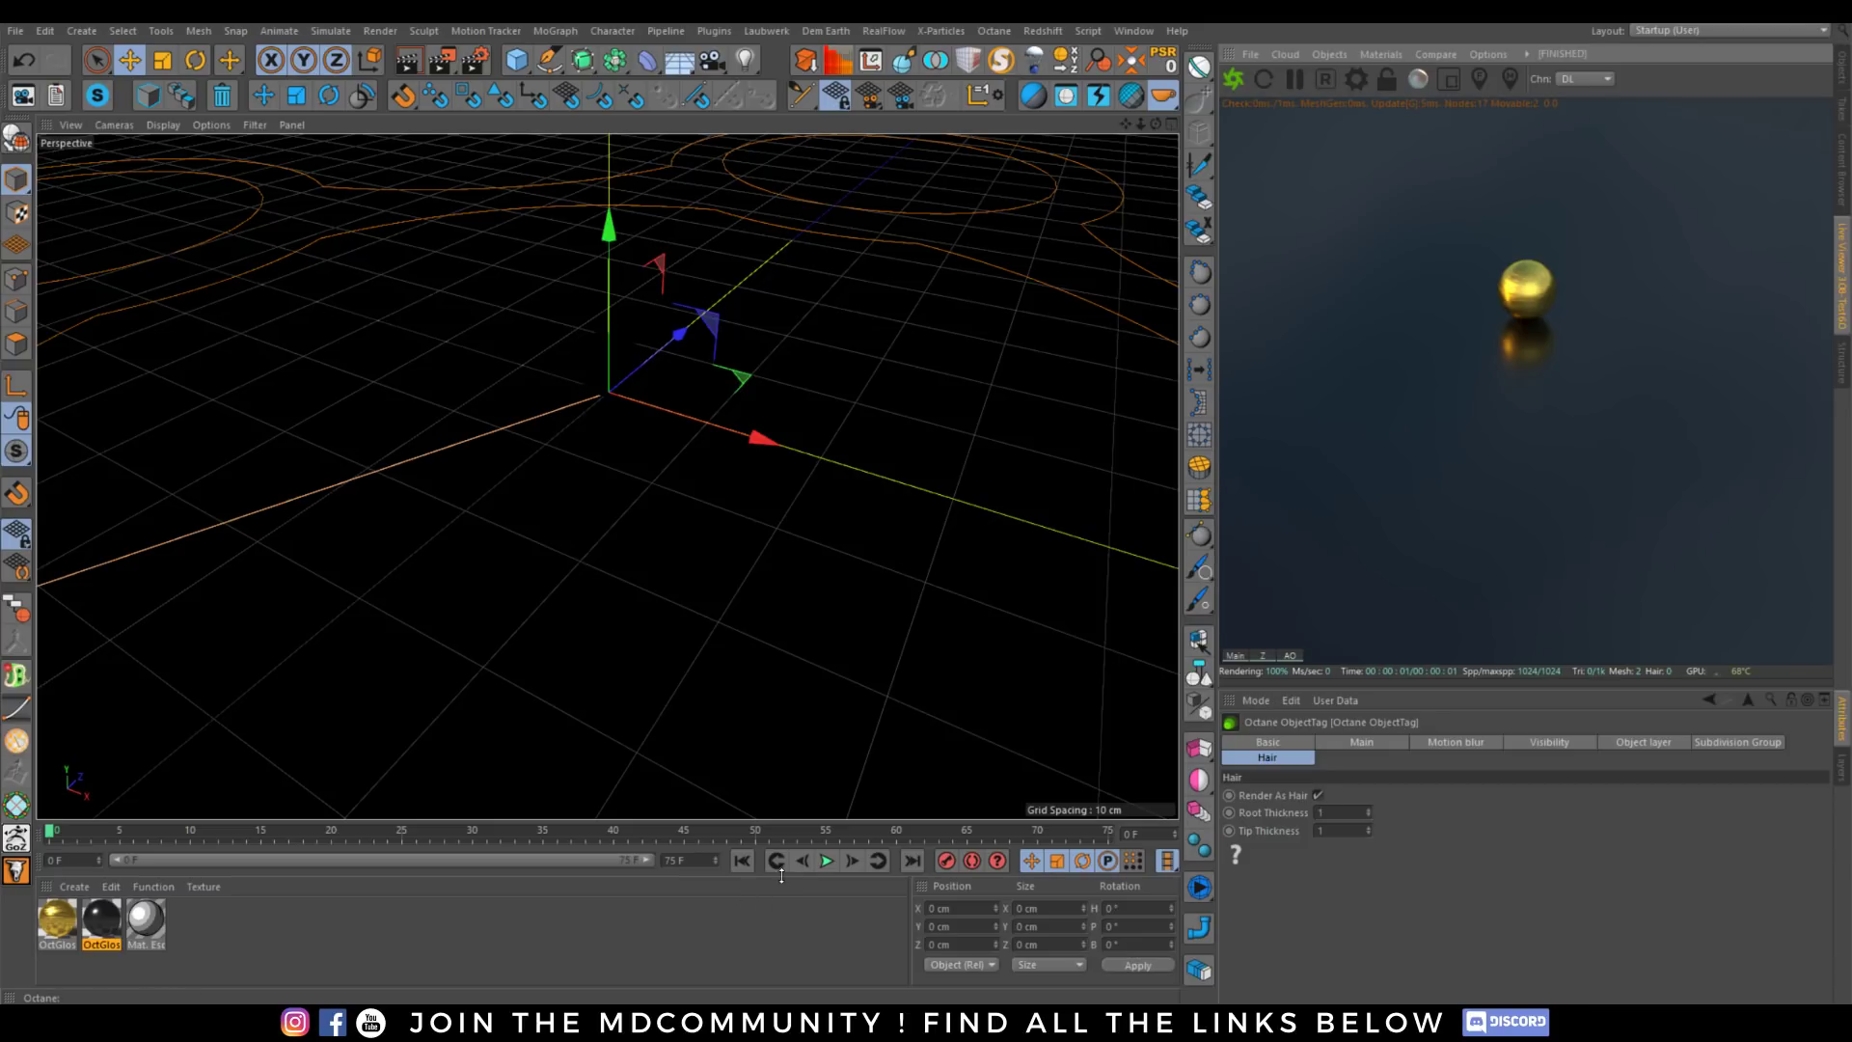
left_click(826, 860)
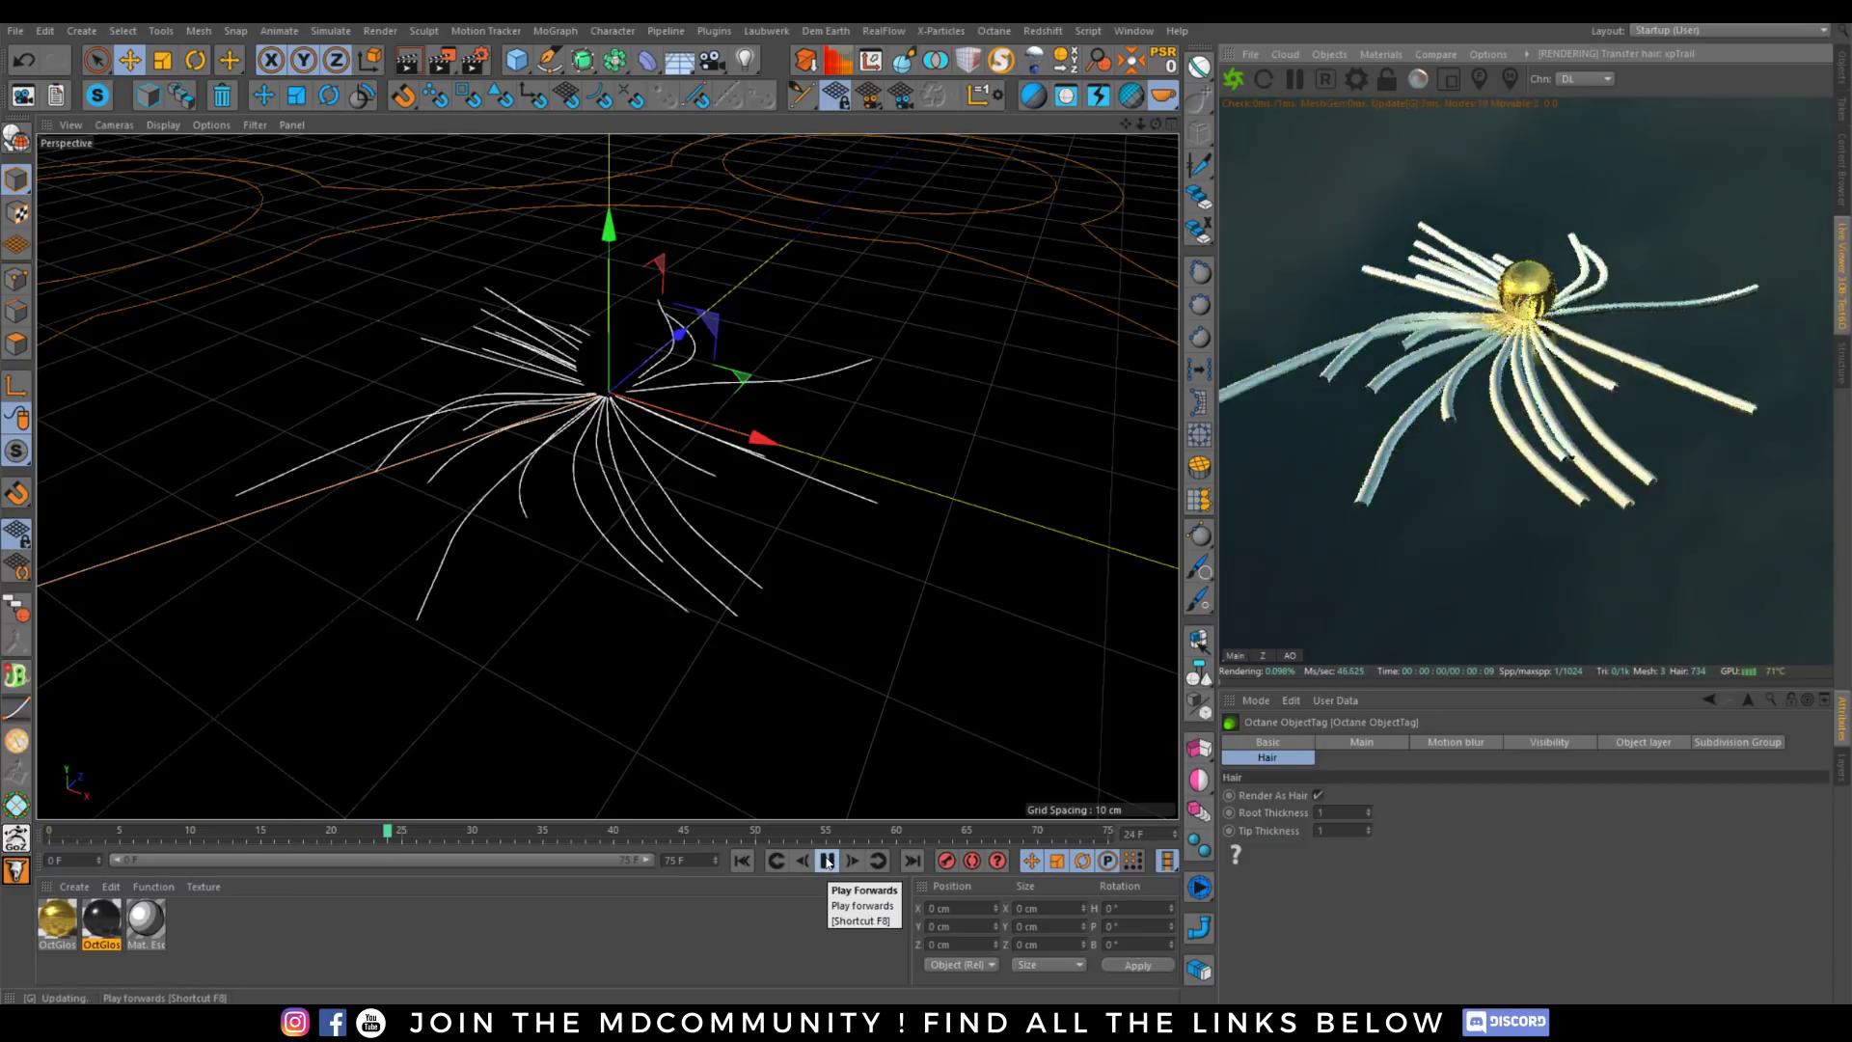
left_click(827, 860)
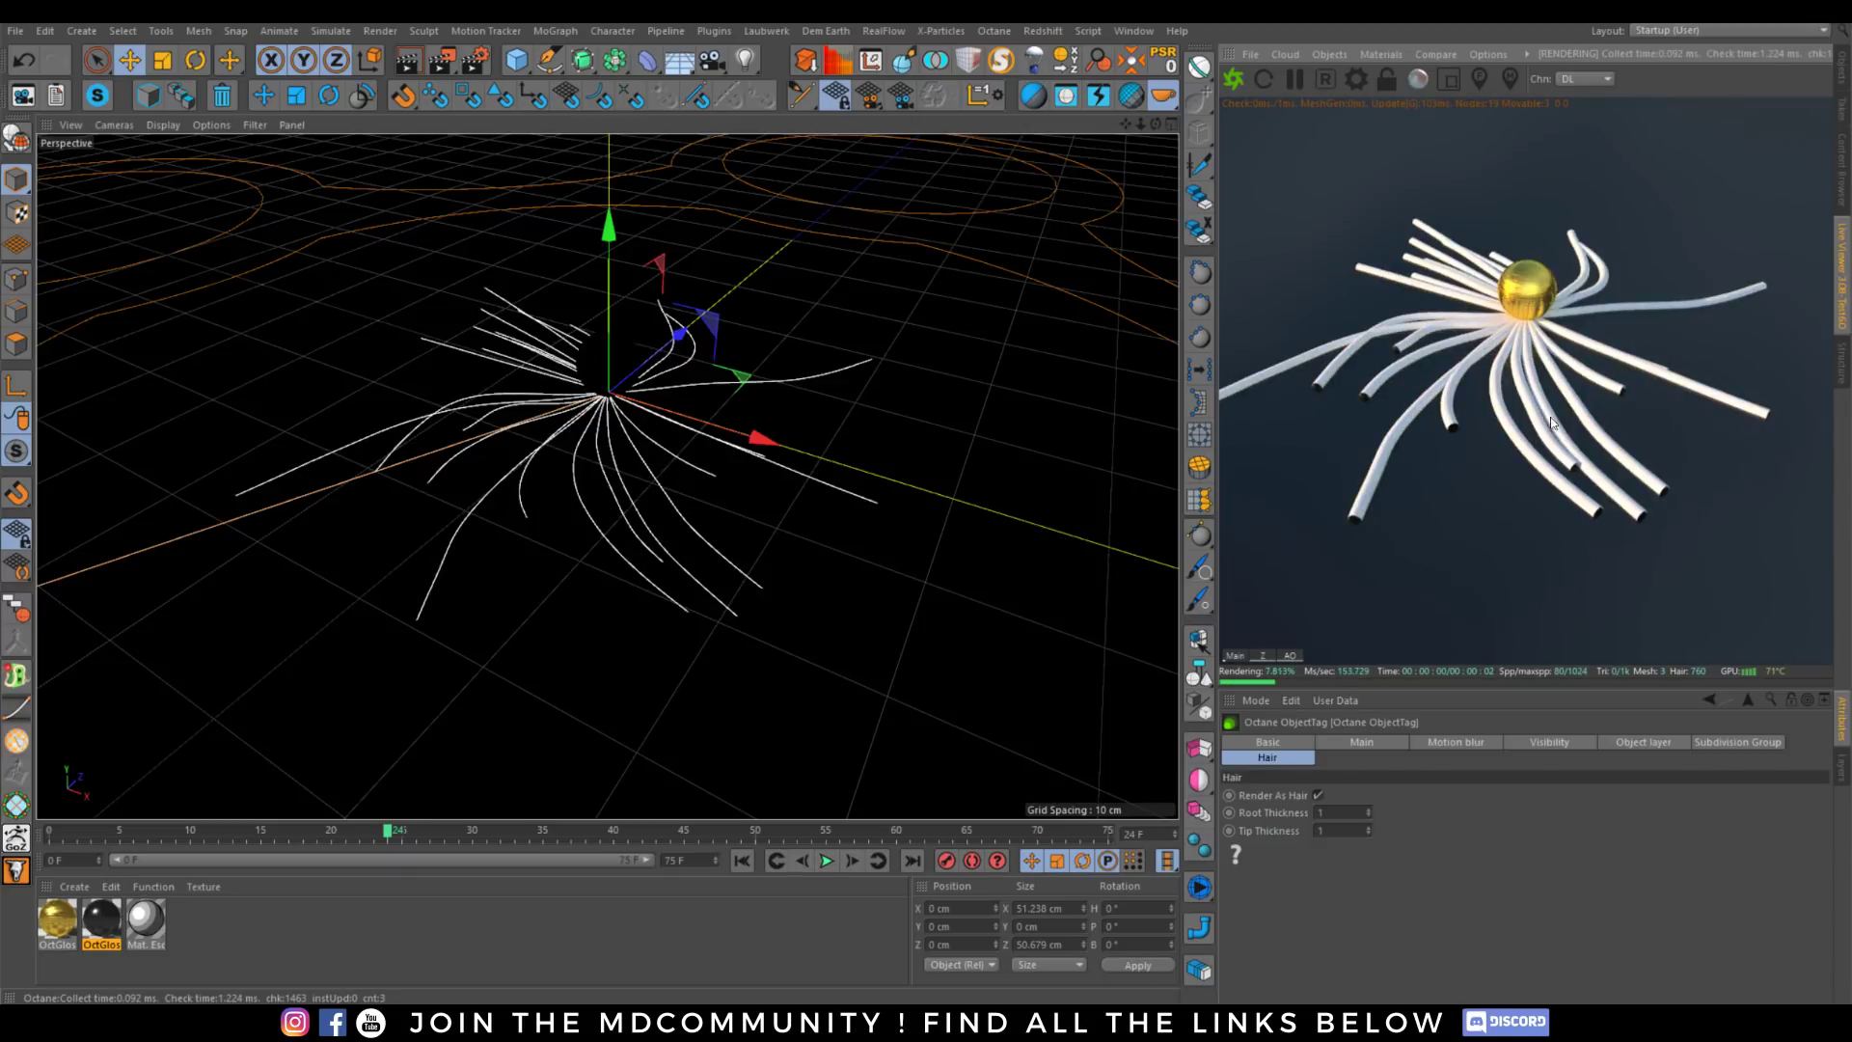
Set the xpTrail hair's root thickness to 0.5 and its tip thickness to 0.1.
double_click(1354, 812)
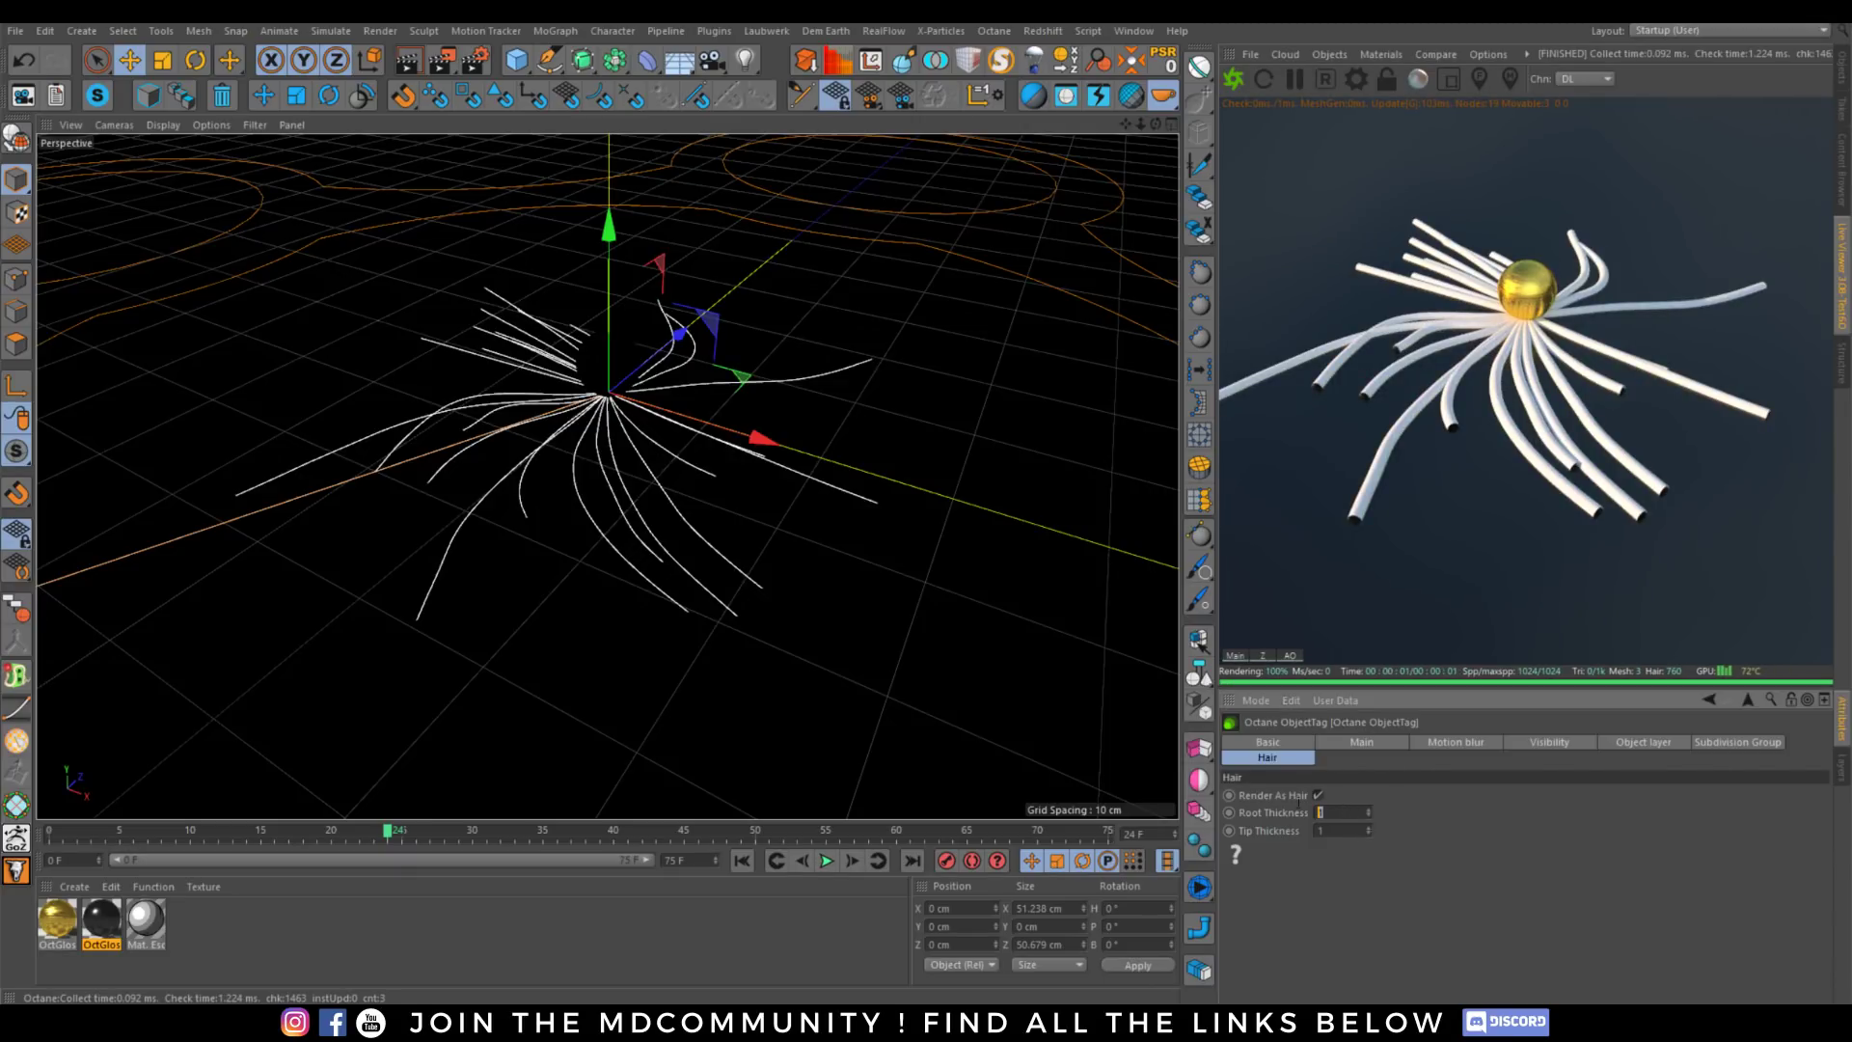
type("0.1")
key("Return")
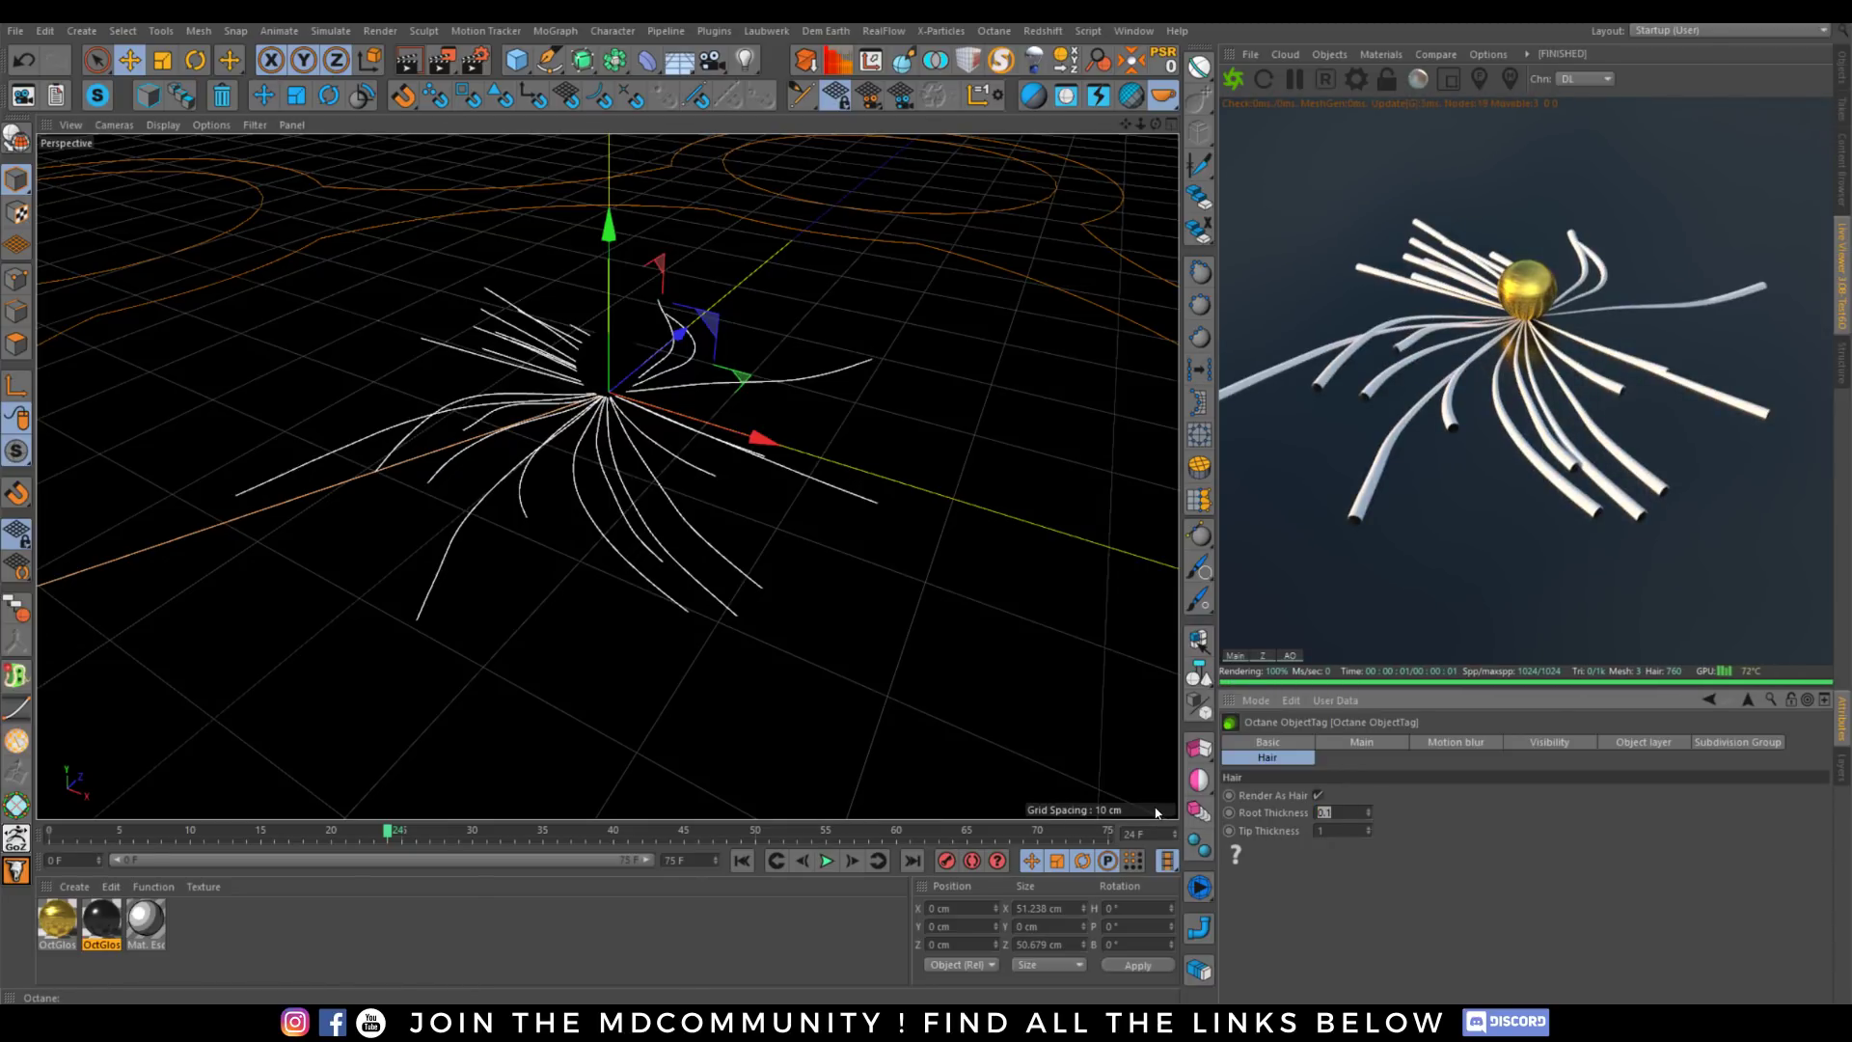
type("0.5")
double_click(1347, 830)
type("0.1")
key("Return")
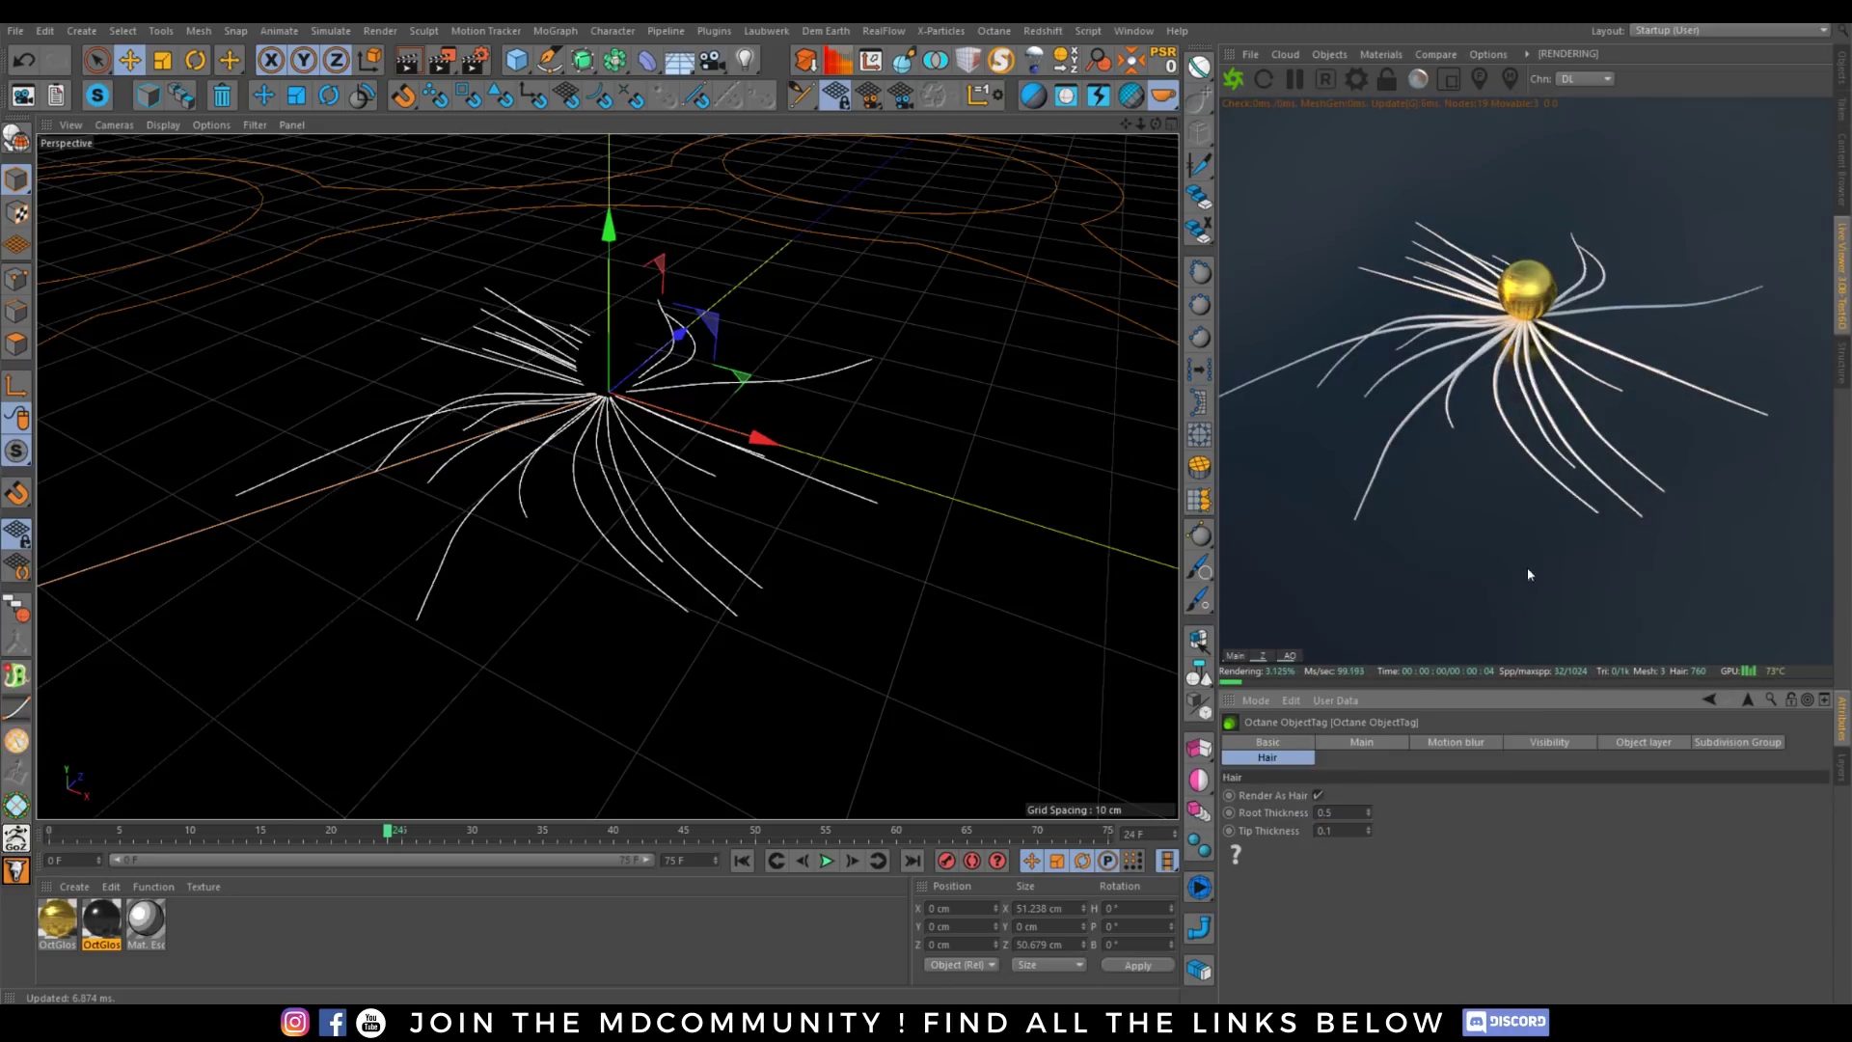
Replay the animation from the start to frame 30 and set the xpTrail hair's tip thickness to 0.2.
left_click(743, 861)
left_click(824, 861)
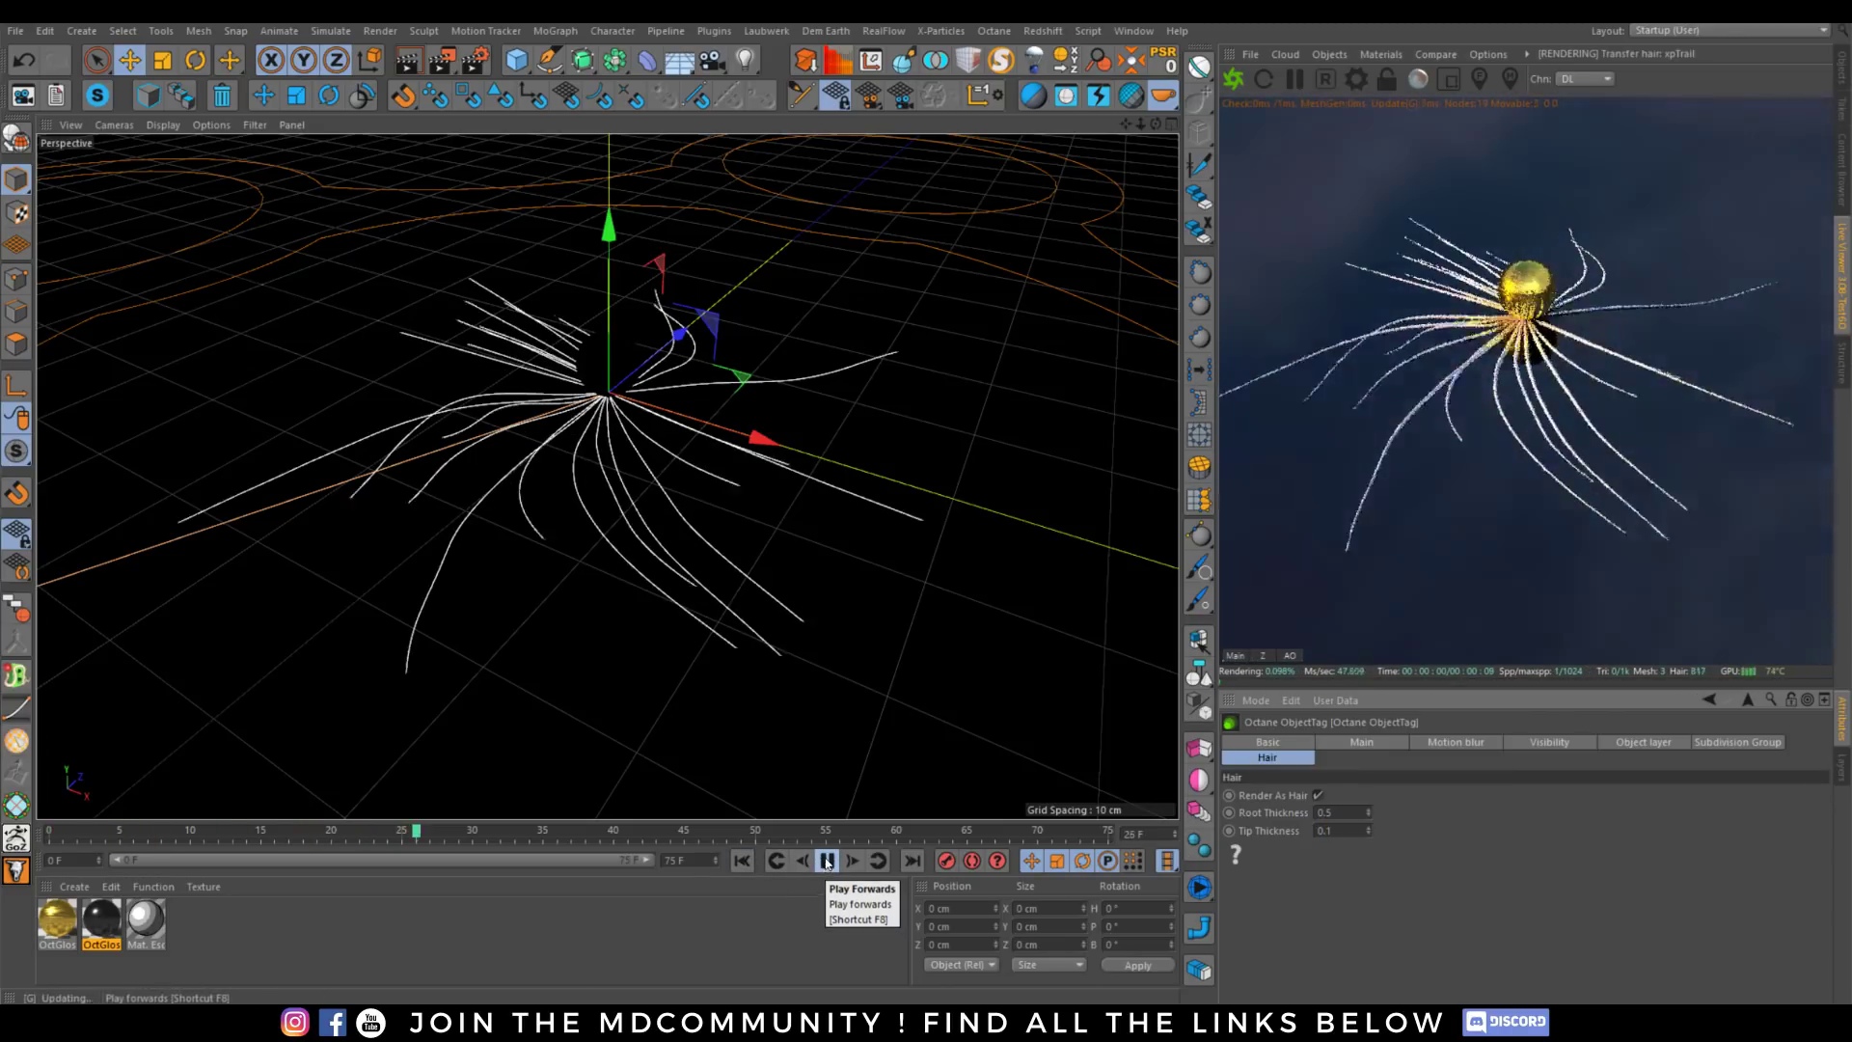
left_click(825, 861)
key("BackSpace")
type("2")
key("Return")
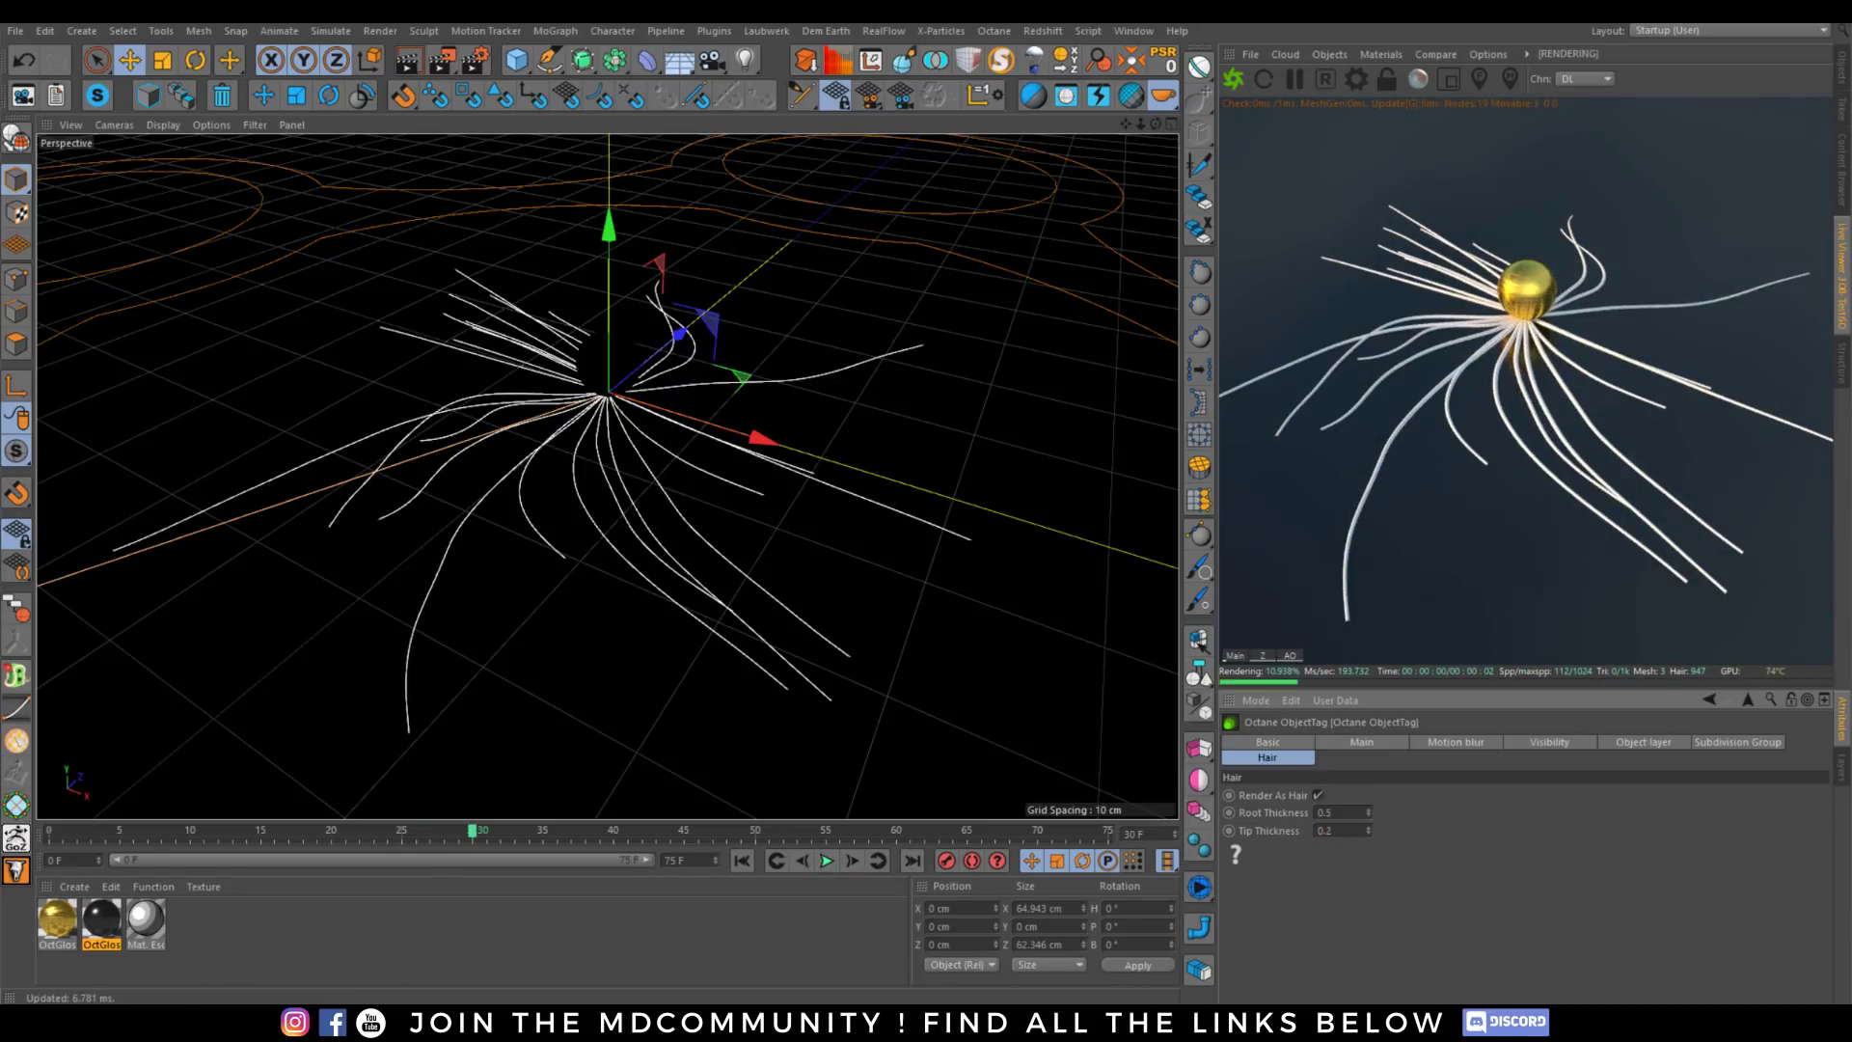
Apply the gold OctGlossy material to the xpTrail object and check the trails in the live render.
left_click(1840, 69)
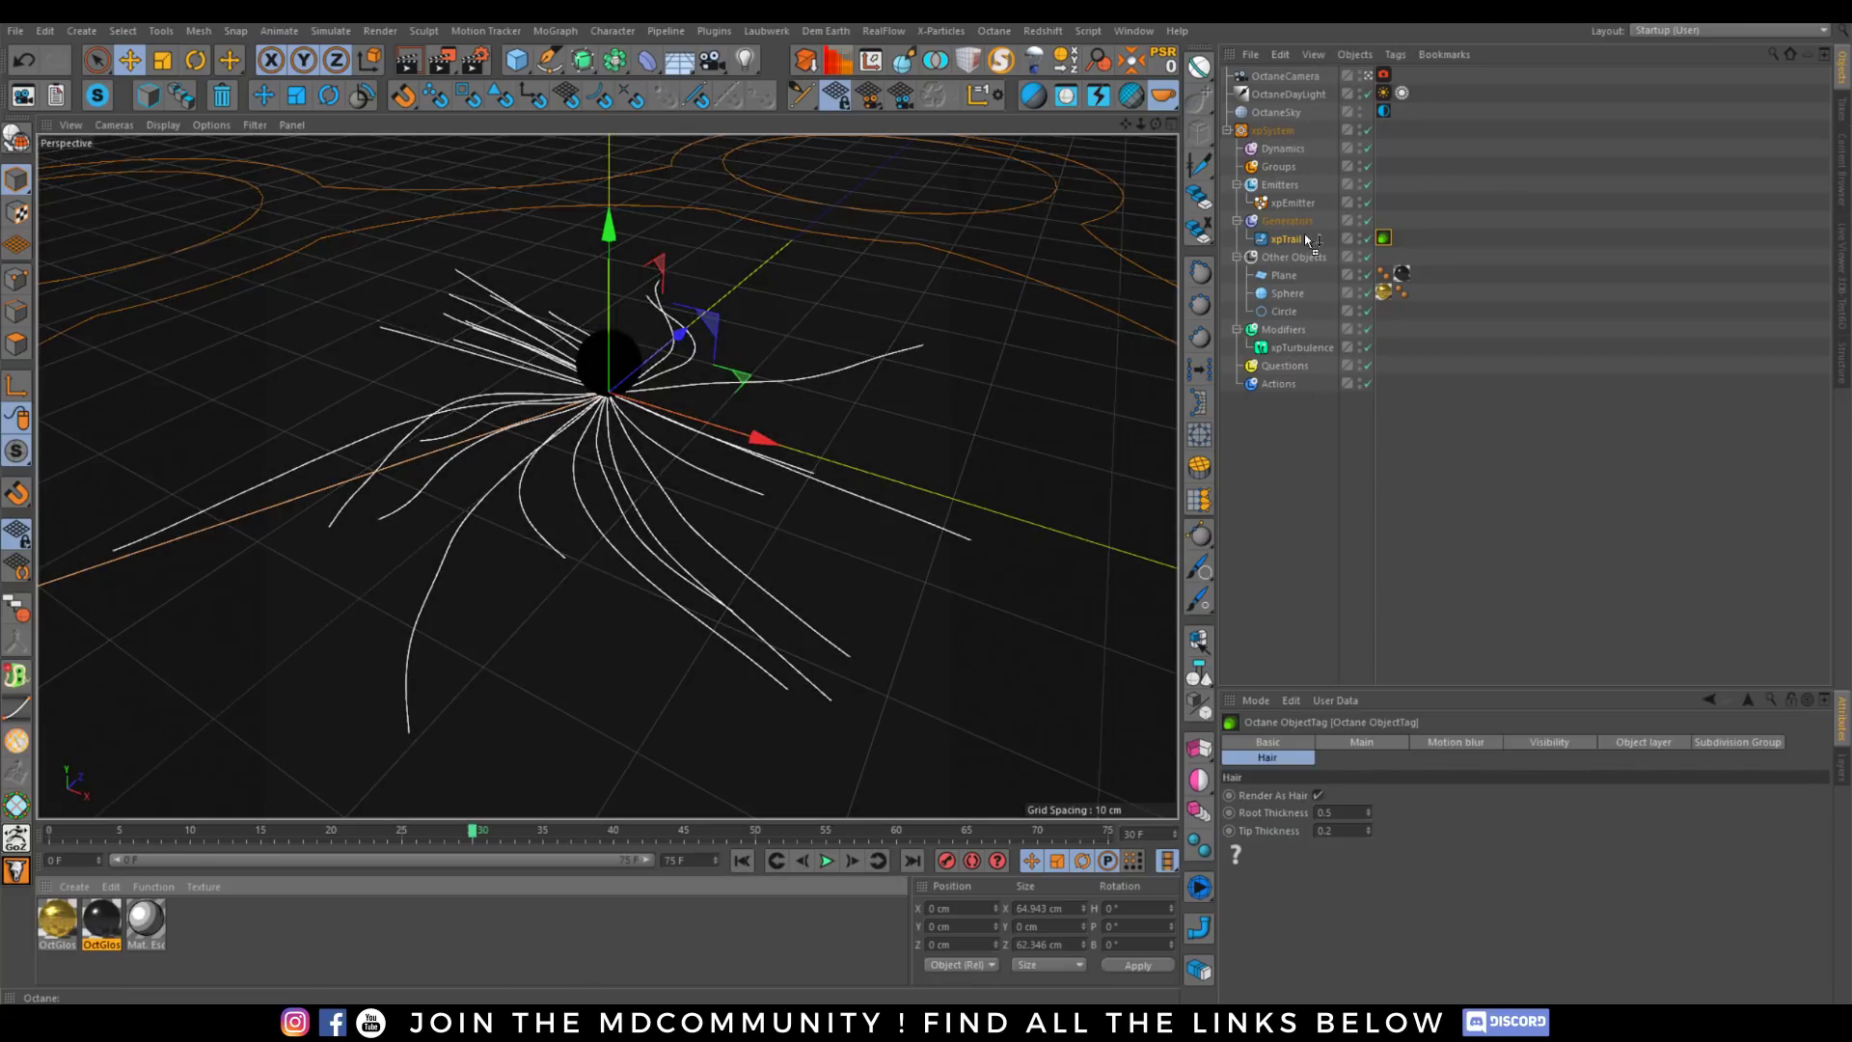
left_click_drag(1306, 239, 1308, 241)
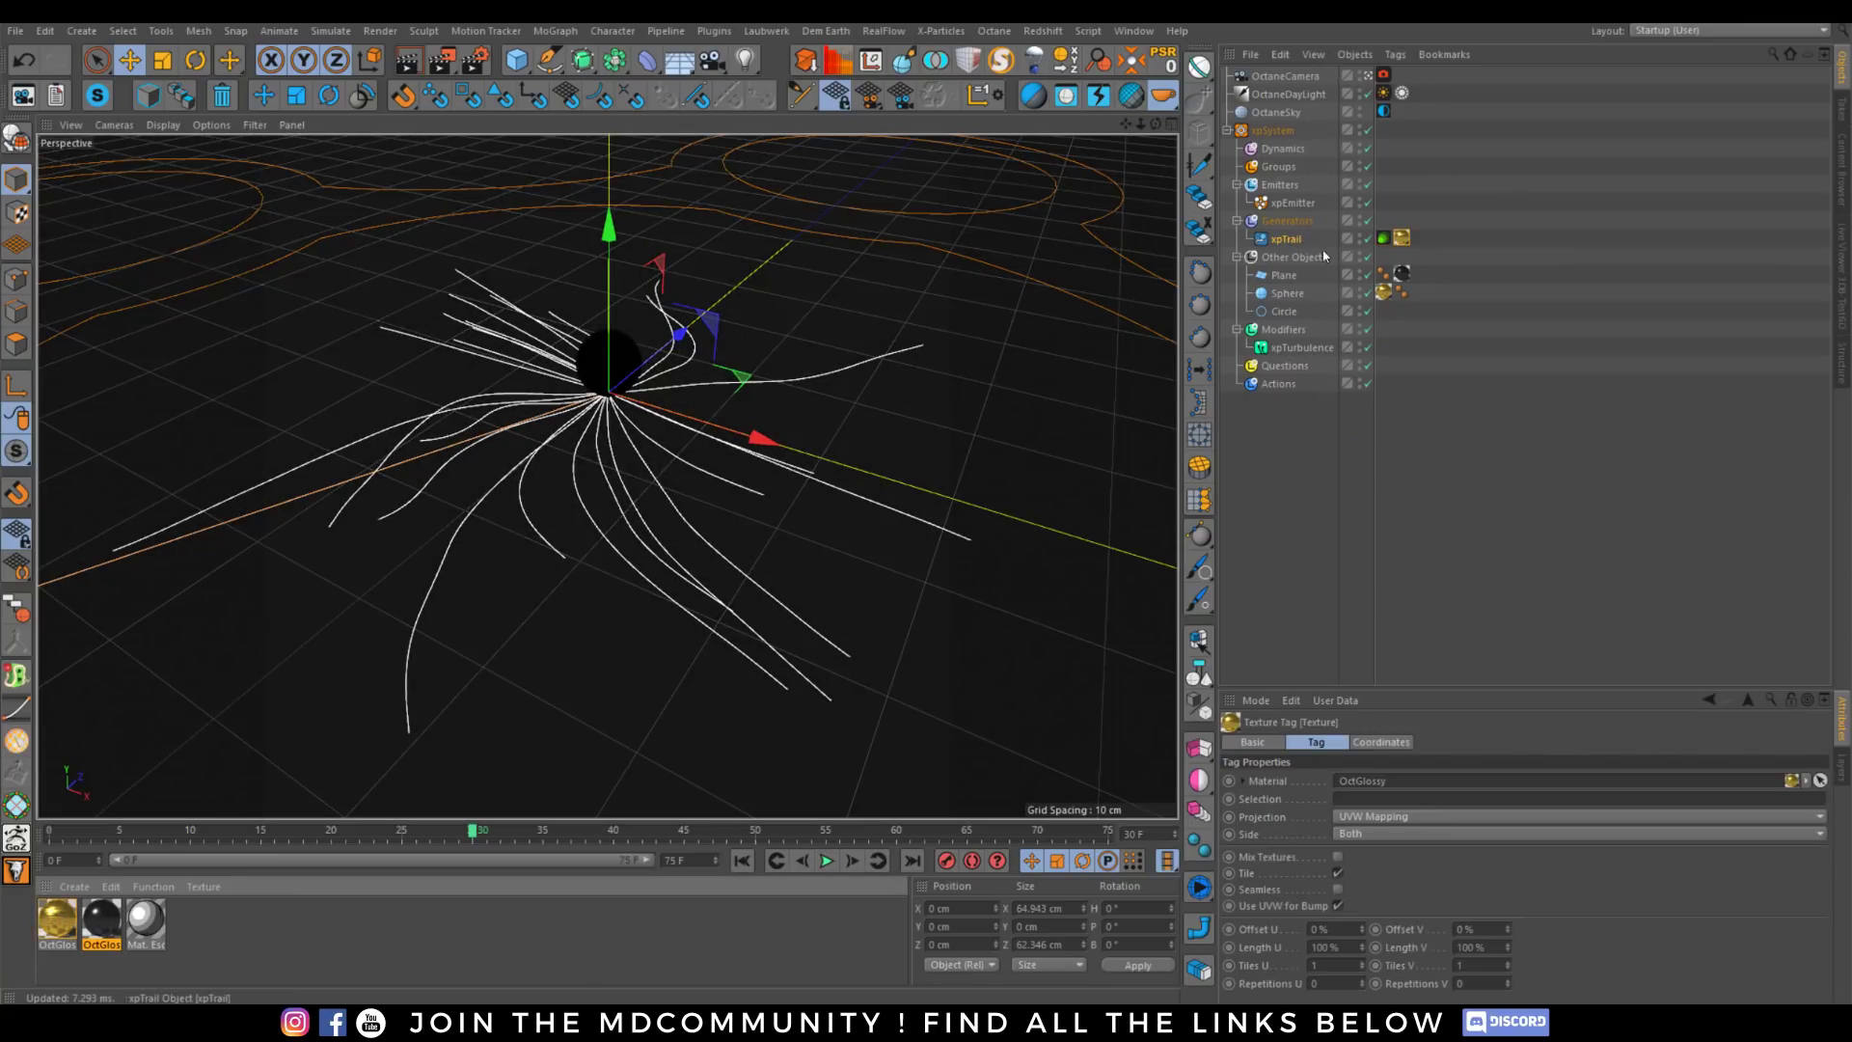
left_click(1839, 280)
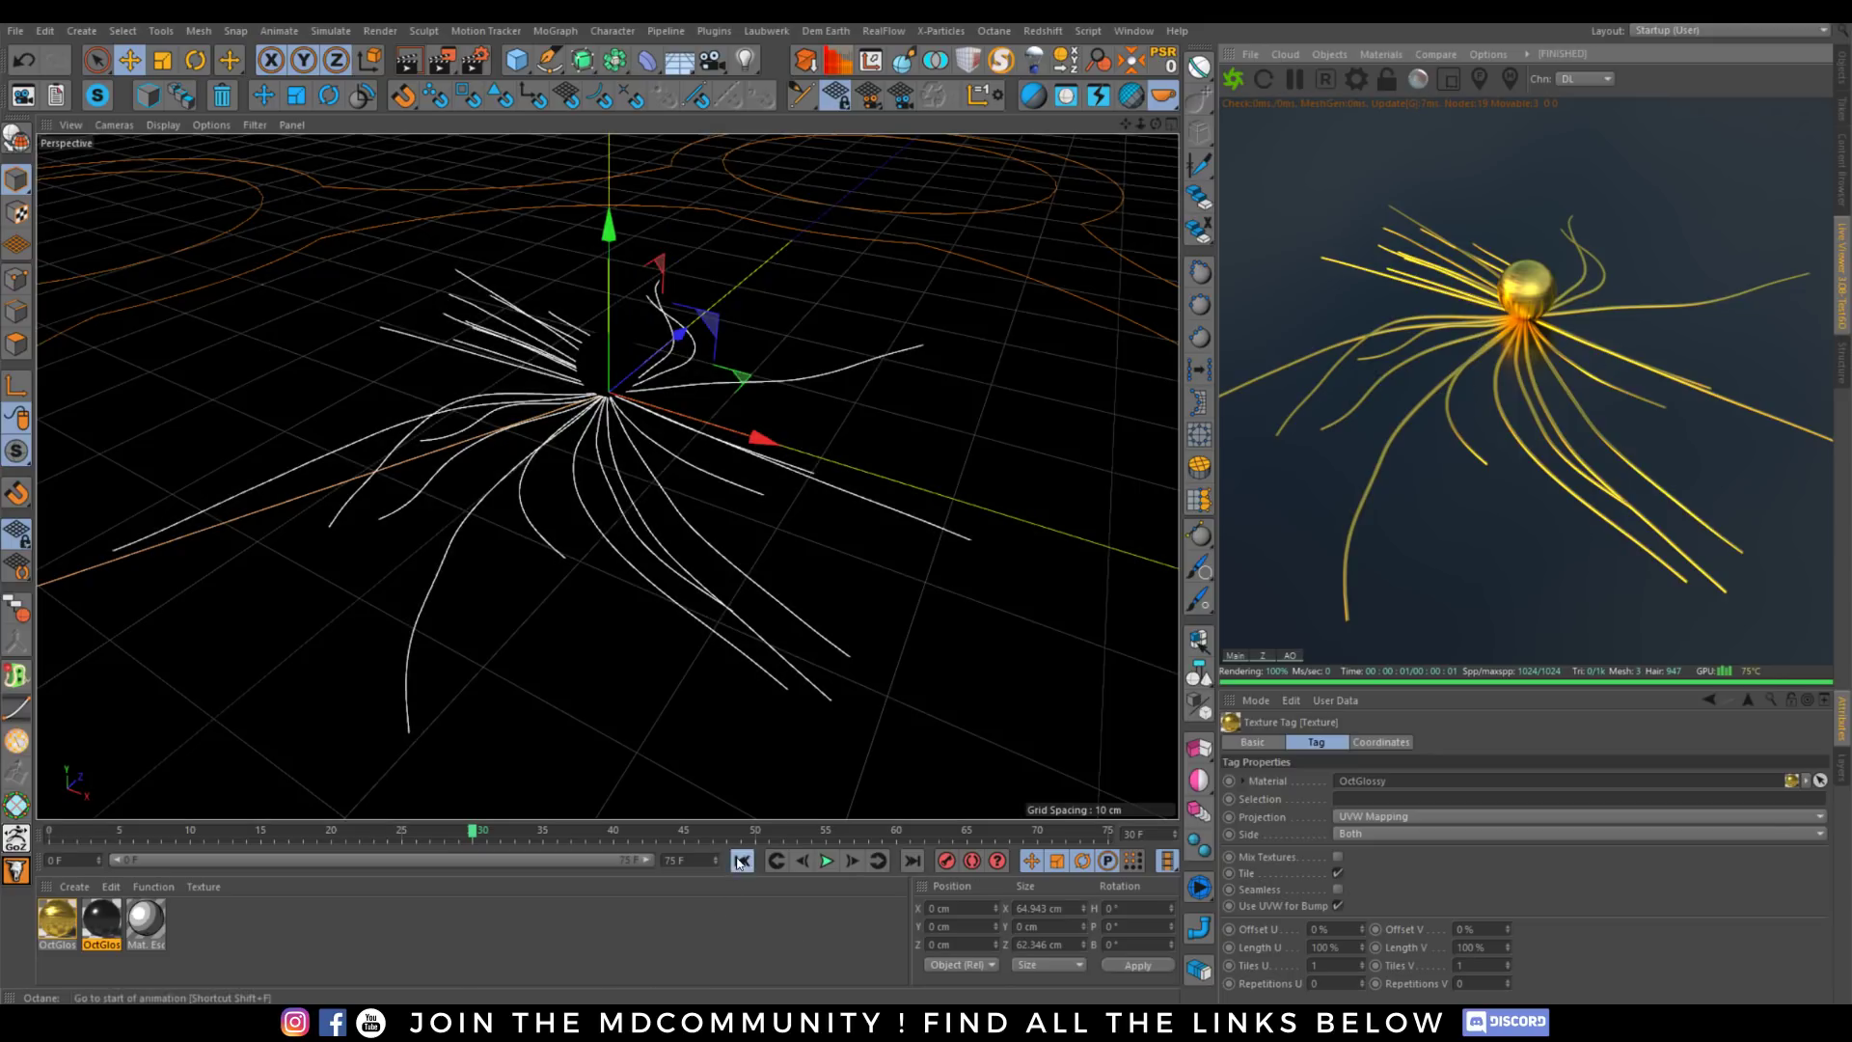
Replay the animation from the start and stop at frame 27 to examine the gold trails.
left_click(741, 860)
left_click(826, 859)
left_click(826, 859)
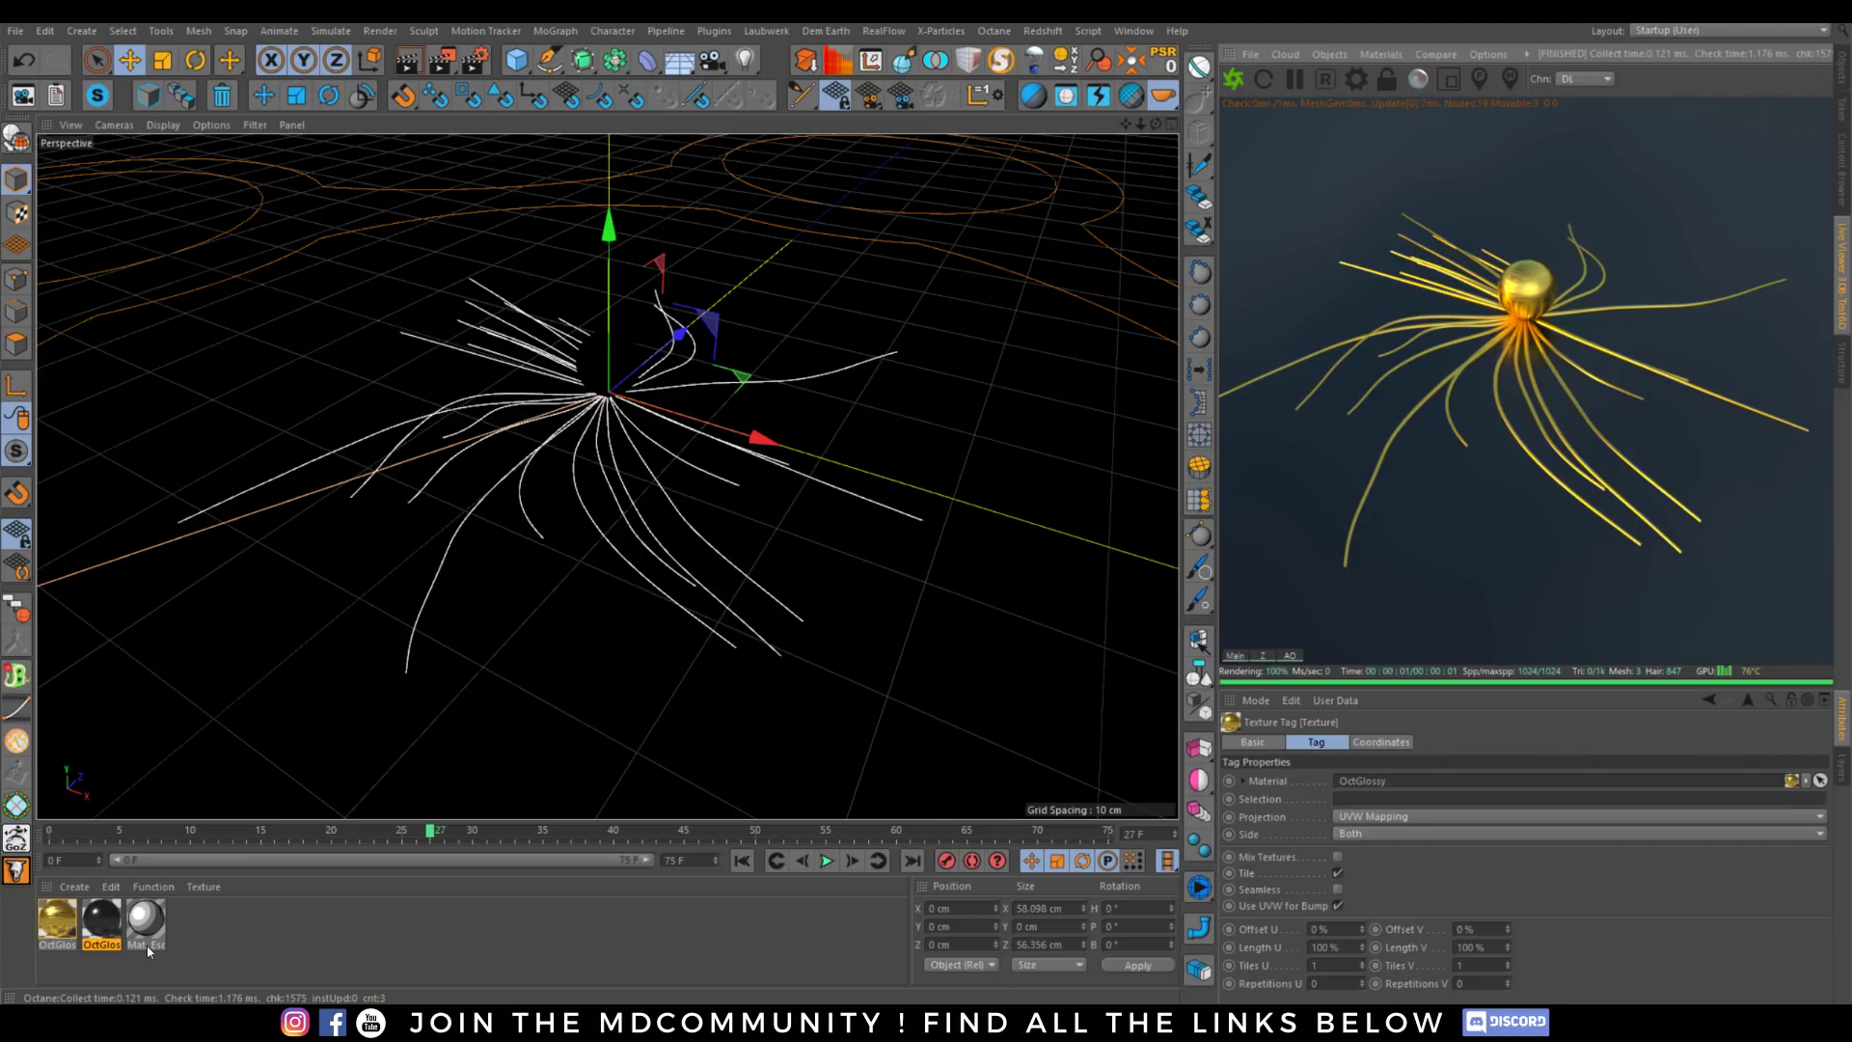
Shift the gold OctGlossy material's specular color to a deeper, more saturated orange-gold and compare it with the Instagram reference post.
double_click(57, 919)
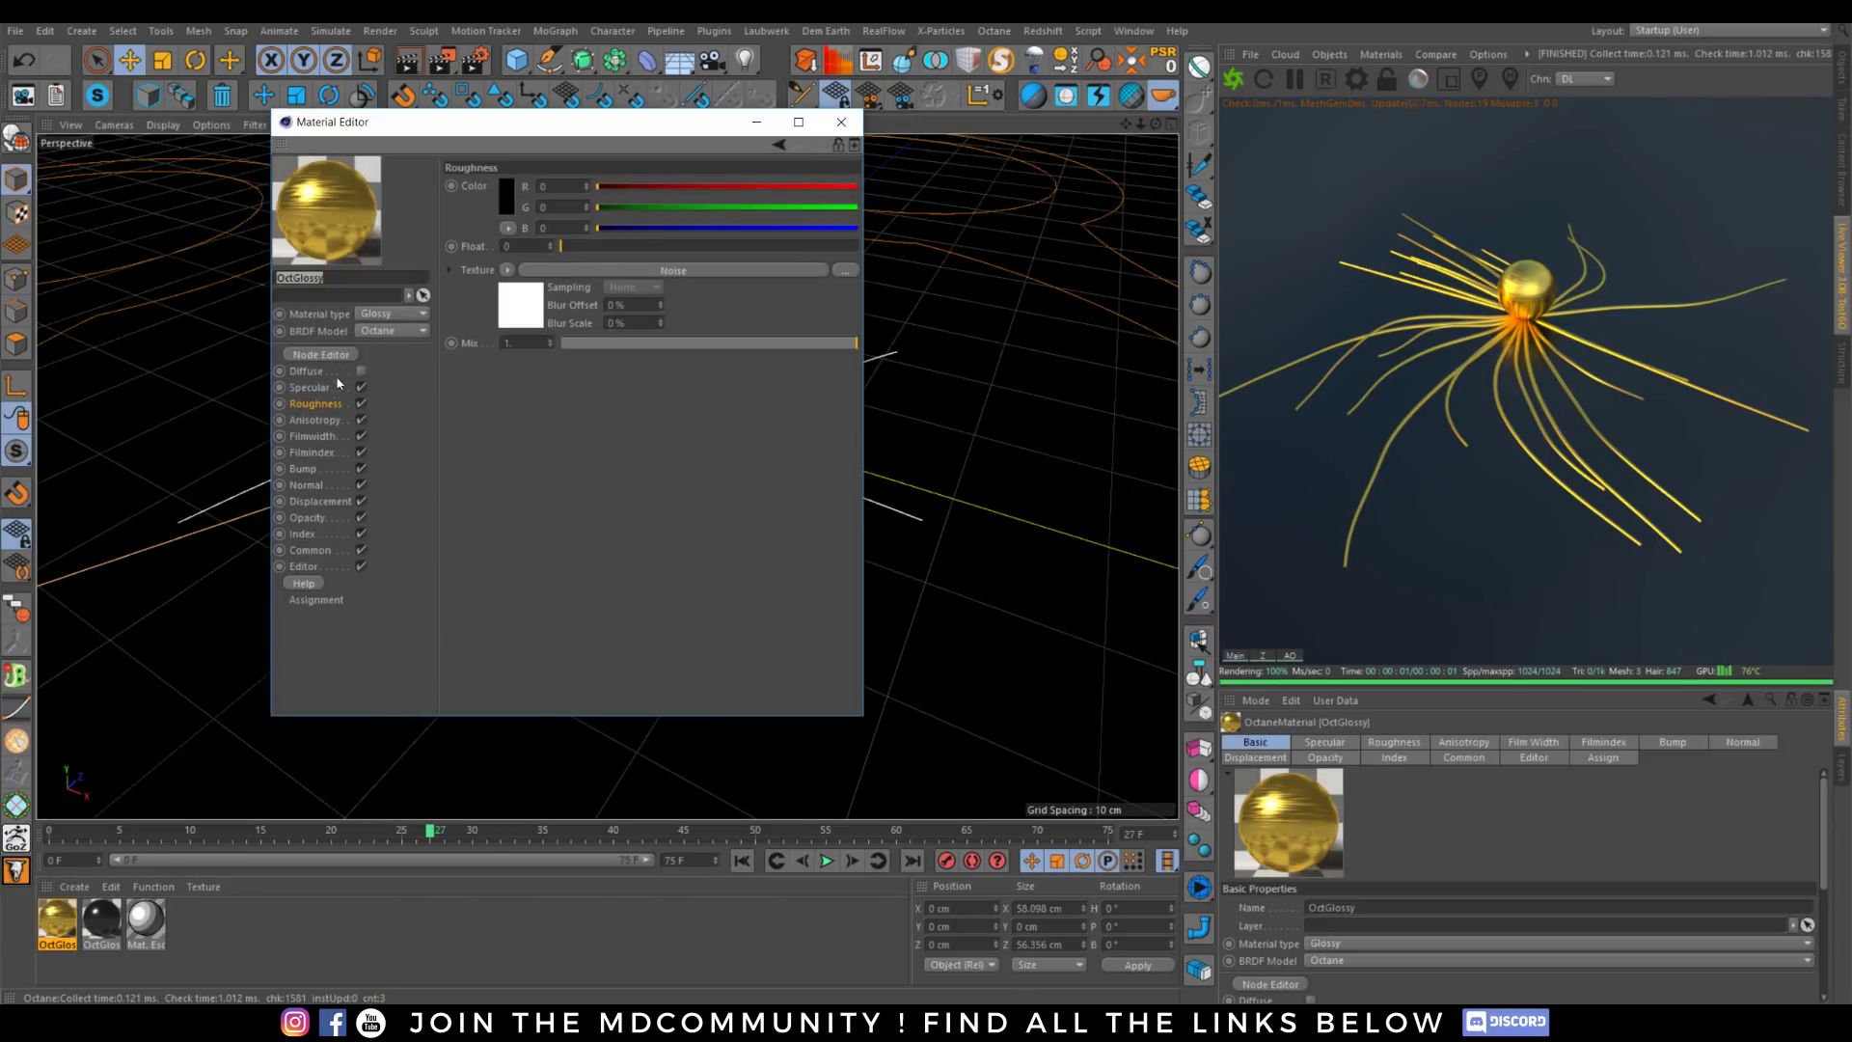
left_click(308, 387)
left_click(507, 195)
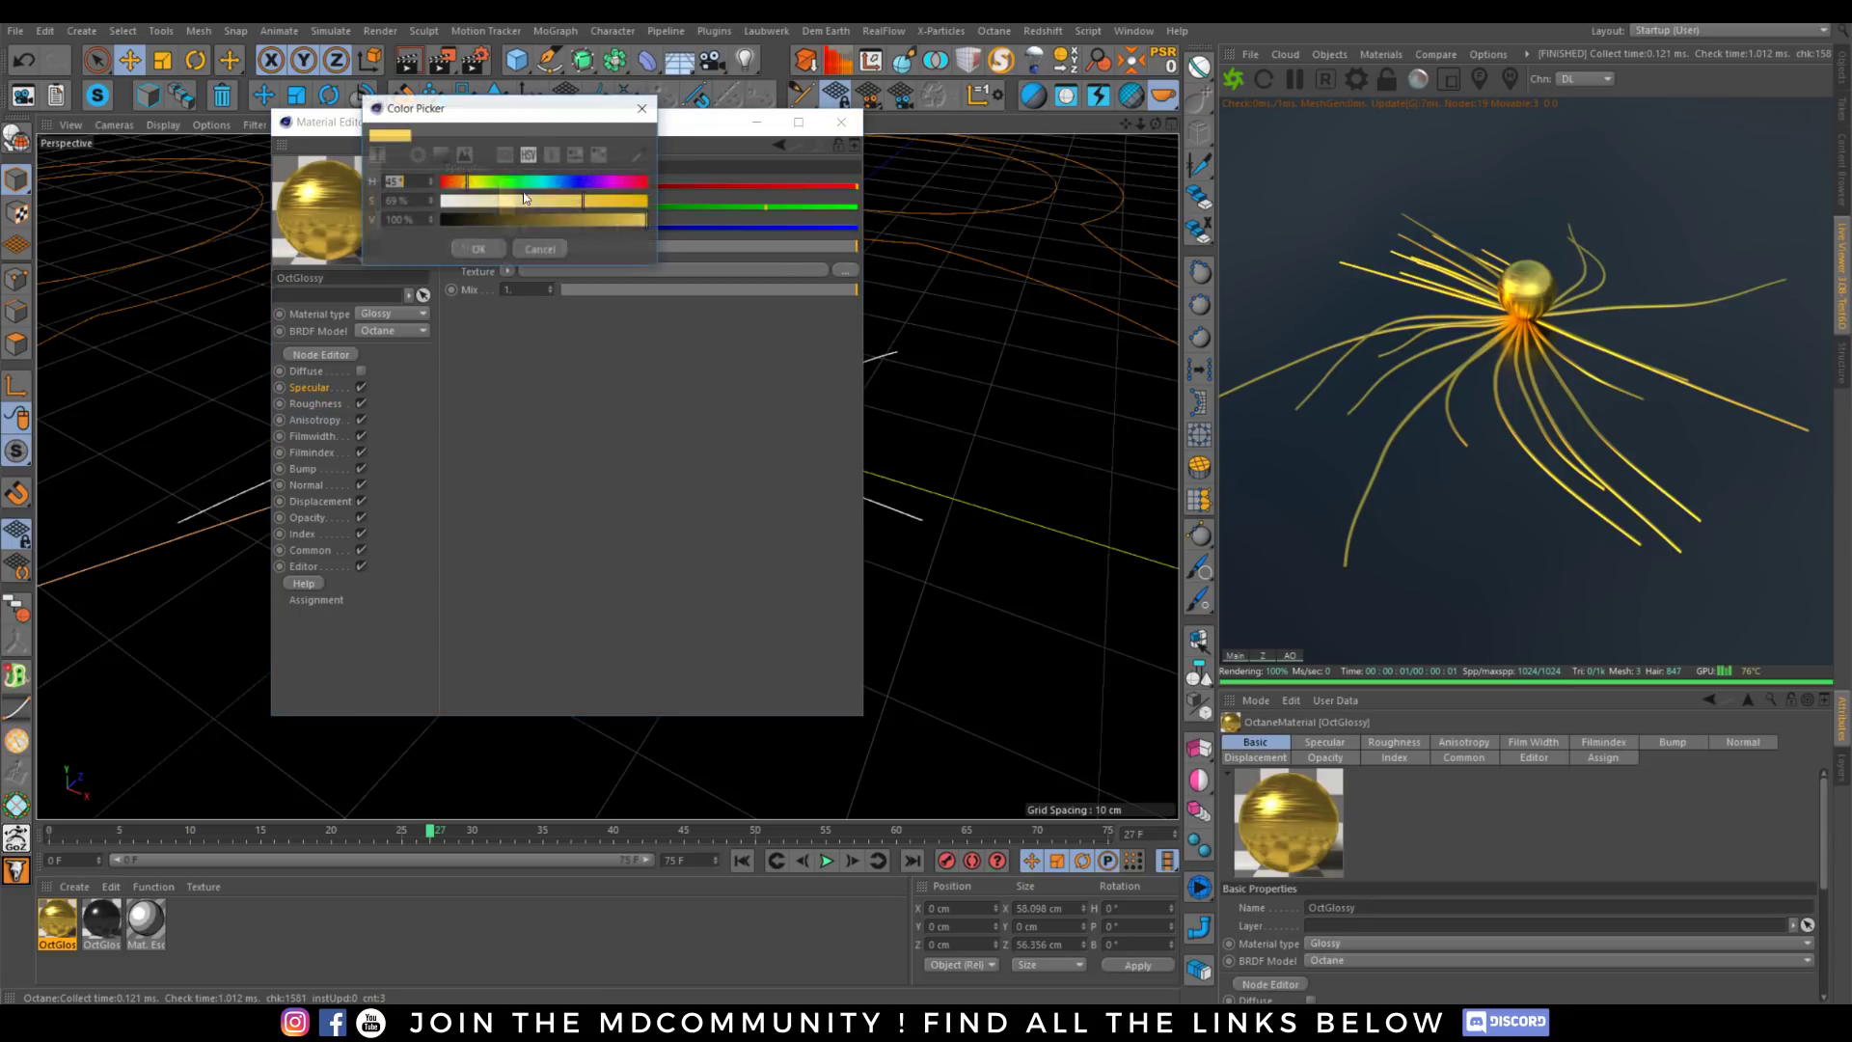
left_click(458, 183)
left_click_drag(458, 183, 466, 183)
left_click_drag(583, 201, 604, 203)
left_click(529, 248)
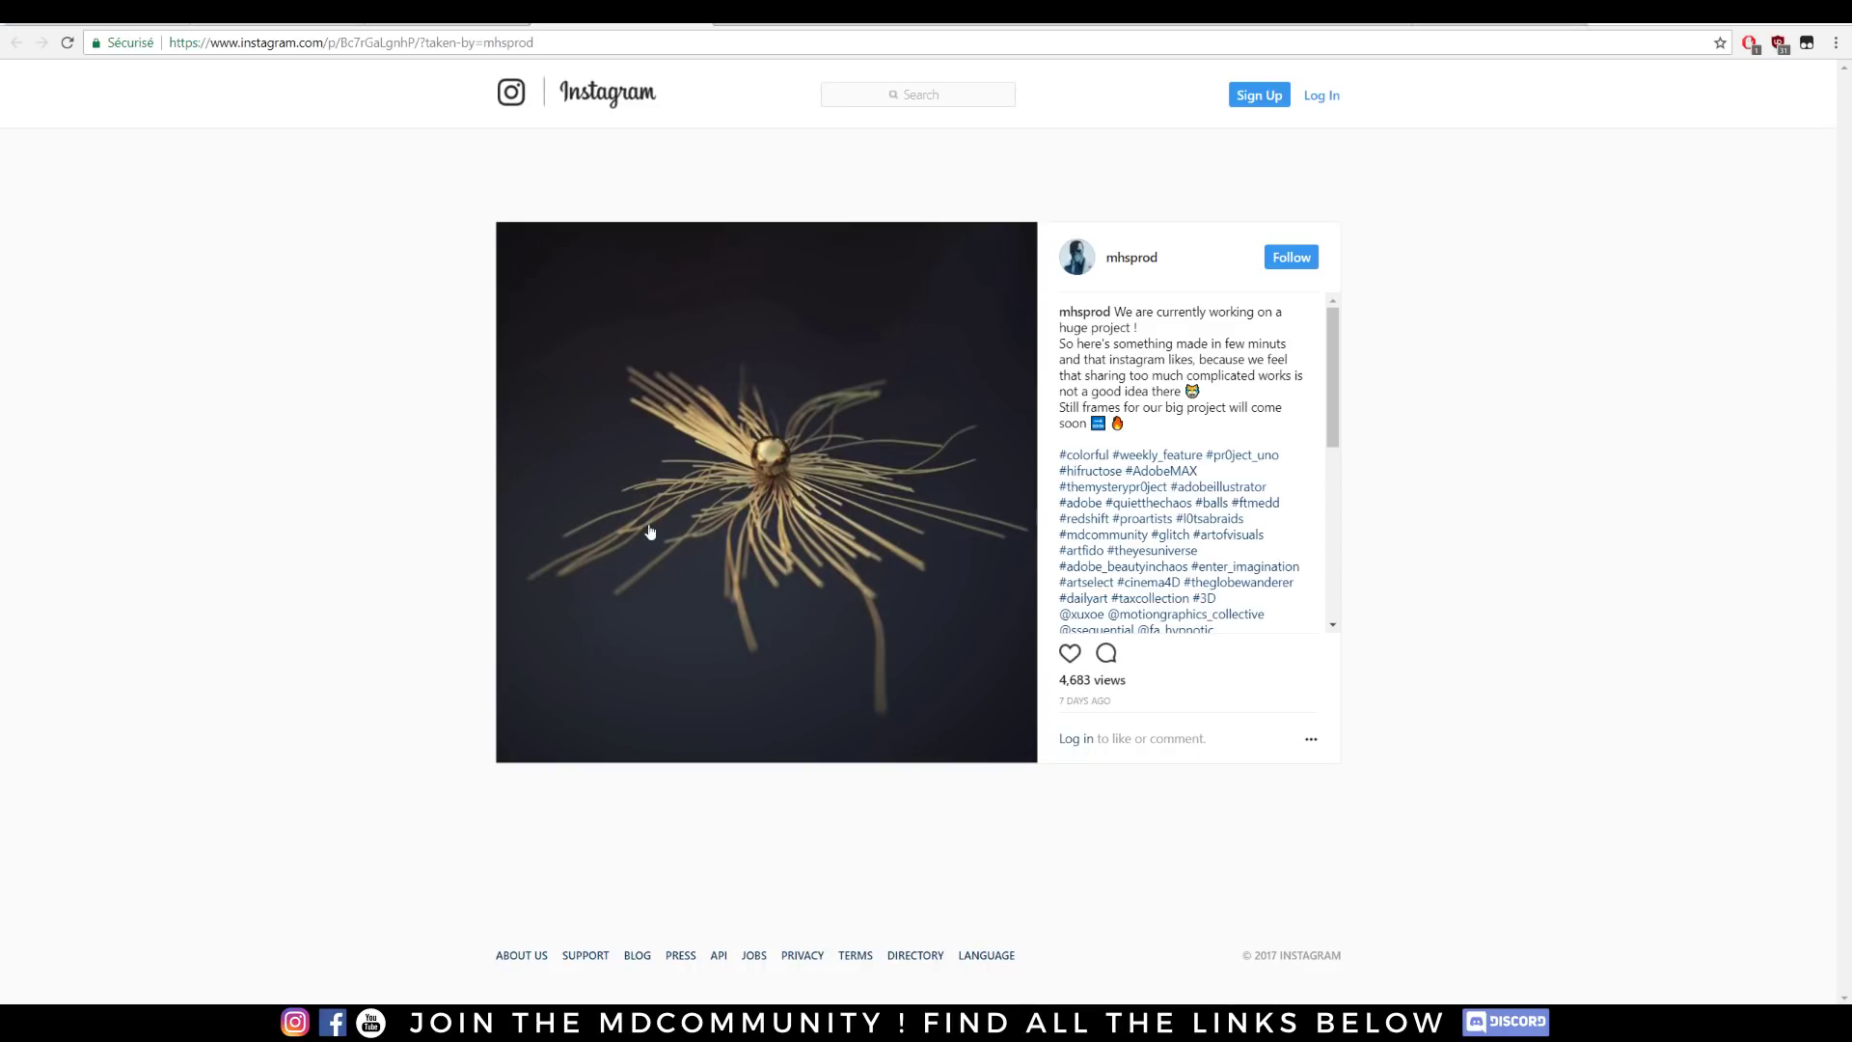
mouse_move(750, 453)
left_click(553, 932)
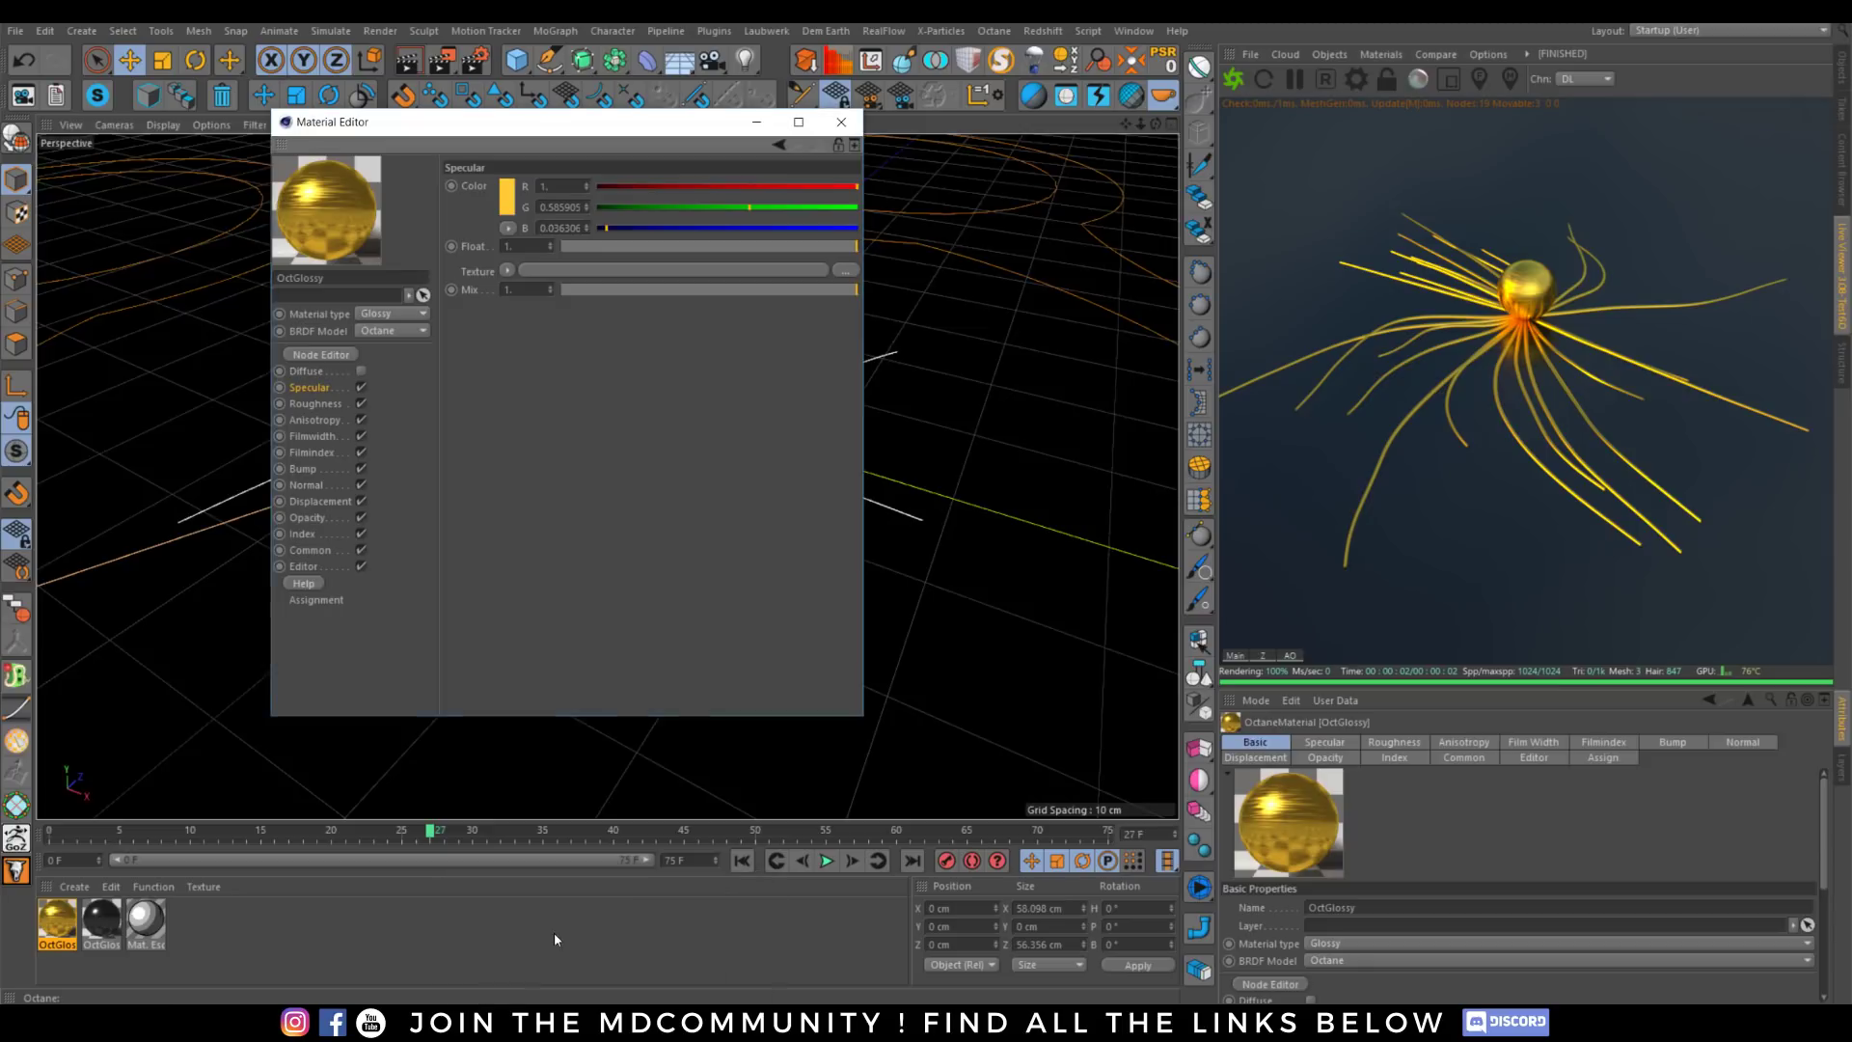
Set the xpTrail hair's root thickness to 0.3 and raise the OctaneDayLight power to about 1.03.
left_click(1835, 79)
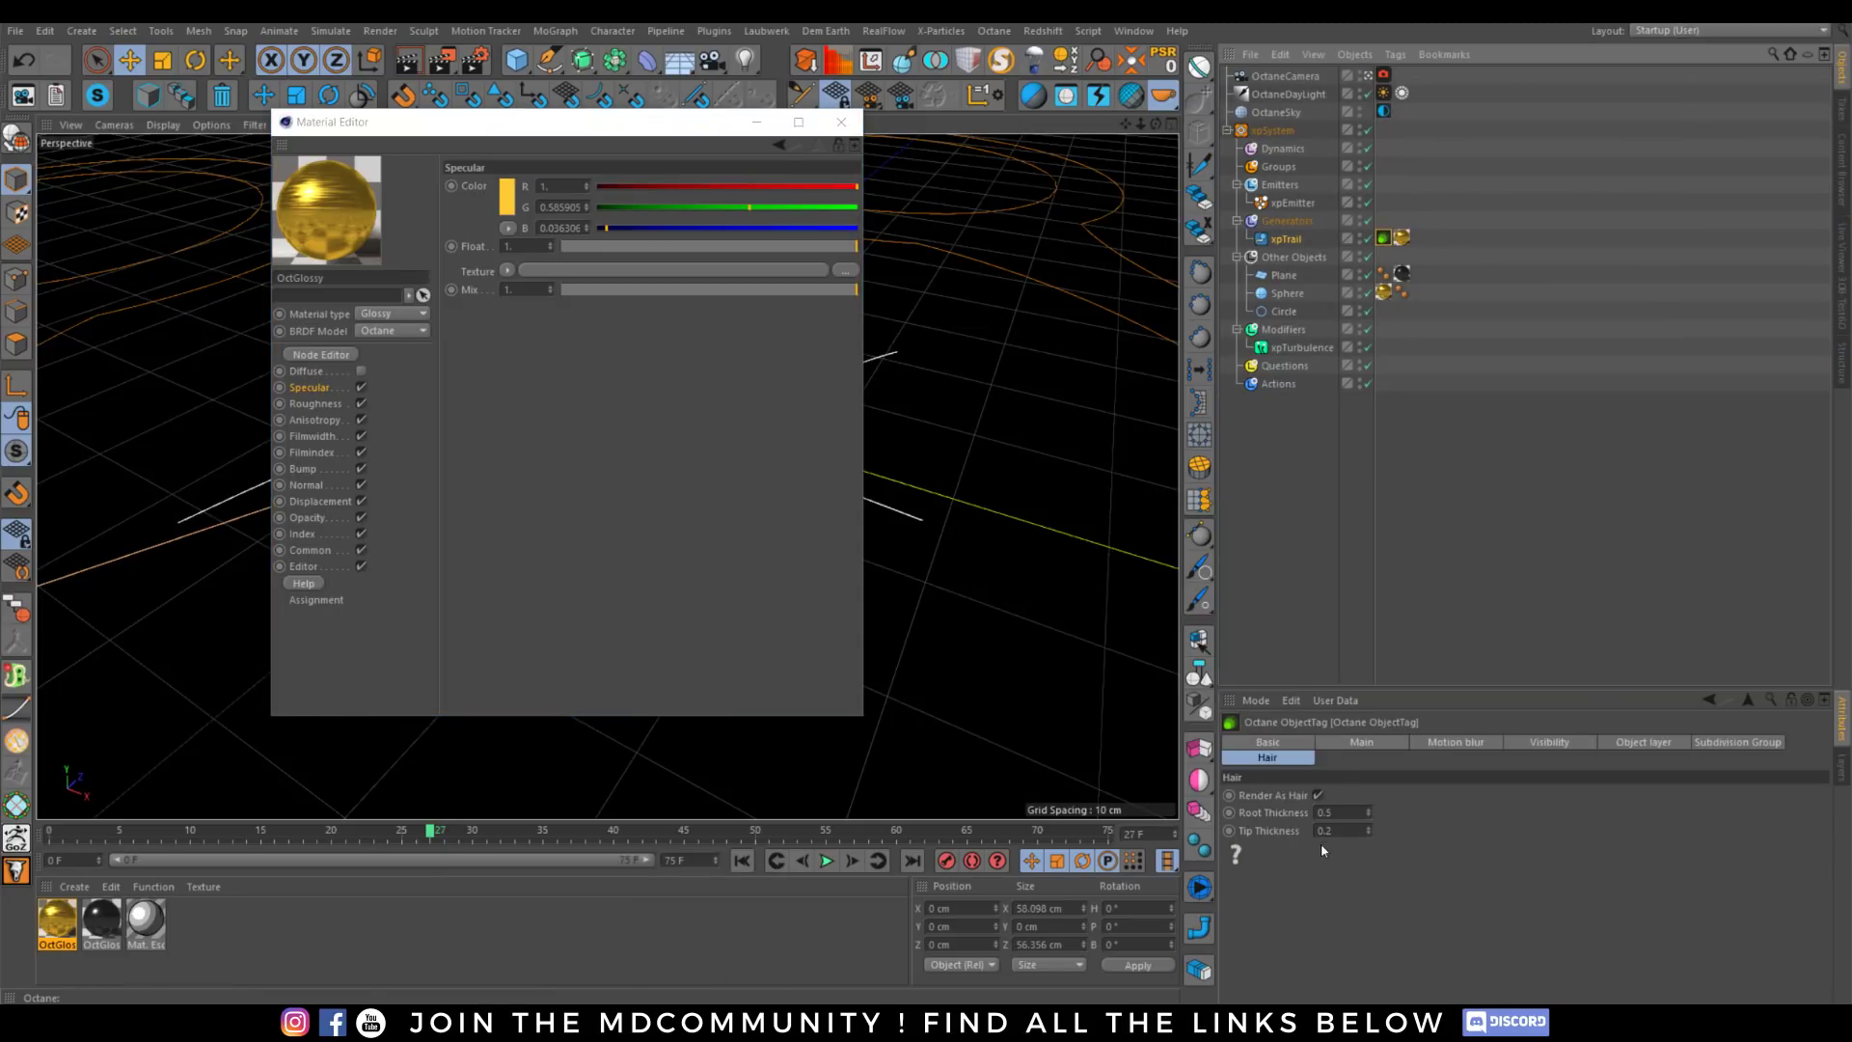
left_click(1336, 812)
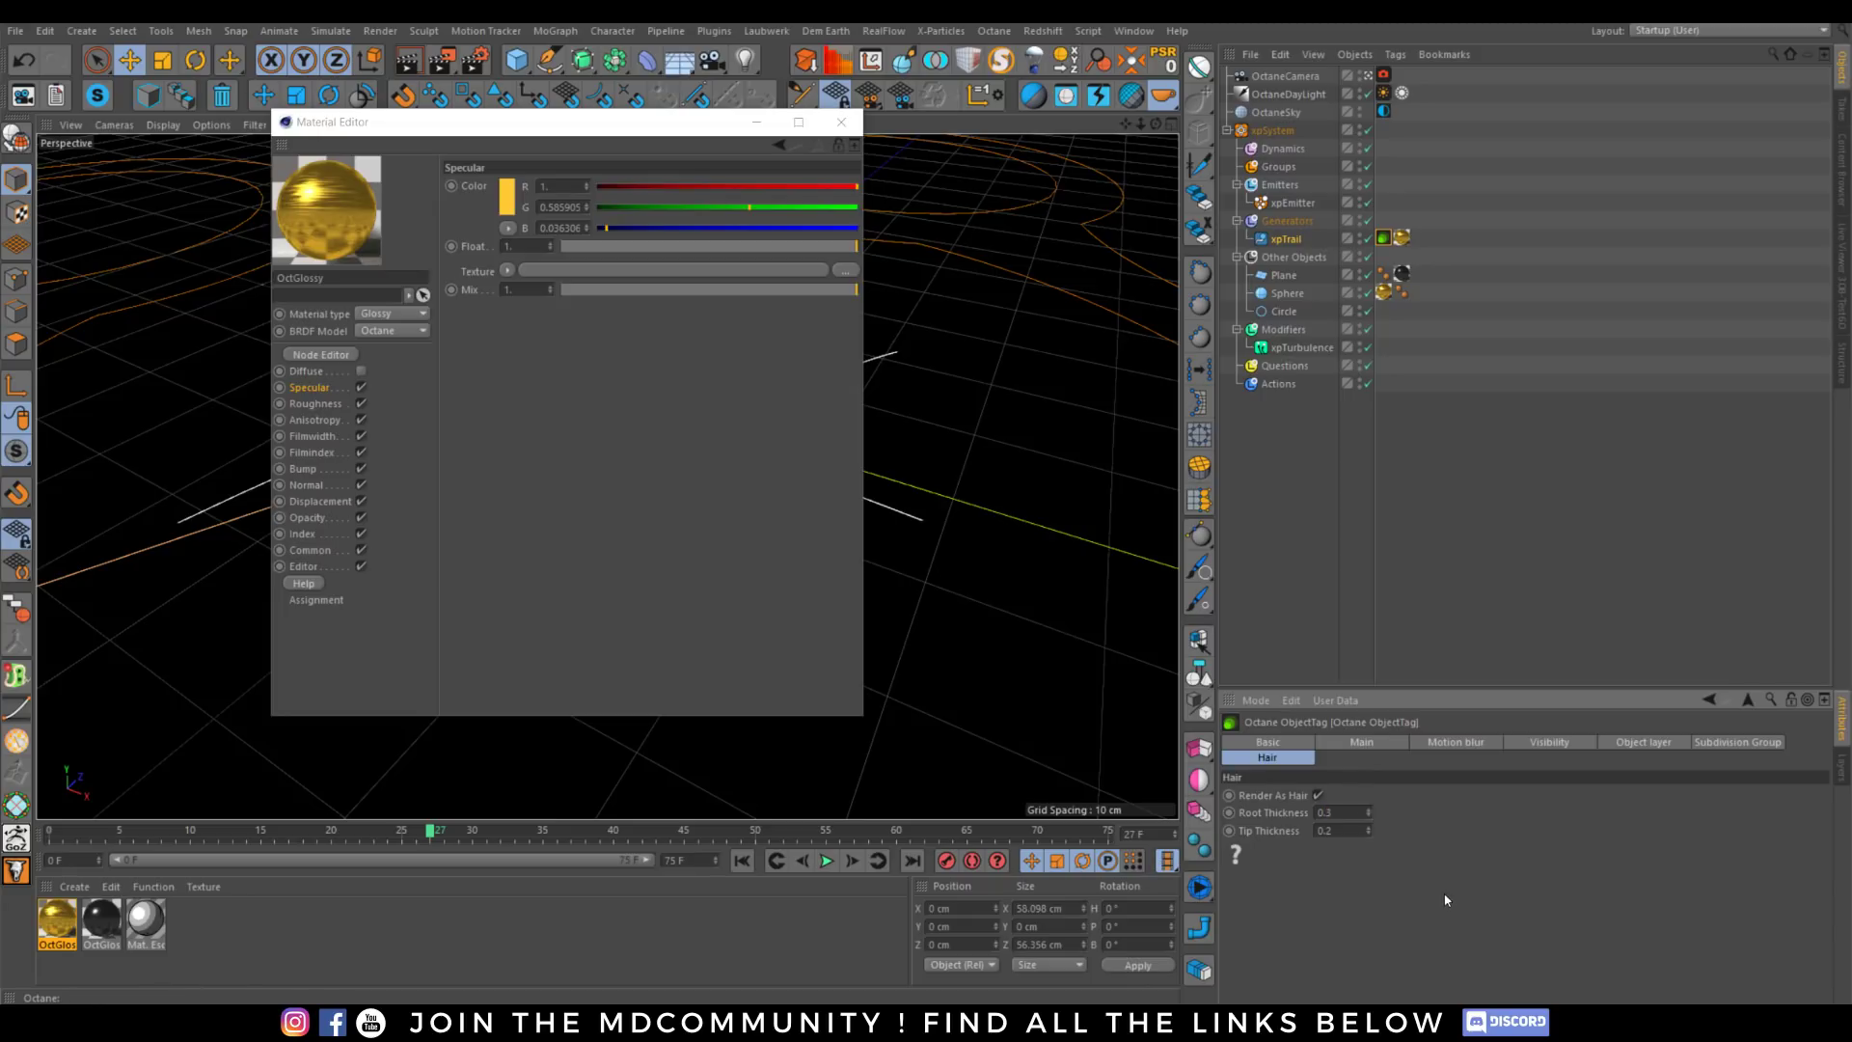
left_click(1383, 93)
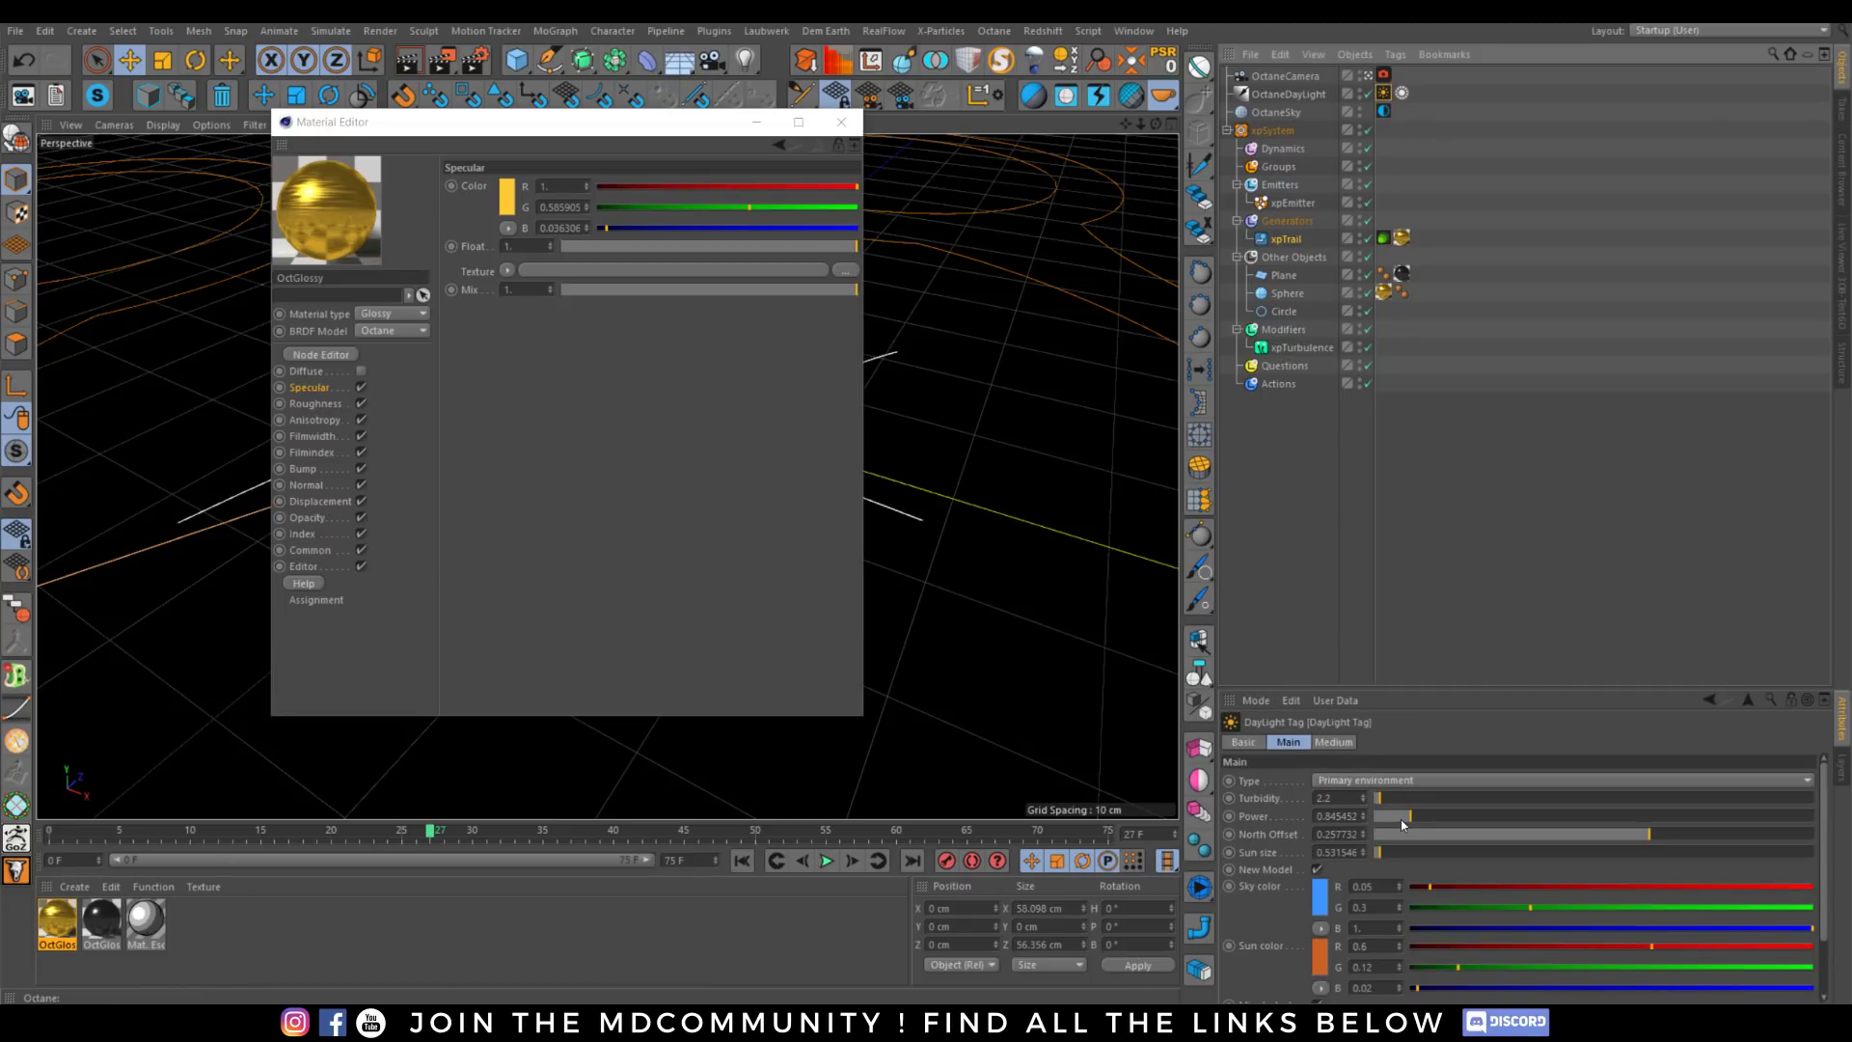
left_click_drag(1401, 823, 1417, 816)
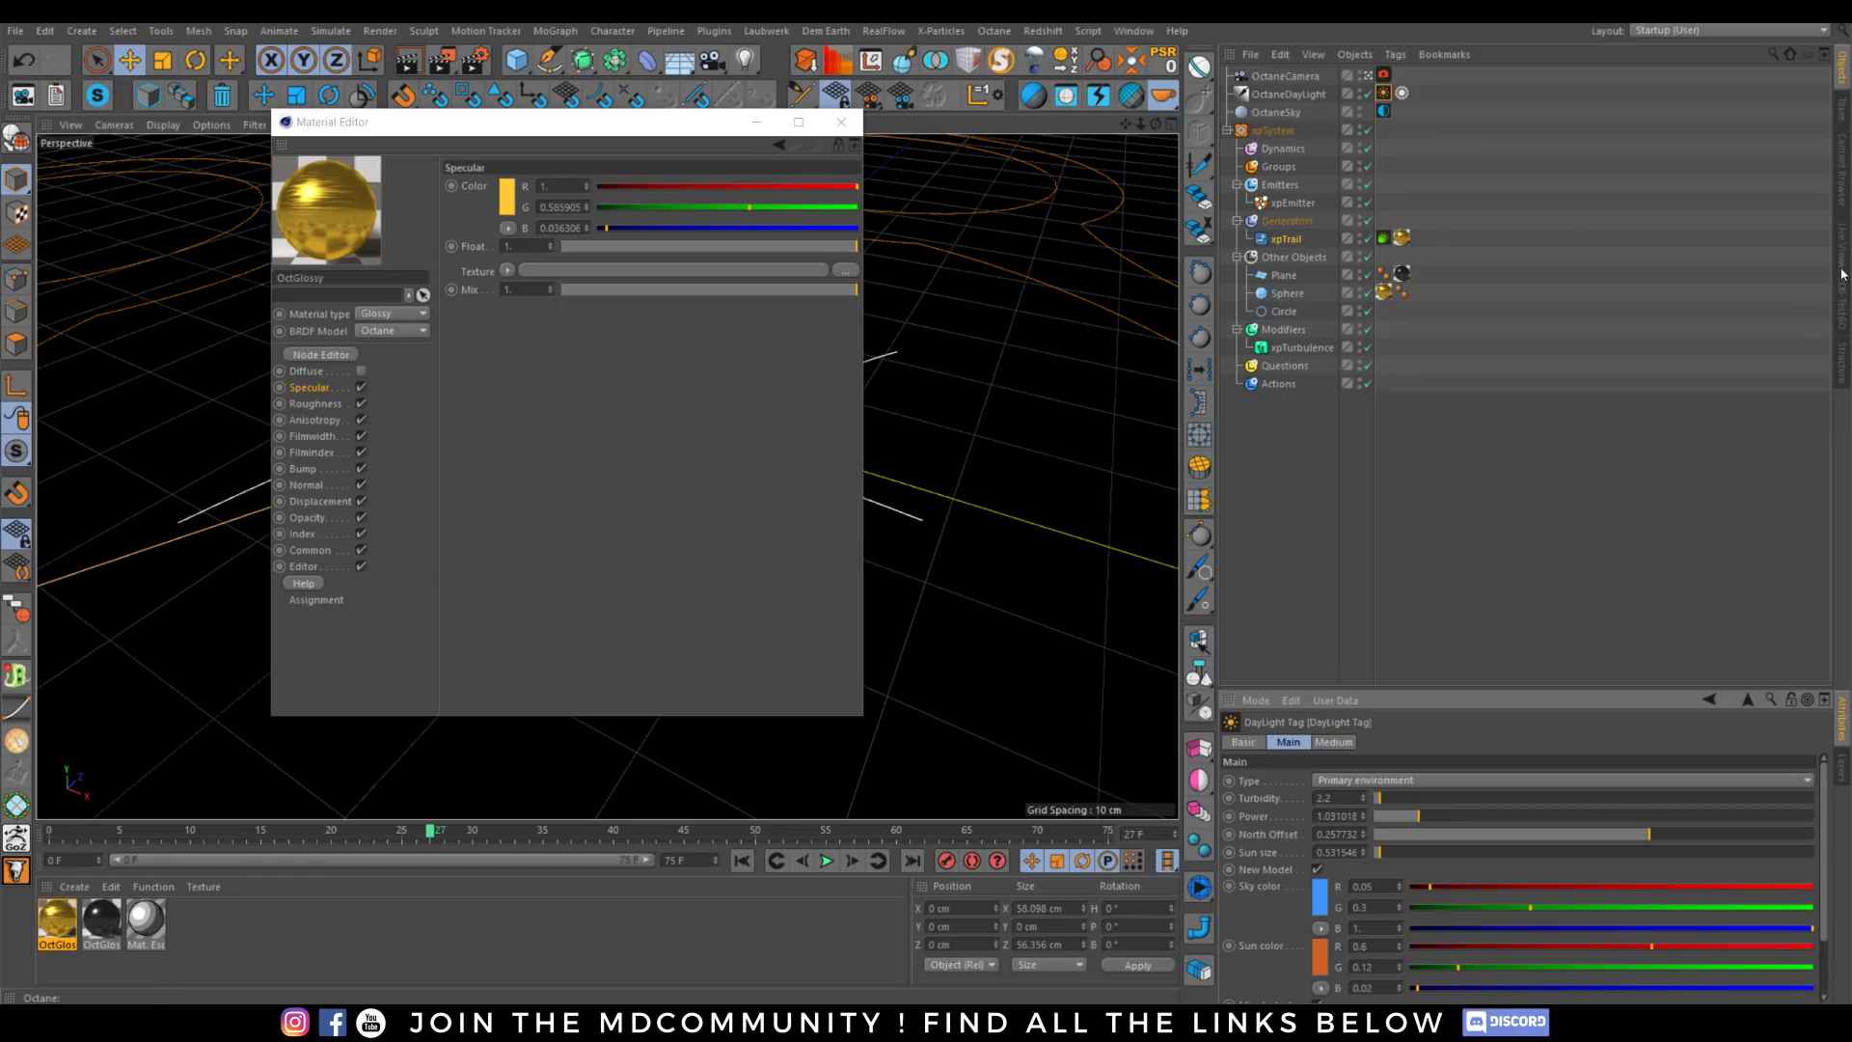
Replay the animation from the start and stop at frame 28 to check the thinner trails in the live render.
left_click(1842, 273)
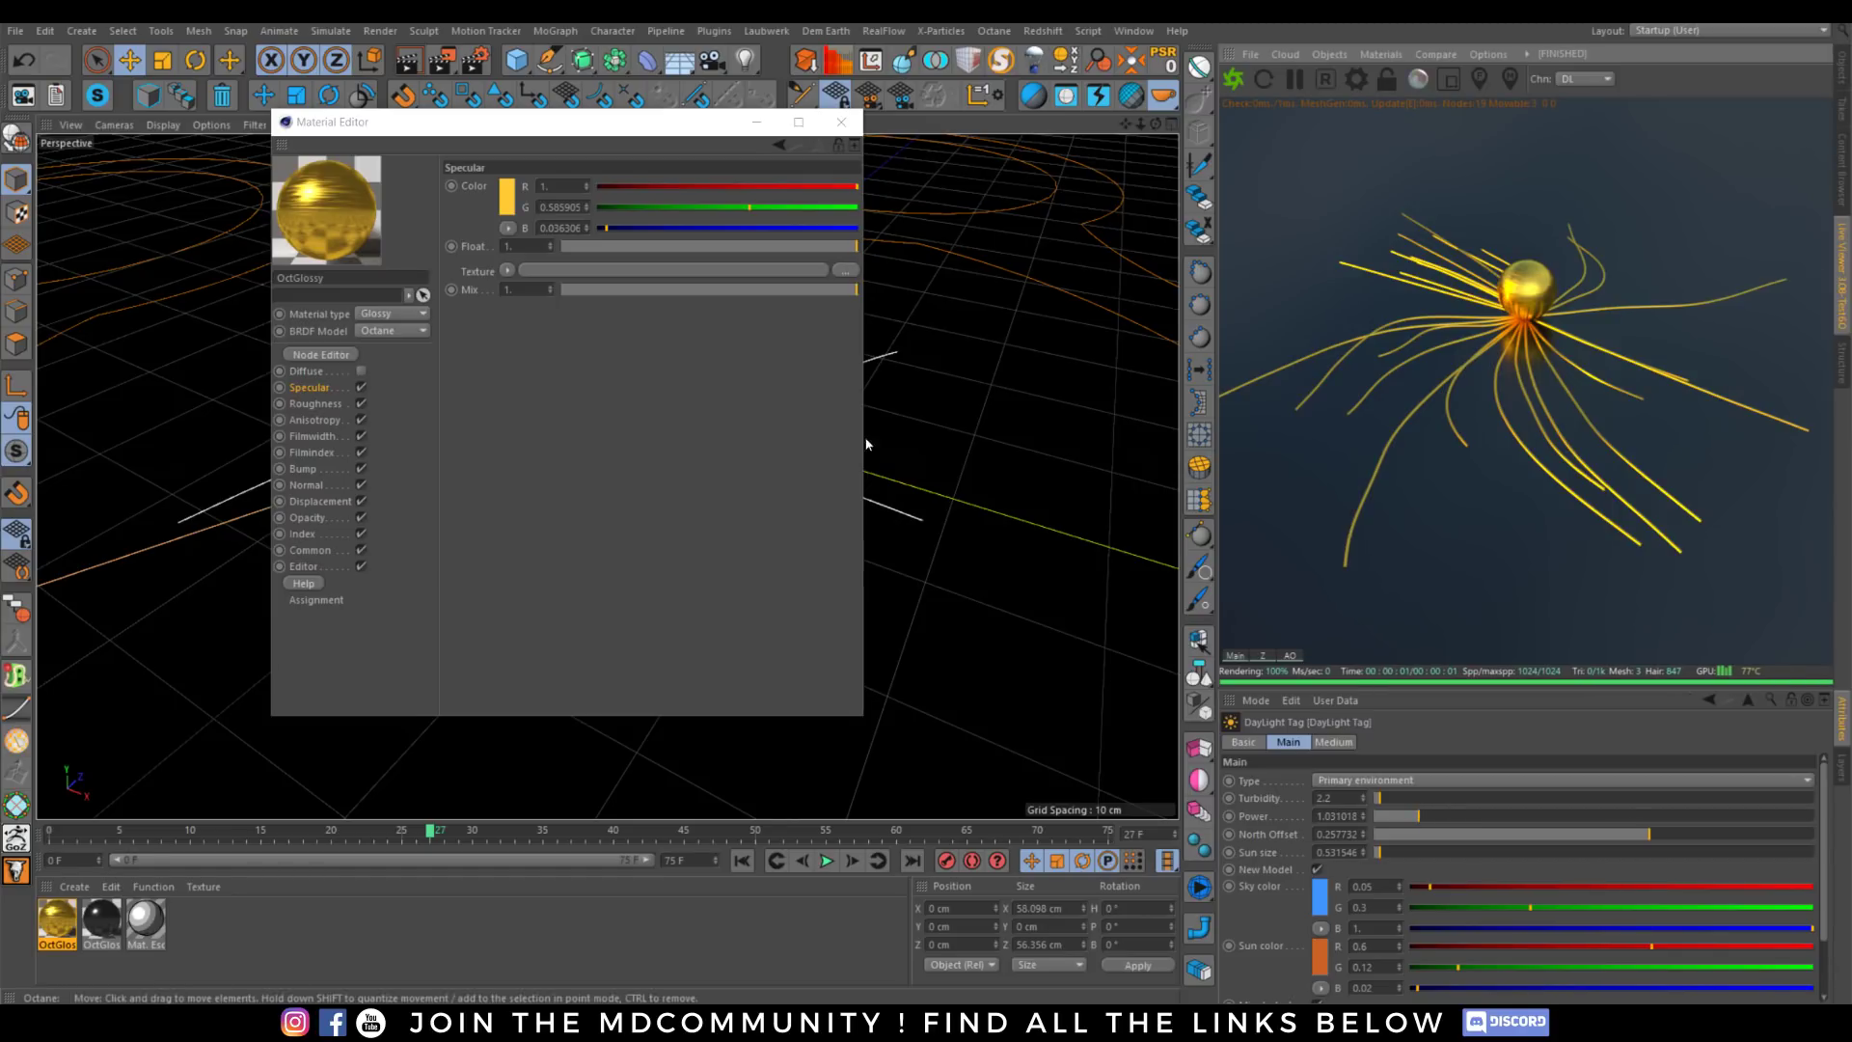
left_click(743, 861)
left_click(827, 860)
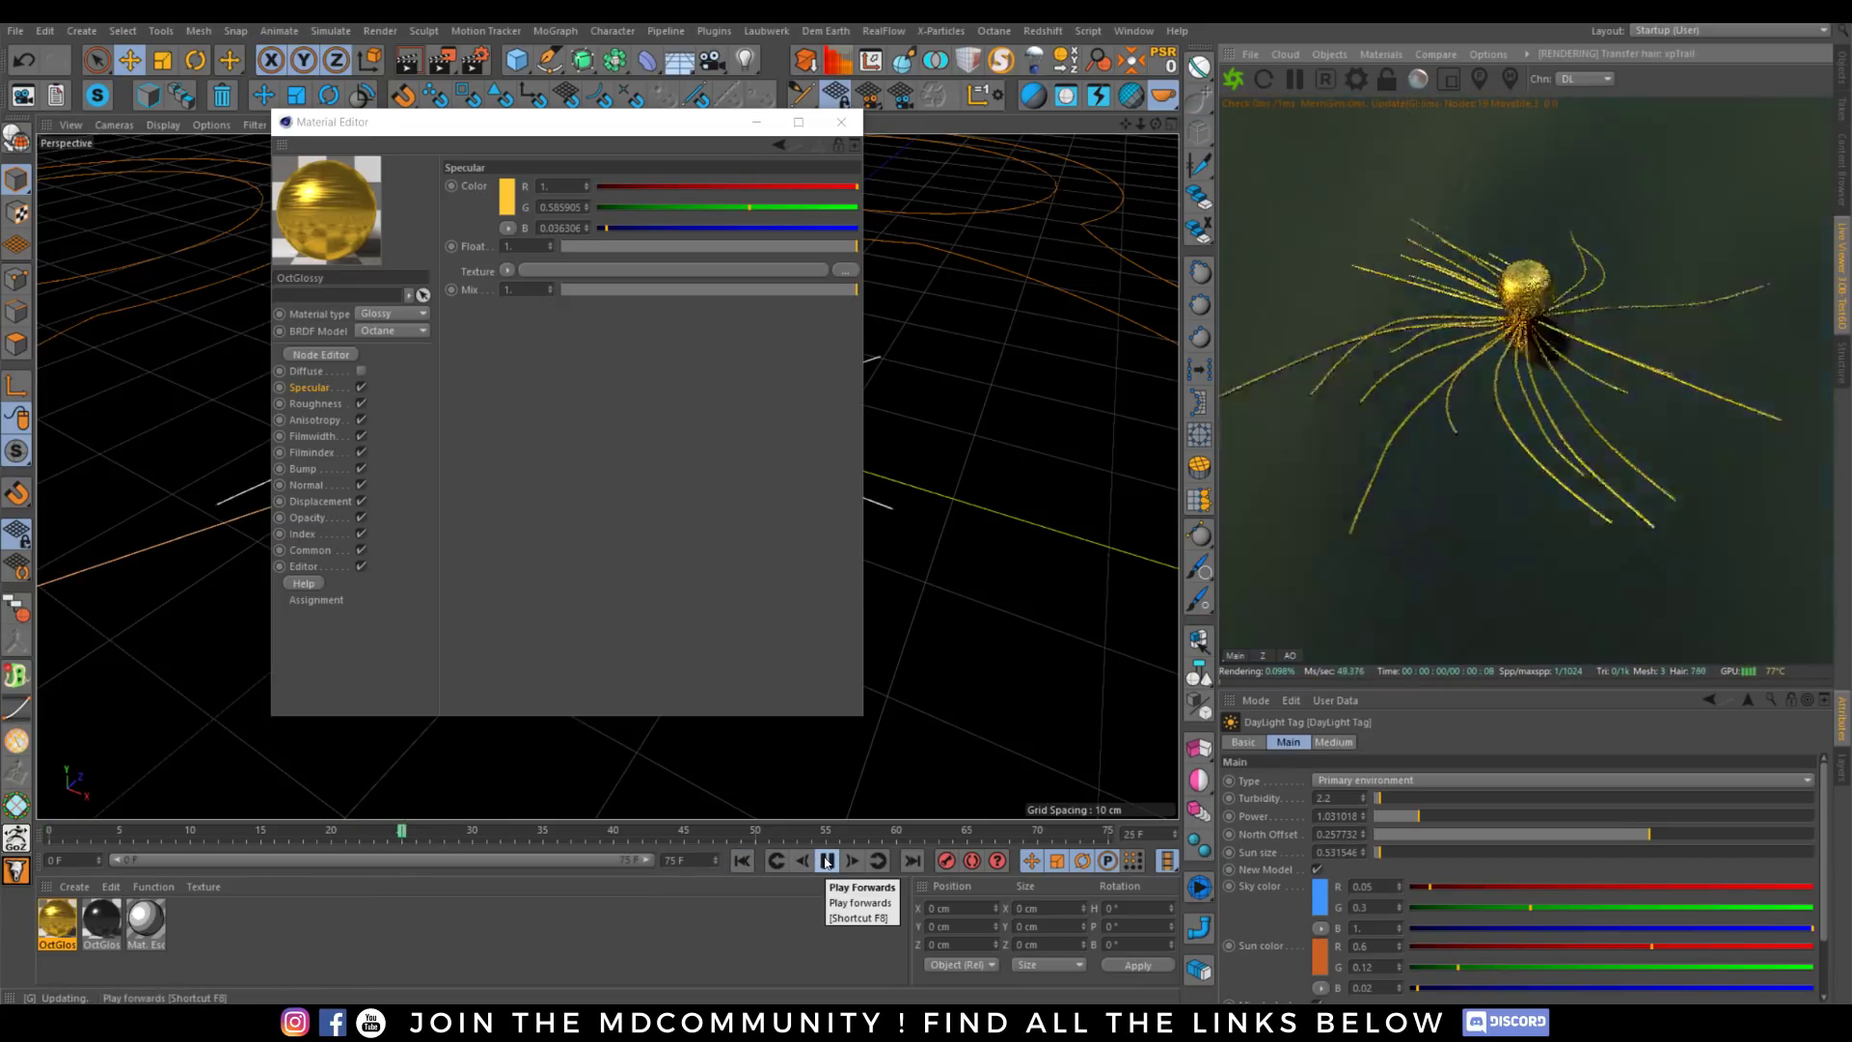
left_click(826, 860)
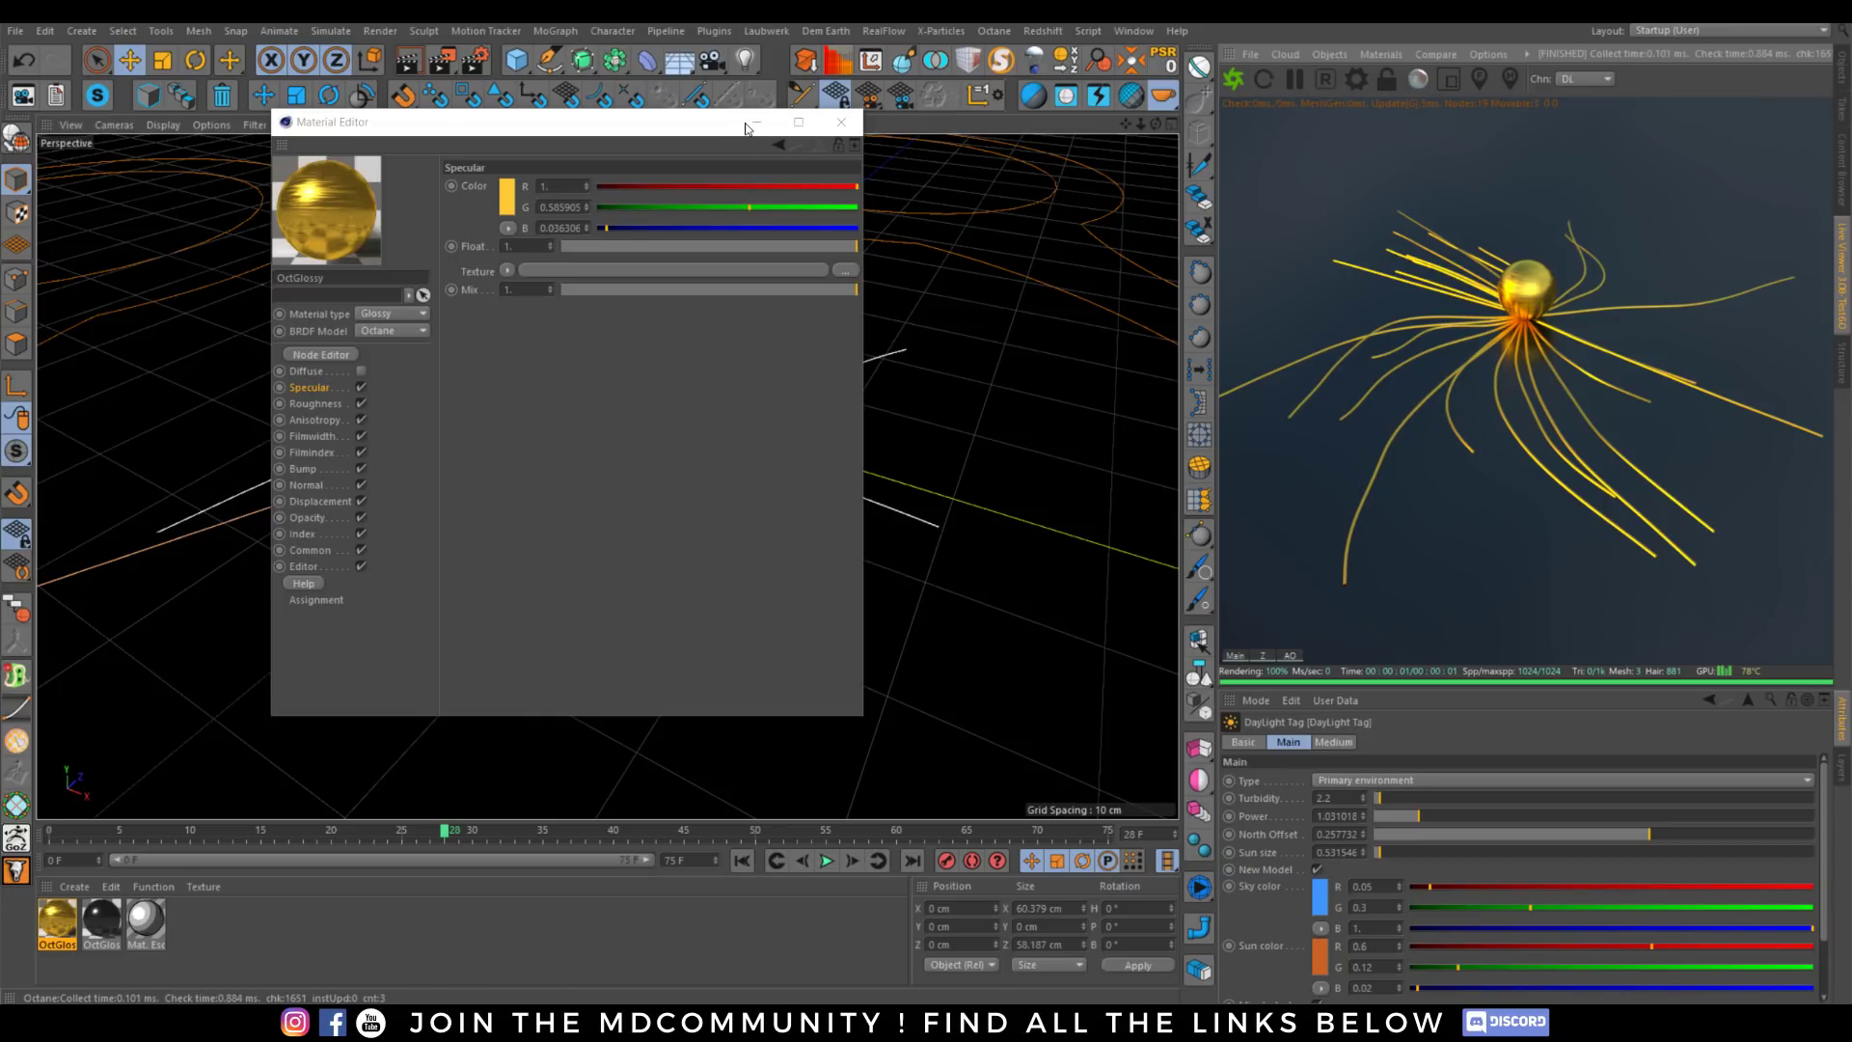
Change the specular color of the gold OctGlossy material to pure white for a silver look.
left_click(841, 121)
double_click(57, 921)
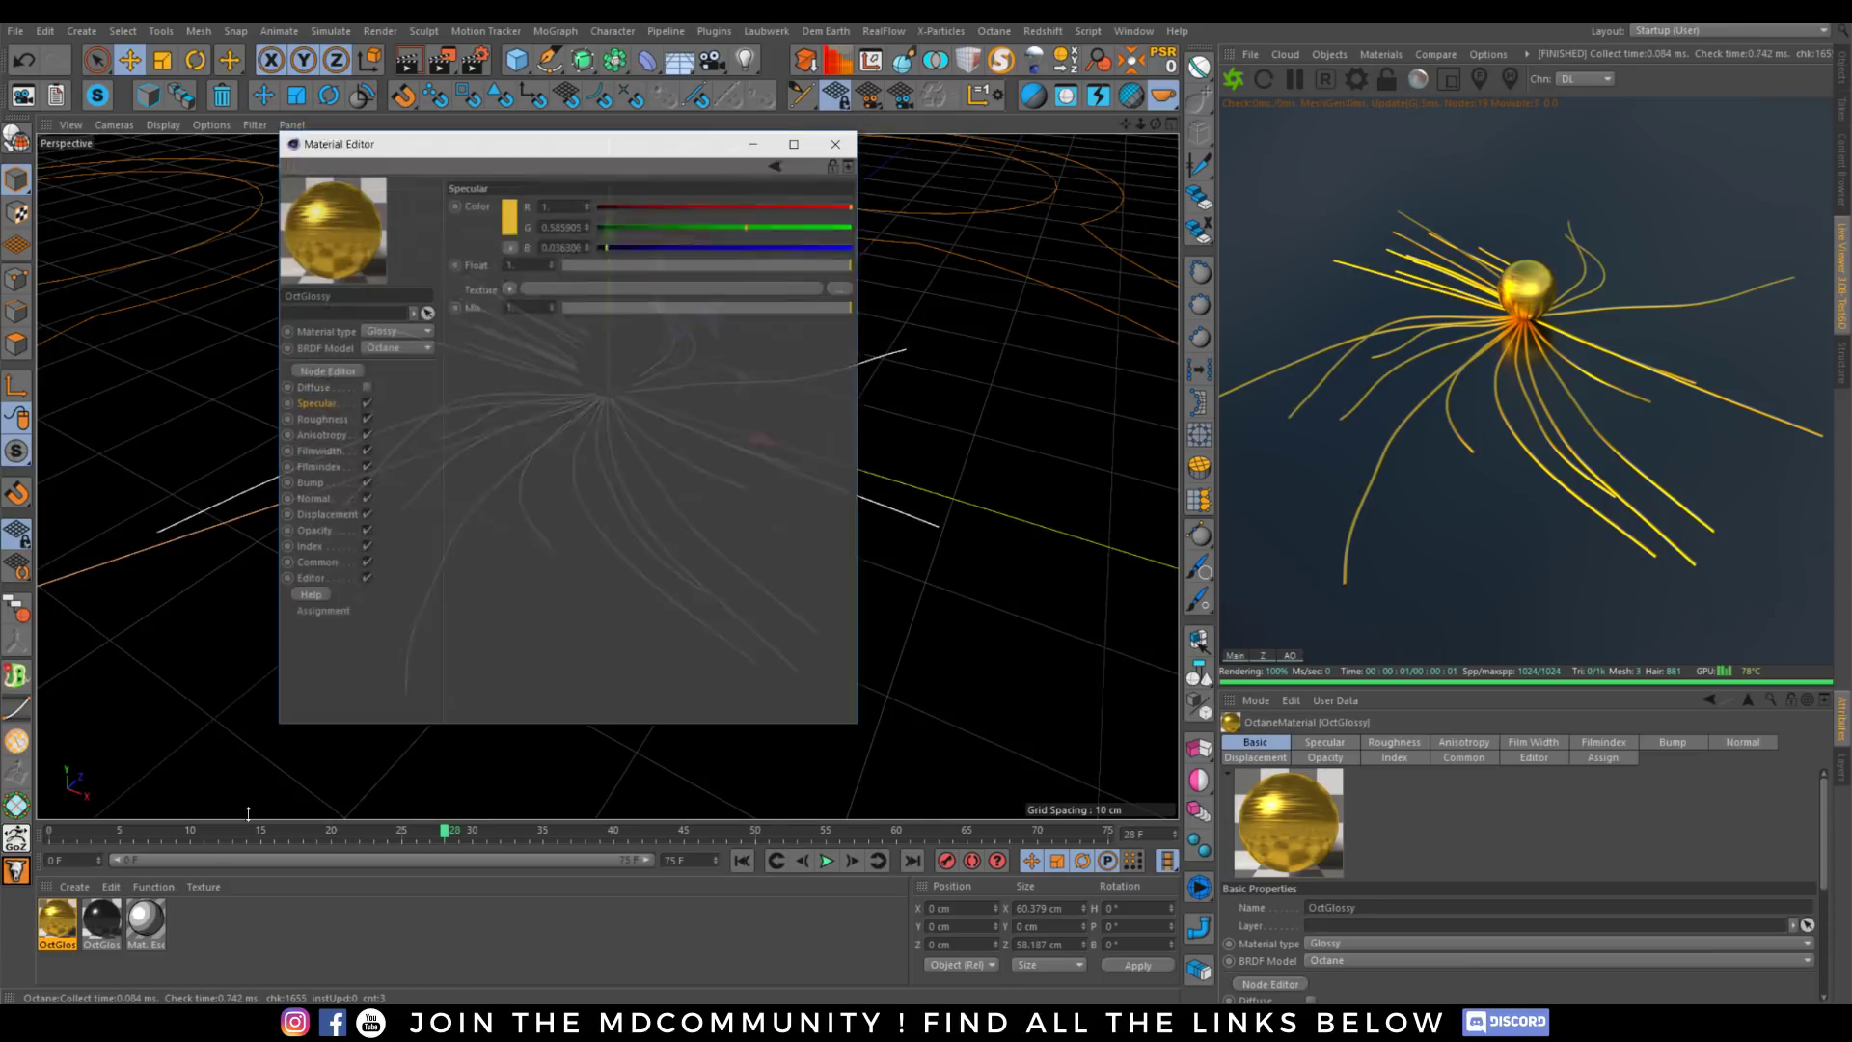
left_click(504, 197)
left_click_drag(487, 213, 424, 245)
left_click(468, 258)
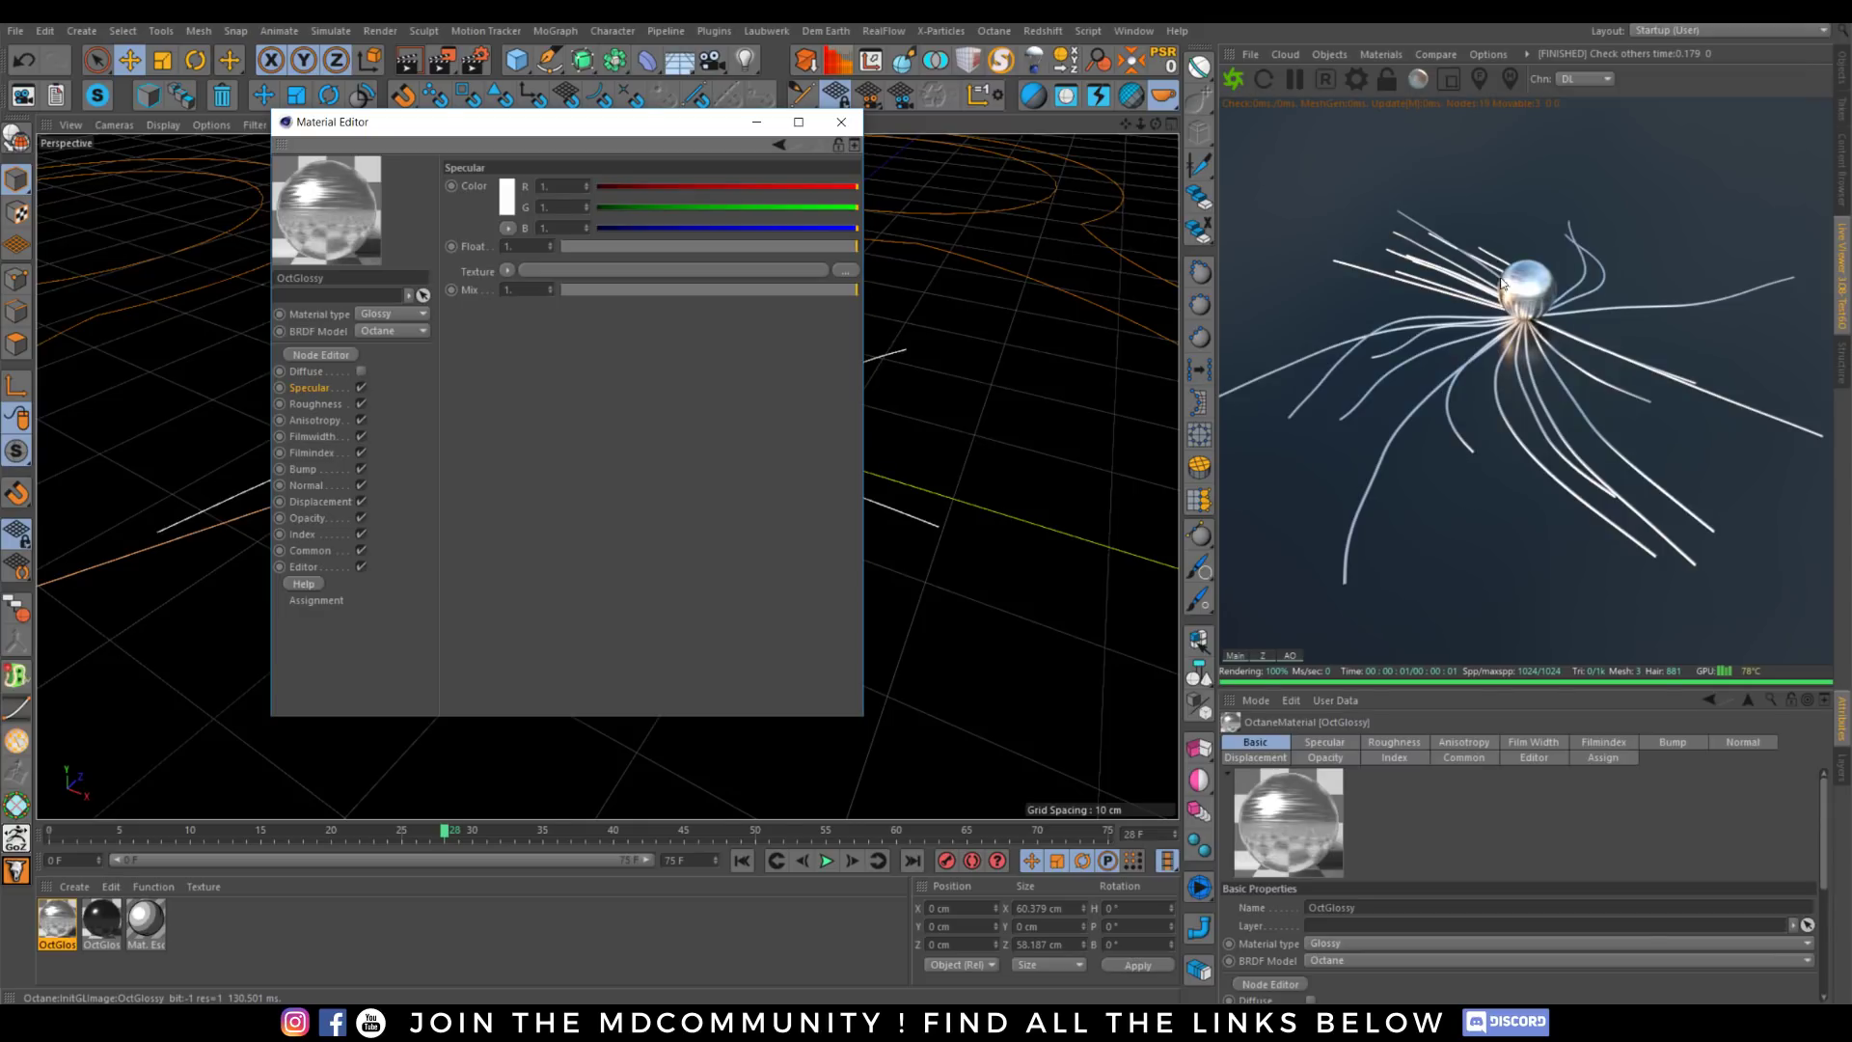
Set the xpEmitter's shot count to 50.
left_click(1844, 69)
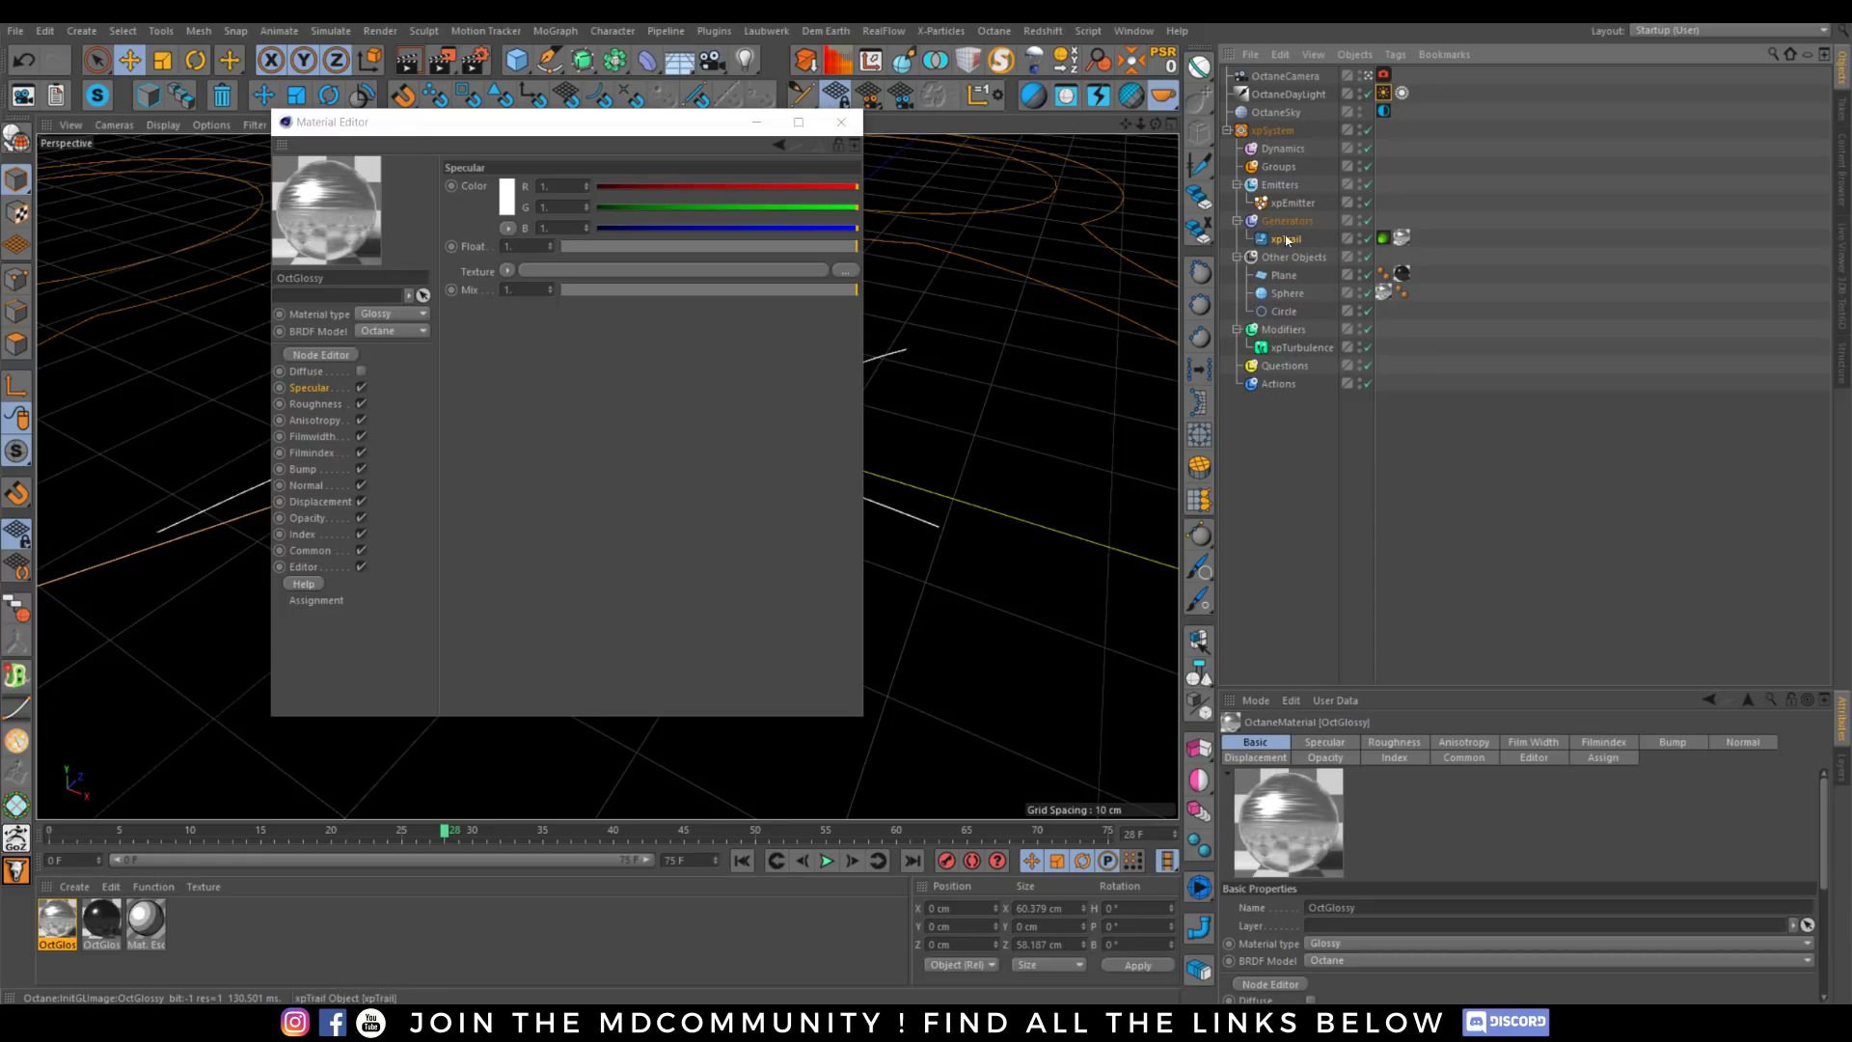
left_click(1292, 203)
double_click(1339, 879)
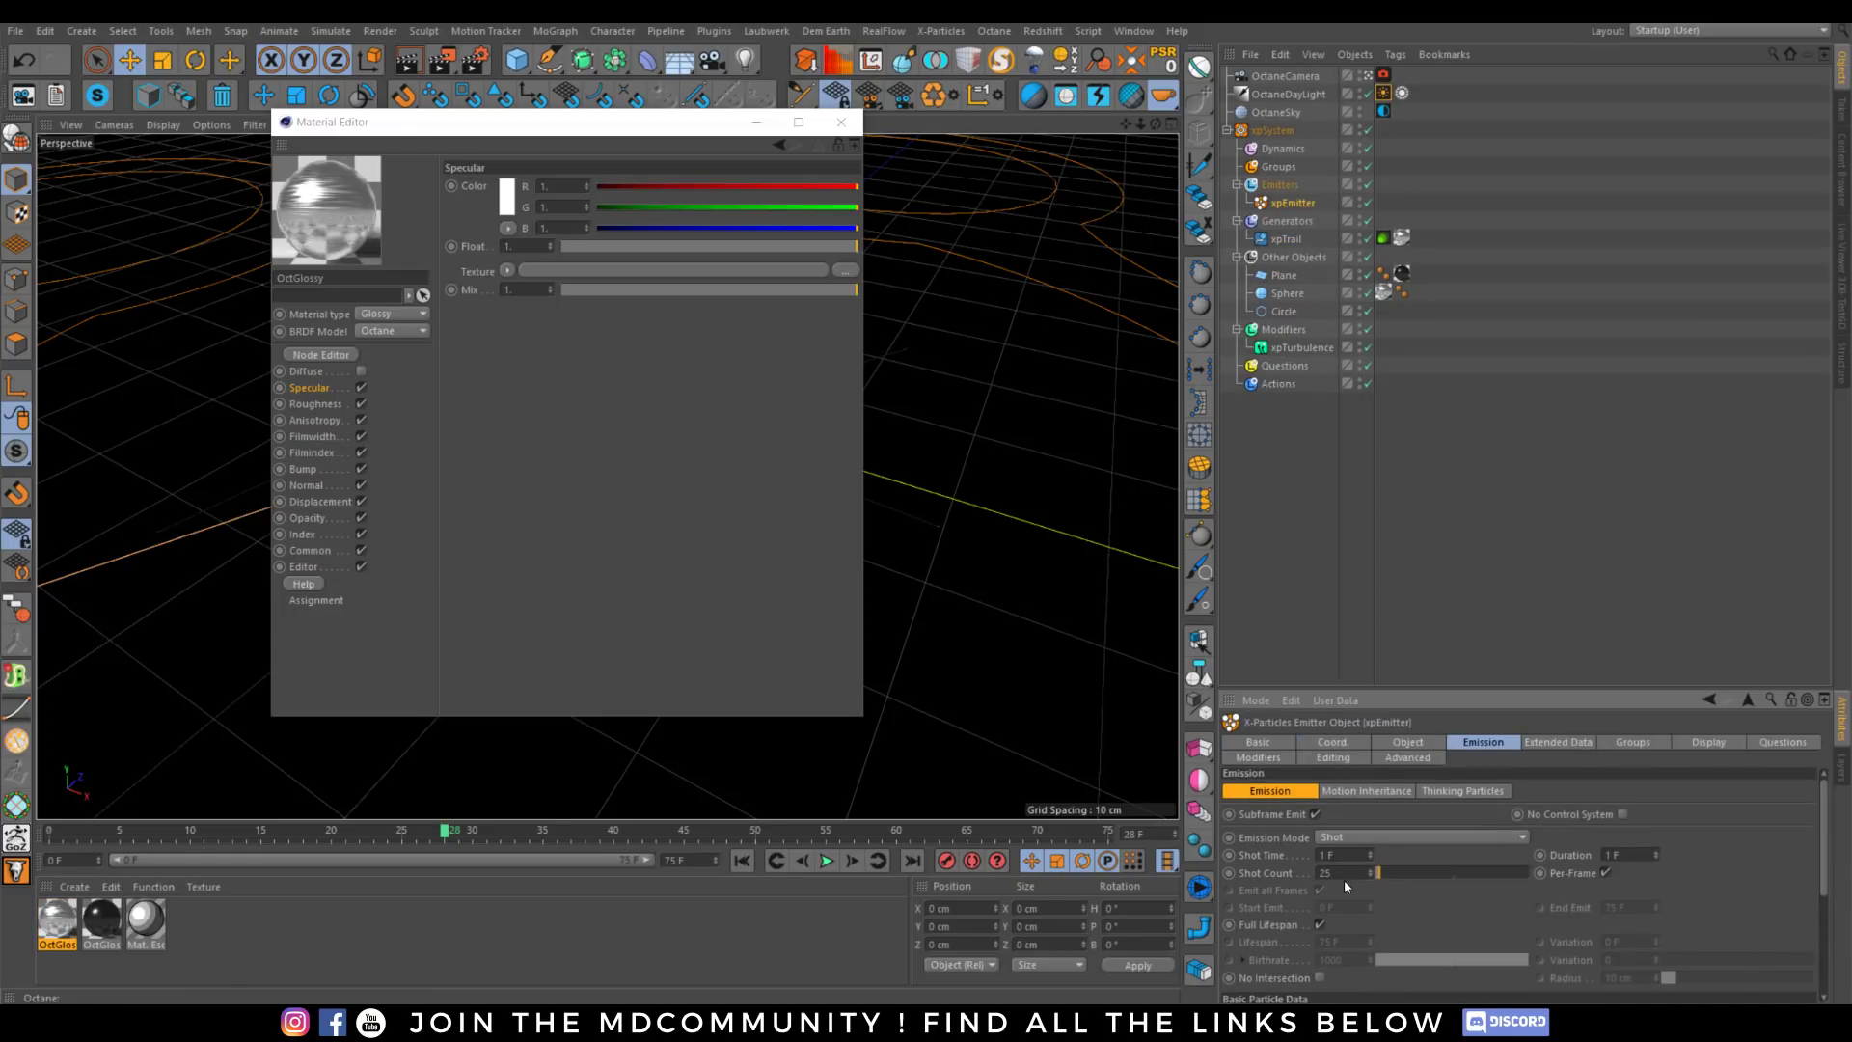
type("50")
Replay the animation from the start to frame 53 in the live render and close the material editor.
left_click(1840, 275)
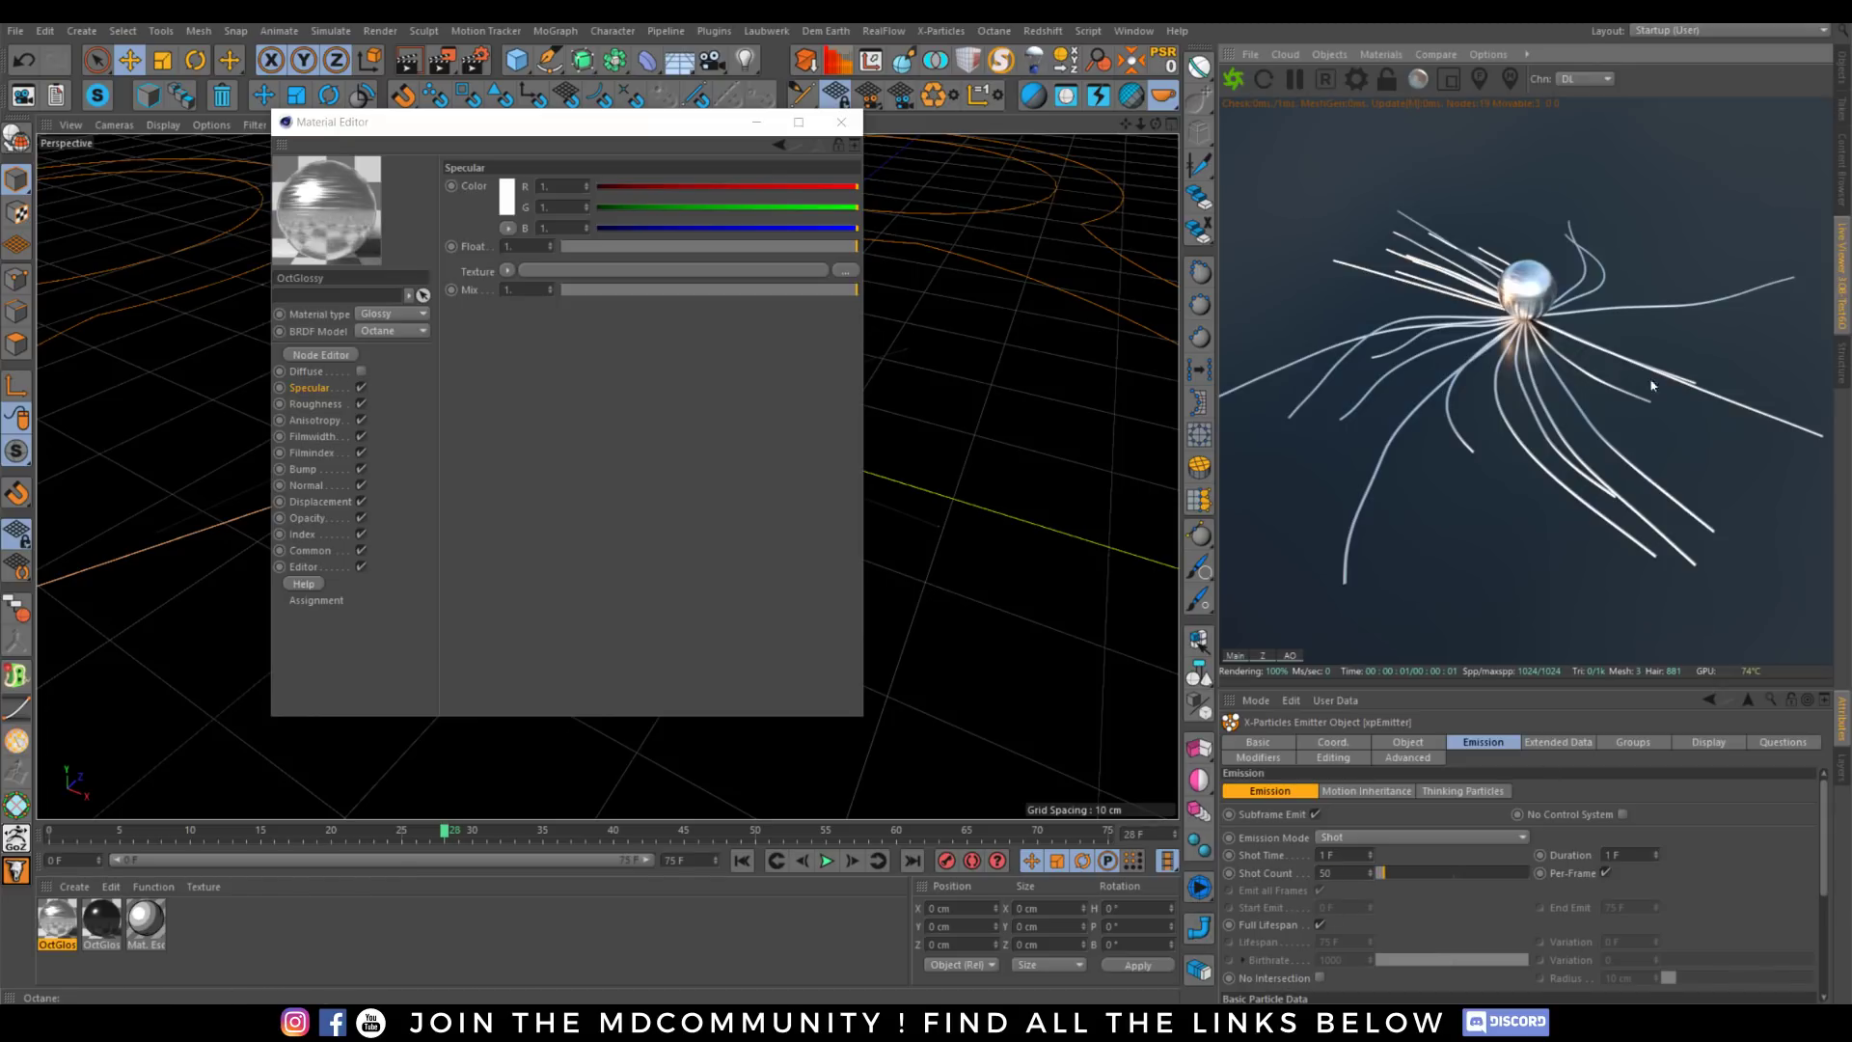
left_click(742, 861)
left_click(827, 860)
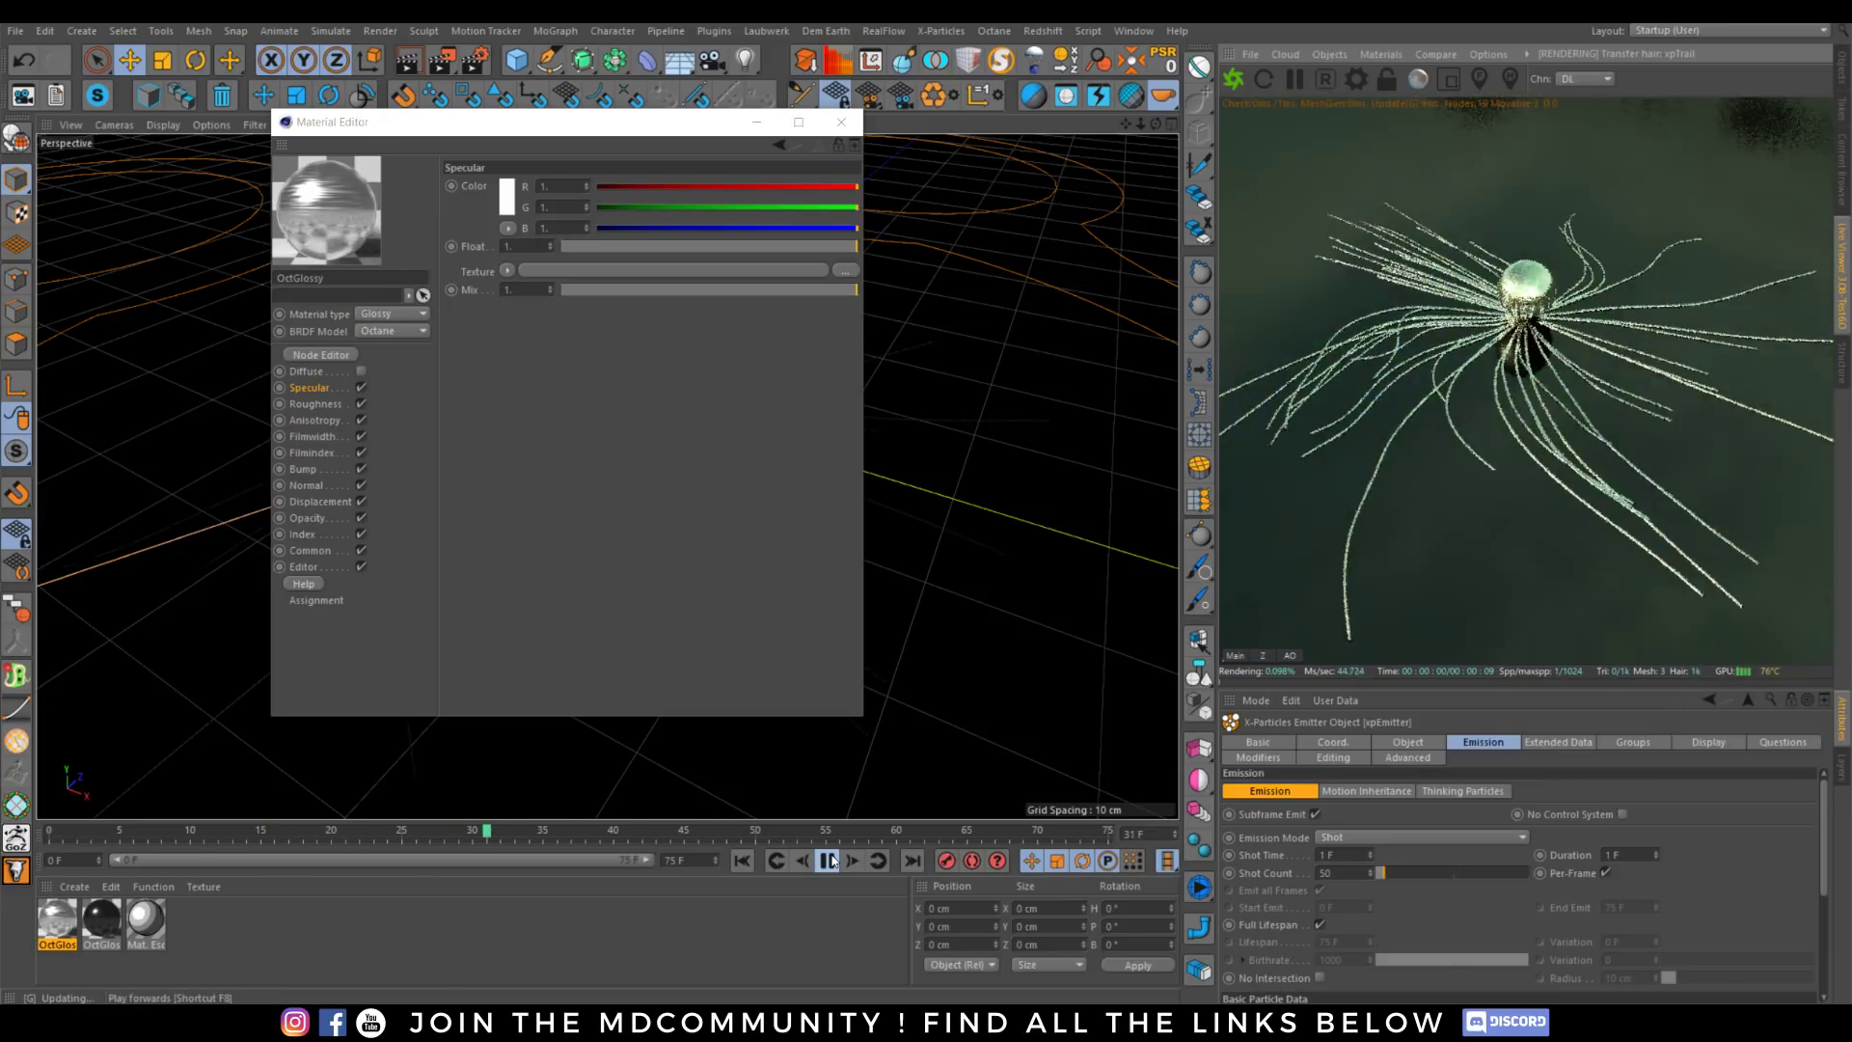
left_click(829, 861)
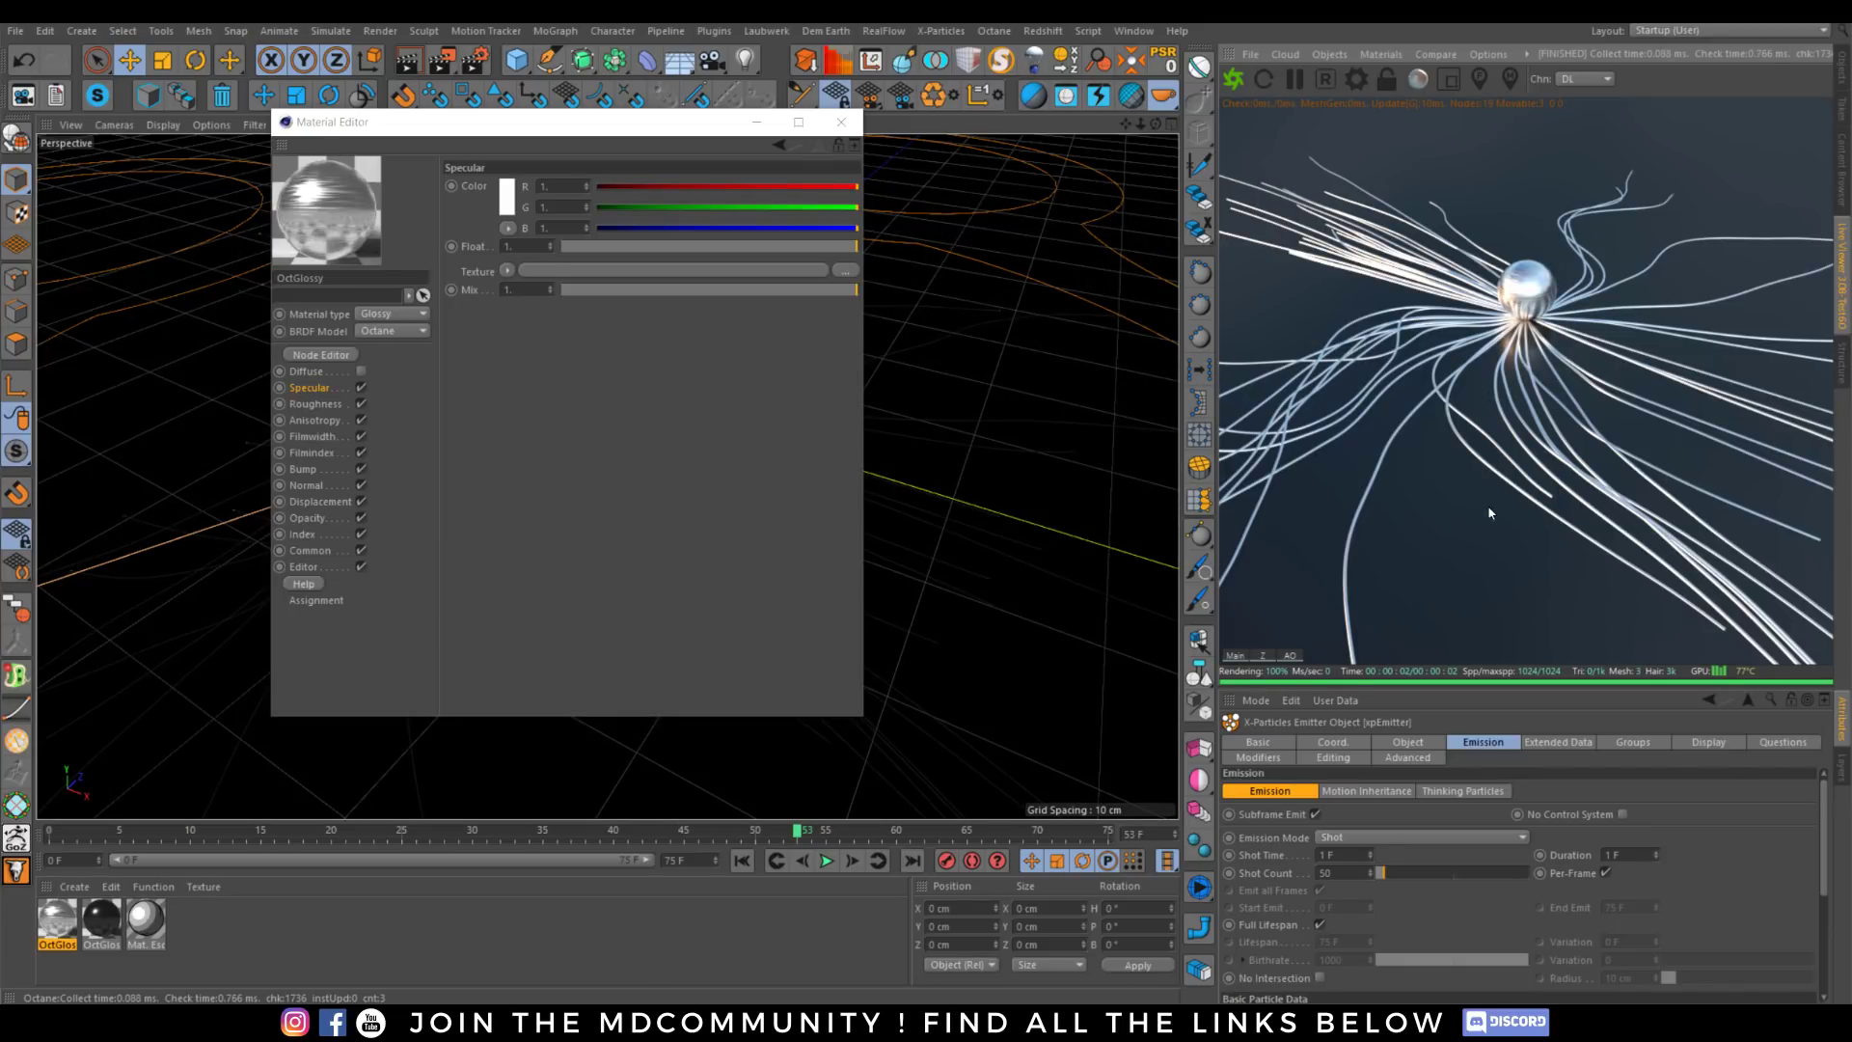
left_click(840, 124)
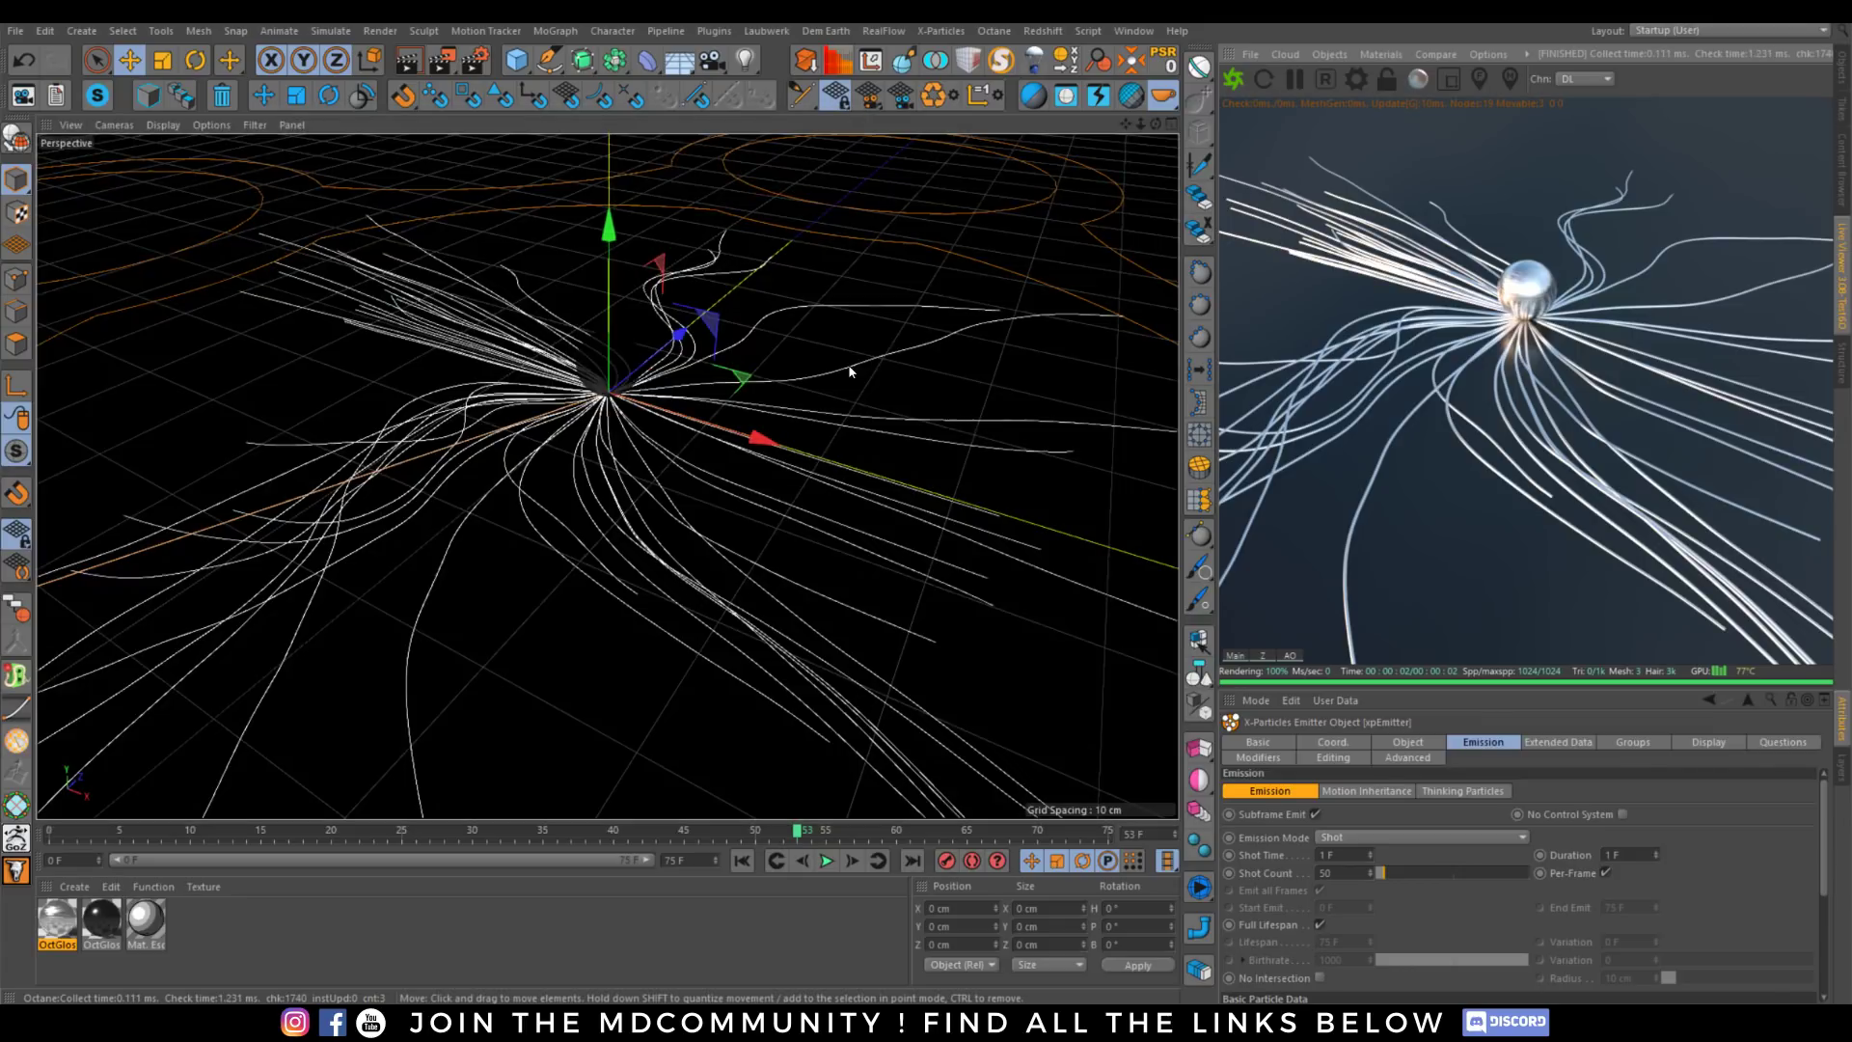
Set the Octane pathtracing kernel's max samples to 128.
left_click(1348, 79)
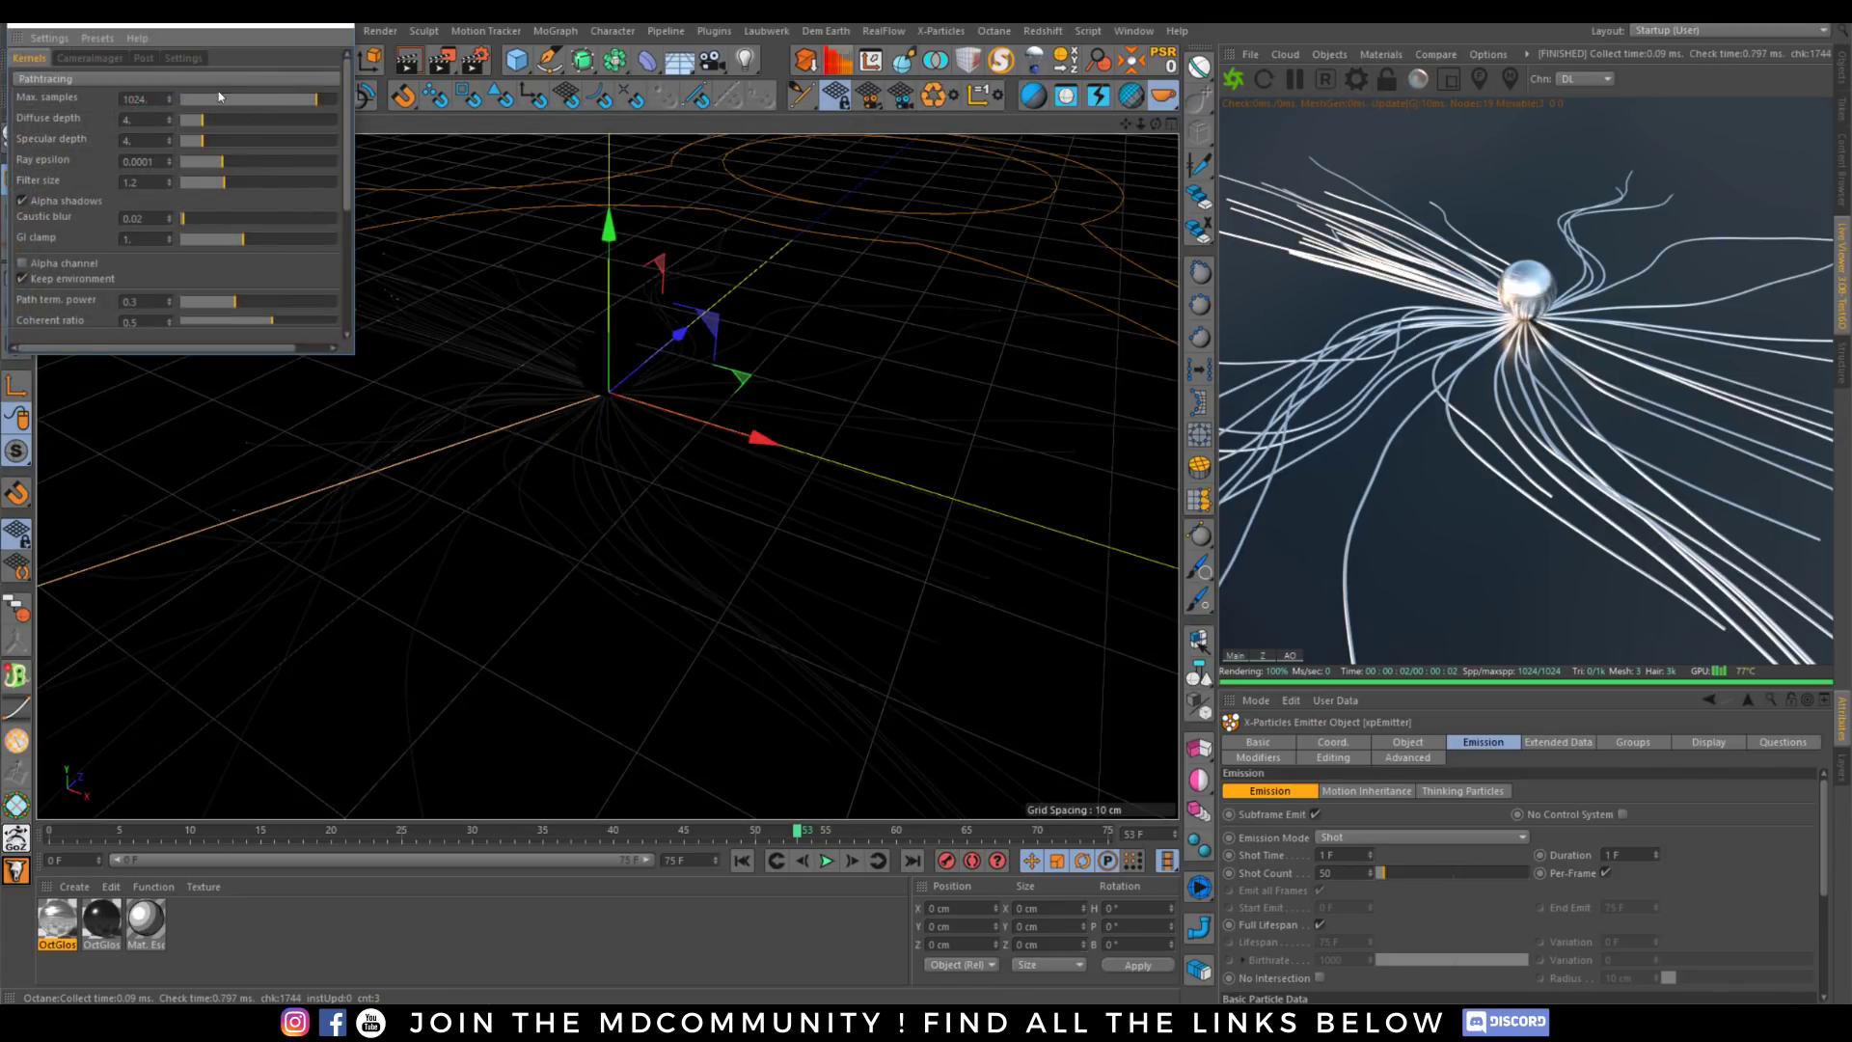
left_click_drag(171, 32, 901, 158)
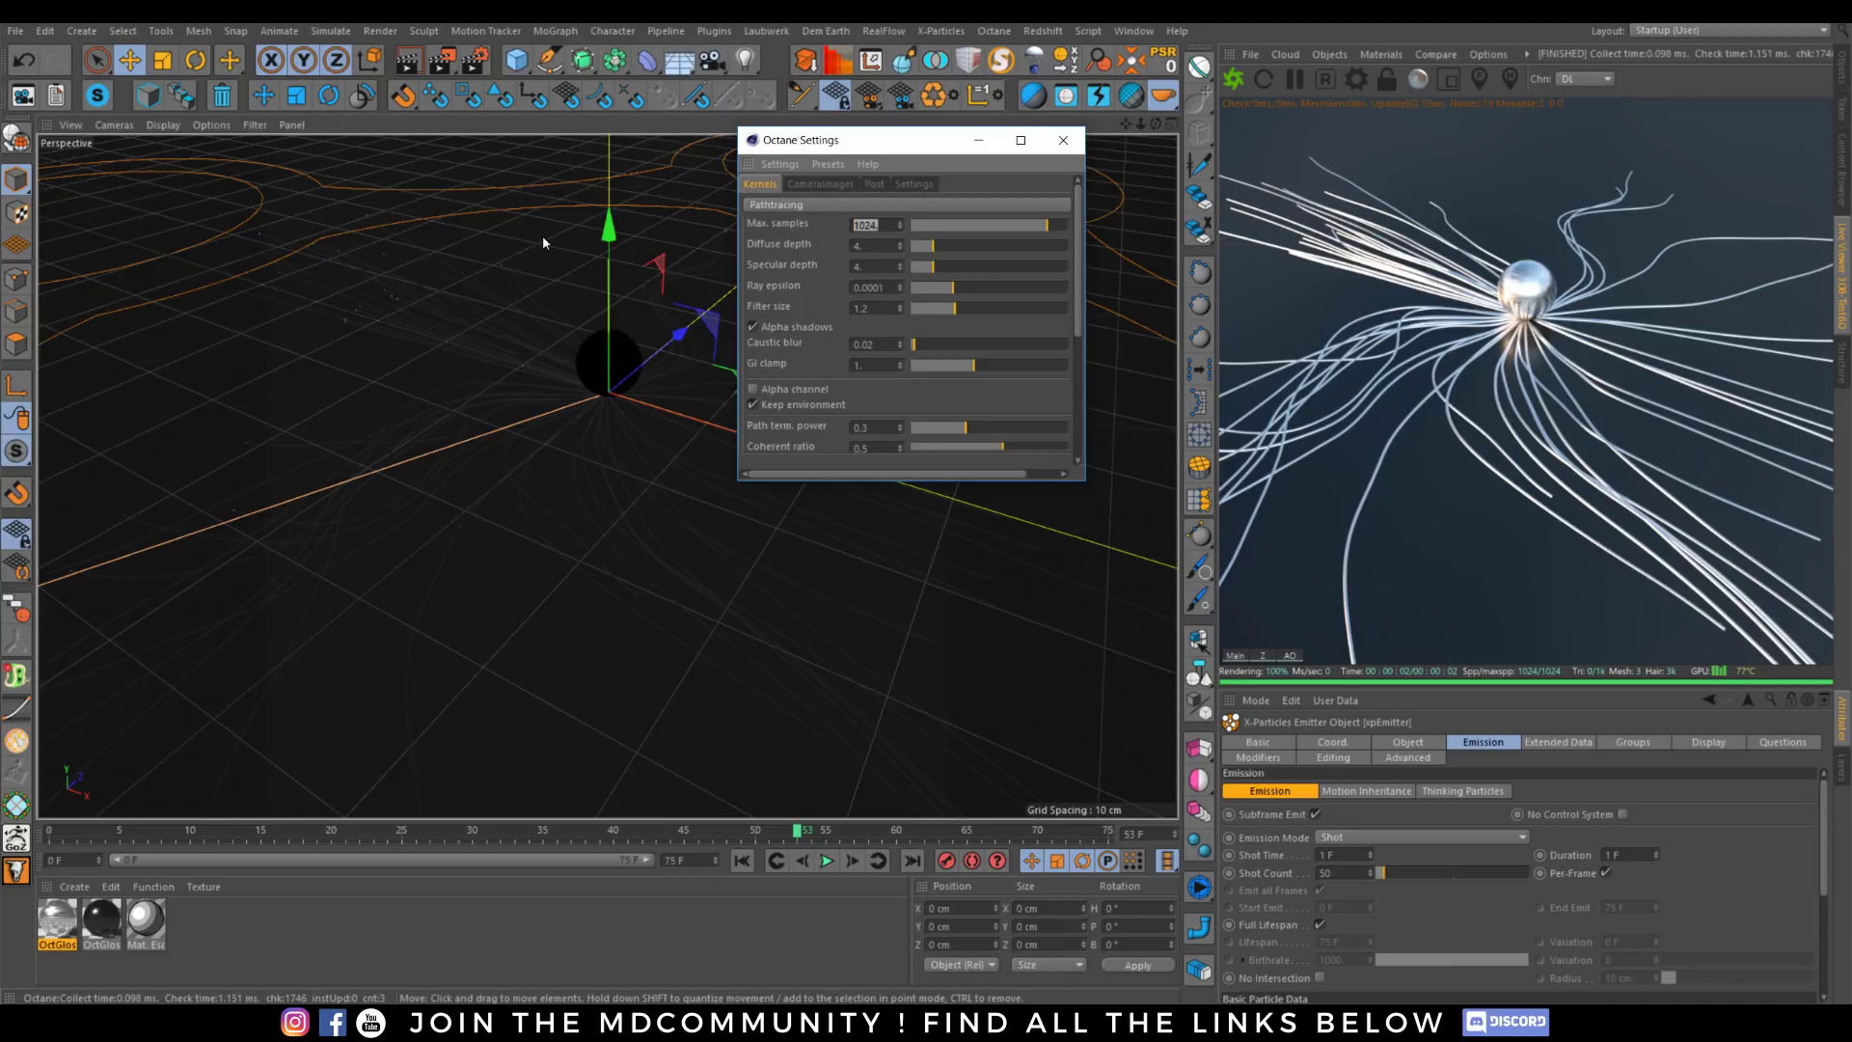
type("128")
key("Return")
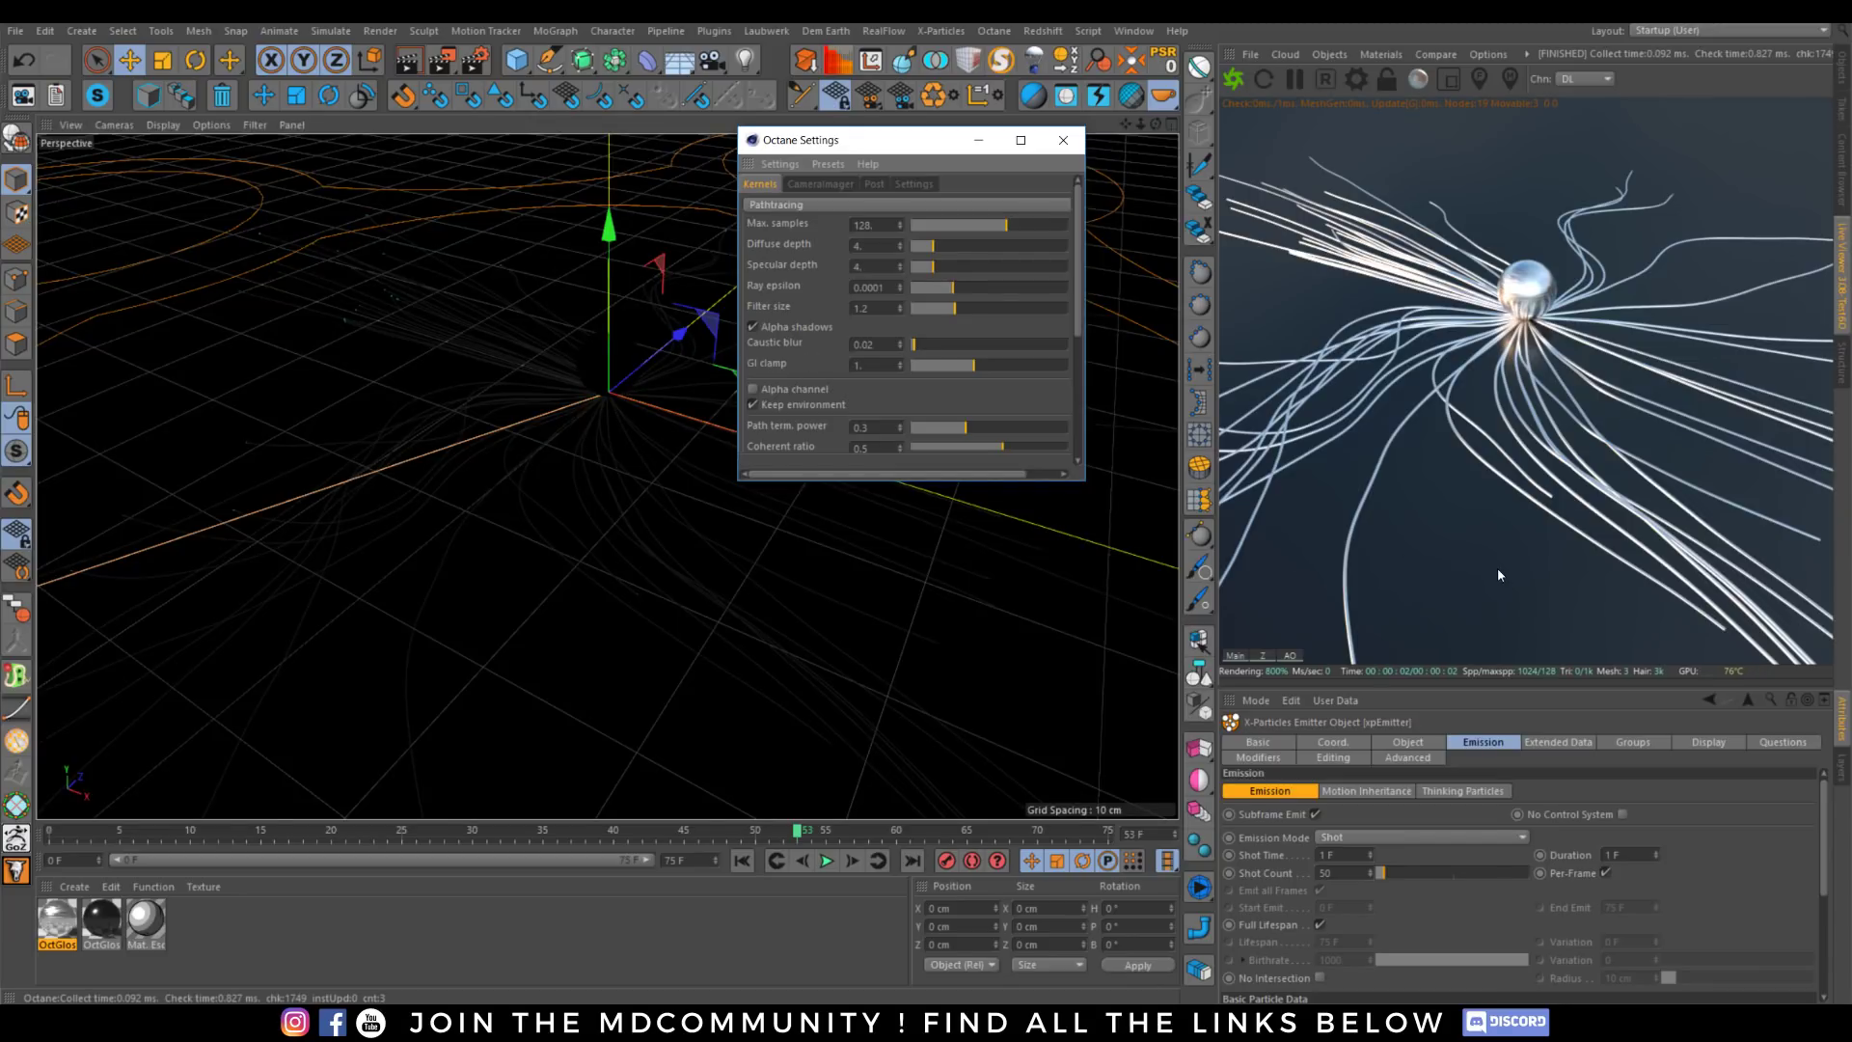
Switch to MSI Afterburner, set the GPU fan speed to 100 %, and minimize it again.
left_click(1697, 1023)
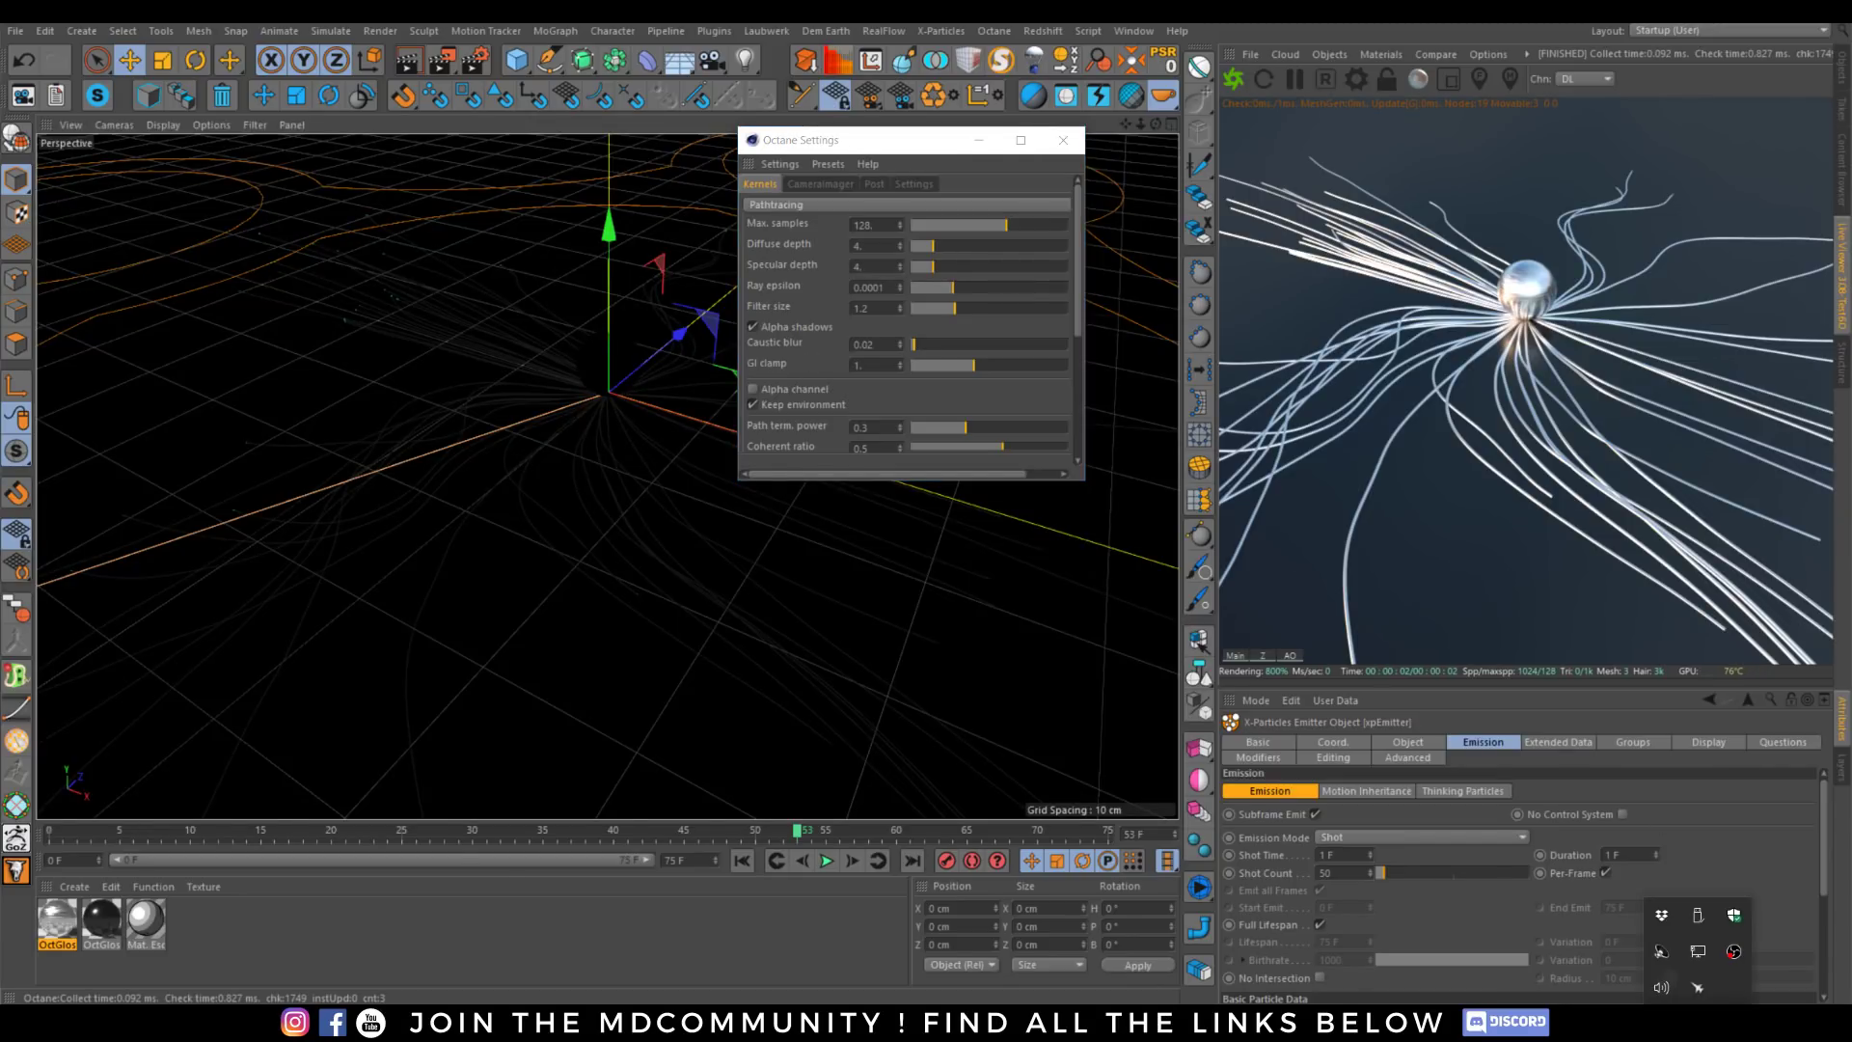
left_click(1698, 985)
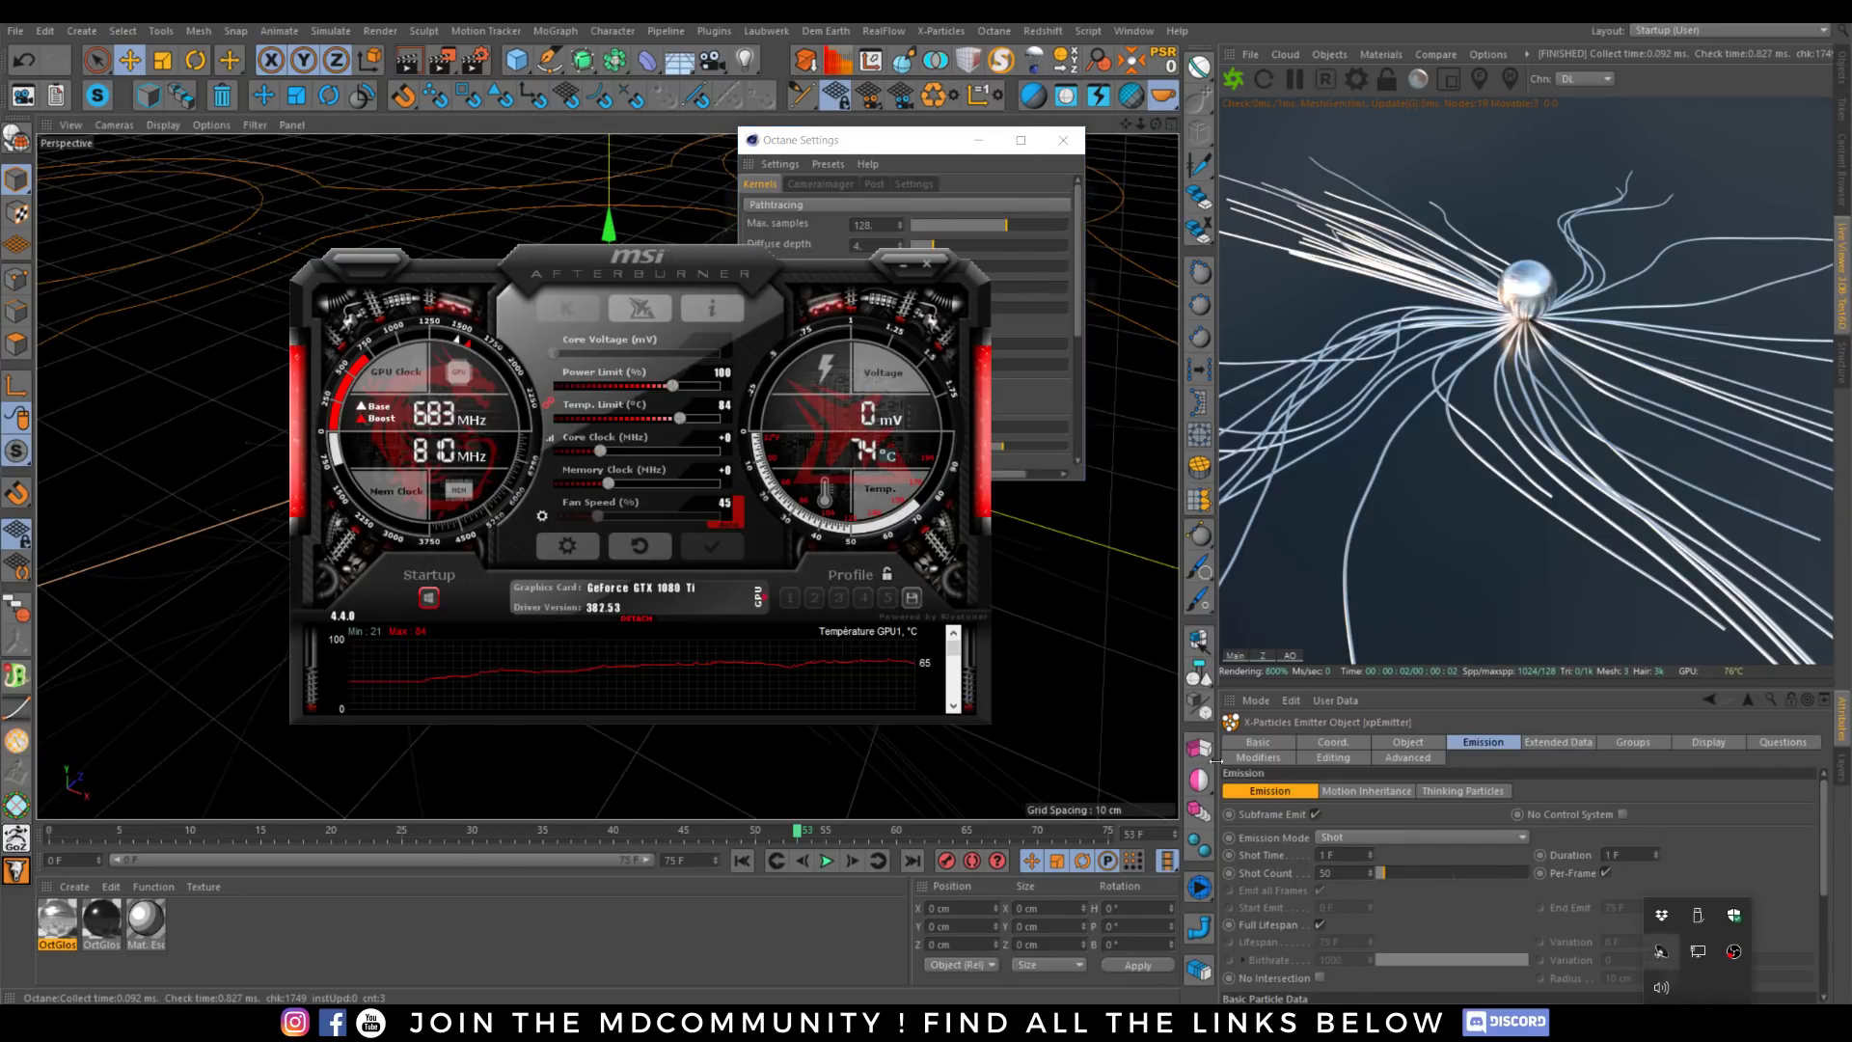
left_click(542, 516)
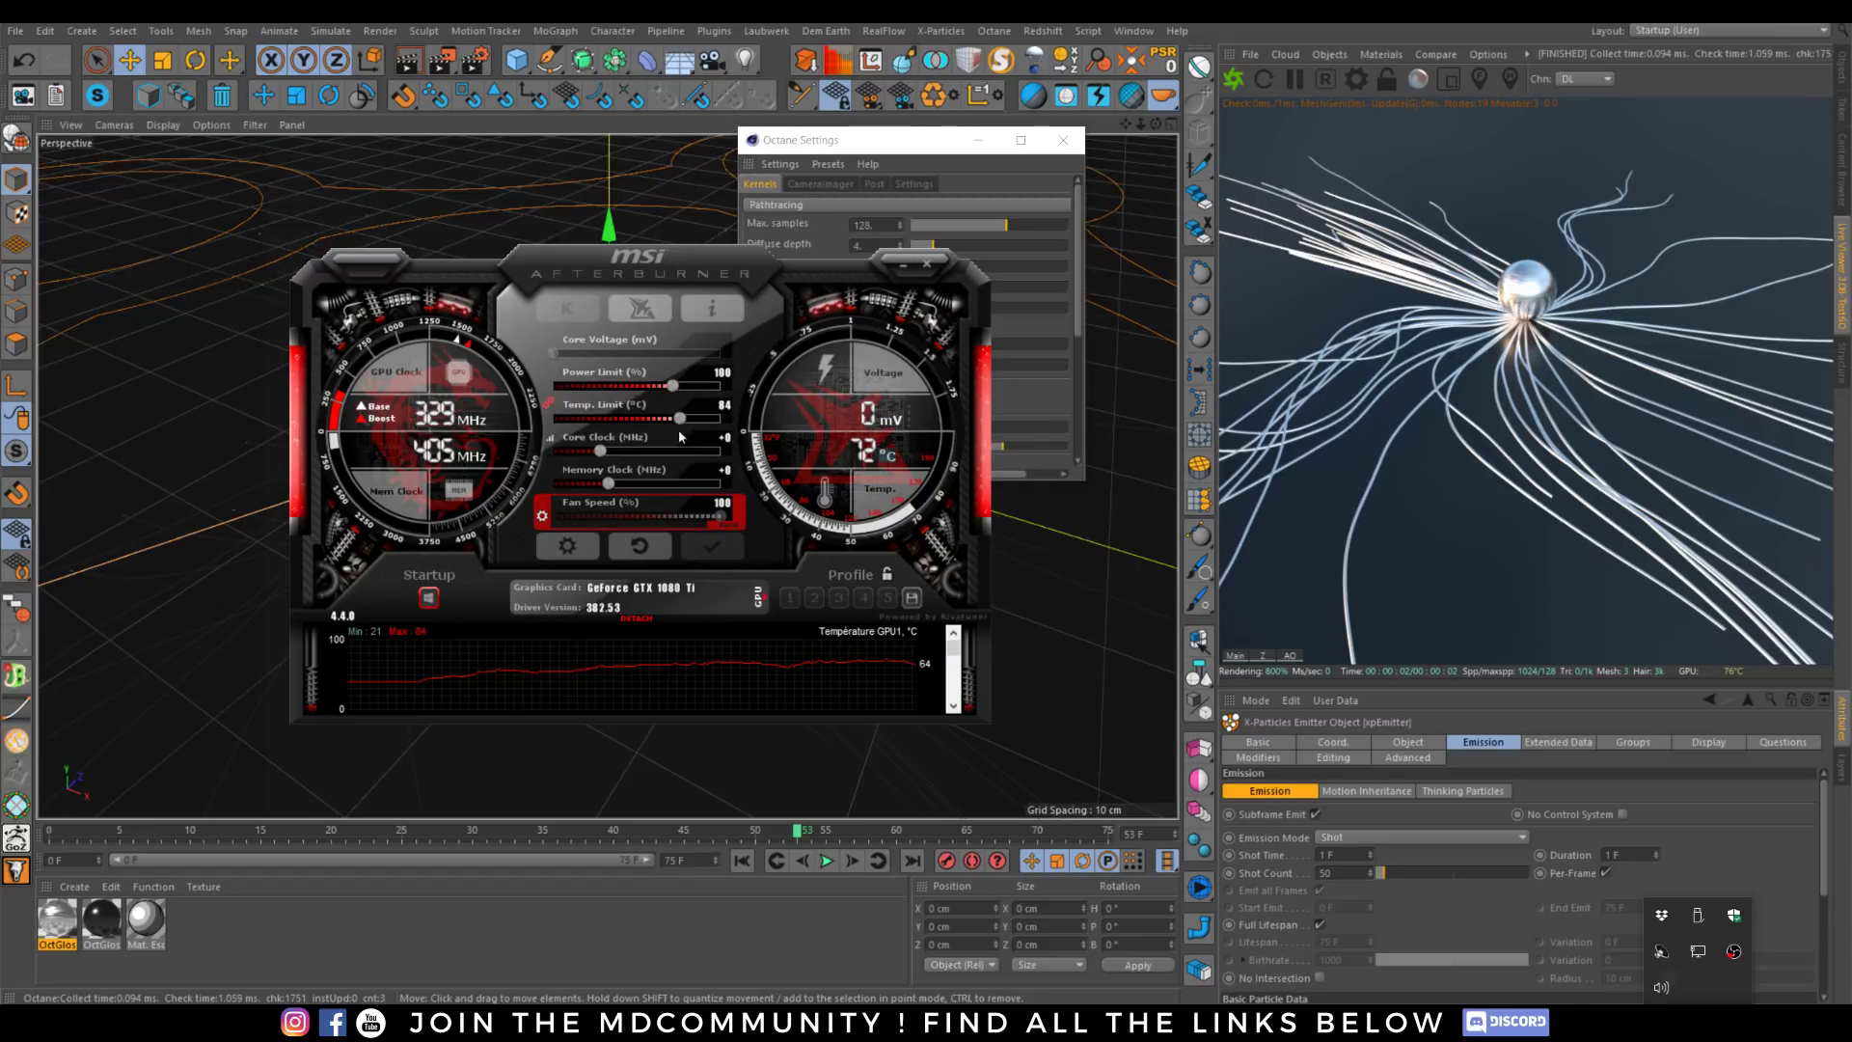
left_click(897, 264)
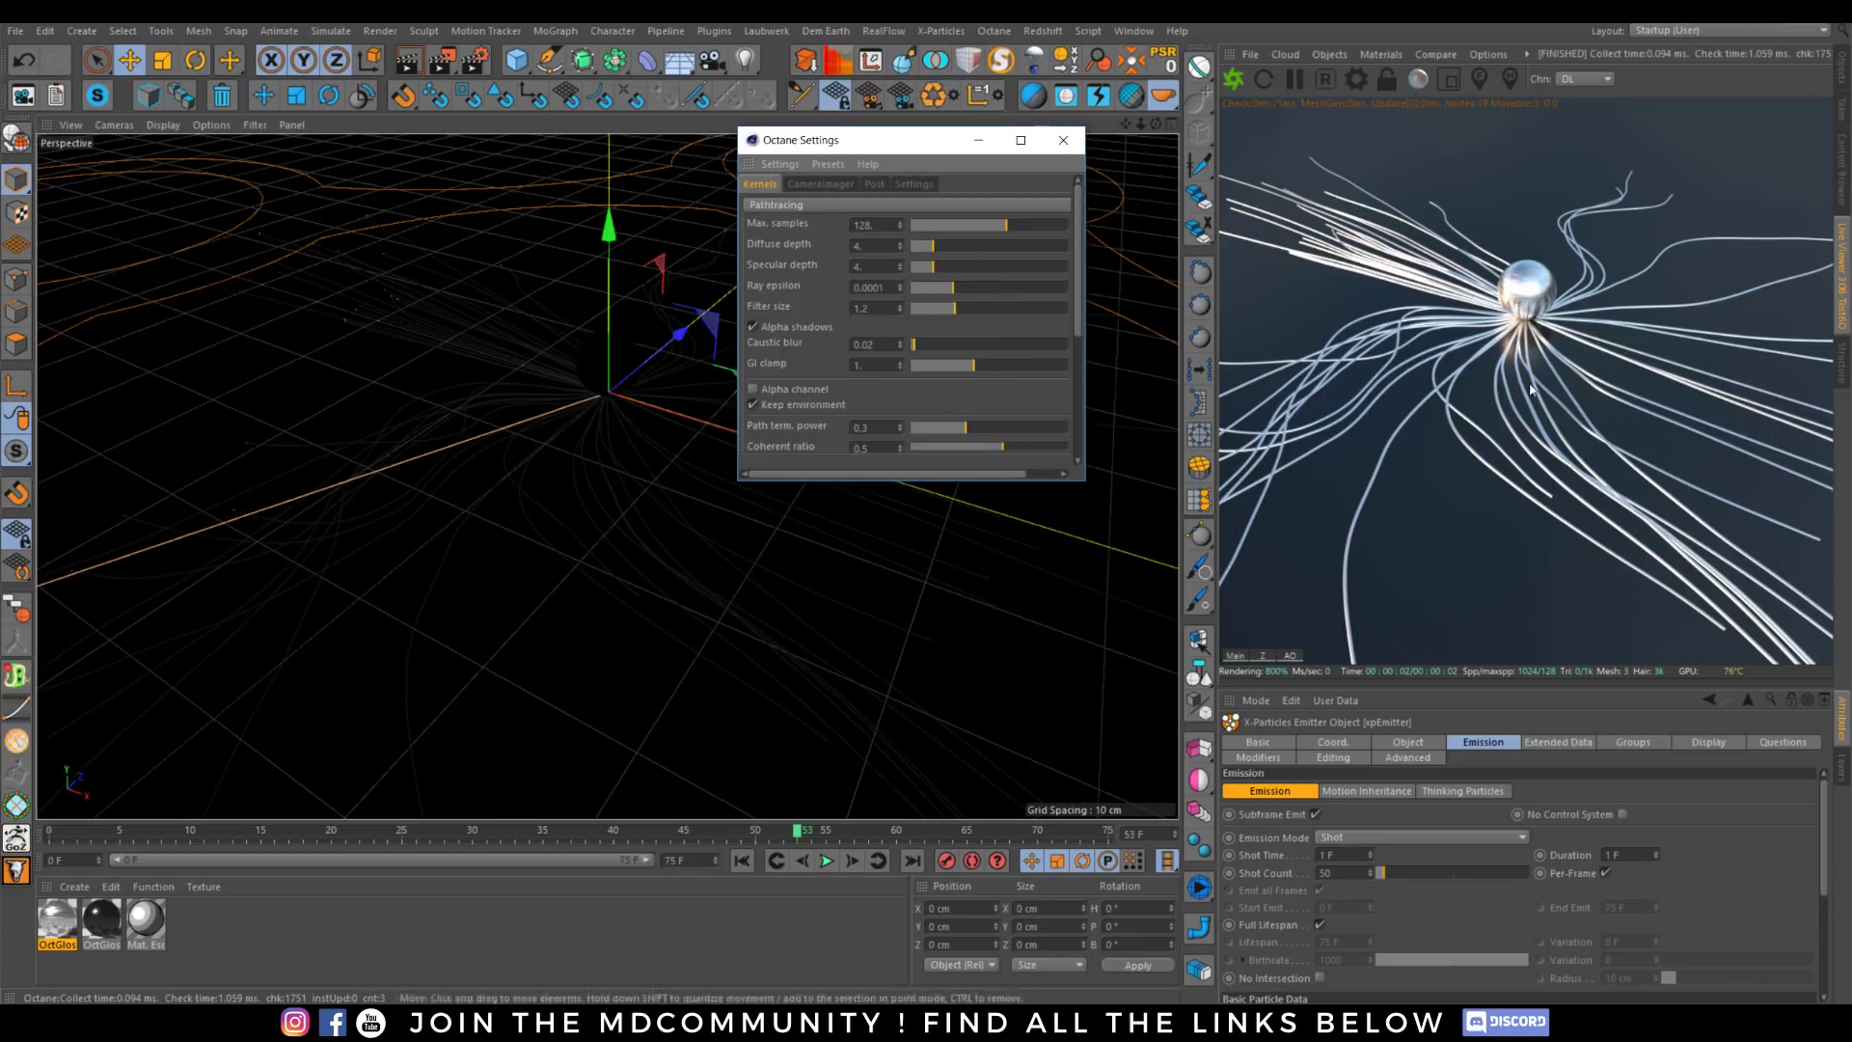
Set the Octane kernel's parallel samples to 16 and max tile samples to 32, and close the Octane settings.
scroll(1076, 284, "down", 2)
scroll(1076, 284, "down", 2)
left_click_drag(997, 332, 1095, 370)
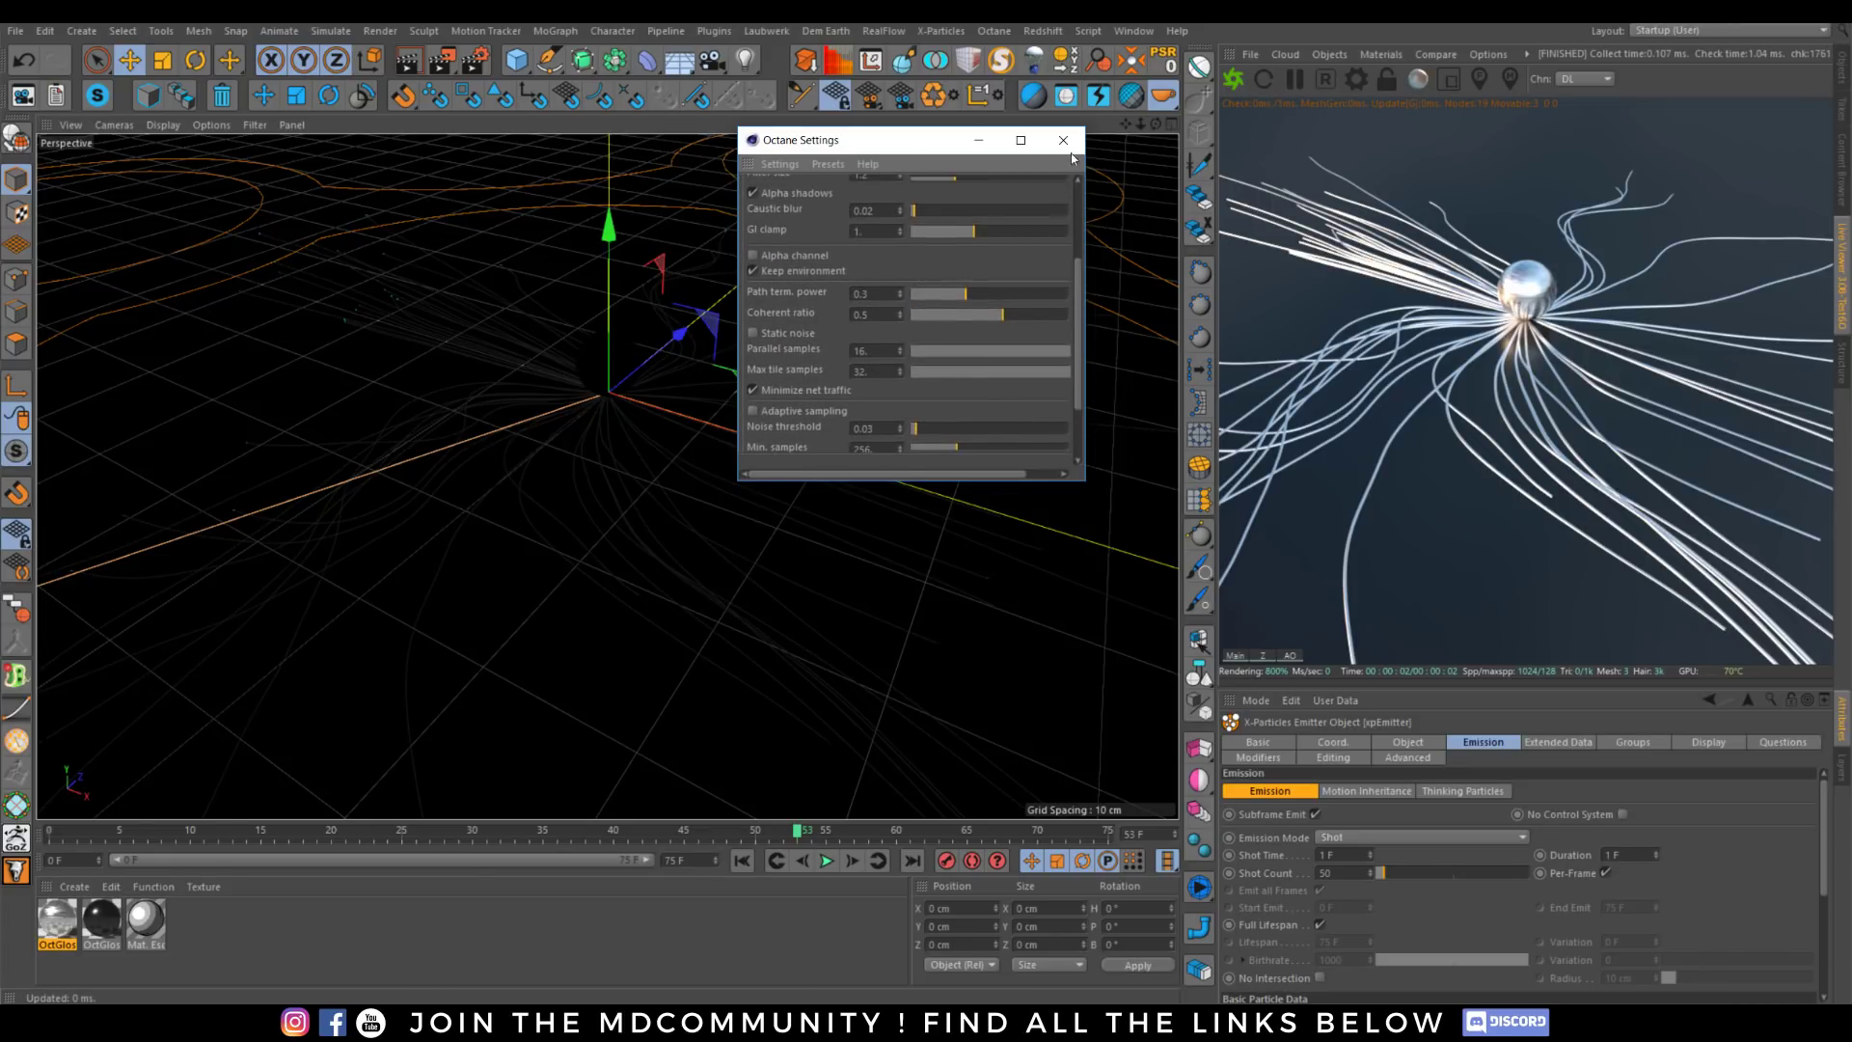
left_click(1063, 139)
Open the save section of the render settings and review the file formats for the regular image.
left_click(476, 60)
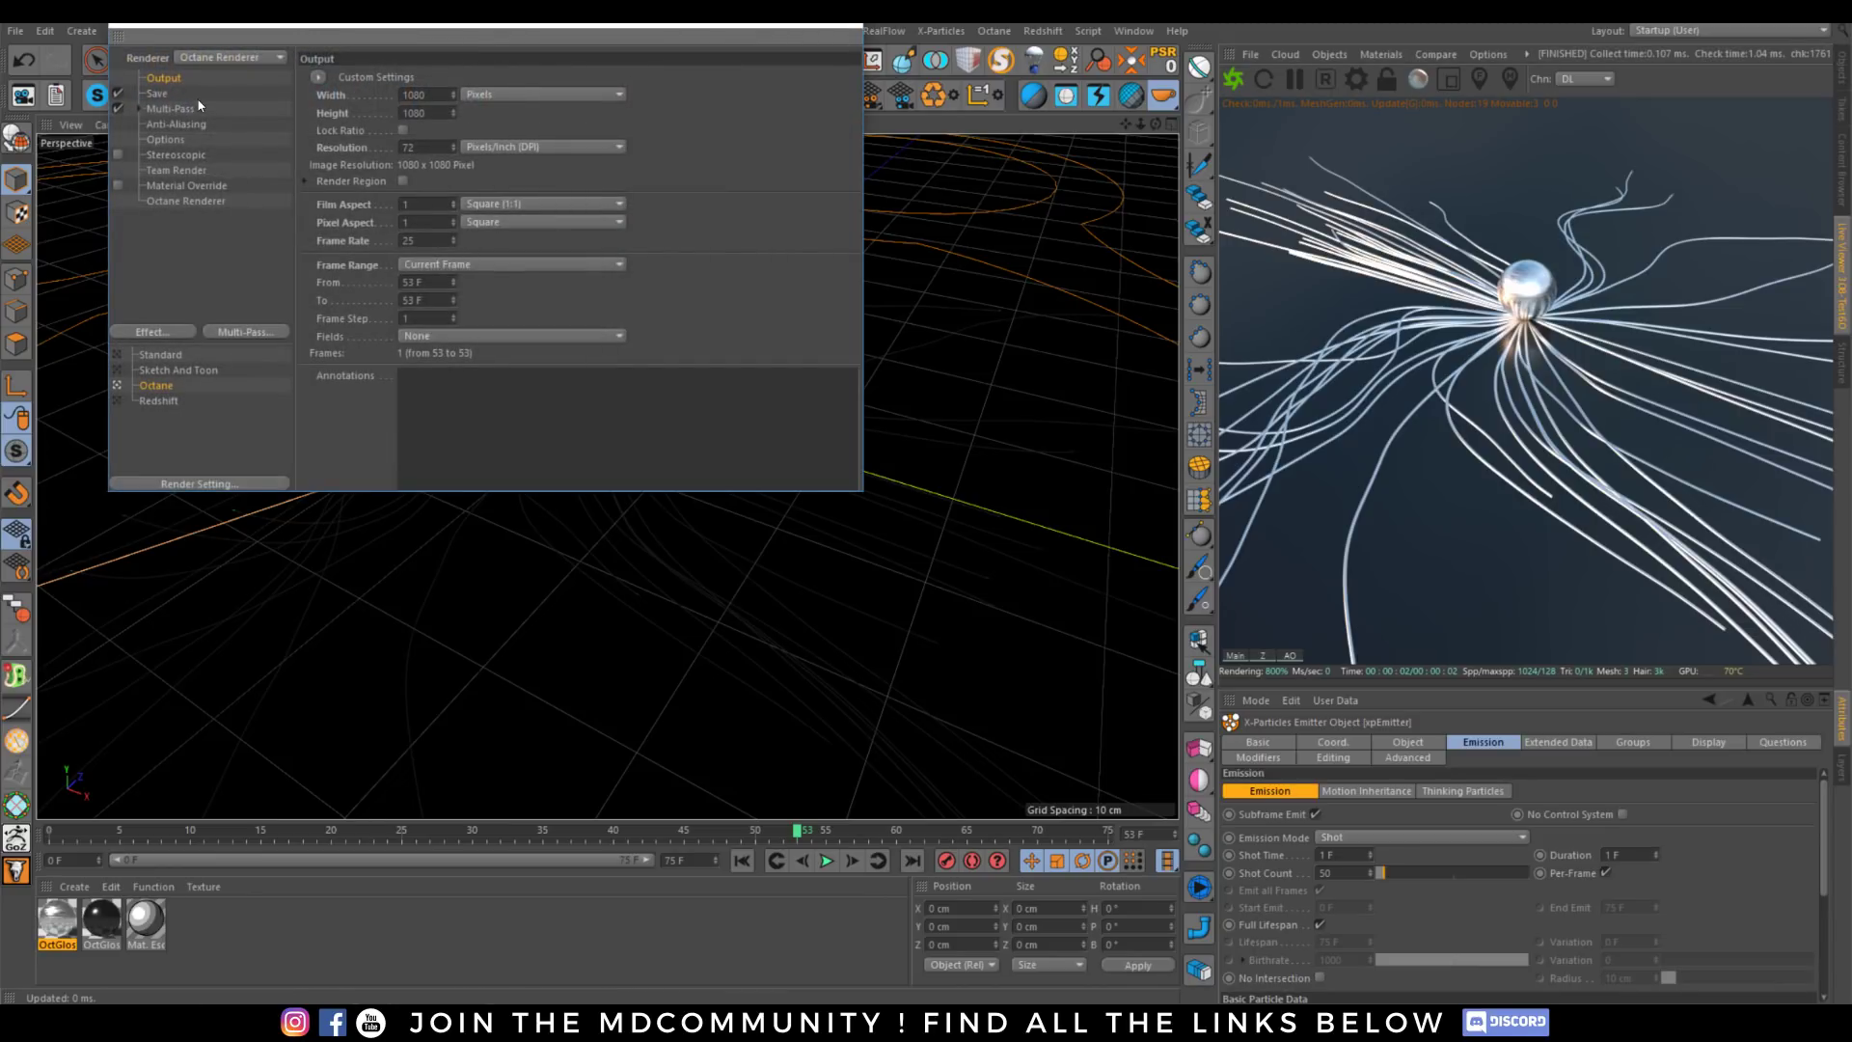
left_click(157, 93)
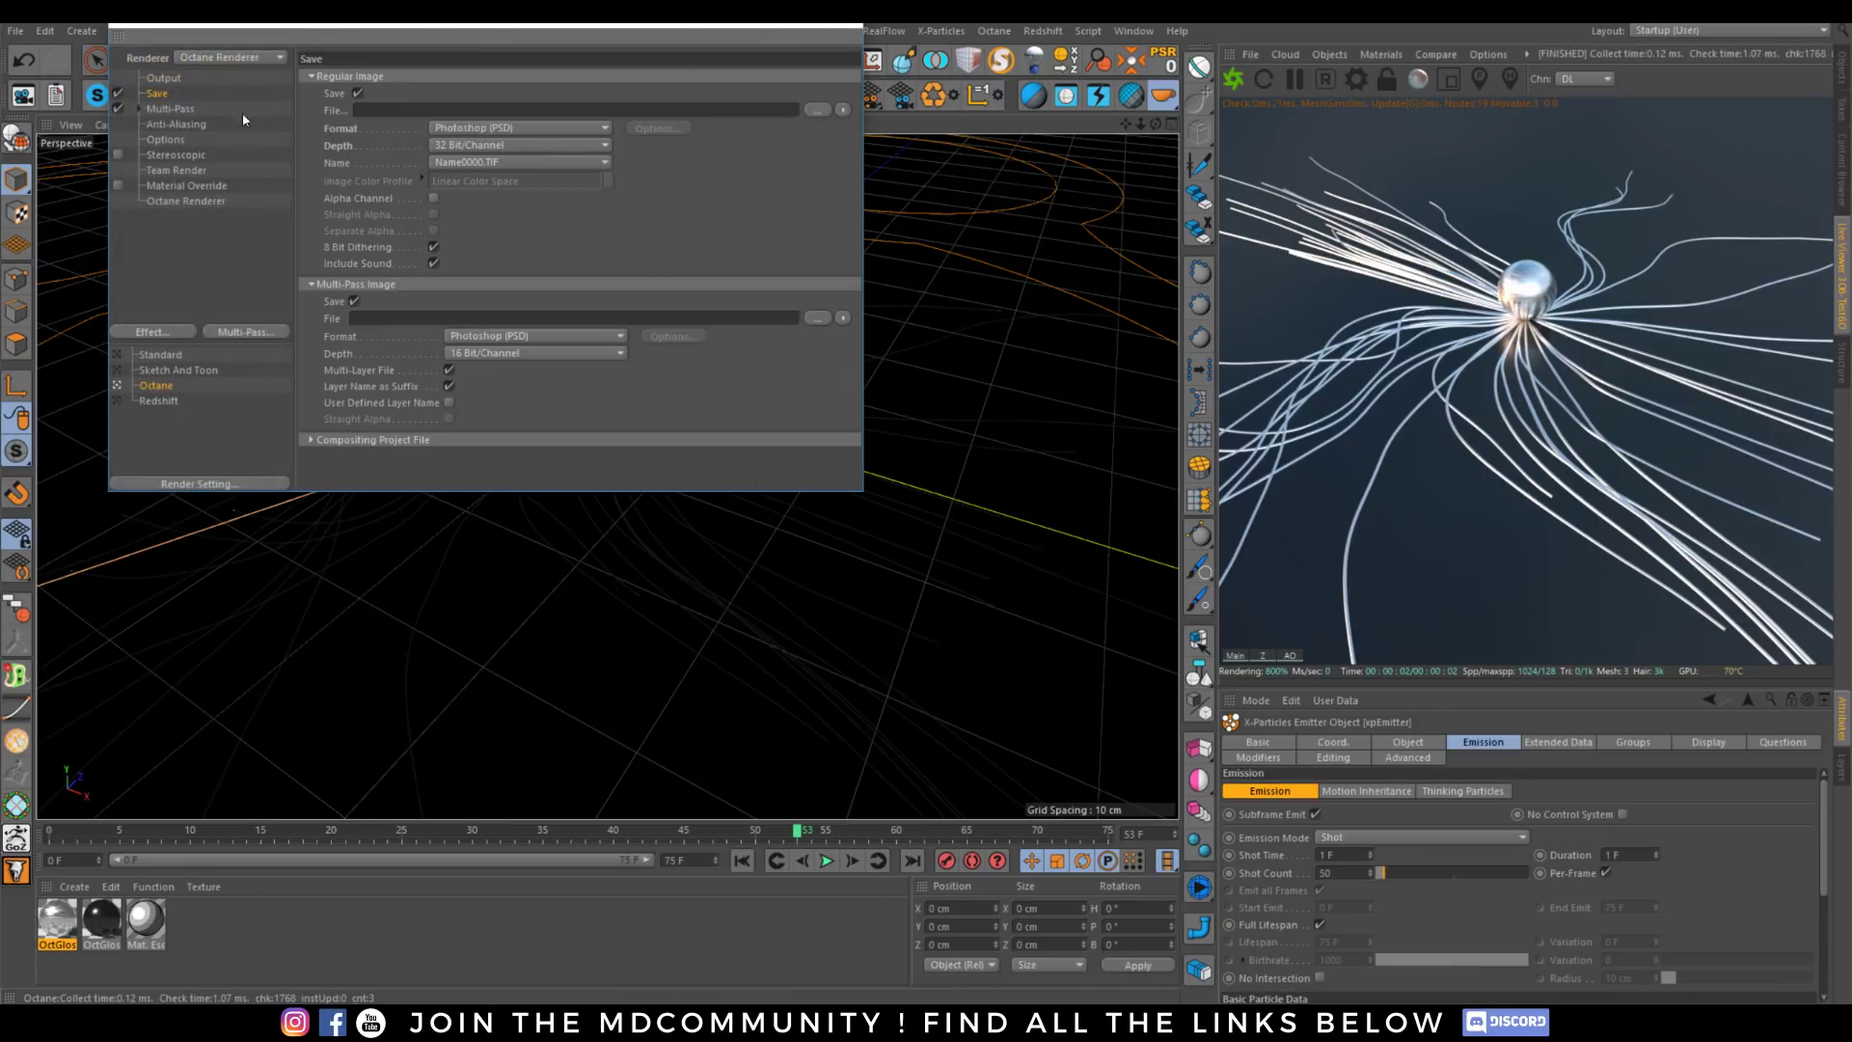
left_click(521, 128)
left_click(702, 158)
Browse for the regular image's output file and create a folder named render on the Stockage (E:) drive.
left_click(826, 108)
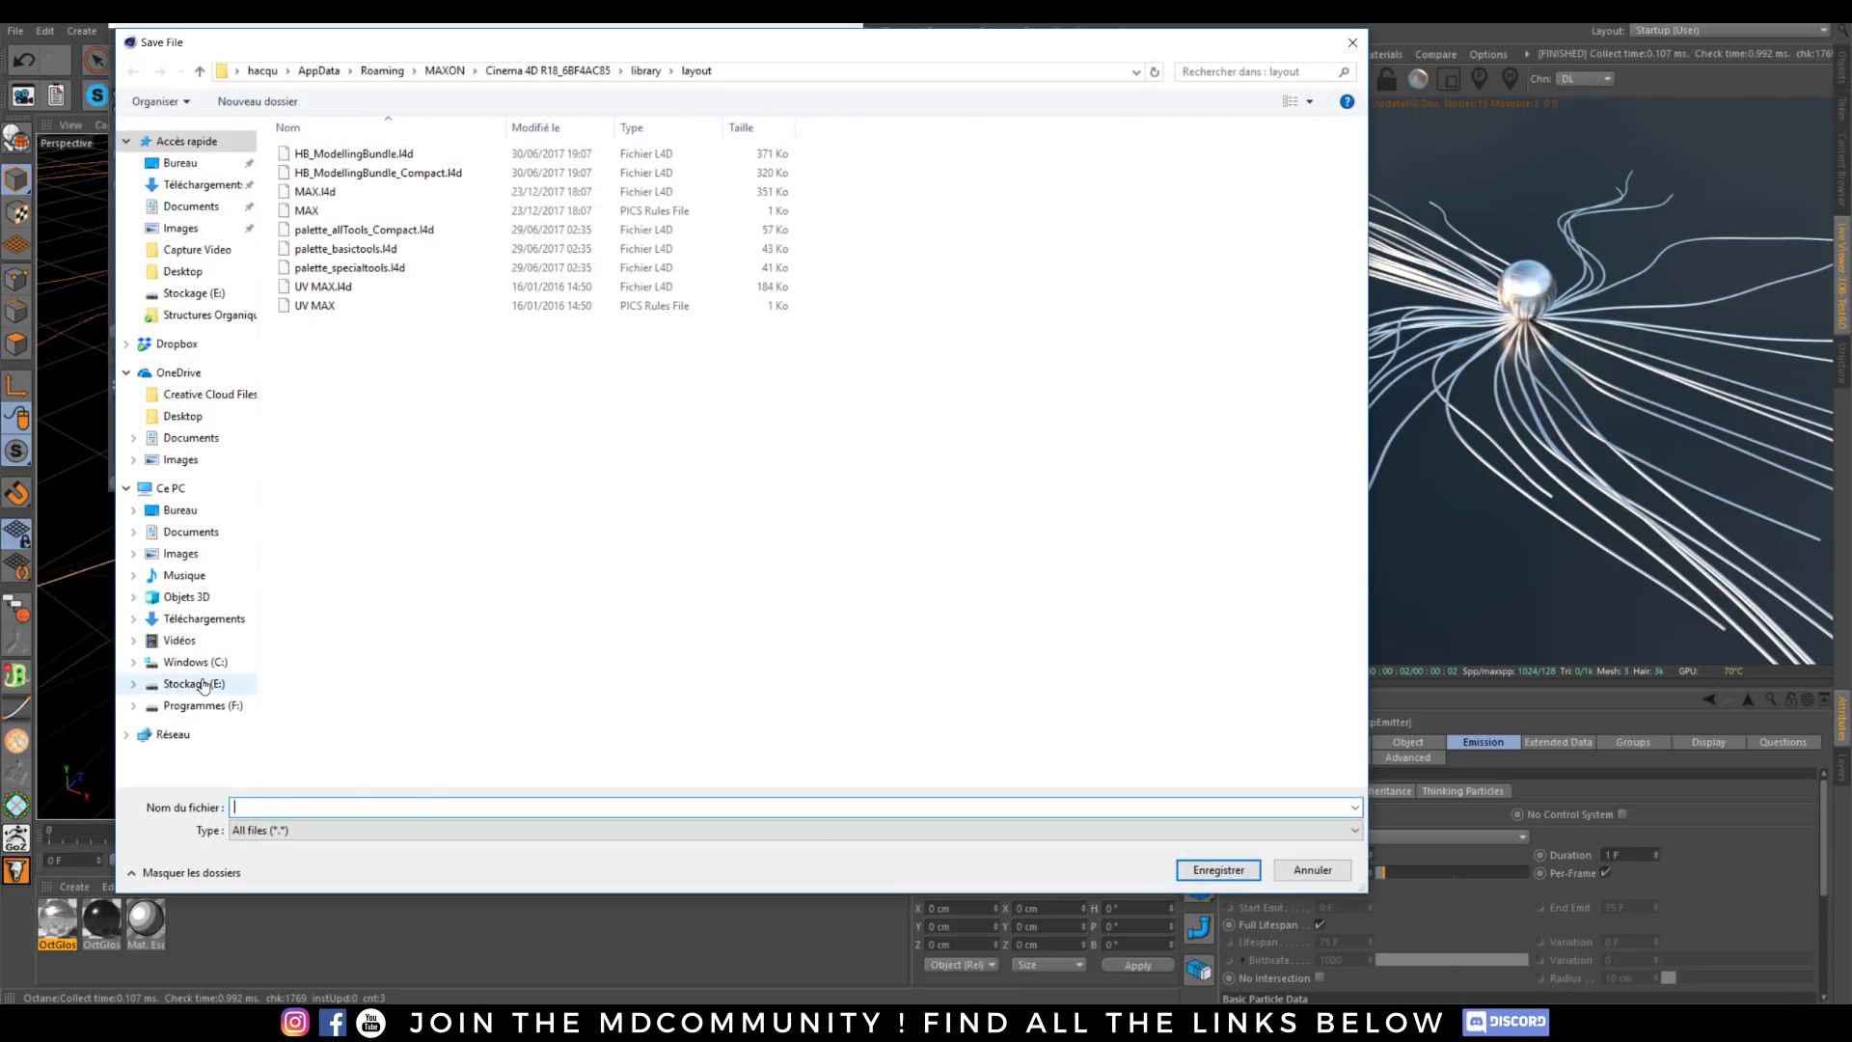
left_click(192, 683)
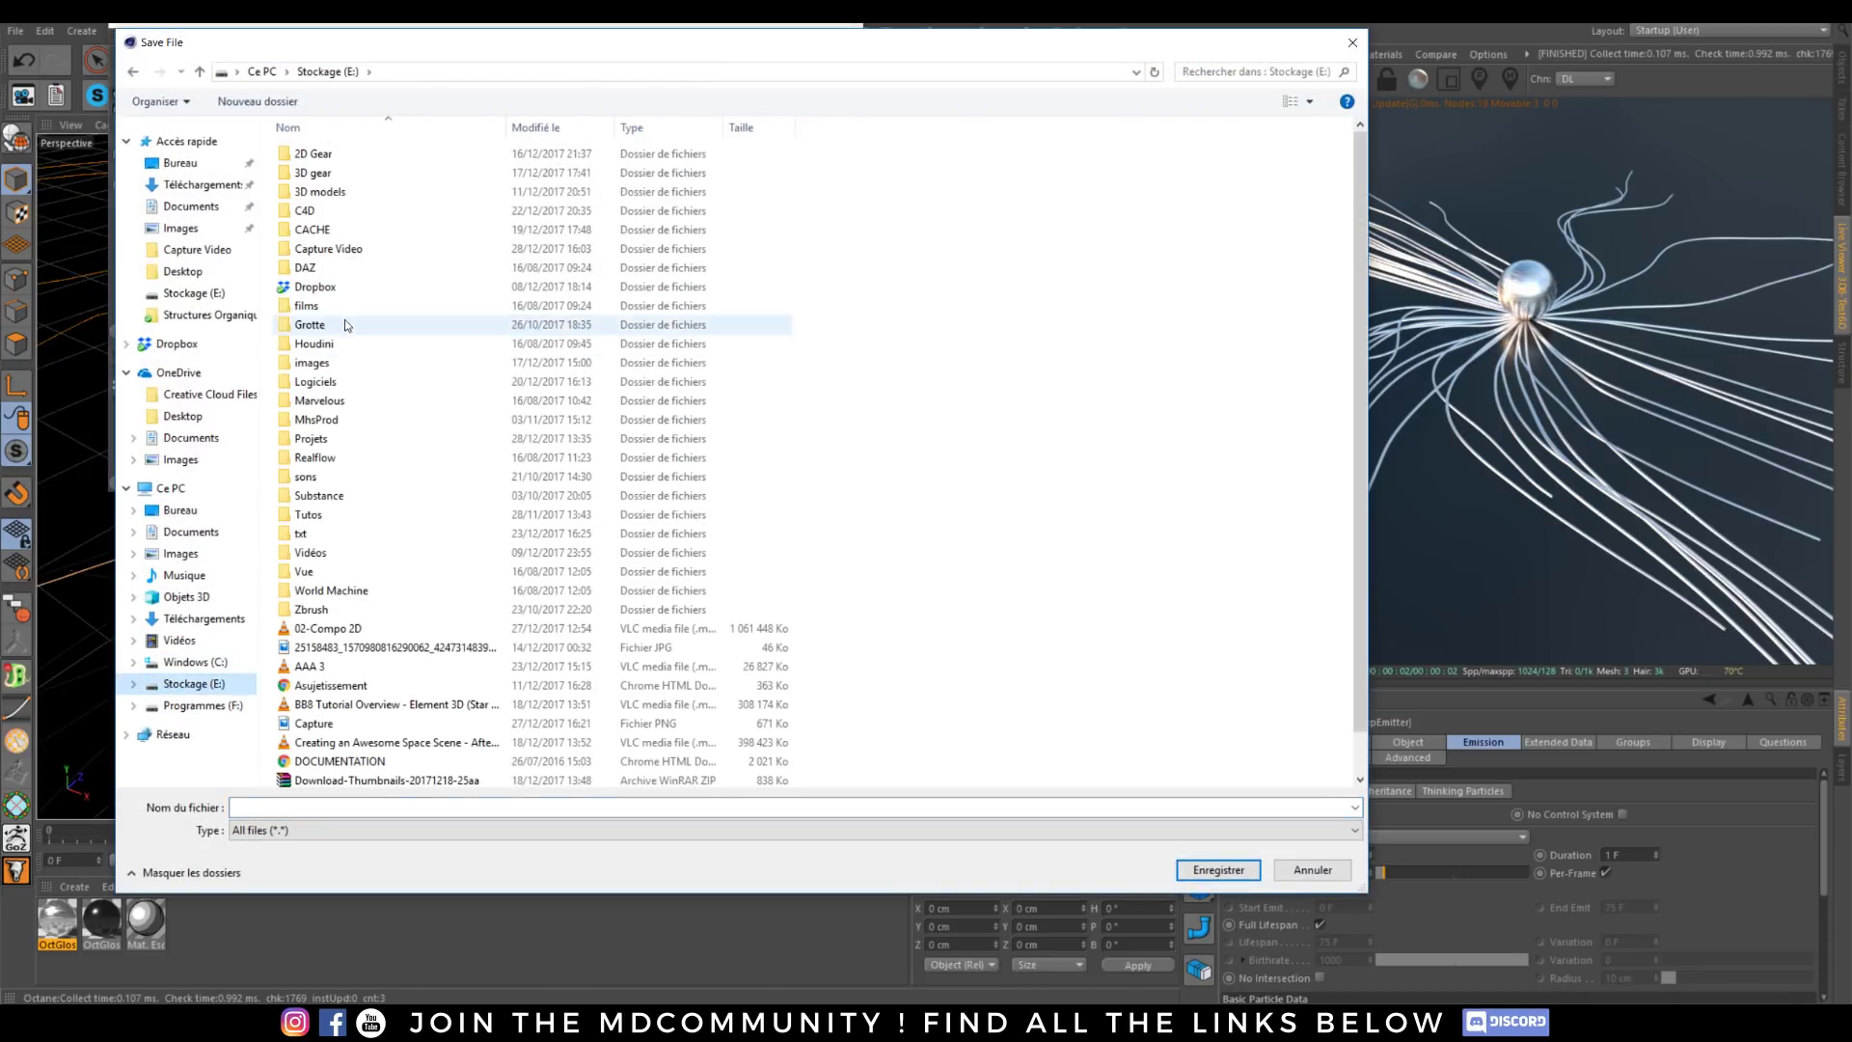
right_click(1007, 570)
mouse_move(980, 767)
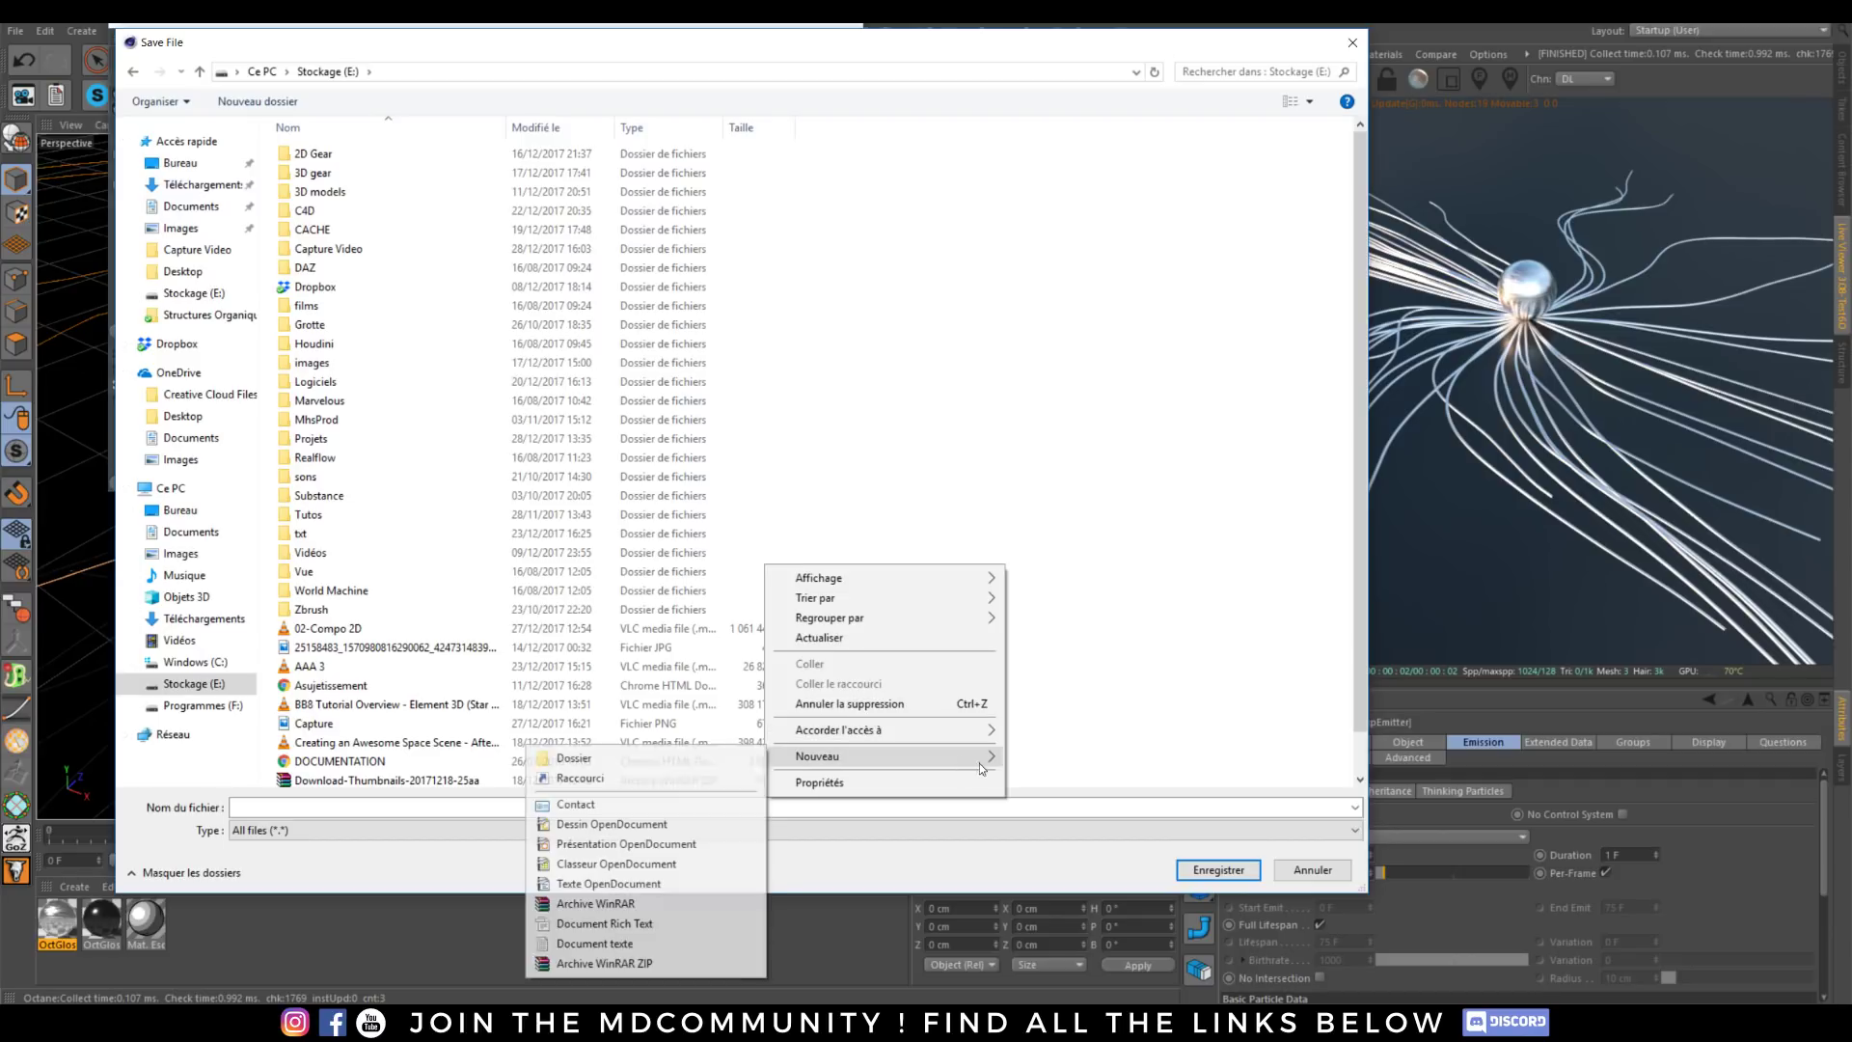
left_click(599, 760)
type("rende")
key("Return")
Set the regular image's output to a file named aaaa inside the render folder.
double_click(334, 778)
left_click(313, 807)
type("aaaa")
left_click(1218, 869)
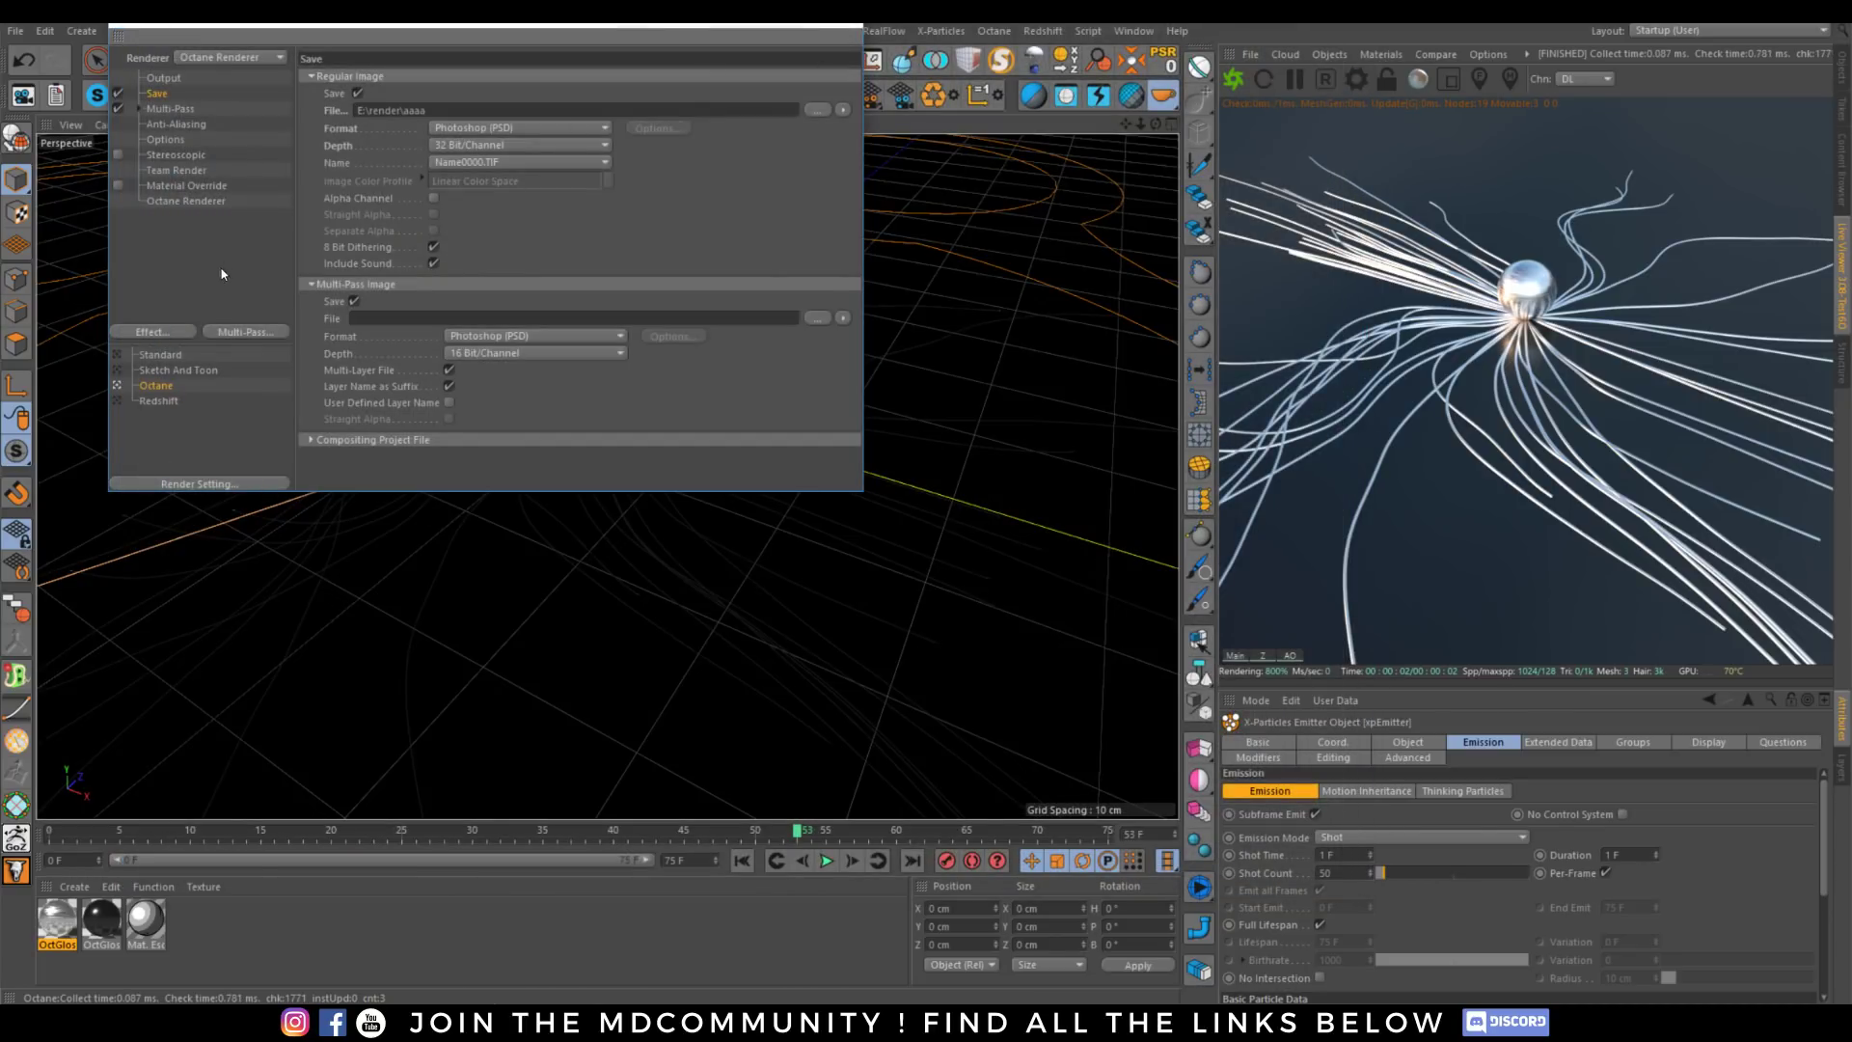
Set the Octane render passes output to a file named AO in the render folder and review the info passes.
left_click(189, 201)
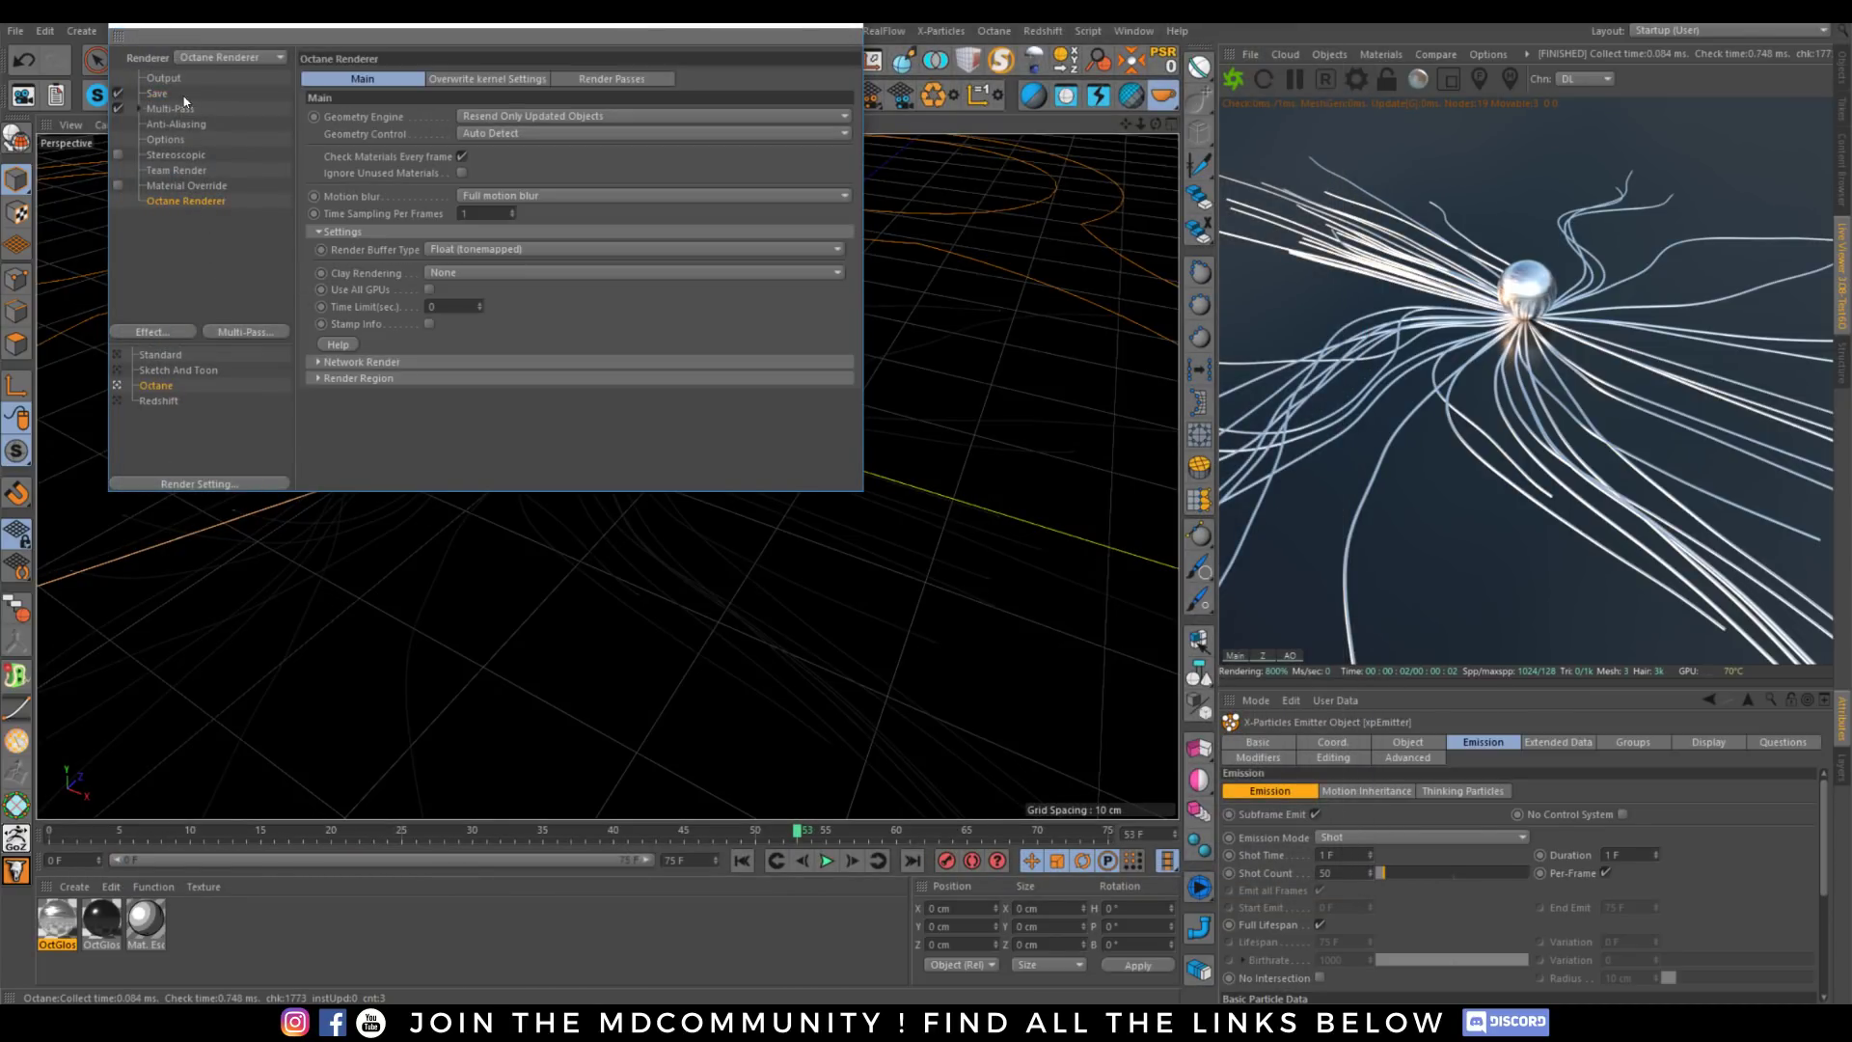
left_click(623, 81)
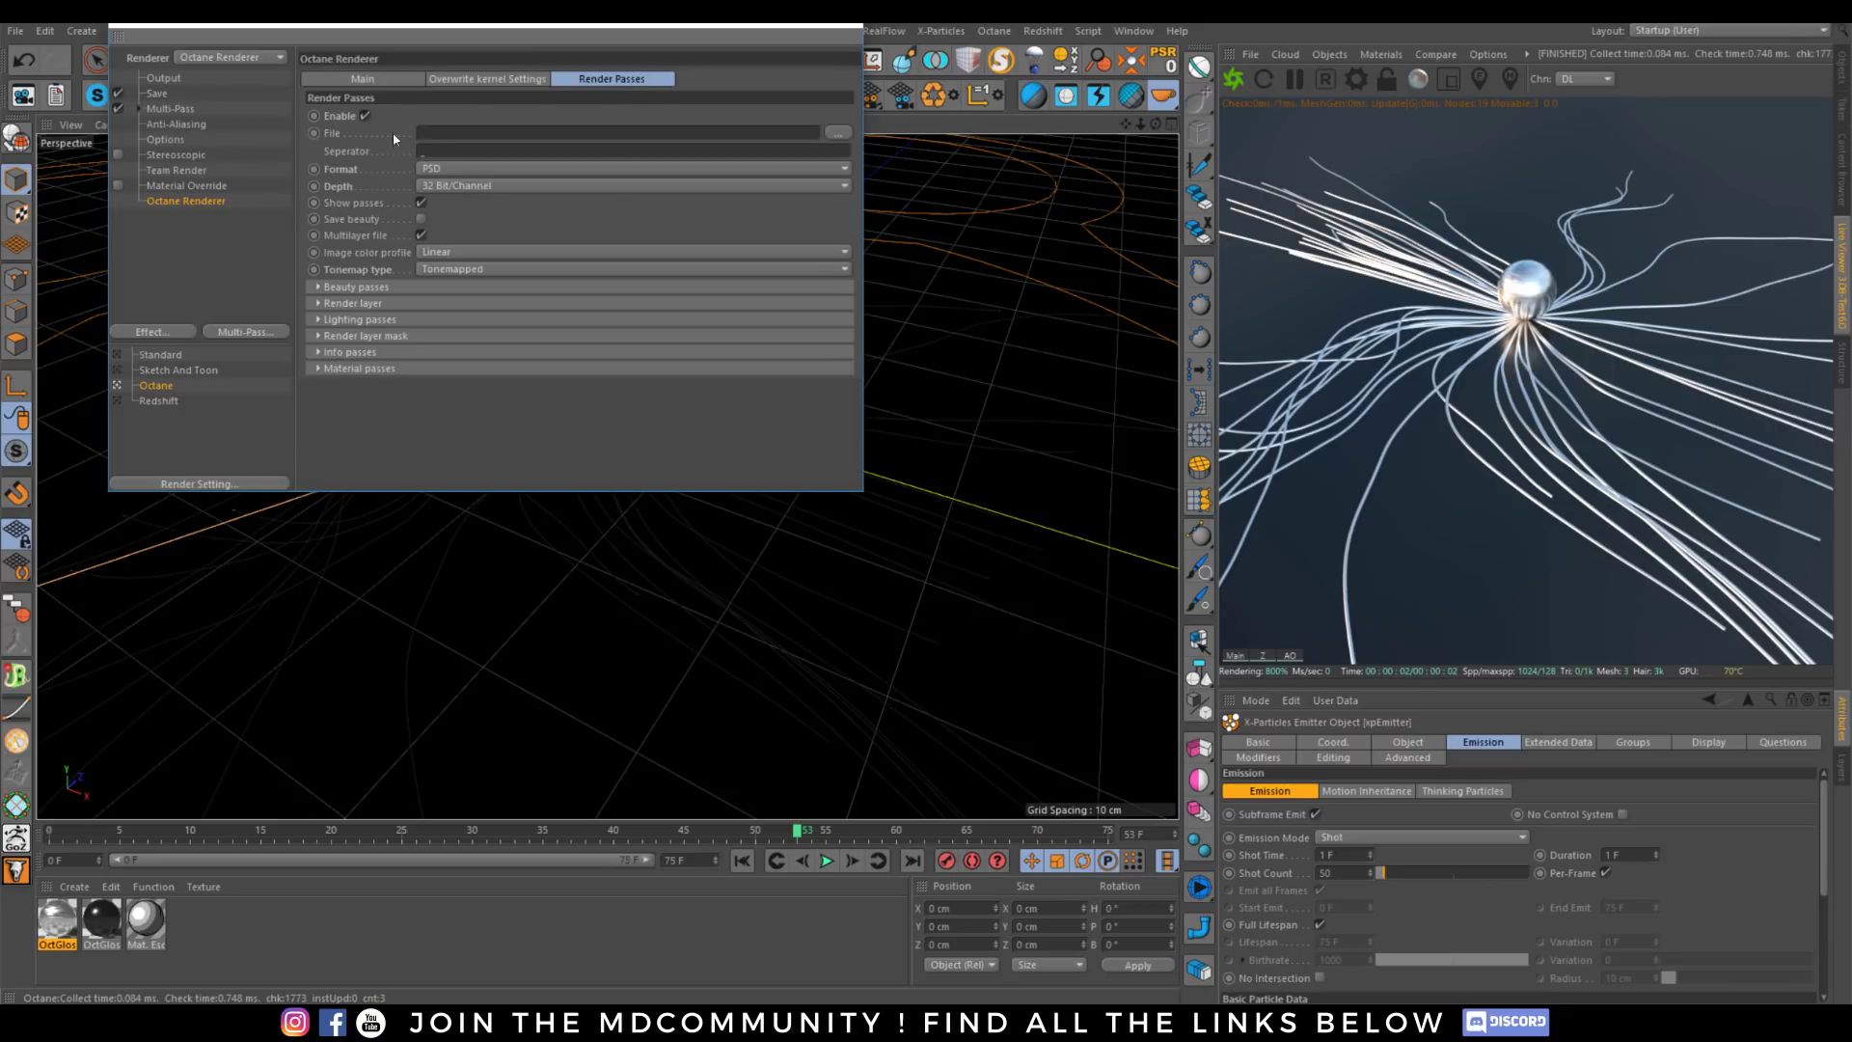
left_click(838, 133)
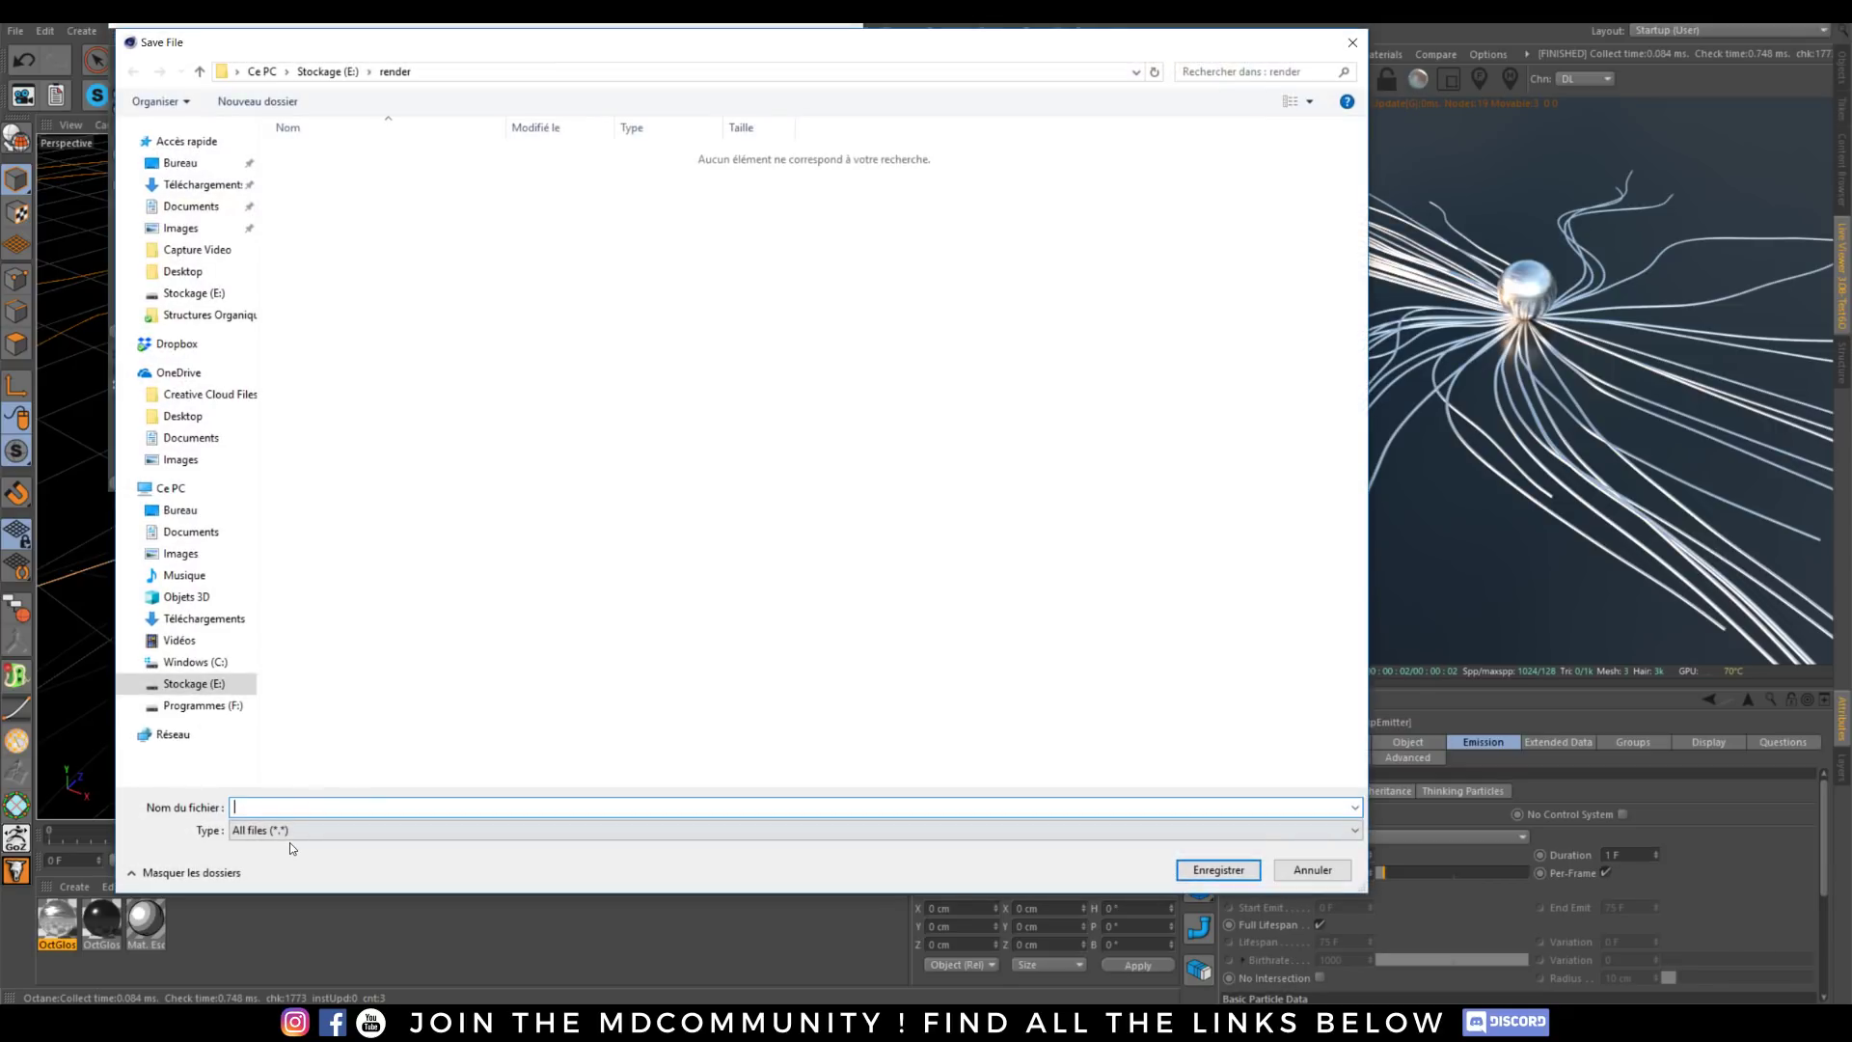
type("AO")
left_click(1218, 870)
left_click(318, 353)
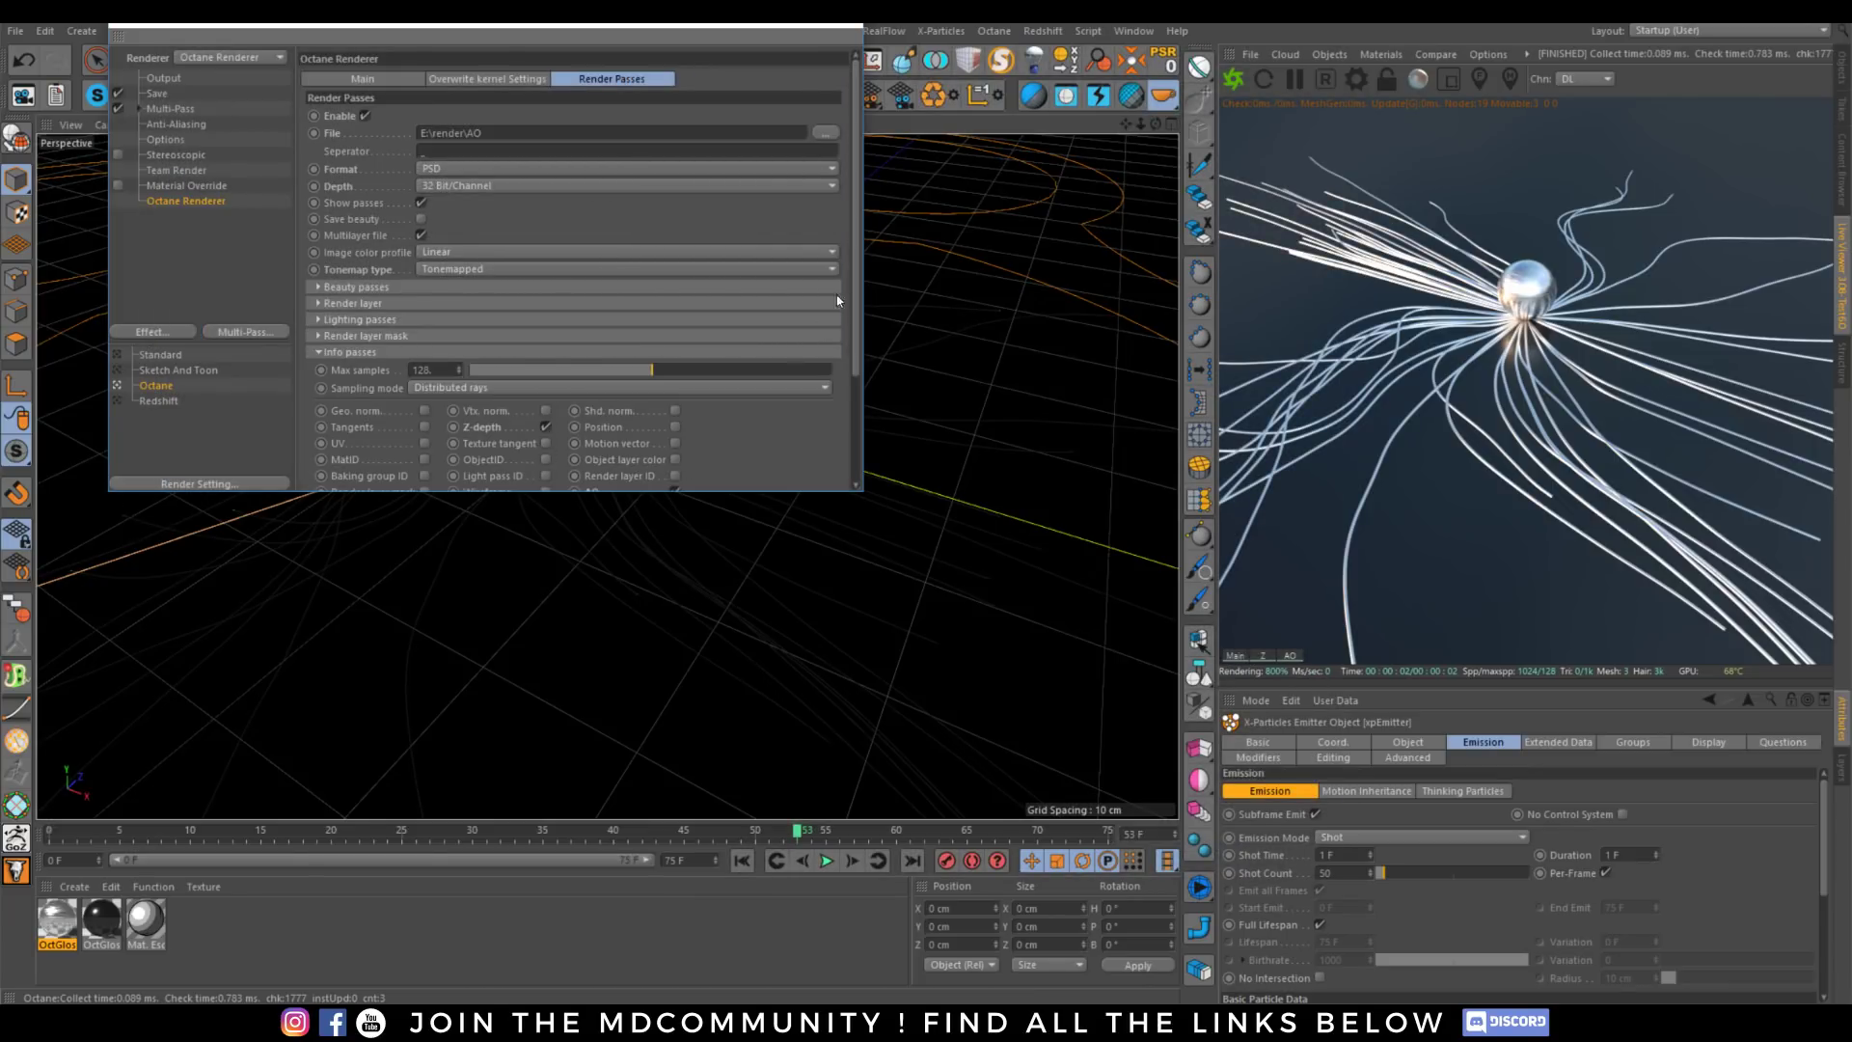
scroll(838, 300, "down", 4)
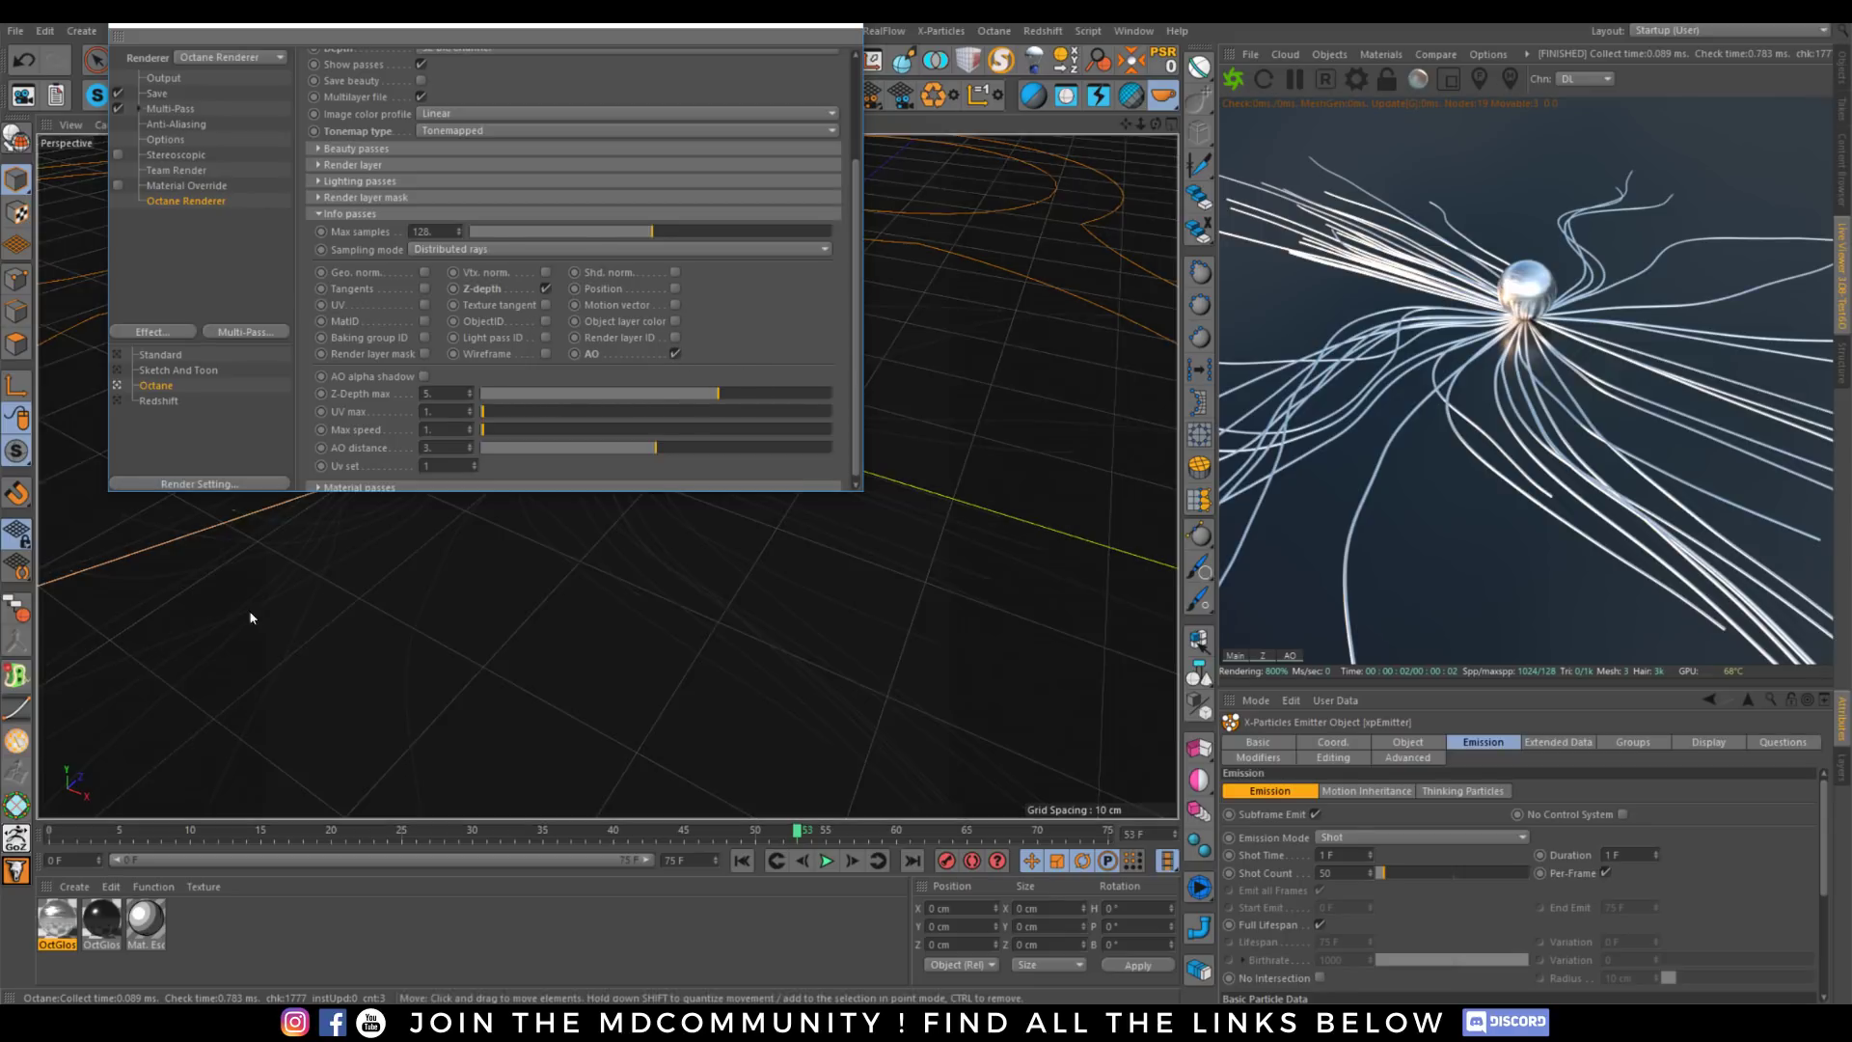
Darken the black glossy material's specular color to about 0.0116, set its roughness to 0.5, and close the render settings.
double_click(102, 921)
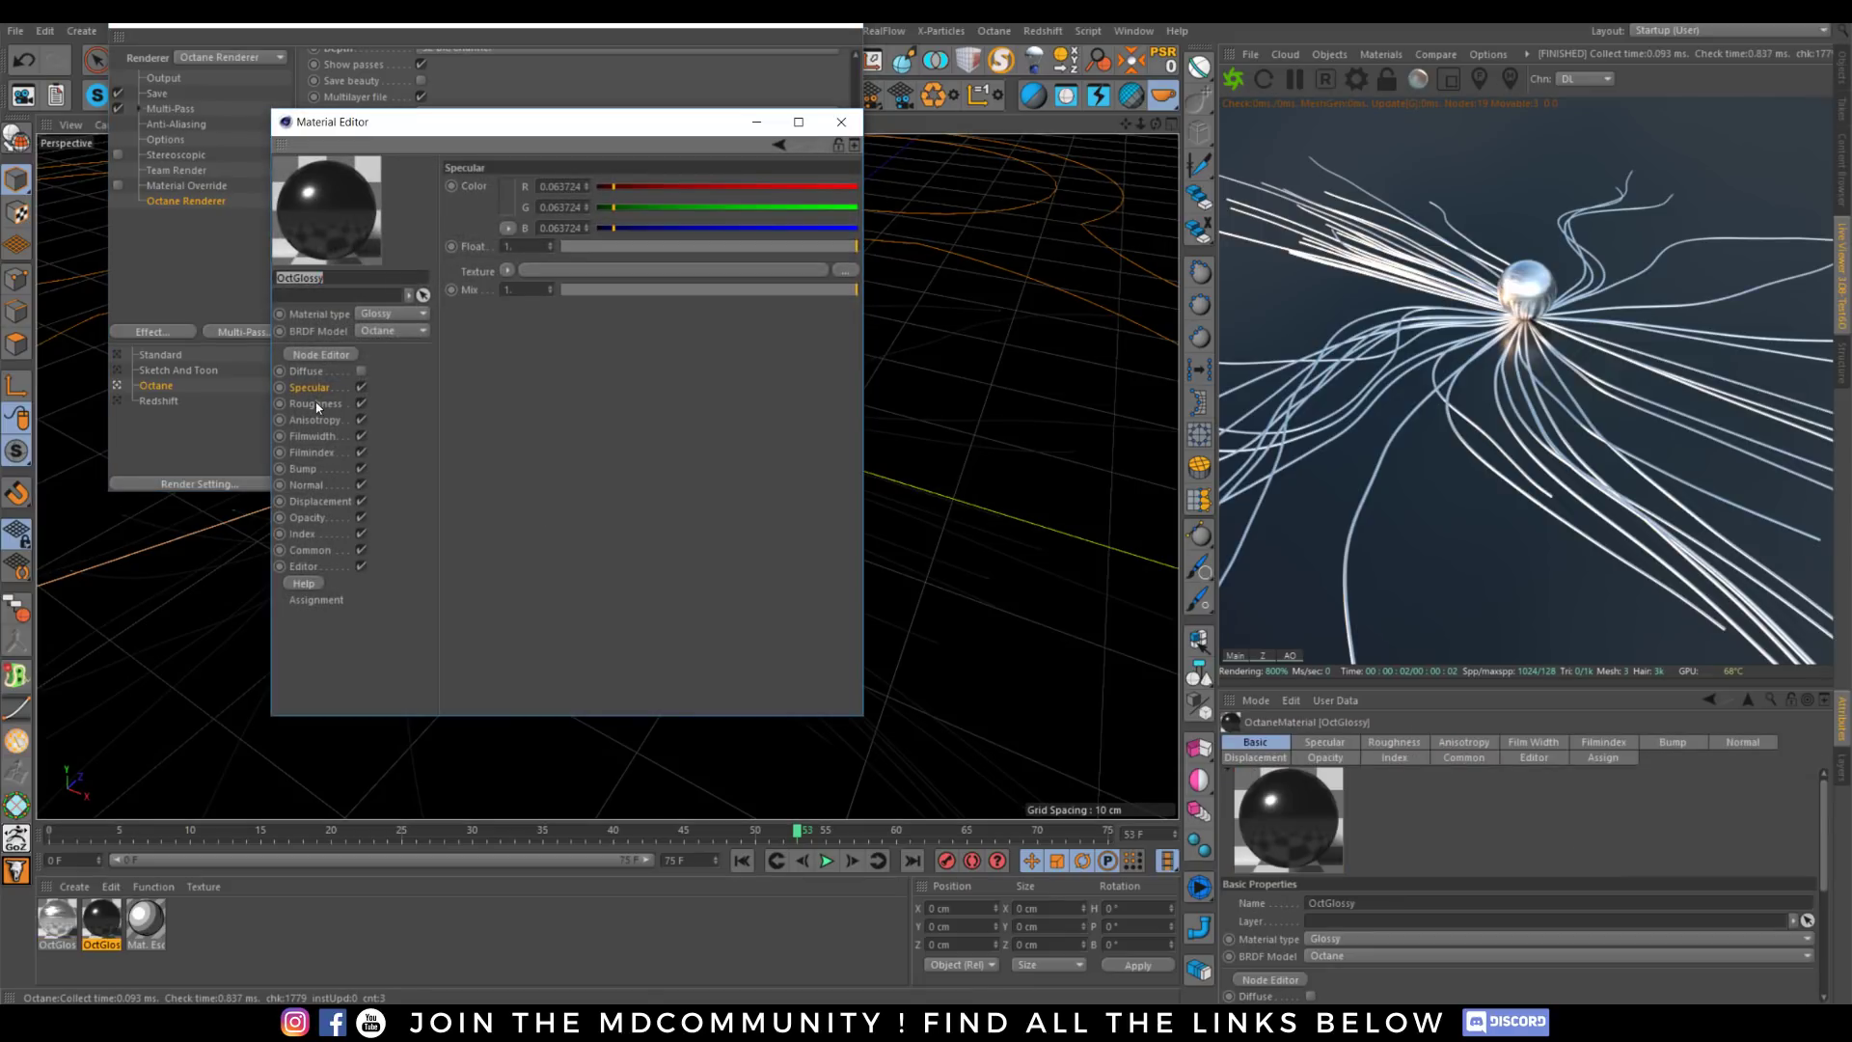
left_click(503, 206)
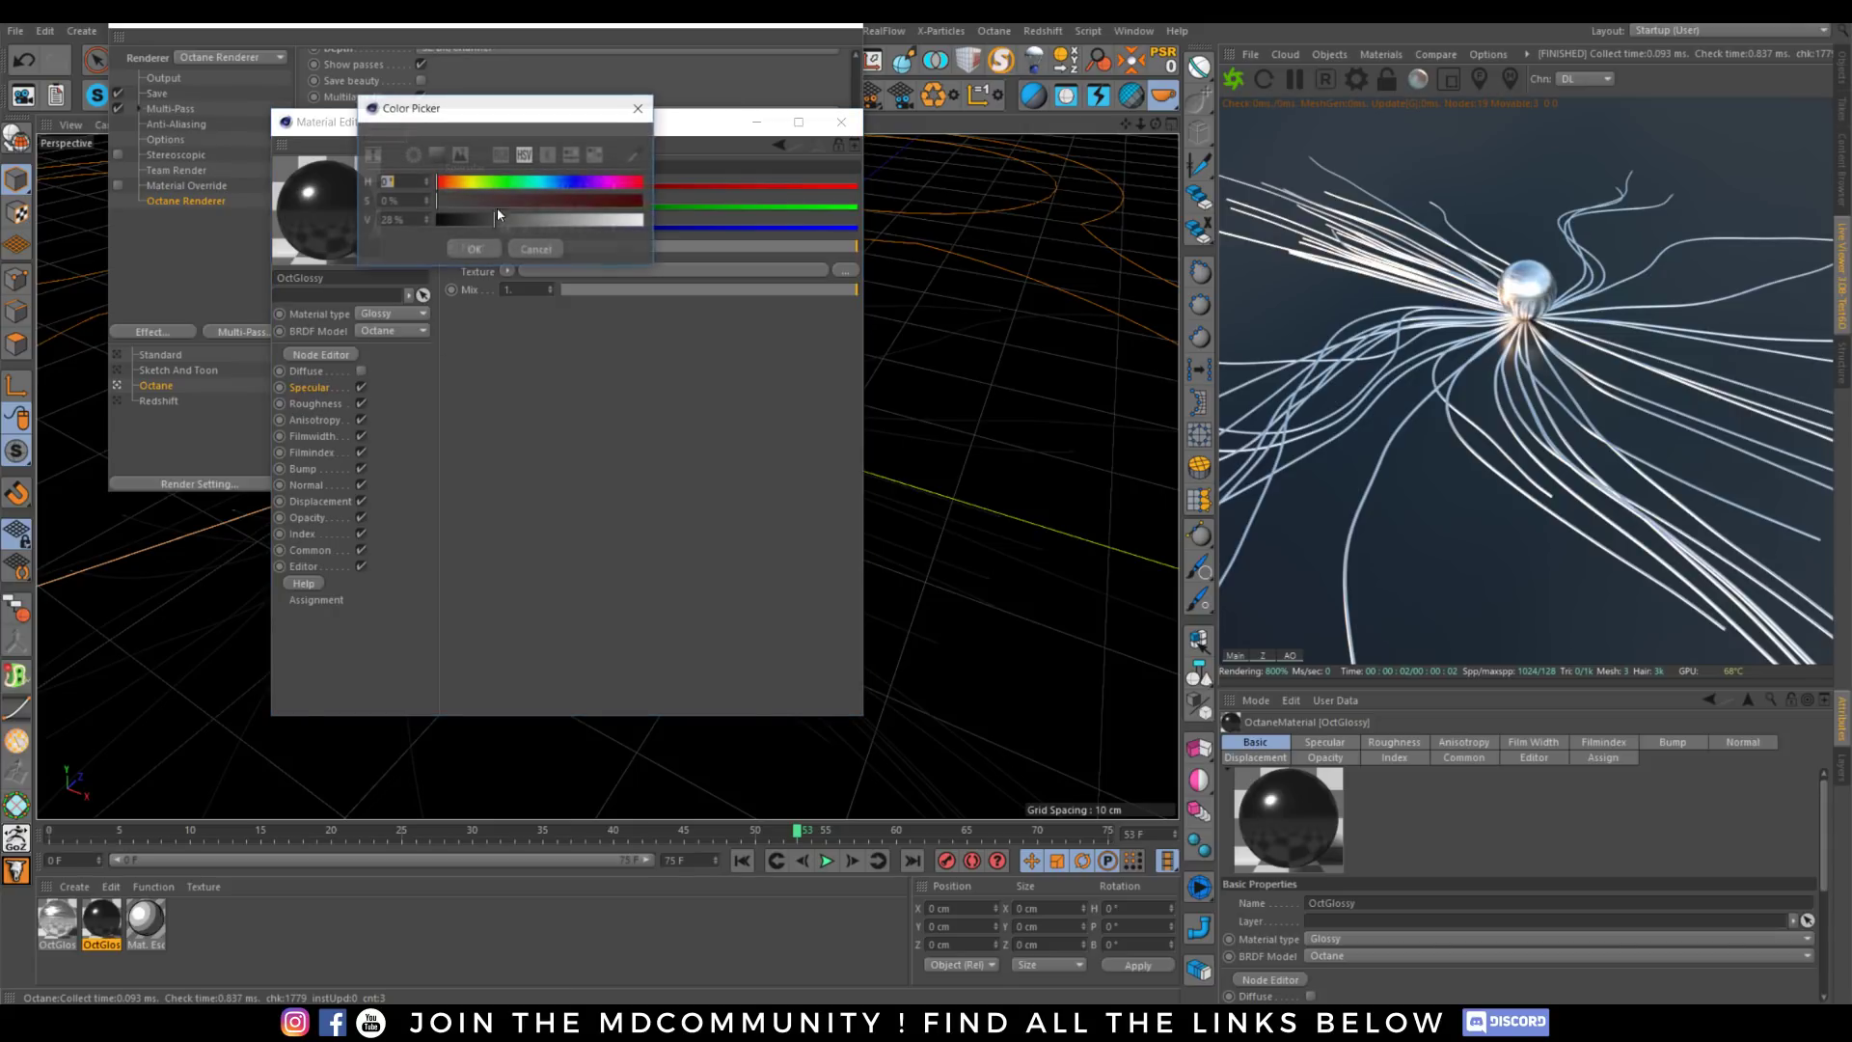
left_click(473, 249)
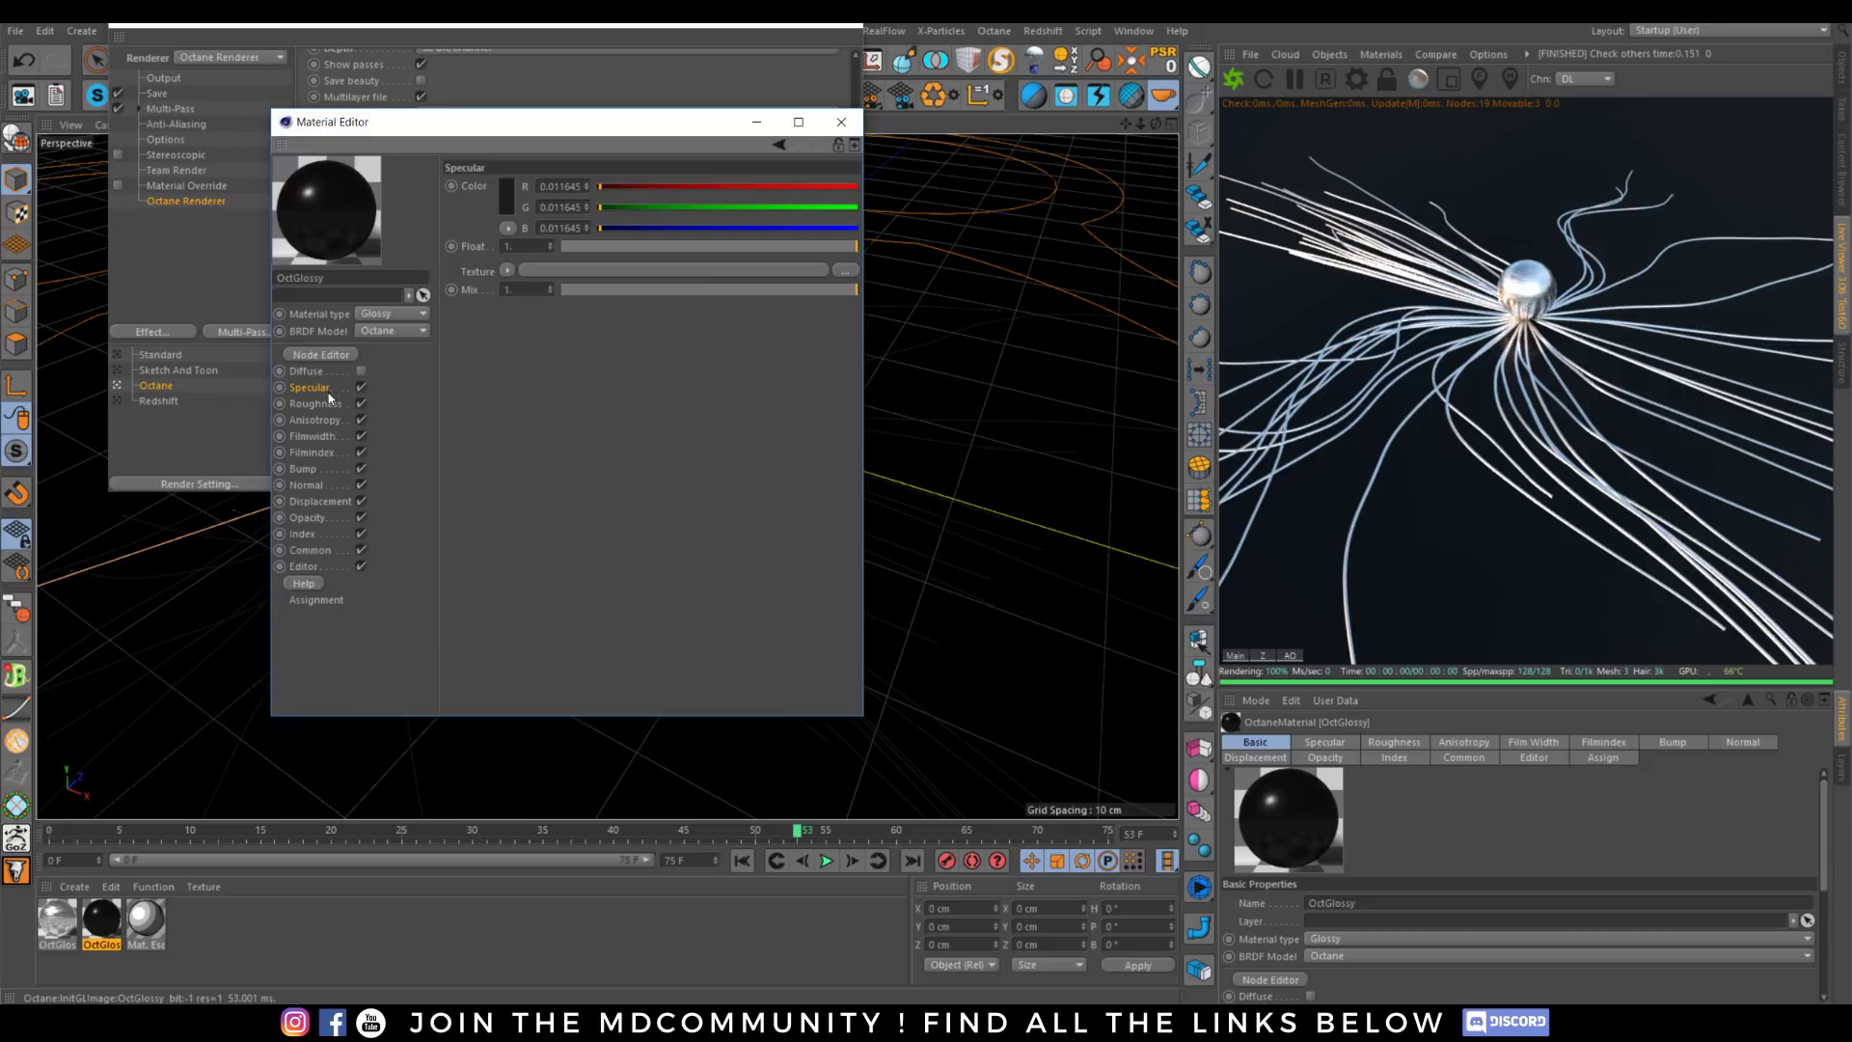
left_click(315, 404)
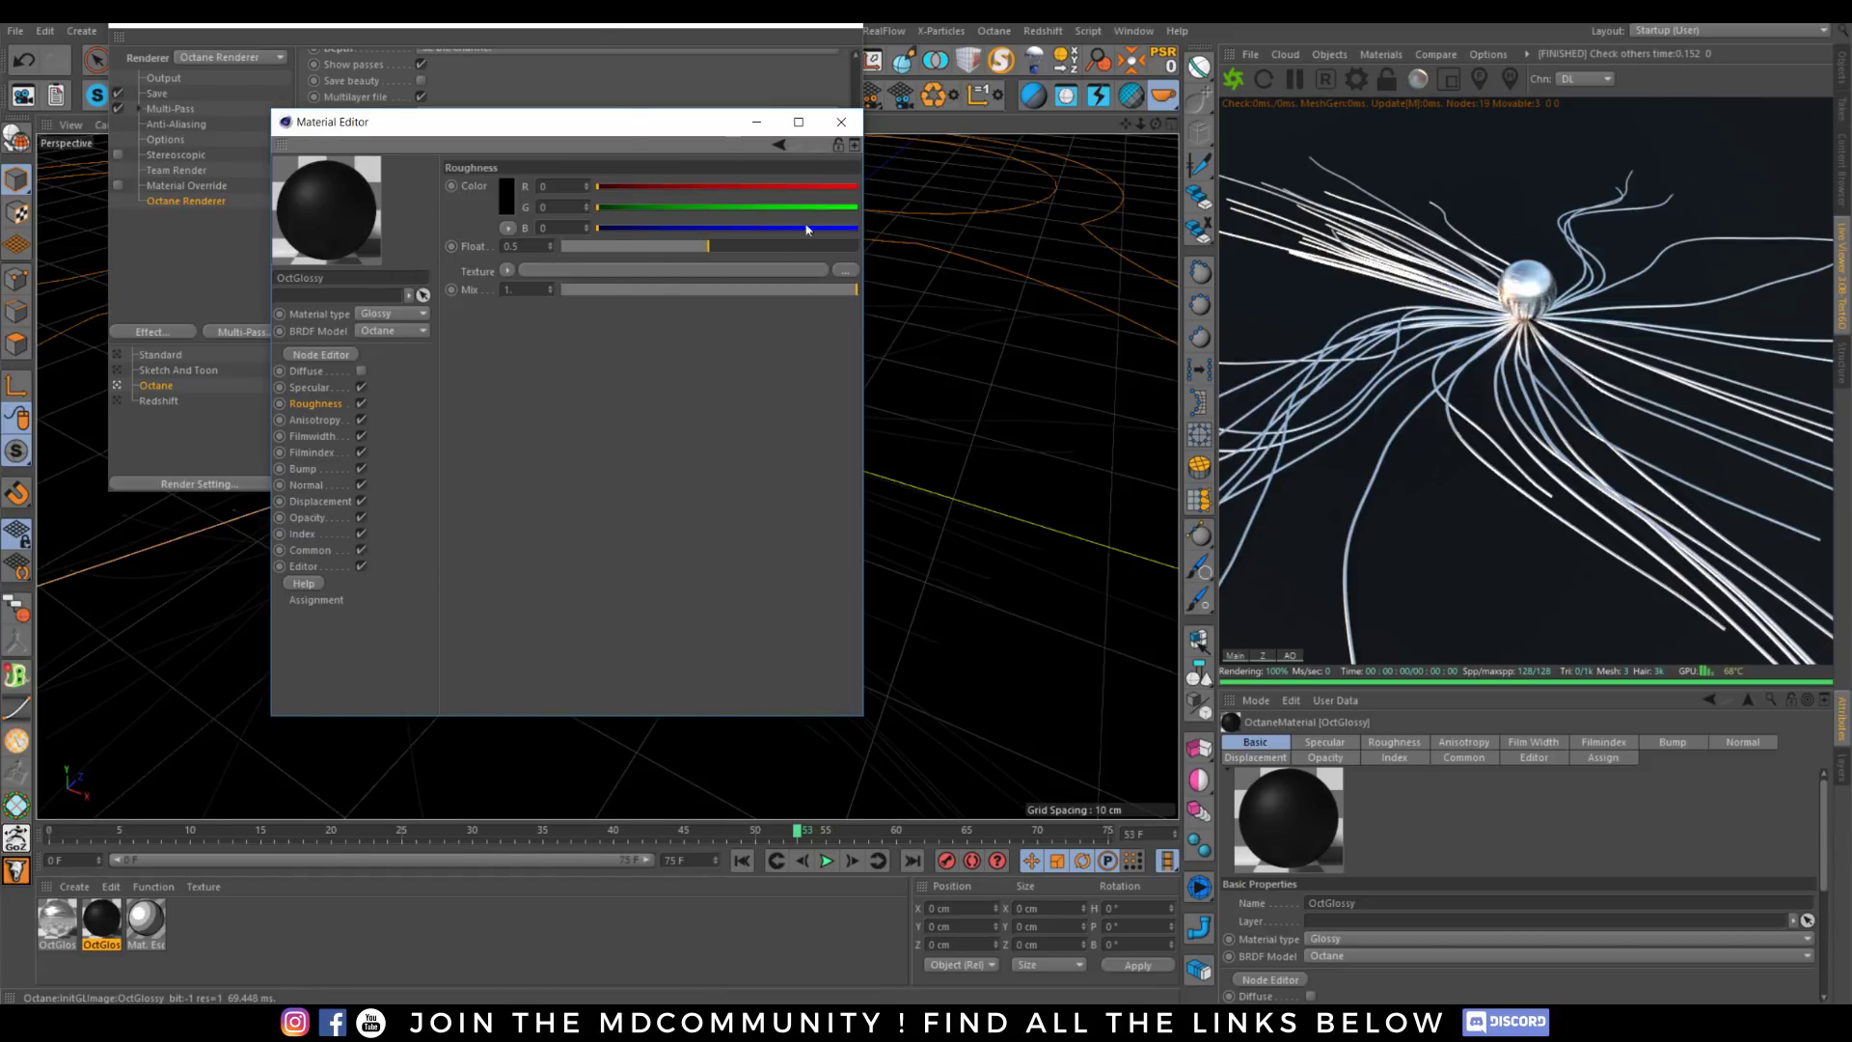
left_click(849, 121)
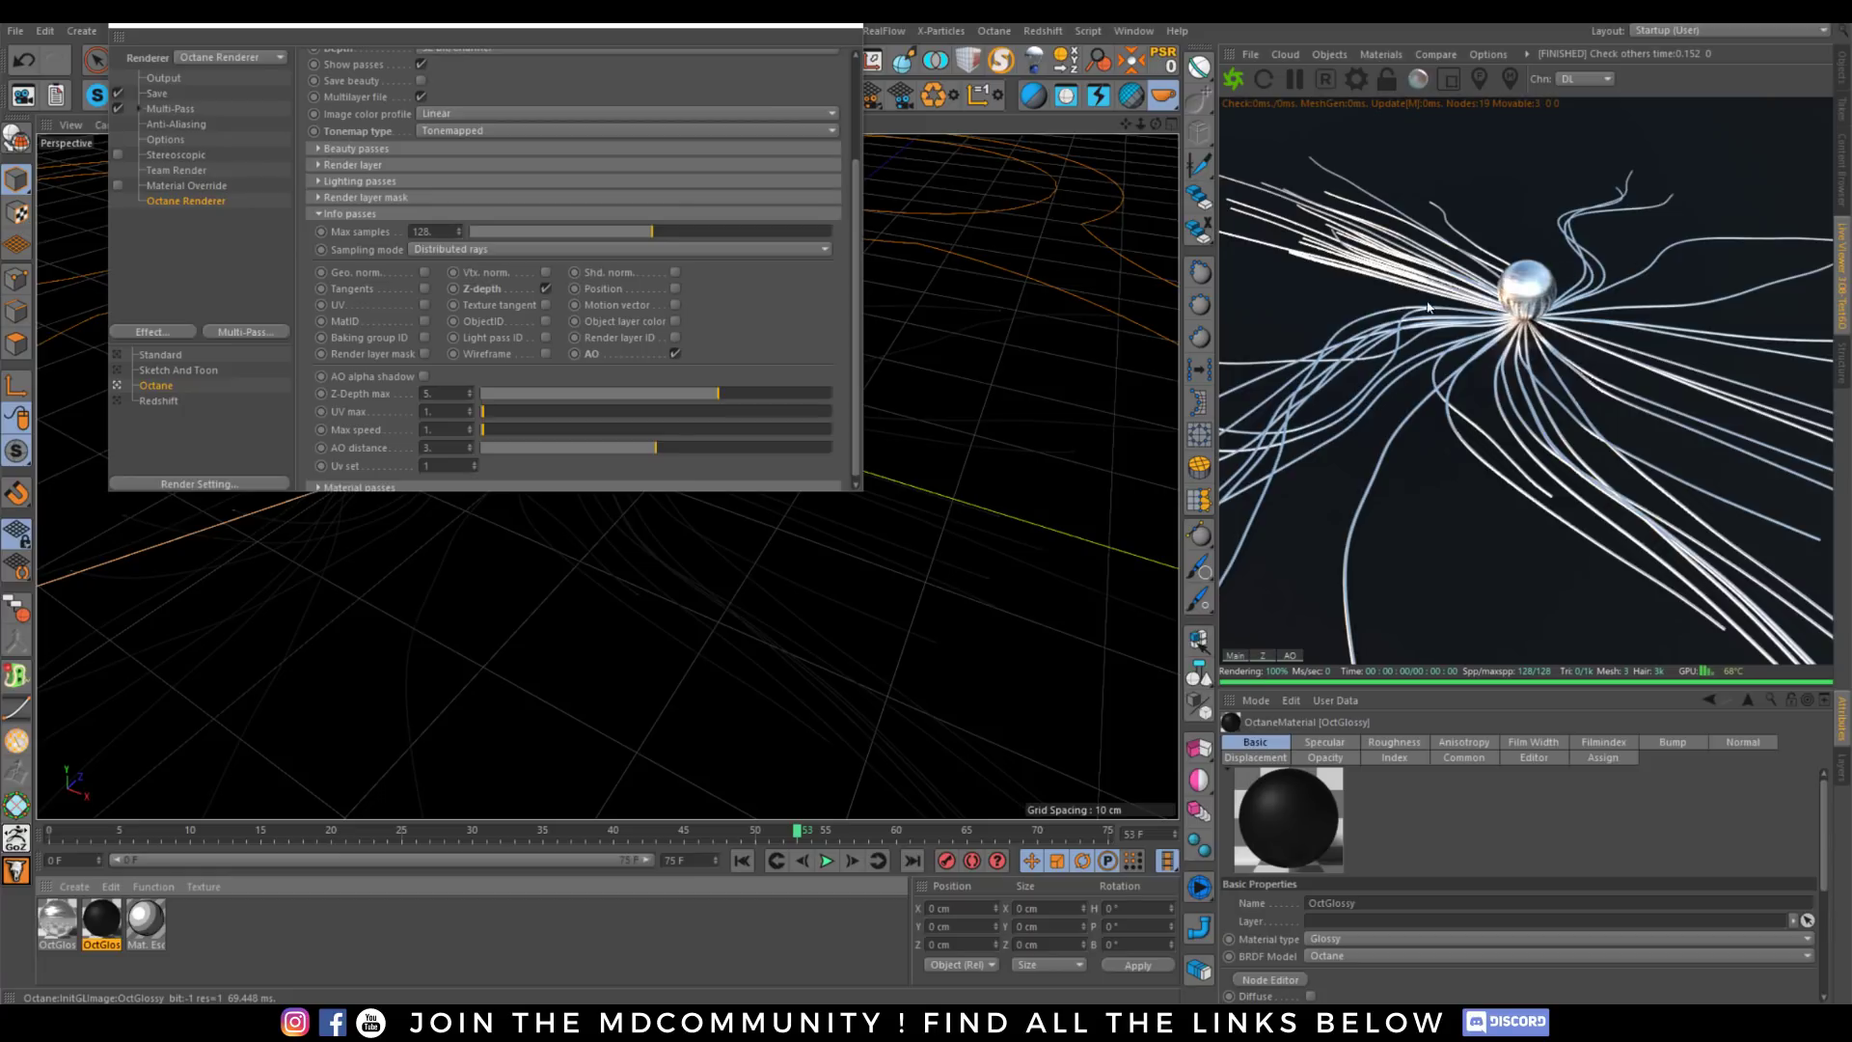
scroll(713, 137, "up", 3)
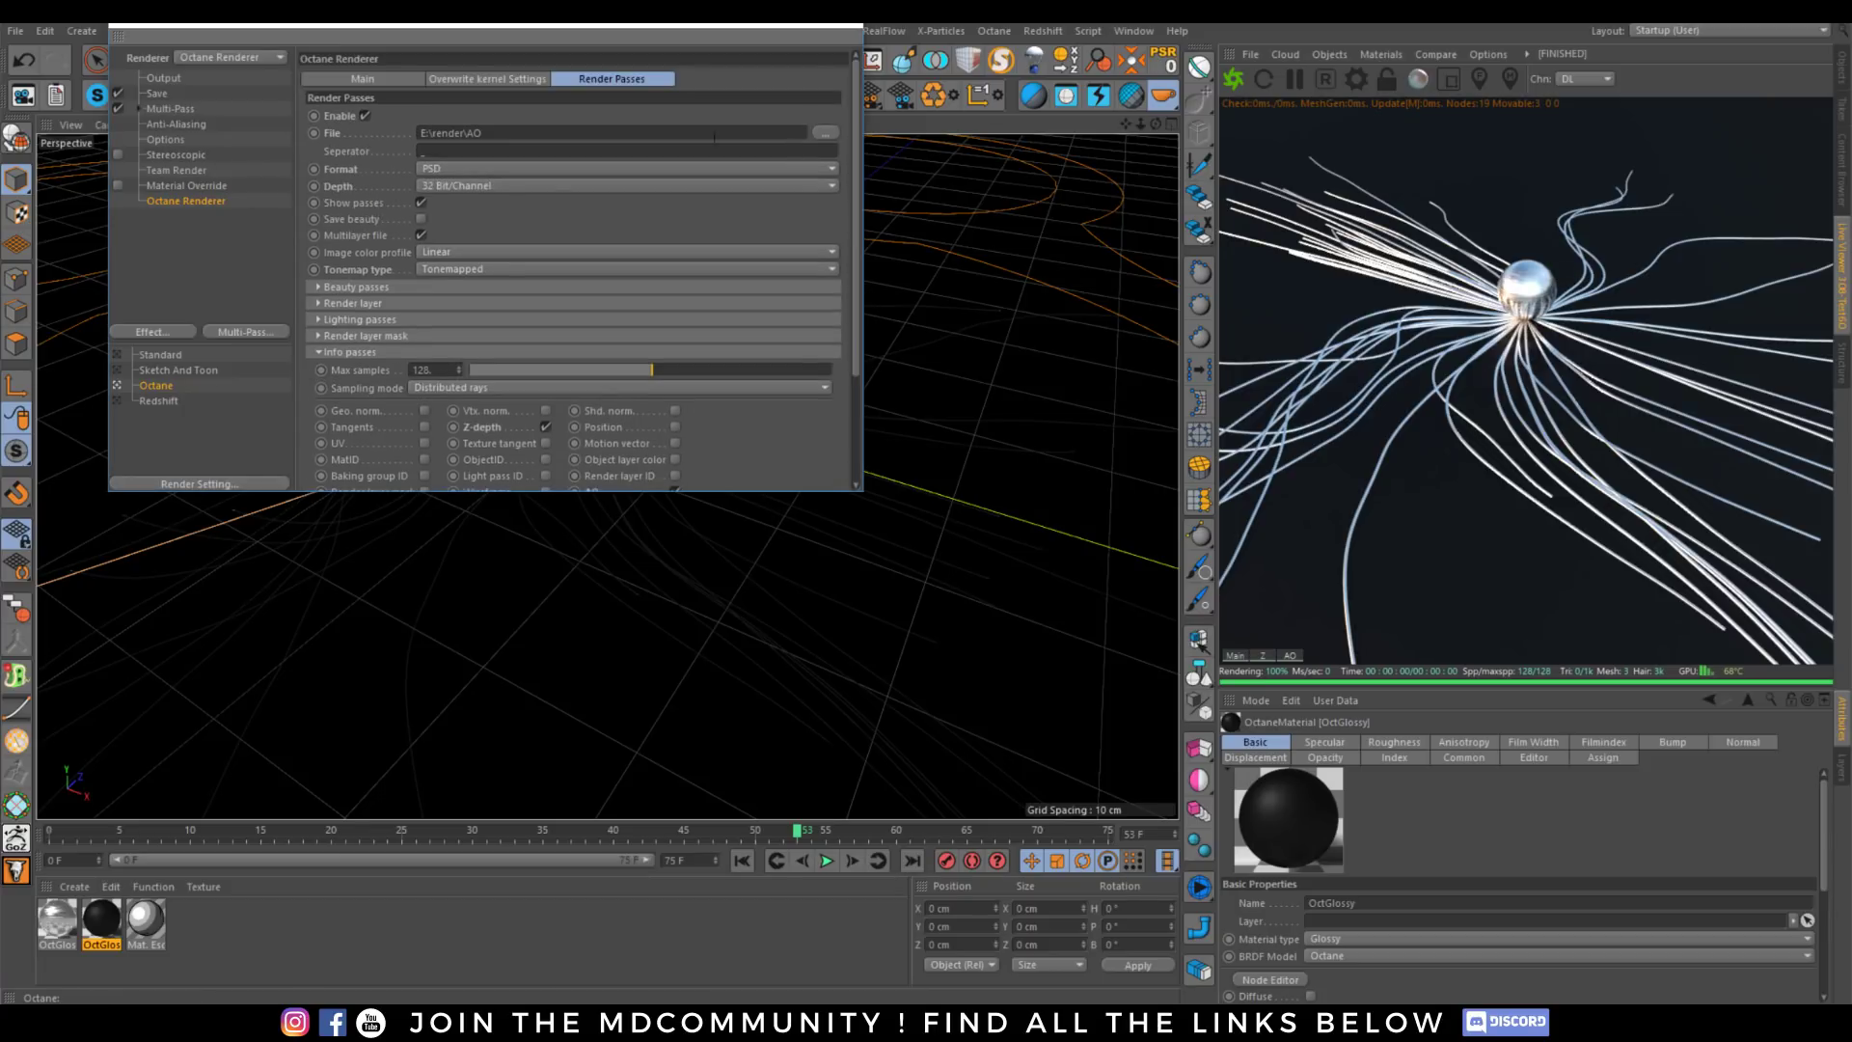
left_click(837, 26)
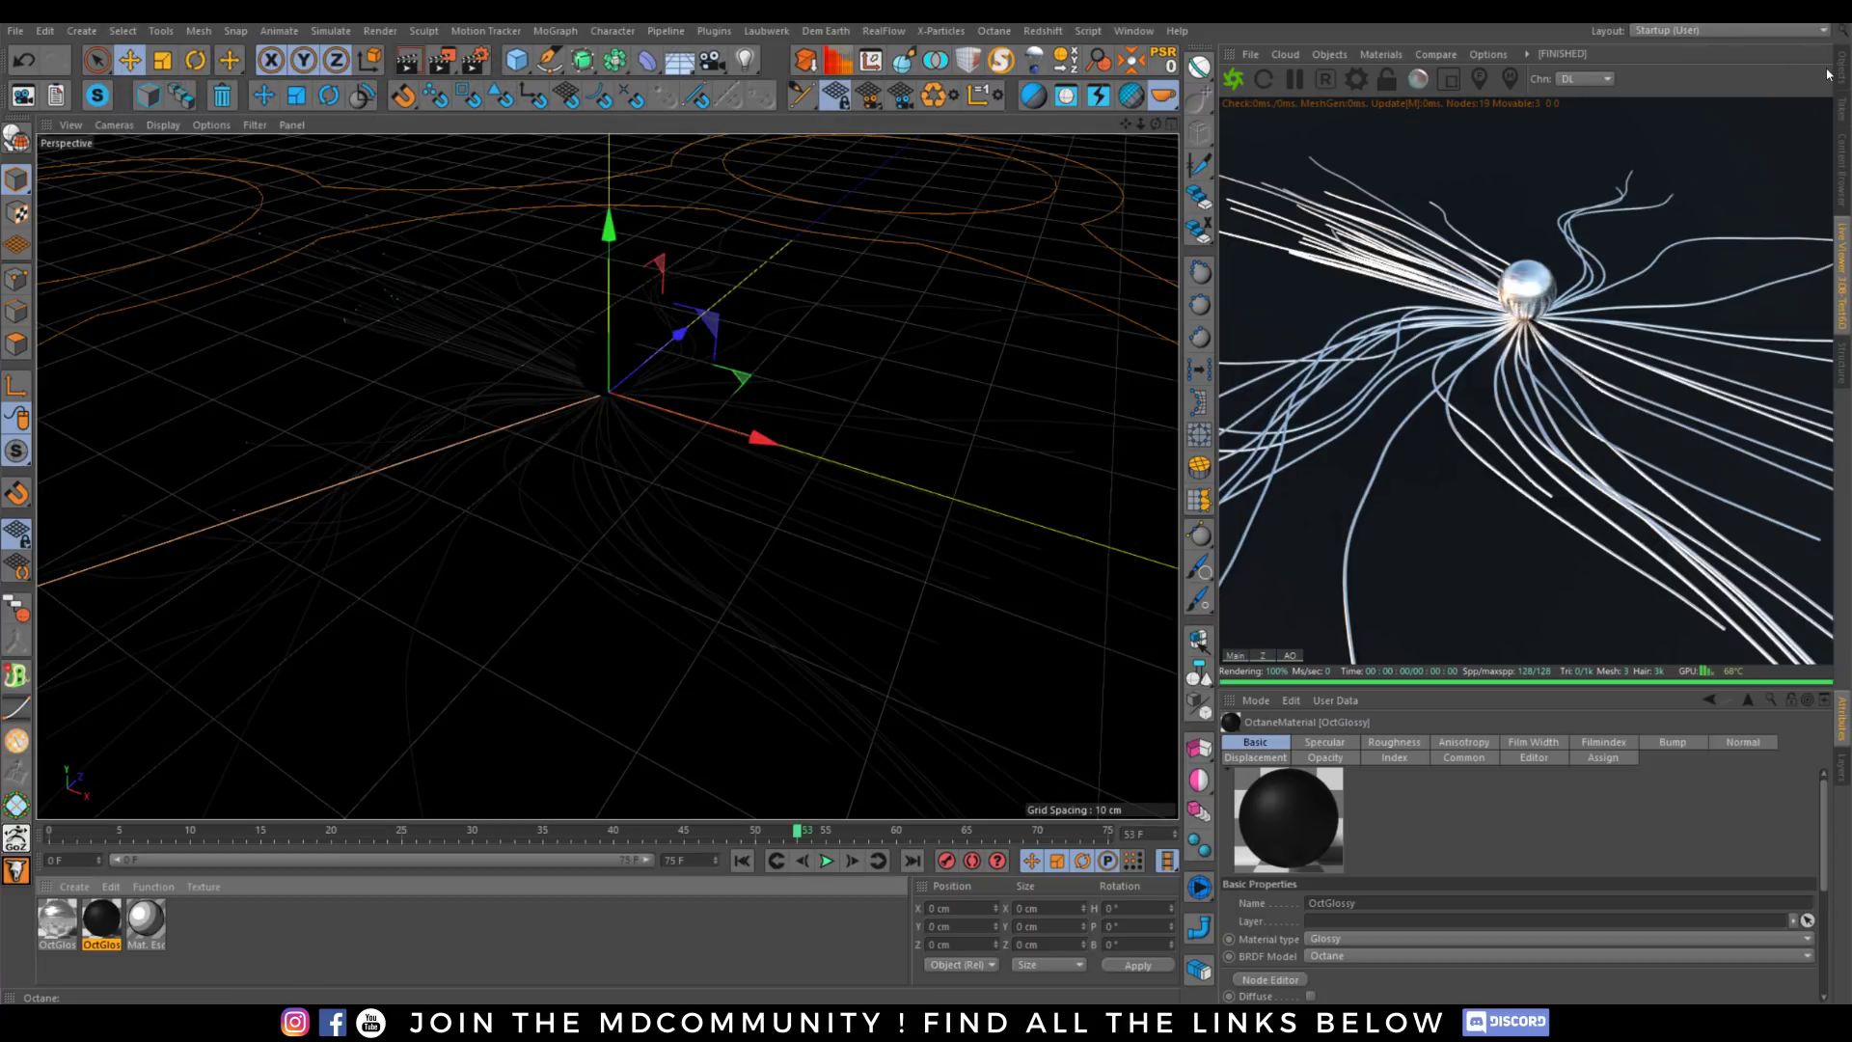
Disable the Octane camera's auto focus, set its aperture to about 1.56 cm, and pick the focus on the sphere.
left_click(1841, 74)
left_click(1384, 75)
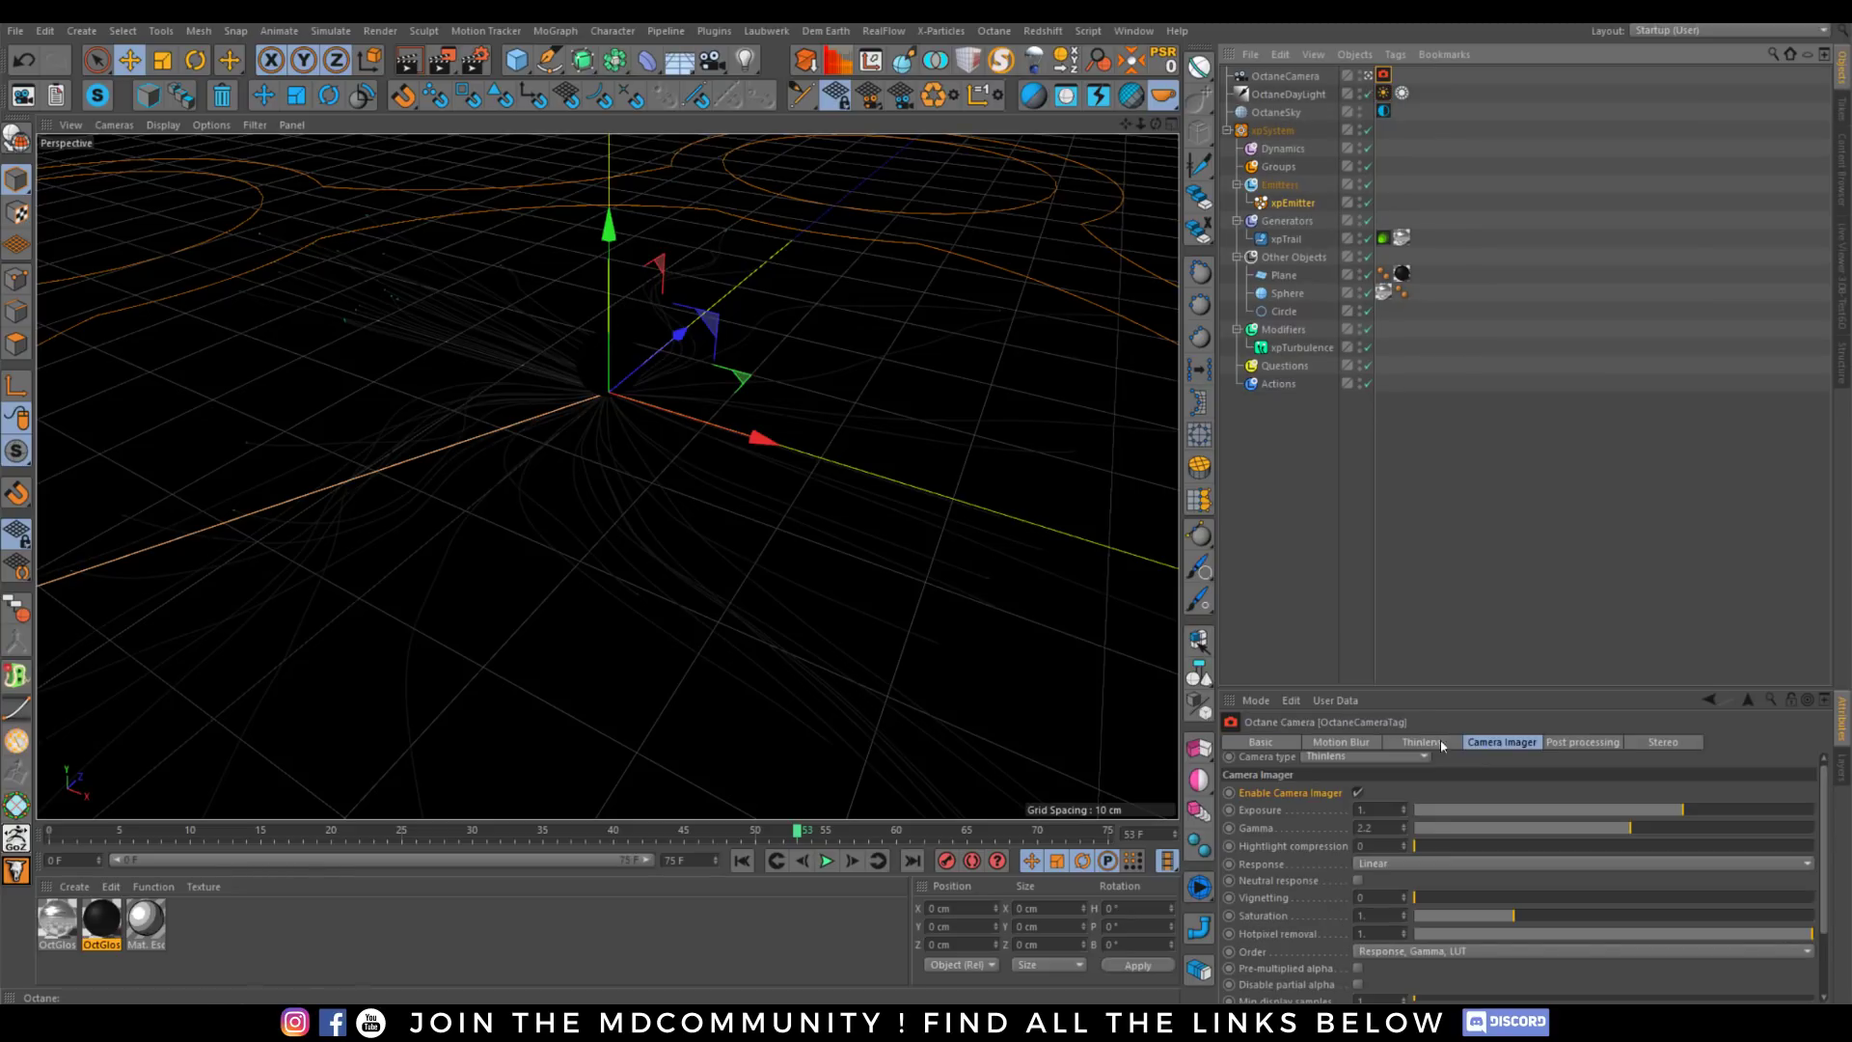
left_click(1421, 742)
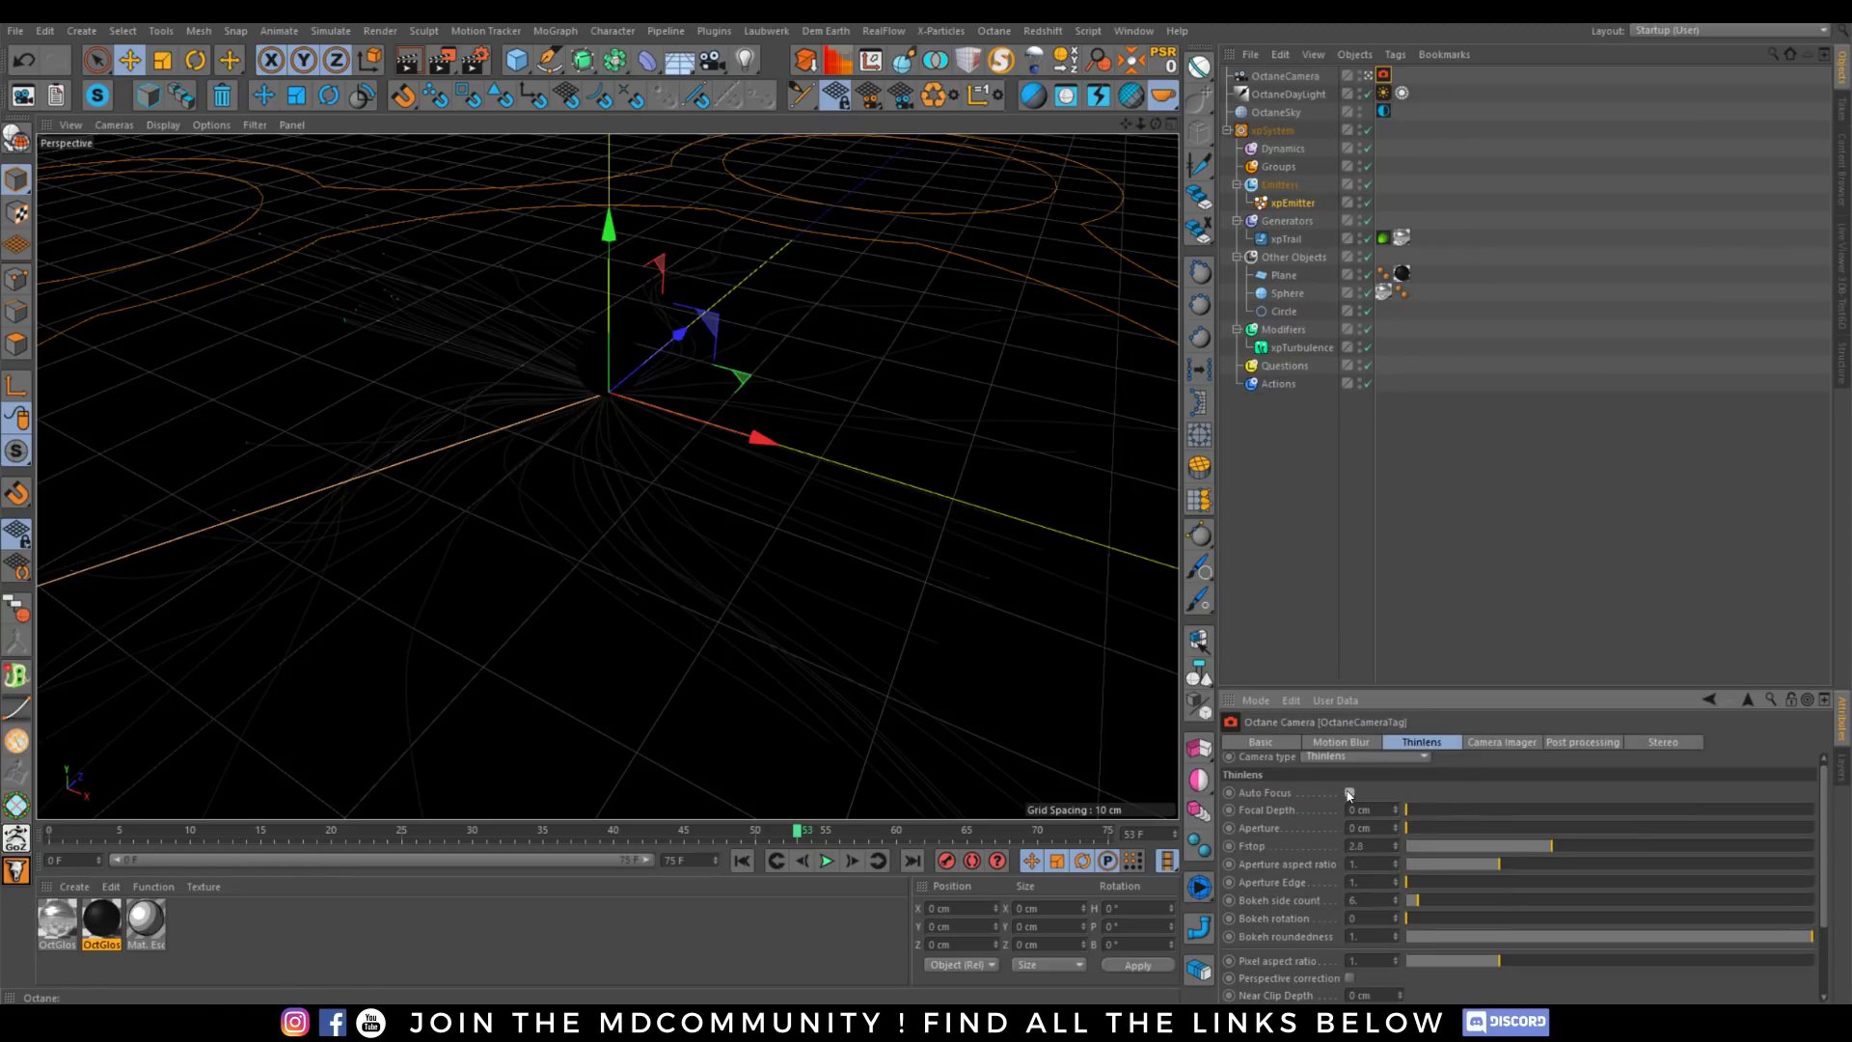
left_click(1842, 262)
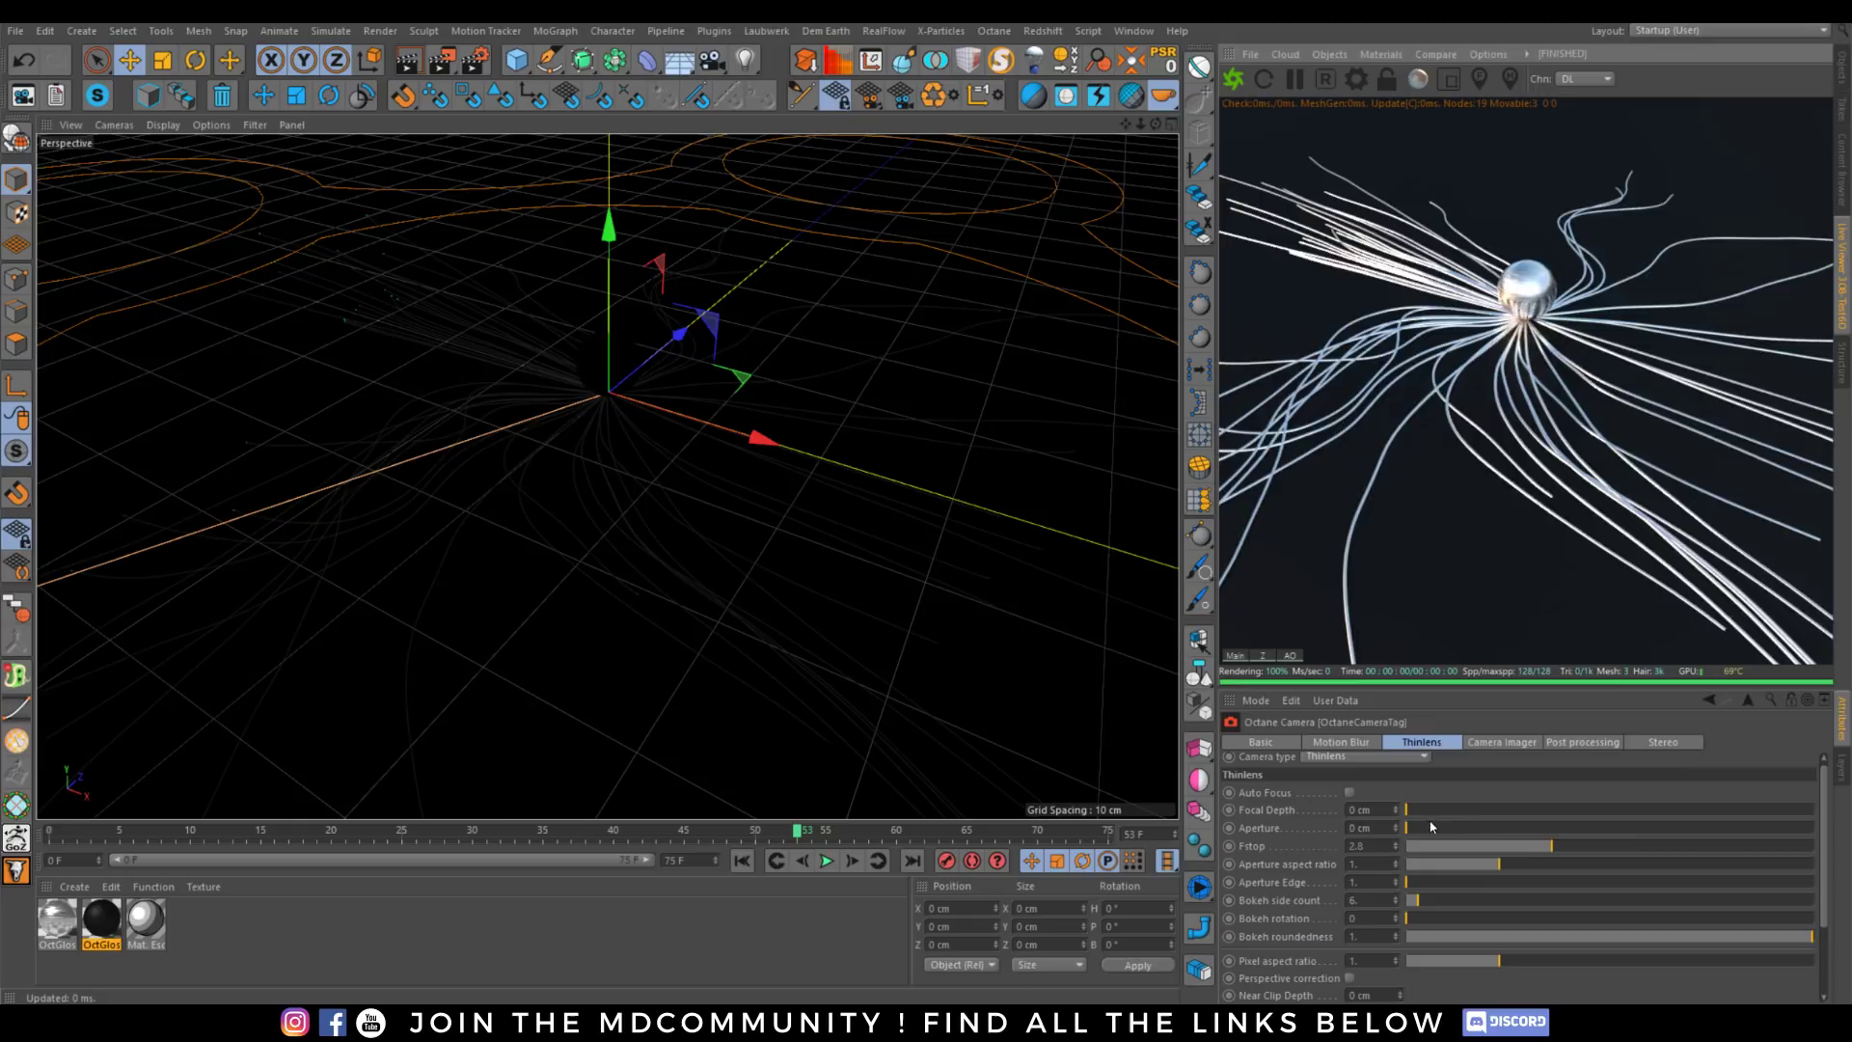
left_click_drag(1431, 827, 1562, 828)
left_click(1478, 79)
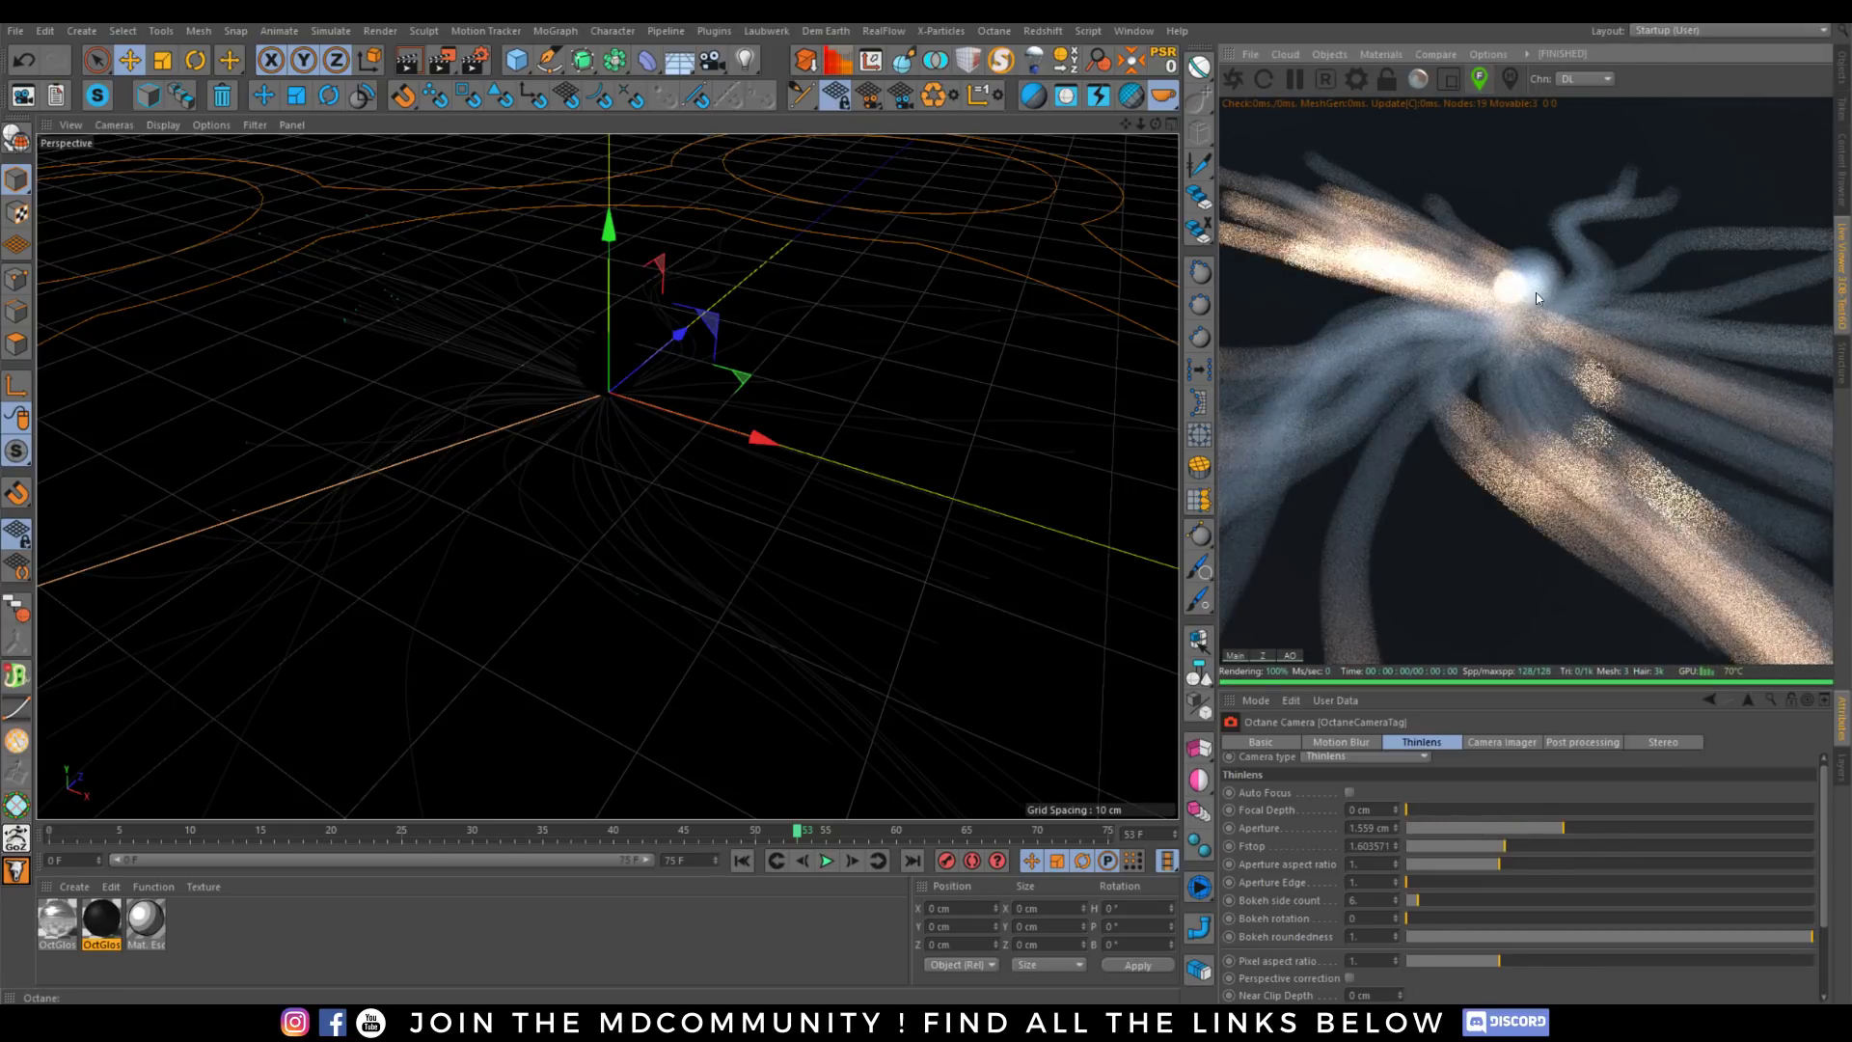
left_click(1536, 298)
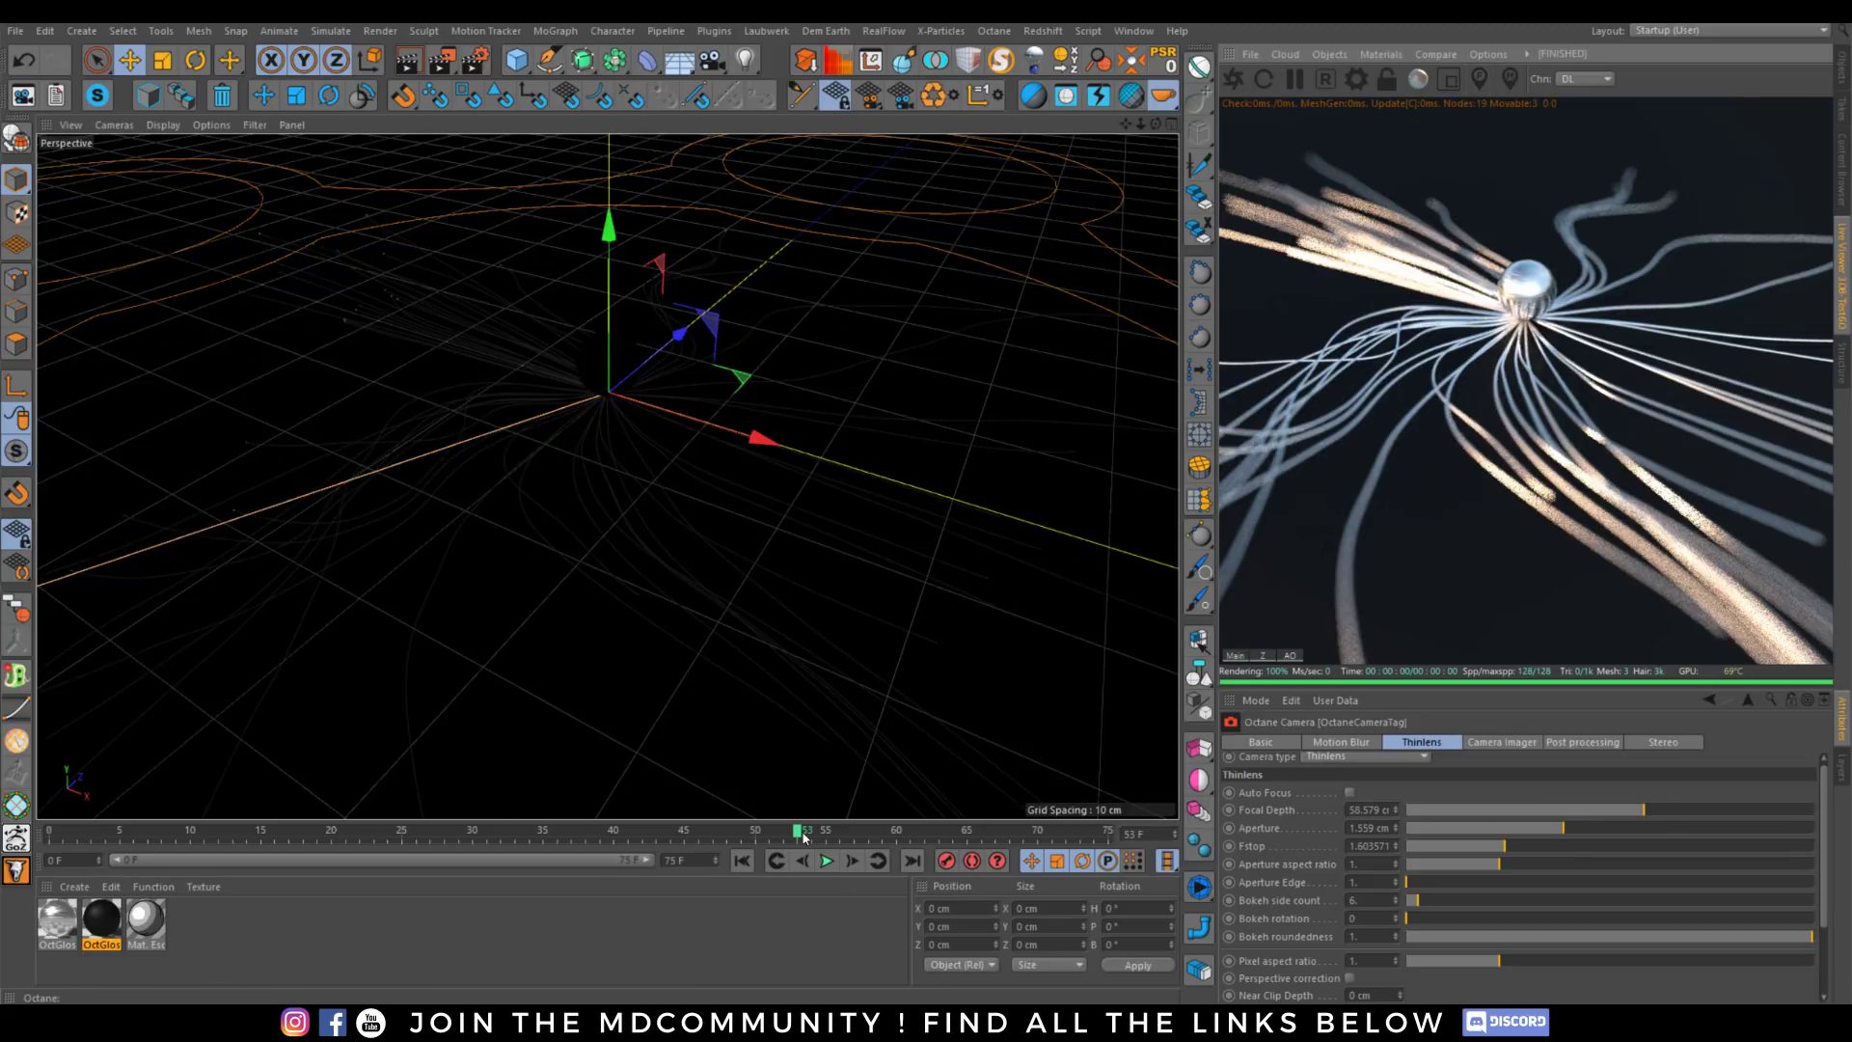
At frame 25, pick the focus again and keyframe the camera's focal depth and aperture.
left_click_drag(802, 837, 406, 842)
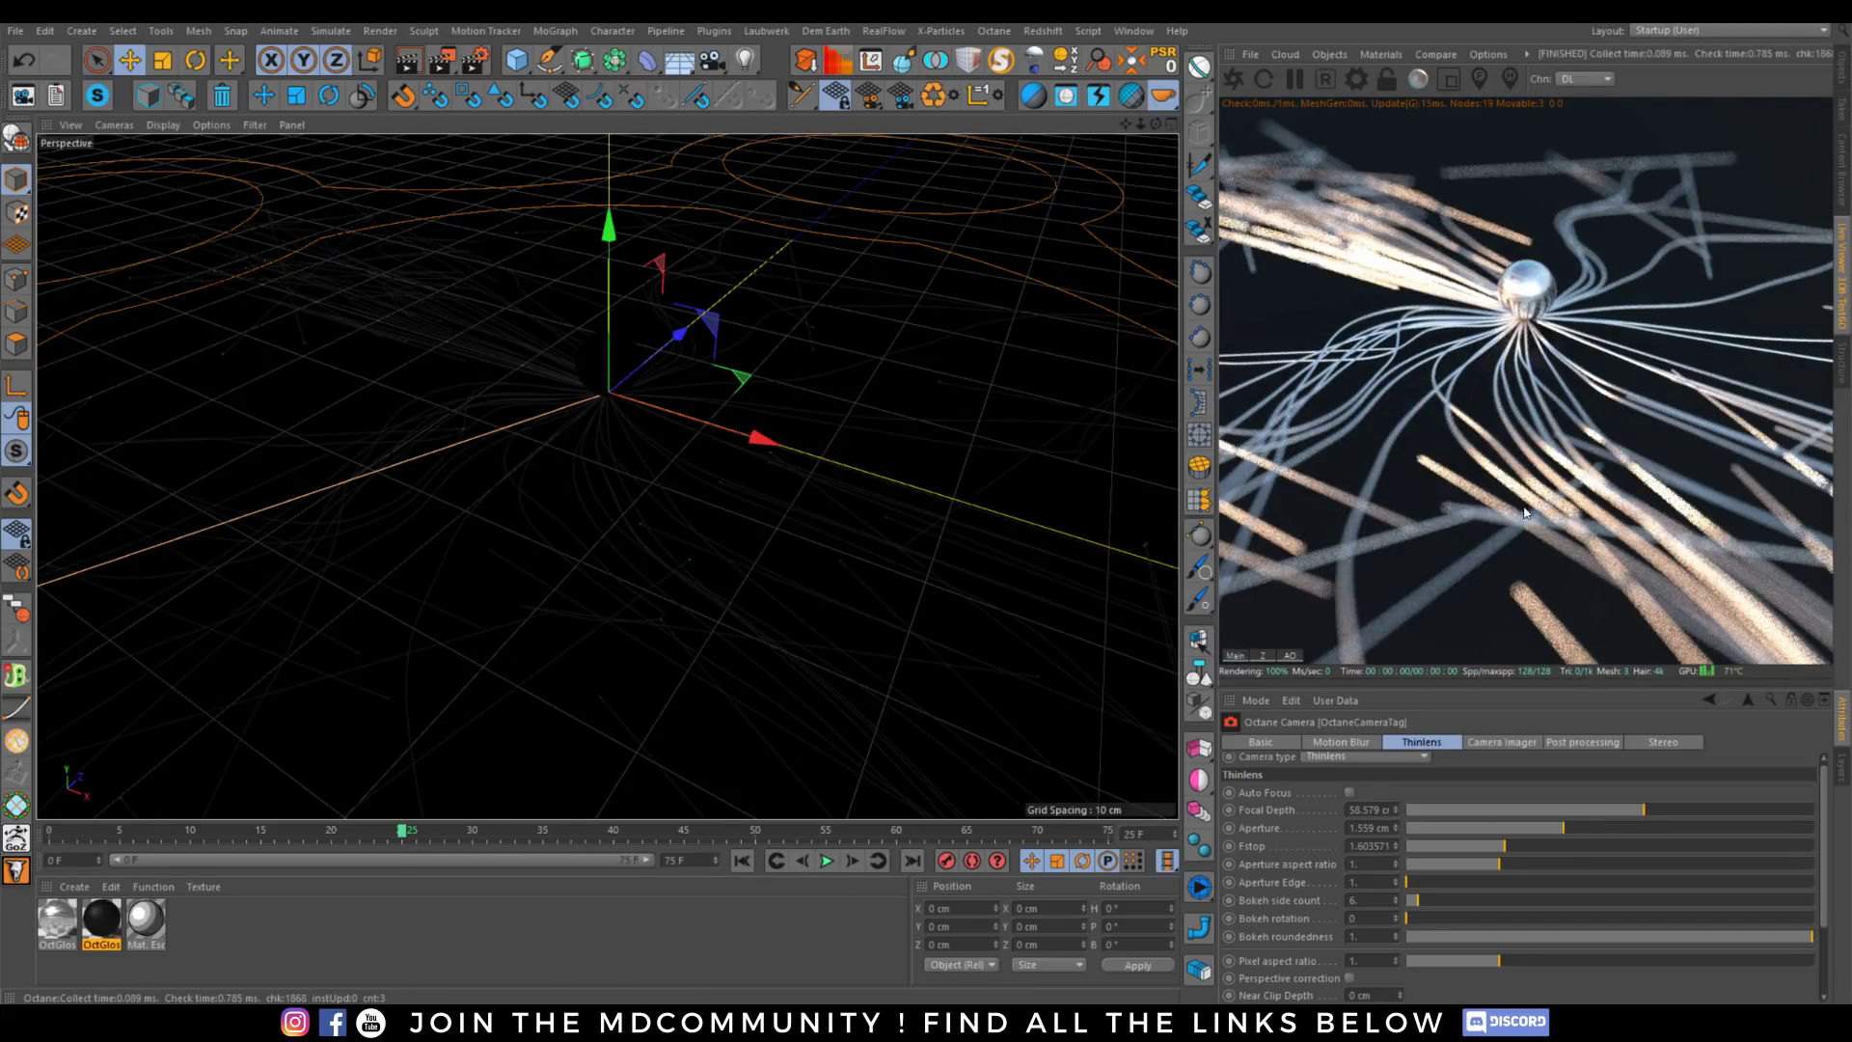
left_click(1478, 78)
left_click(1512, 130)
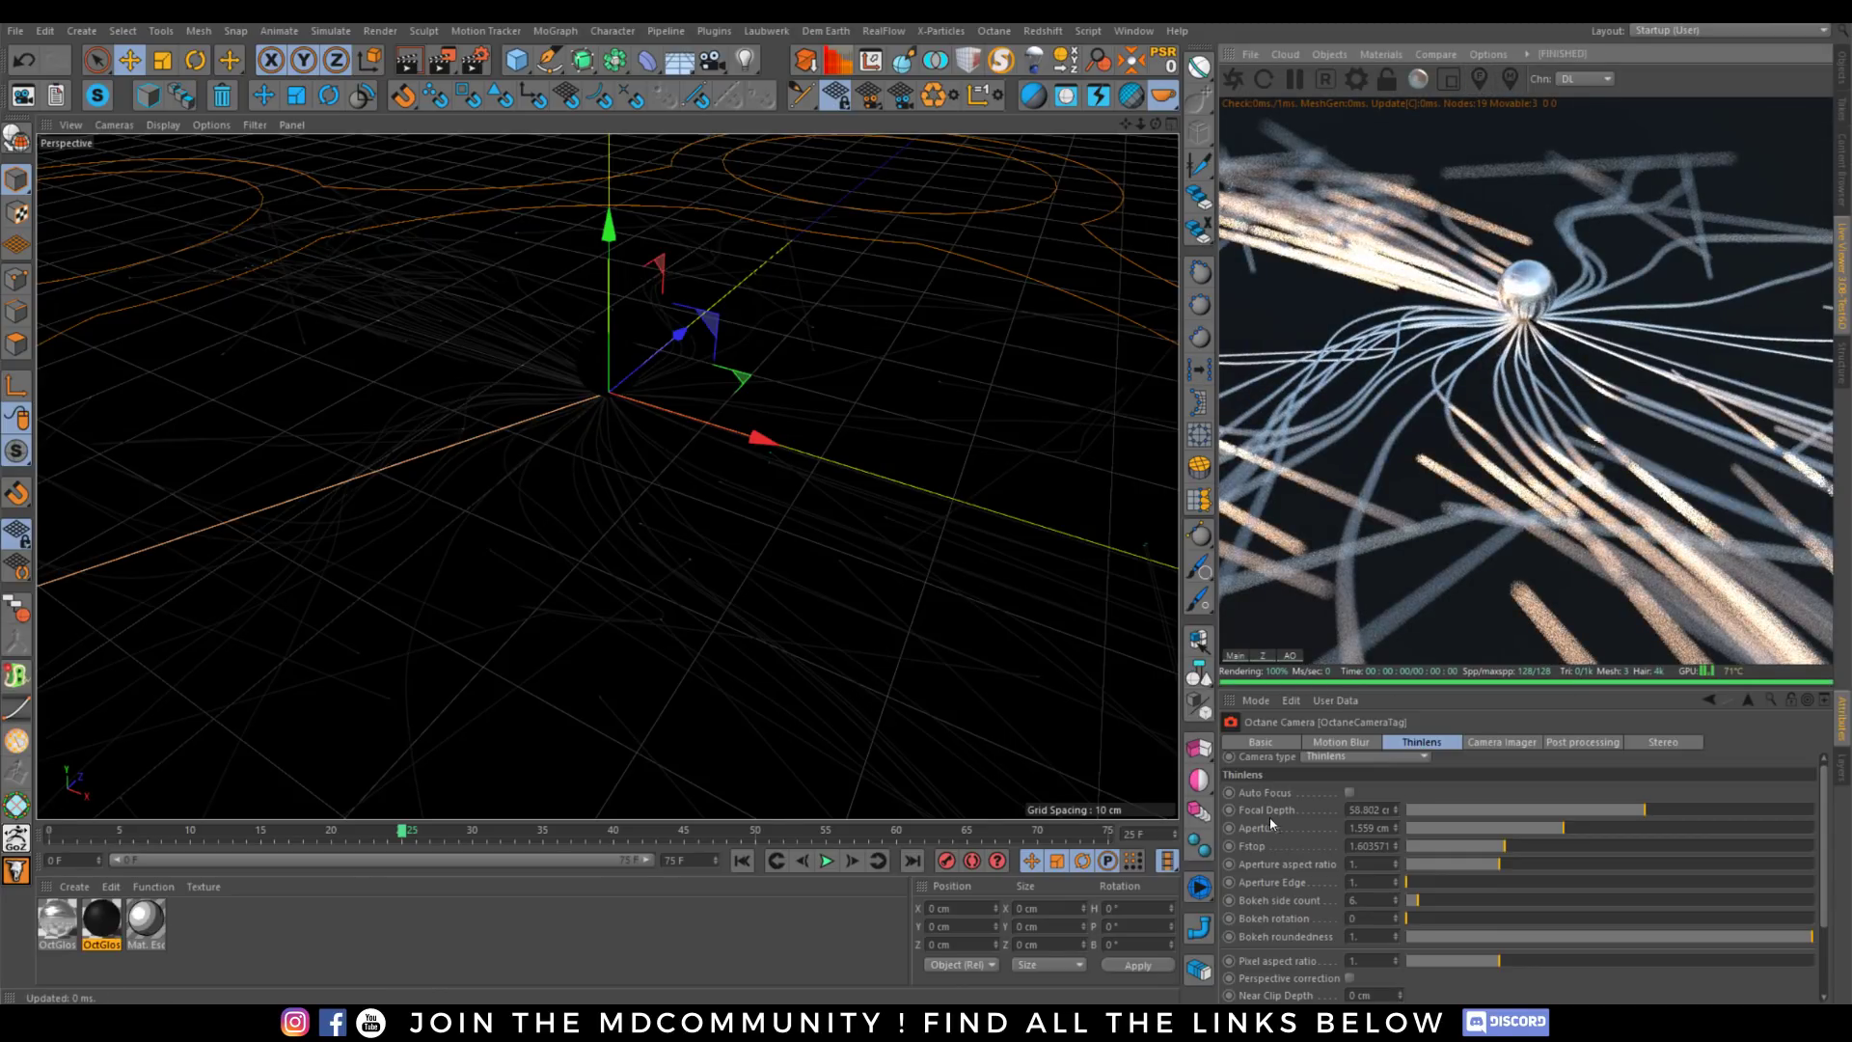
left_click(1231, 811, "ctrl")
left_click(1229, 828, "ctrl")
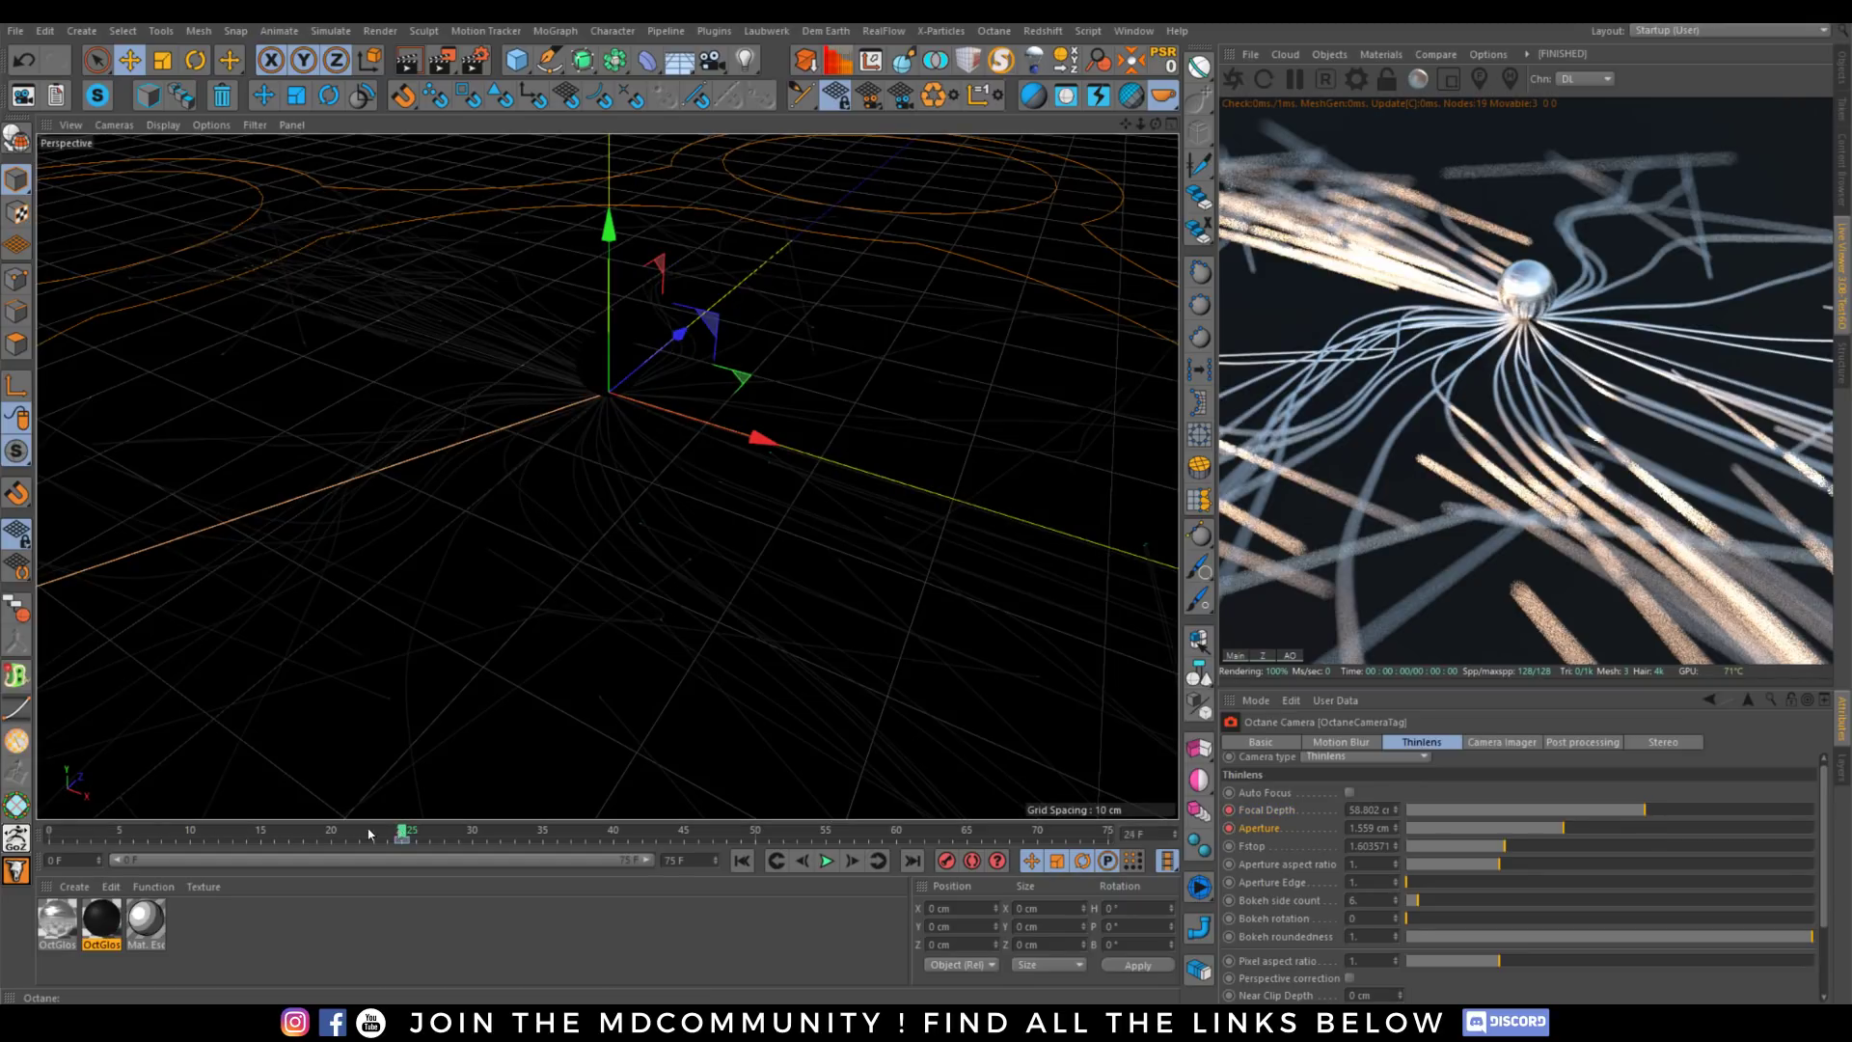
At frame 0, pick the focus on the foreground floor, keyframe the focal depth, and set and keyframe a 2 cm aperture.
left_click_drag(368, 835, 49, 834)
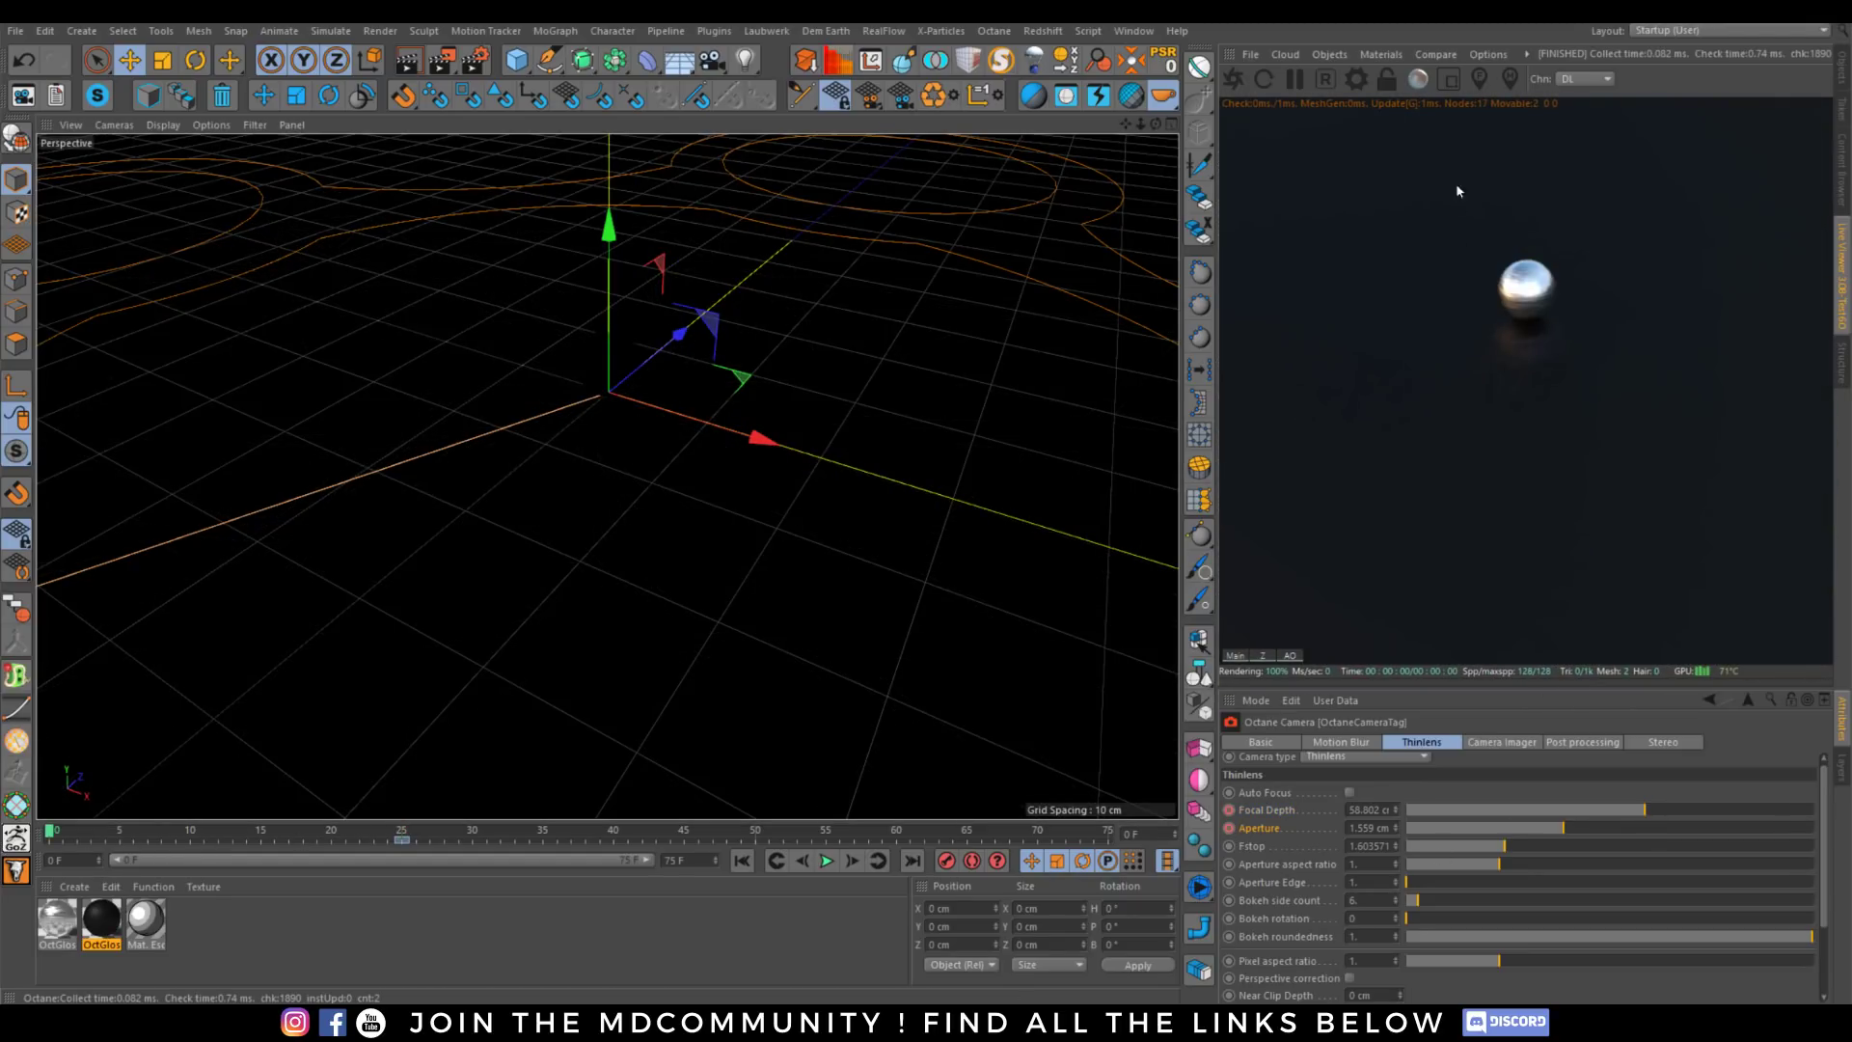
left_click(1480, 79)
left_click(1541, 634)
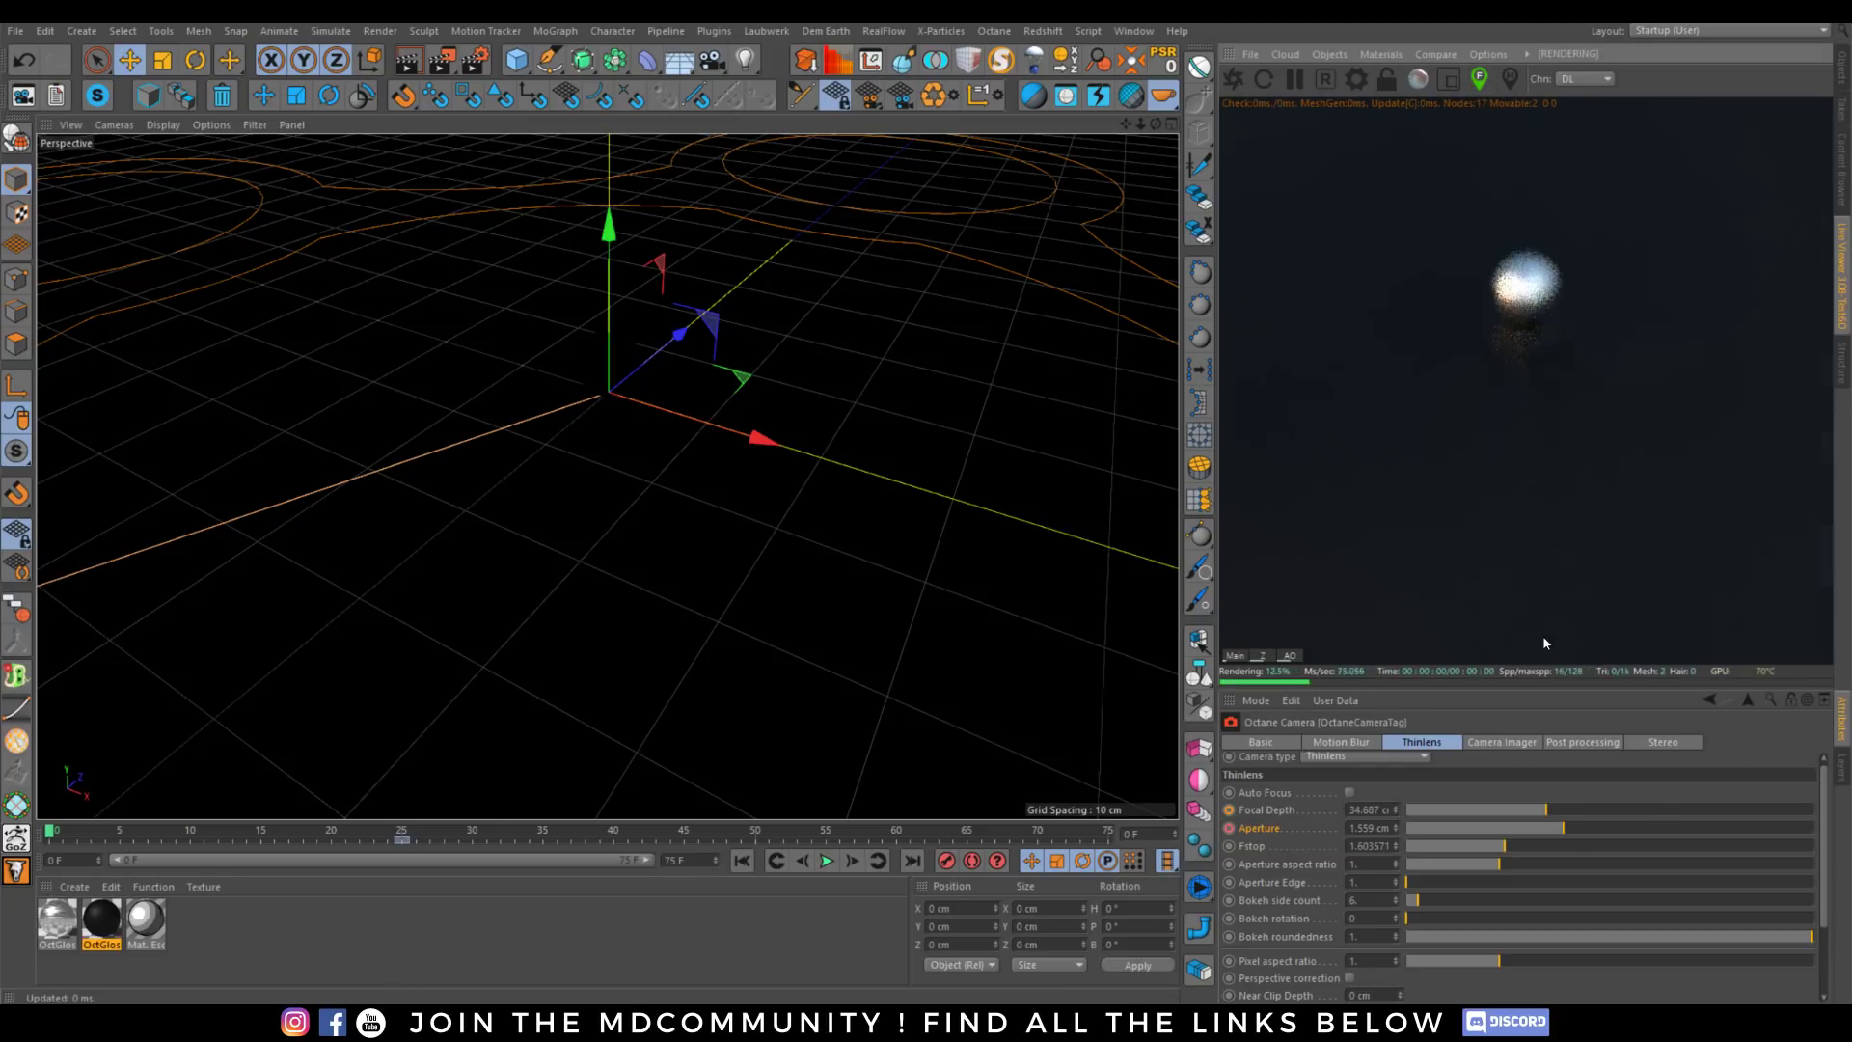
left_click(1229, 810, "ctrl")
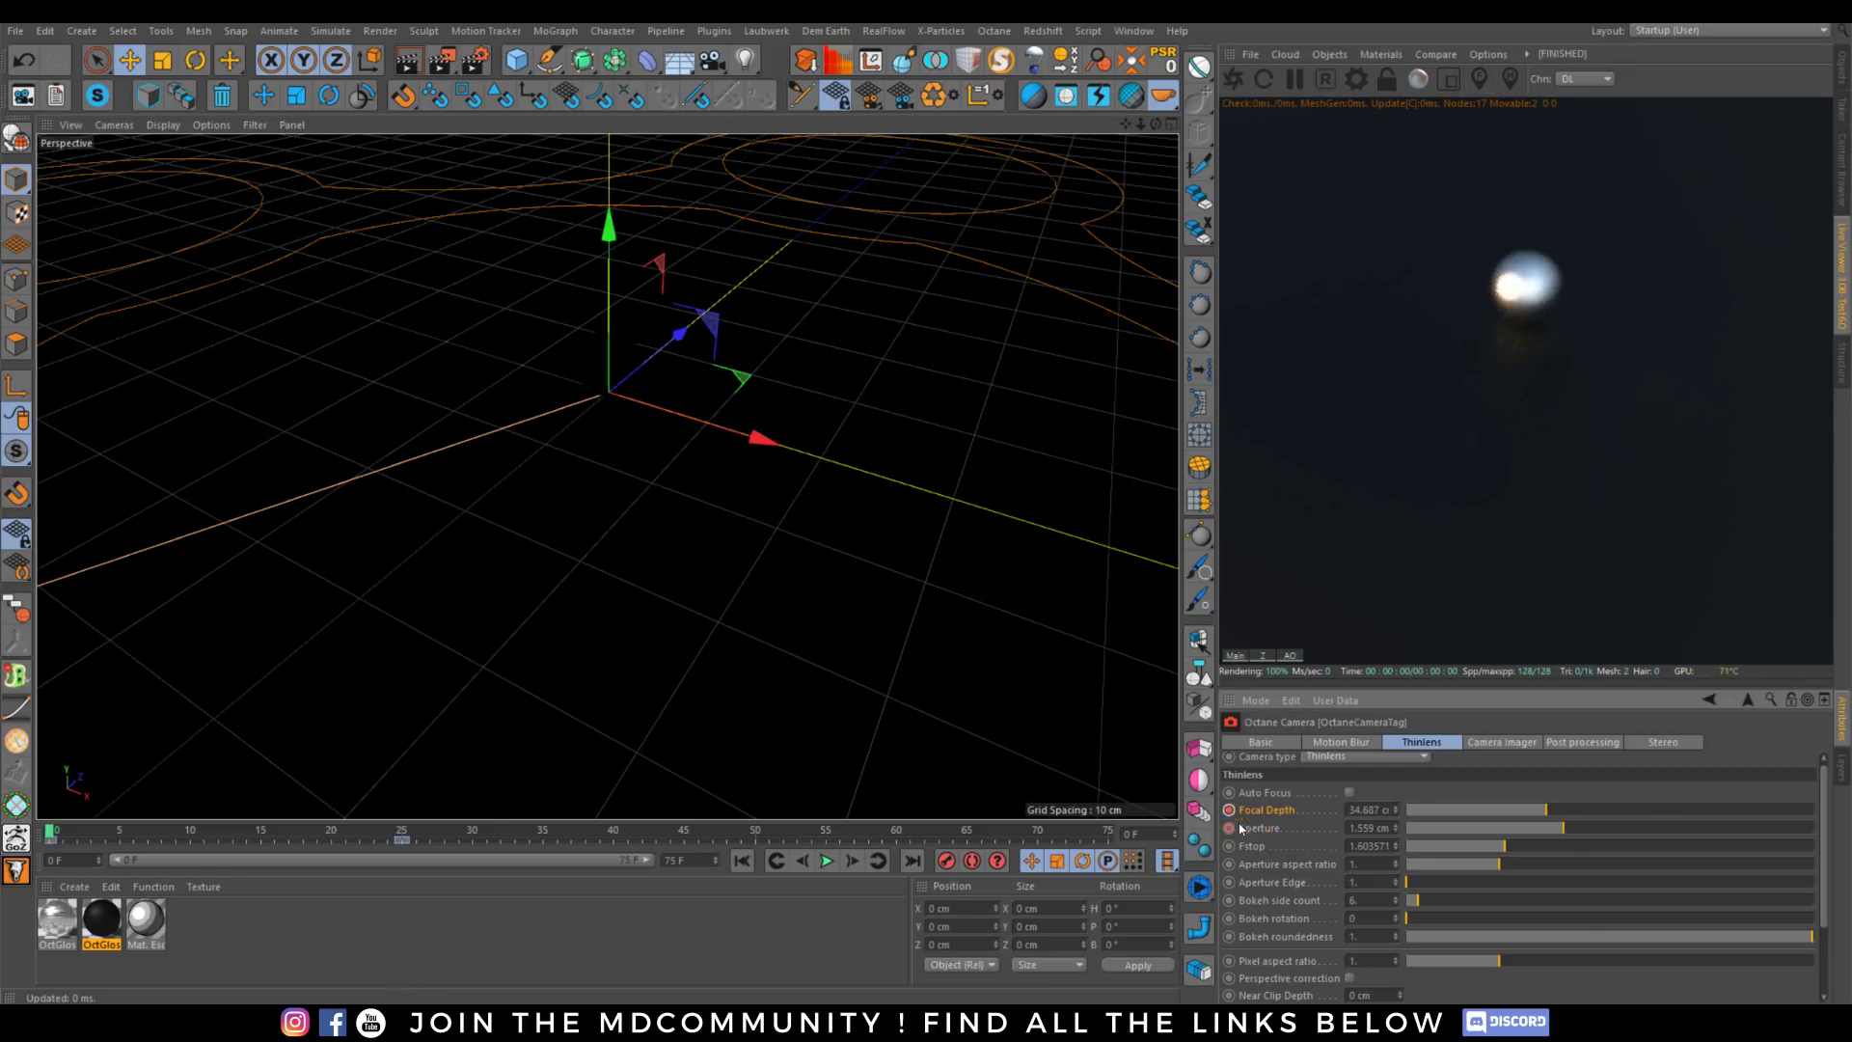
left_click(1373, 828)
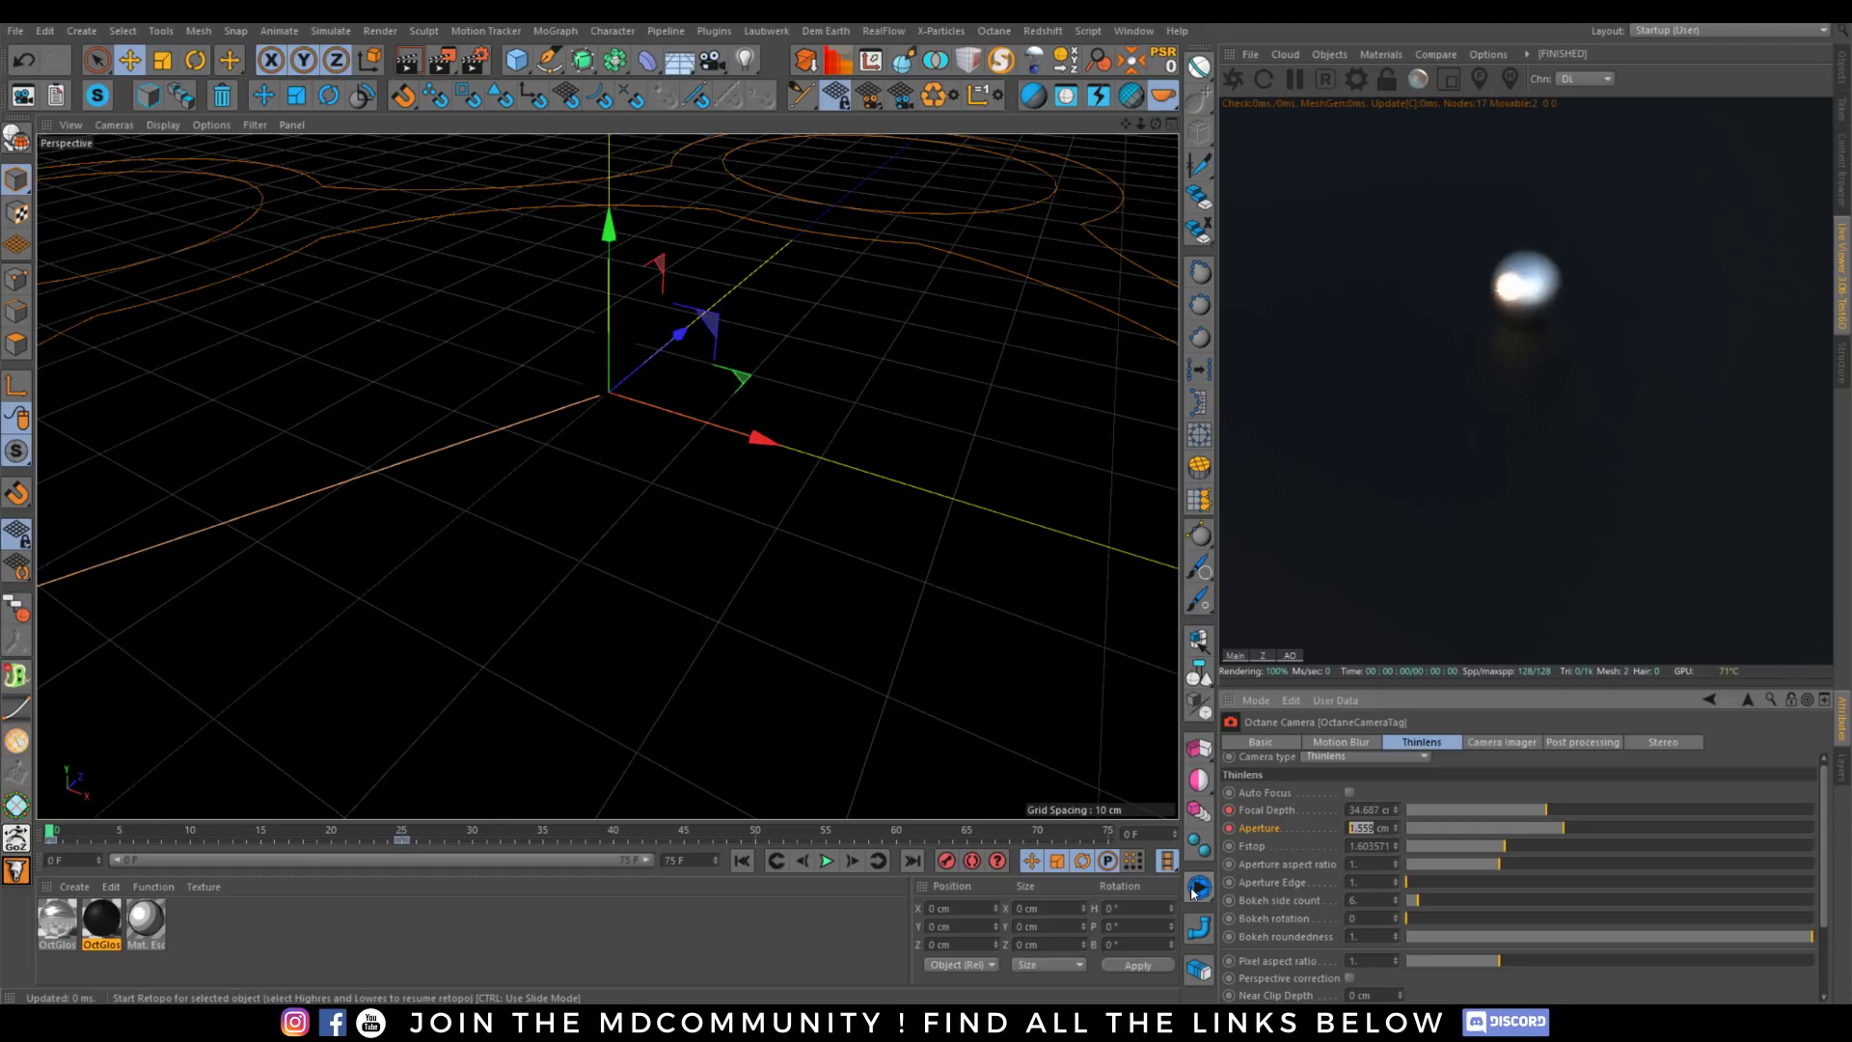
type("2")
key("Return")
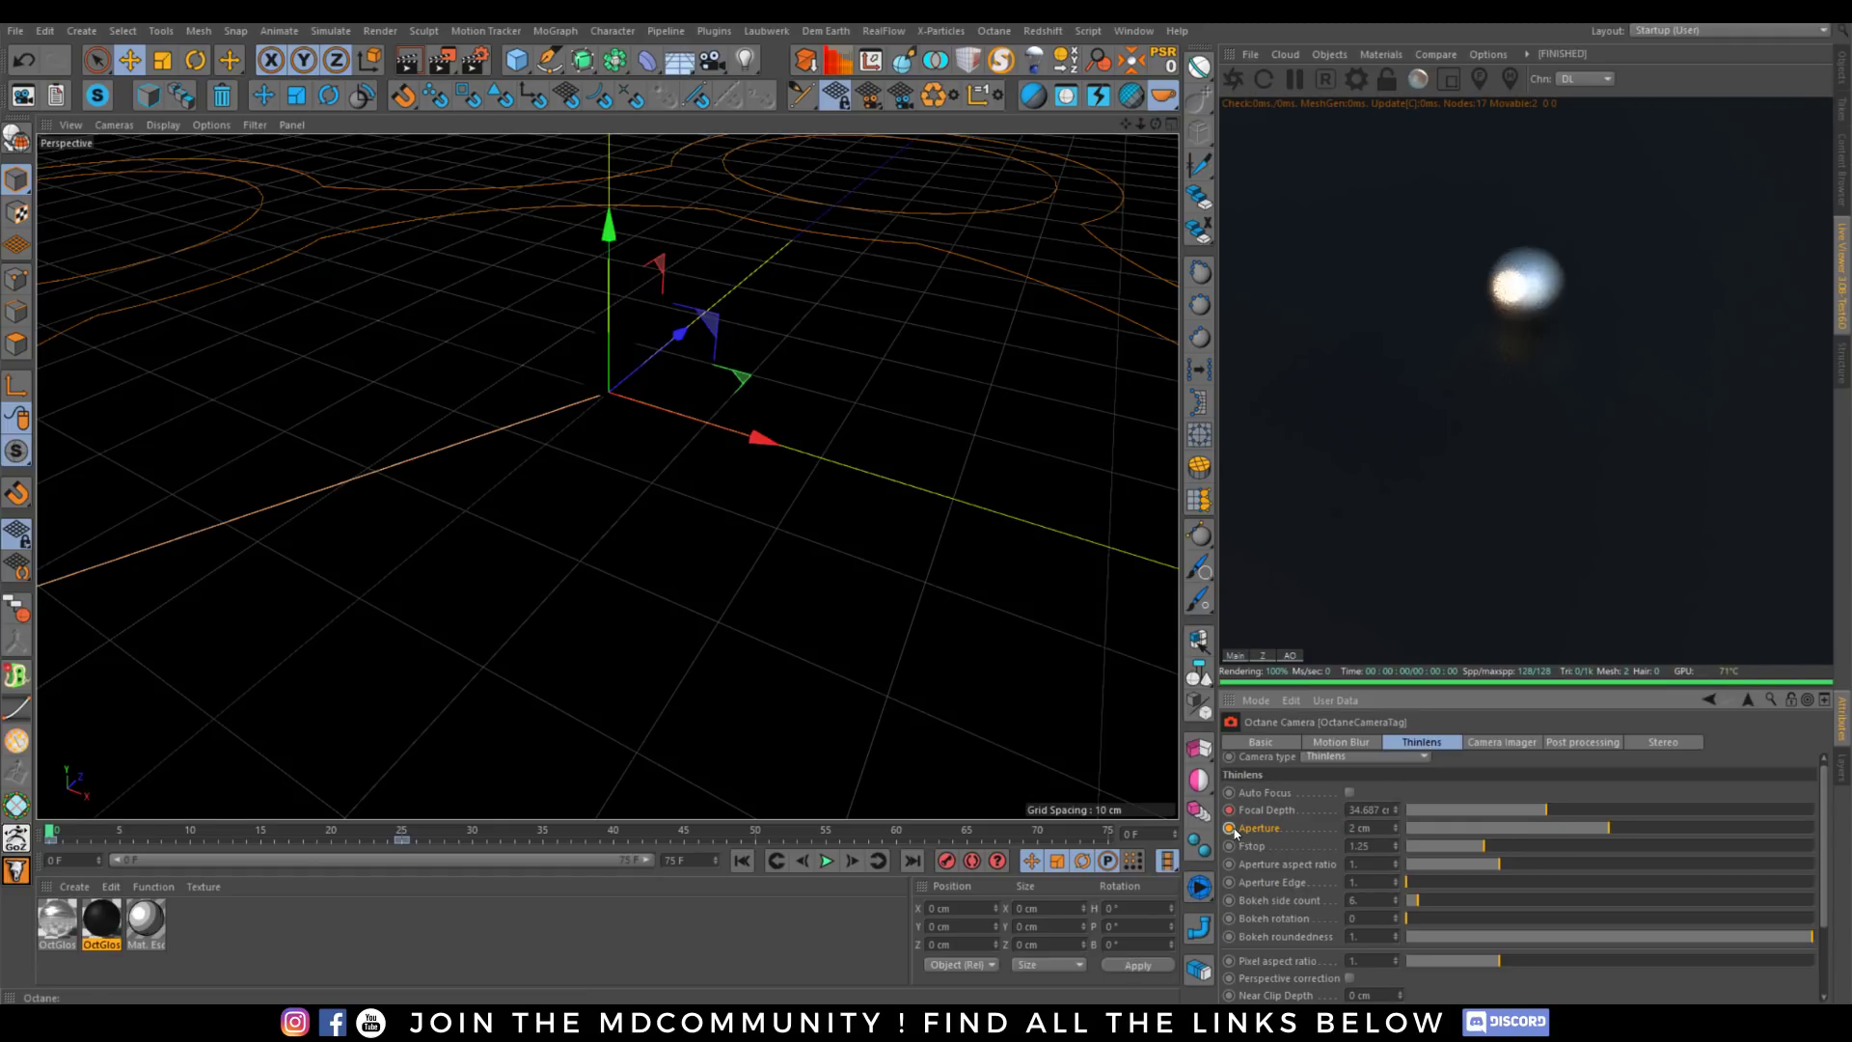
Preview the focus animation, move the frame 25 keys to frame 30, and replay it before returning to the start.
left_click(826, 861)
left_click(827, 861)
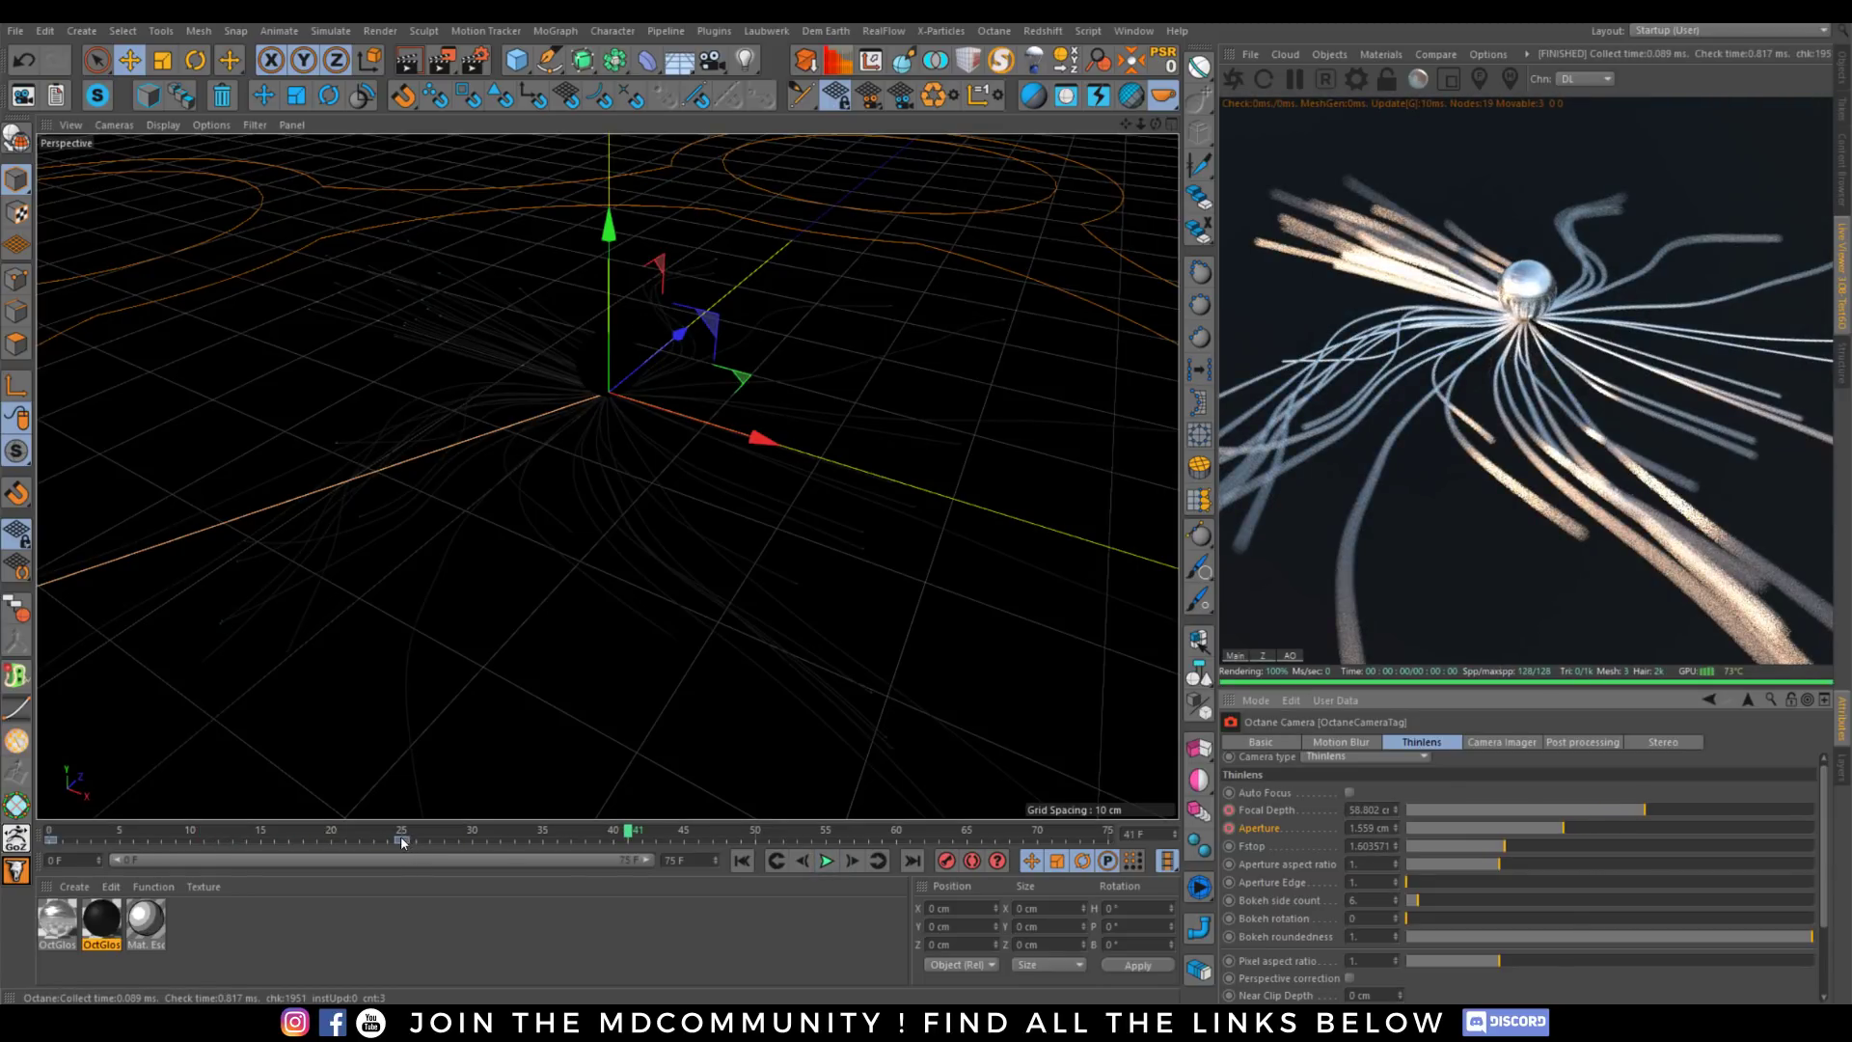
left_click(515, 841)
left_click(742, 860)
left_click(825, 861)
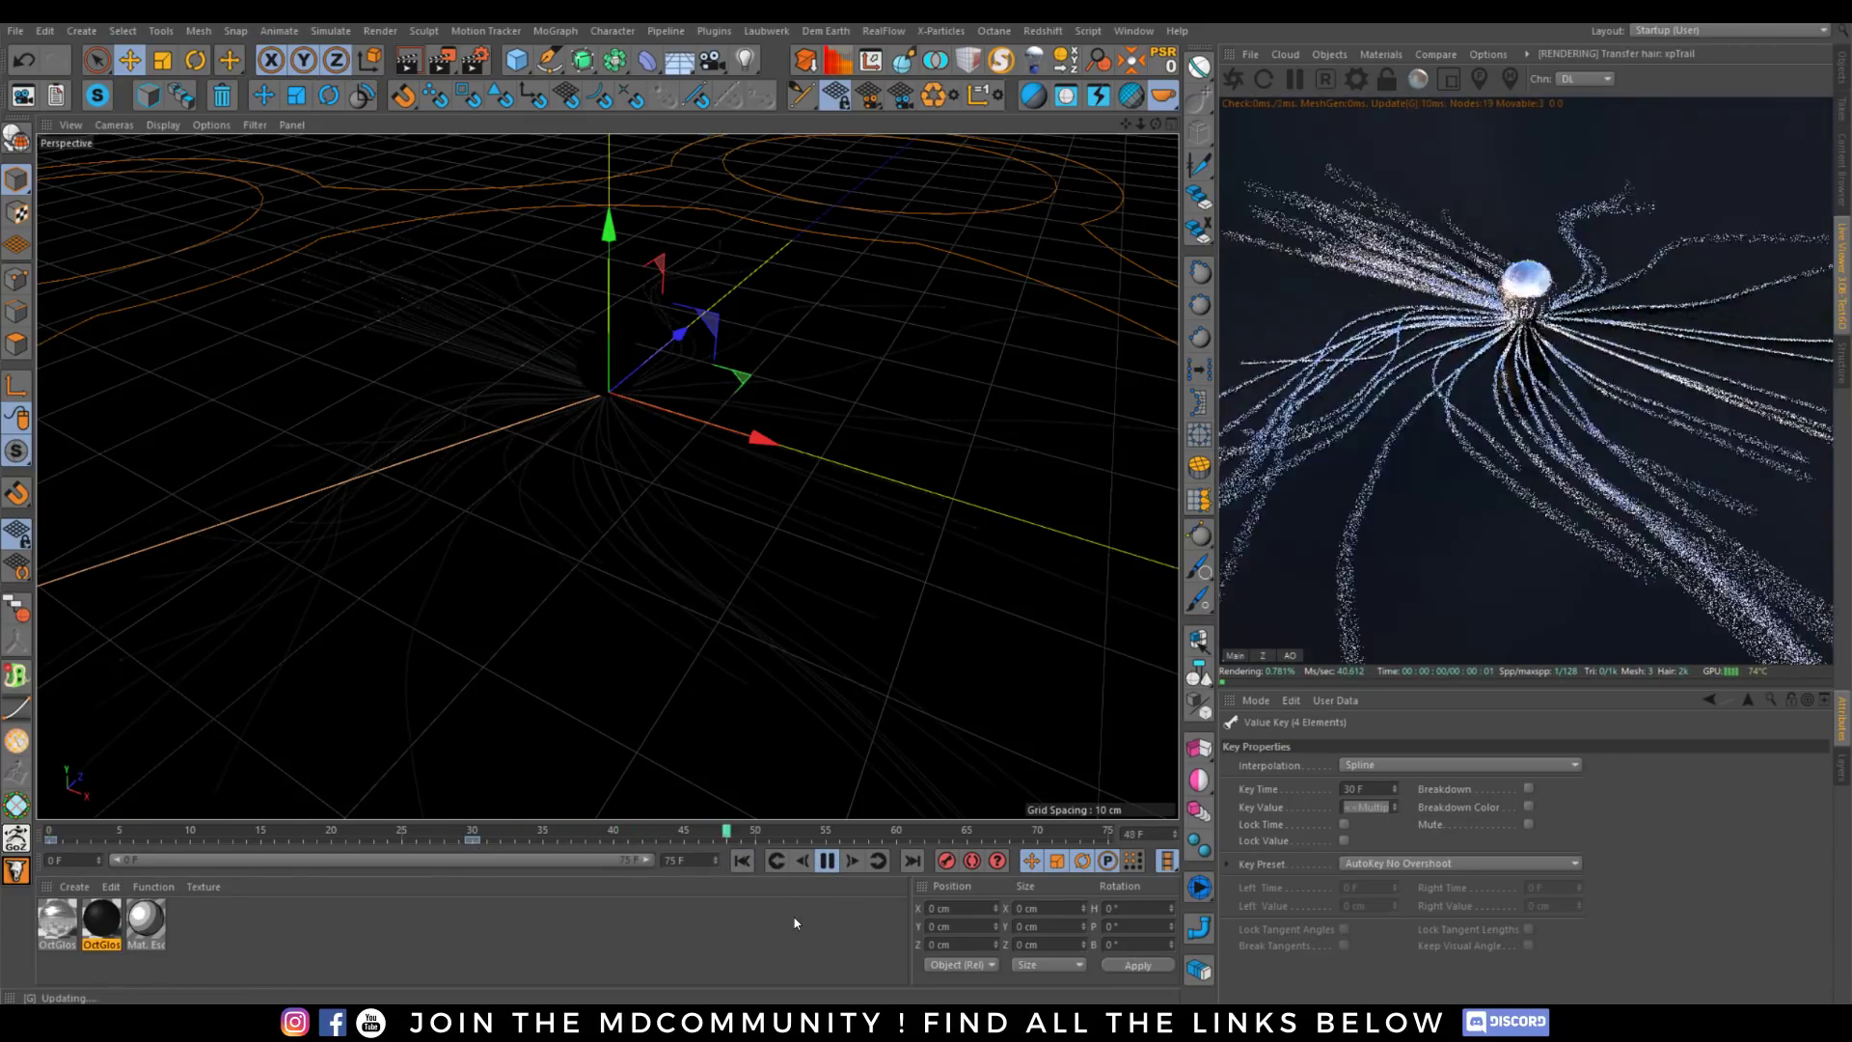
left_click(826, 860)
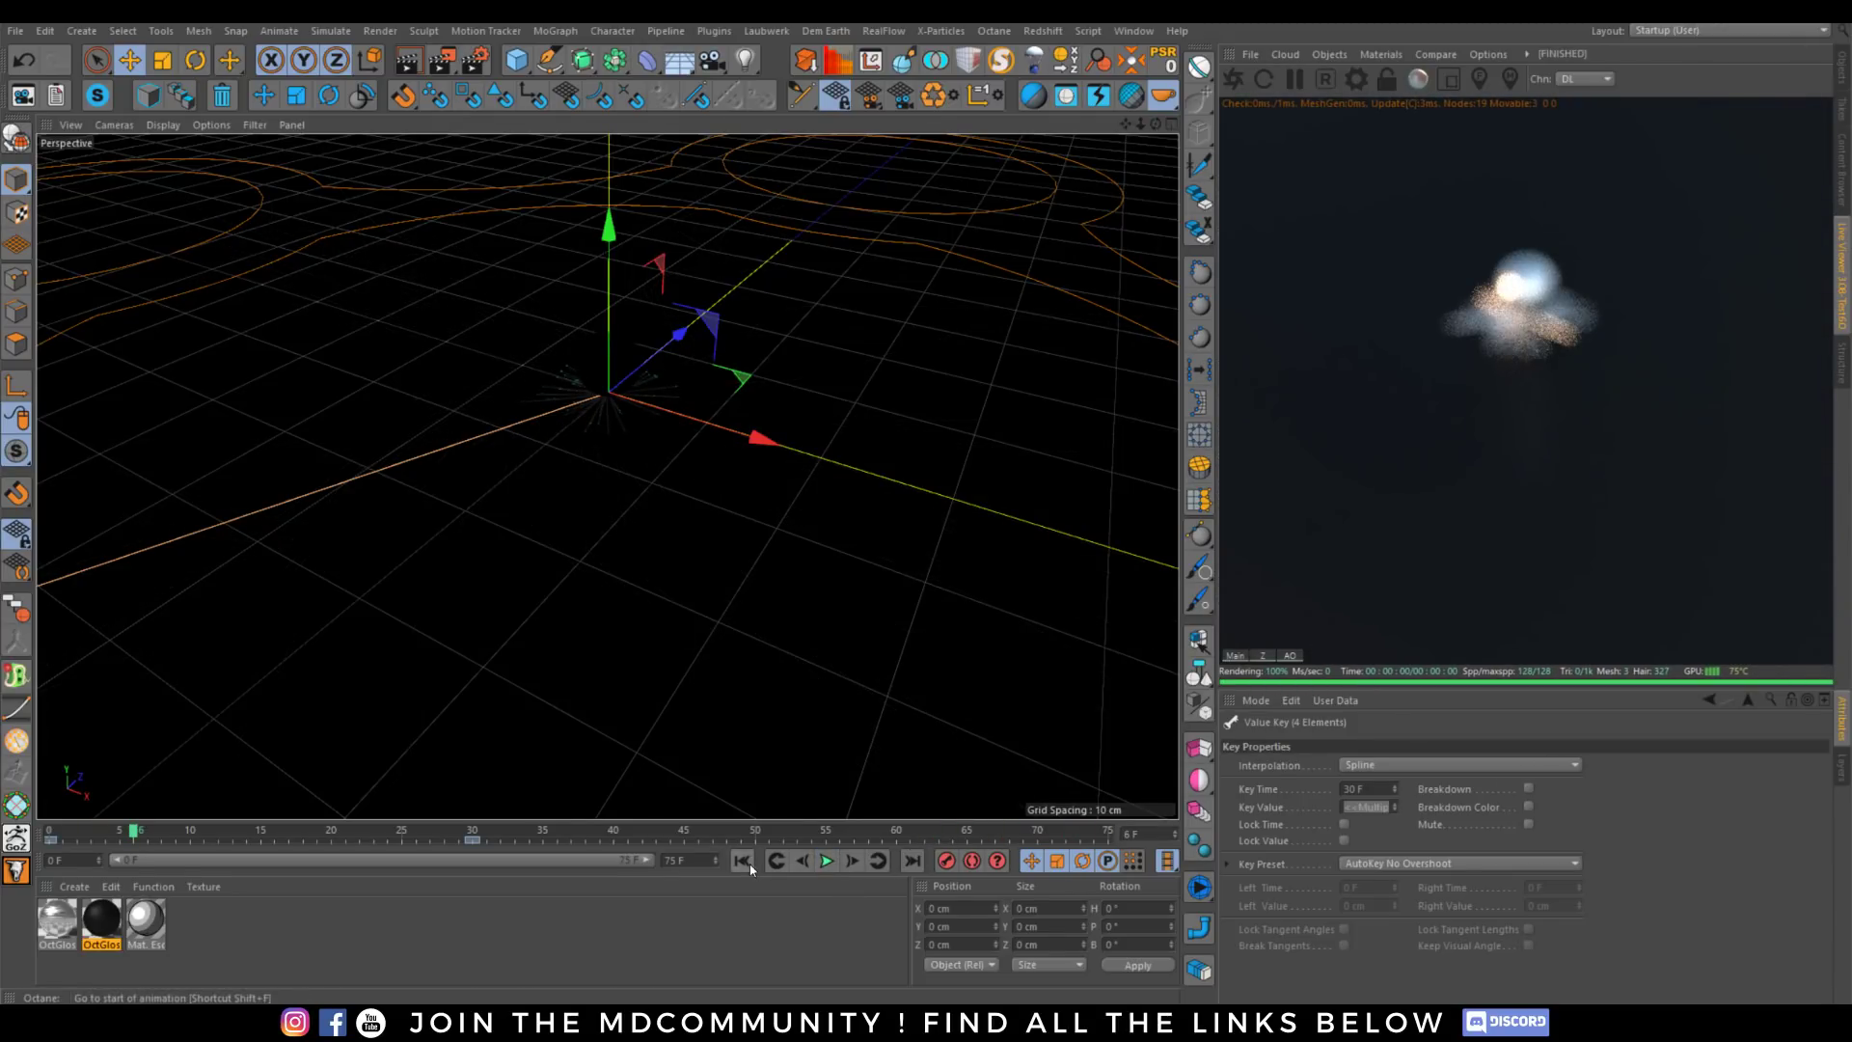
key("shift+f")
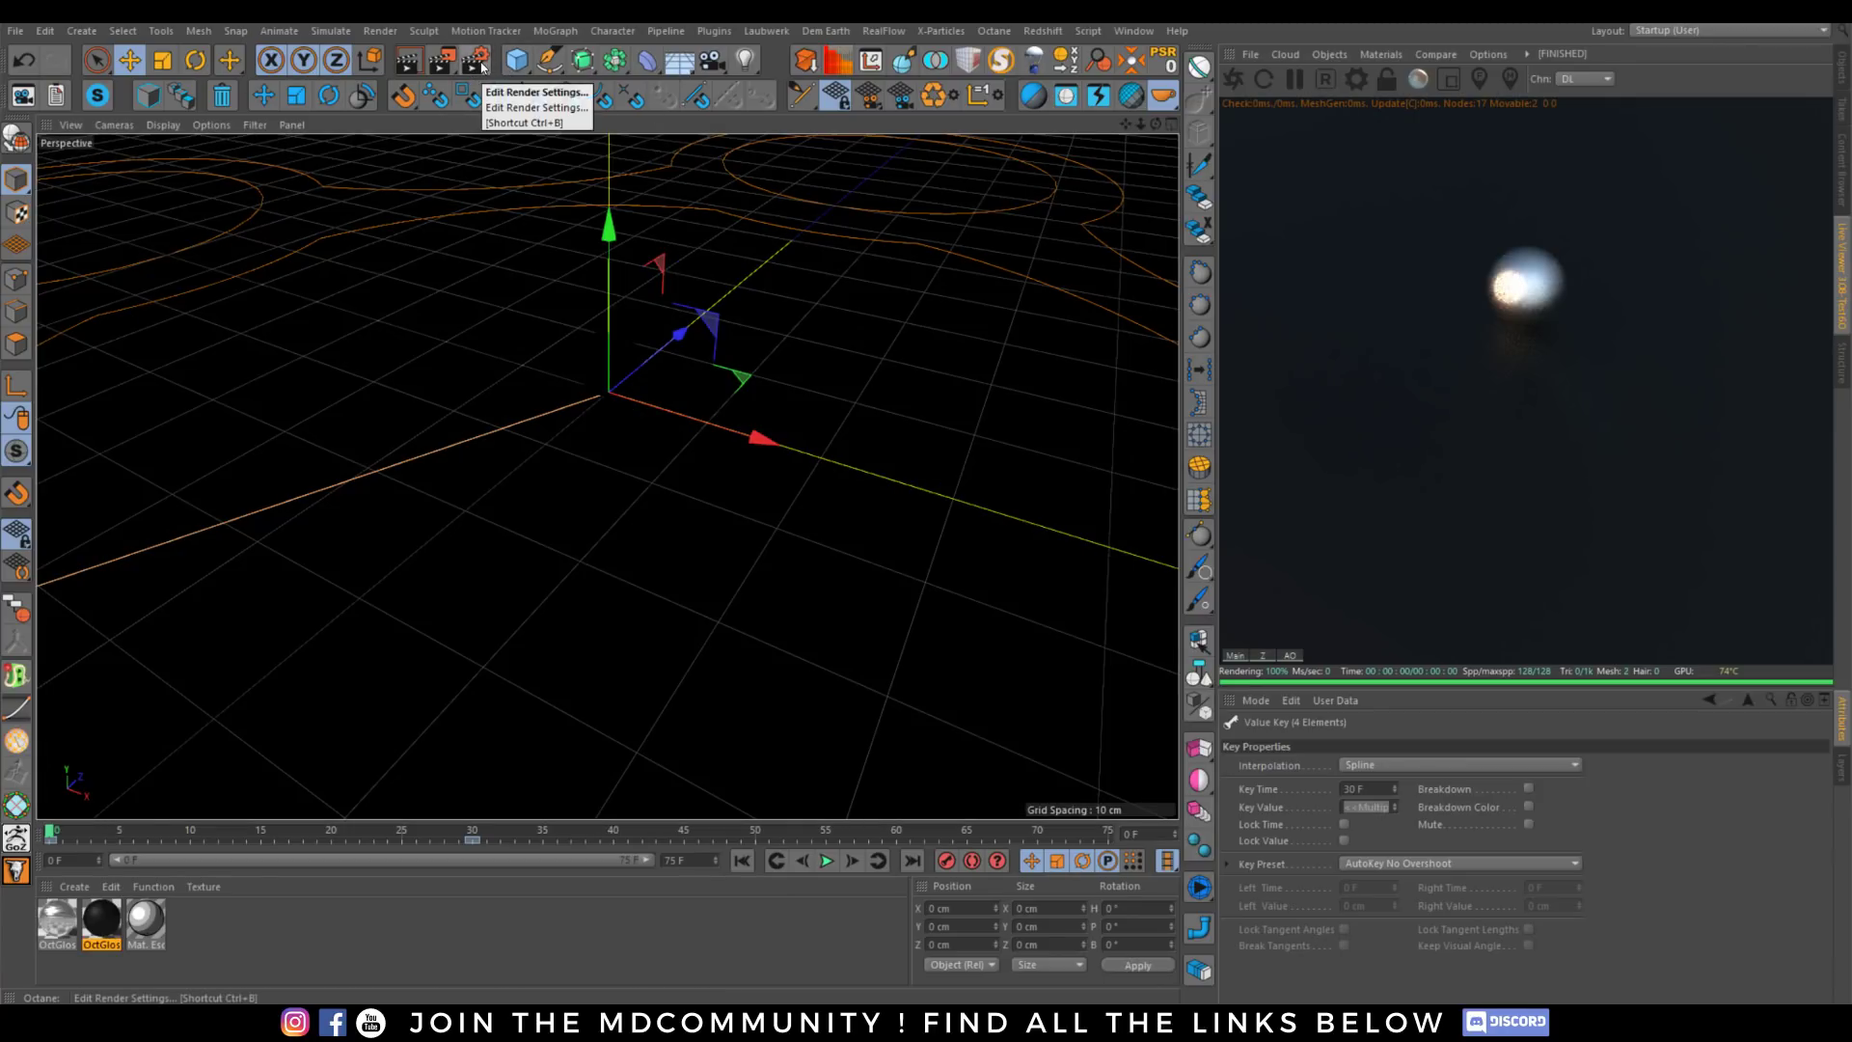
Check the save options, set the output frame range to All Frames, and close the render settings.
left_click(477, 64)
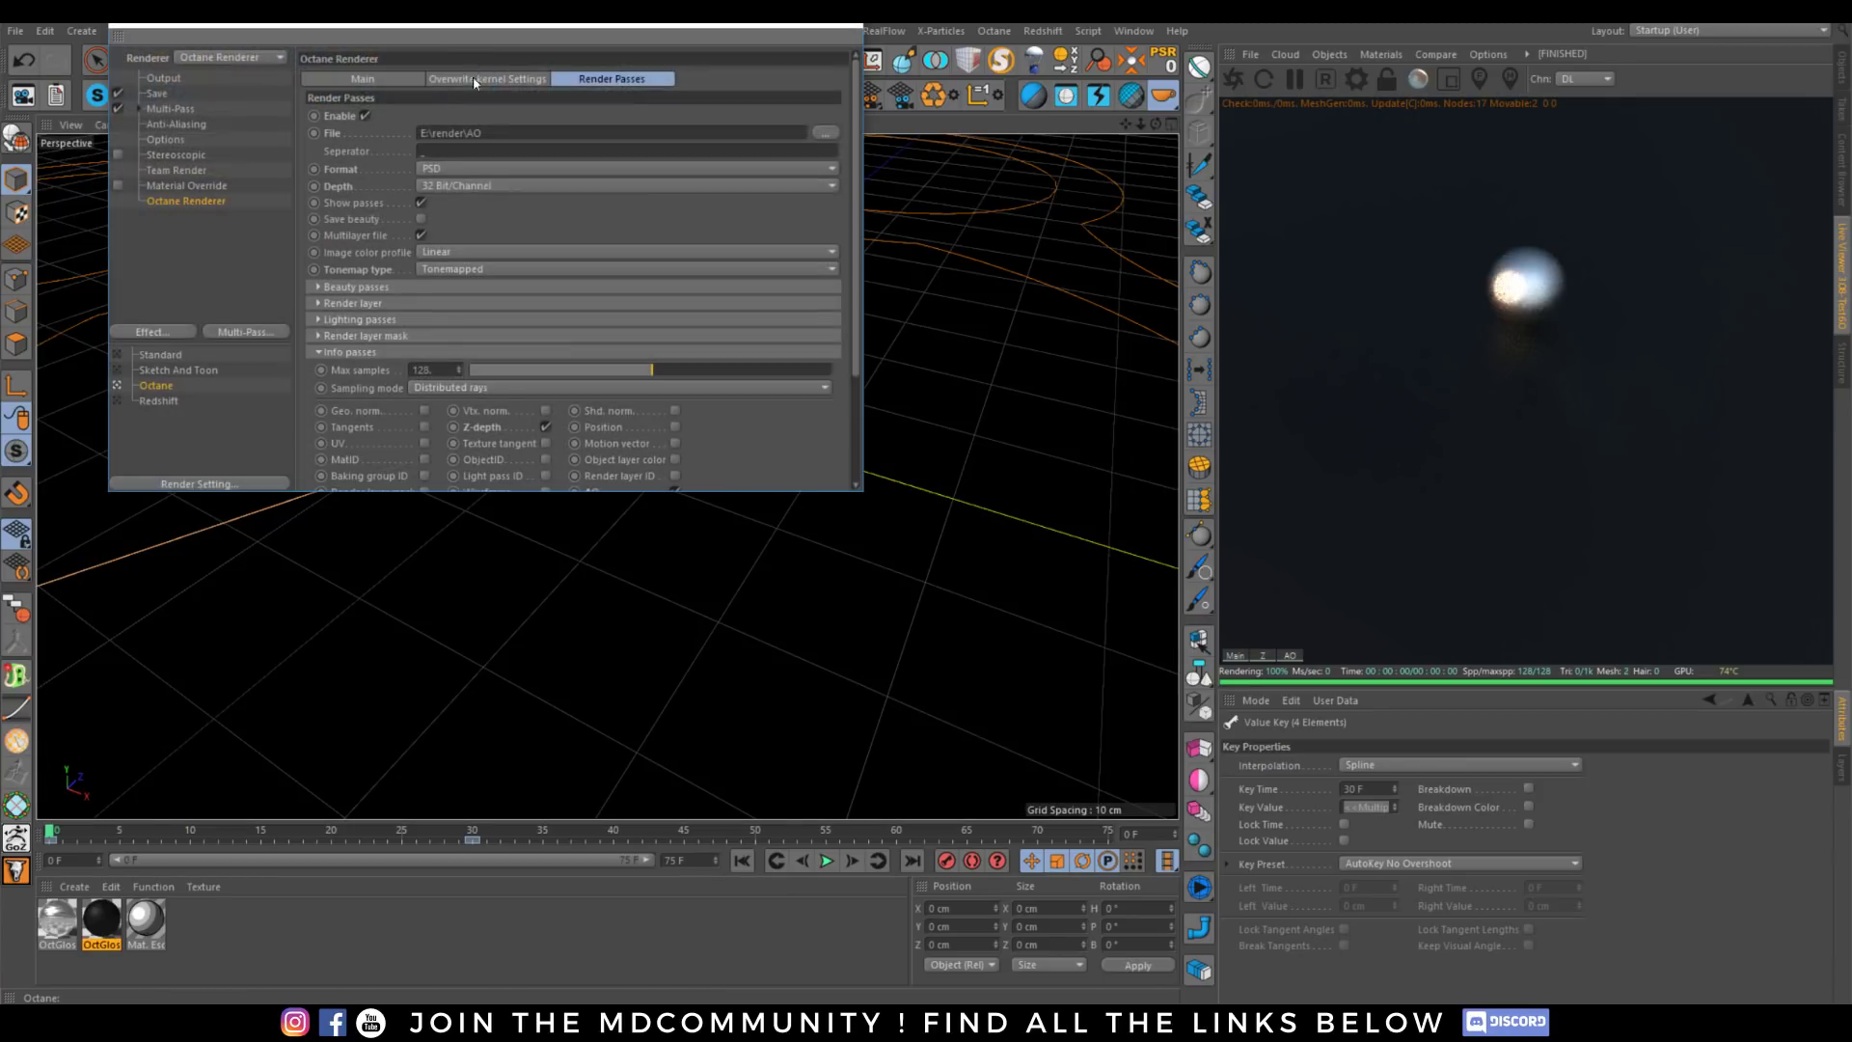
left_click(164, 95)
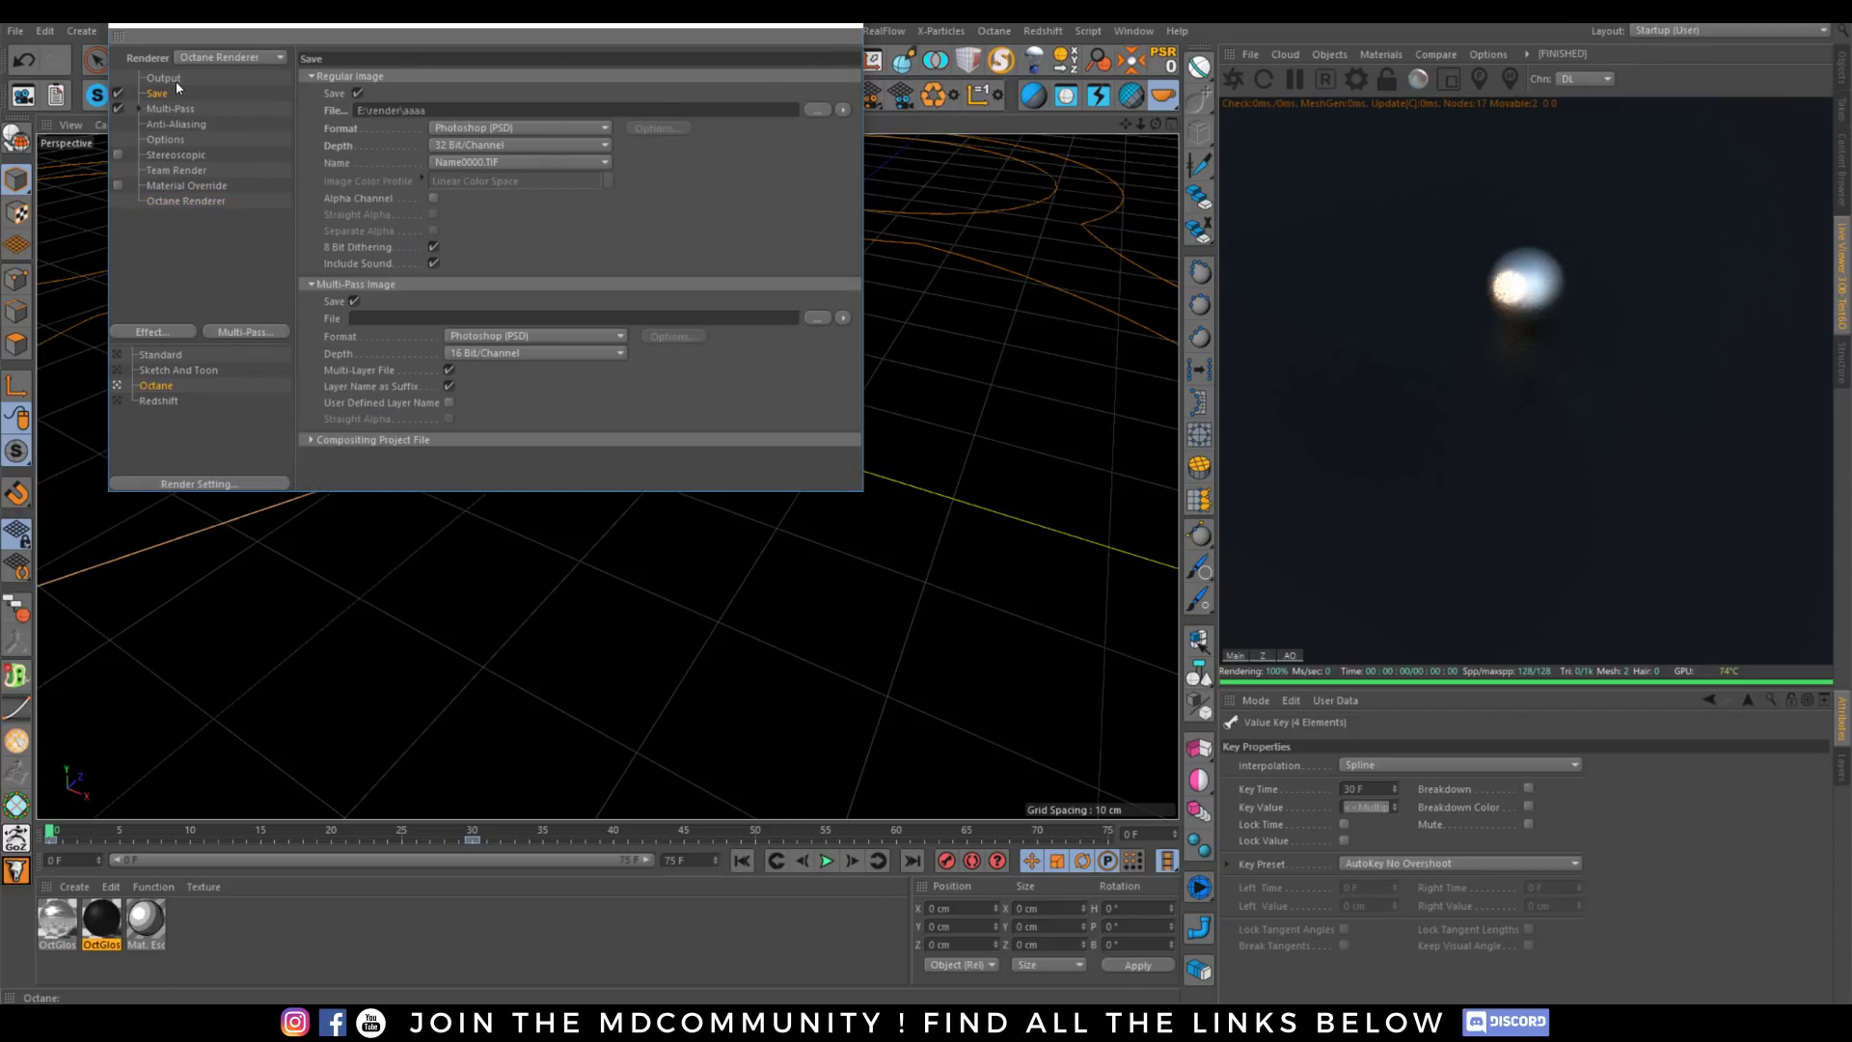
left_click(176, 81)
left_click(449, 257)
left_click(415, 299)
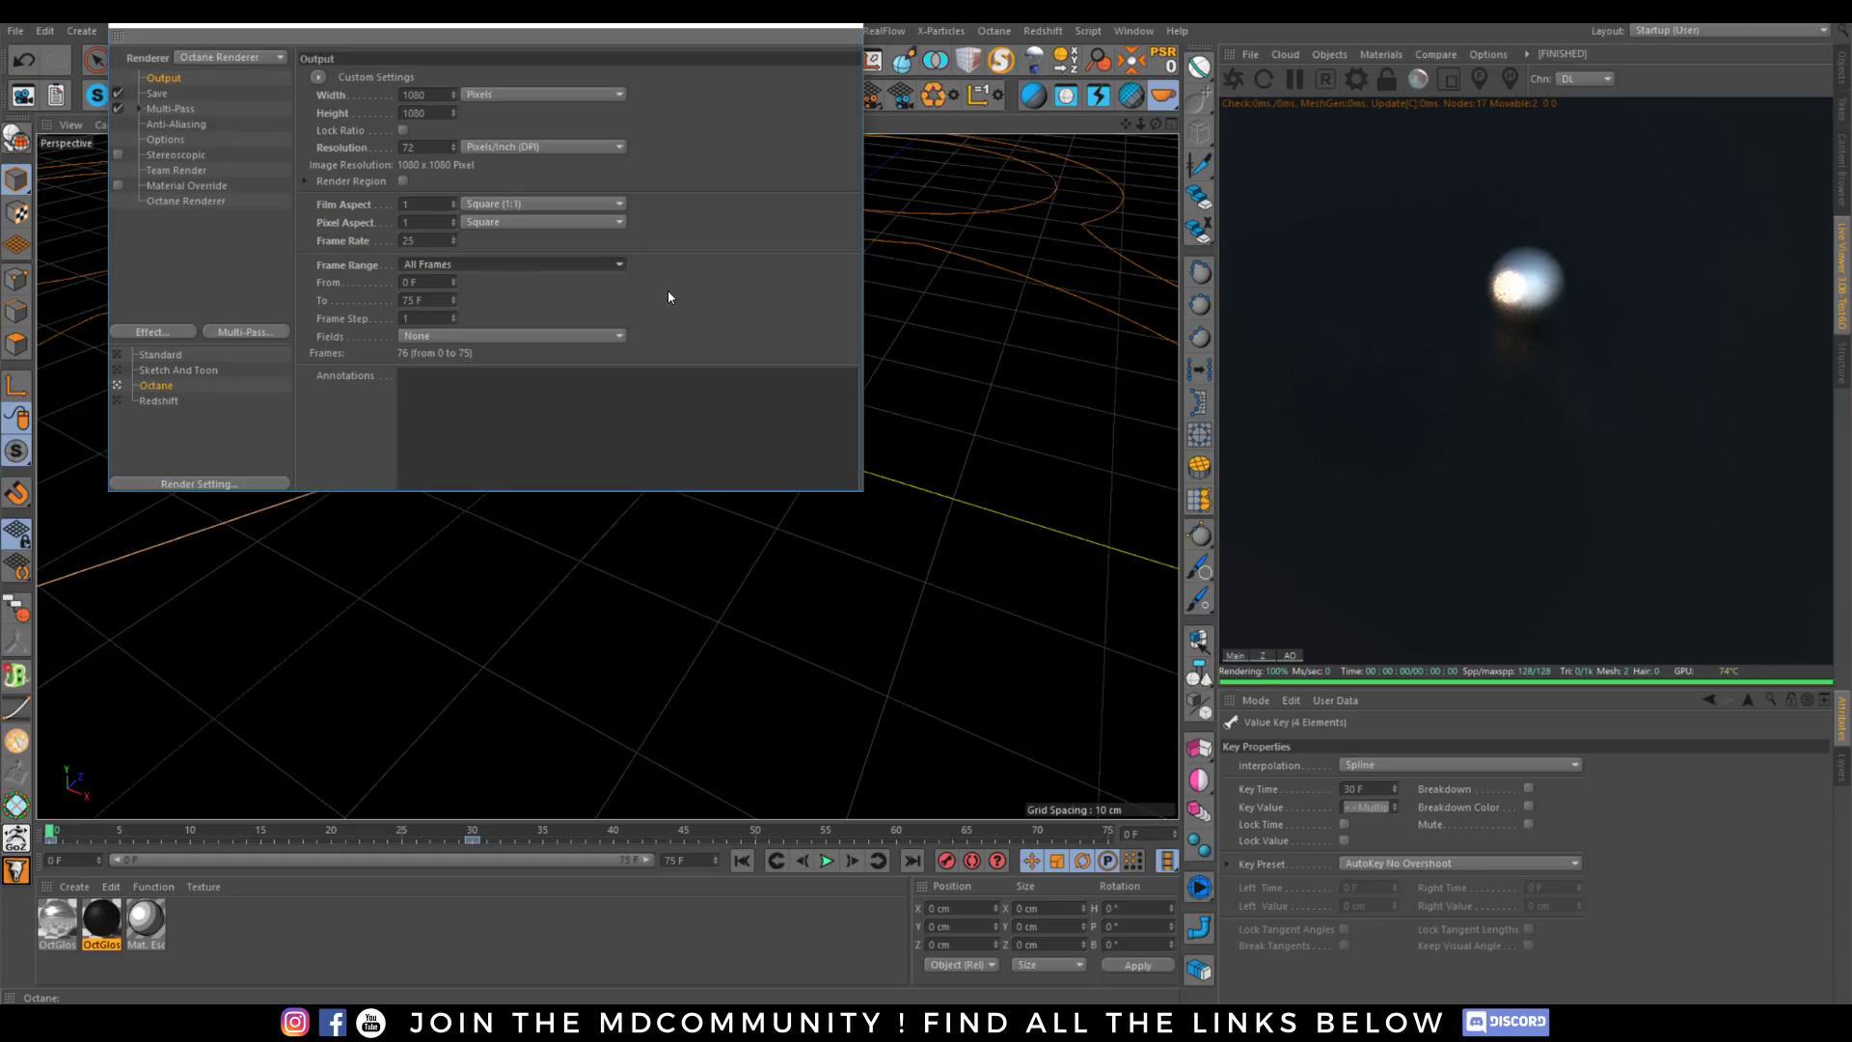
left_click(842, 21)
Check the Octane kernel settings and start rendering the animation to the Picture Viewer.
left_click(1357, 82)
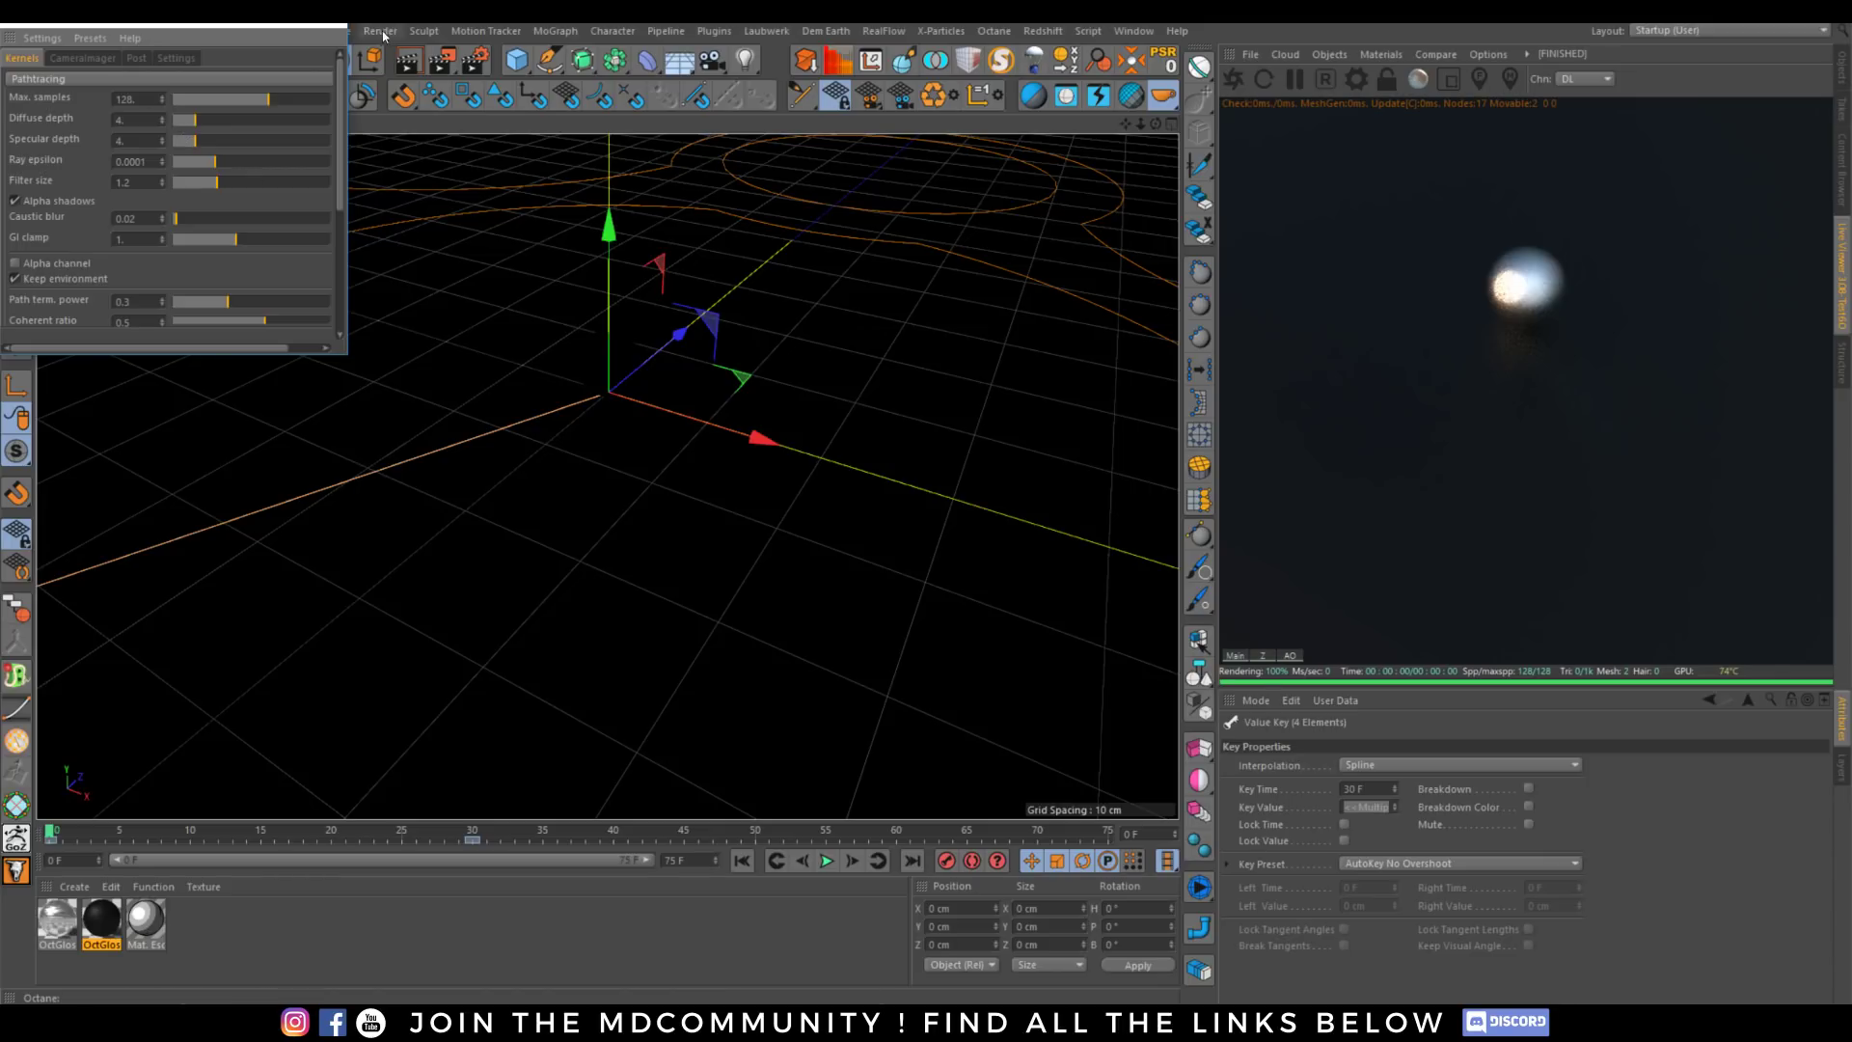
left_click(333, 19)
left_click(442, 62)
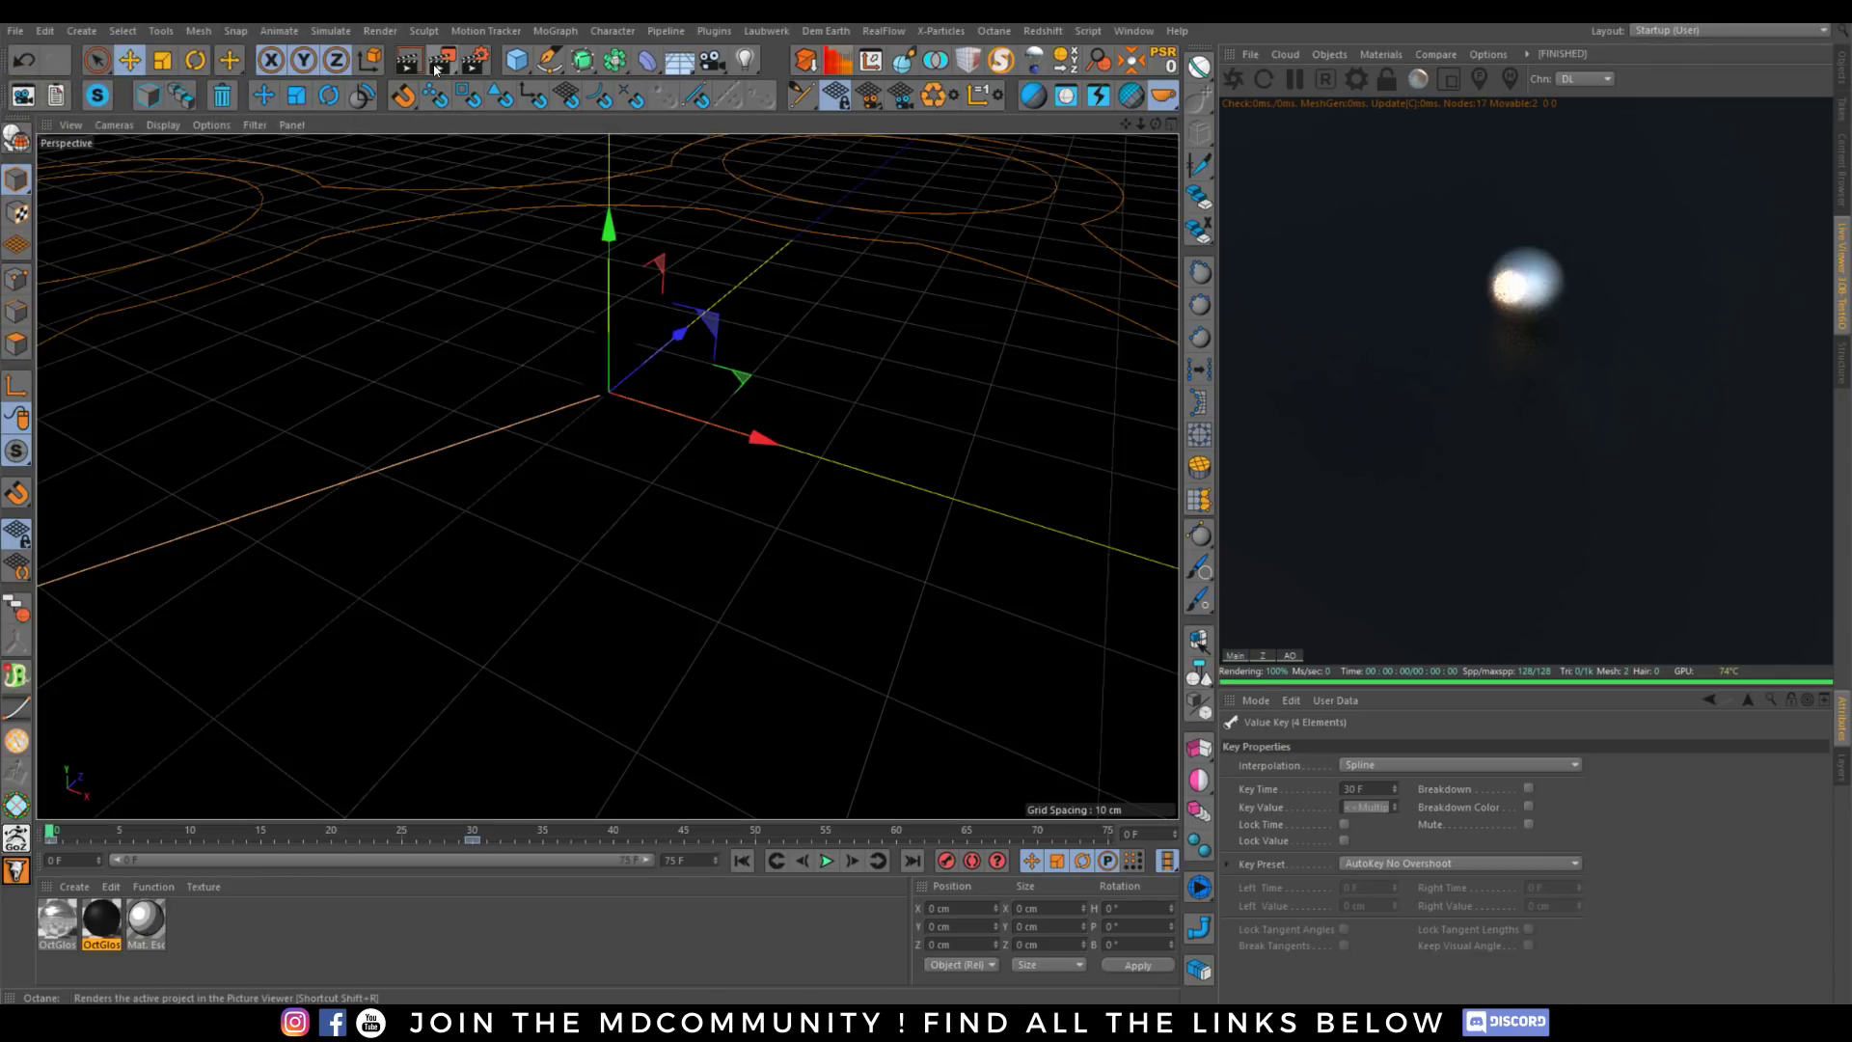
left_click(1698, 1023)
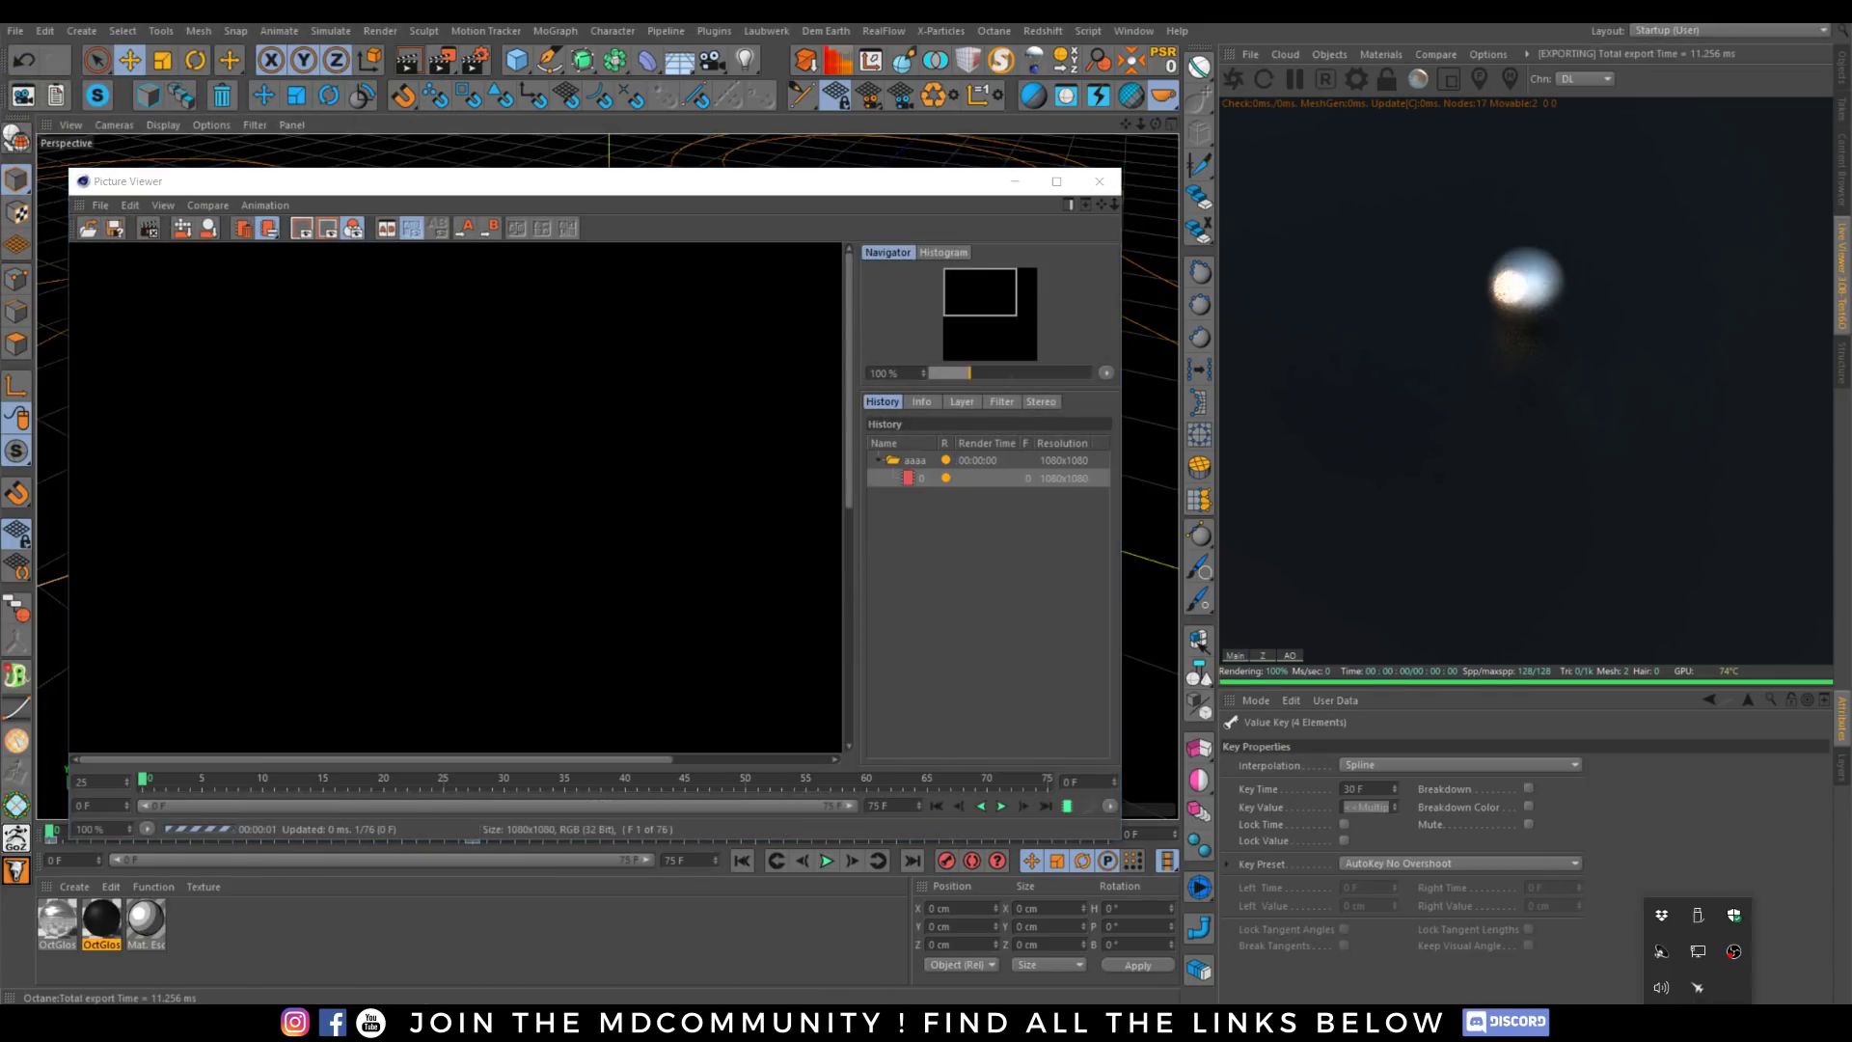
Check the graphics card temperature and fan speed in MSI Afterburner, and view the whole rendered frame in the Picture Viewer at 64 %.
left_click(1702, 985)
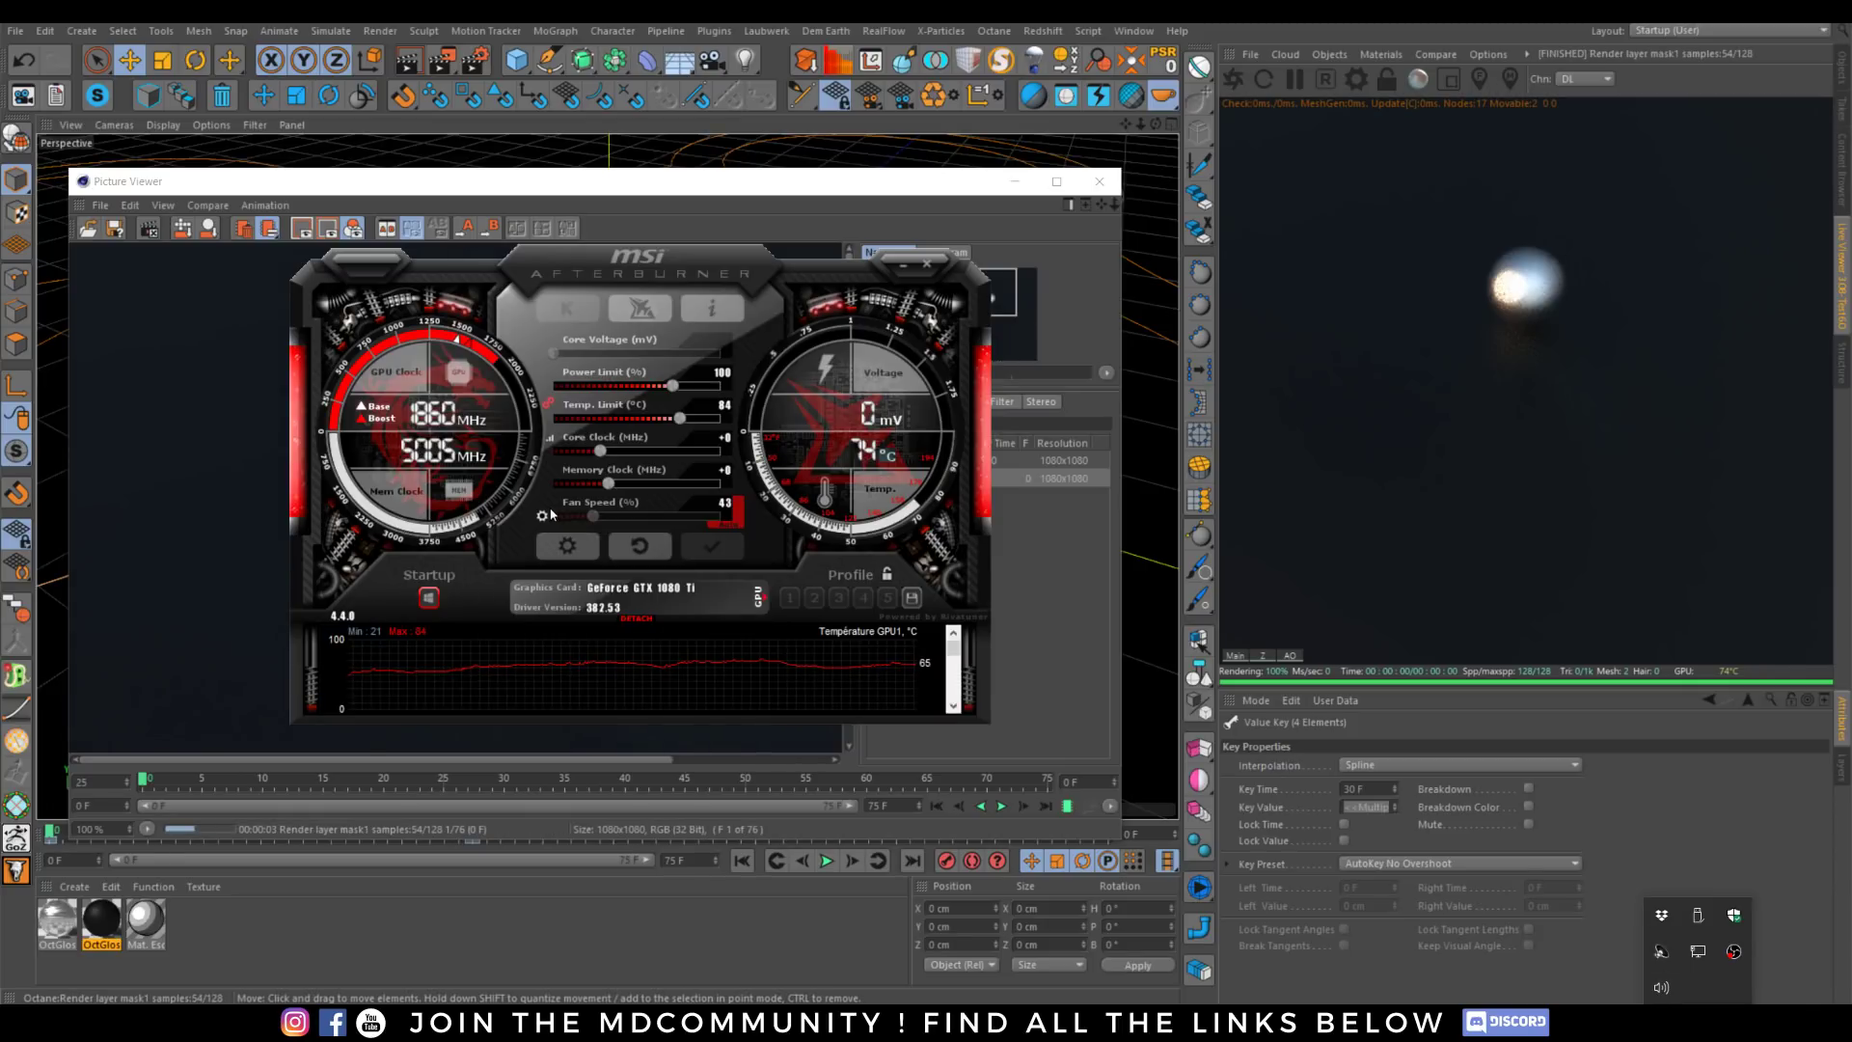
left_click(806, 345)
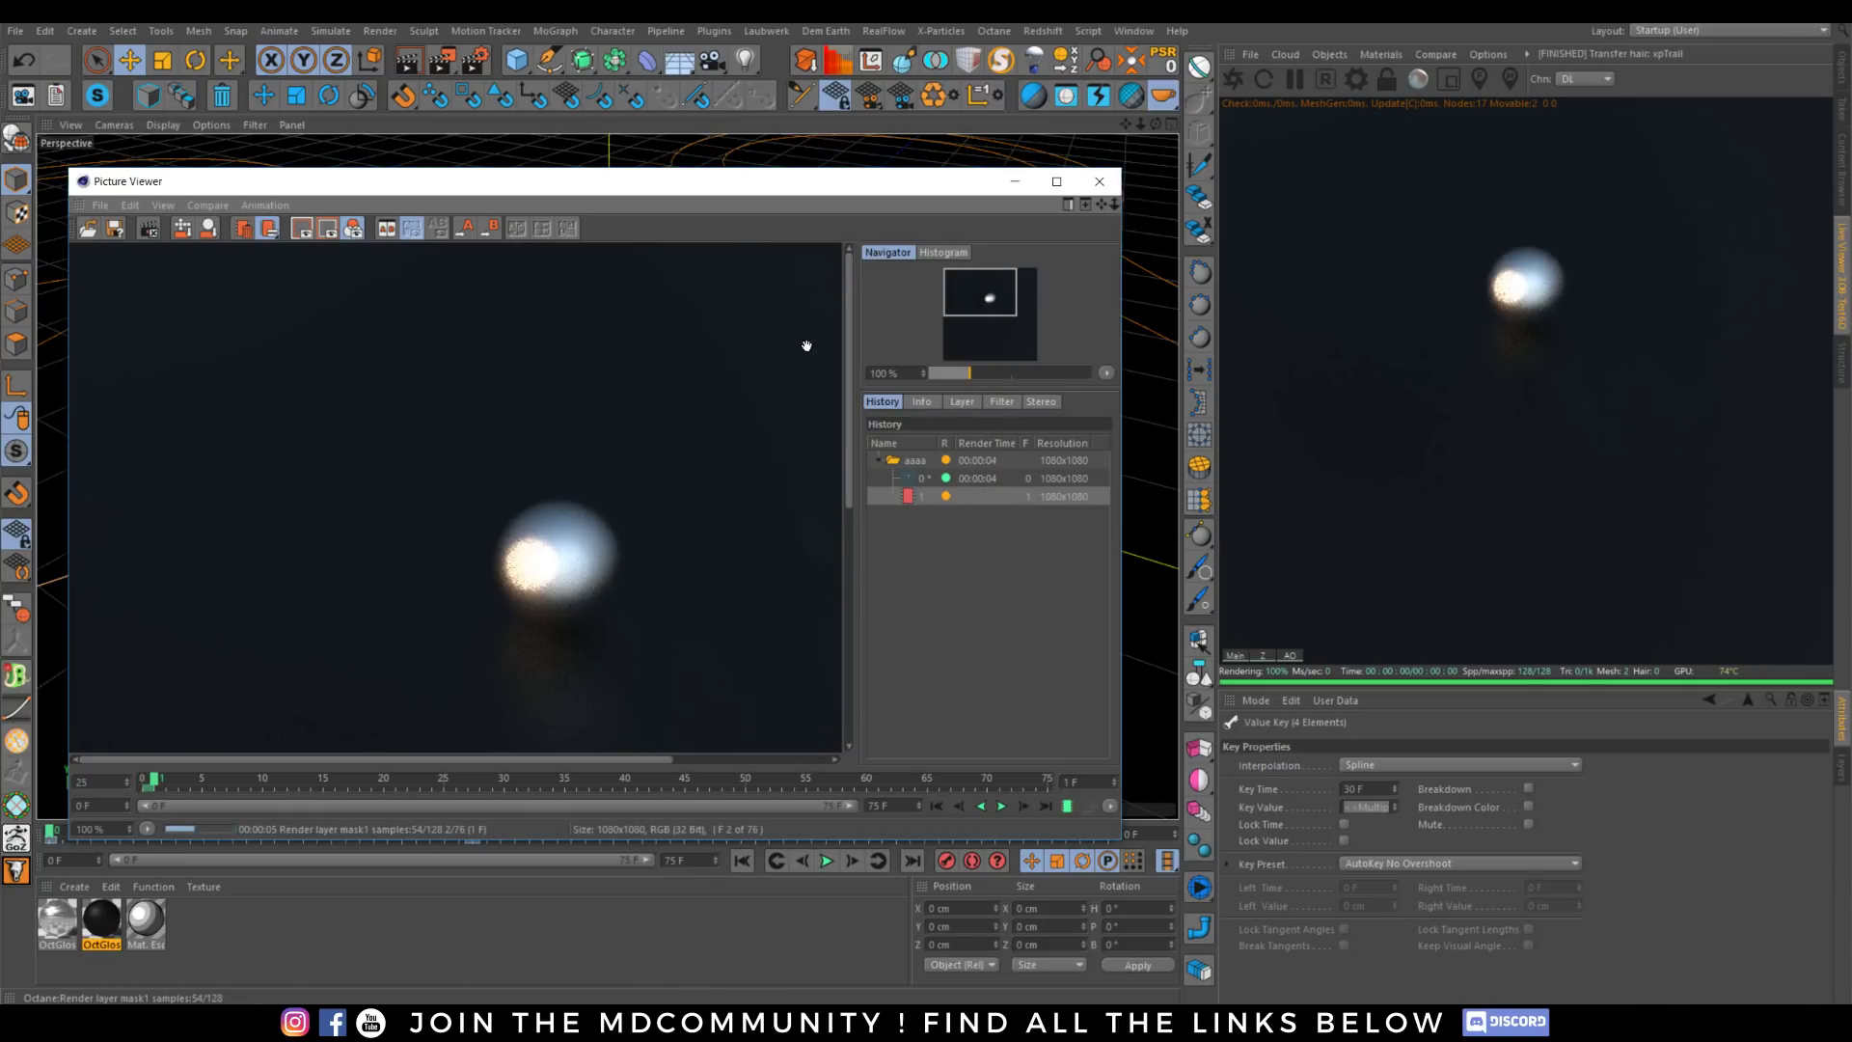
scroll(646, 576, "down", 2)
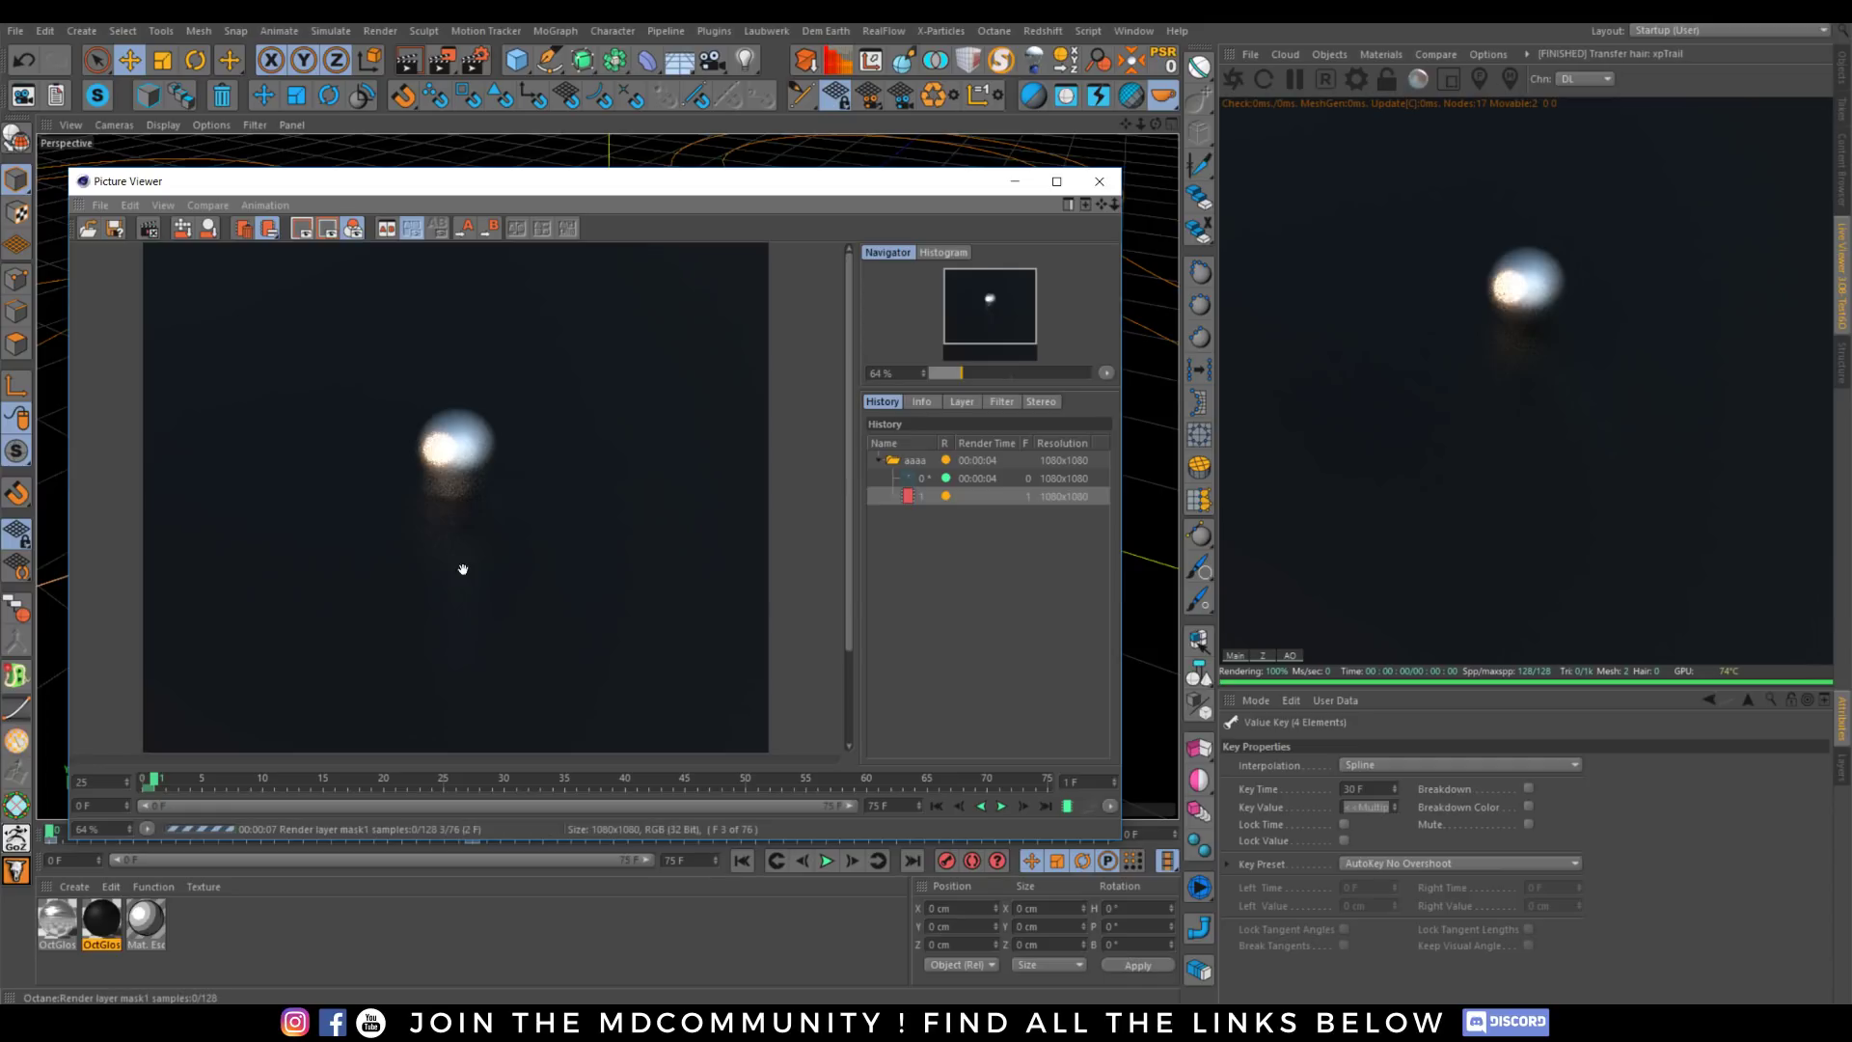
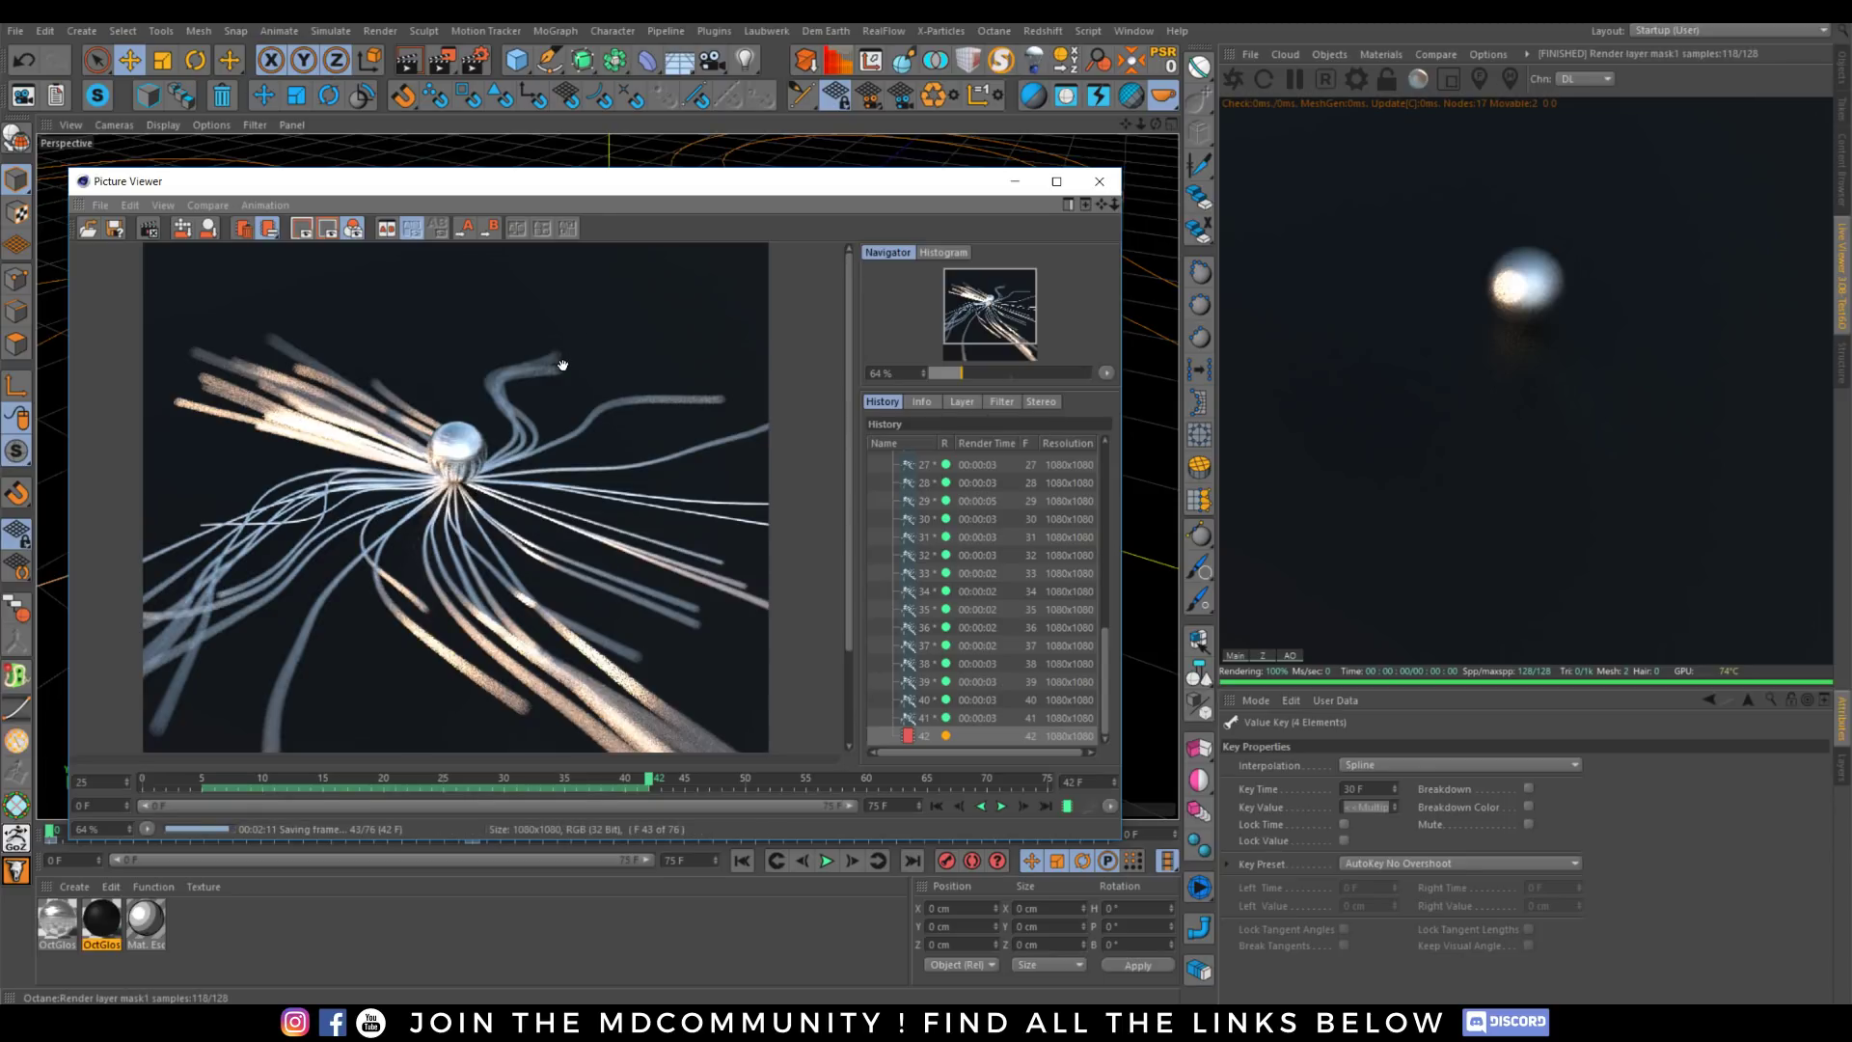
Switch to After Effects, closing its update pop-ups and start screen, and return to the Cinema 4D Picture Viewer.
left_click(430, 1024)
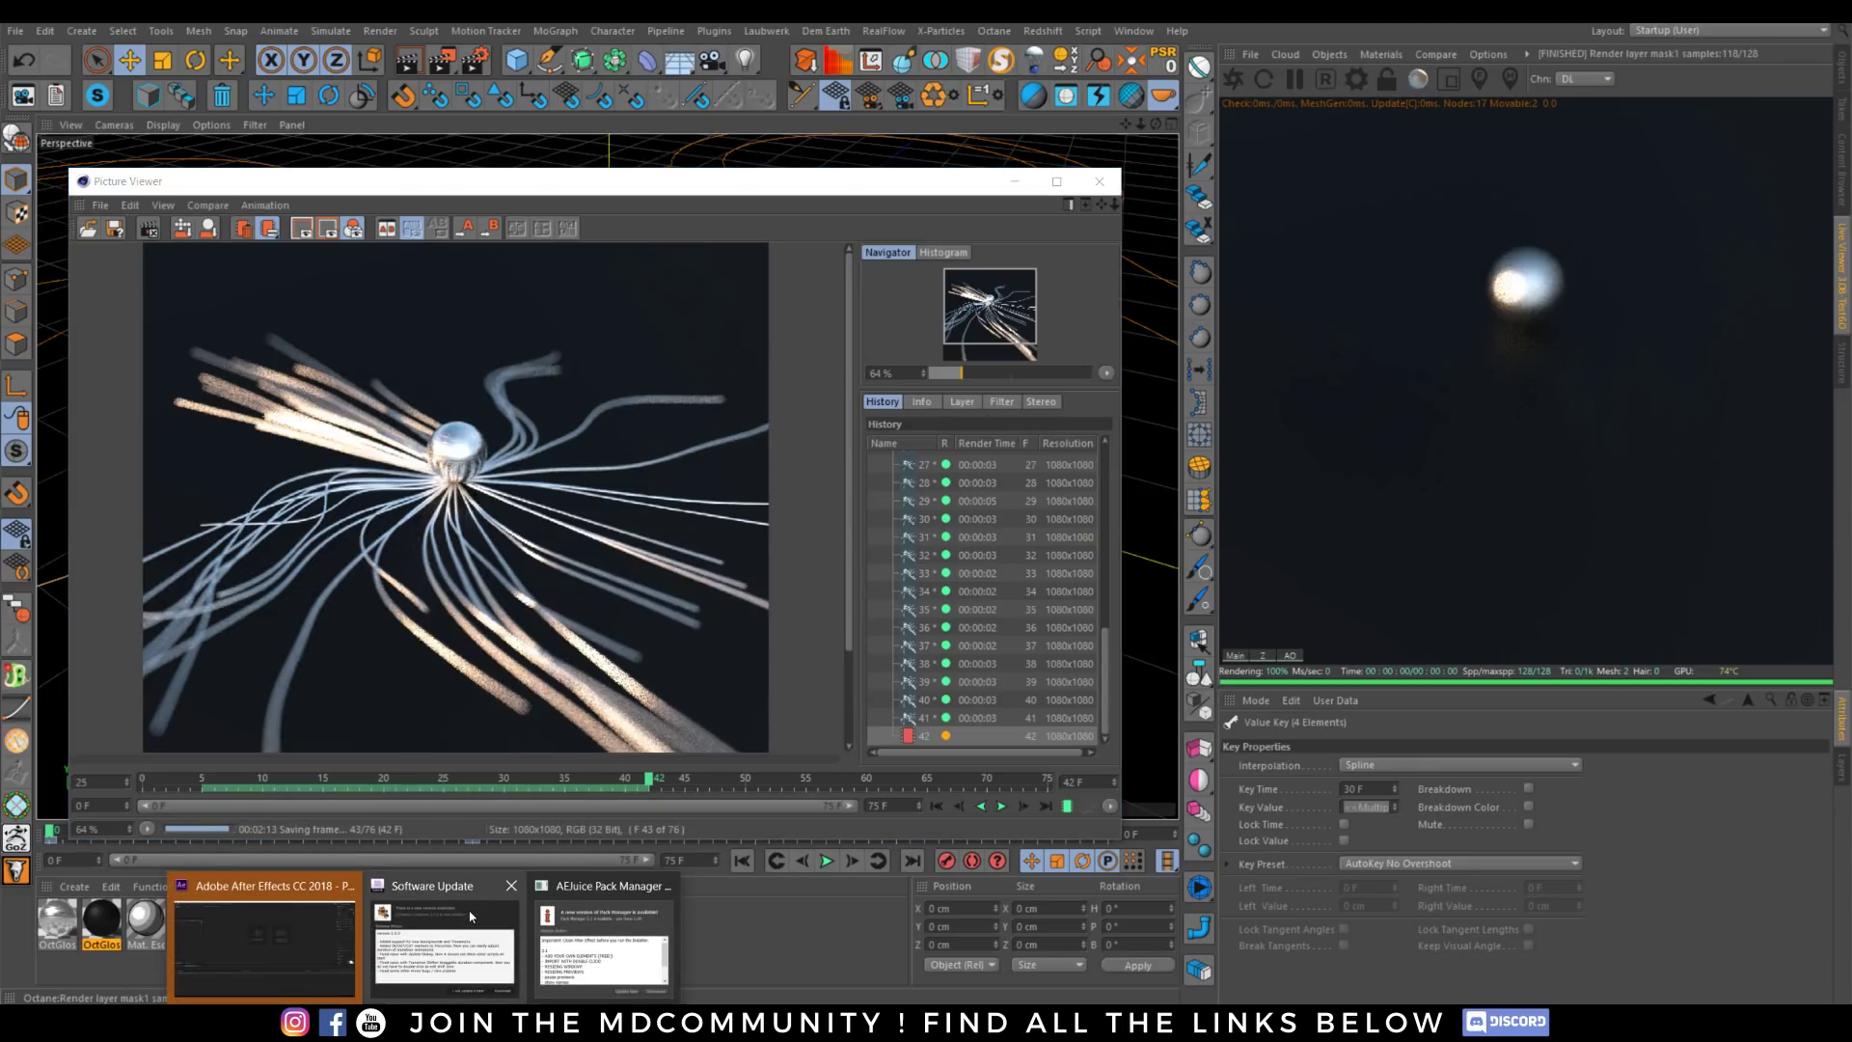
left_click(512, 885)
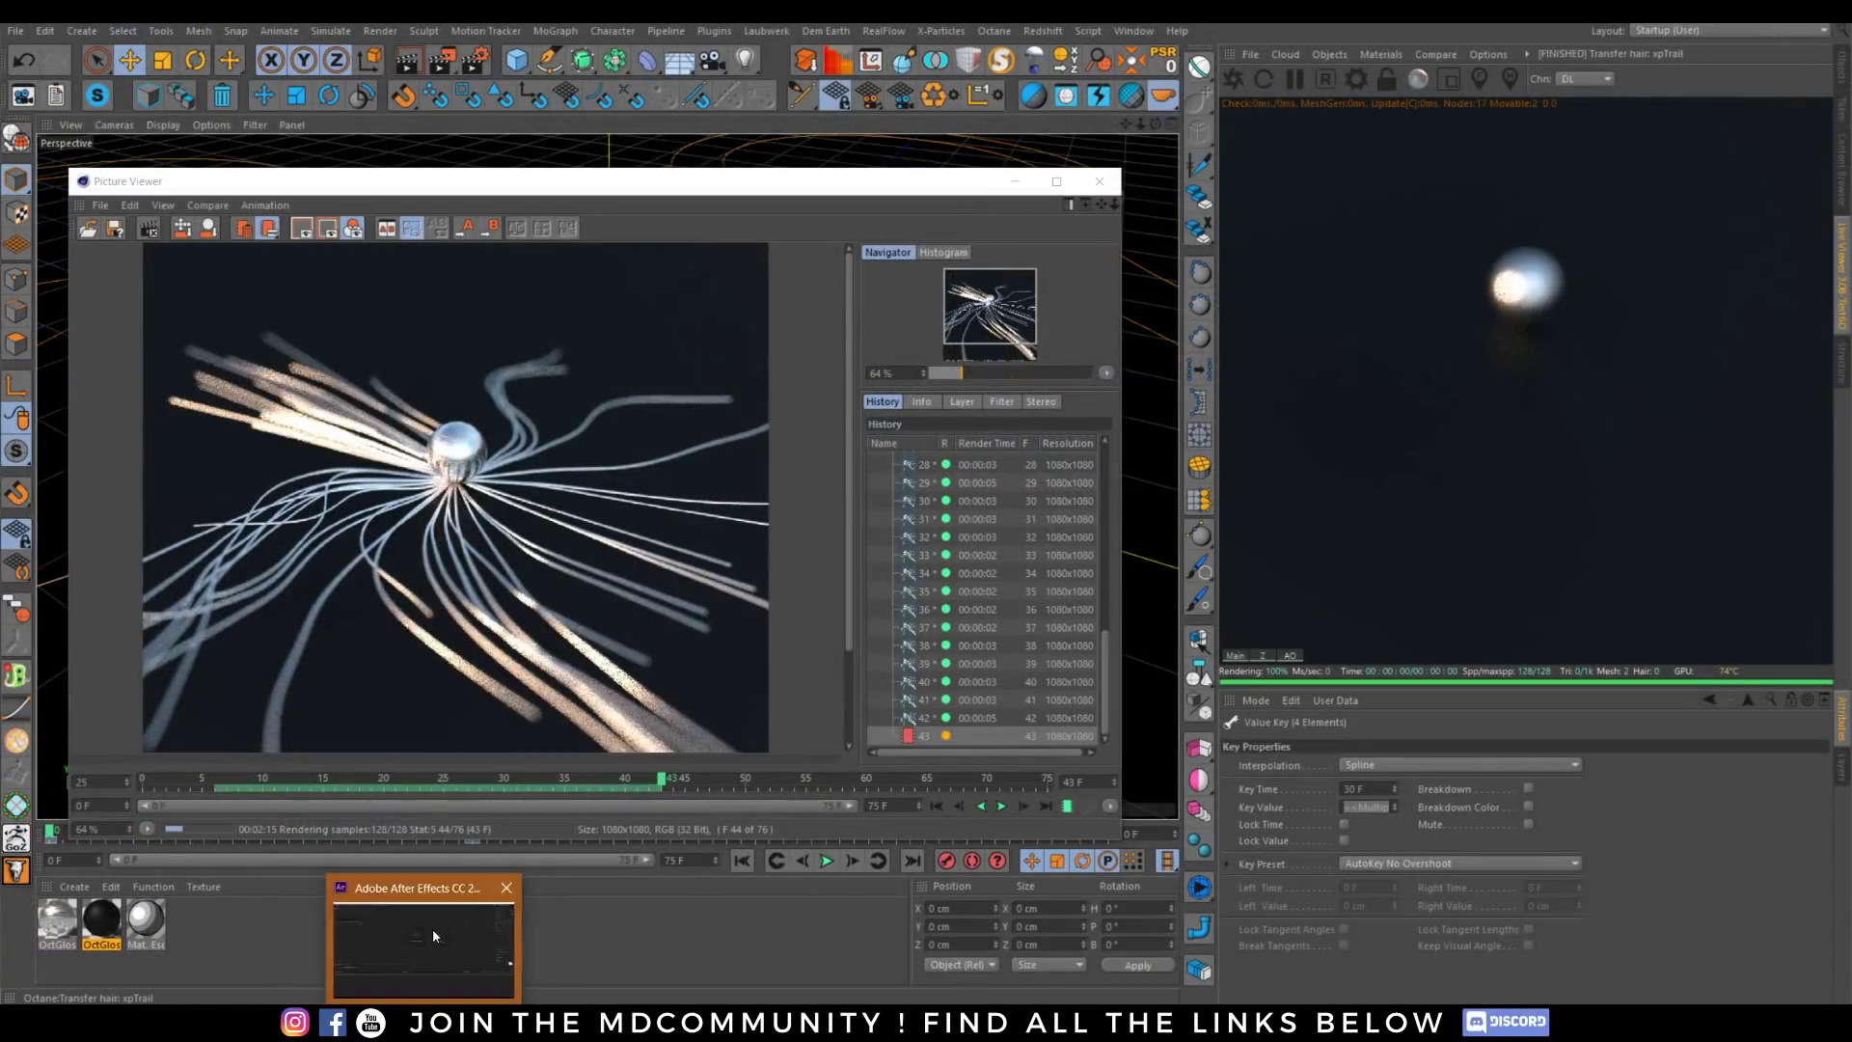
left_click(430, 1024)
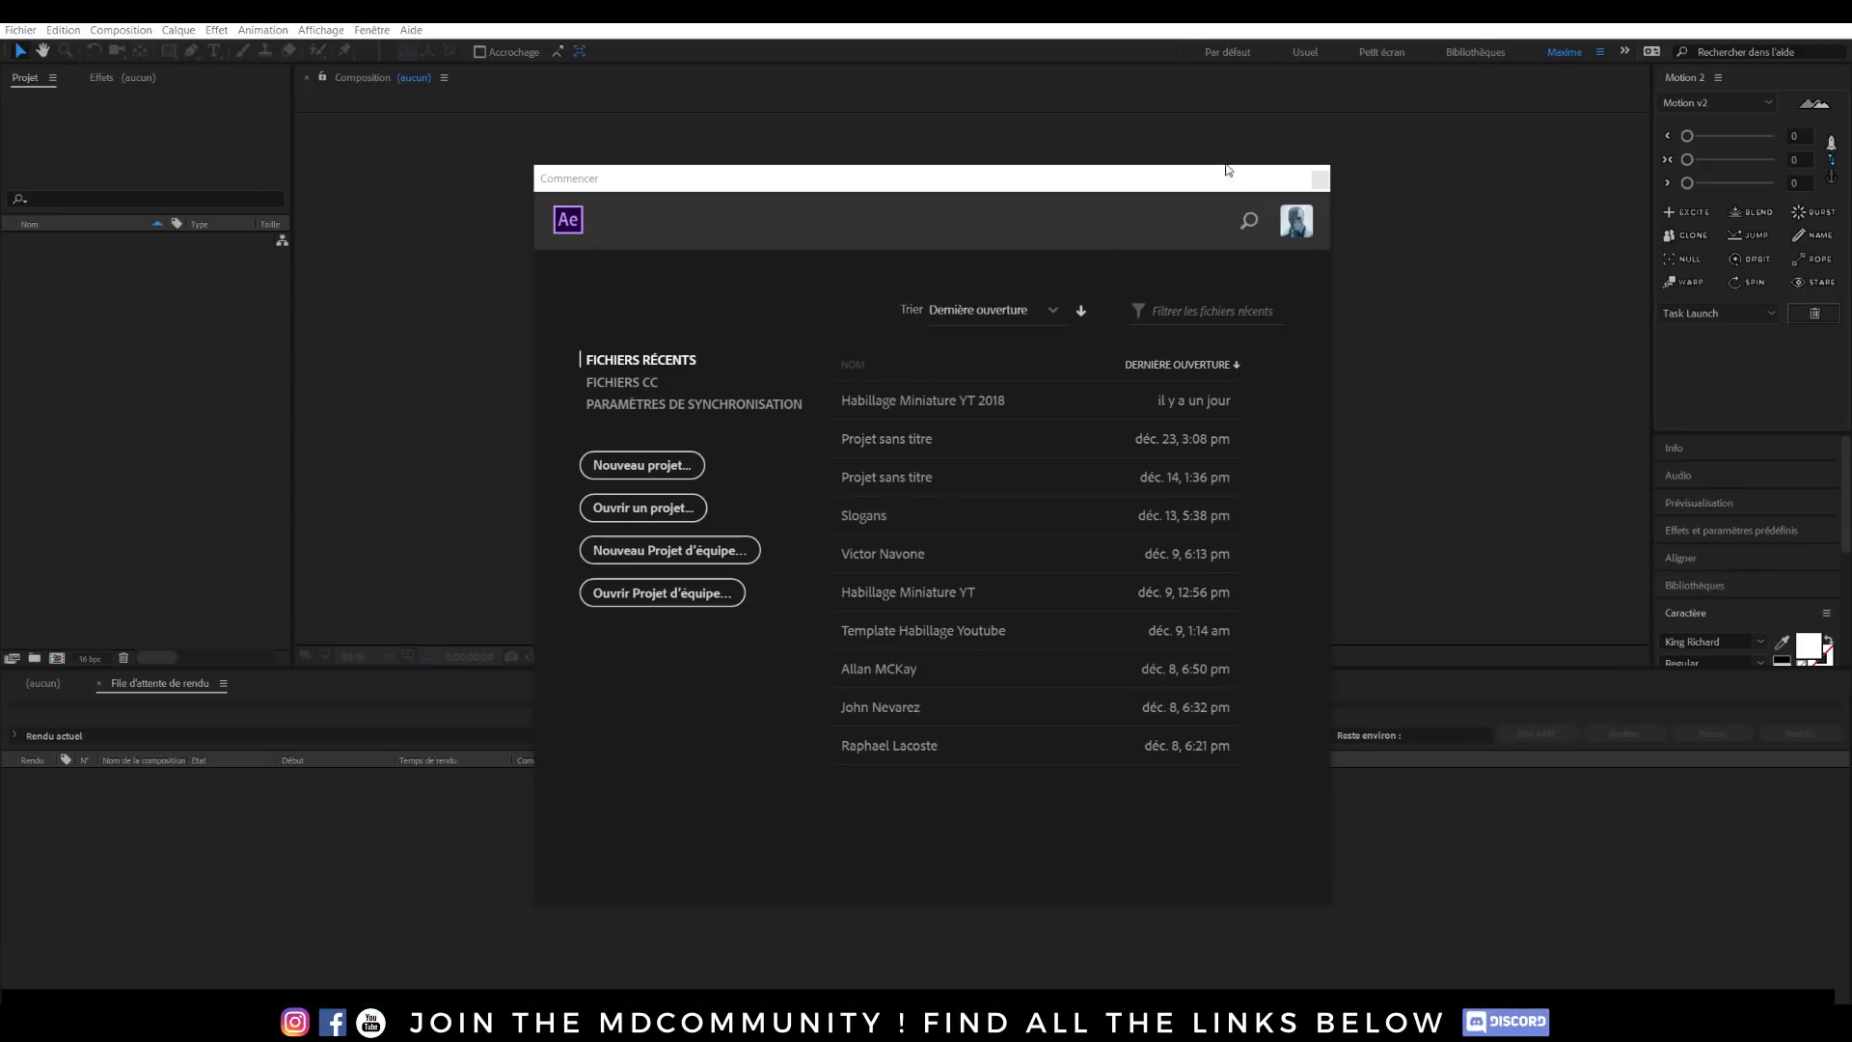
left_click(1320, 180)
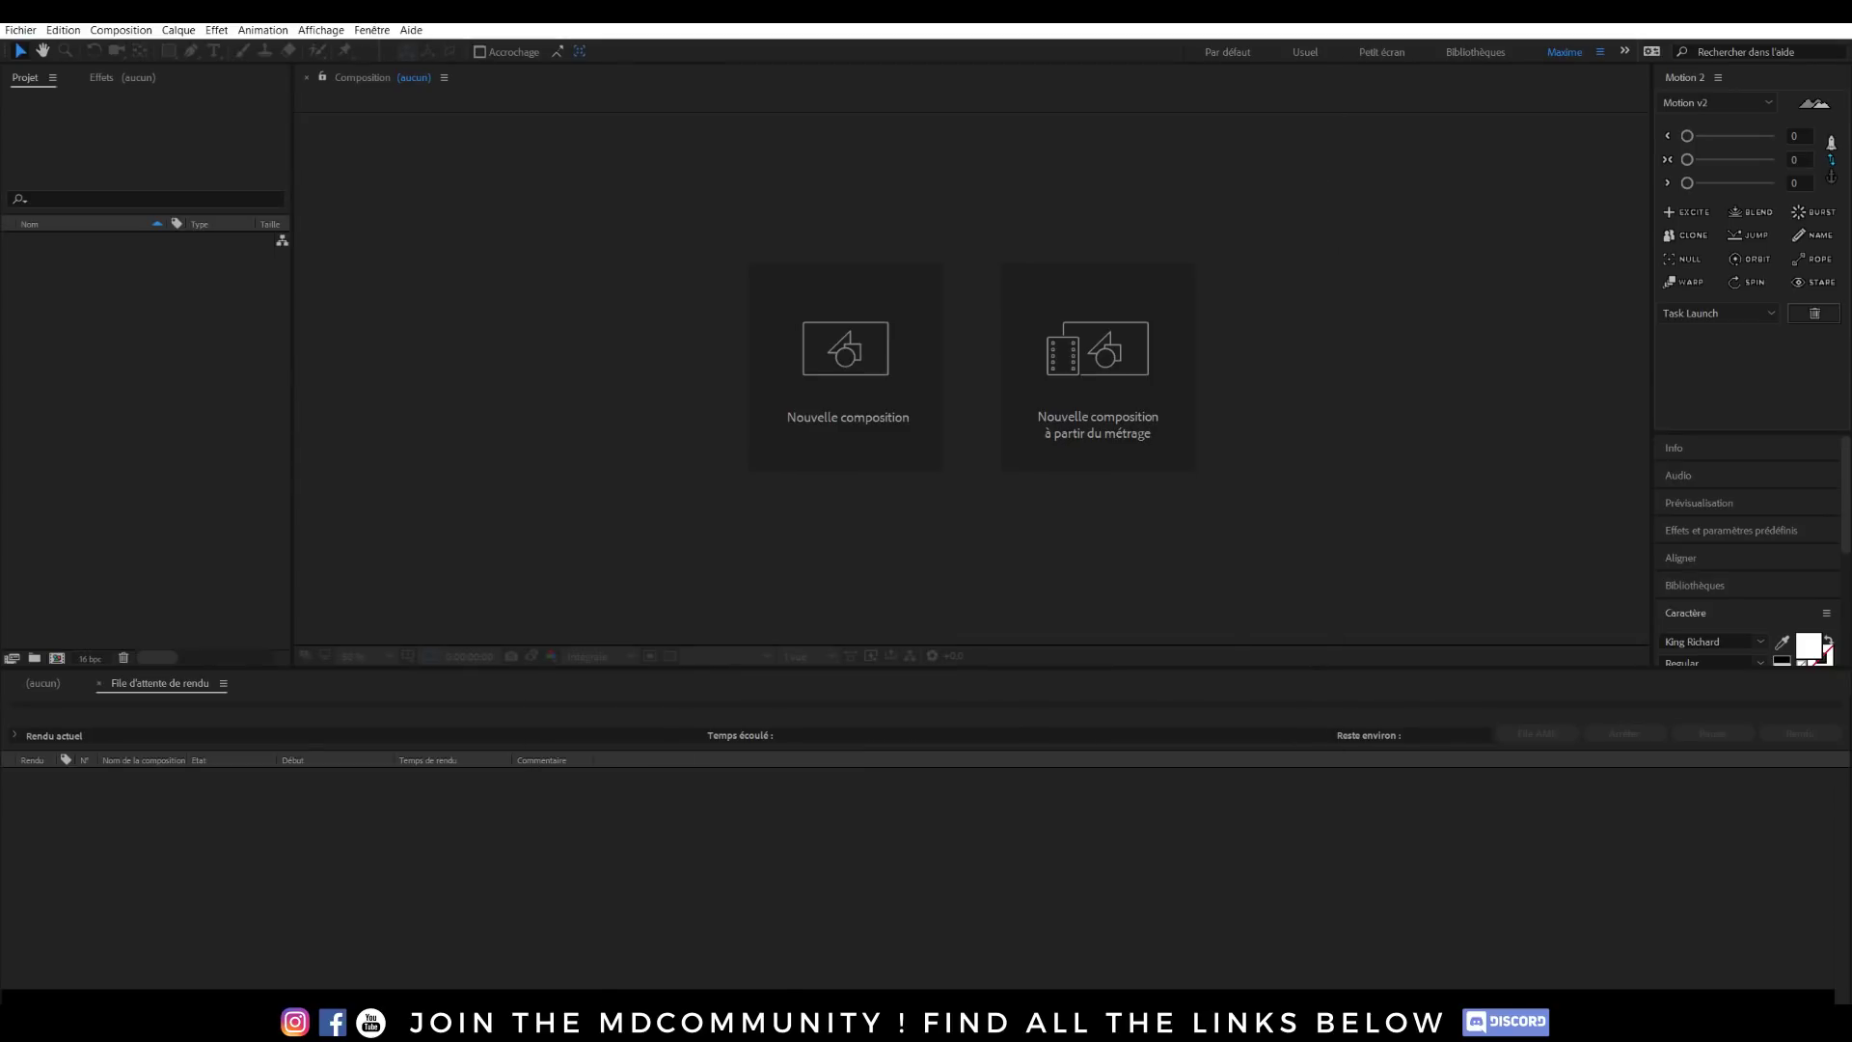
left_click(691, 941)
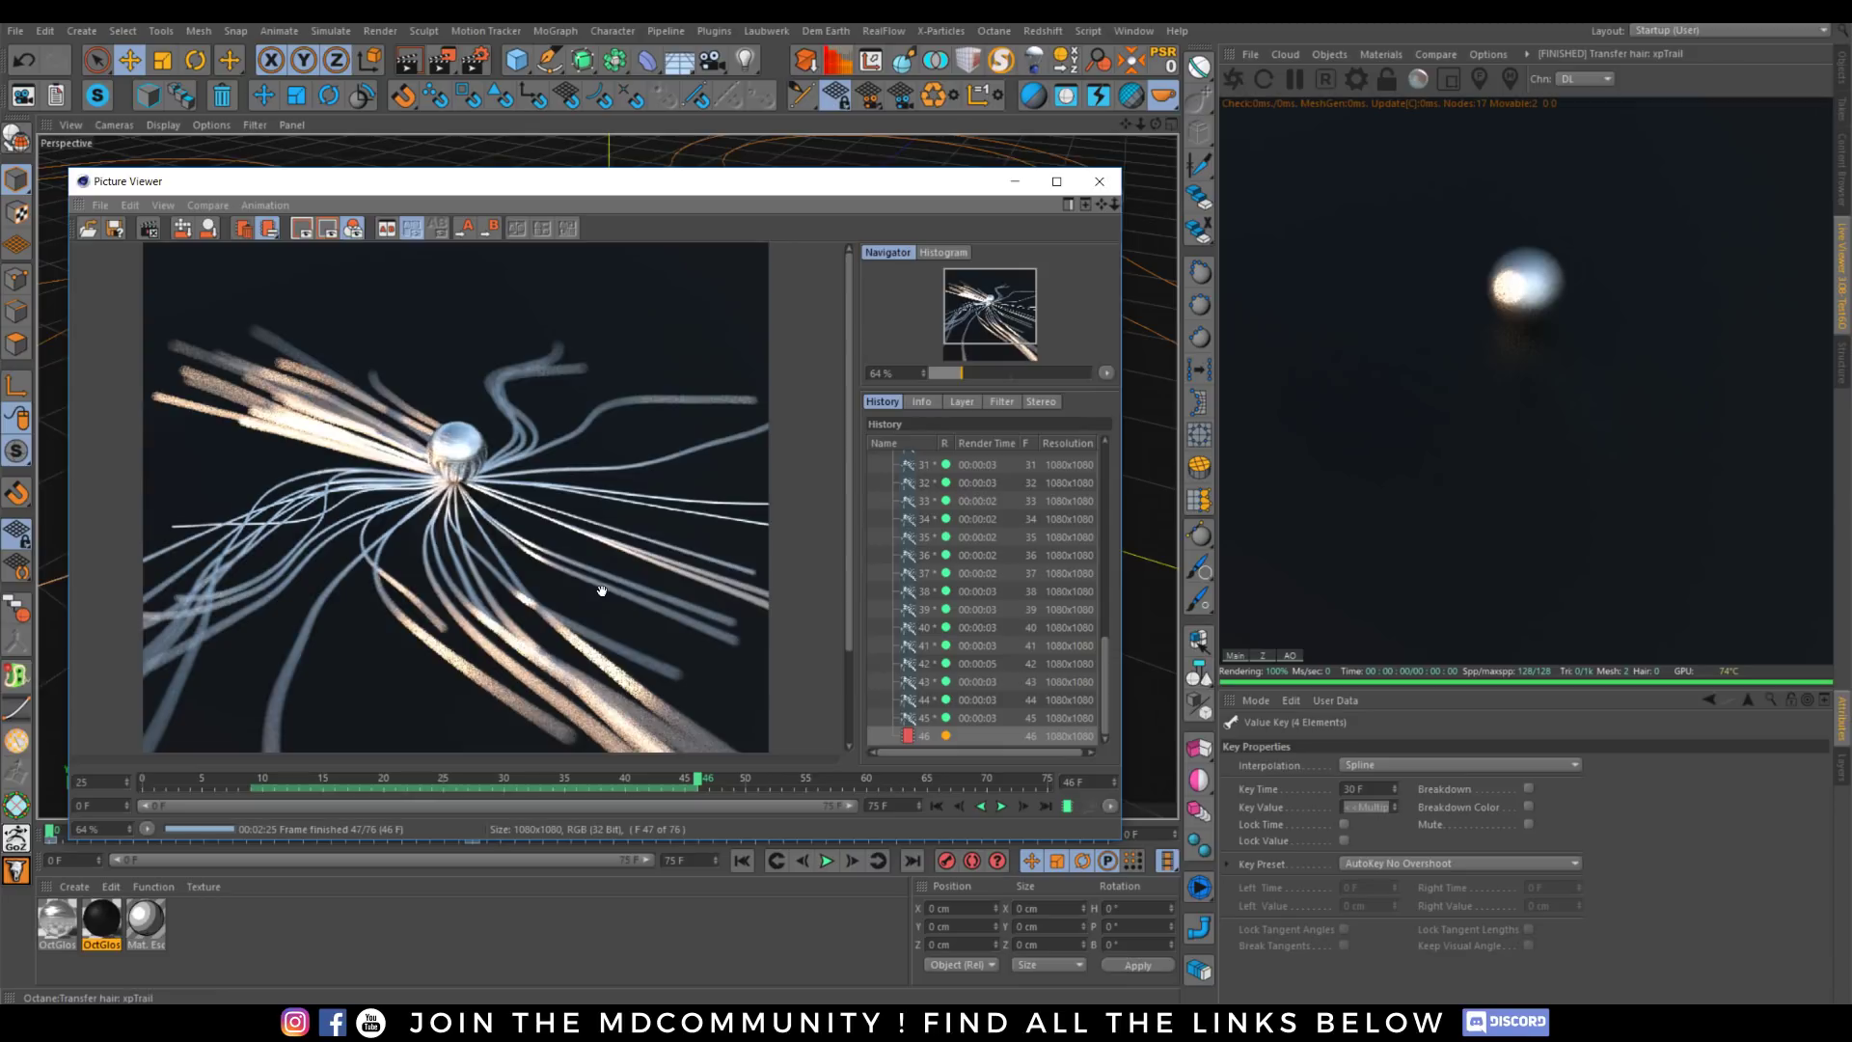
Inspect the sphere and trails up close in the rendered frames, moving through the Picture Viewer timeline to frame 61.
mouse_move(696, 799)
left_mouse_down()
mouse_move(328, 799)
mouse_move(715, 807)
left_mouse_up()
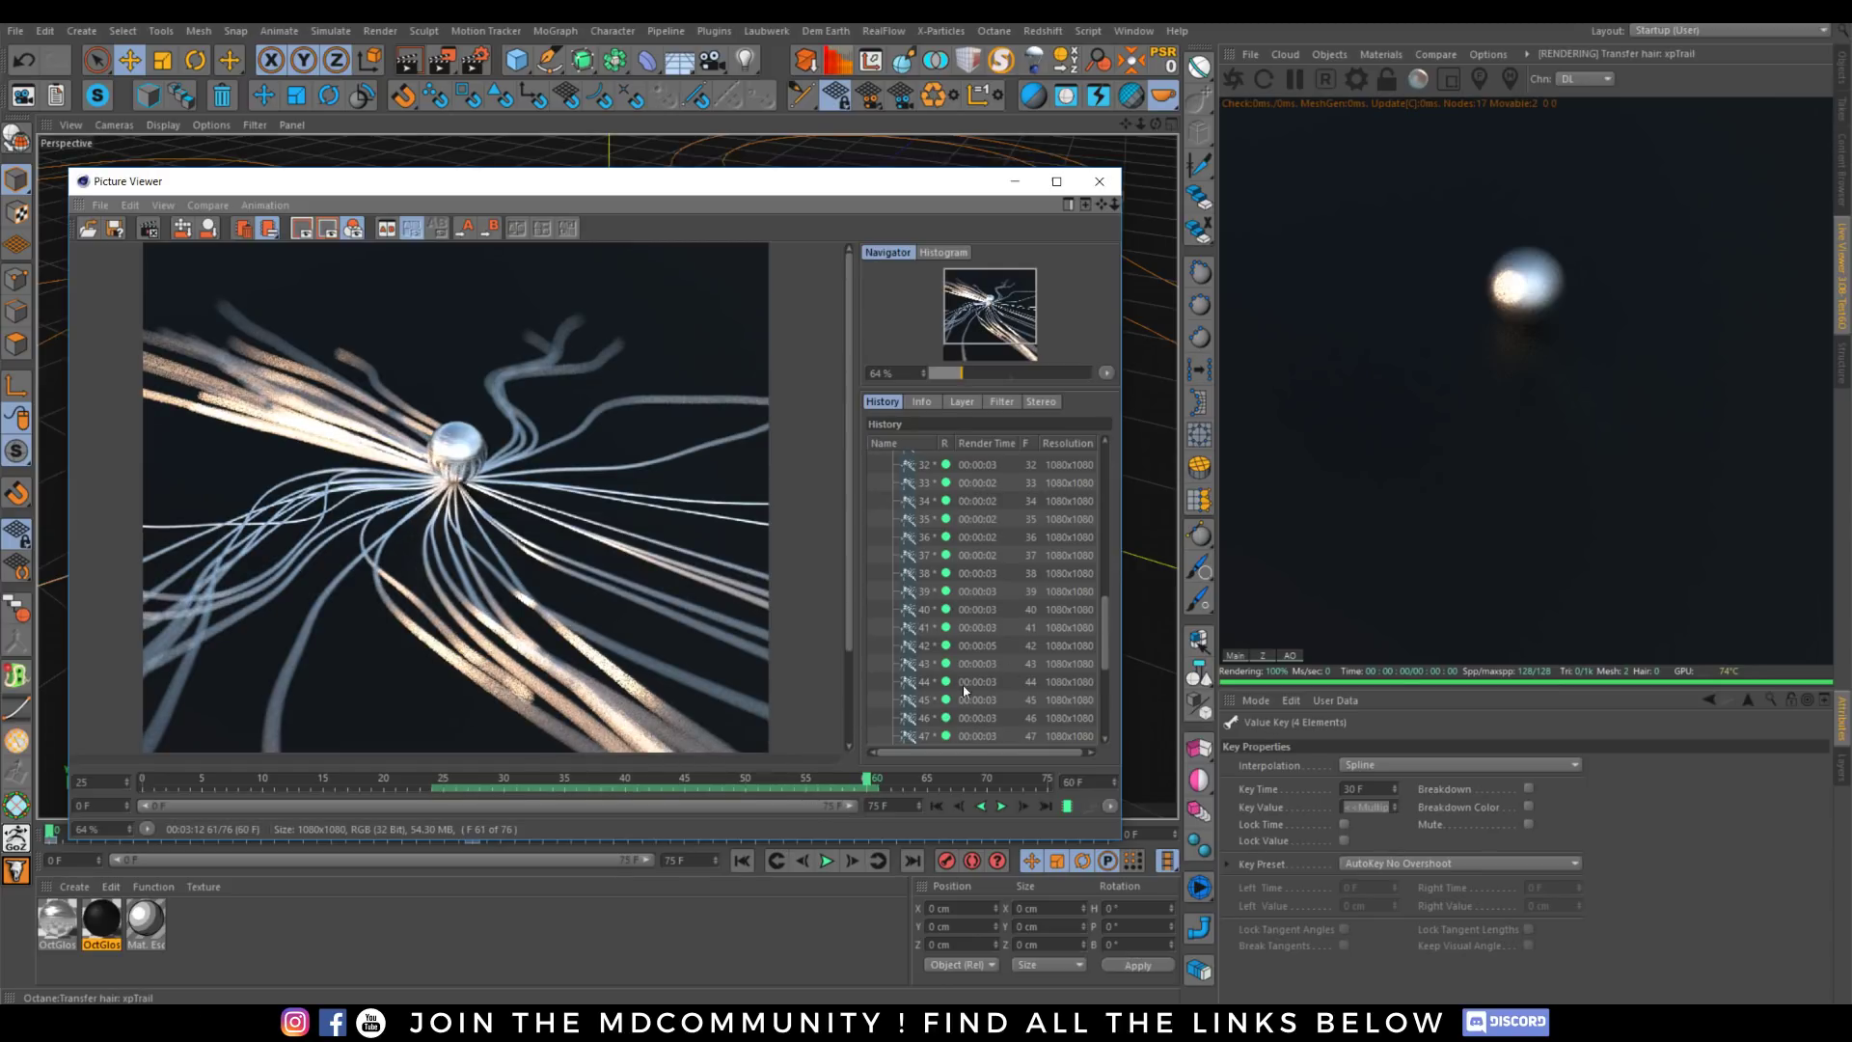
scroll(473, 434, "up", 3)
mouse_move(473, 347)
left_mouse_down()
mouse_move(473, 569)
mouse_move(477, 380)
left_mouse_up()
scroll(487, 624, "down", 1)
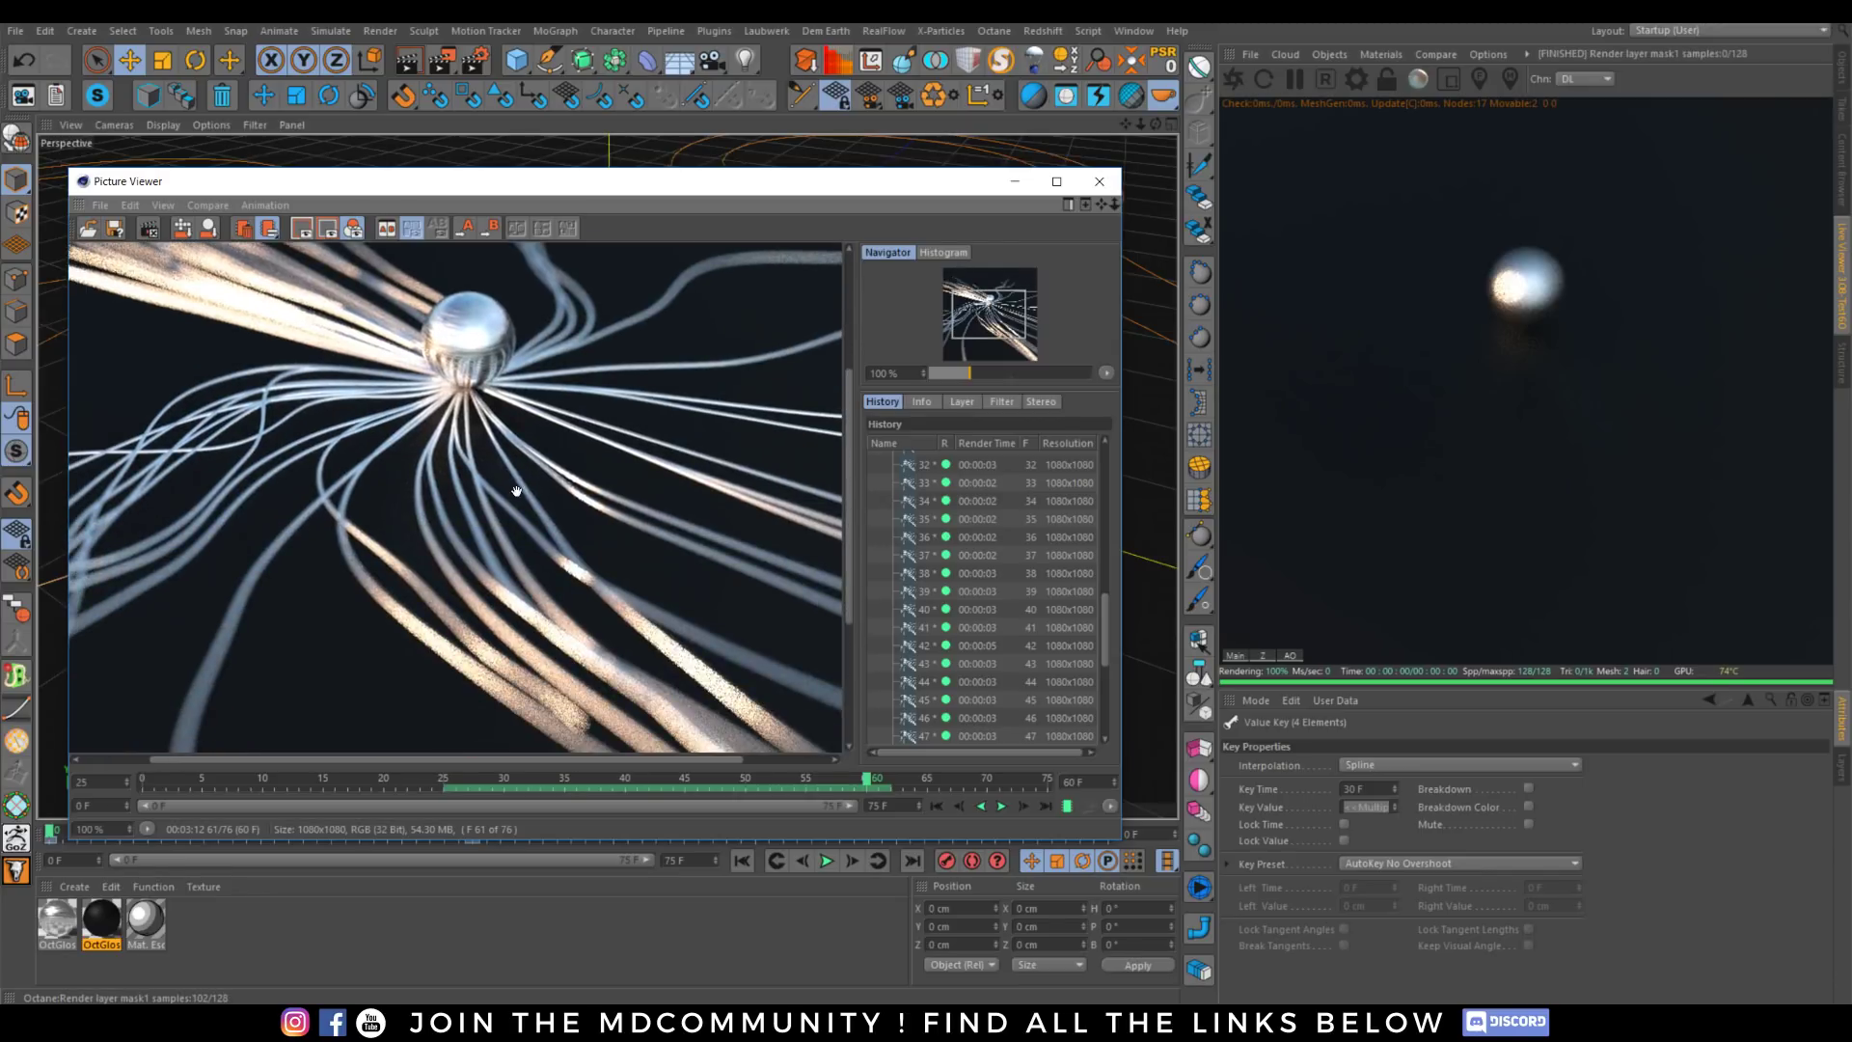
scroll(510, 498, "down", 2)
left_click_drag(877, 785, 896, 791)
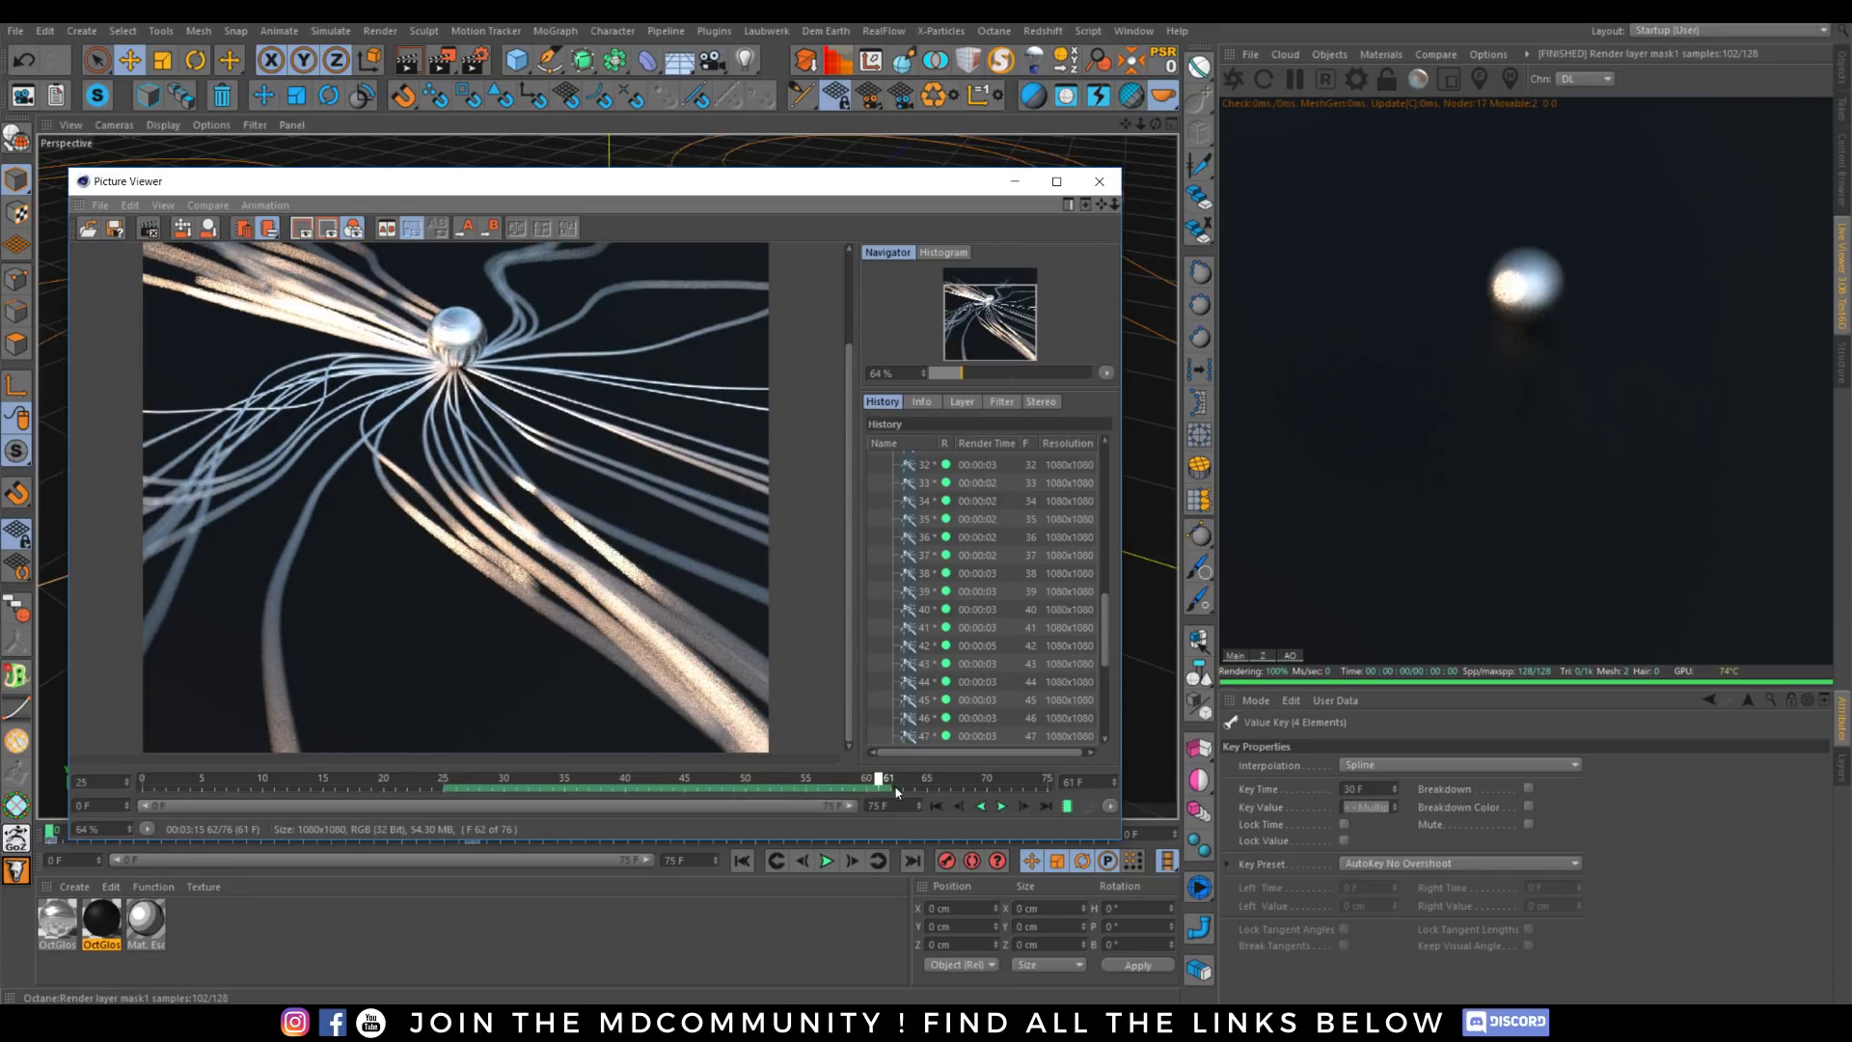
scroll(487, 525, "down", 1)
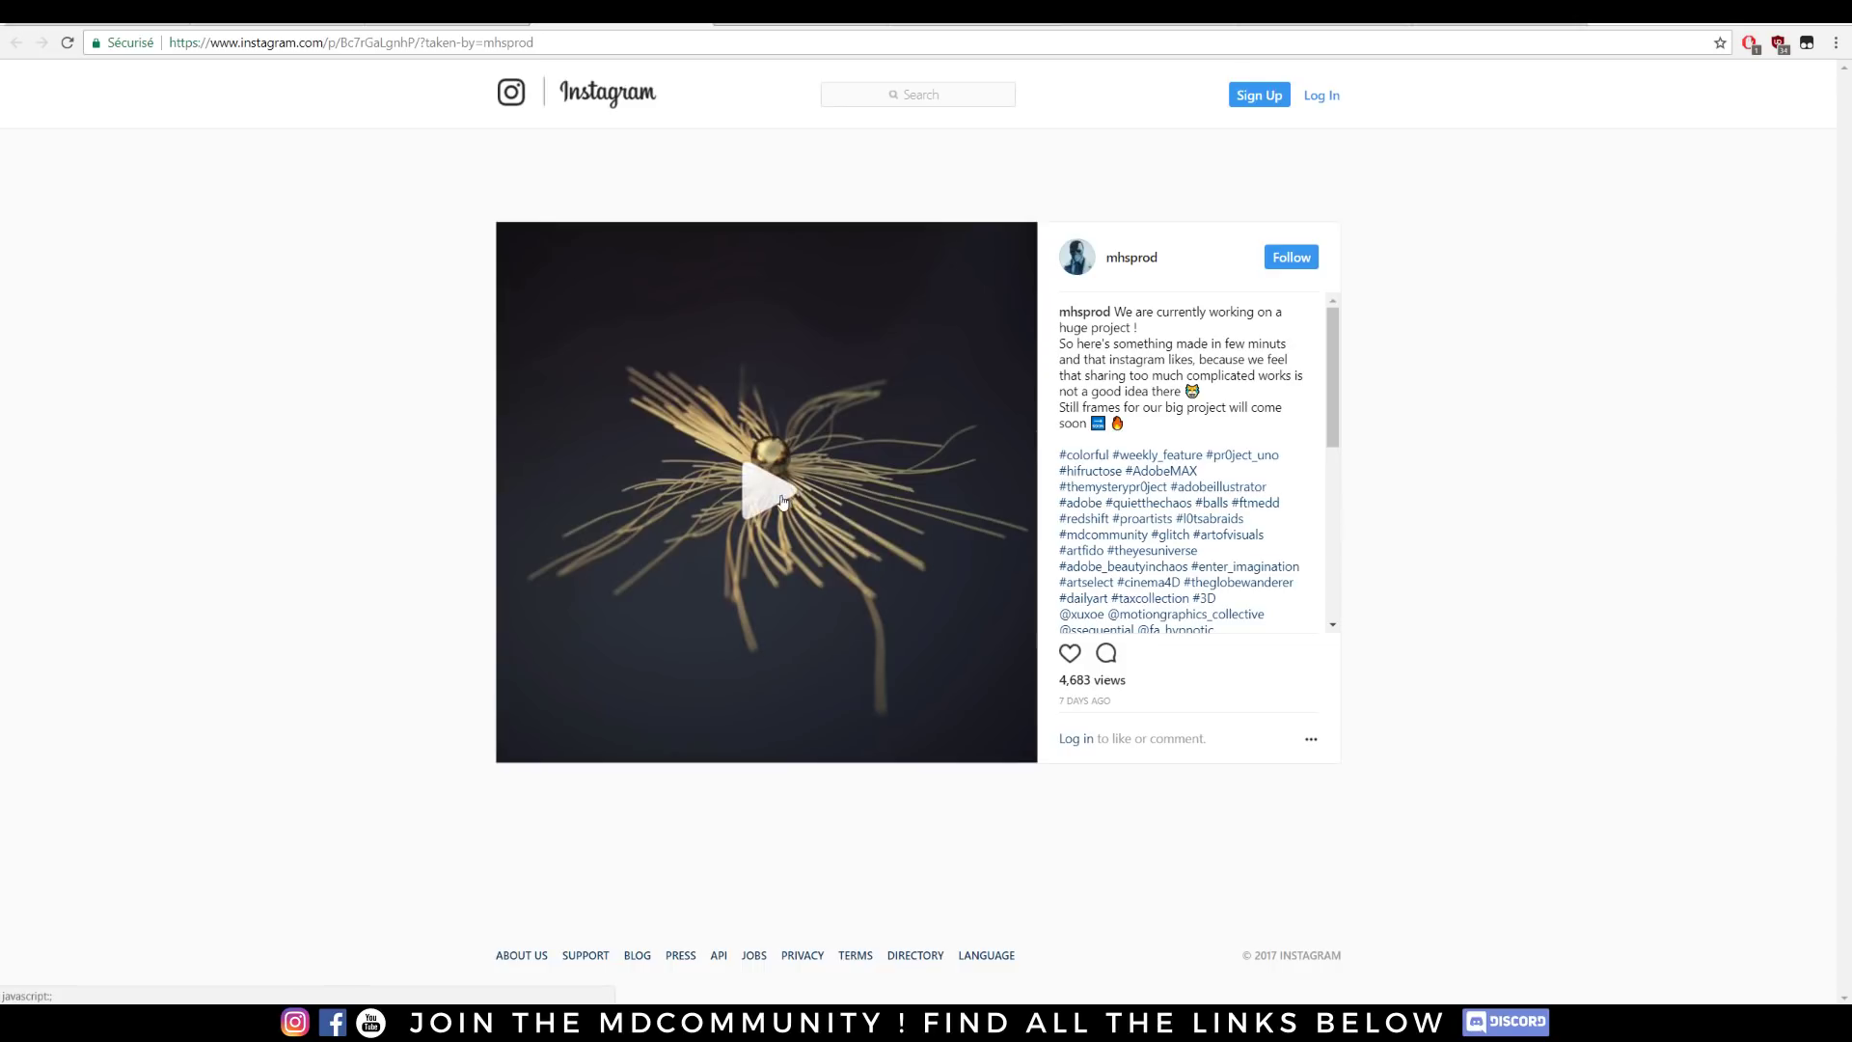
Play the reference sphere and trail video on Instagram in the browser to compare it with the render.
left_click(657, 517)
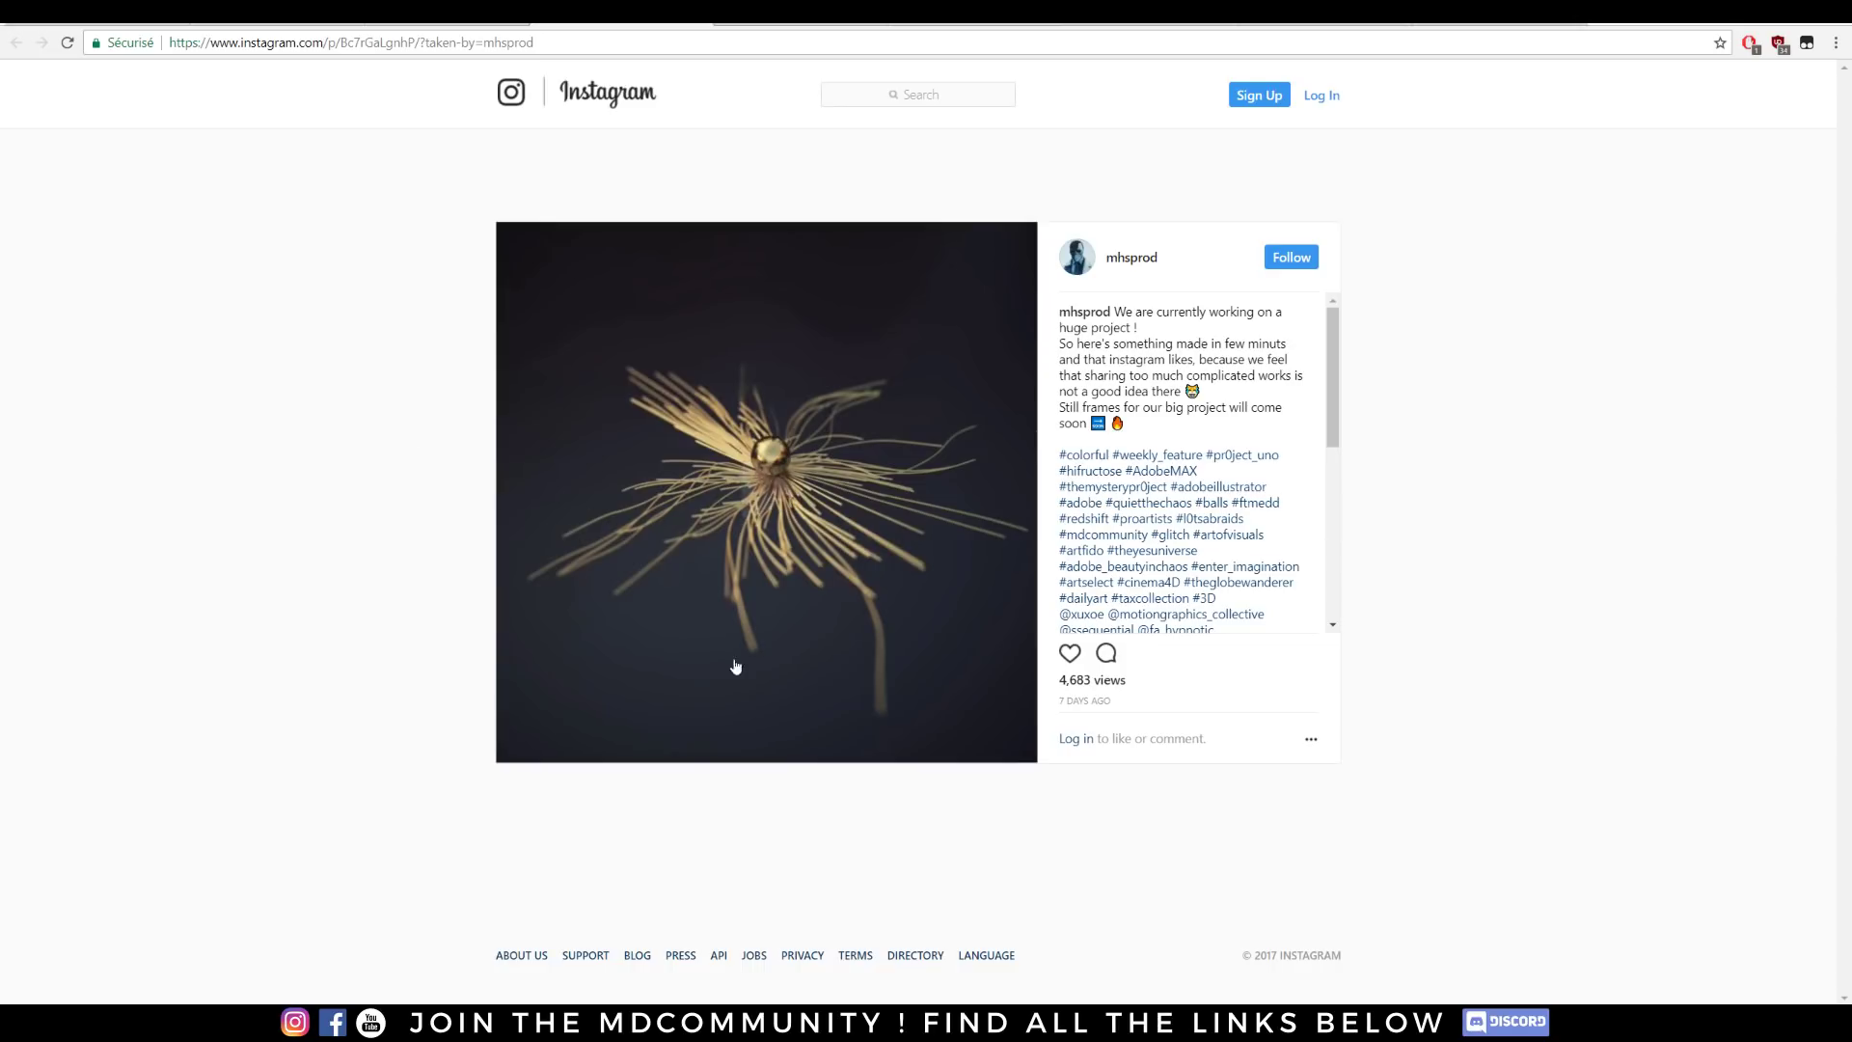
mouse_move(606, 980)
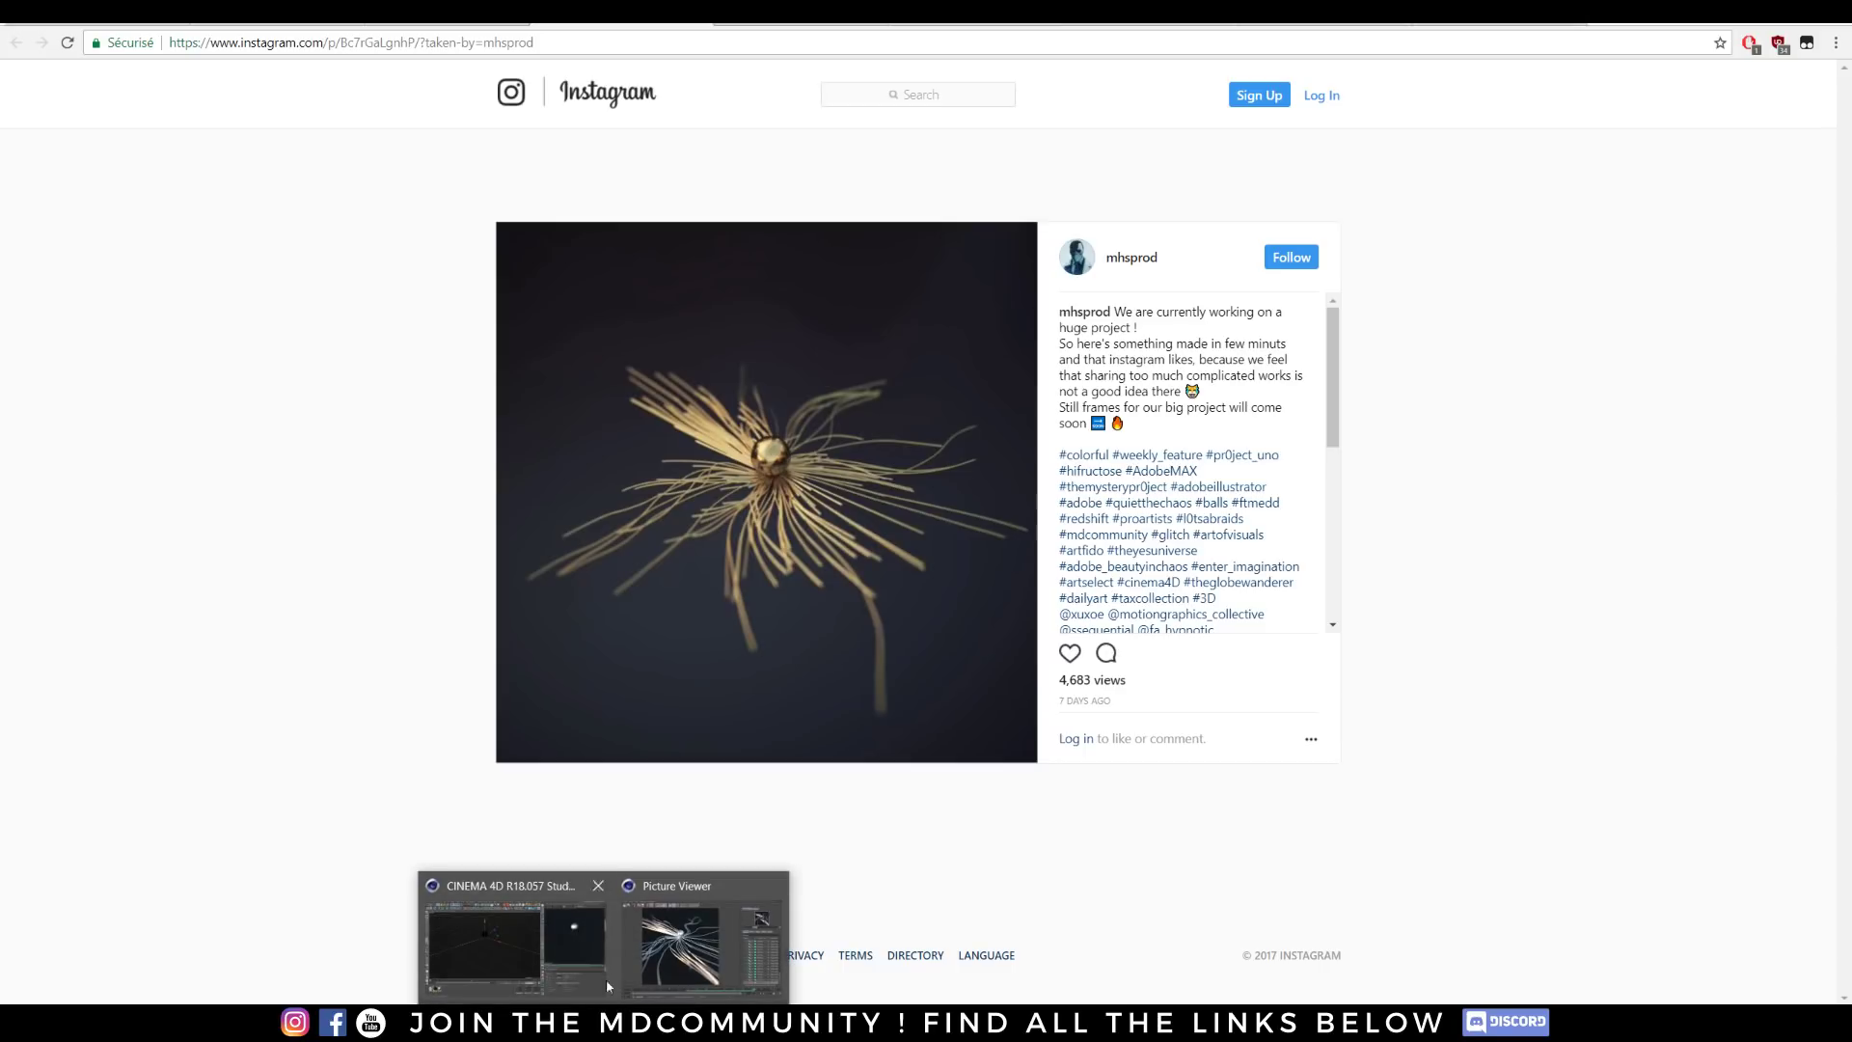
Close the rendered frames' Picture Viewer in Cinema 4D and switch to After Effects.
left_click(593, 932)
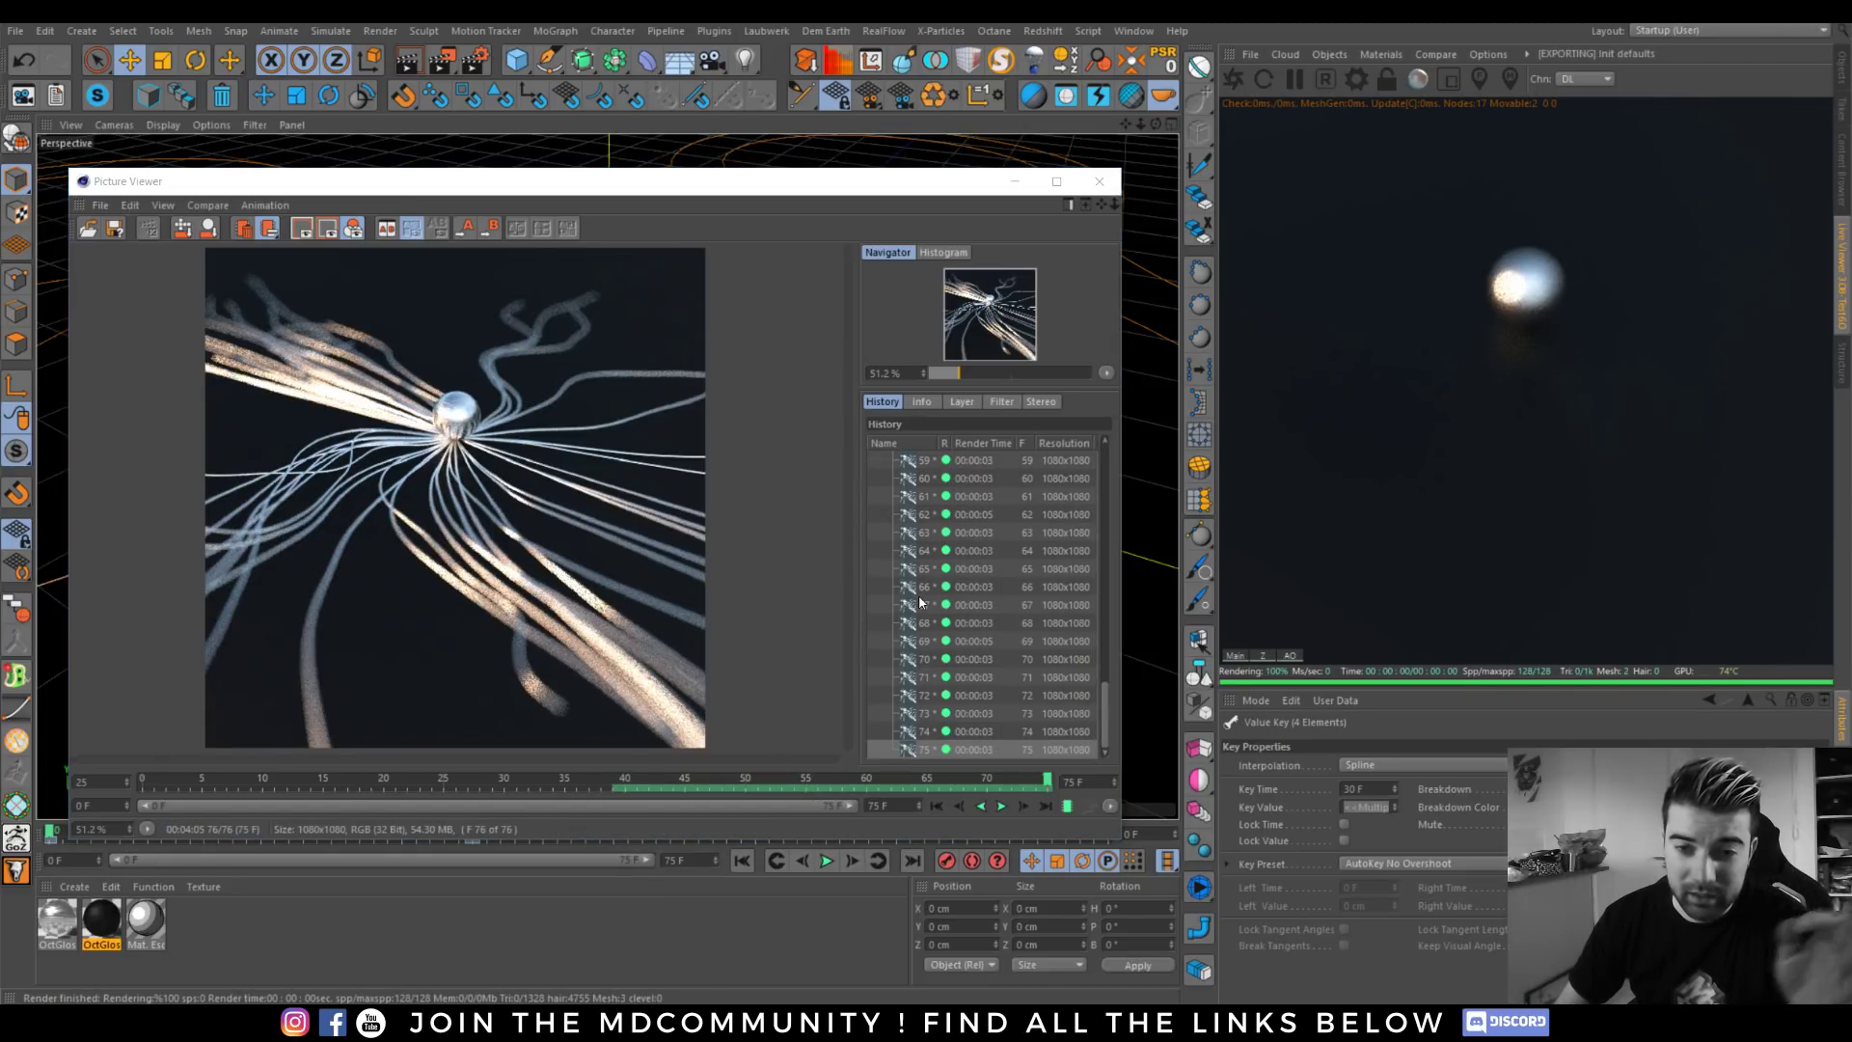
left_click(1098, 182)
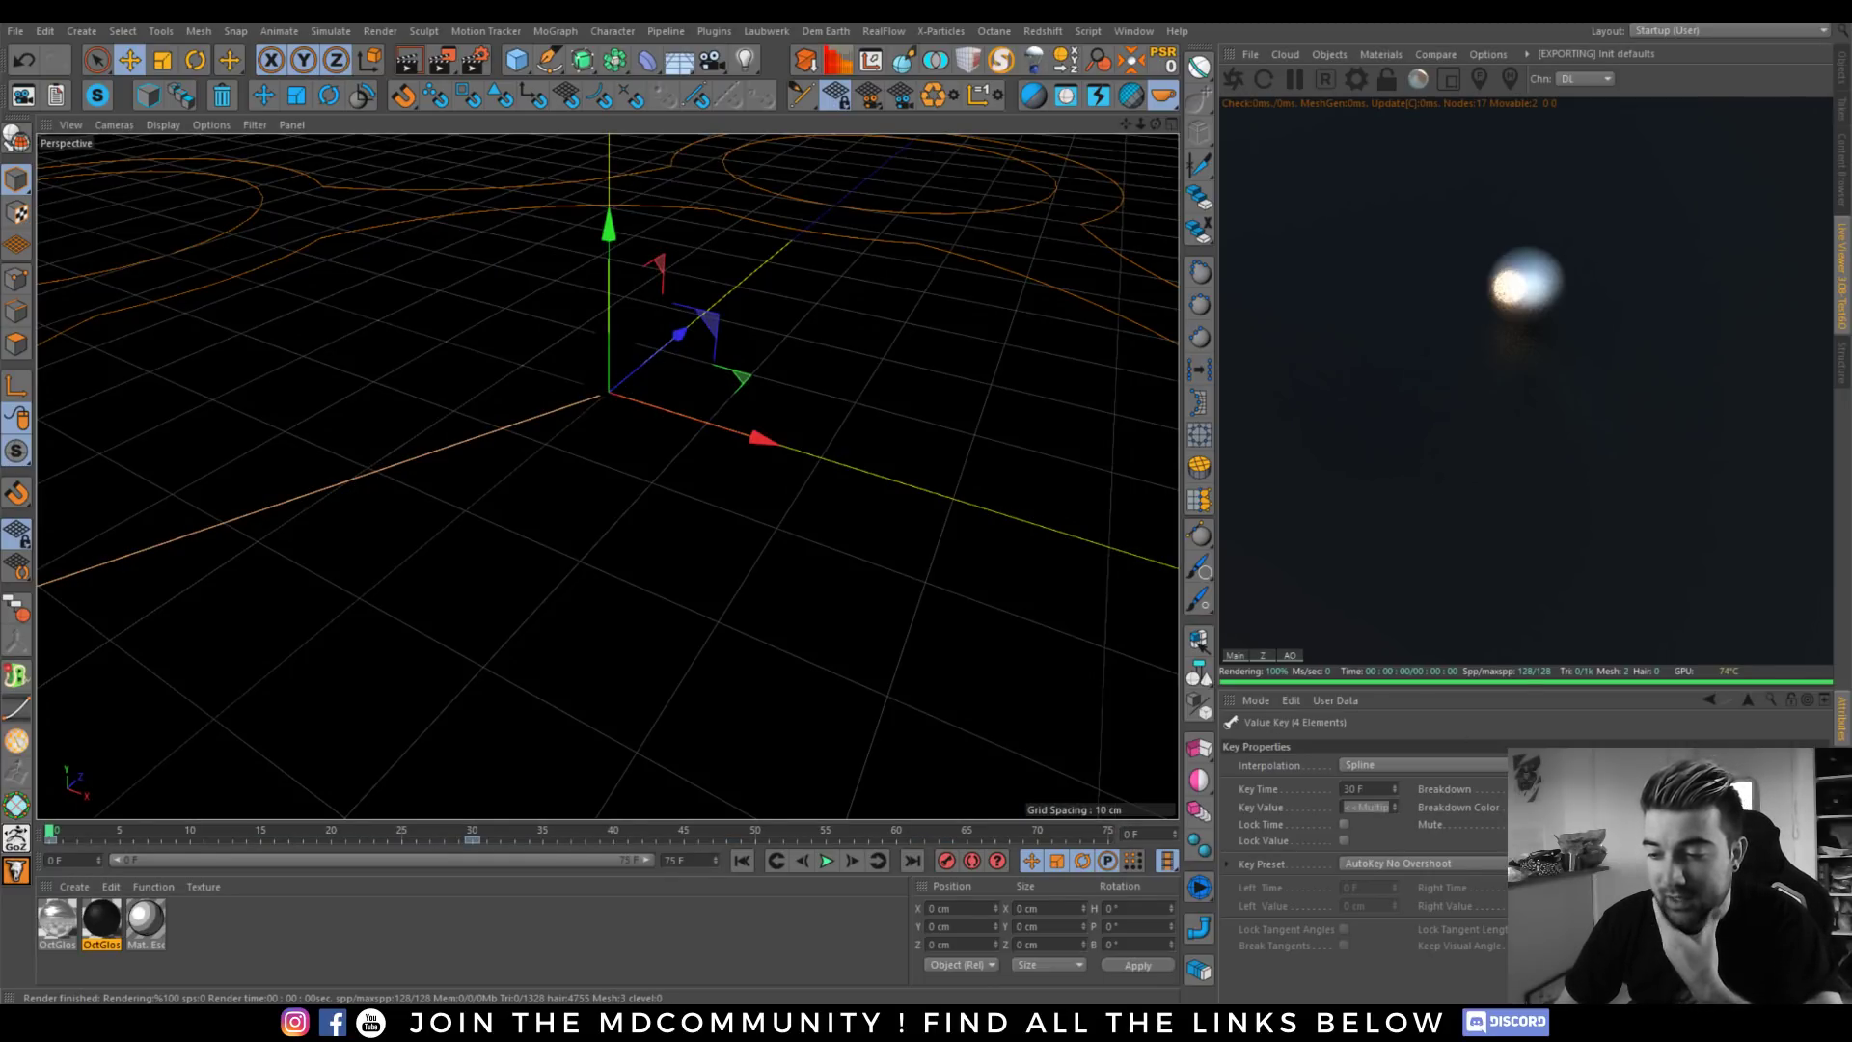
left_click(771, 1022)
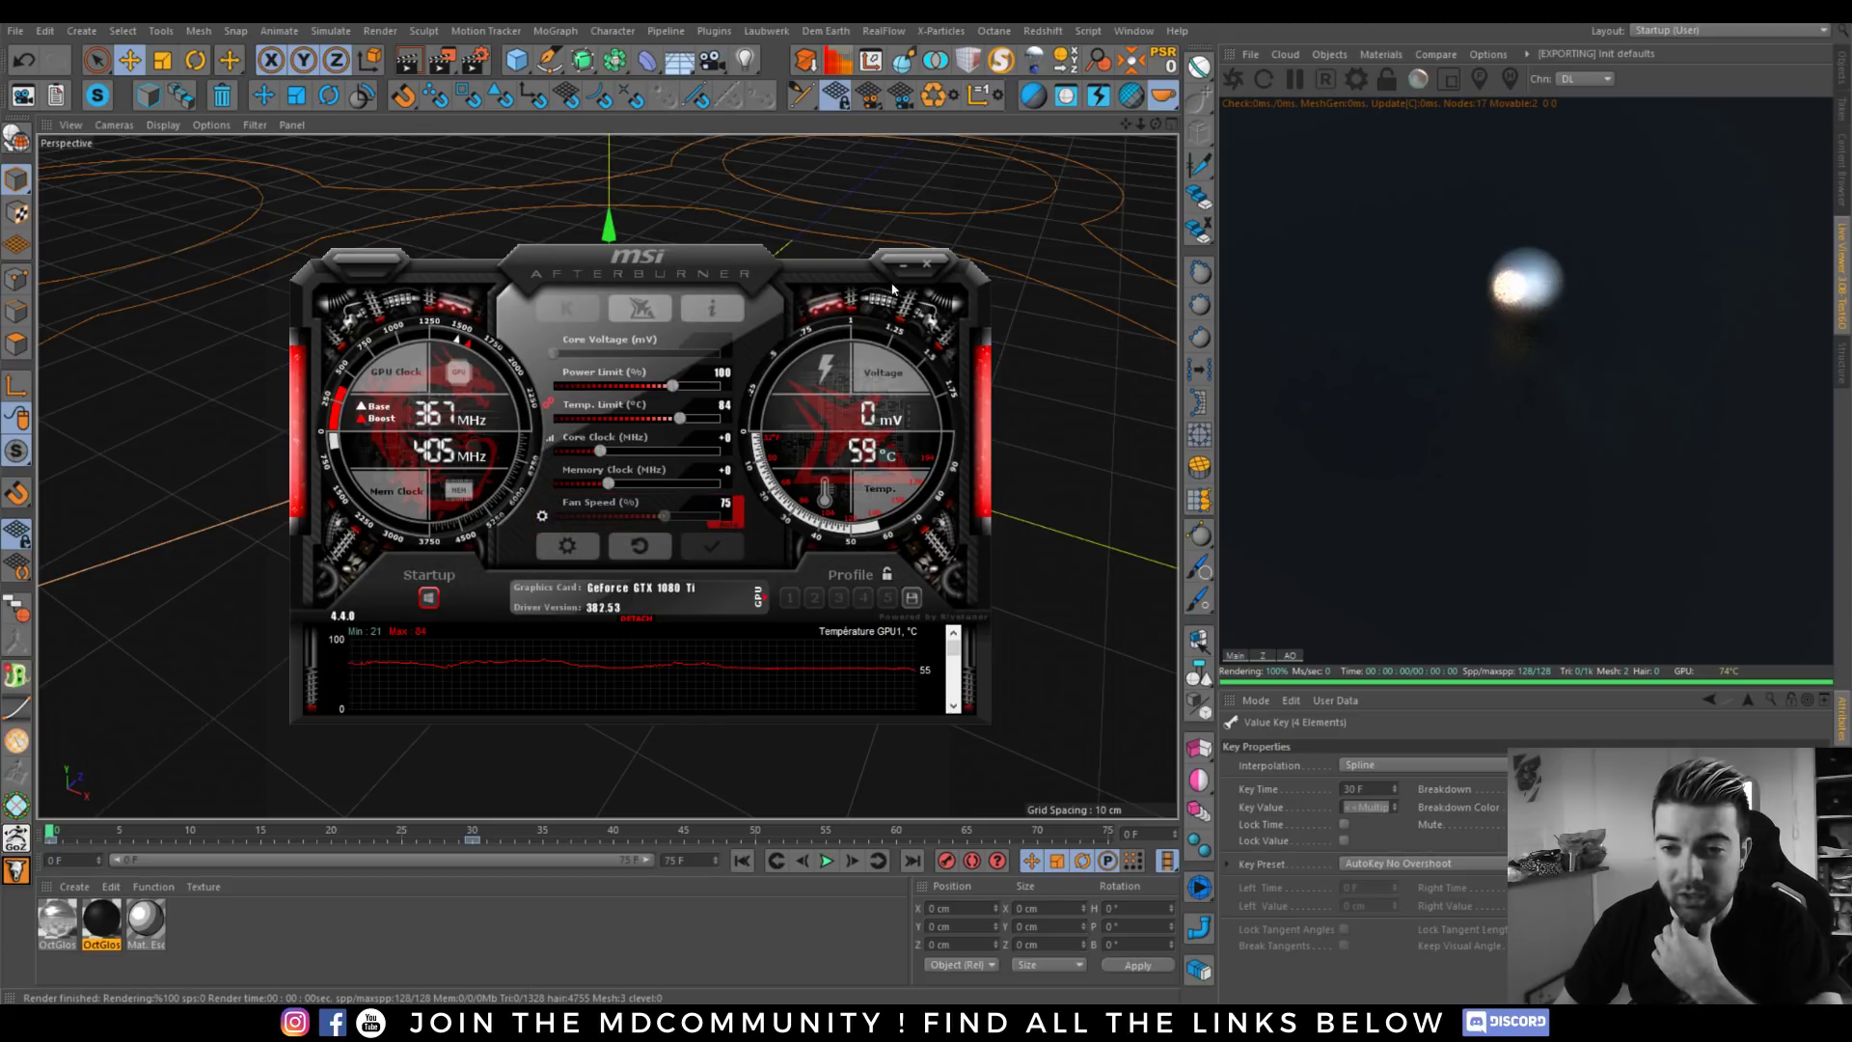
left_click(903, 263)
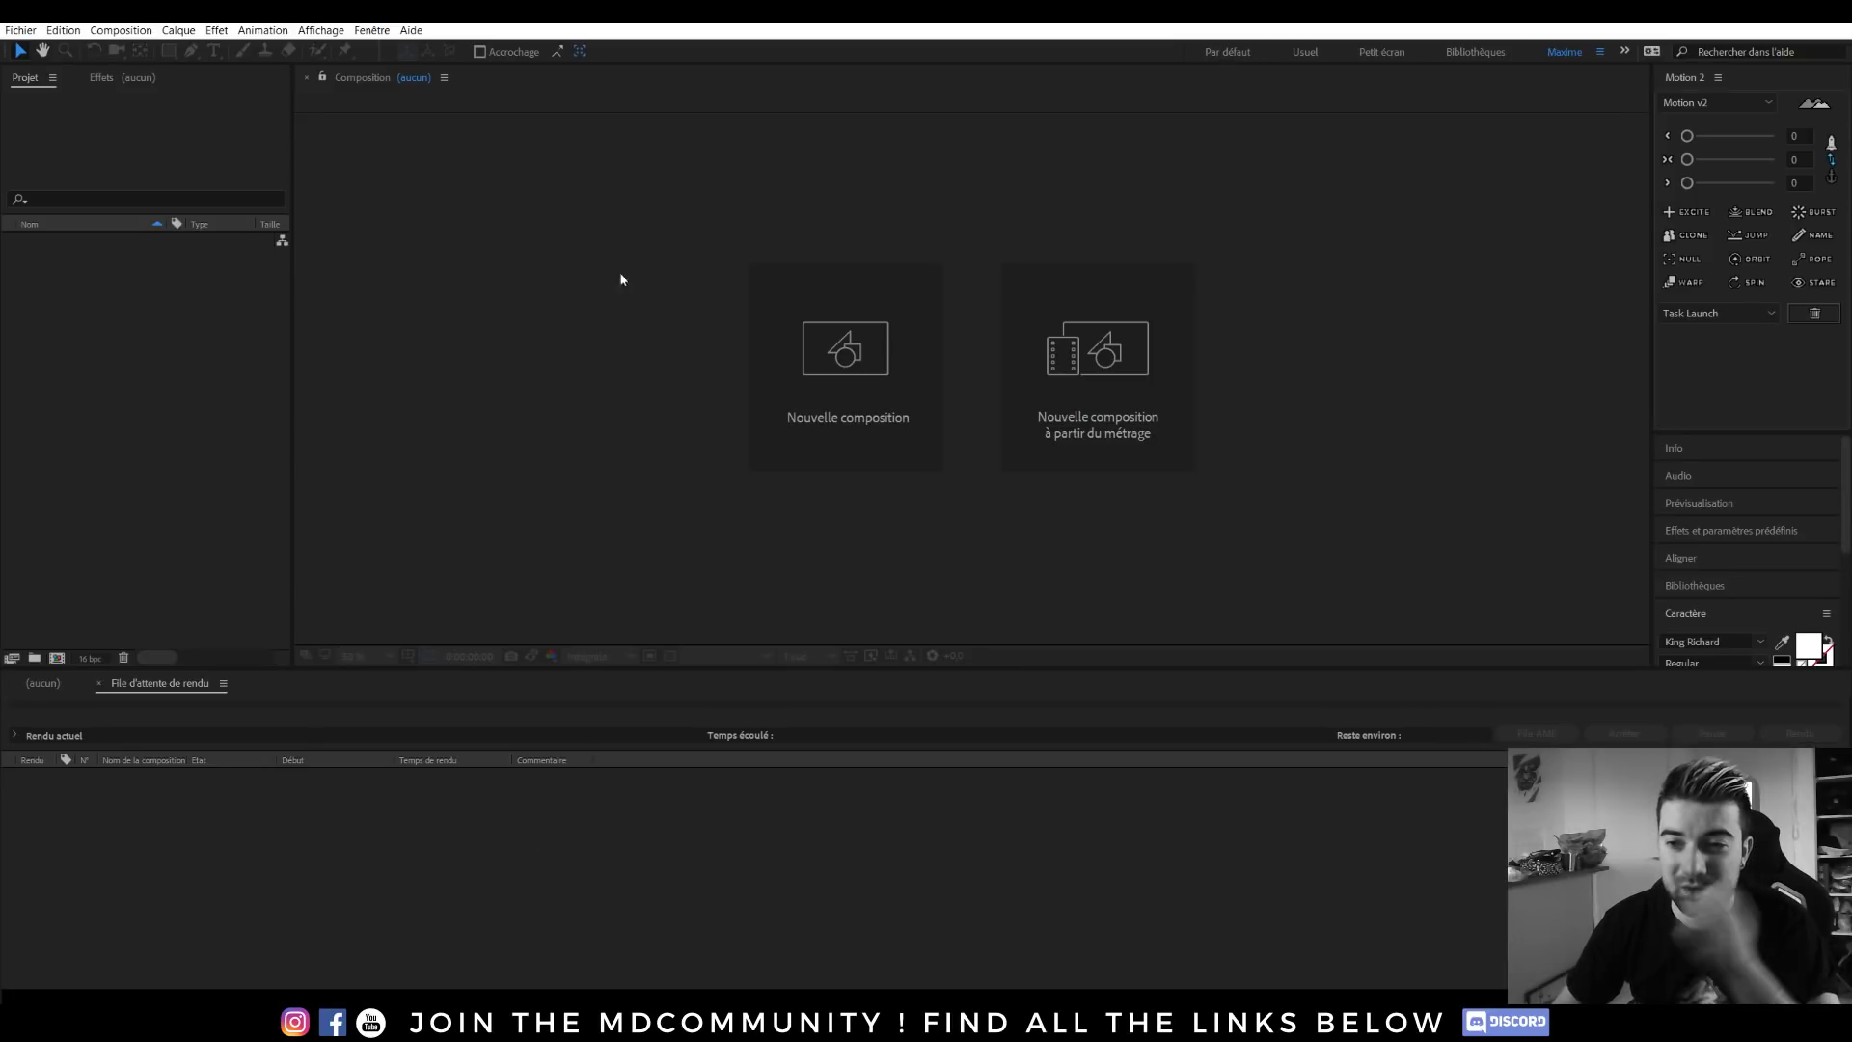
Import the aaaa[0000-0075].psd sequence from the render folder on Stockage (E:) and create a composition from it.
left_click(20, 30)
mouse_move(229, 252)
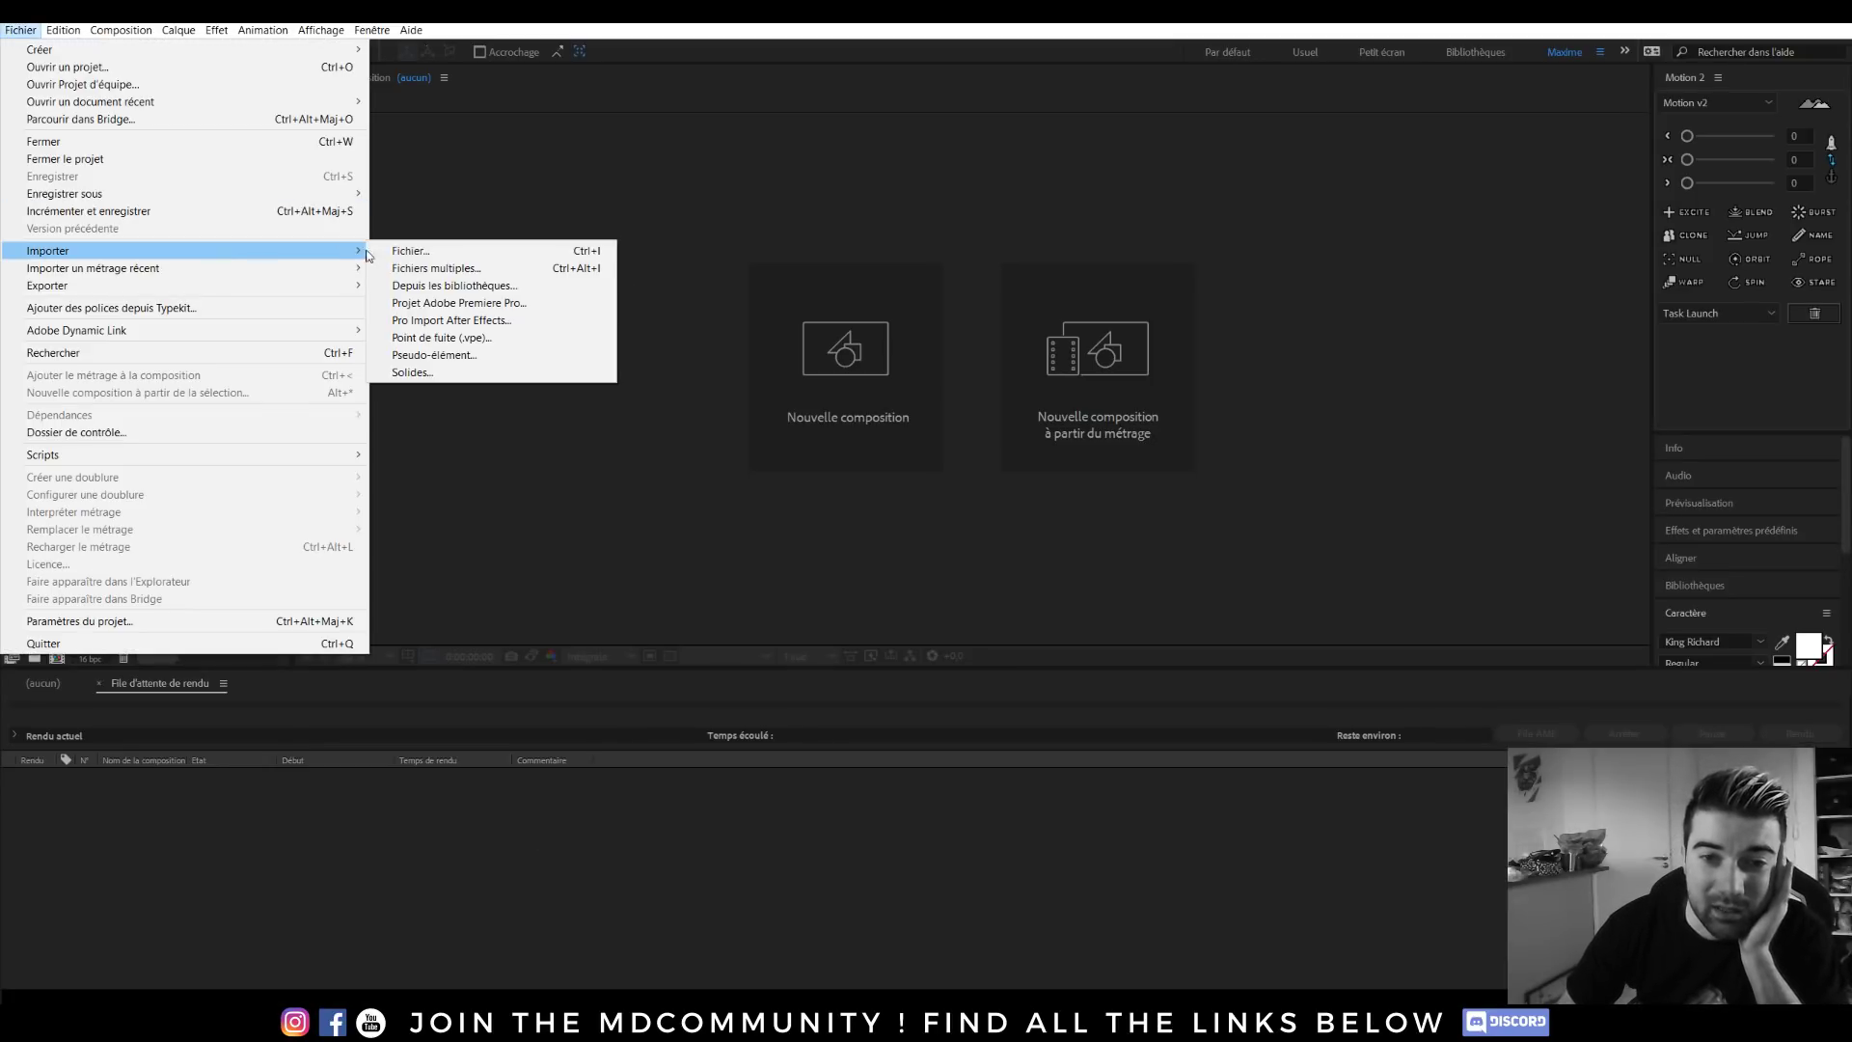
left_click(405, 250)
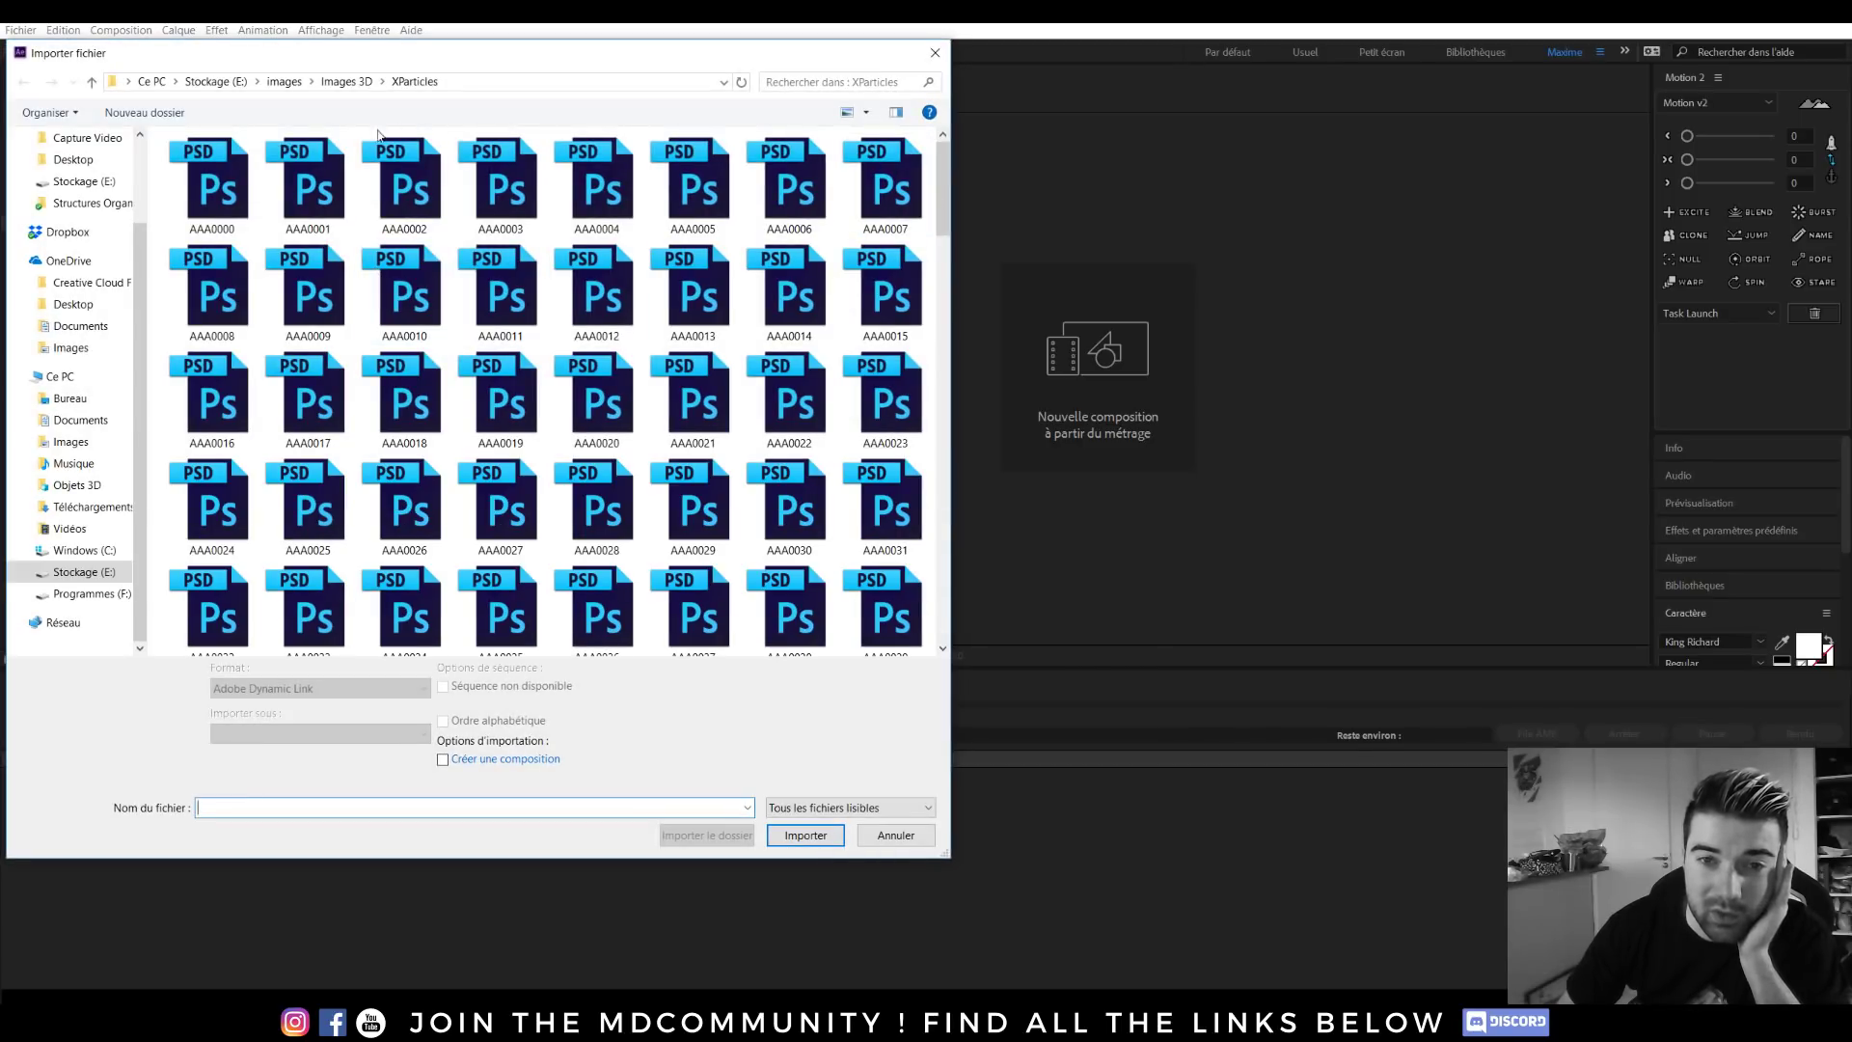
left_click(209, 84)
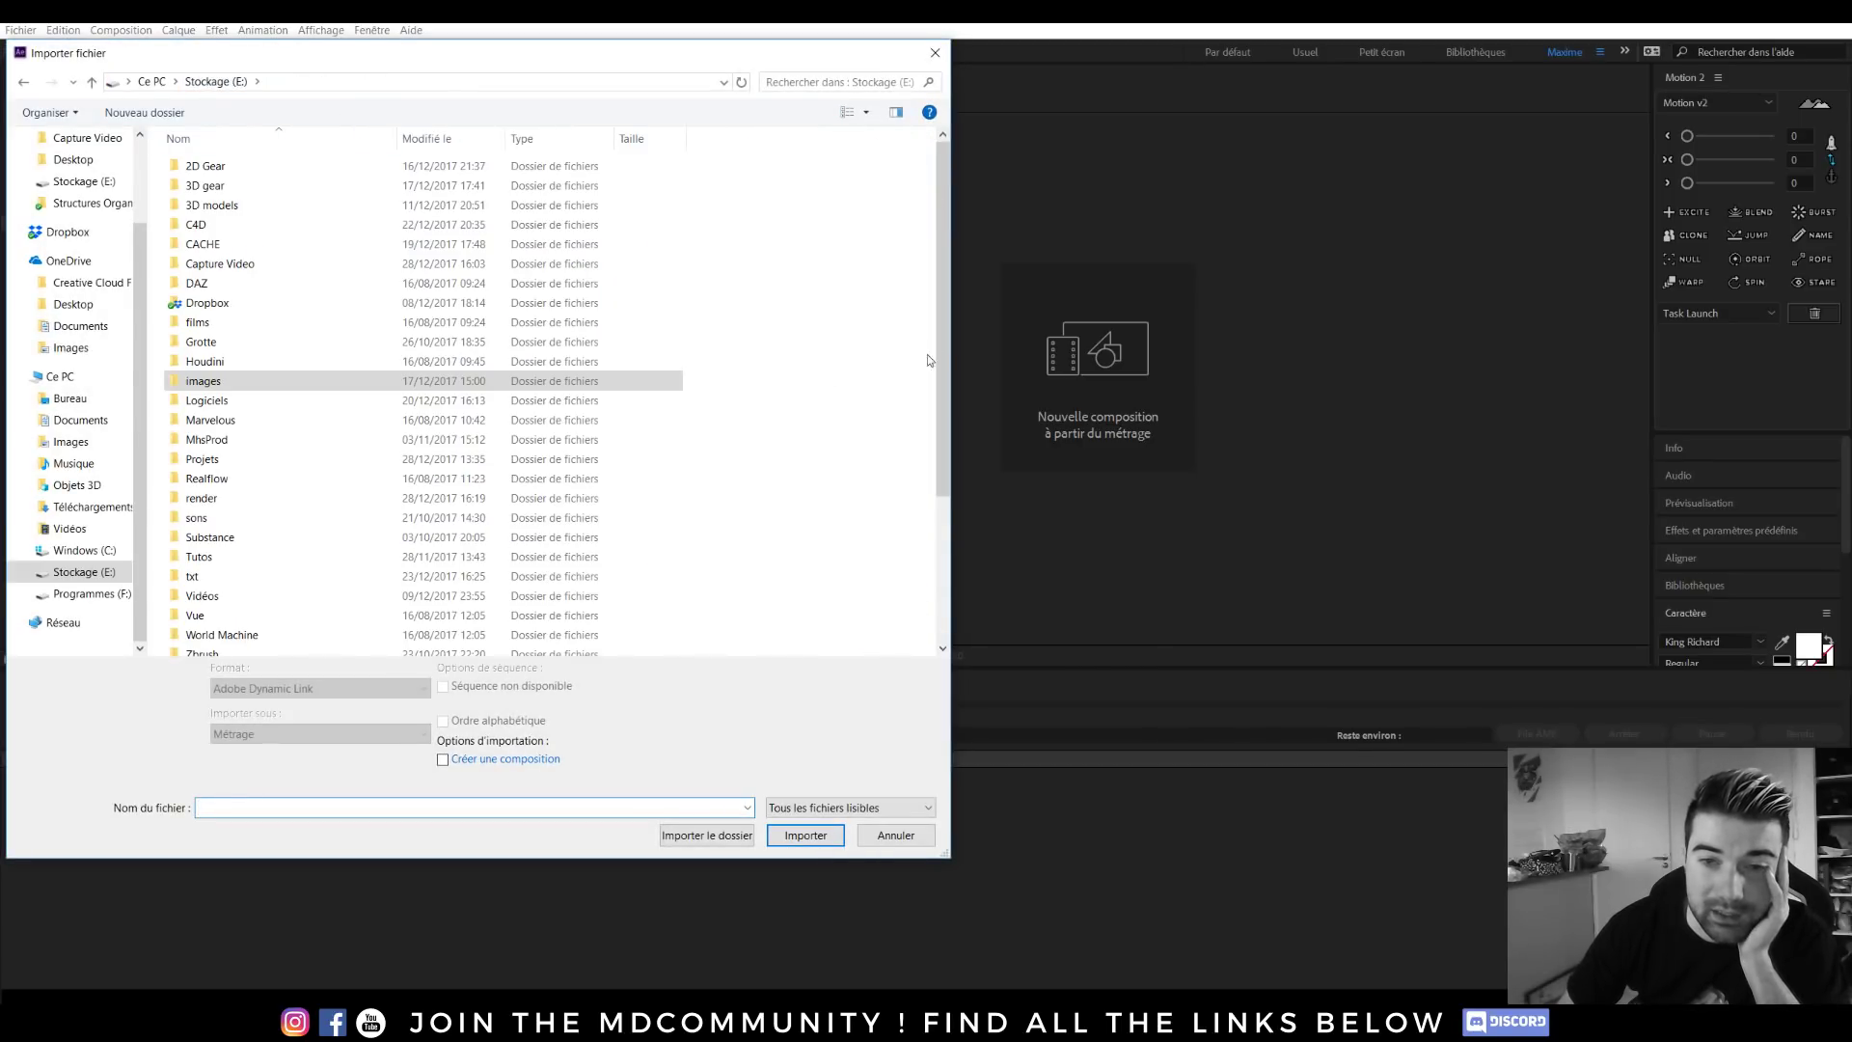
scroll(906, 428, "down", 3)
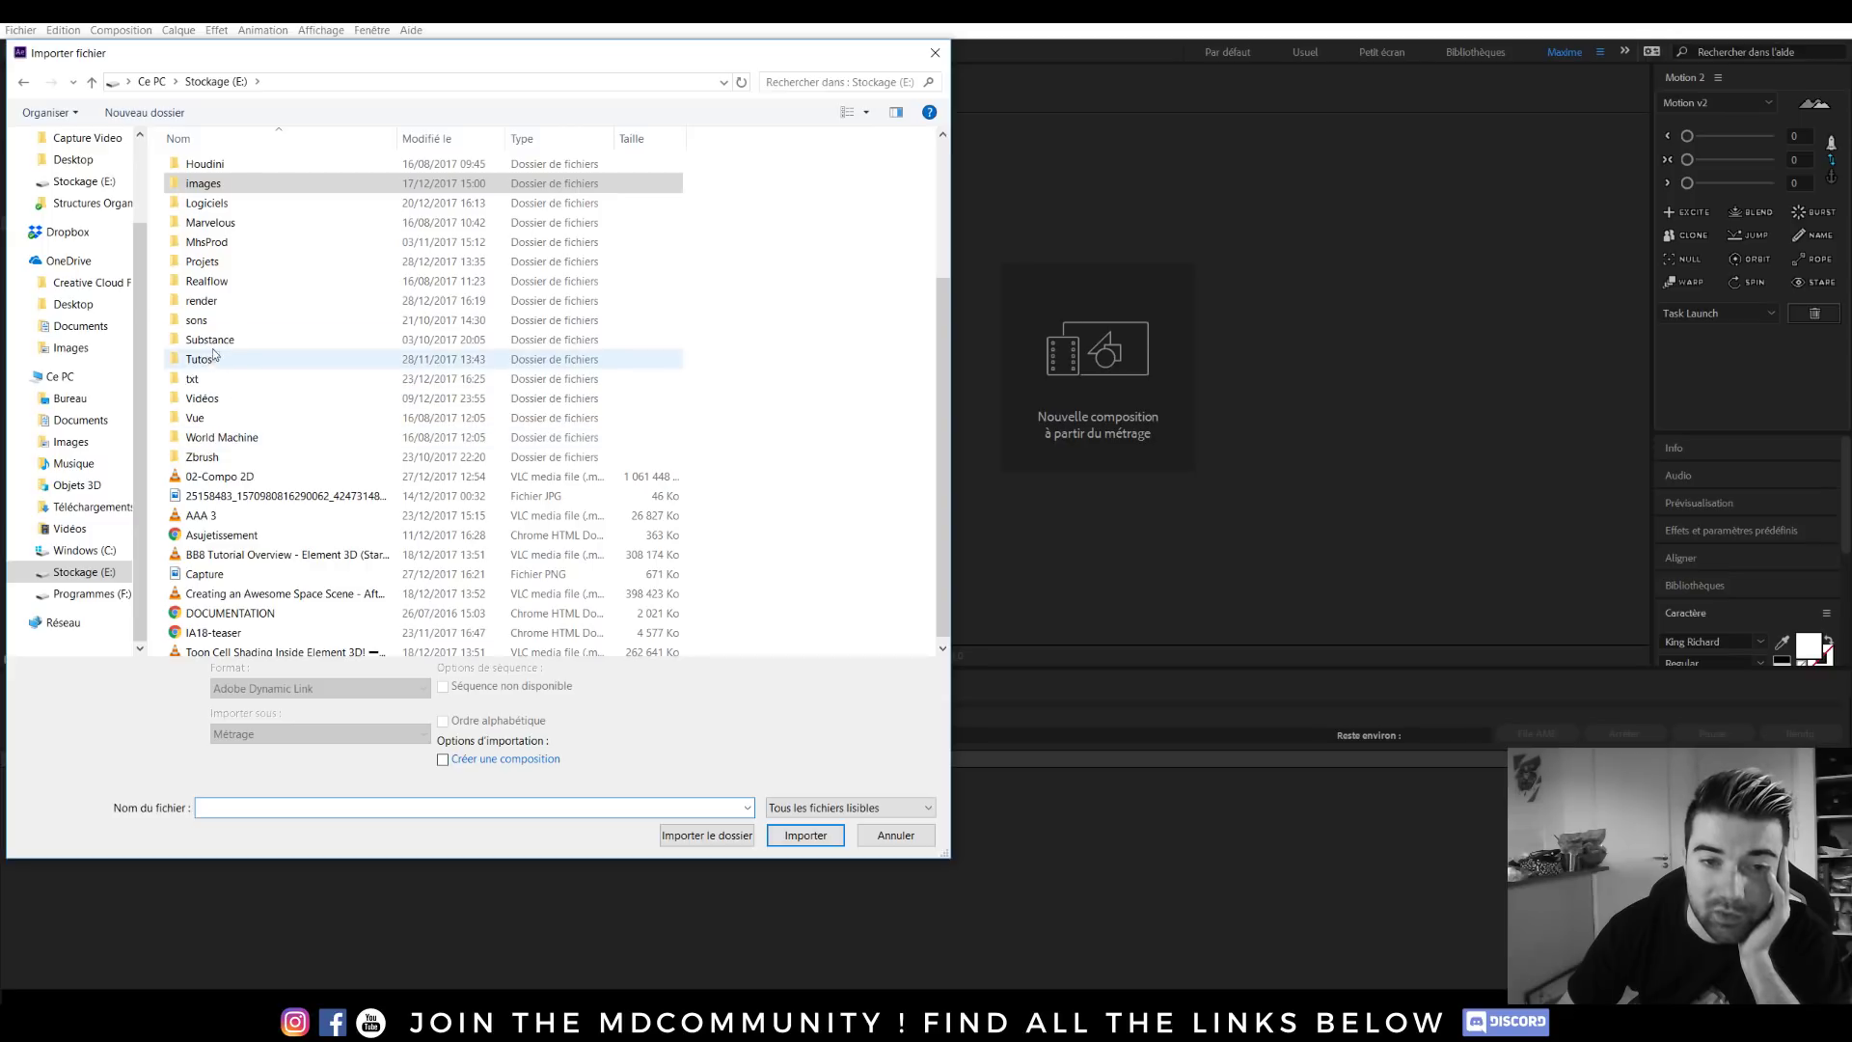
scroll(227, 361, "up", 2)
double_click(224, 412)
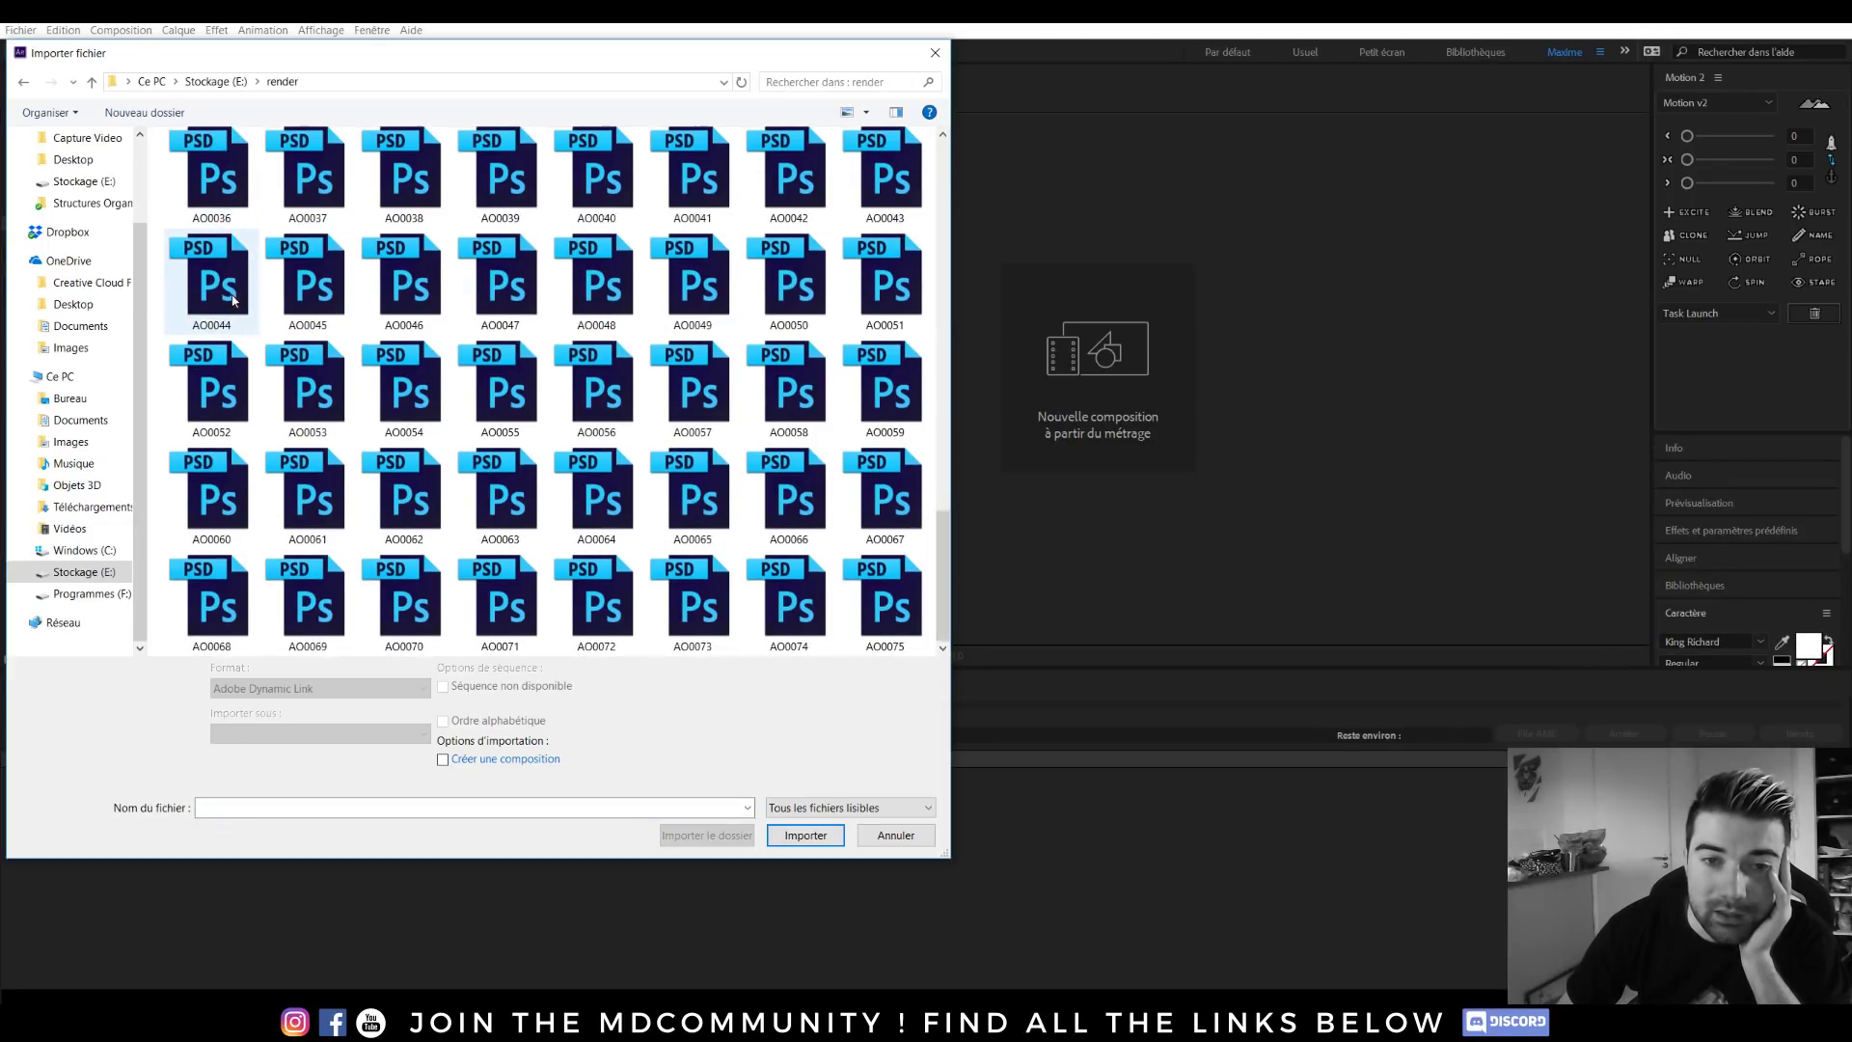
double_click(226, 191)
left_click_drag(123, 243, 776, 555)
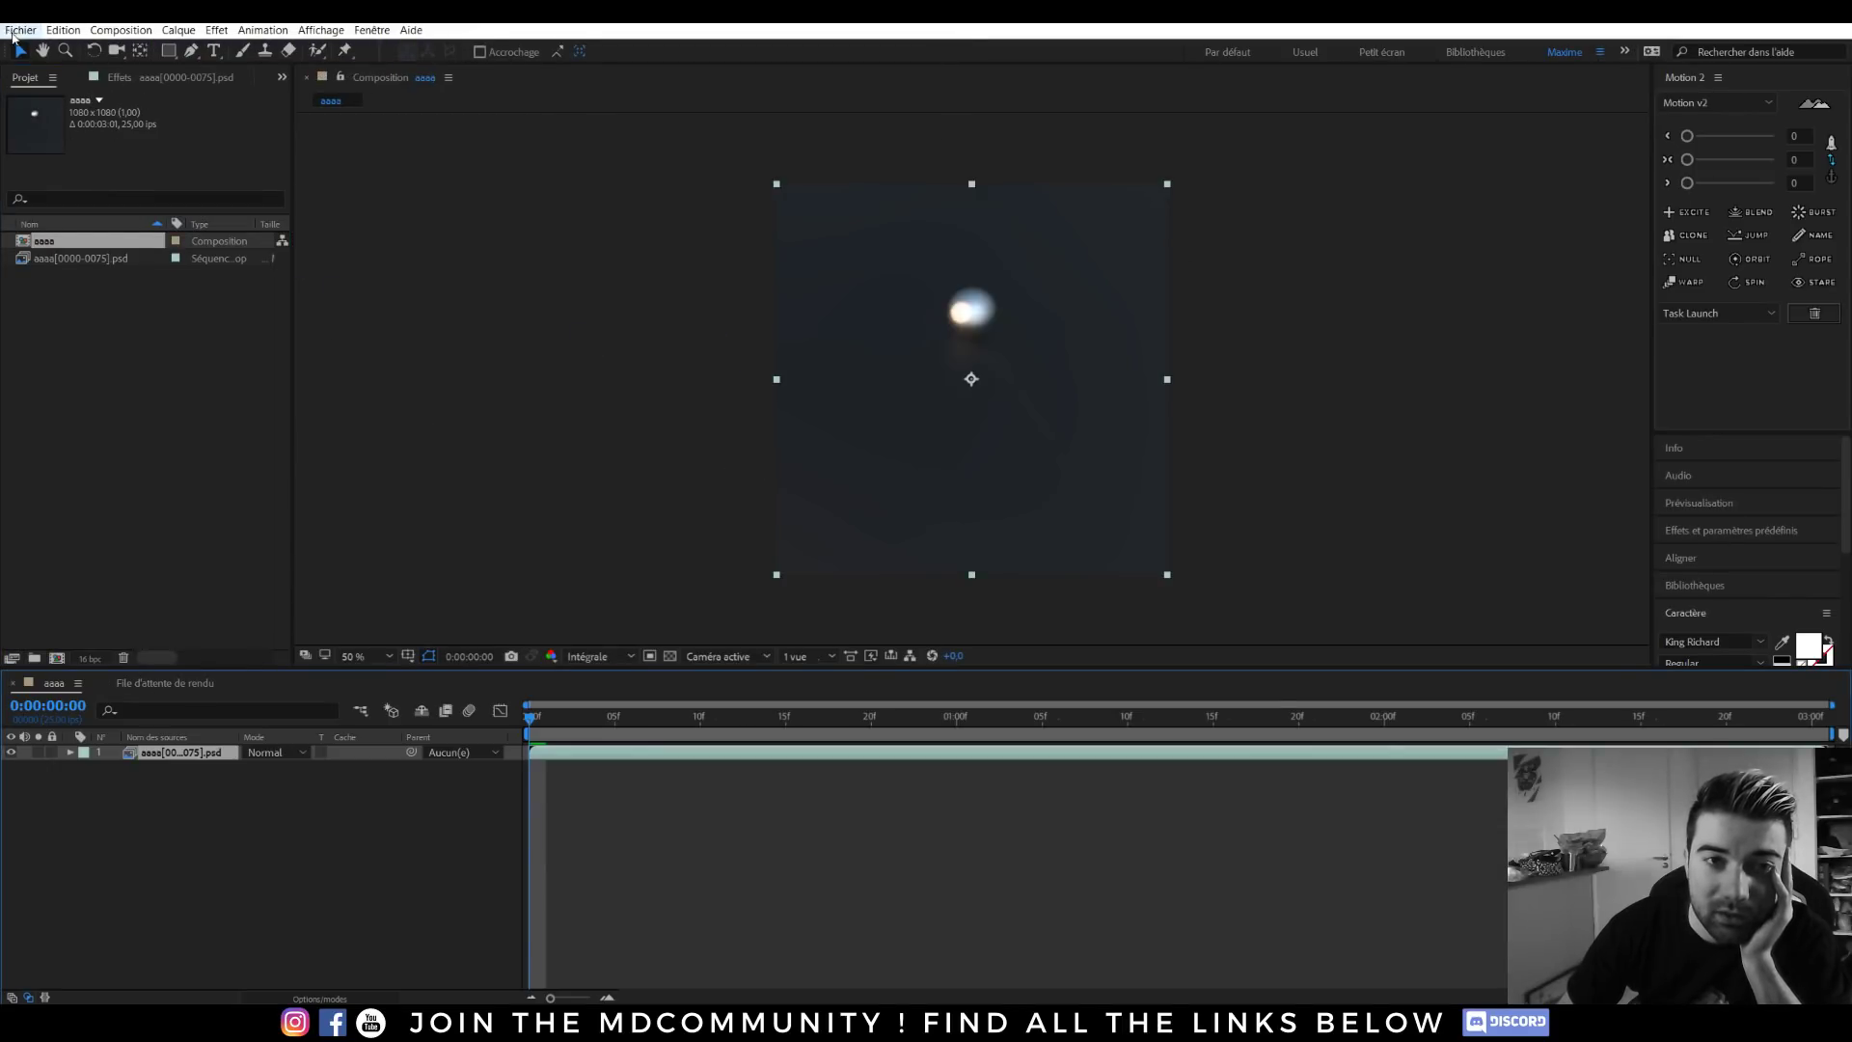
Import the AO[0000-0075].psd sequence from the render folder as footage, using only its Z-depth layer.
left_click(20, 30)
mouse_move(265, 248)
left_click(396, 249)
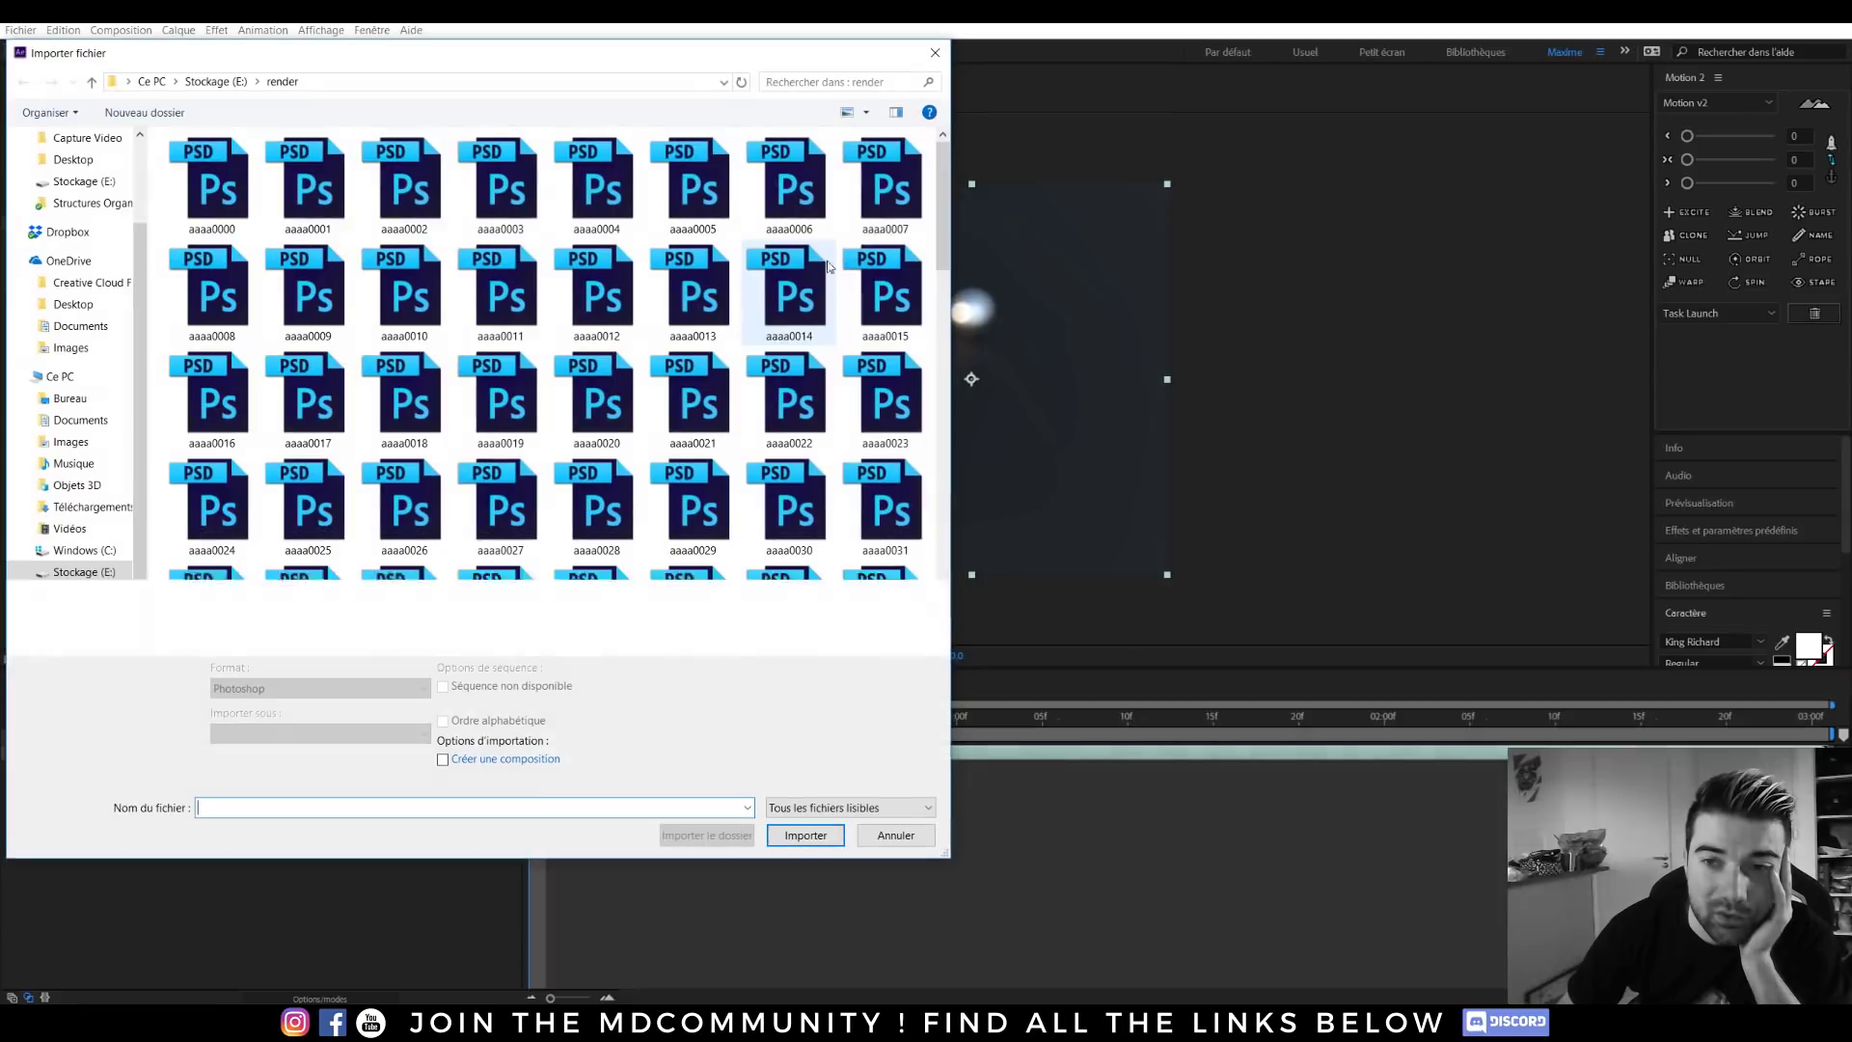
left_click_drag(943, 181, 944, 318)
scroll(943, 318, "down", 2)
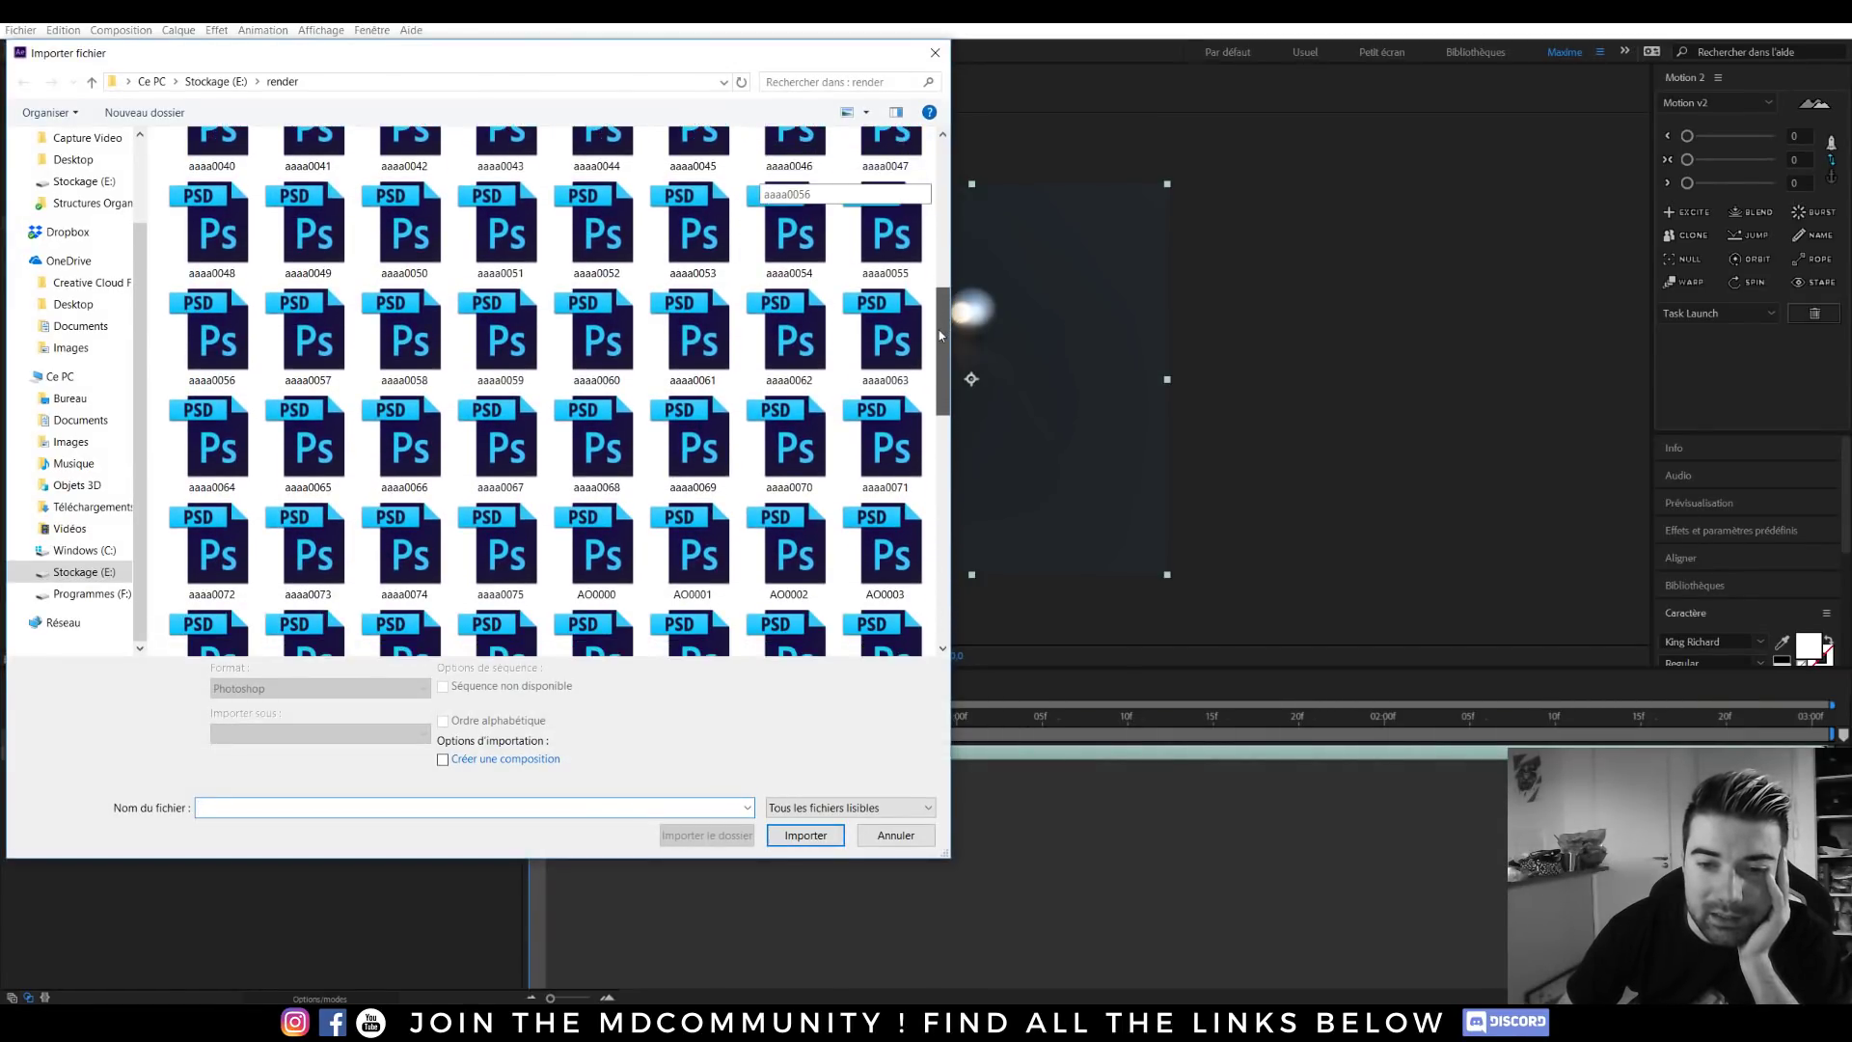
double_click(595, 398)
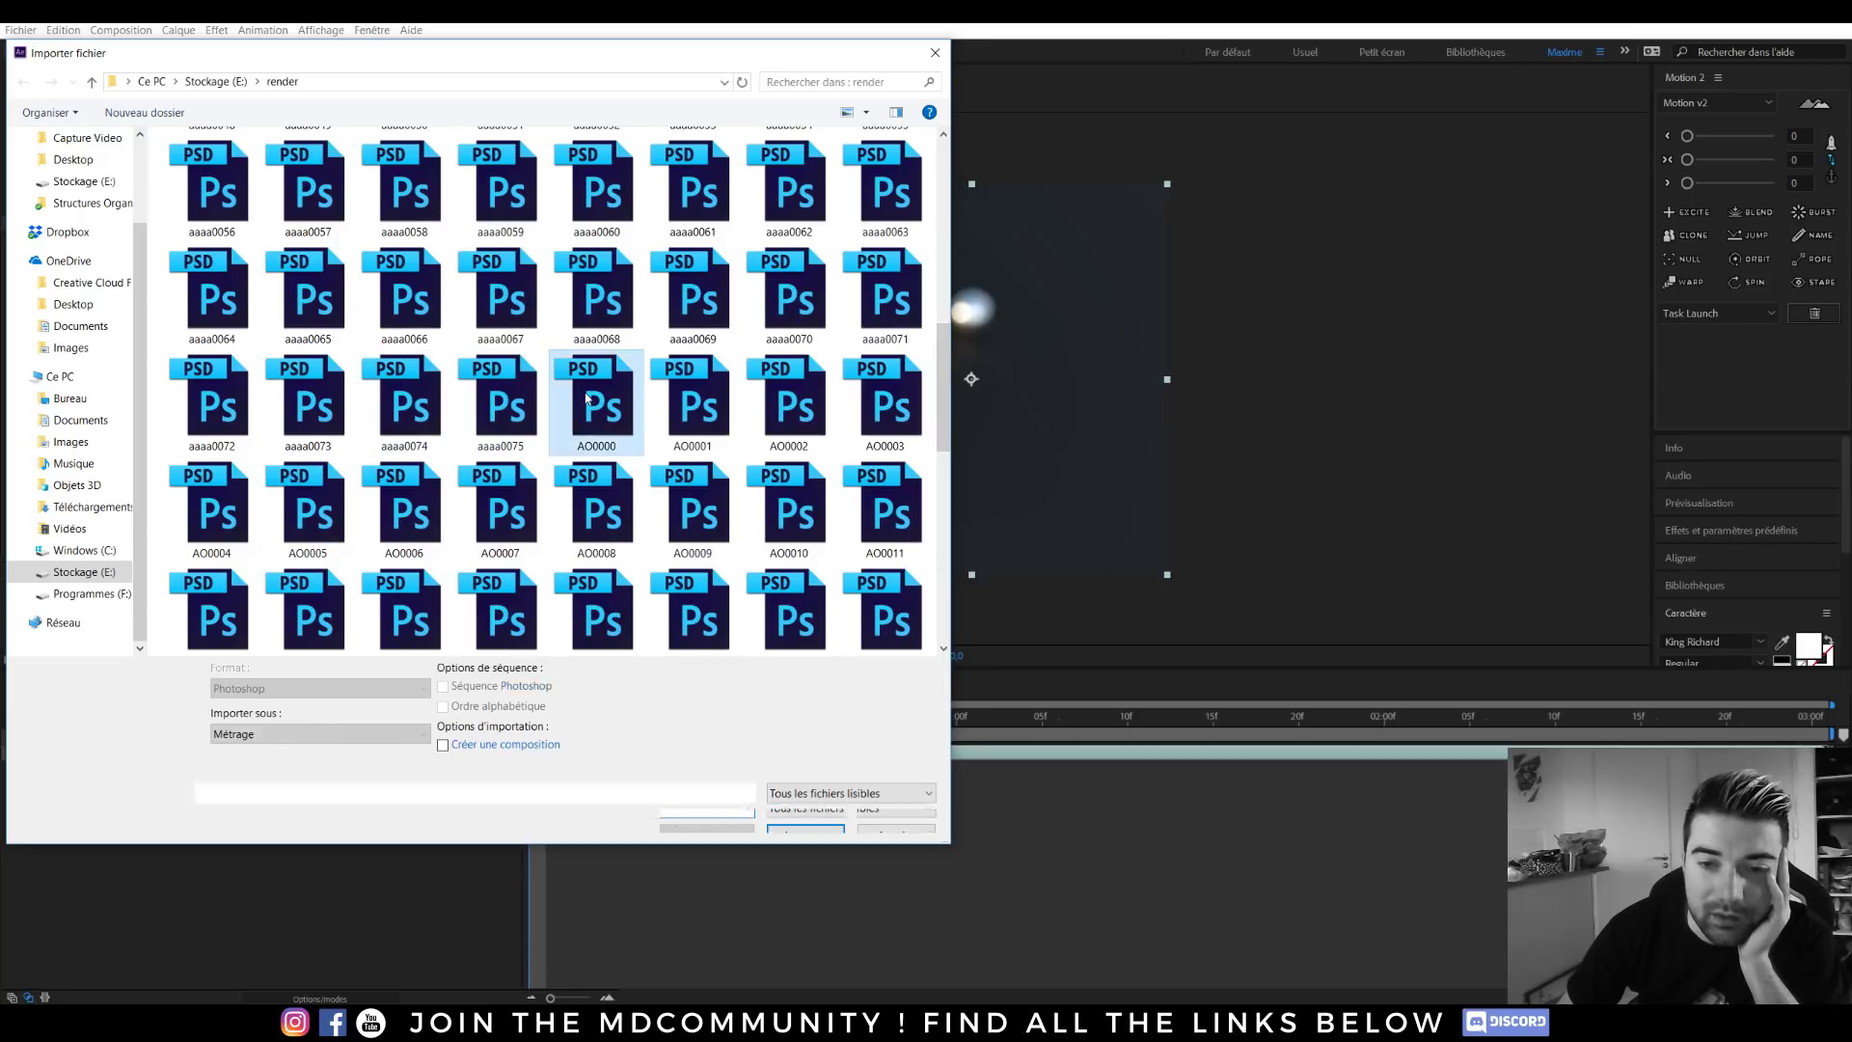
left_click(813, 479)
left_click(960, 478)
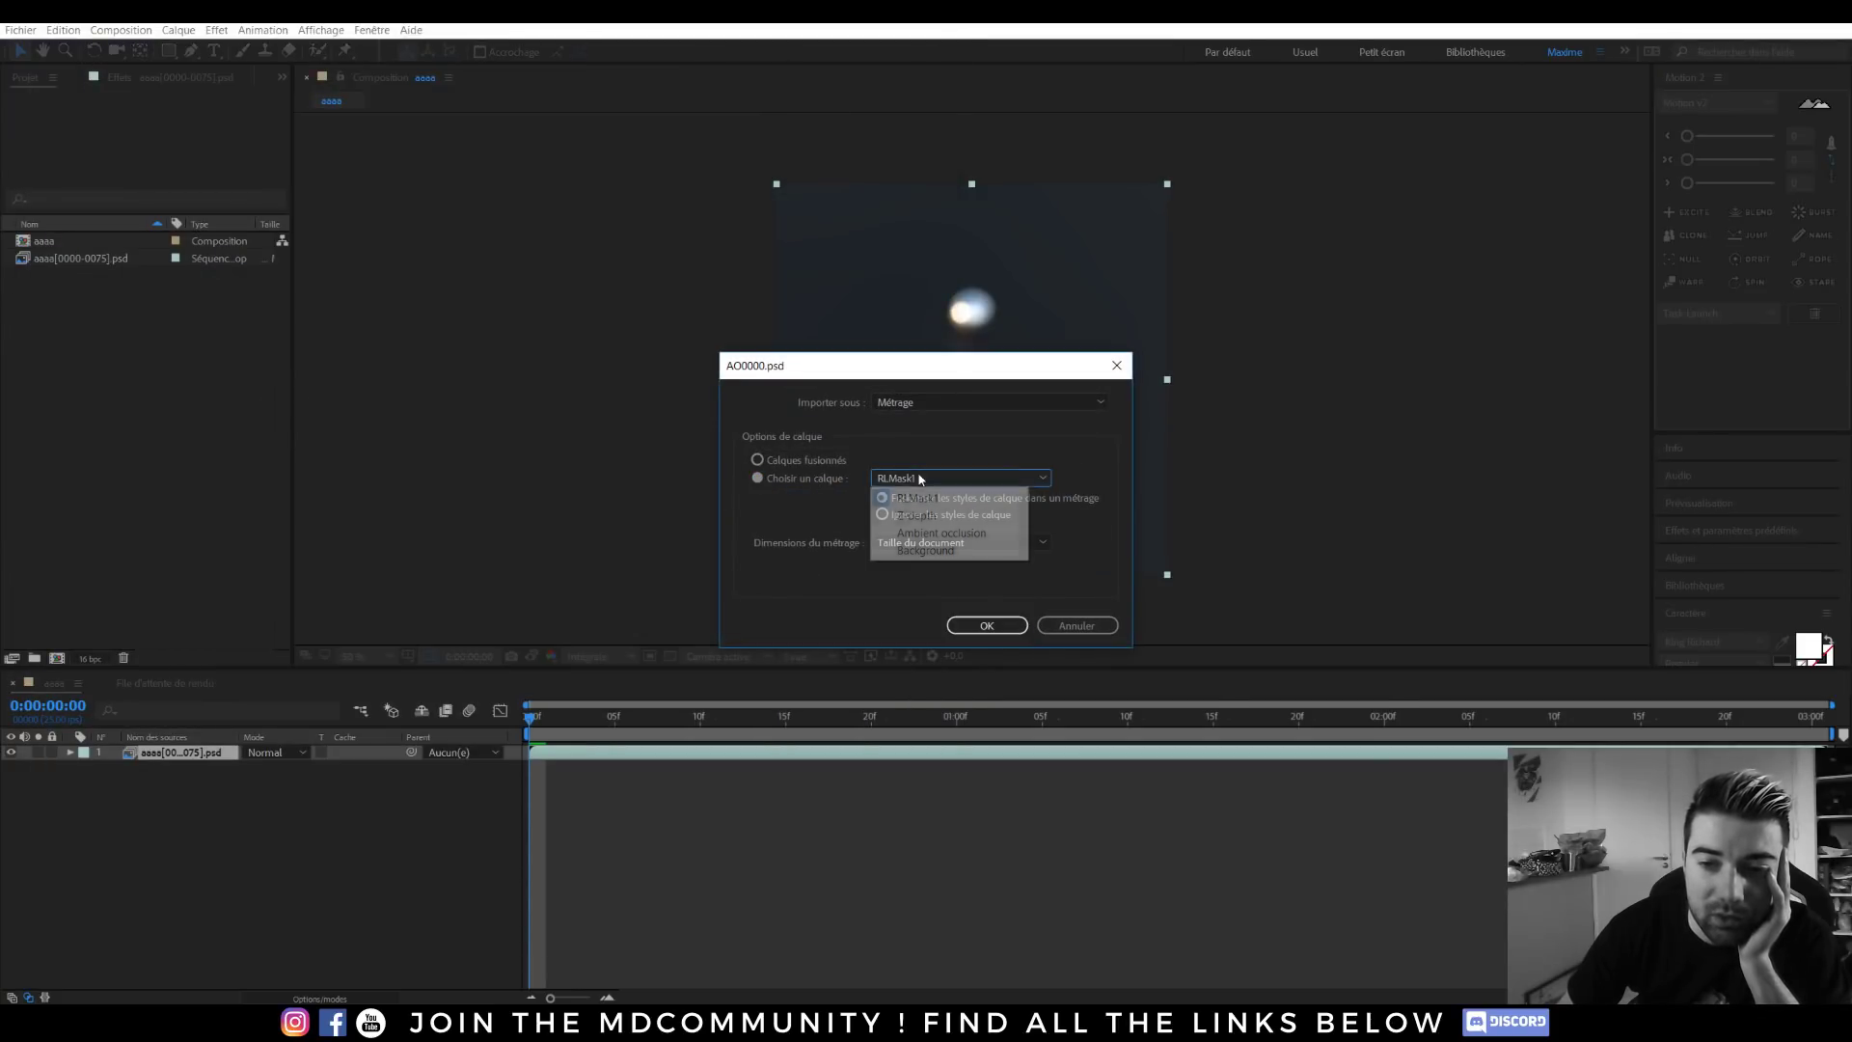
left_click(917, 511)
left_click(987, 625)
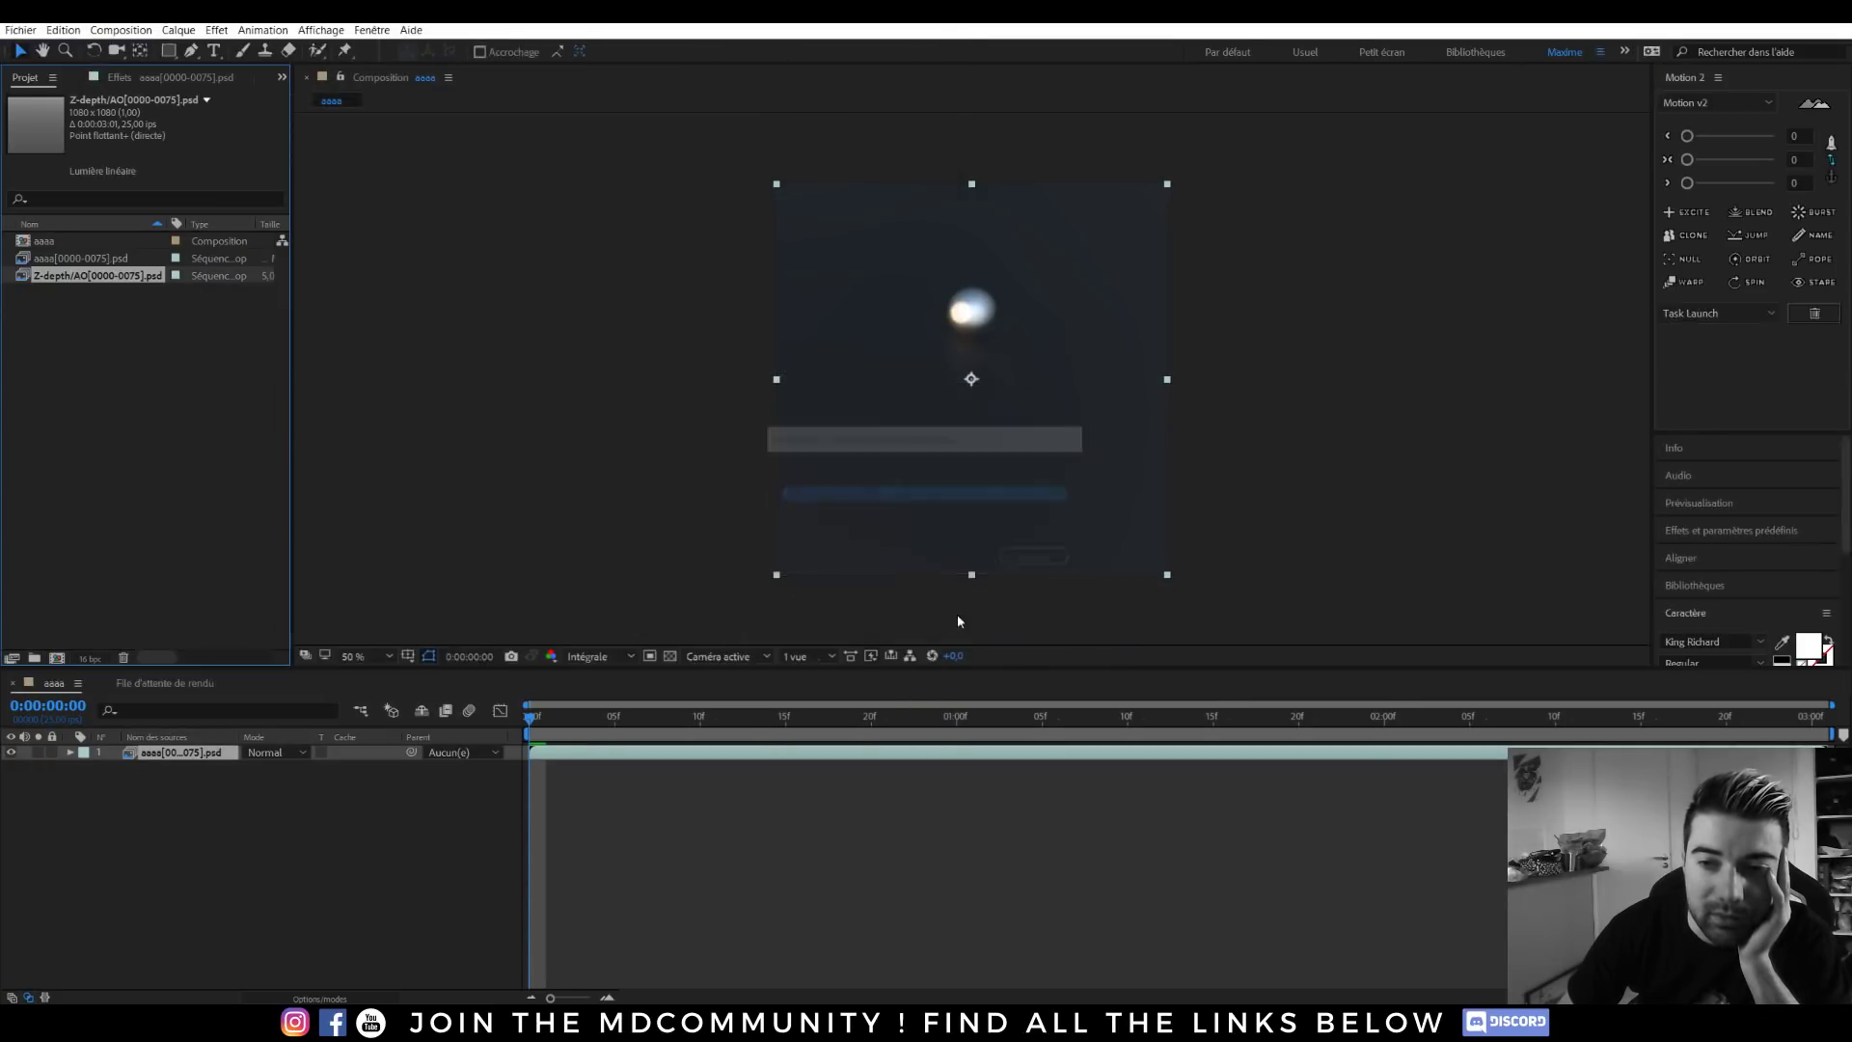
Import the AO[0000-0075].psd sequence again as footage, choosing only its Ambient occlusion layer.
left_click(20, 30)
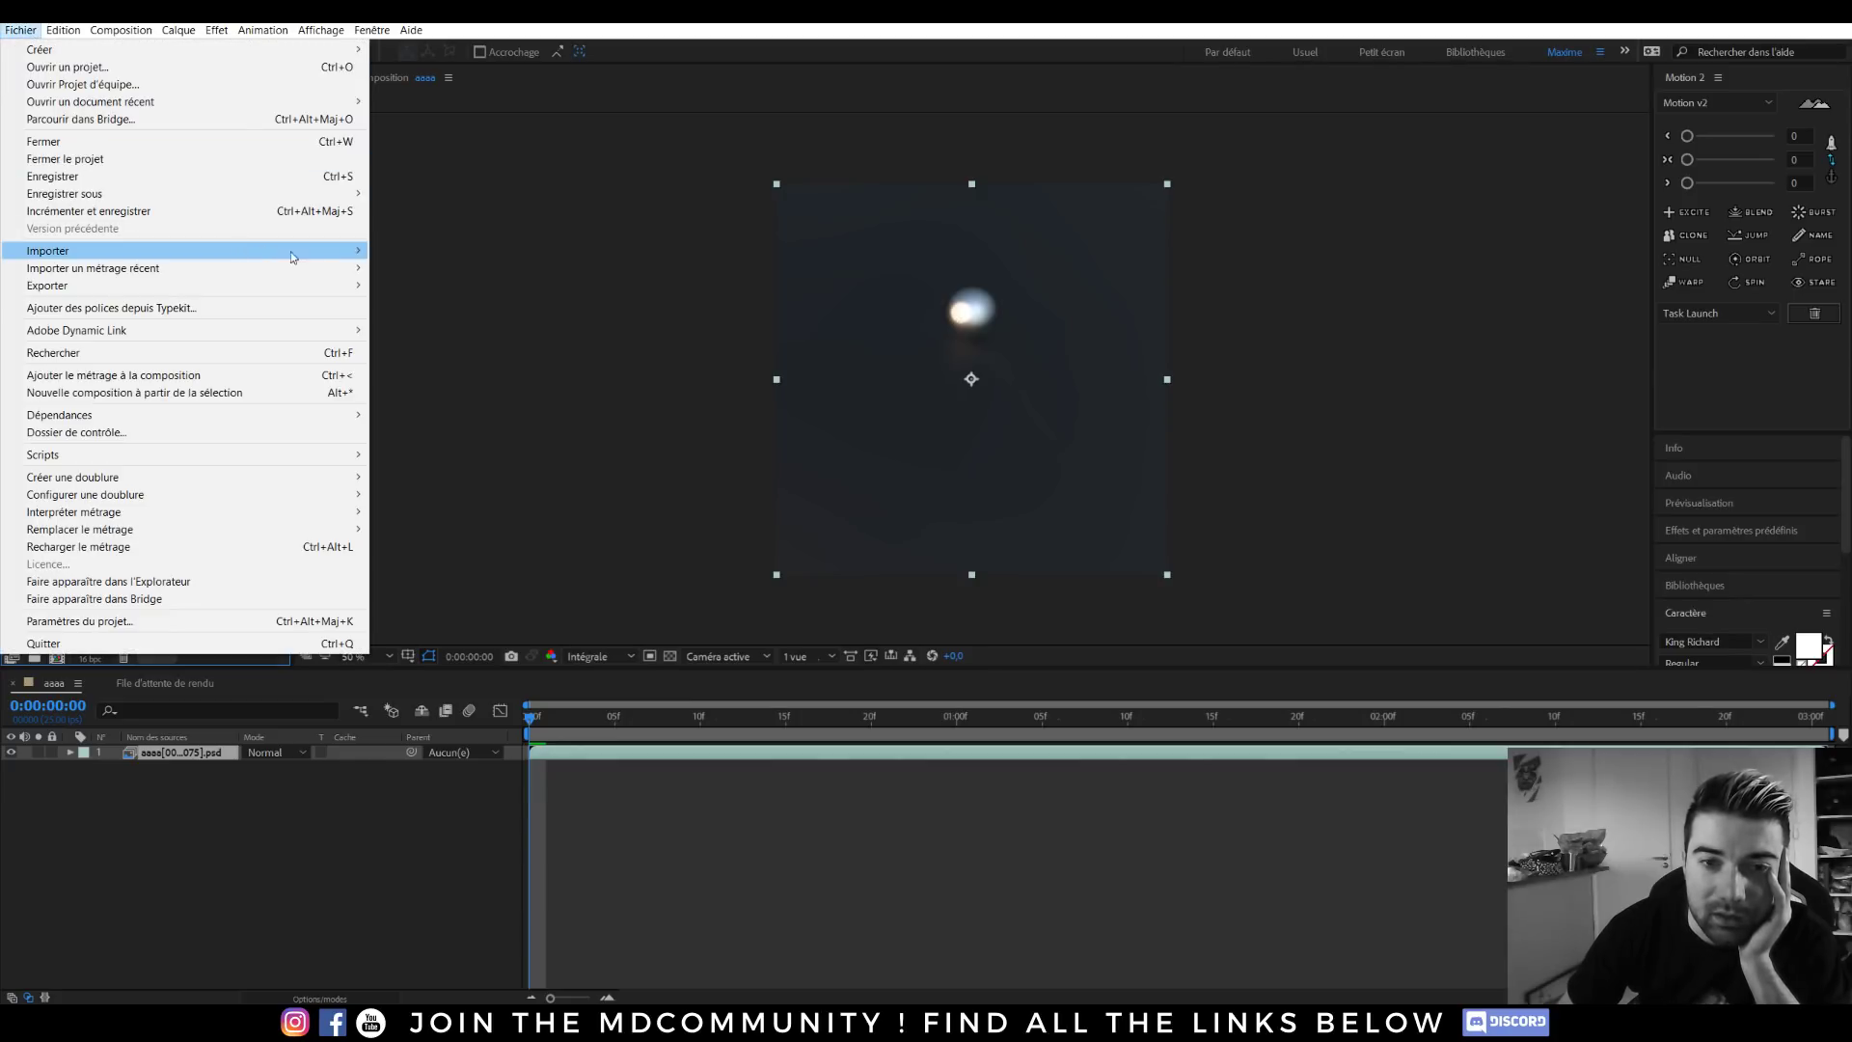
mouse_move(291, 253)
left_click(400, 250)
left_click_drag(943, 197, 945, 382)
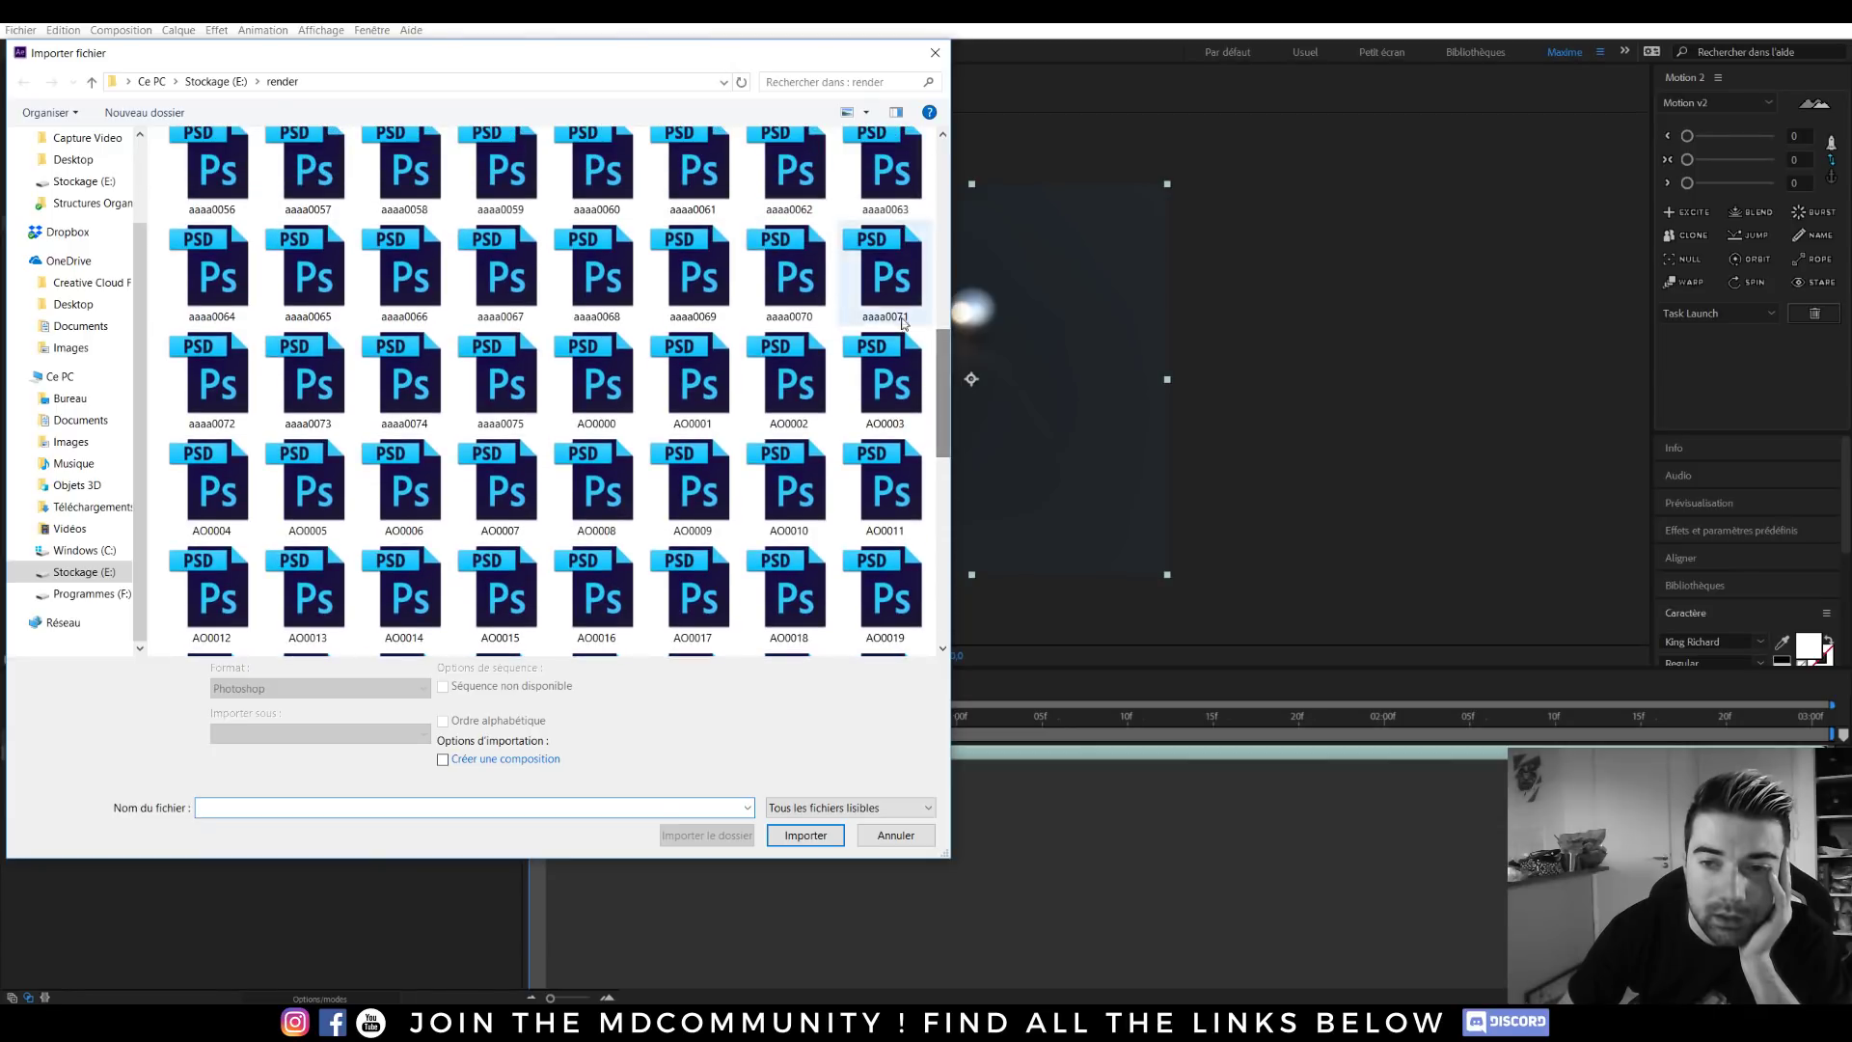
double_click(593, 376)
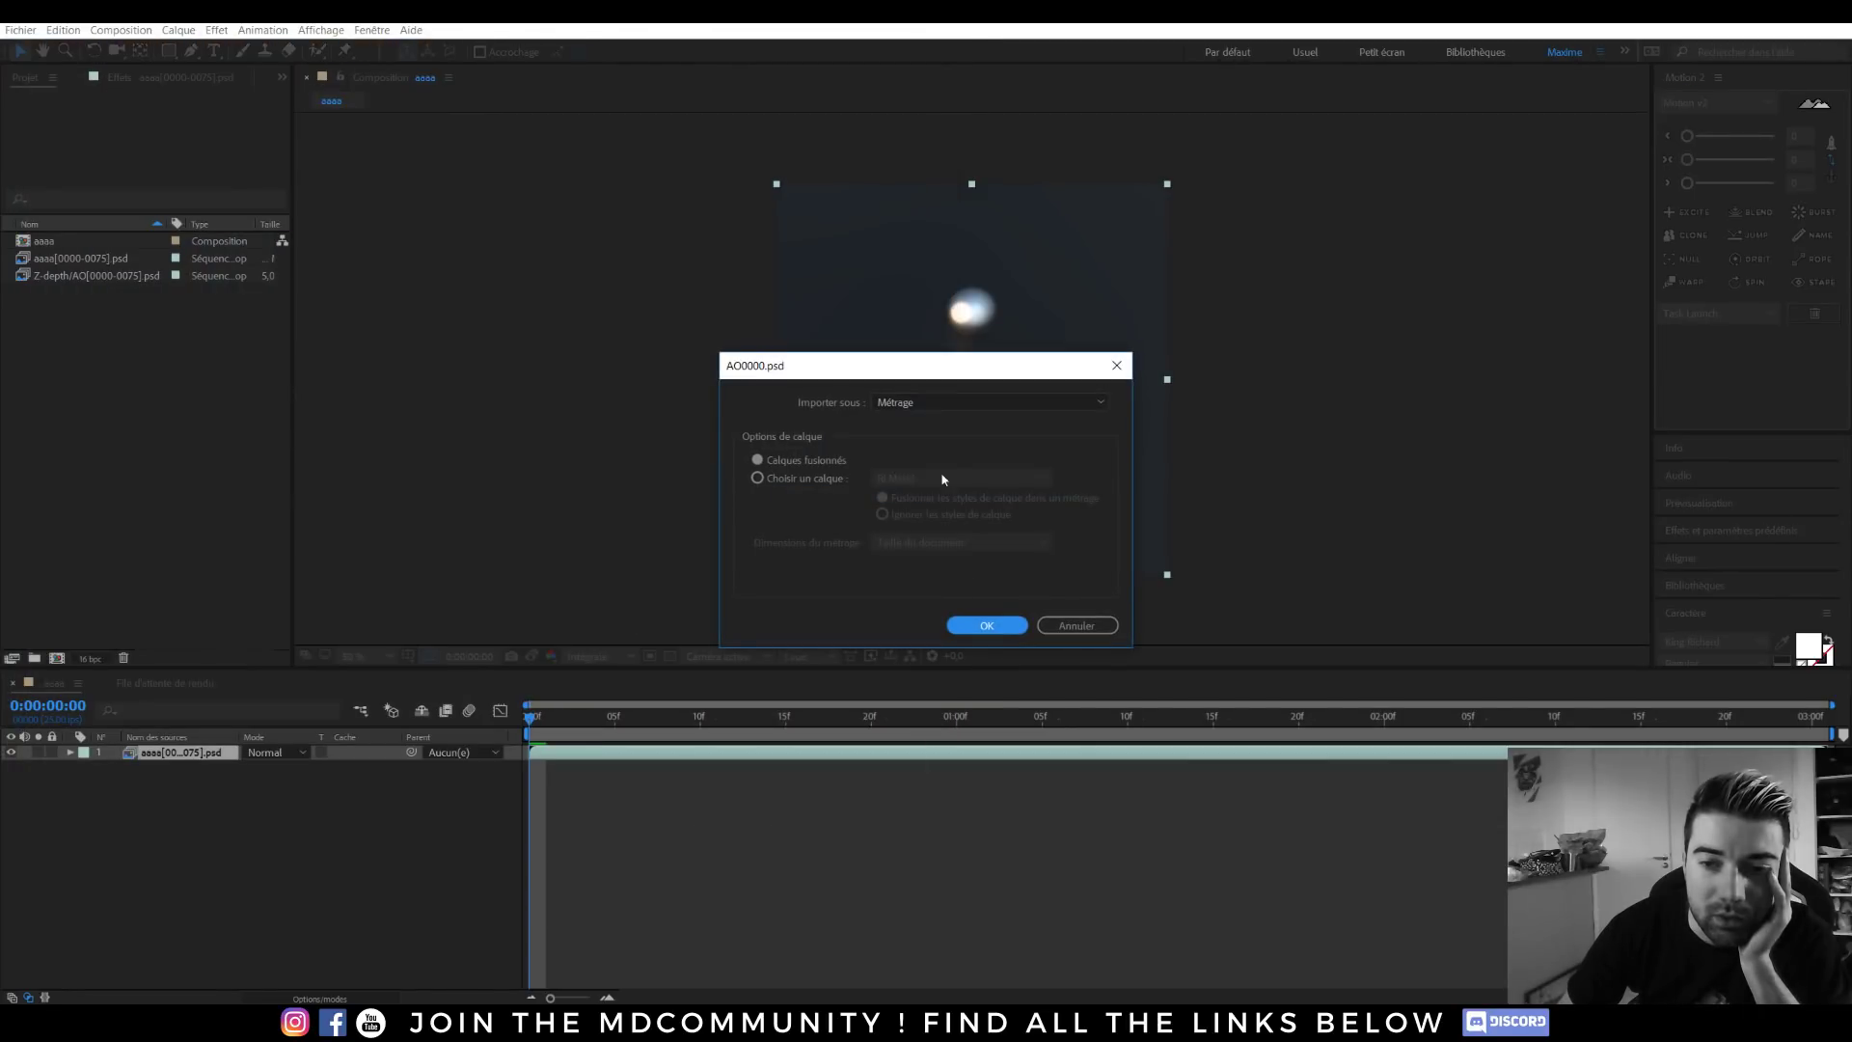
left_click(757, 478)
left_click(959, 478)
left_click(937, 535)
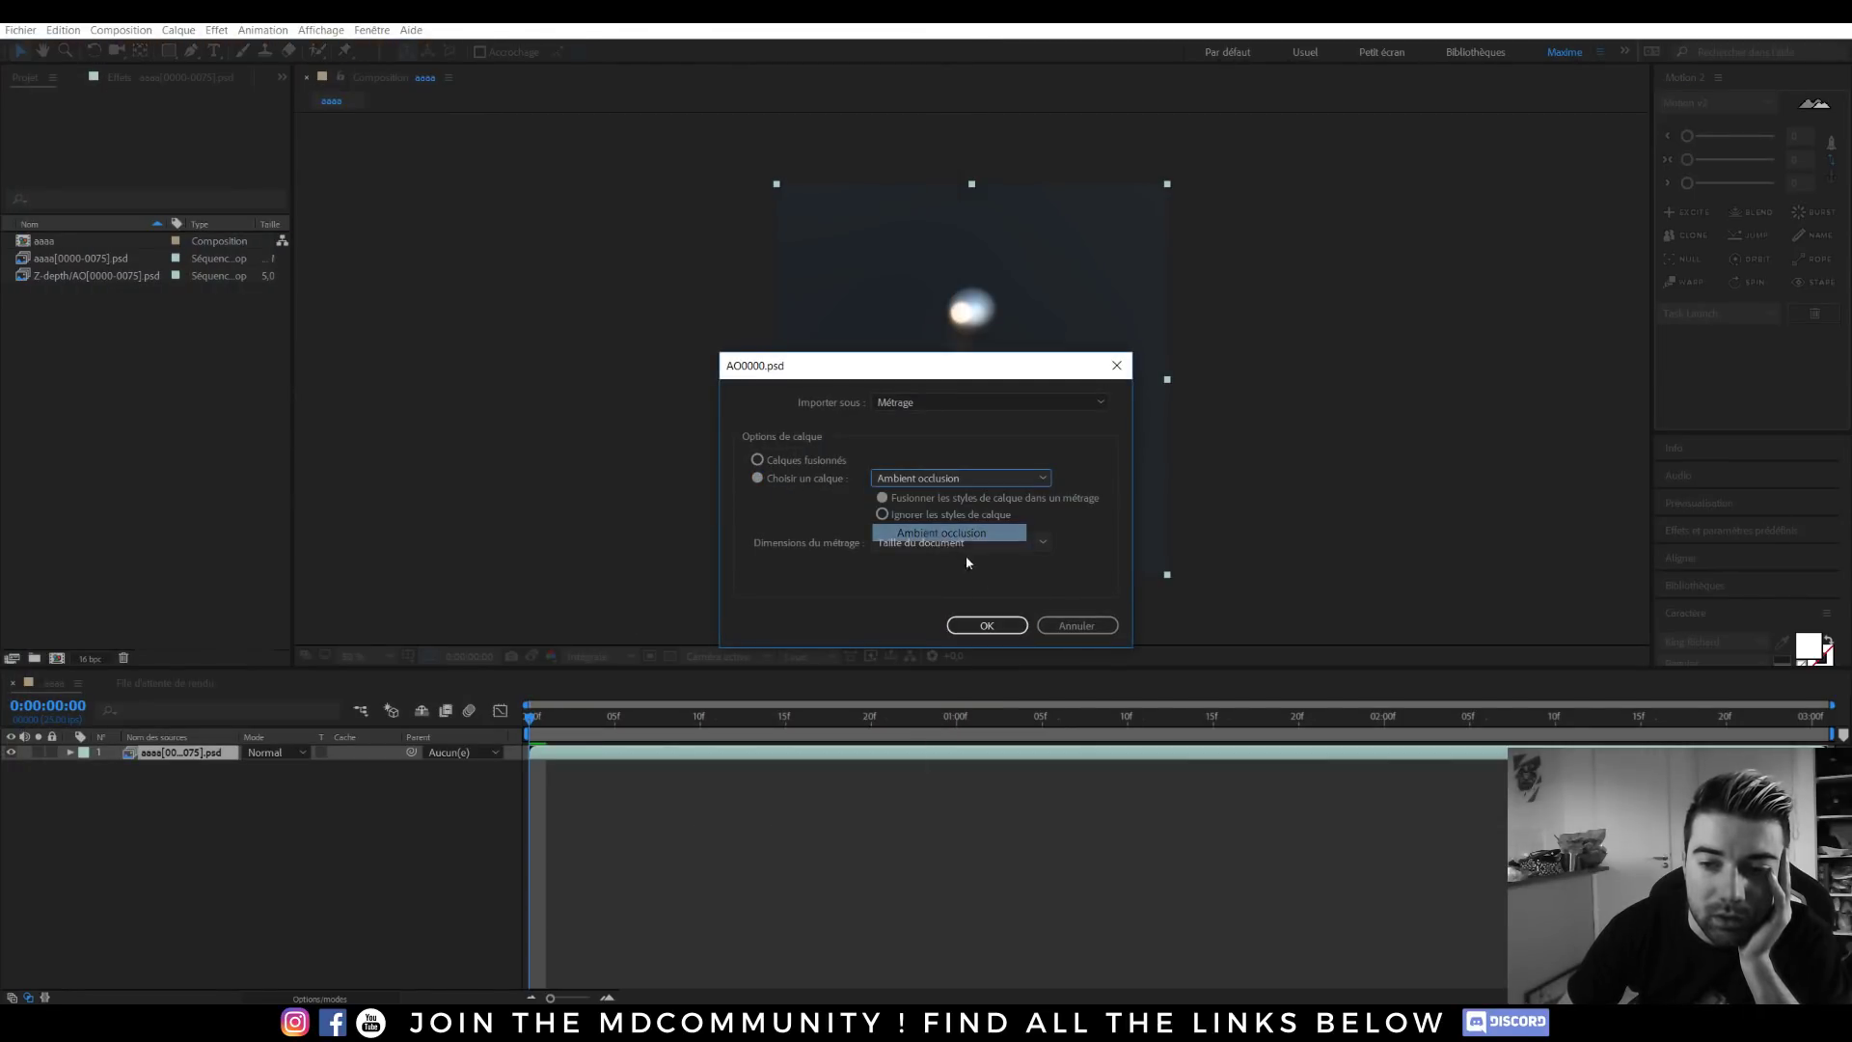
left_click(987, 625)
Place the ambient occlusion sequence above the aaaa layer in the composition and set its blending mode to Produit.
left_click_drag(81, 284, 221, 754)
left_click_drag(624, 721, 968, 751)
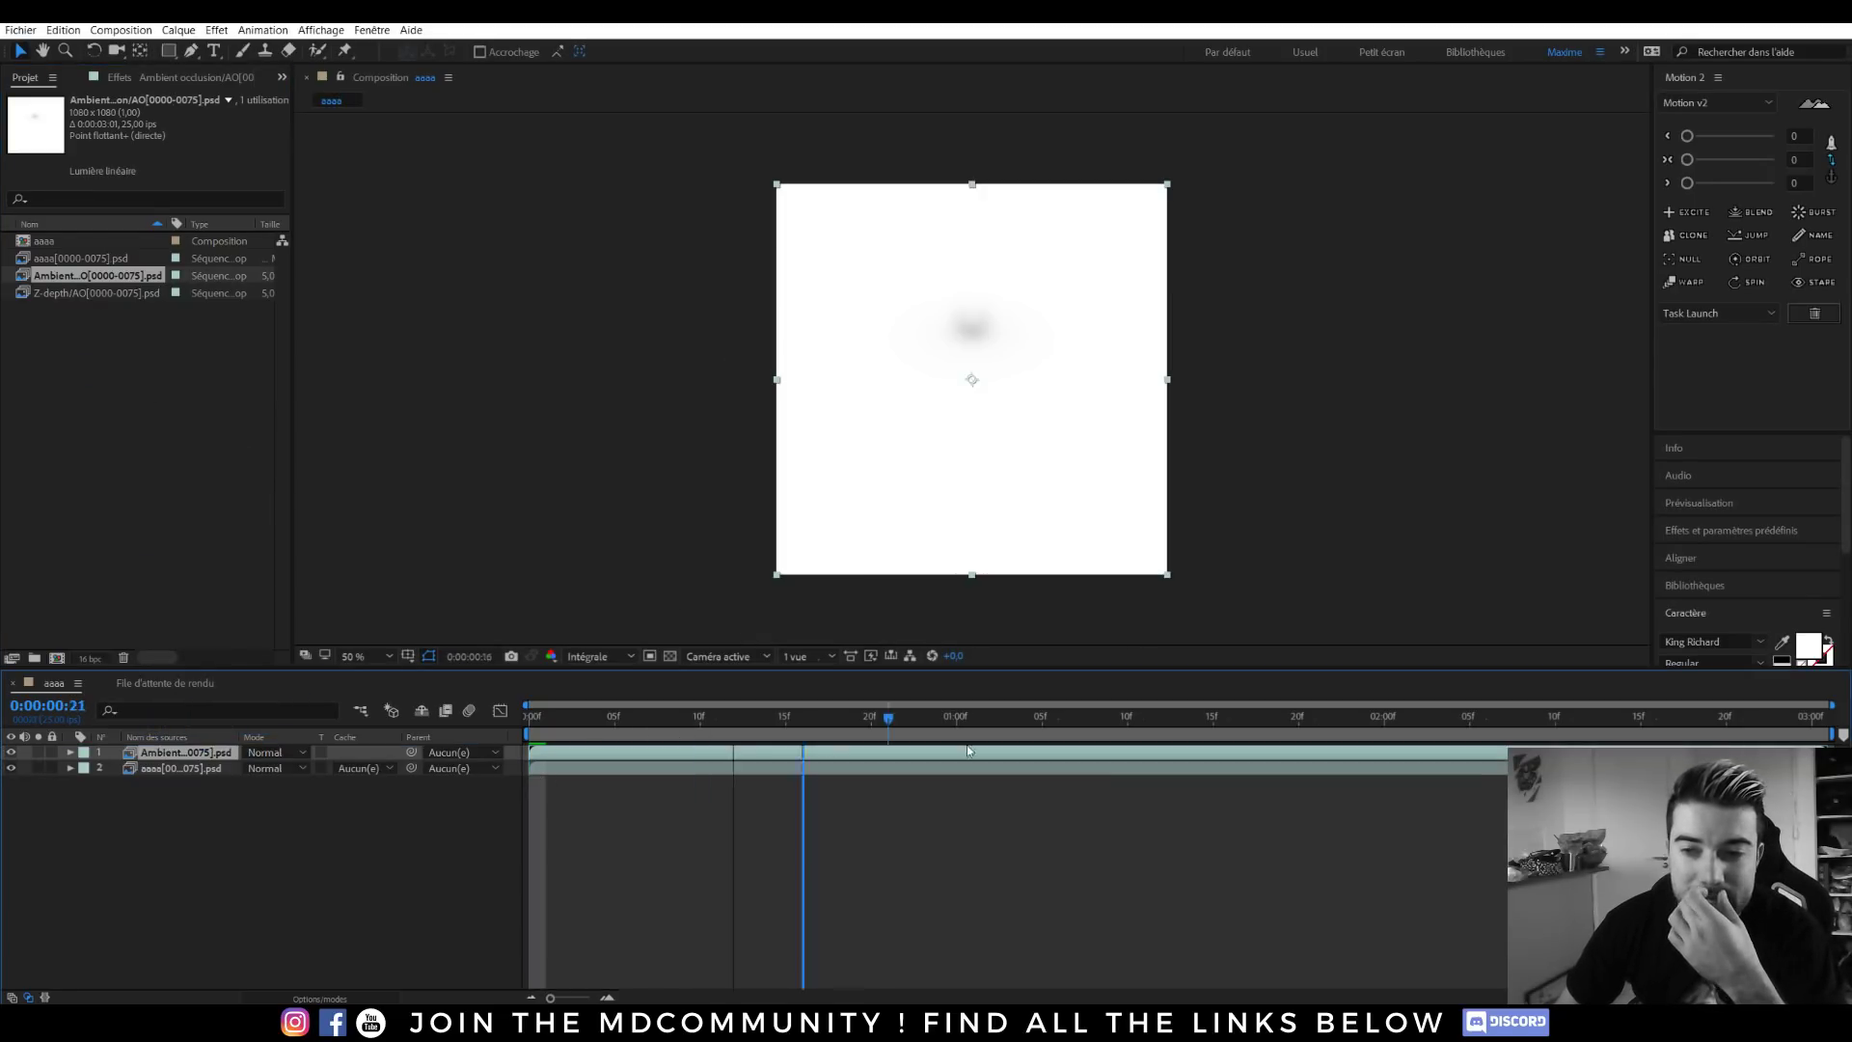
left_click(275, 752)
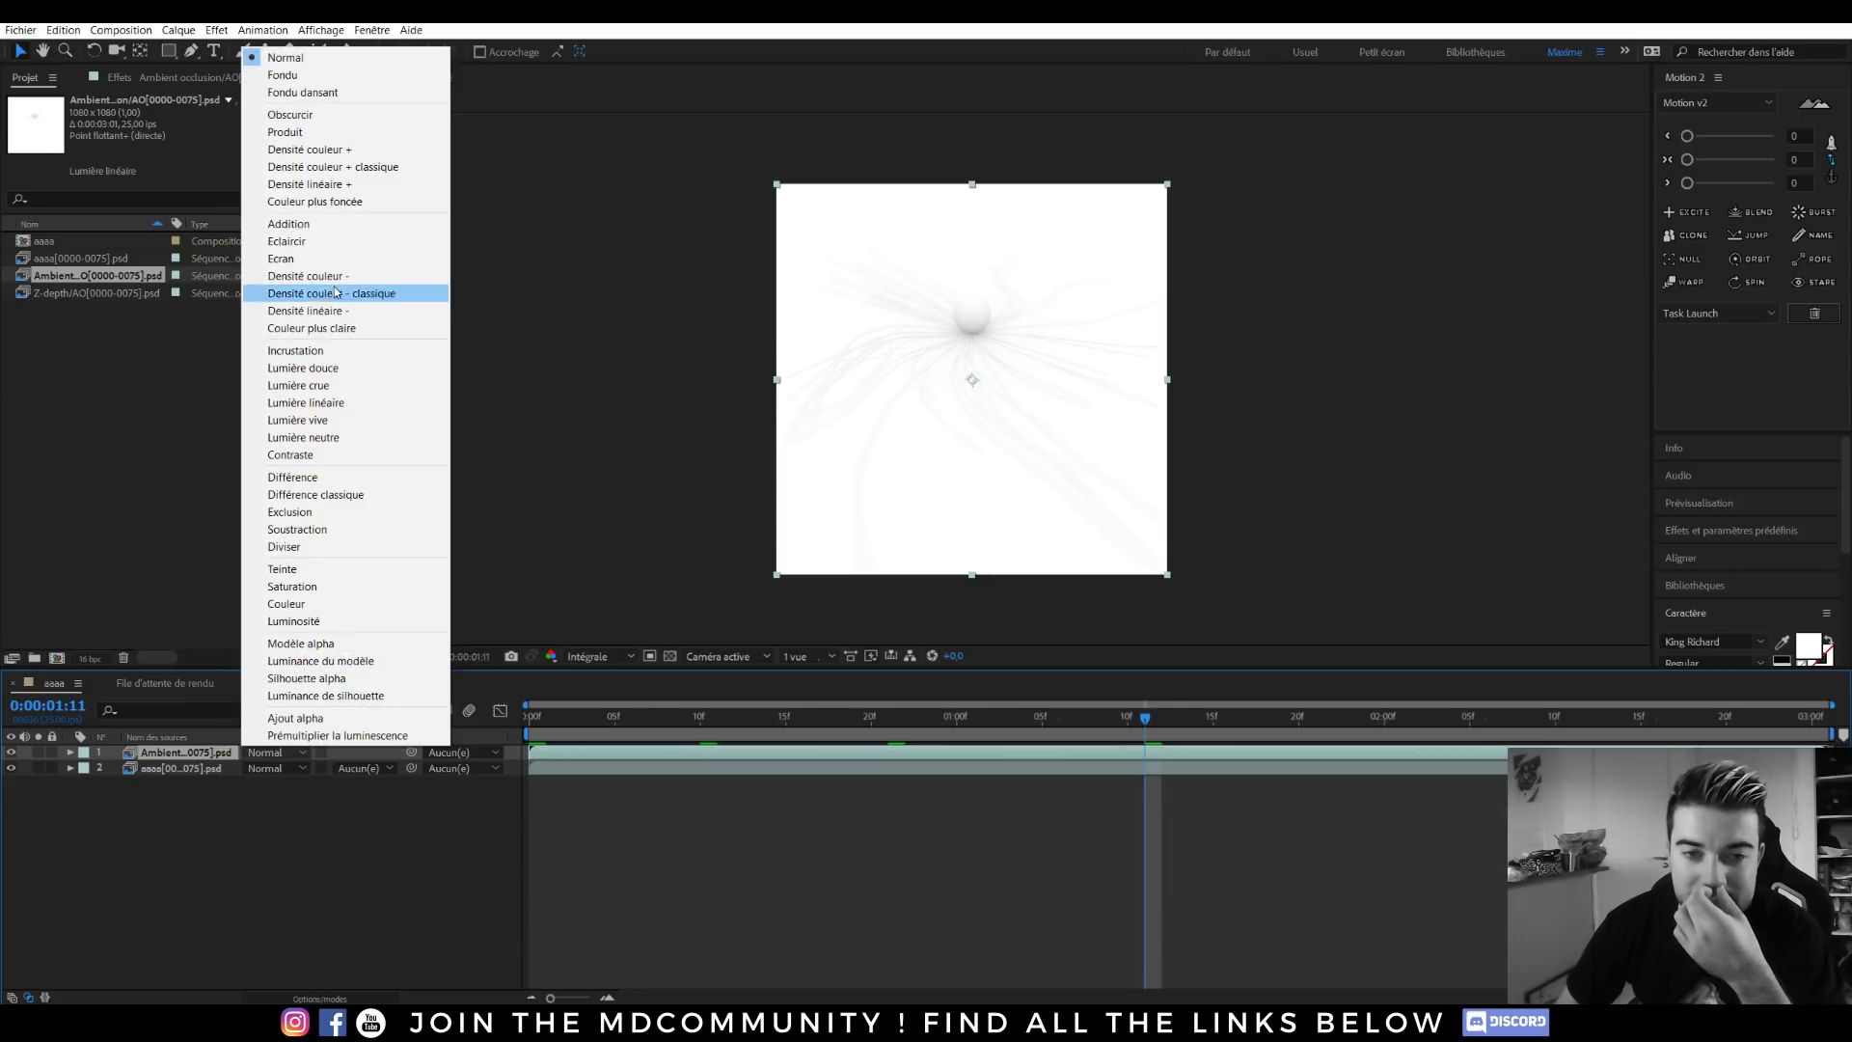
left_click(282, 134)
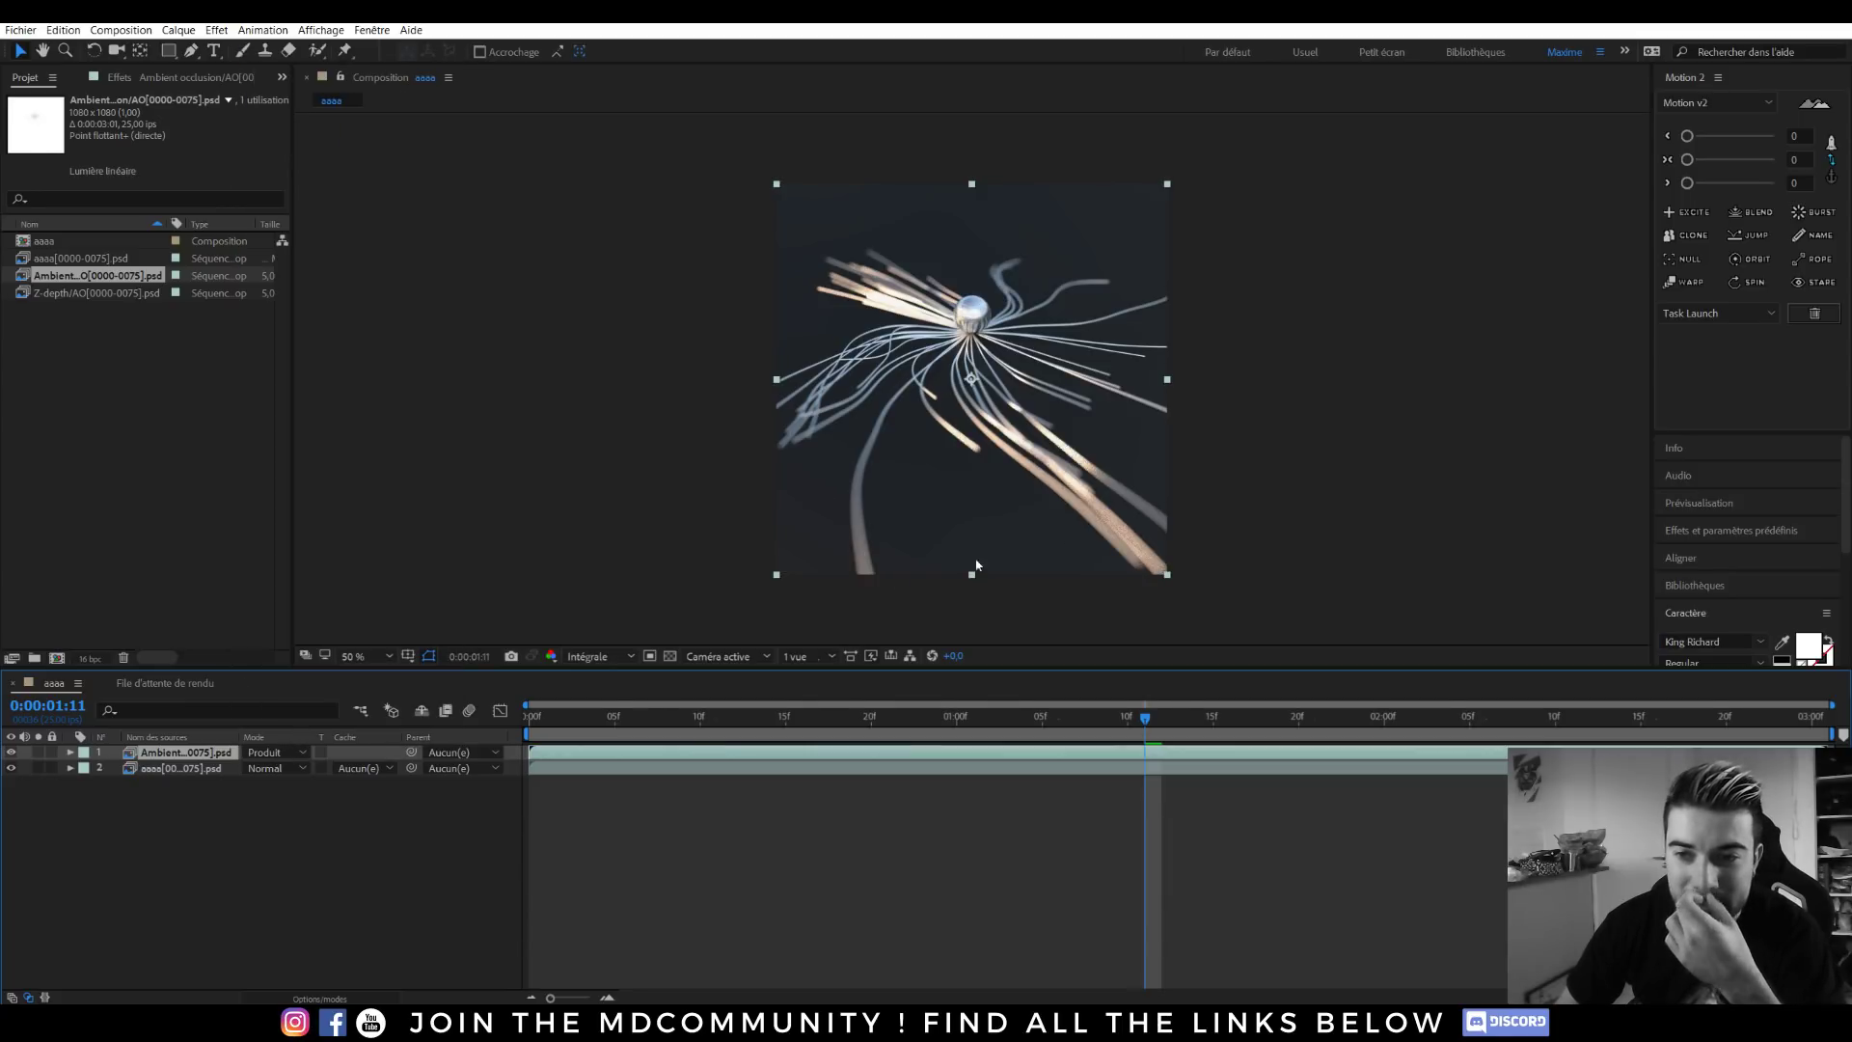
Compare the image up close with and without the ambient occlusion layer, and scrub through the animation back to its start.
scroll(988, 307, "up", 2)
middle_click_drag(982, 325, 1002, 524)
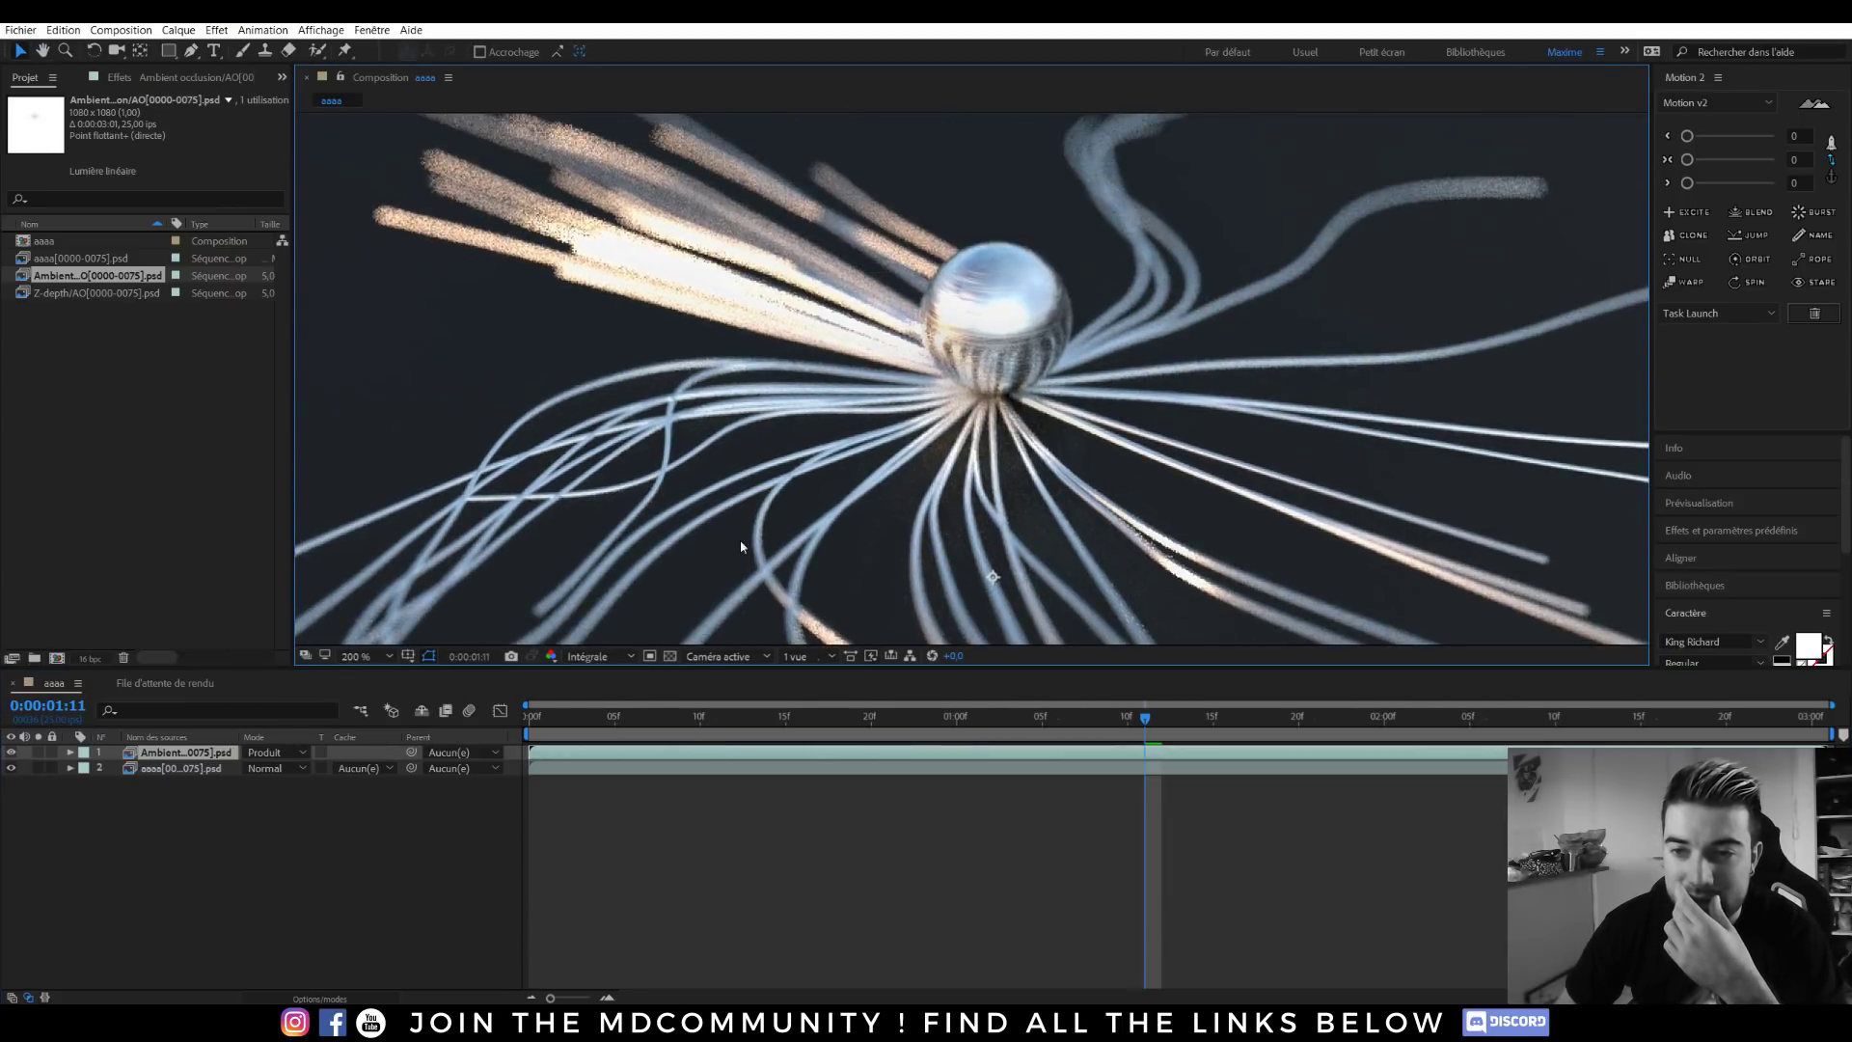
left_click(10, 754)
left_click(11, 754)
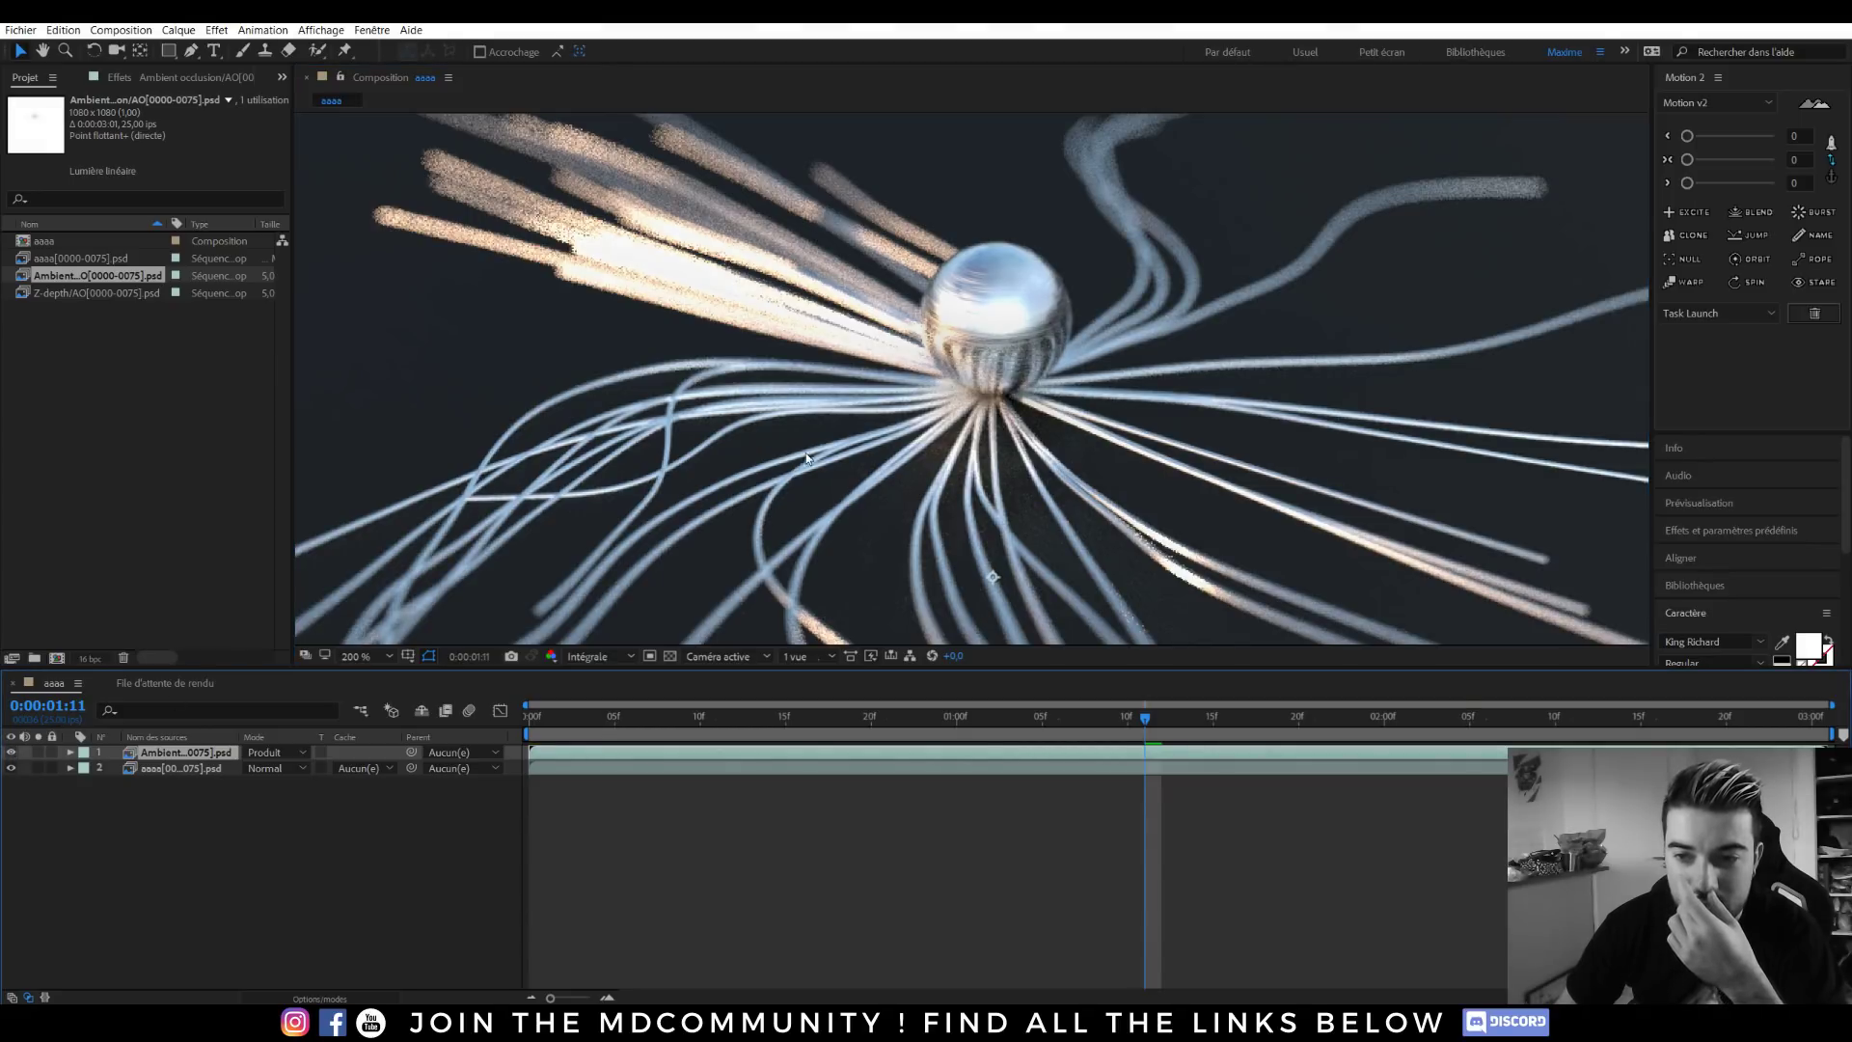
scroll(847, 494, "down", 2)
middle_click_drag(950, 516, 945, 479)
left_click(1265, 716)
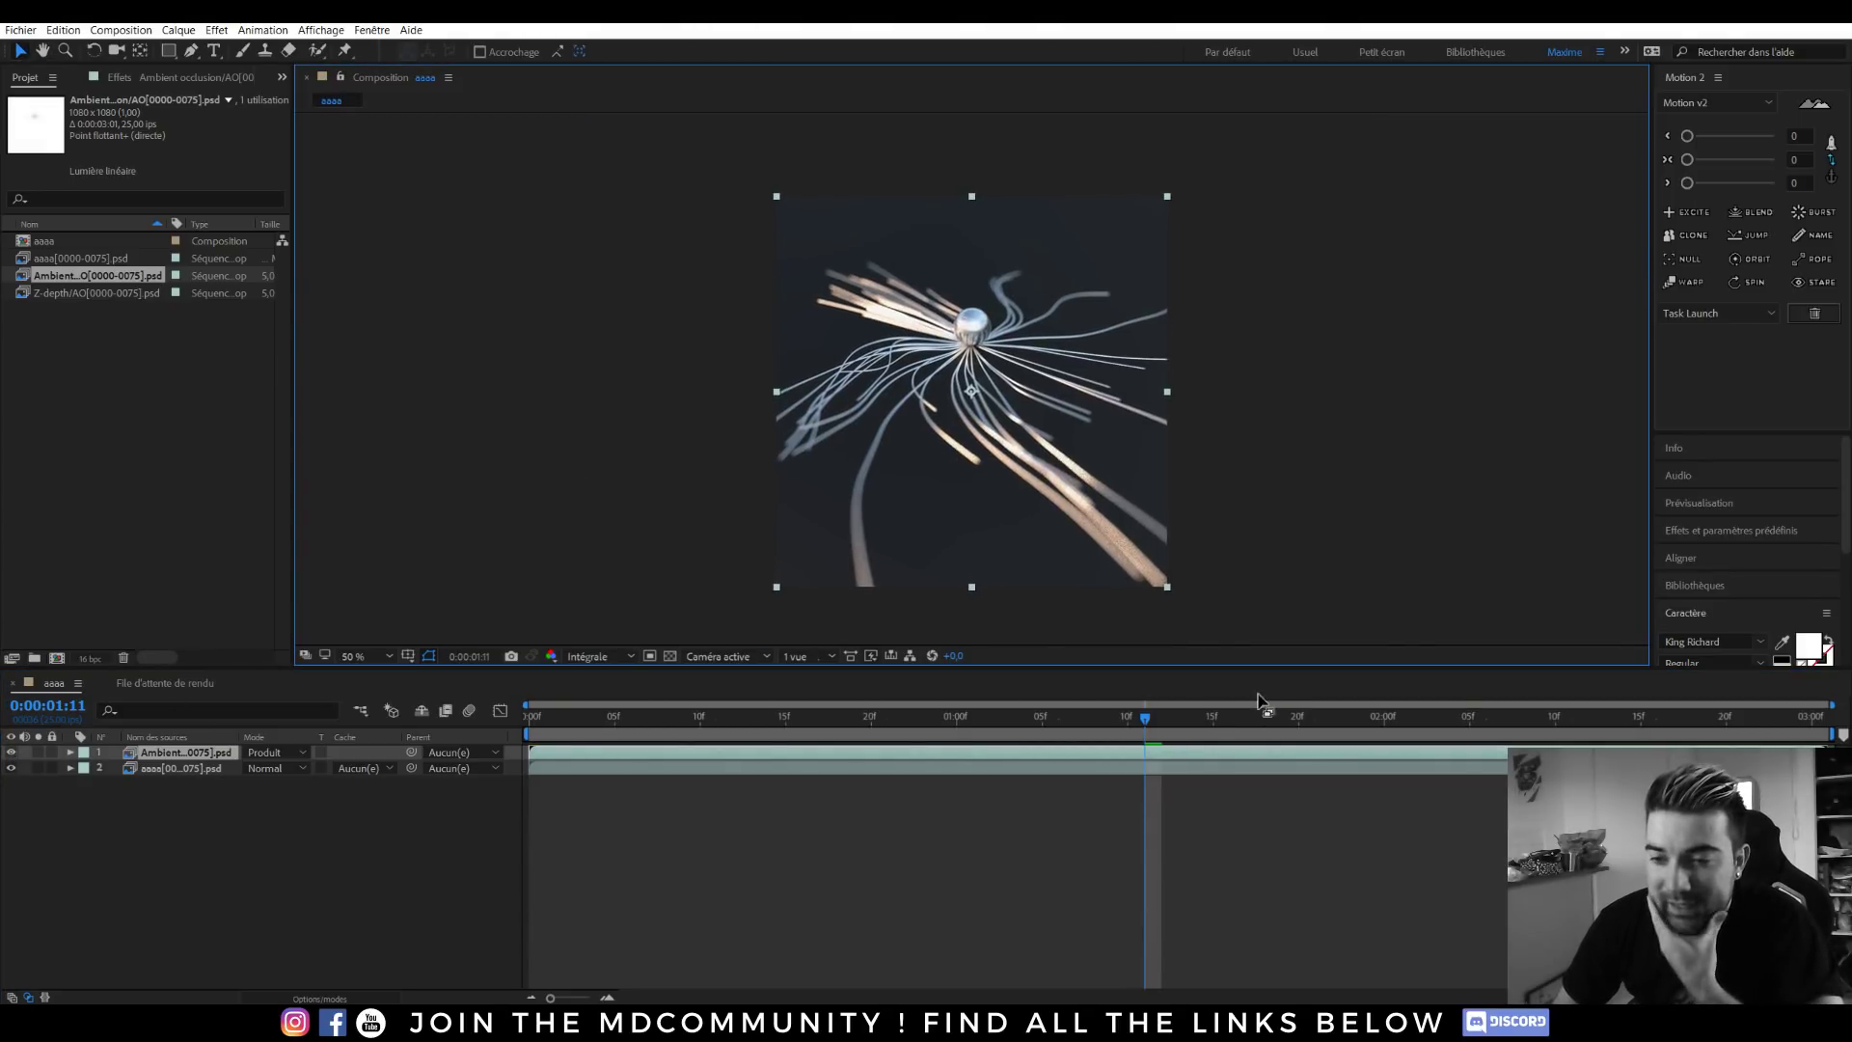
left_click_drag(1364, 725, 529, 719)
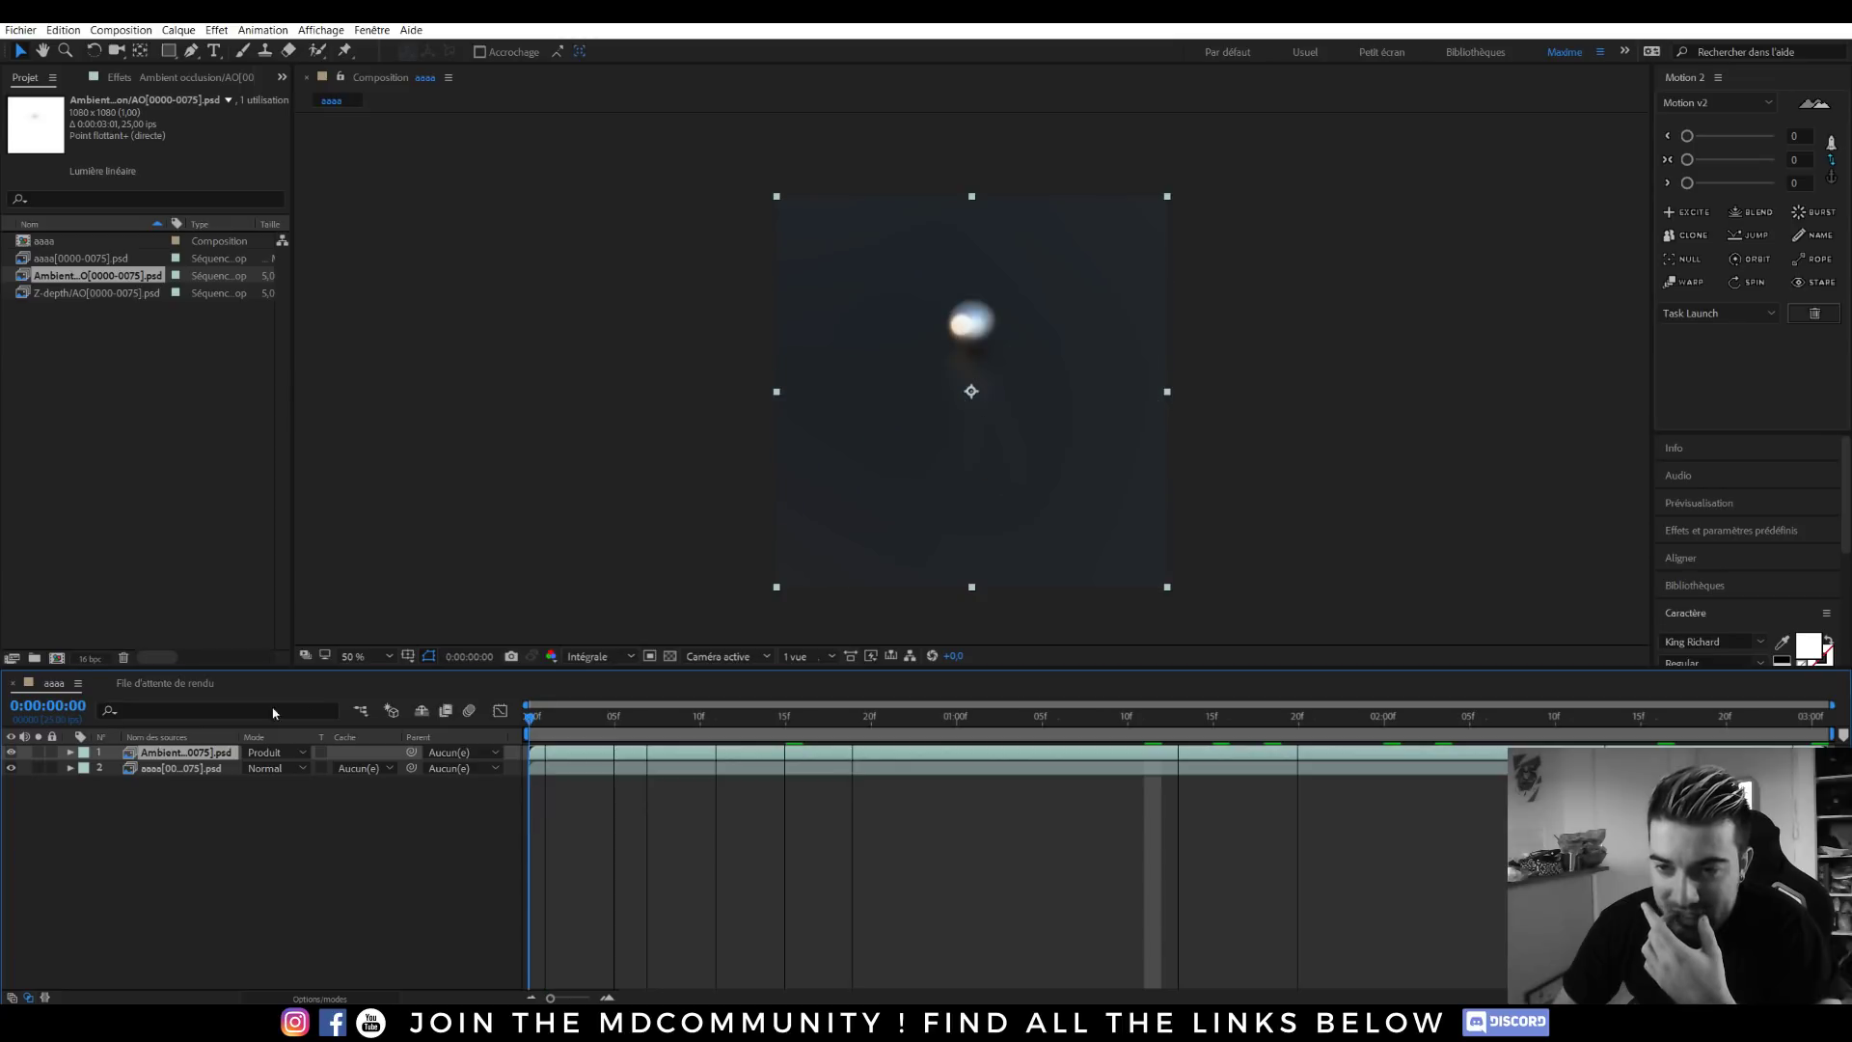
Check the colour depth and working space options in the project settings.
left_click(151, 812)
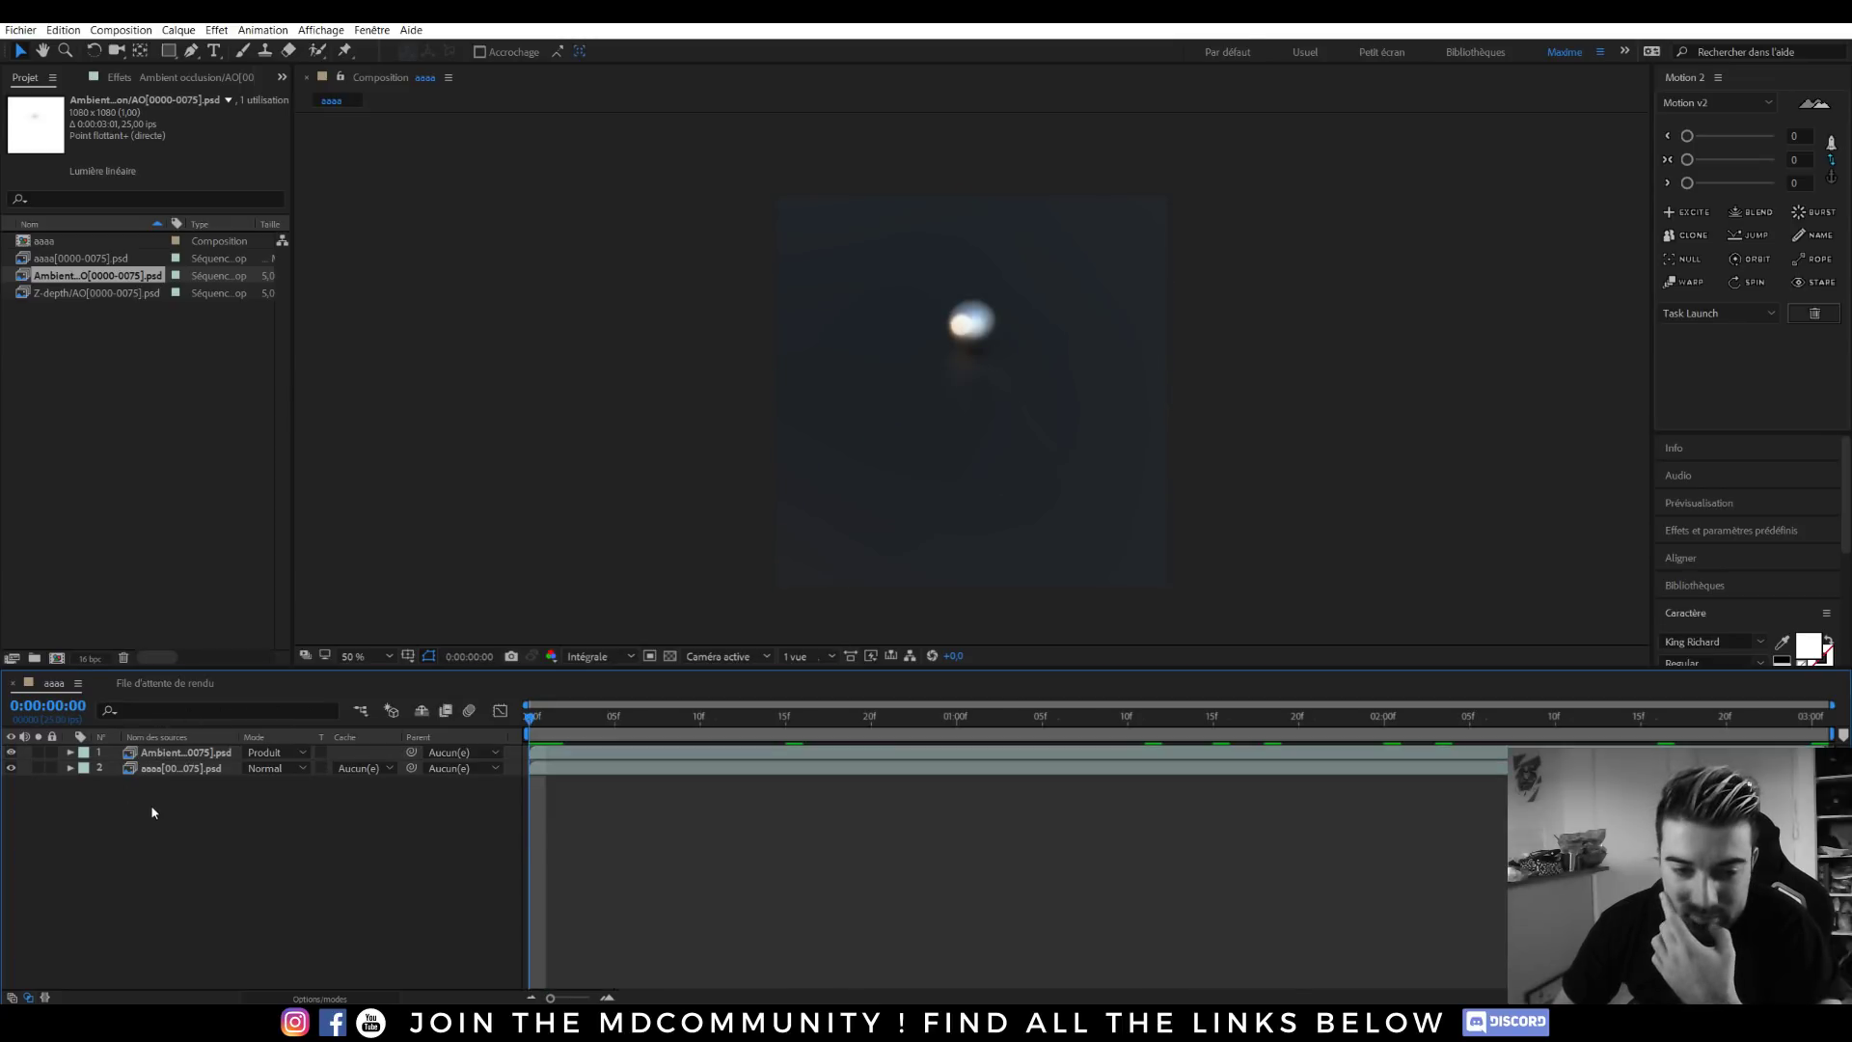
left_click(89, 658)
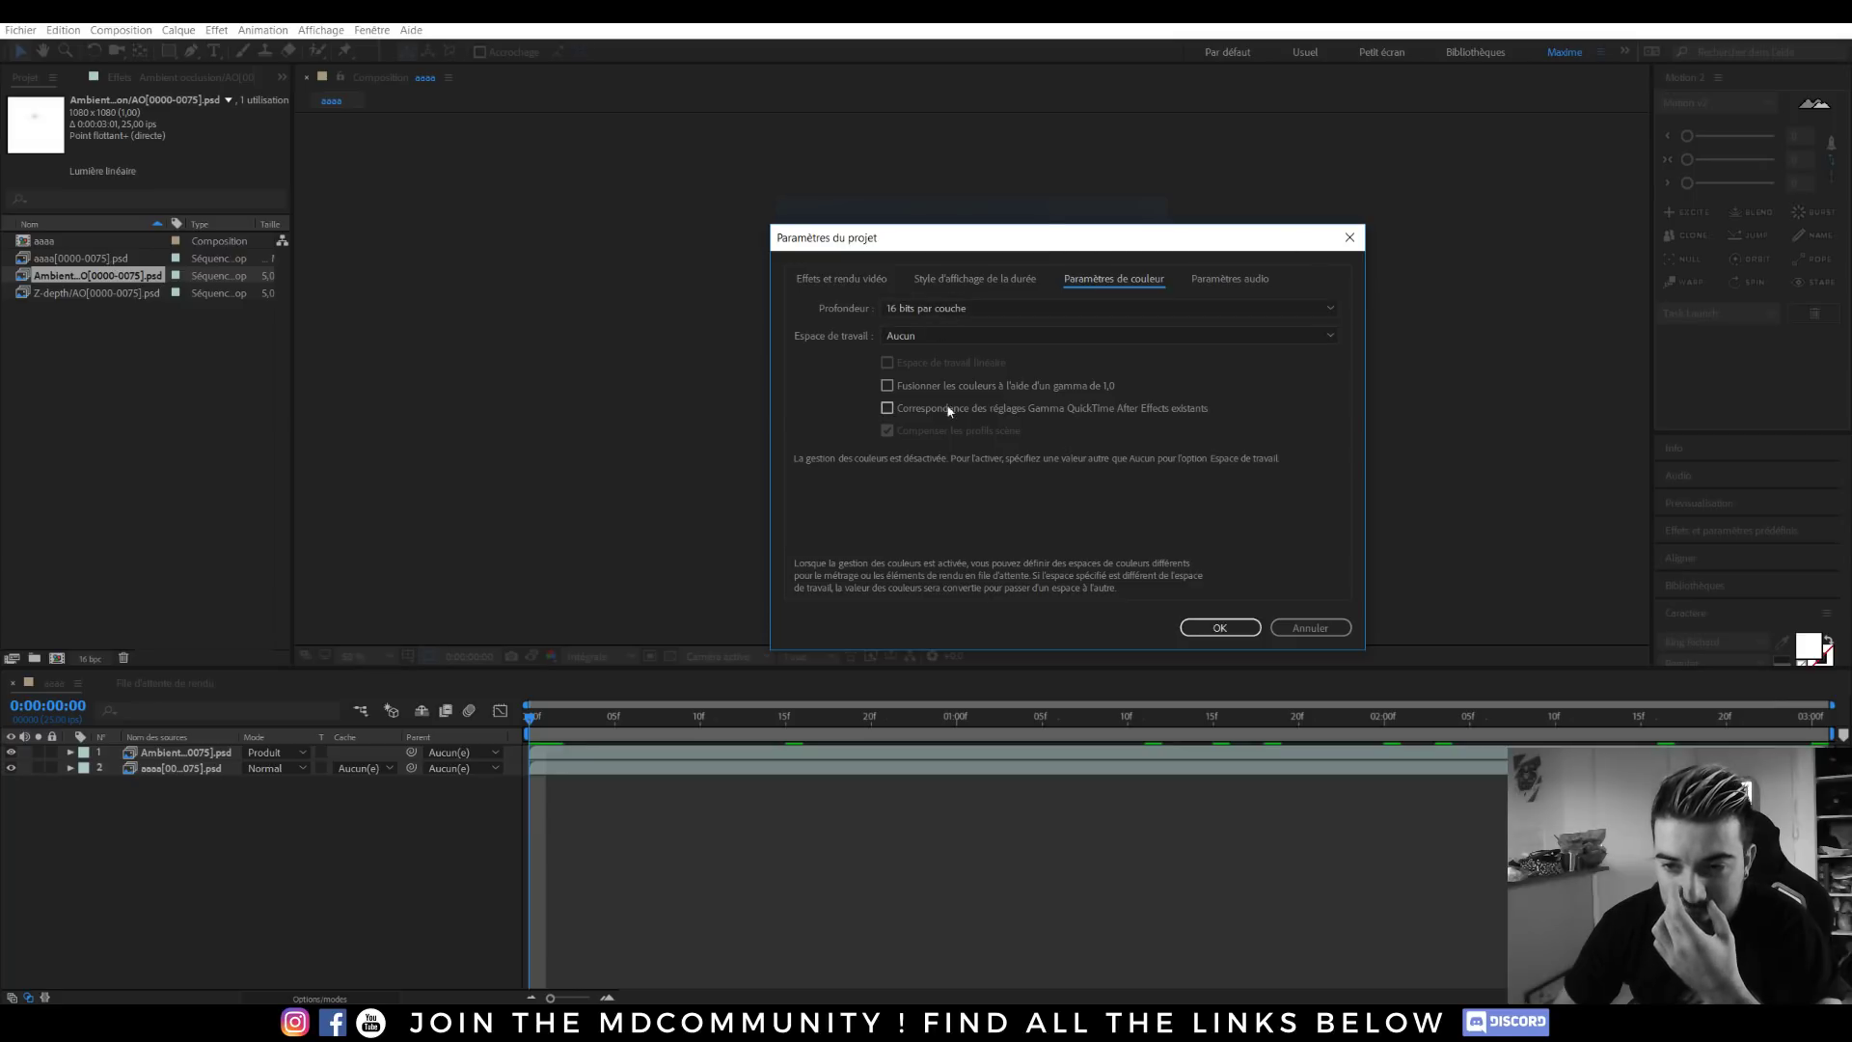
left_click(839, 279)
left_click(974, 279)
left_click(1114, 279)
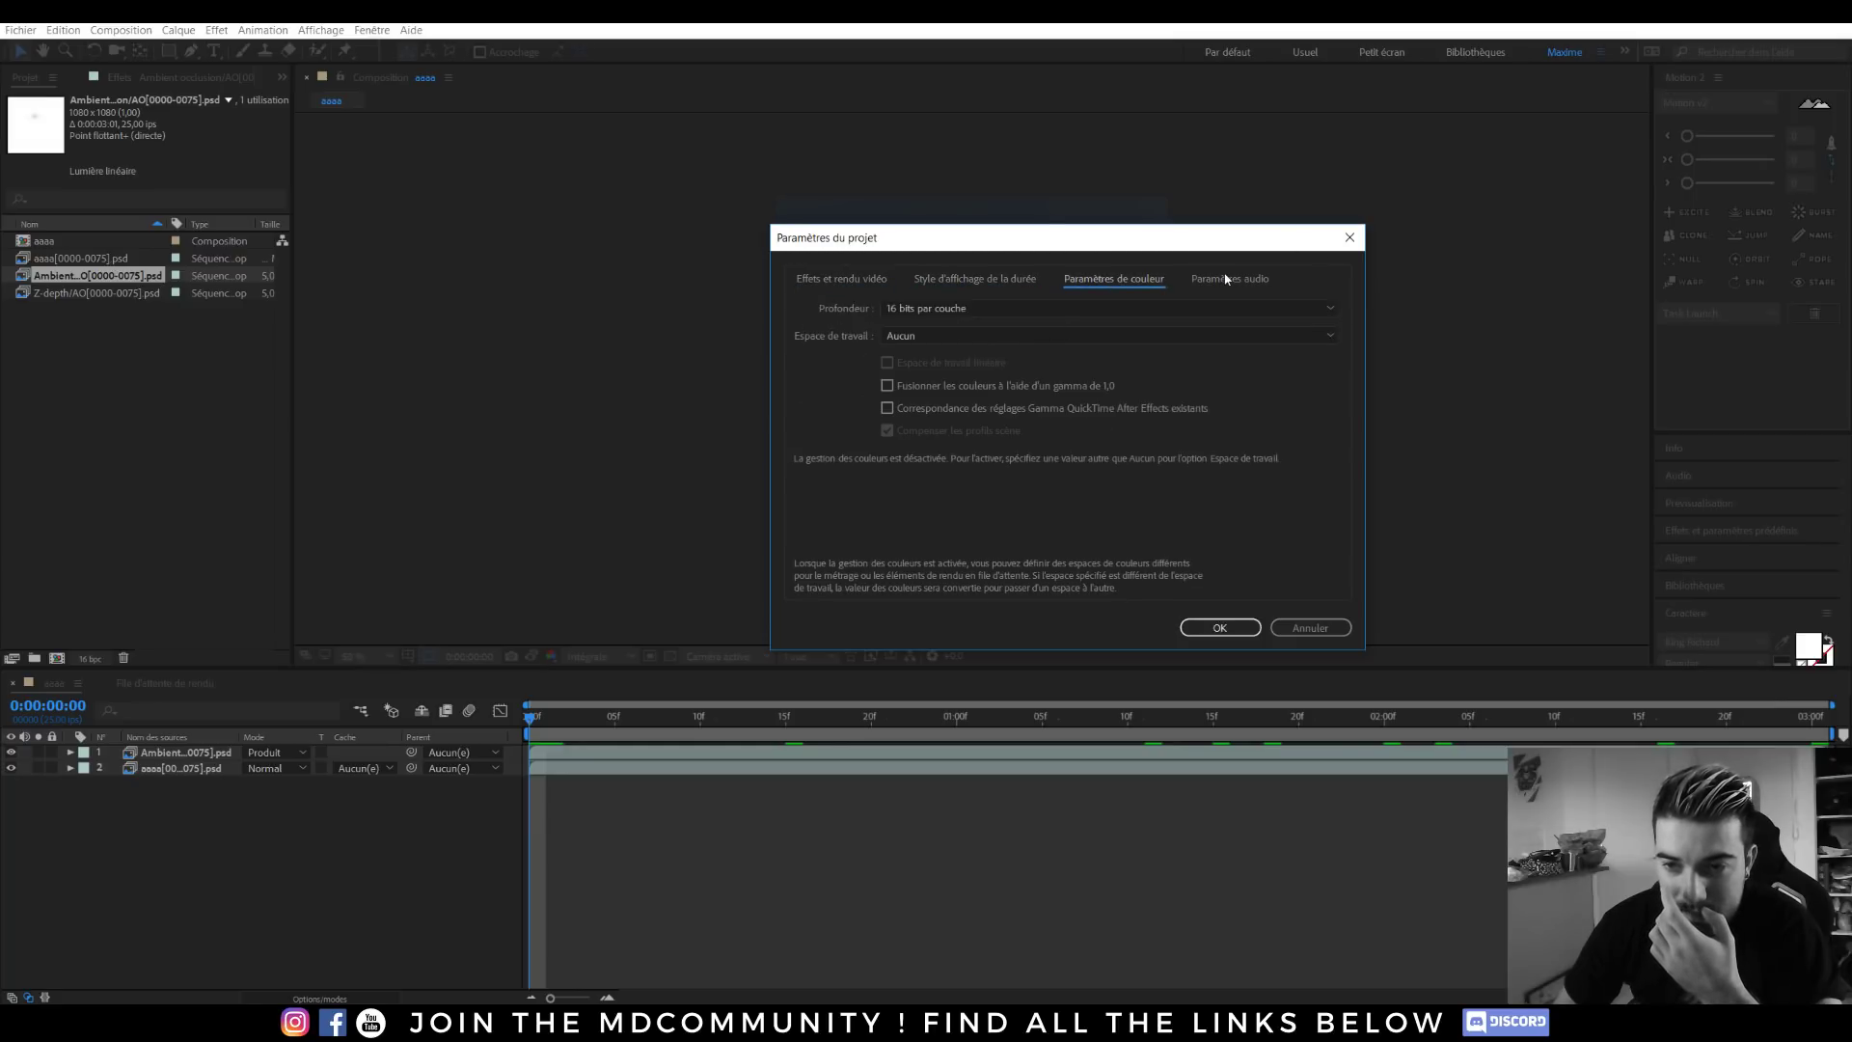
left_click(991, 339)
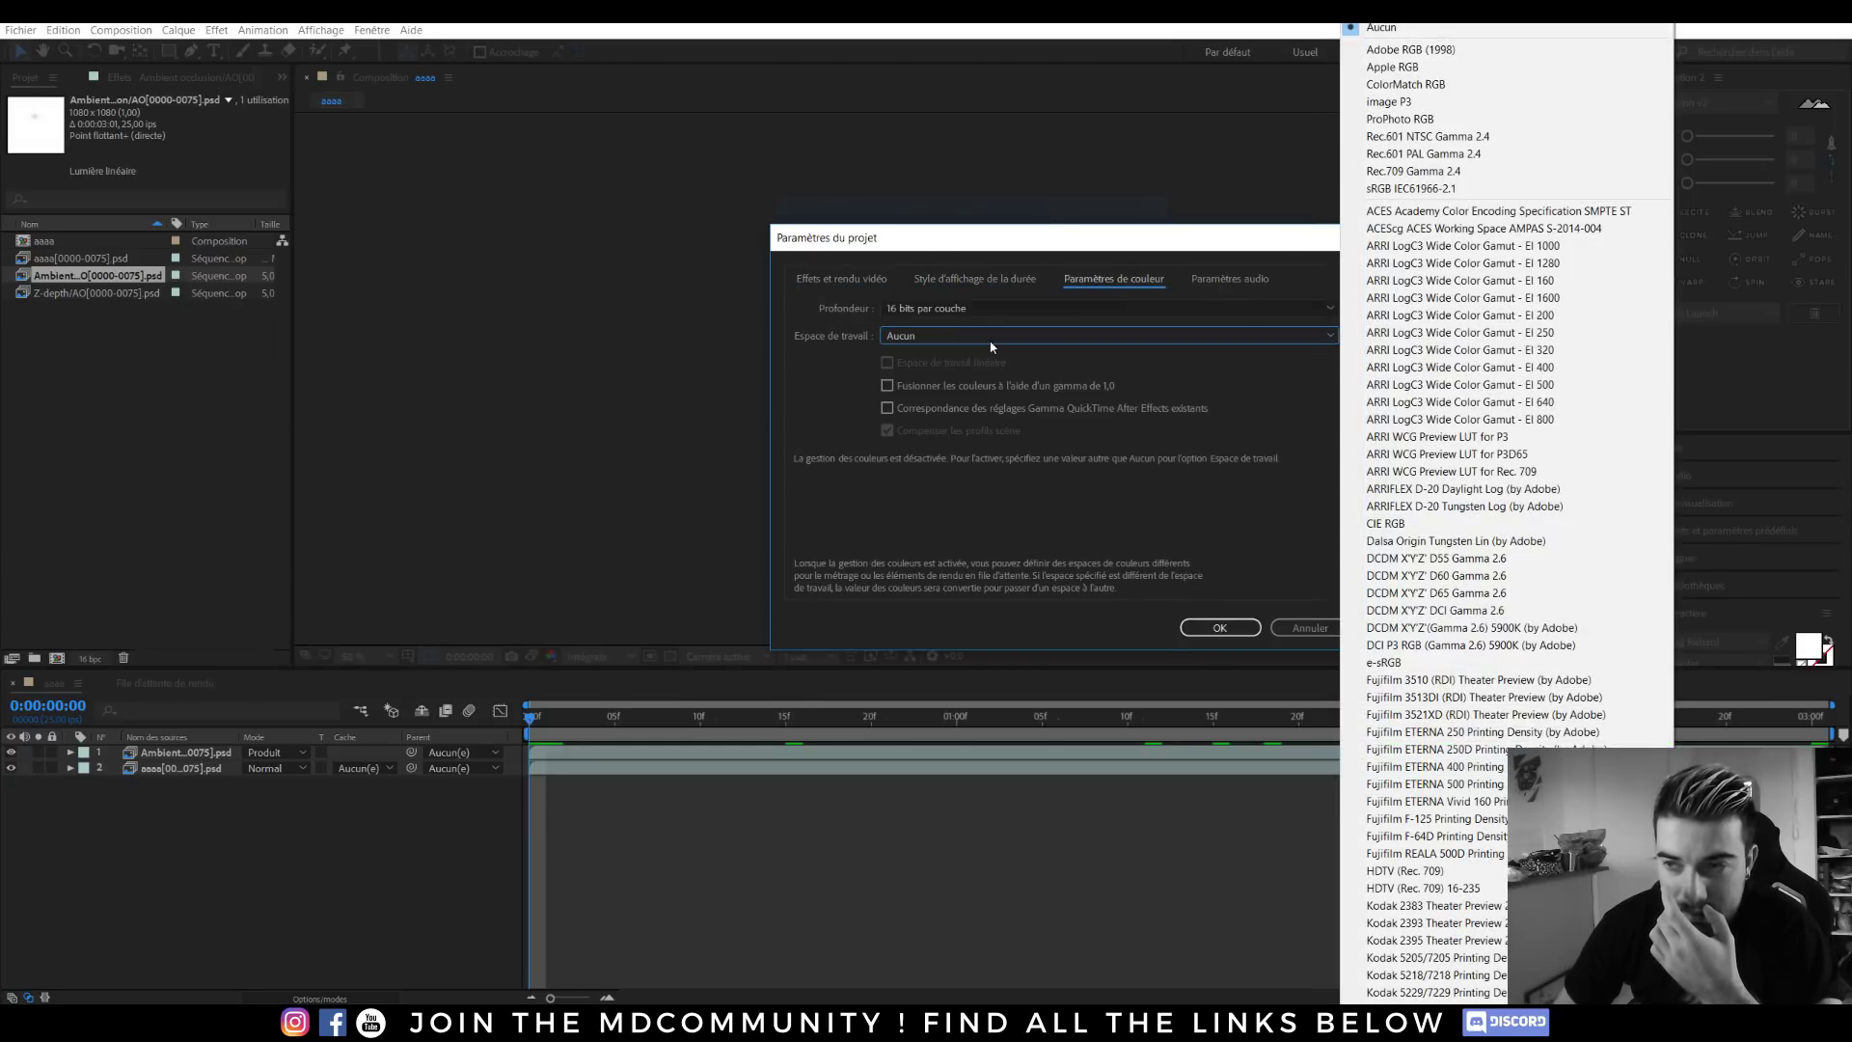
left_click(807, 377)
left_click(1196, 628)
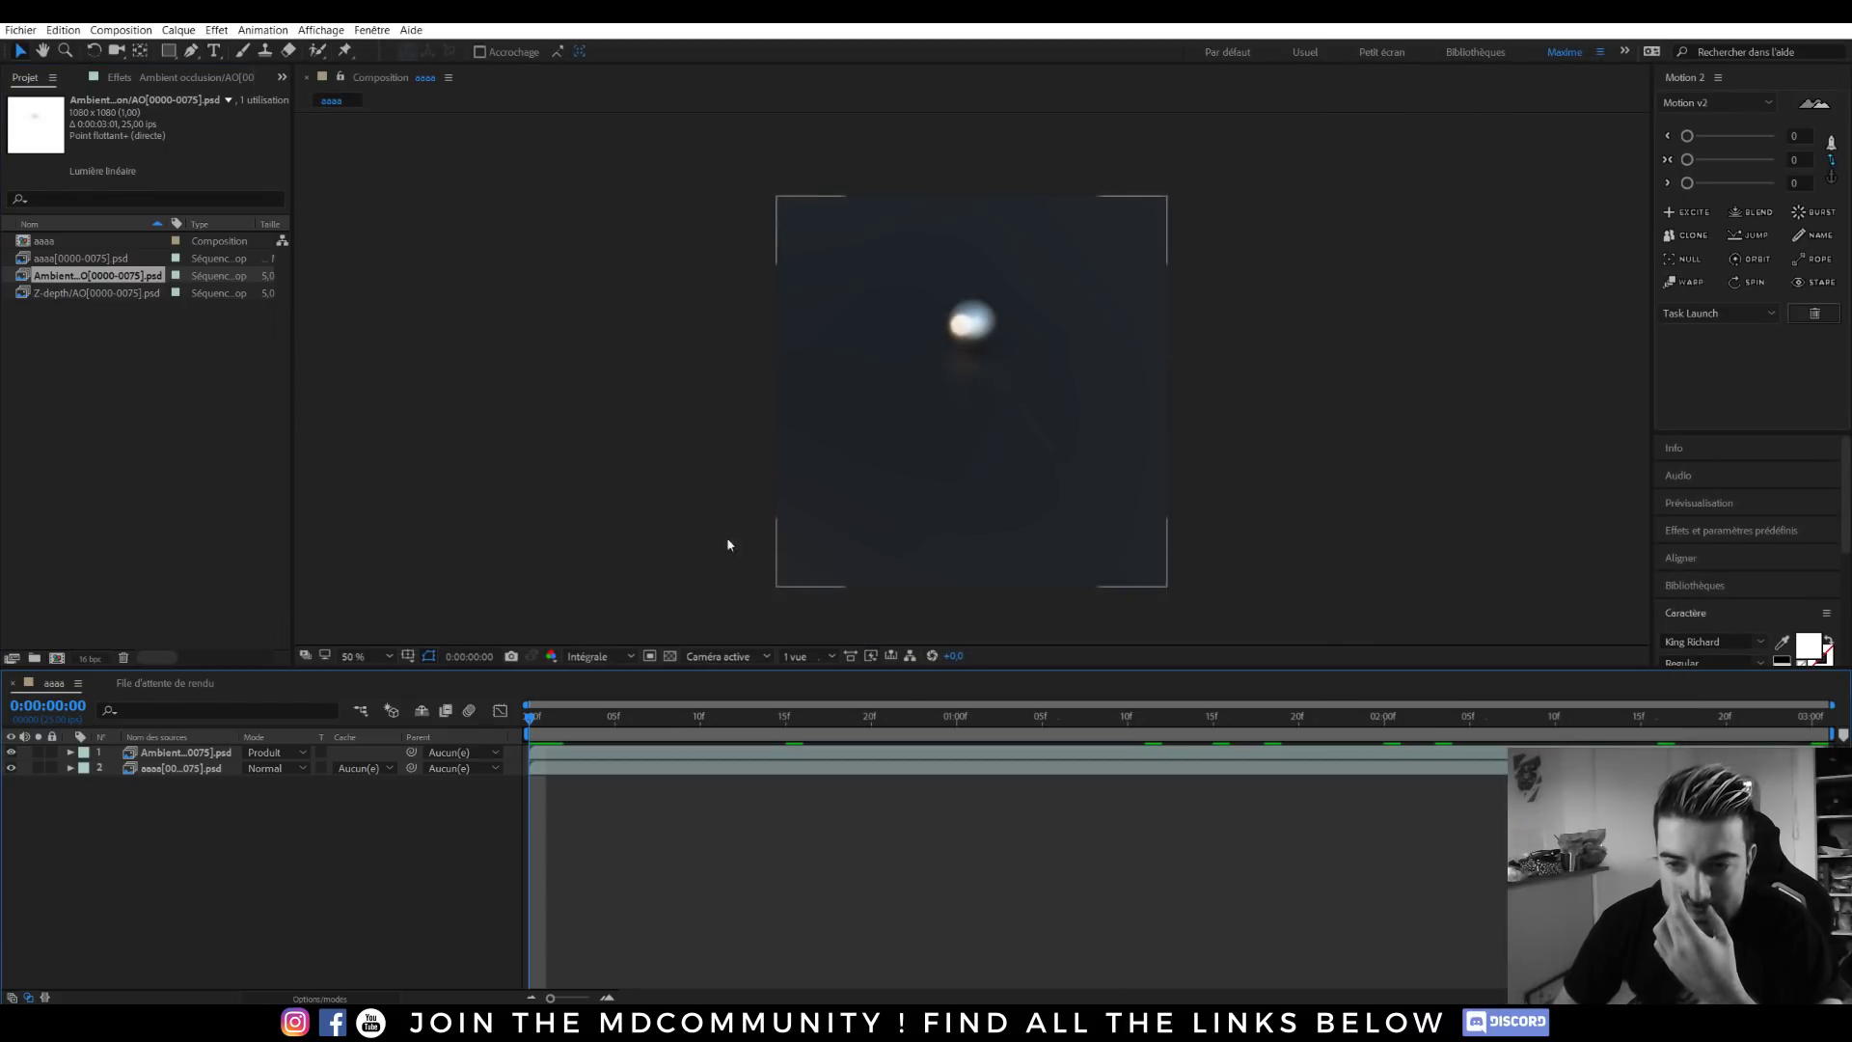
Add an adjustment layer with the Looks effect above both sequences, and browse the Filters presets in the effect's editor.
key("ctrl+alt+y")
key("ctrl+space")
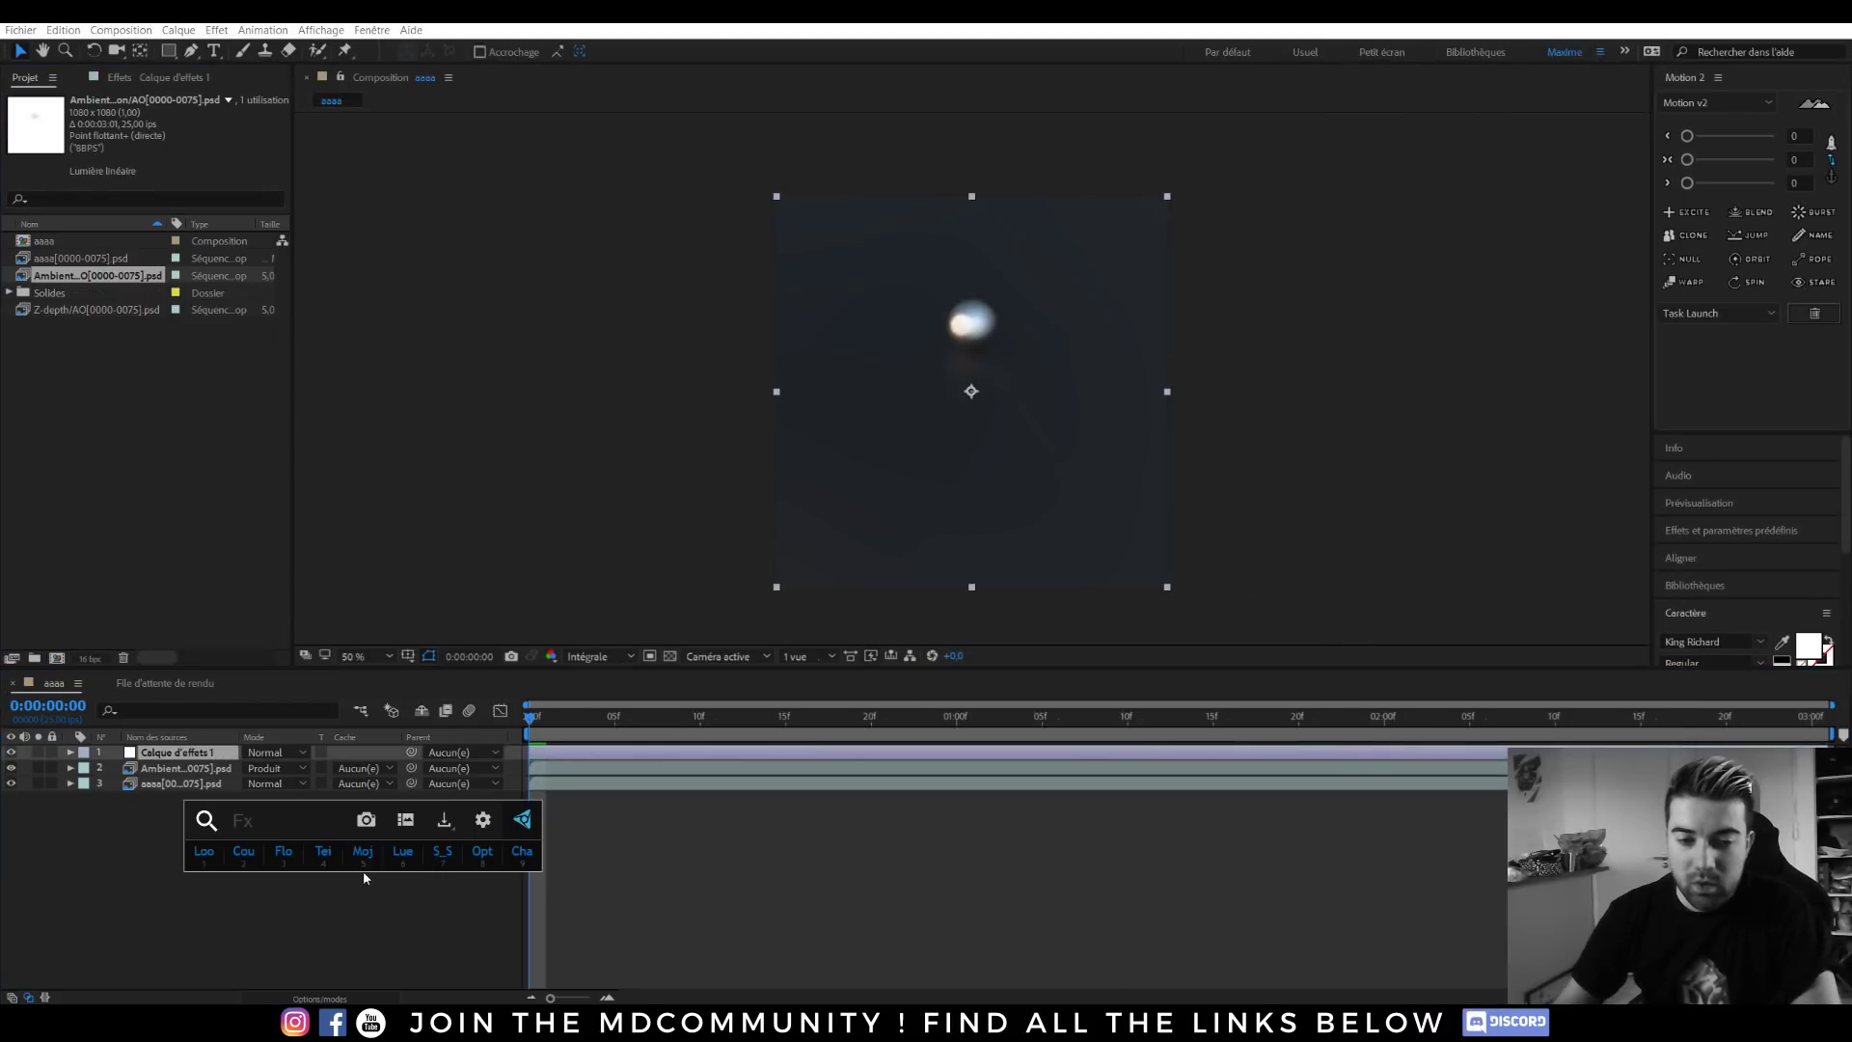
left_click(204, 853)
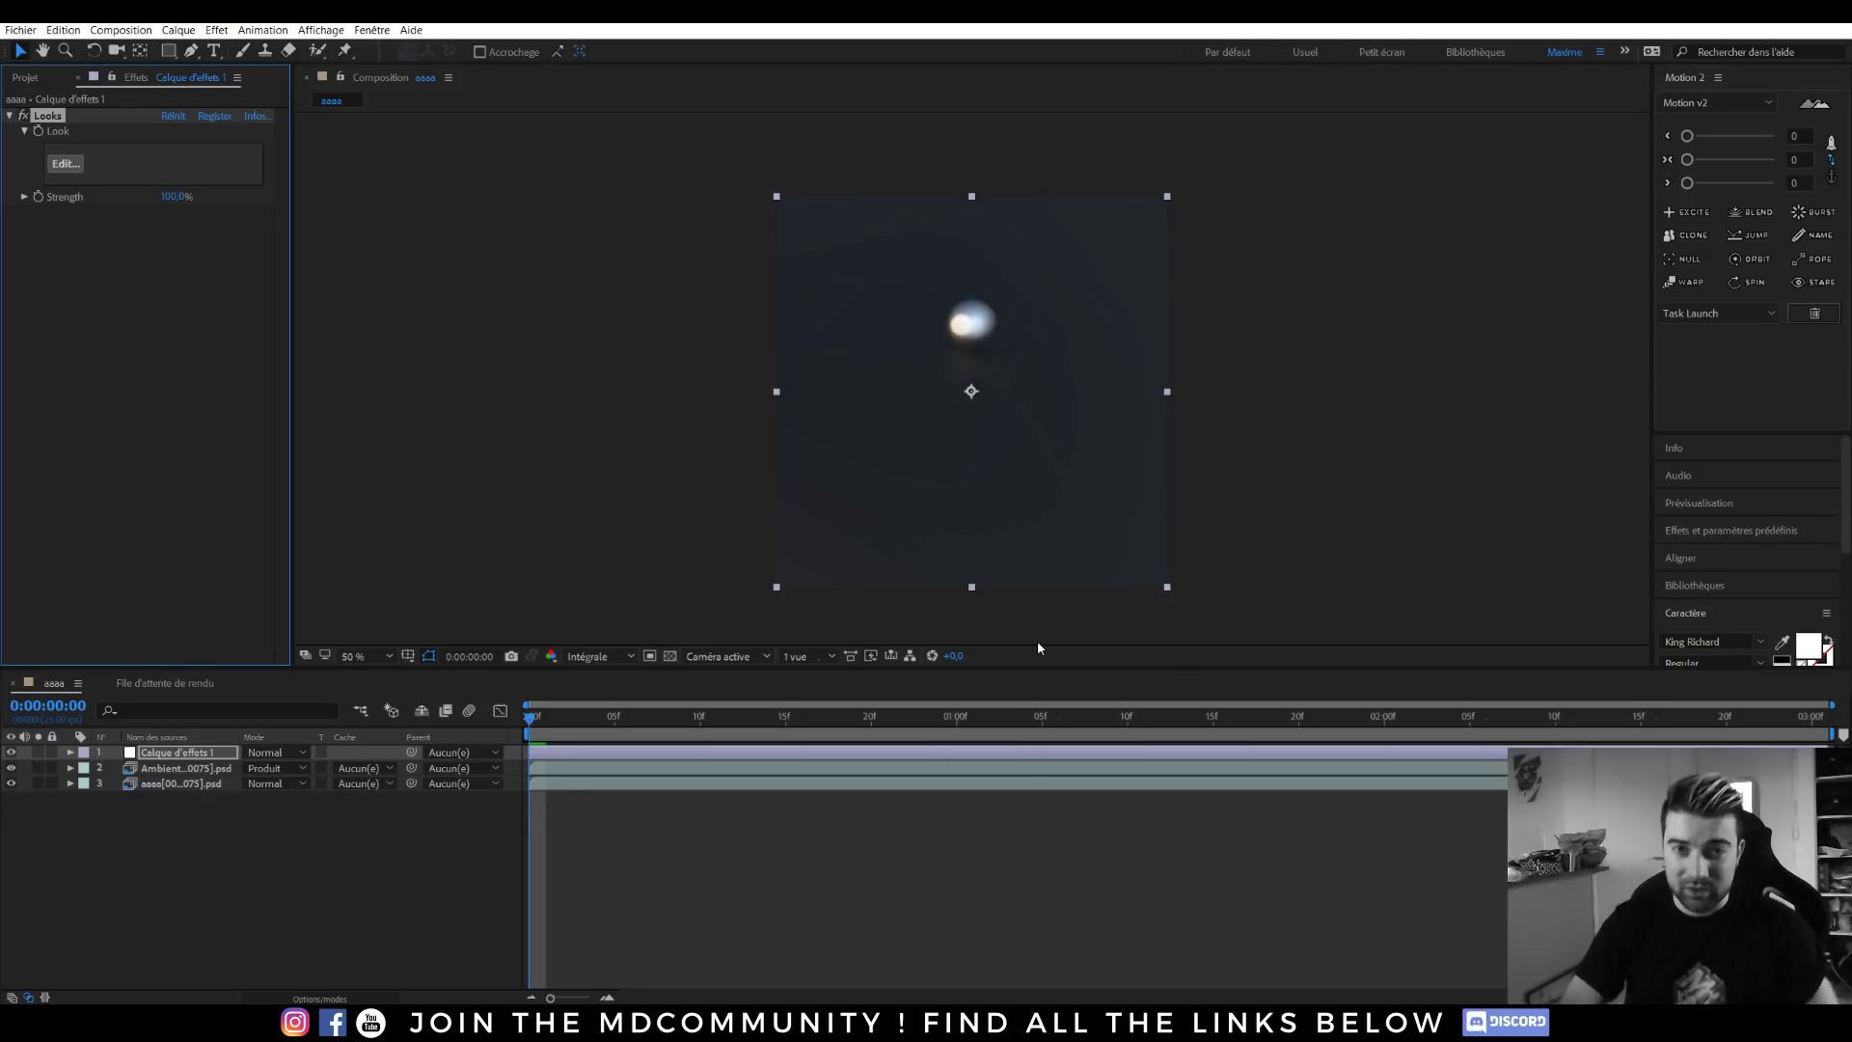
left_click(65, 163)
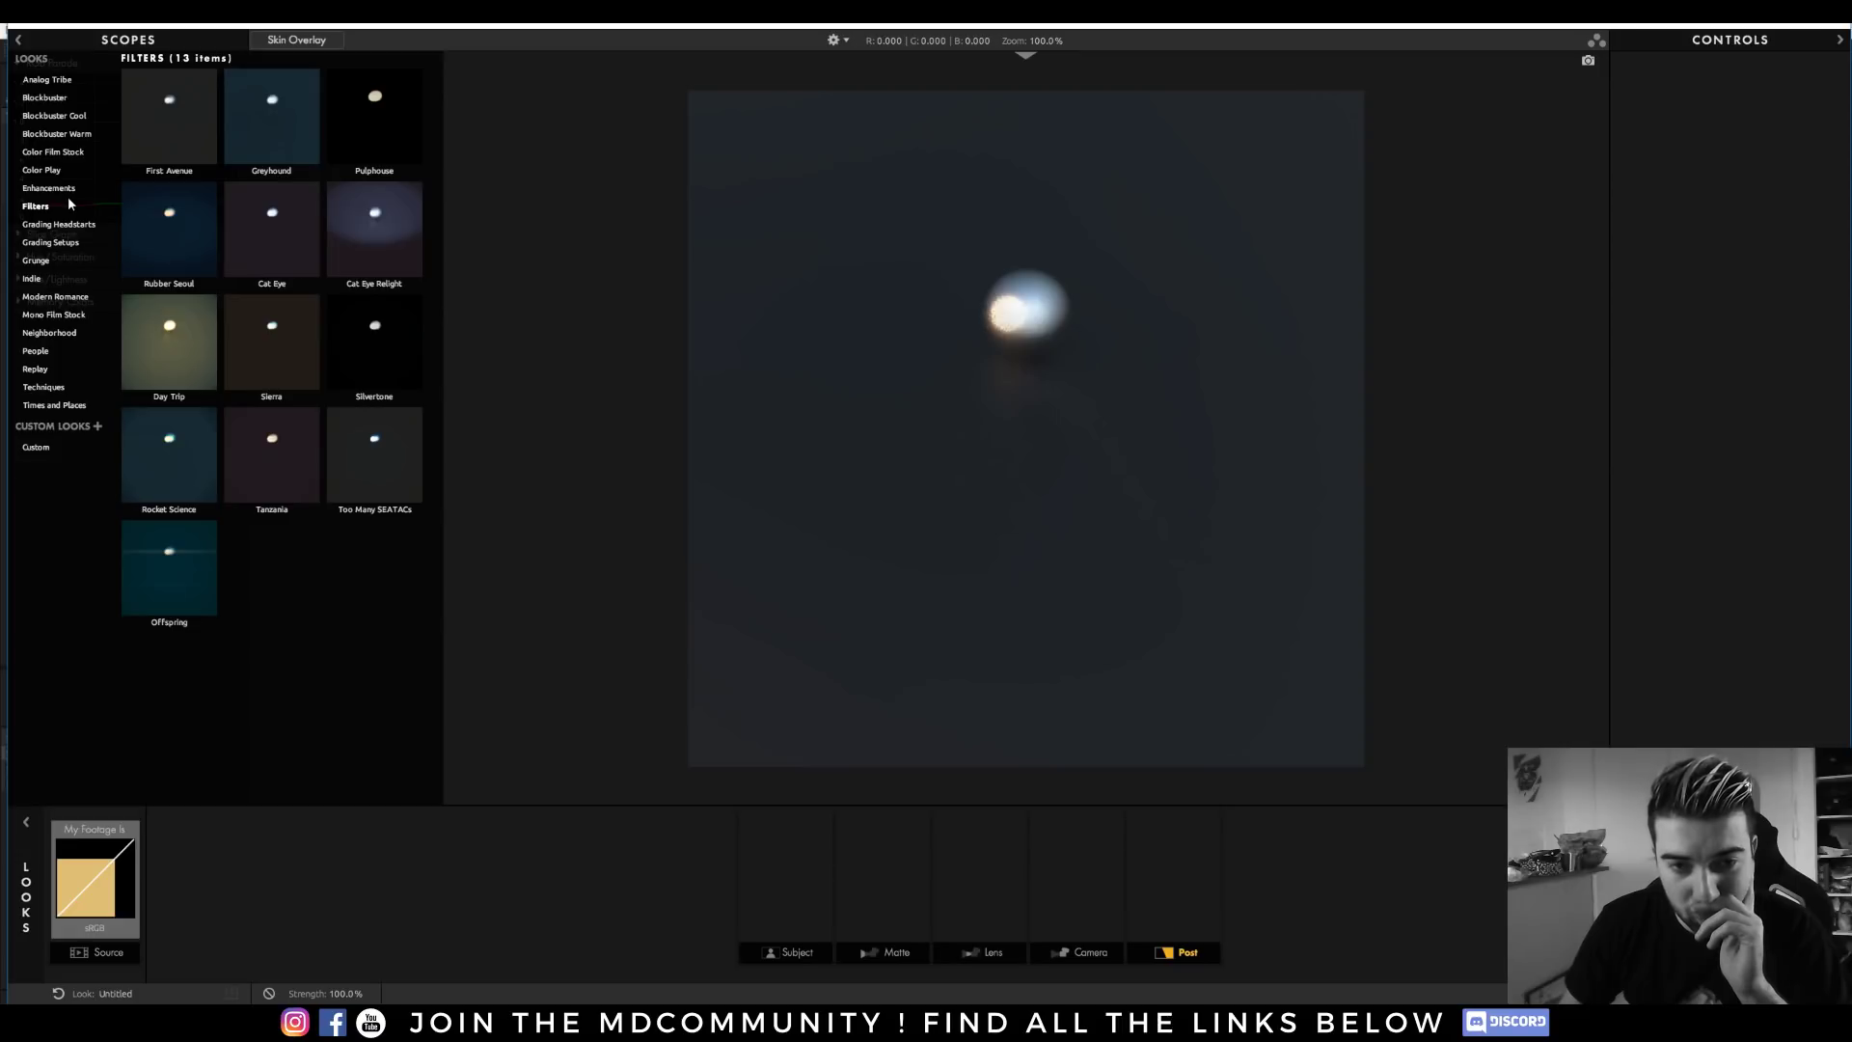
left_click(1828, 25)
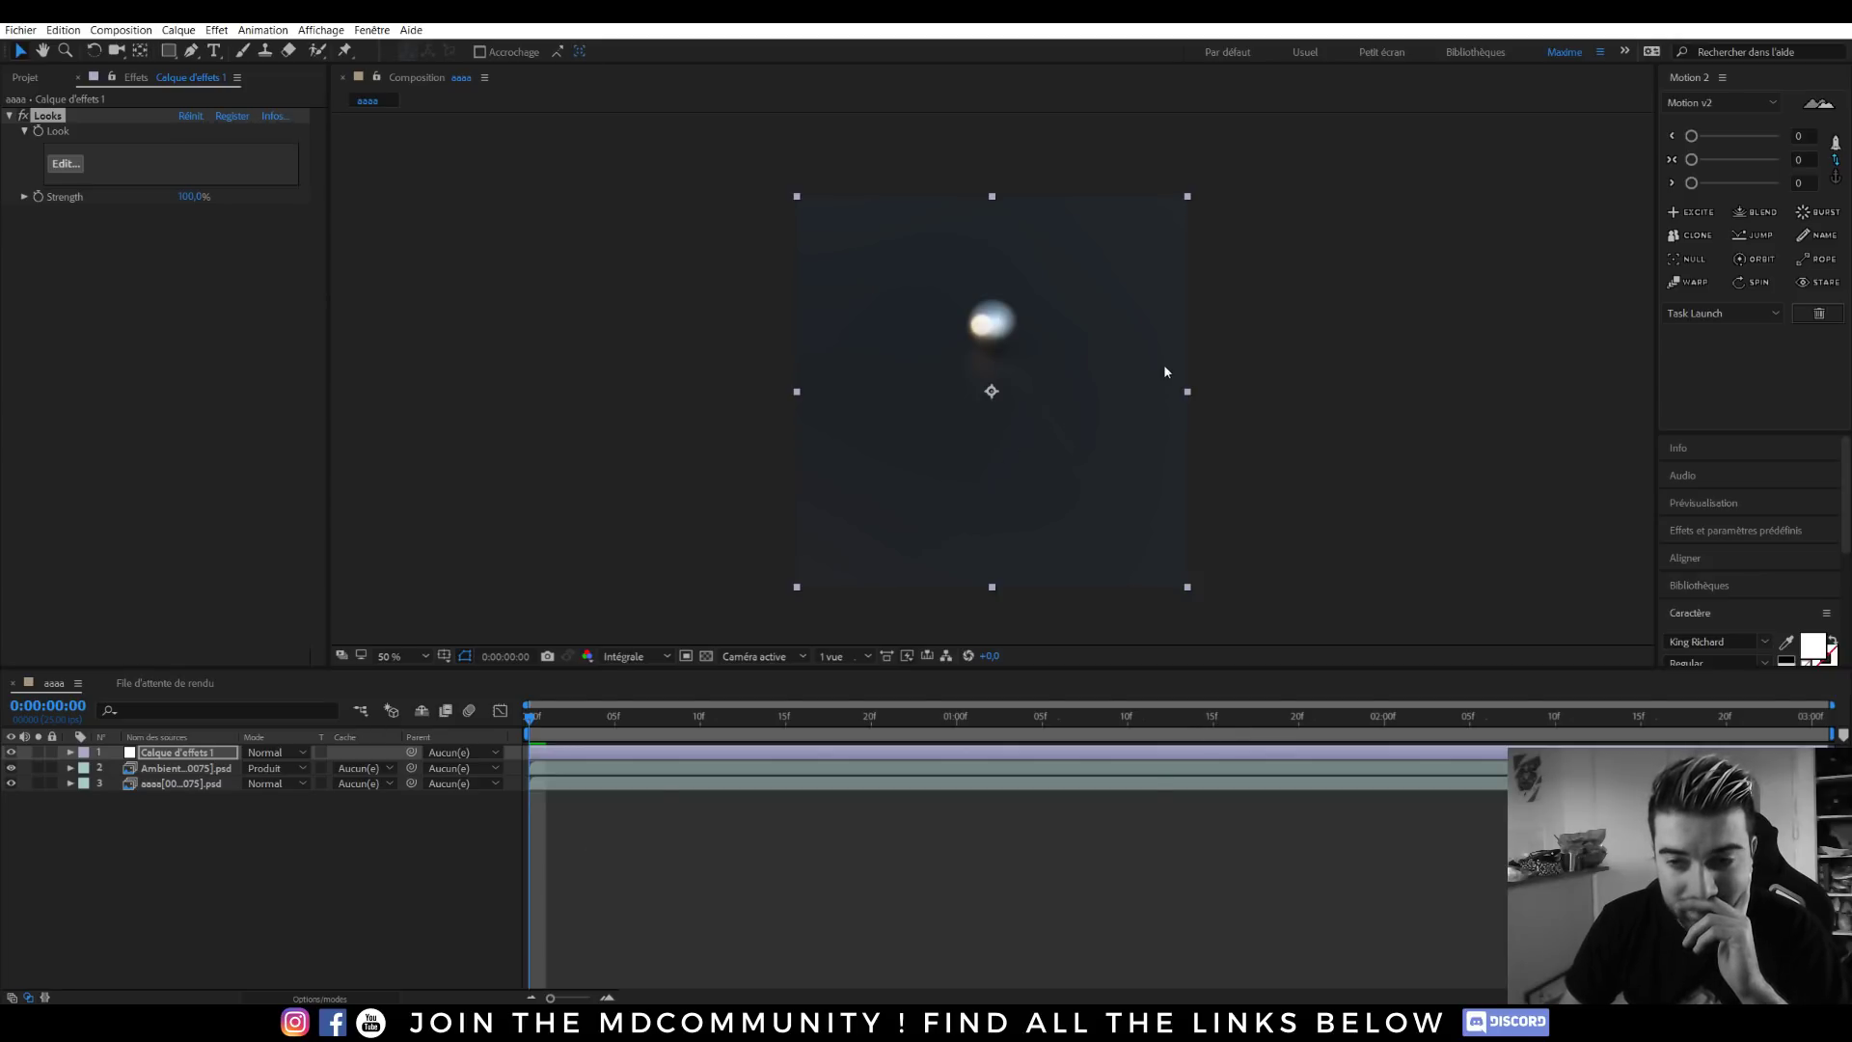
Go to frame 0:00:01:14 of the animation and open the adjustment layer's Looks effect for editing.
left_click_drag(1164, 366, 1010, 414)
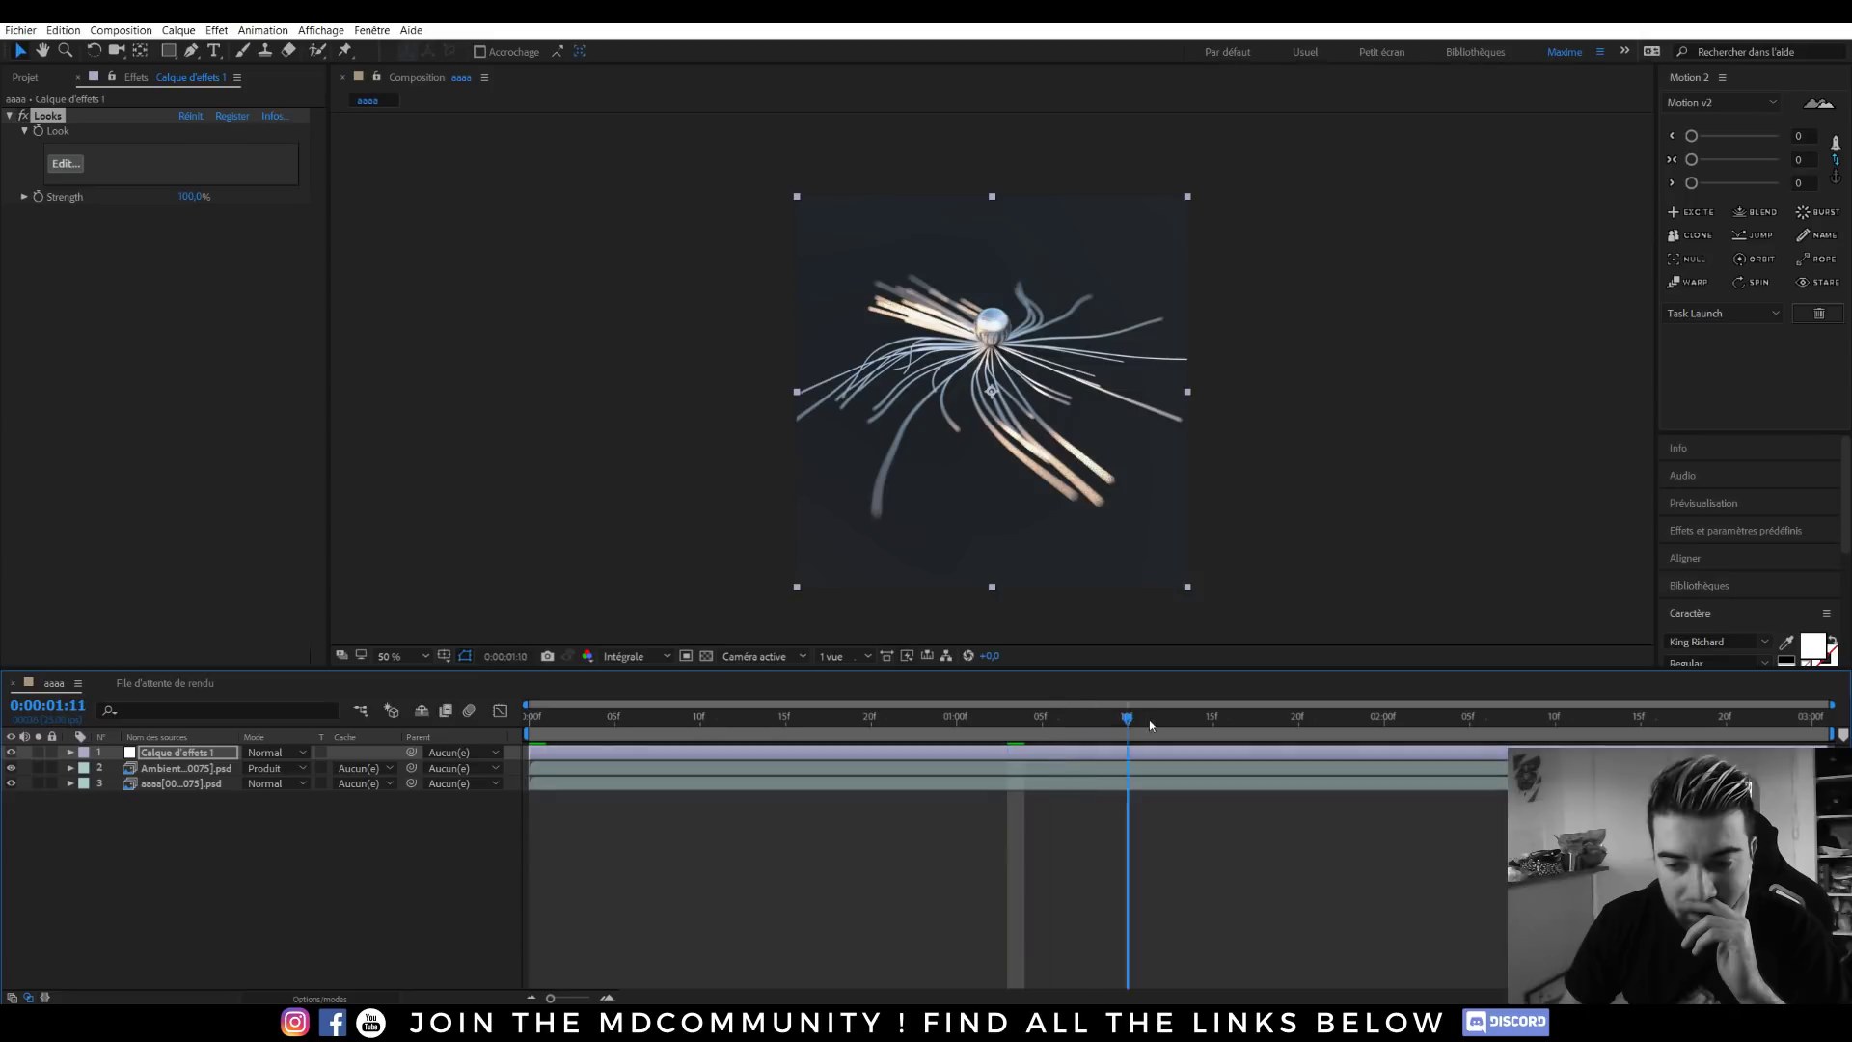
left_click(68, 165)
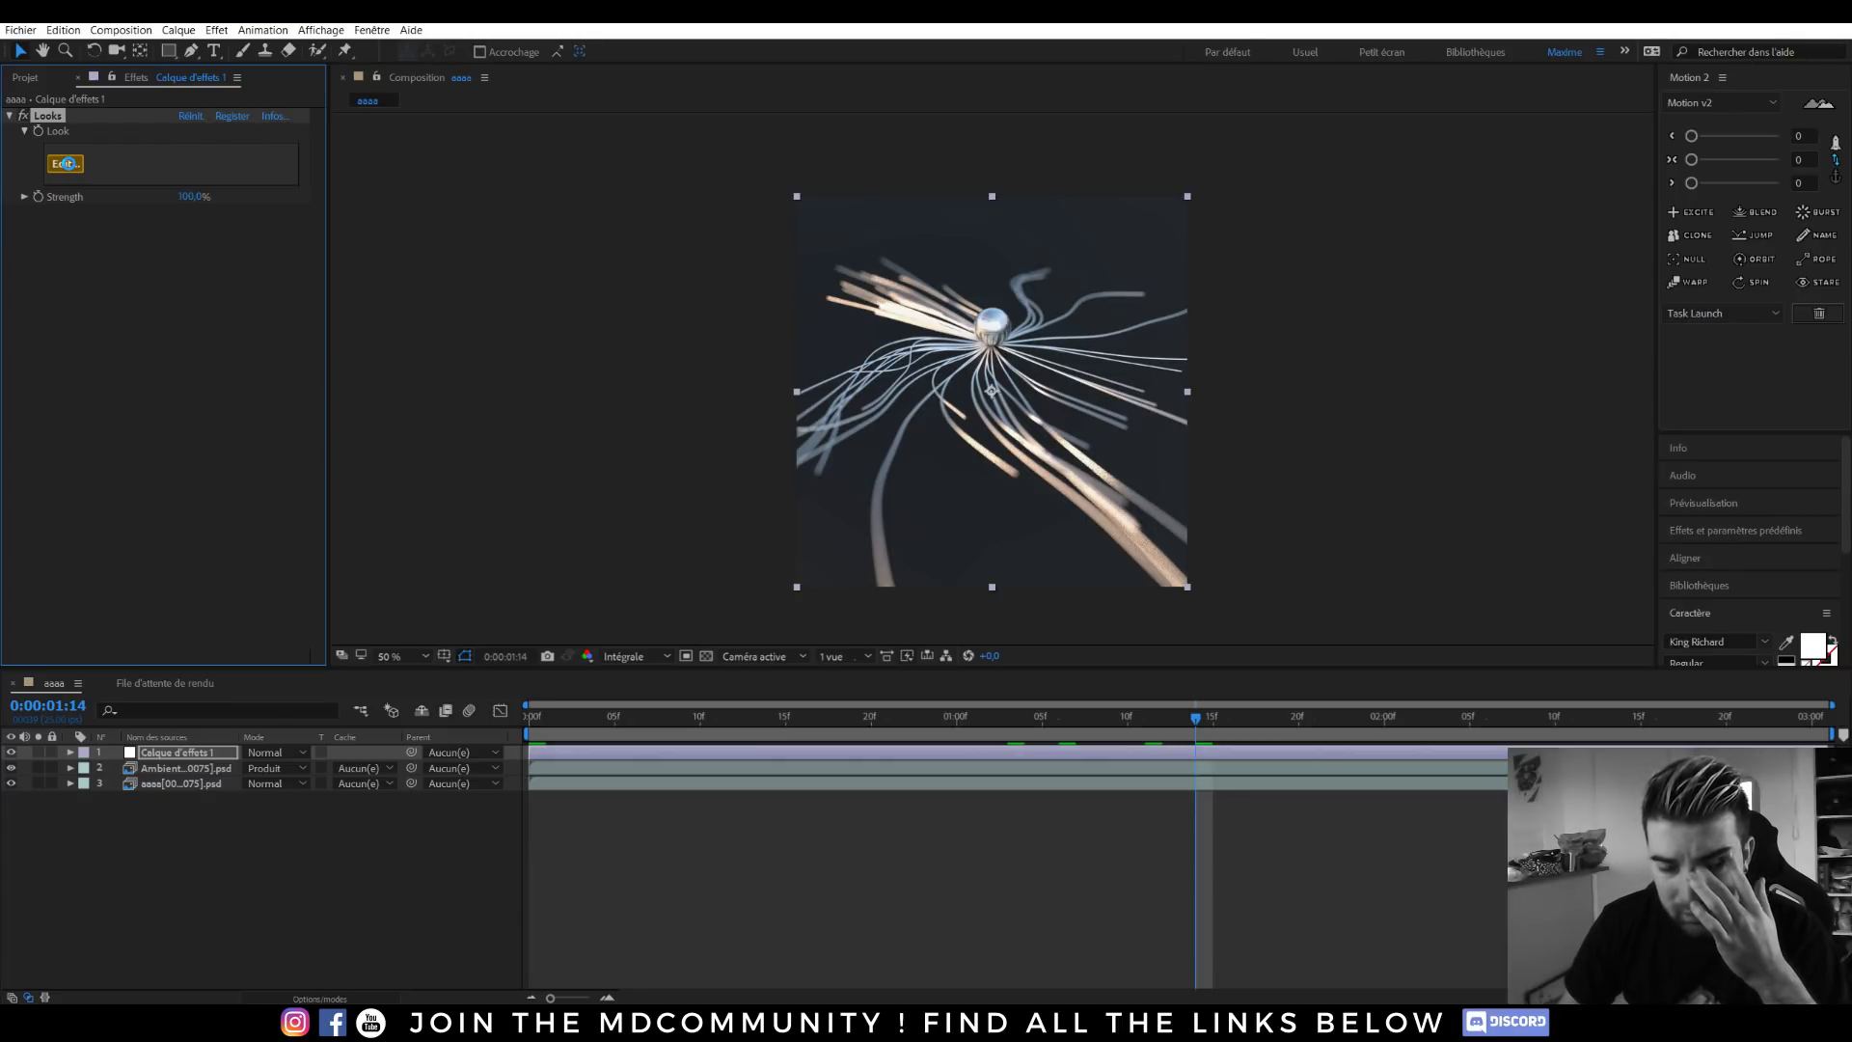
left_click(65, 163)
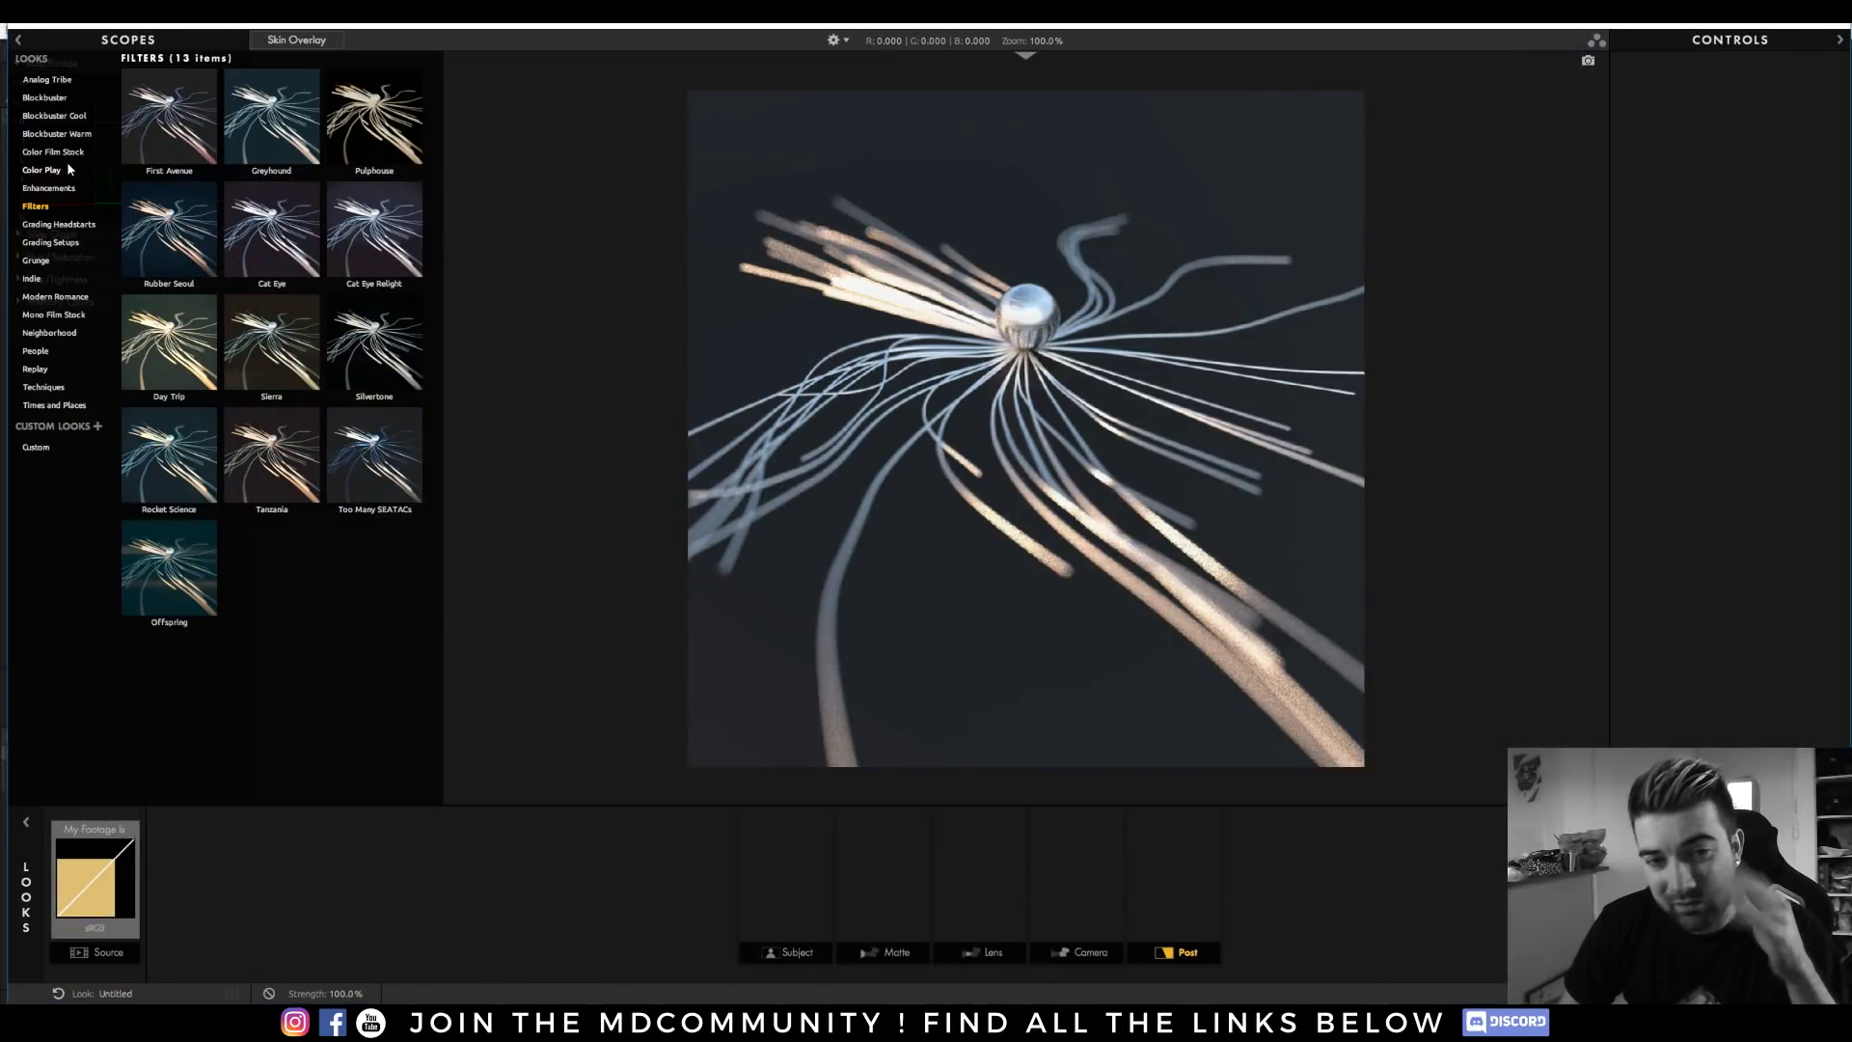
Try out Filters presets such as Rubber Seoul, Cat Eye Relight, Sierra and Too Many SEATACs on the image.
left_click(210, 210)
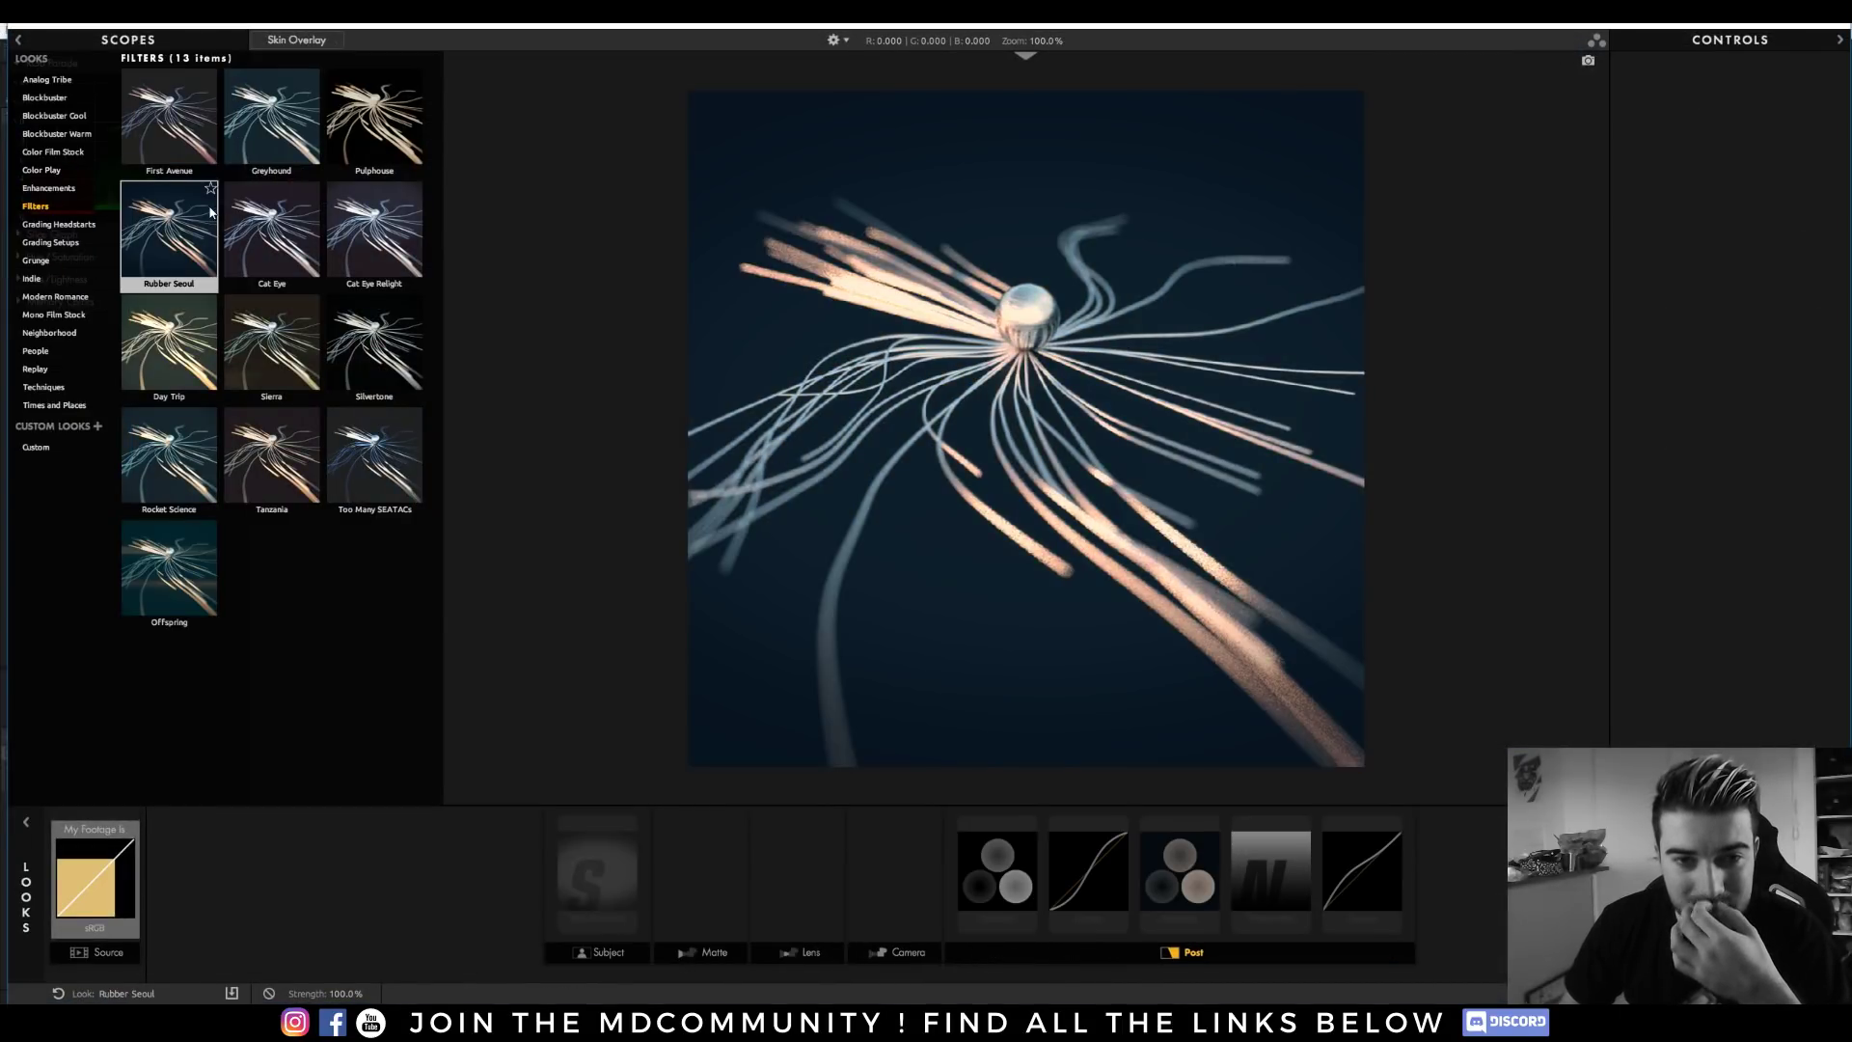
left_click(293, 218)
left_click(372, 231)
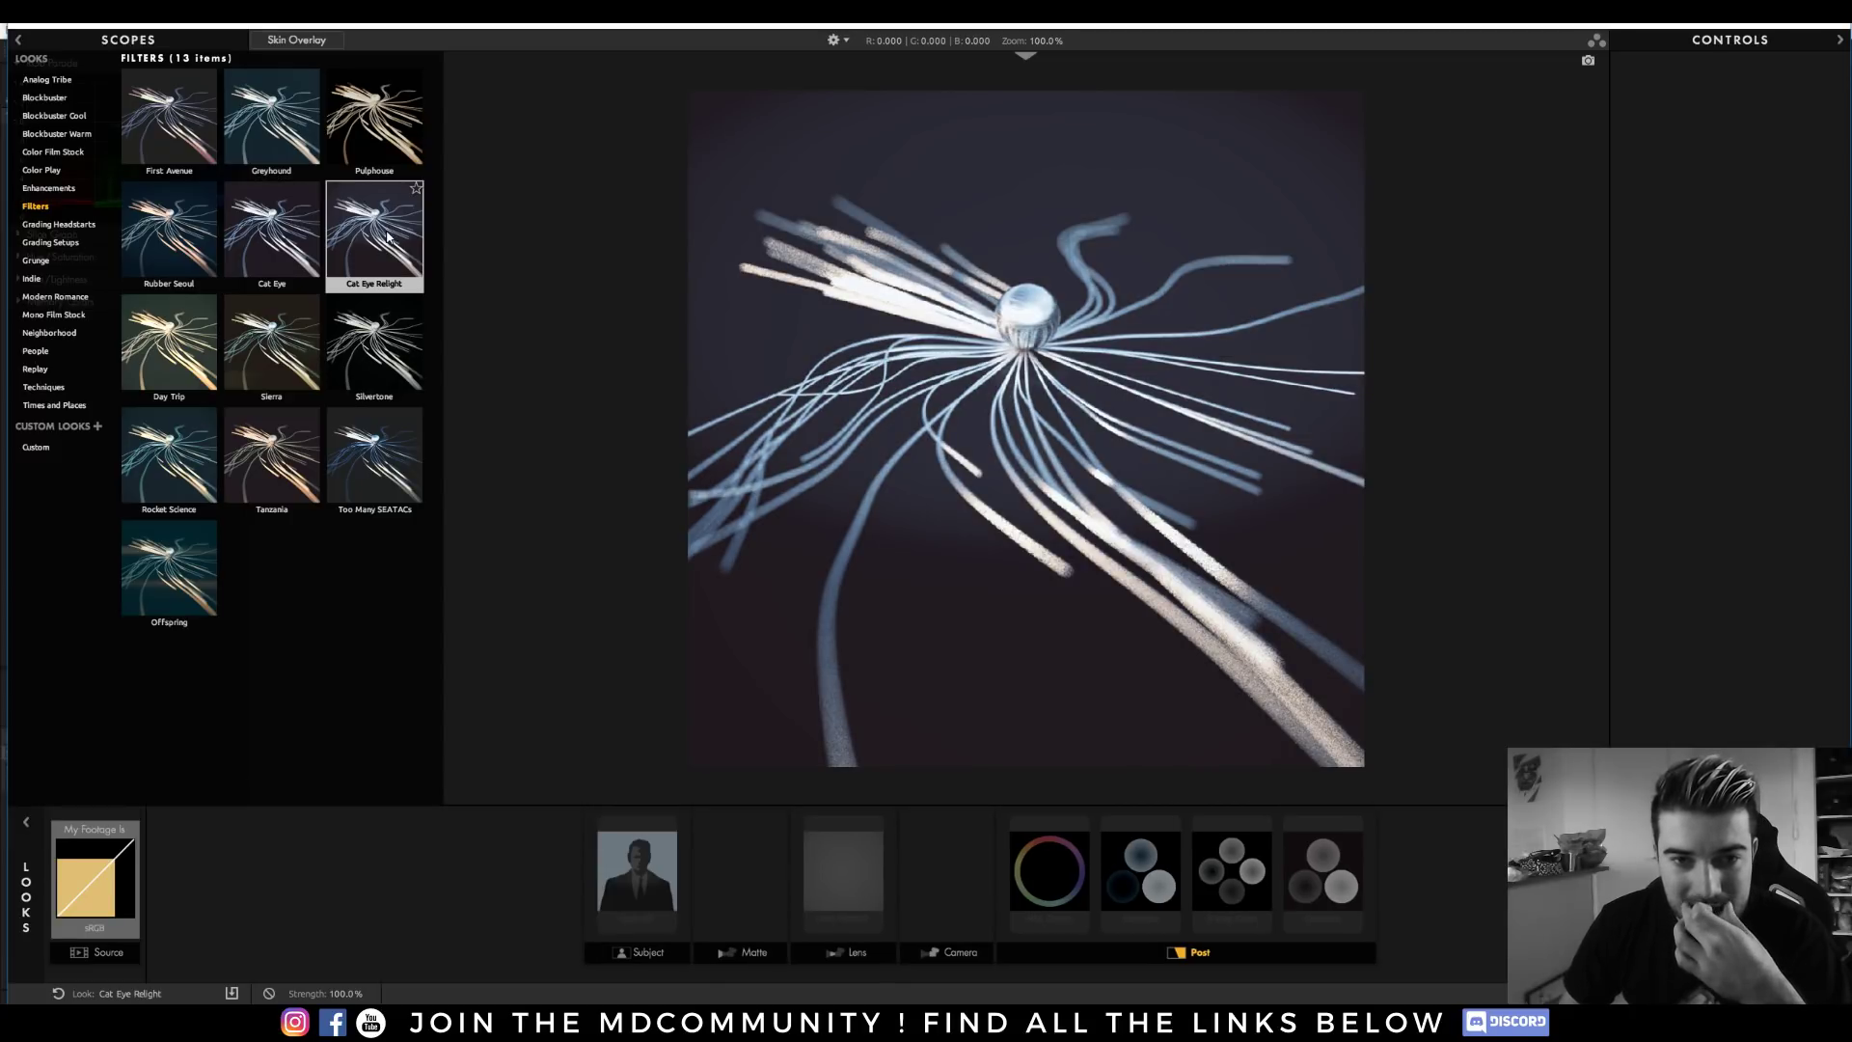
left_click(273, 146)
left_click(201, 218)
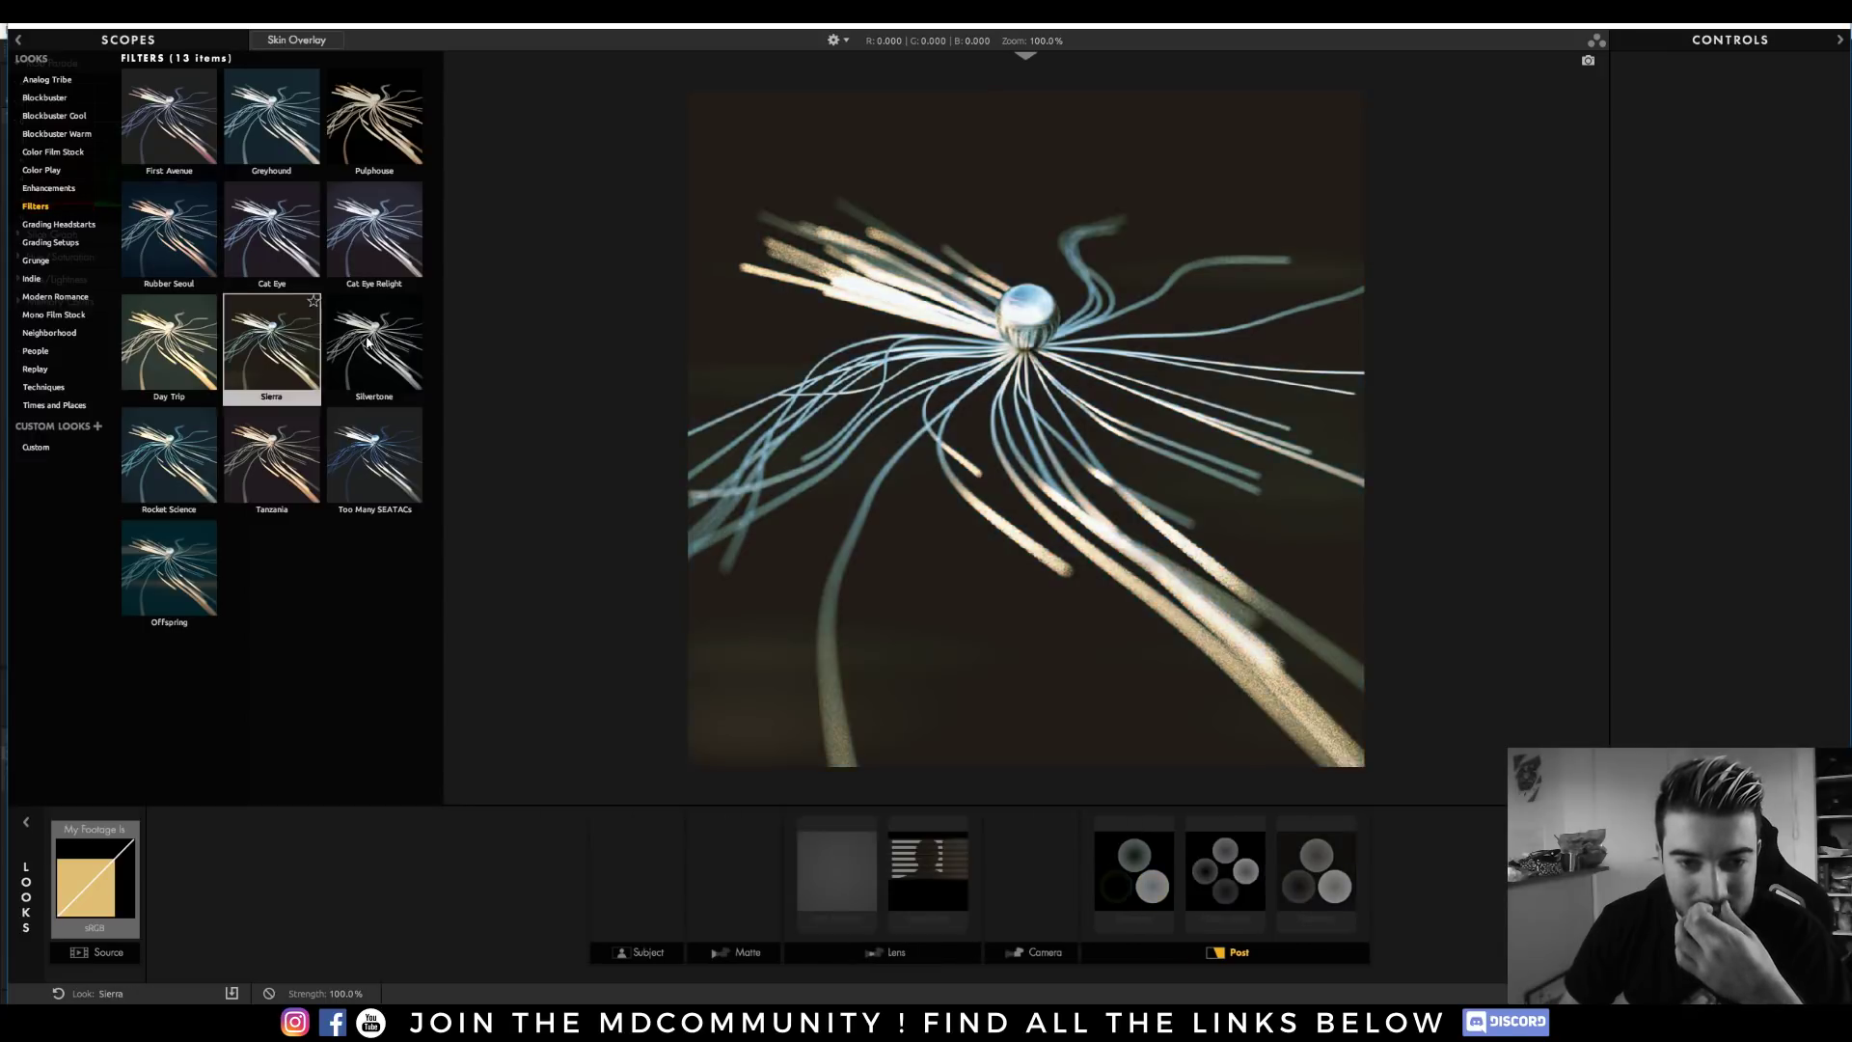
left_click(391, 468)
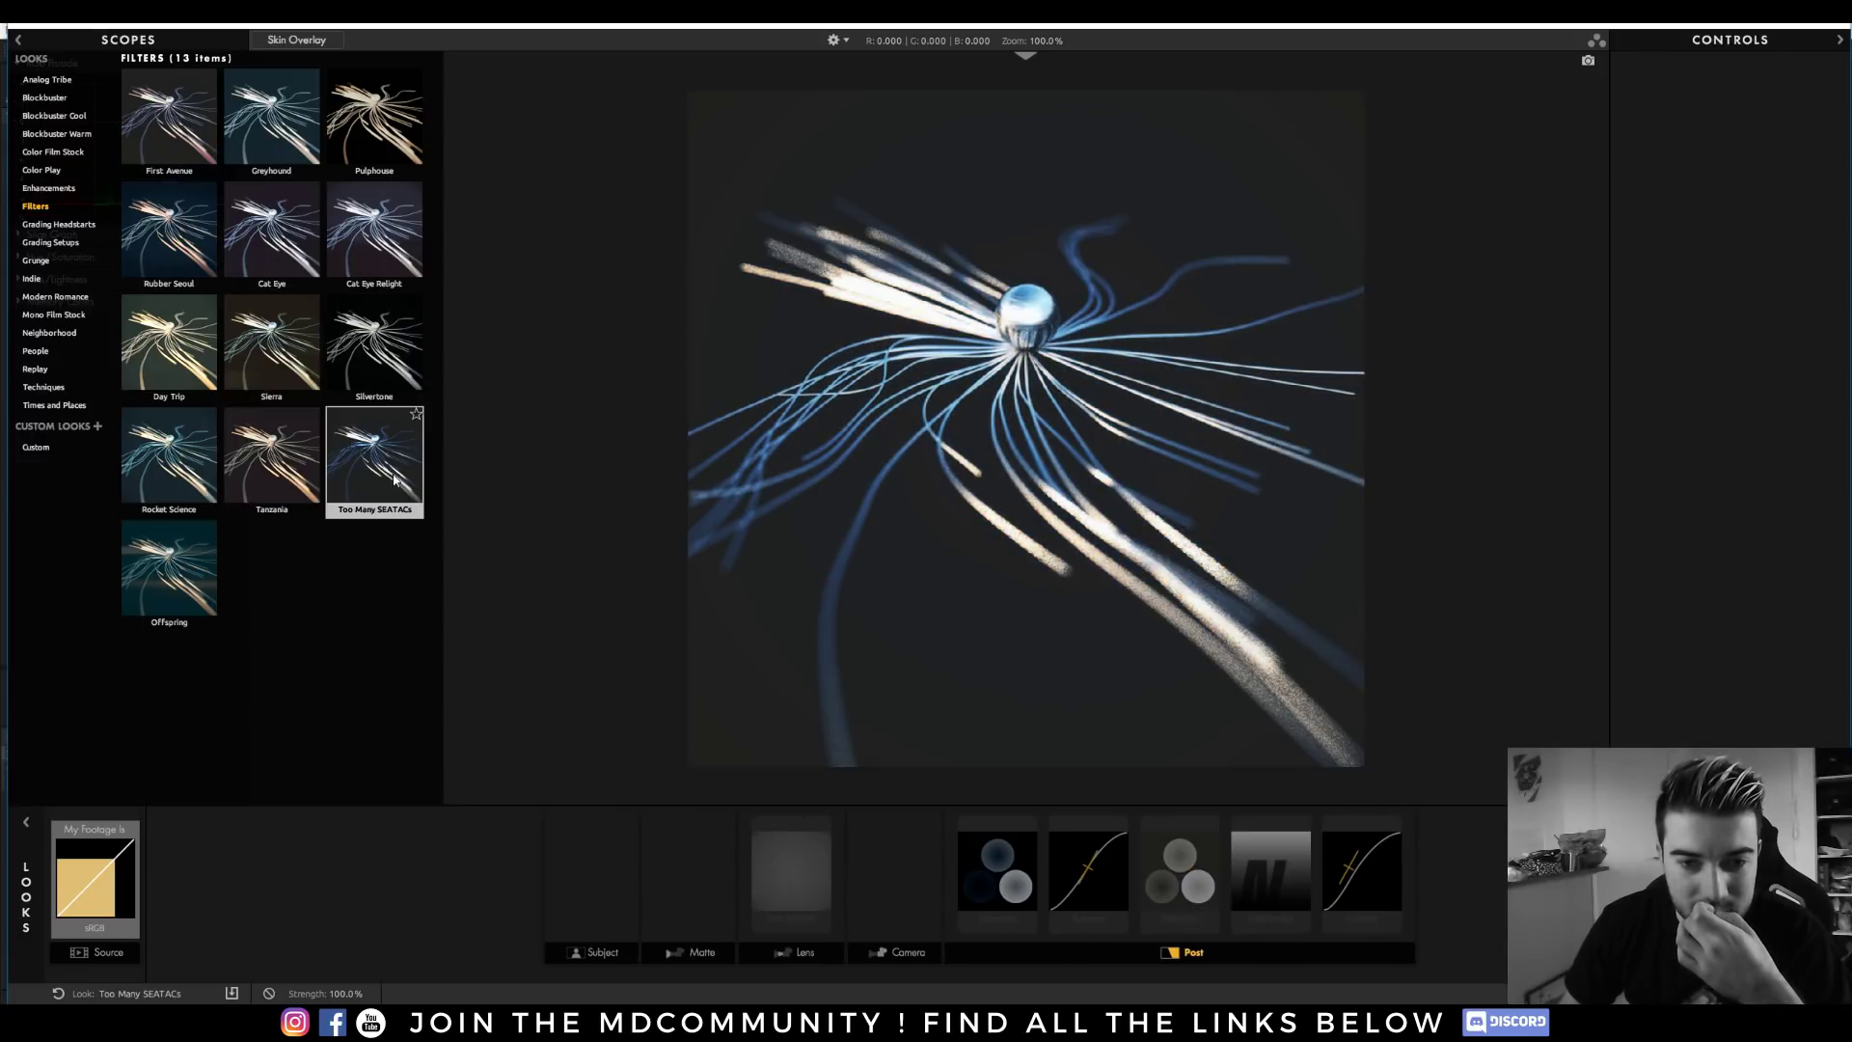
left_click(297, 460)
left_click(356, 470)
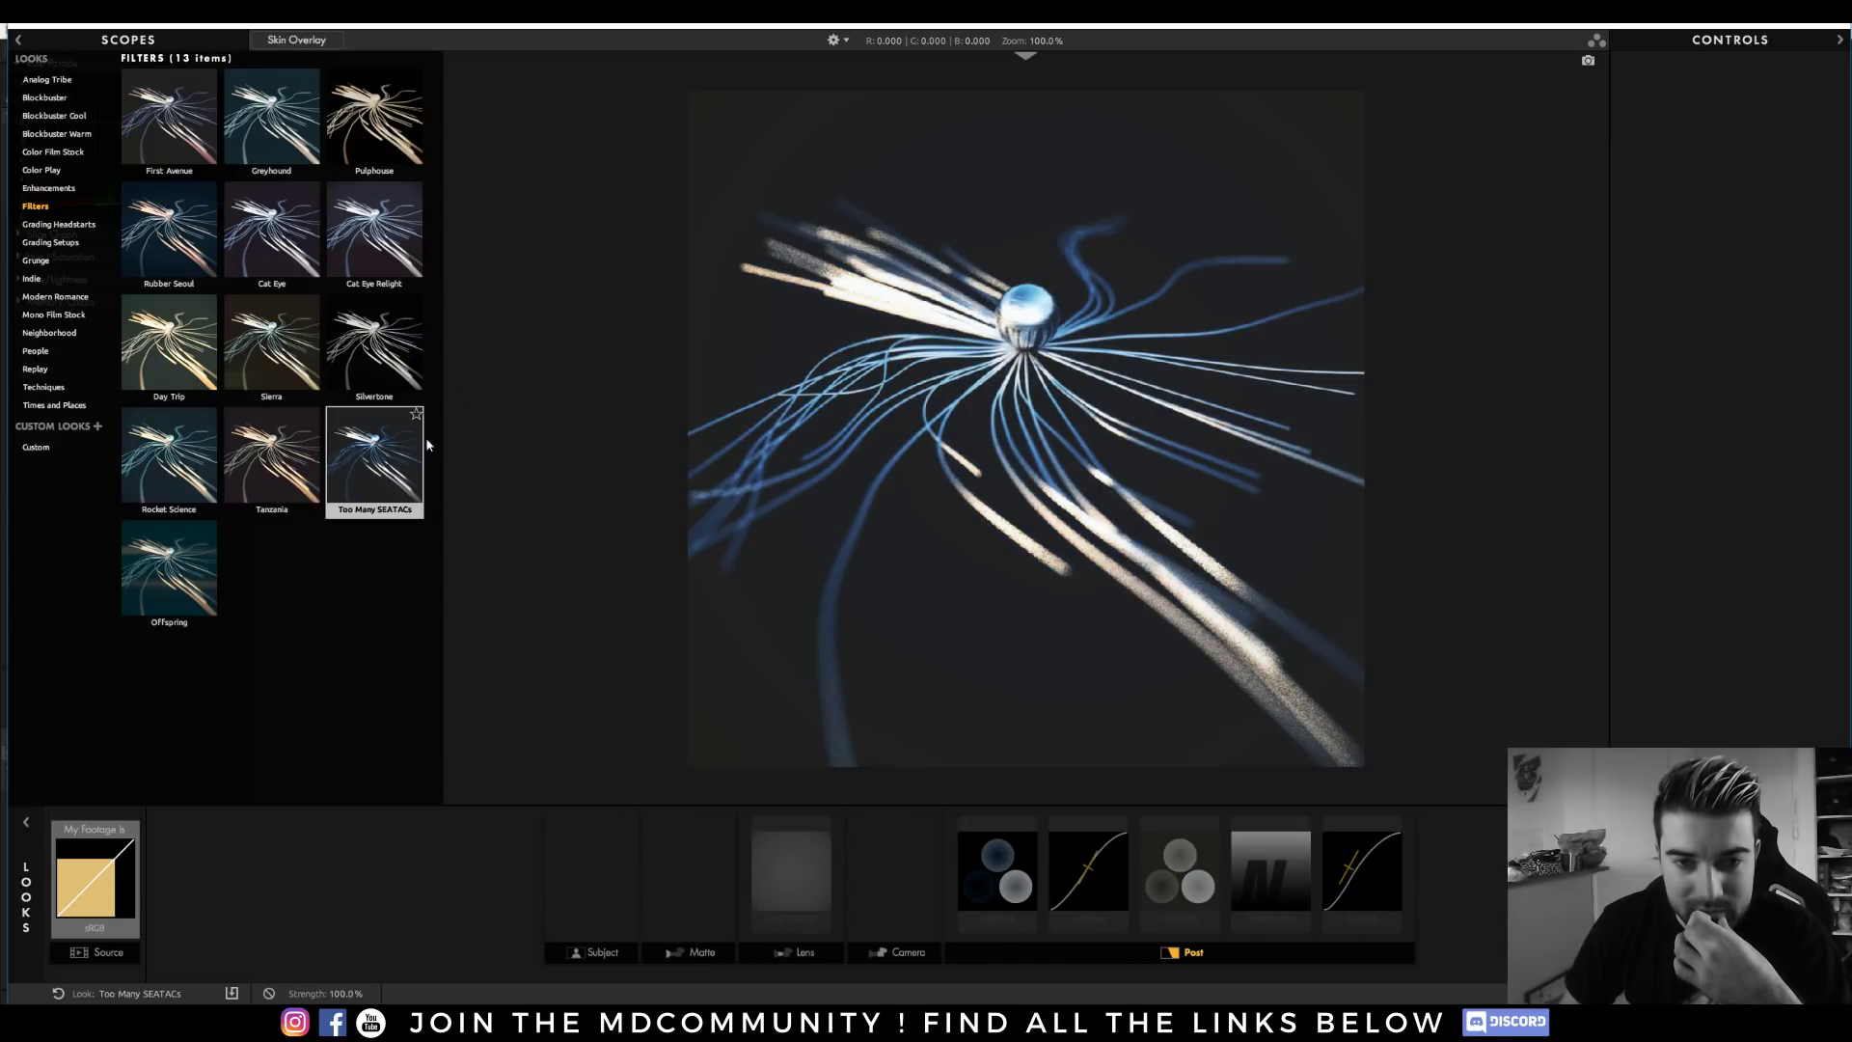
Apply the Cat Eye Relight preset, move its Spot Fill to the image centre with radius 0.814, aspect 1.531 and spread 0.641, and set Fill to 26.50%.
left_click(407, 253)
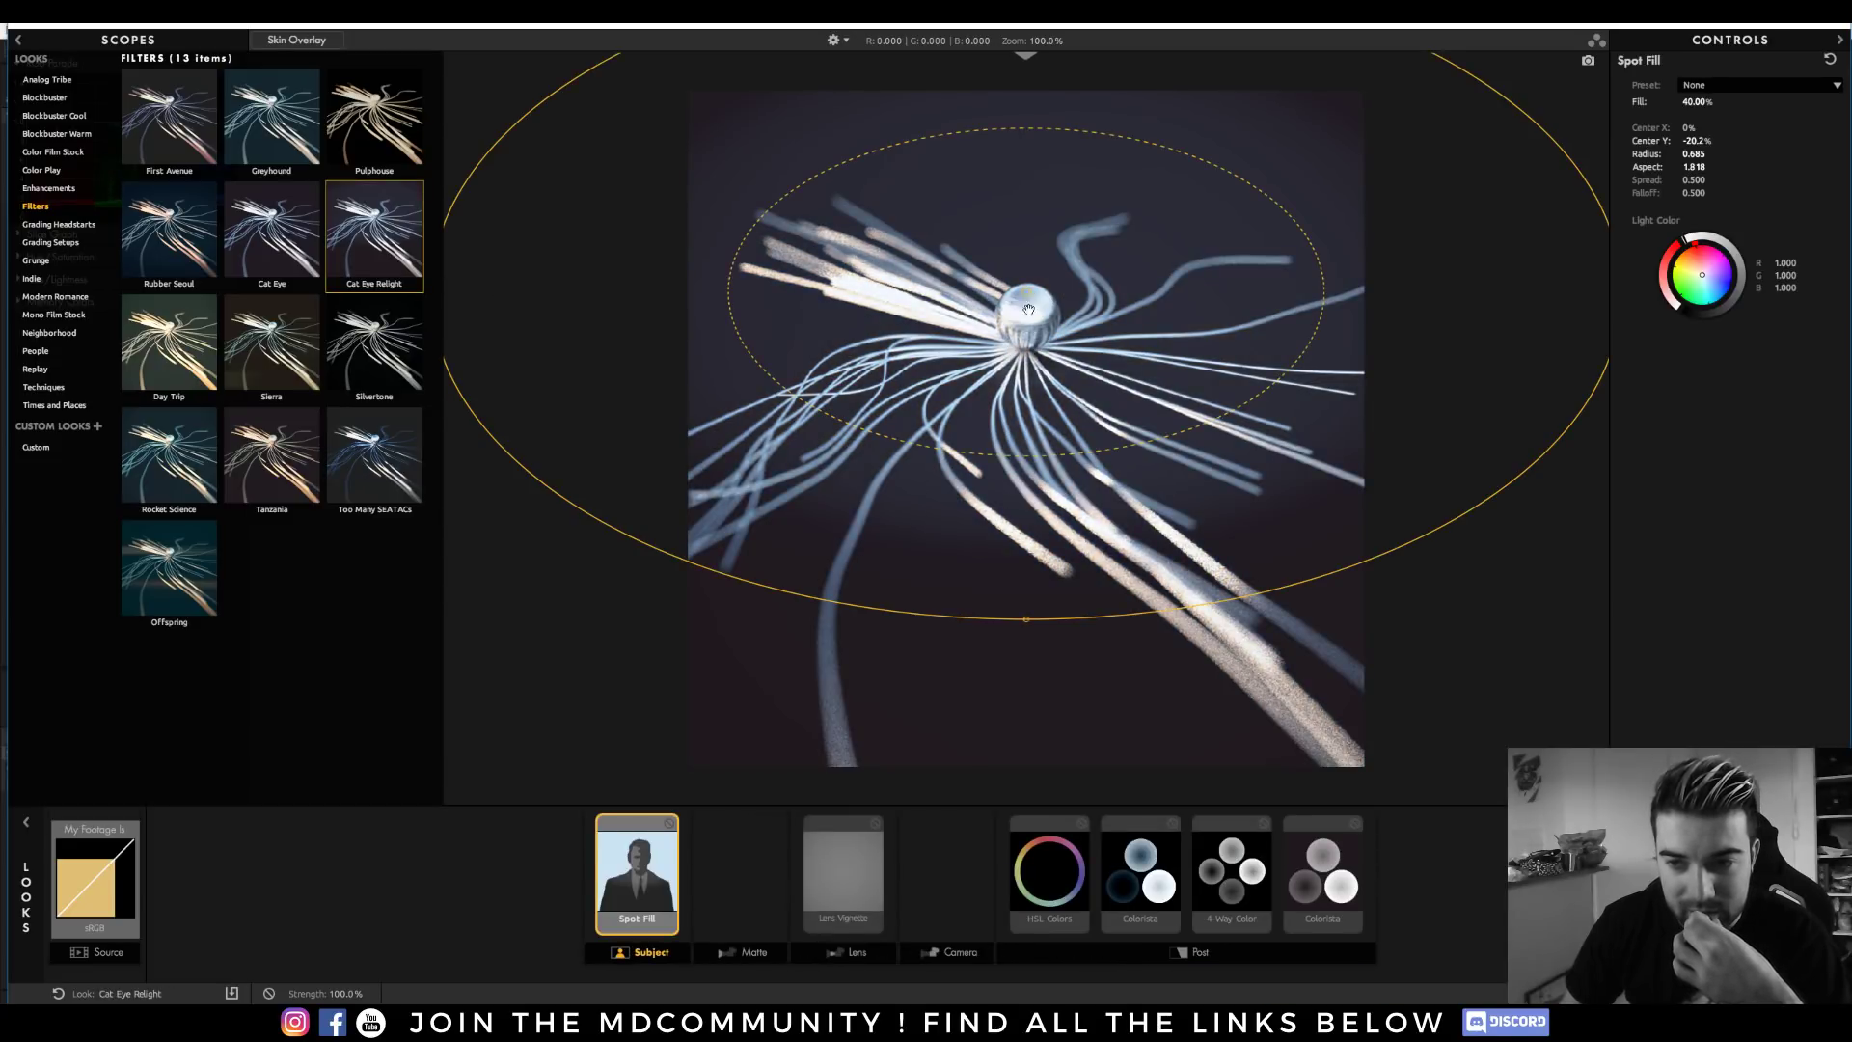
left_click_drag(1028, 309, 1037, 415)
left_click_drag(1339, 395, 1249, 396)
left_click_drag(1035, 73, 1035, 11)
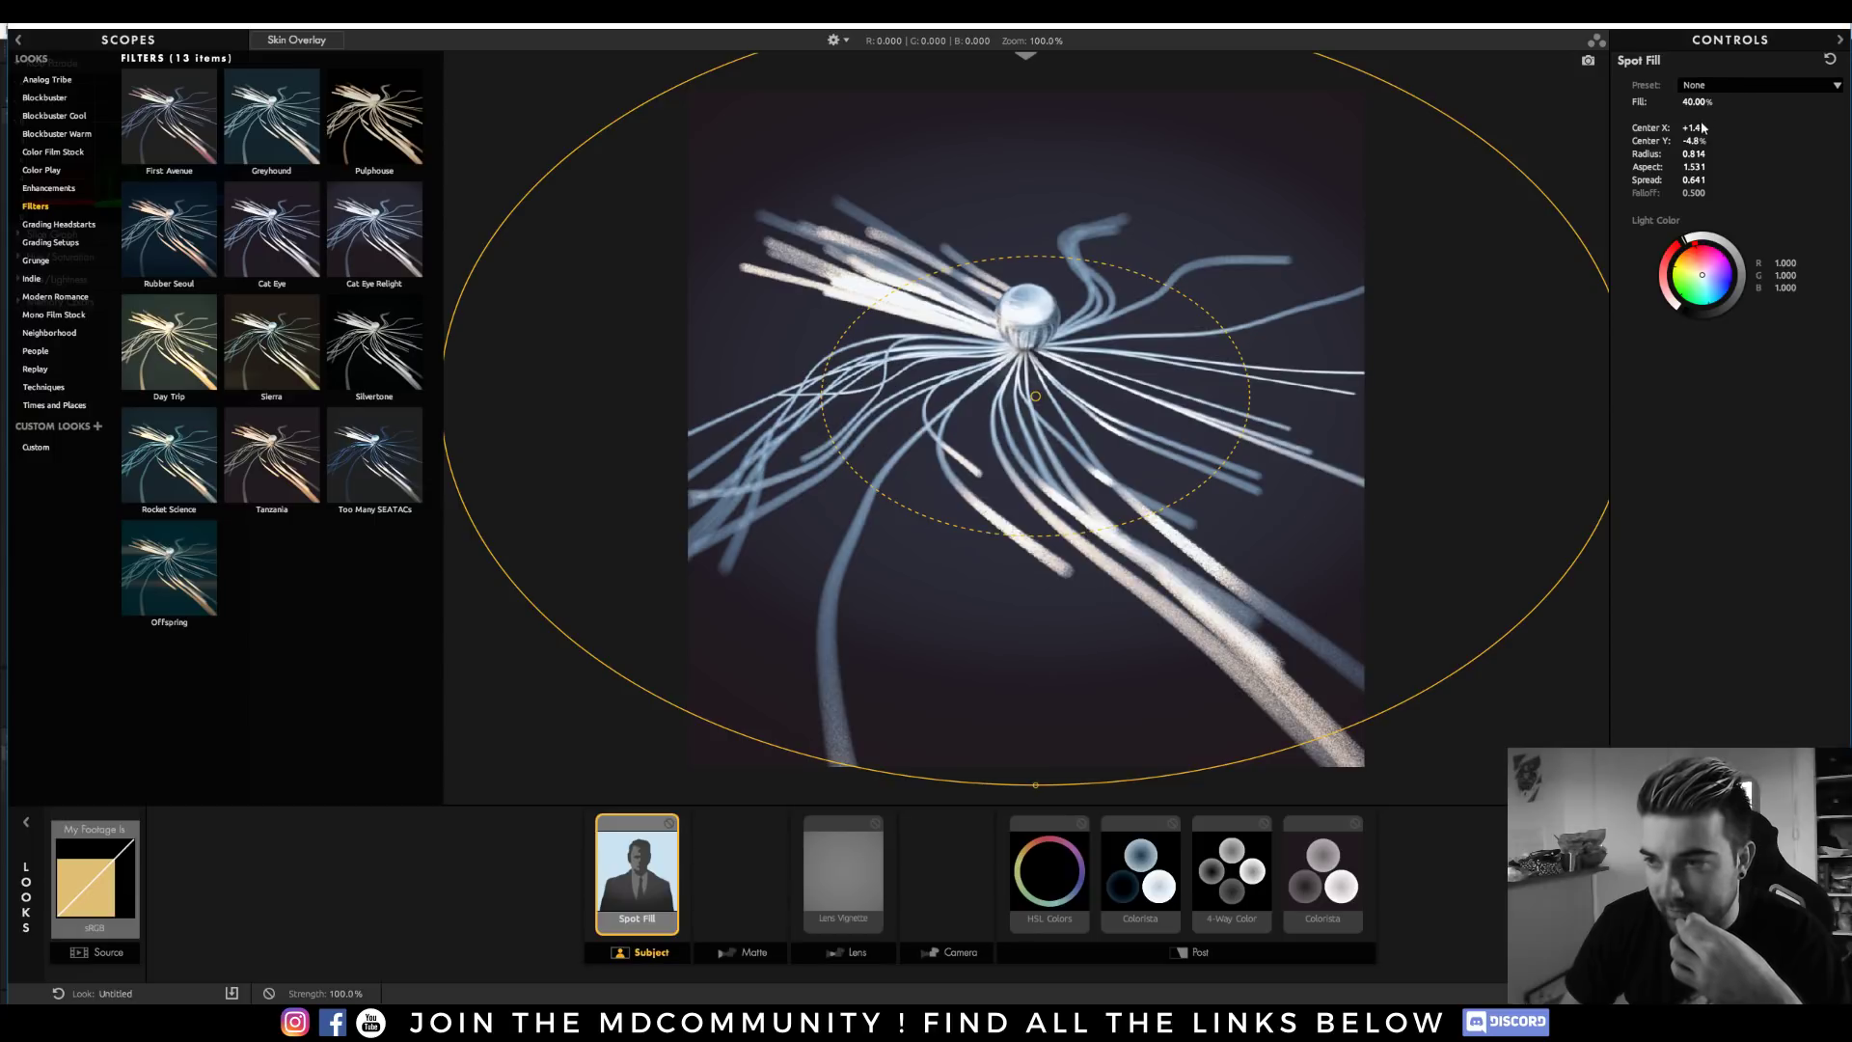
mouse_move(1691, 105)
left_mouse_down()
mouse_move(1747, 105)
mouse_move(1620, 105)
mouse_move(1666, 105)
left_mouse_up()
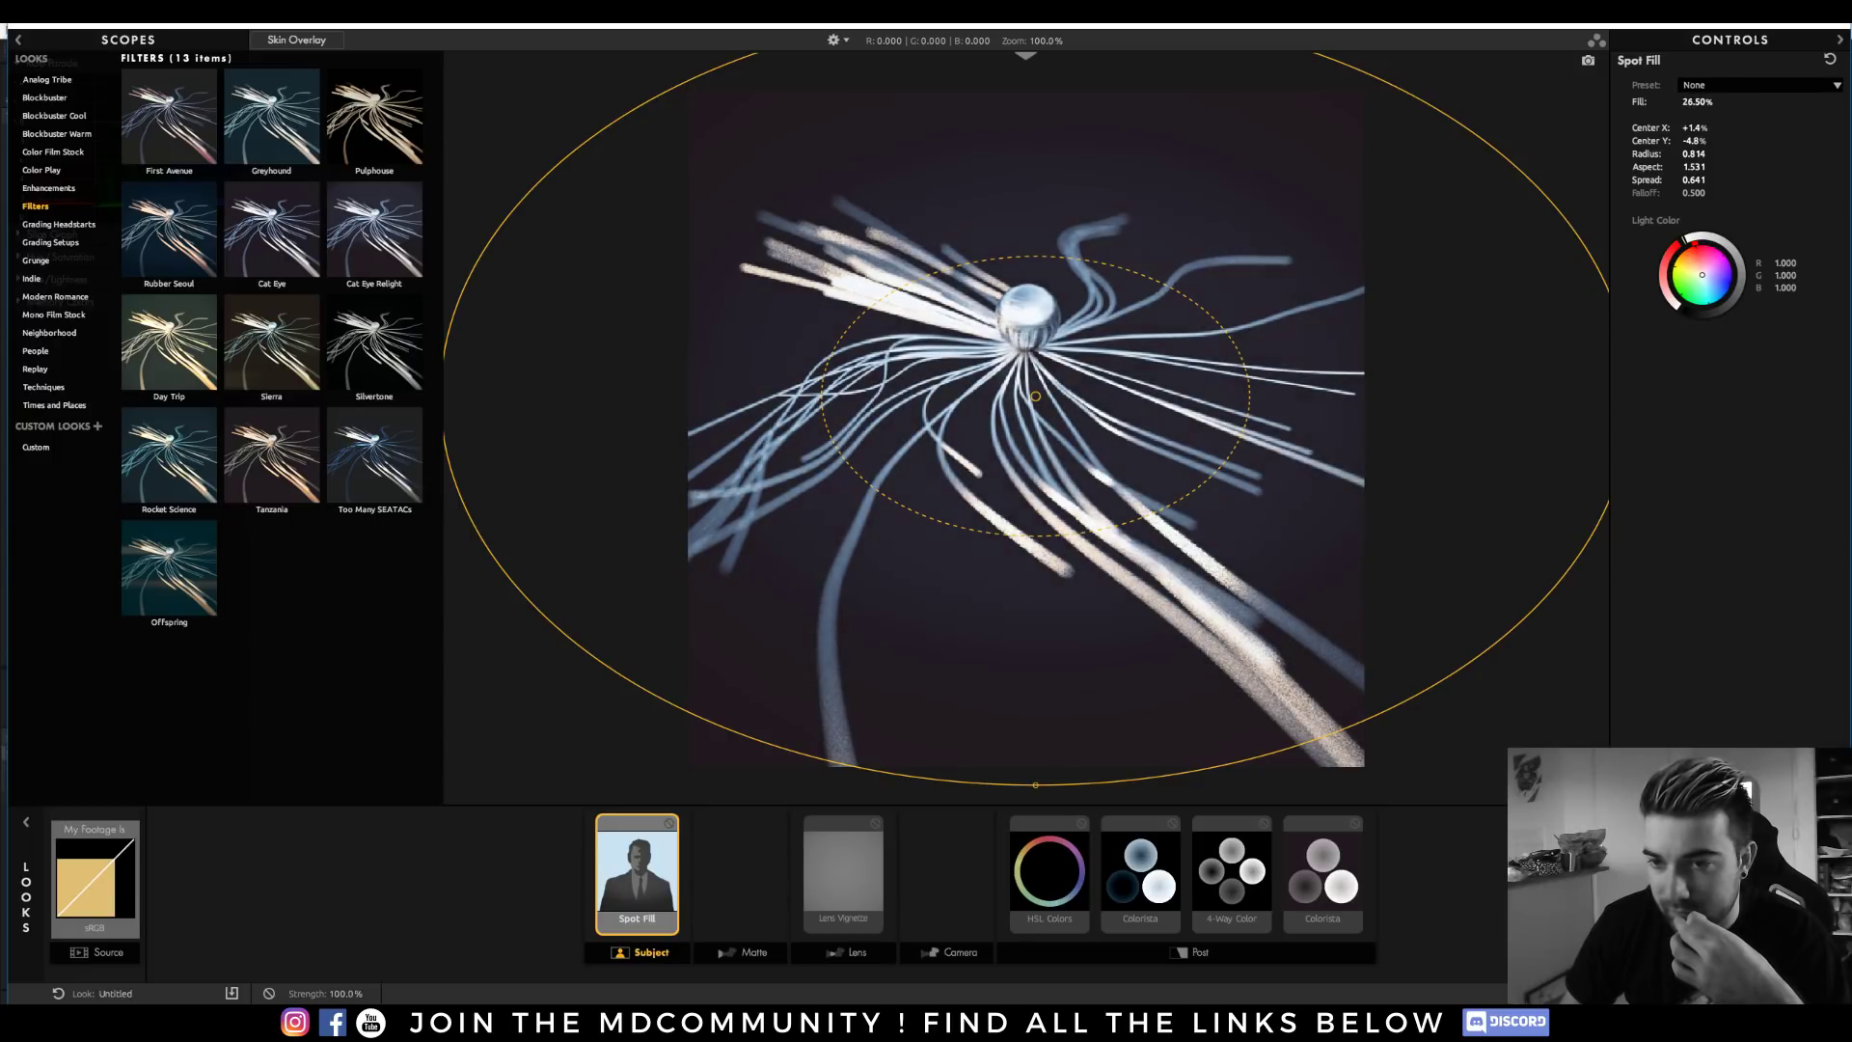
Set the Lens Vignette tool's vignette to 8.90% and review the first Colorista and the 4-Way Color settings.
left_click(853, 849)
left_click_drag(1708, 103, 1501, 208)
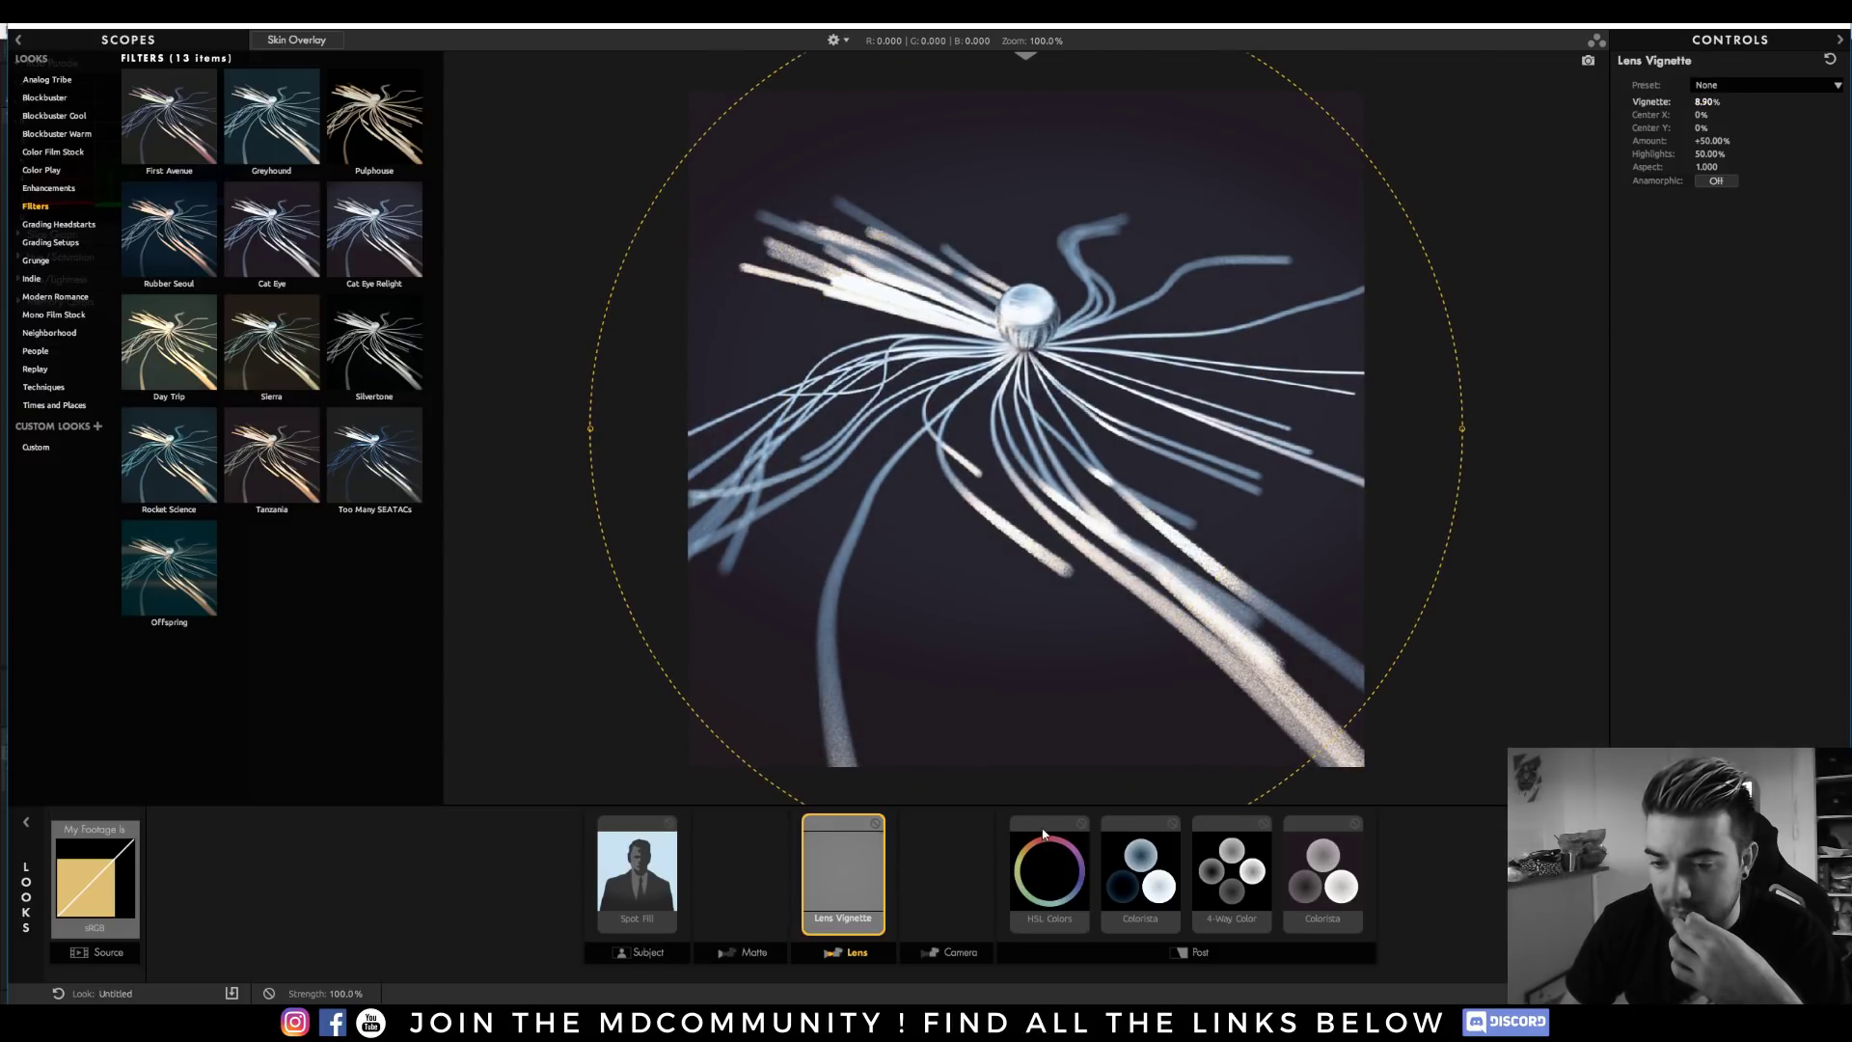
left_click(1133, 824)
left_click_drag(1745, 478, 1746, 482)
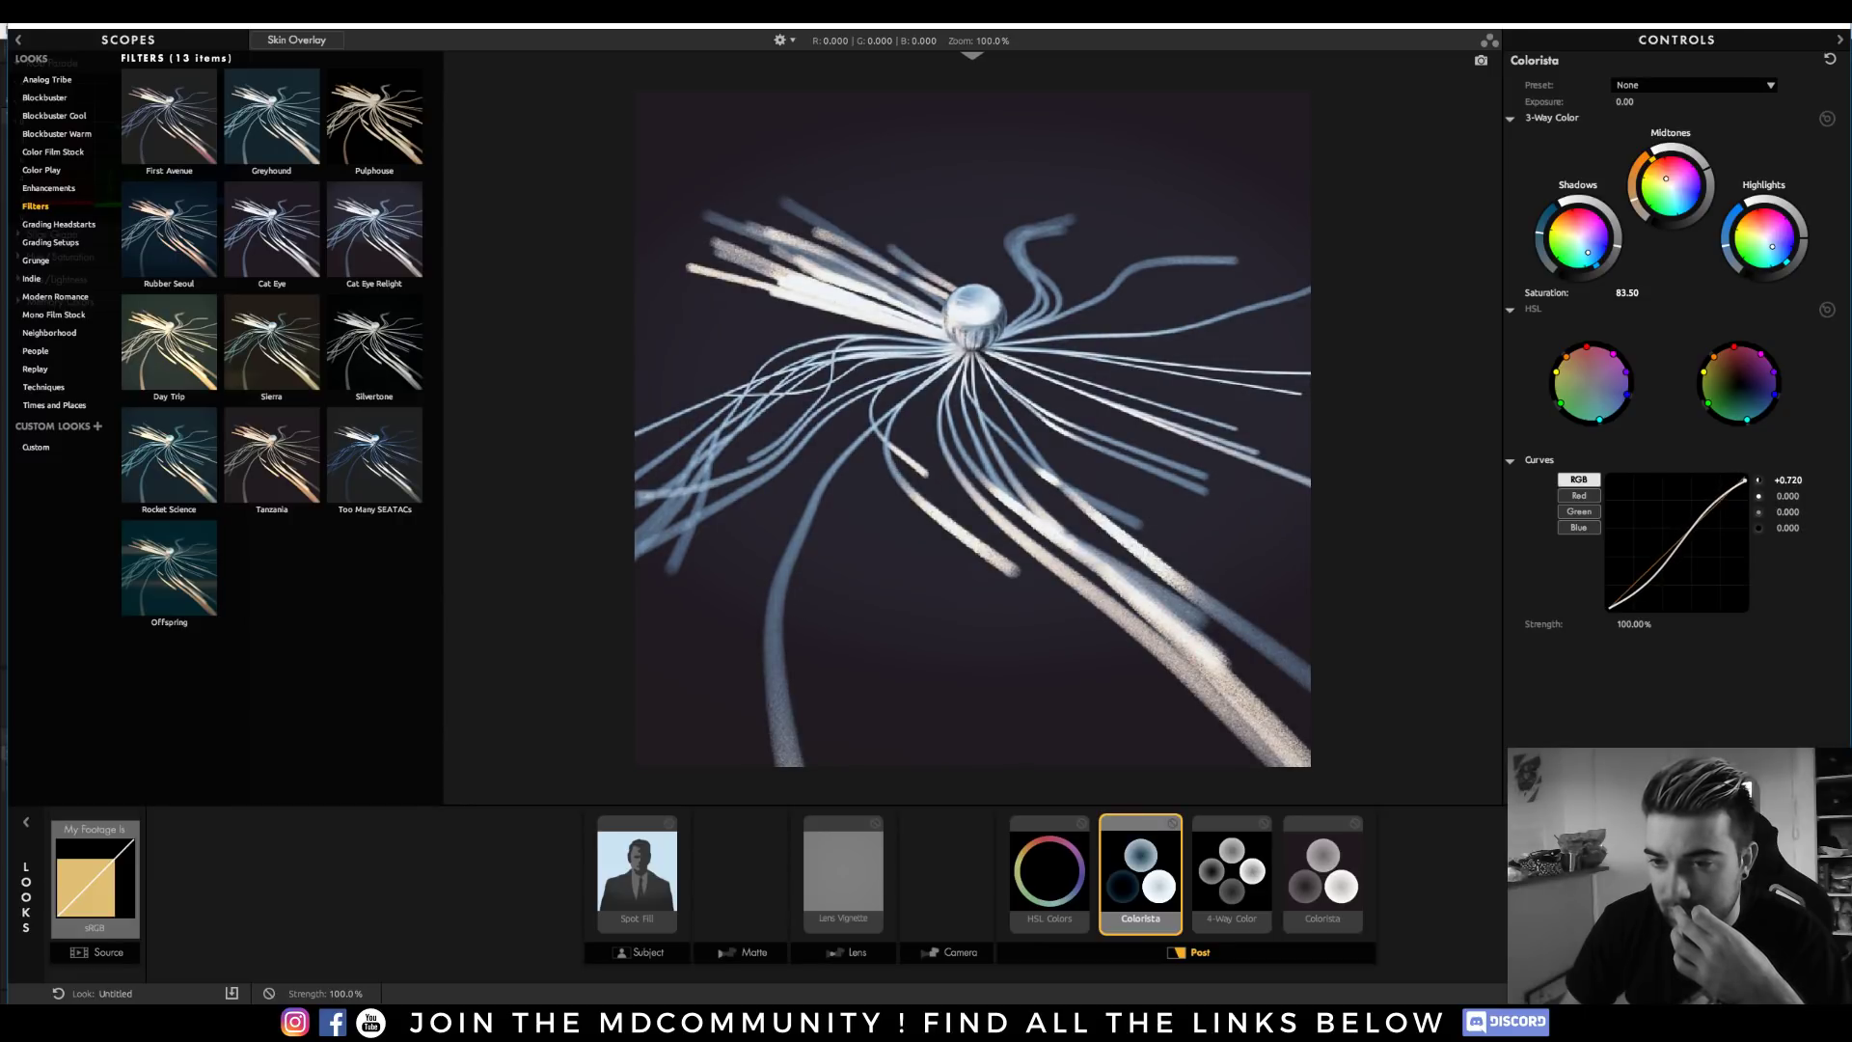
left_click(1253, 841)
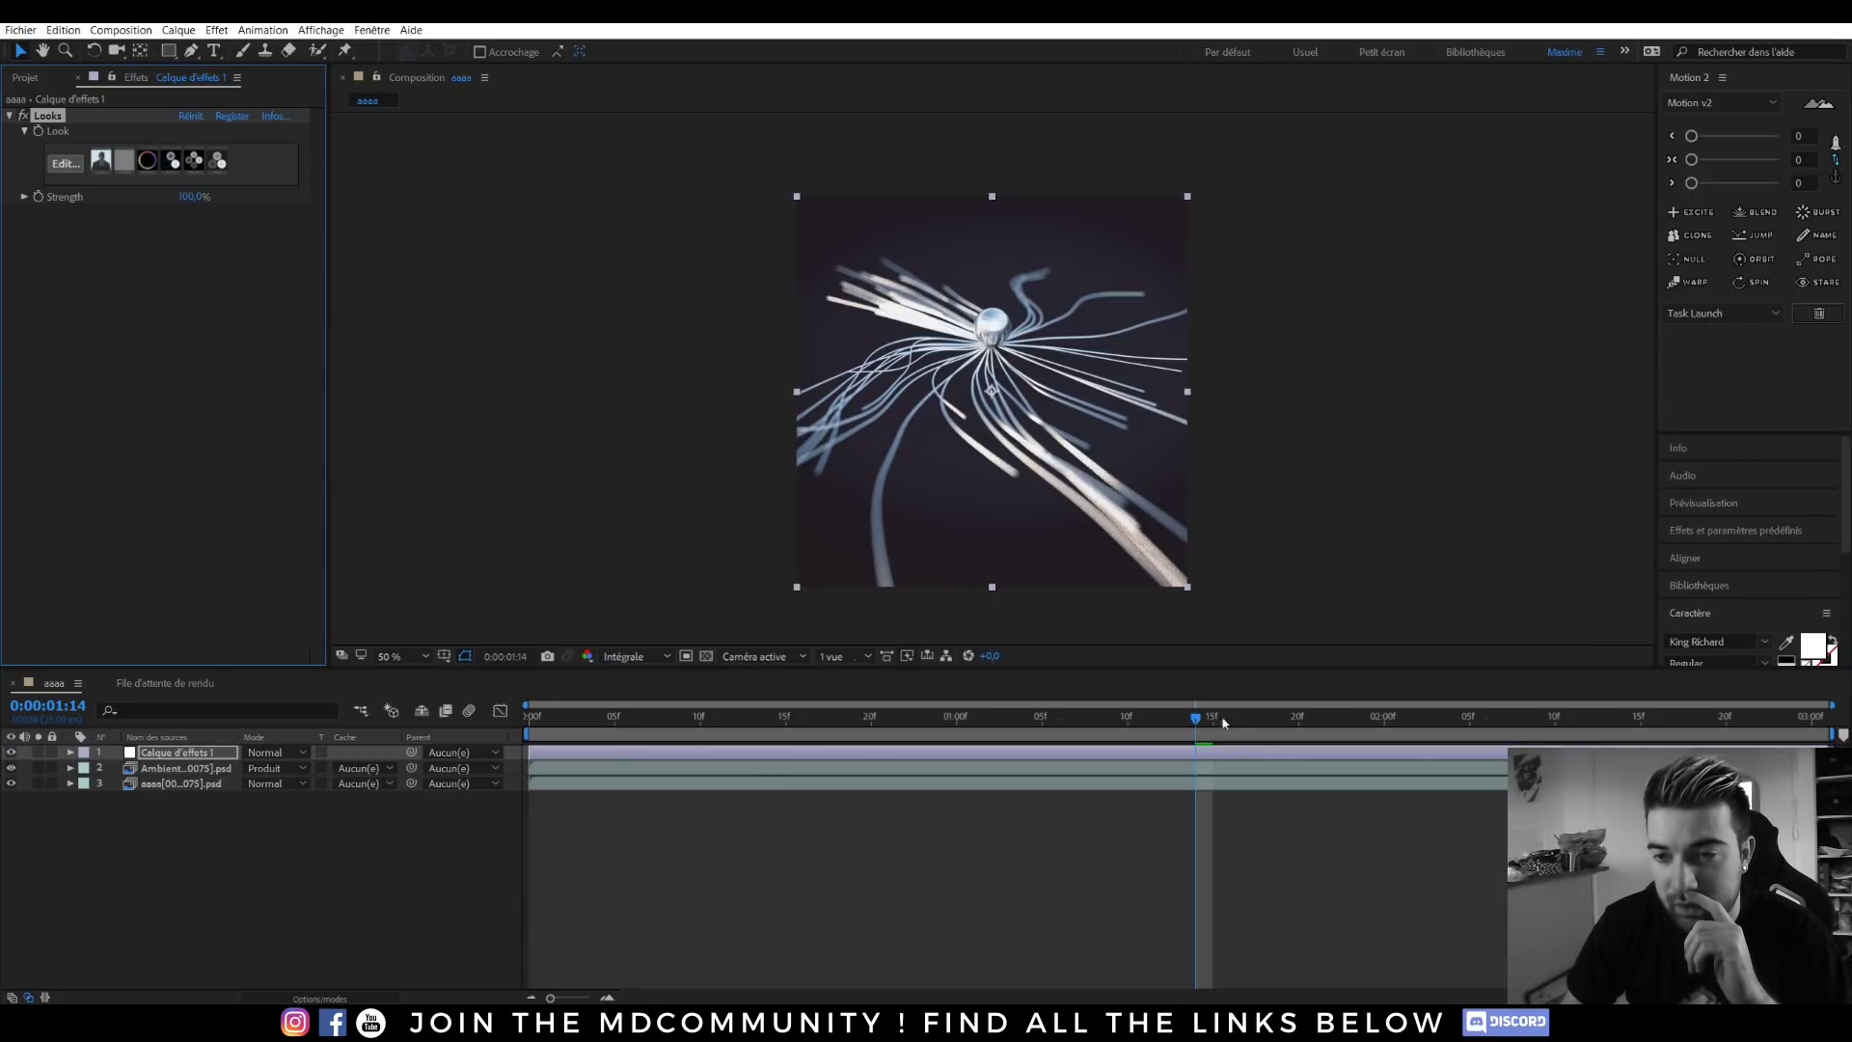
Replace the look with the Cat Eye preset and remove its Lens Vignette and 4-Way Color tools.
left_click(65, 163)
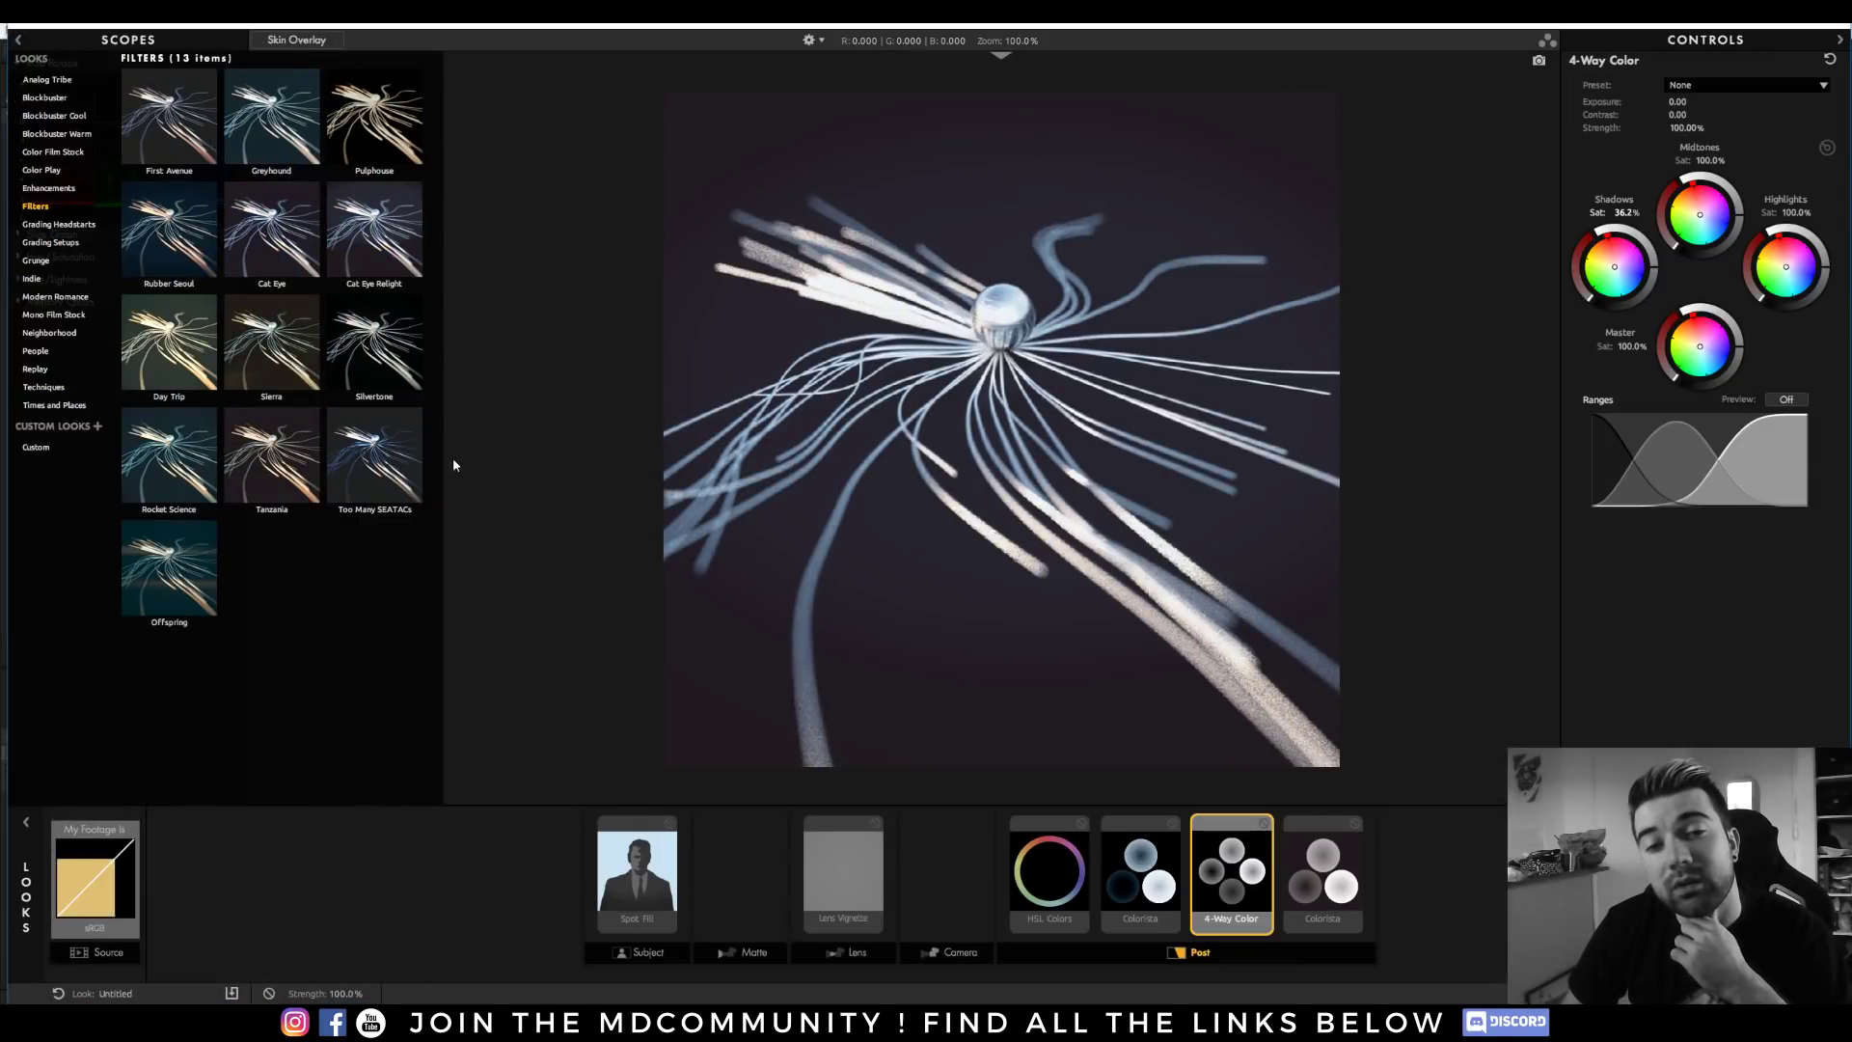
left_click(243, 232)
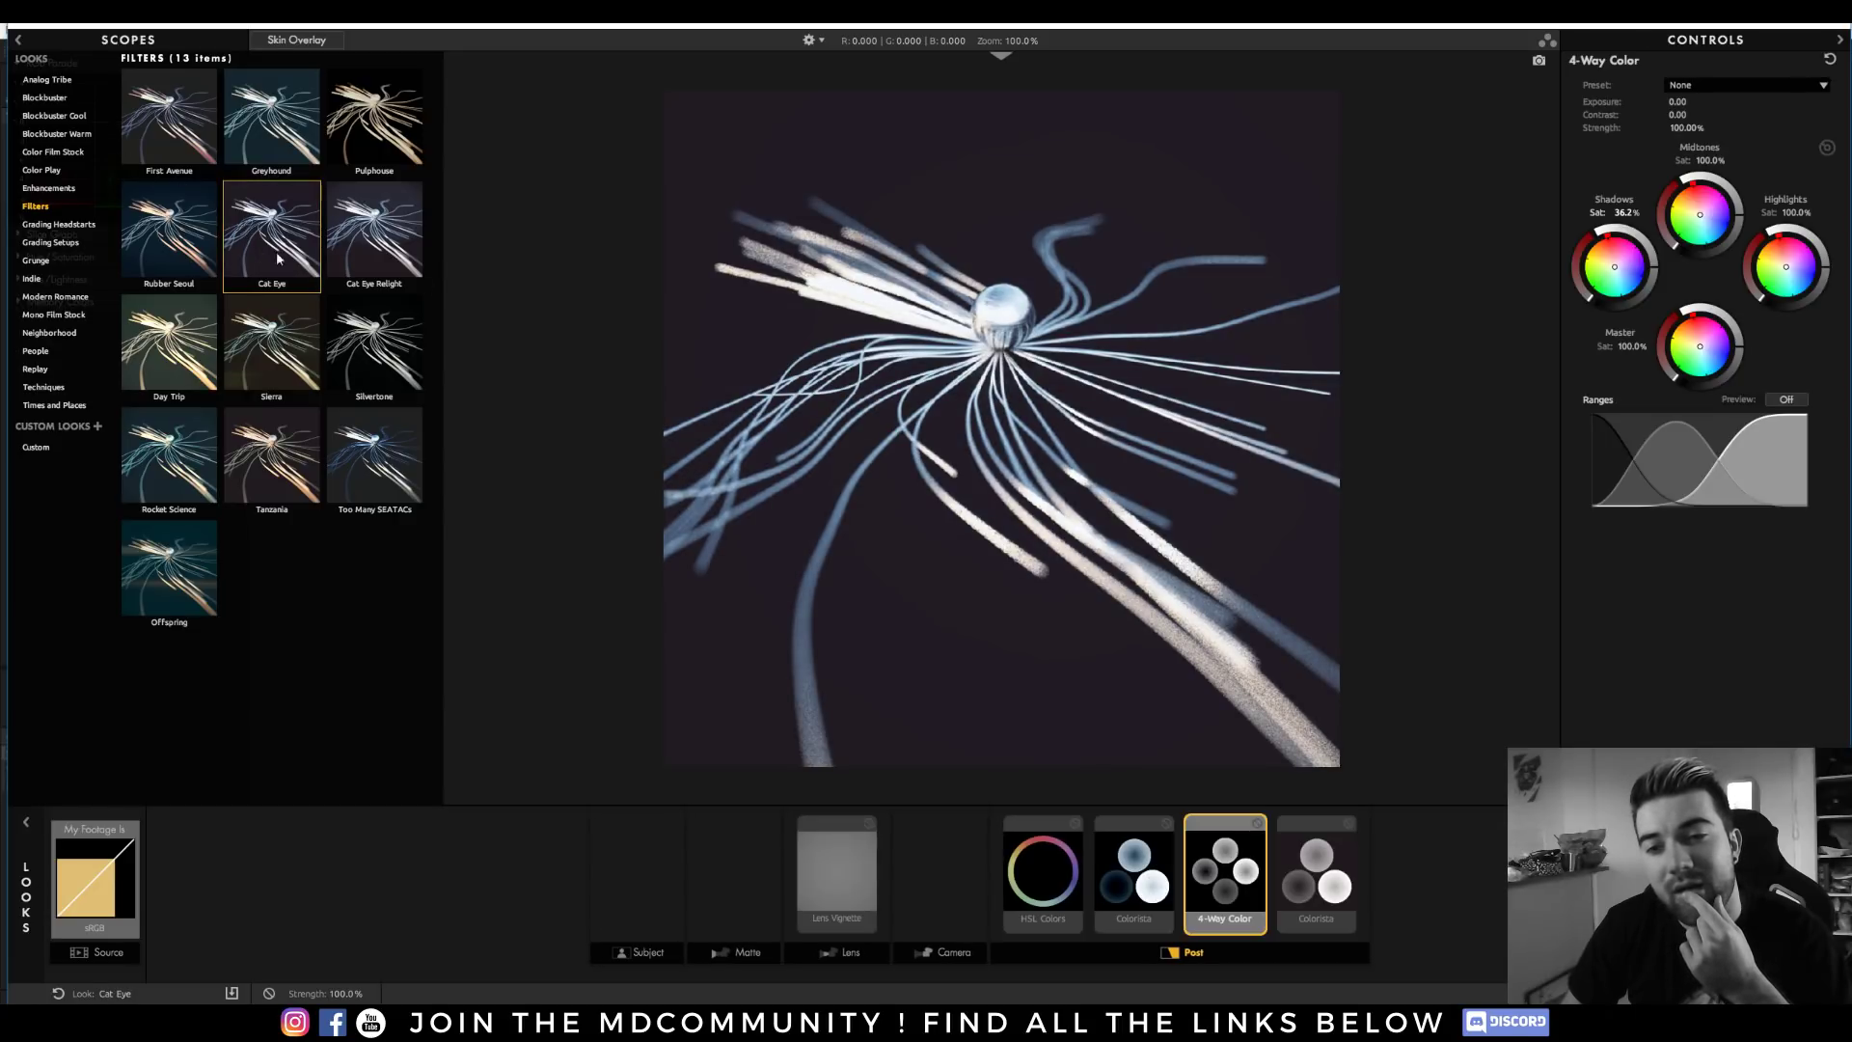
left_click(867, 825)
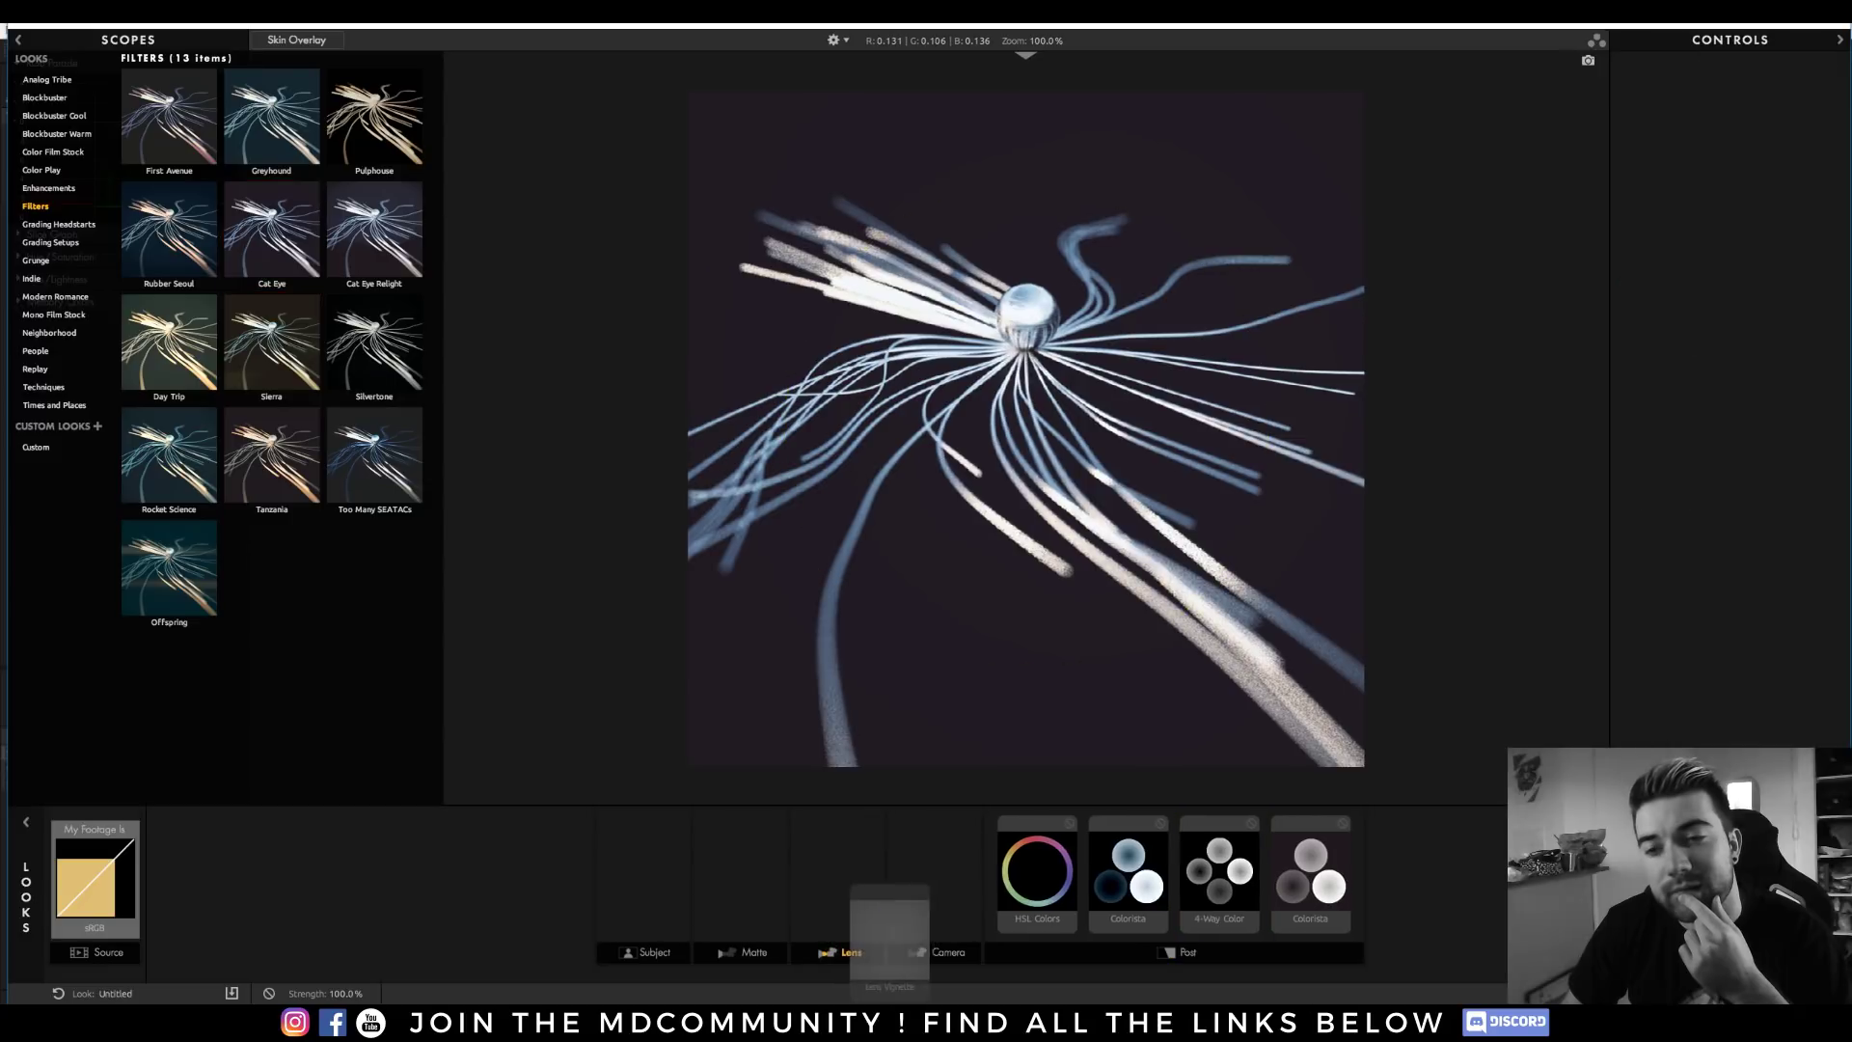
left_click(1255, 831)
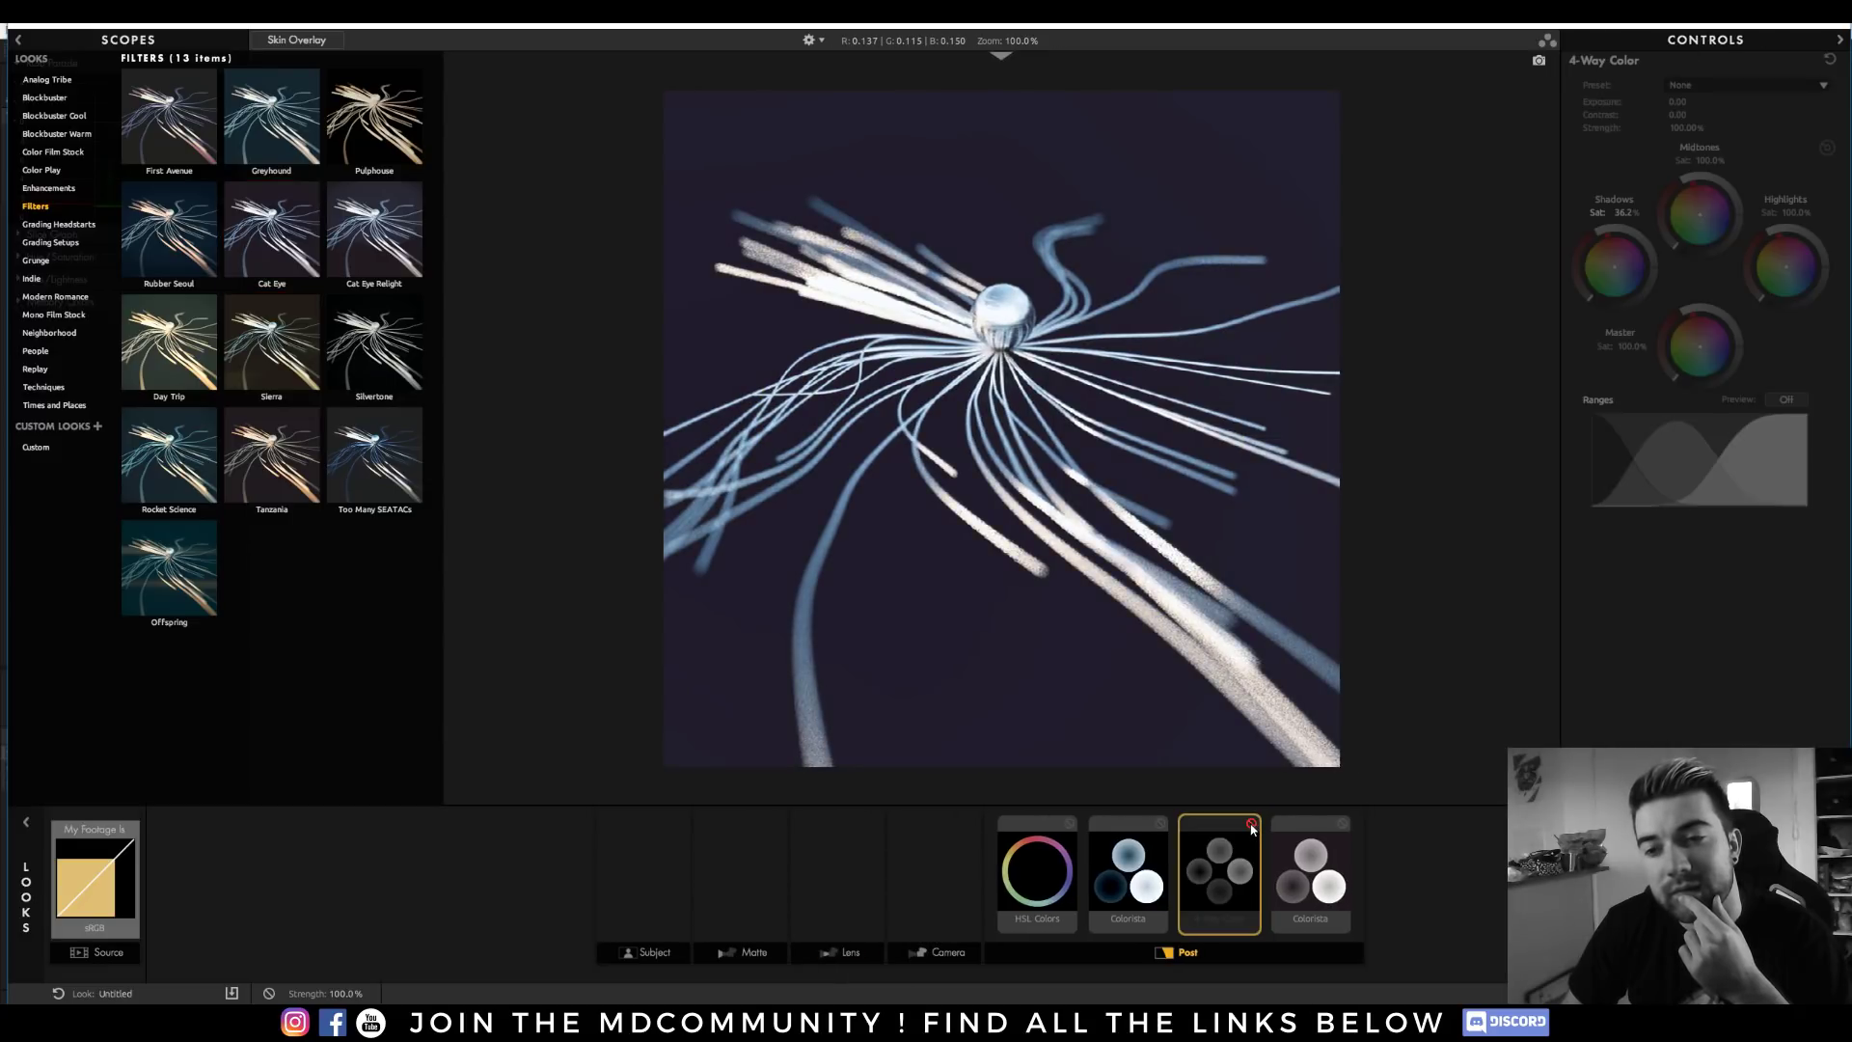
left_click_drag(1199, 829, 1217, 911)
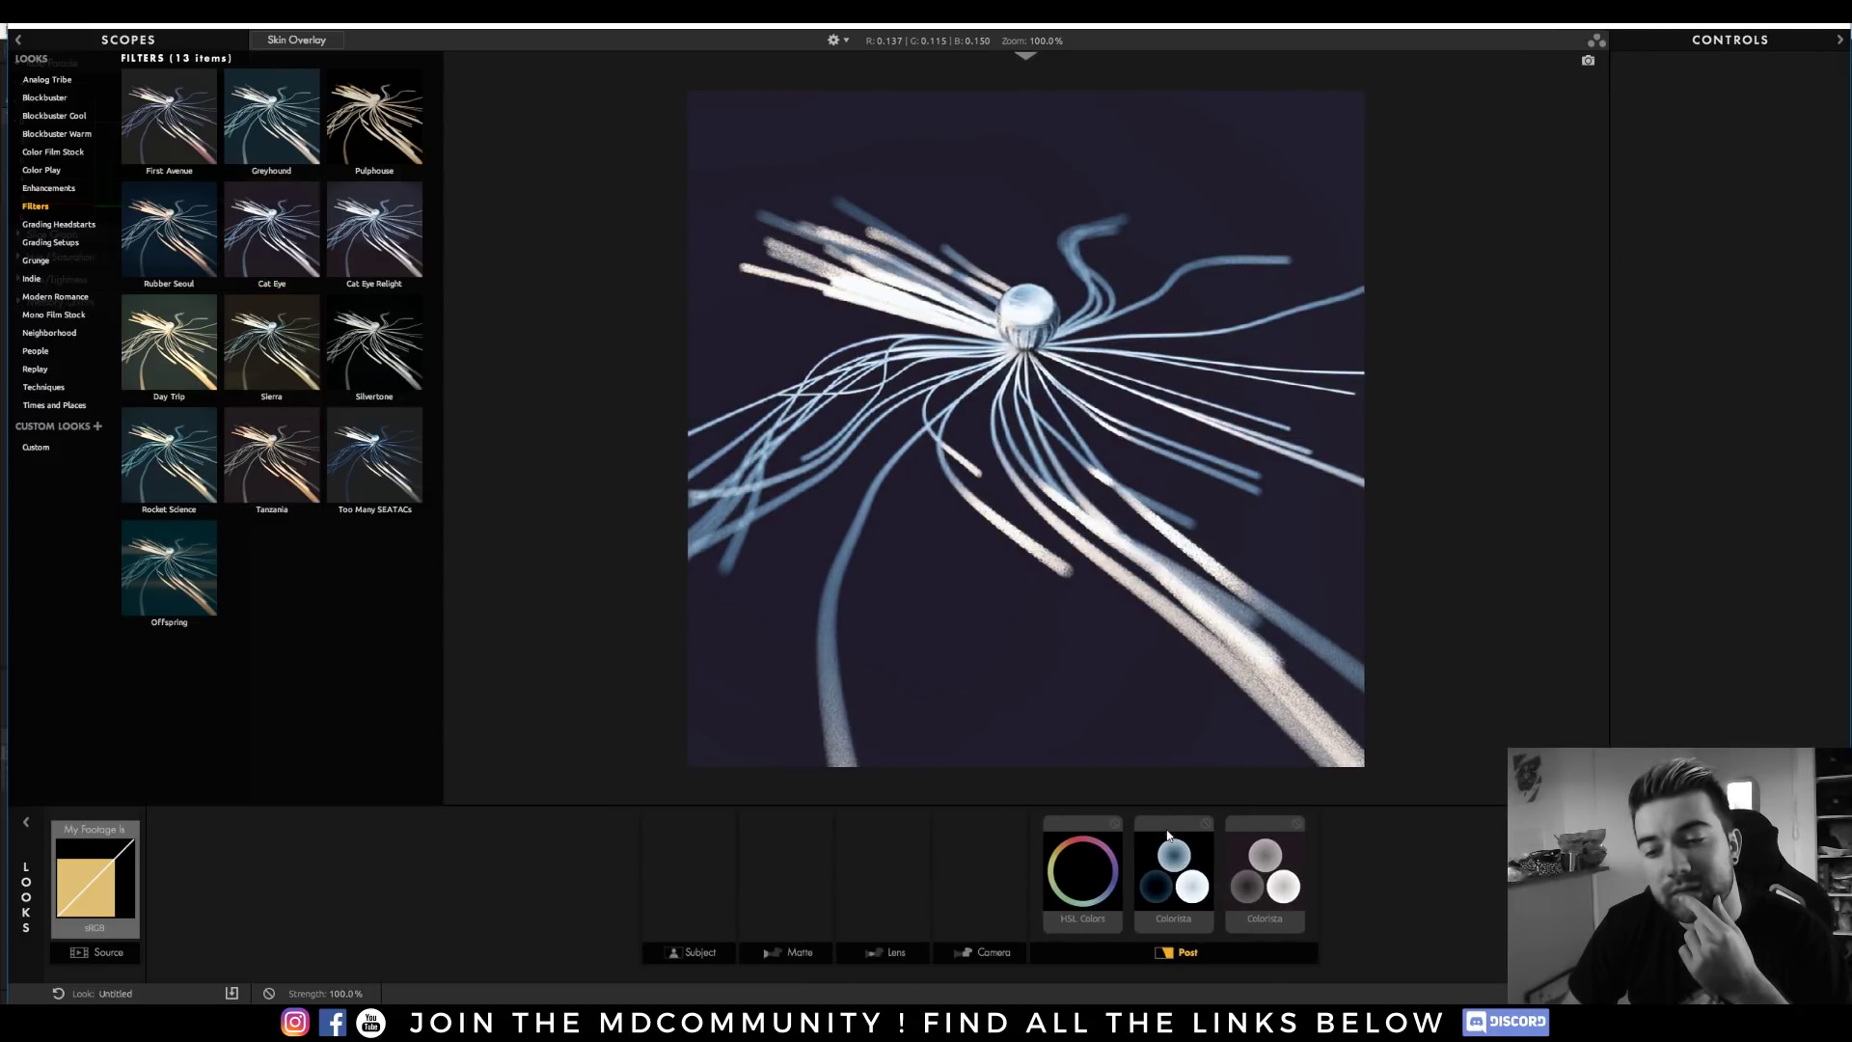
Inspect both Colorista tools, toggle HSL Colors to compare its effect on the image, and accept the look.
left_click(1174, 871)
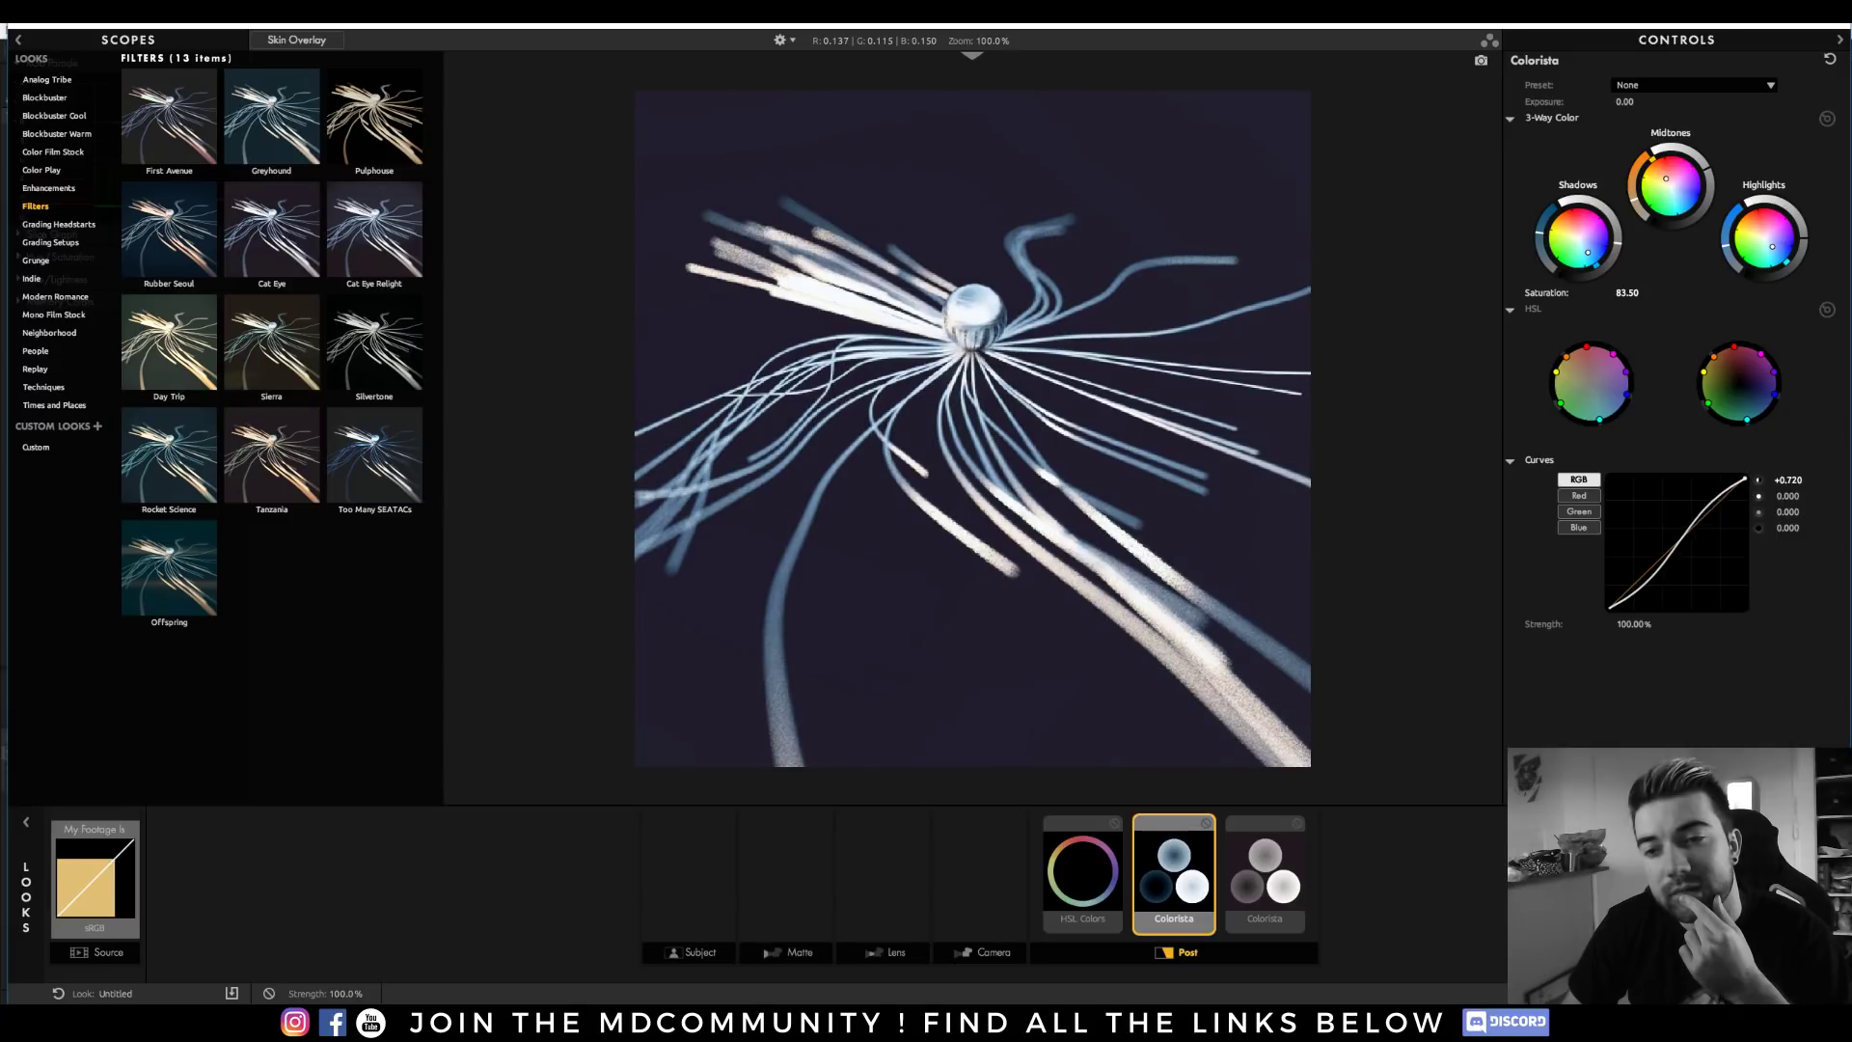
left_click(1277, 833)
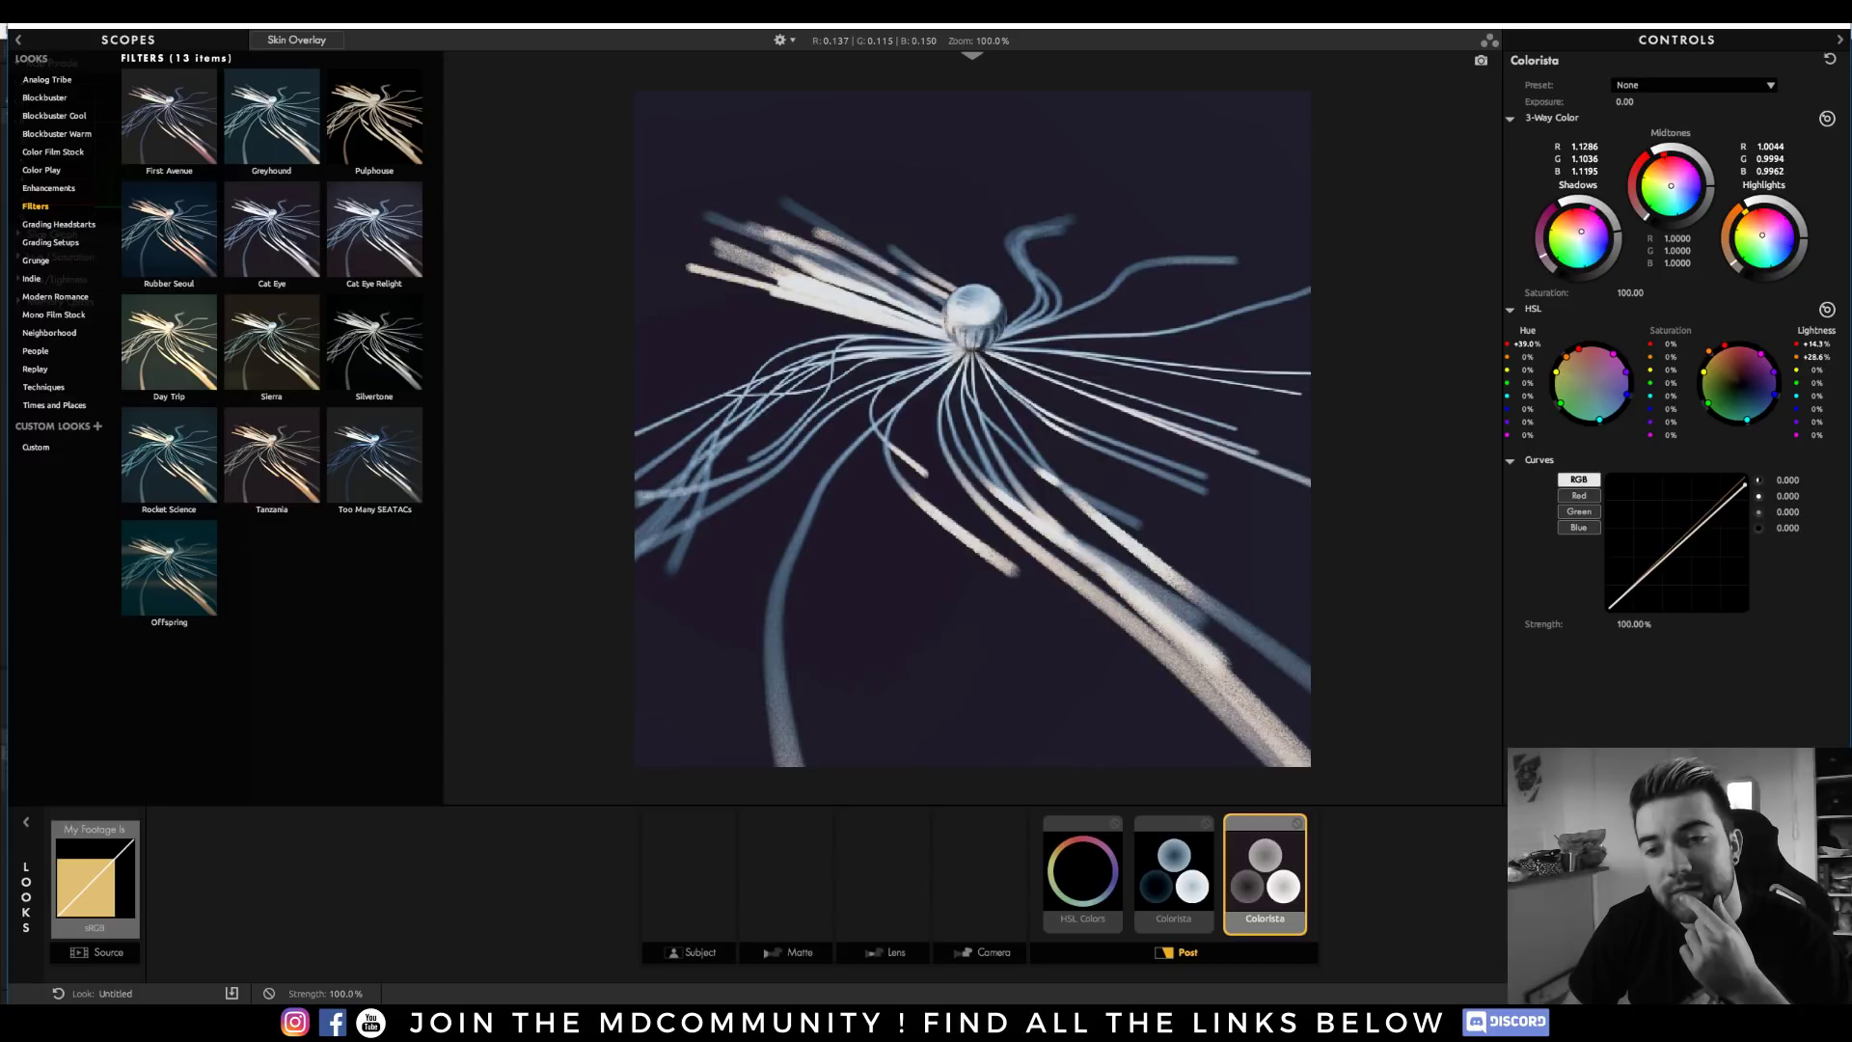
left_click(1084, 833)
left_click(1116, 826)
left_click(1116, 827)
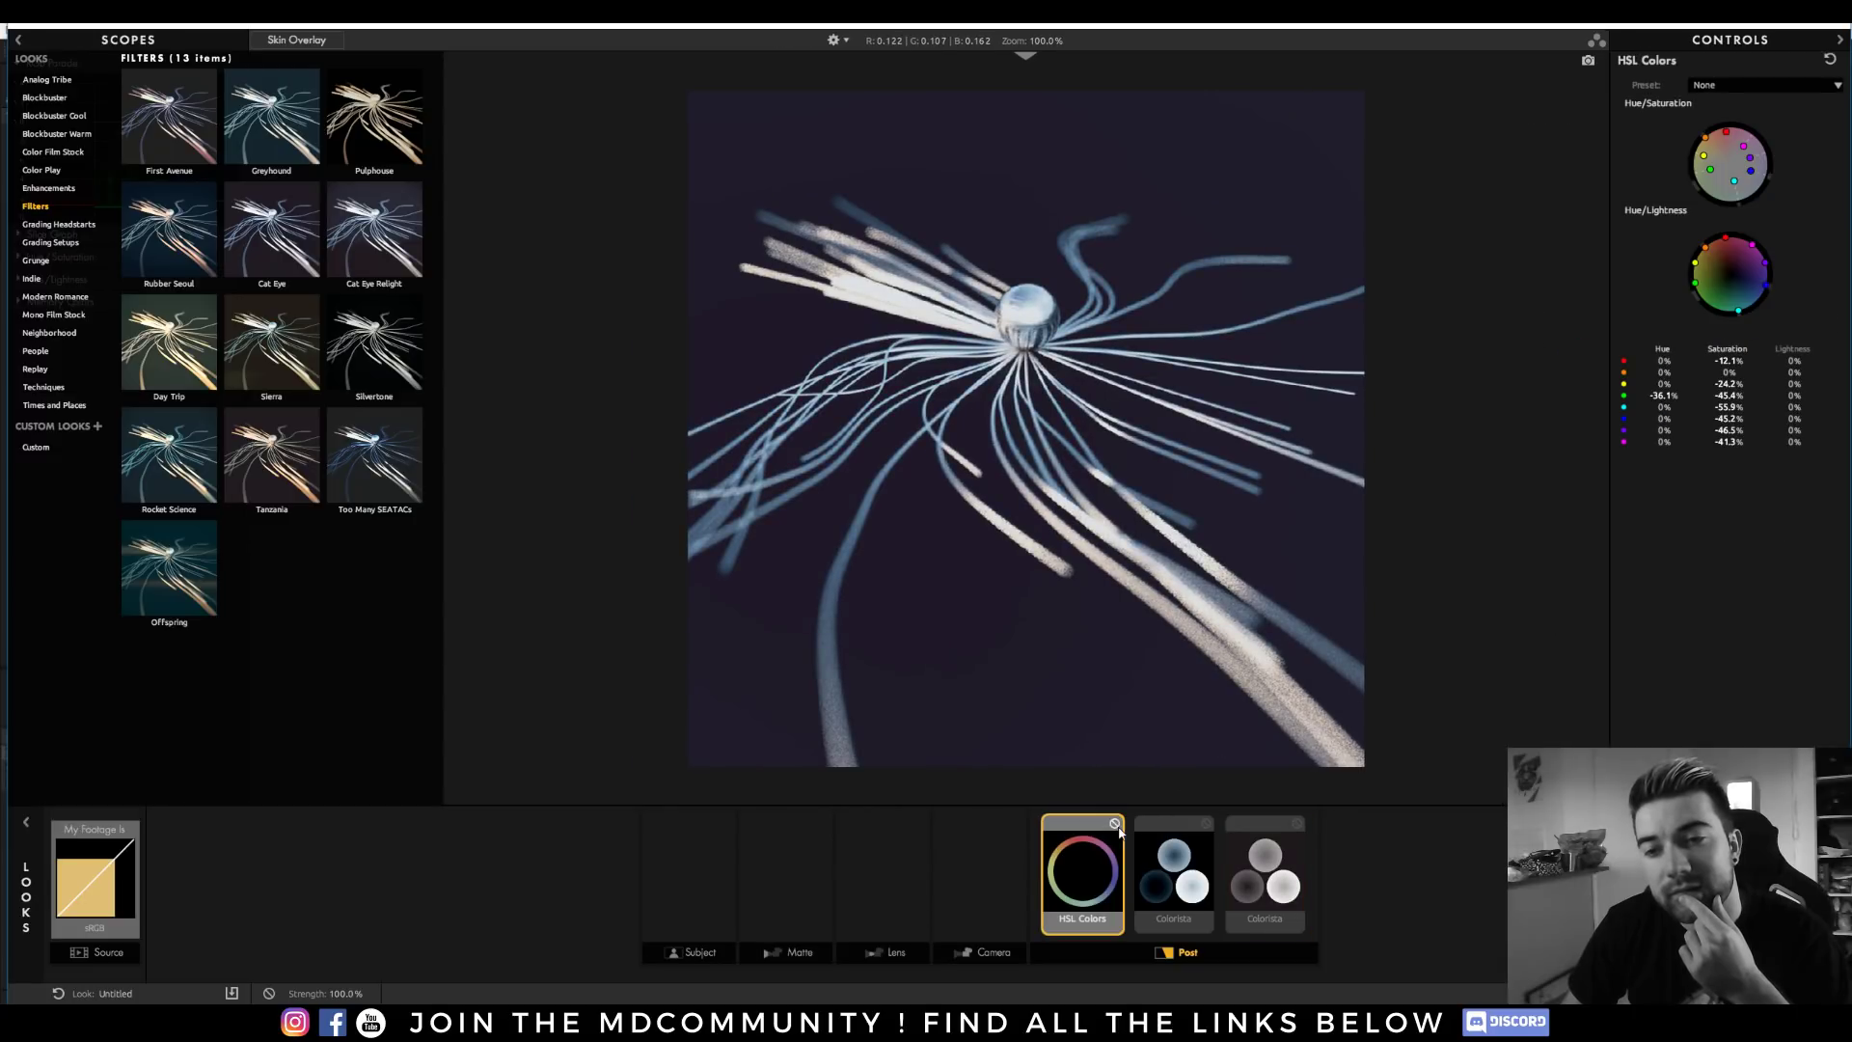
left_click(1114, 827)
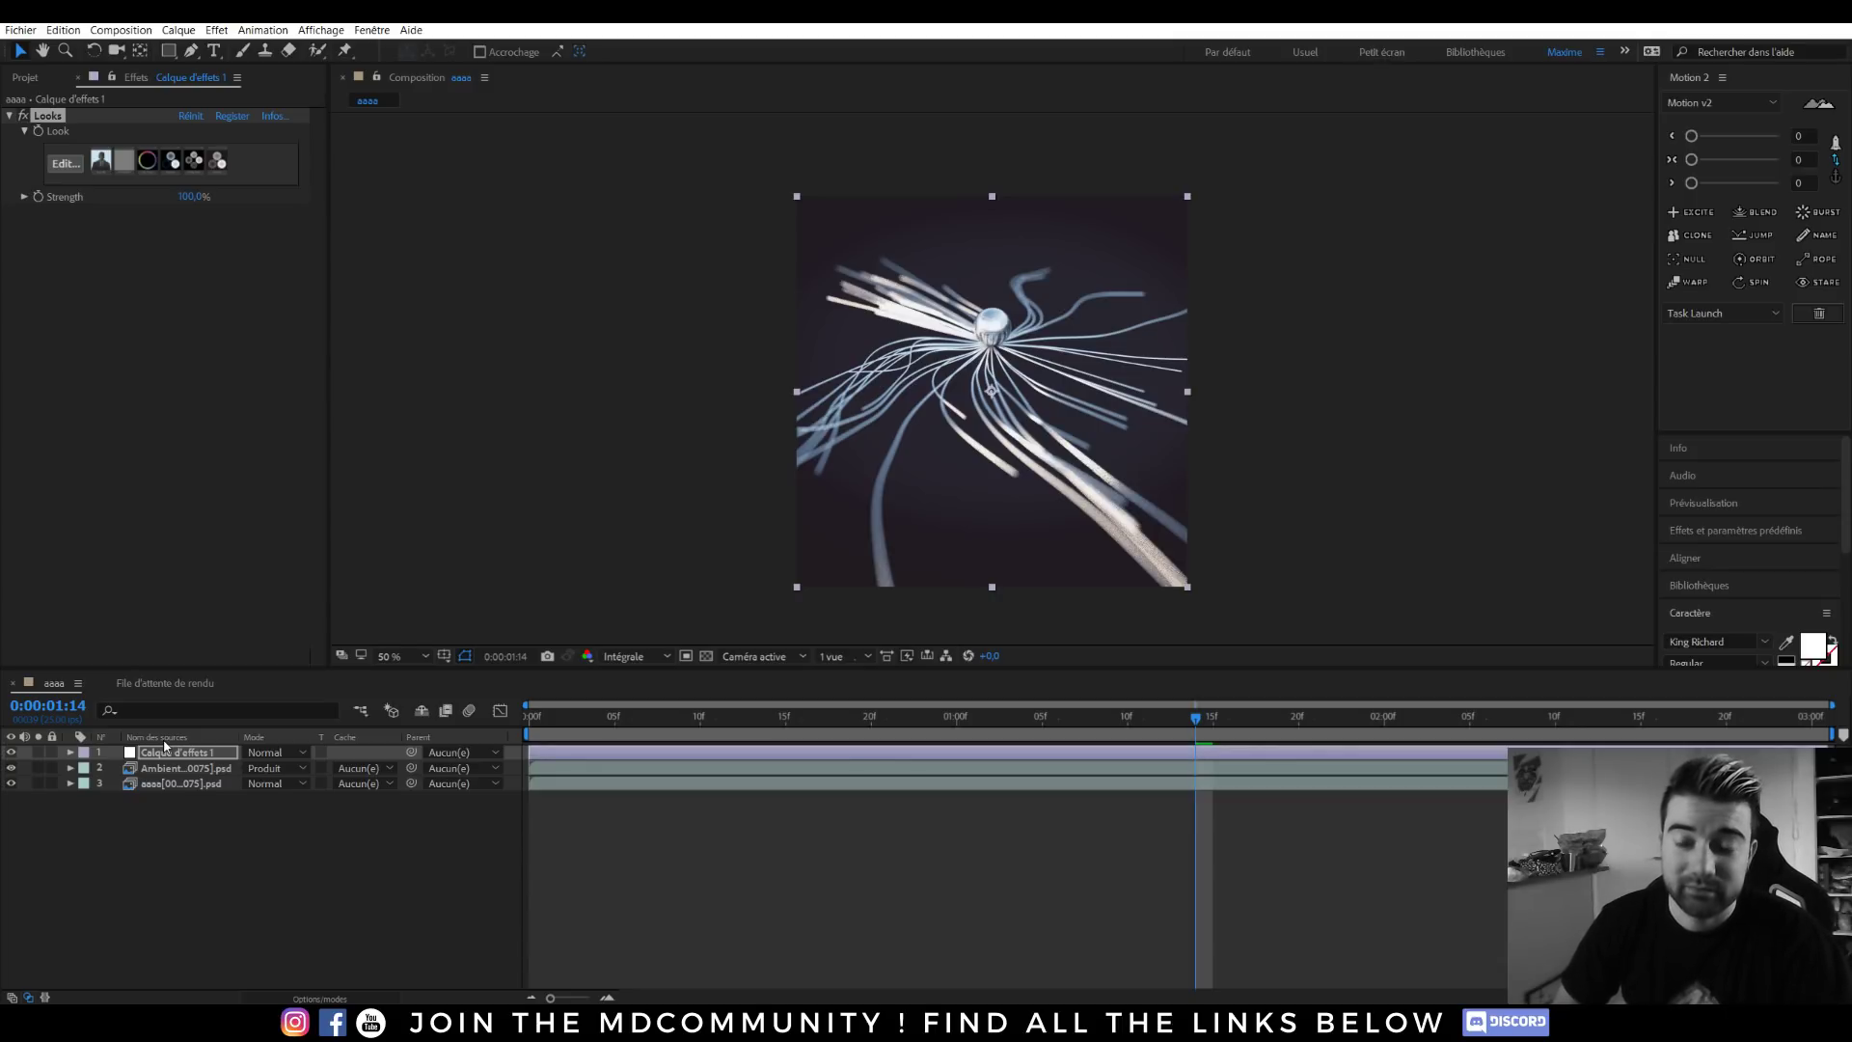
key("ctrl+z")
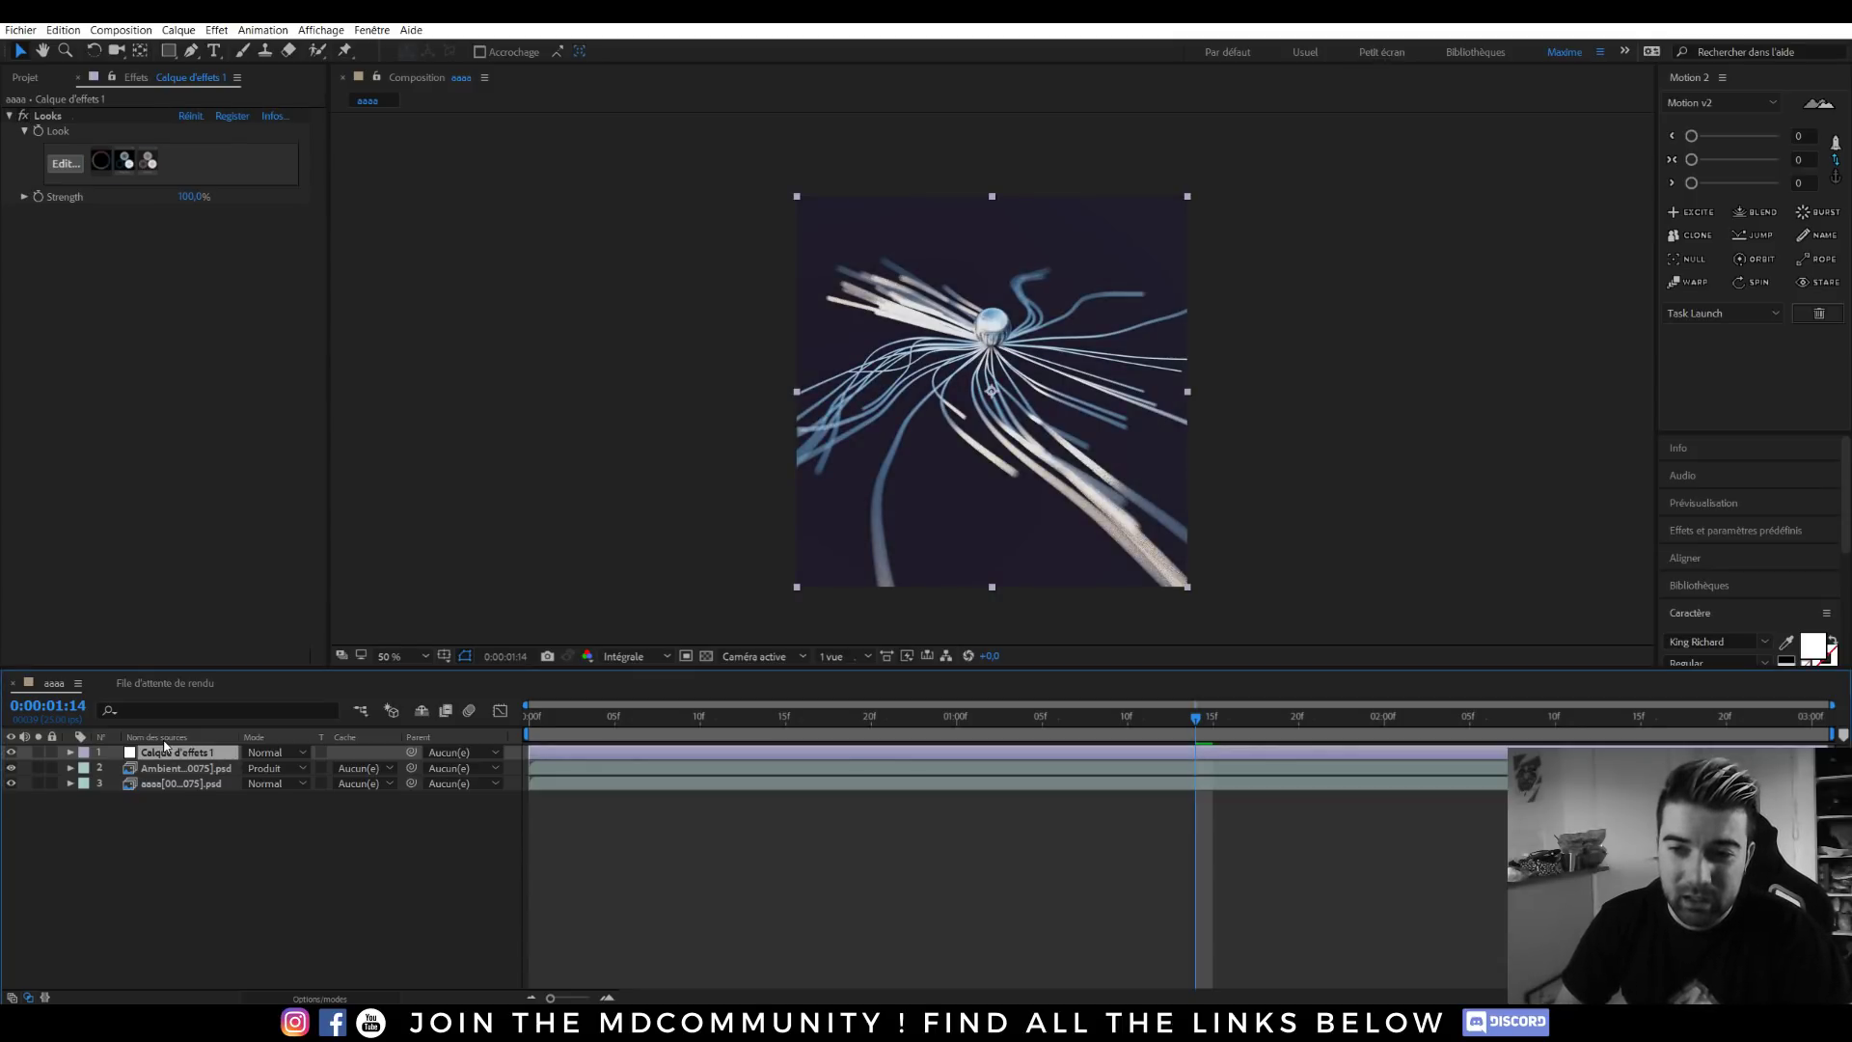
Add a Courbes effect to the adjustment layer and place slight adjustment points in its RVB curve's shadows and highlights.
key("ctrl+space")
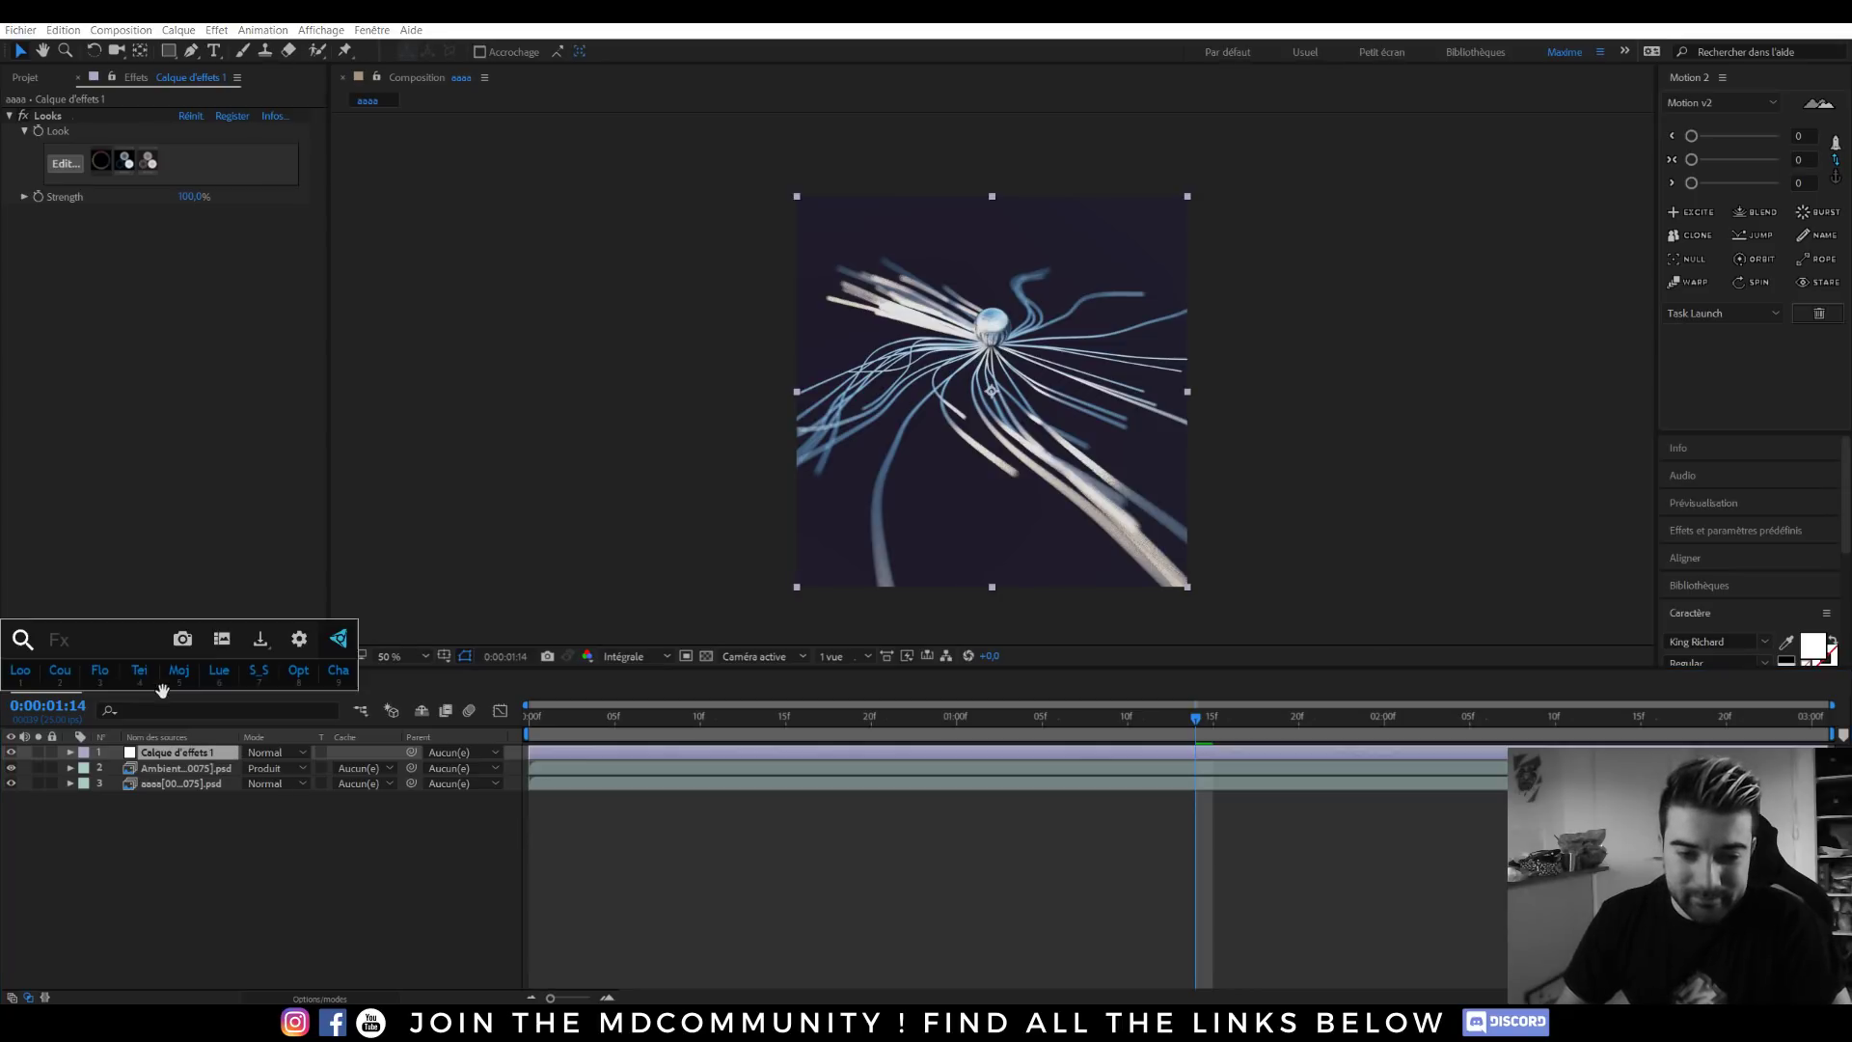
left_click(60, 671)
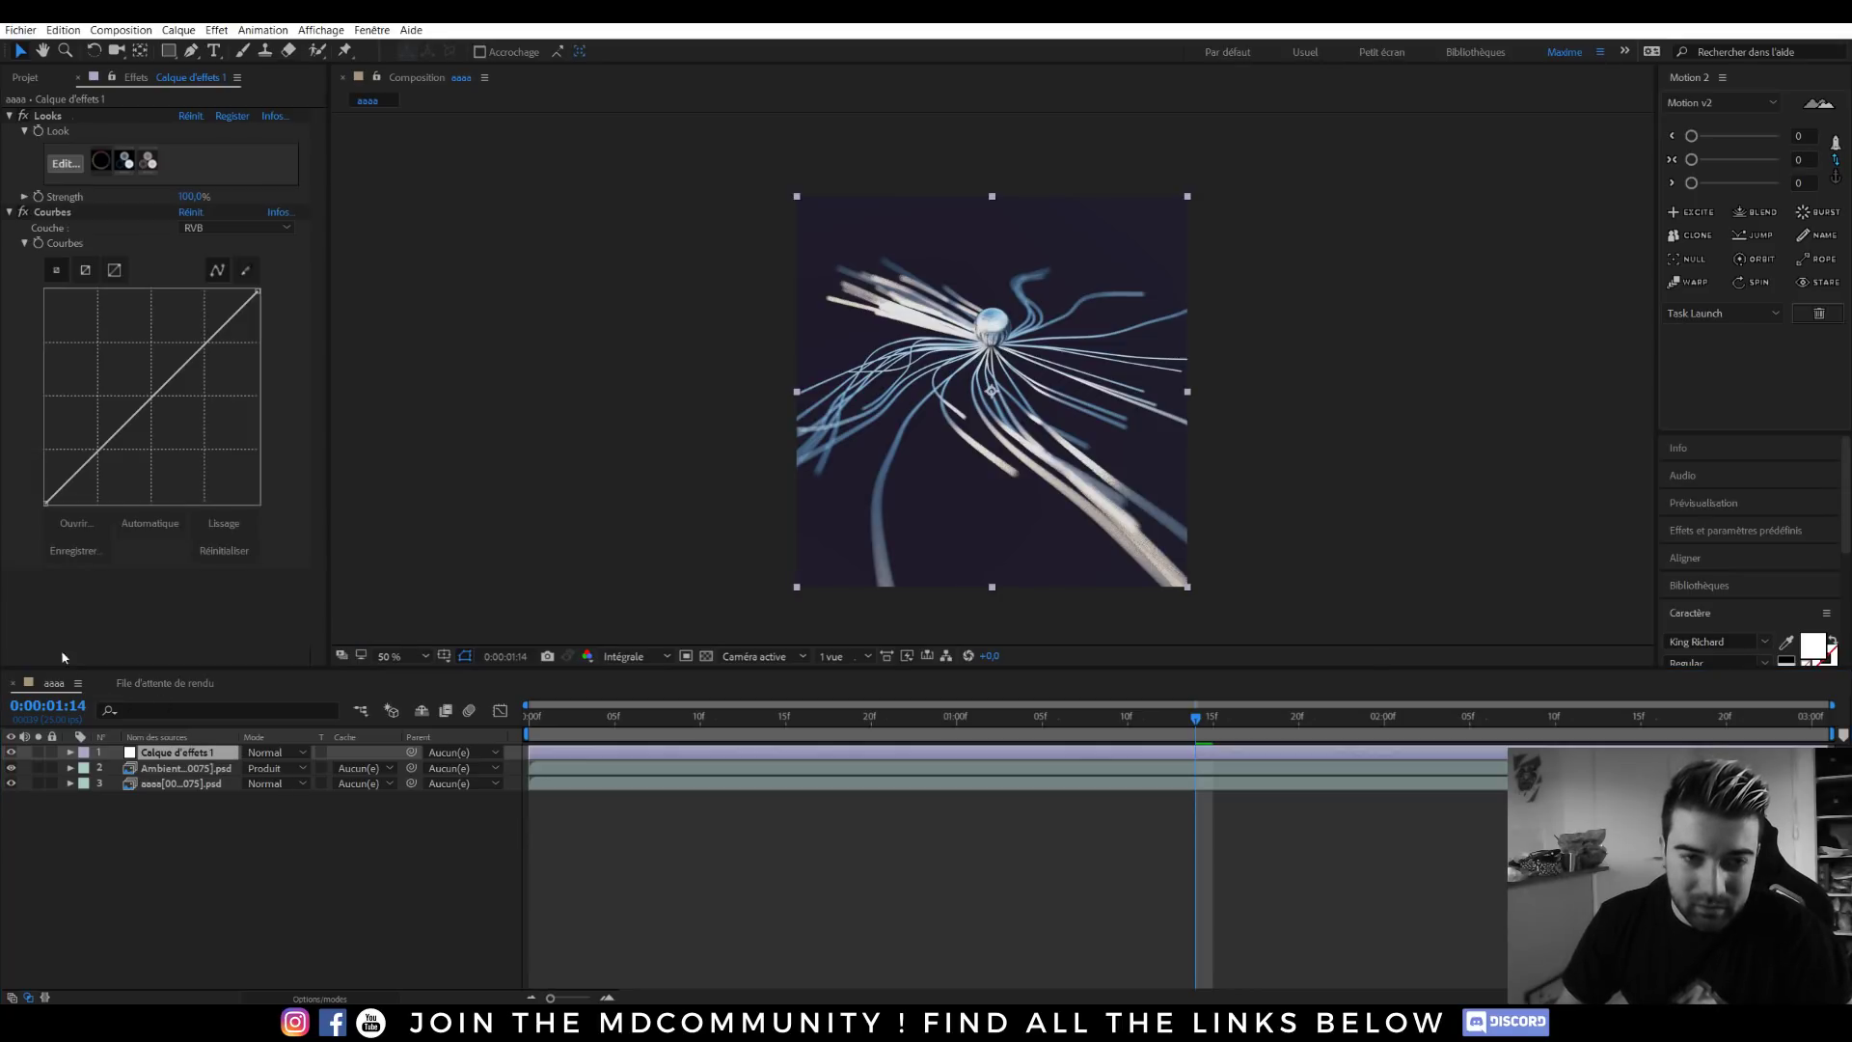
left_click(83, 472)
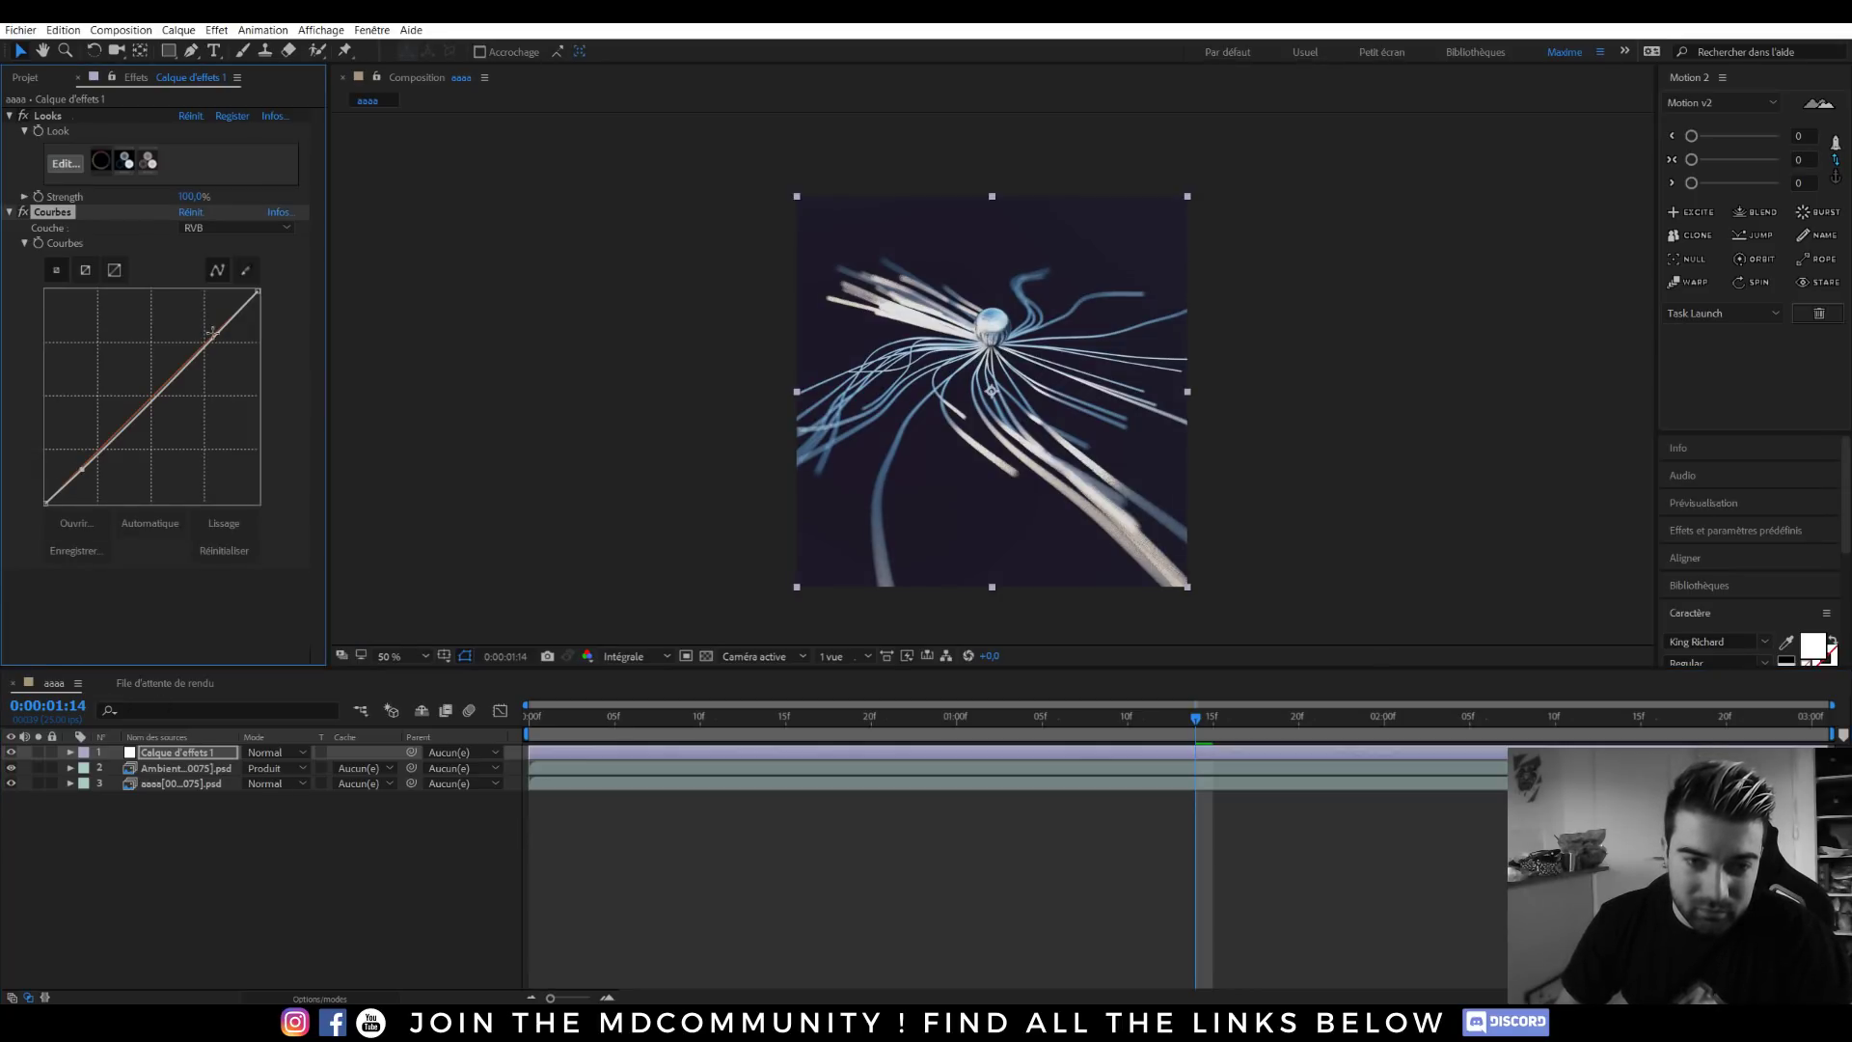
Add the CC Vignette effect to the adjustment layer.
left_click(152, 761)
key("ctrl+space")
type("cc v")
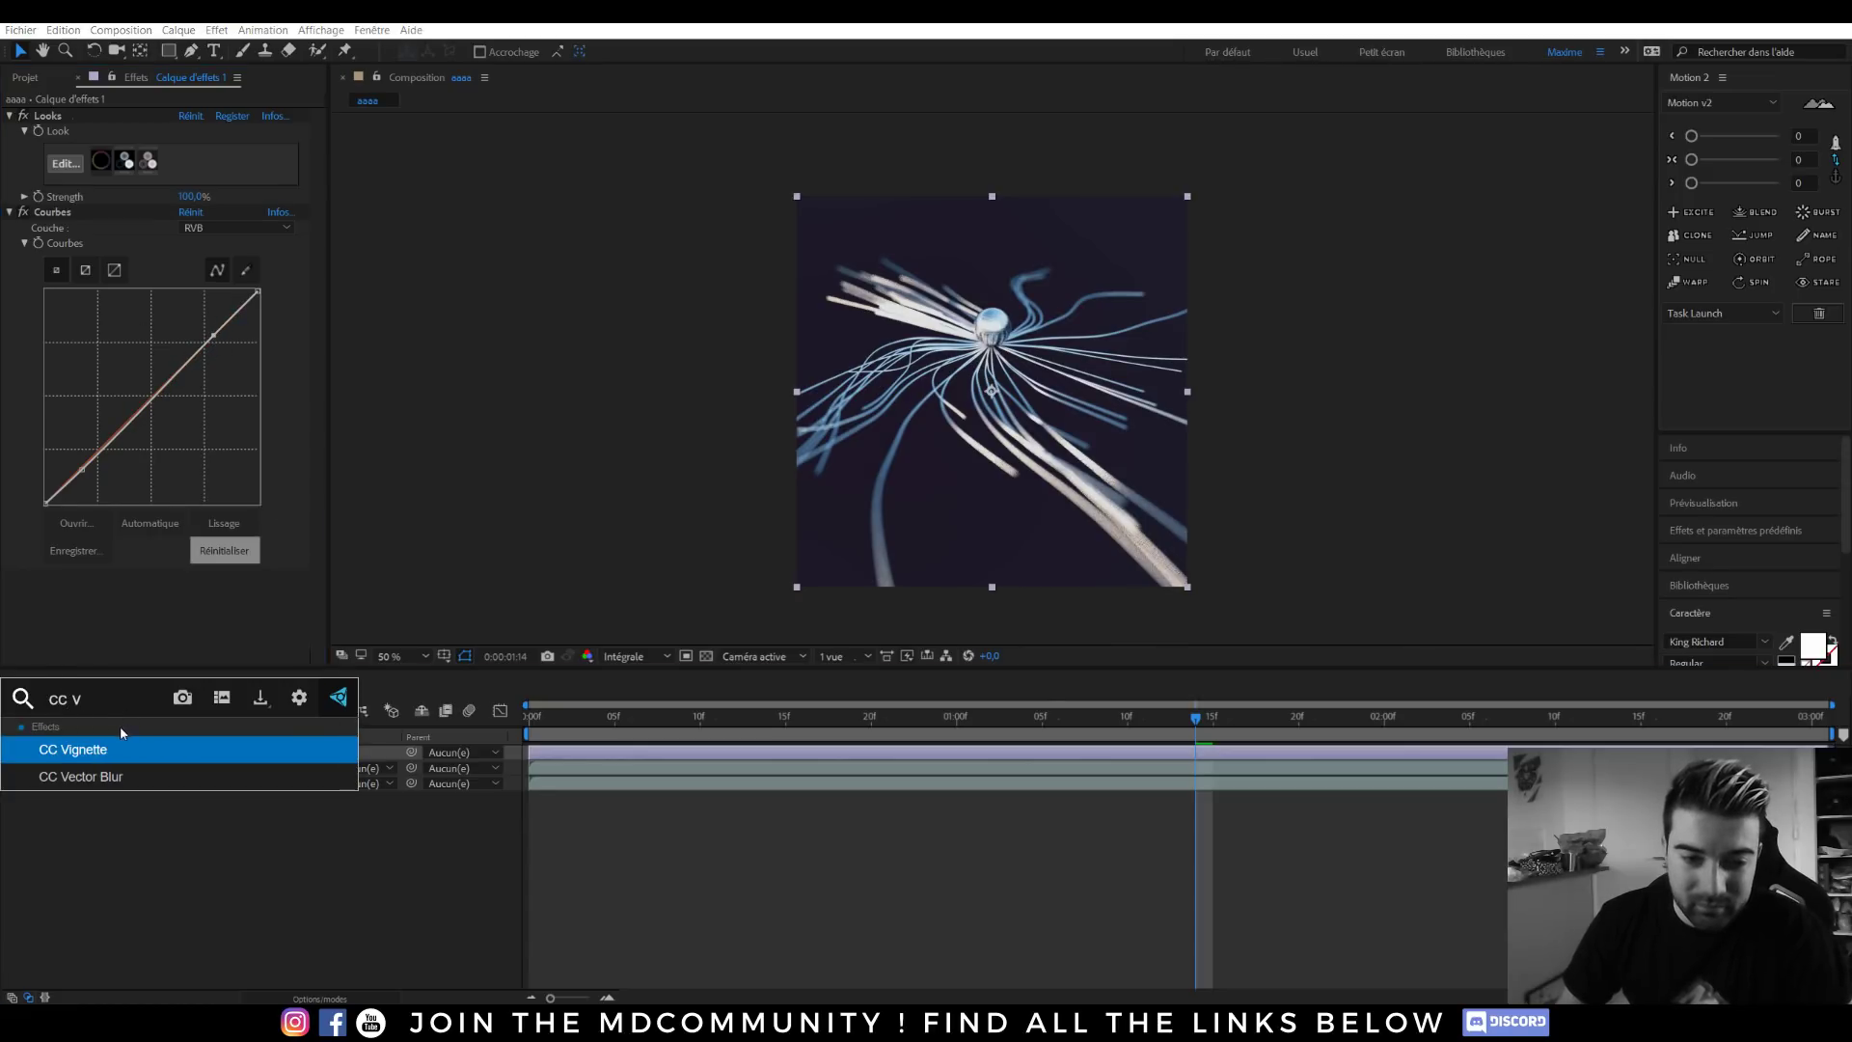
left_click(122, 749)
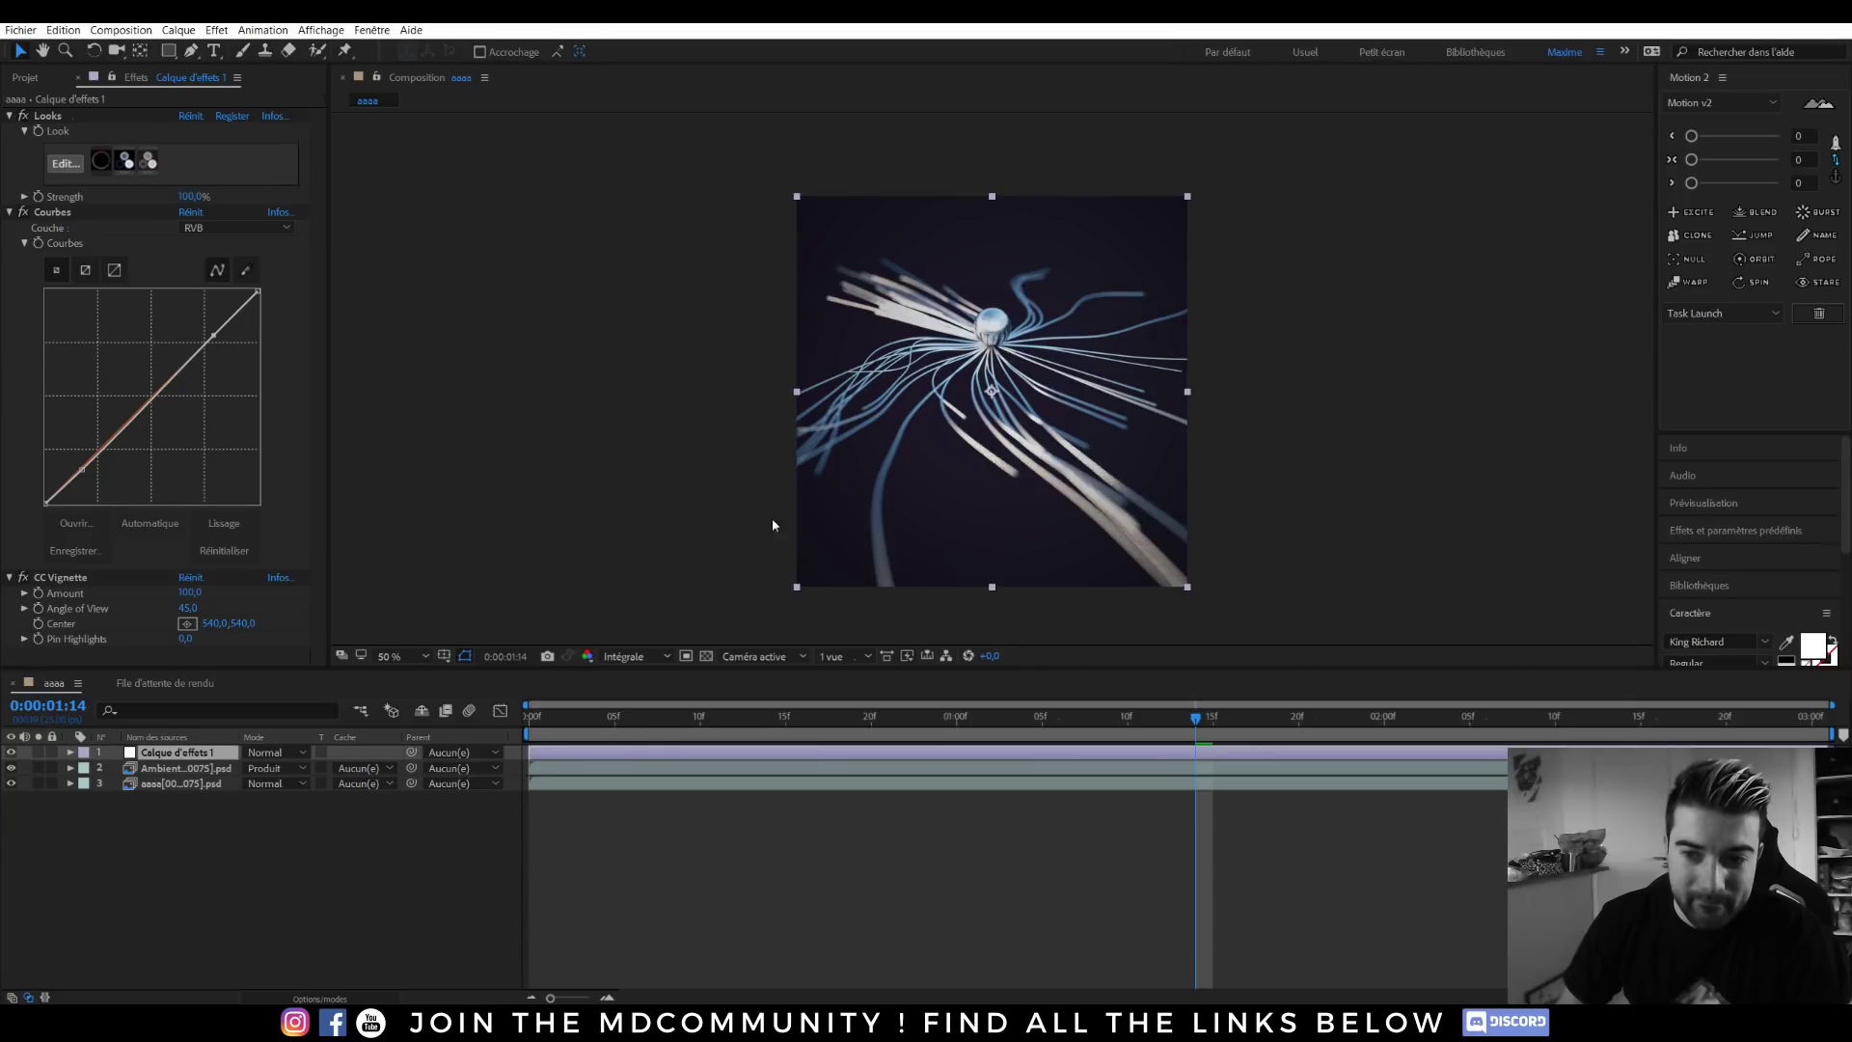
Preview the graded animation from its first frame.
key("Home")
key("space")
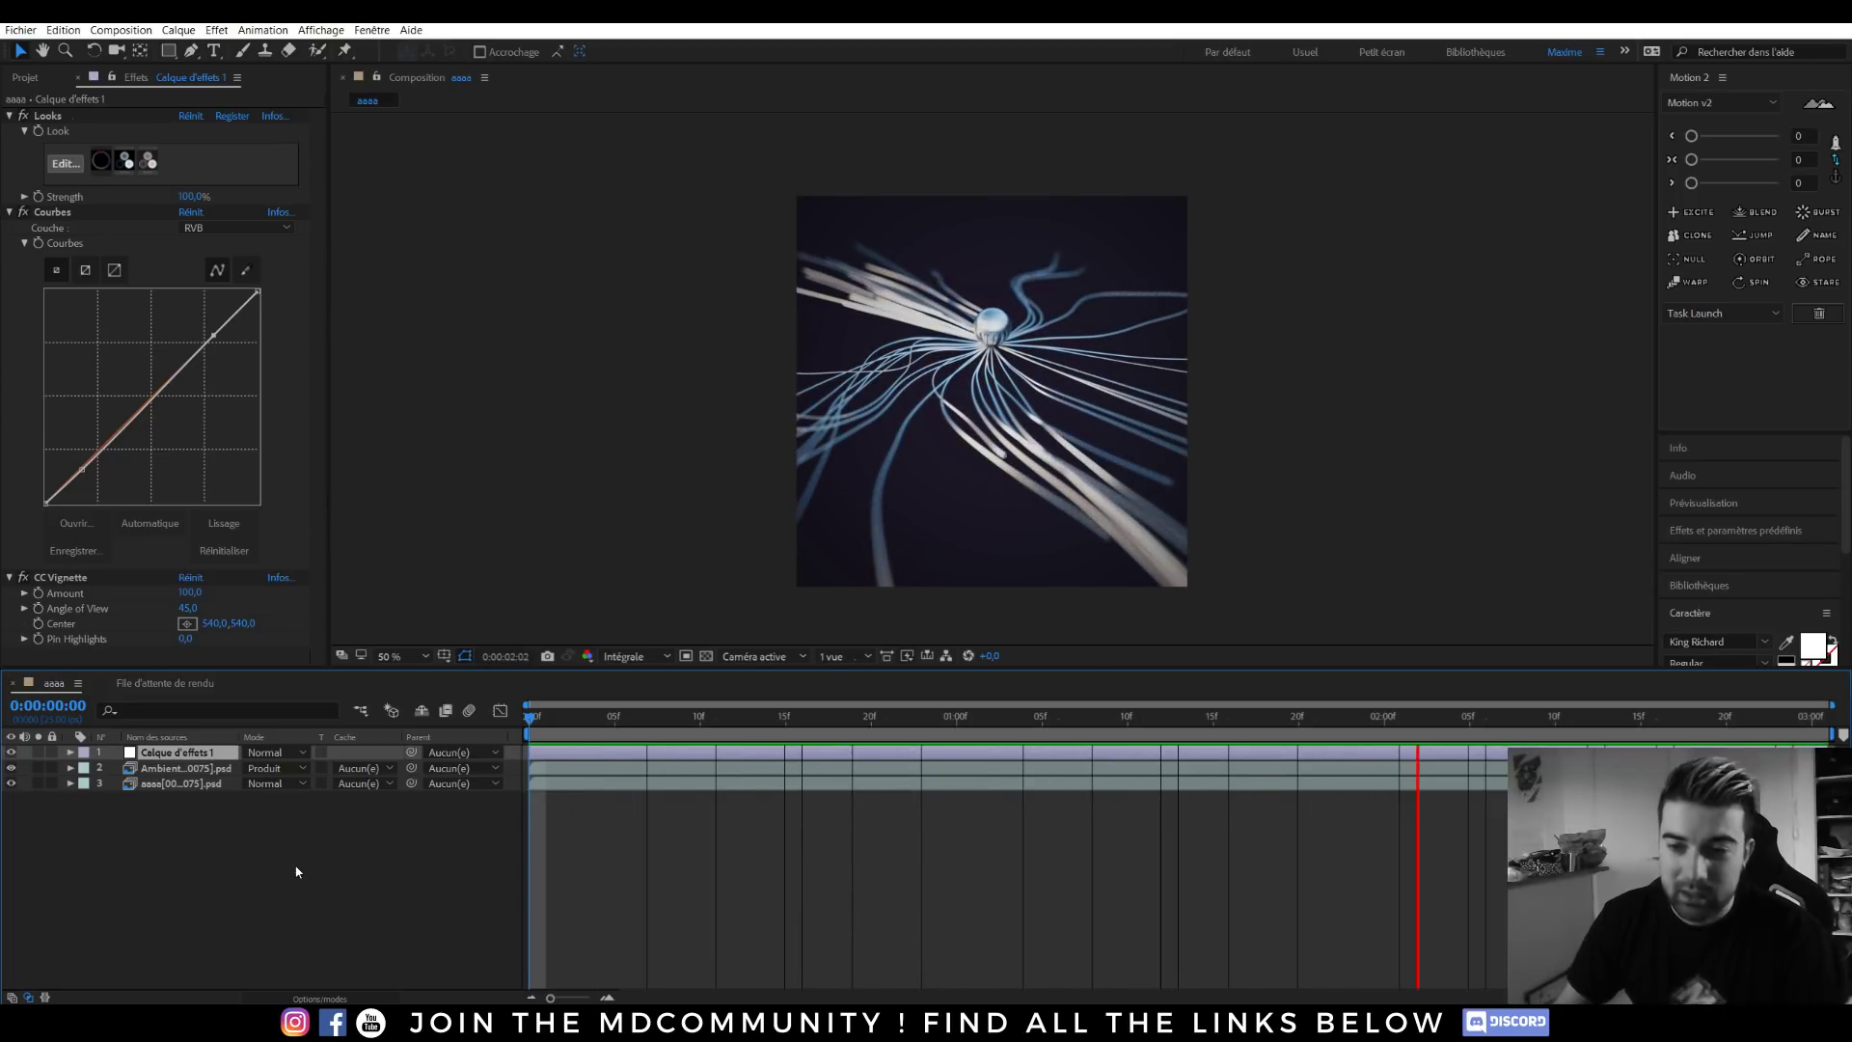
key("space")
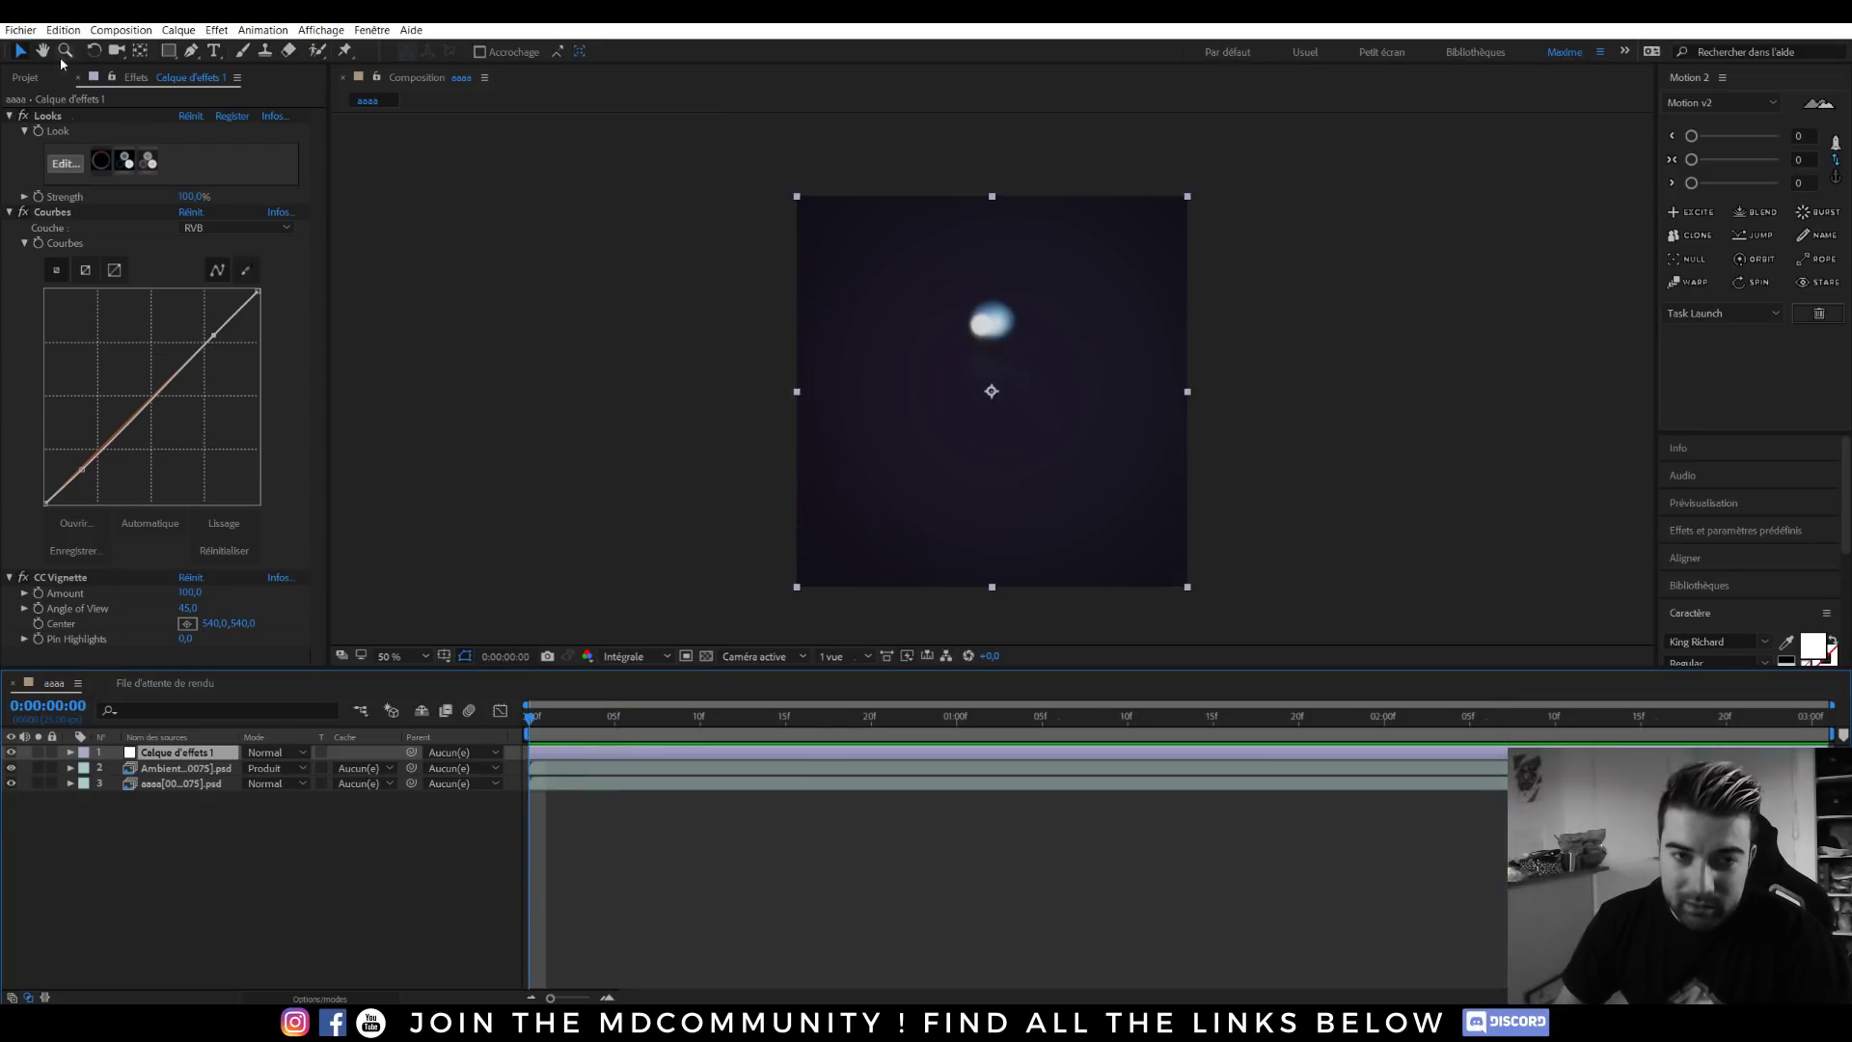
Sort the project items into folders by type with a Motion 2 Task Launch command.
left_click(36, 77)
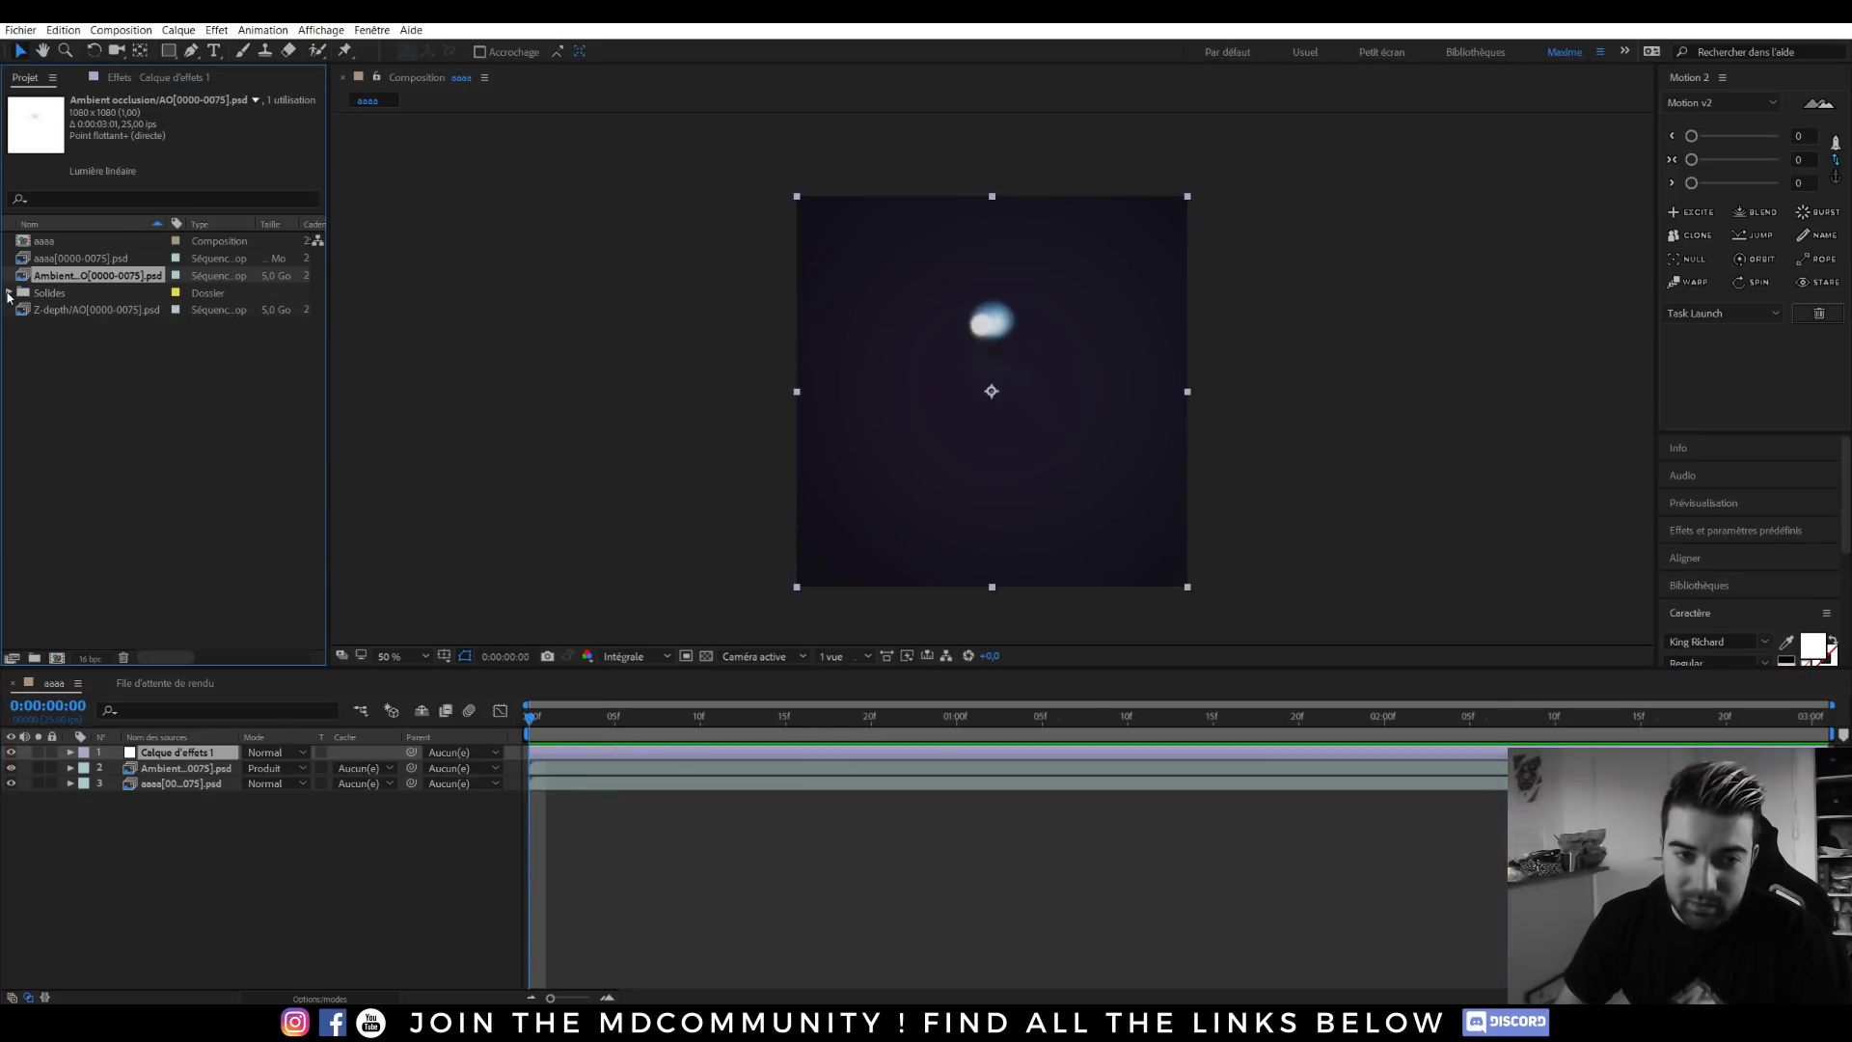
left_click(1722, 312)
left_click(1697, 414)
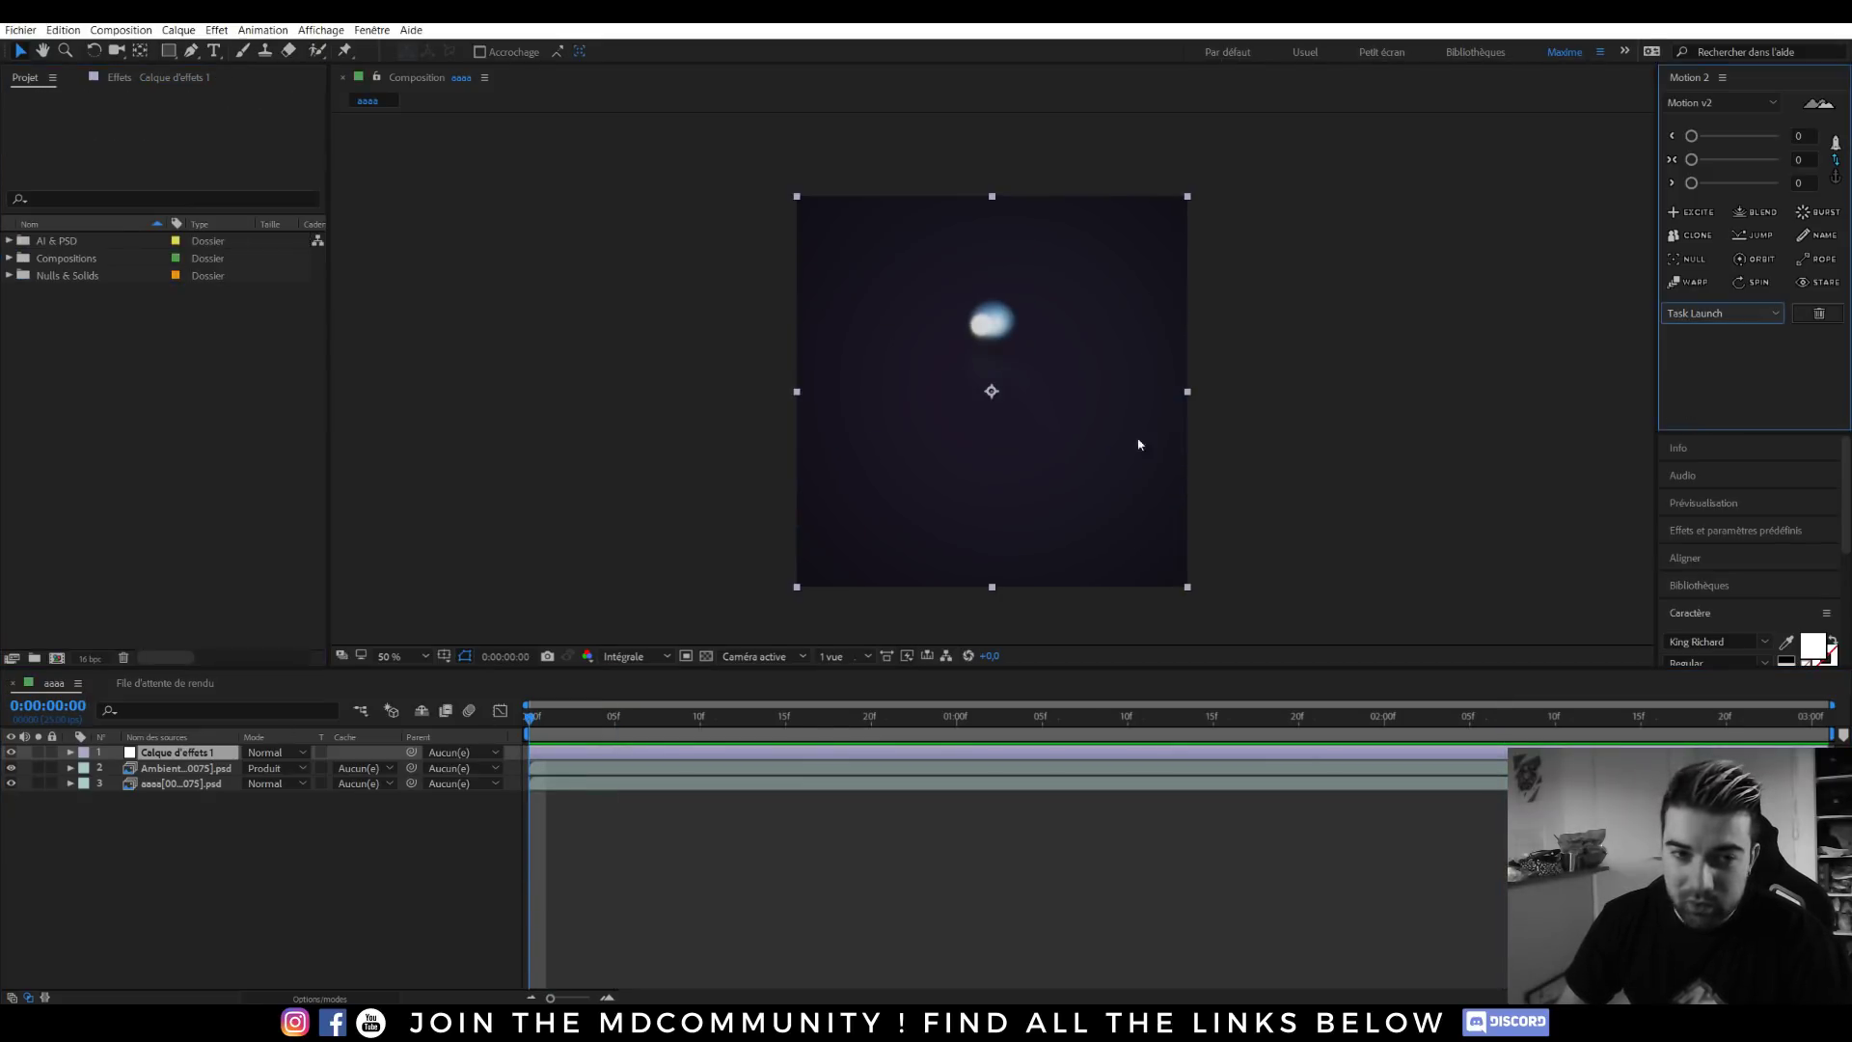
Create a new composition from the aaaa composition in the Compositions folder.
left_click(9, 258)
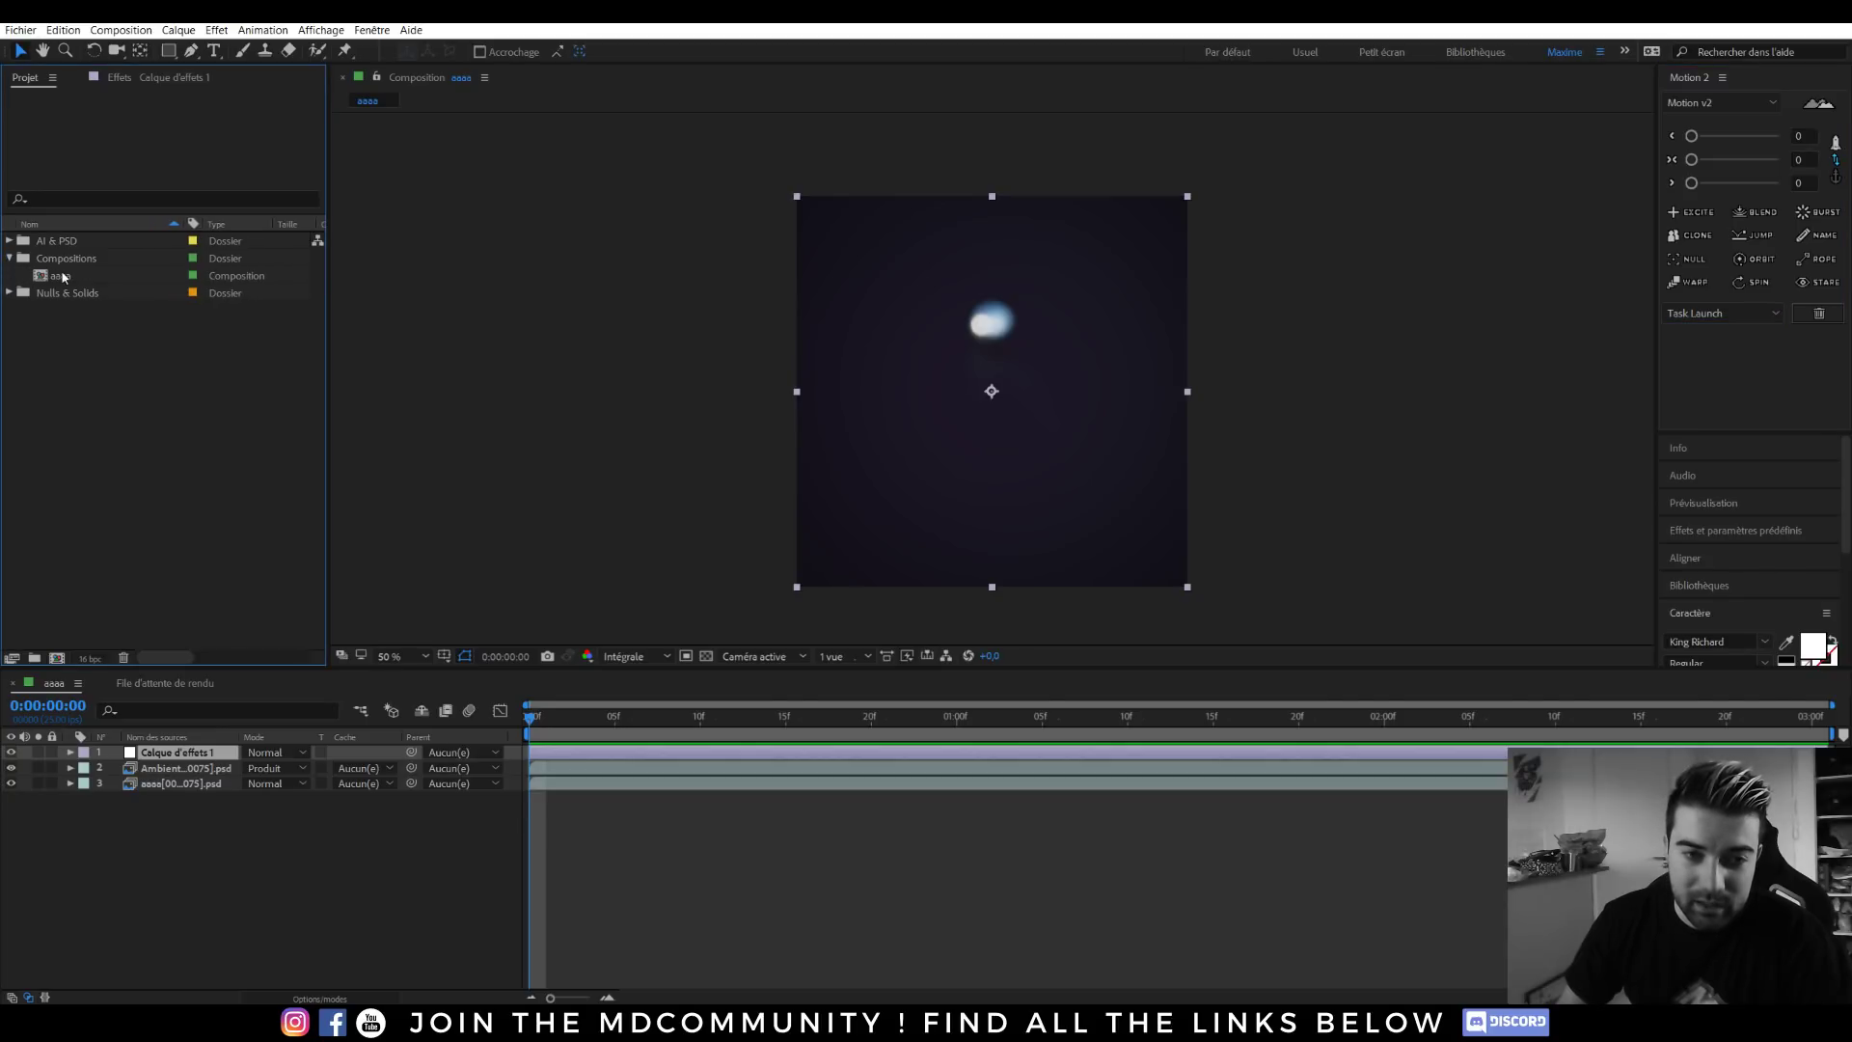
left_click_drag(55, 278, 58, 657)
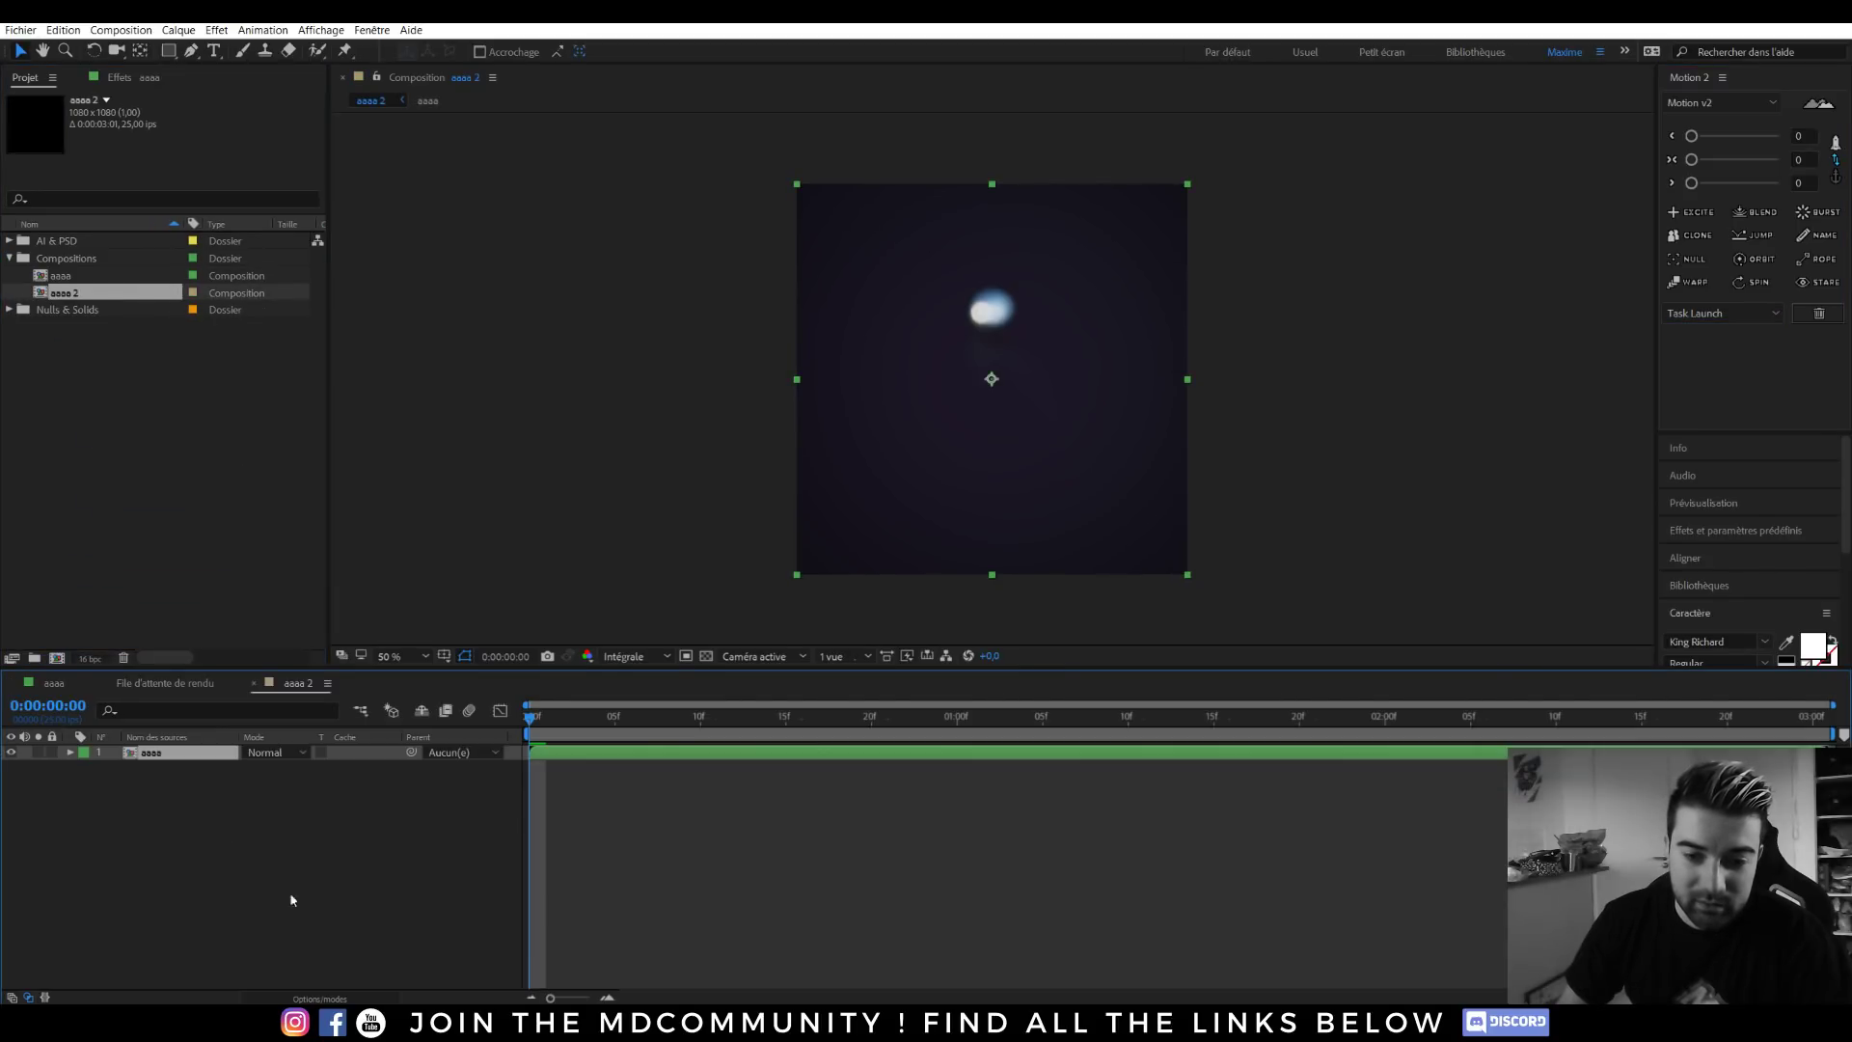
Extend the aaaa 2 composition's duration to 0:00:30:01 and show its full length in the timeline.
key("ctrl+k")
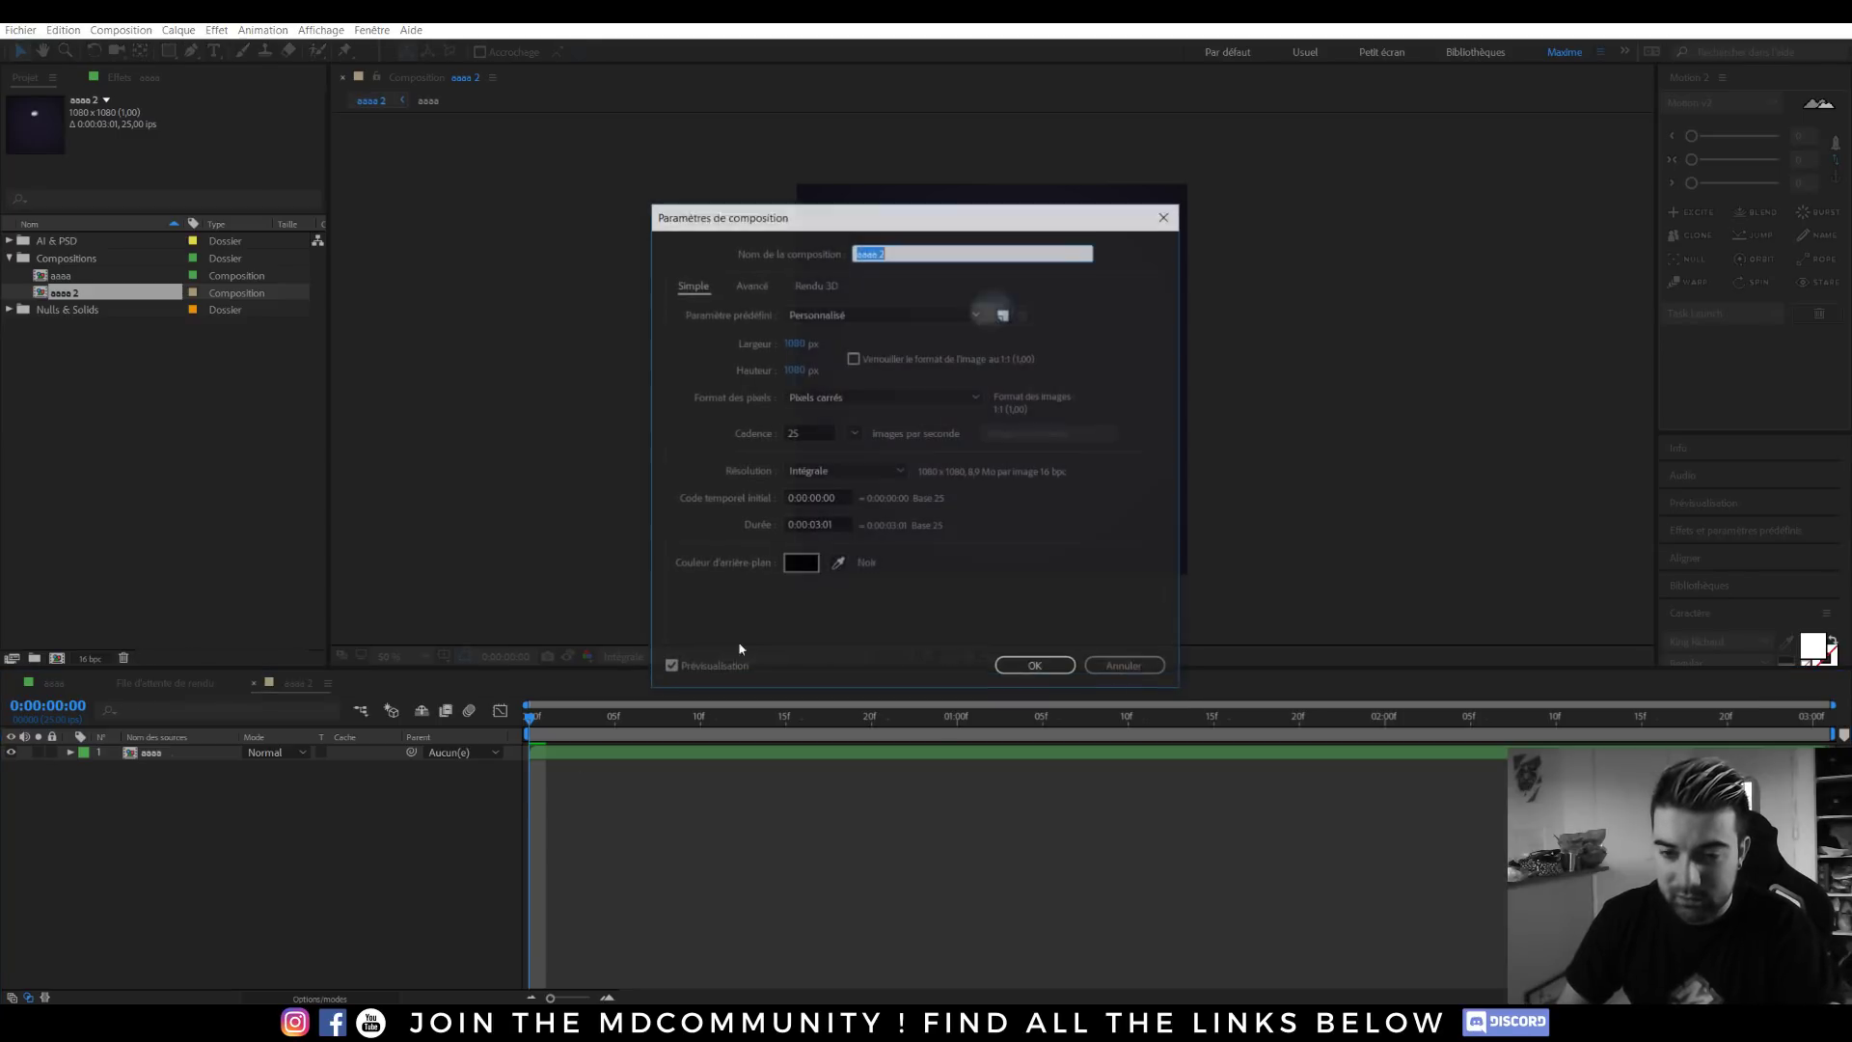
left_click(817, 526)
type("30:")
left_click(1034, 667)
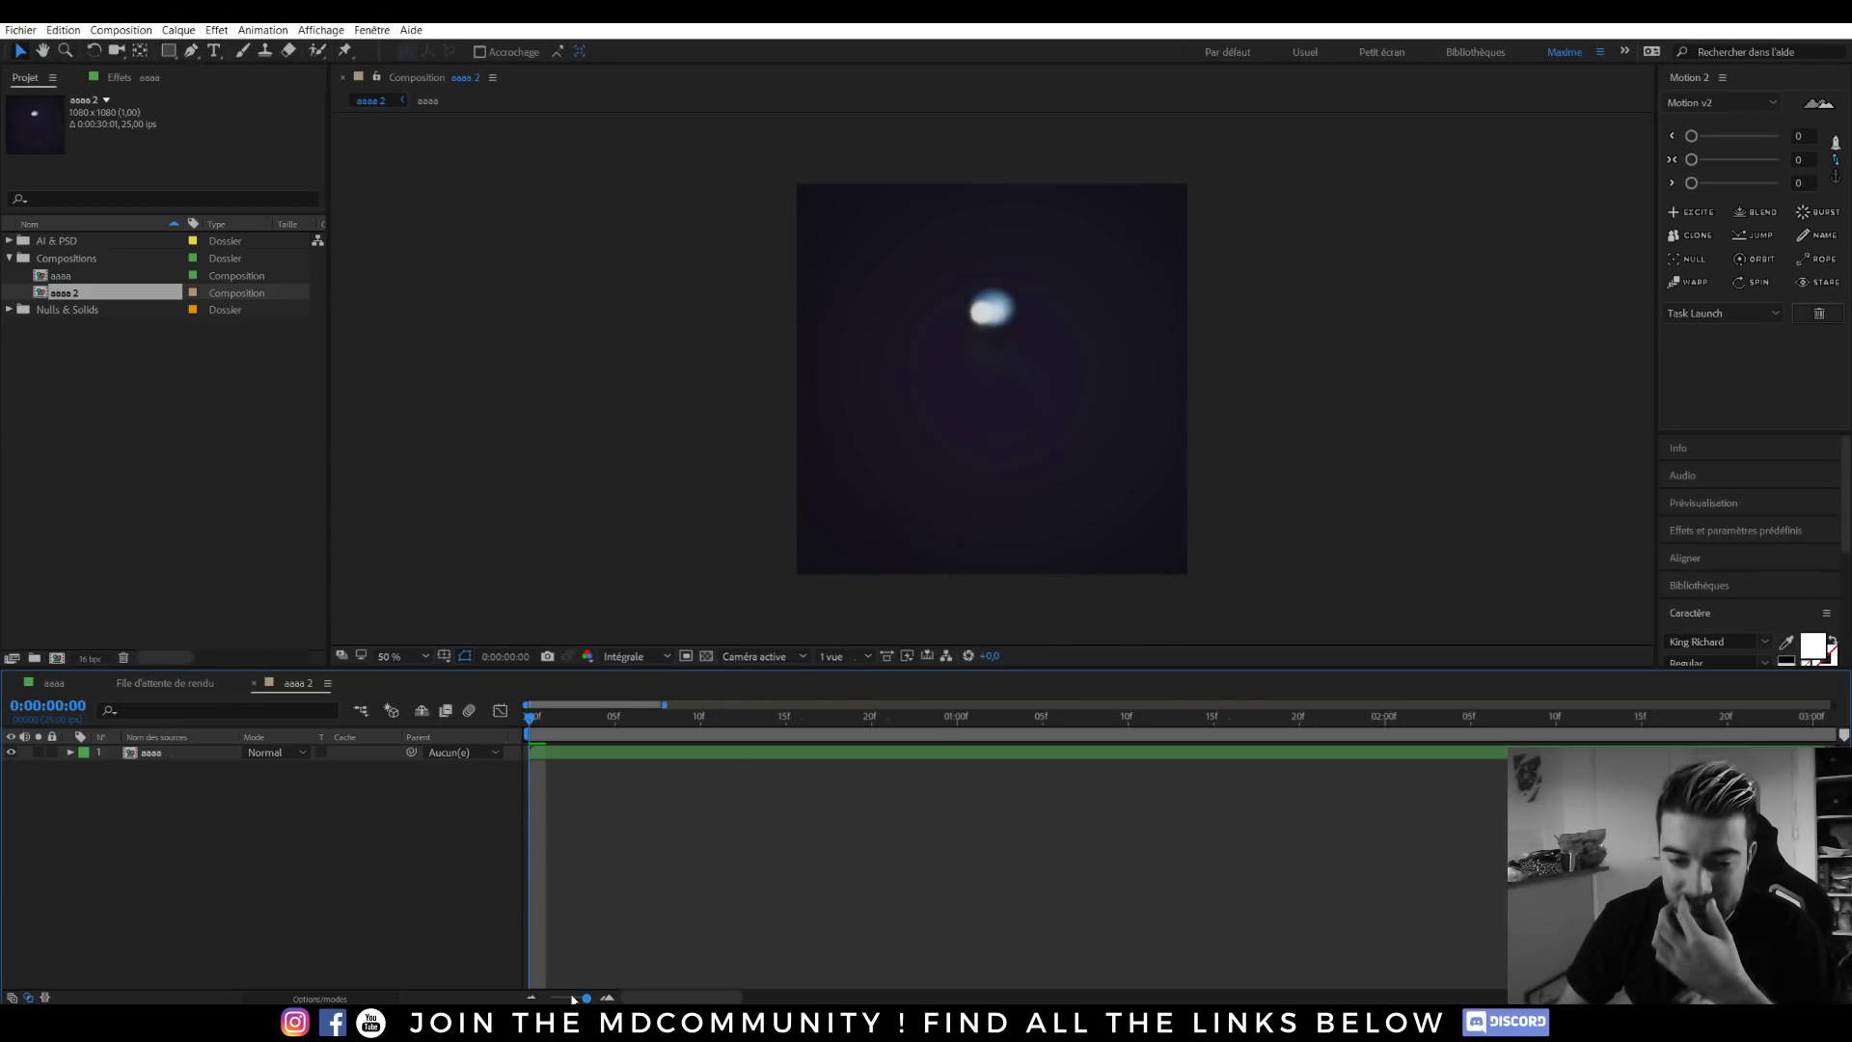
left_click_drag(571, 999, 544, 999)
Duplicate the aaaa layer, place the copy directly after the original, and reverse the copy in time.
left_click(158, 758)
key("ctrl+d")
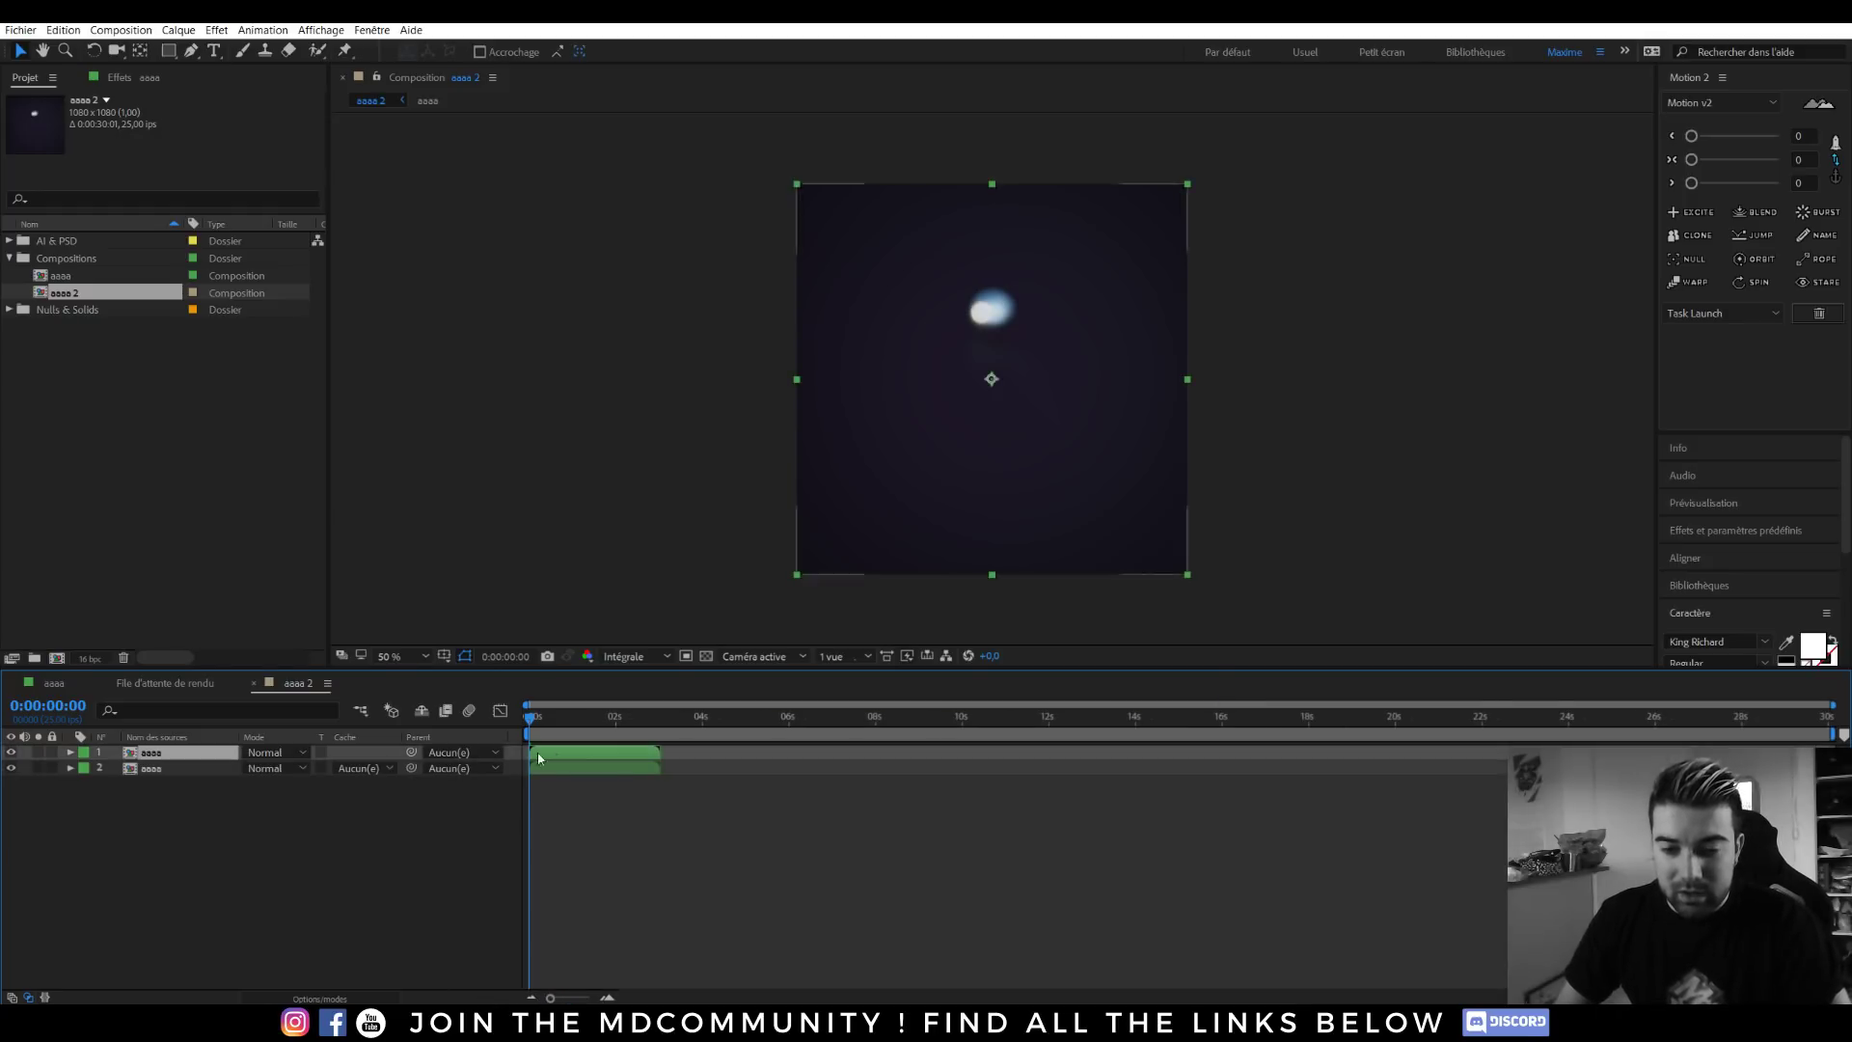
left_click_drag(540, 750, 668, 755)
right_click(175, 749)
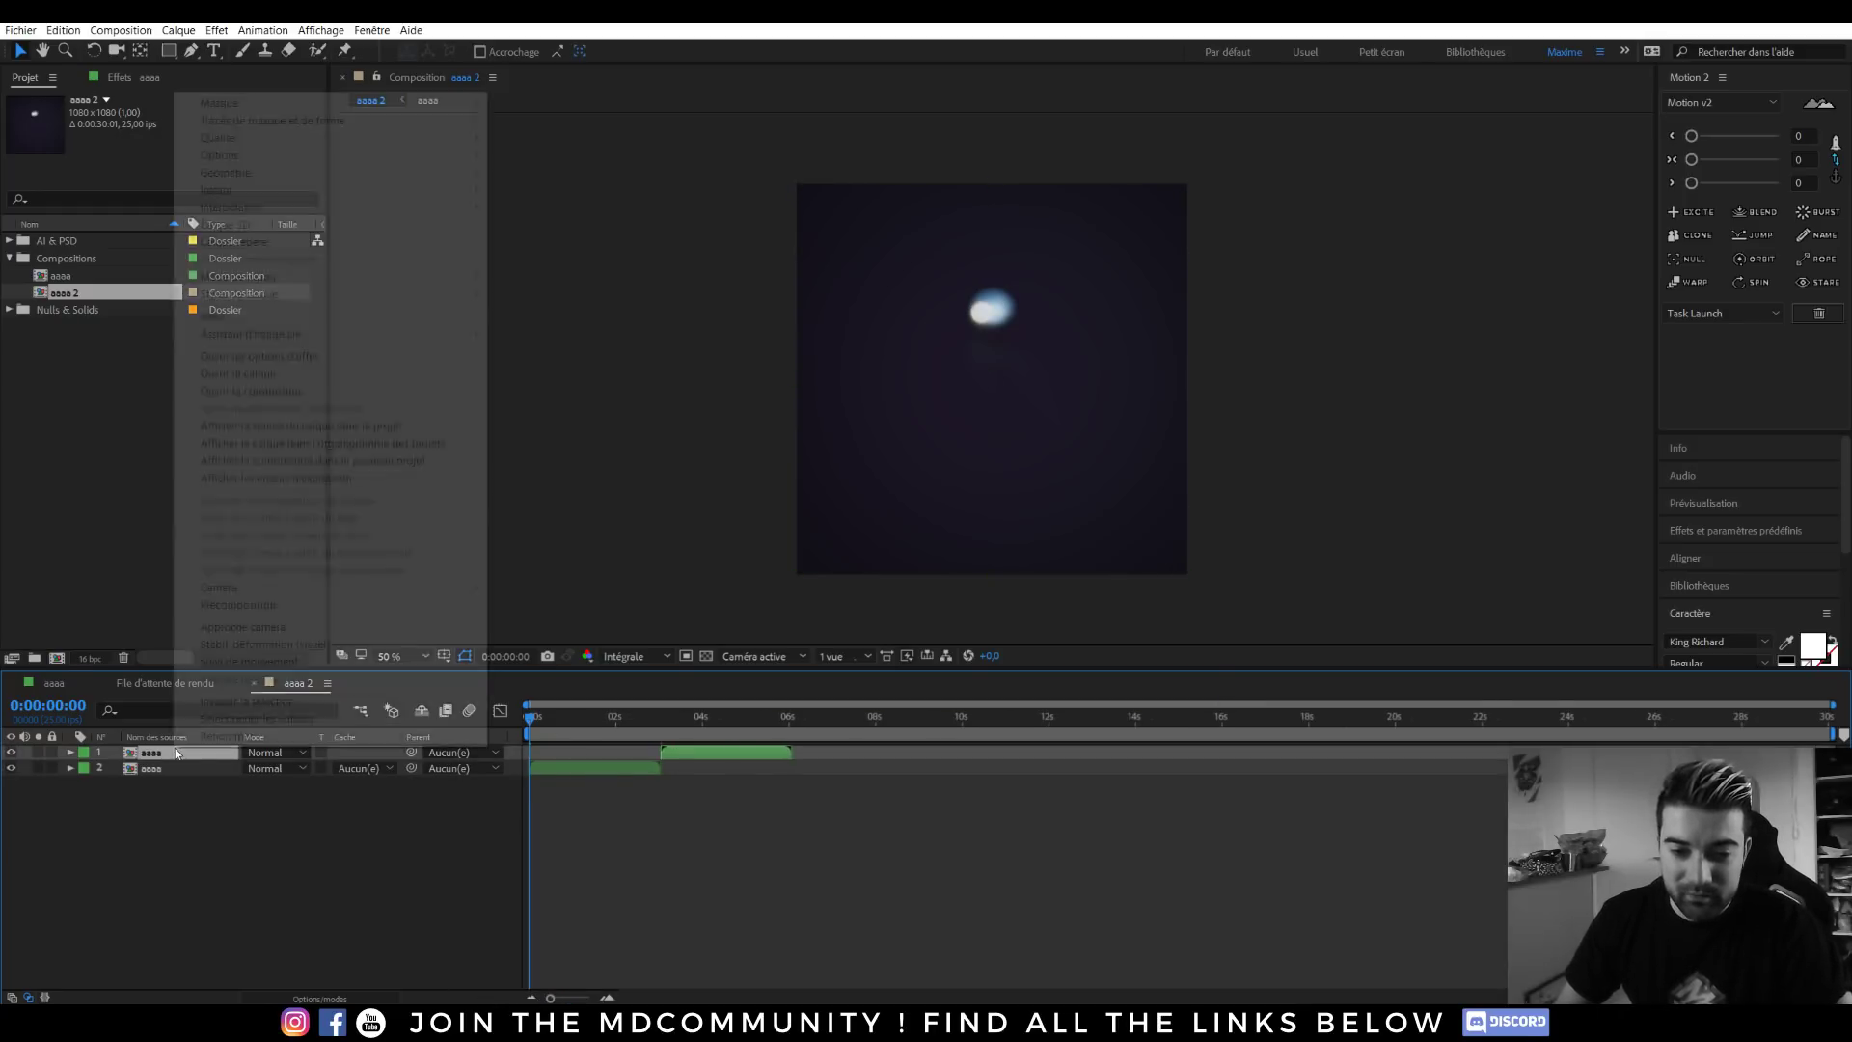
mouse_move(372, 192)
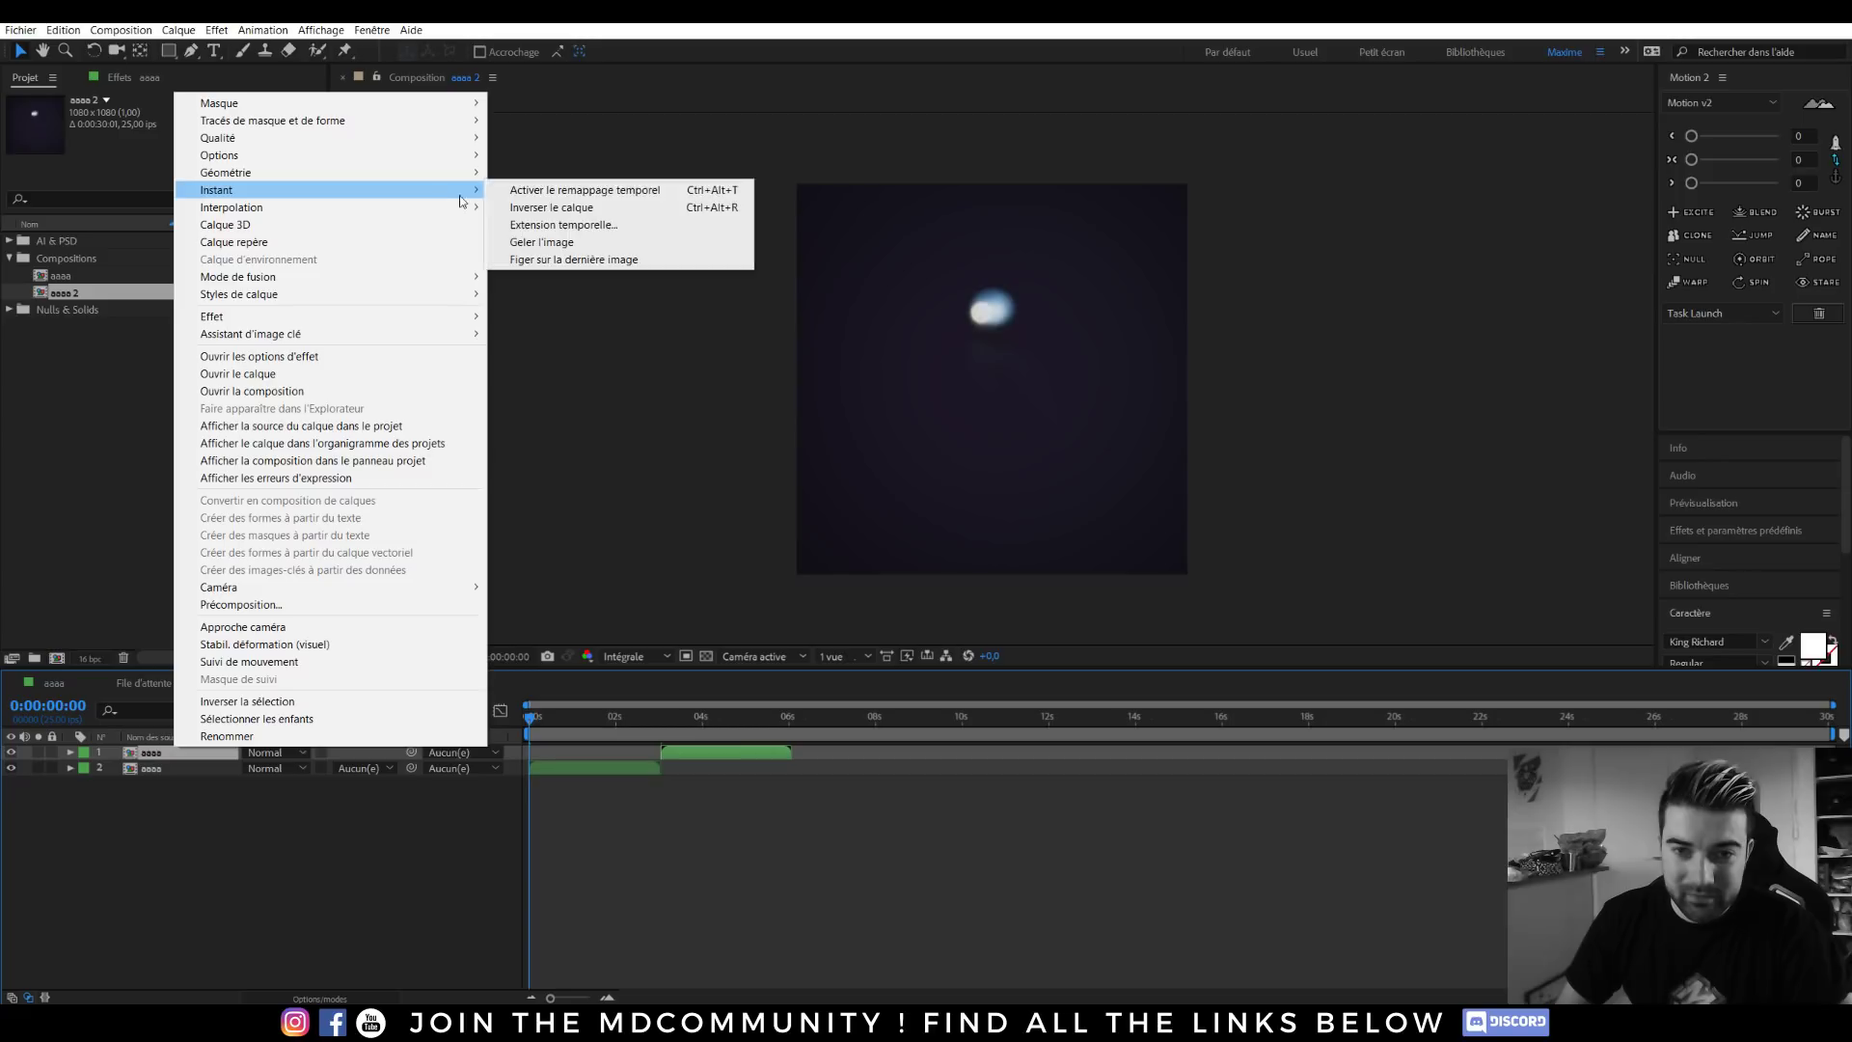
left_click(566, 209)
Duplicate the forward and reversed layer pair and place the copies directly after the first pair.
left_click_drag(211, 830, 140, 753)
key("ctrl+d")
left_click_drag(587, 784, 858, 786)
Set the work area's end to the end of the last layer, about 12 seconds, and preview the loop from the start.
left_click_drag(1005, 719, 223, 744)
key("n")
key("space")
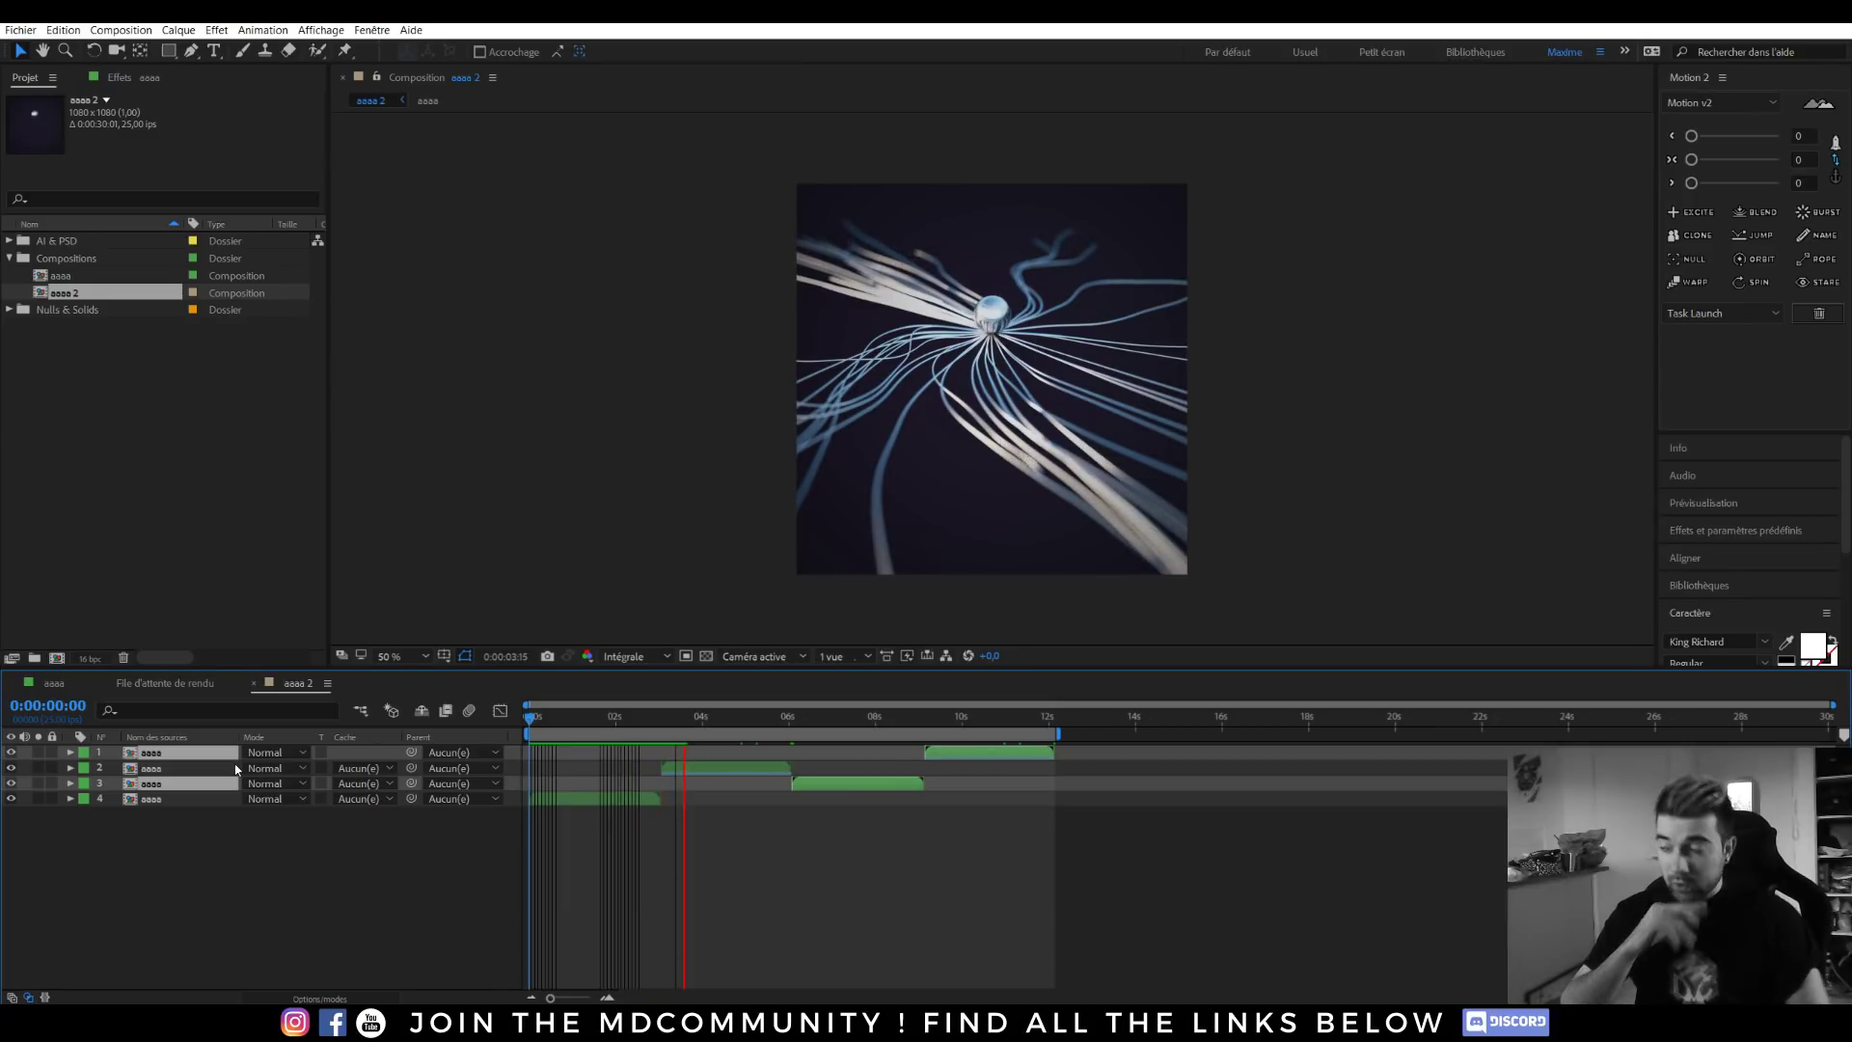
key("space")
left_click_drag(726, 733, 608, 731)
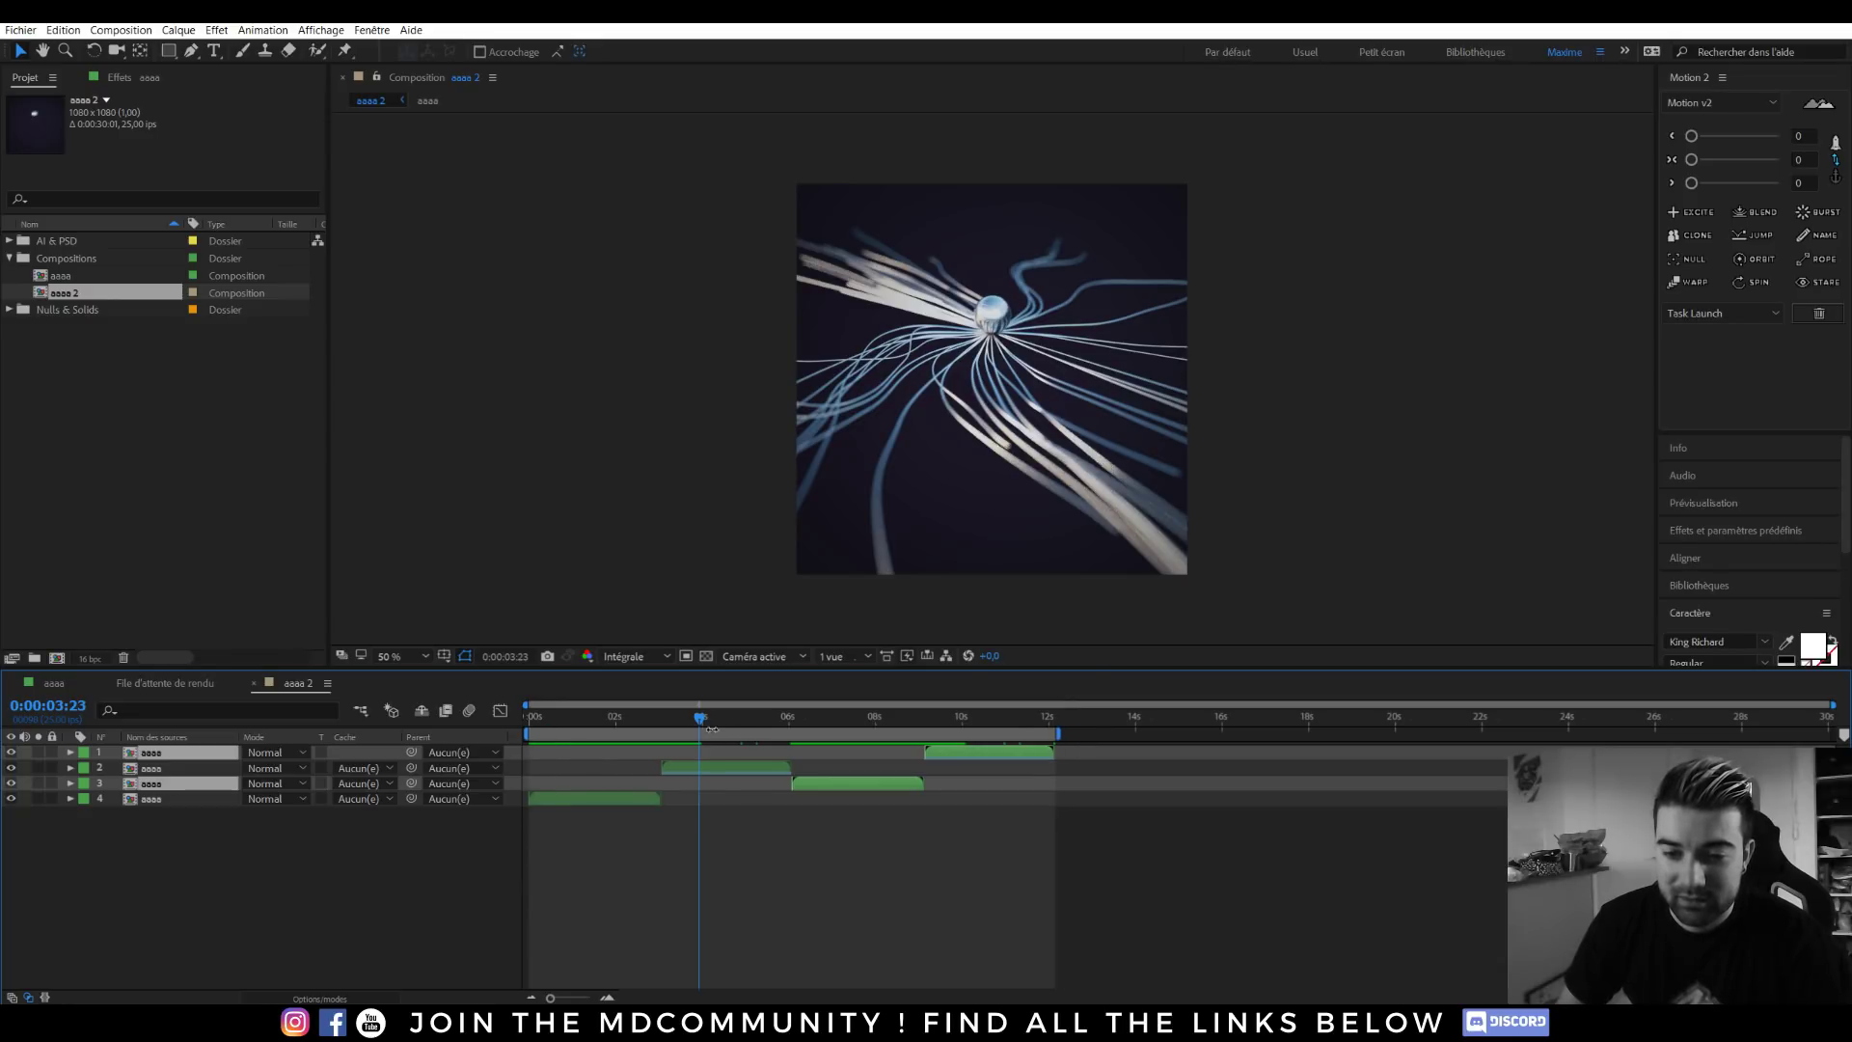
key("Home")
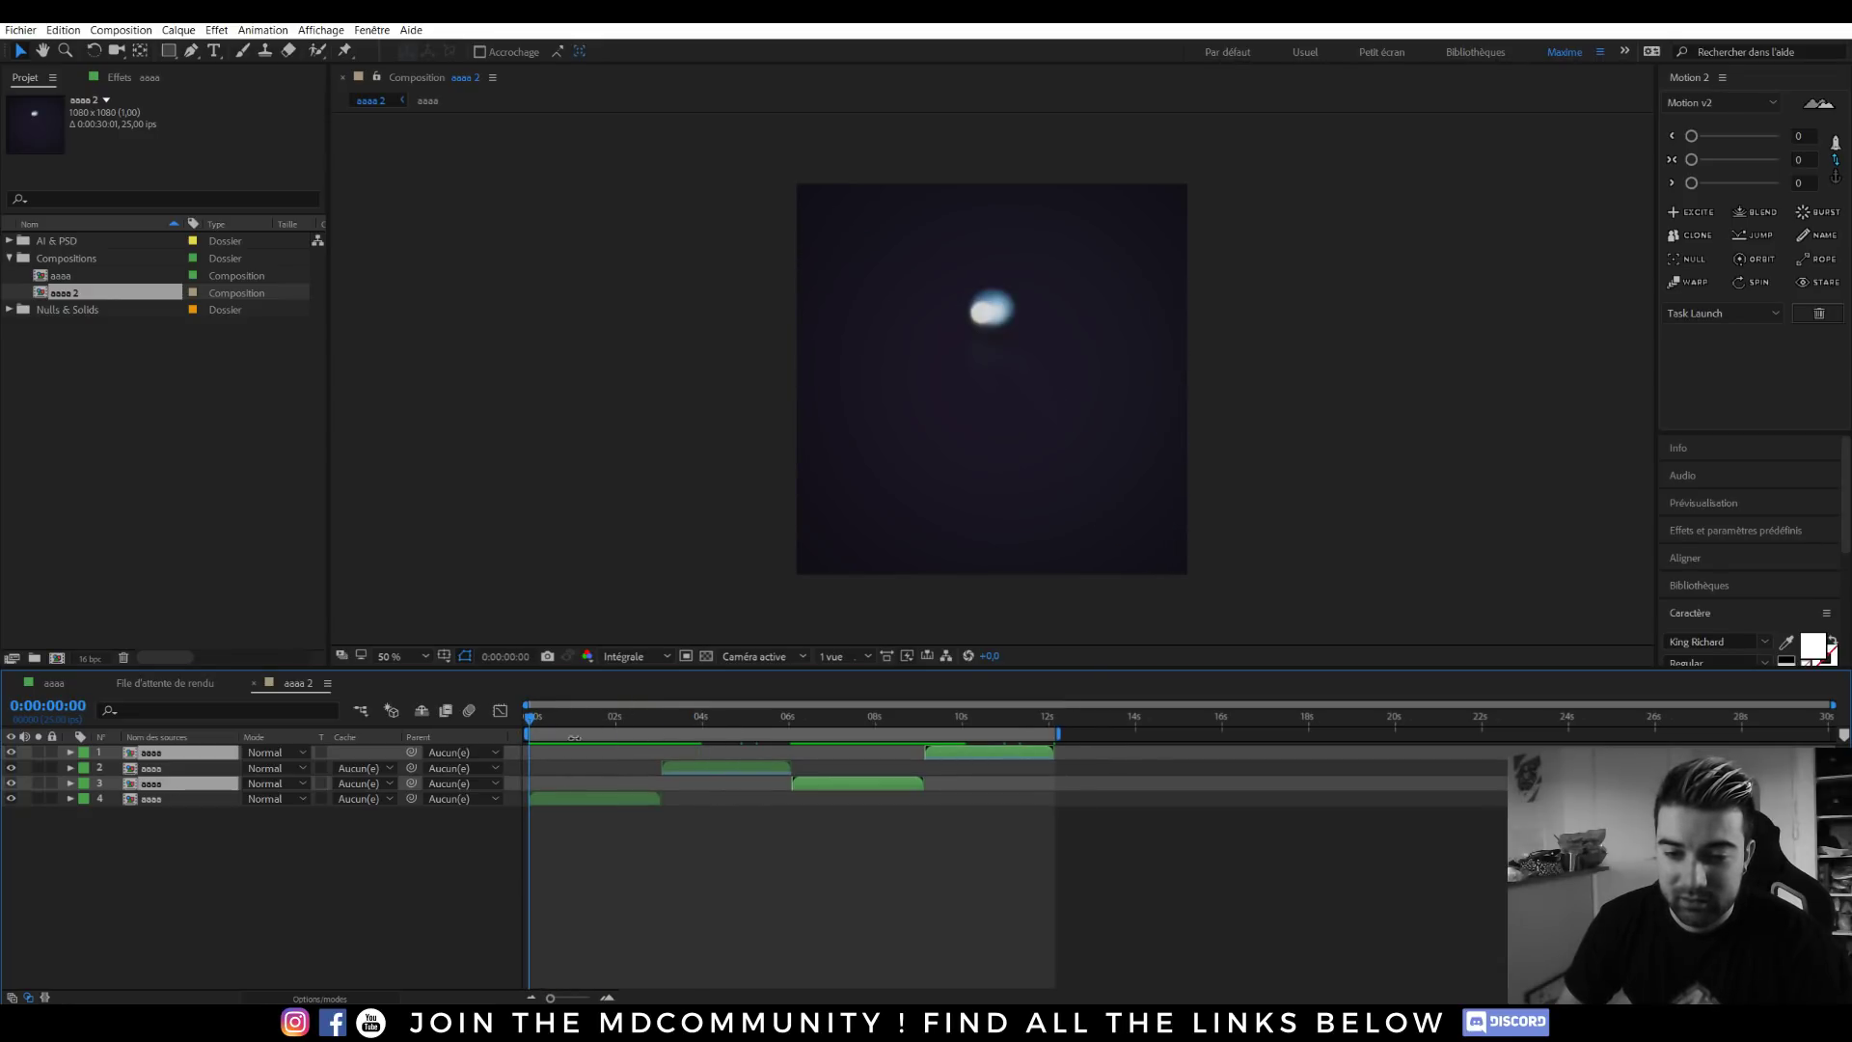
mouse_move(663, 731)
left_mouse_down()
mouse_move(989, 733)
mouse_move(675, 733)
left_mouse_up()
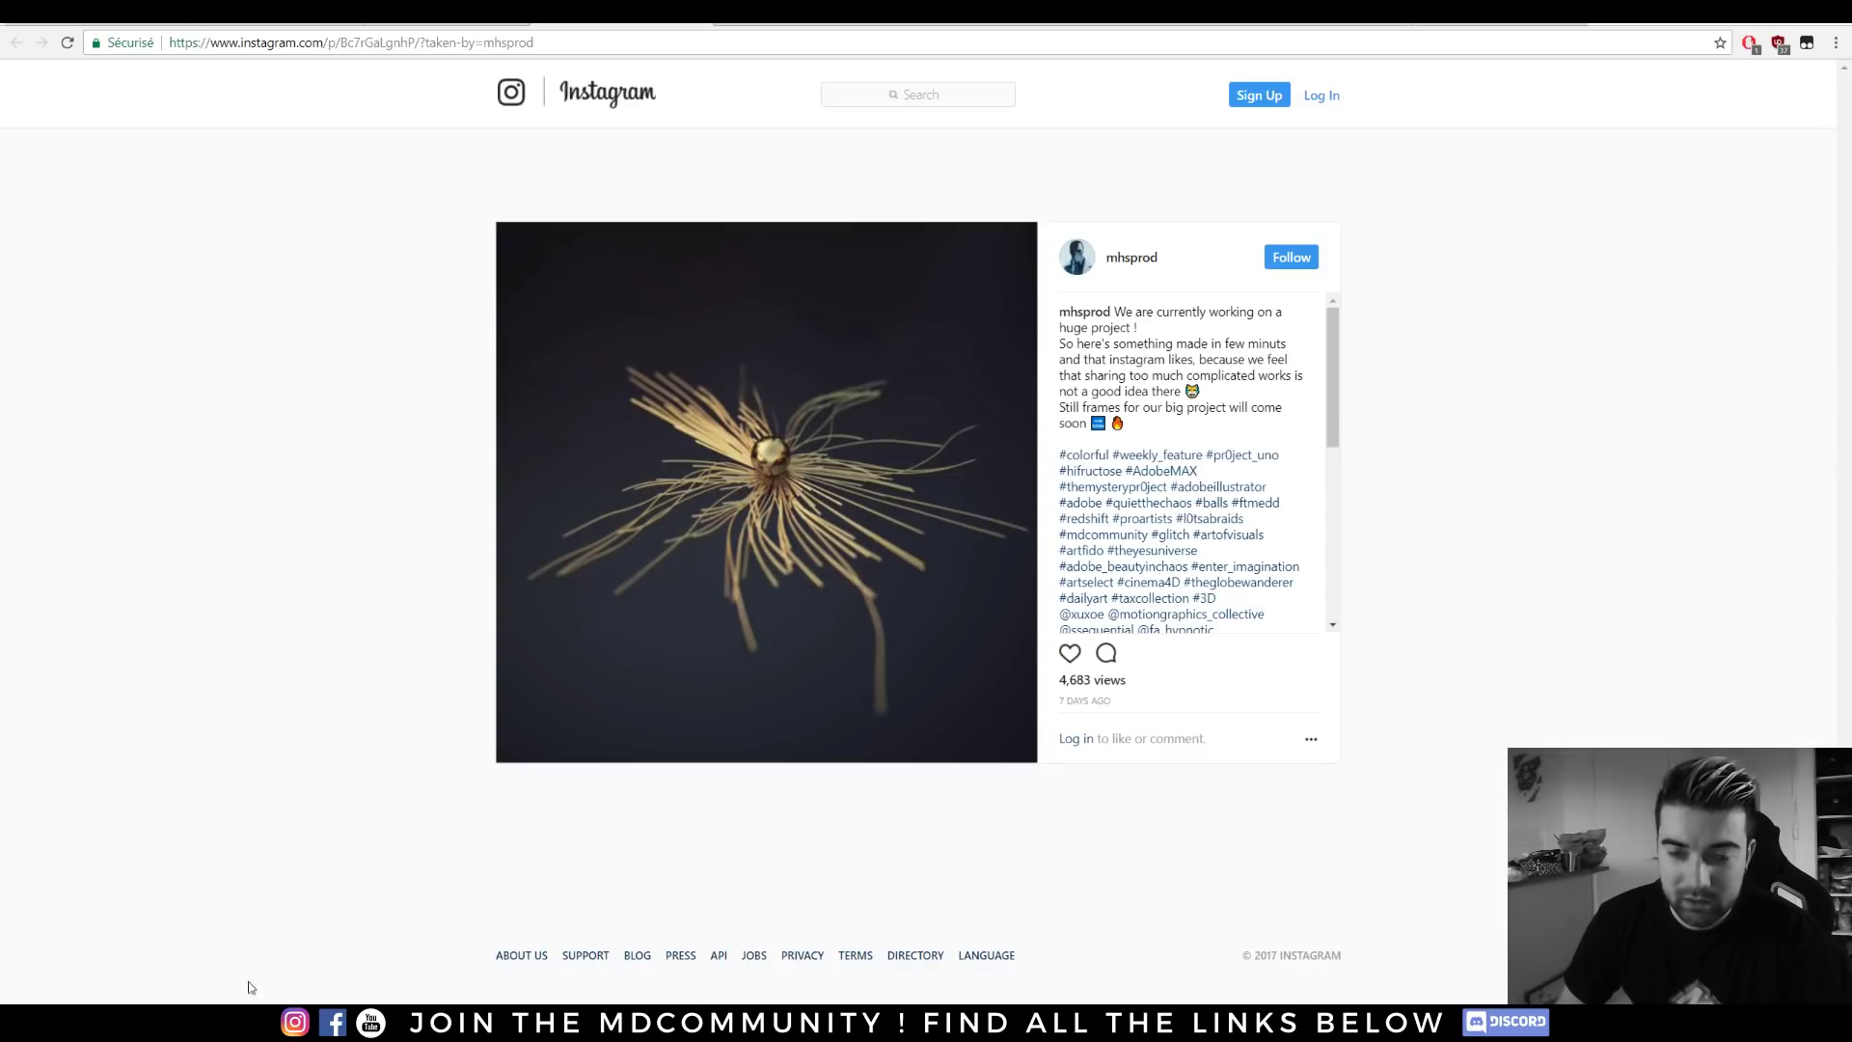
Switch to the browser and play the reference particle-trail videos on Instagram.
left_click(758, 528)
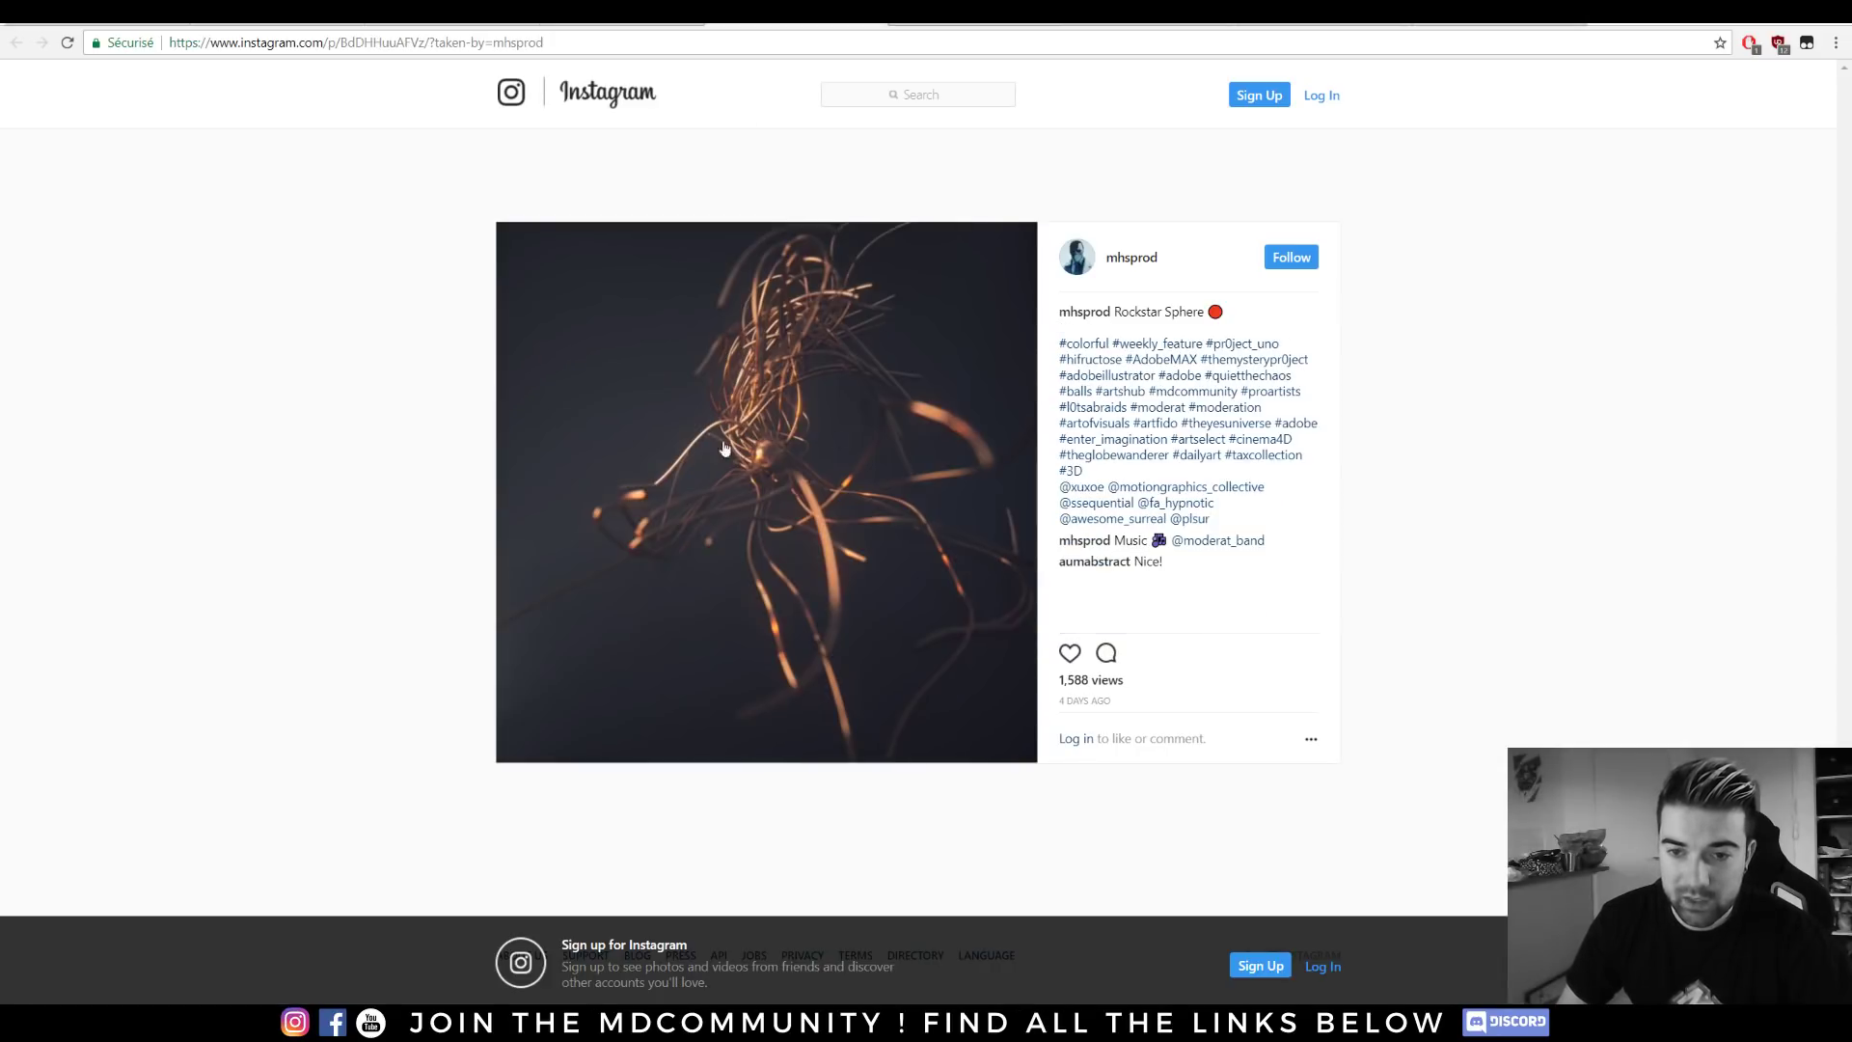
left_click(767, 475)
left_click(767, 474)
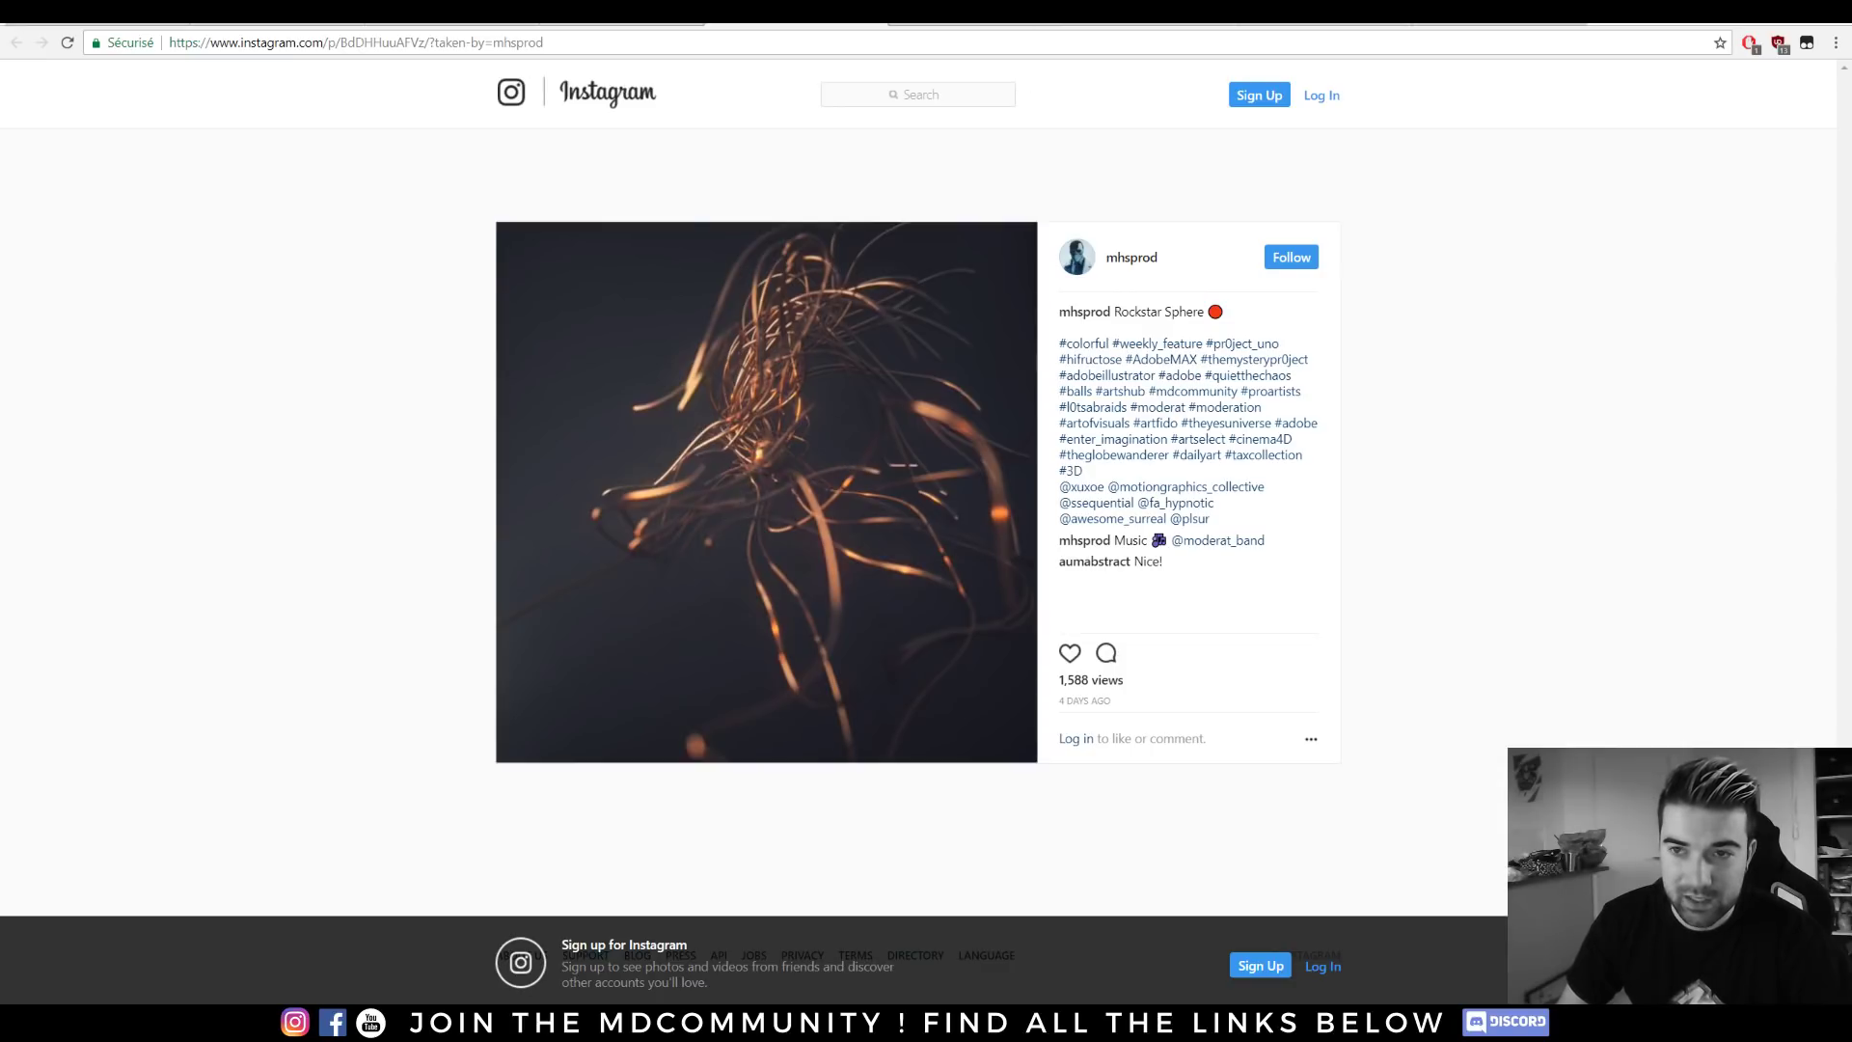
left_click(1013, 13)
left_click(799, 494)
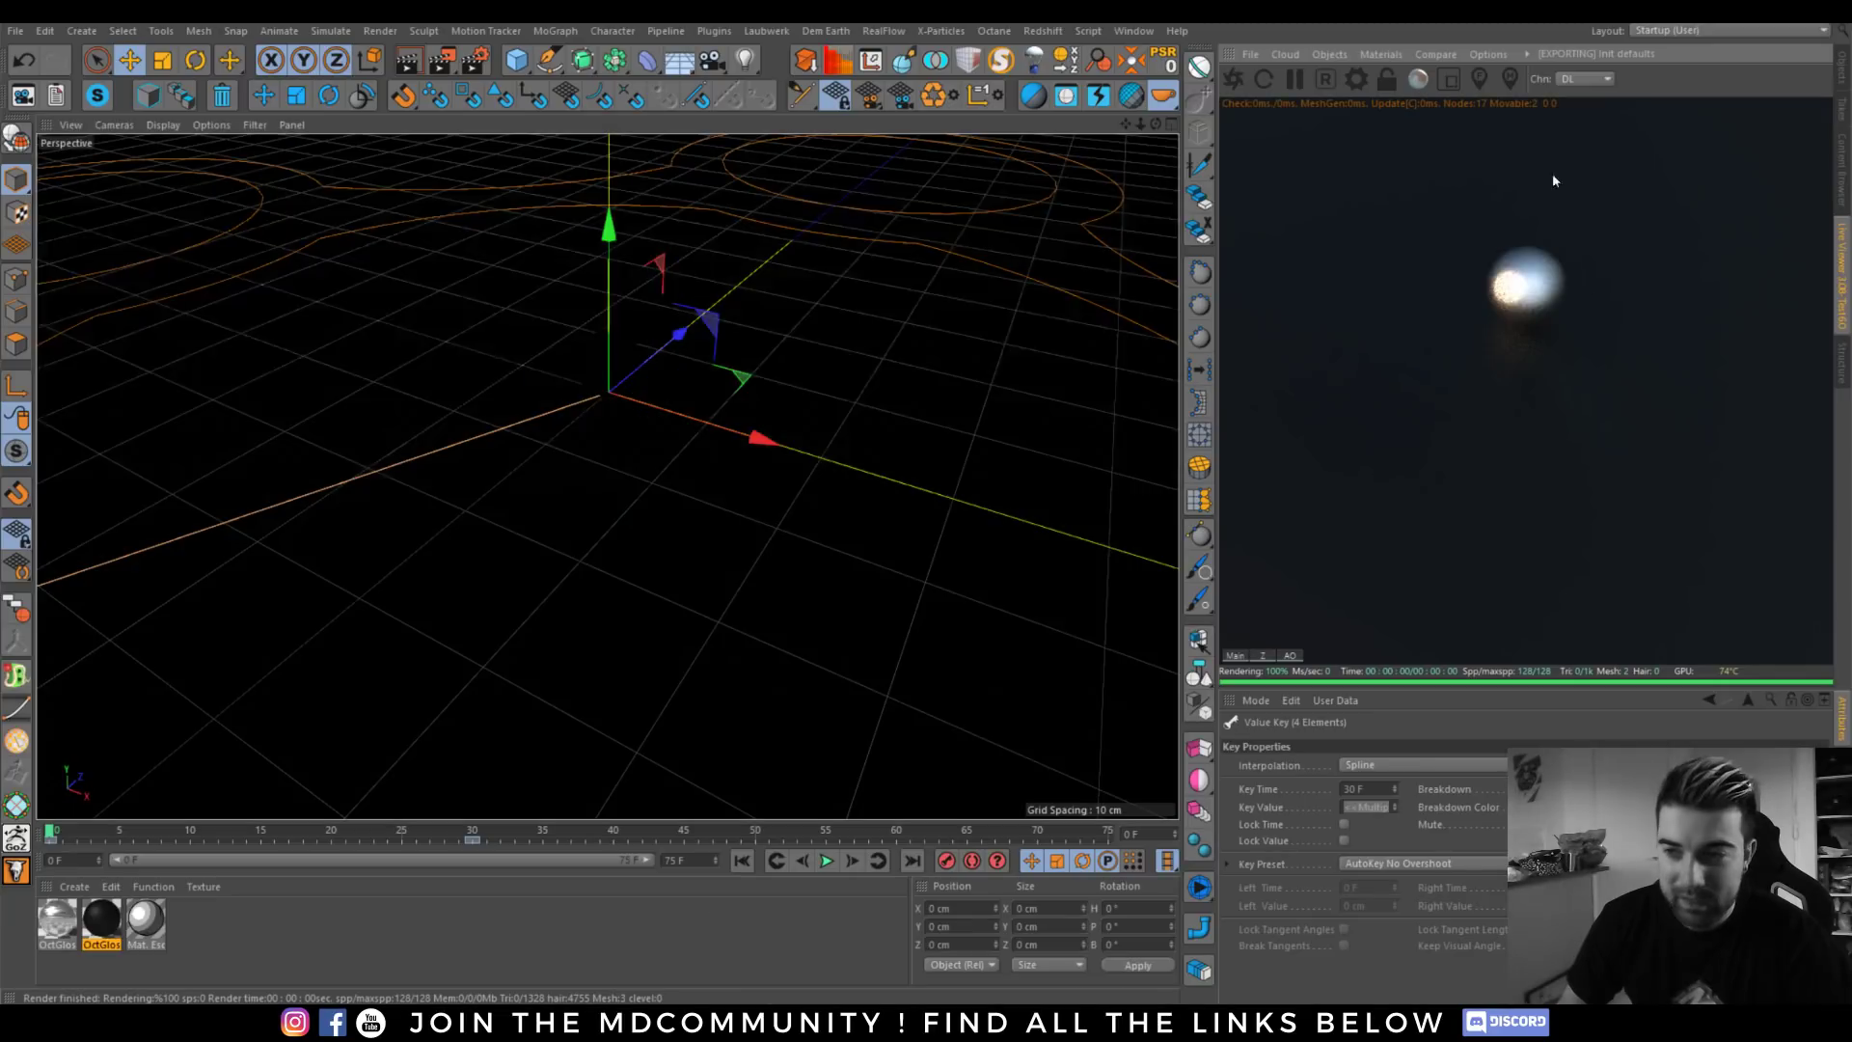
Switch to Cinema 4D and delete the Circle object from the xpSystem's Other Objects group.
left_click(1843, 79)
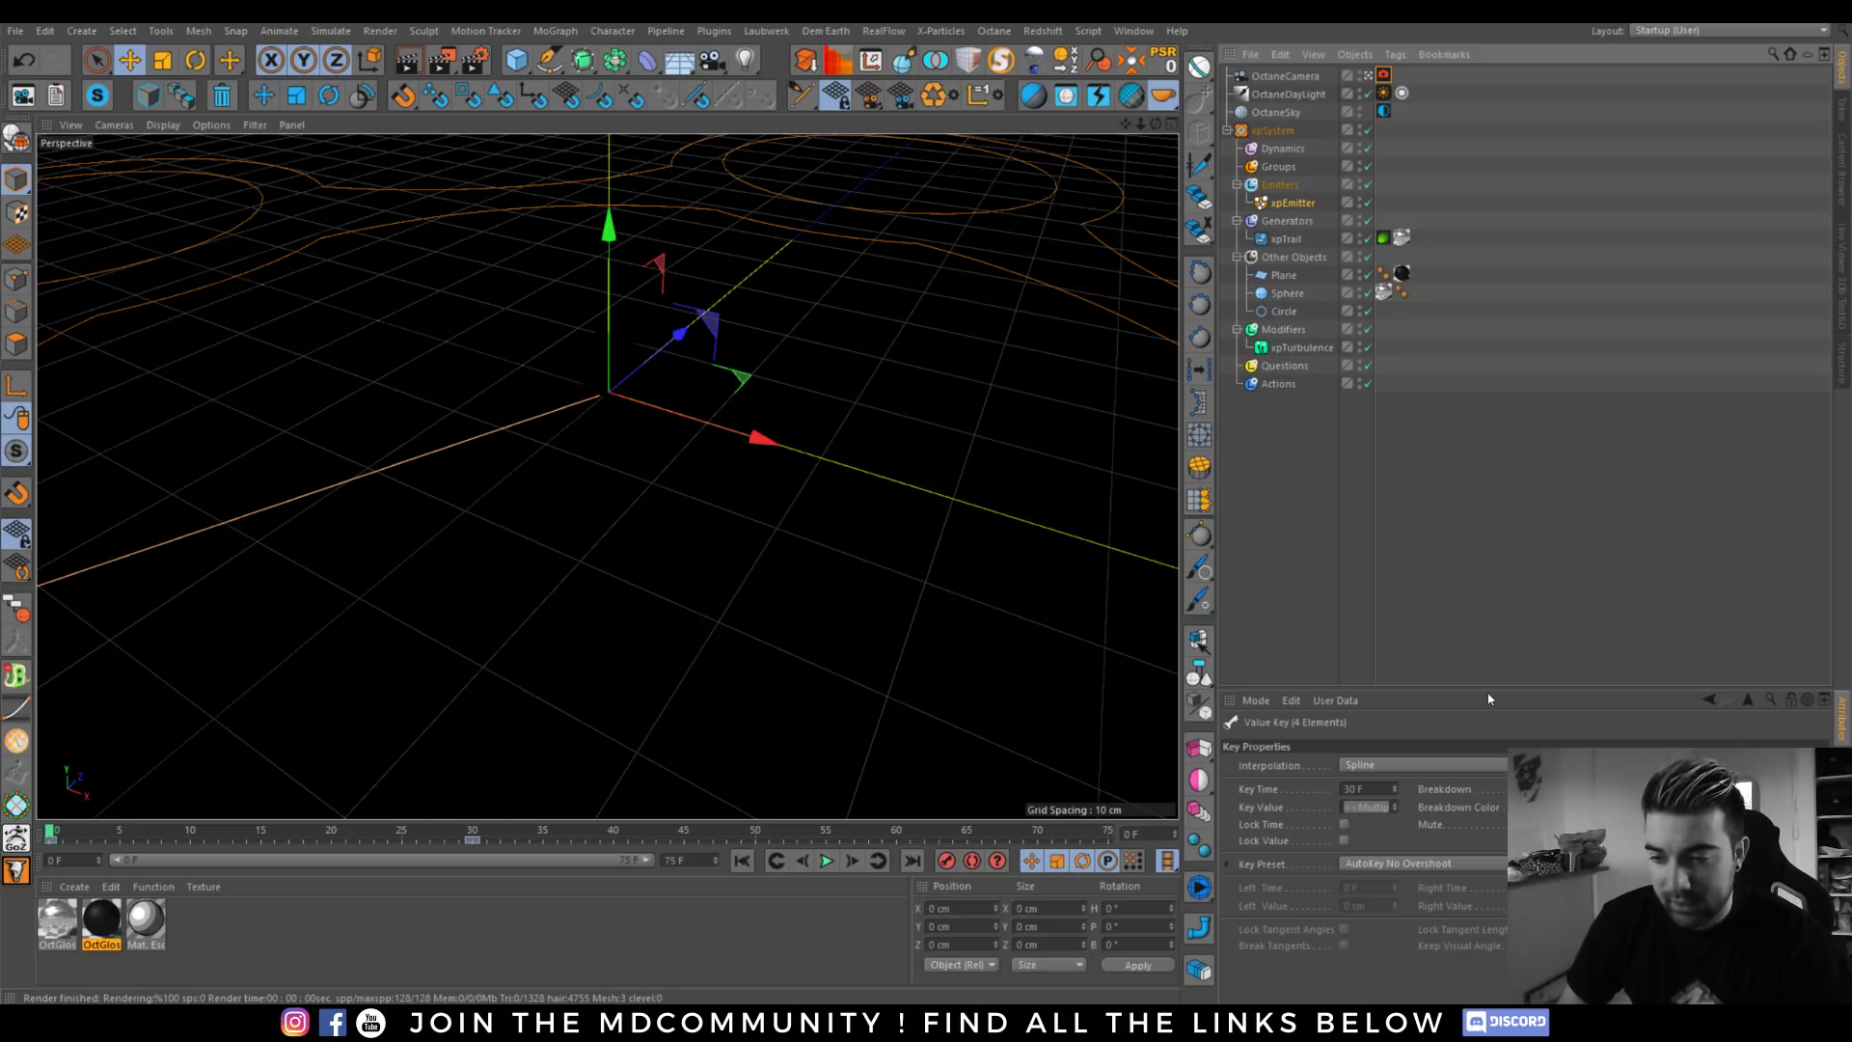
left_click_drag(1487, 692, 1486, 431)
left_click(1286, 311)
key("Delete")
Assign the Sphere as the xpEmitter's source object and play the simulation, returning to the first frame.
left_click(1280, 204)
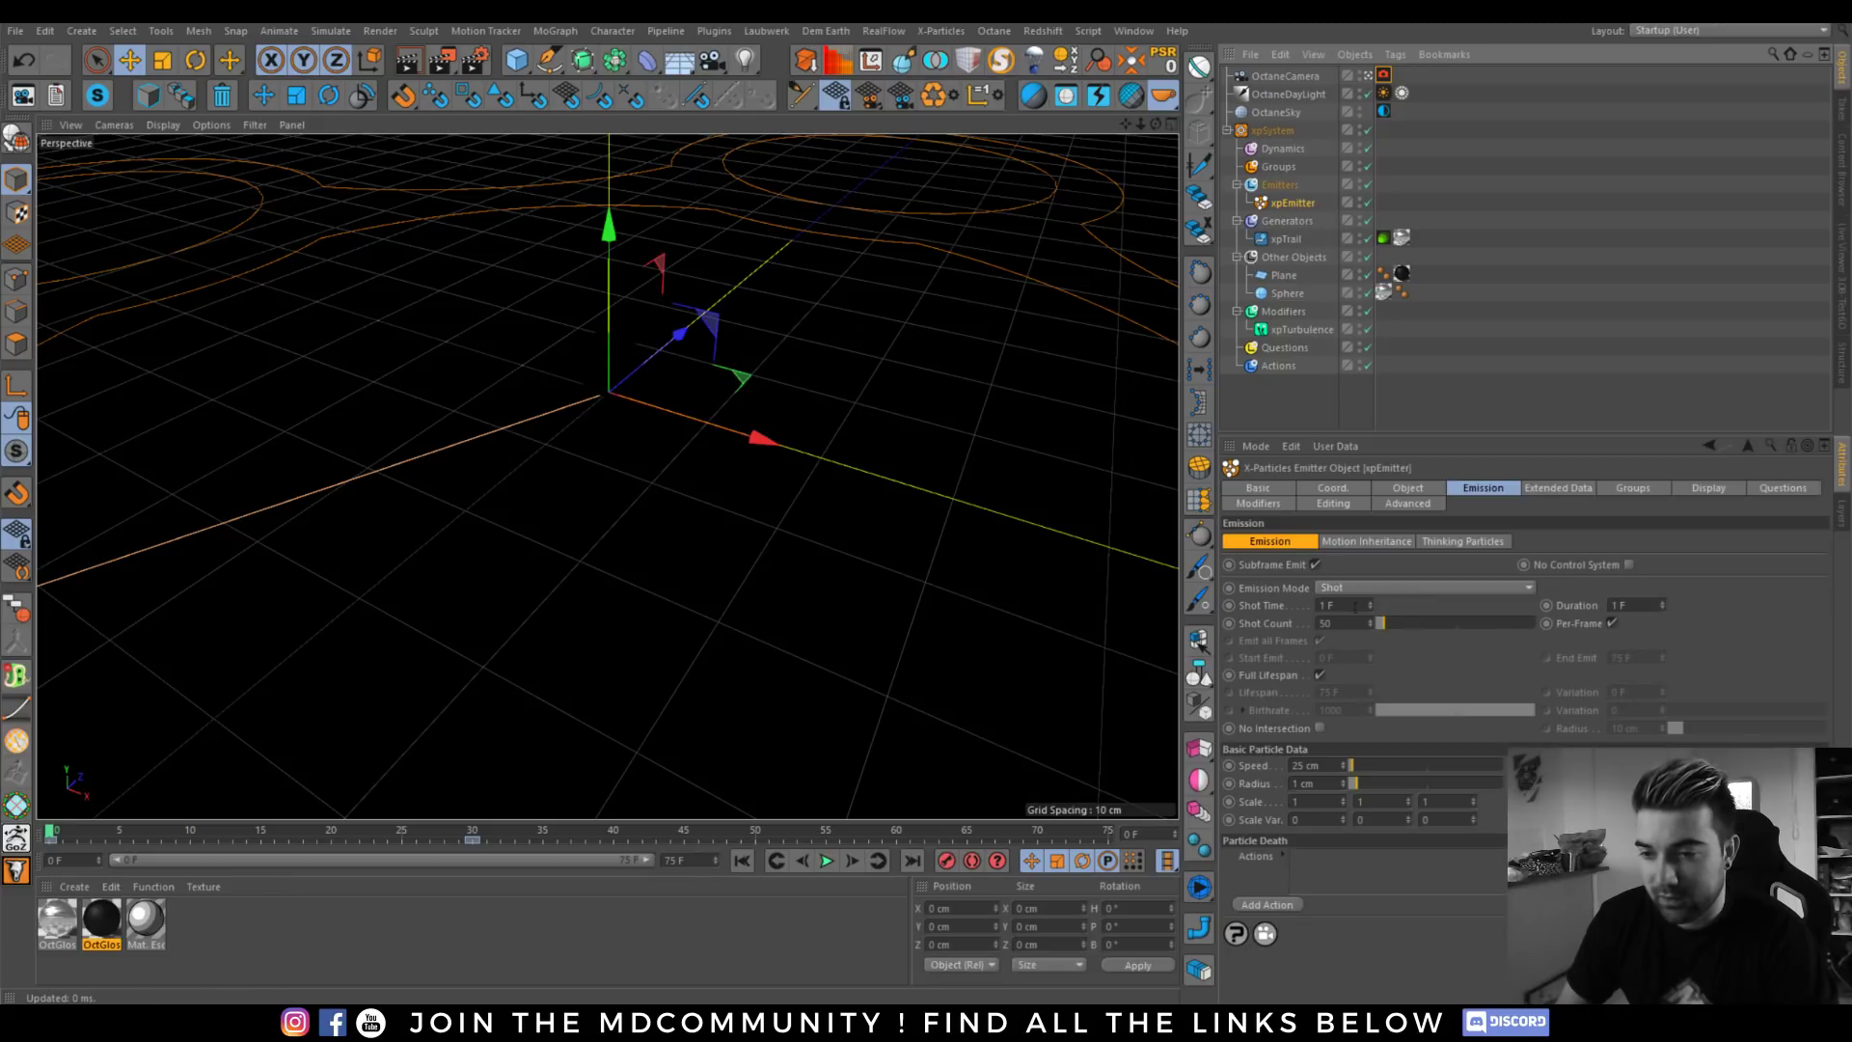
left_click(1405, 489)
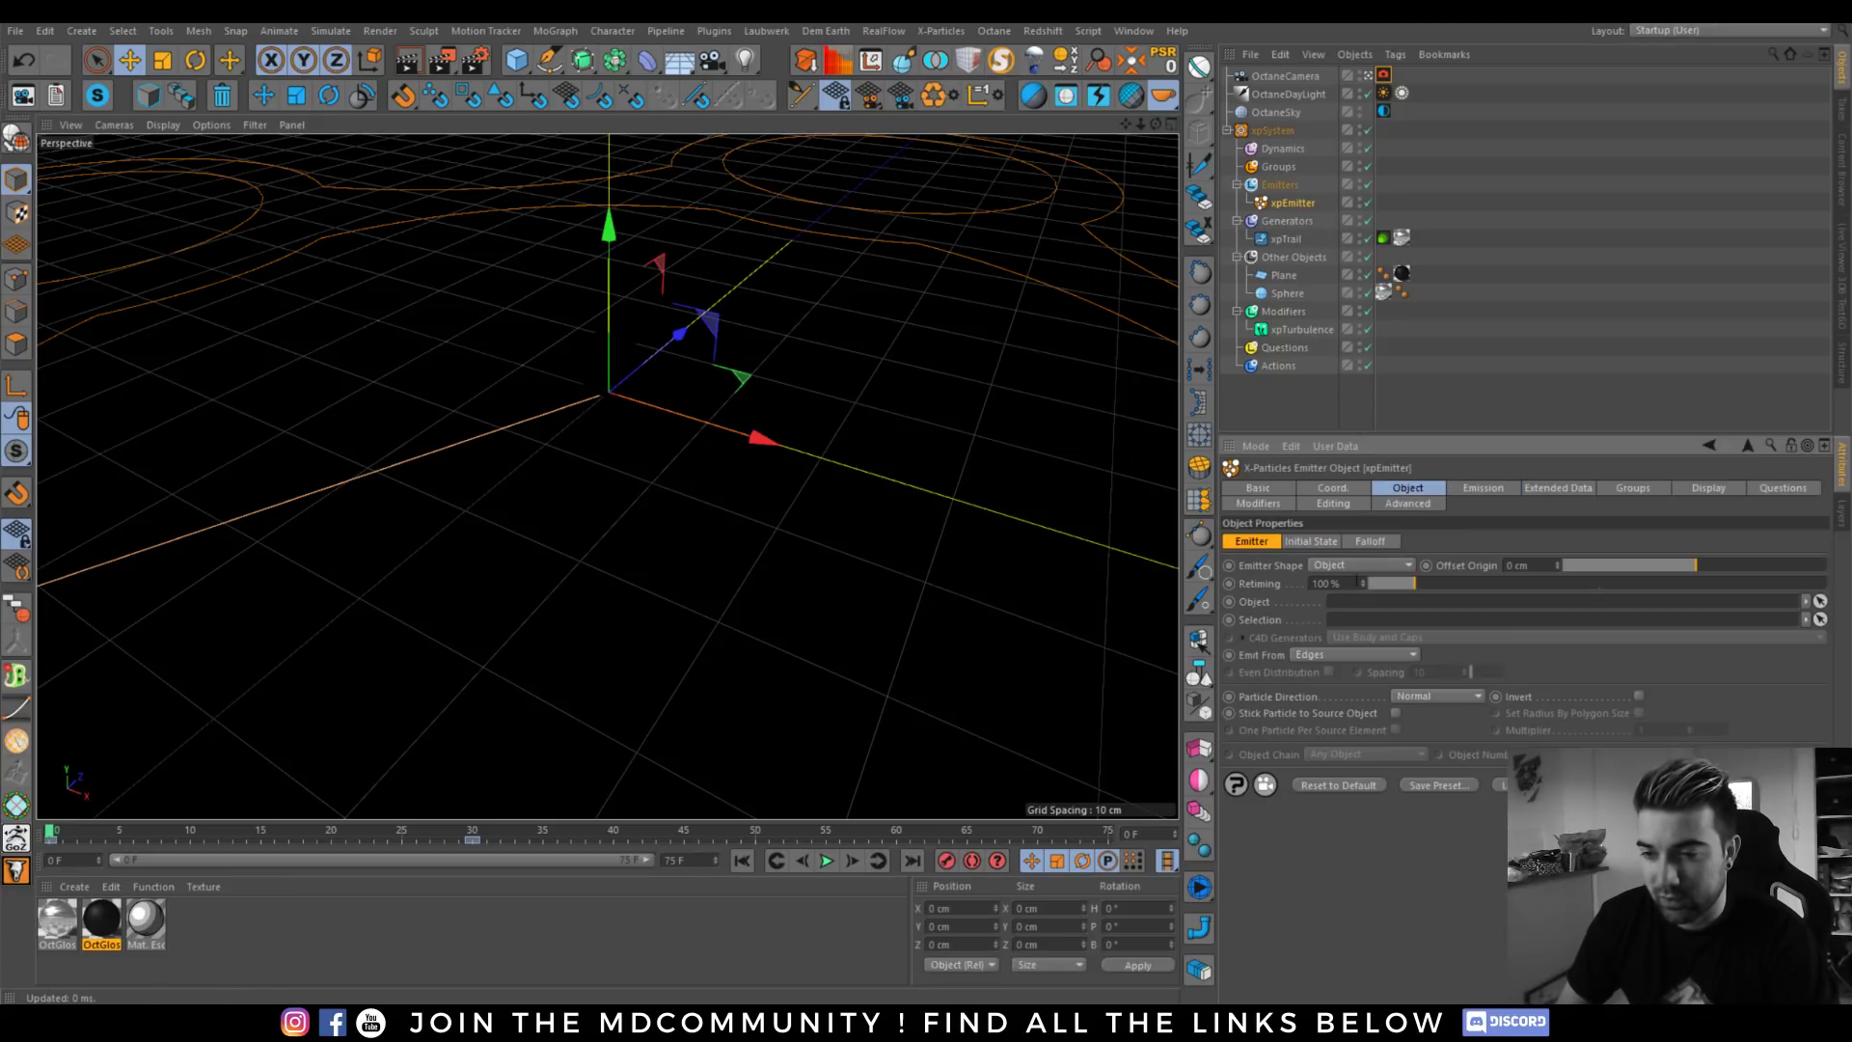
left_click_drag(1287, 294, 1360, 614)
left_click(827, 860)
left_click(826, 861)
left_click(742, 861)
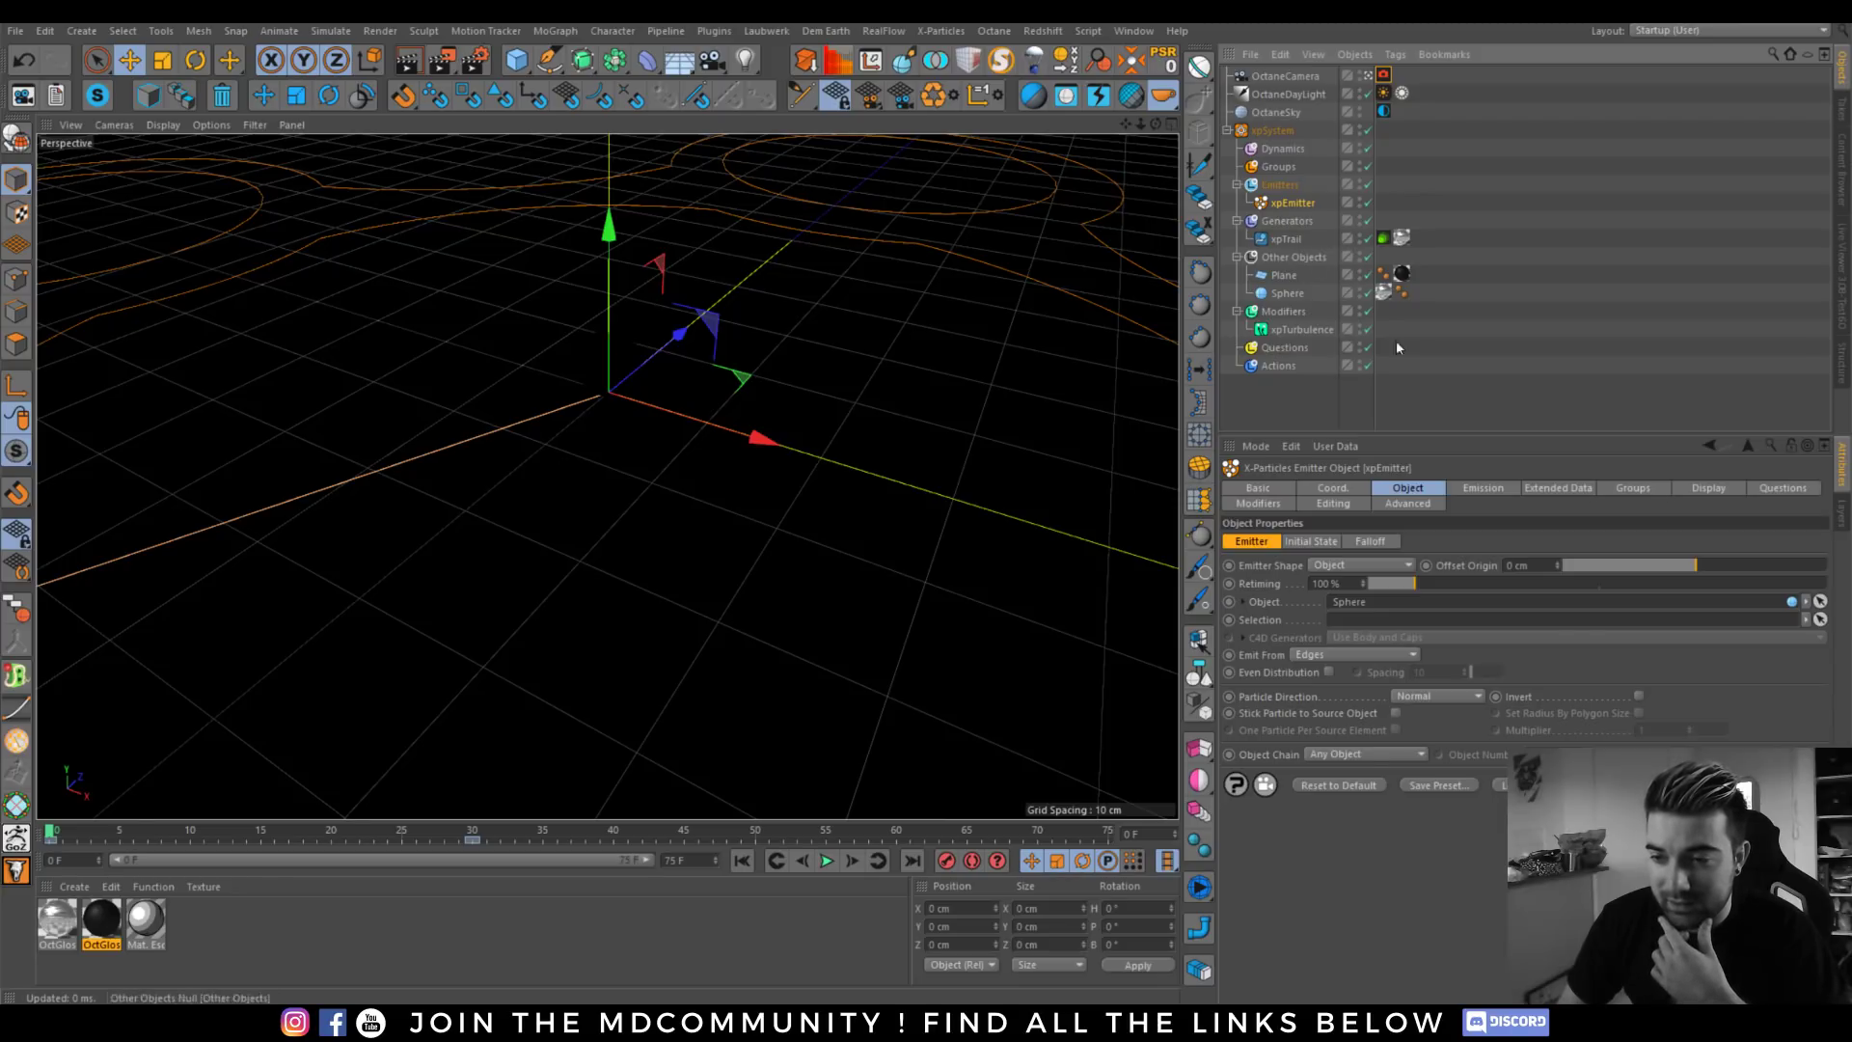
Set the xpEmitter's particle speed to 5 cm and play the simulation.
left_click(1480, 488)
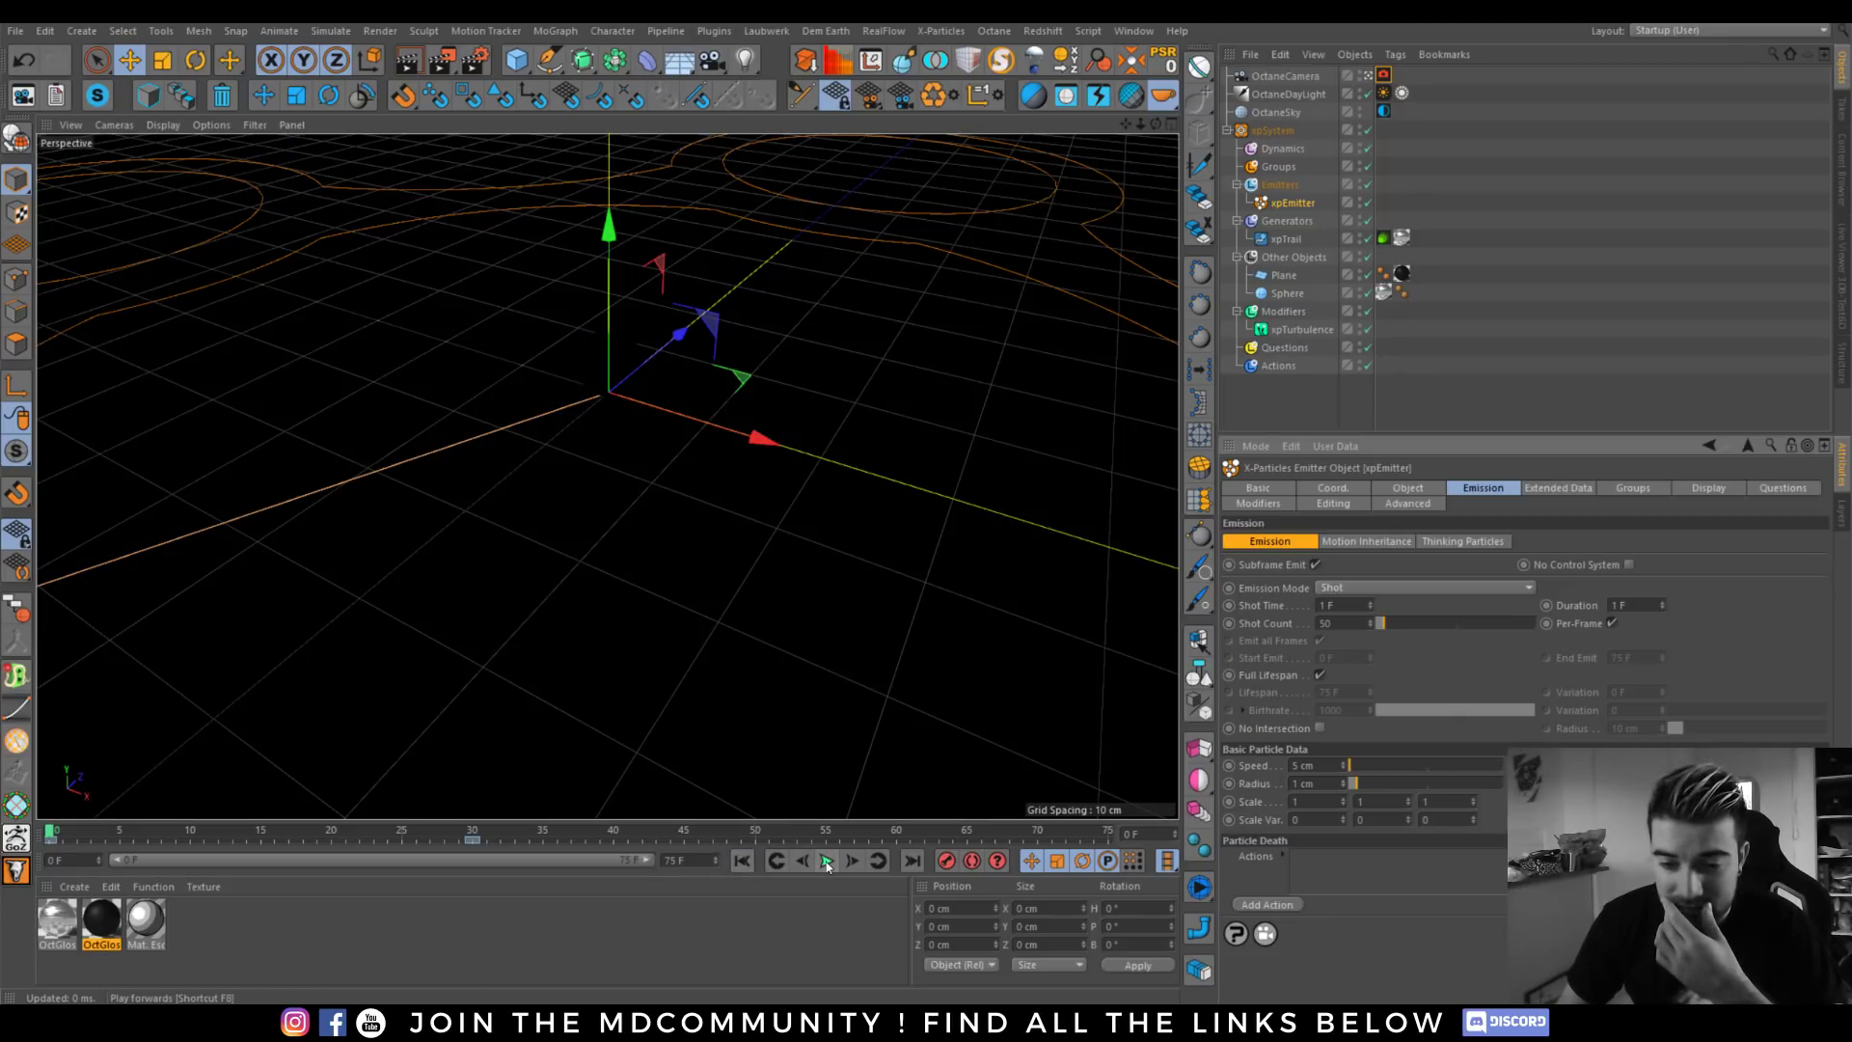
left_click(827, 861)
left_click(827, 861)
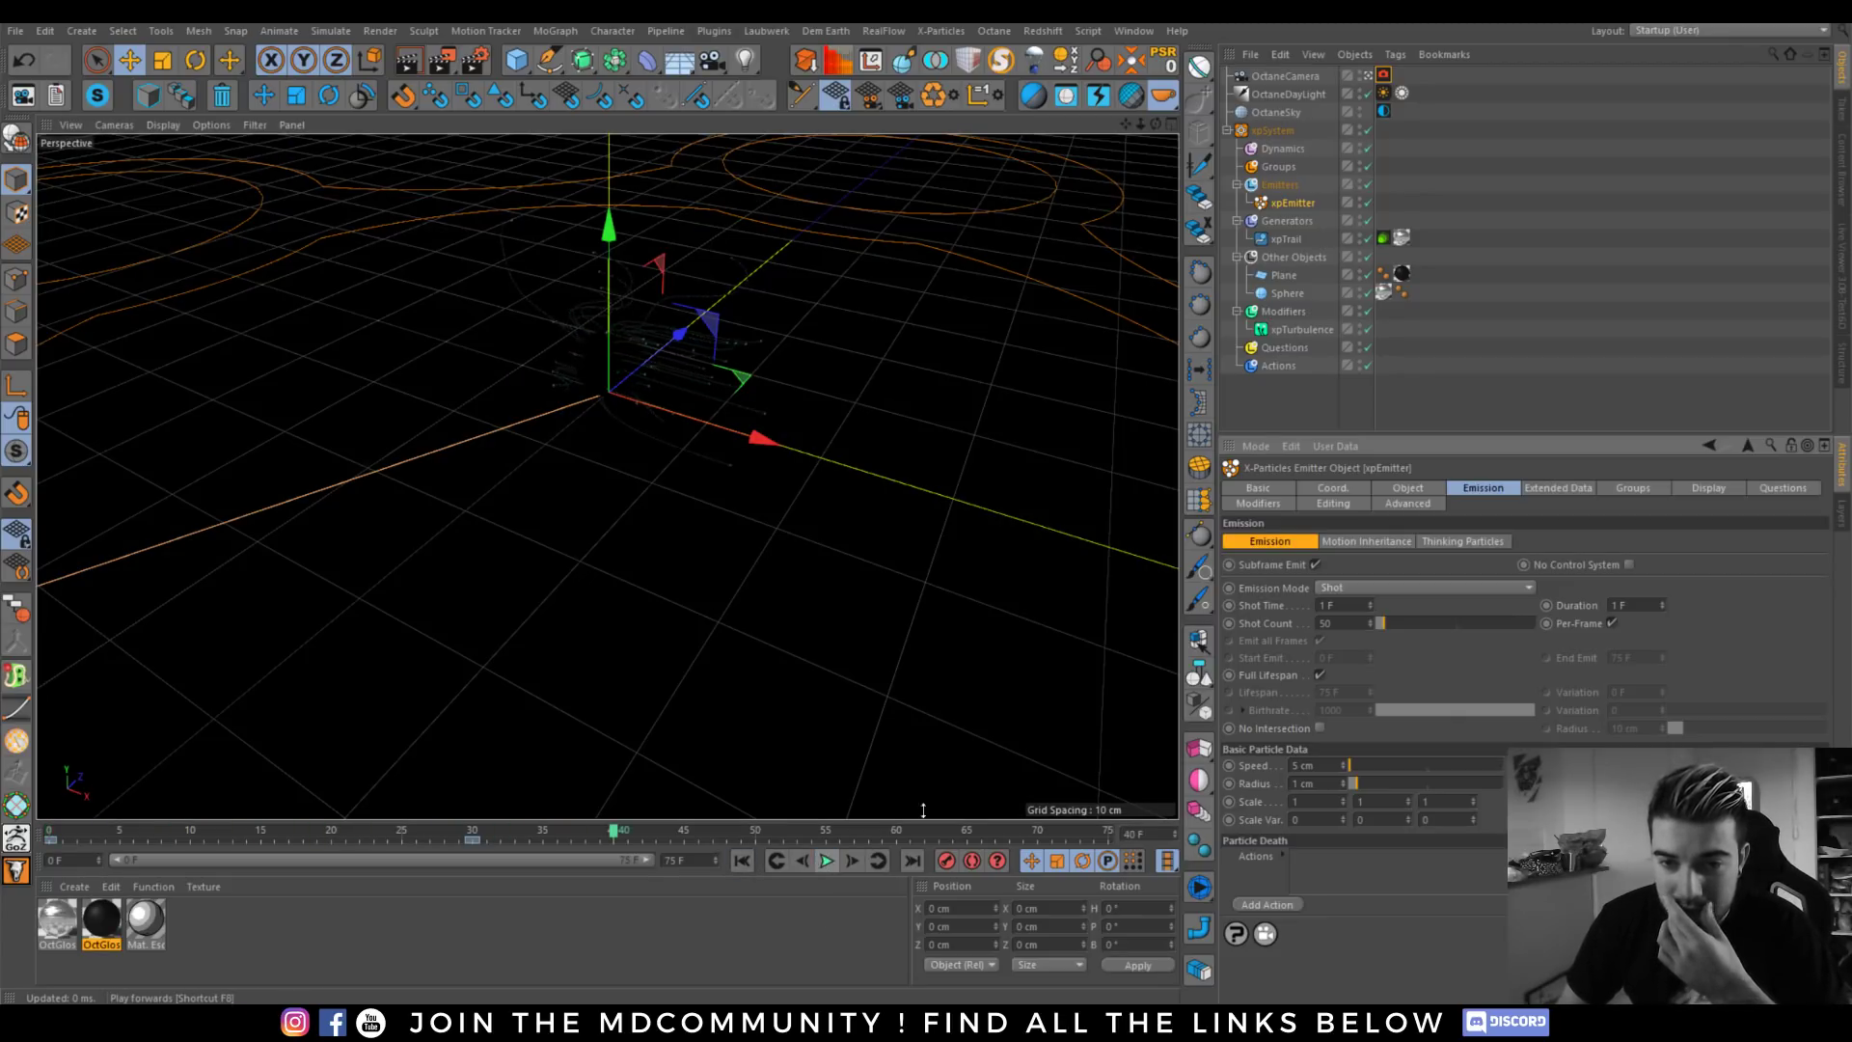
Set the xpTurbulence strength to 11, replay the simulation from the start, and check the trails in the enlarged live render view.
left_click(1298, 331)
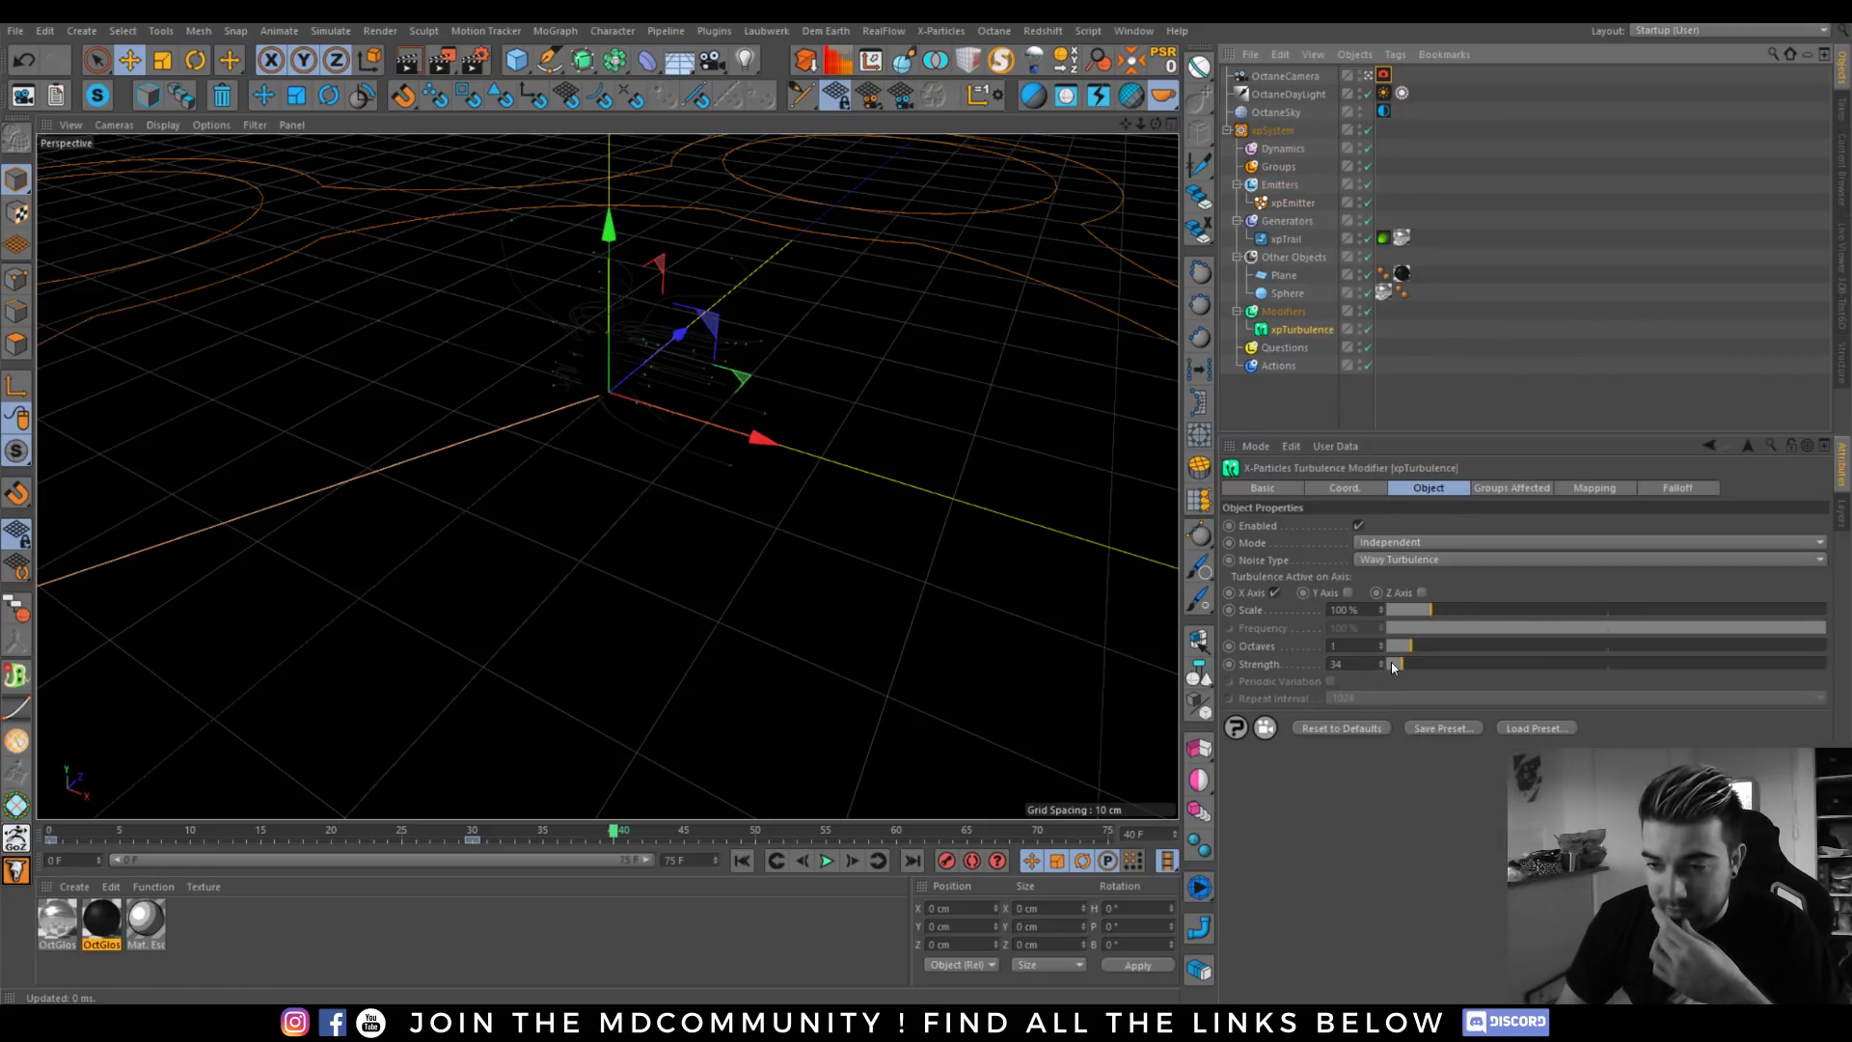
left_click_drag(1393, 663, 1389, 663)
left_click(742, 860)
left_click(827, 861)
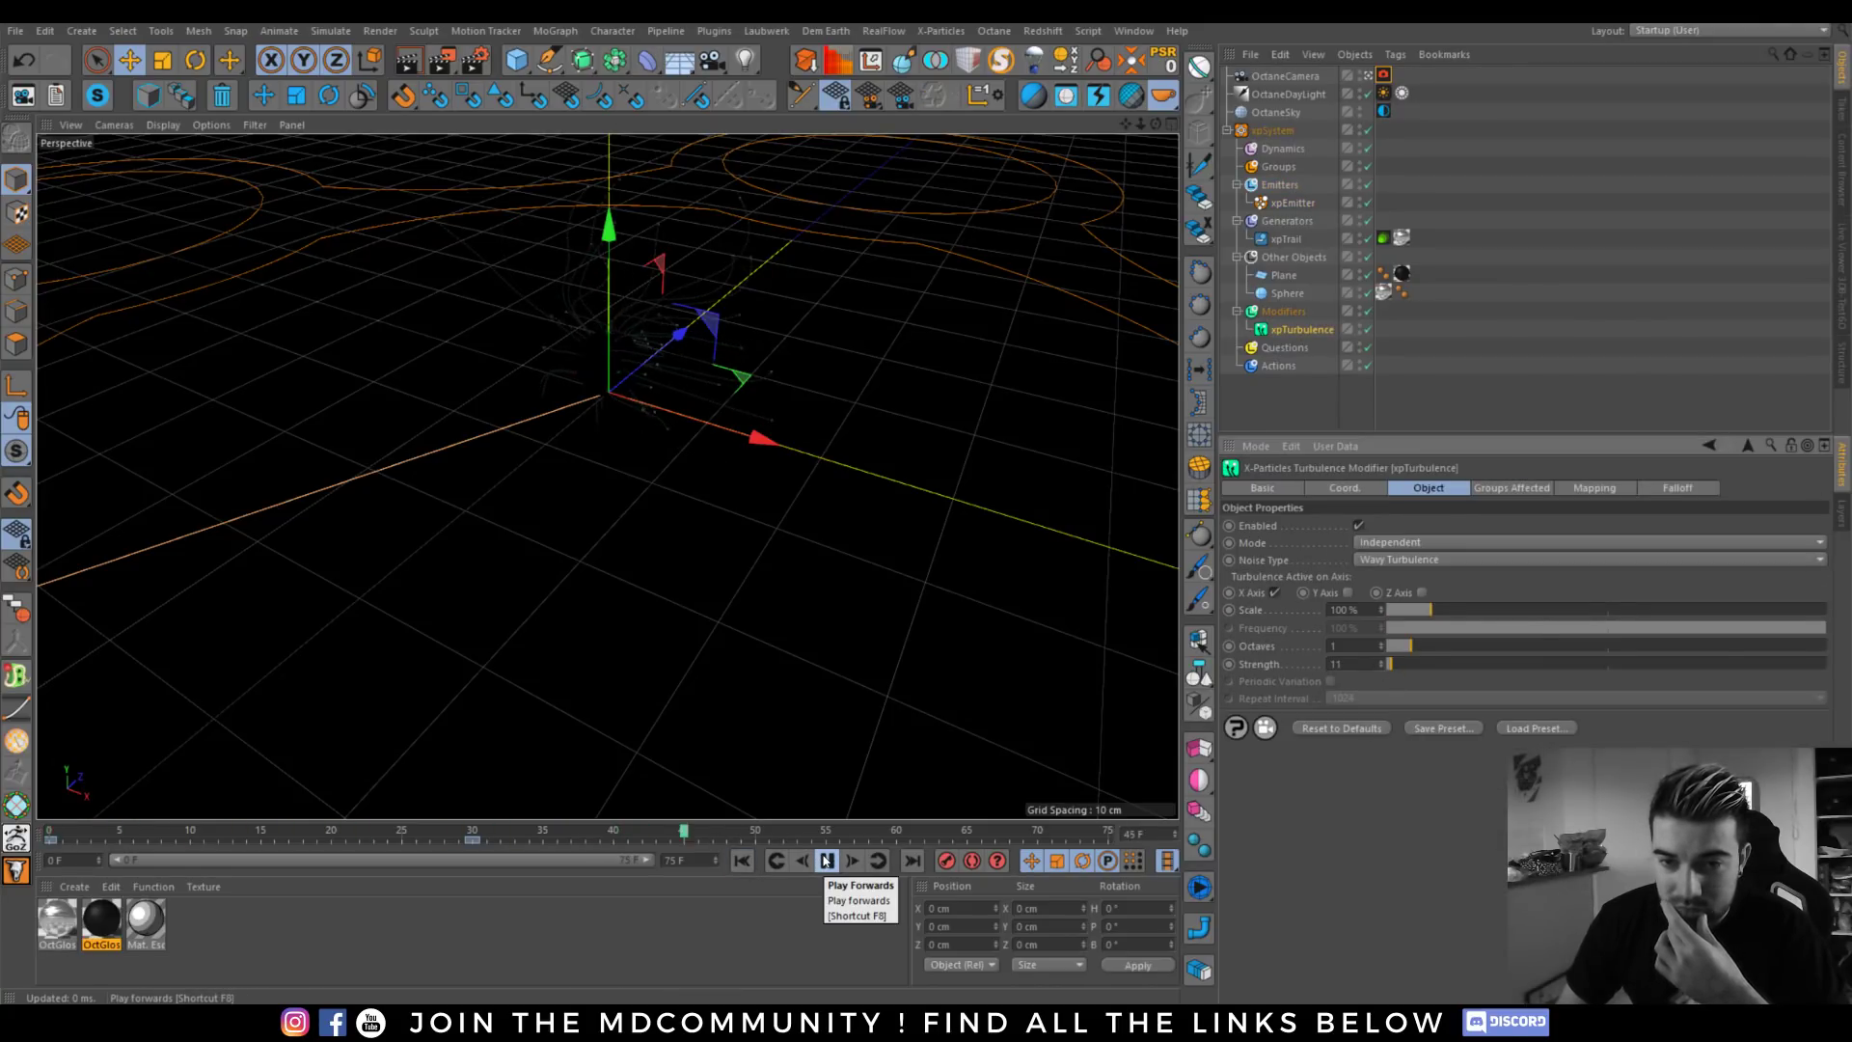
left_click(827, 861)
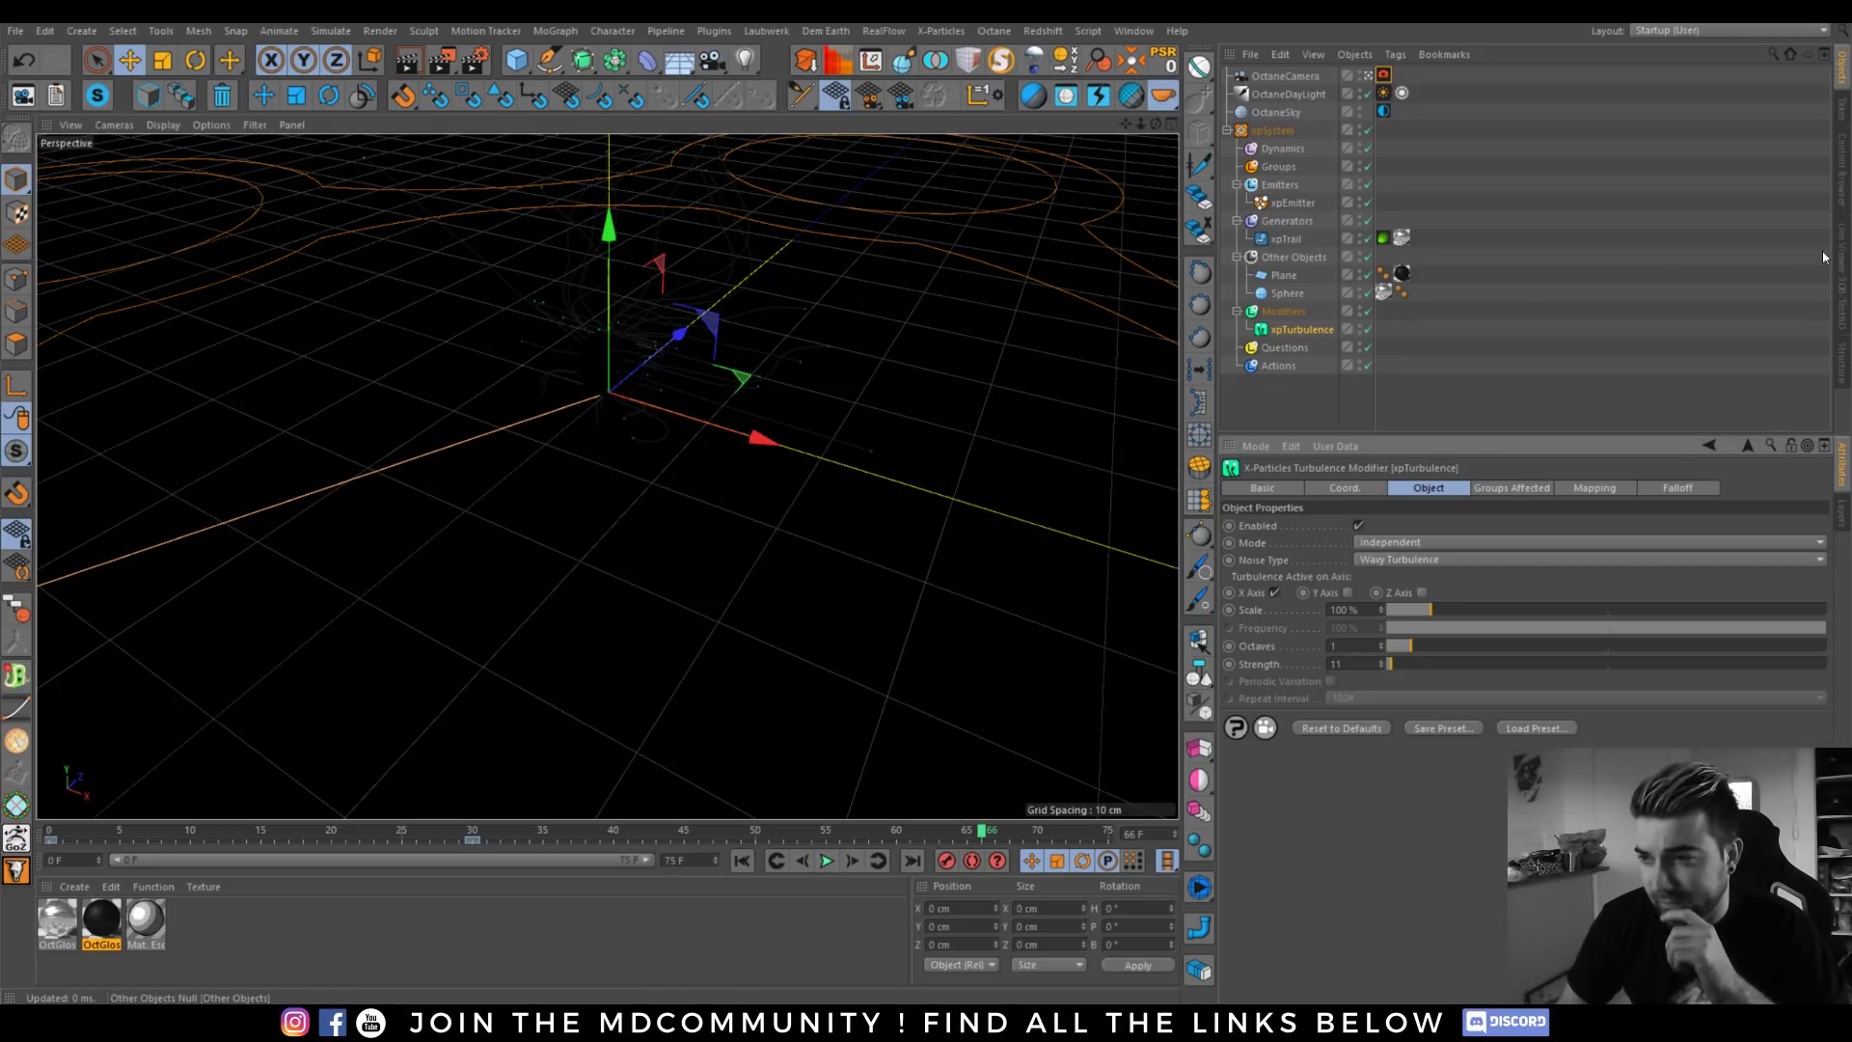
left_click(1839, 258)
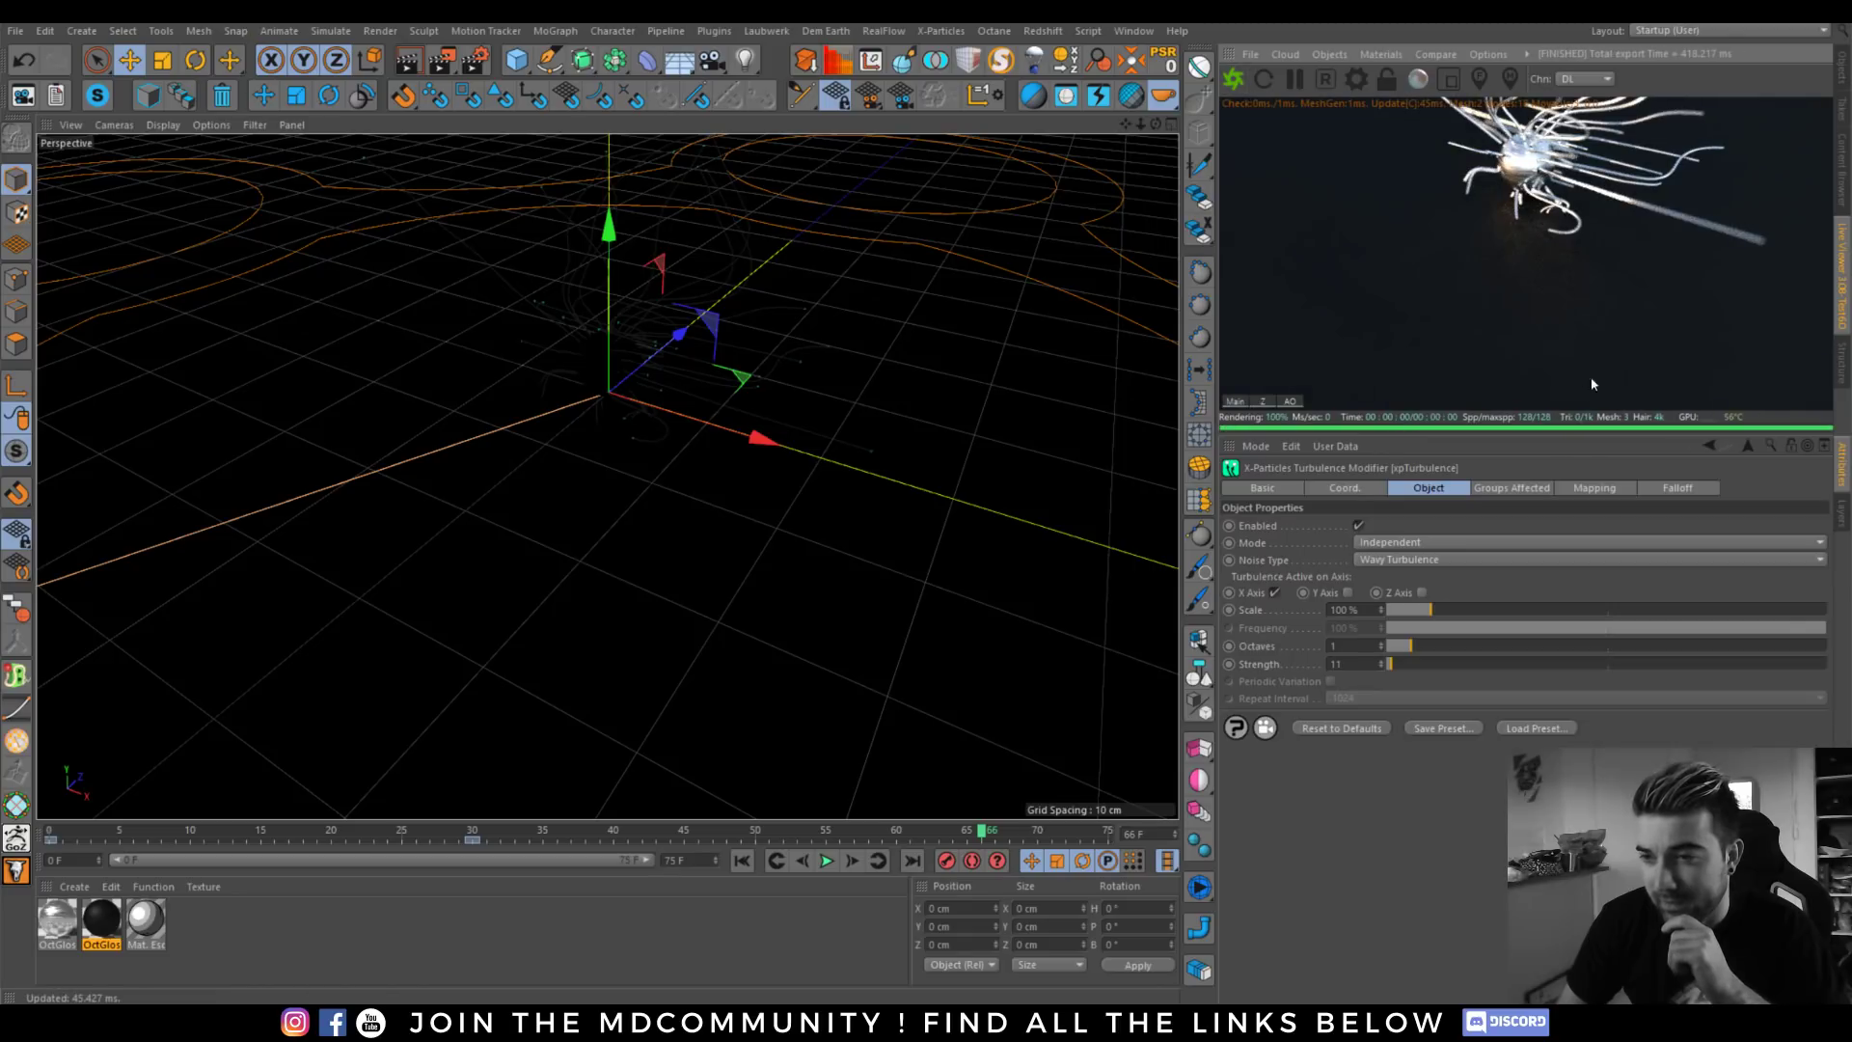
left_click_drag(1535, 434, 1534, 685)
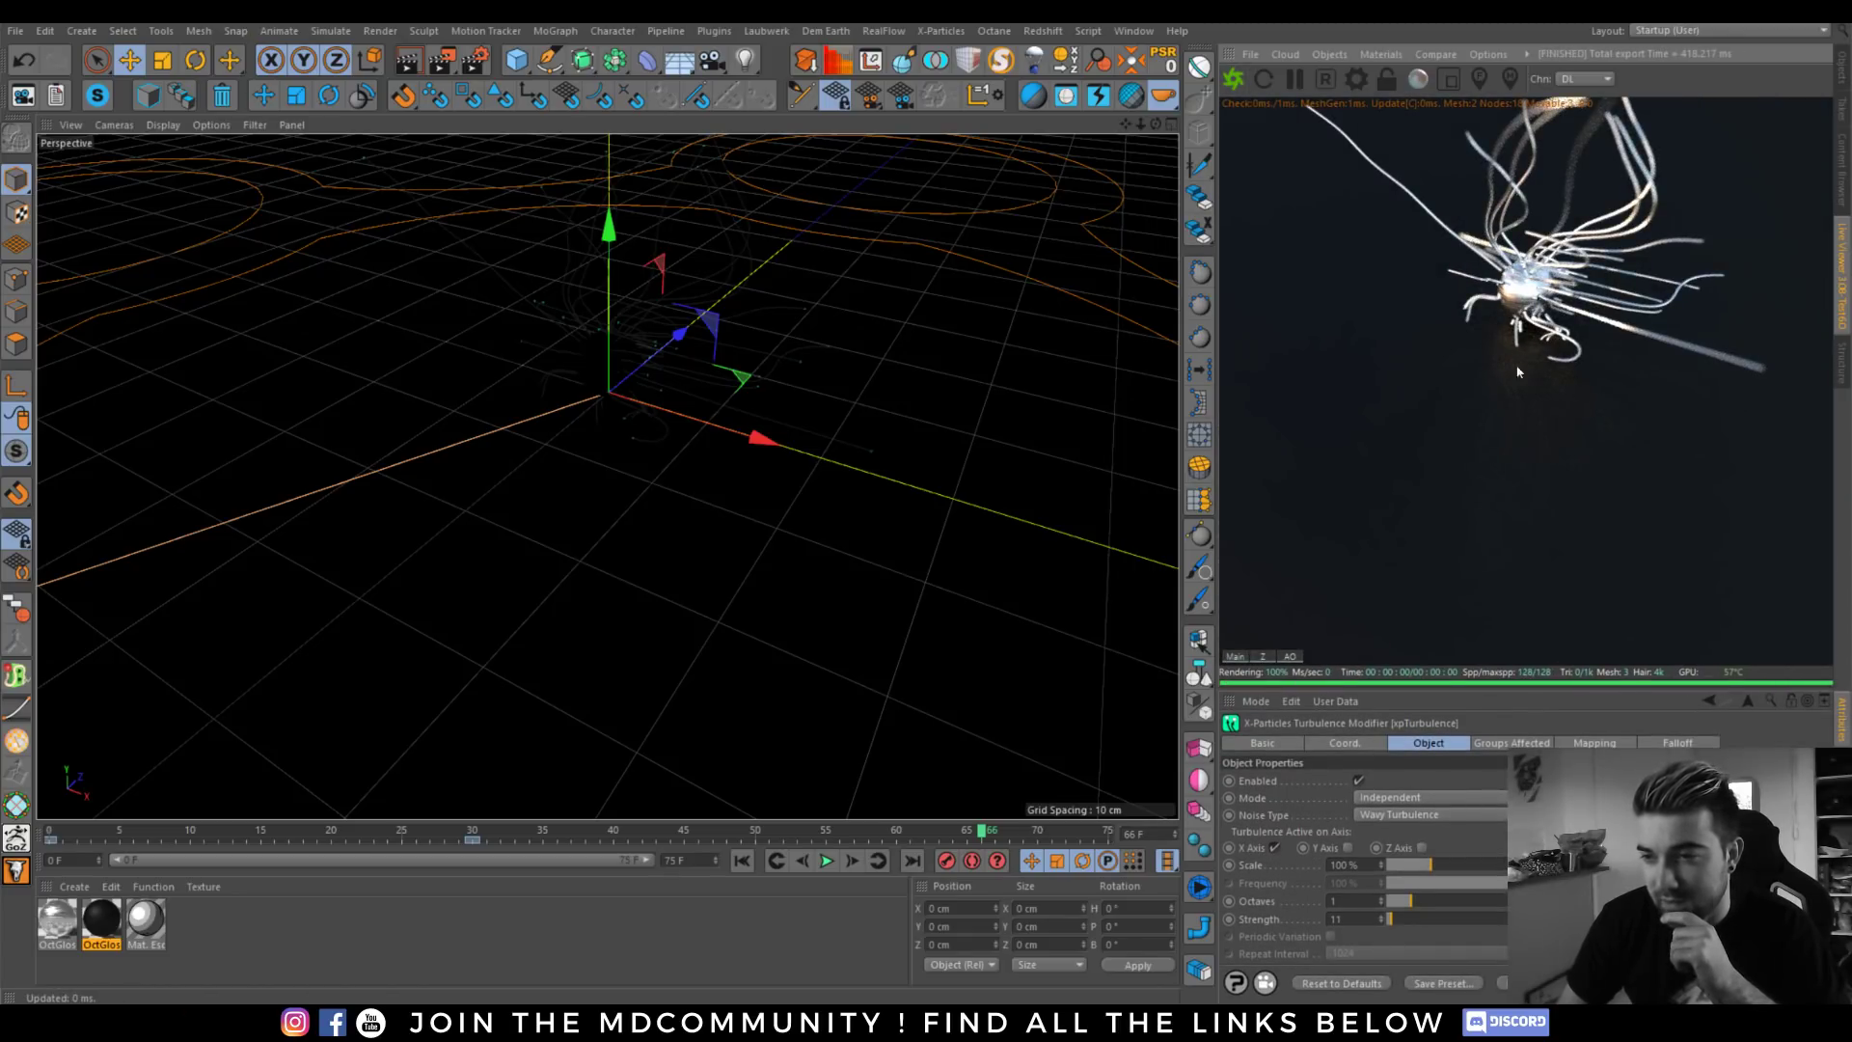
Add an X-Particles xpCollider tag to the Plane.
left_click(1842, 68)
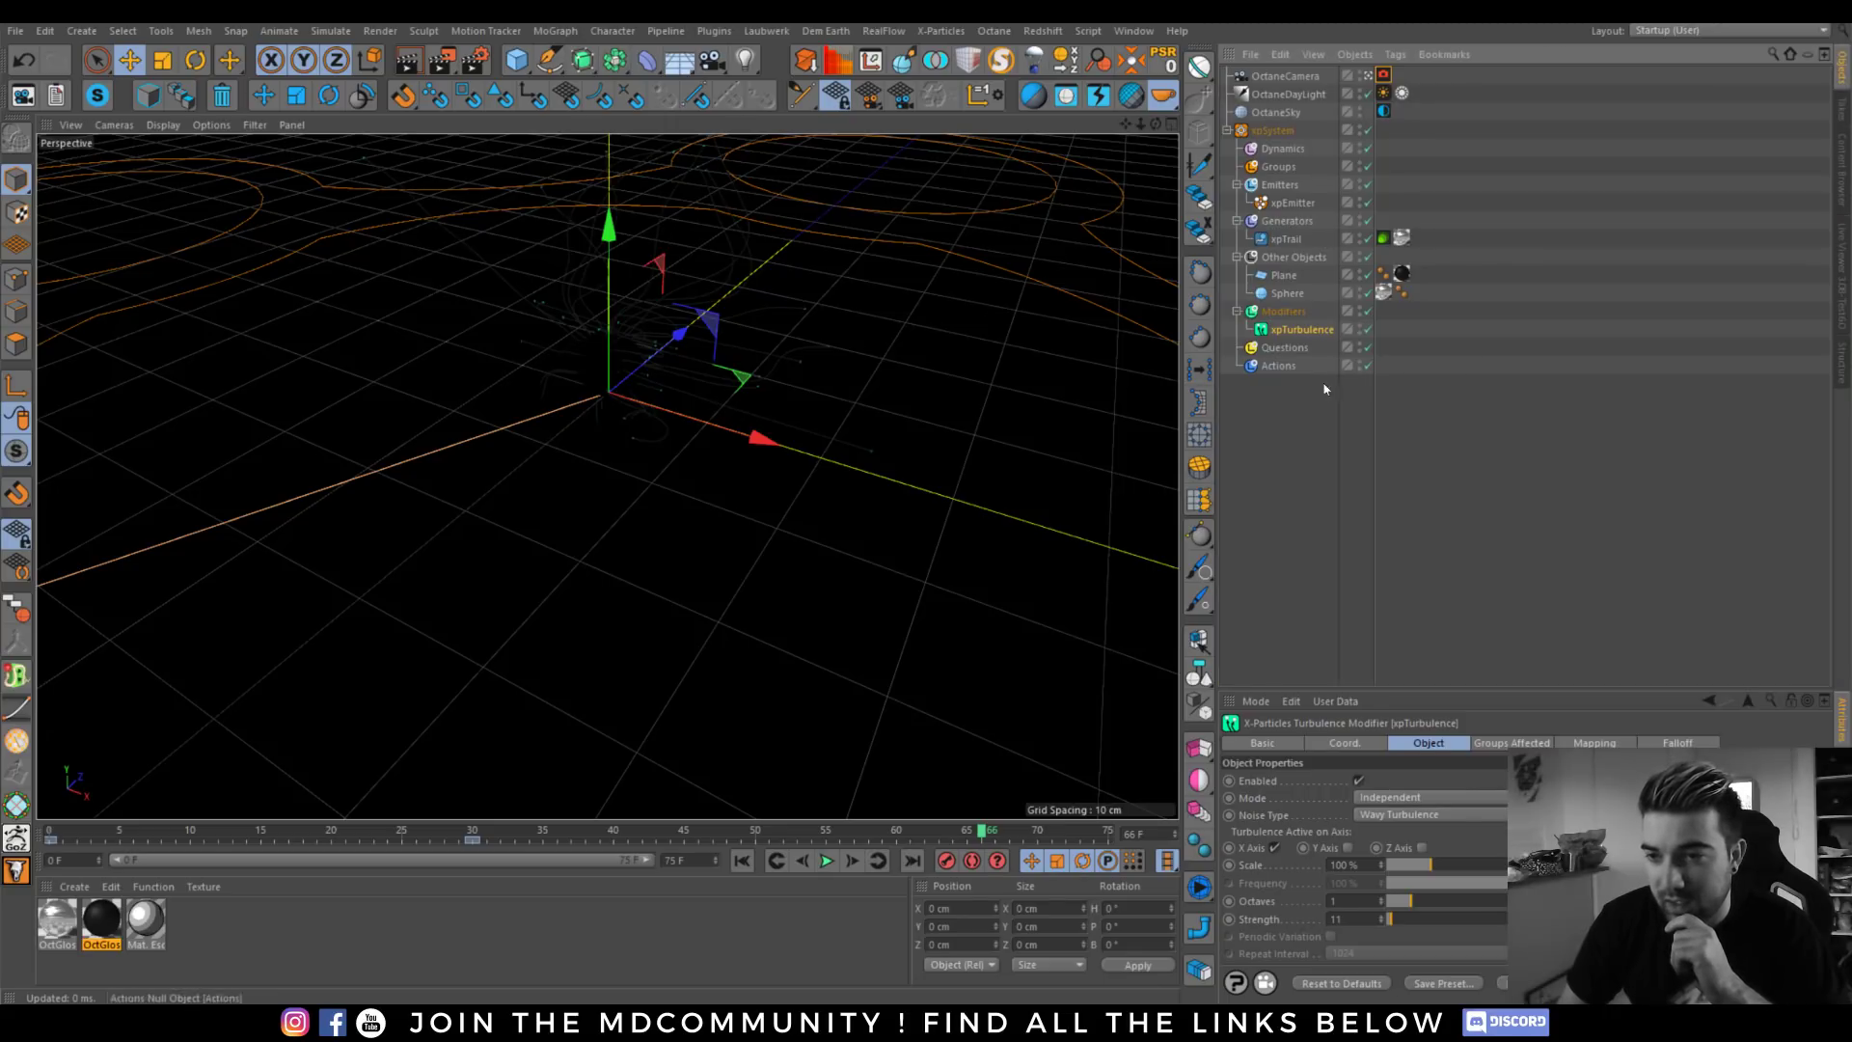
left_click(1279, 275)
right_click(1280, 274)
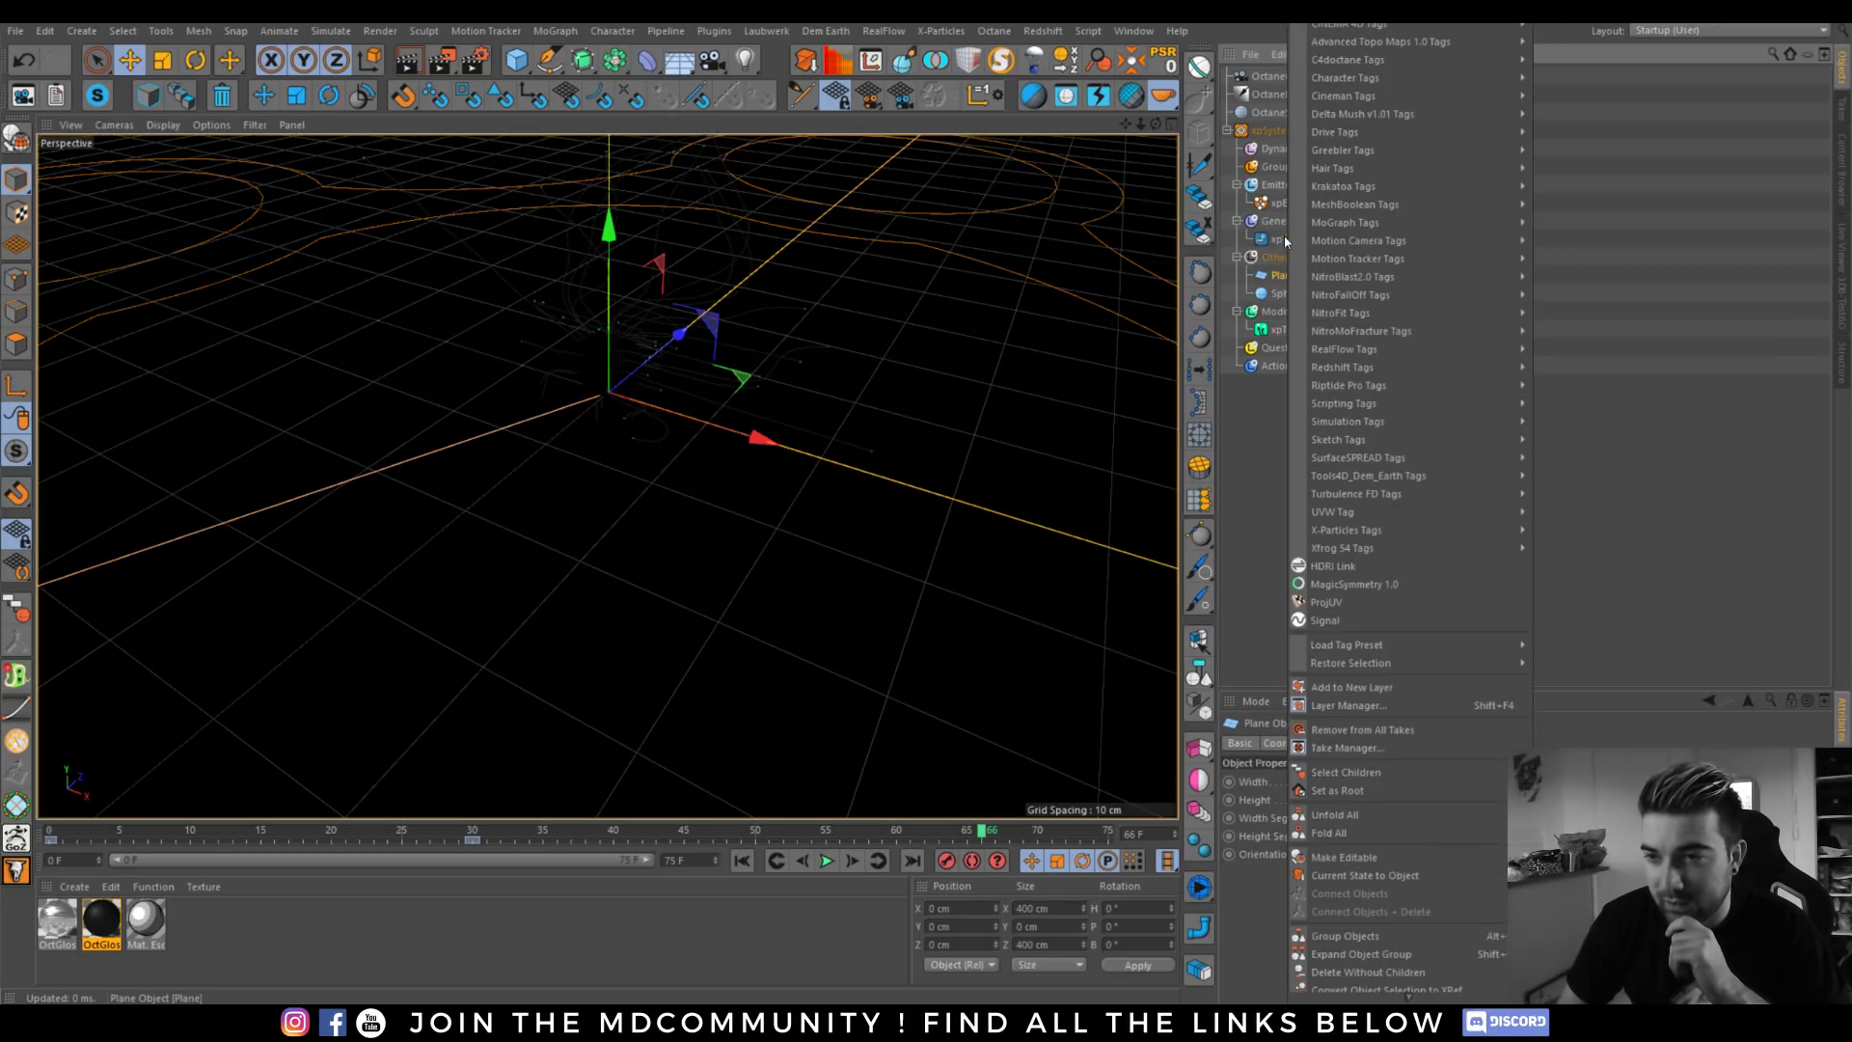
mouse_move(1452, 552)
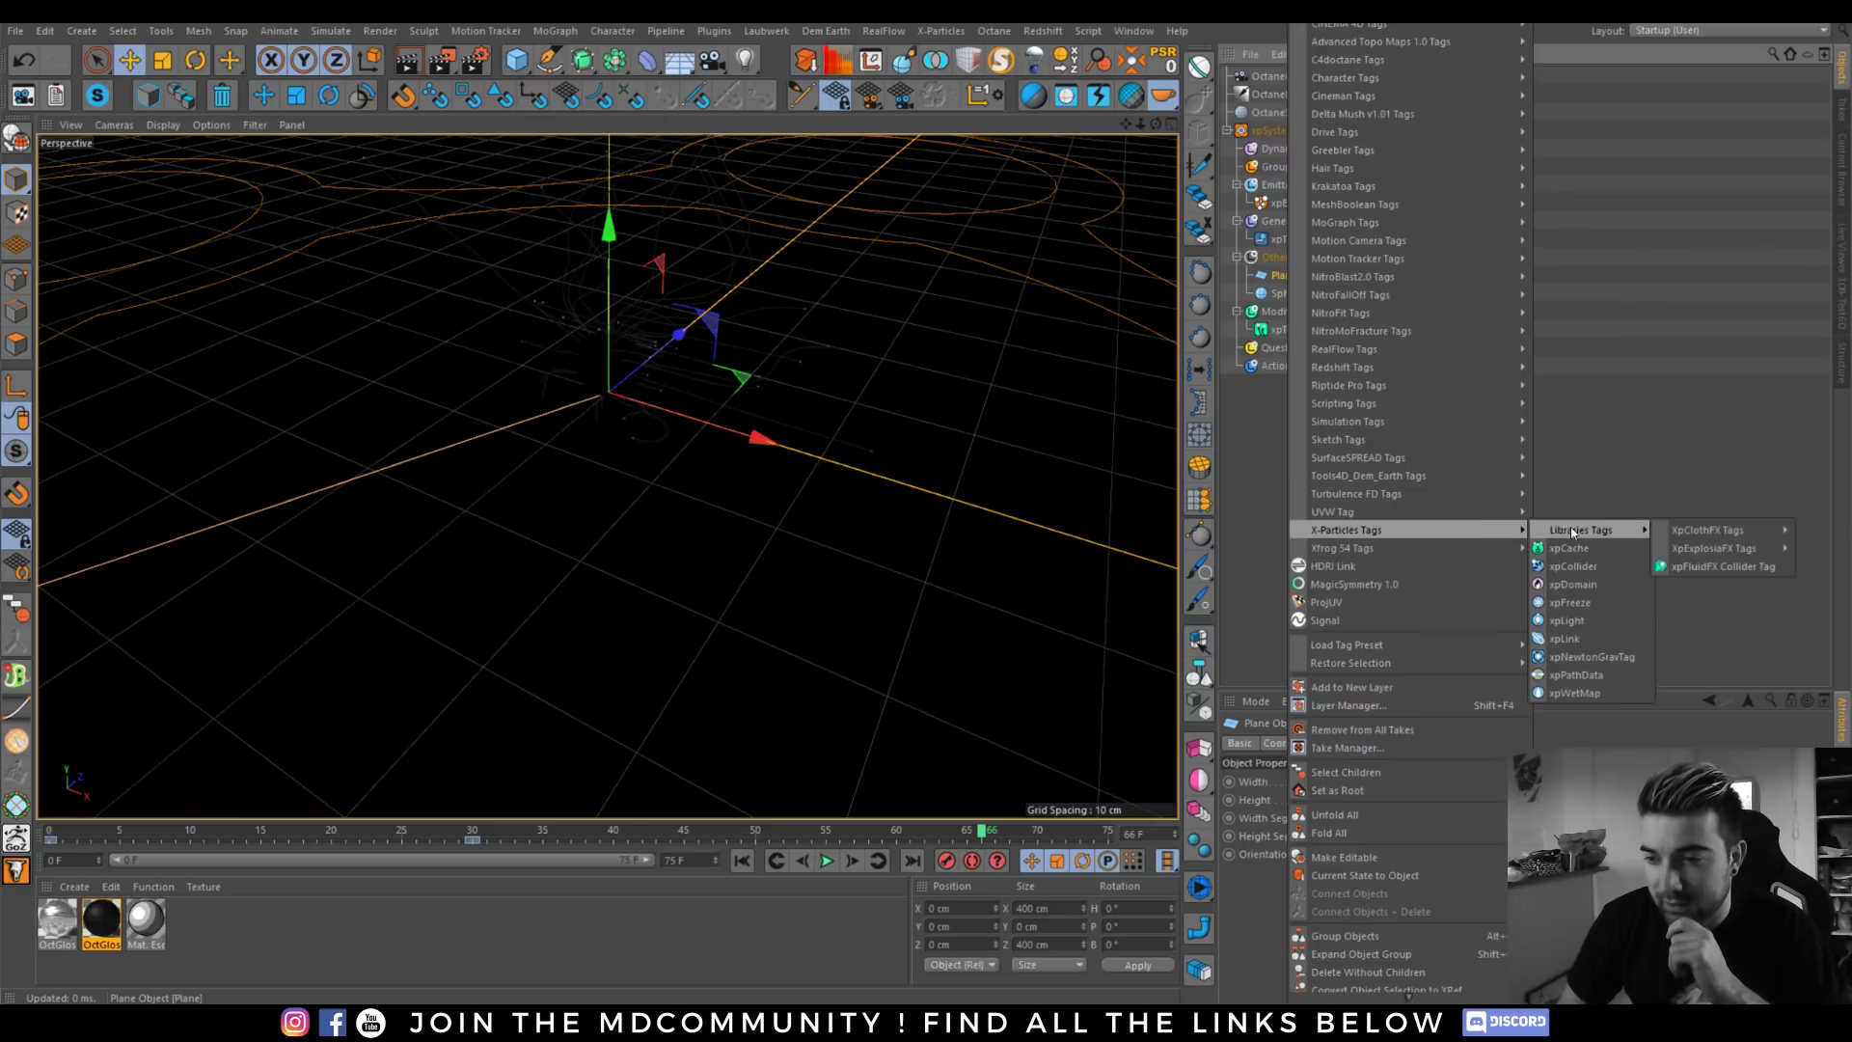
left_click(1591, 567)
left_click(1304, 536)
Replay the simulation from the first frame and examine how the trails meet the plane in the live render.
left_click(742, 860)
left_click(826, 860)
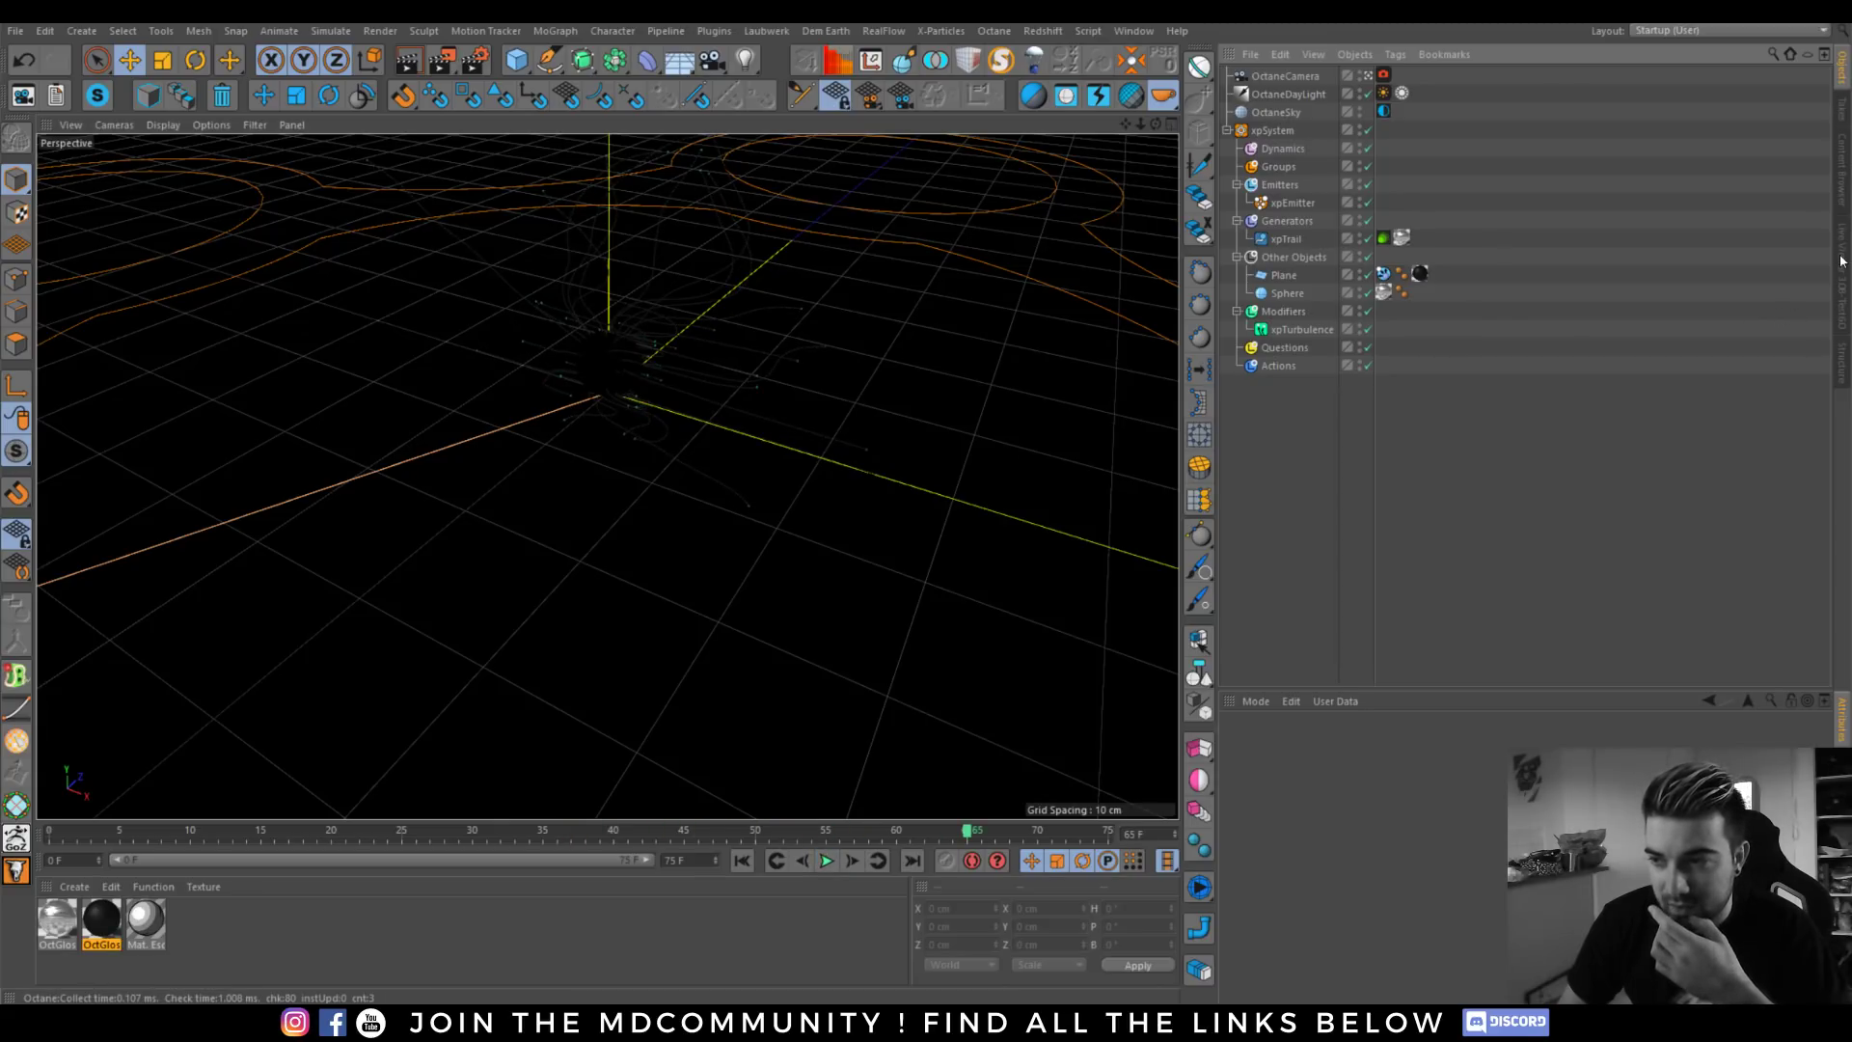
left_click(1842, 260)
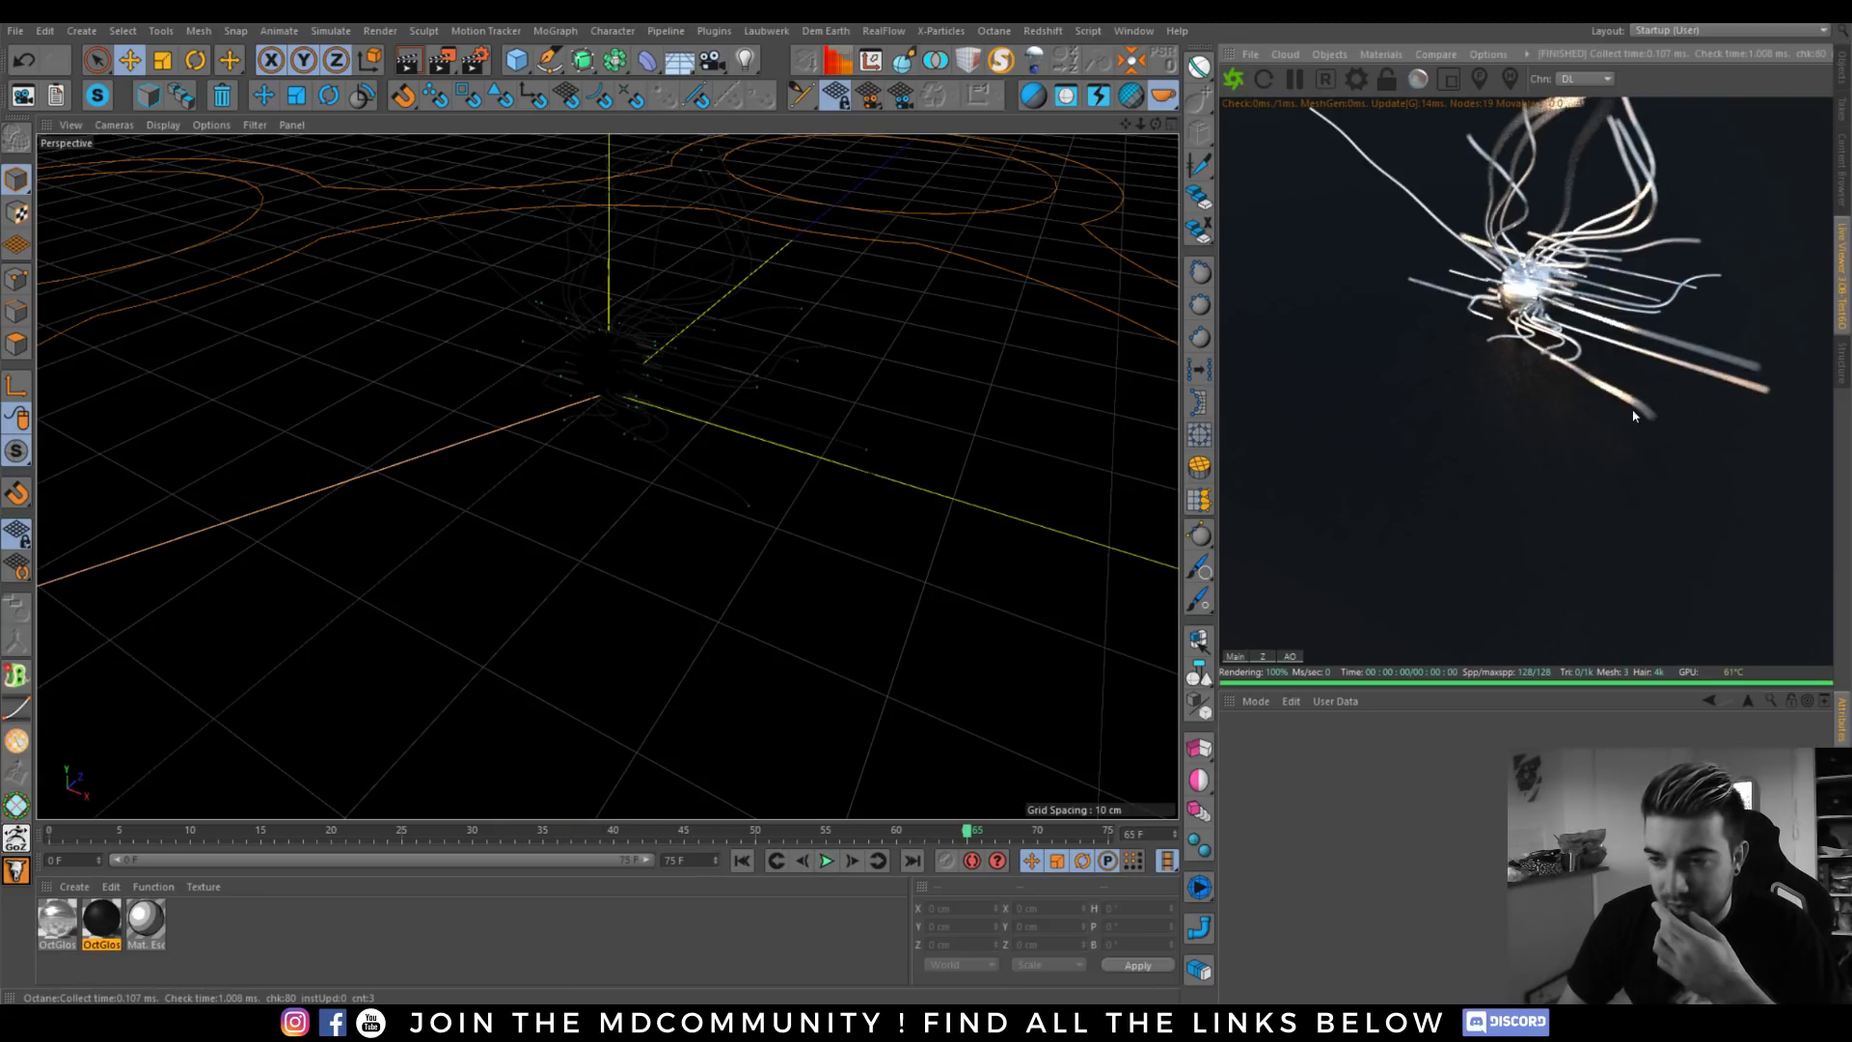
Try the Curl noise type on the xpTurbulence modifier with a test playback, and switch back to Wavy Turbulence.
left_click(1839, 71)
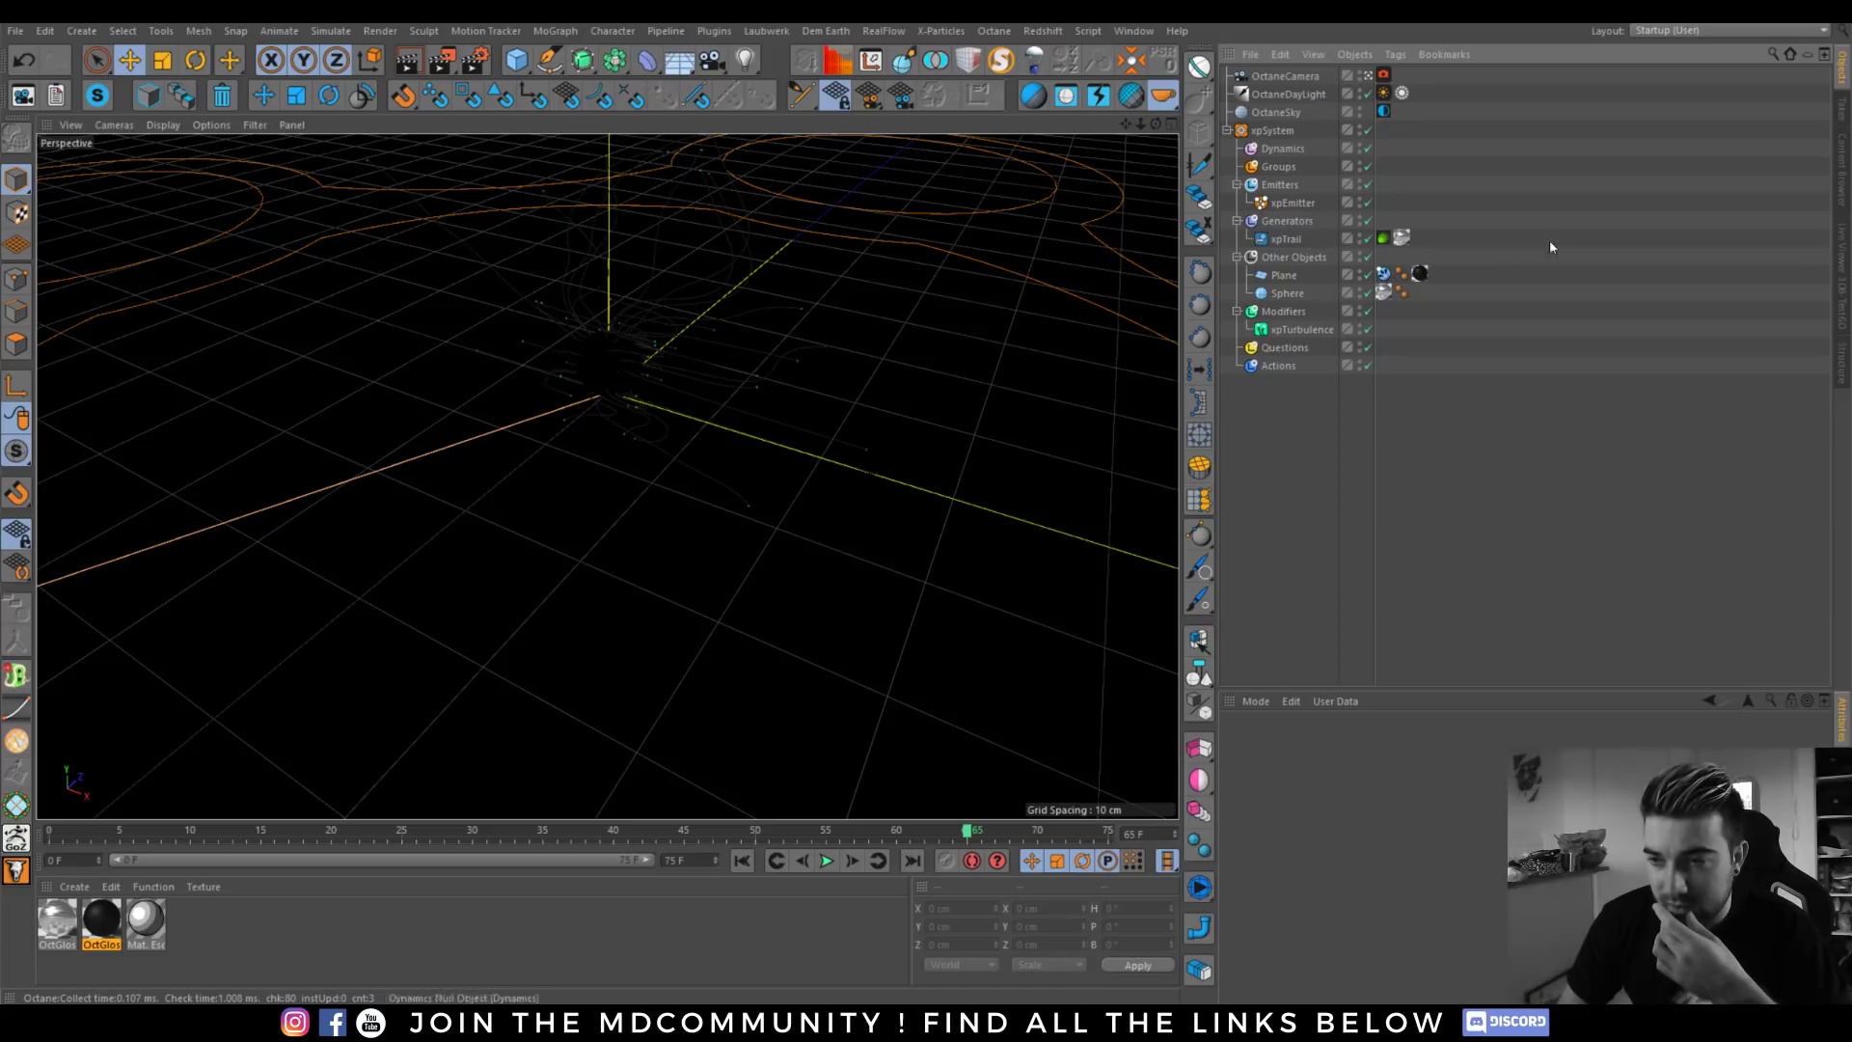
left_click(1283, 330)
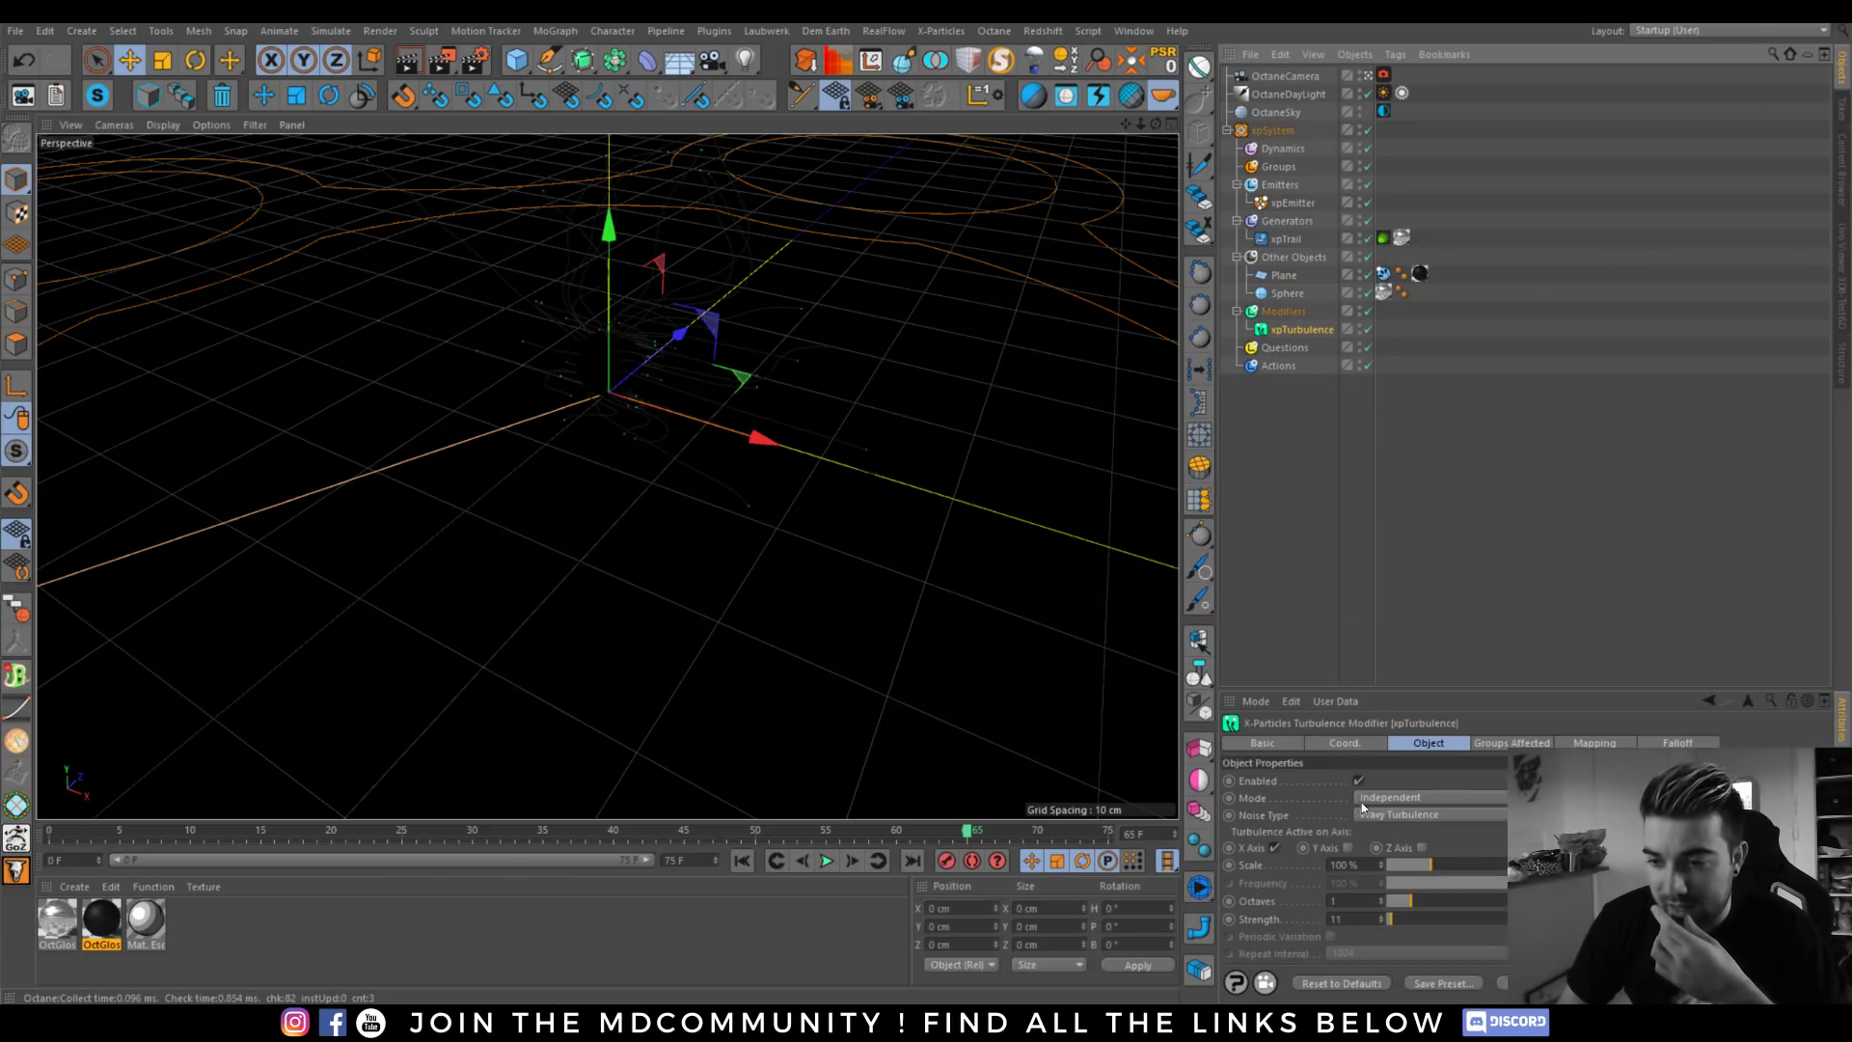
left_click(741, 861)
left_click(827, 860)
left_click(830, 860)
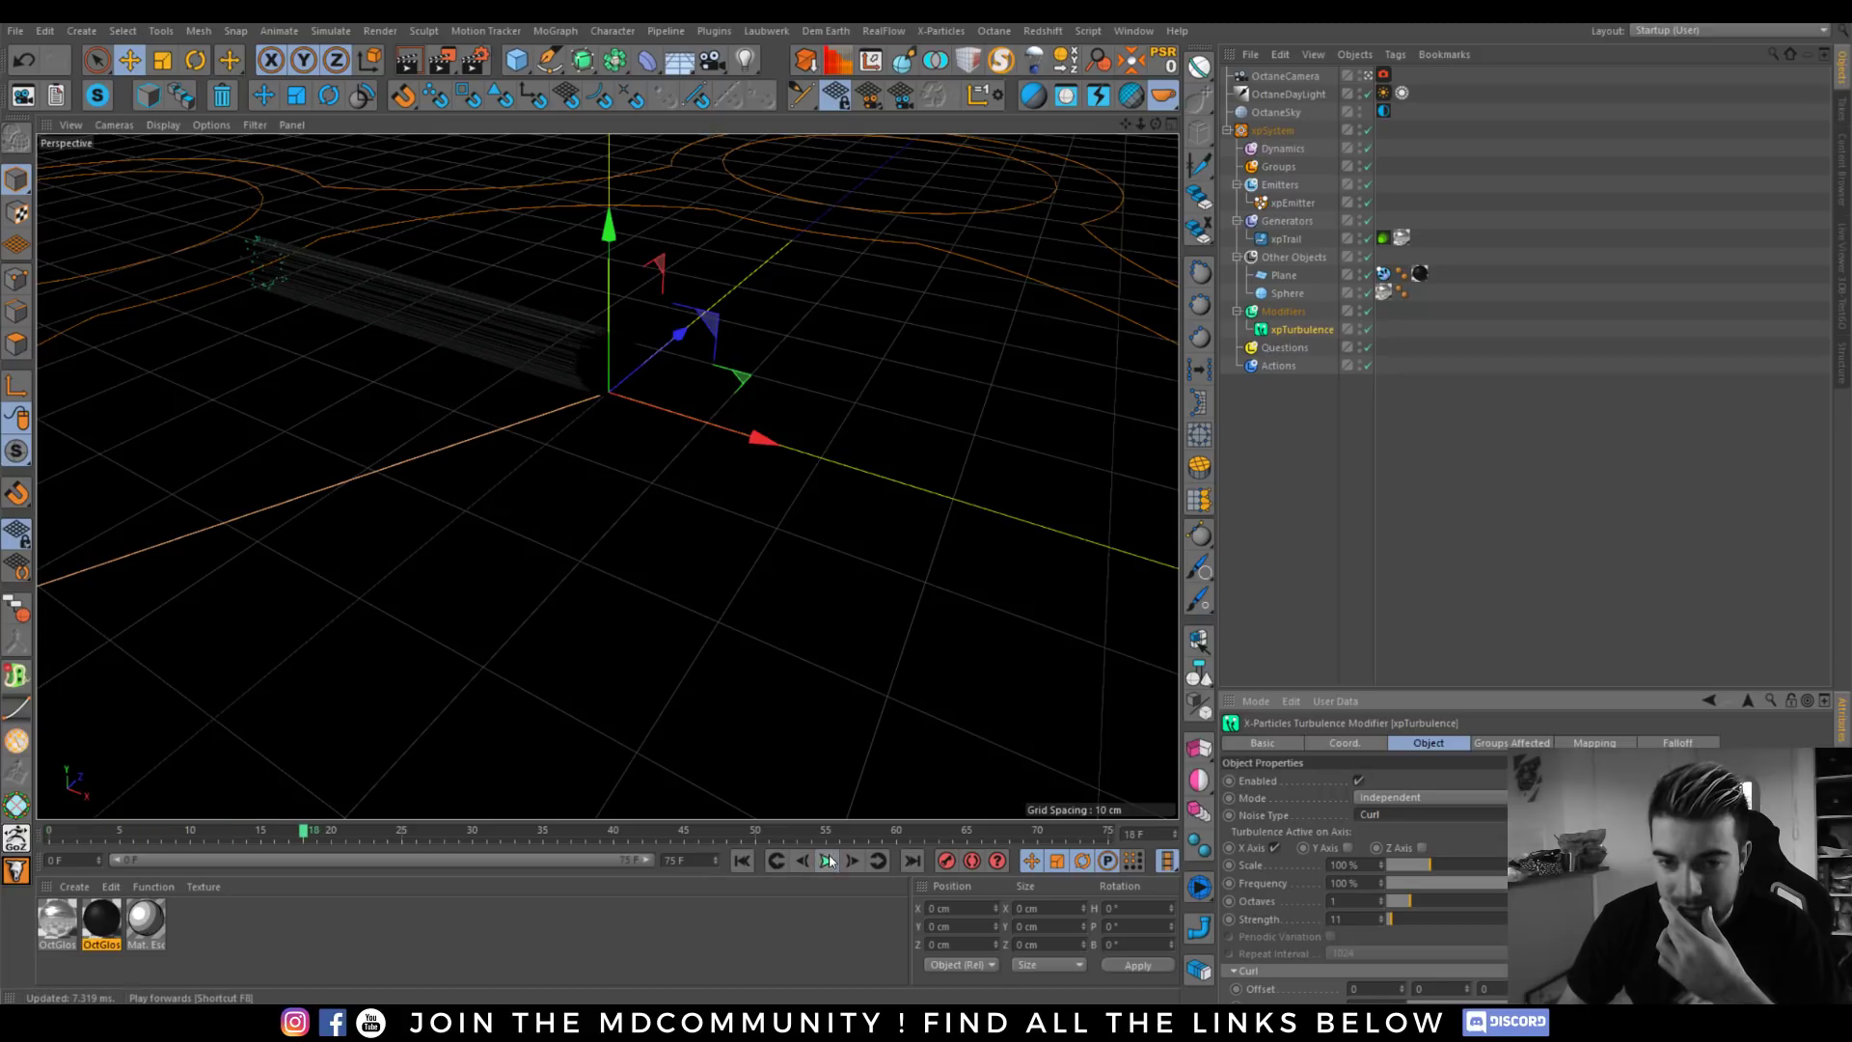
left_click(742, 860)
left_click(1392, 816)
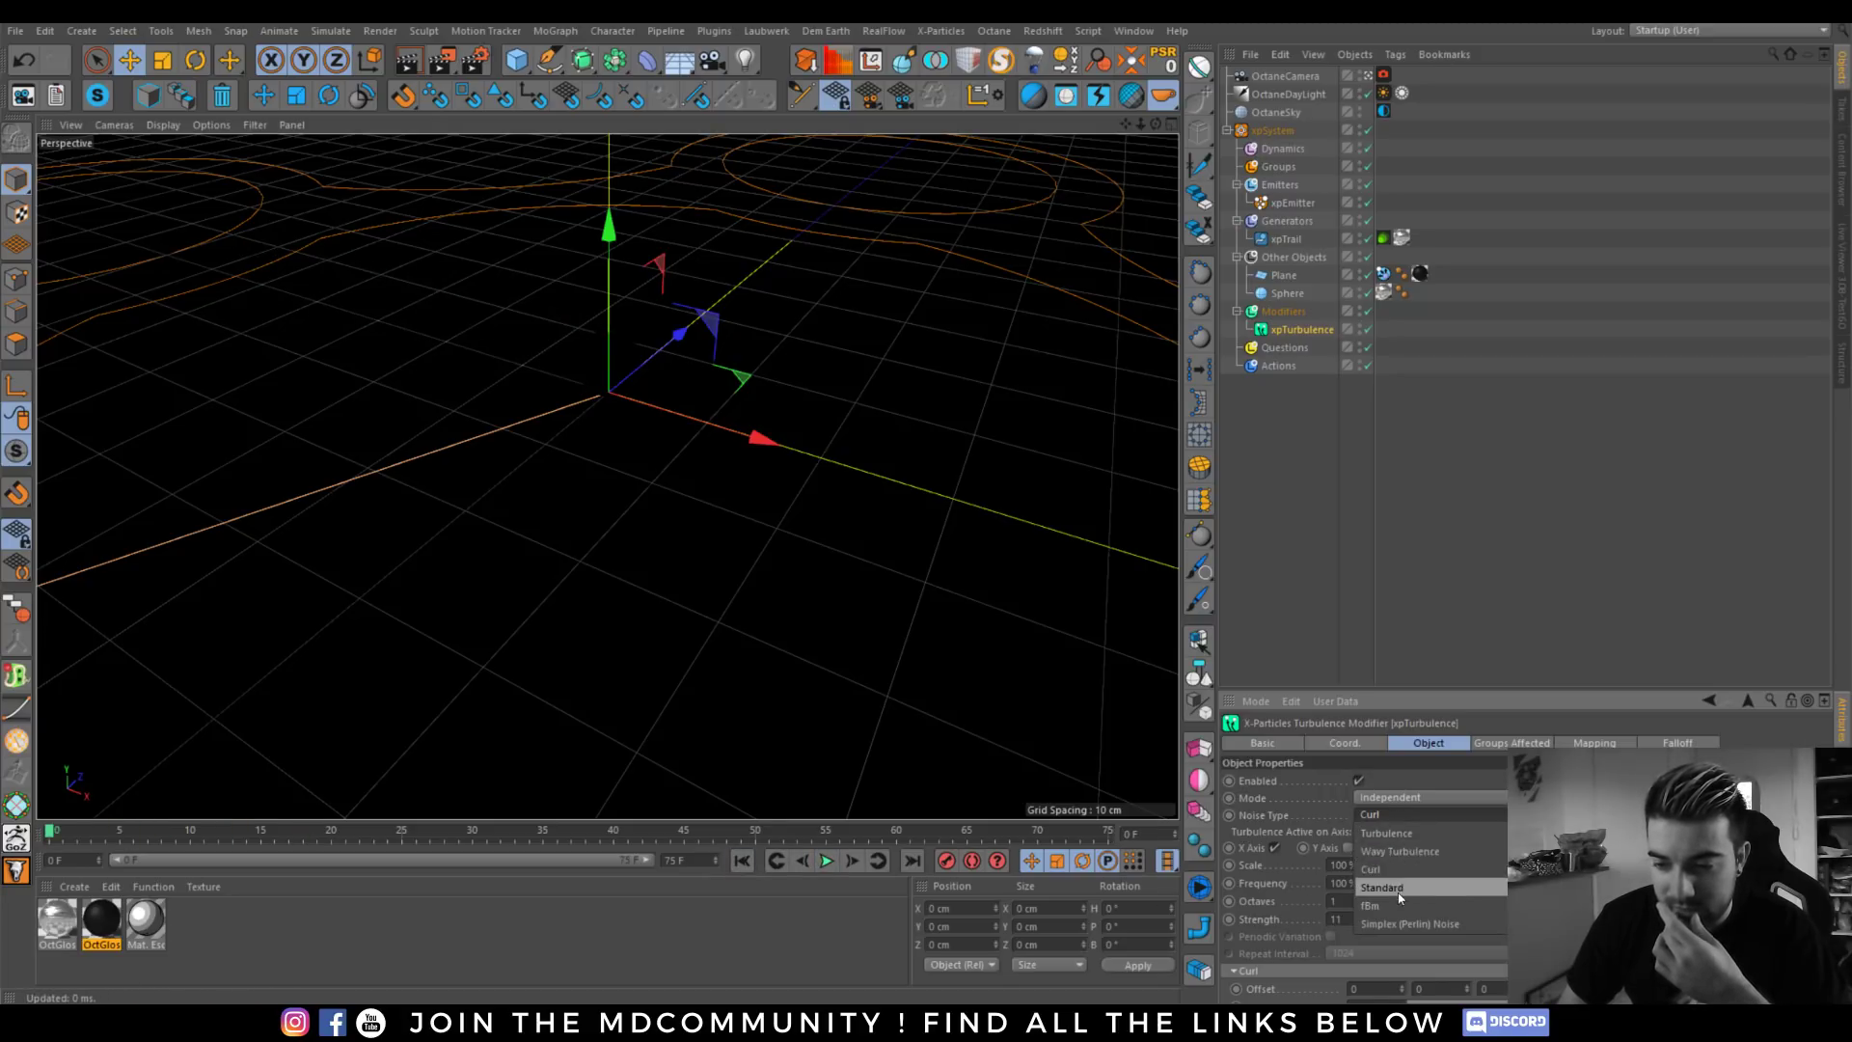
left_click(1392, 849)
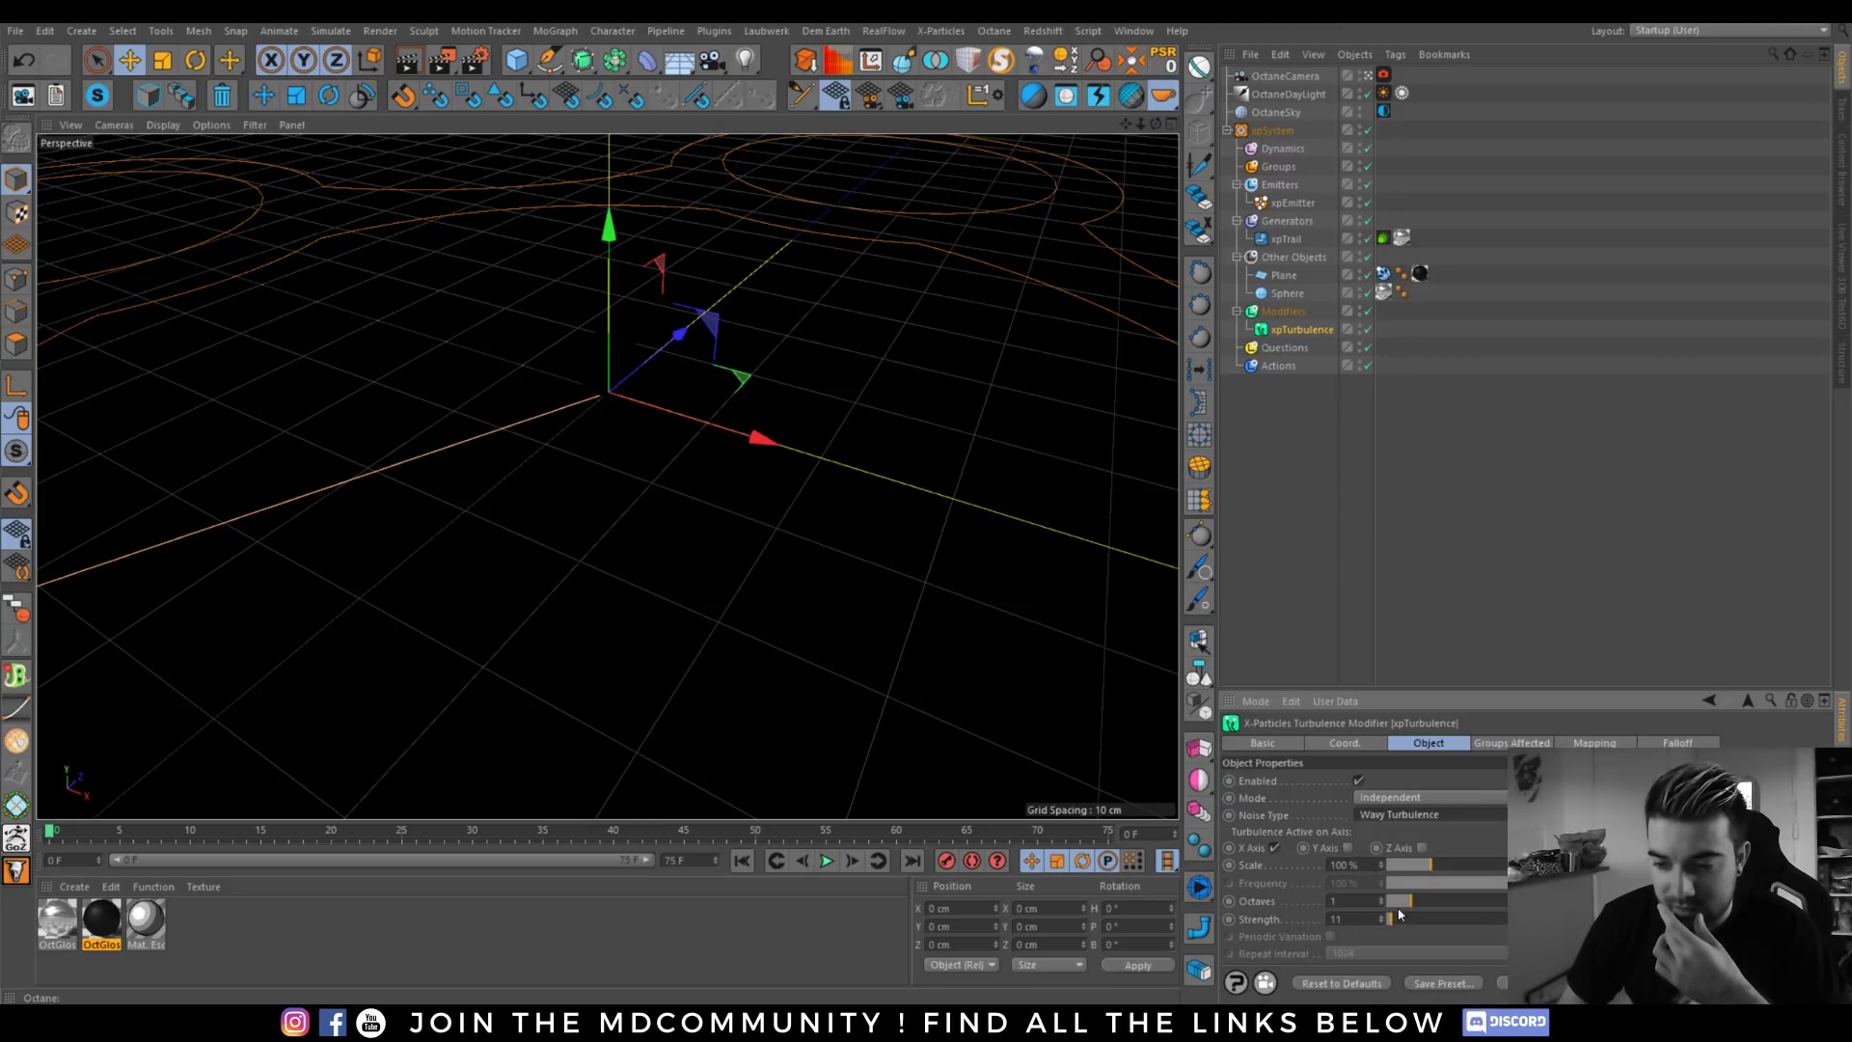
Set the xpTurbulence scale to 42% and play the simulation.
left_click(1404, 864)
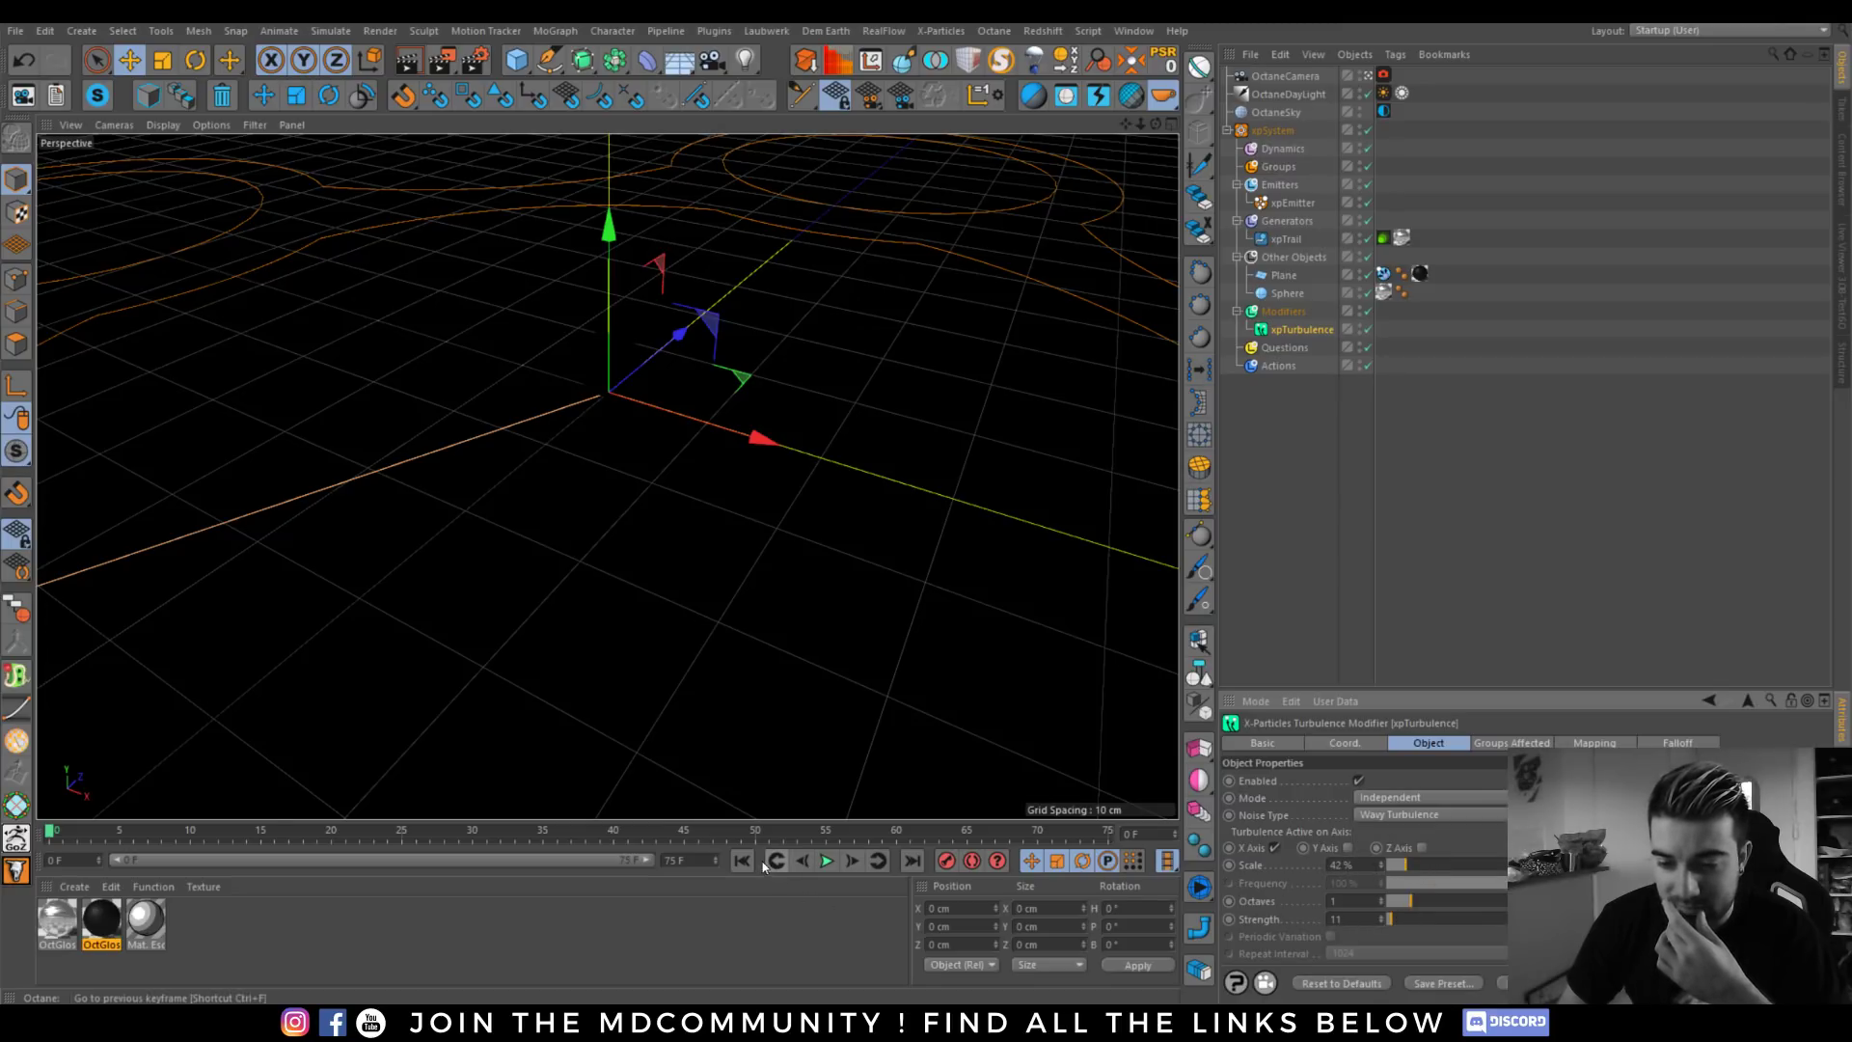
left_click(827, 861)
left_click(827, 861)
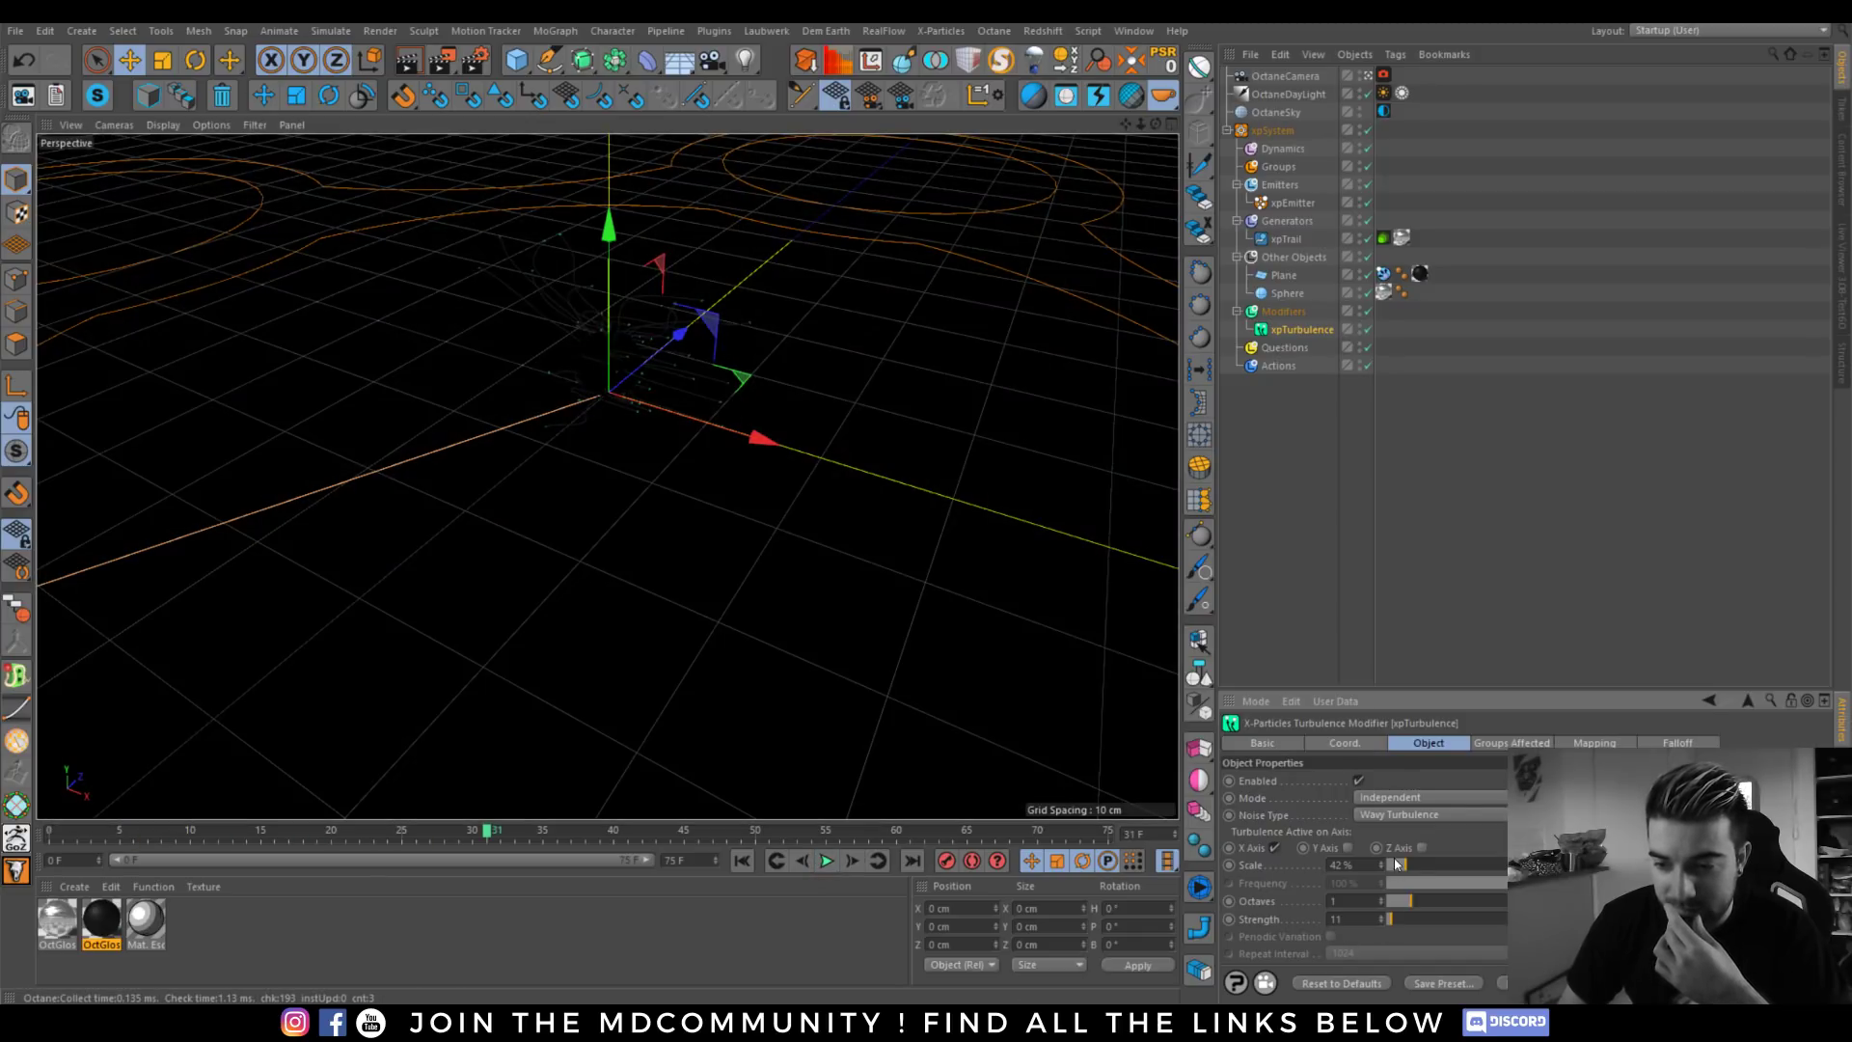
Try particle speeds of 1 cm and 2 cm on the xpEmitter, replaying the simulation from the first frame each time.
left_click(1293, 202)
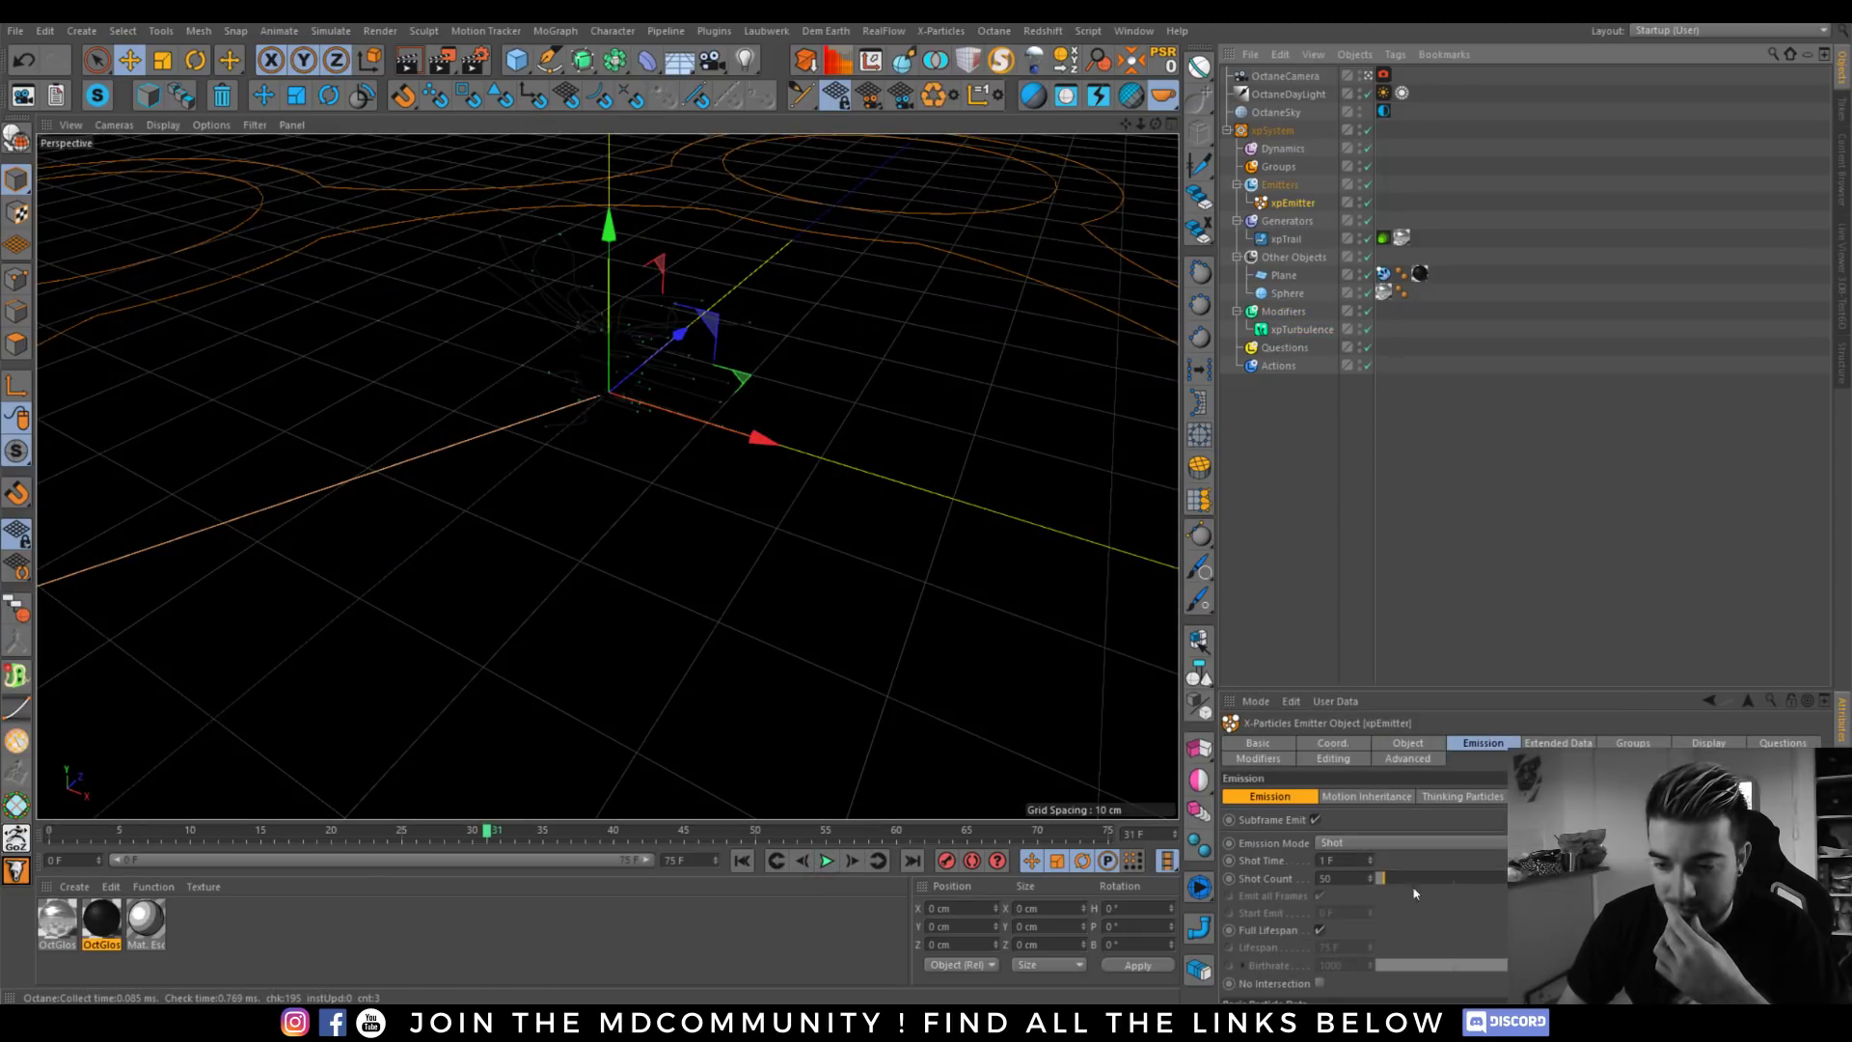
scroll(1355, 880, "down", 3)
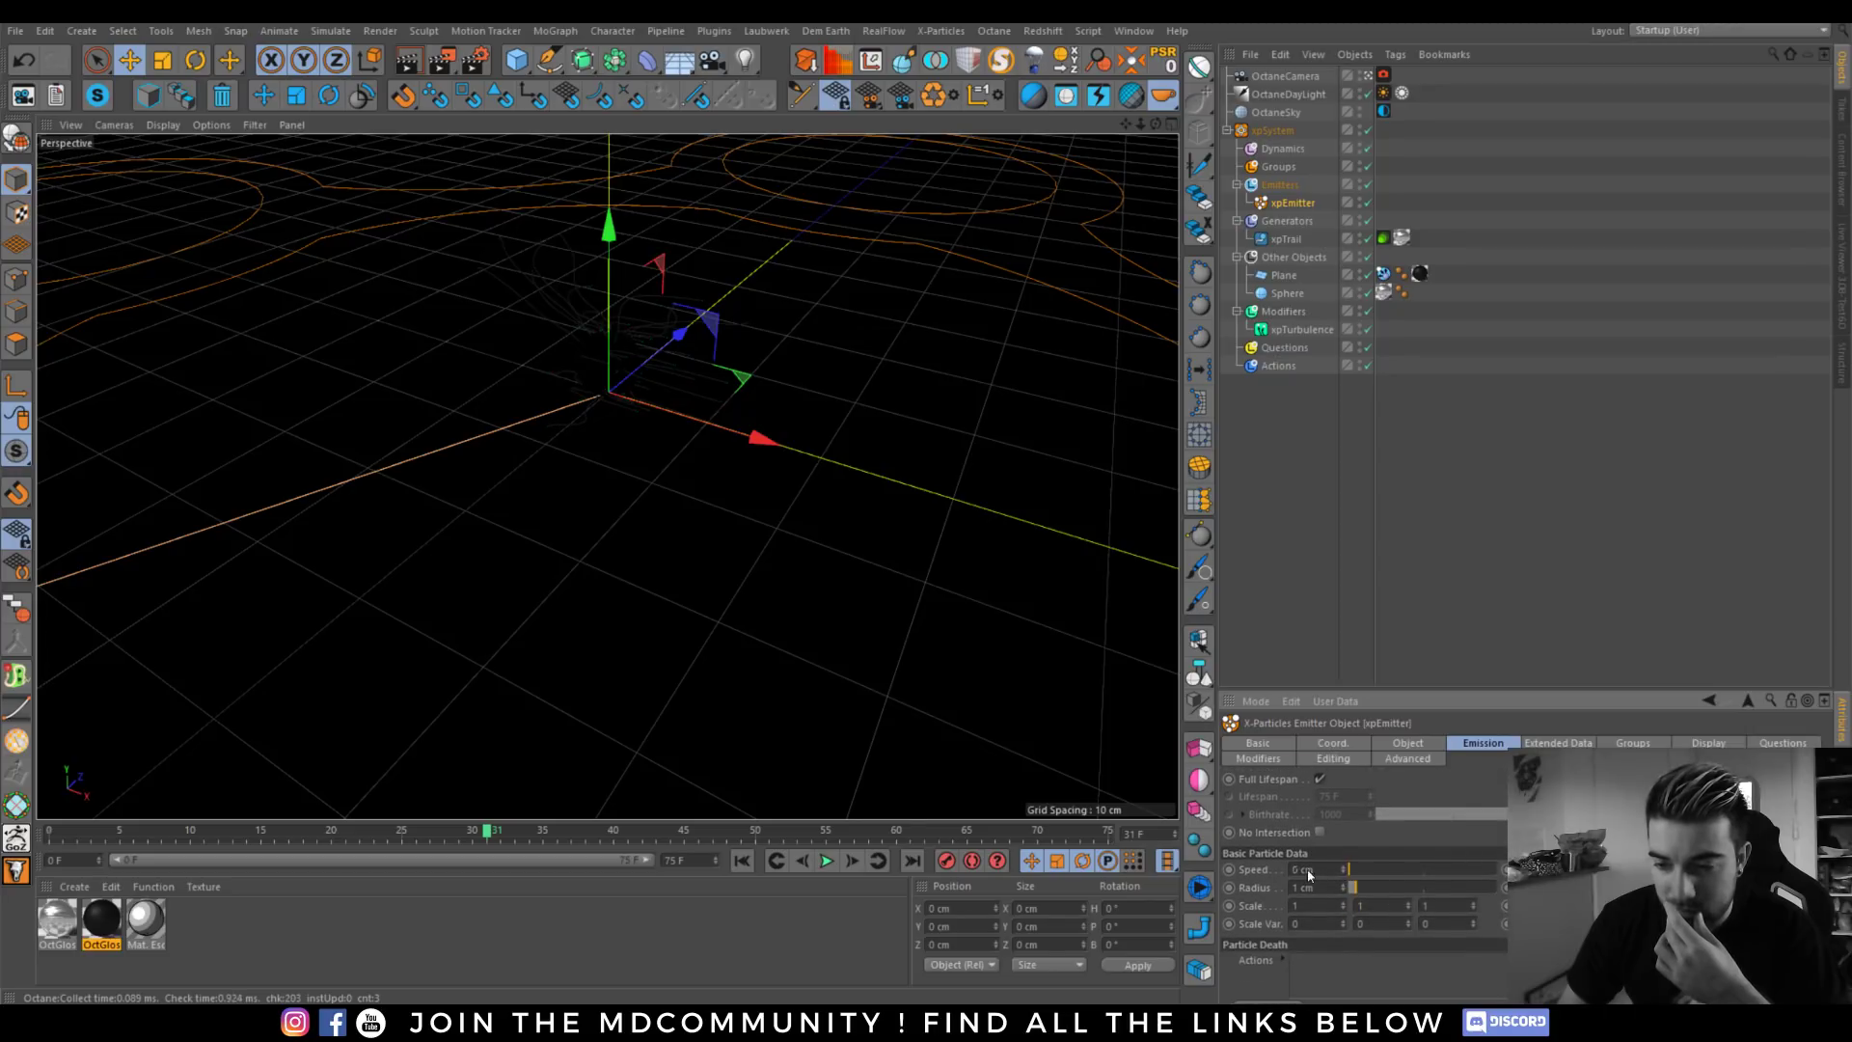
left_click(742, 860)
left_click(827, 860)
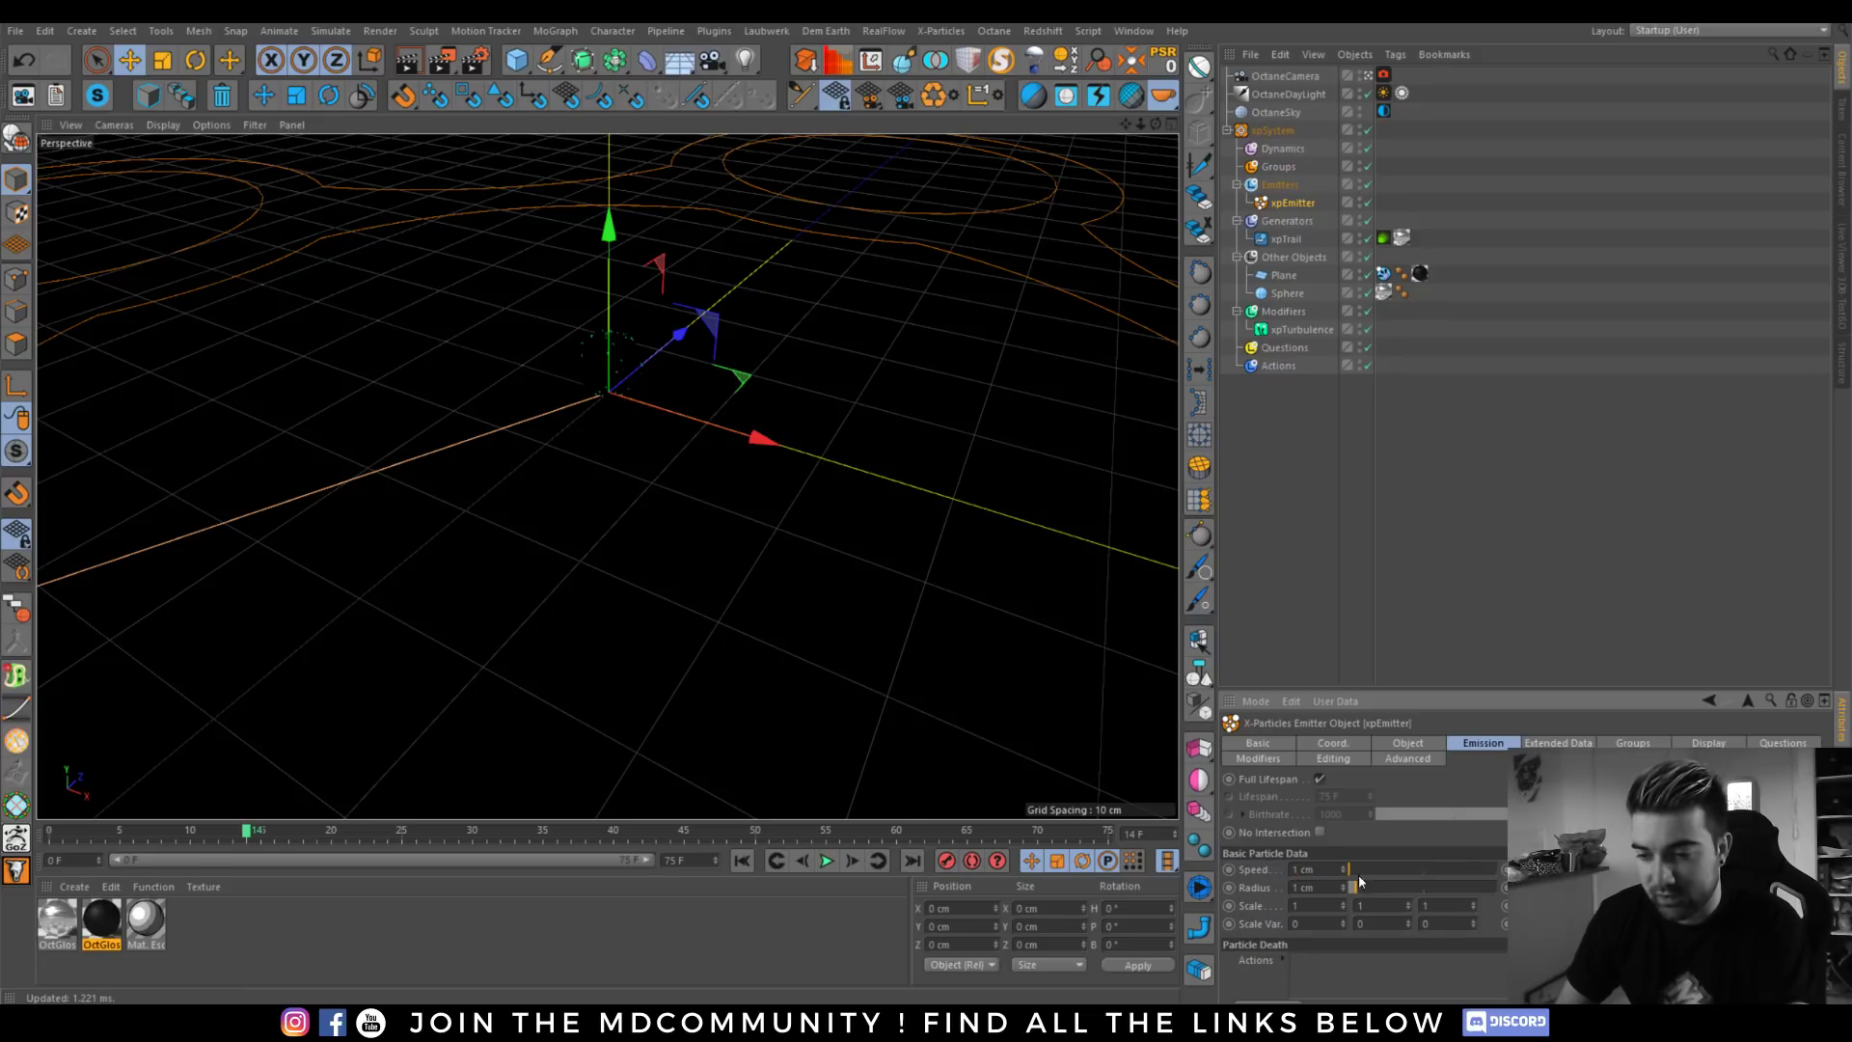
left_click(742, 860)
left_click(827, 860)
left_click(828, 860)
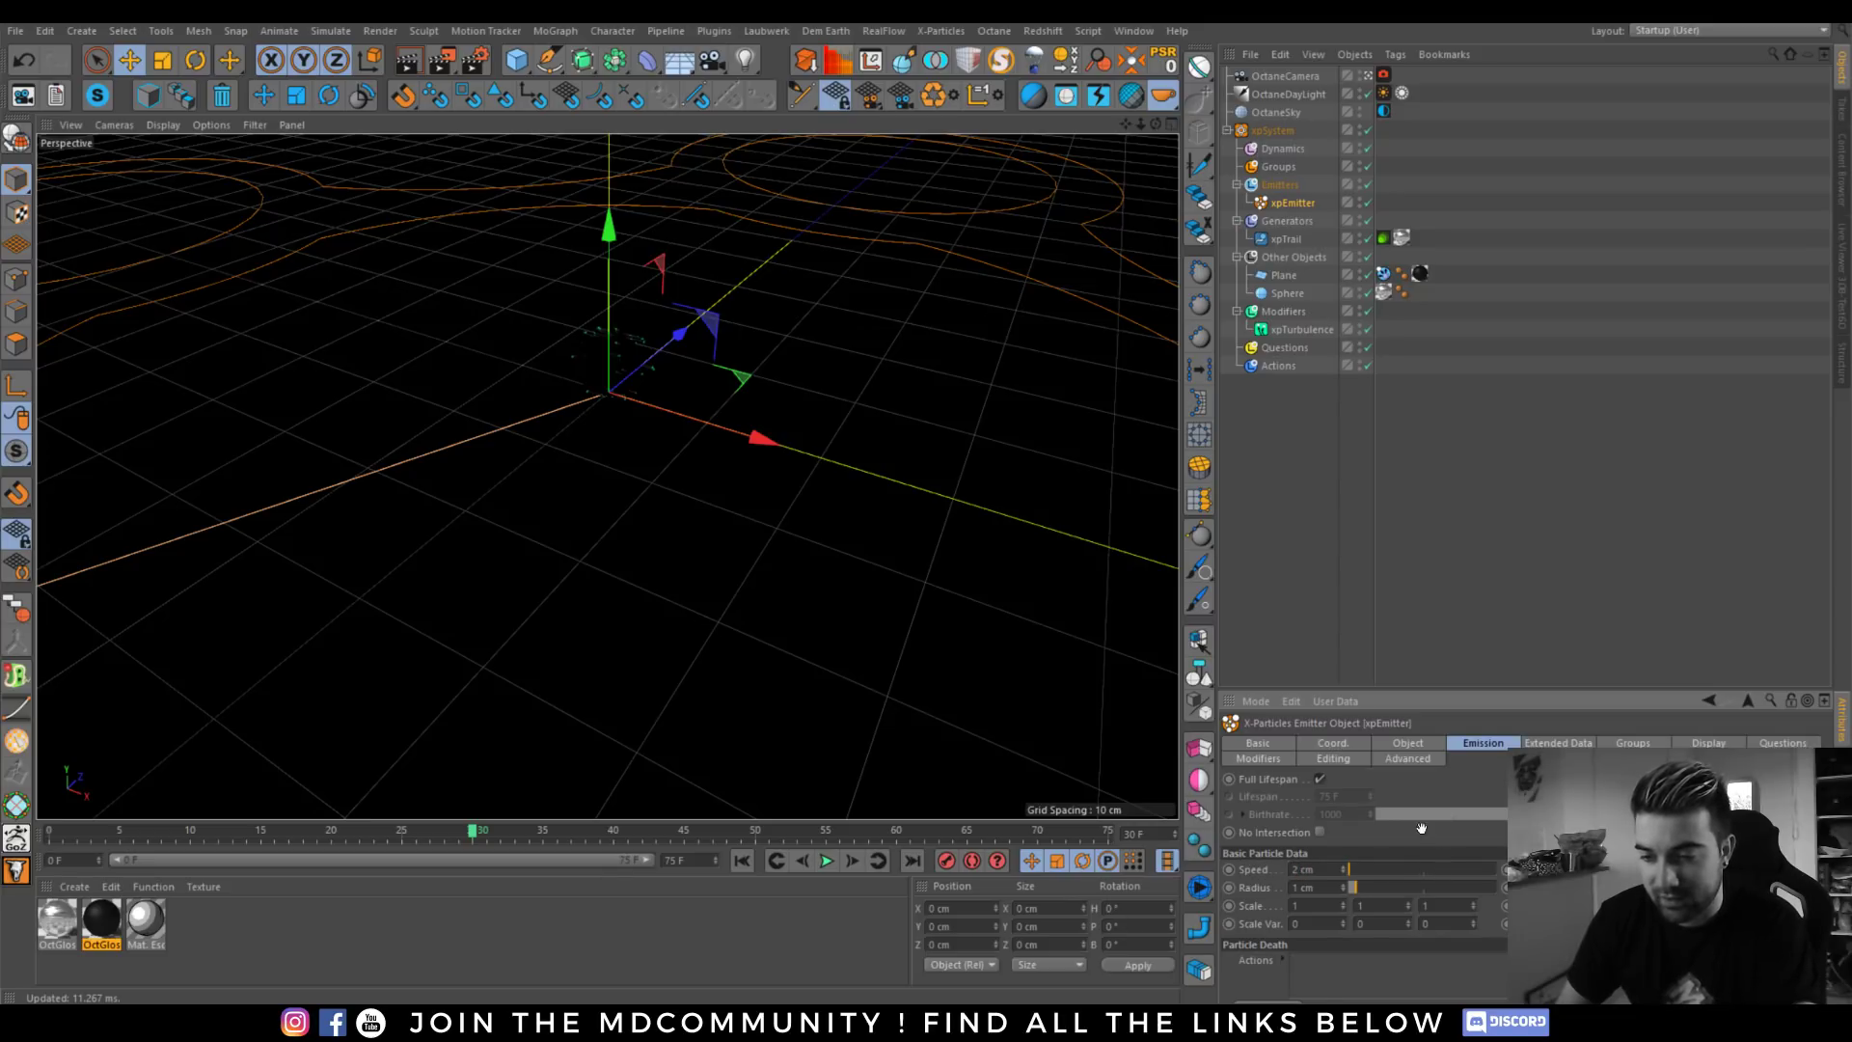
Activate the xpTurbulence on the Y and Z axes as well, replay the simulation, and set its scale to 99%.
left_click(1301, 329)
left_click(1346, 847)
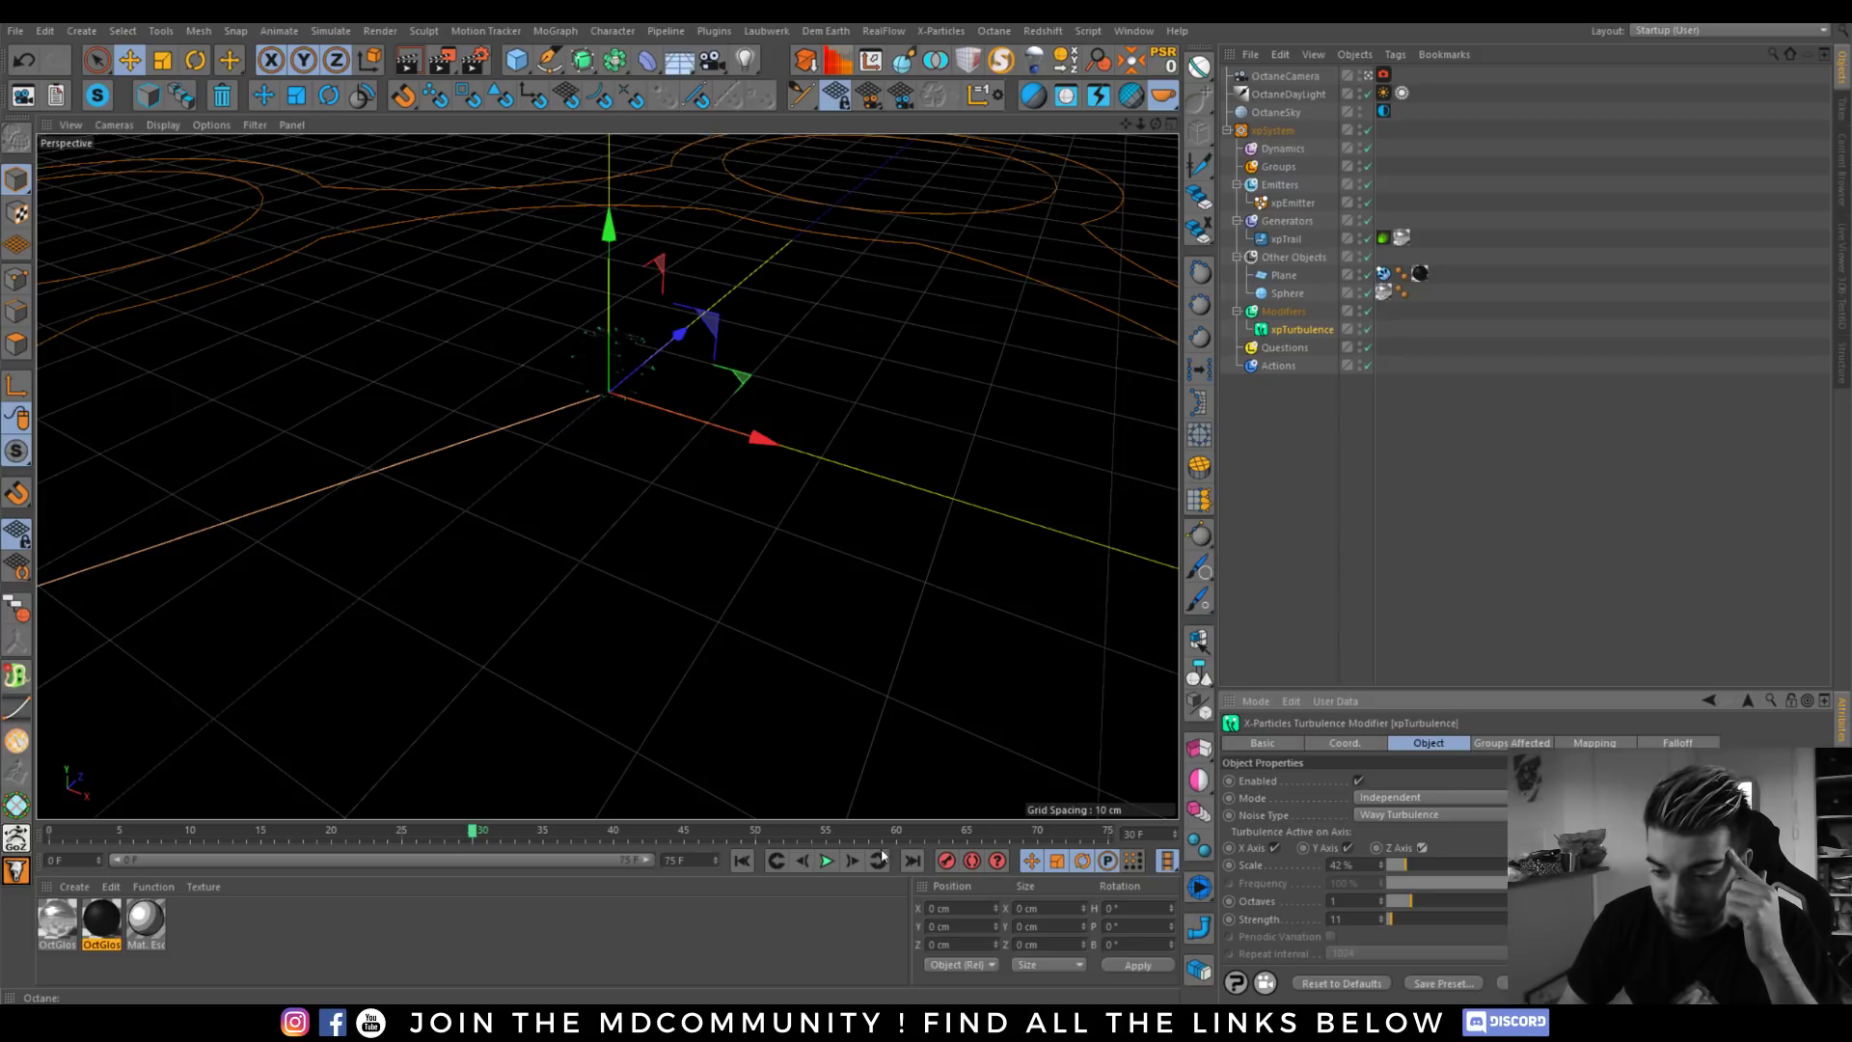
left_click(741, 861)
left_click(827, 860)
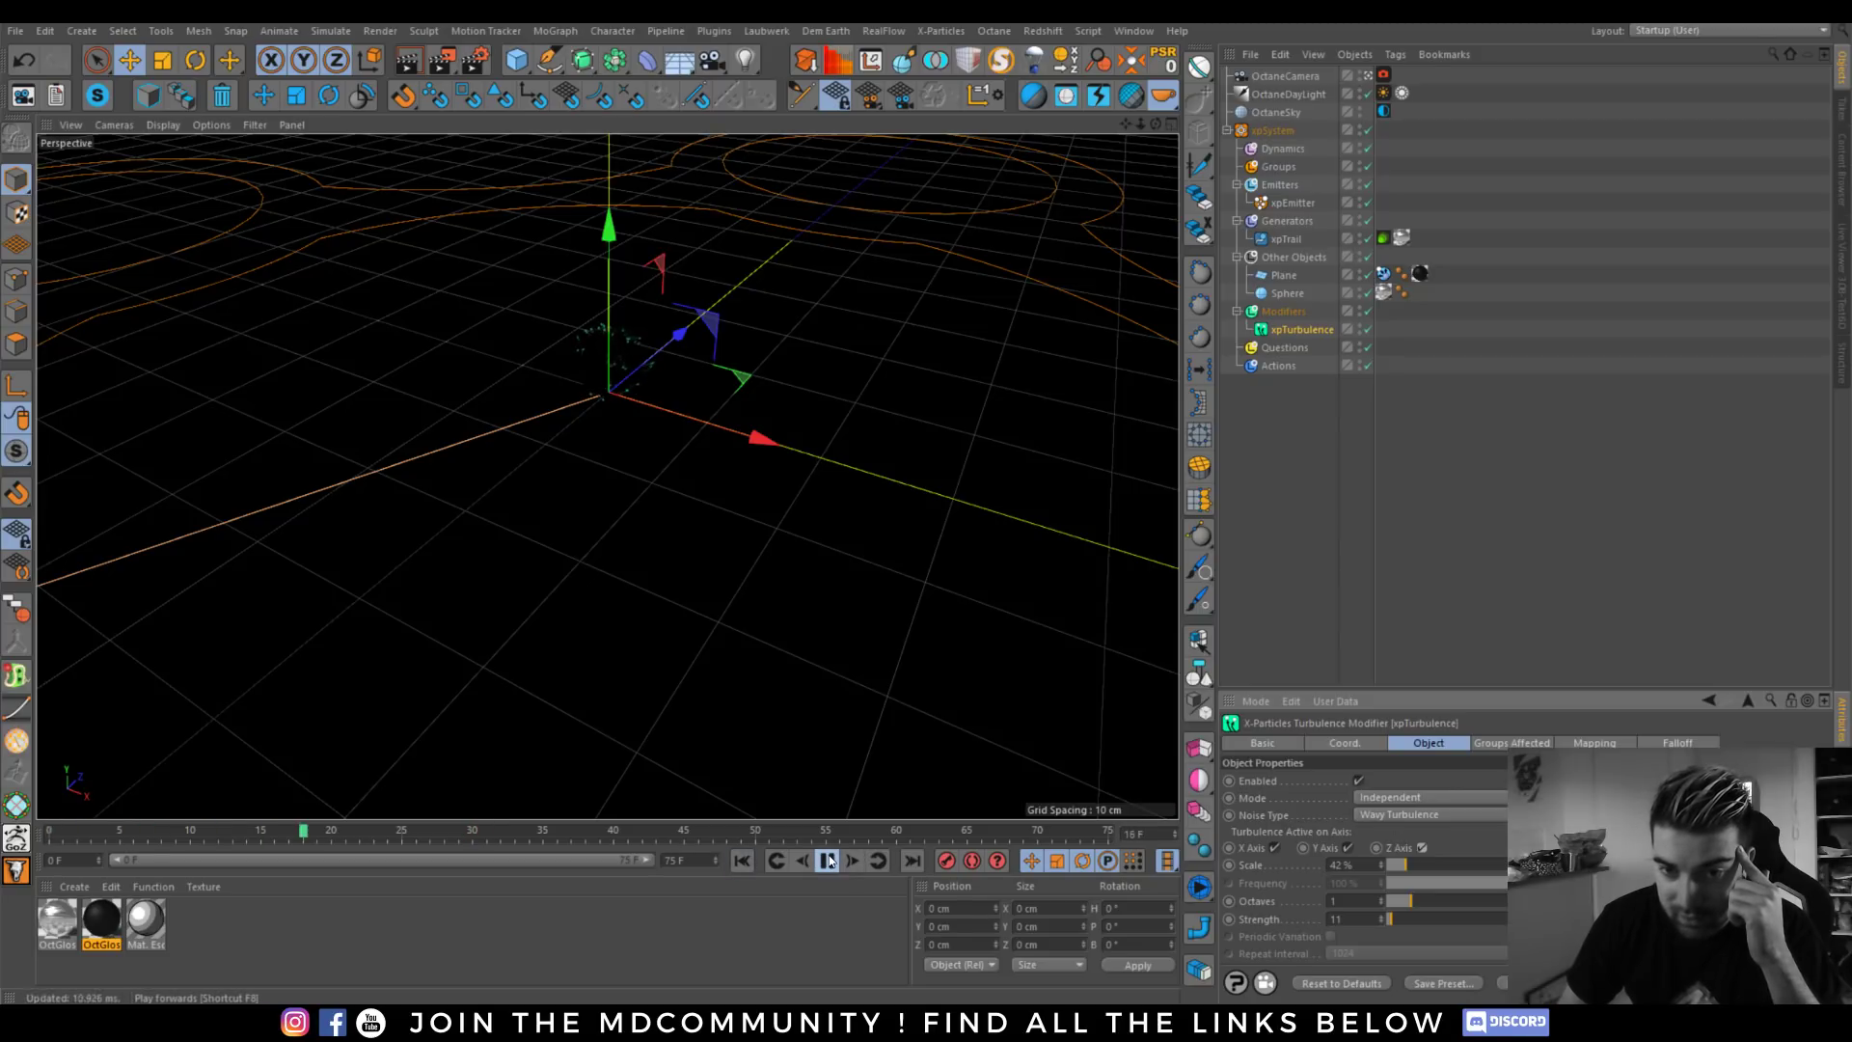
left_click(828, 860)
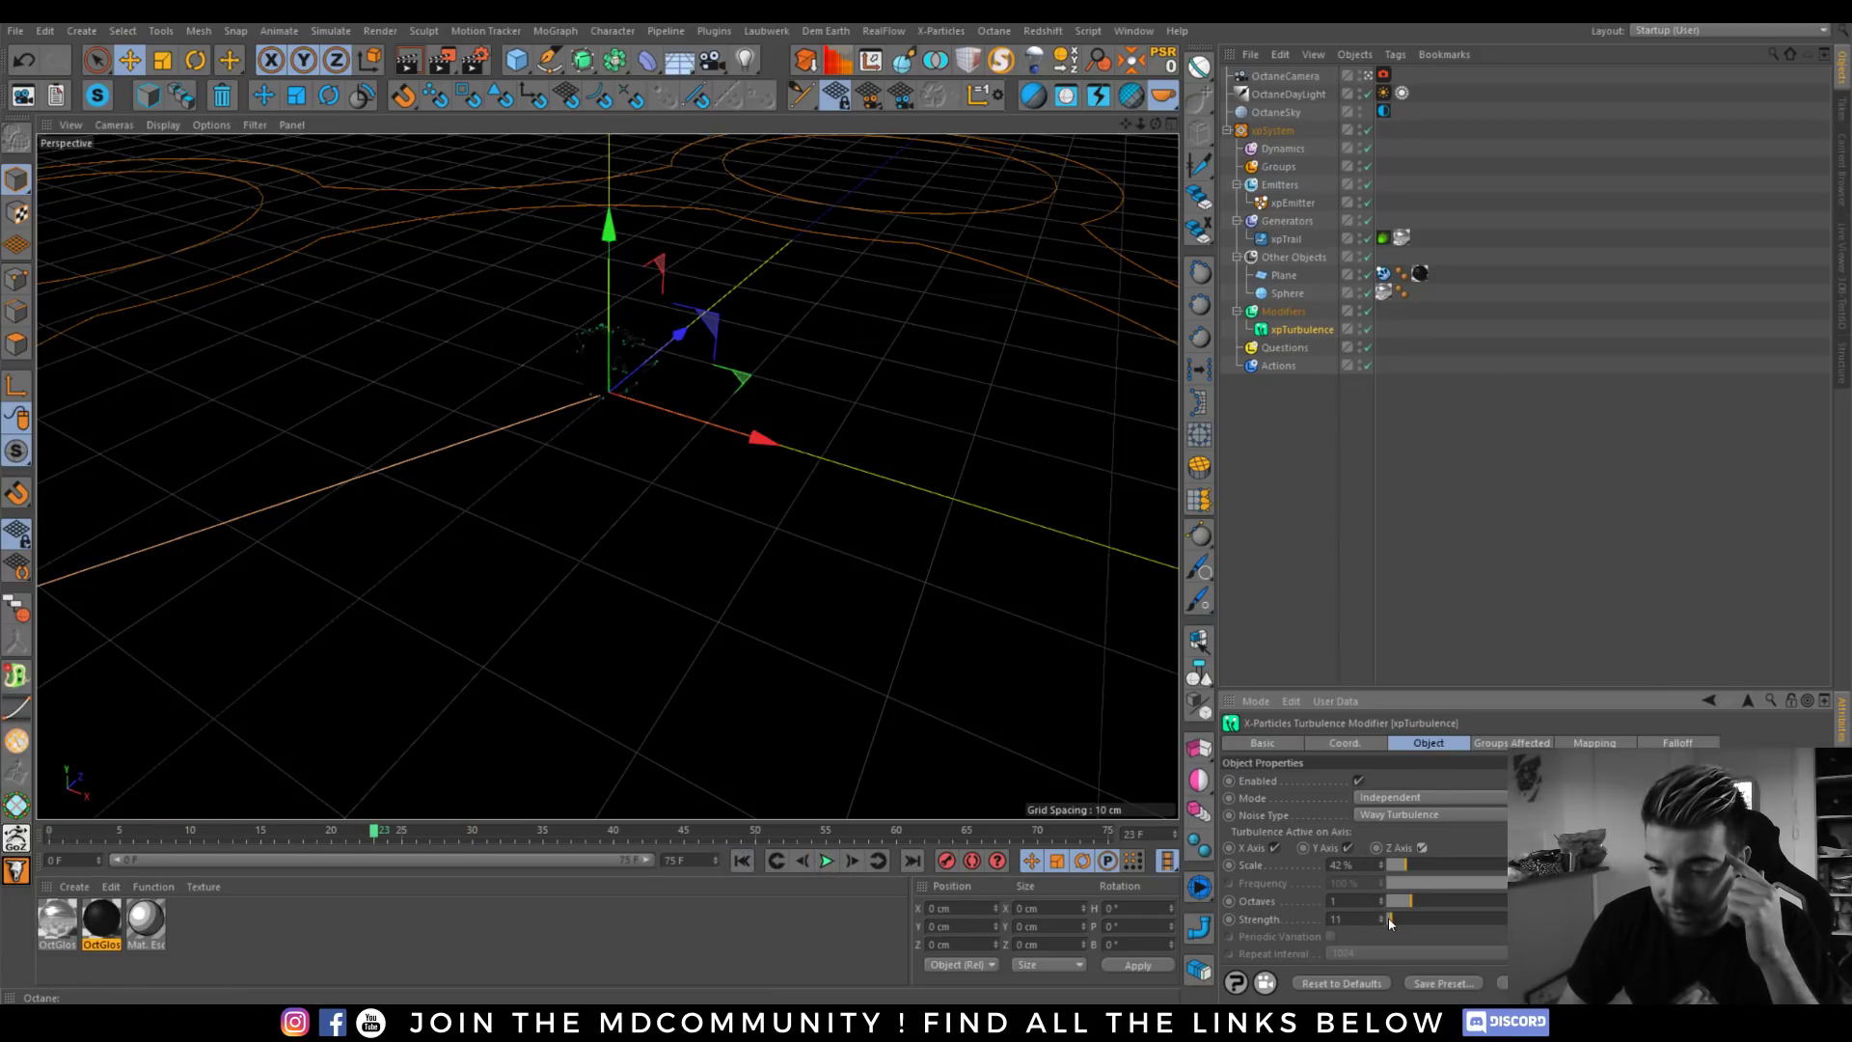
left_click_drag(1422, 871, 1441, 884)
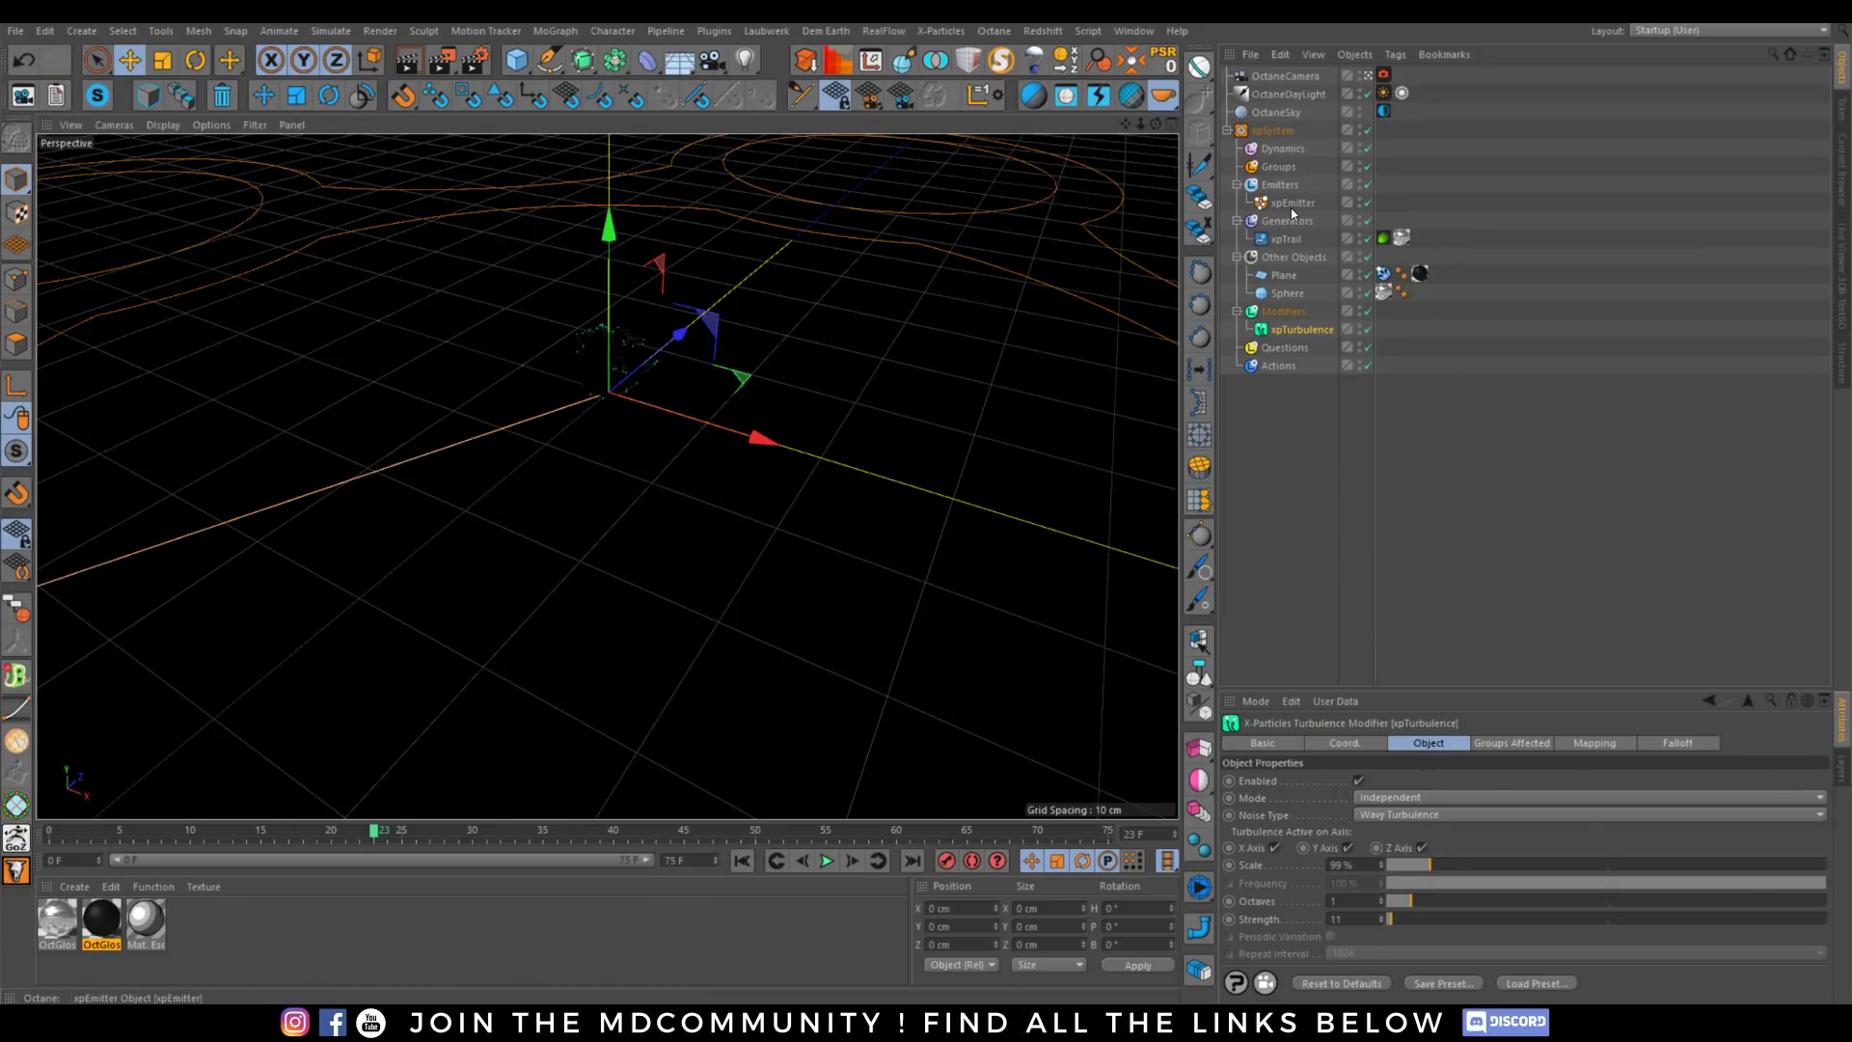
Try a 5 cm particle speed on the xpEmitter, replay the simulation, and raise the speed to 10 cm.
left_click(1292, 203)
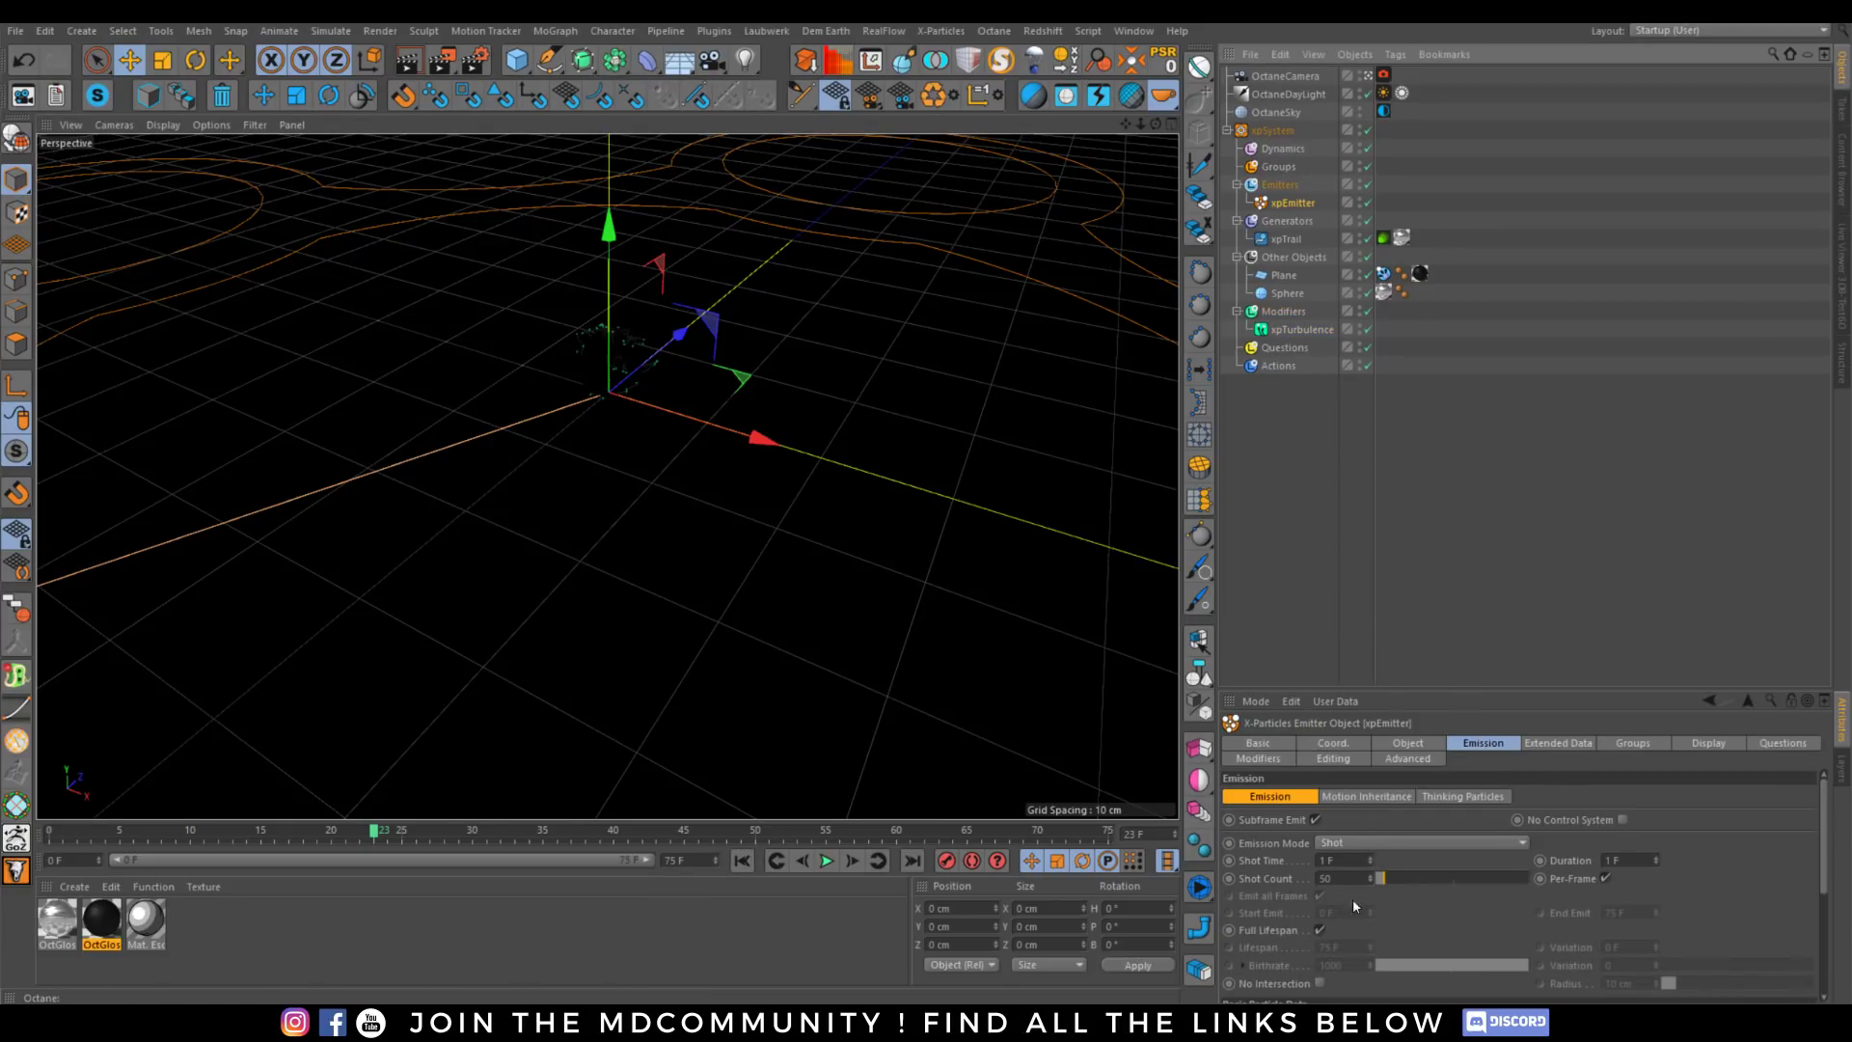
scroll(1828, 810, "down", 3)
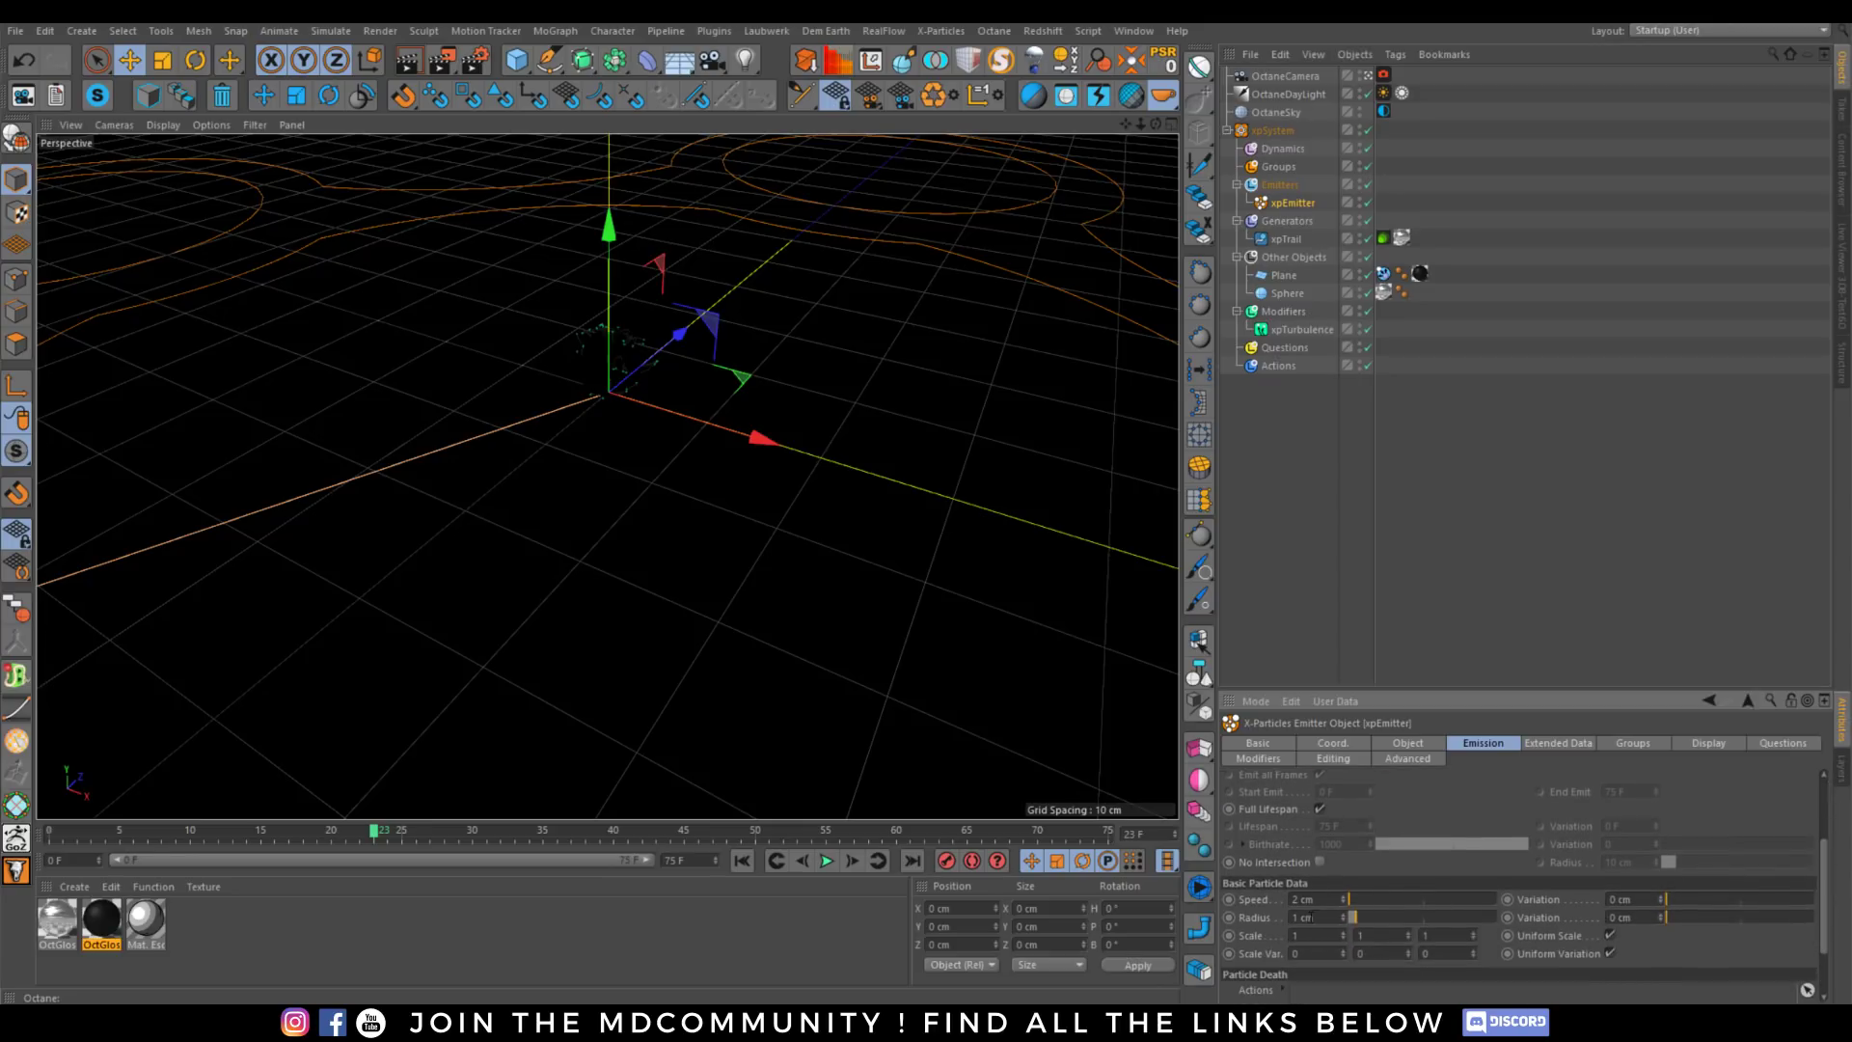
left_click(742, 860)
left_click(826, 860)
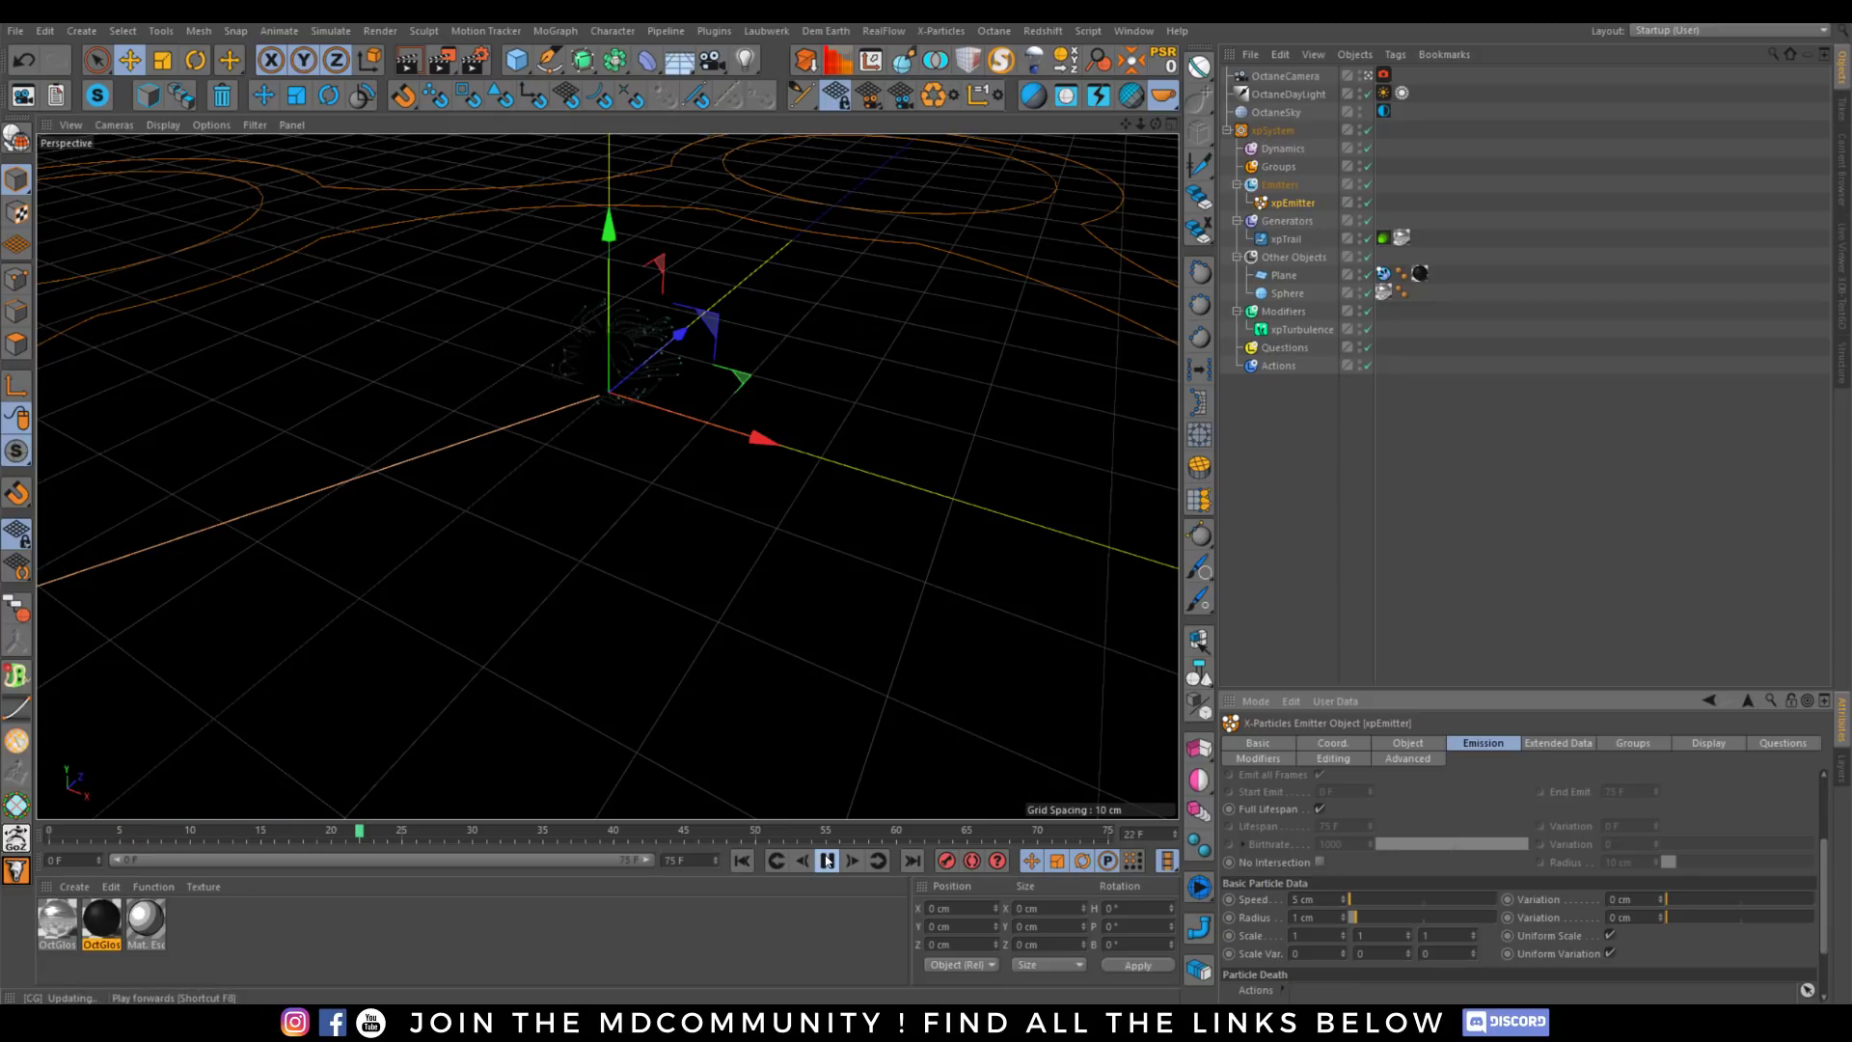
left_click(826, 861)
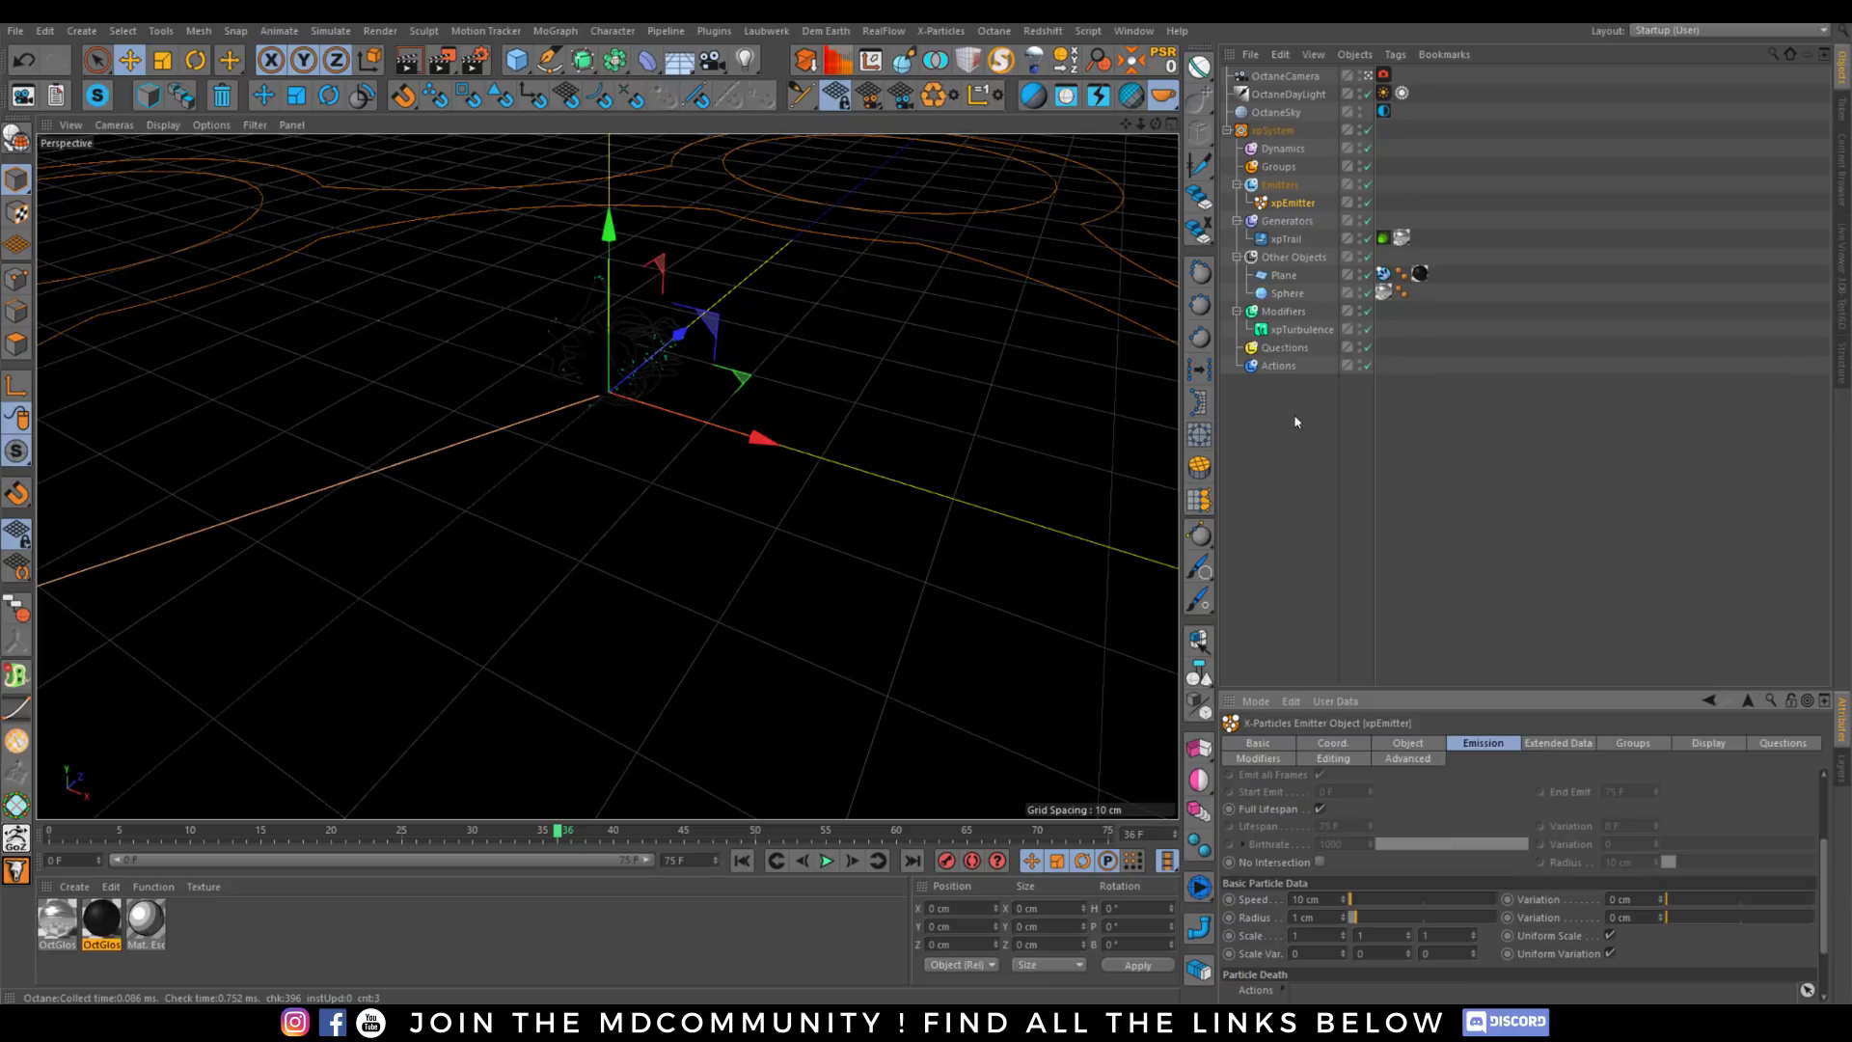
Set the xpTurbulence strength to 7, replay the simulation from the first frame, and check the trails in the live render.
left_click(1297, 328)
left_click_drag(1391, 924, 1391, 927)
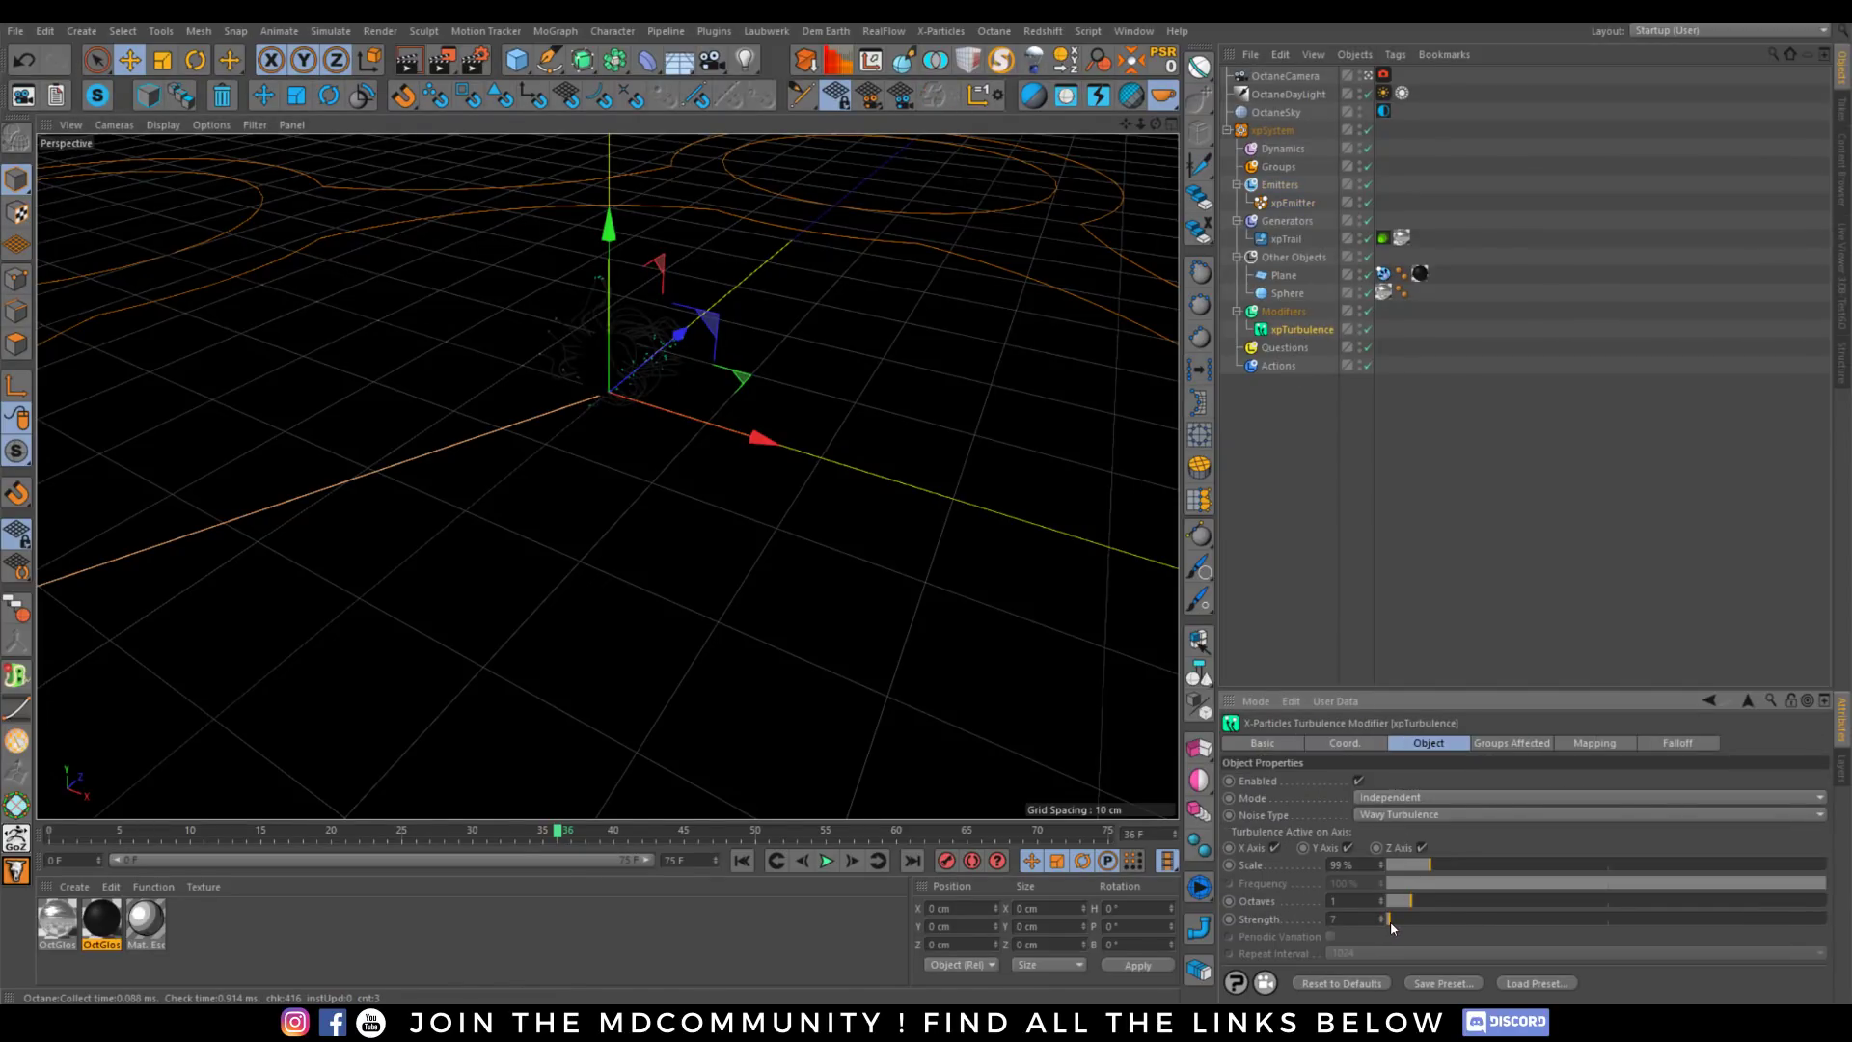
left_click(743, 859)
left_click(826, 861)
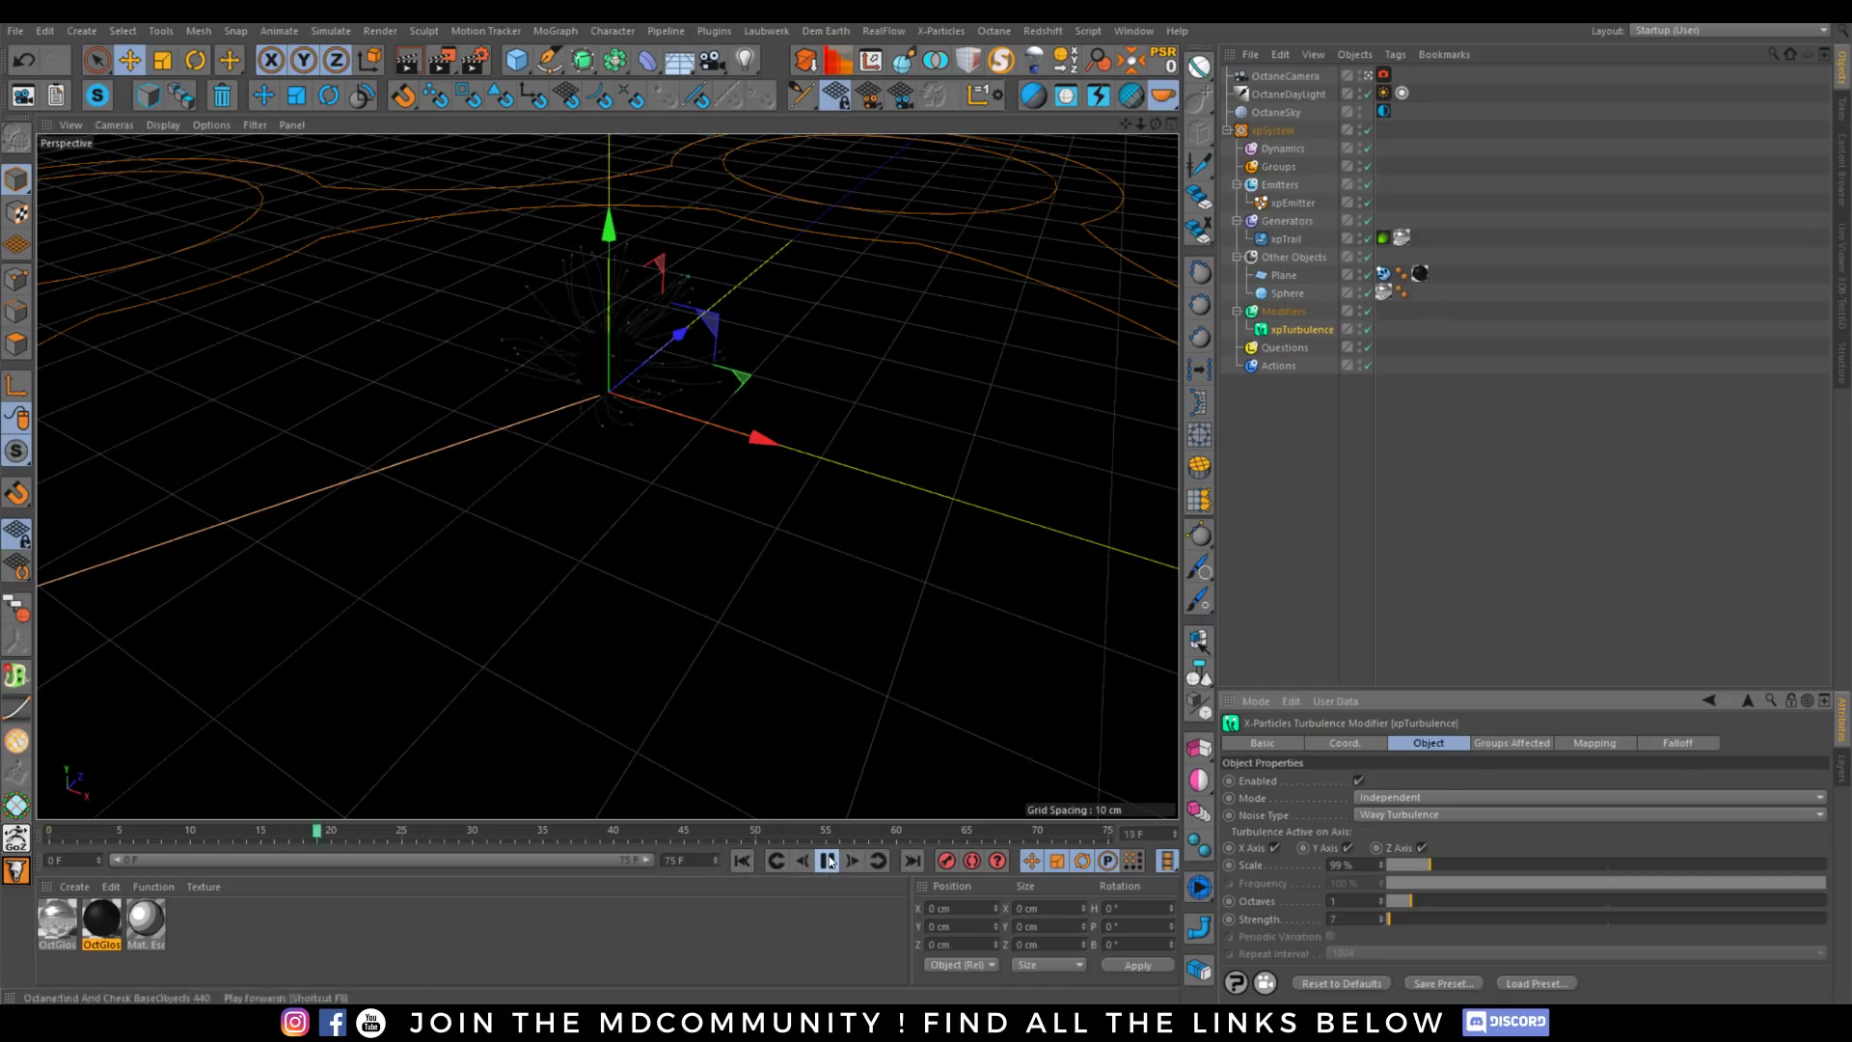
left_click(826, 859)
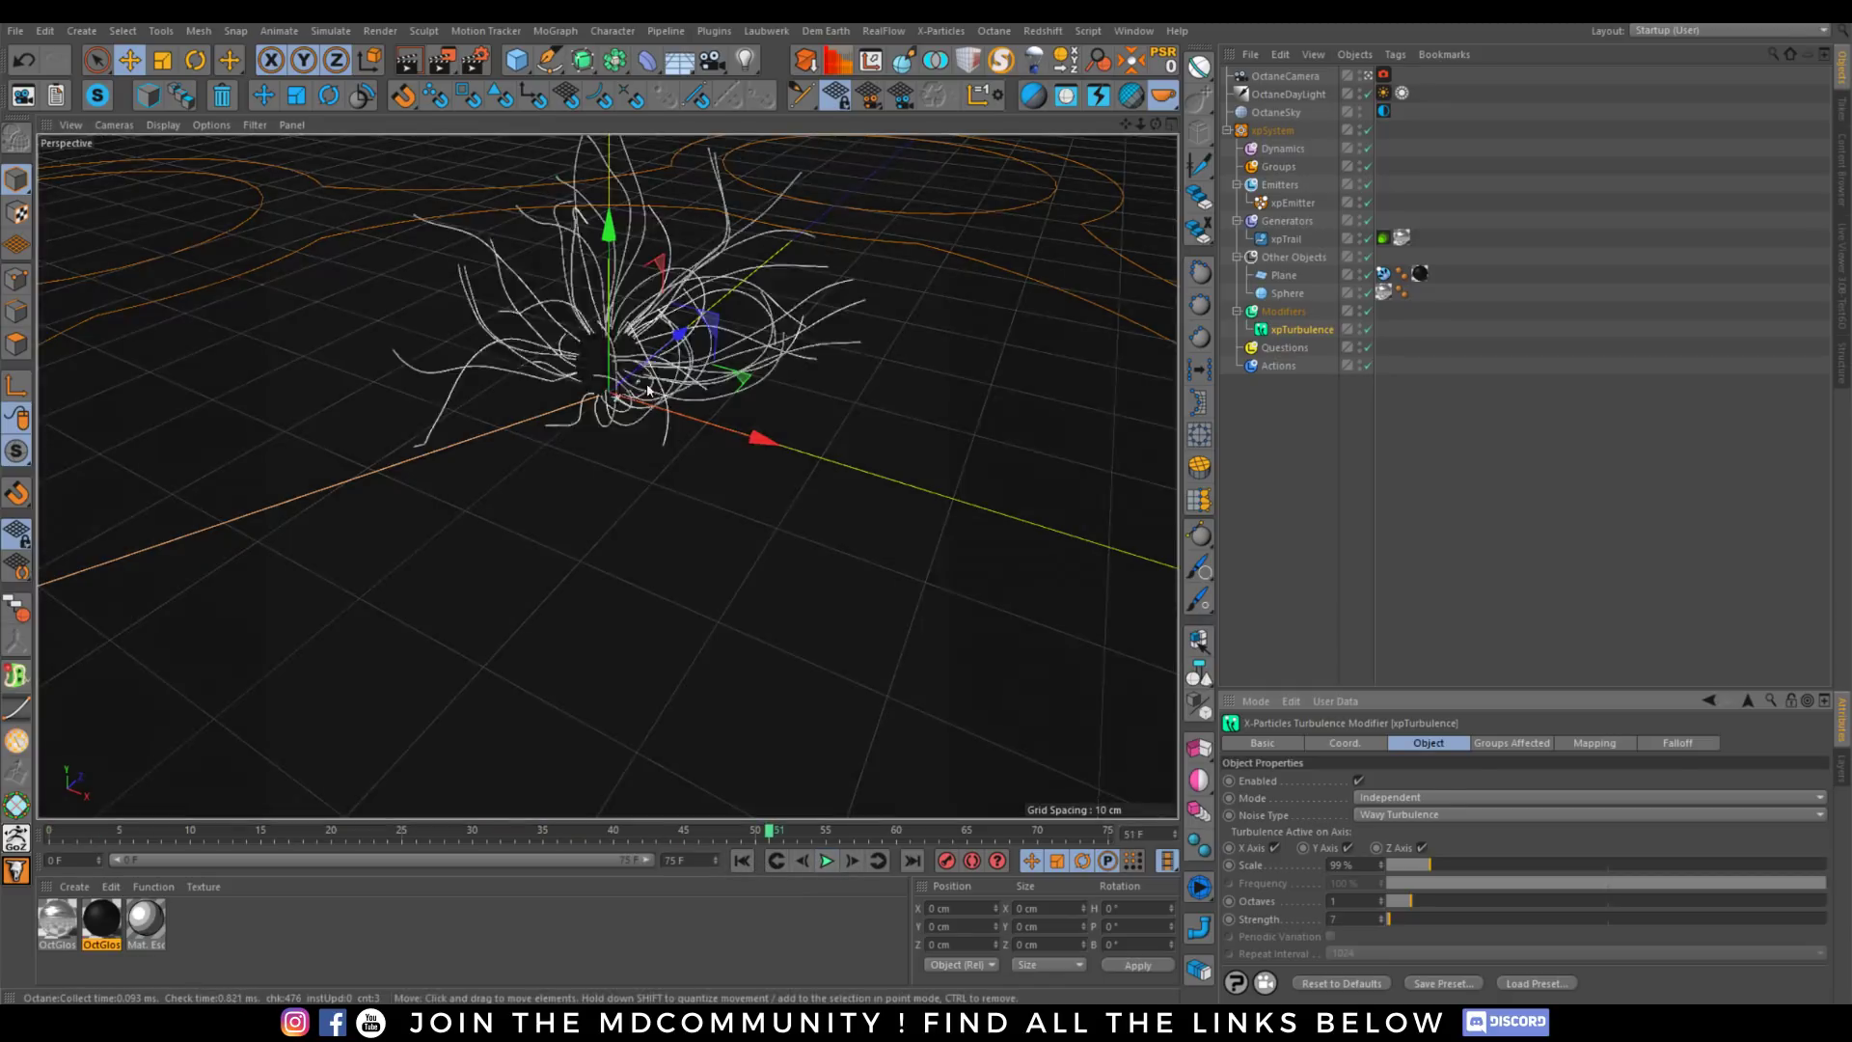
left_click(1839, 268)
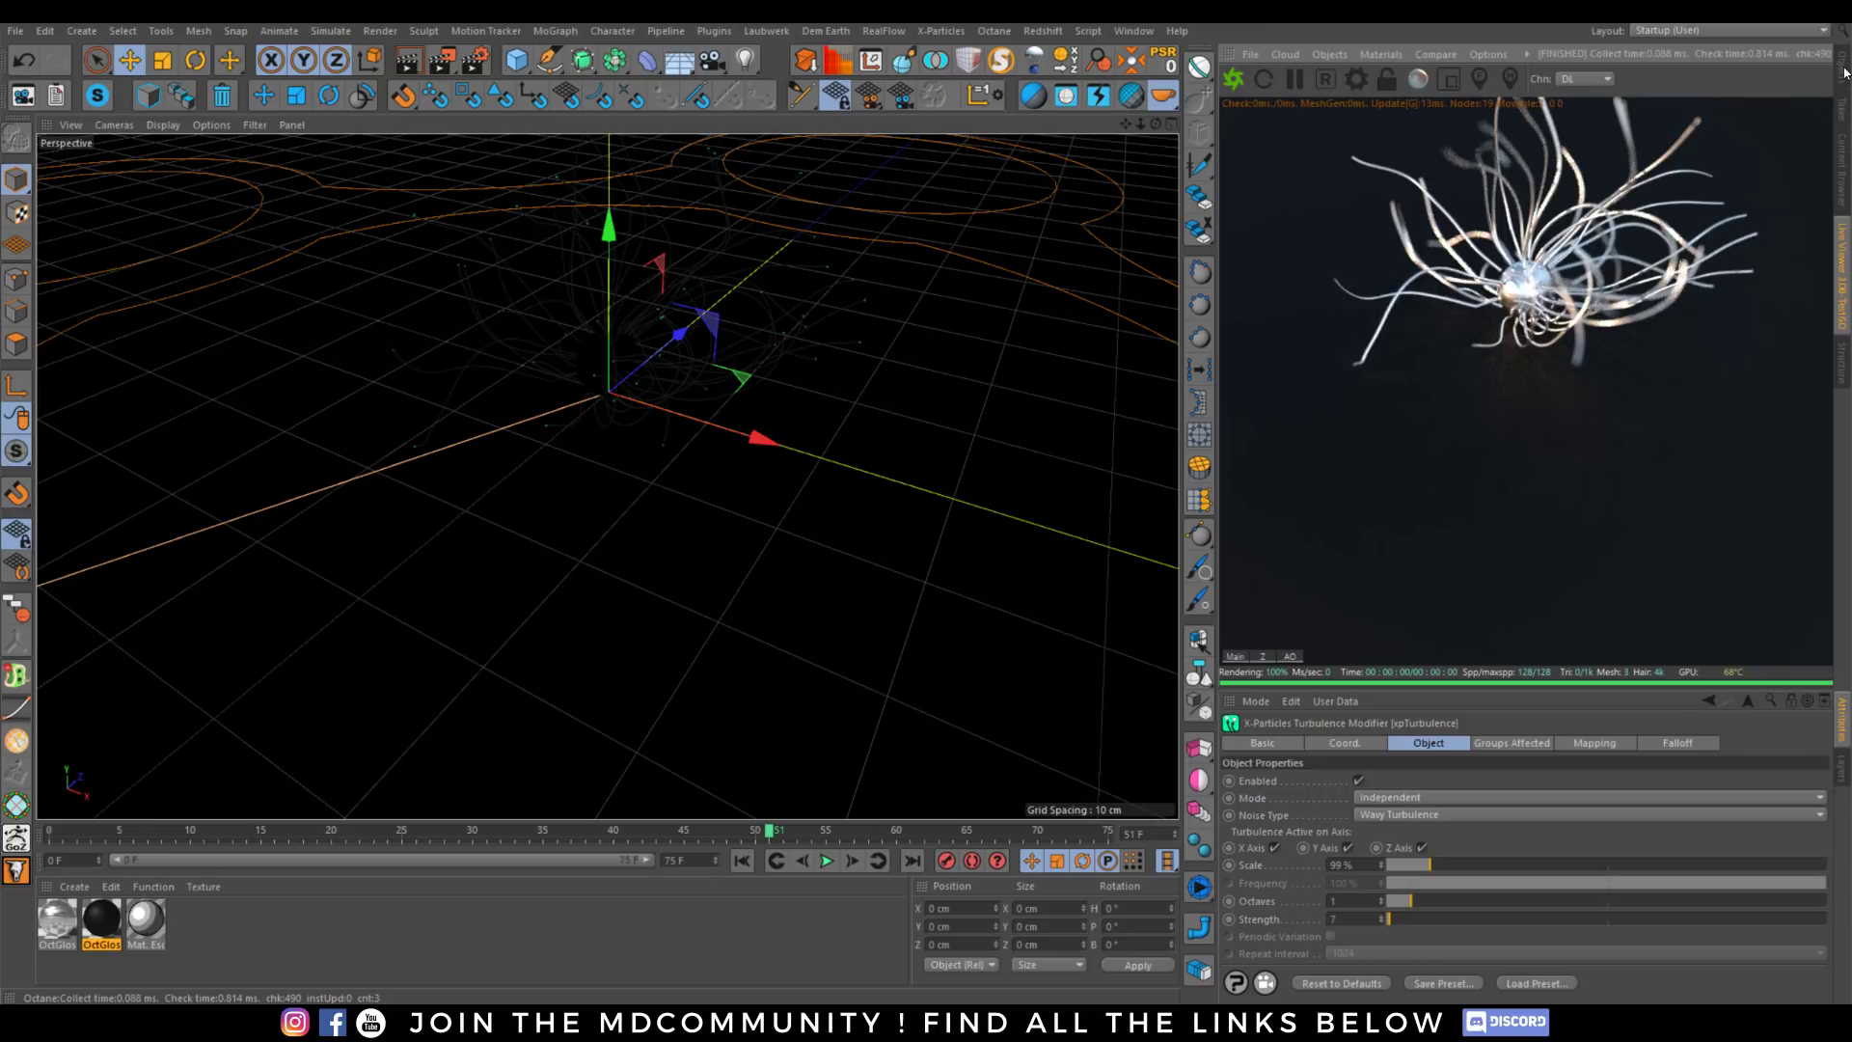
left_click(1843, 70)
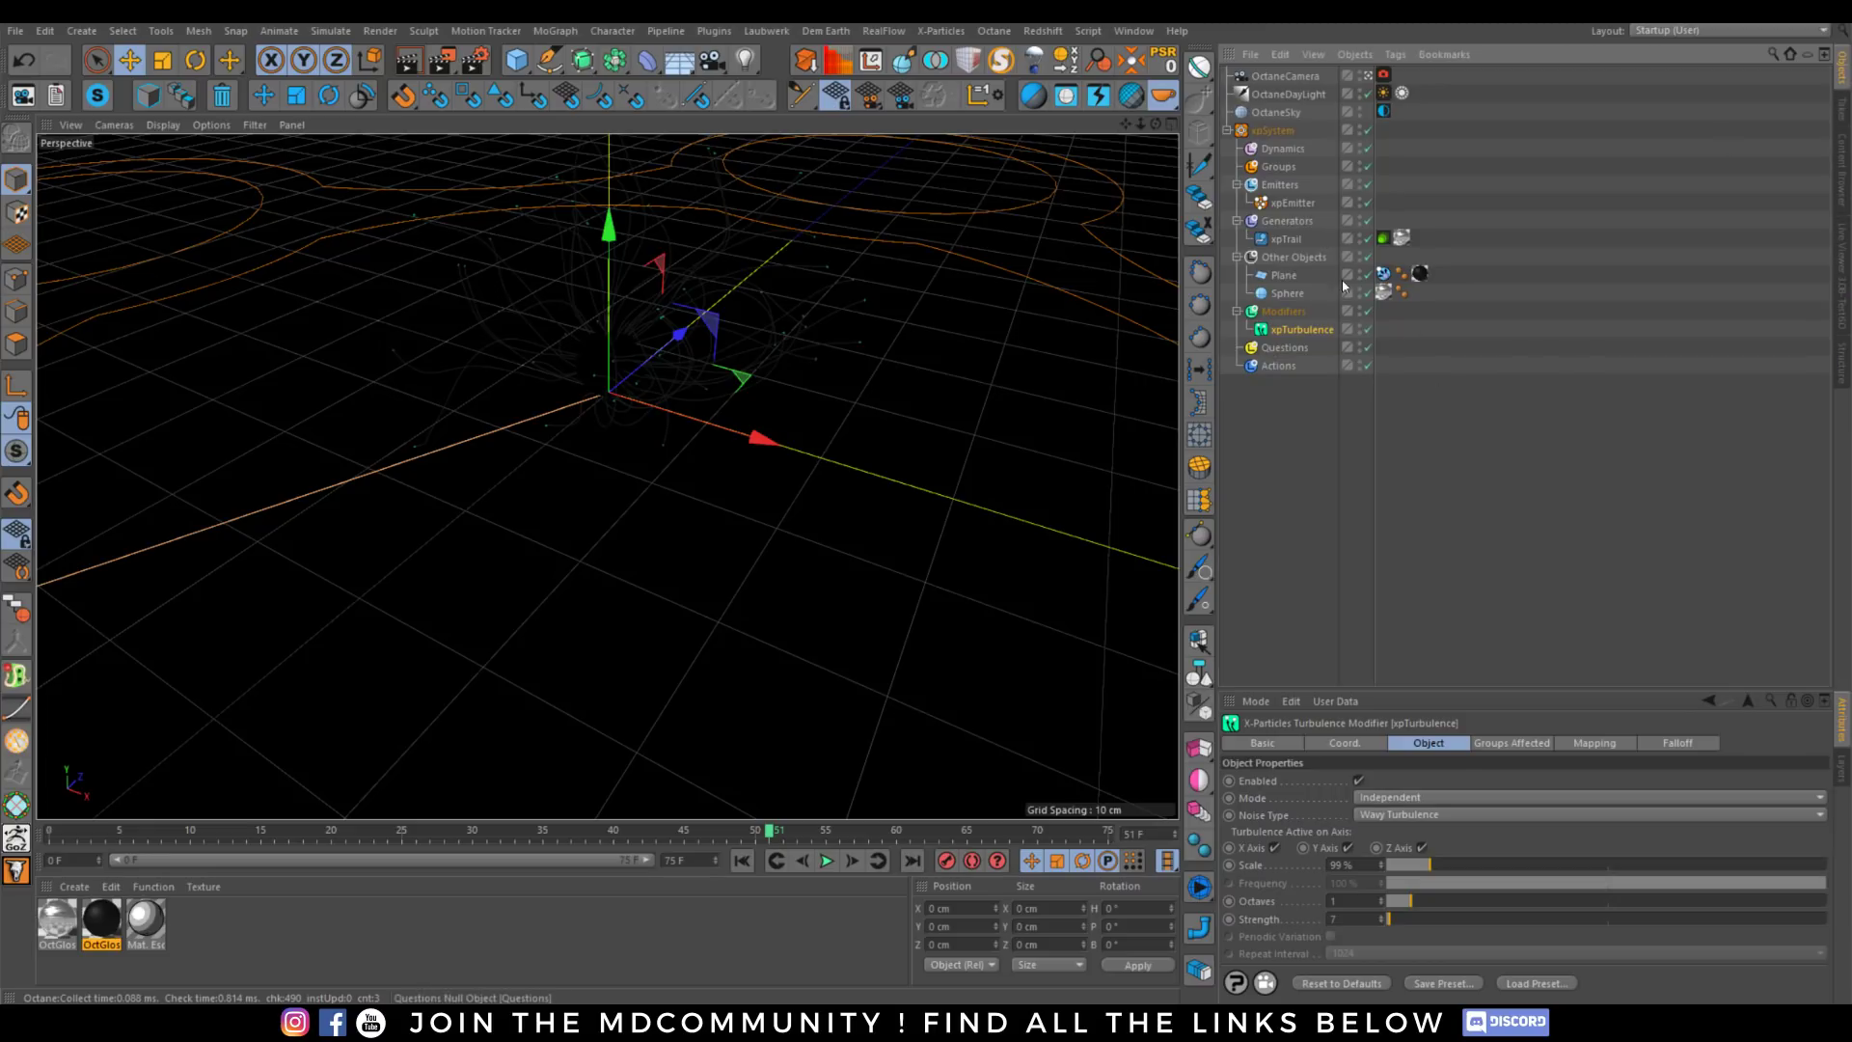
Set the xpTrail's Octane hair root thickness to 0.1 and tip thickness to 1 while watching the live render.
left_click(1393, 237)
left_click(1840, 277)
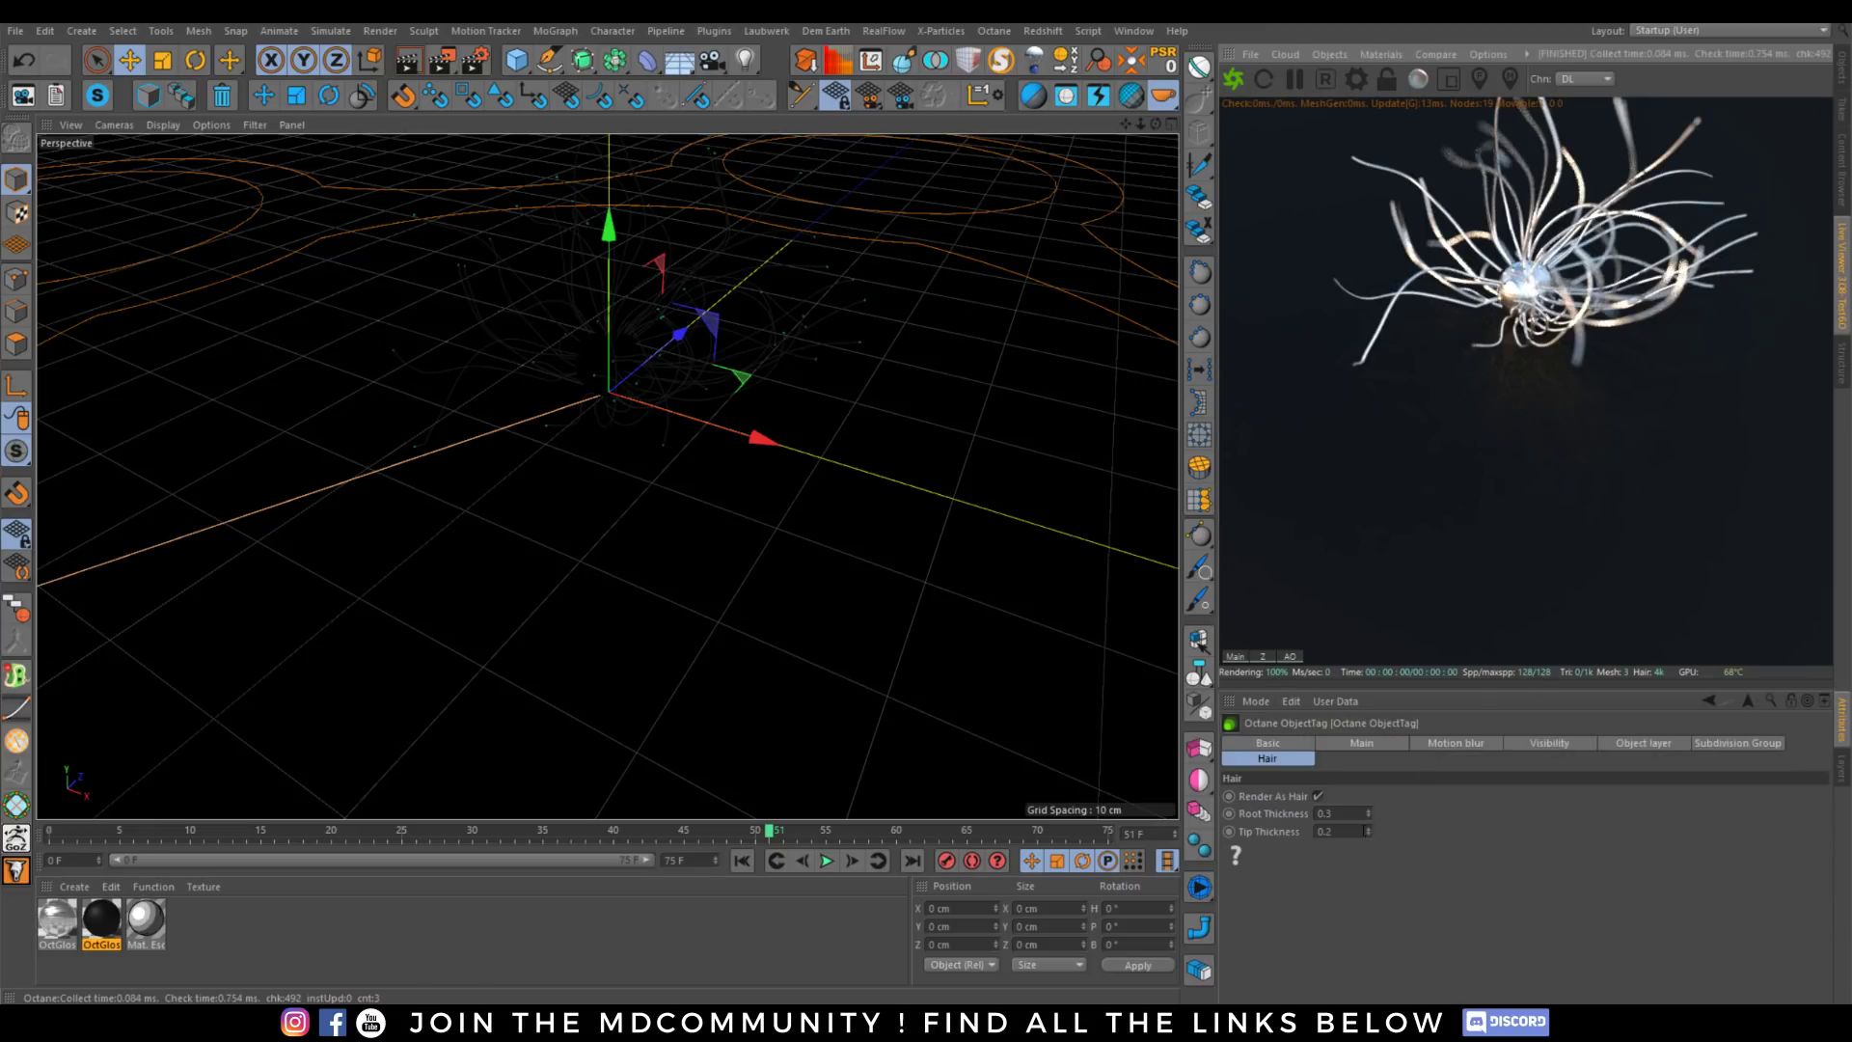
left_click_drag(1341, 814, 1191, 854)
type("1")
key("Return")
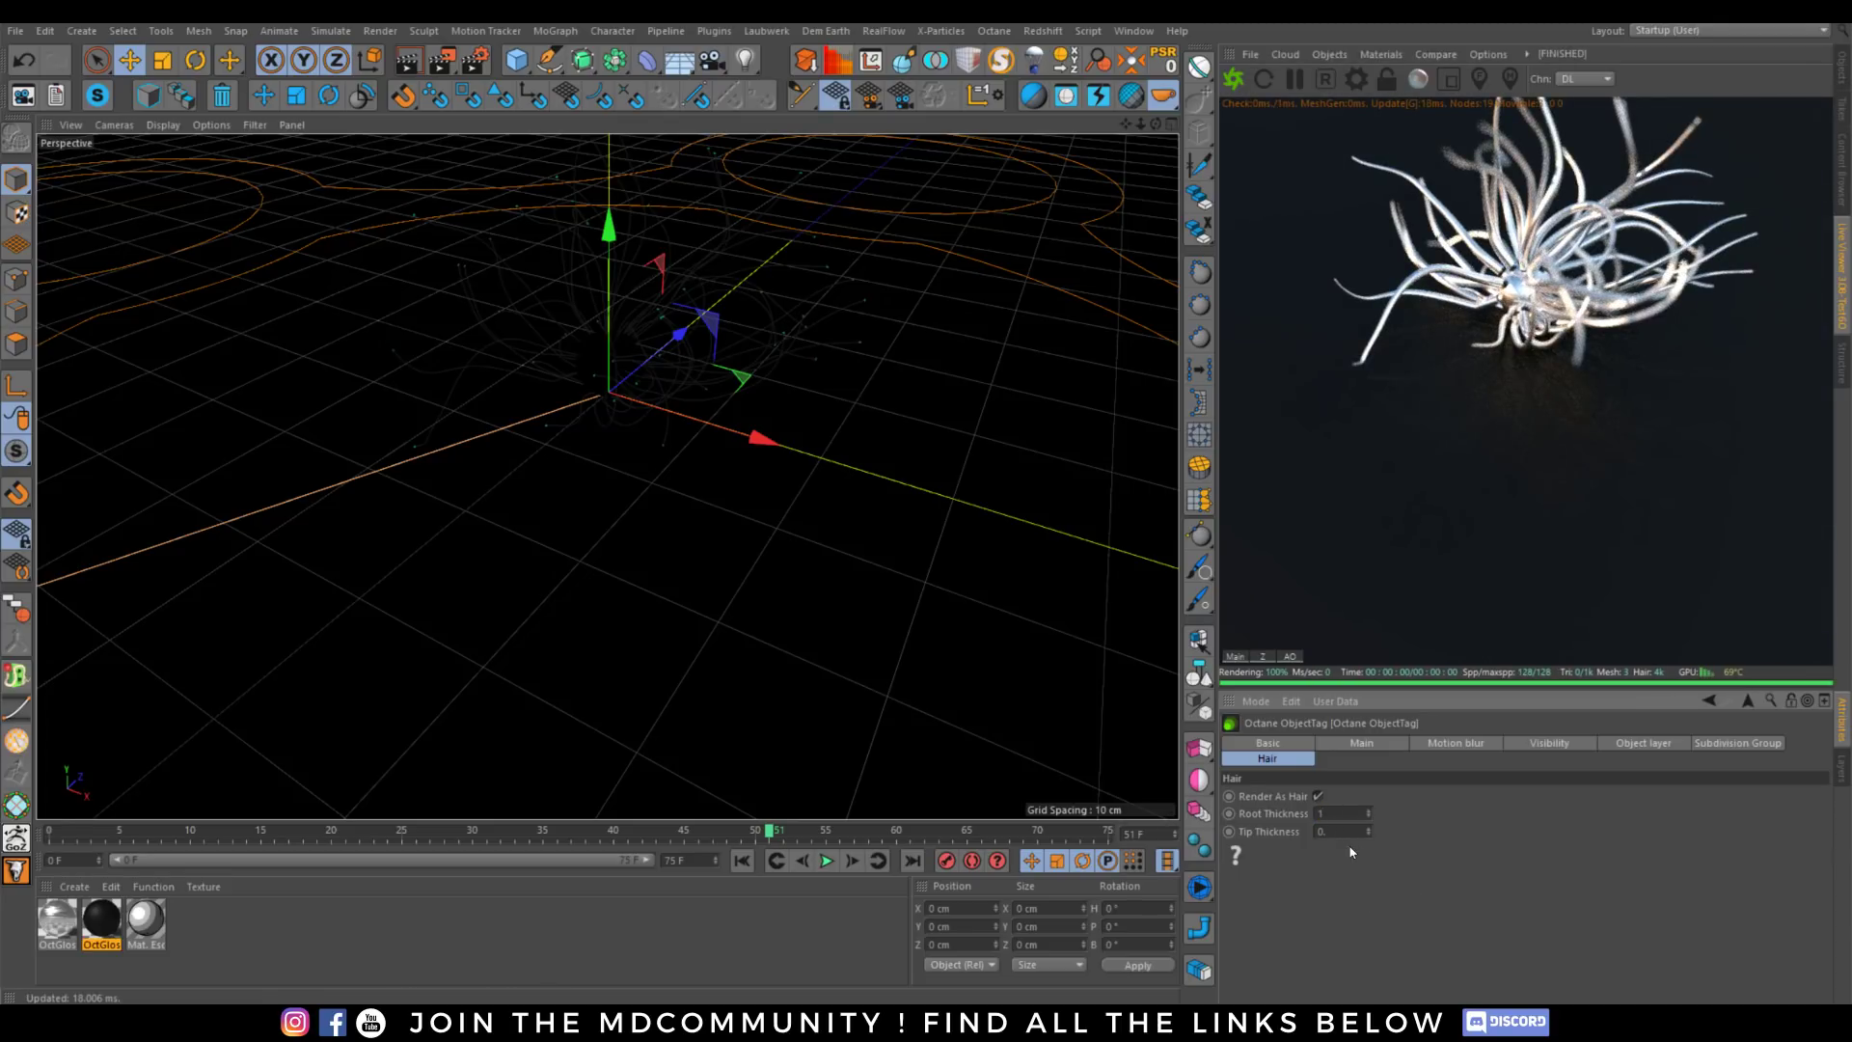
key("Return")
left_click_drag(1338, 814, 1292, 820)
type("0.1")
key("Return")
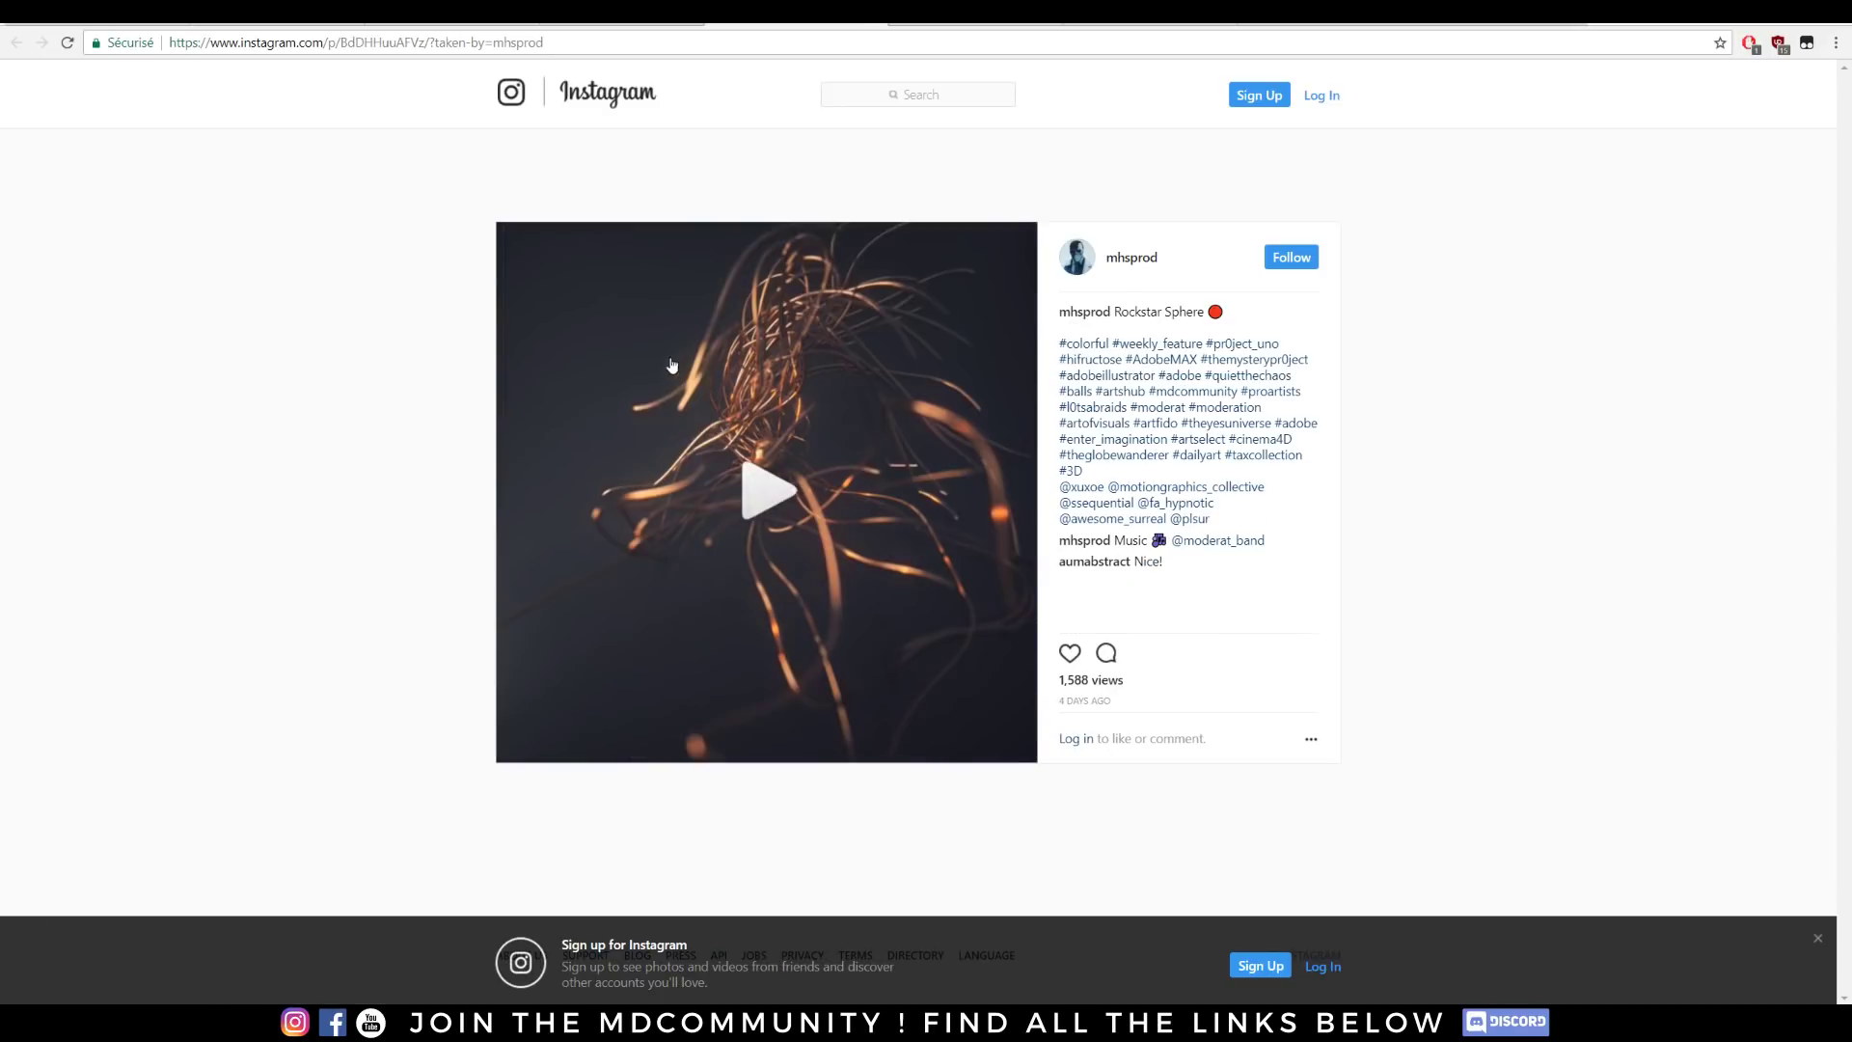
Switch to the browser and play the Rockstar Sphere reference video on Instagram.
left_click(733, 491)
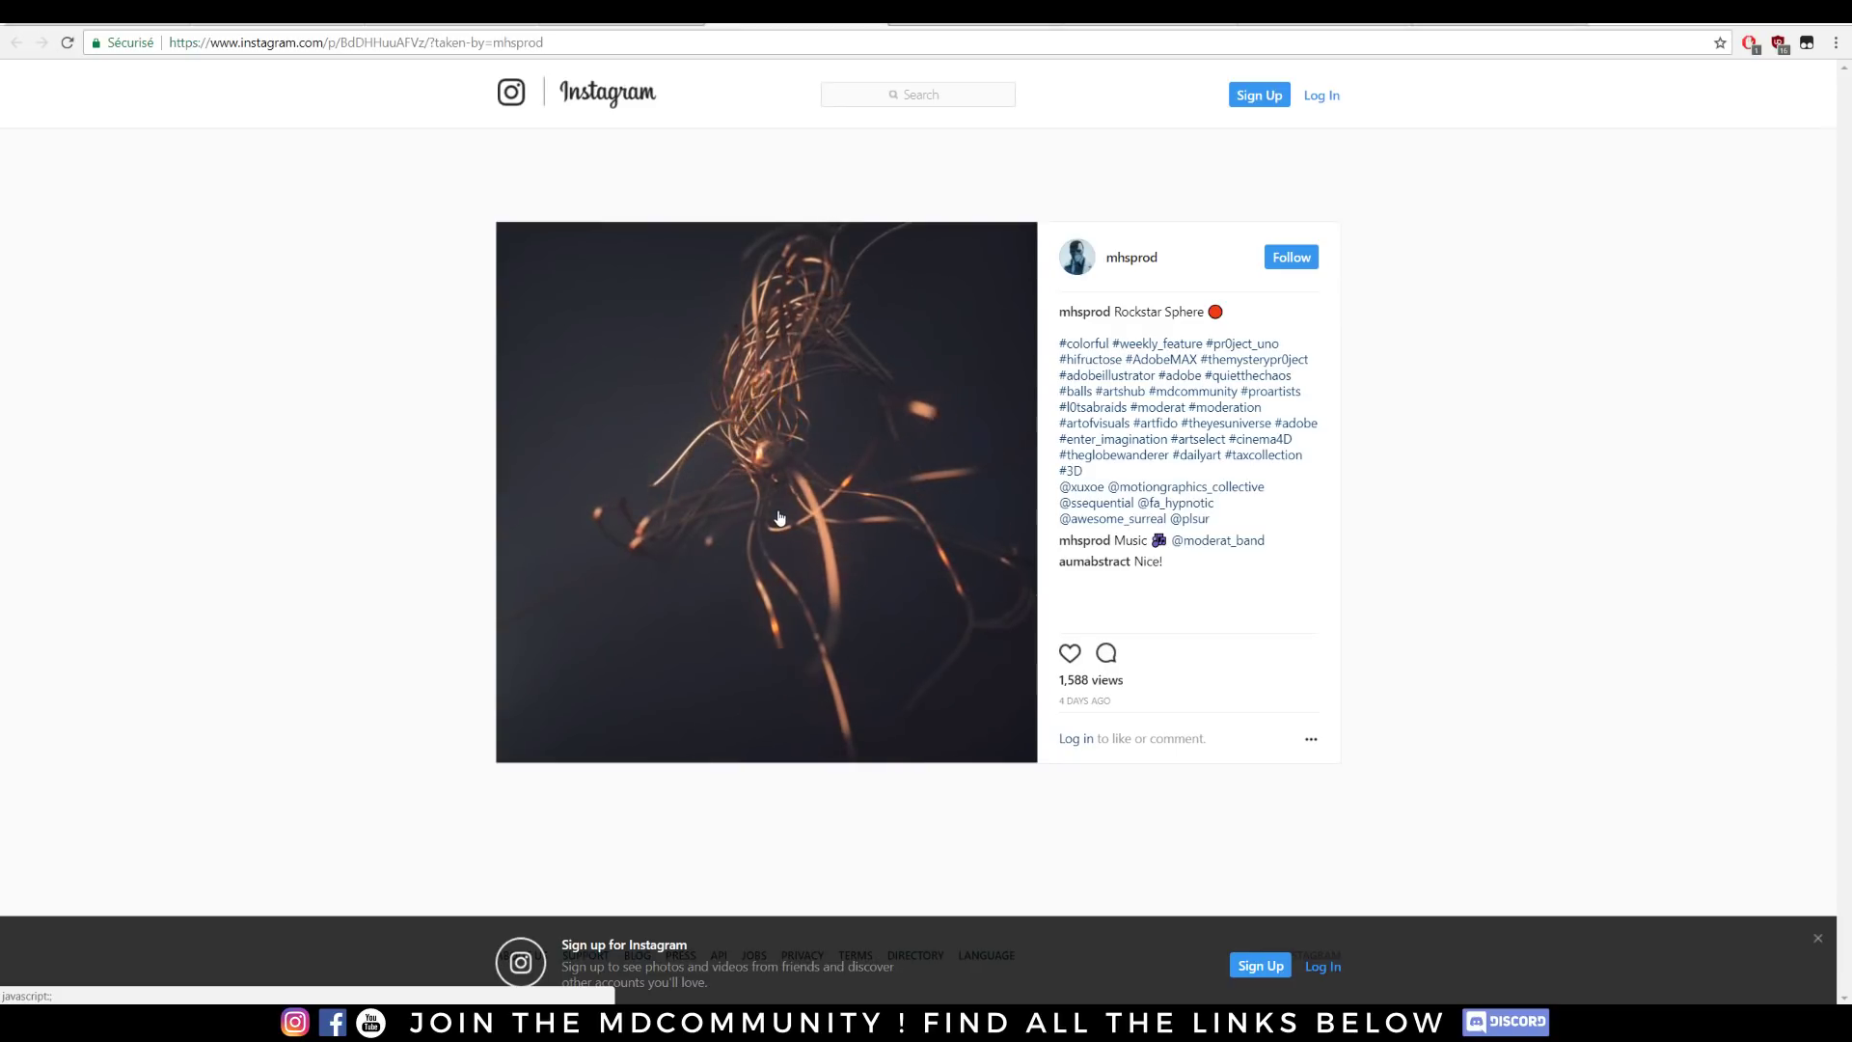
left_click(781, 504)
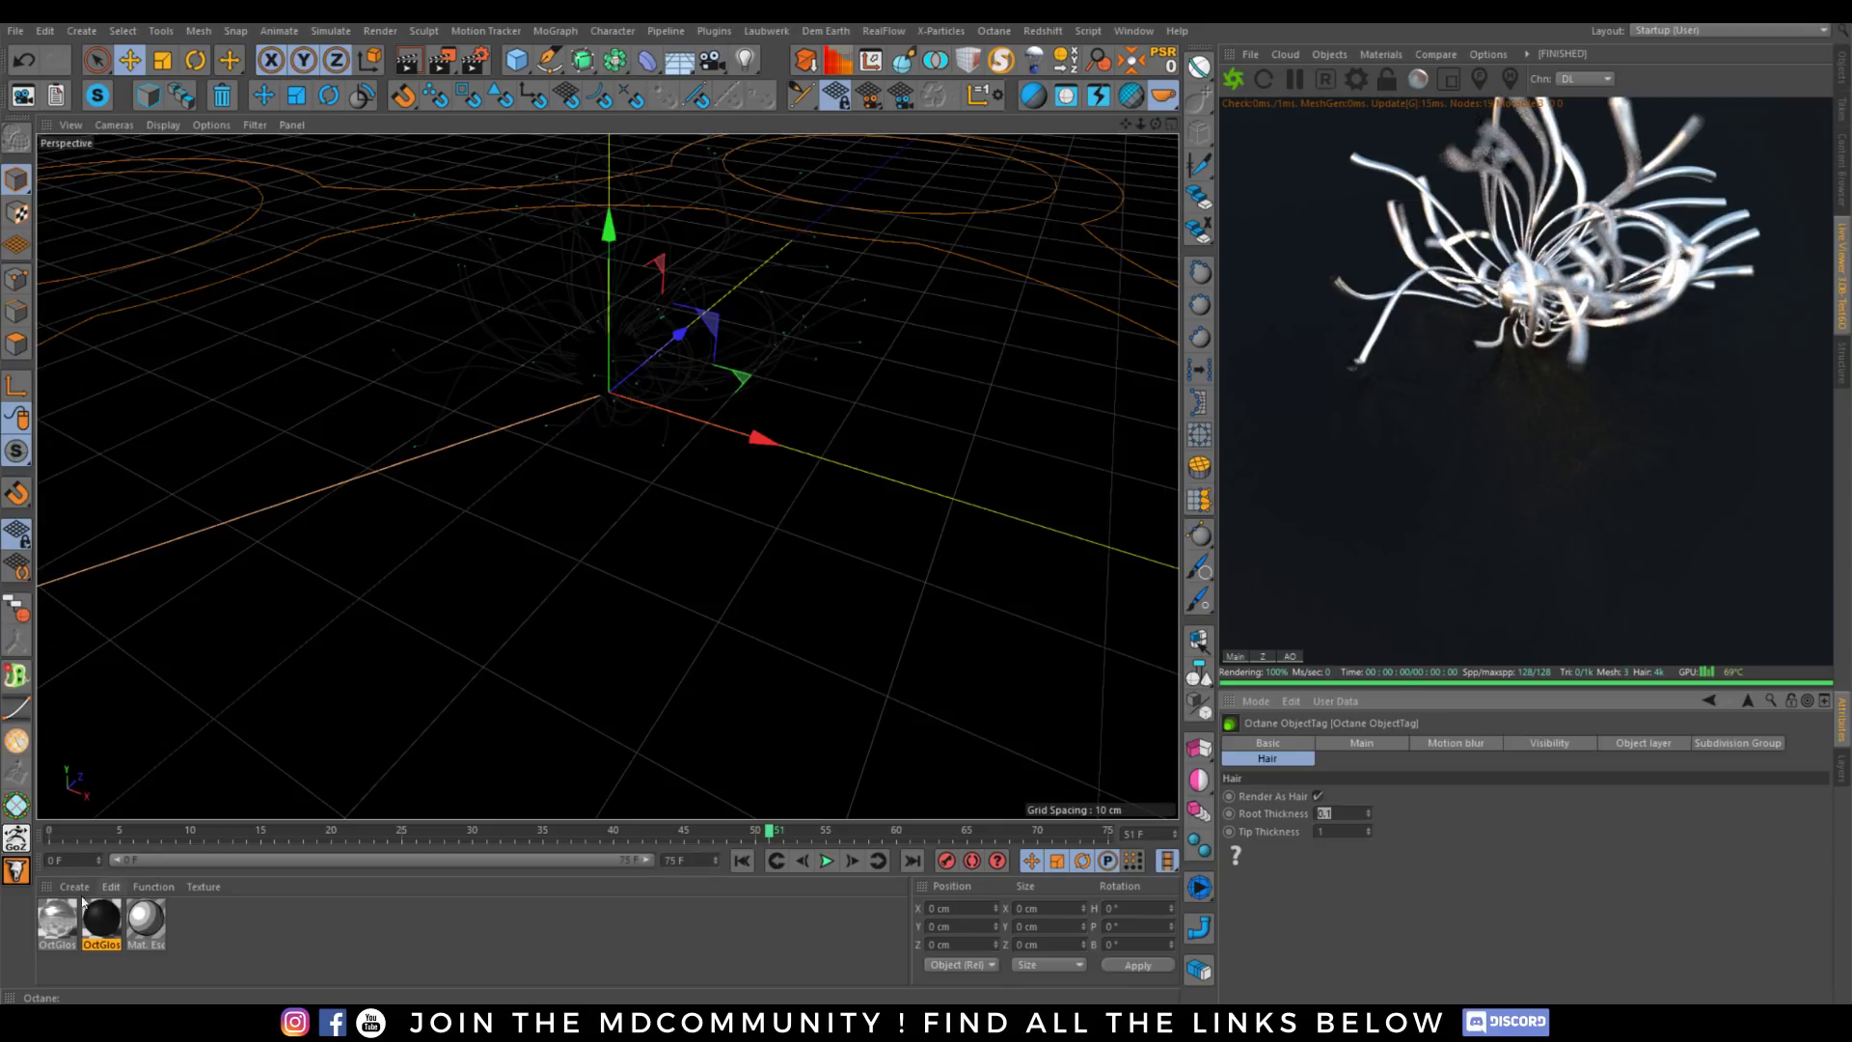
Change the metallic OctGlossy material's specular colour to a copper orange of about 25° hue, 61% saturation and 82% value.
double_click(57, 921)
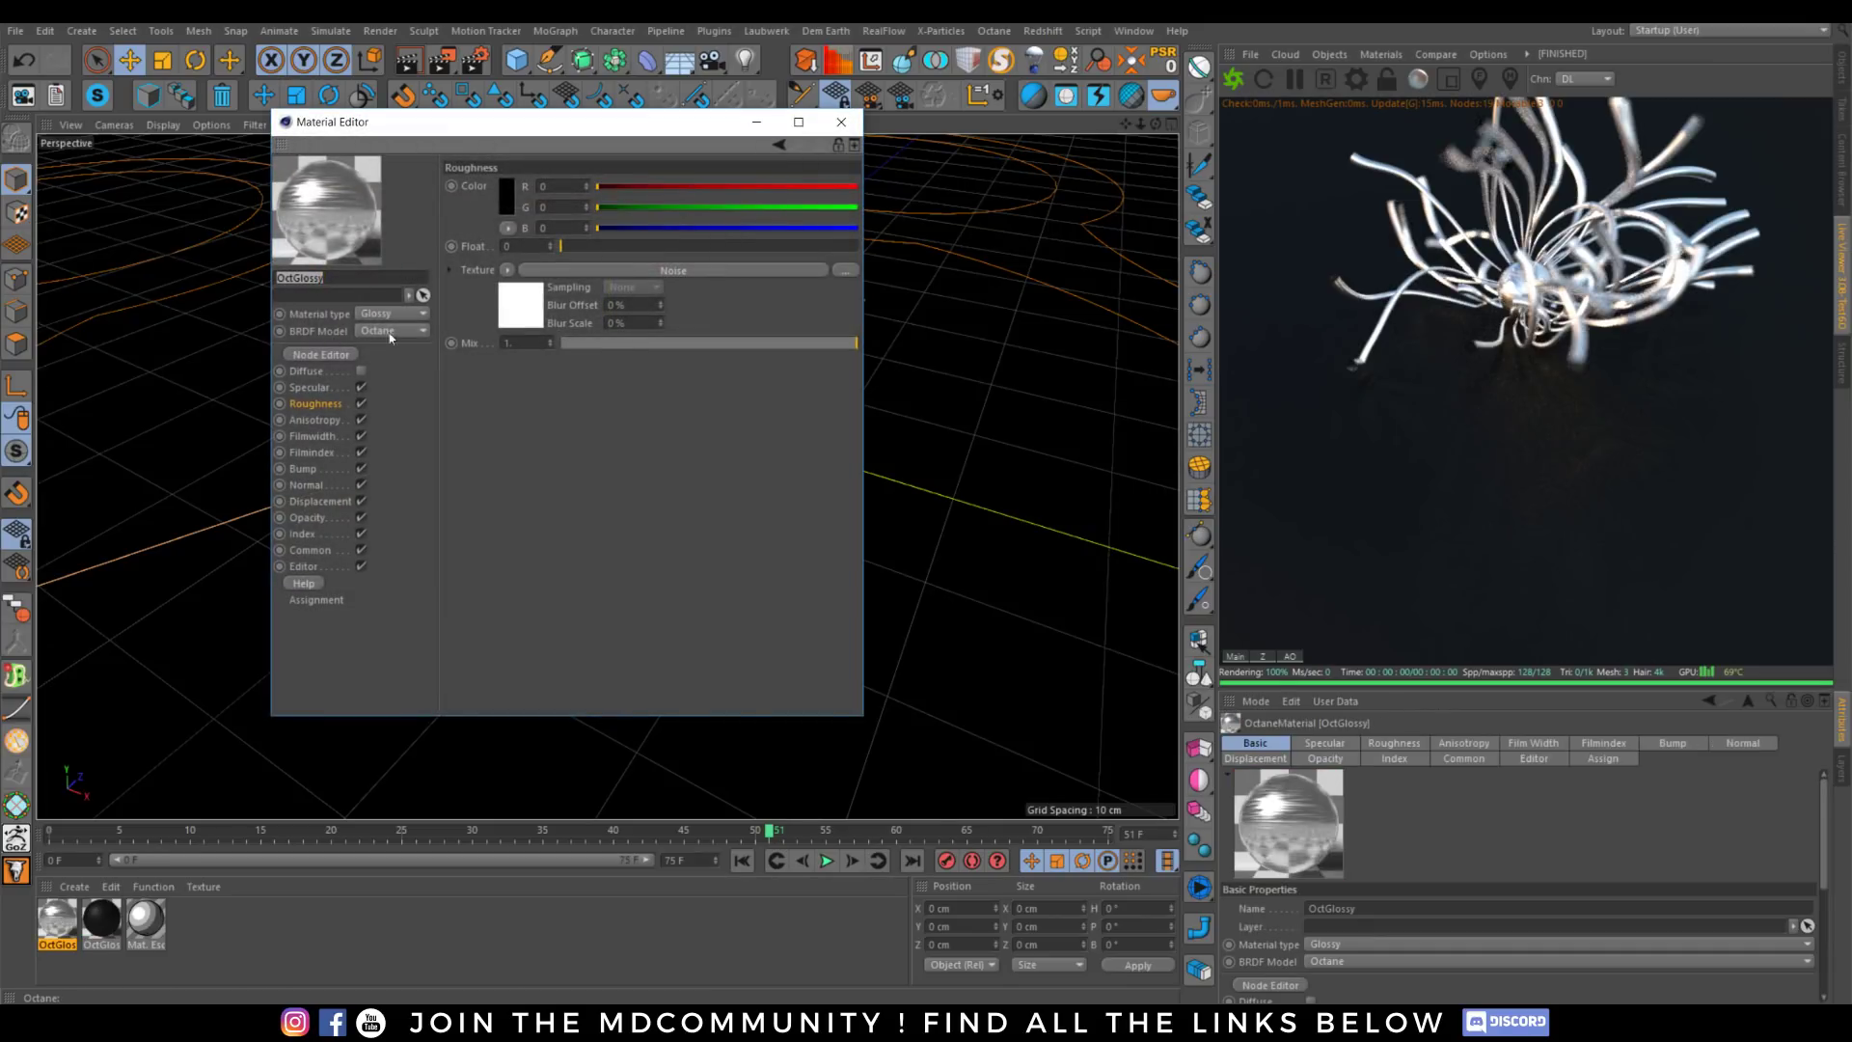
left_click(308, 386)
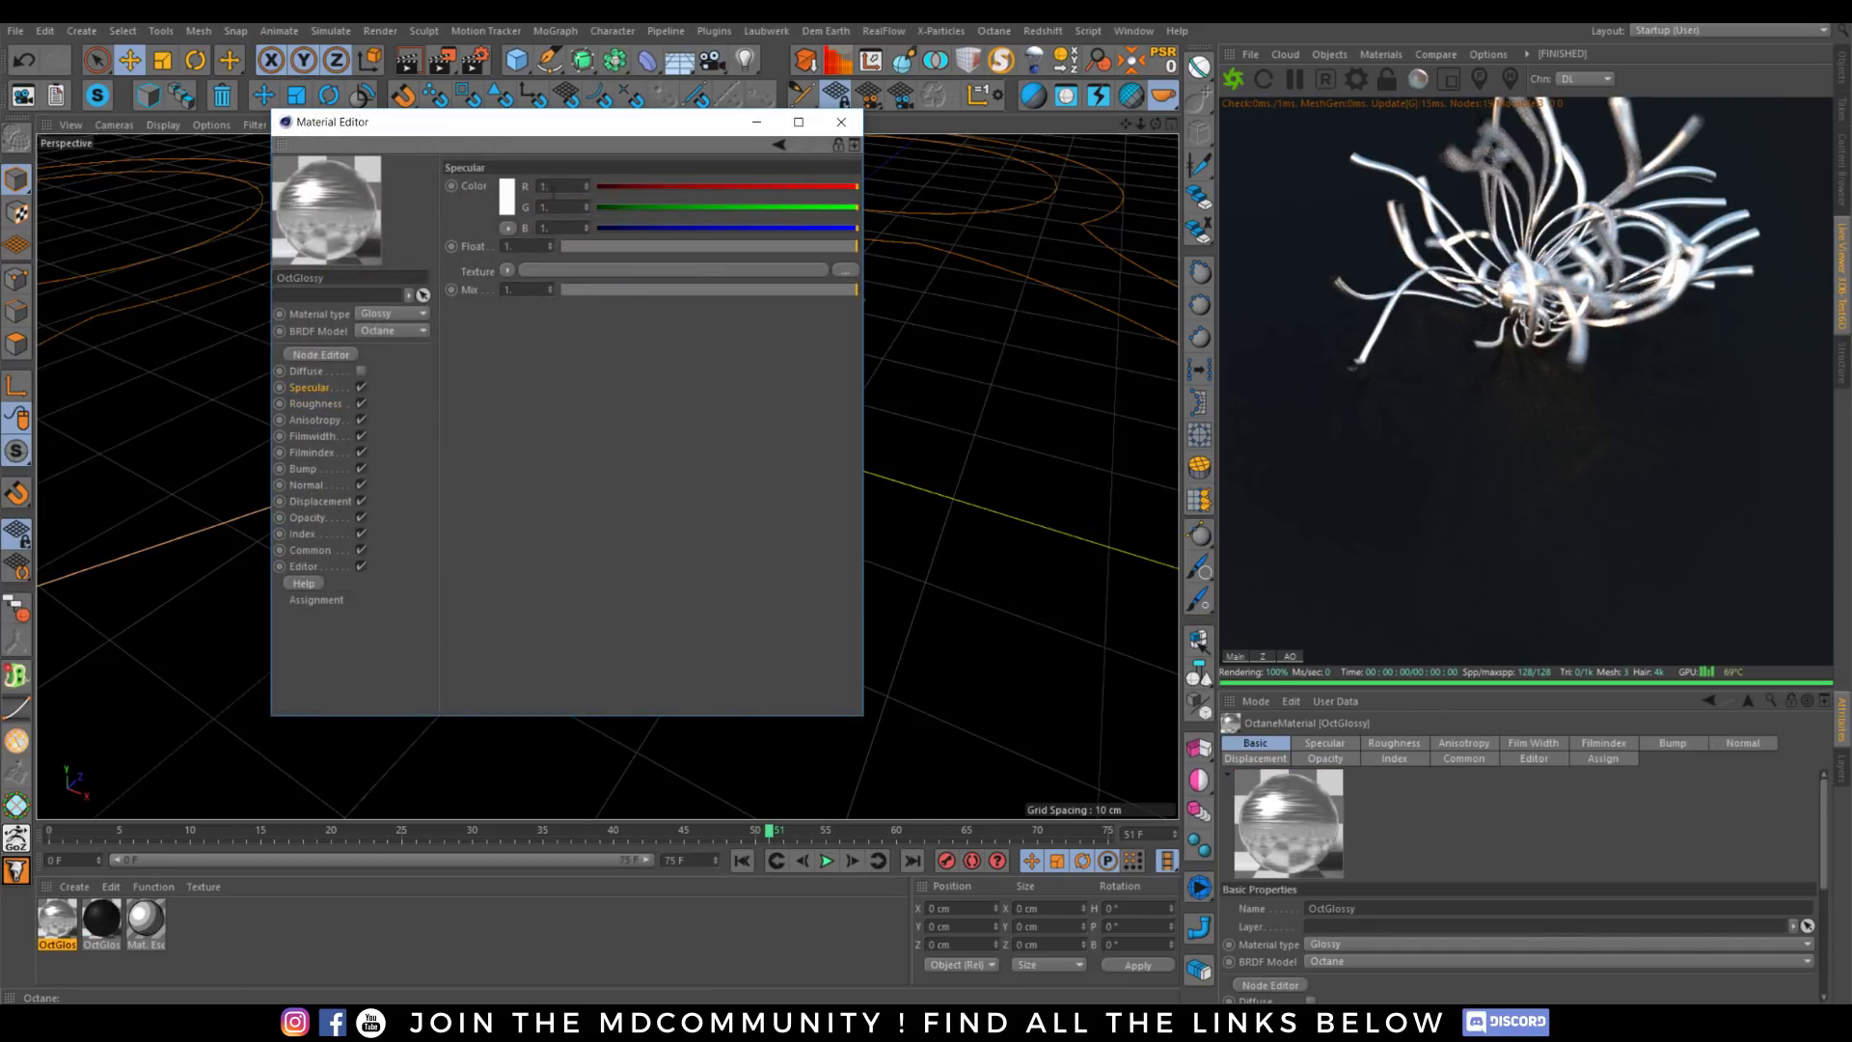
left_click(502, 201)
left_click_drag(459, 195, 453, 198)
left_click_drag(459, 213, 609, 236)
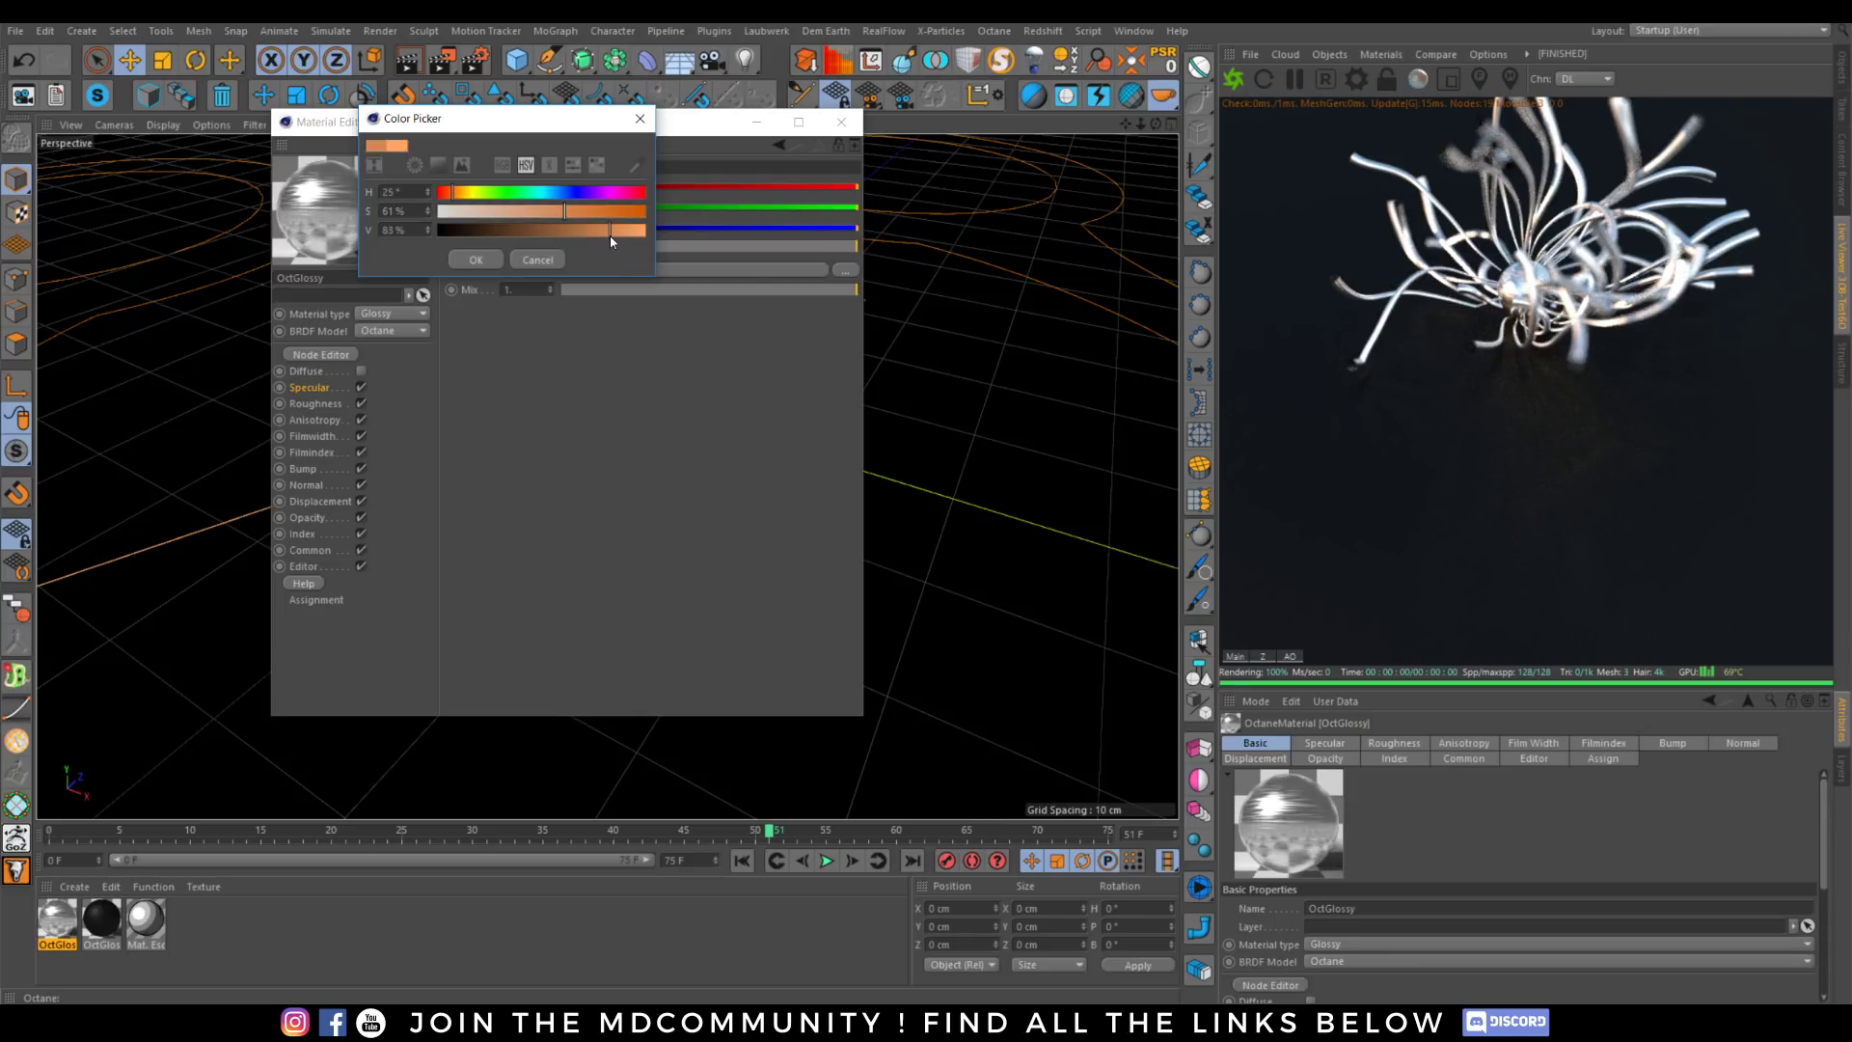
left_click(449, 193)
left_click_drag(450, 200, 454, 204)
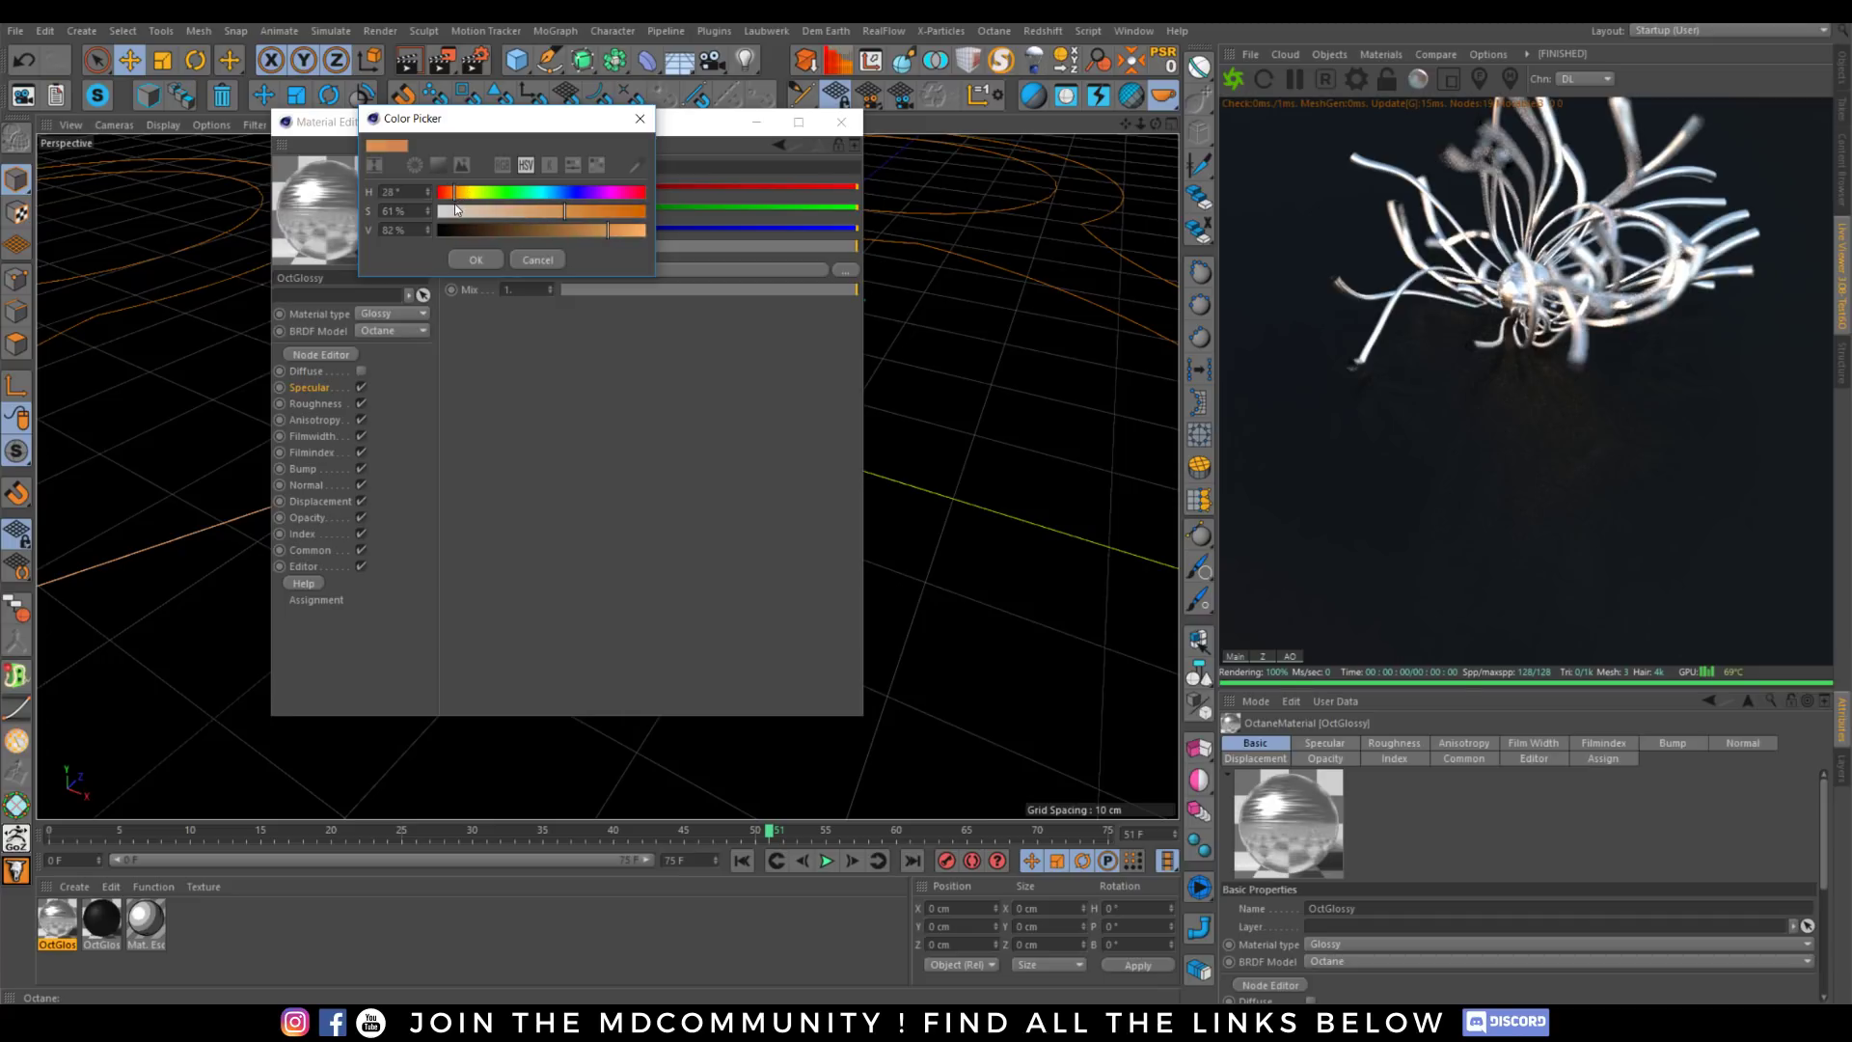
left_click(488, 261)
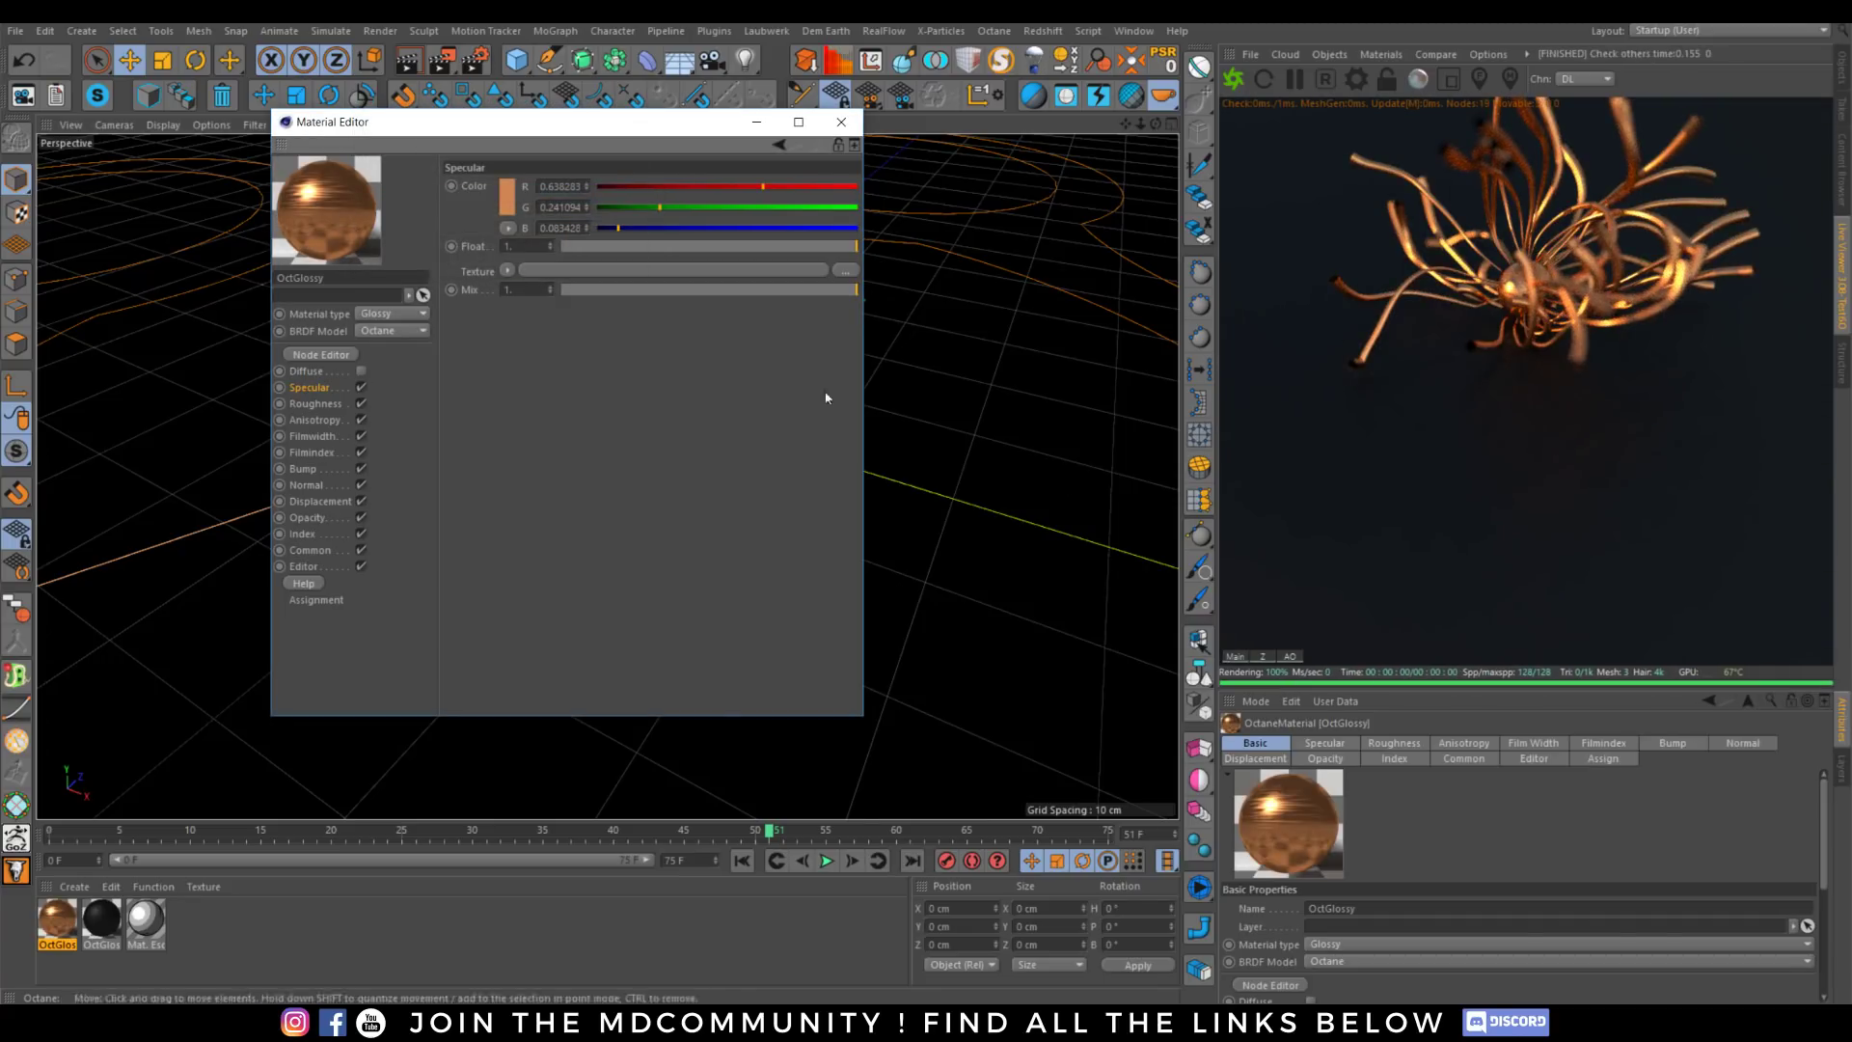
Darken the copper material's specular colour to a value of 66% and close the material editor.
left_click(507, 198)
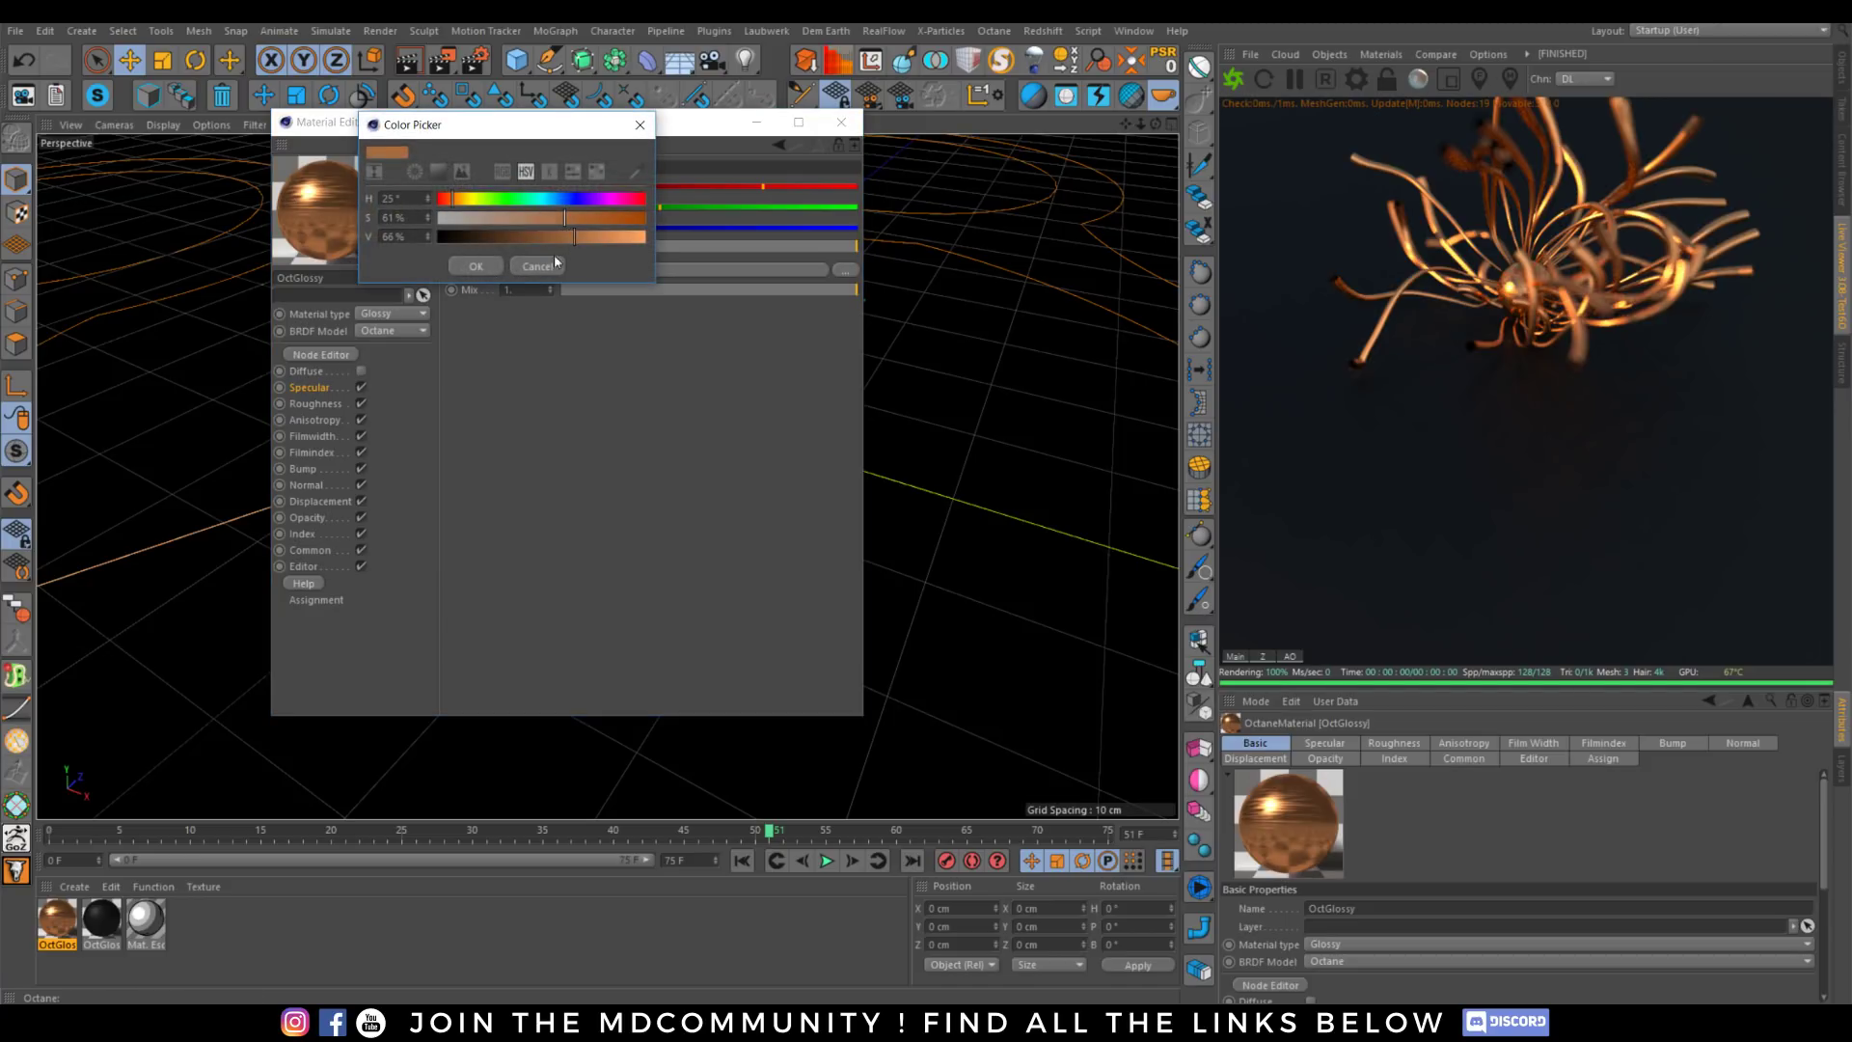
left_click(553, 263)
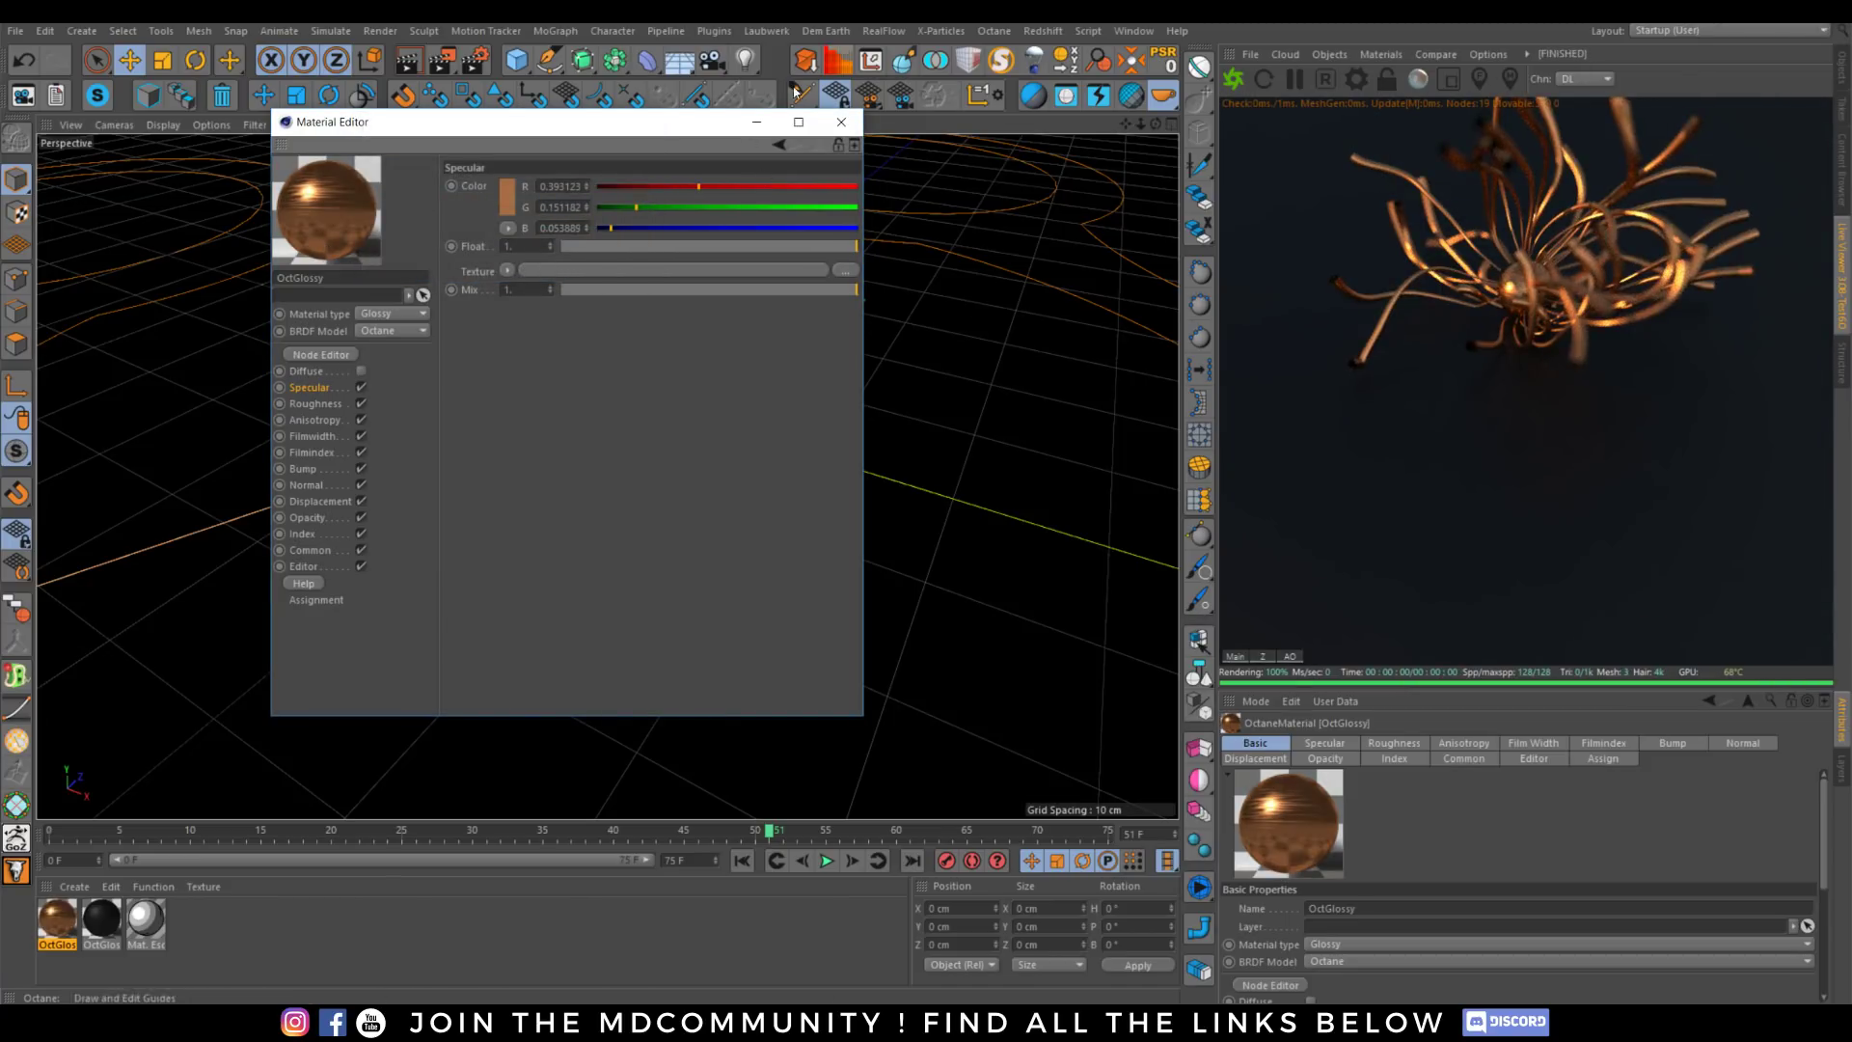
left_click(841, 121)
Leave the OctaneCamera view for a wider view of the scene and add an Attractor motion modifier to the xpSystem.
left_click(1838, 77)
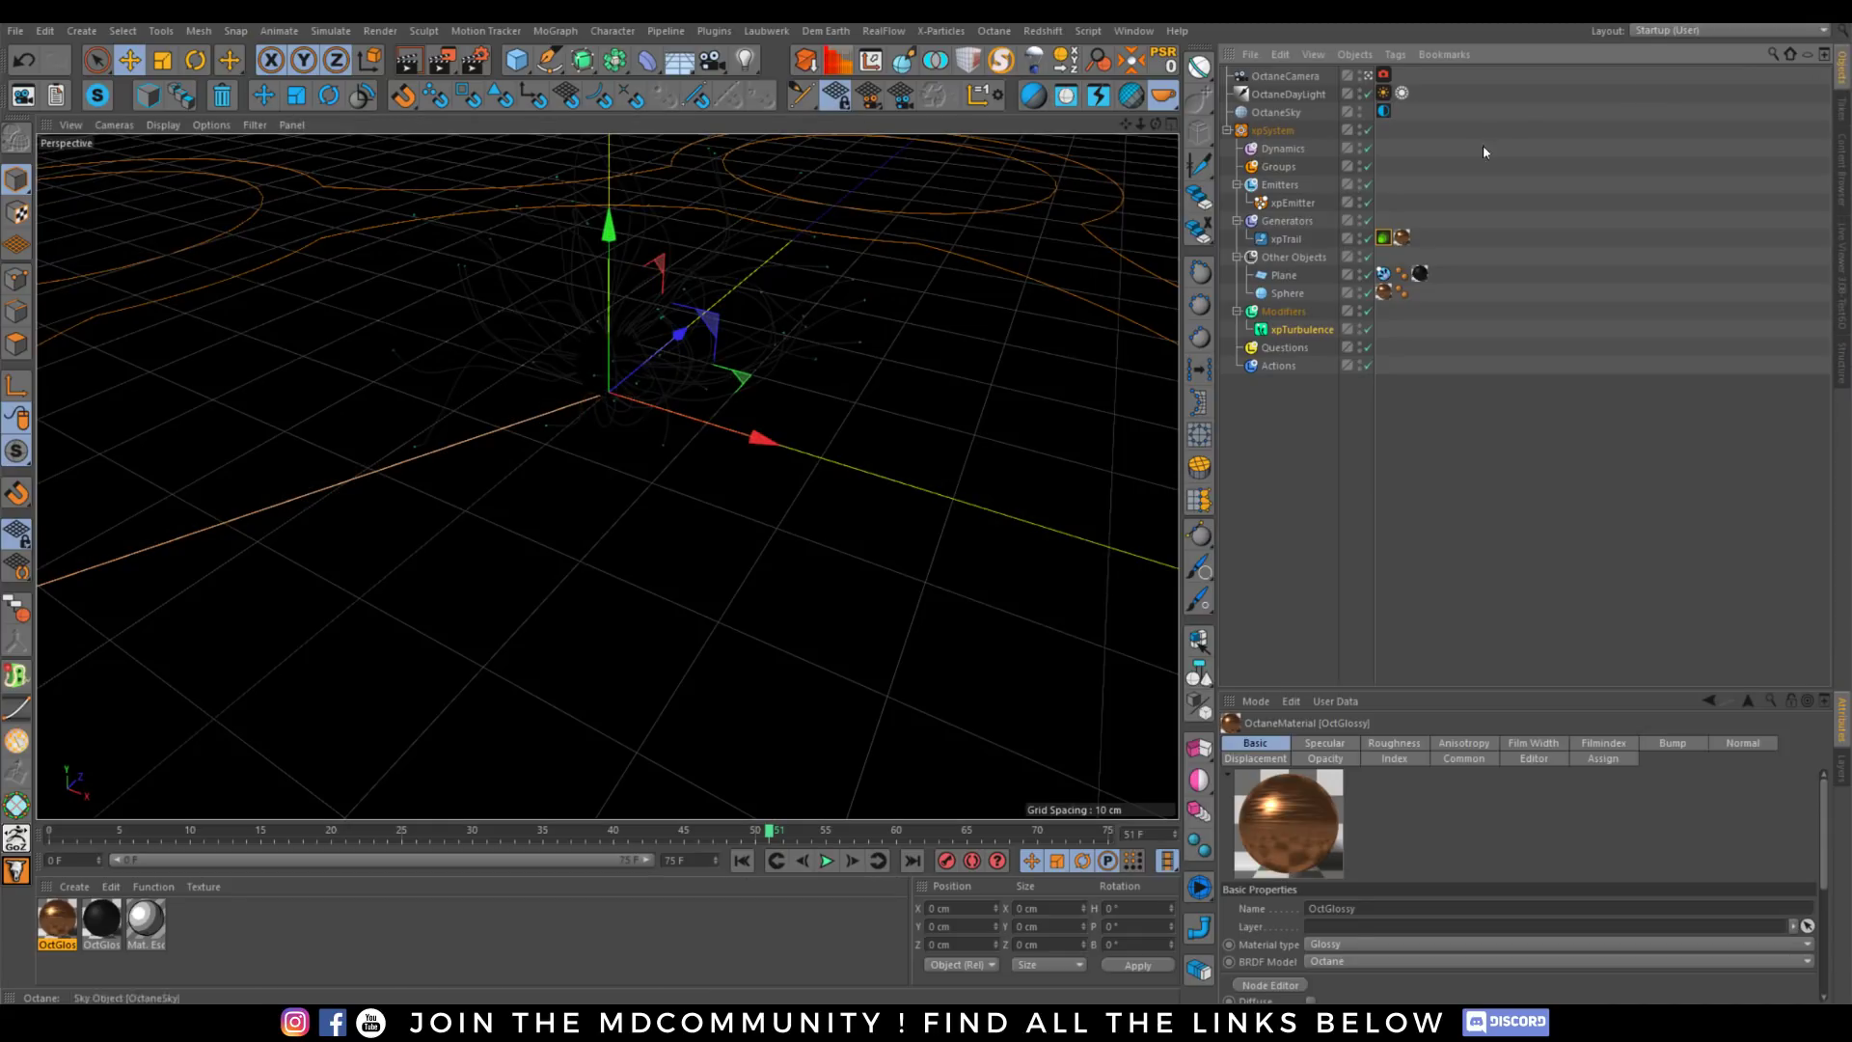
left_click(1367, 75)
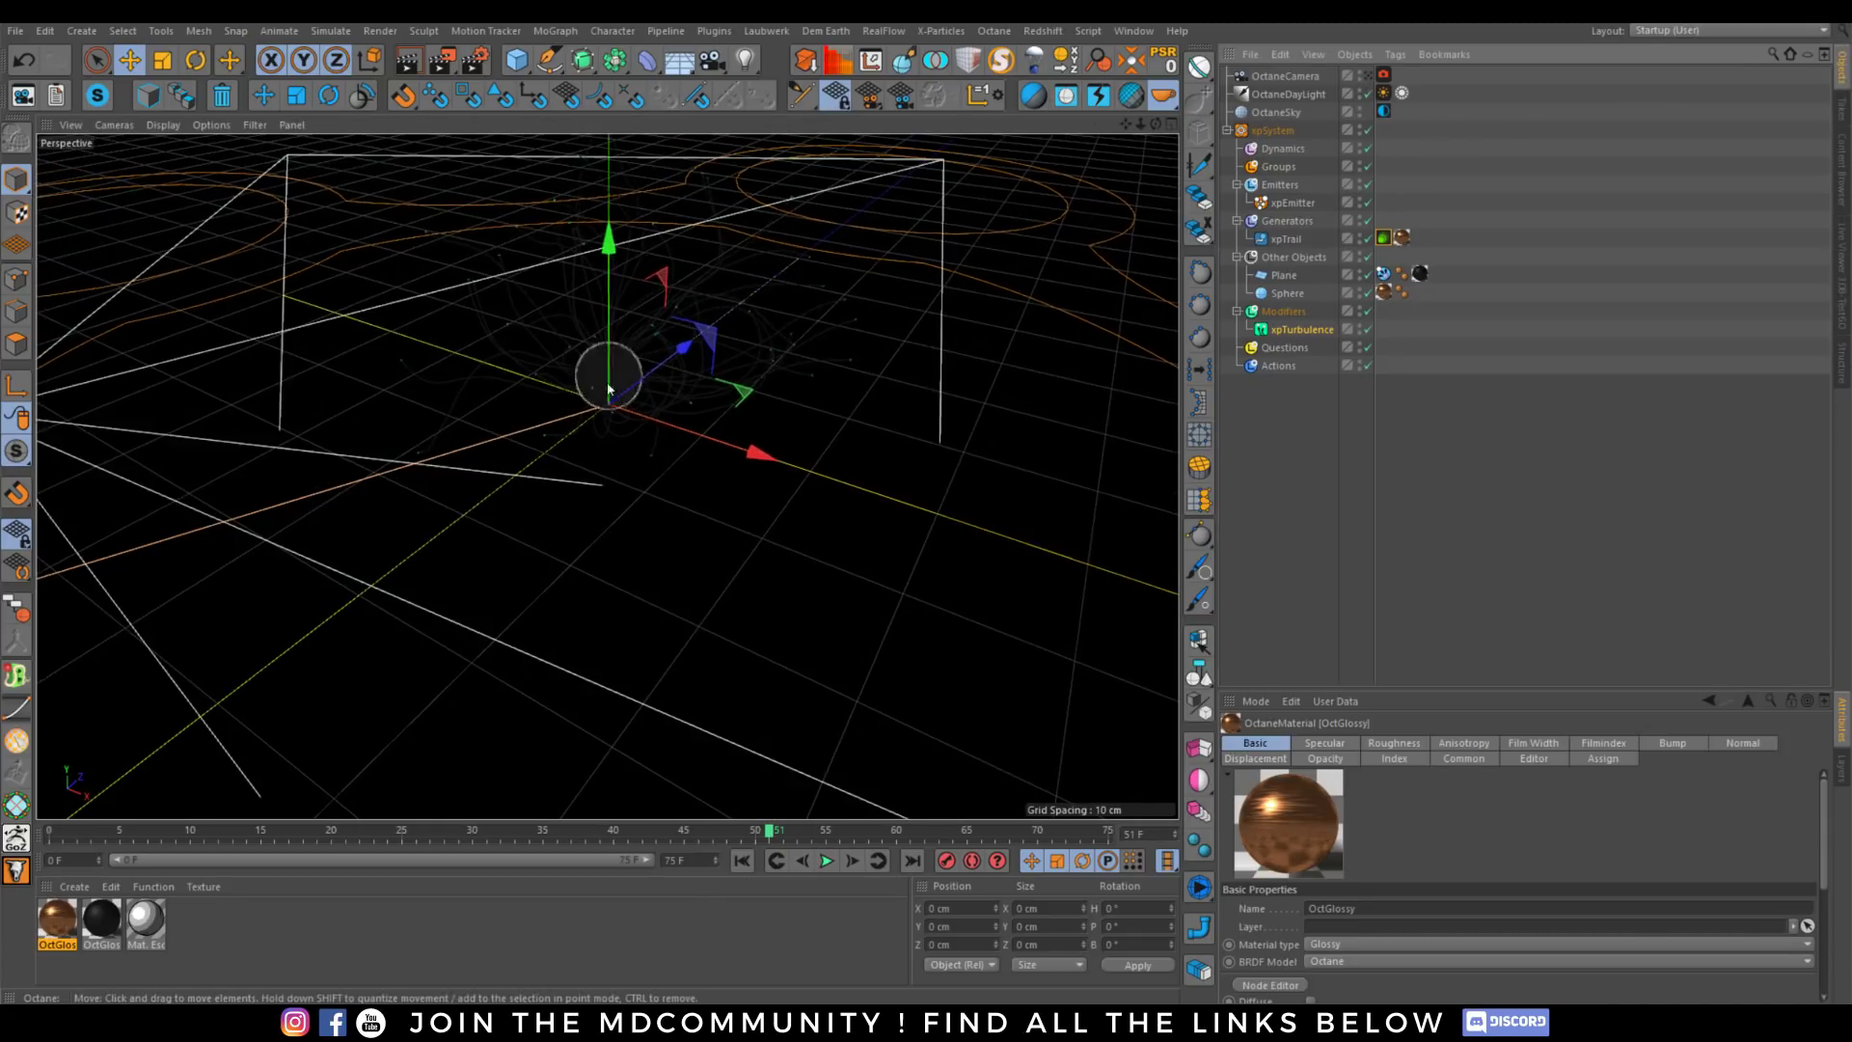
scroll(651, 381, "down", 5)
left_click_drag(651, 381, 594, 425, "alt")
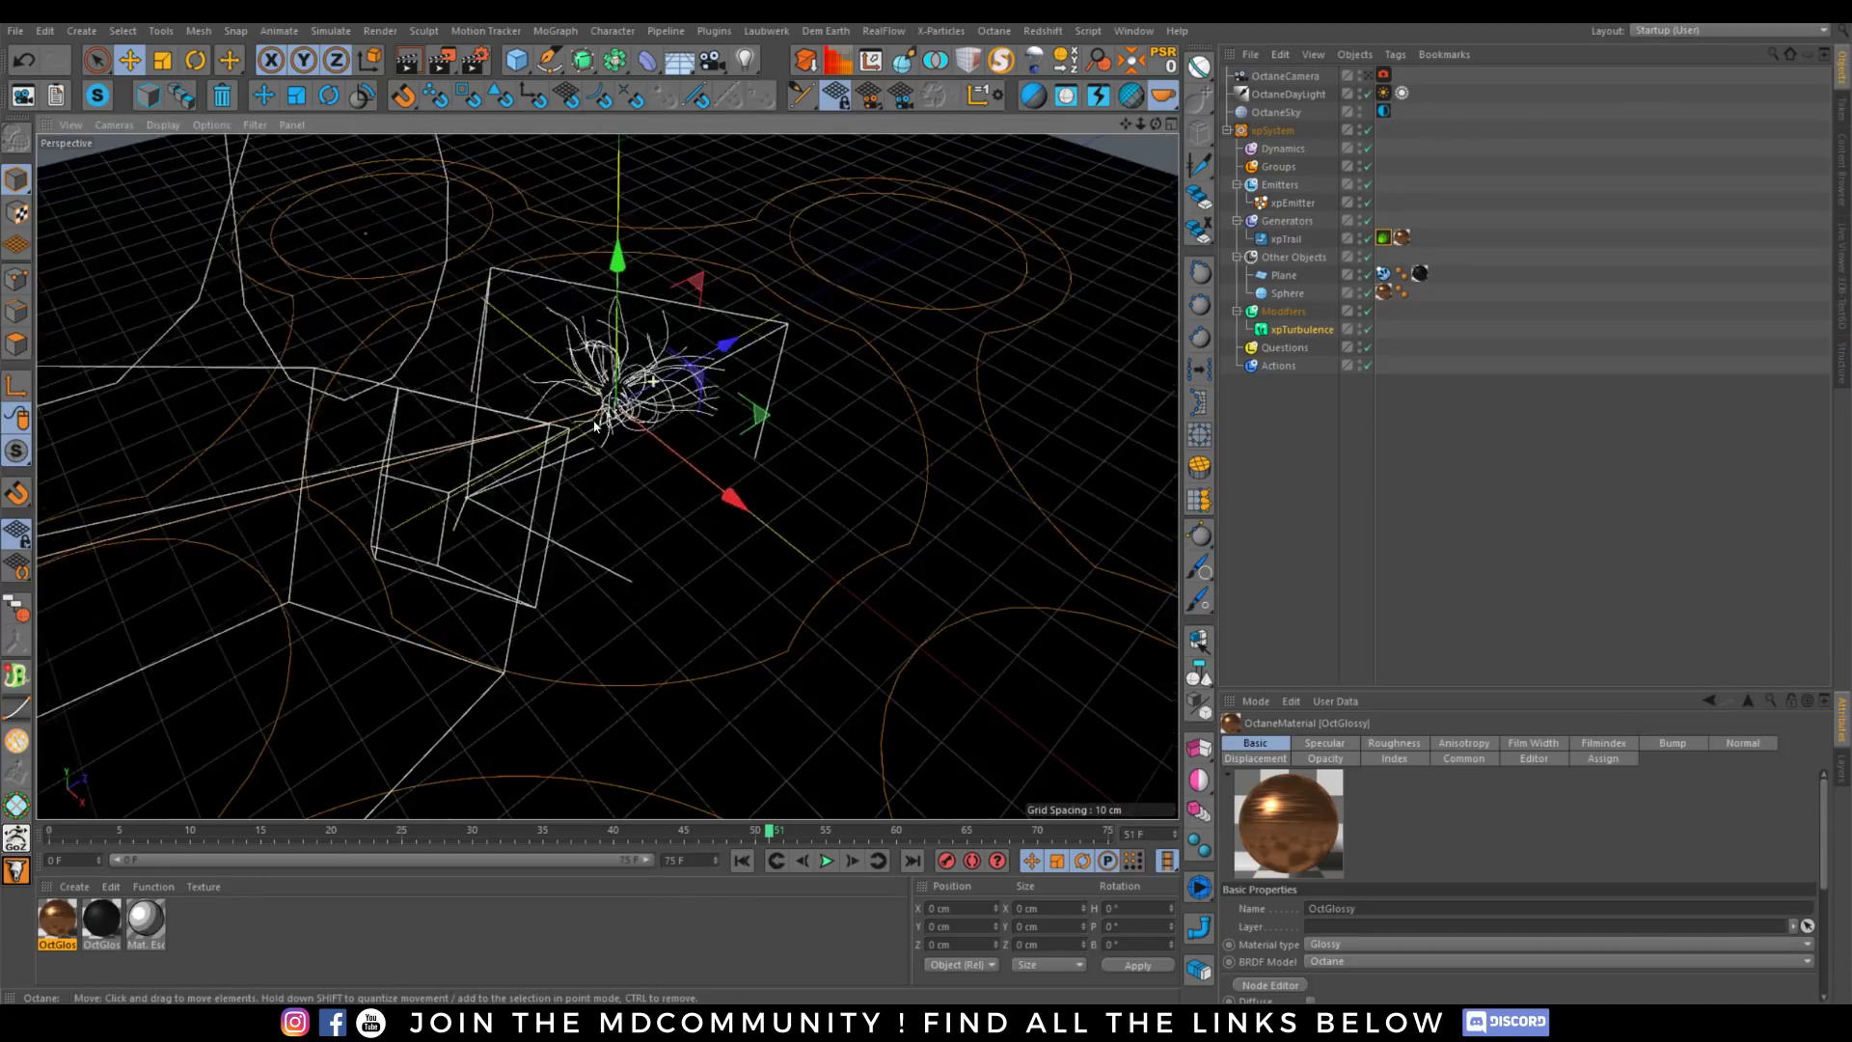
left_click(1283, 310)
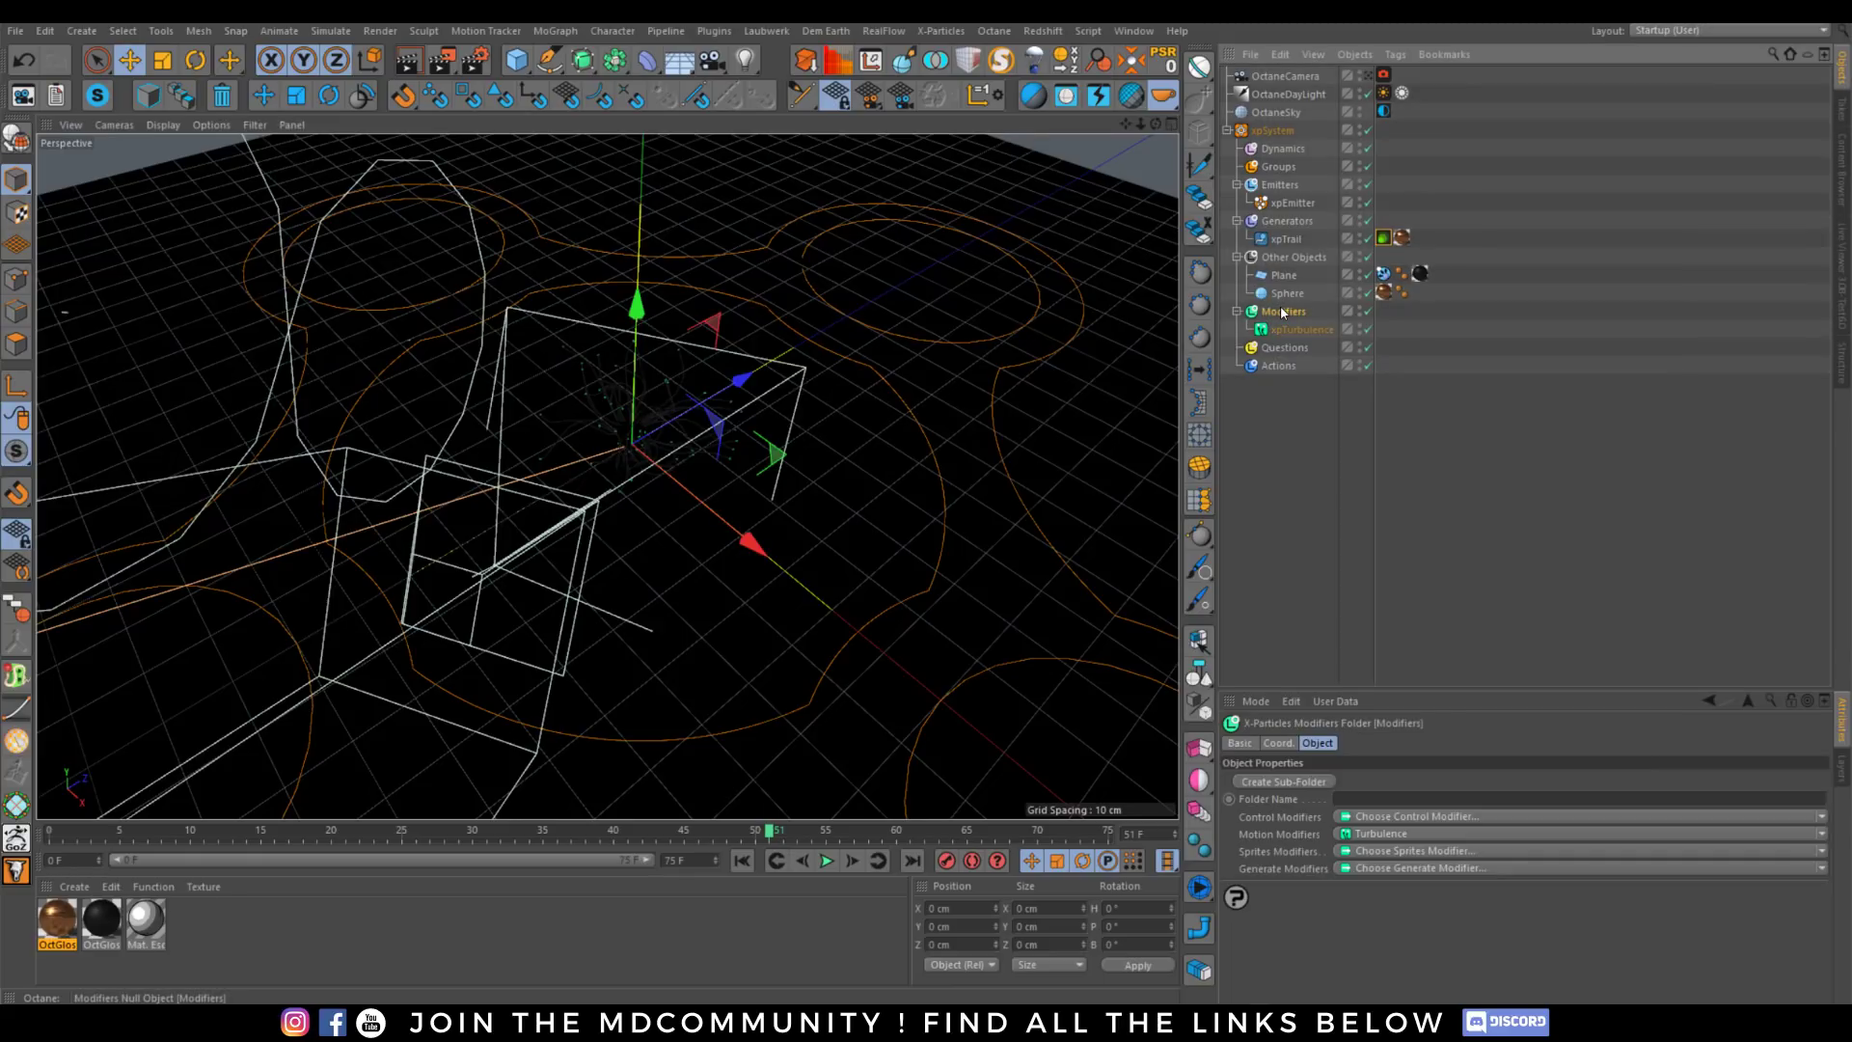
left_click(1815, 833)
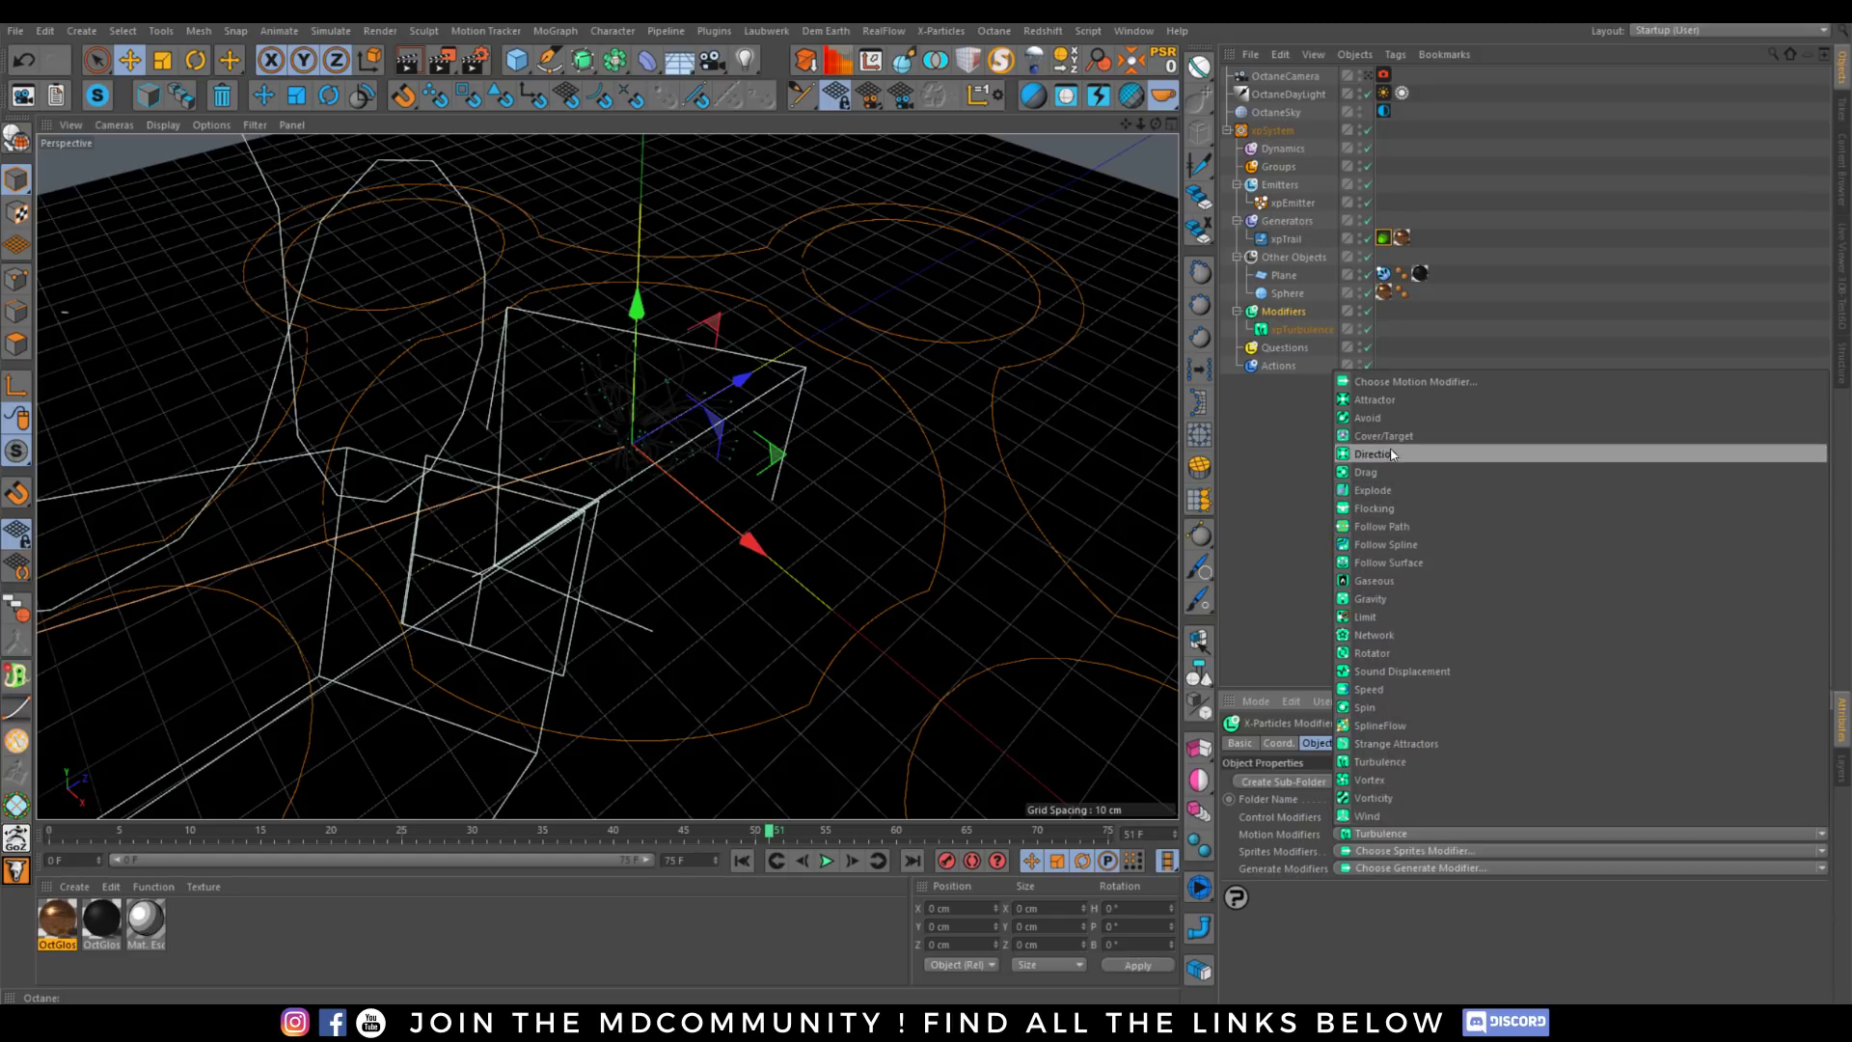
left_click(1374, 399)
Move the xpAttractor to about X 15.7 cm, Y 10.3 cm, Z -43.2 cm and play the simulation from the first frame.
left_click_drag(635, 399, 615, 314)
left_click_drag(742, 312, 521, 424)
left_click_drag(479, 604, 598, 699)
left_click(741, 860)
left_click(828, 860)
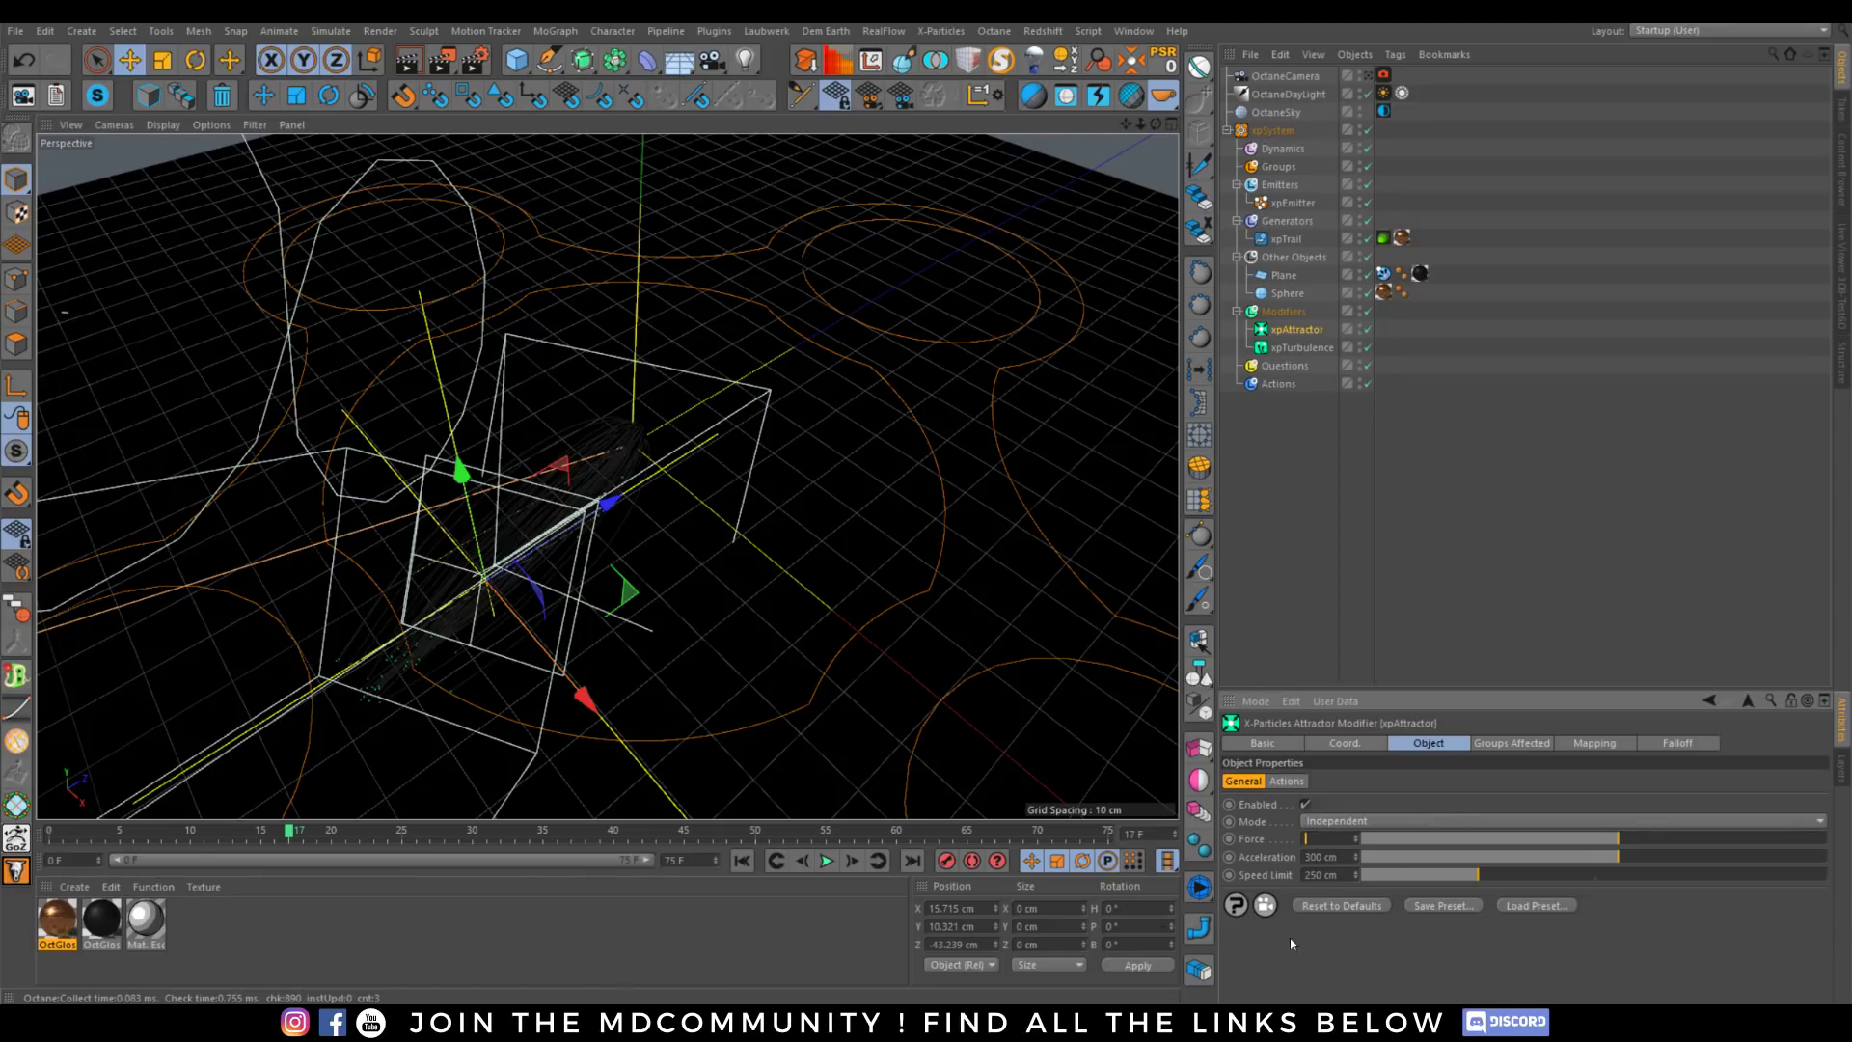
Set the xpAttractor's acceleration to 30 cm and speed limit to 100 cm, and replay the simulation from the first frame.
left_click(826, 860)
left_click(1321, 839)
double_click(1325, 857)
type("30")
key("Return")
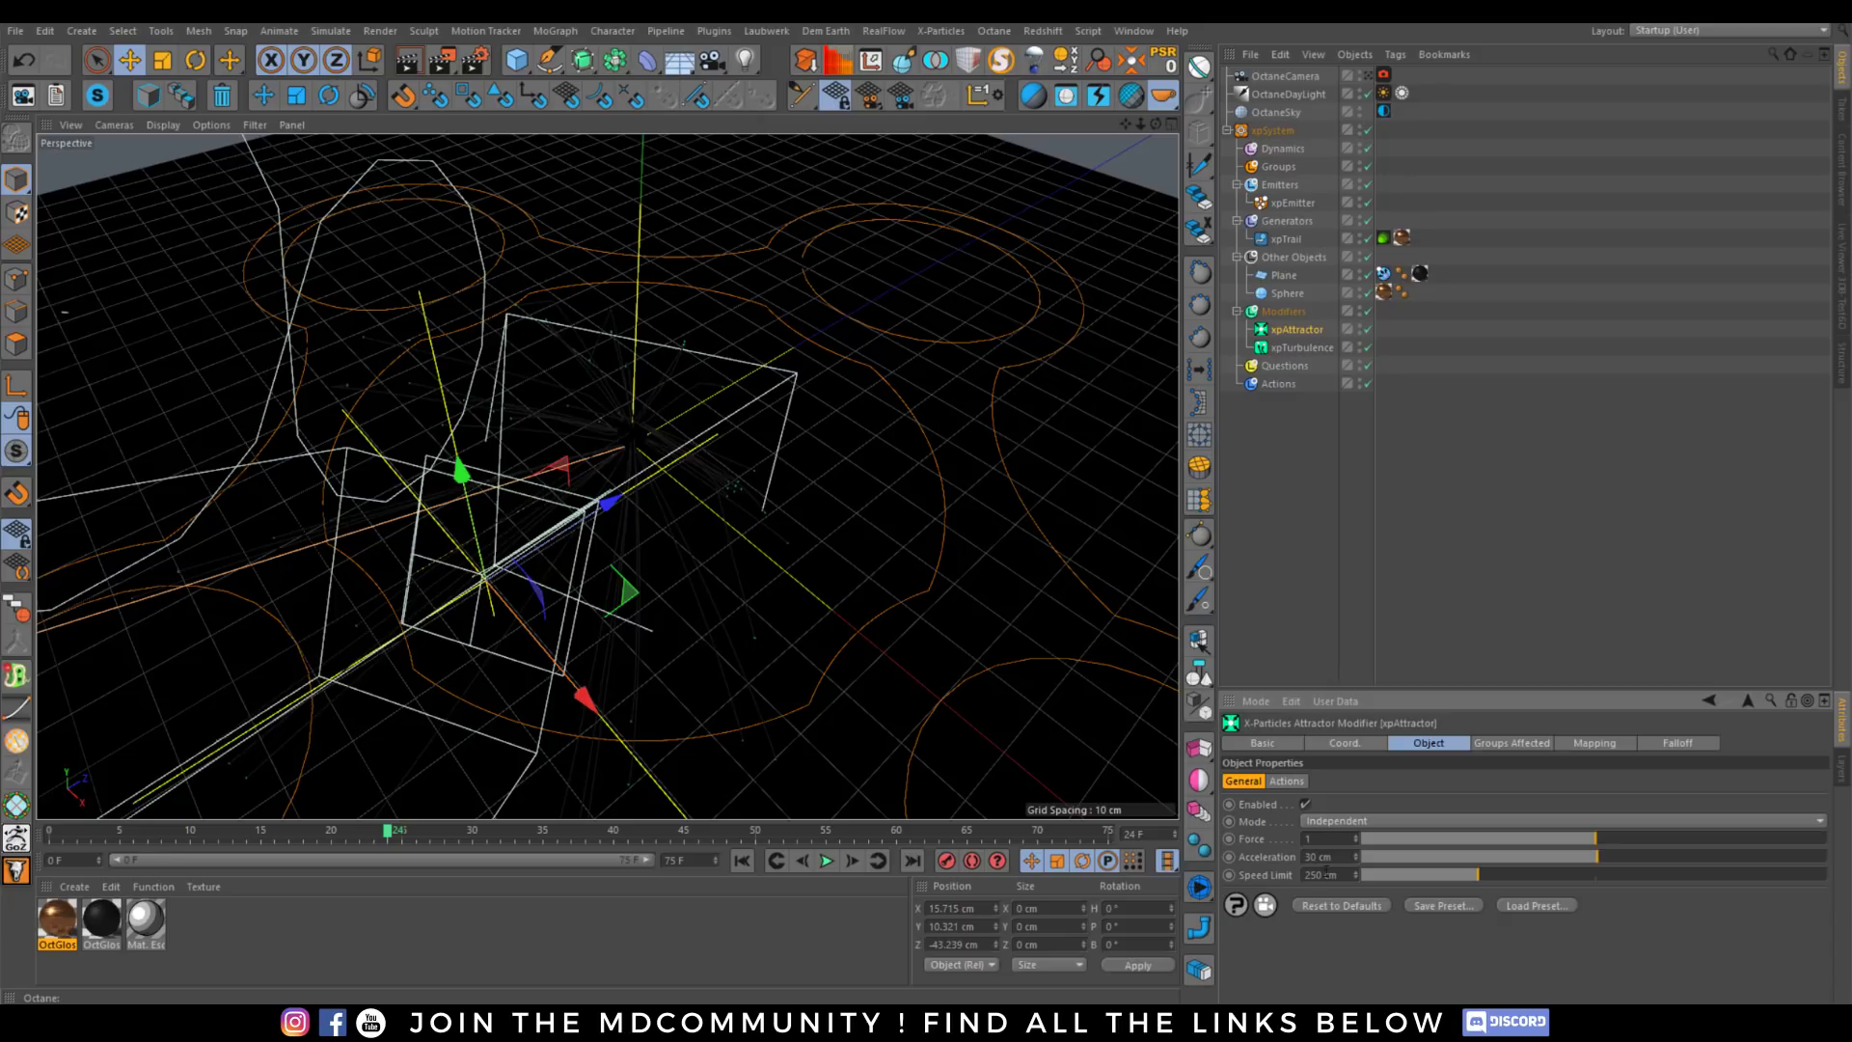
type("0")
key("Return")
left_click(742, 861)
left_click(826, 860)
left_click(826, 860)
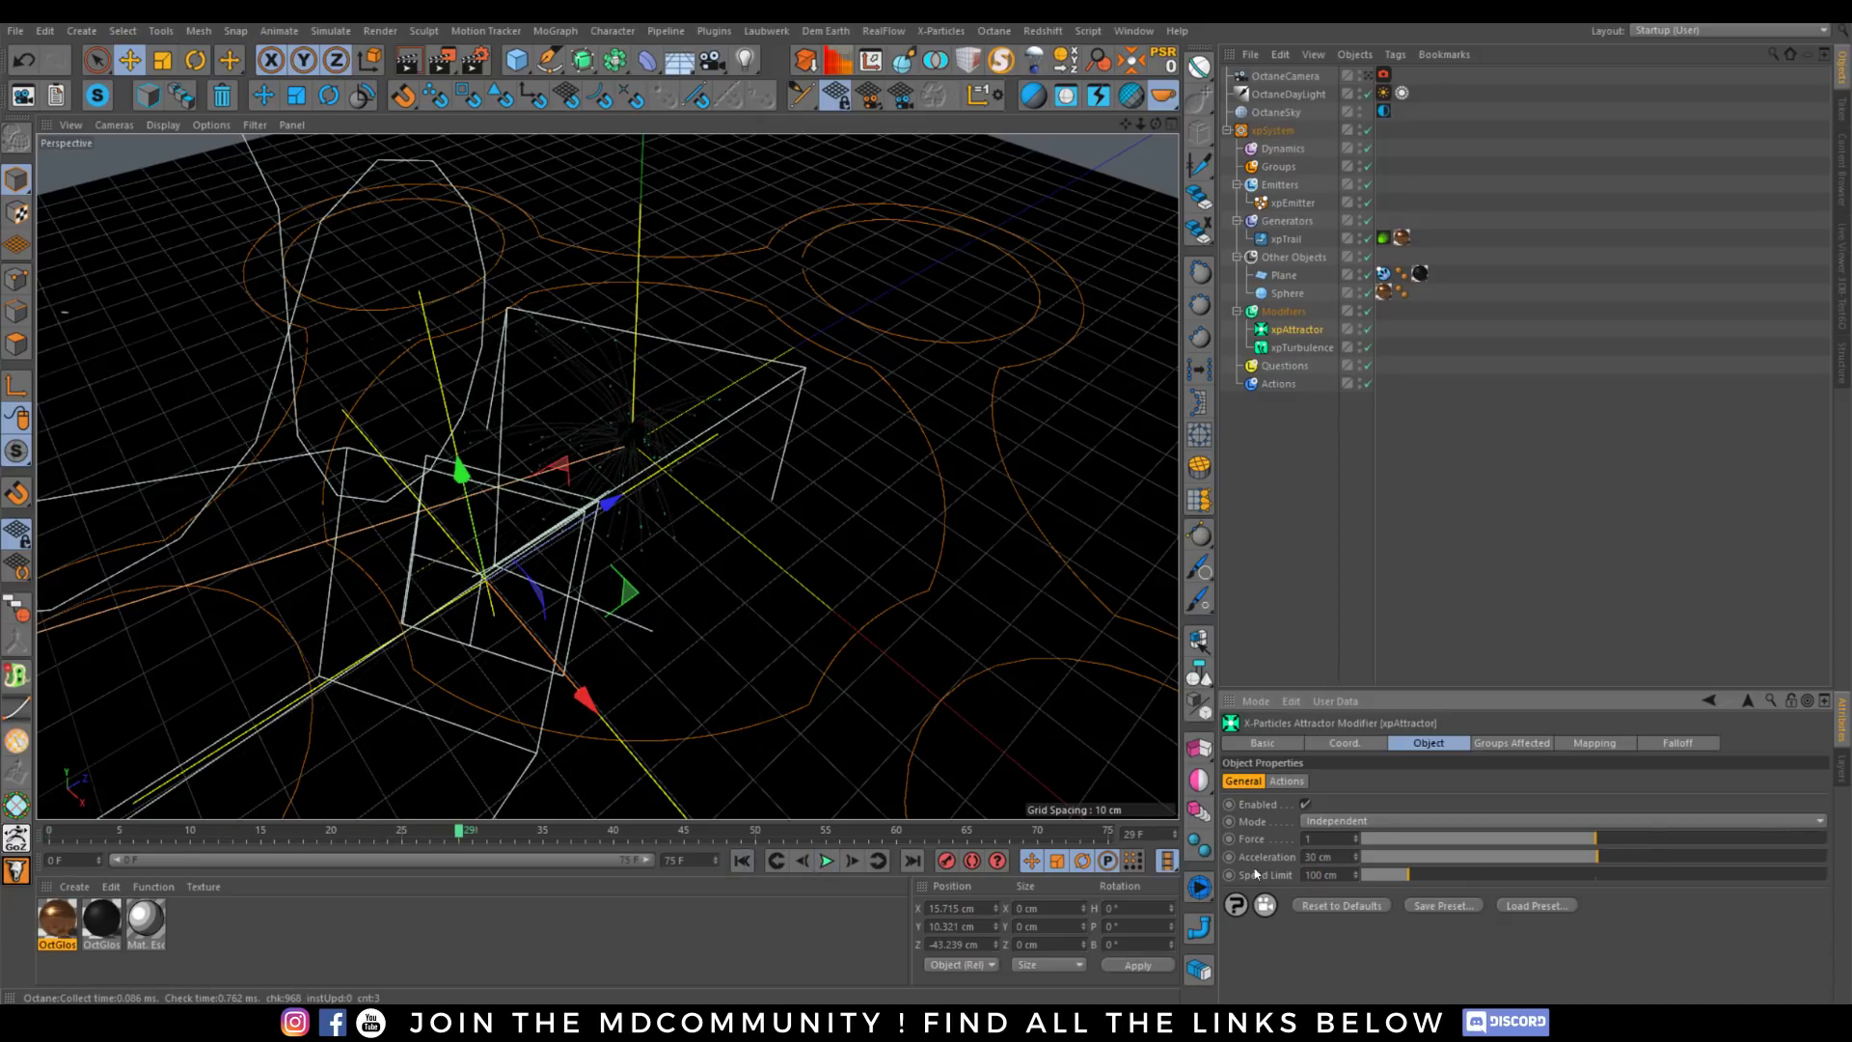
Reduce the xpAttractor's acceleration to 5 cm and speed limit to 10 cm, and replay the simulation from the first frame.
type("10")
key("Return")
left_click(742, 860)
left_click(827, 860)
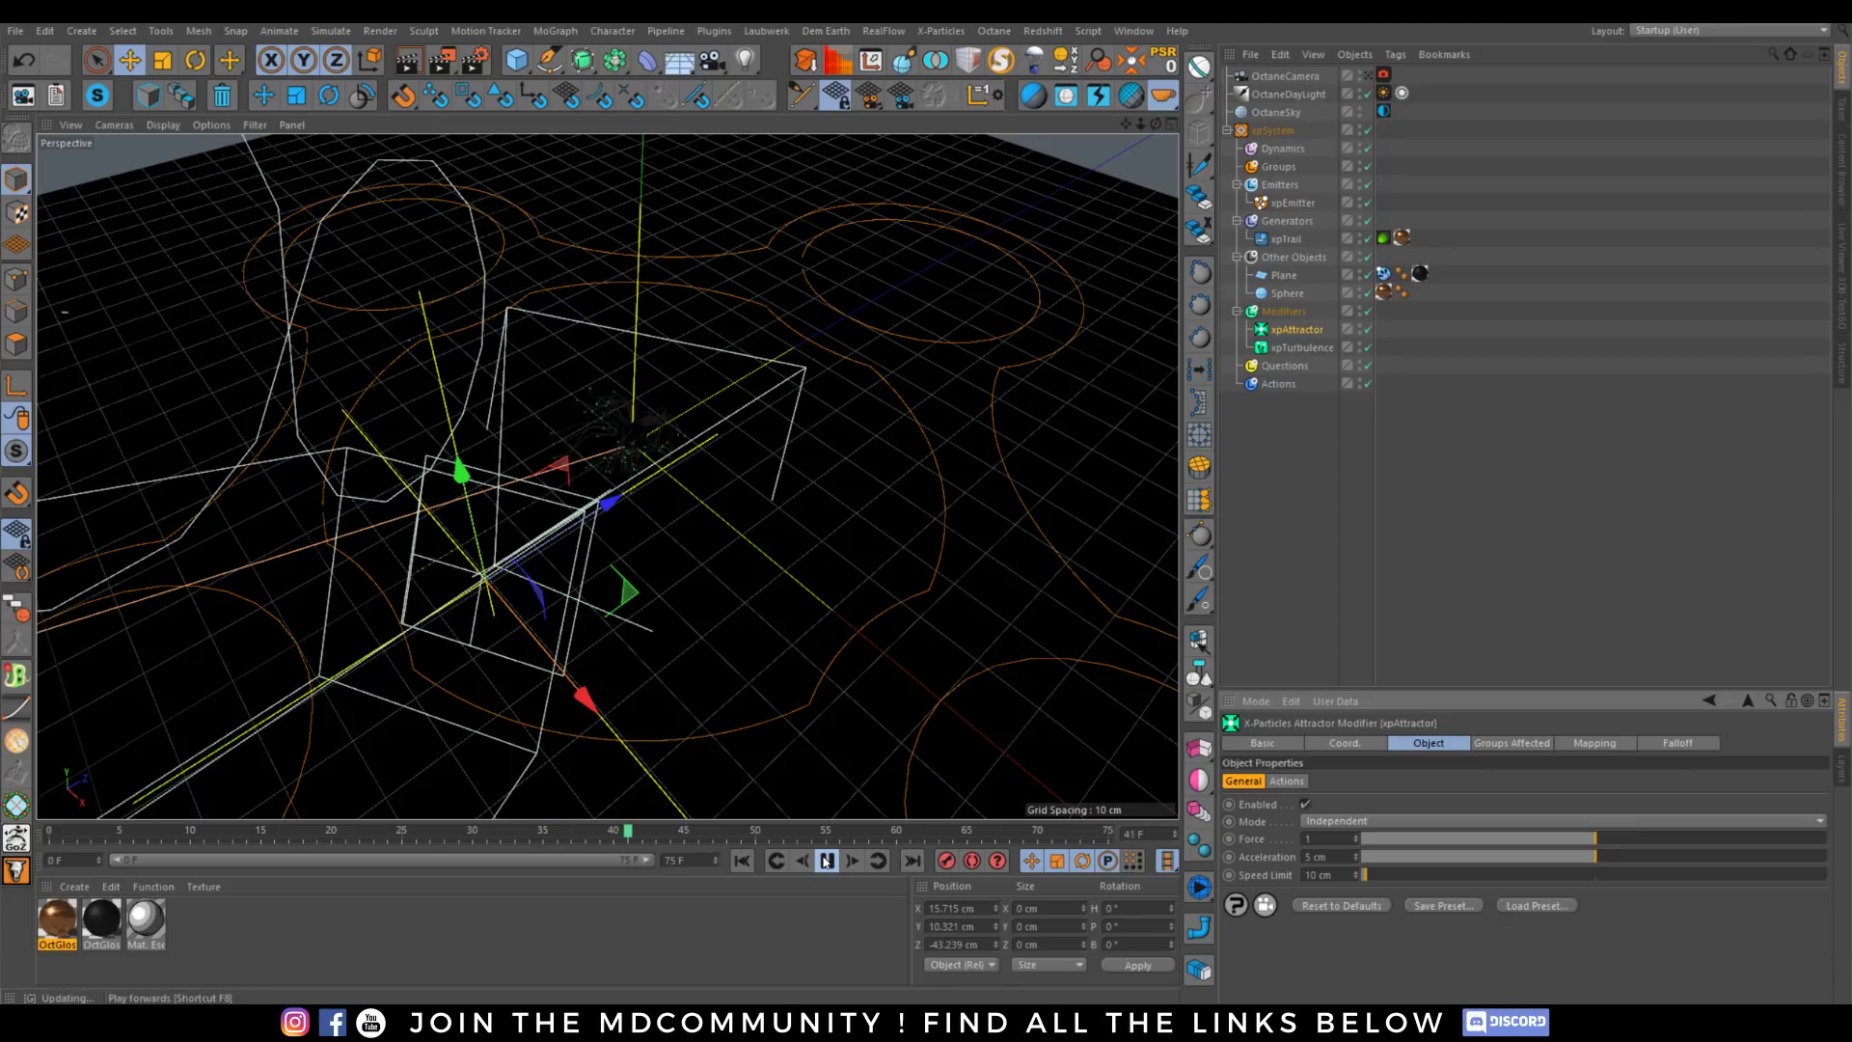
left_click(826, 861)
Duplicate the xpAttractor, move the copy to about X -12.8 cm, Y 10.3 cm, Z 3.3 cm and play the simulation.
left_click_drag(1289, 331, 1292, 339, "ctrl")
left_click_drag(660, 538, 675, 437)
left_click_drag(707, 265, 678, 281)
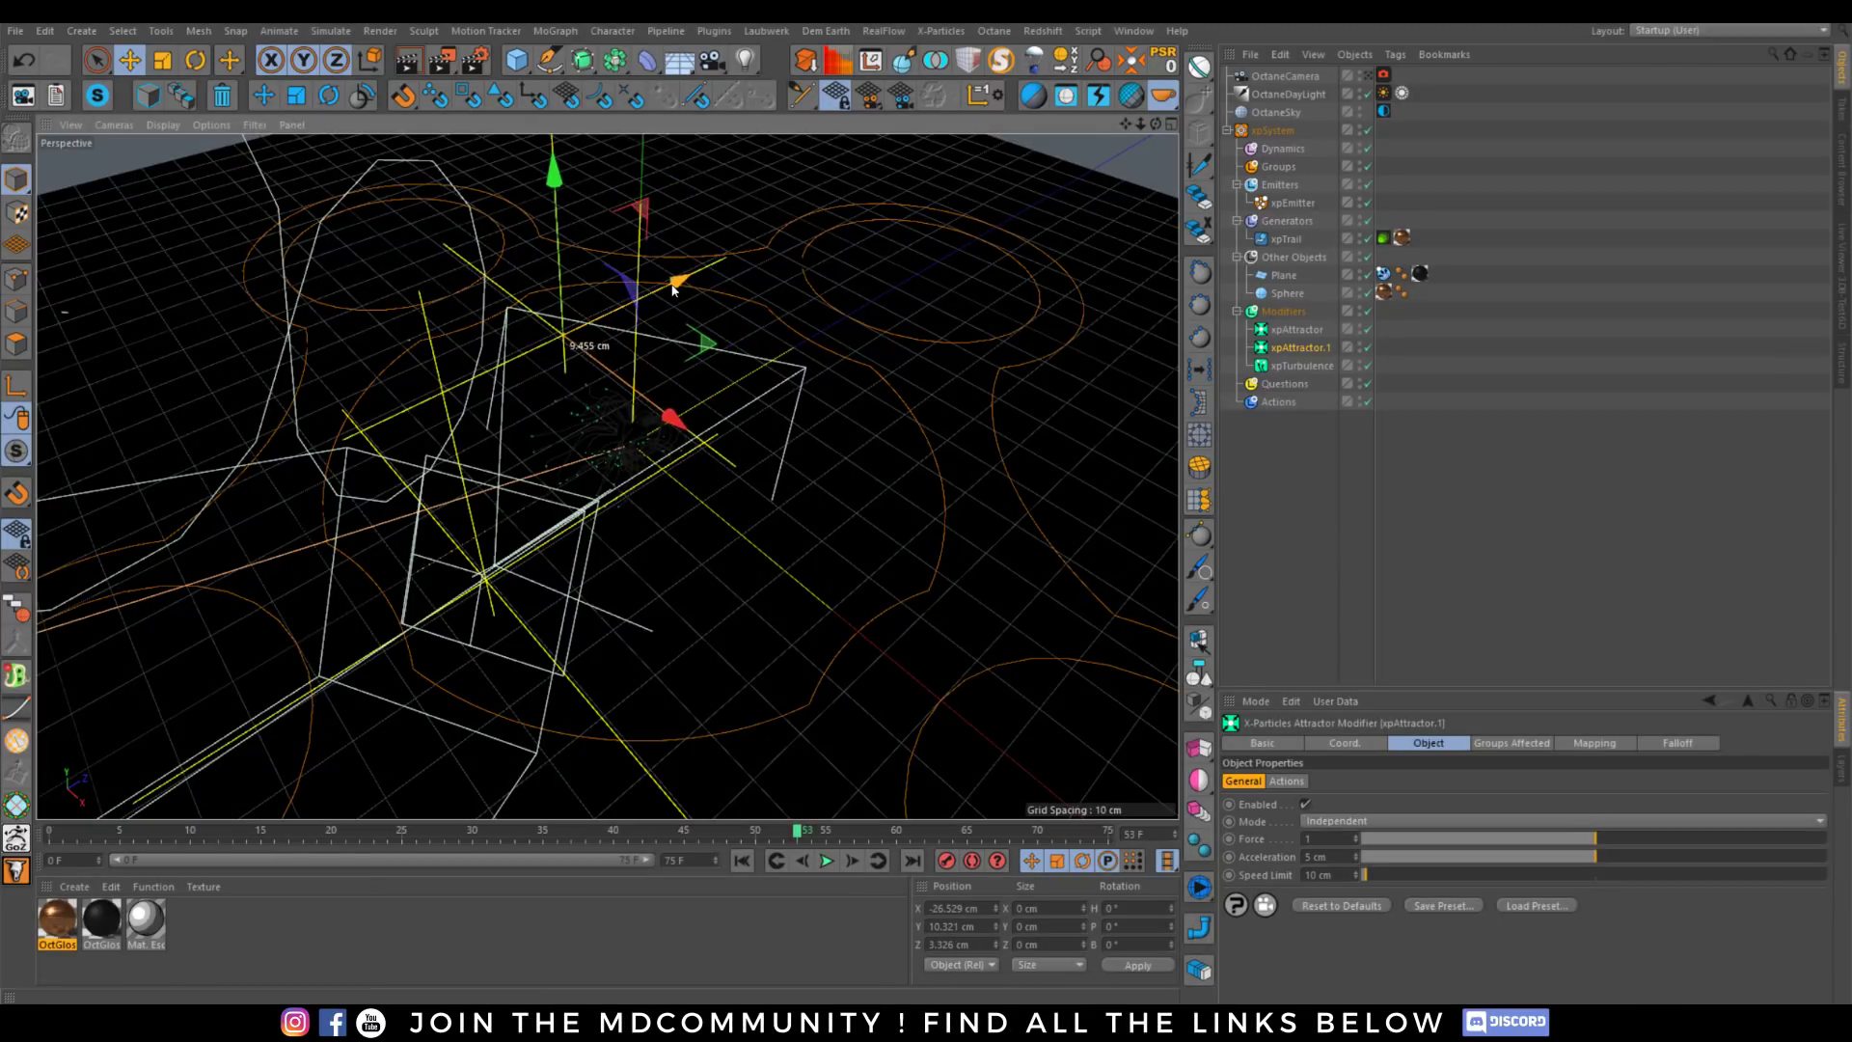
left_click_drag(672, 418, 721, 448)
left_click(827, 861)
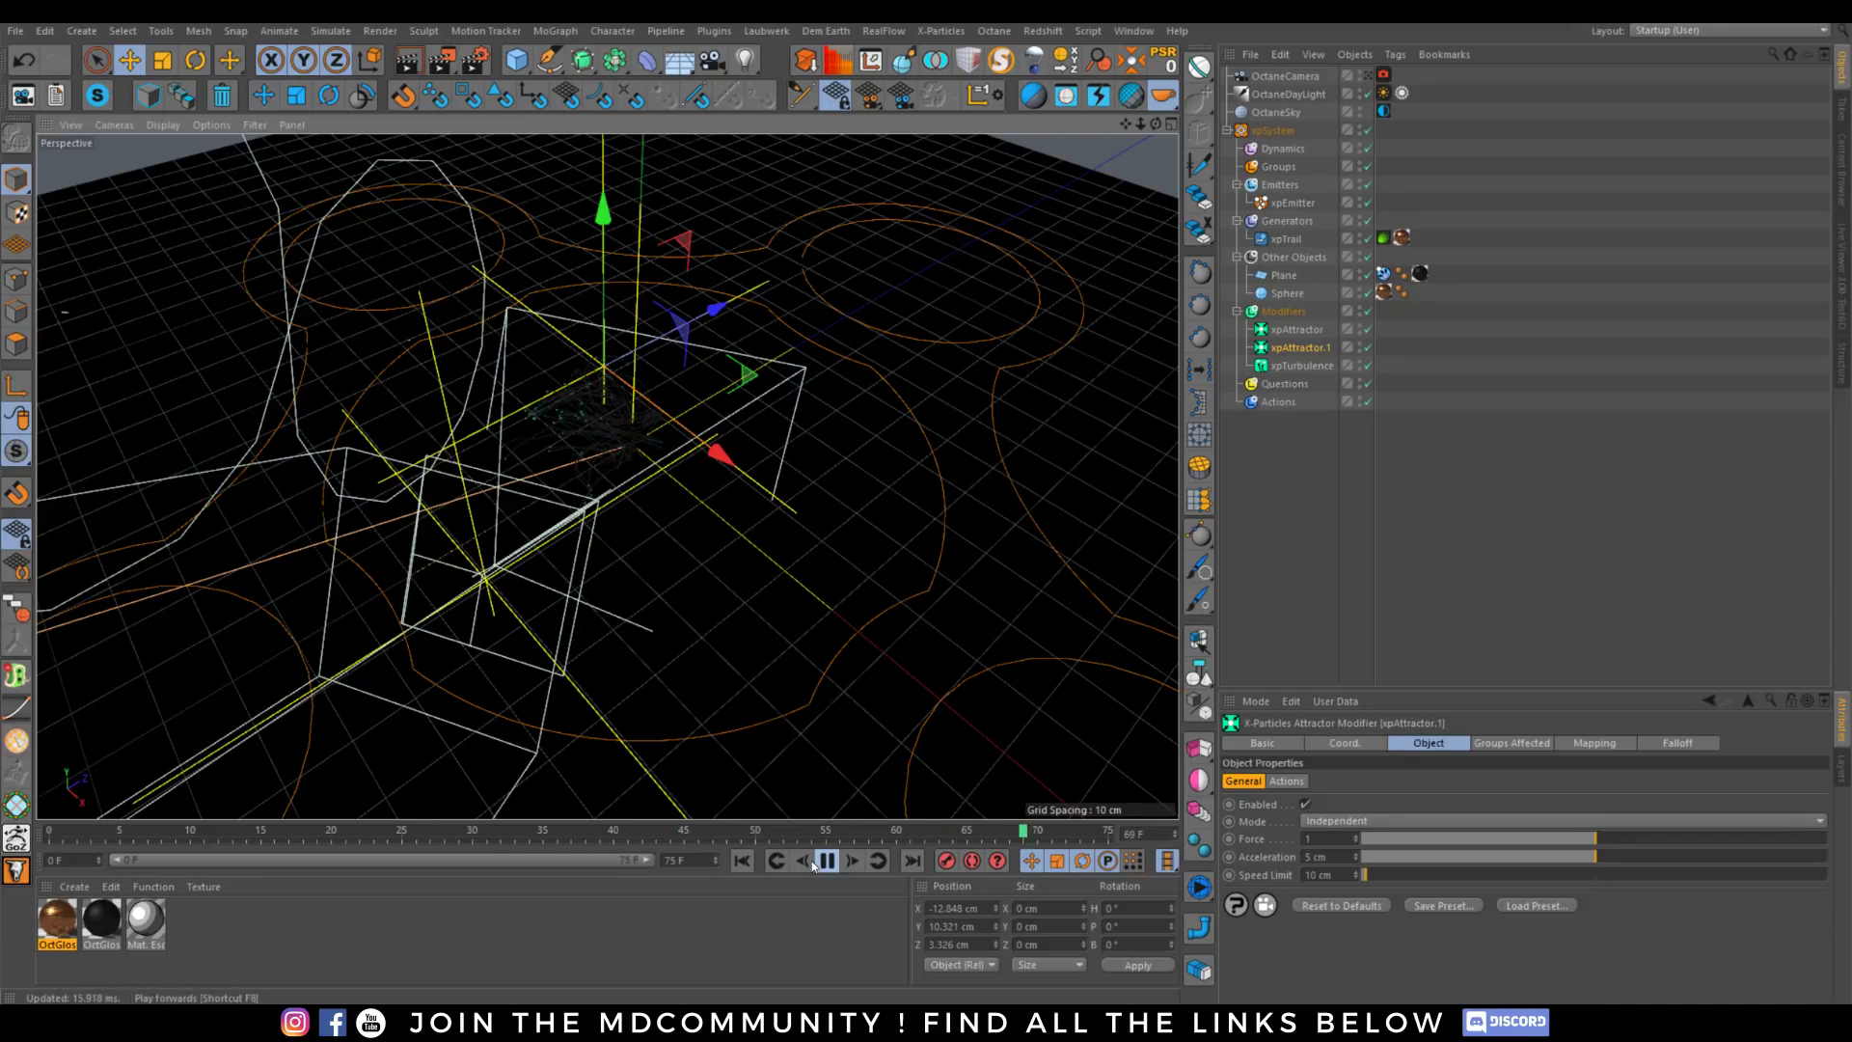
left_click(826, 861)
left_click(827, 860)
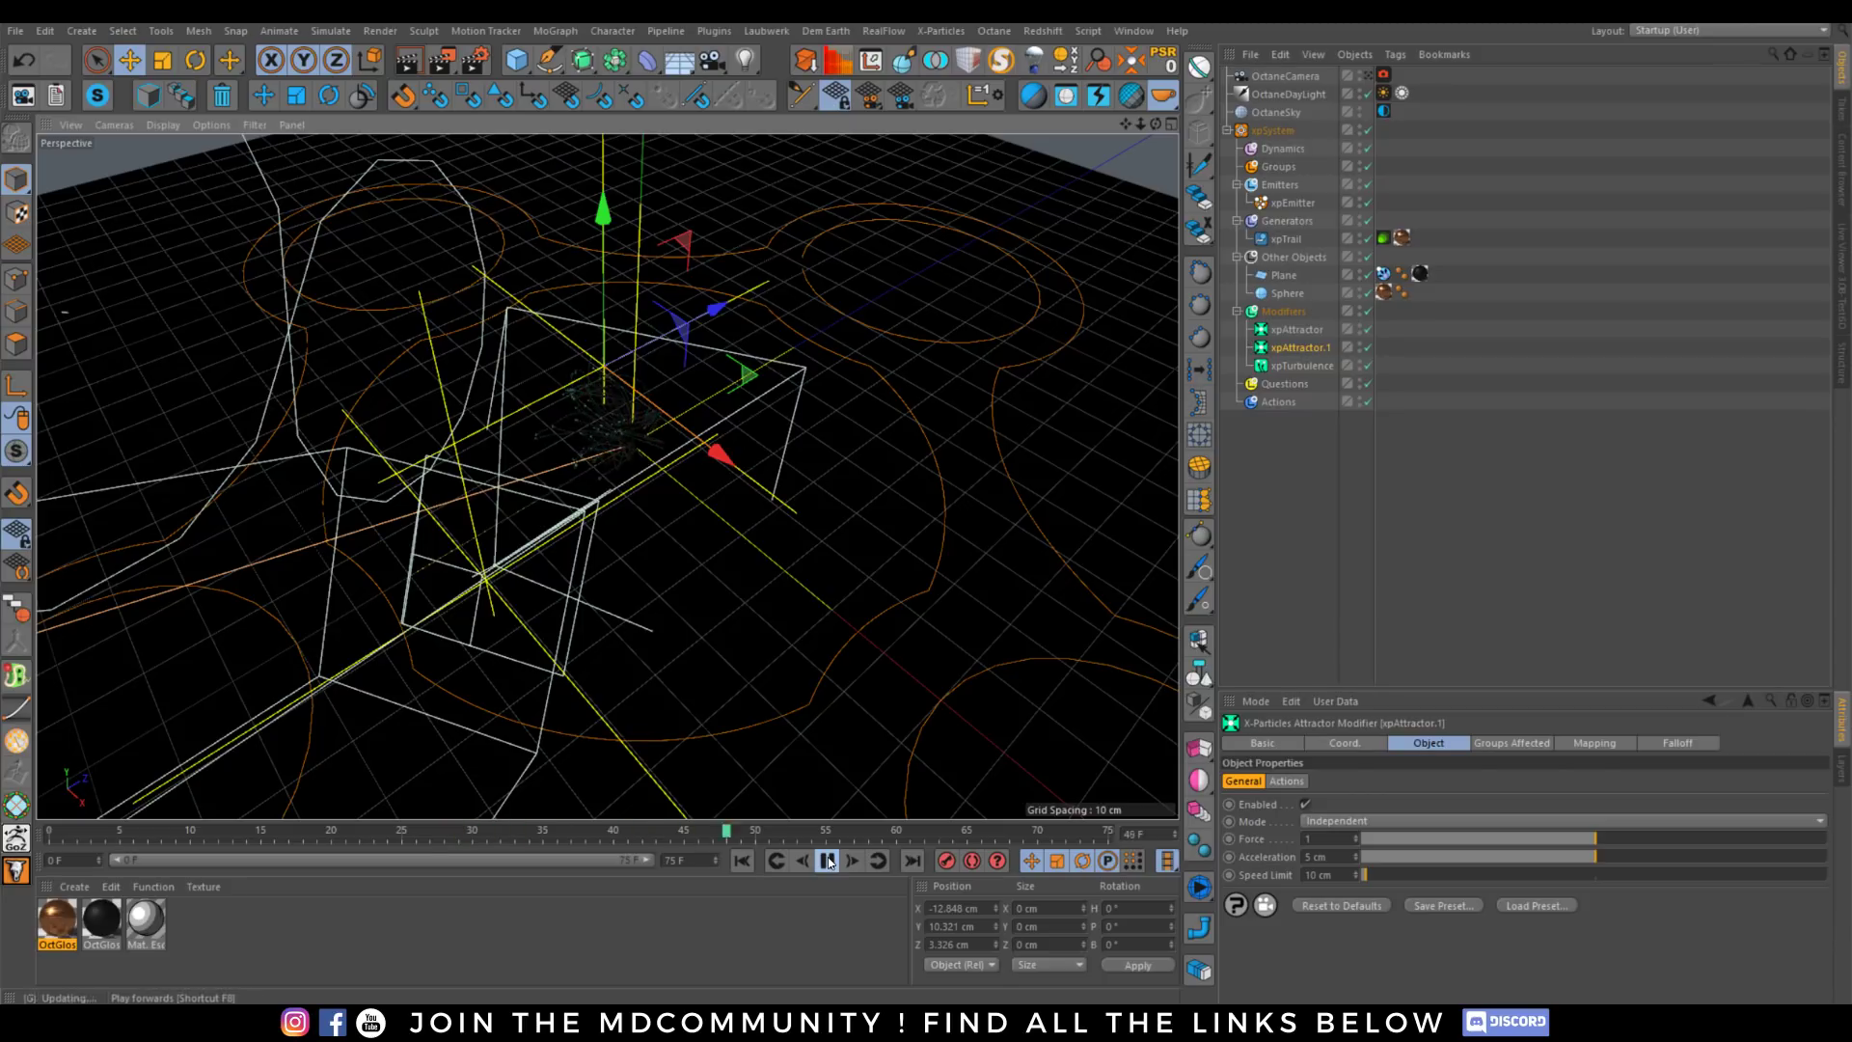
left_click(827, 860)
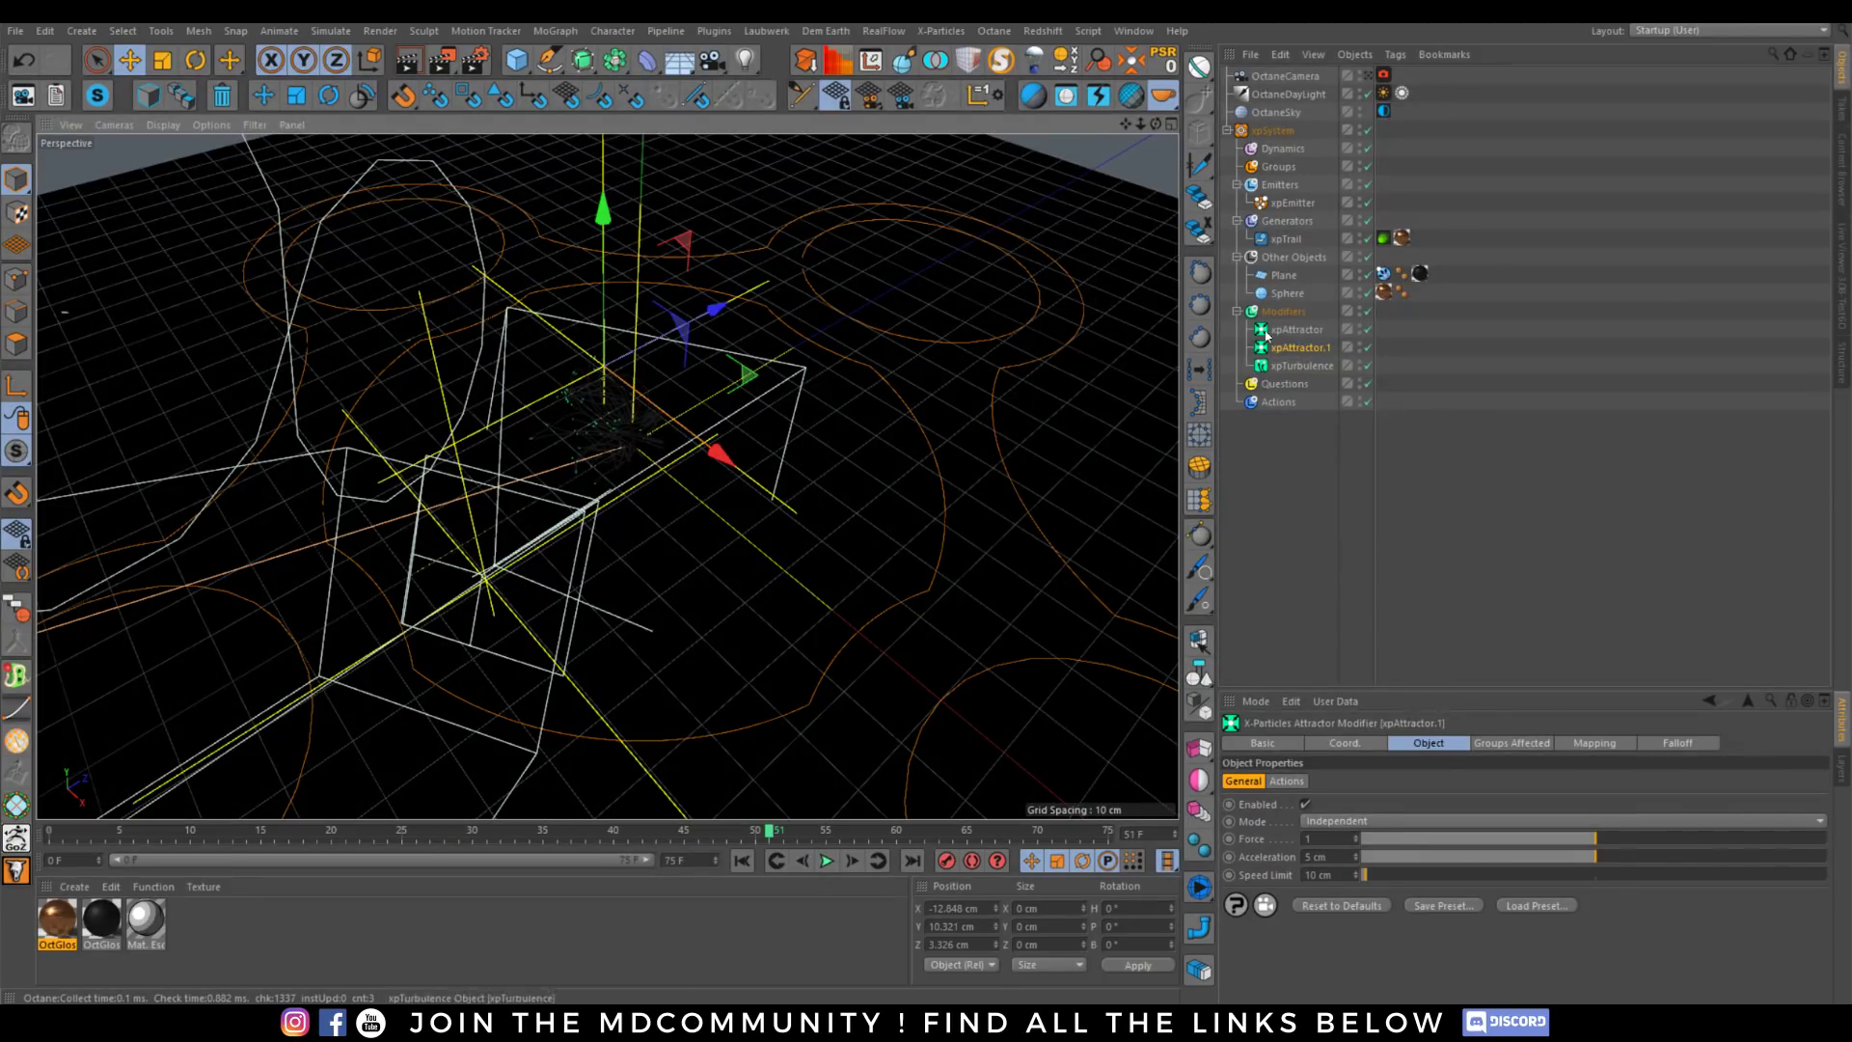
Set the copied attractor's force to 0.5, replay the simulation, check the trails in the live render and return to the first frame.
double_click(1323, 839)
type("0.5")
key("Return")
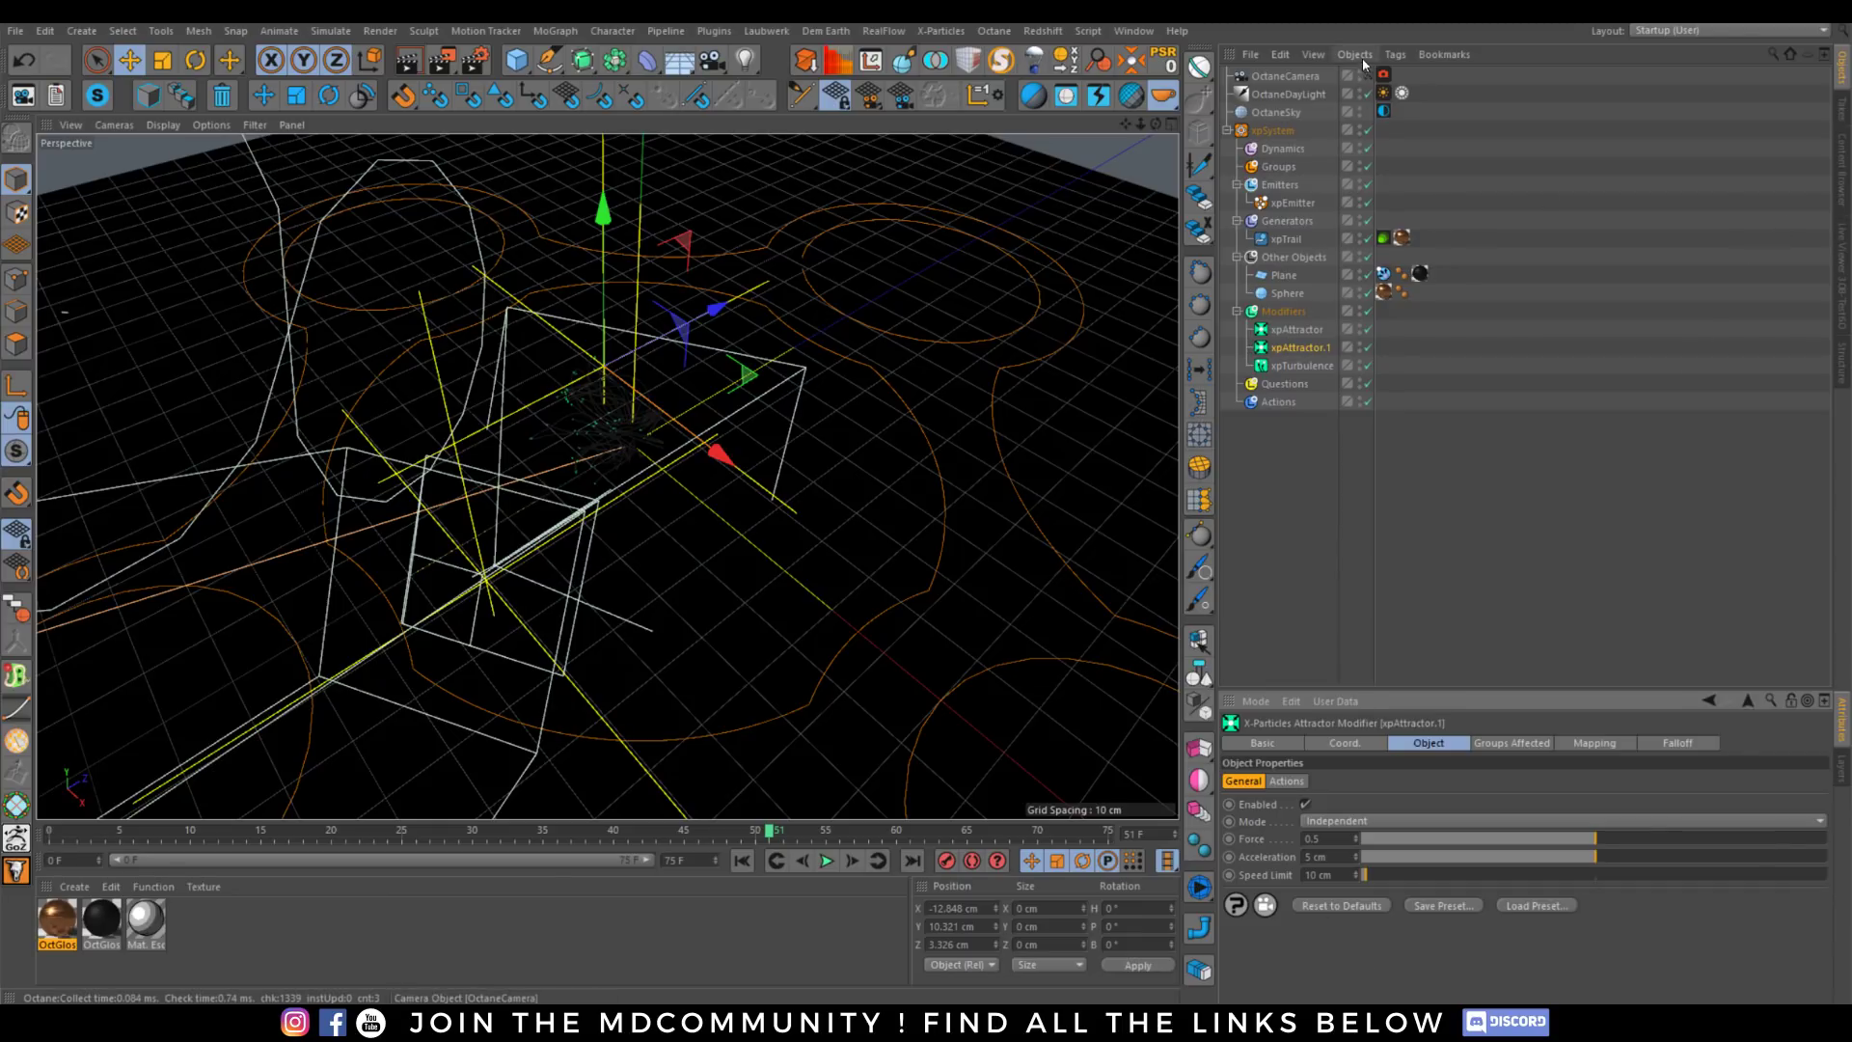
left_click_drag(752, 709, 864, 687, "alt")
scroll(863, 687, "up", 3)
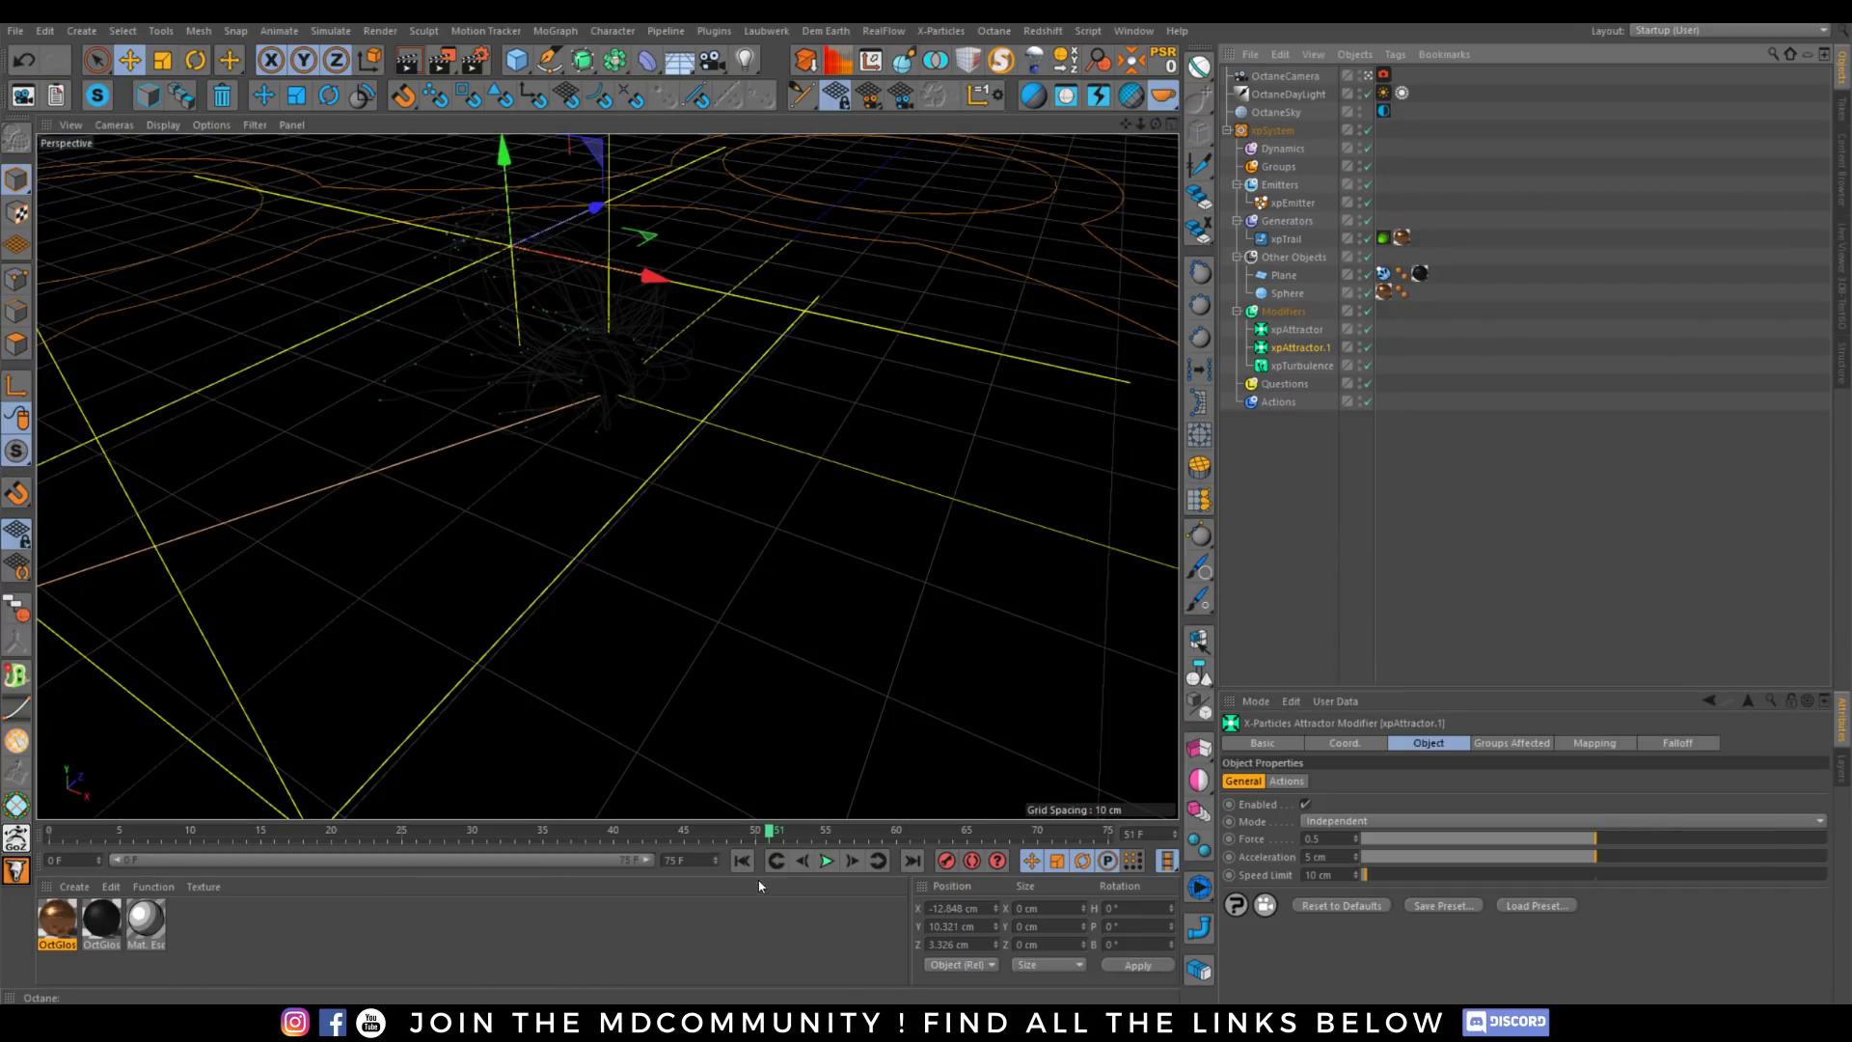
left_click(741, 861)
left_click(827, 860)
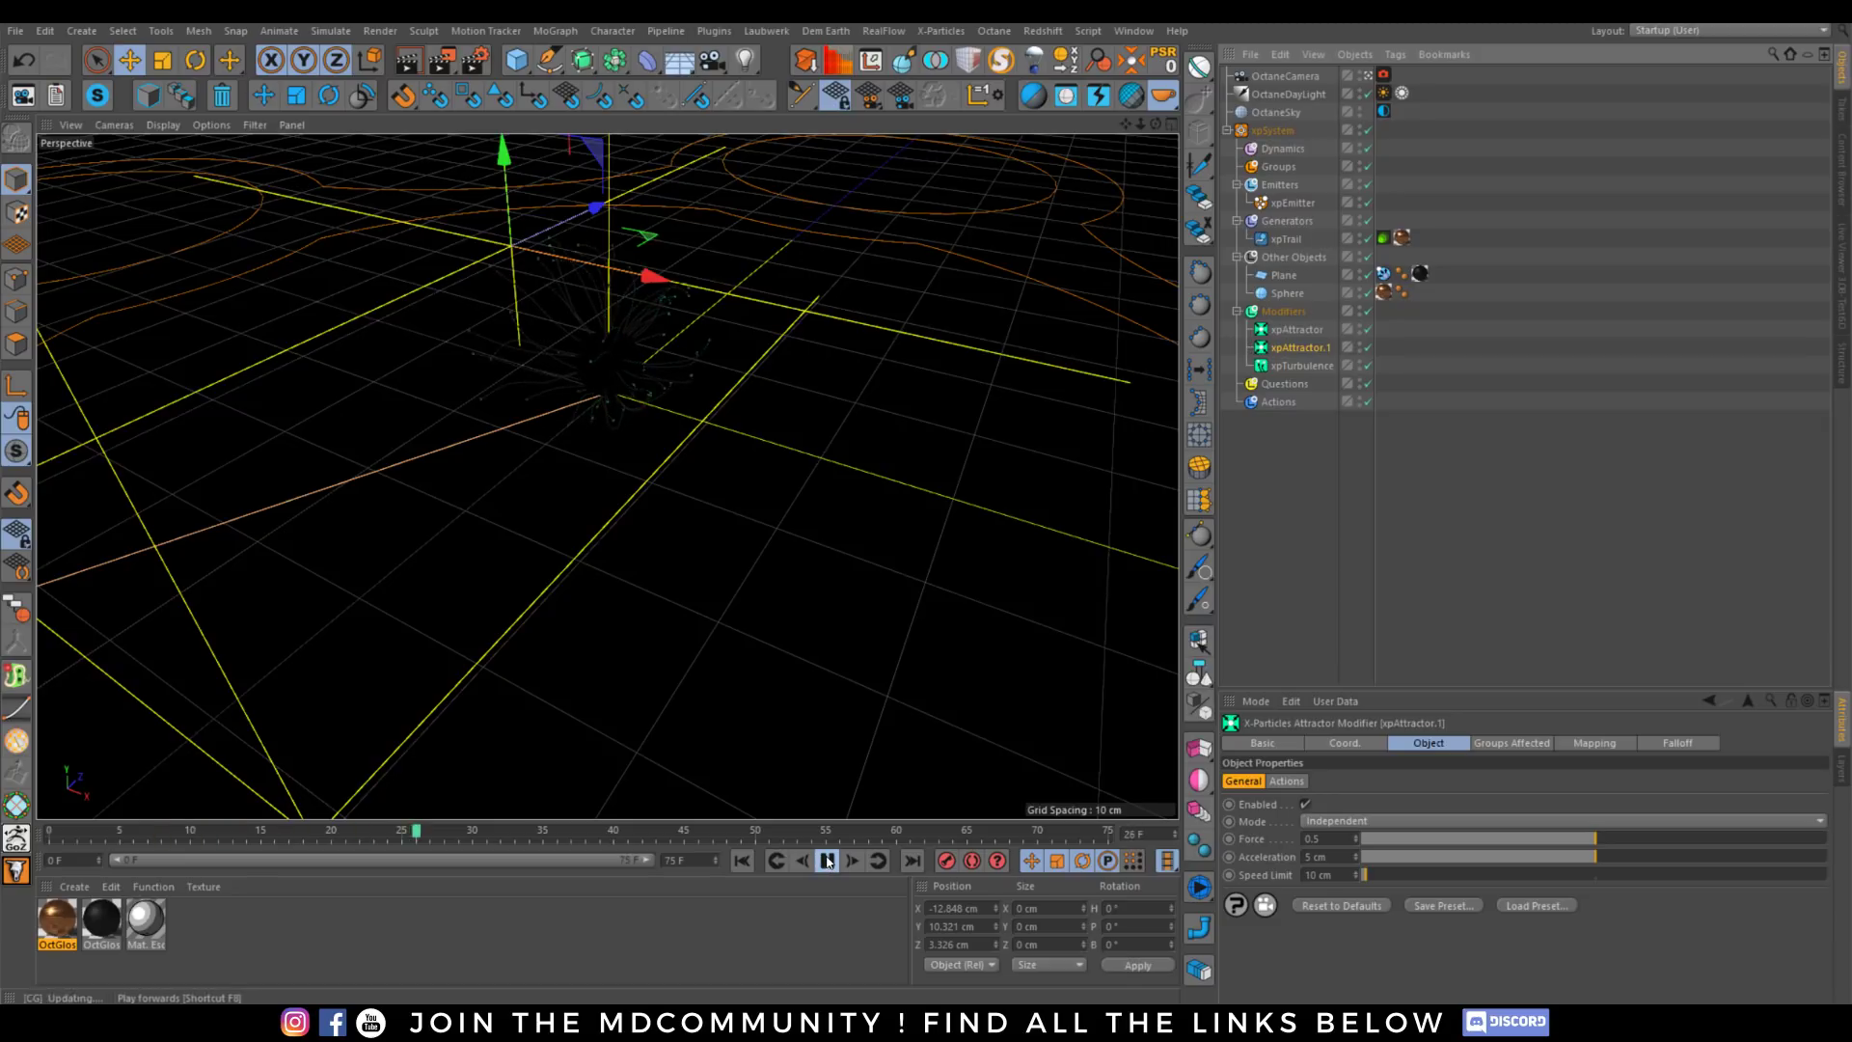
left_click(821, 857)
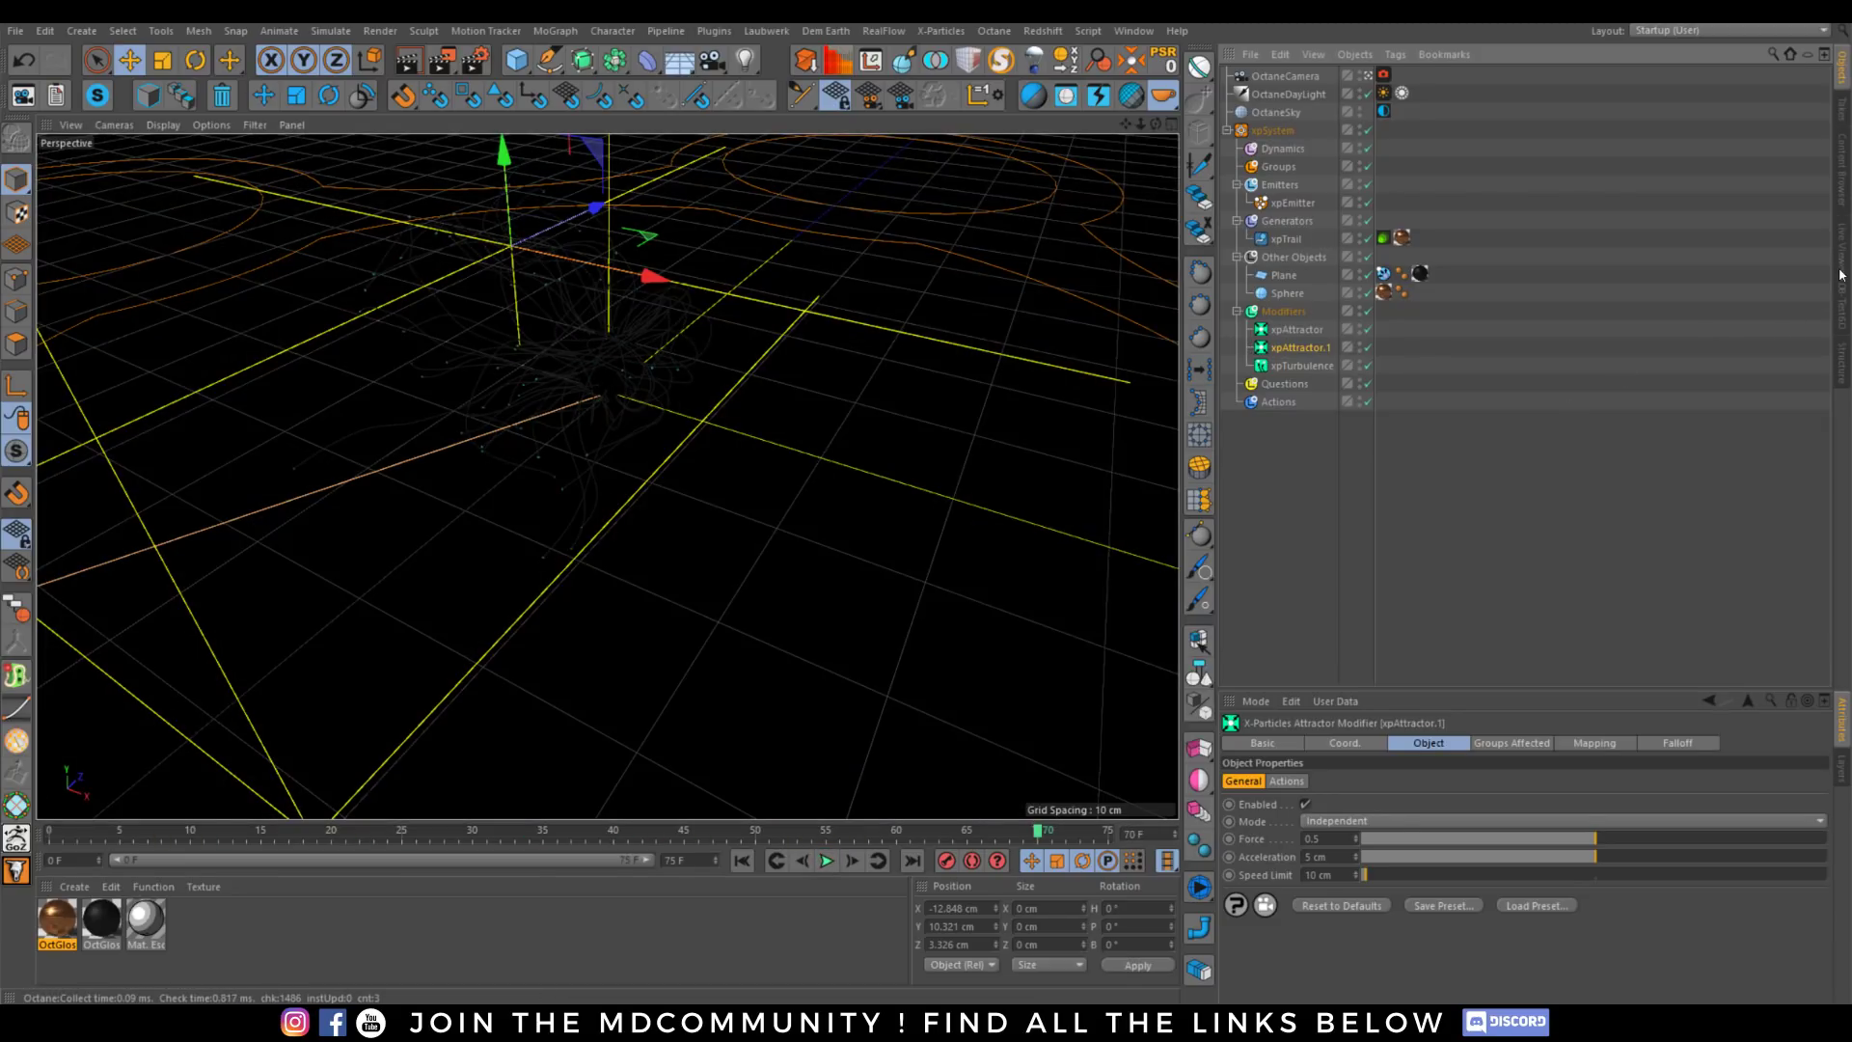
left_click(1840, 274)
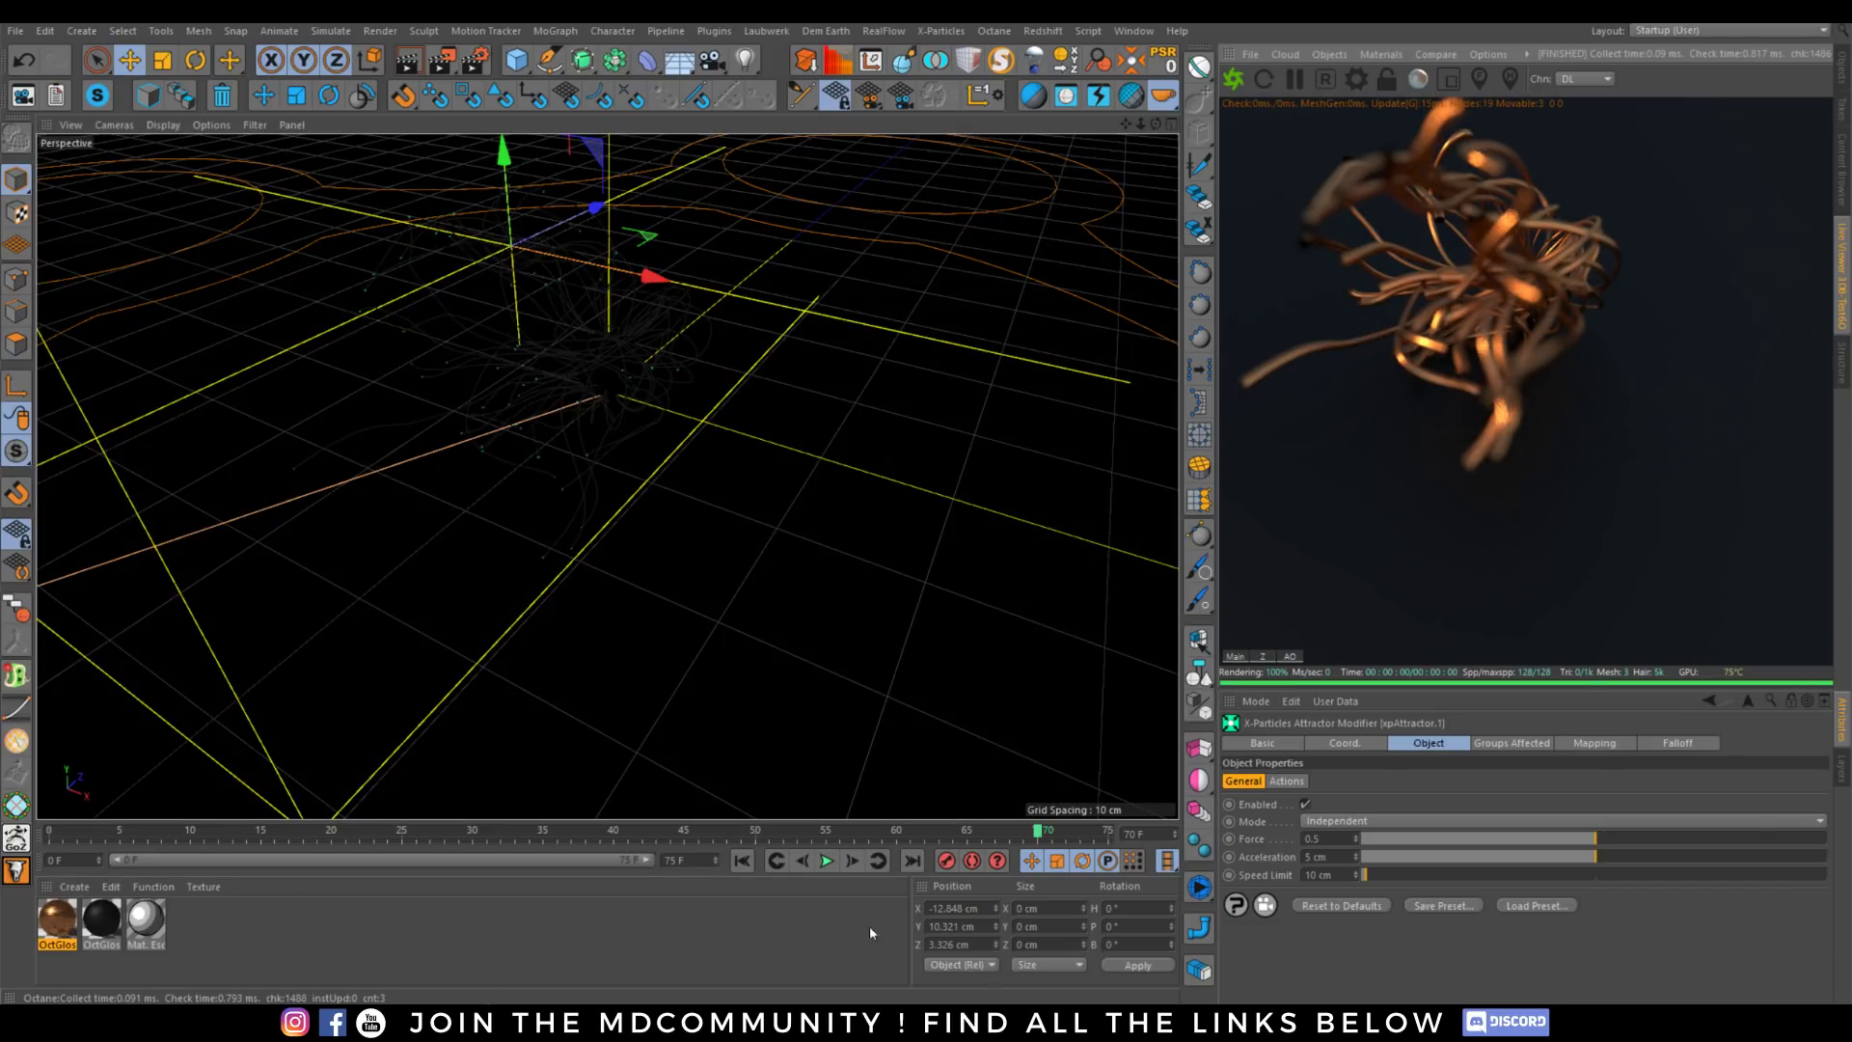
left_click(775, 861)
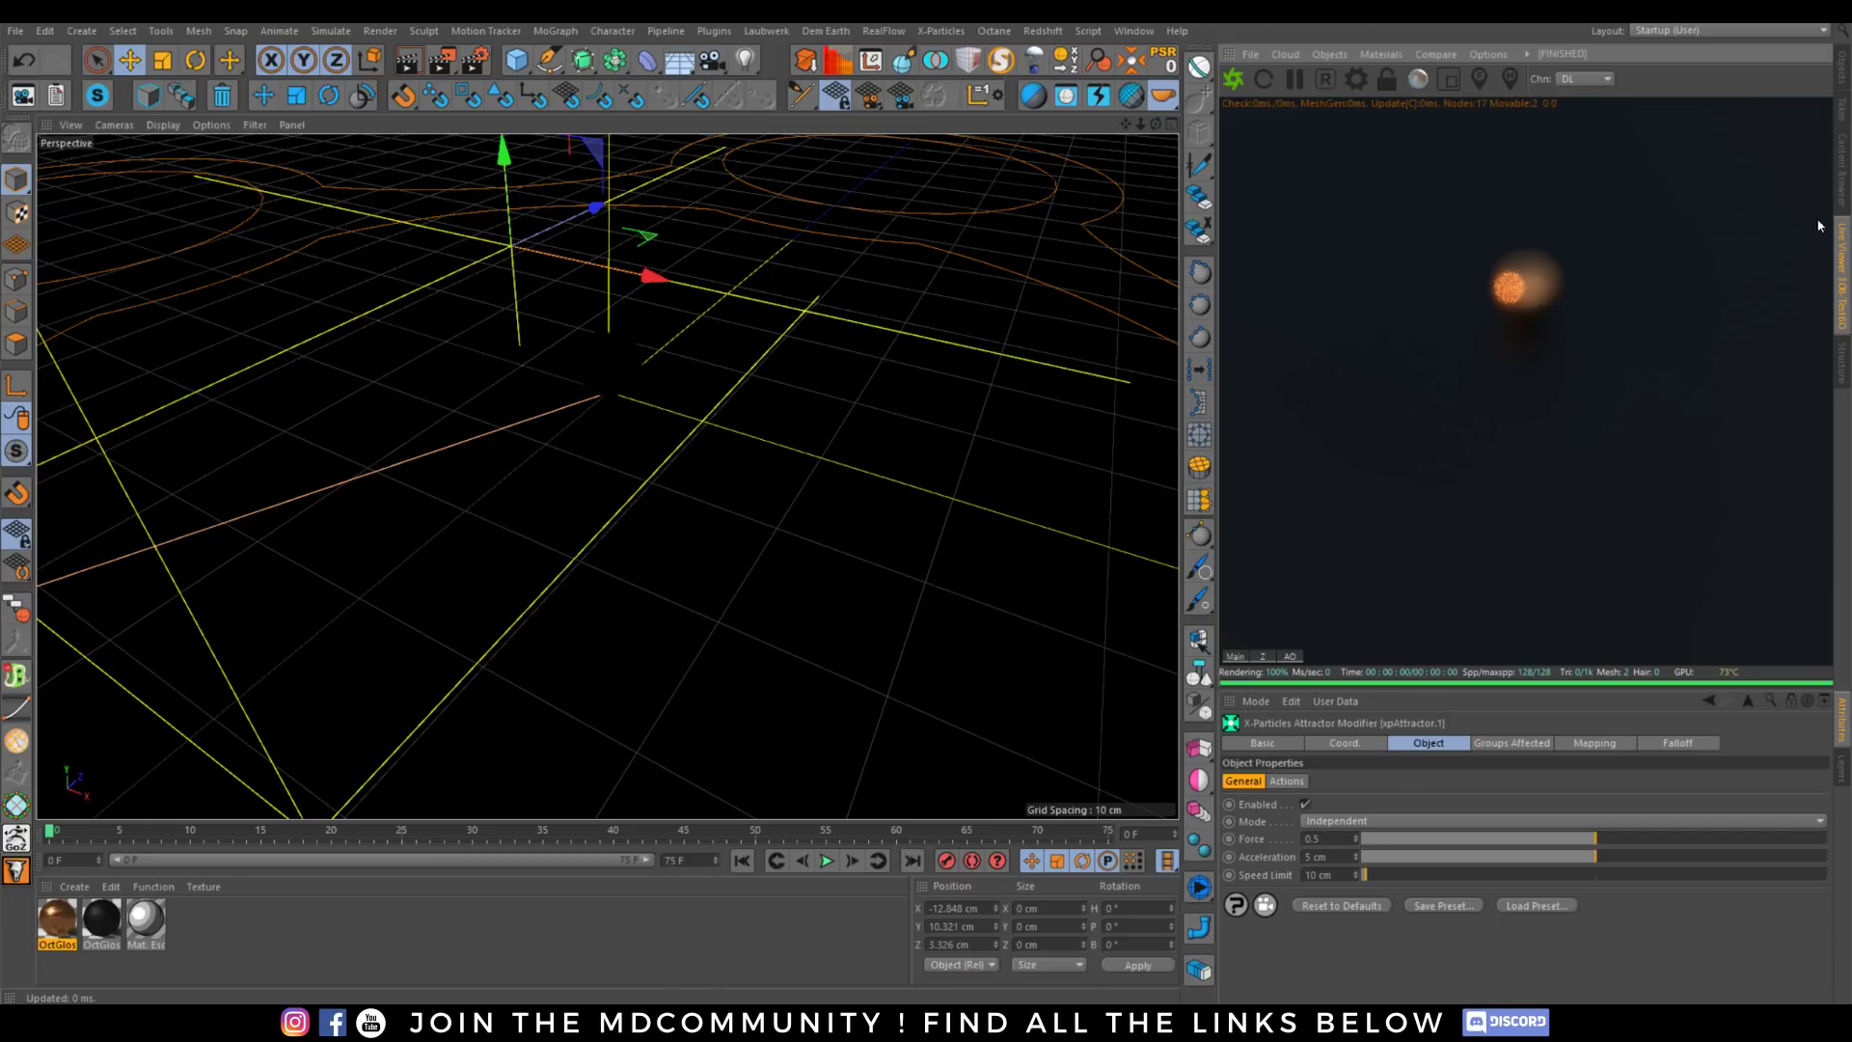
Review the xpEmitter's emission and basic particle data settings, and play the simulation.
left_click(1841, 70)
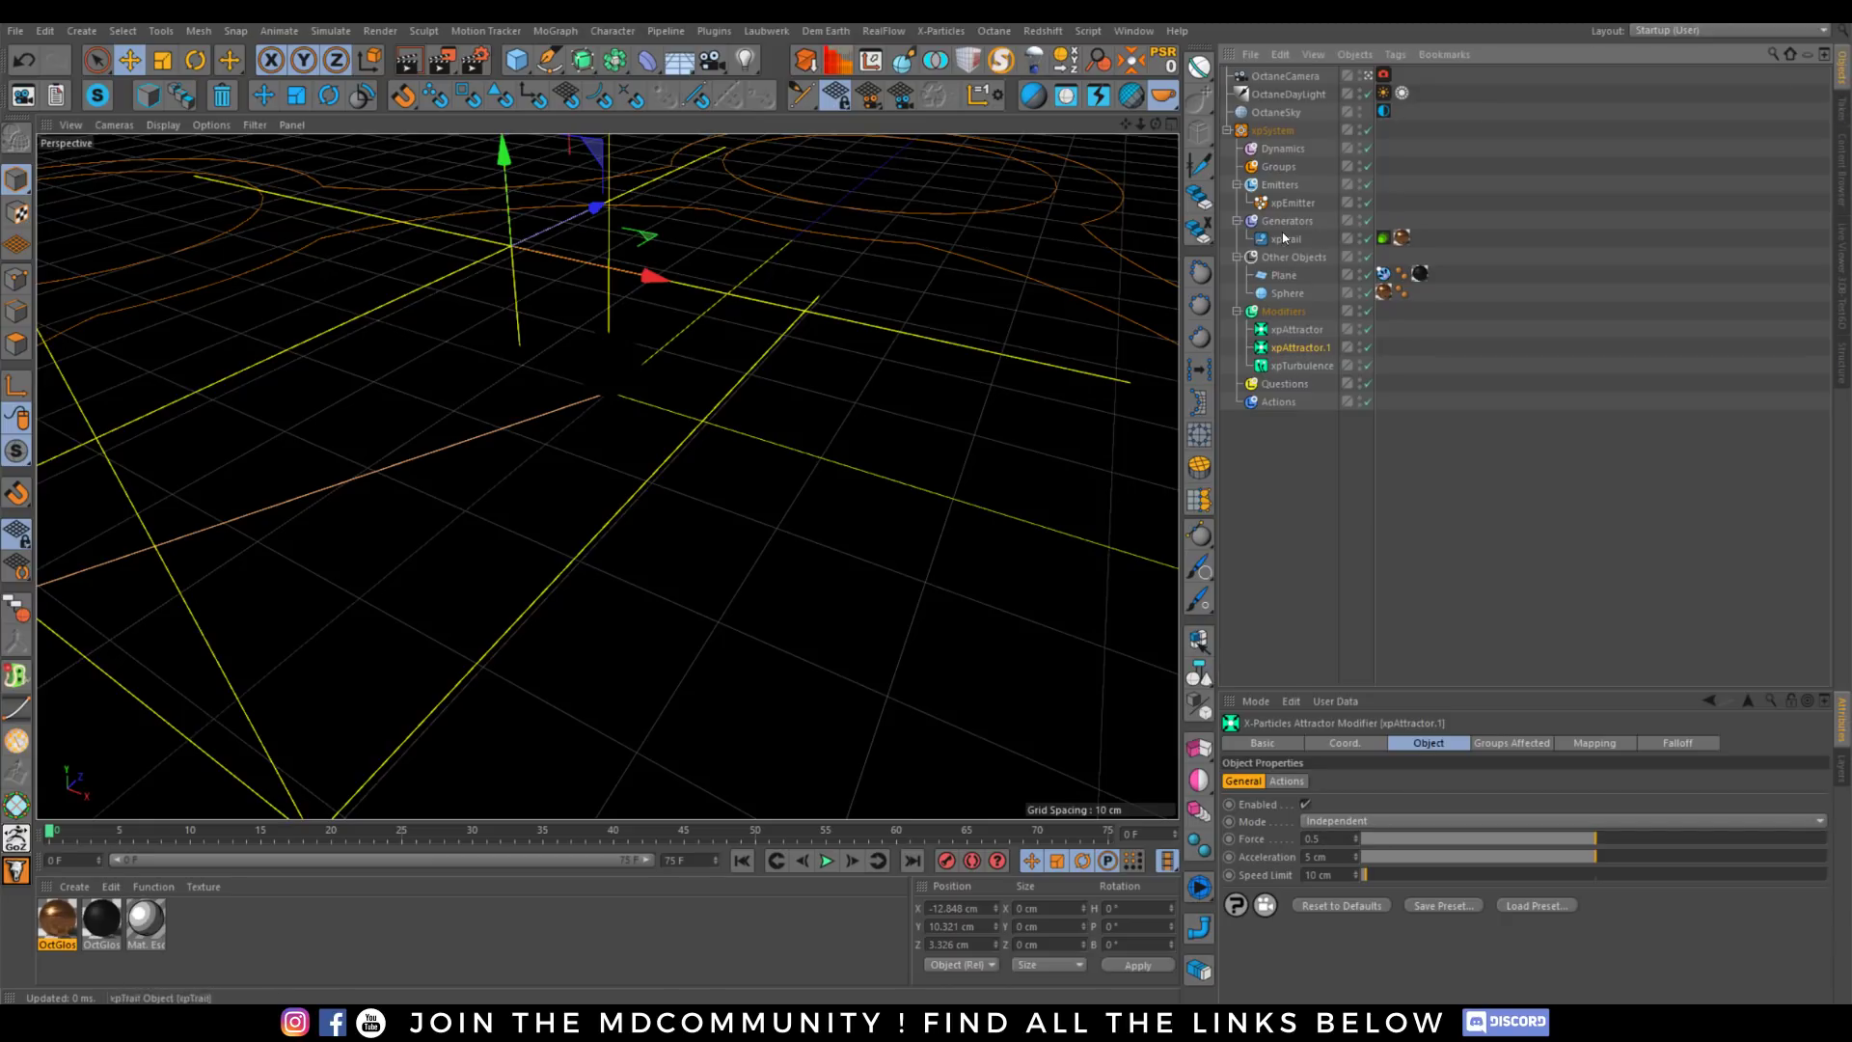
left_click(1293, 202)
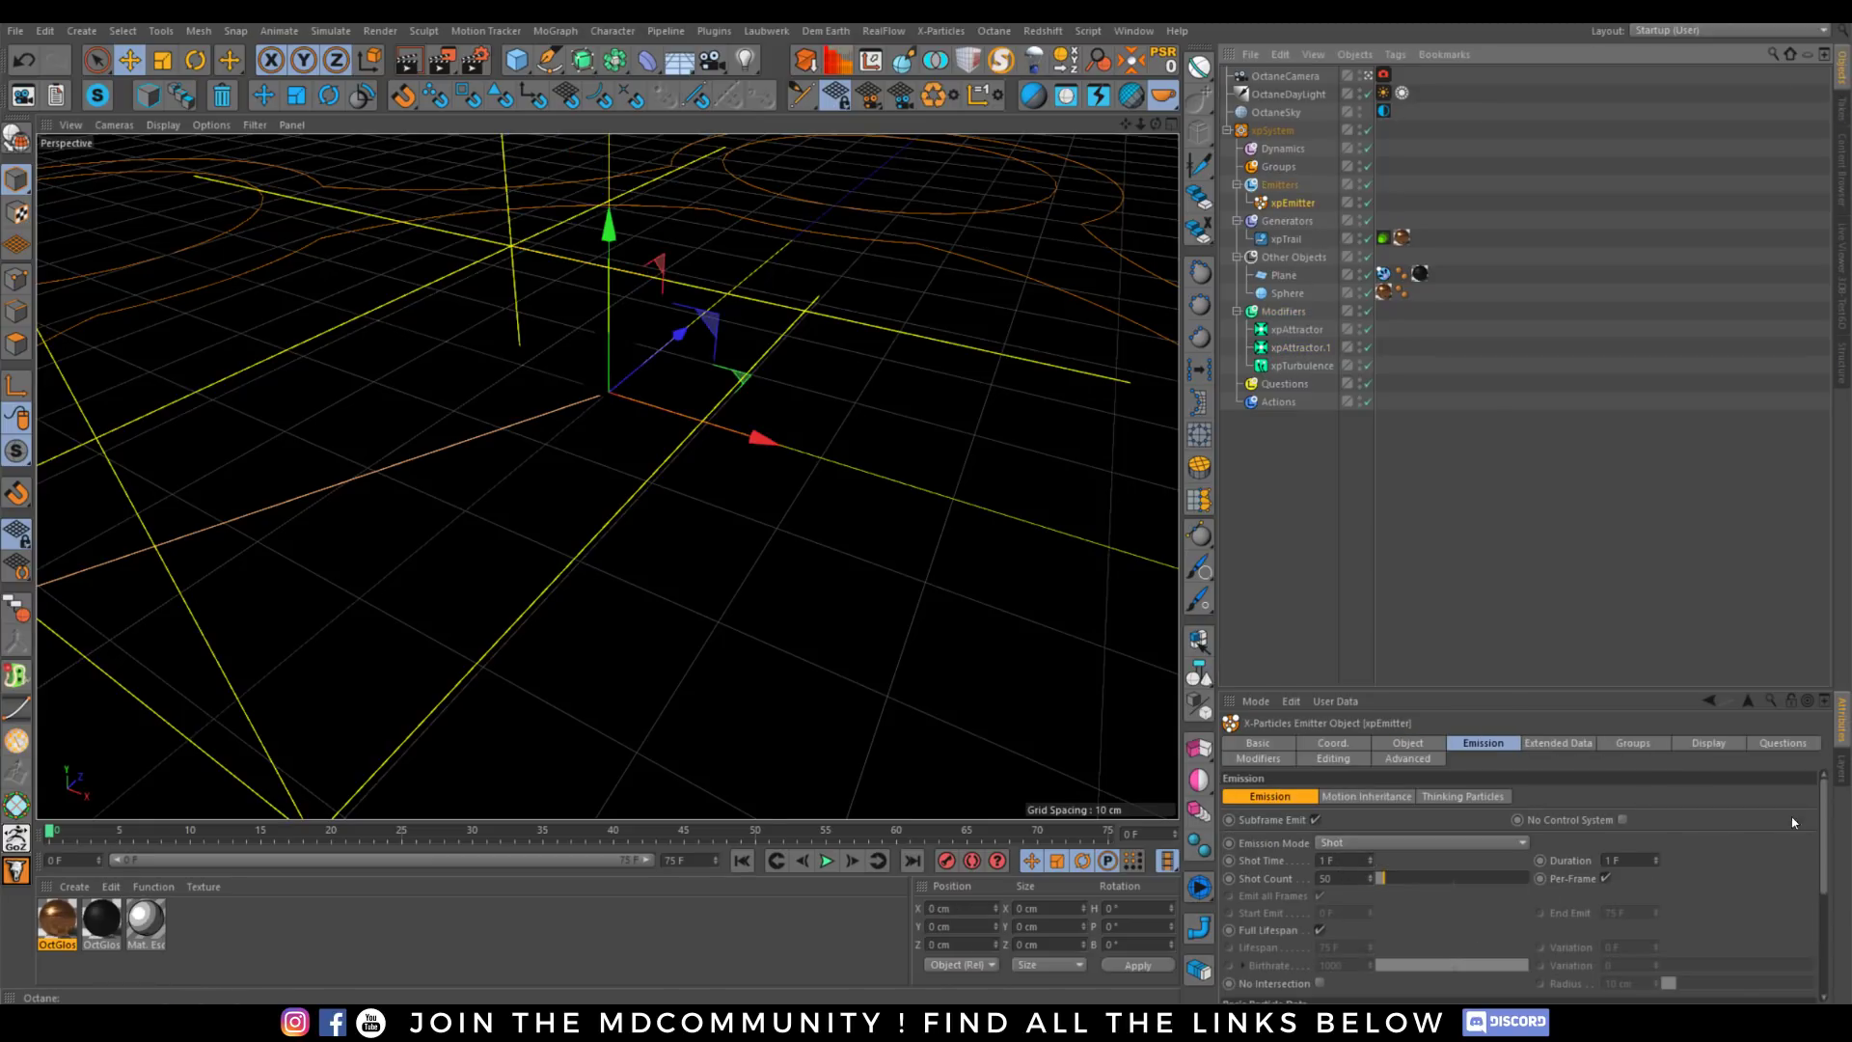
scroll(1457, 886, "down", 3)
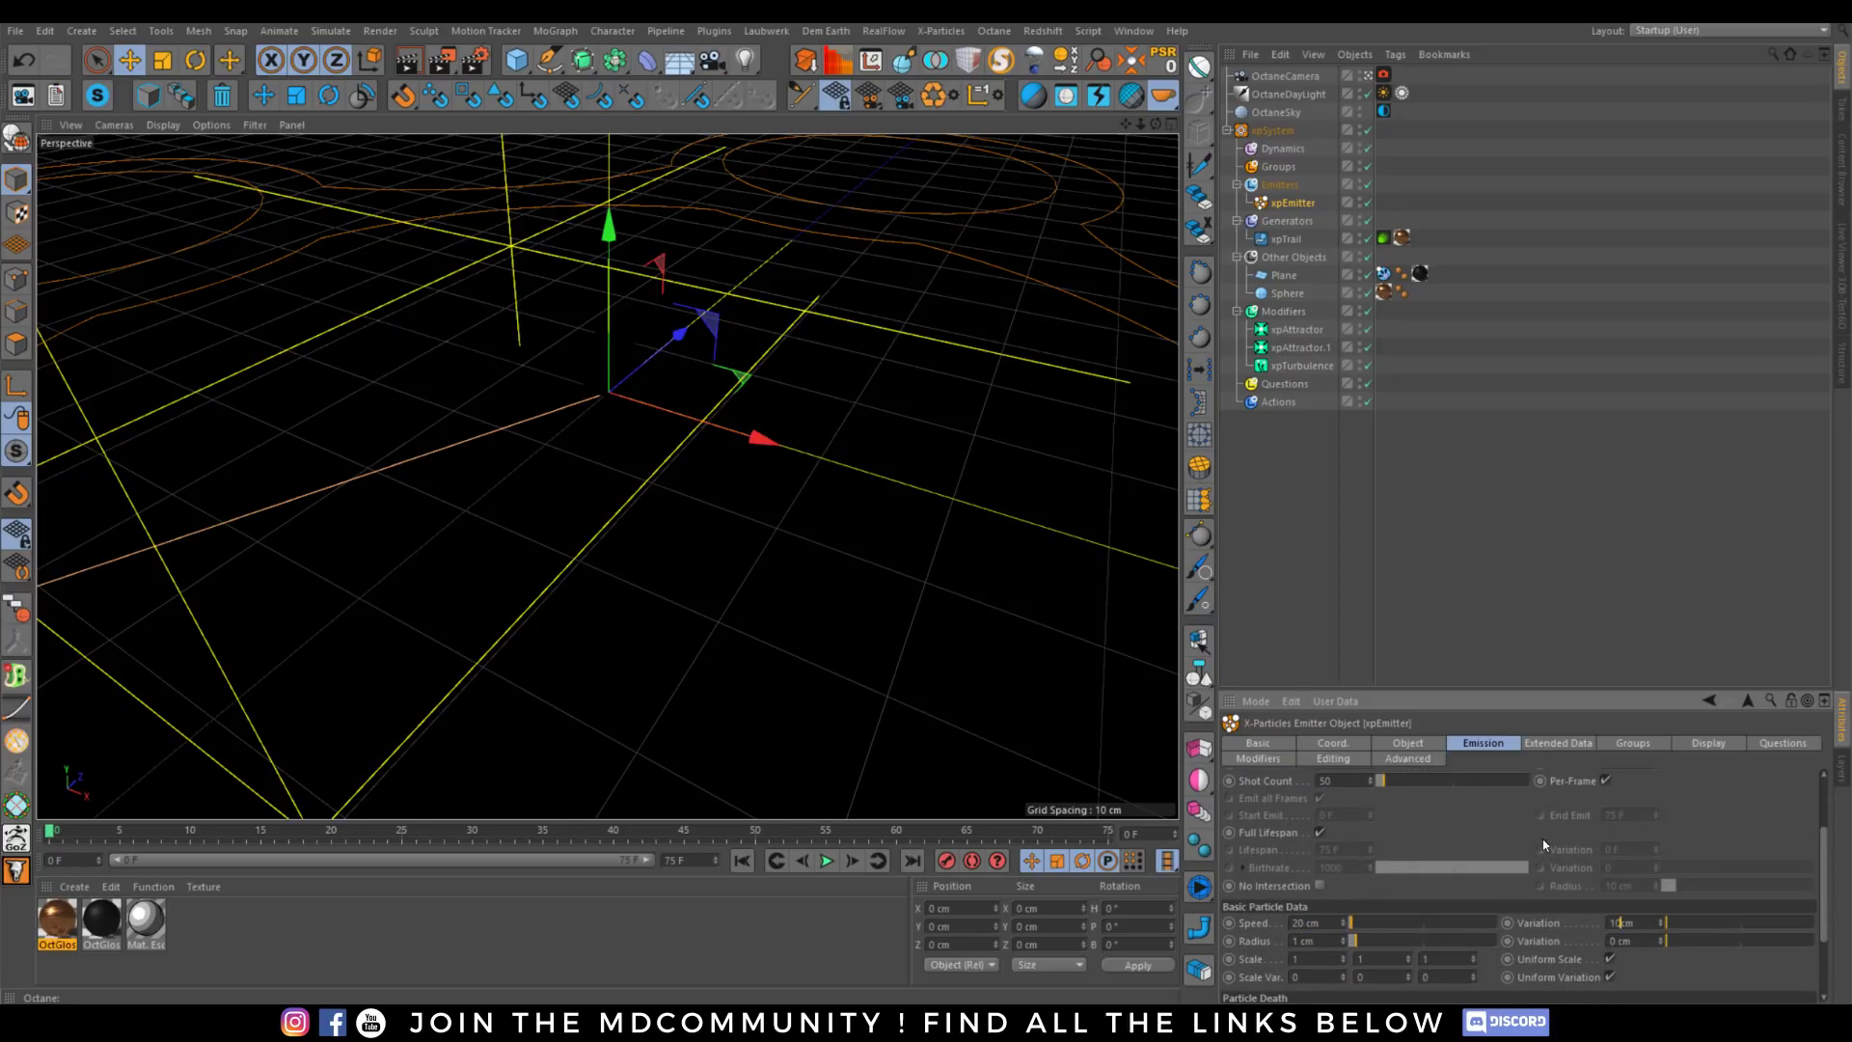
left_click(825, 858)
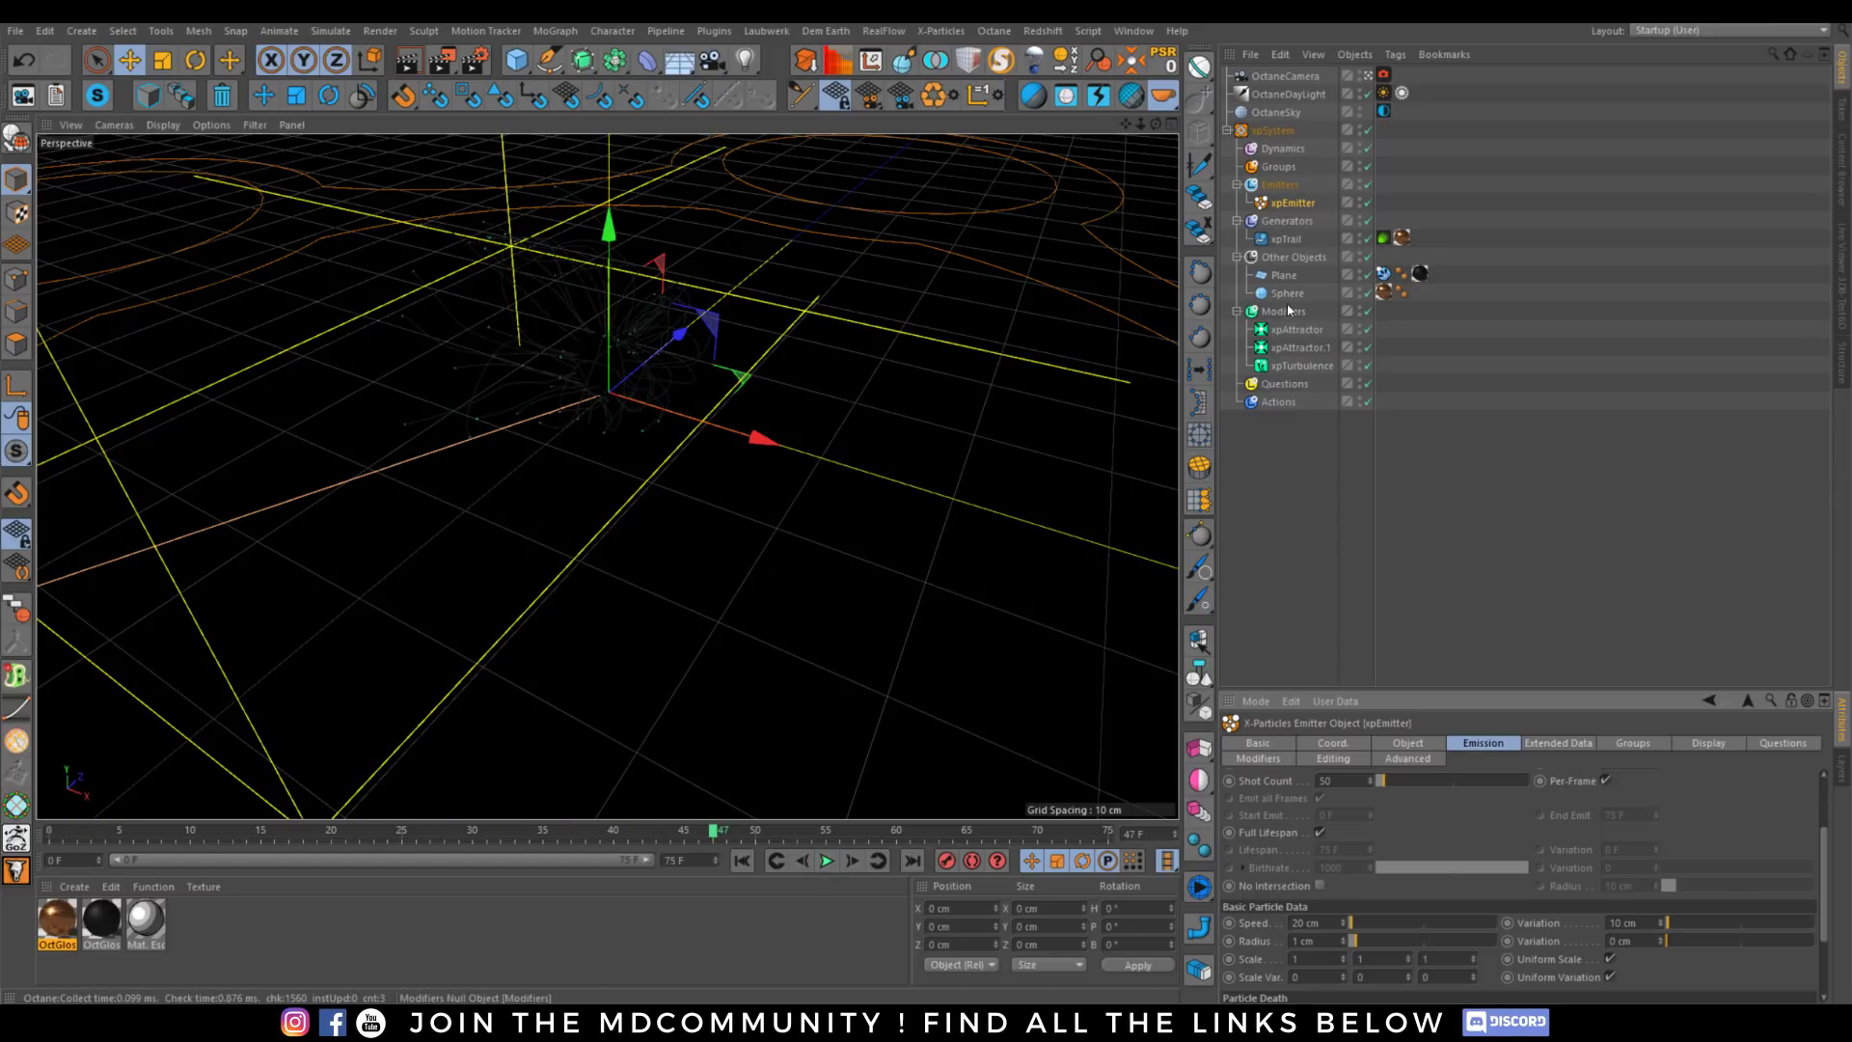
Disable the copied attractor, xpAttractor.1, and replay the simulation from the first frame.
left_click(1296, 329)
left_click(1366, 347)
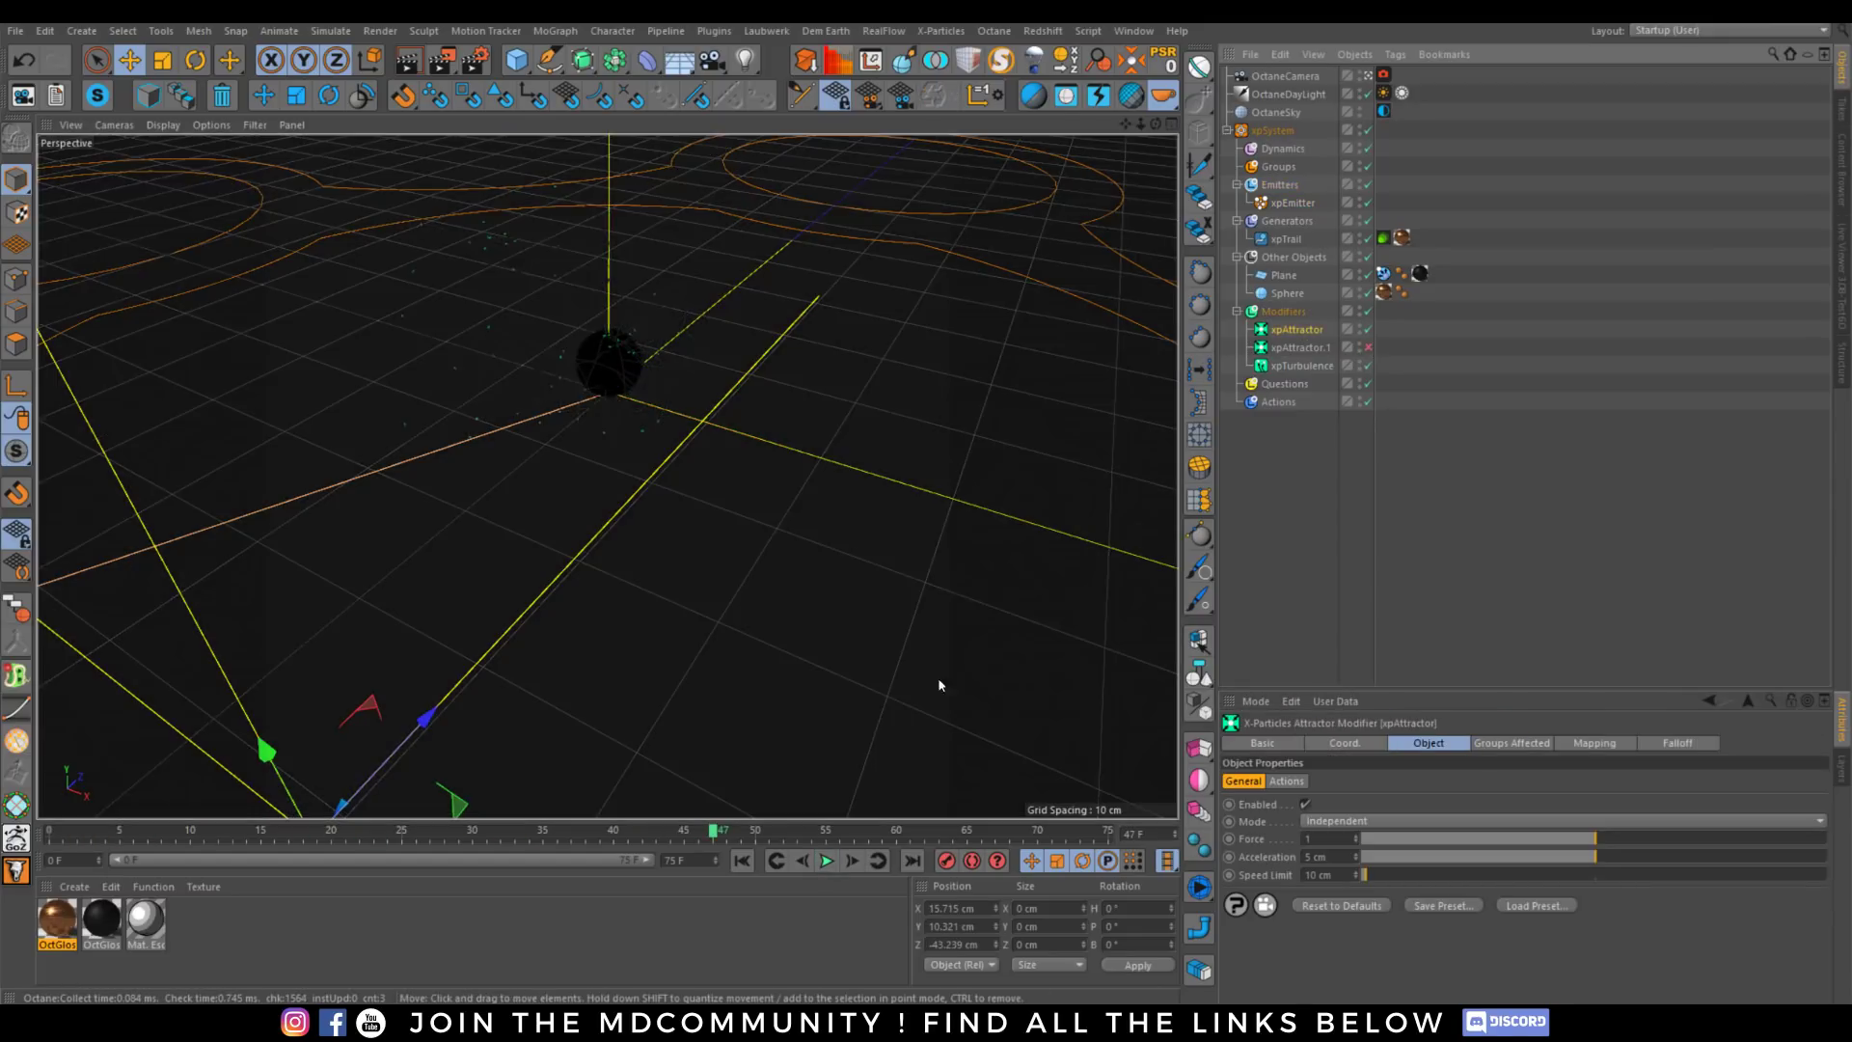
left_click(741, 859)
left_click(826, 859)
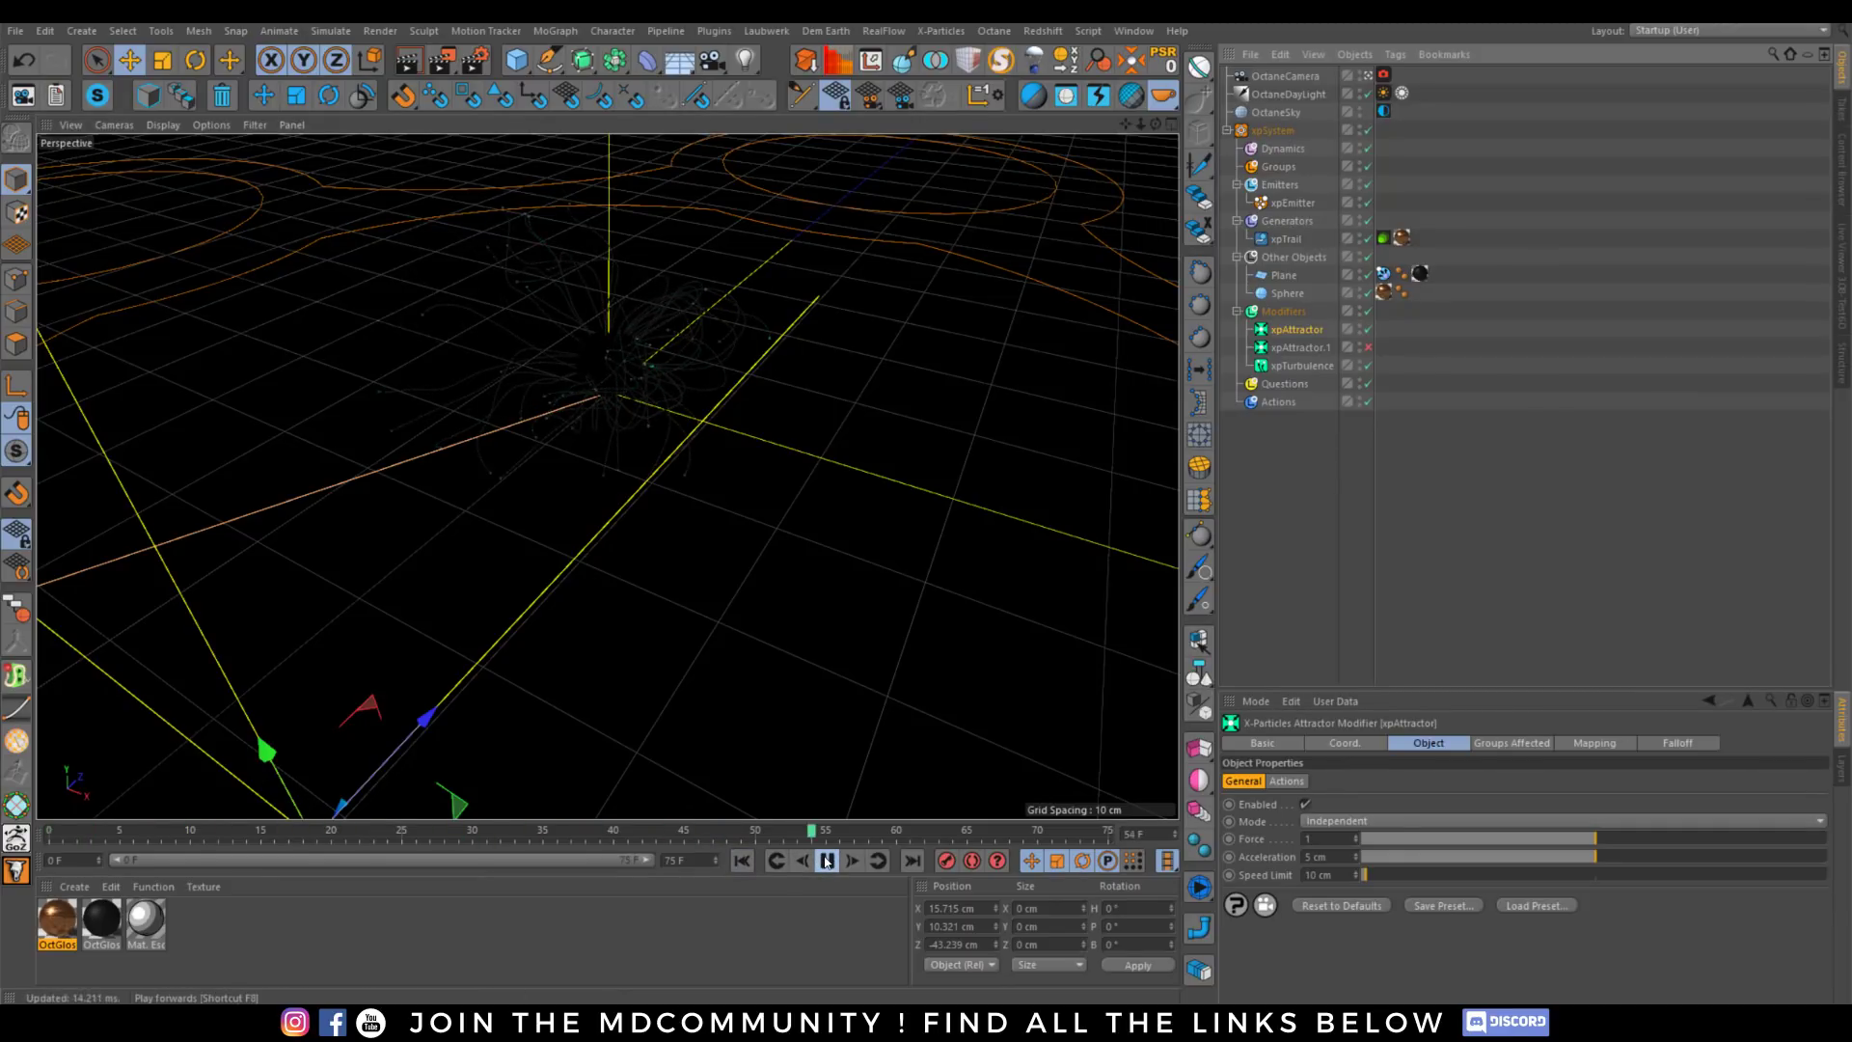
left_click(827, 859)
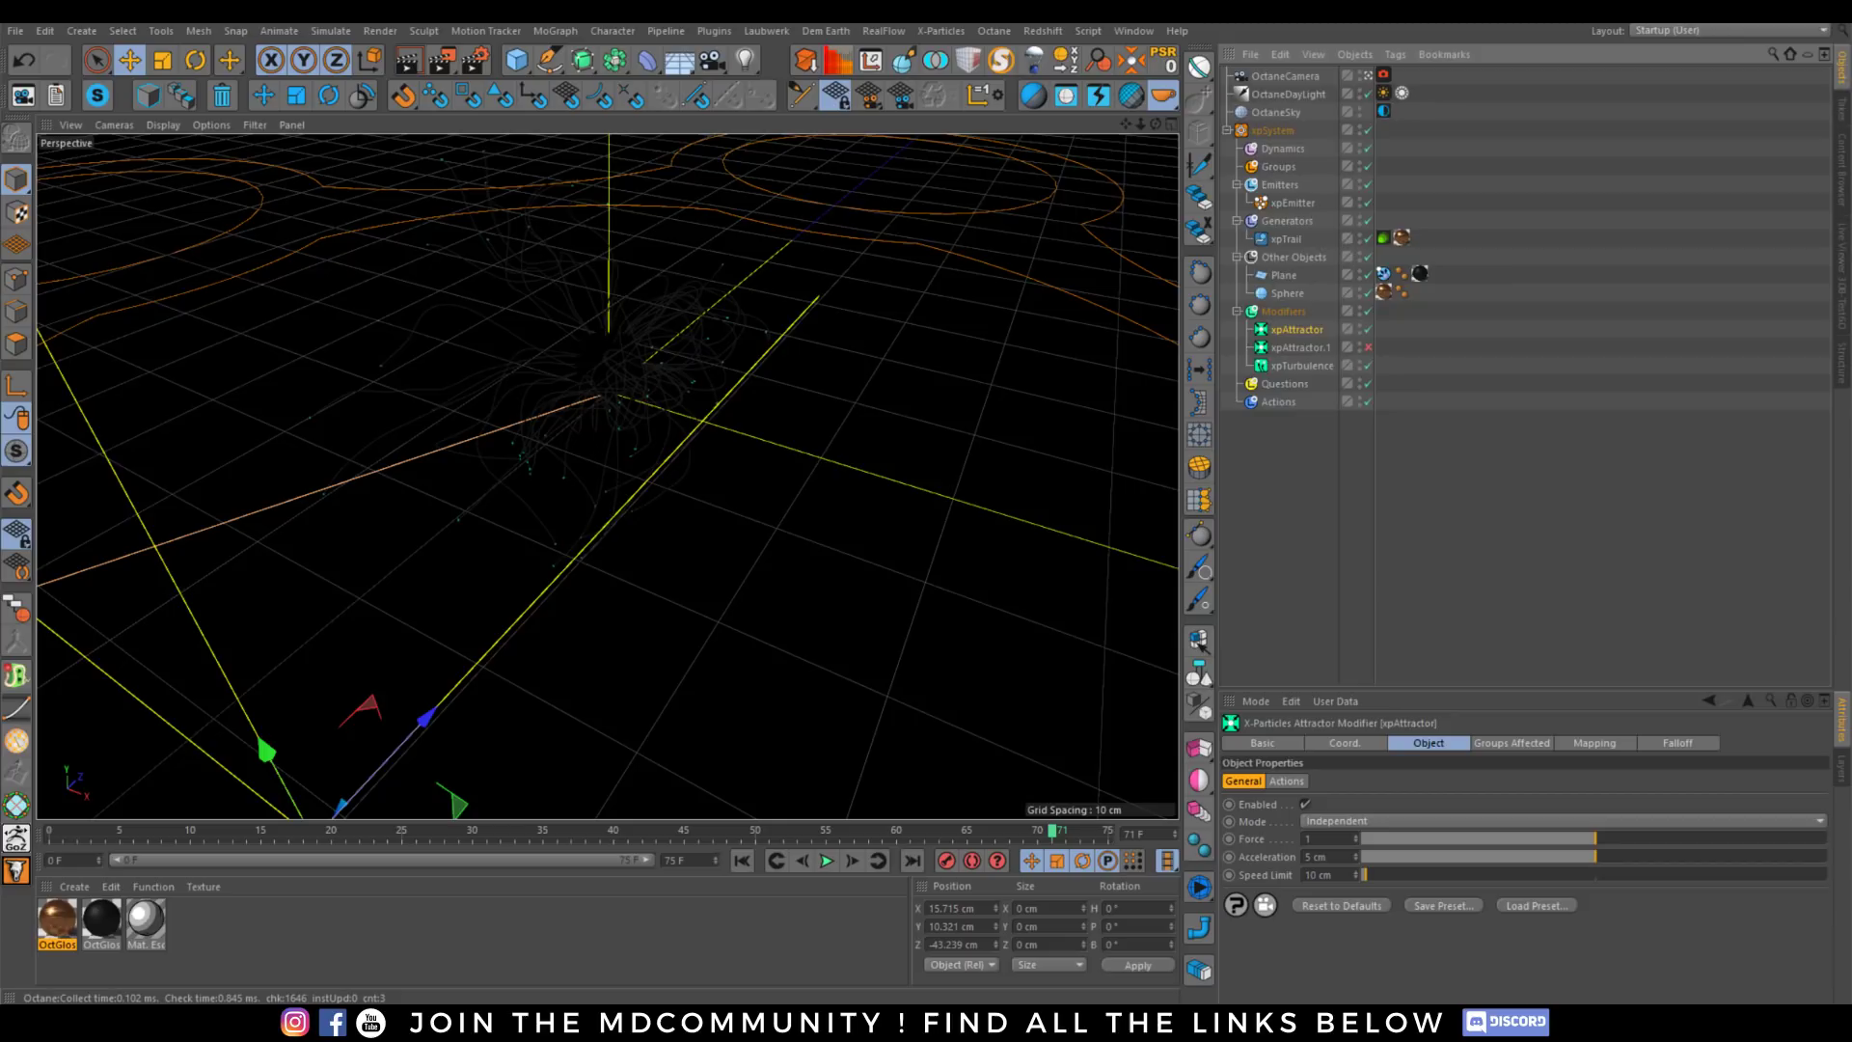
Examine the copper trails in the live render from different views and compare them with the Rockstar Sphere reference video on Instagram.
left_click(1841, 274)
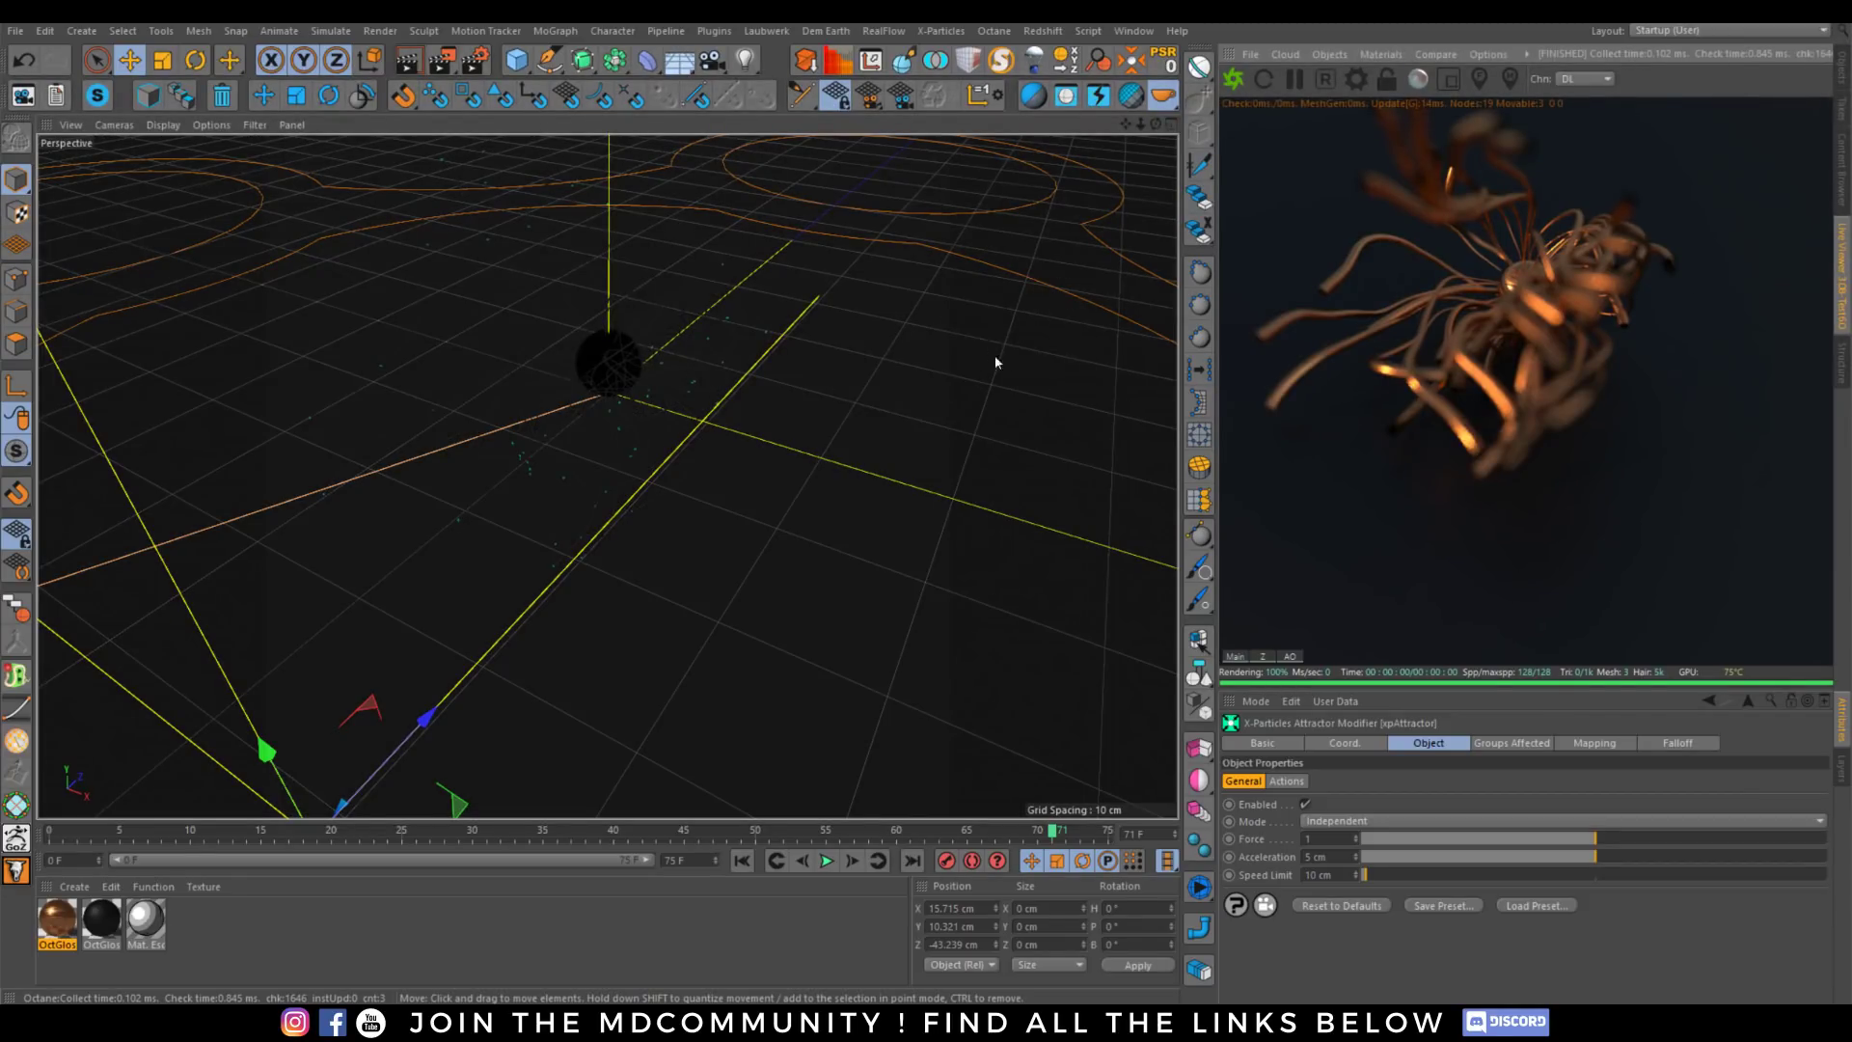
mouse_move(608, 360)
left_mouse_down("alt")
mouse_move(589, 366)
mouse_move(667, 377)
mouse_move(567, 354)
mouse_move(591, 351)
left_mouse_up("alt")
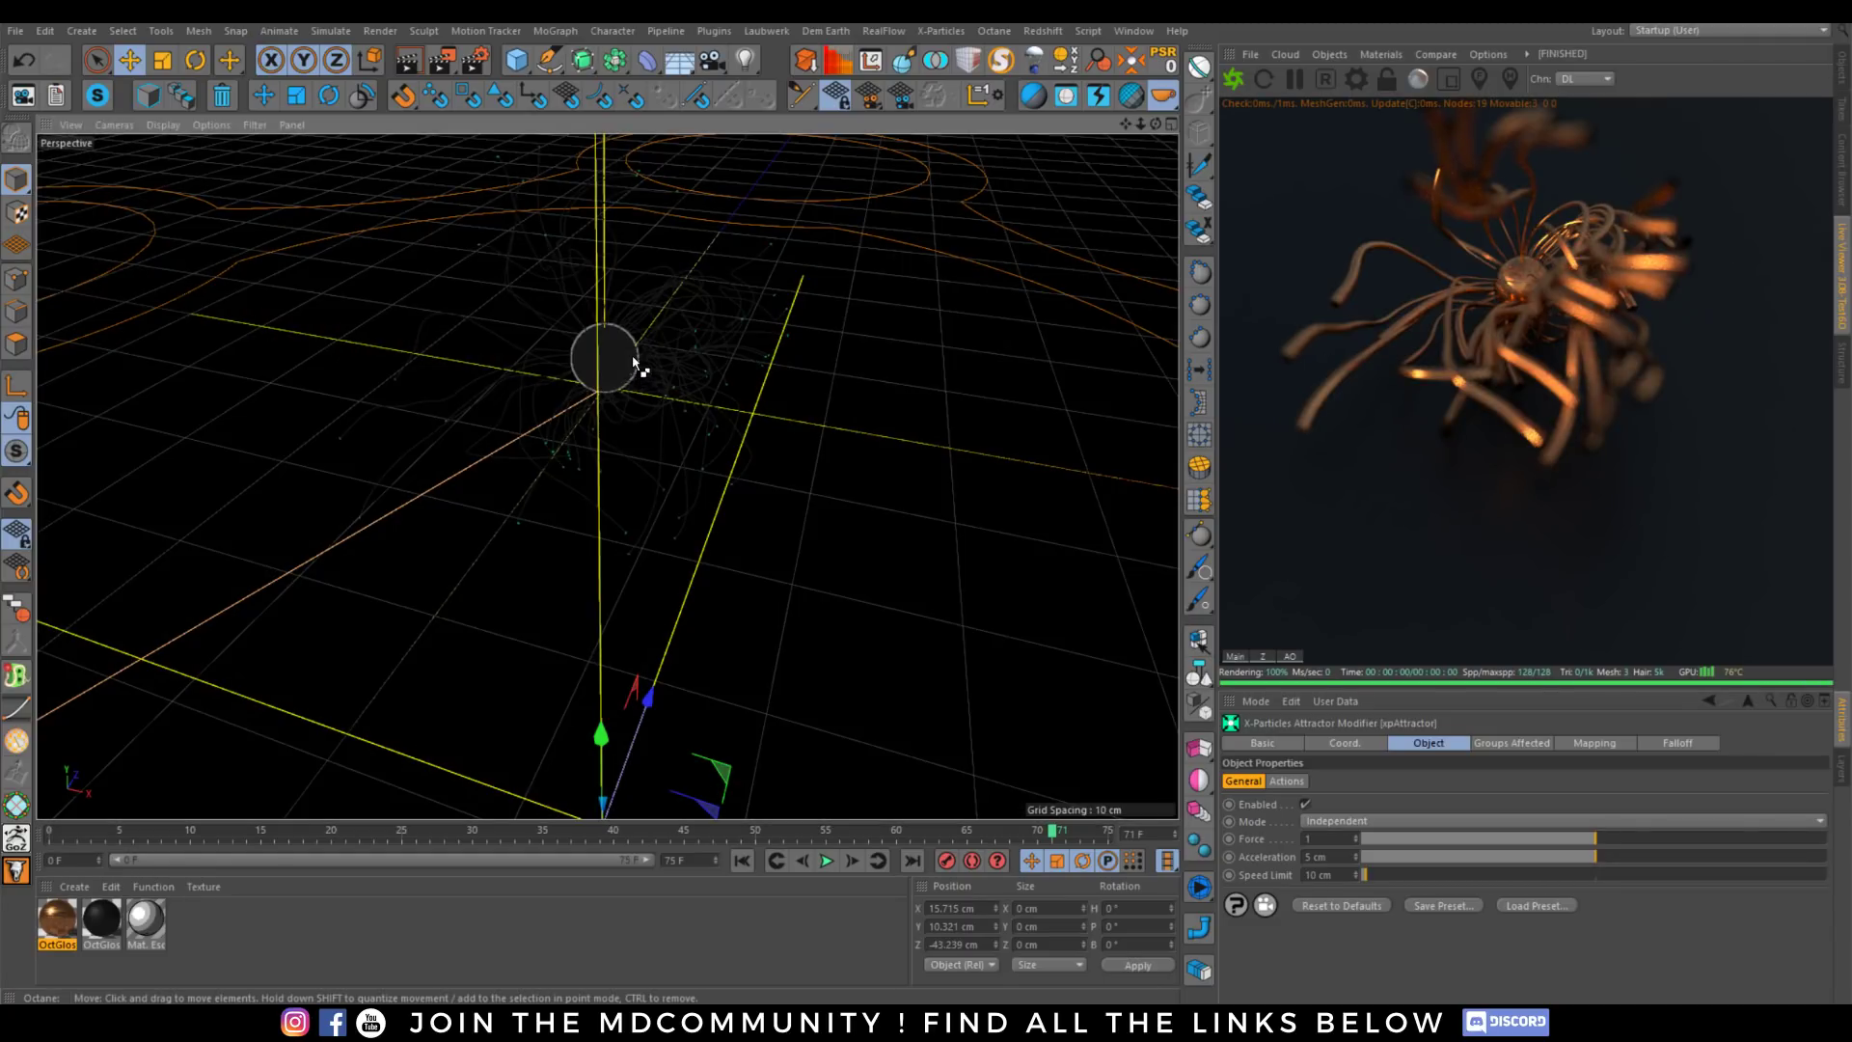
left_click_drag(634, 362, 639, 357, "alt")
scroll(637, 358, "down", 8)
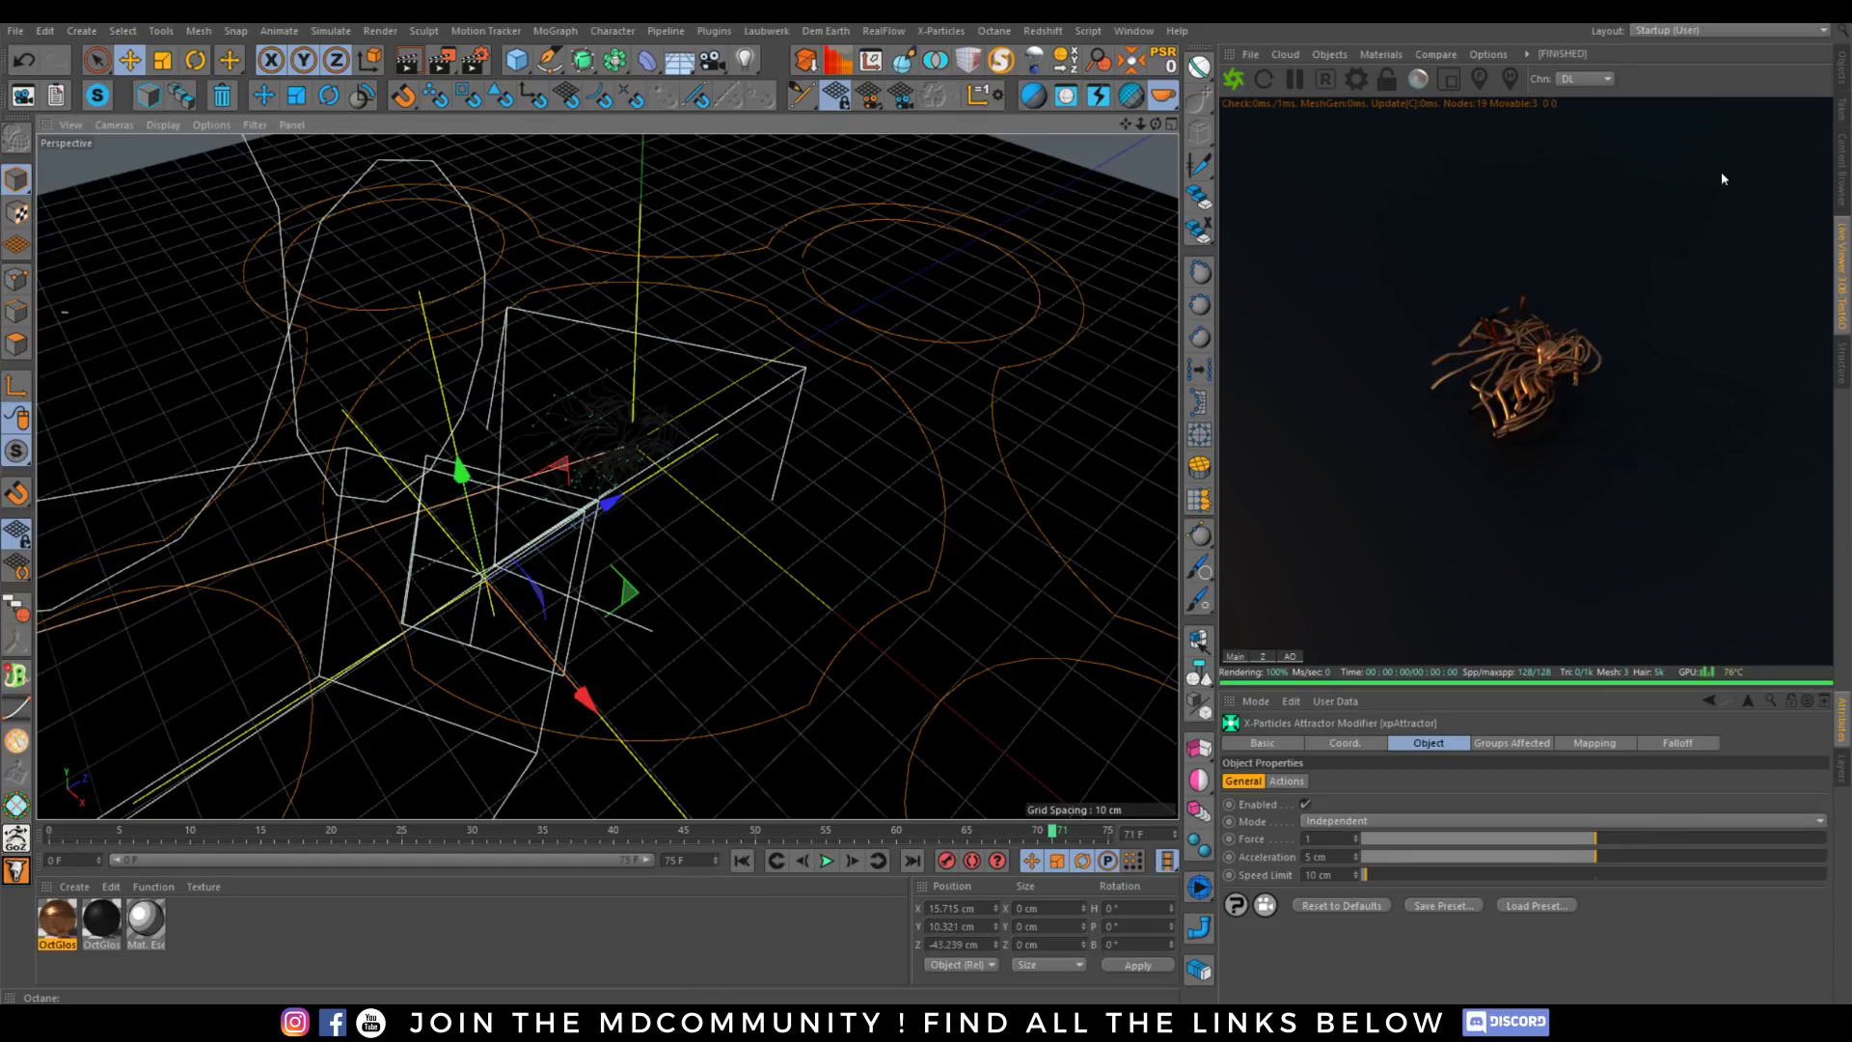
left_click(1840, 68)
scroll(620, 528, "up", 5)
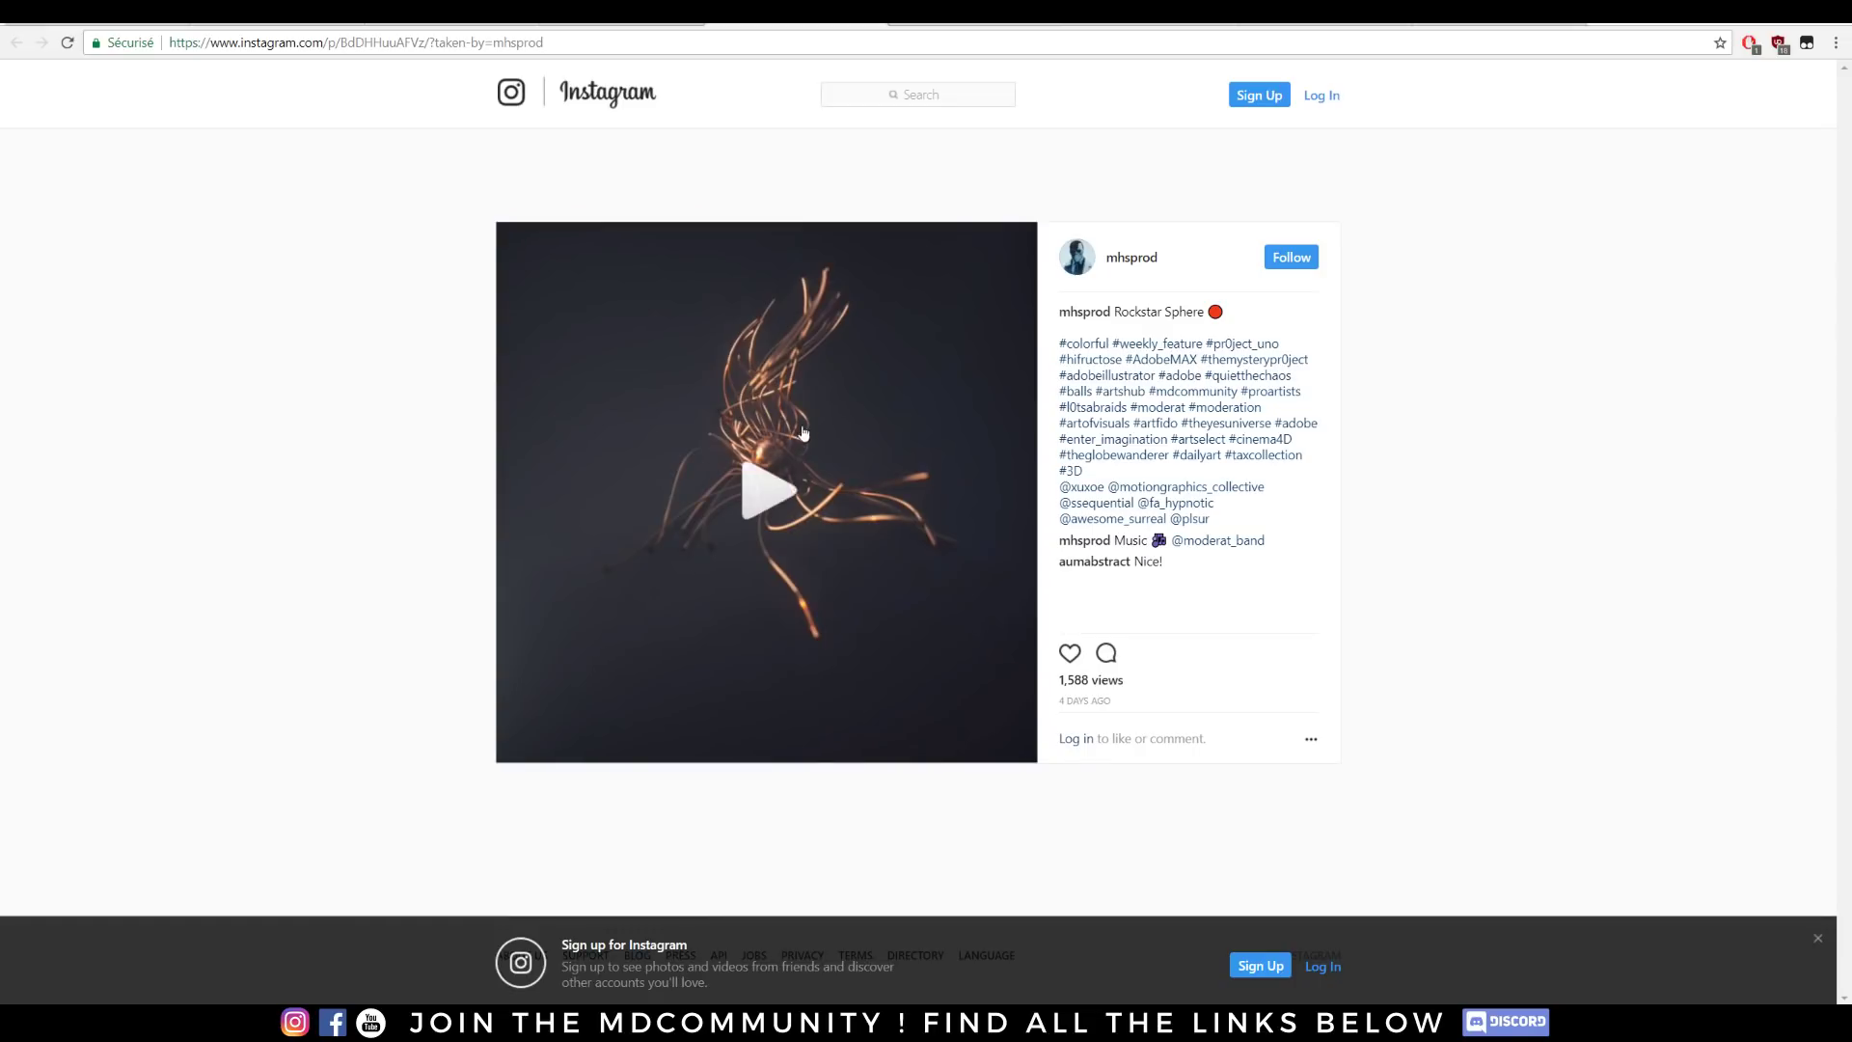
left_click(803, 433)
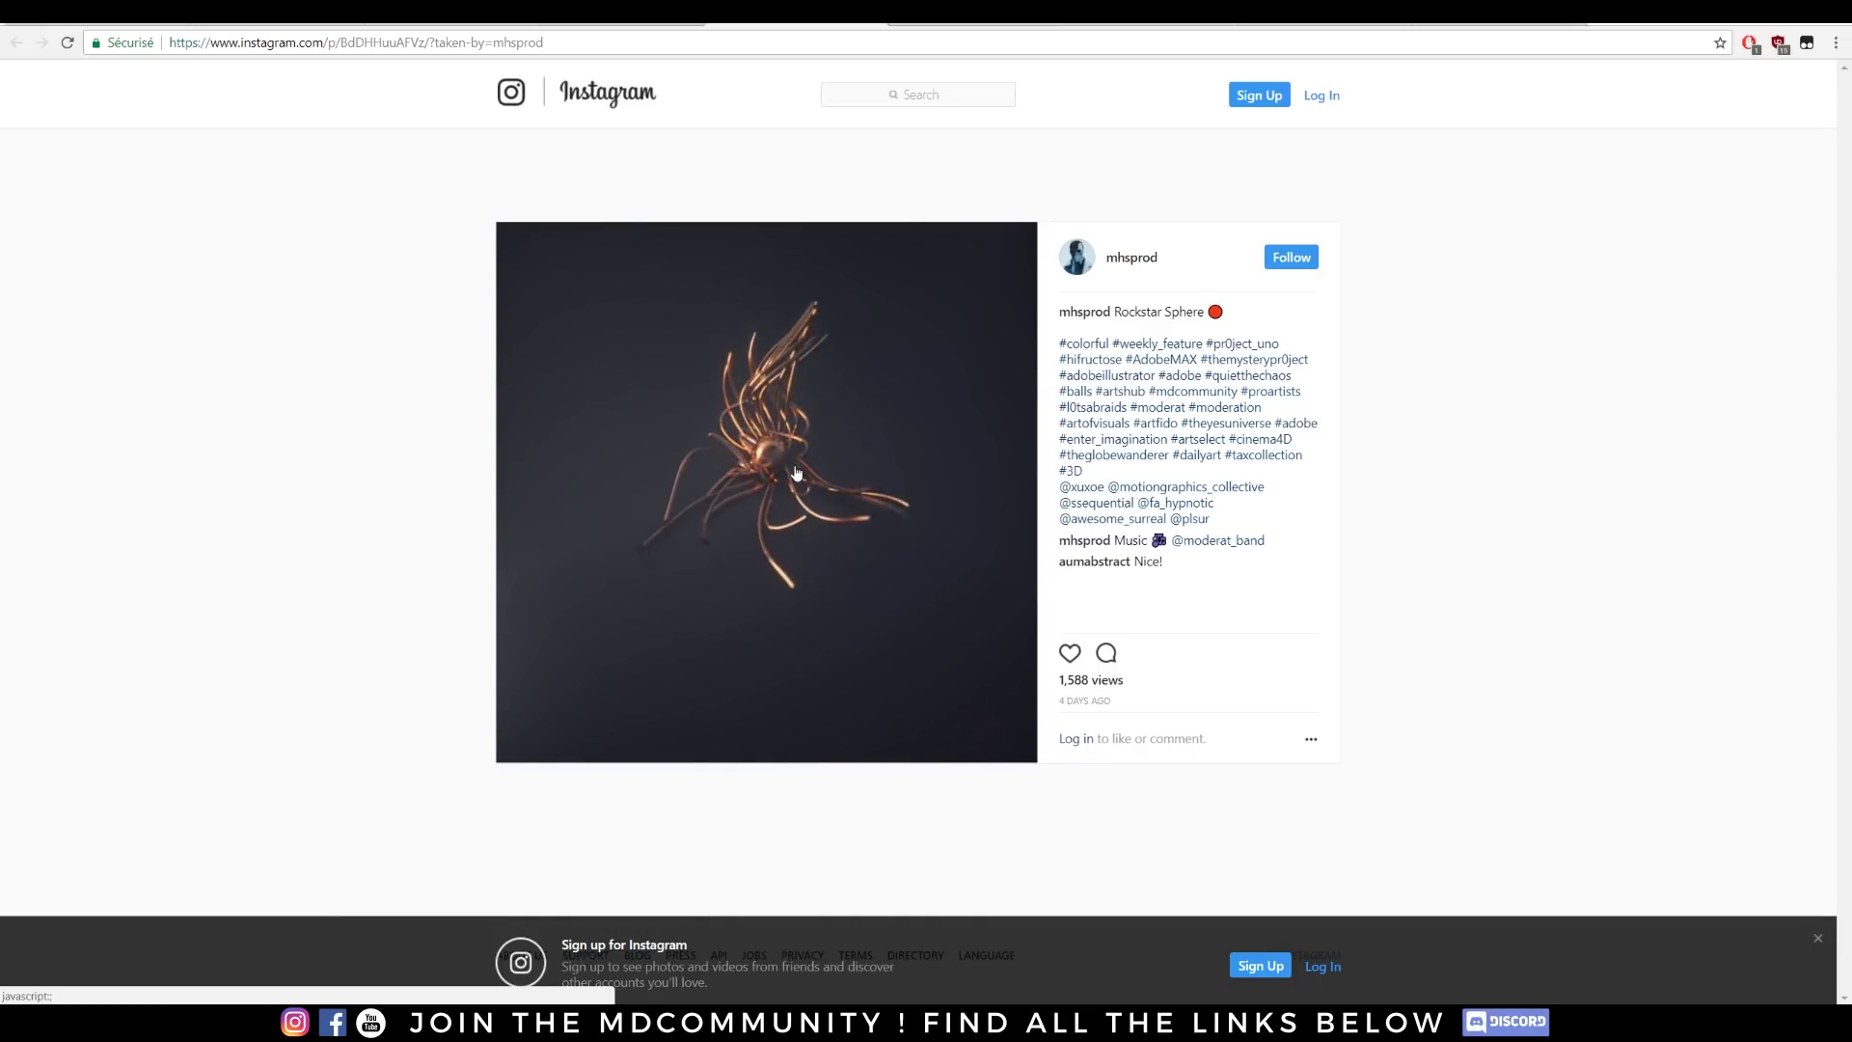
left_click(729, 499)
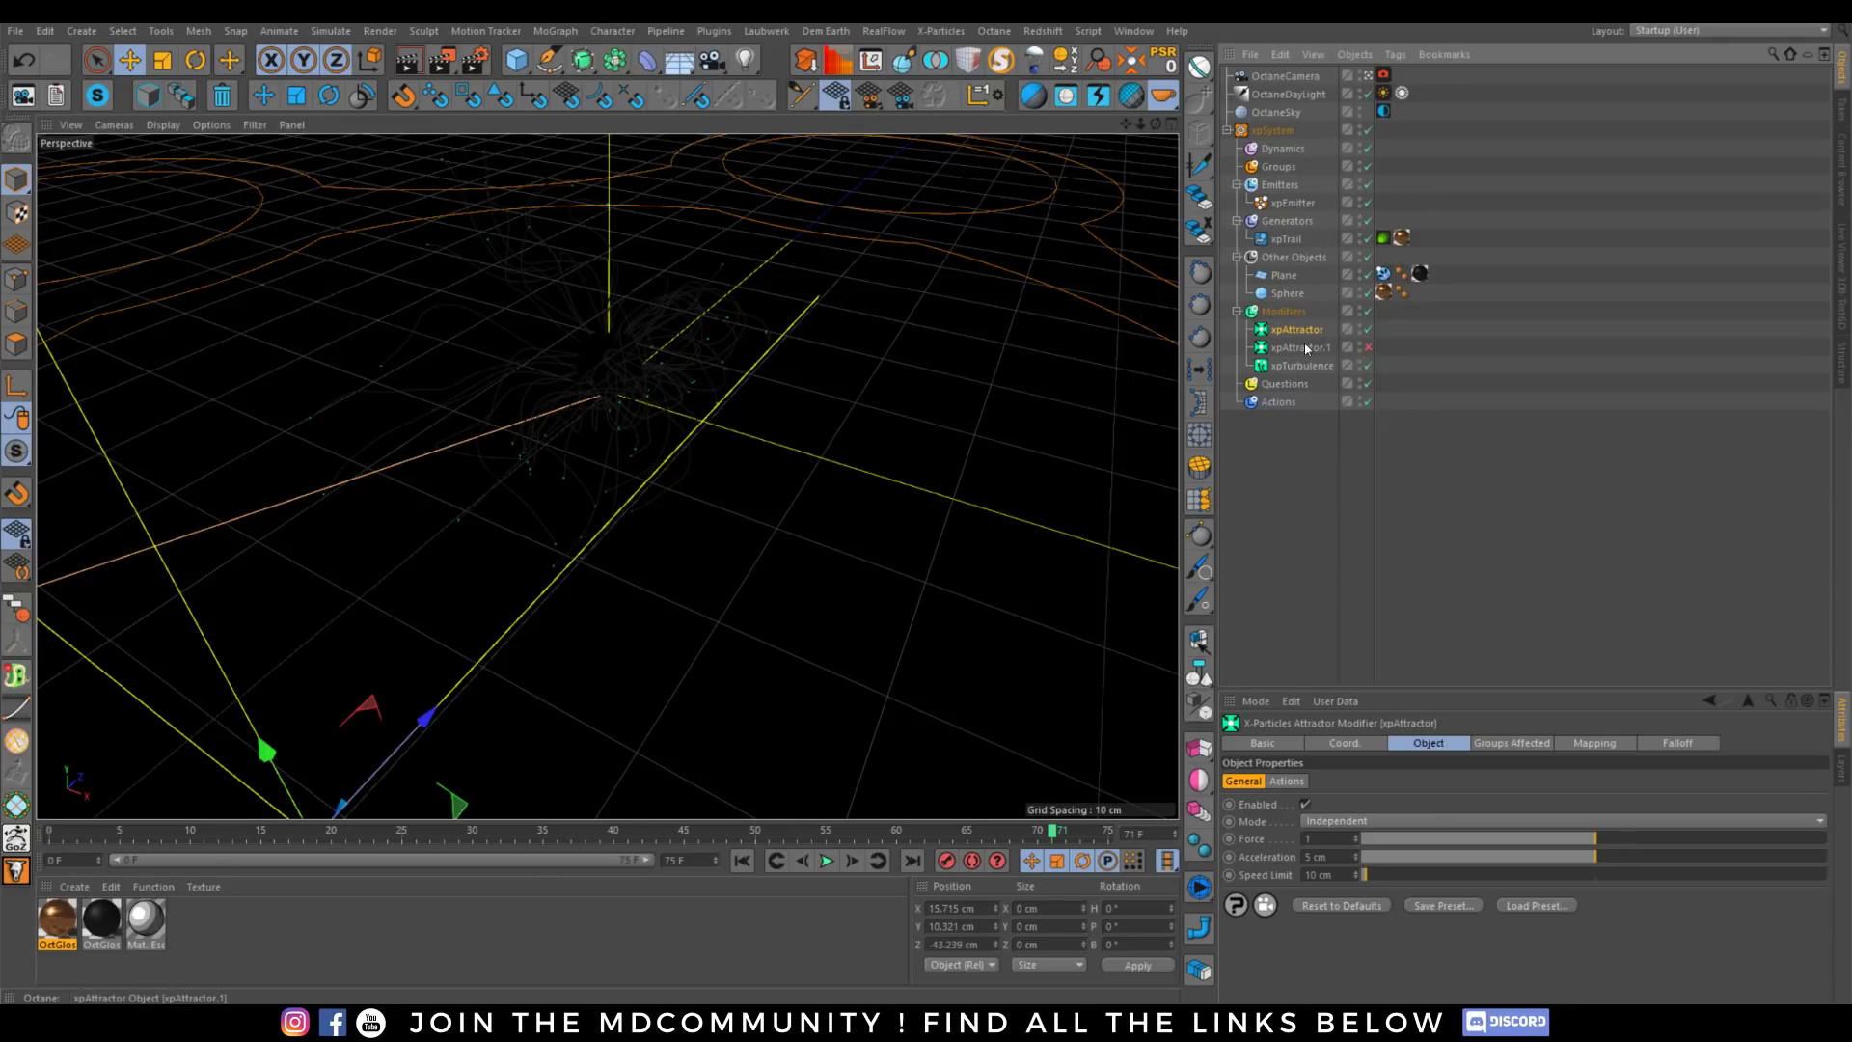
Delete both attractors and the turbulence modifier from the xpSystem, and remove the collider tag from the Plane.
left_click(1299, 369)
left_click(1293, 328, "shift")
key("Delete")
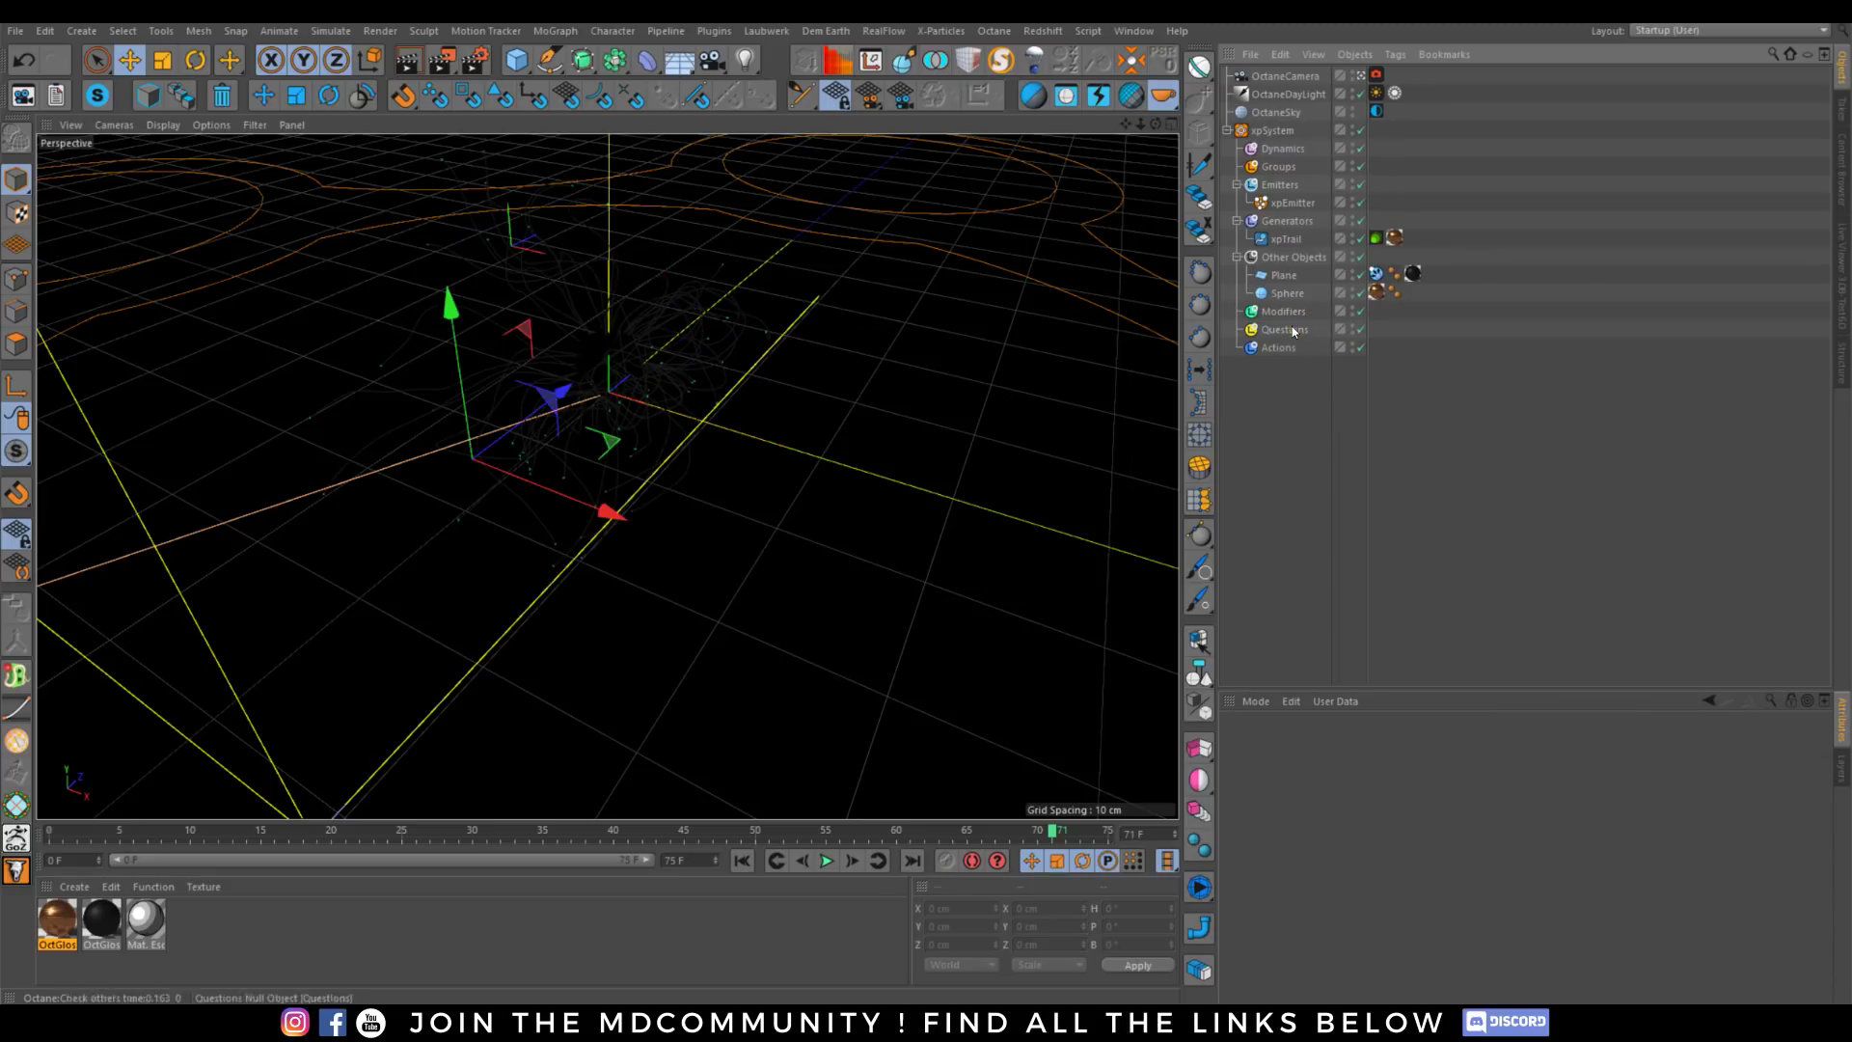
left_click(1283, 276)
left_click(1375, 274)
key("Delete")
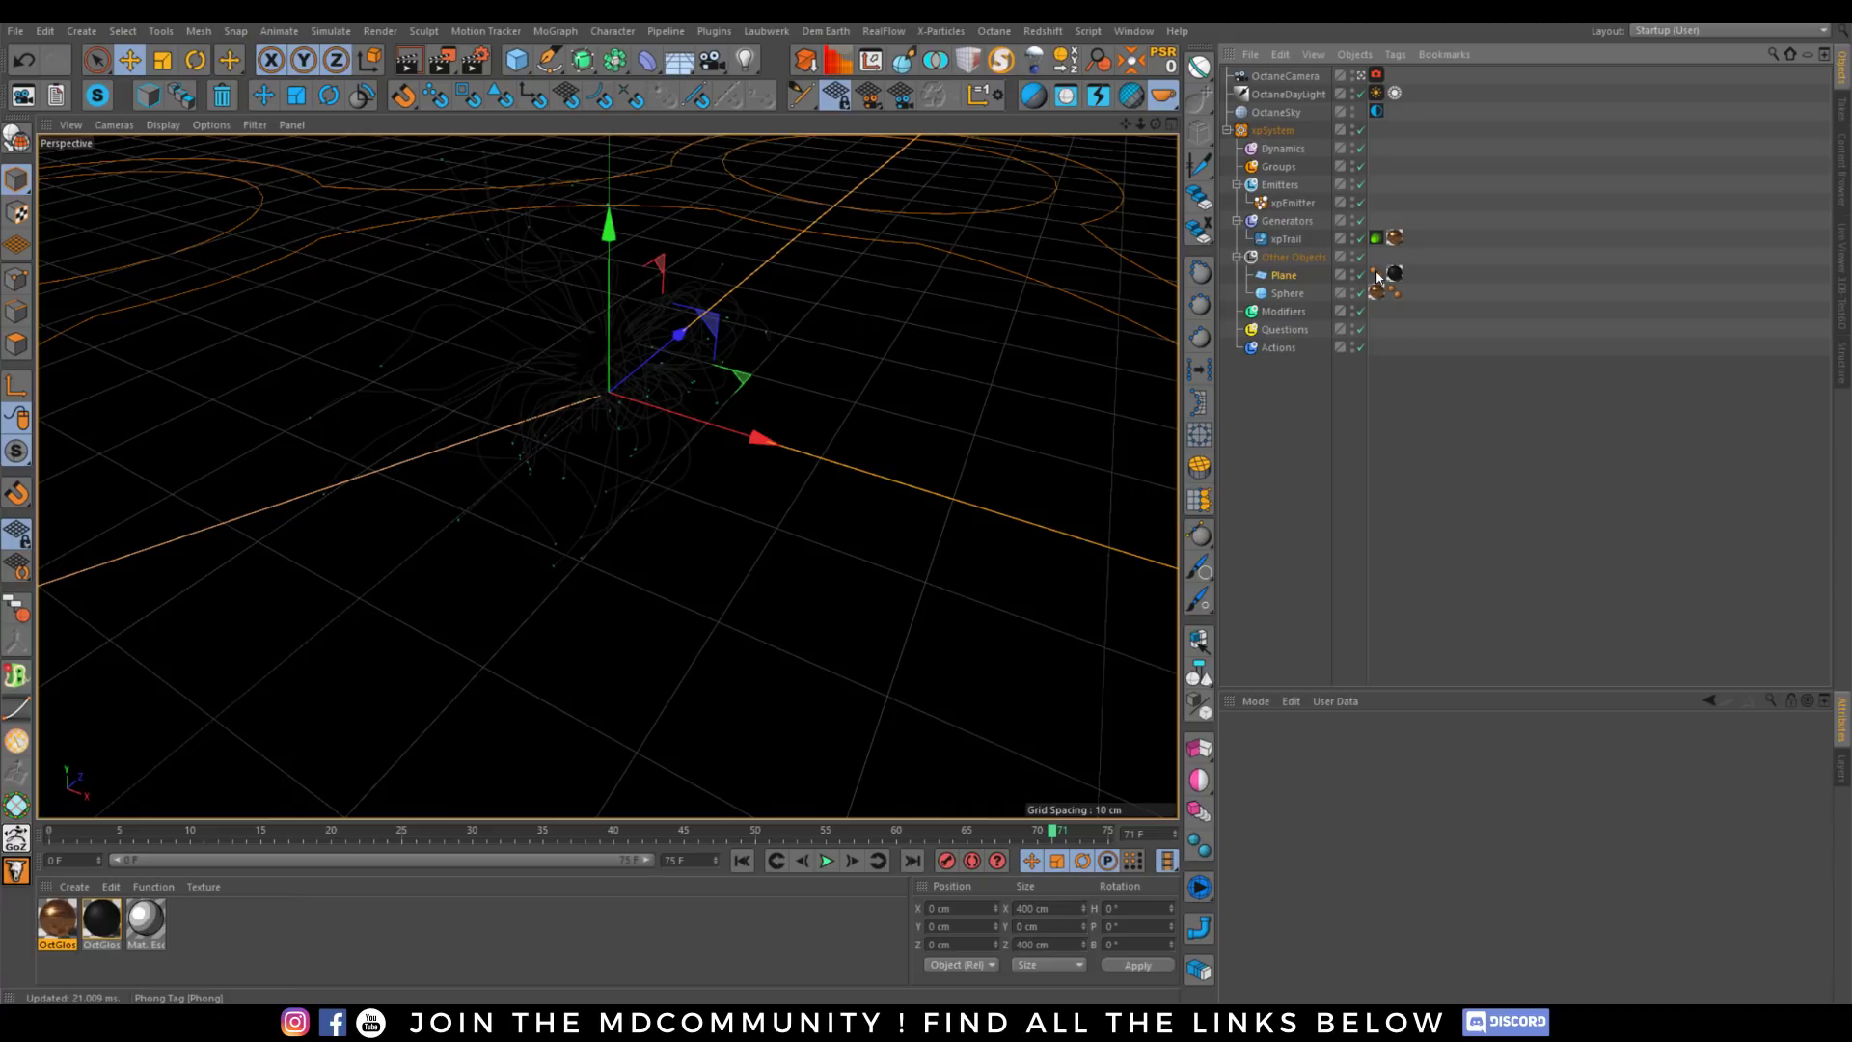
Delete the xpTrail and the xpEmitter, and return the timeline to the first frame.
left_click(1293, 240)
key("Delete")
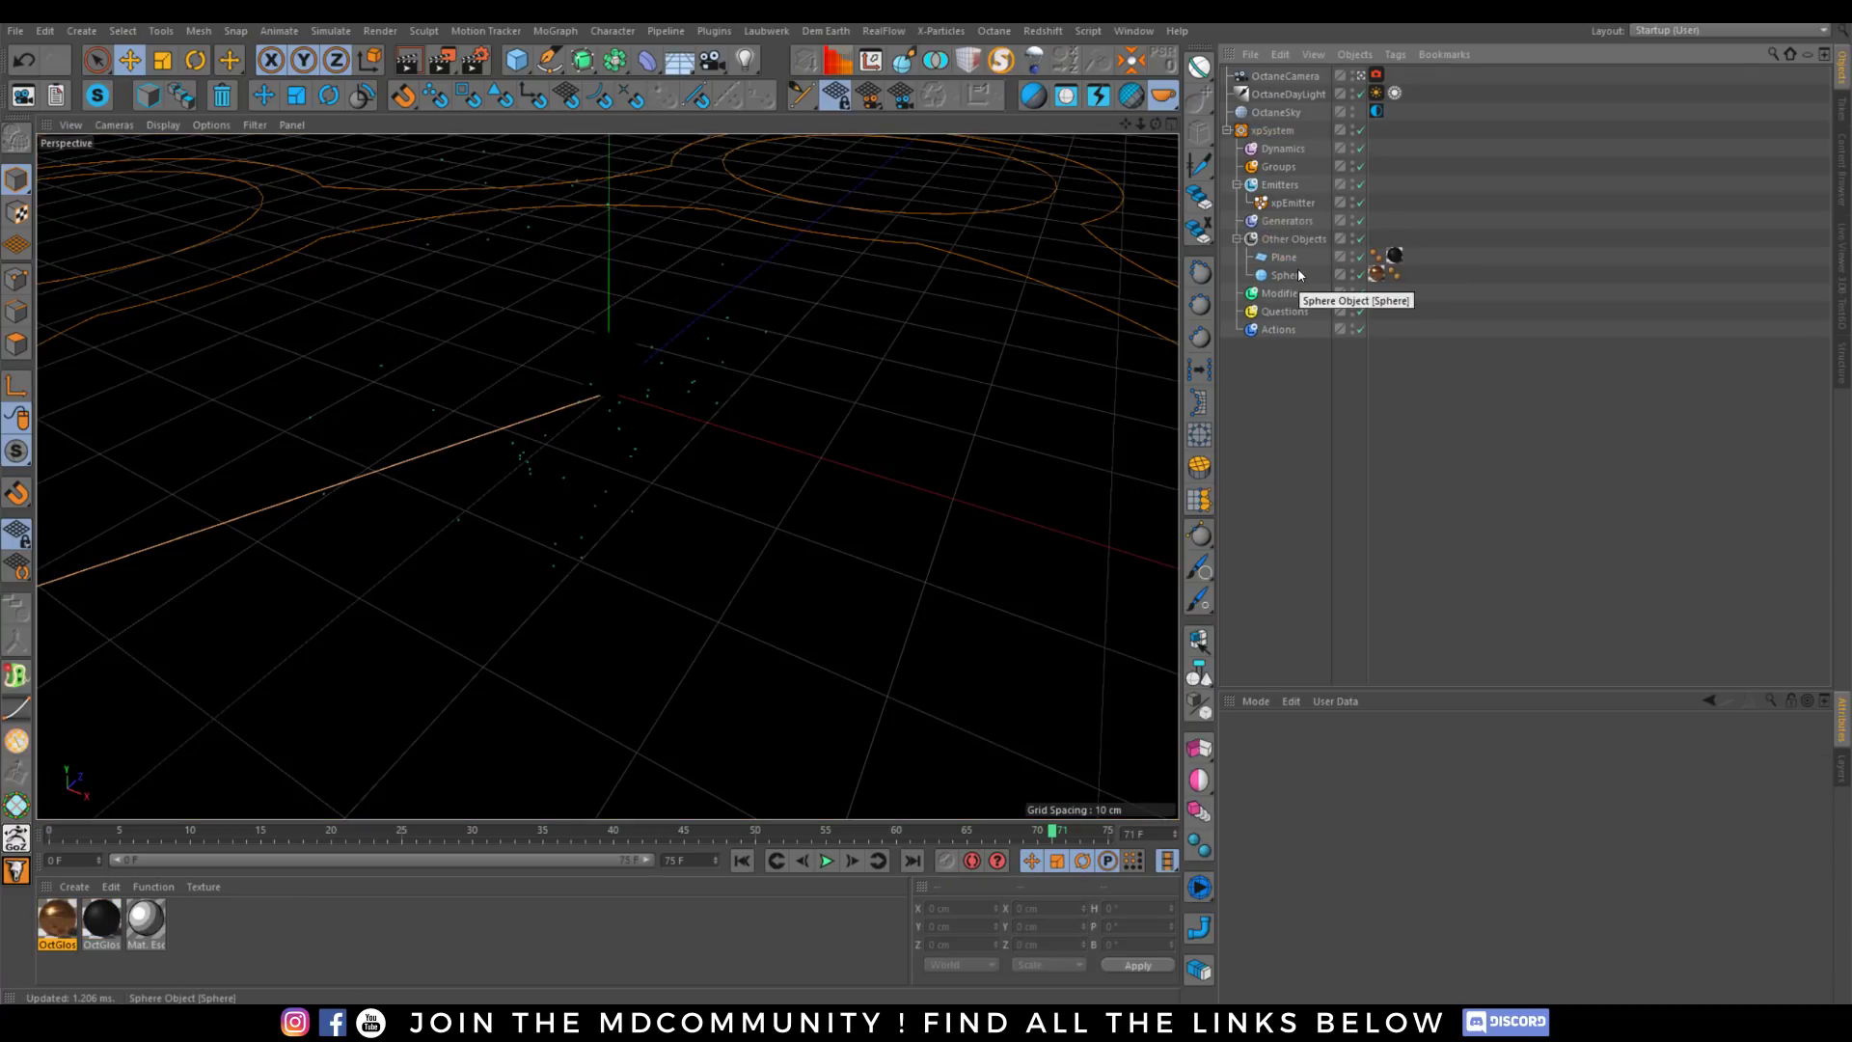
left_click(1296, 274)
left_click(742, 861)
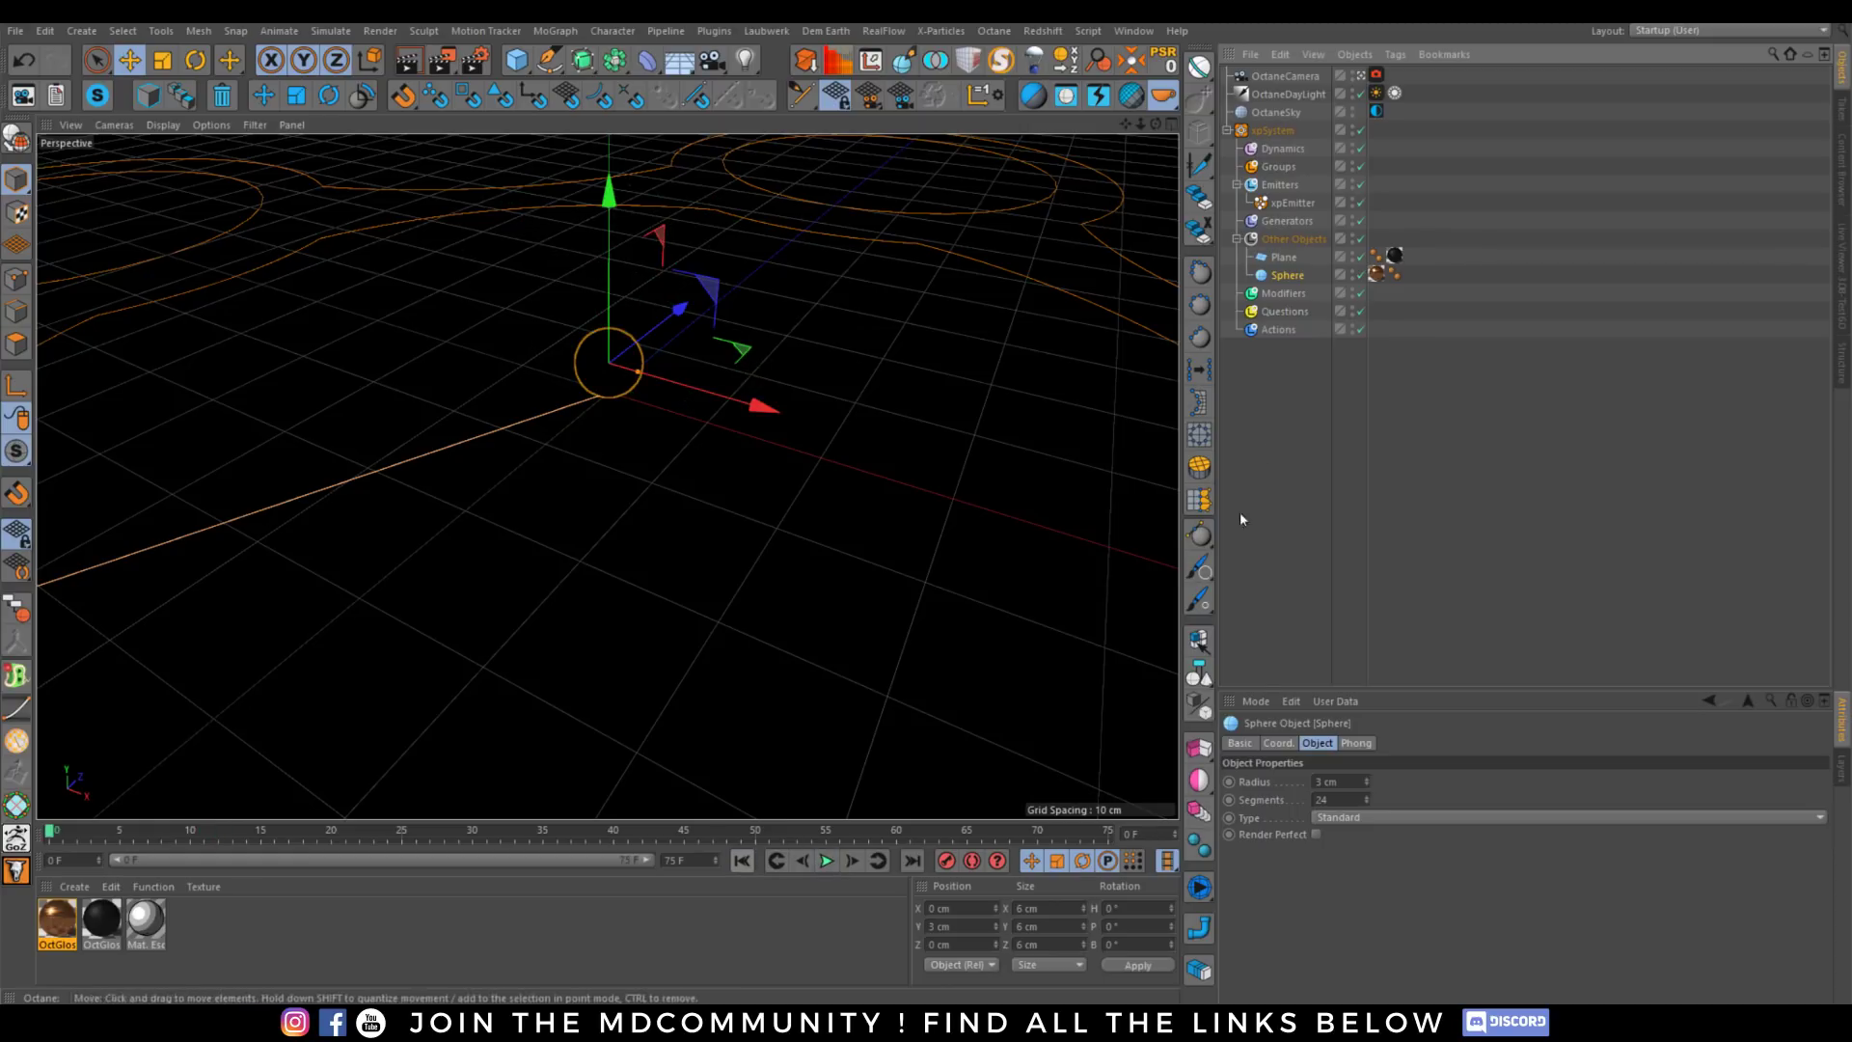
left_click(1294, 203)
key("Delete")
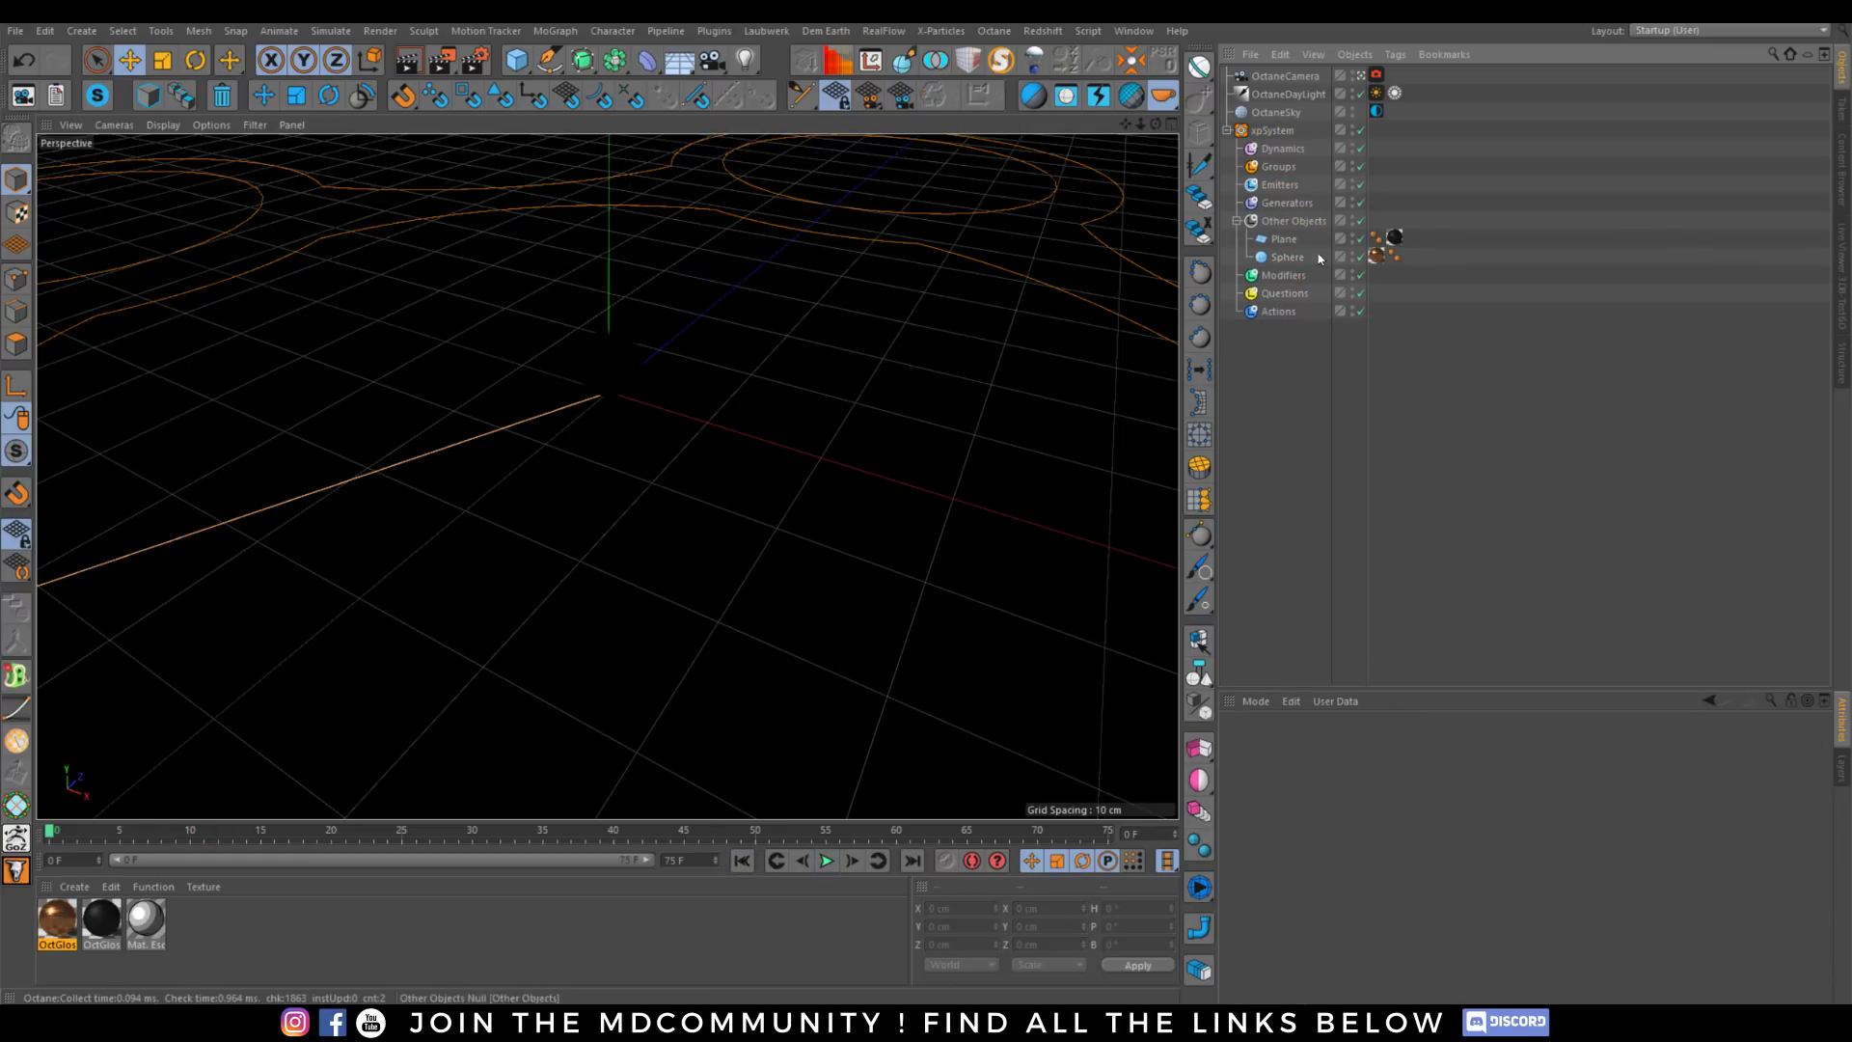
Add an xpExplosiaFX Source tag to the Sphere.
right_click(1288, 257)
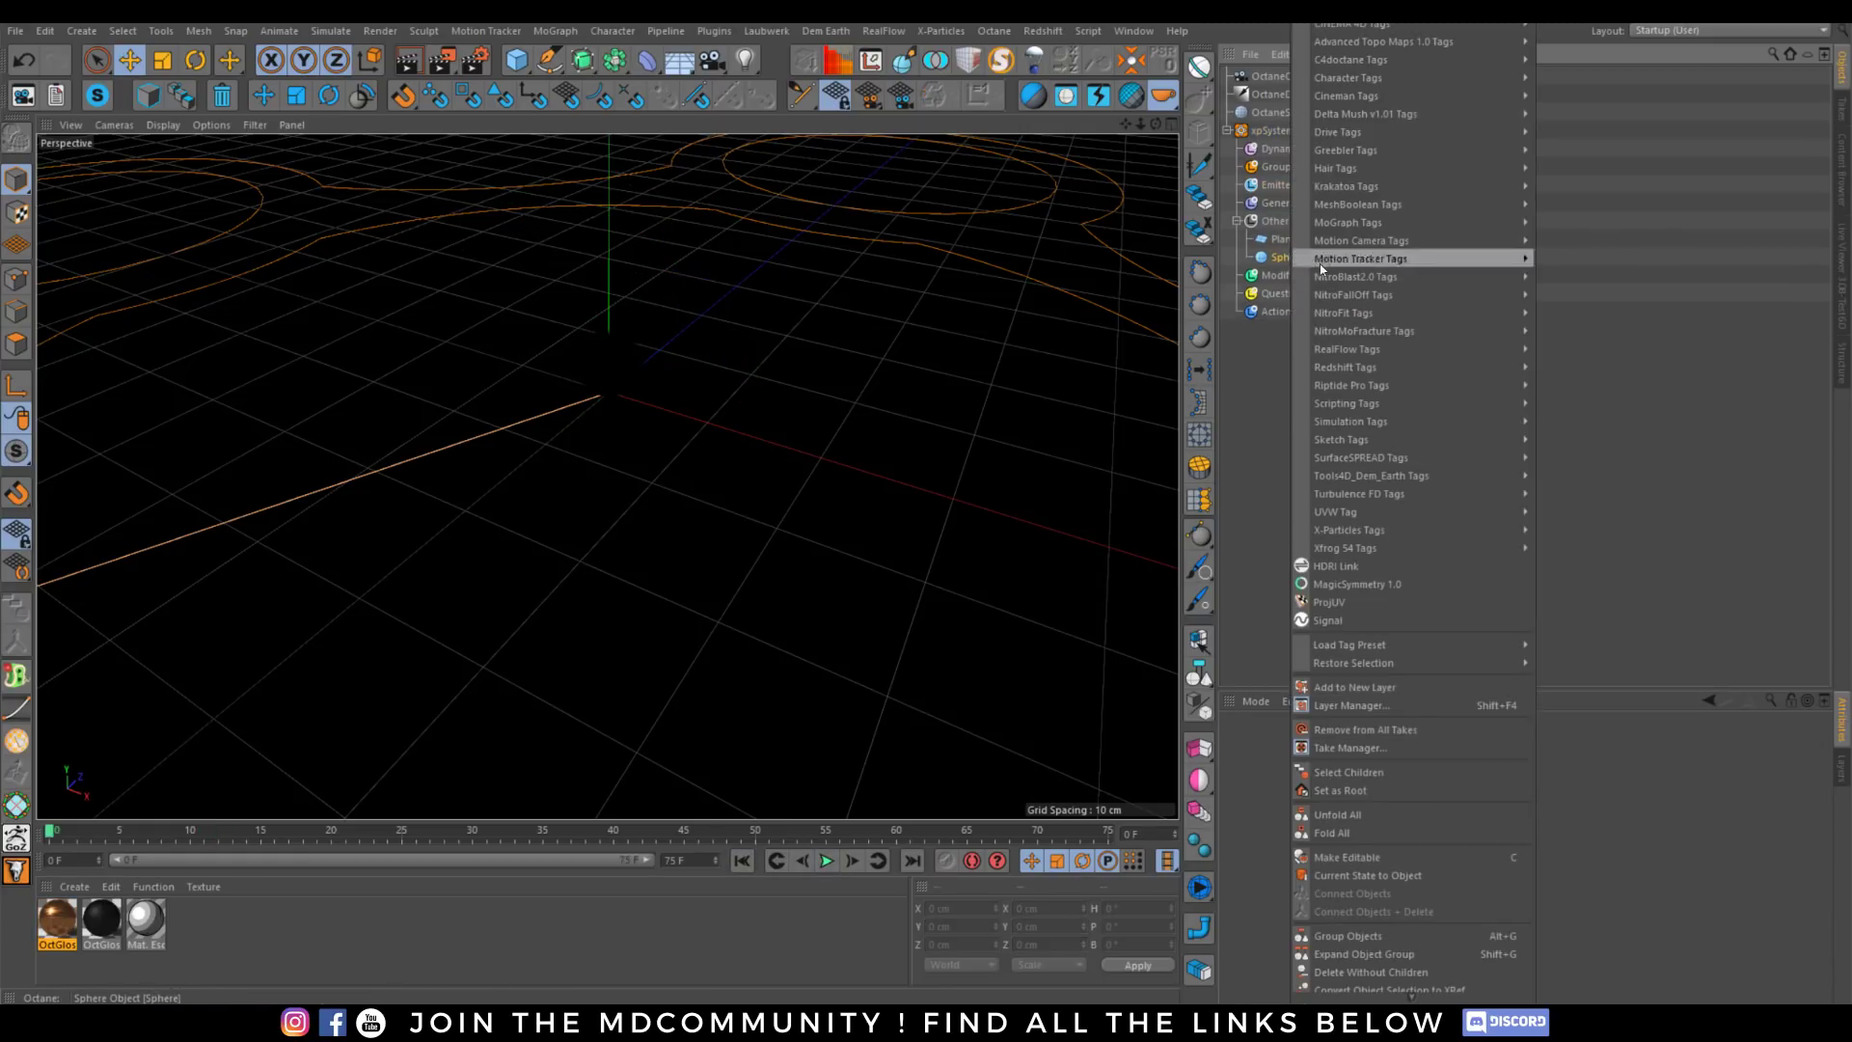
mouse_move(1447, 530)
mouse_move(1570, 533)
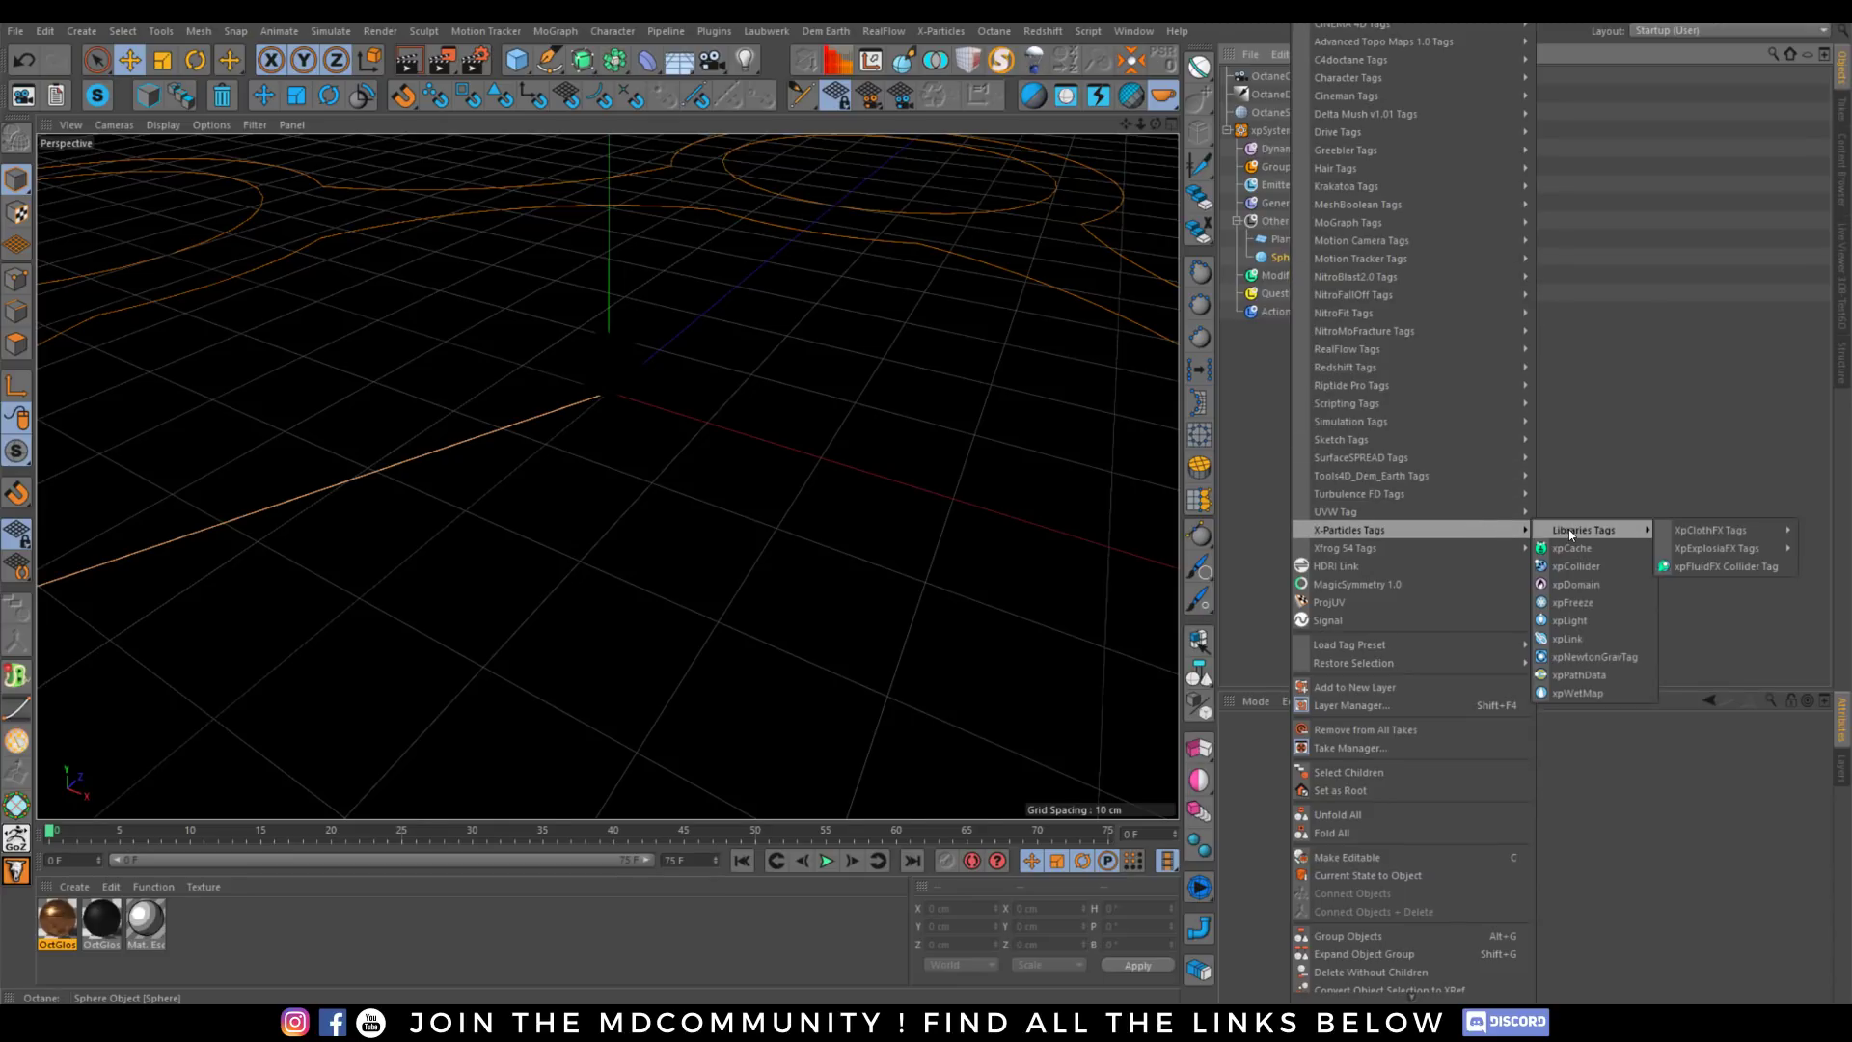
mouse_move(1695, 548)
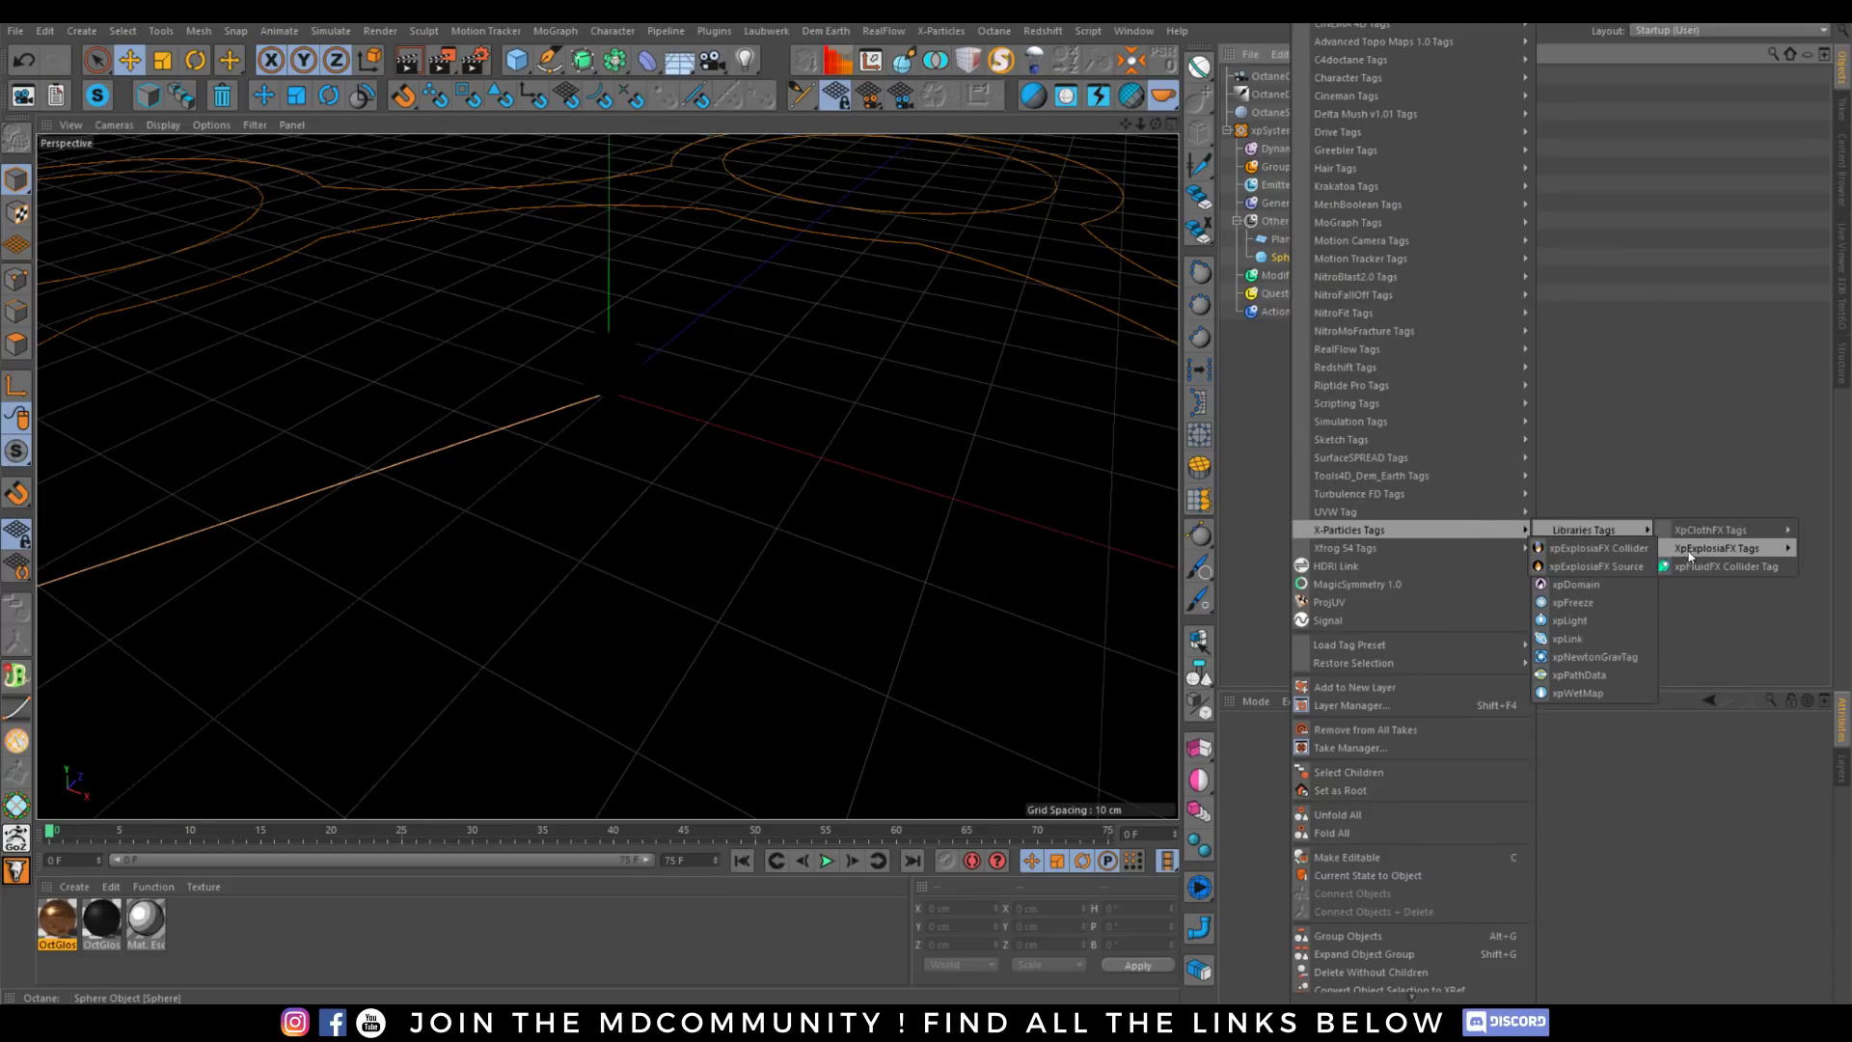
left_click(1613, 550)
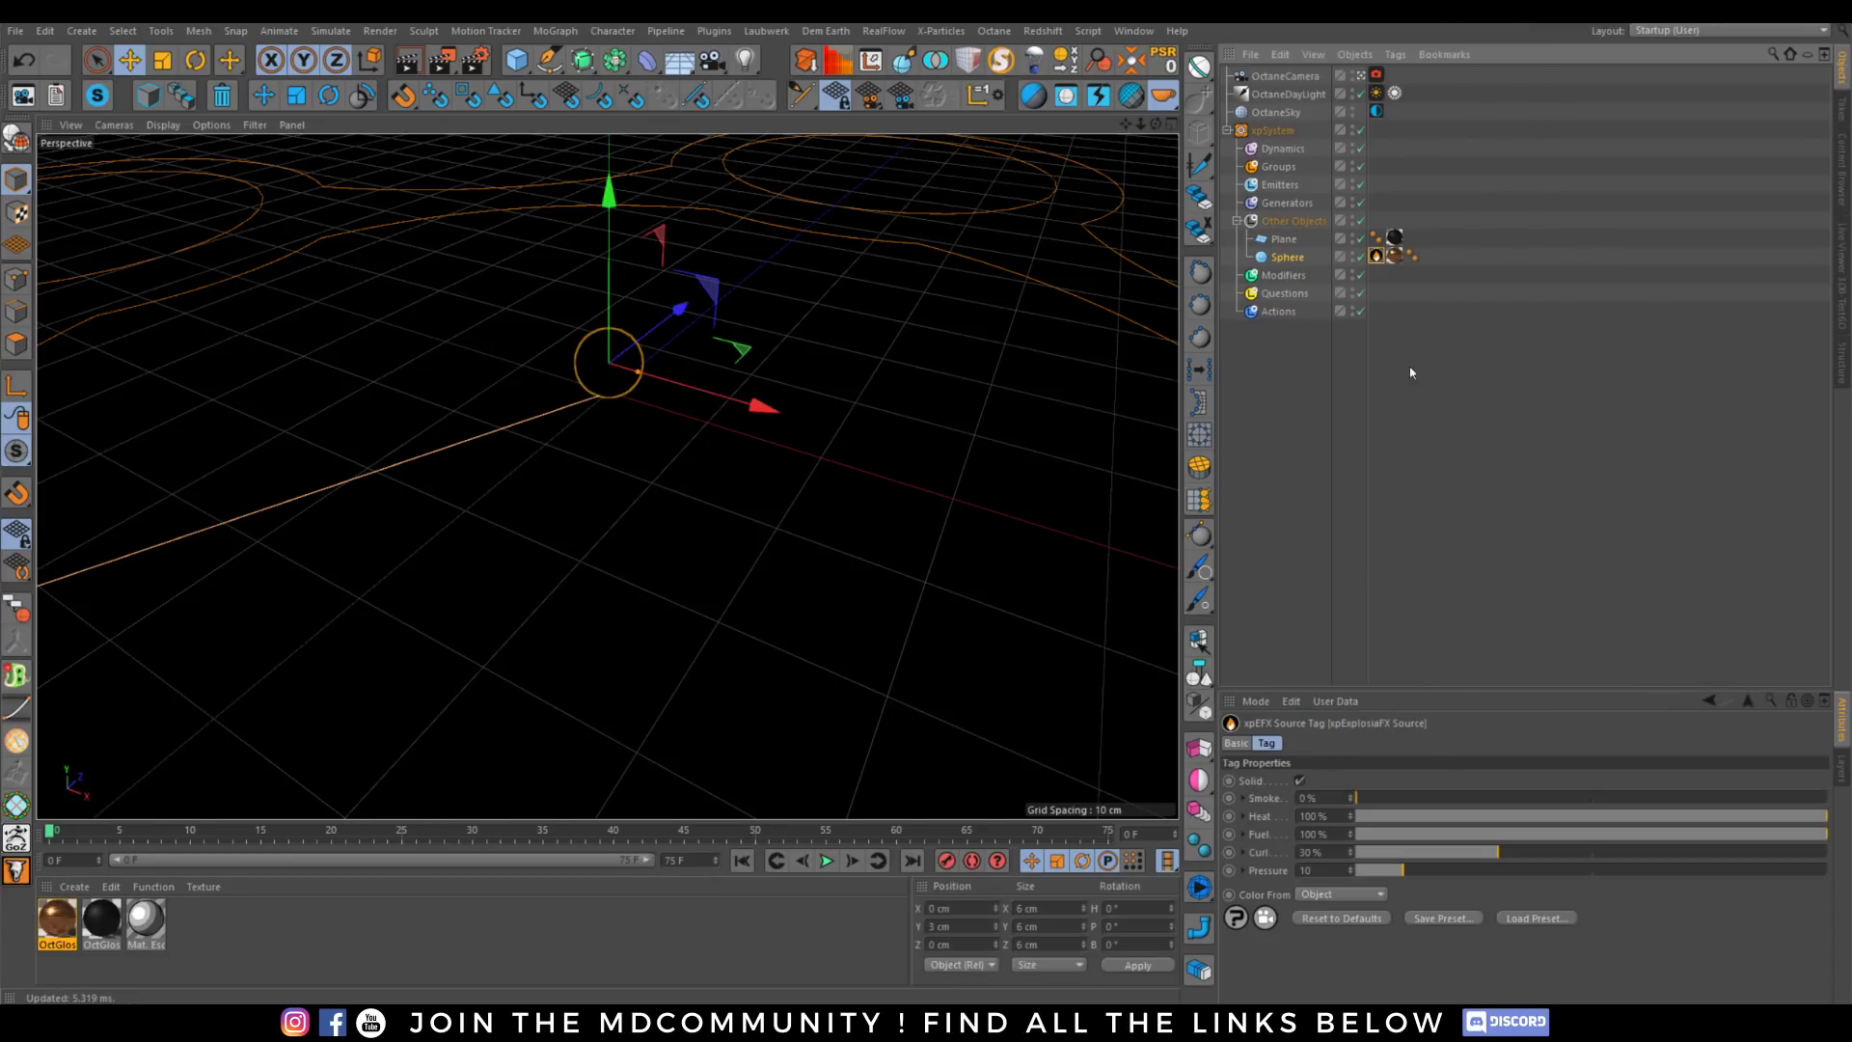
Add an ExplosiaFX object to the xpSystem's Dynamics folder and play the simulation from the first frame.
left_click(942, 32)
left_click(1282, 149)
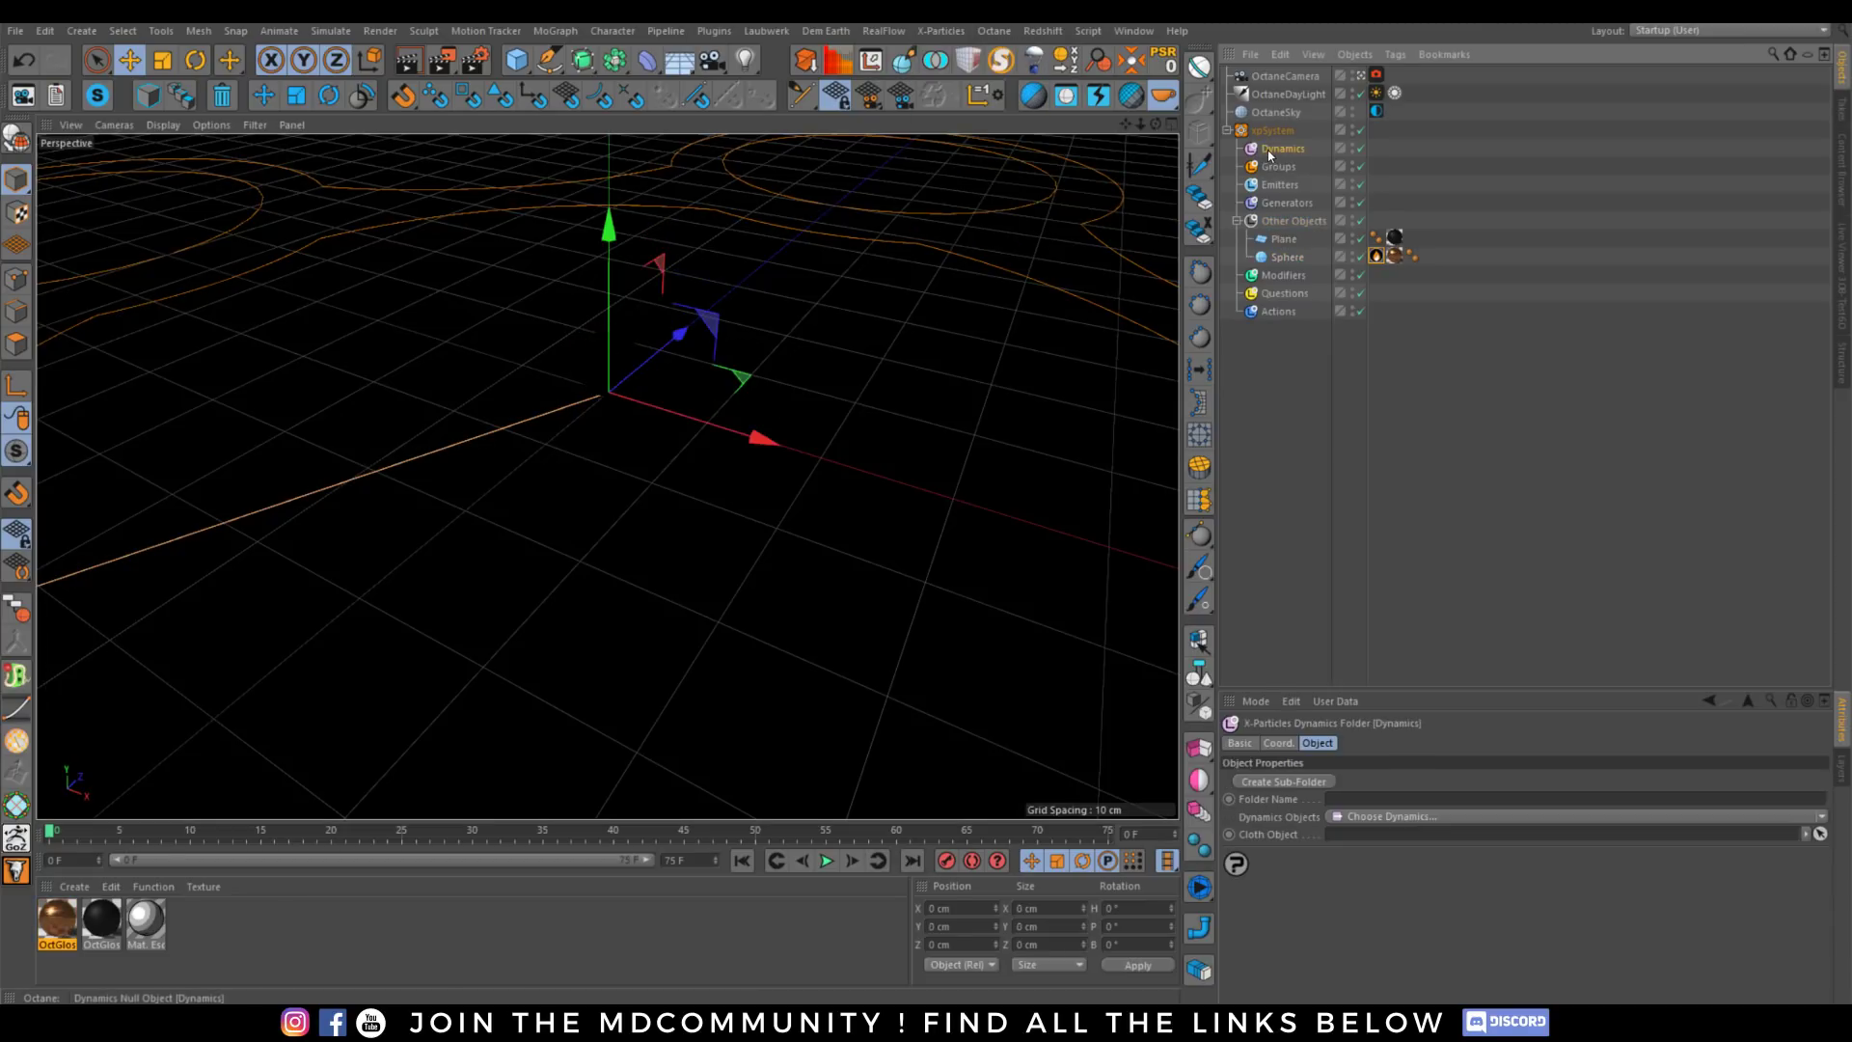
left_click(1828, 814)
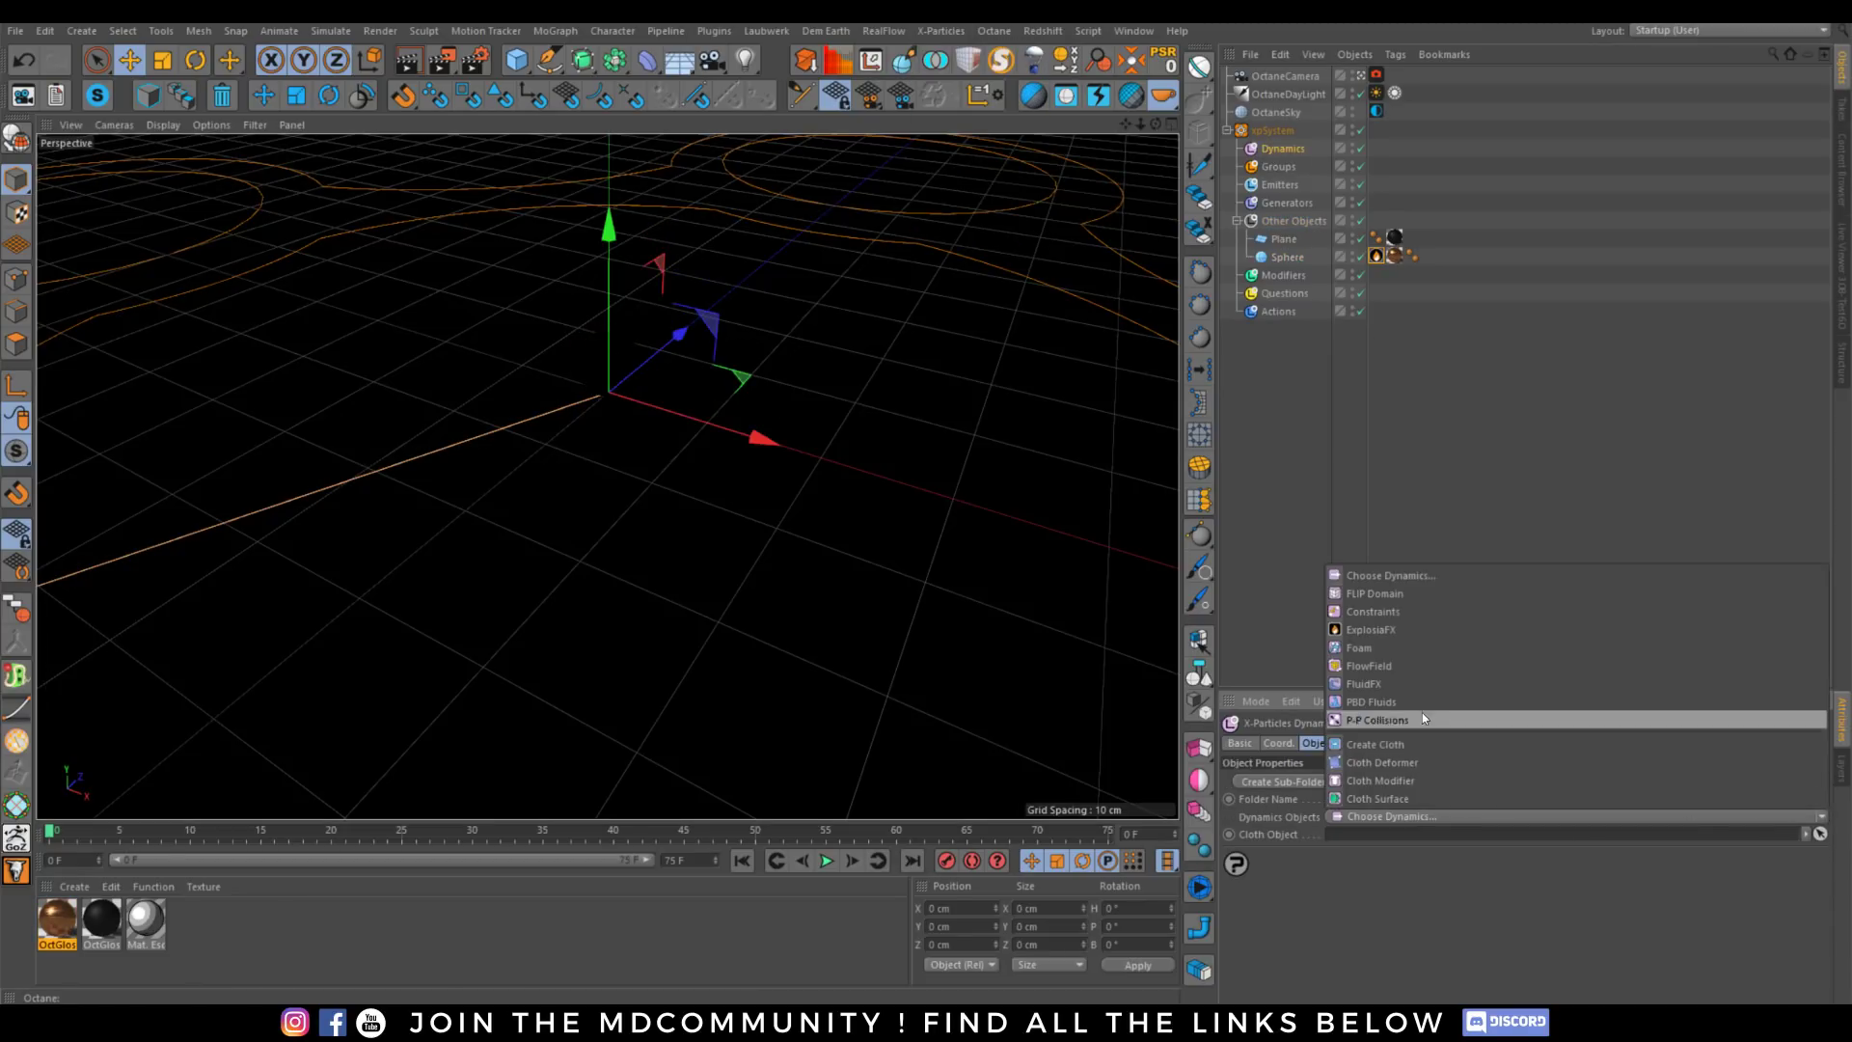
left_click(1387, 628)
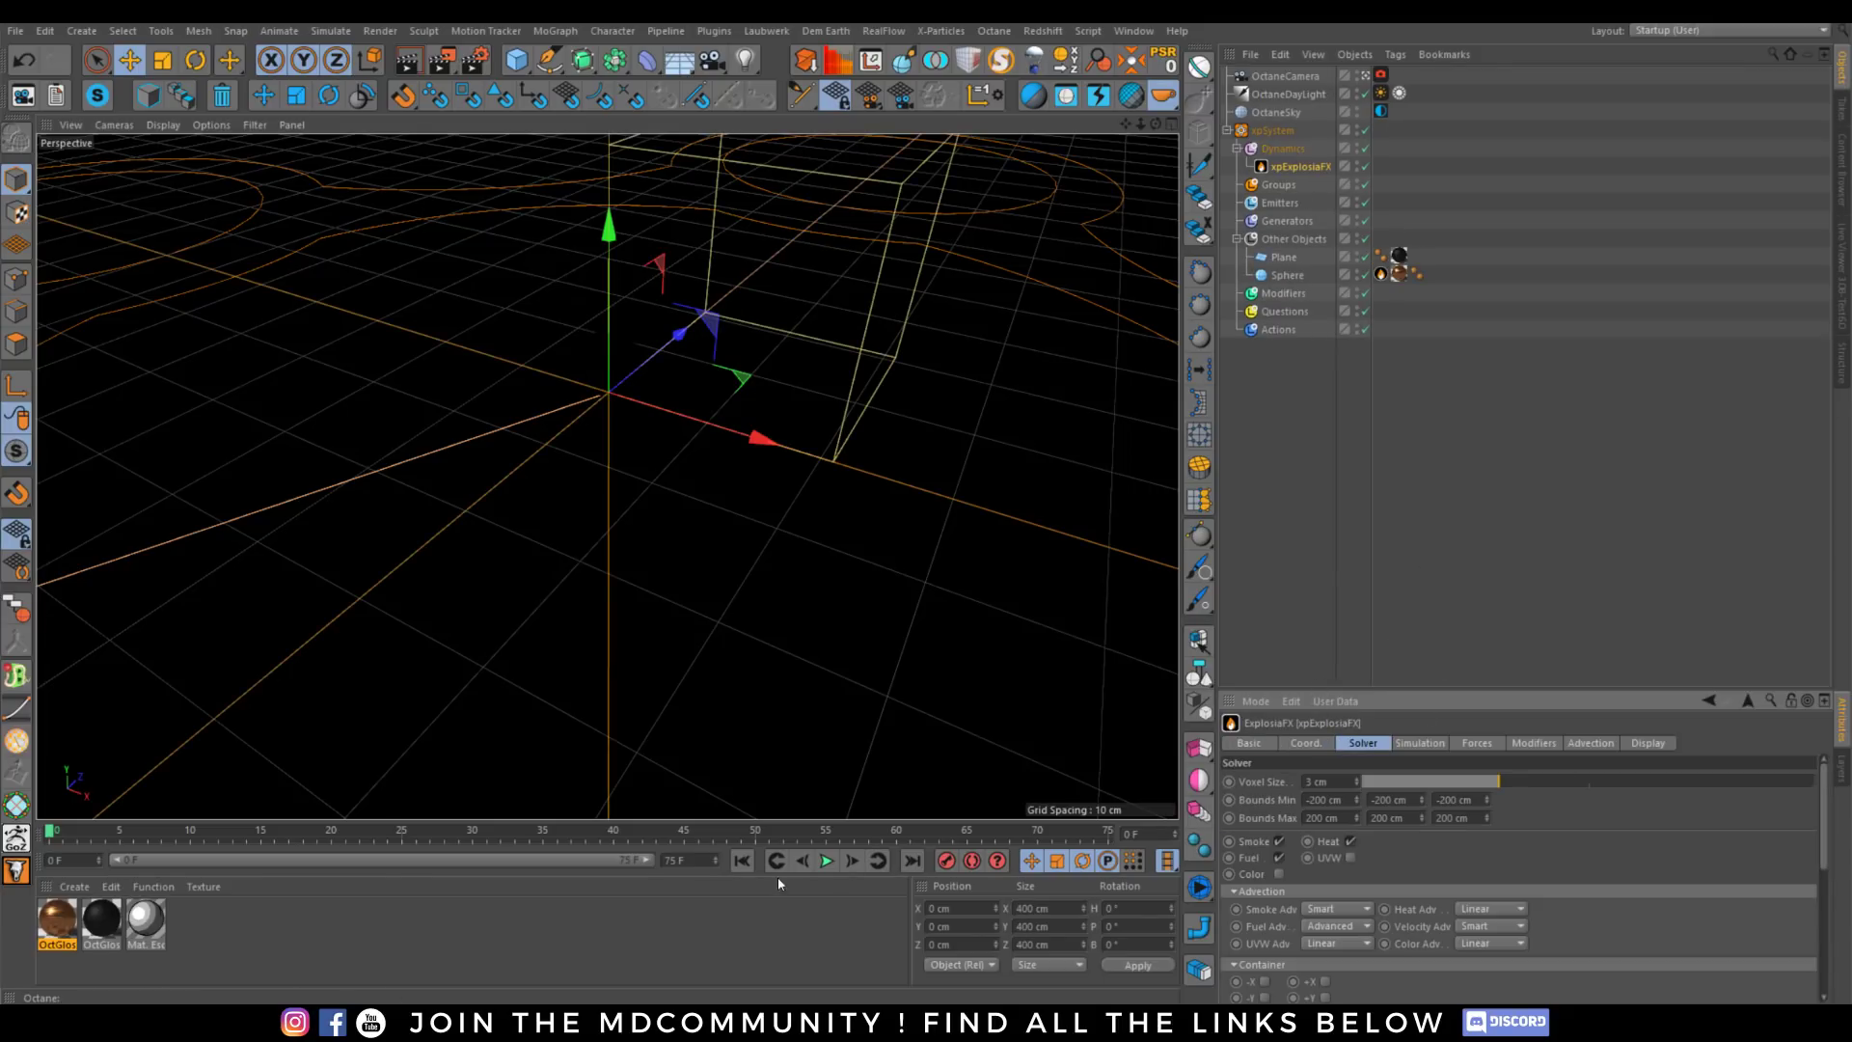
left_click(827, 860)
left_click(827, 860)
left_click(740, 862)
Enable wind on the xpExplosiaFX with a strength of 1.8 cm and preview the simulation.
left_click(1422, 743)
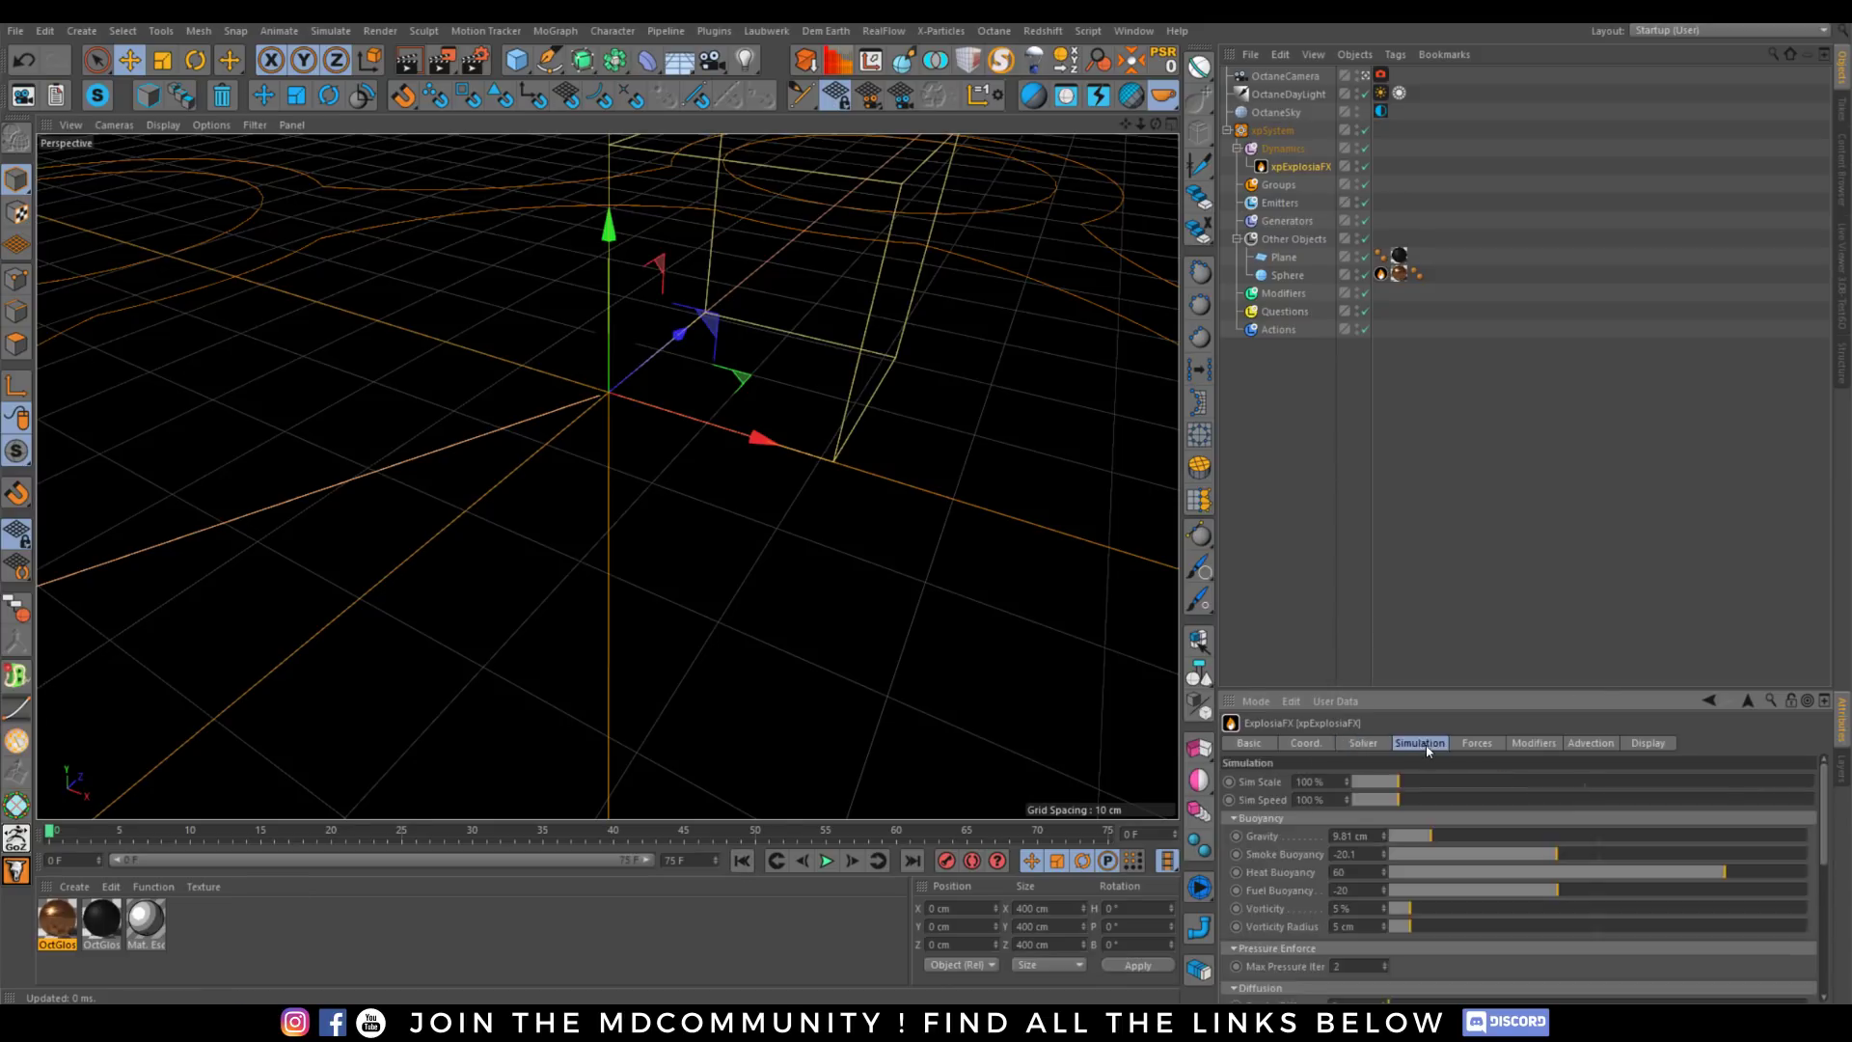
left_click(1483, 746)
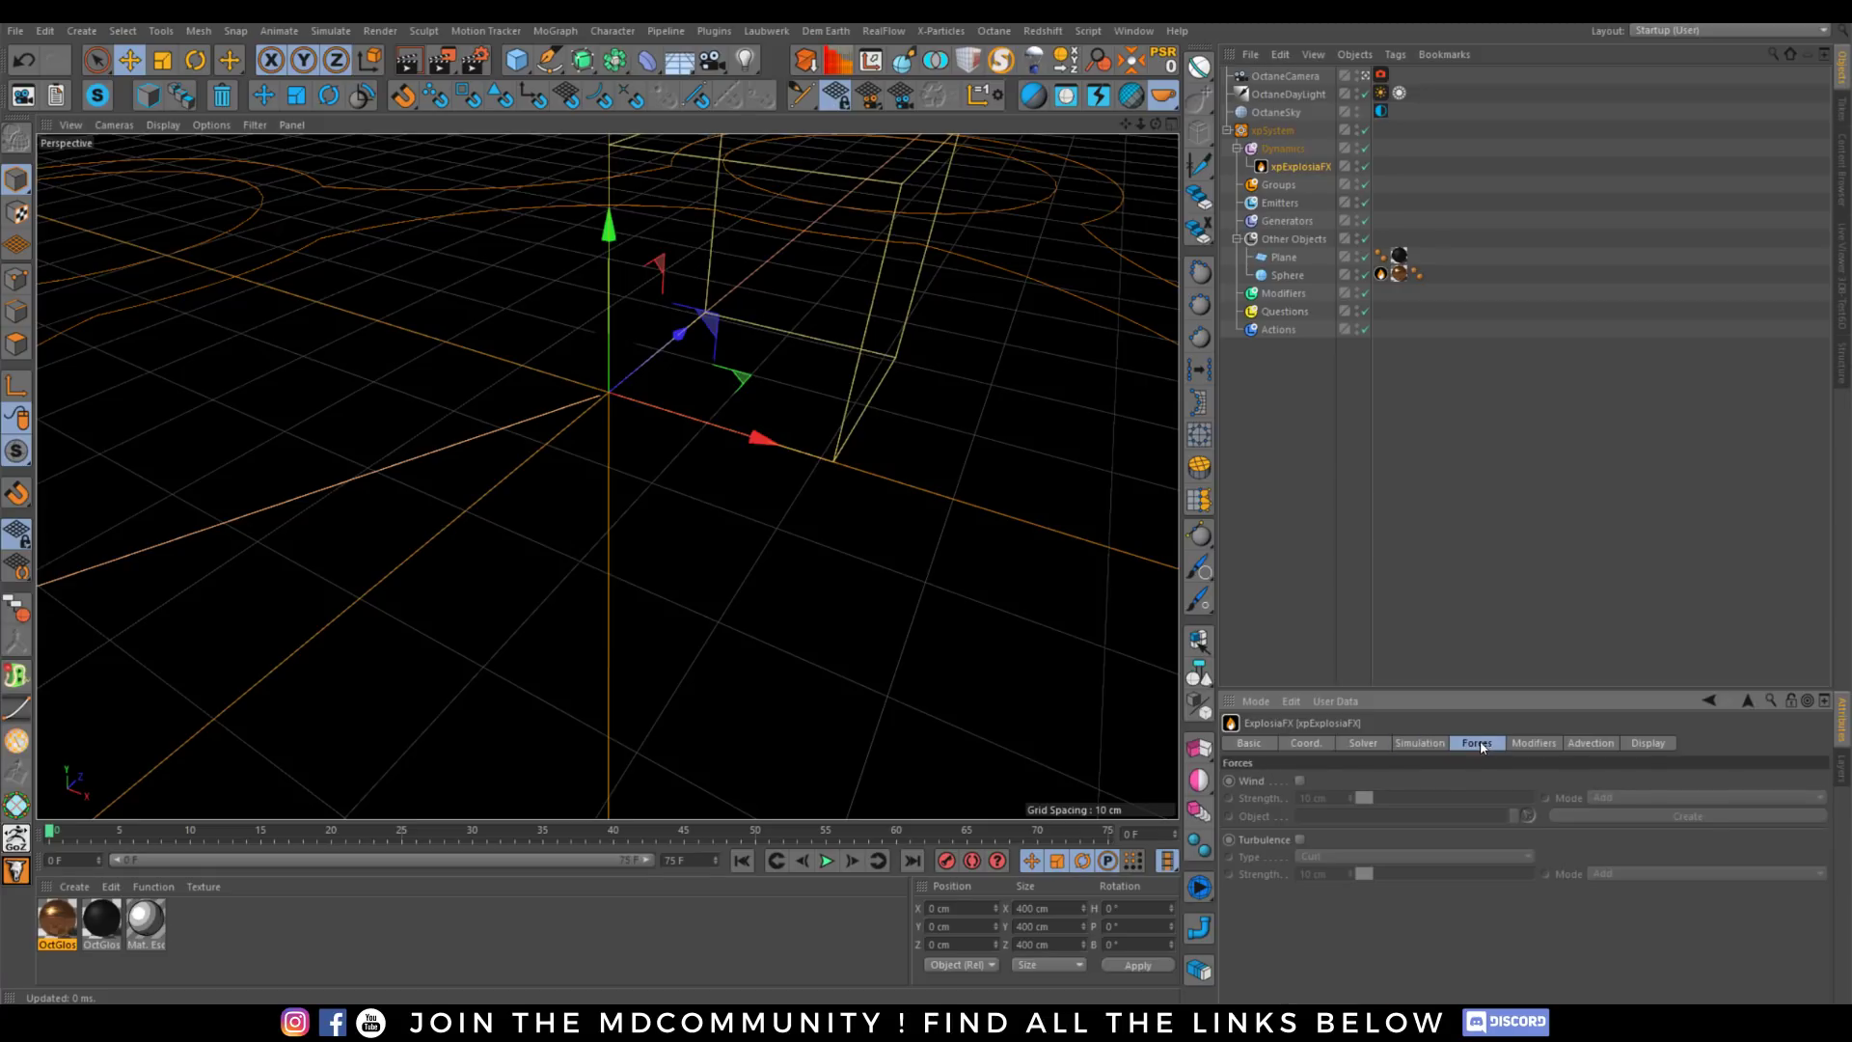
left_click(1300, 782)
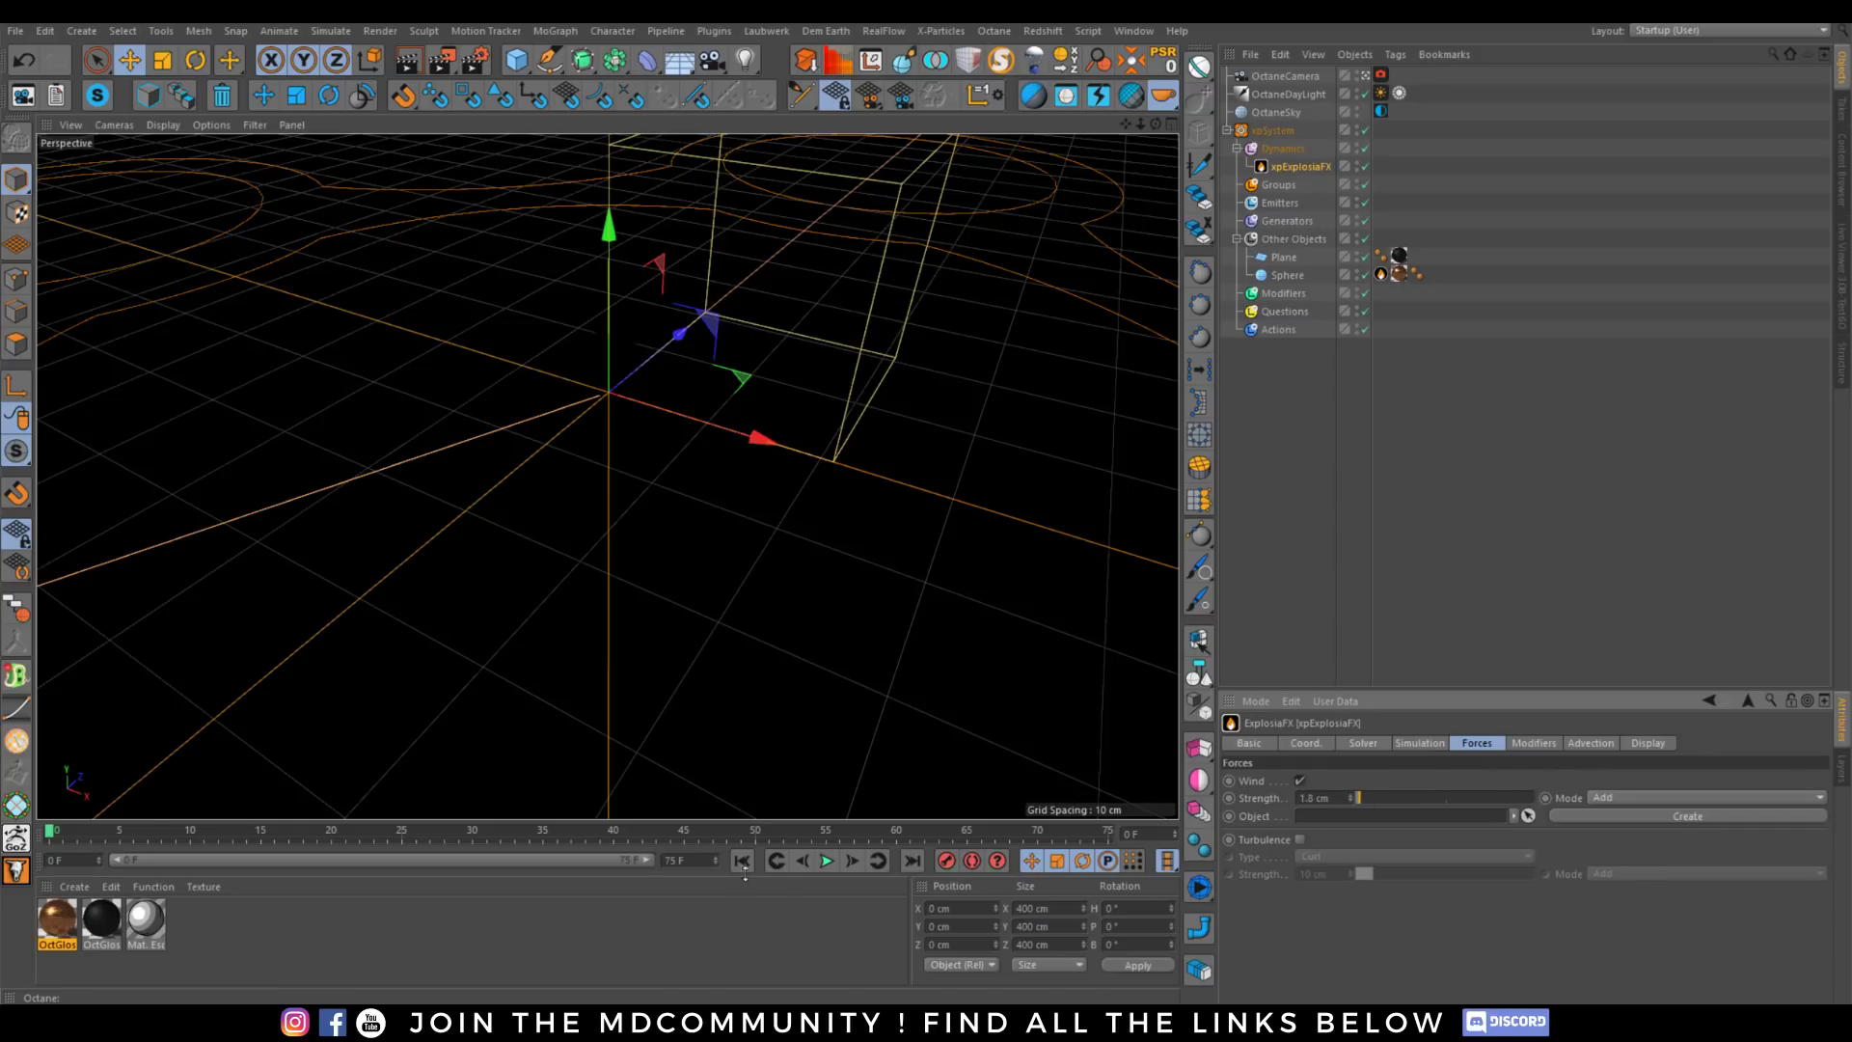
left_click(826, 860)
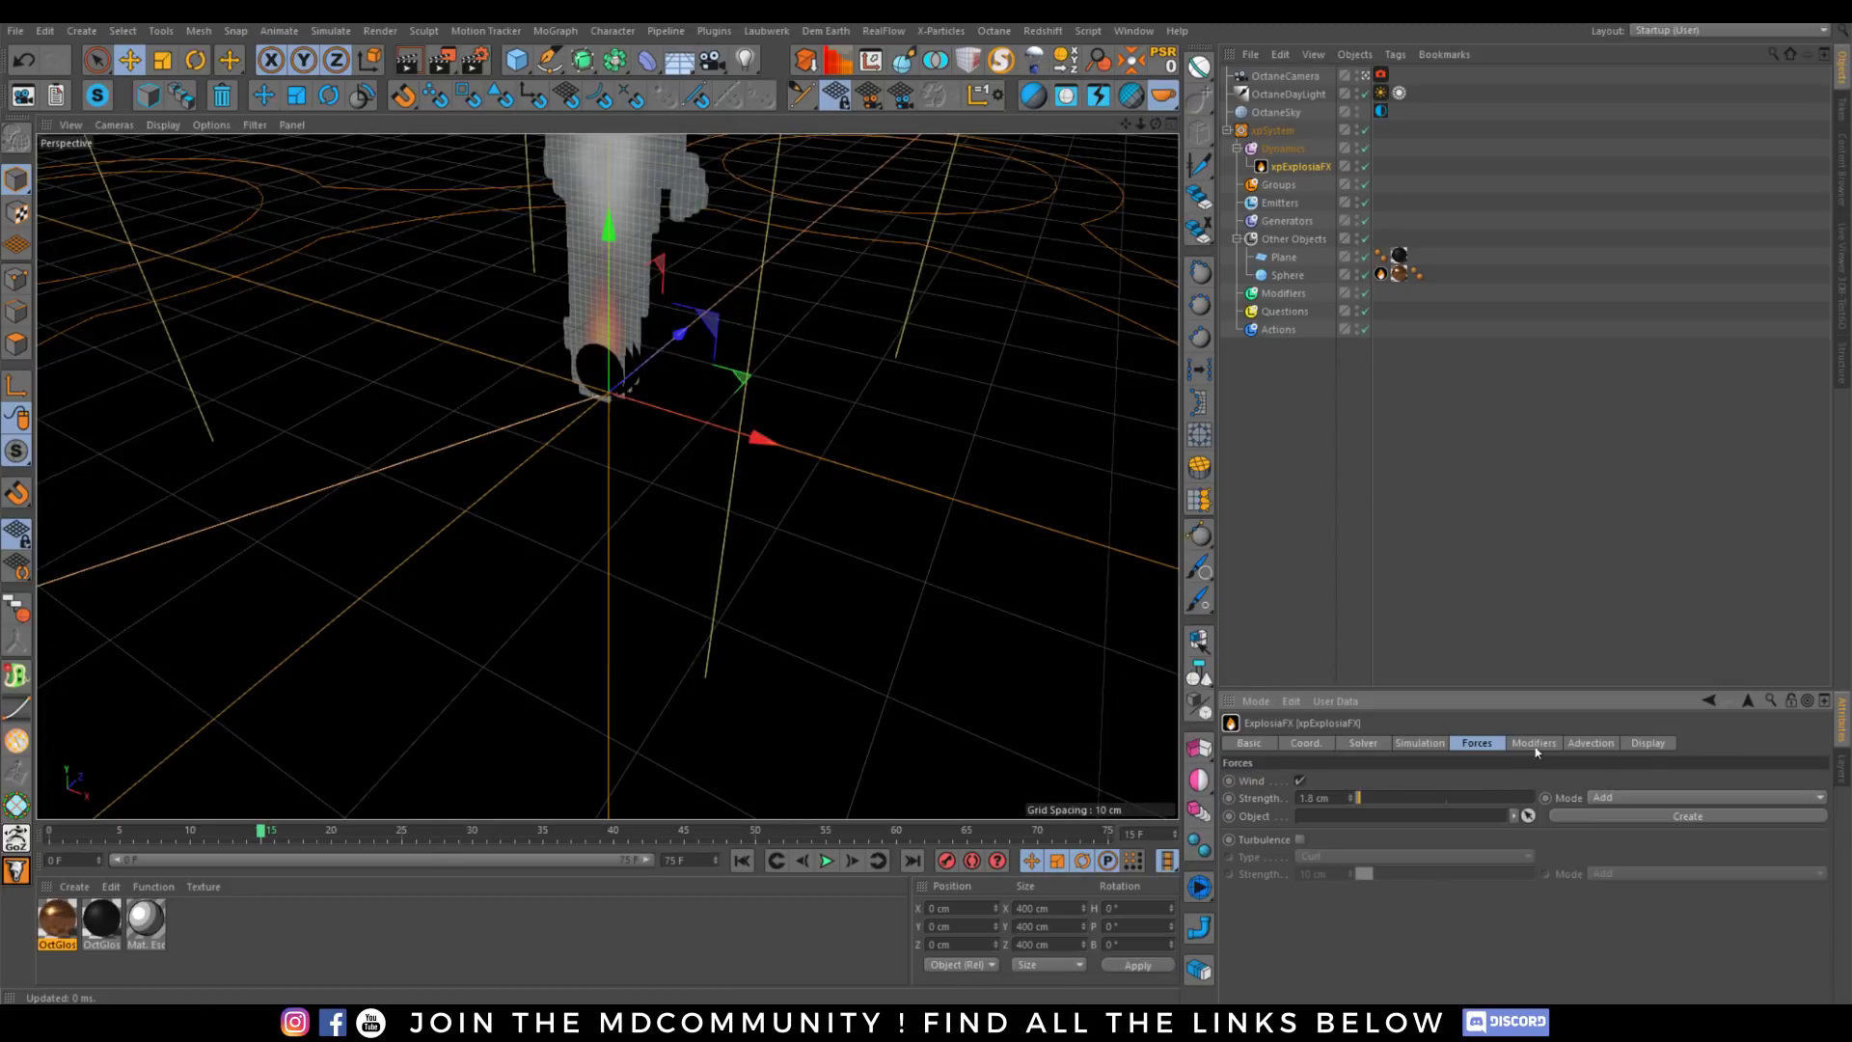
Enable Curl turbulence on the xpExplosiaFX with a strength of 0.8 cm and replay the simulation from the start.
left_click(1419, 743)
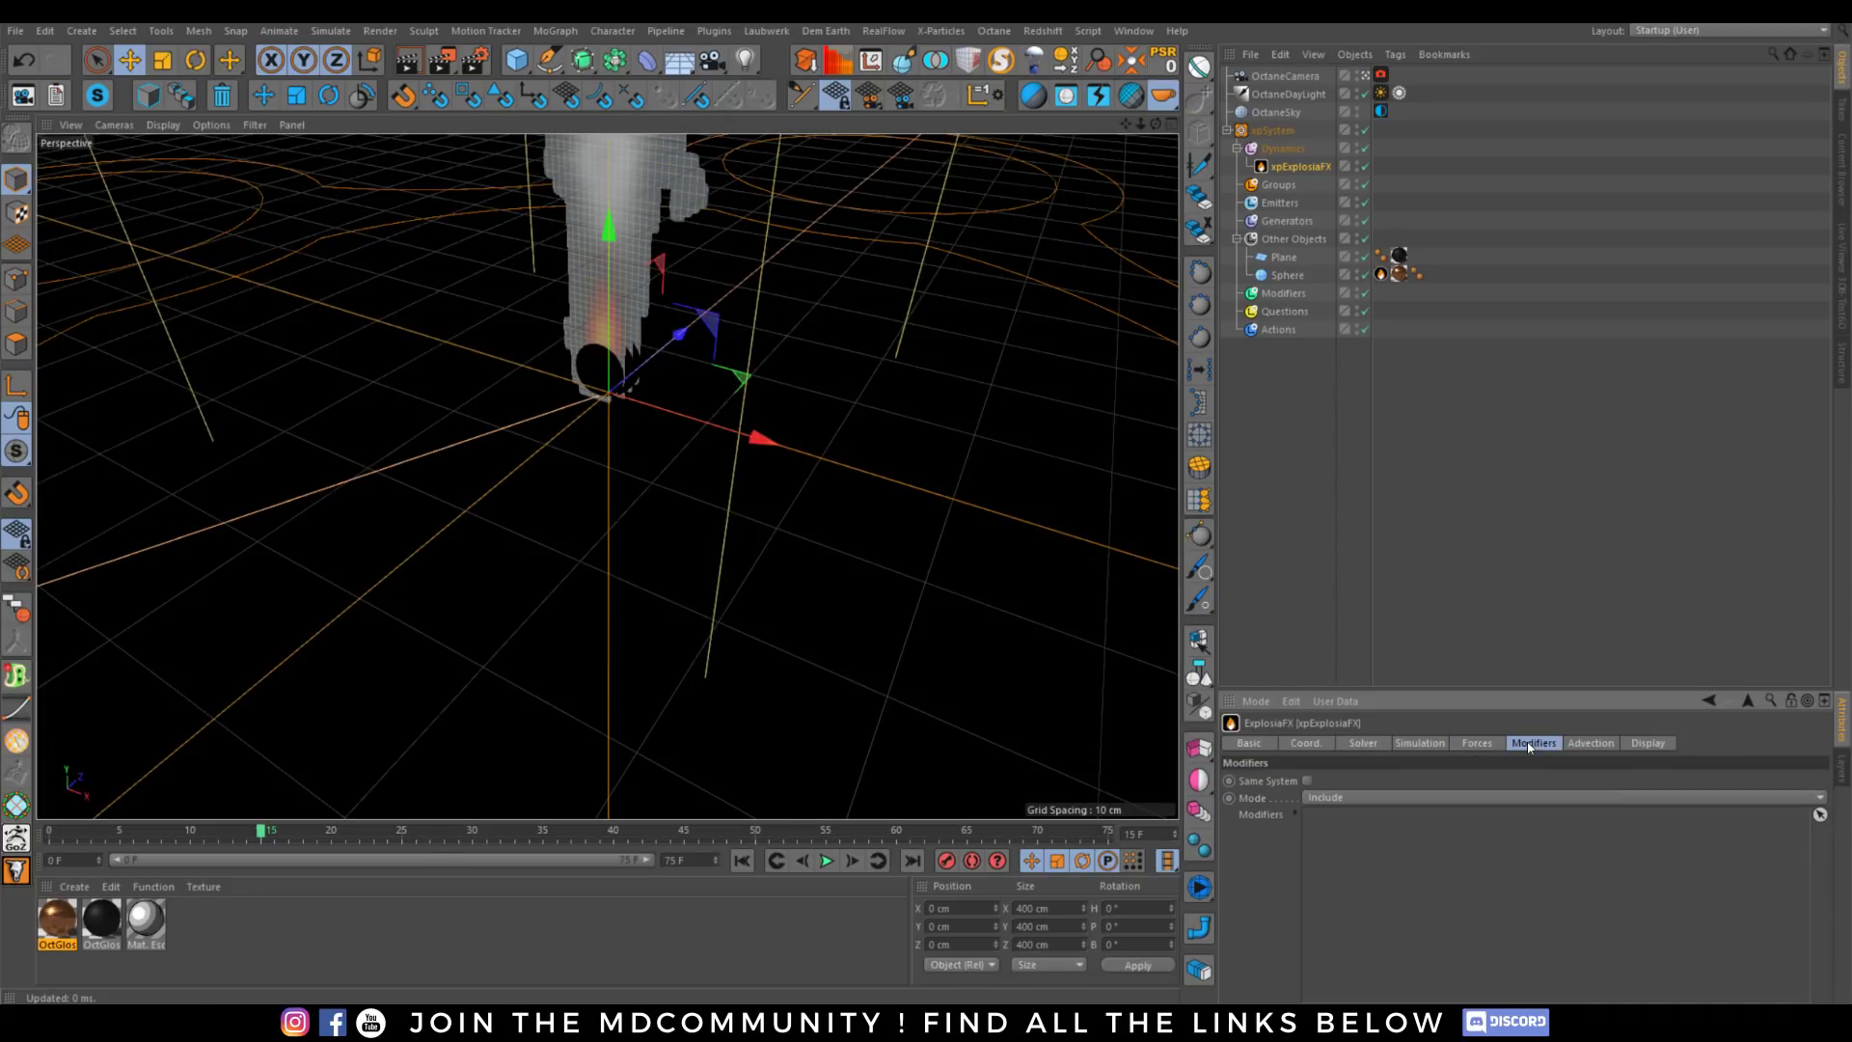
left_click(1409, 837)
scroll(1420, 885, "down", 3)
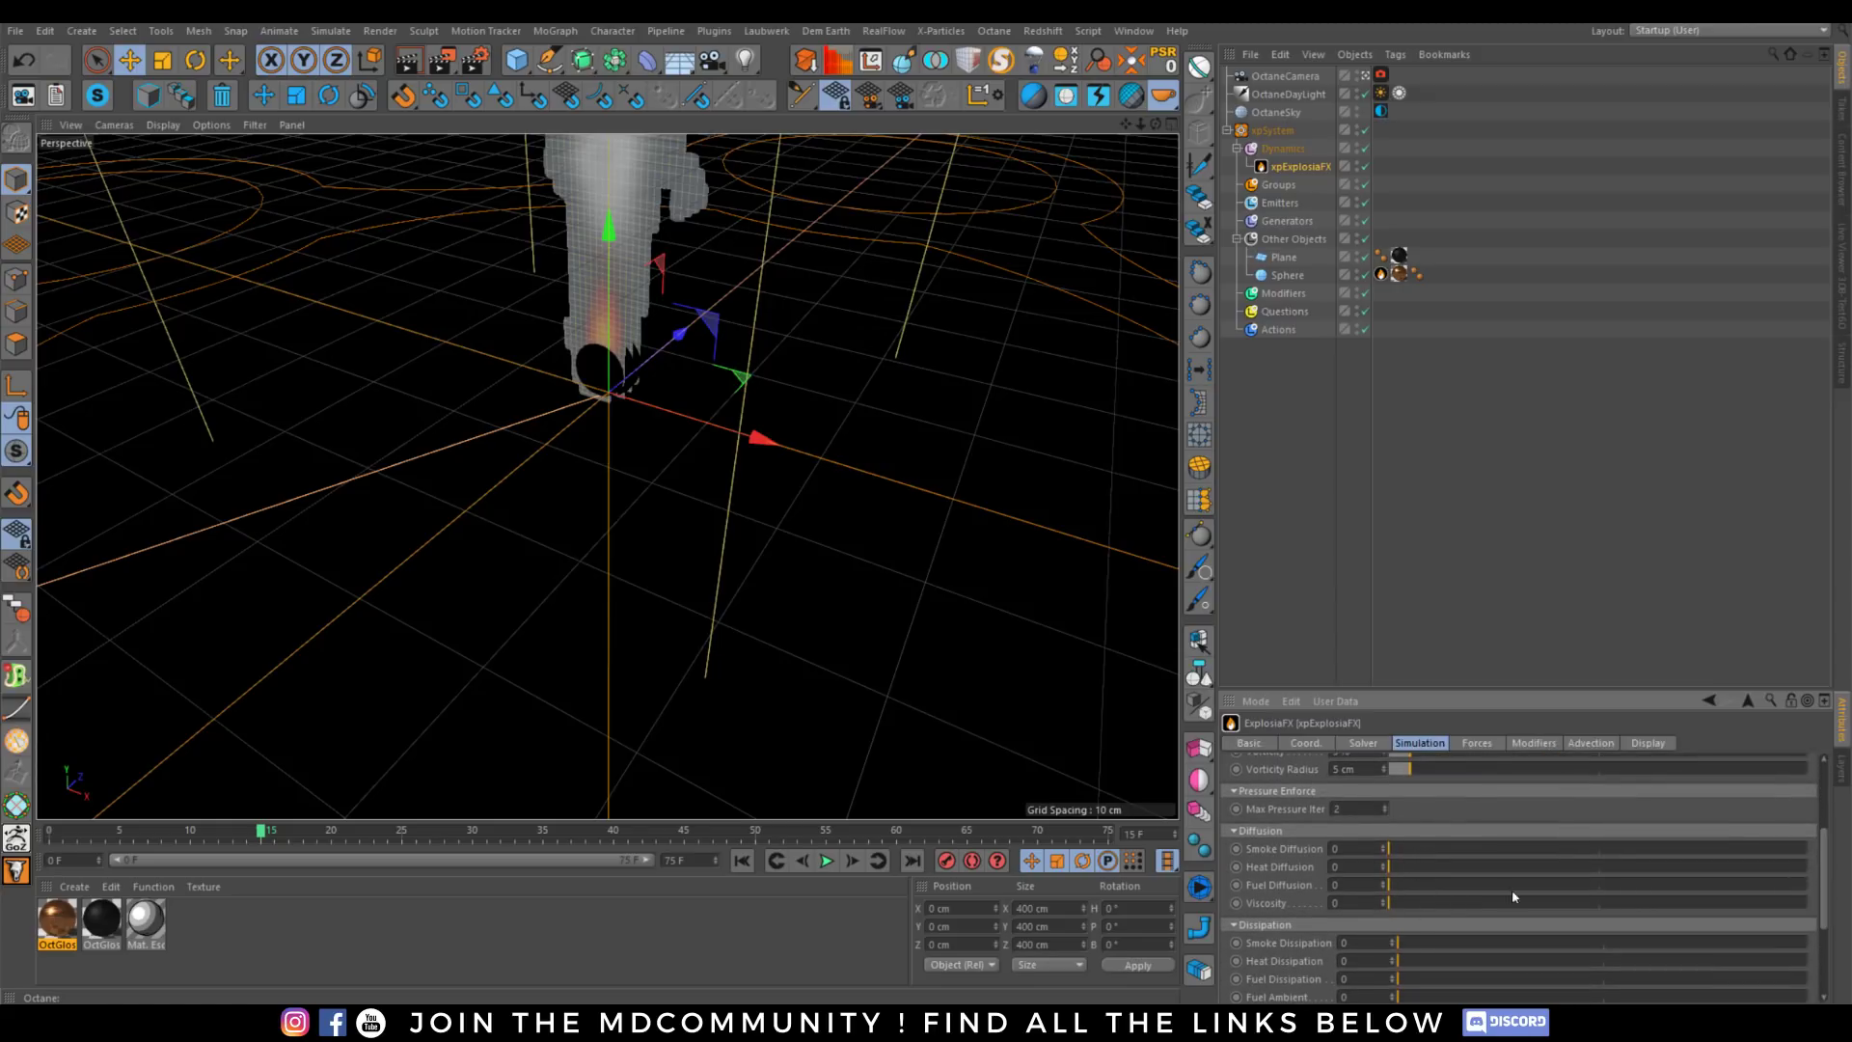
left_click(1529, 743)
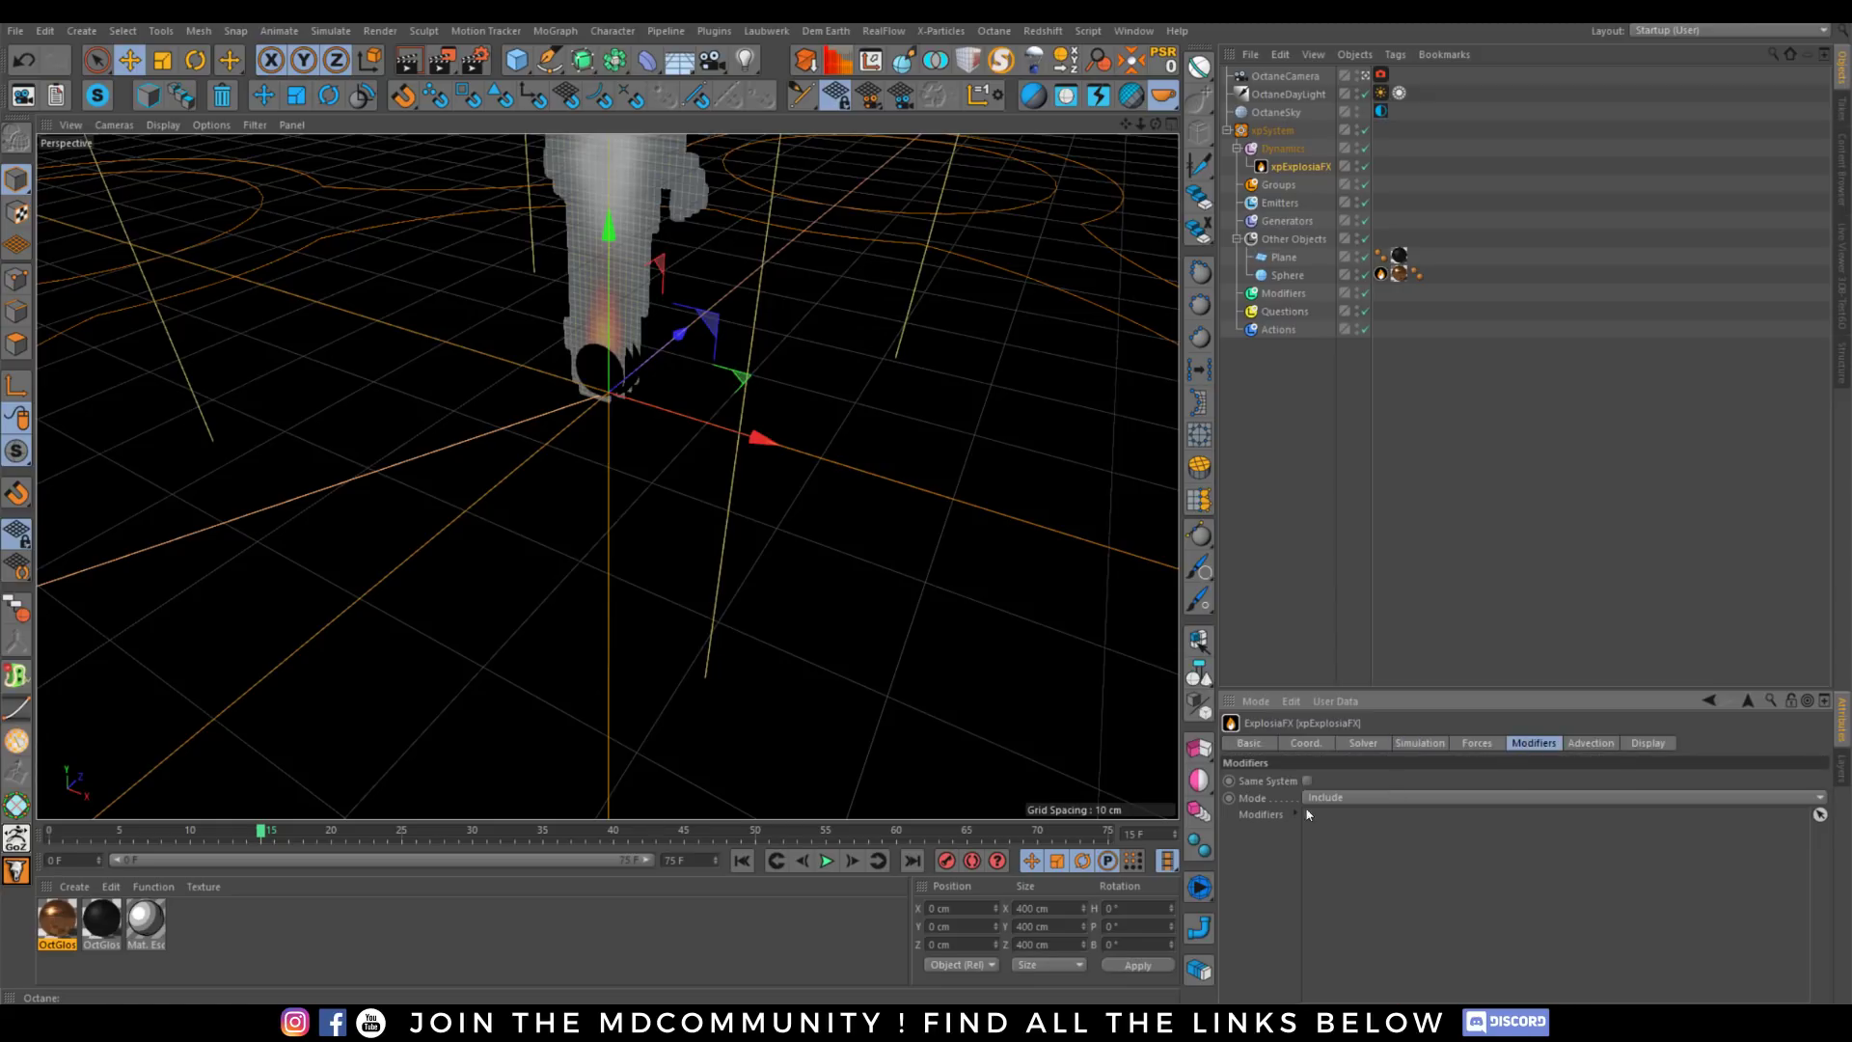
left_click(1475, 742)
left_click(1300, 840)
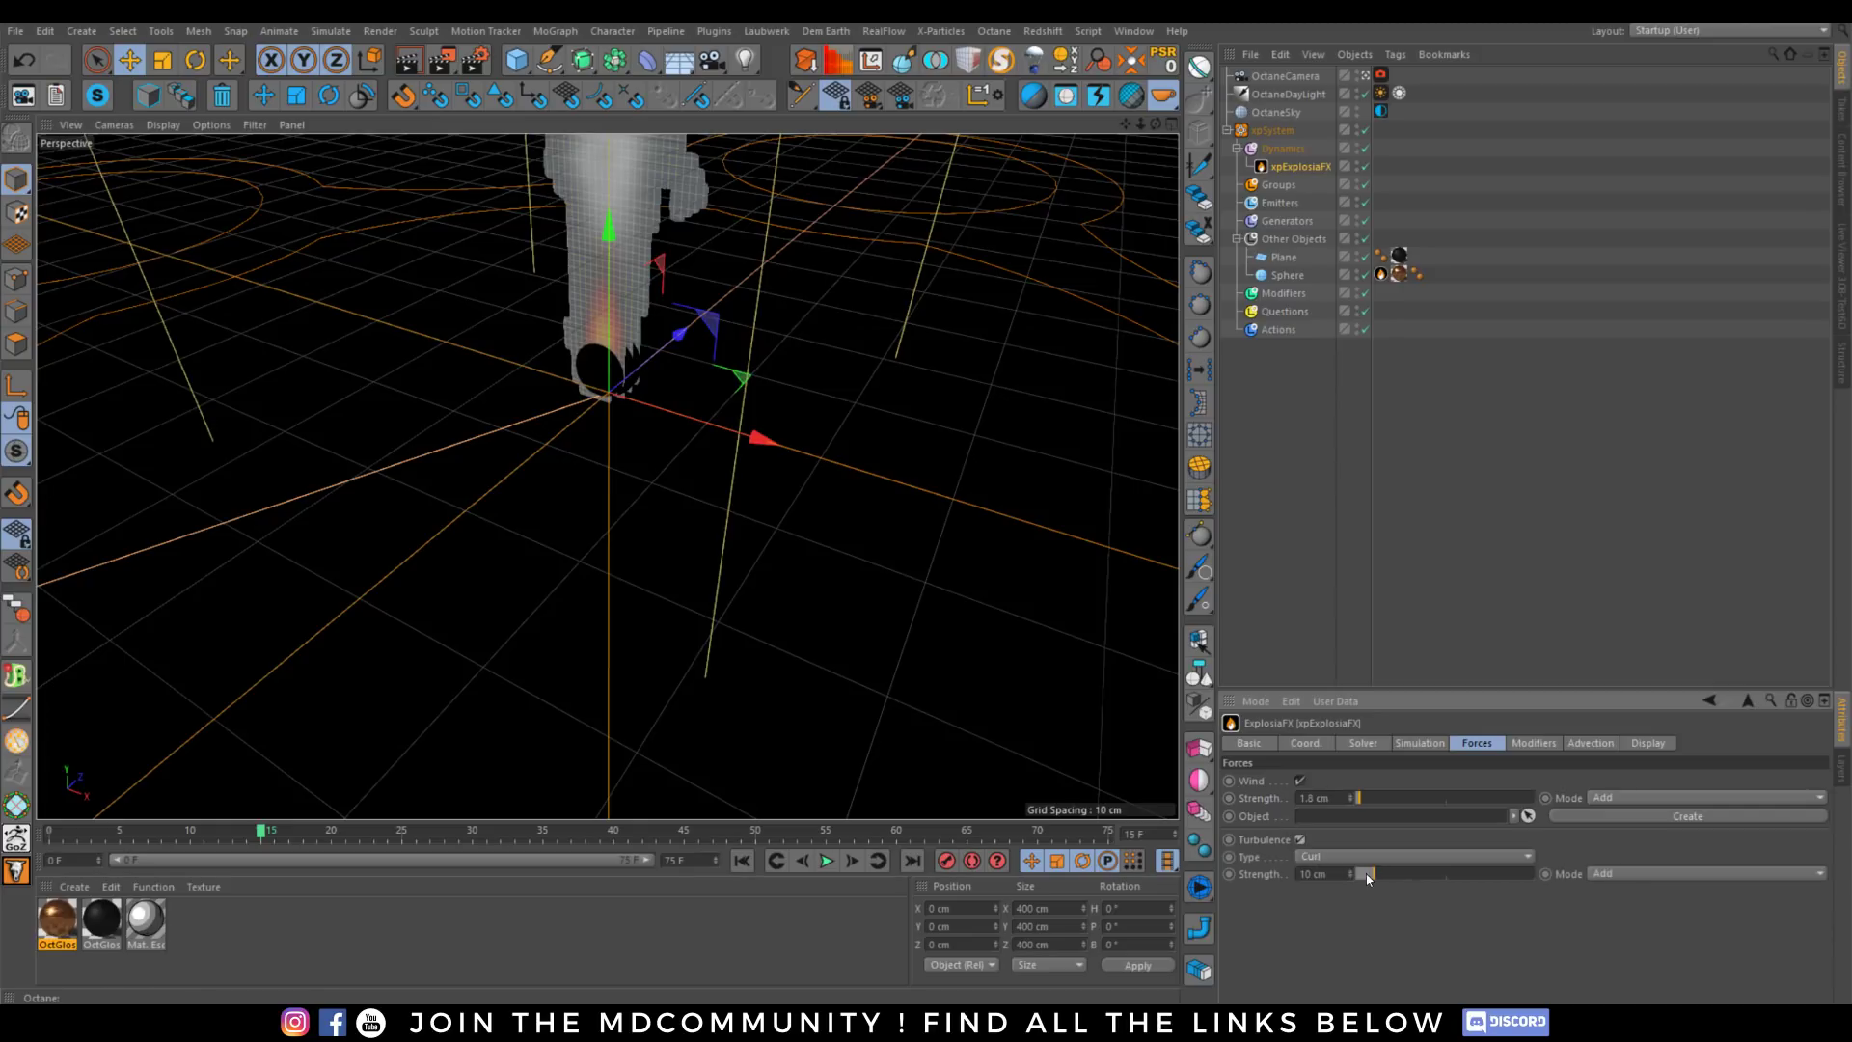
left_click(742, 860)
left_click(827, 861)
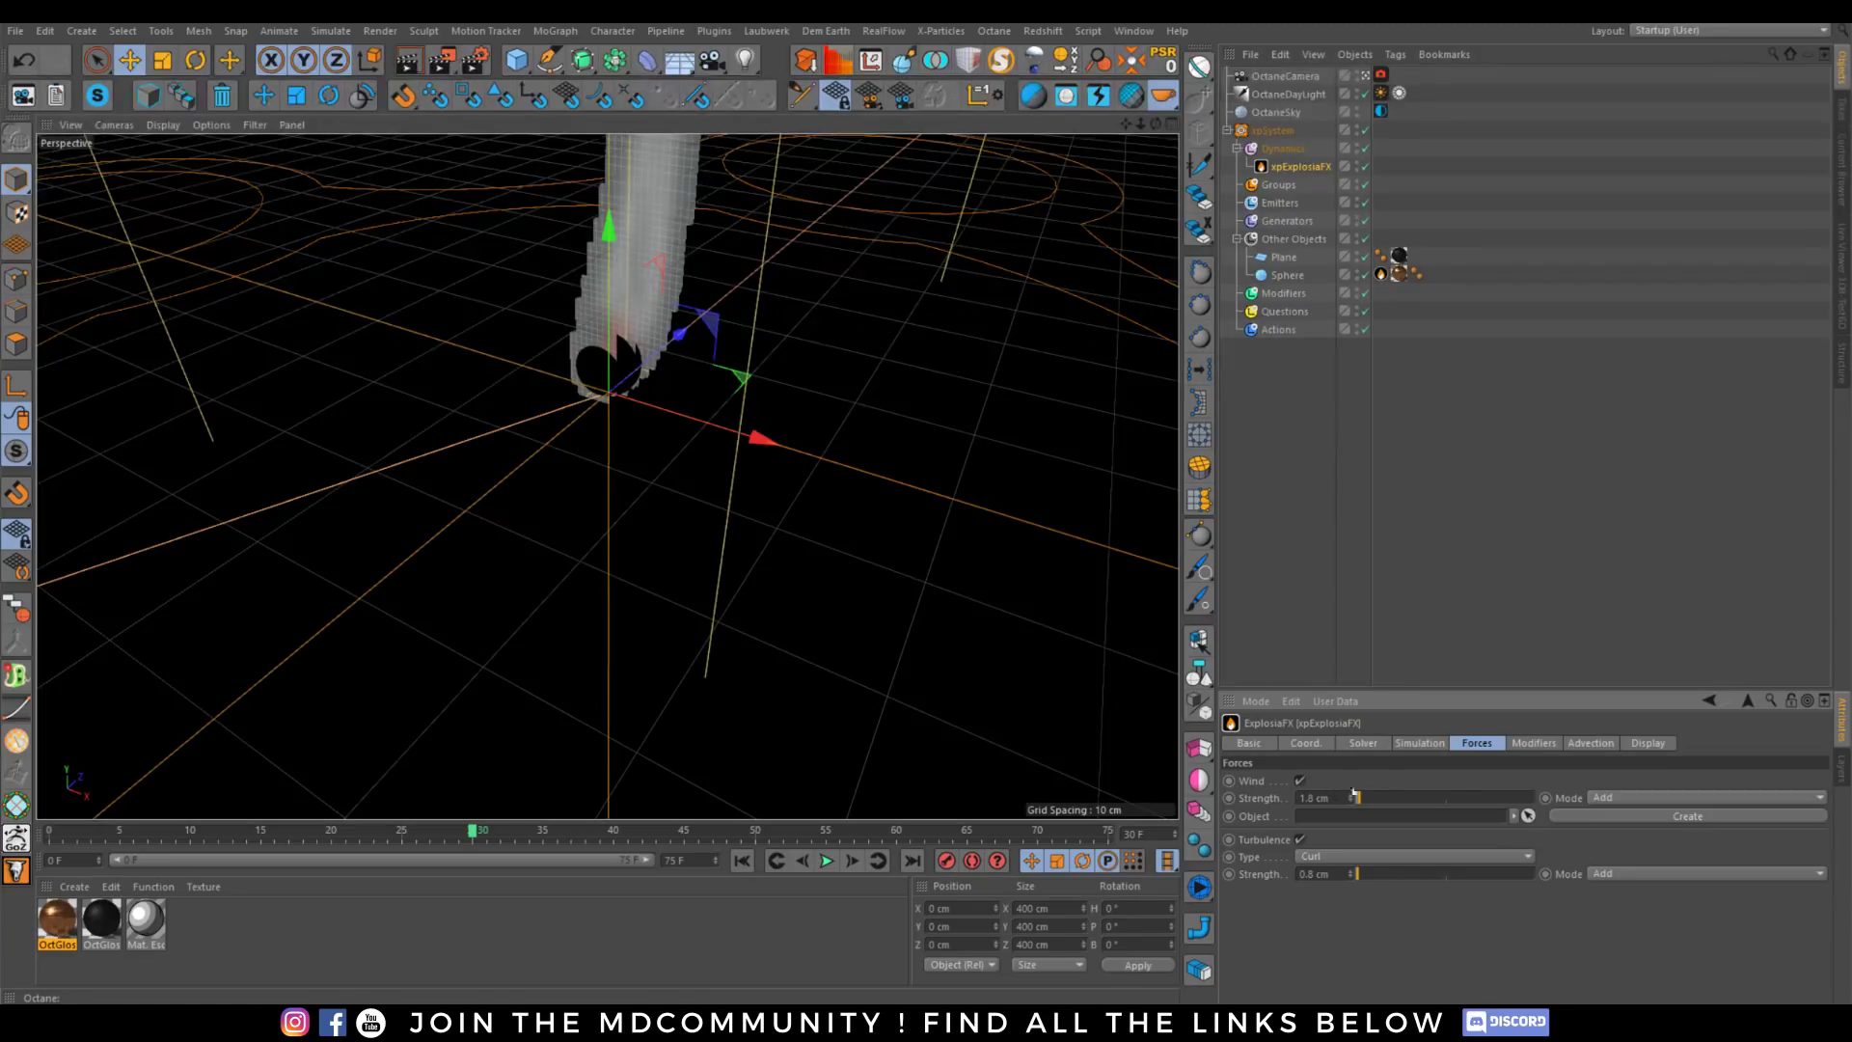
Create a wind object for the xpExplosiaFX, move it about 25.6 cm along Z and rotate its heading to about -170°.
left_click(1664, 817)
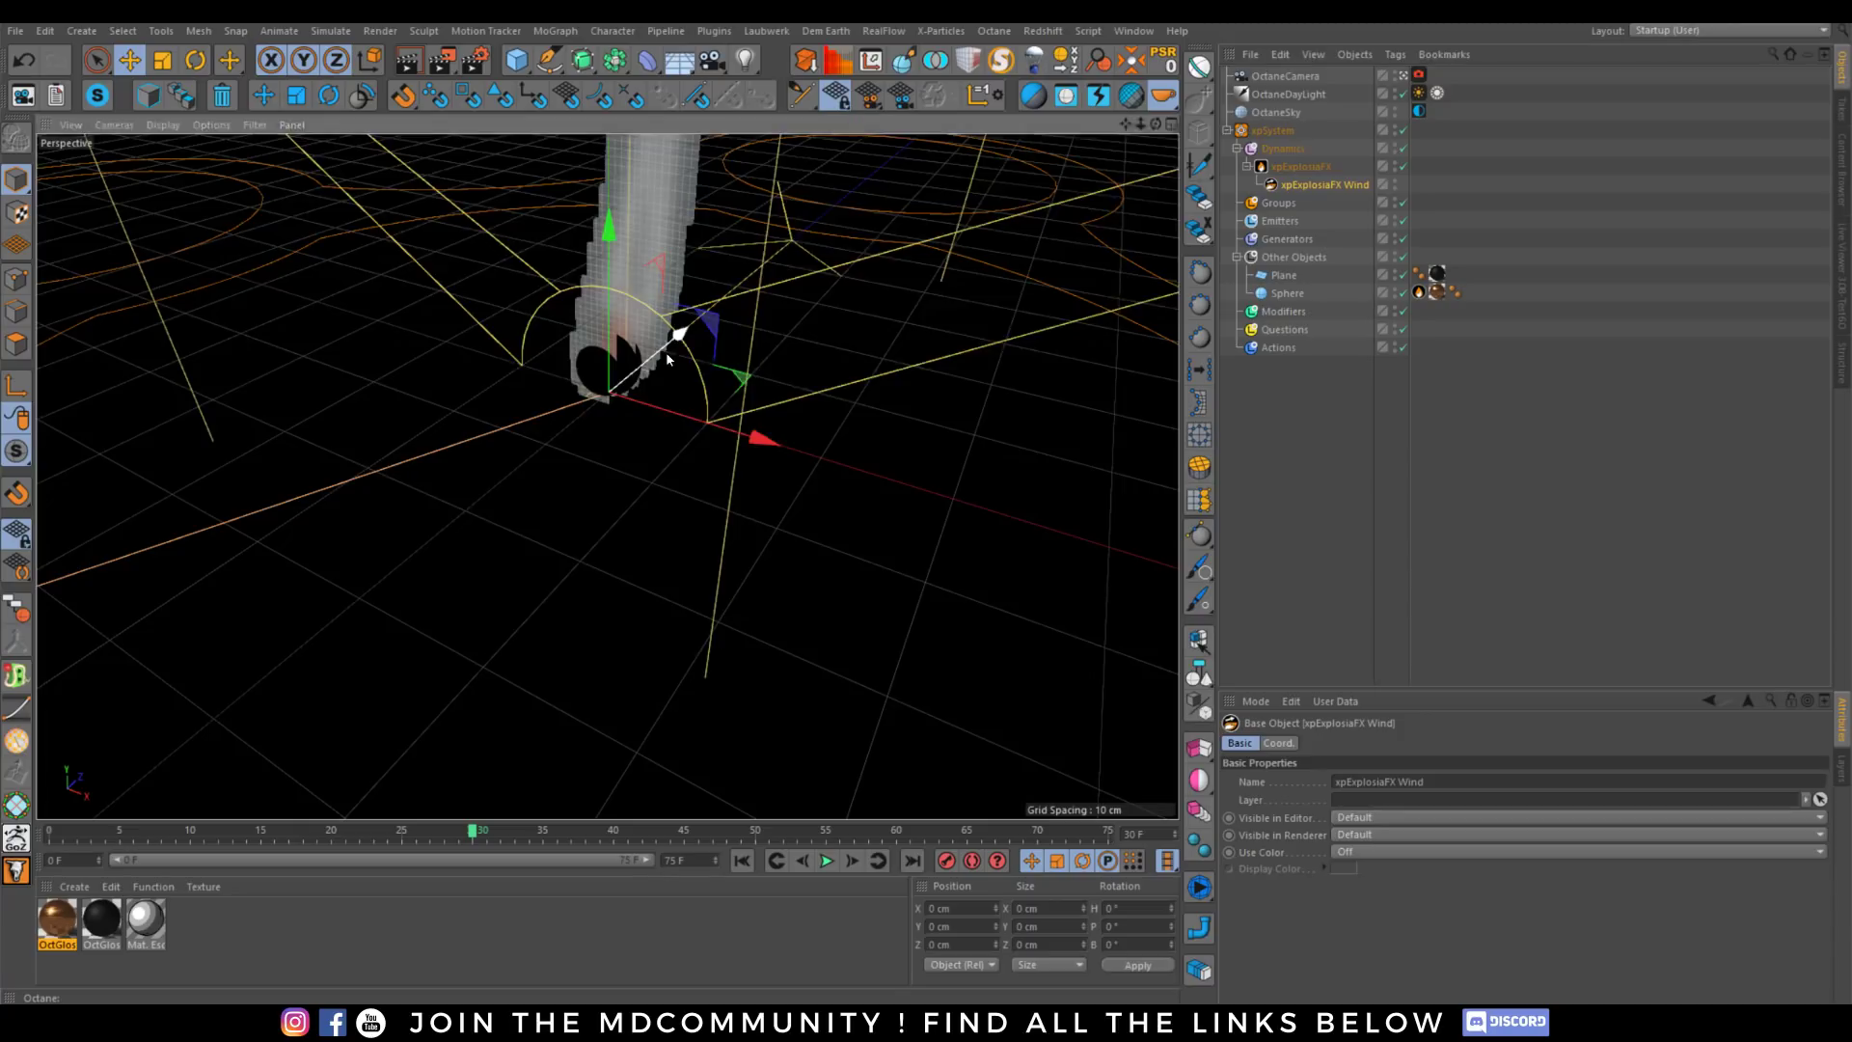
left_click_drag(666, 351, 772, 259)
key("r")
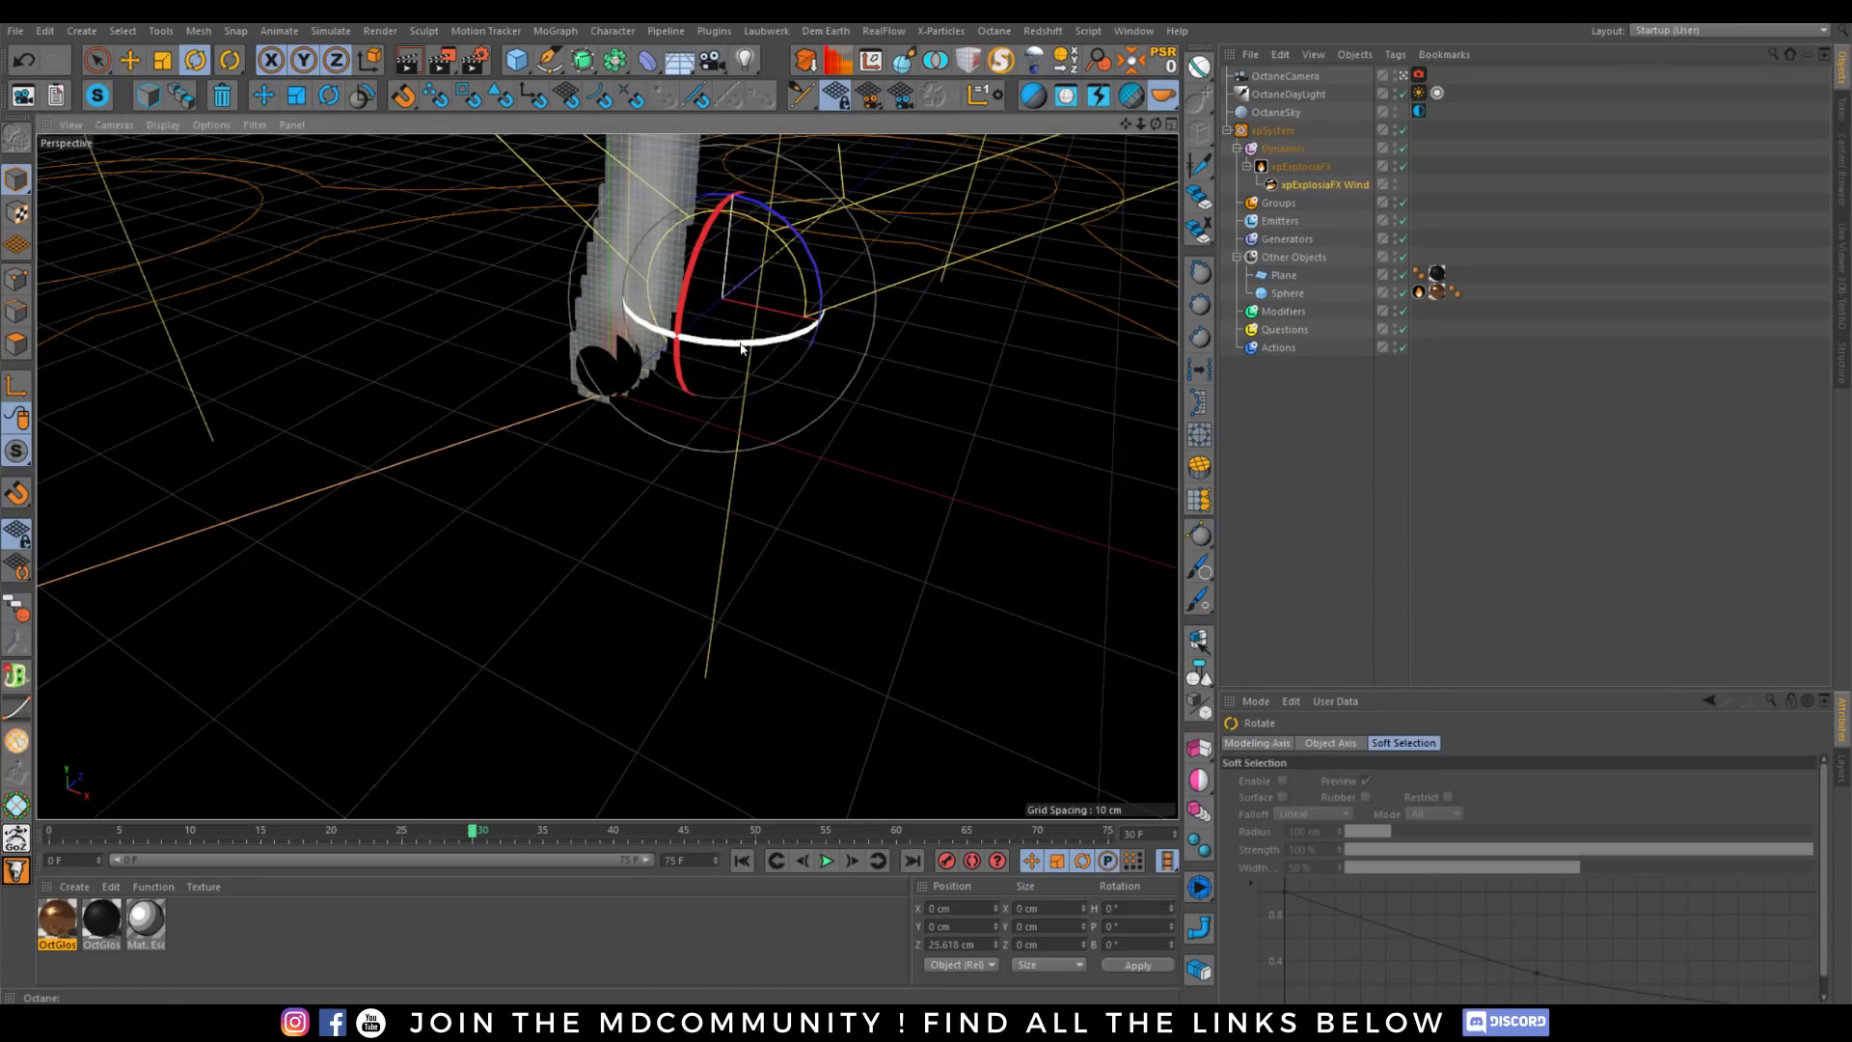
left_click_drag(743, 349, 733, 328)
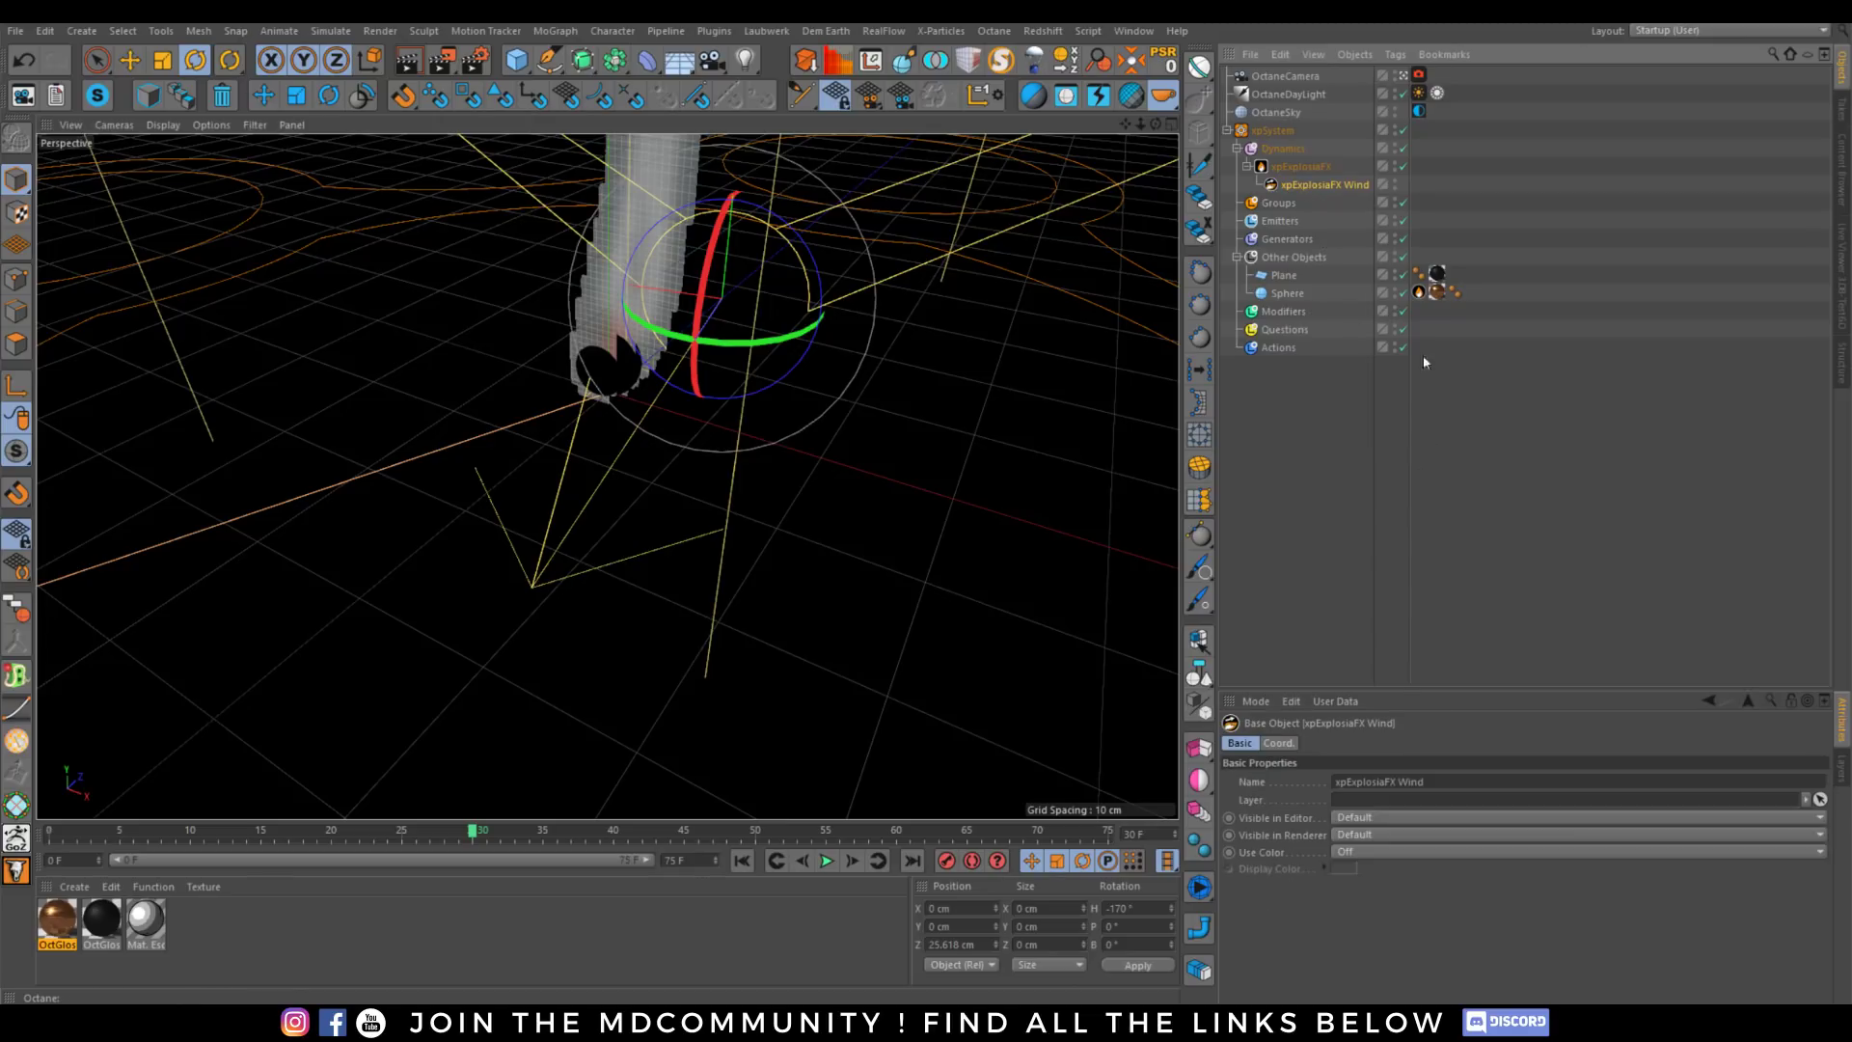
Set the xpExplosiaFX wind strength to 16.3 cm and test the simulation from the first frame.
left_click(1301, 167)
left_click_drag(1373, 803, 1386, 798)
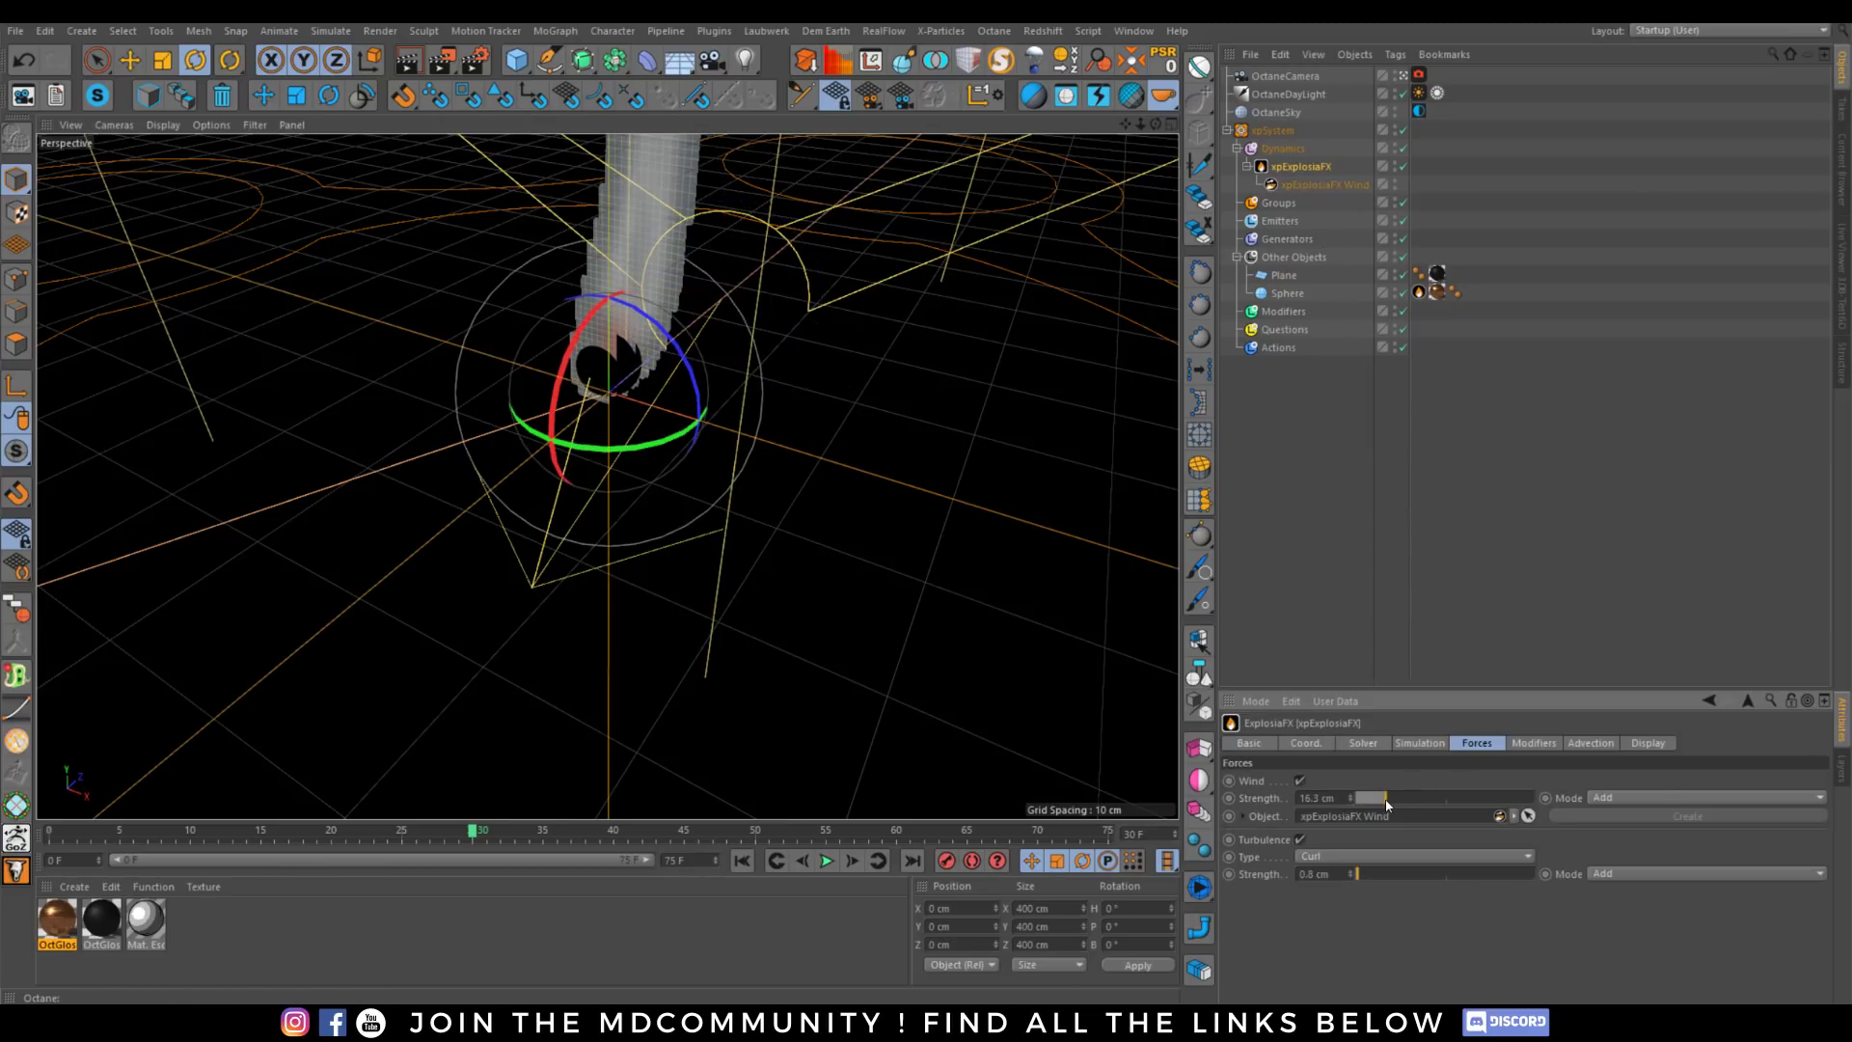
left_click(741, 860)
left_click(827, 860)
left_click(827, 860)
left_click(742, 861)
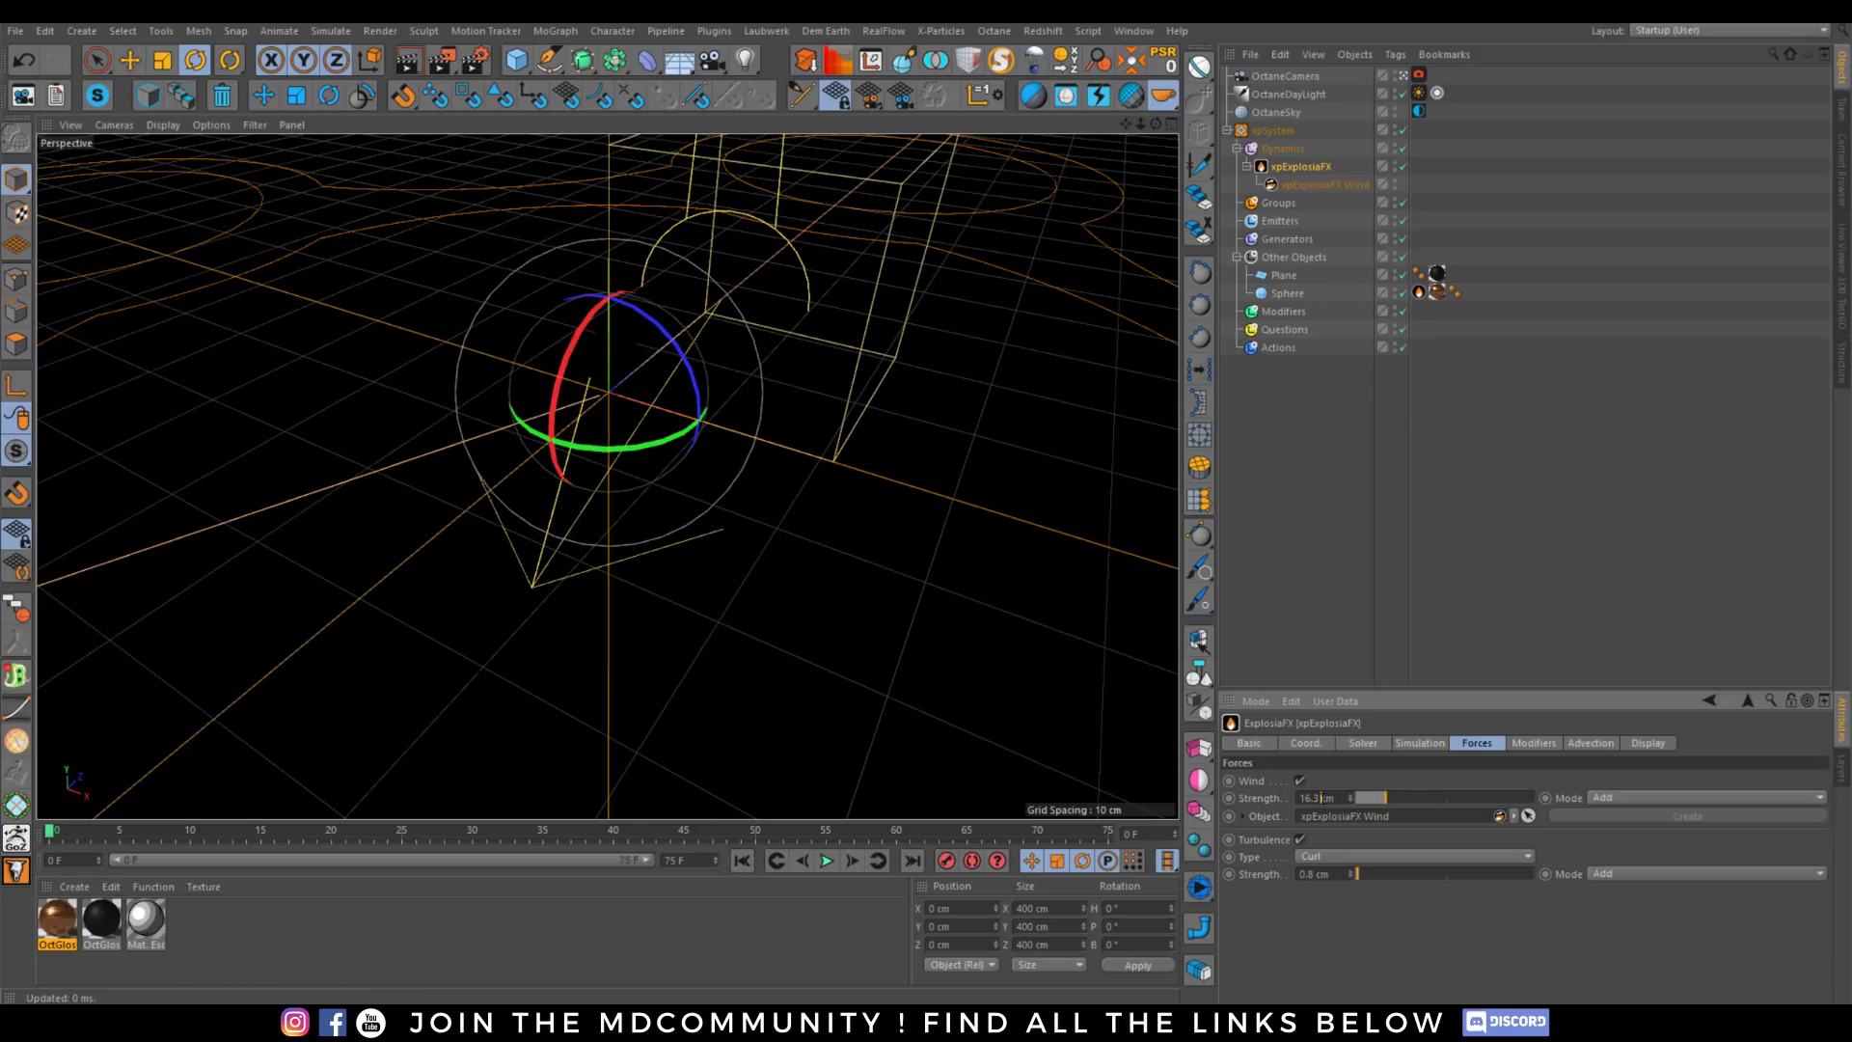
Set the wind strength to 0 cm and keyframe it at frame 10.
left_click_drag(1323, 796, 1308, 799)
left_click(829, 863)
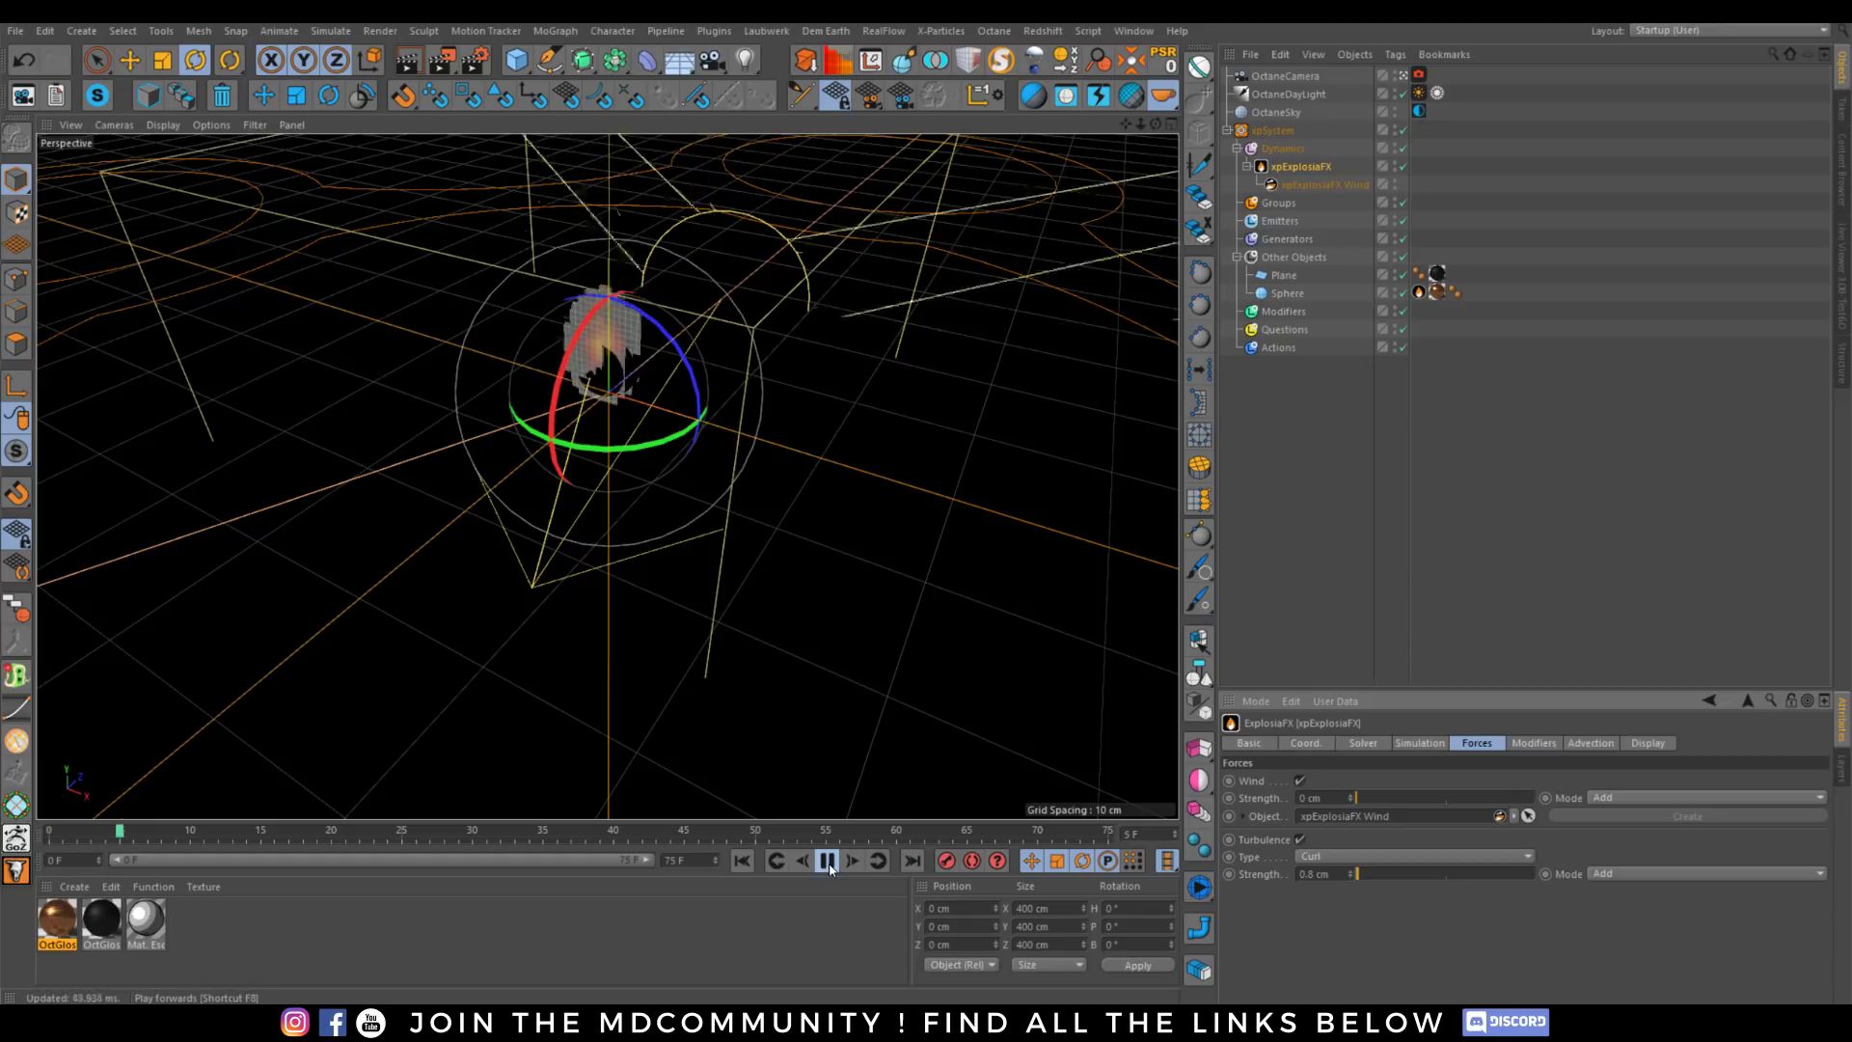
left_click(830, 865)
left_click_drag(168, 836, 546, 837)
left_click(1228, 798)
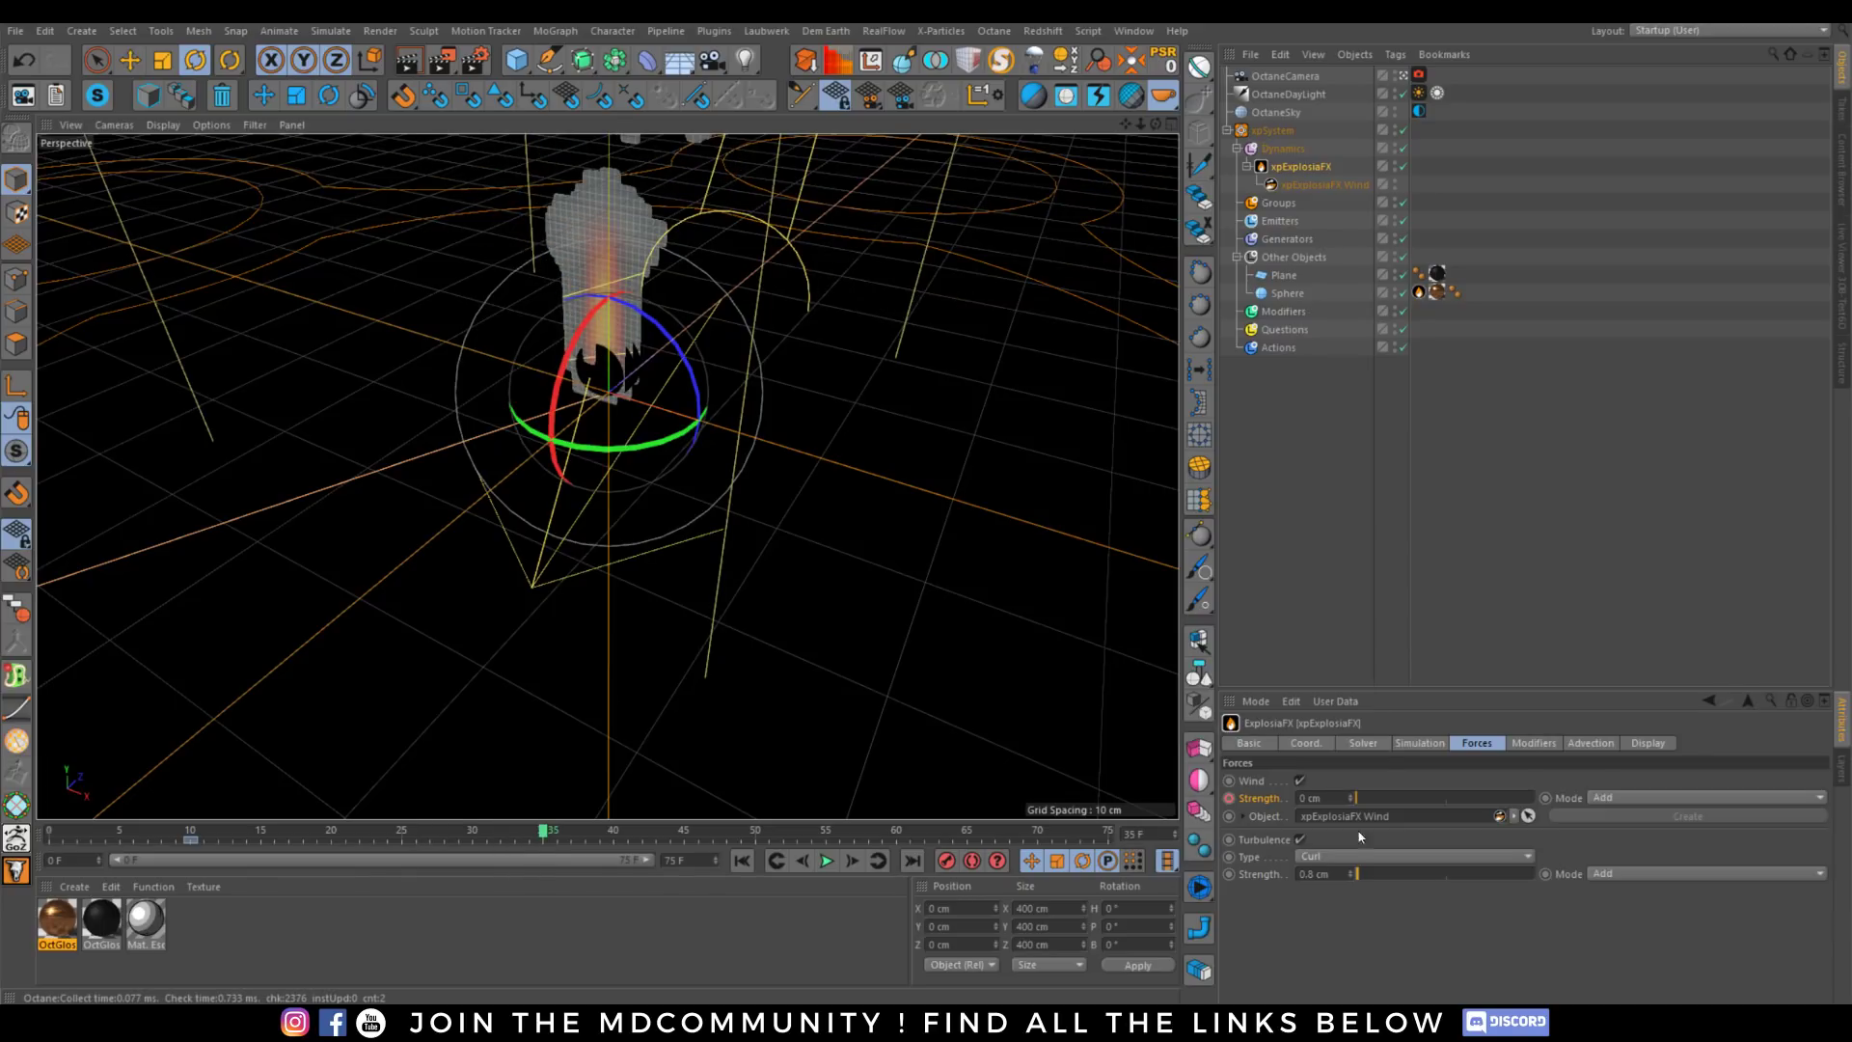
Keyframe the wind strength at 16.3 cm on frame 35 and 0 cm on frame 50, and play the result.
left_click_drag(1368, 800, 1386, 807)
left_click(1229, 798)
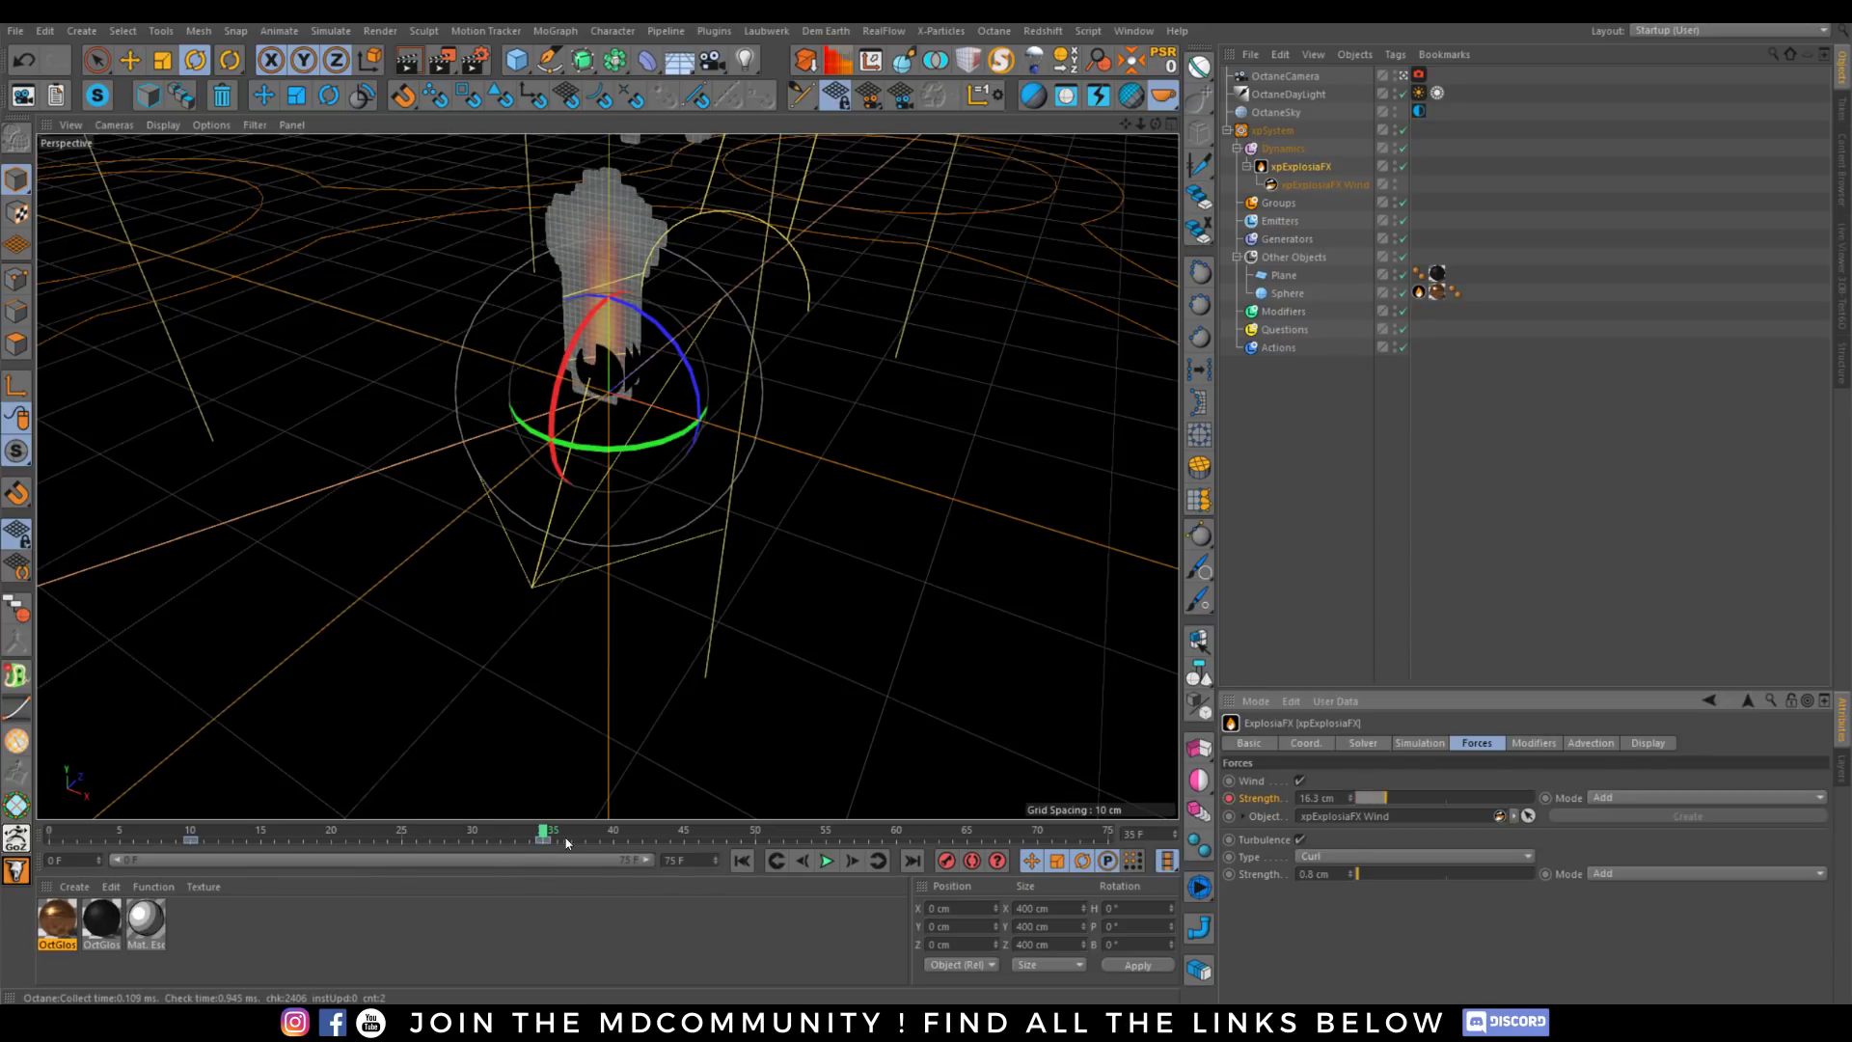
left_click_drag(592, 827, 758, 837)
left_click_drag(1386, 799, 1346, 800)
left_click(1229, 798)
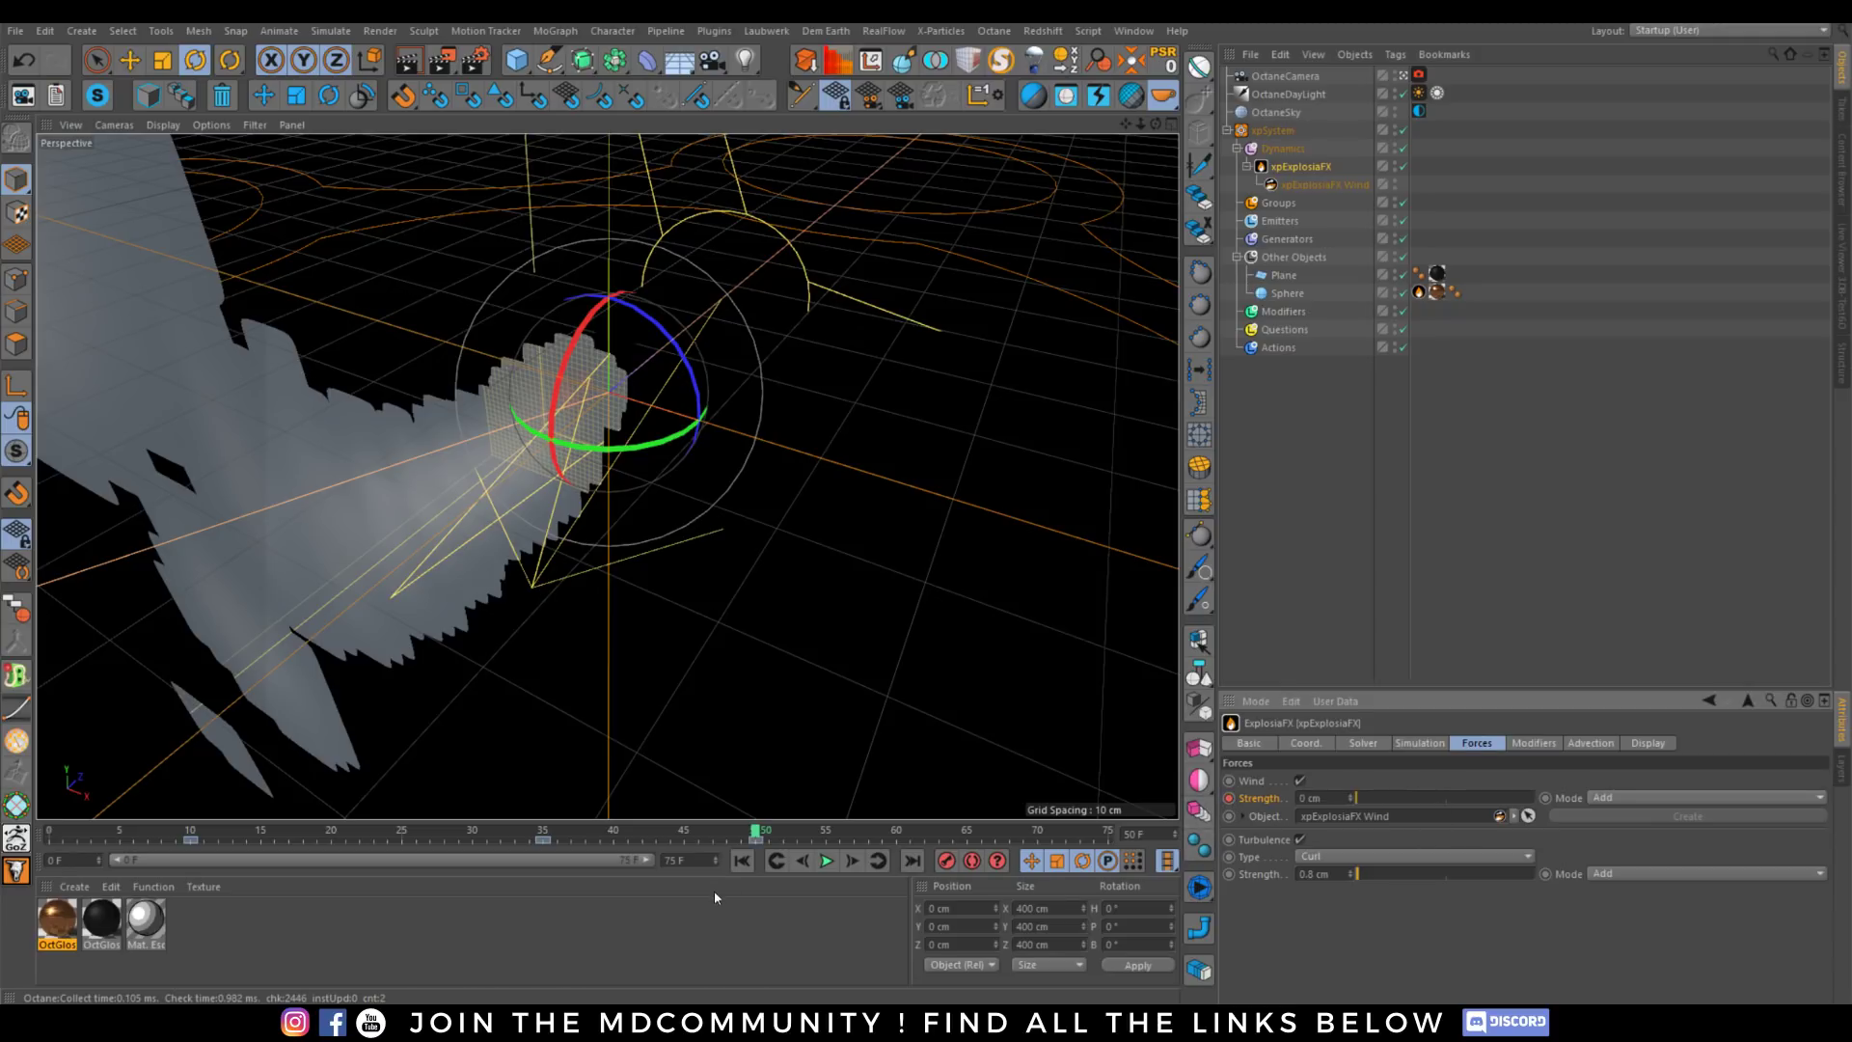
left_click(742, 860)
left_click(826, 860)
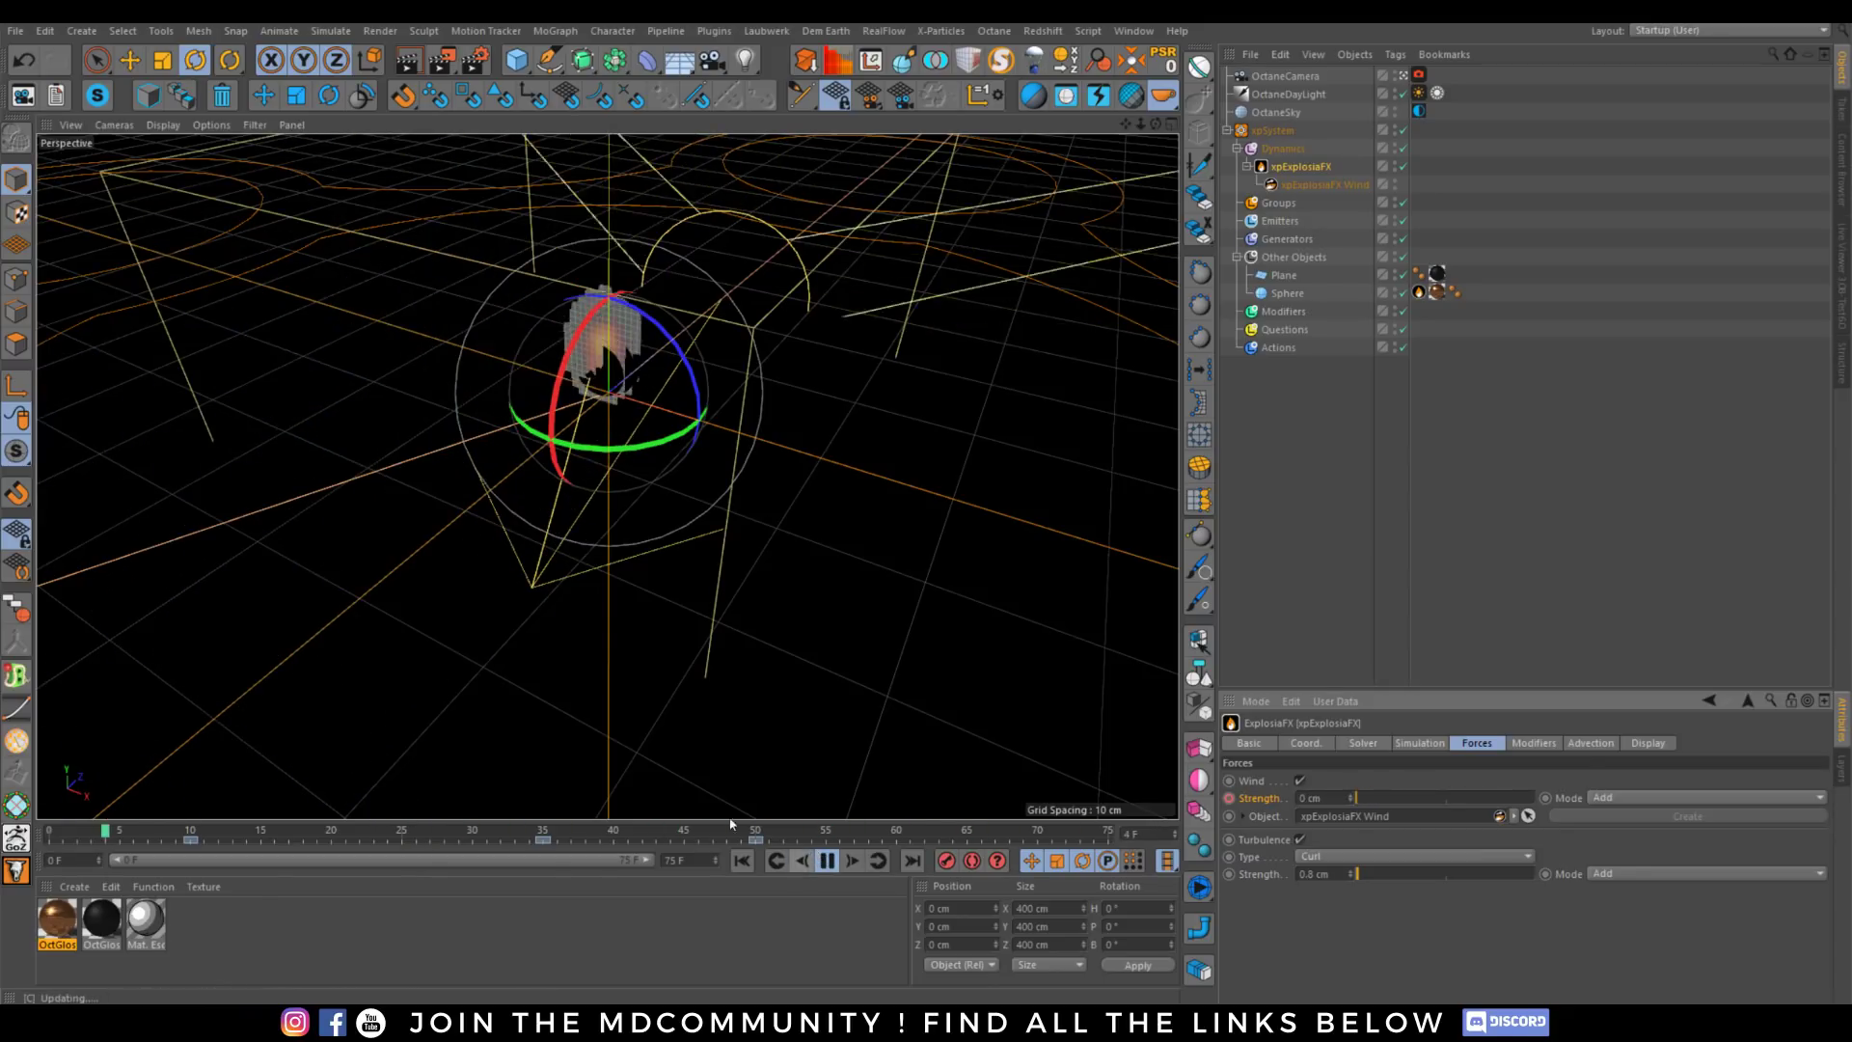
left_click(827, 860)
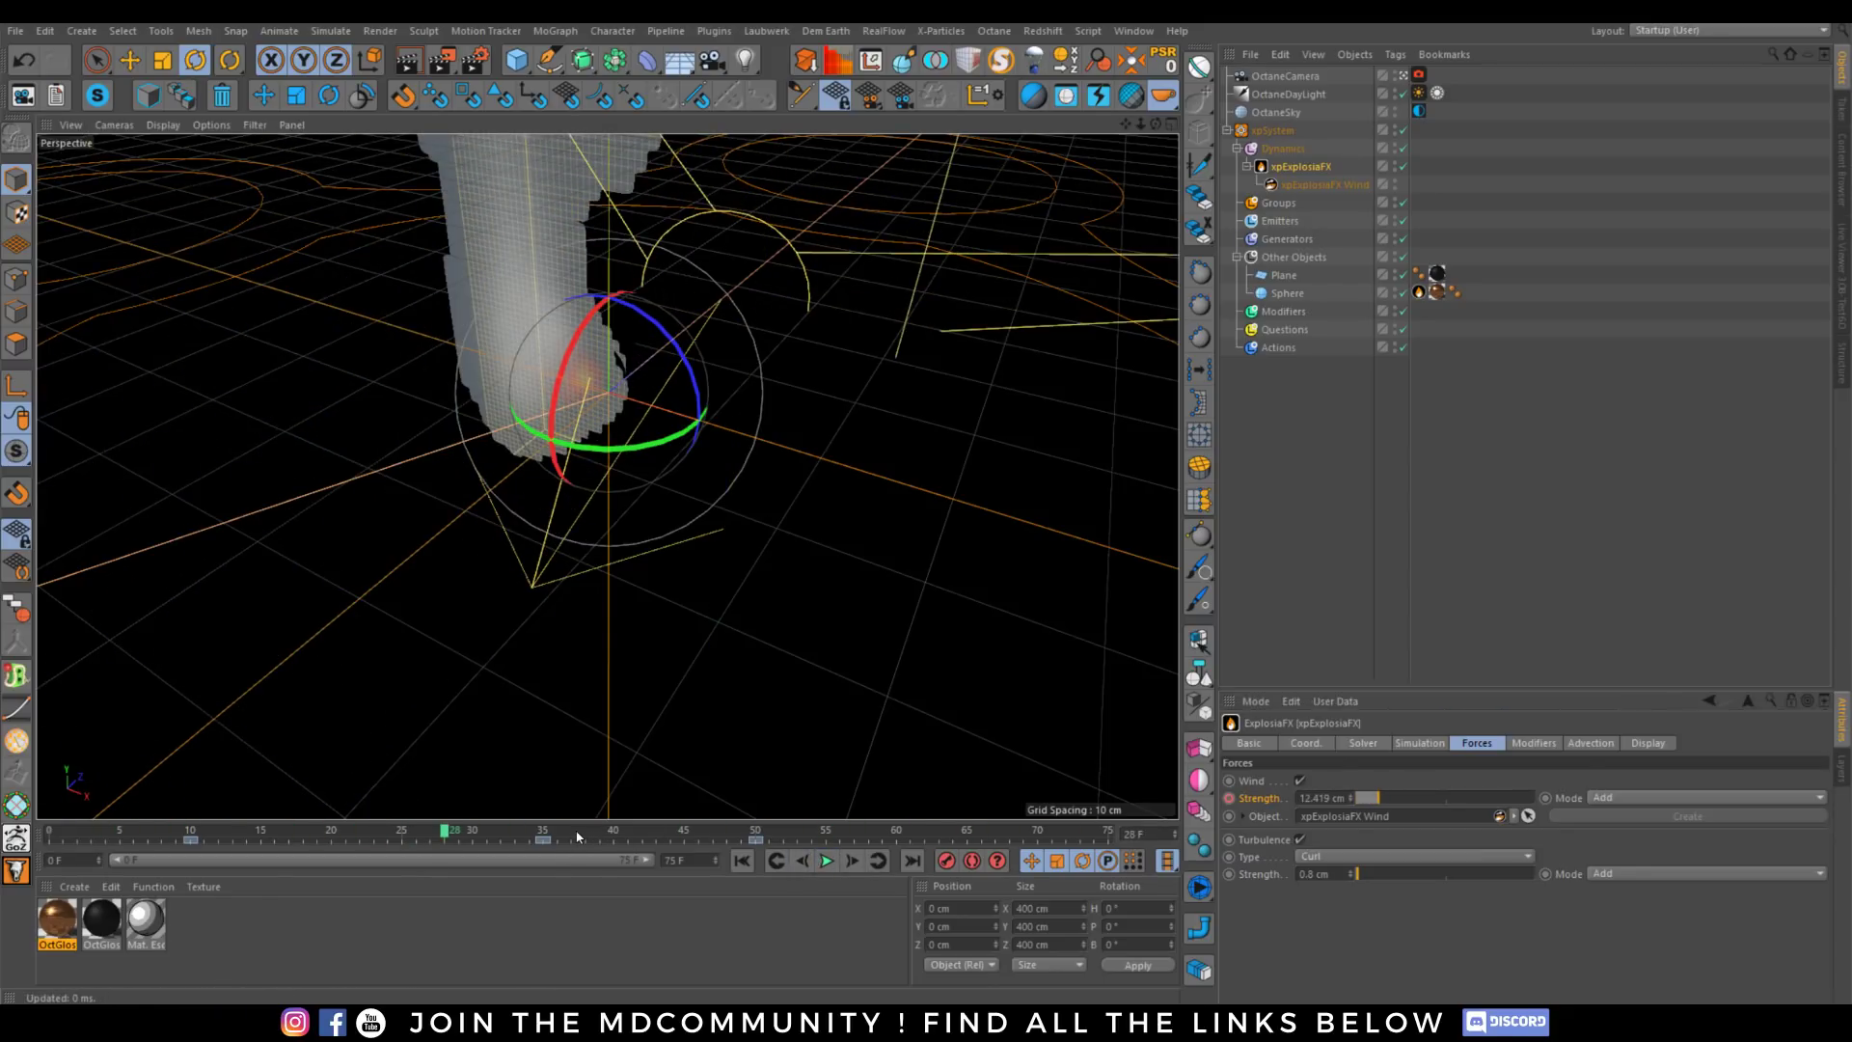
Enter a wind strength of 10 cm at frame 35 and move the frame 50 keyframe to frame 36.
left_click(546, 835)
double_click(1318, 798)
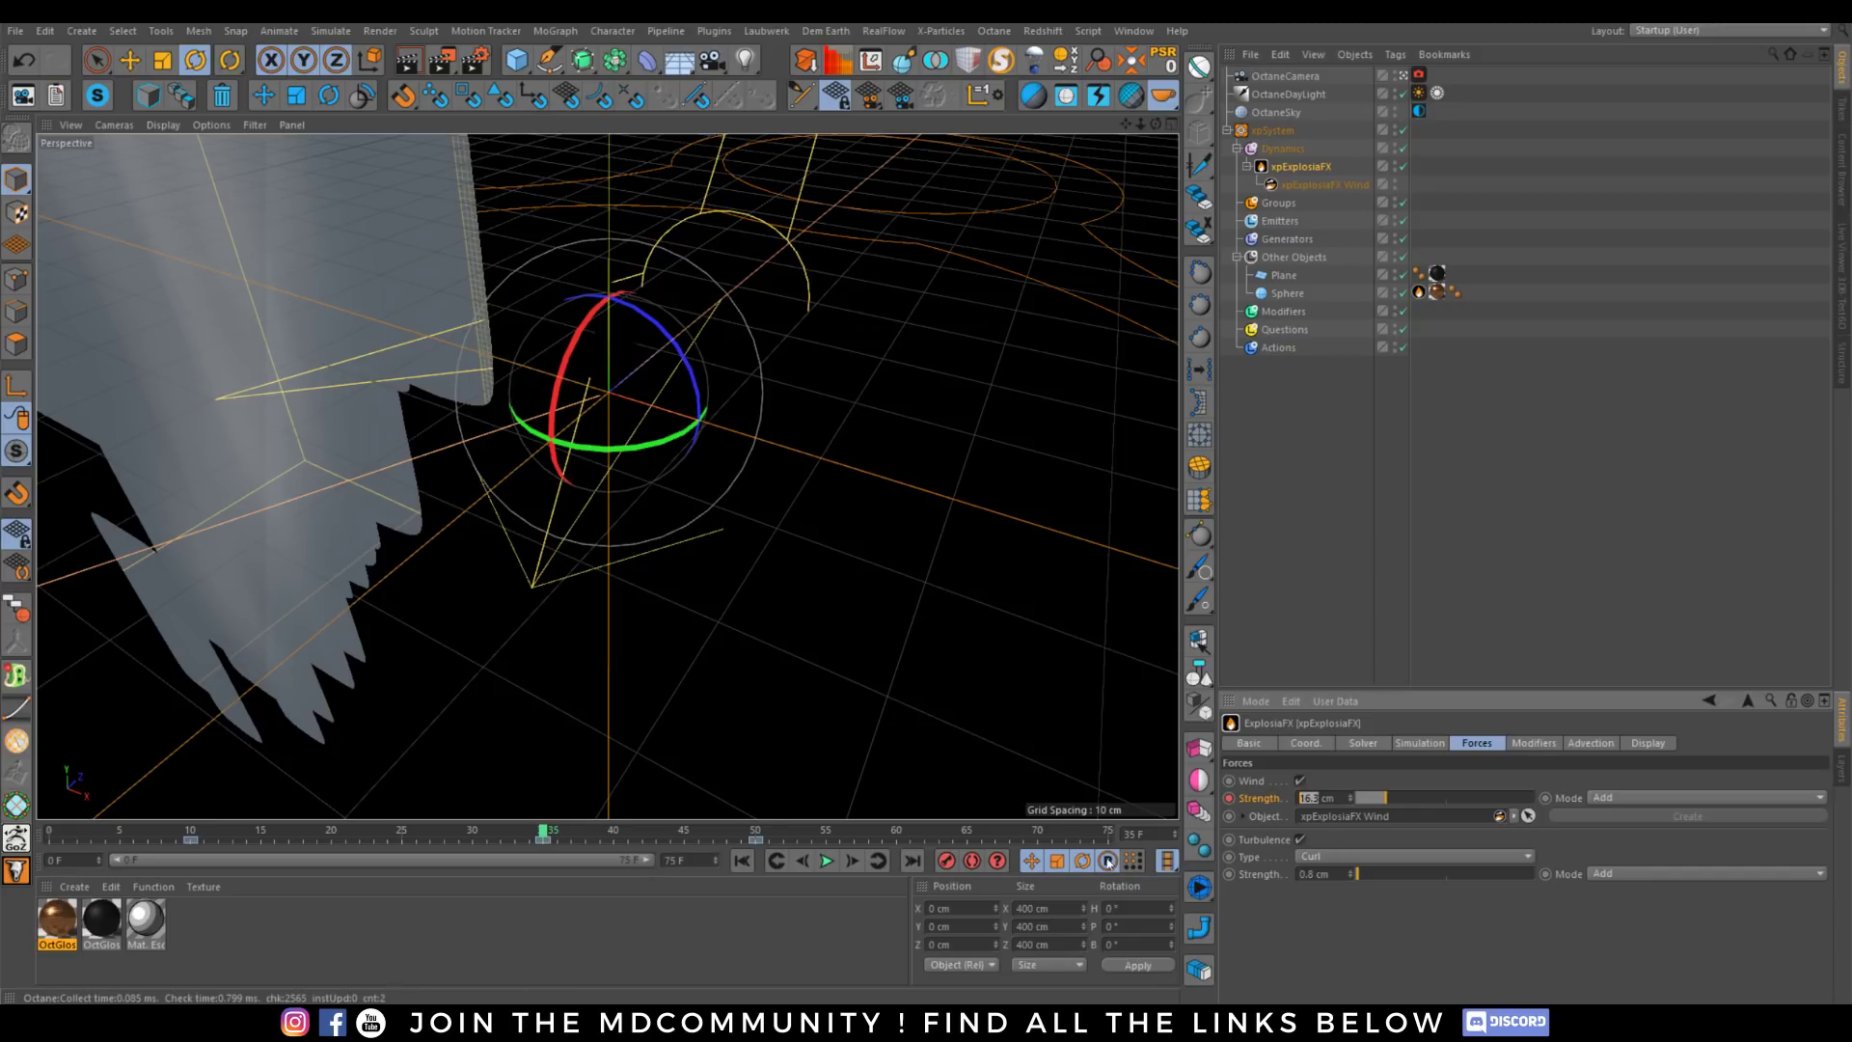
type("10")
key("Return")
left_click_drag(753, 842, 563, 847)
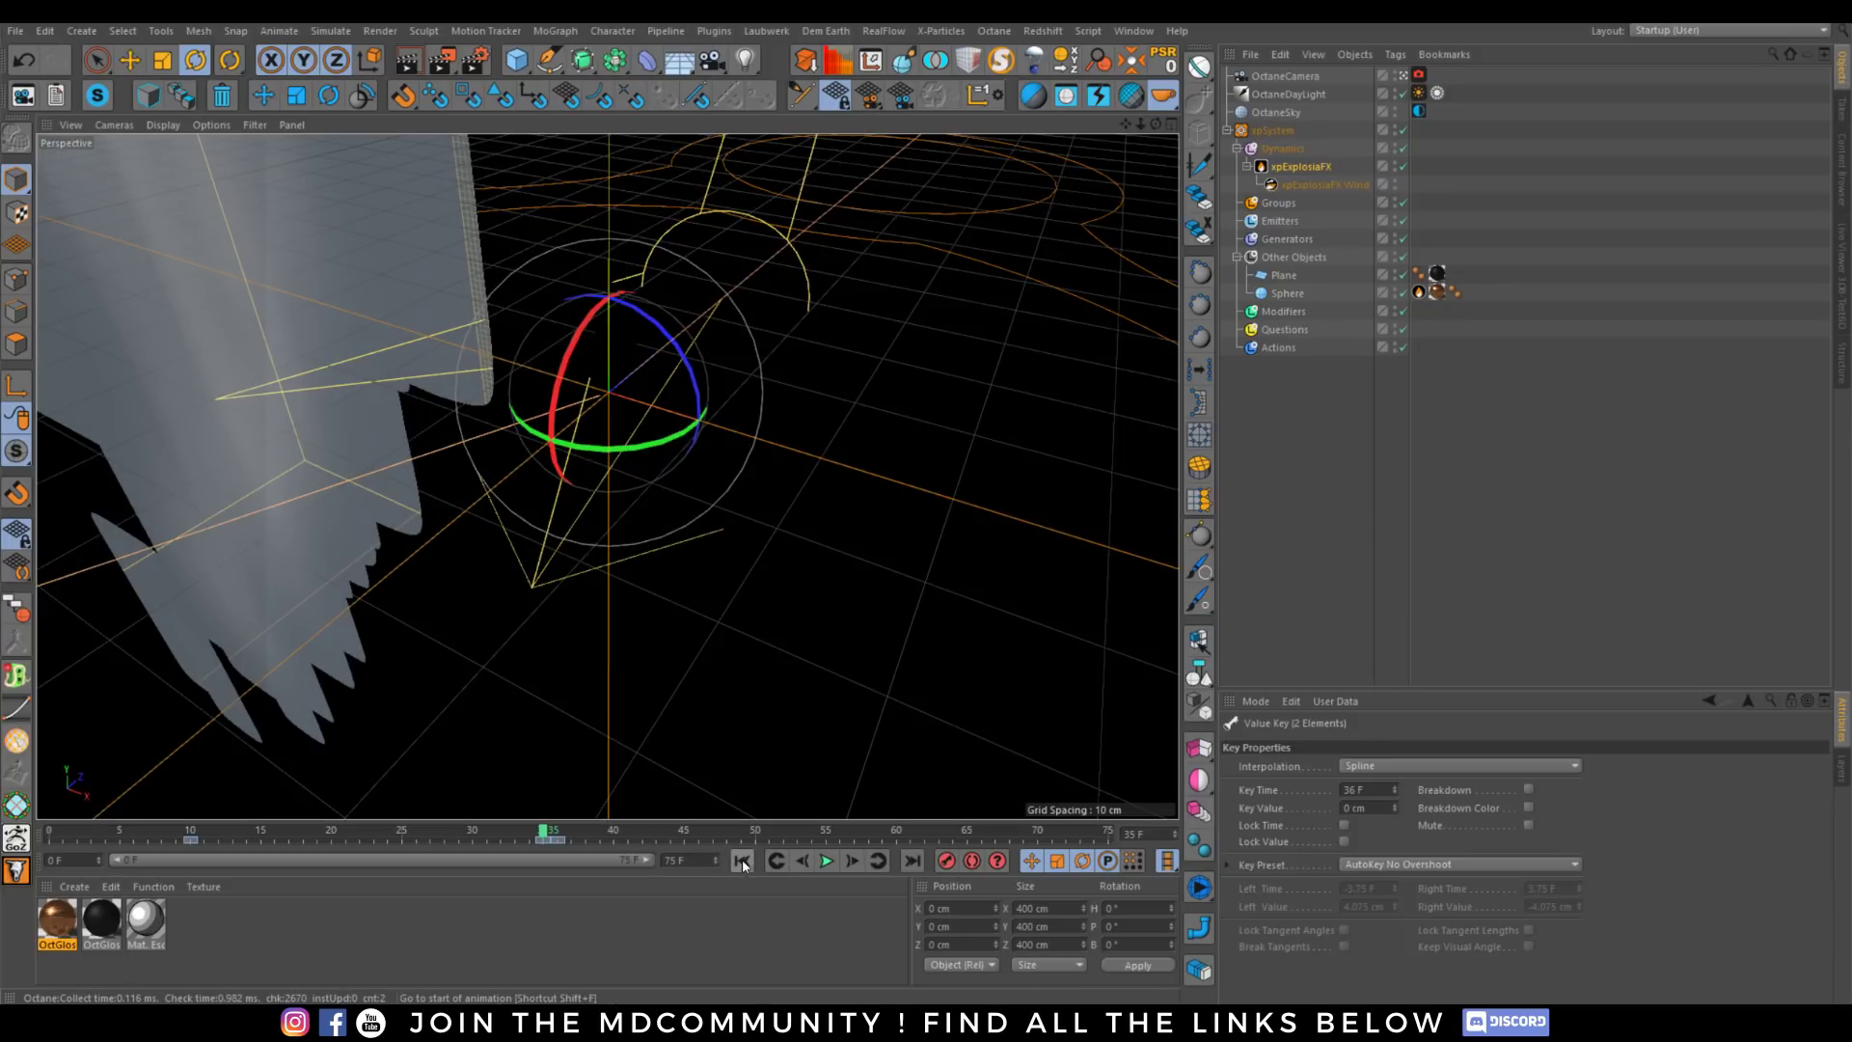
left_click(743, 859)
Enable Advect Particles in the xpExplosiaFX advection settings.
left_click(1319, 174)
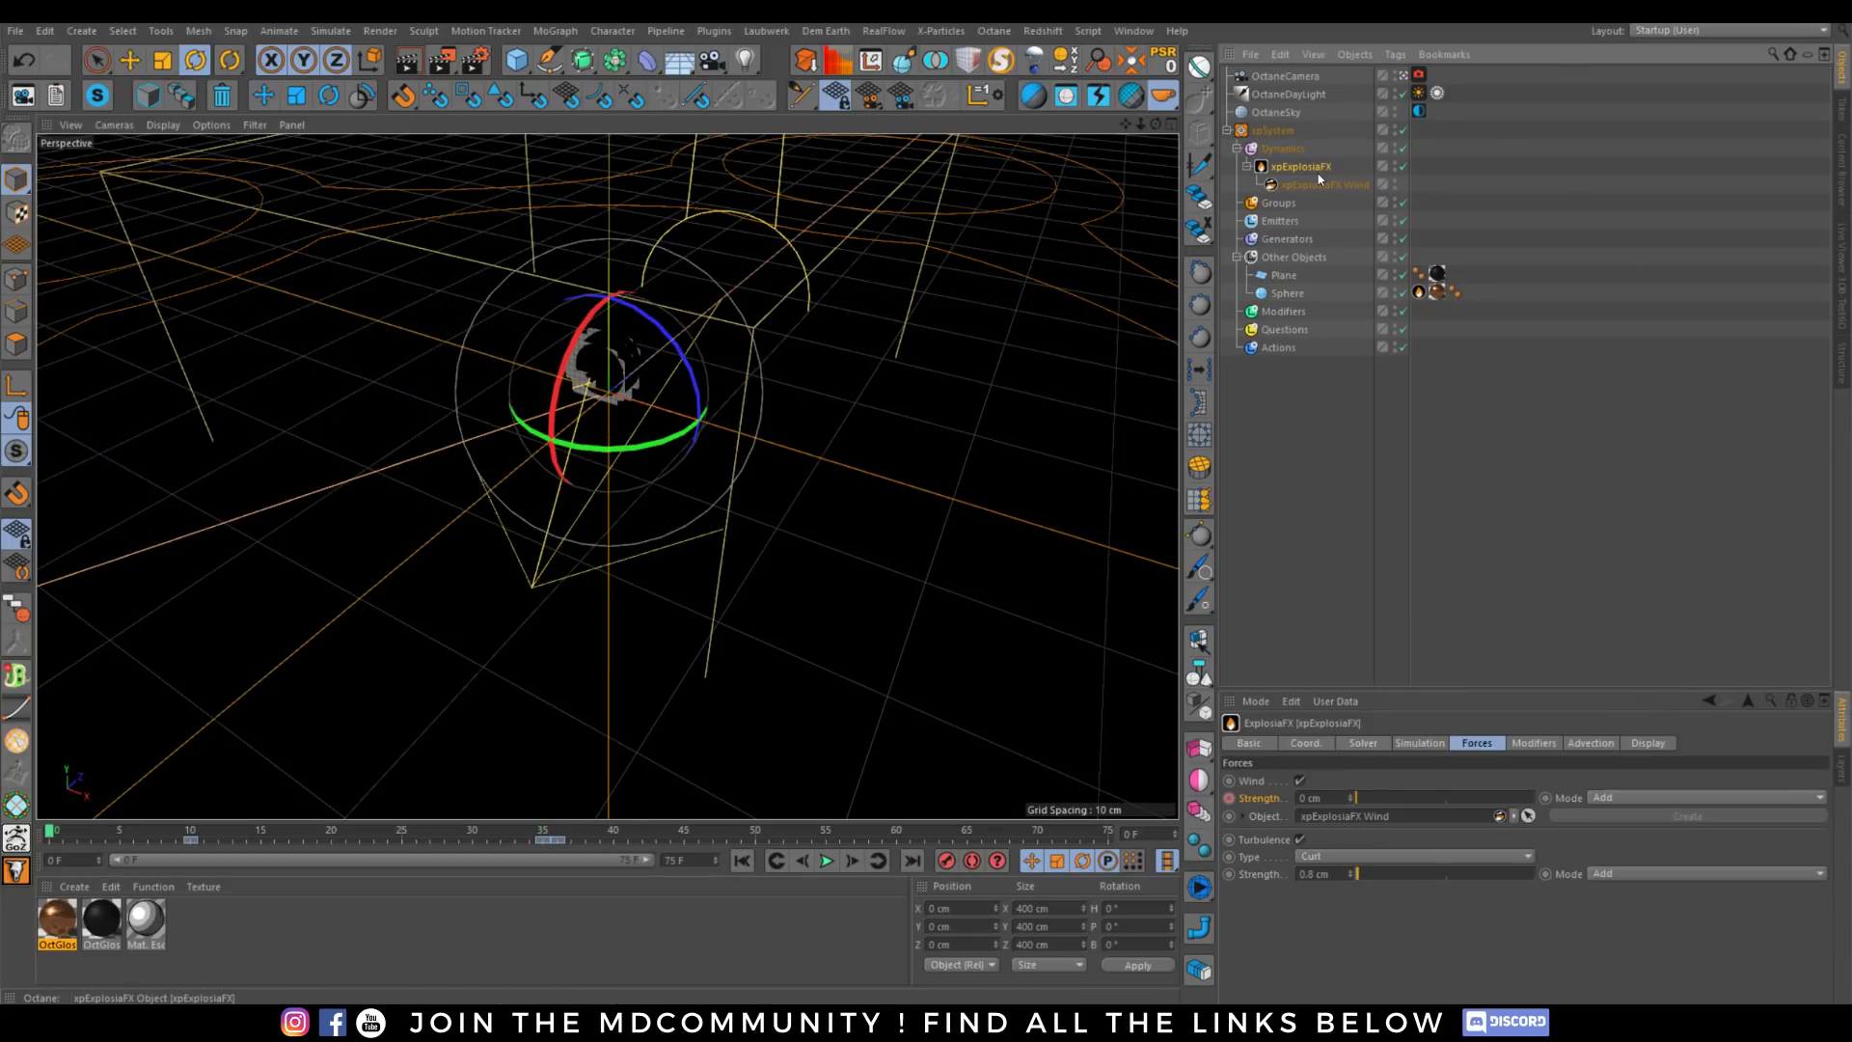
left_click(1584, 745)
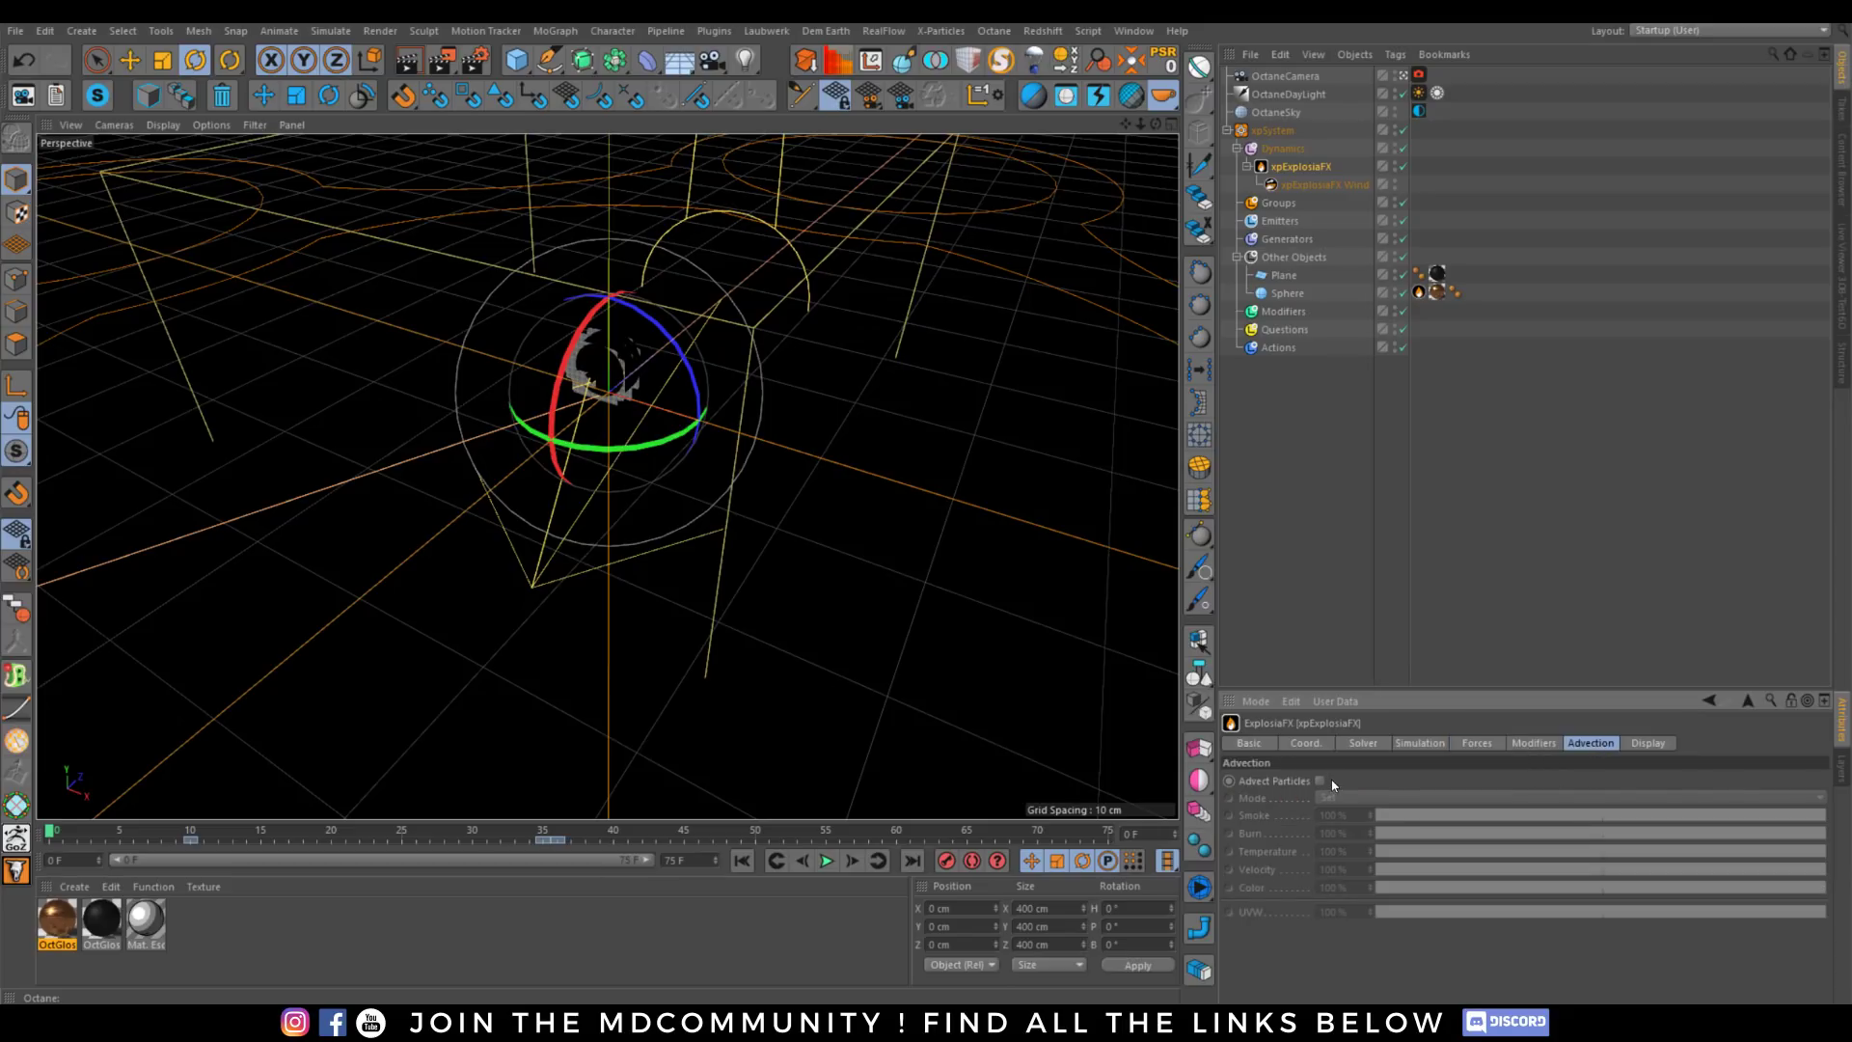
left_click(1319, 780)
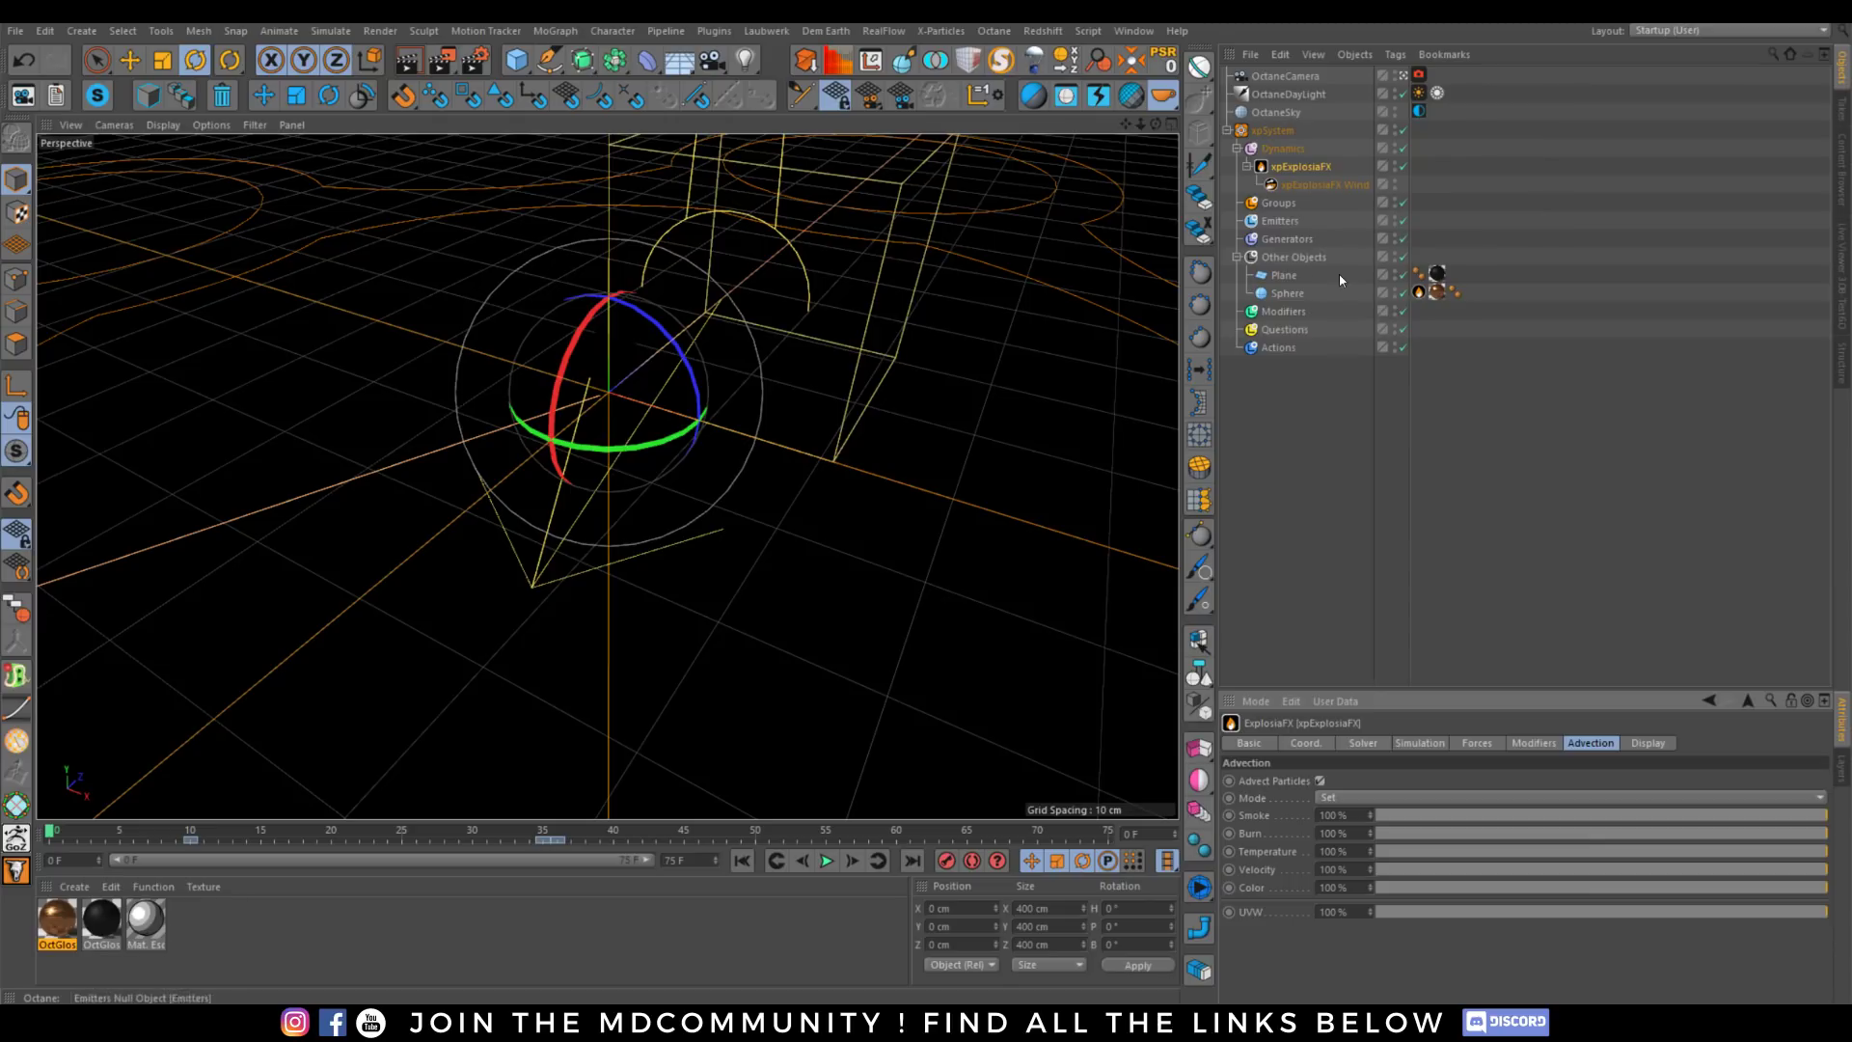
Add an xpEmitter to the Emitters folder and play the simulation with its particles.
left_click(1282, 221)
left_click(1290, 817)
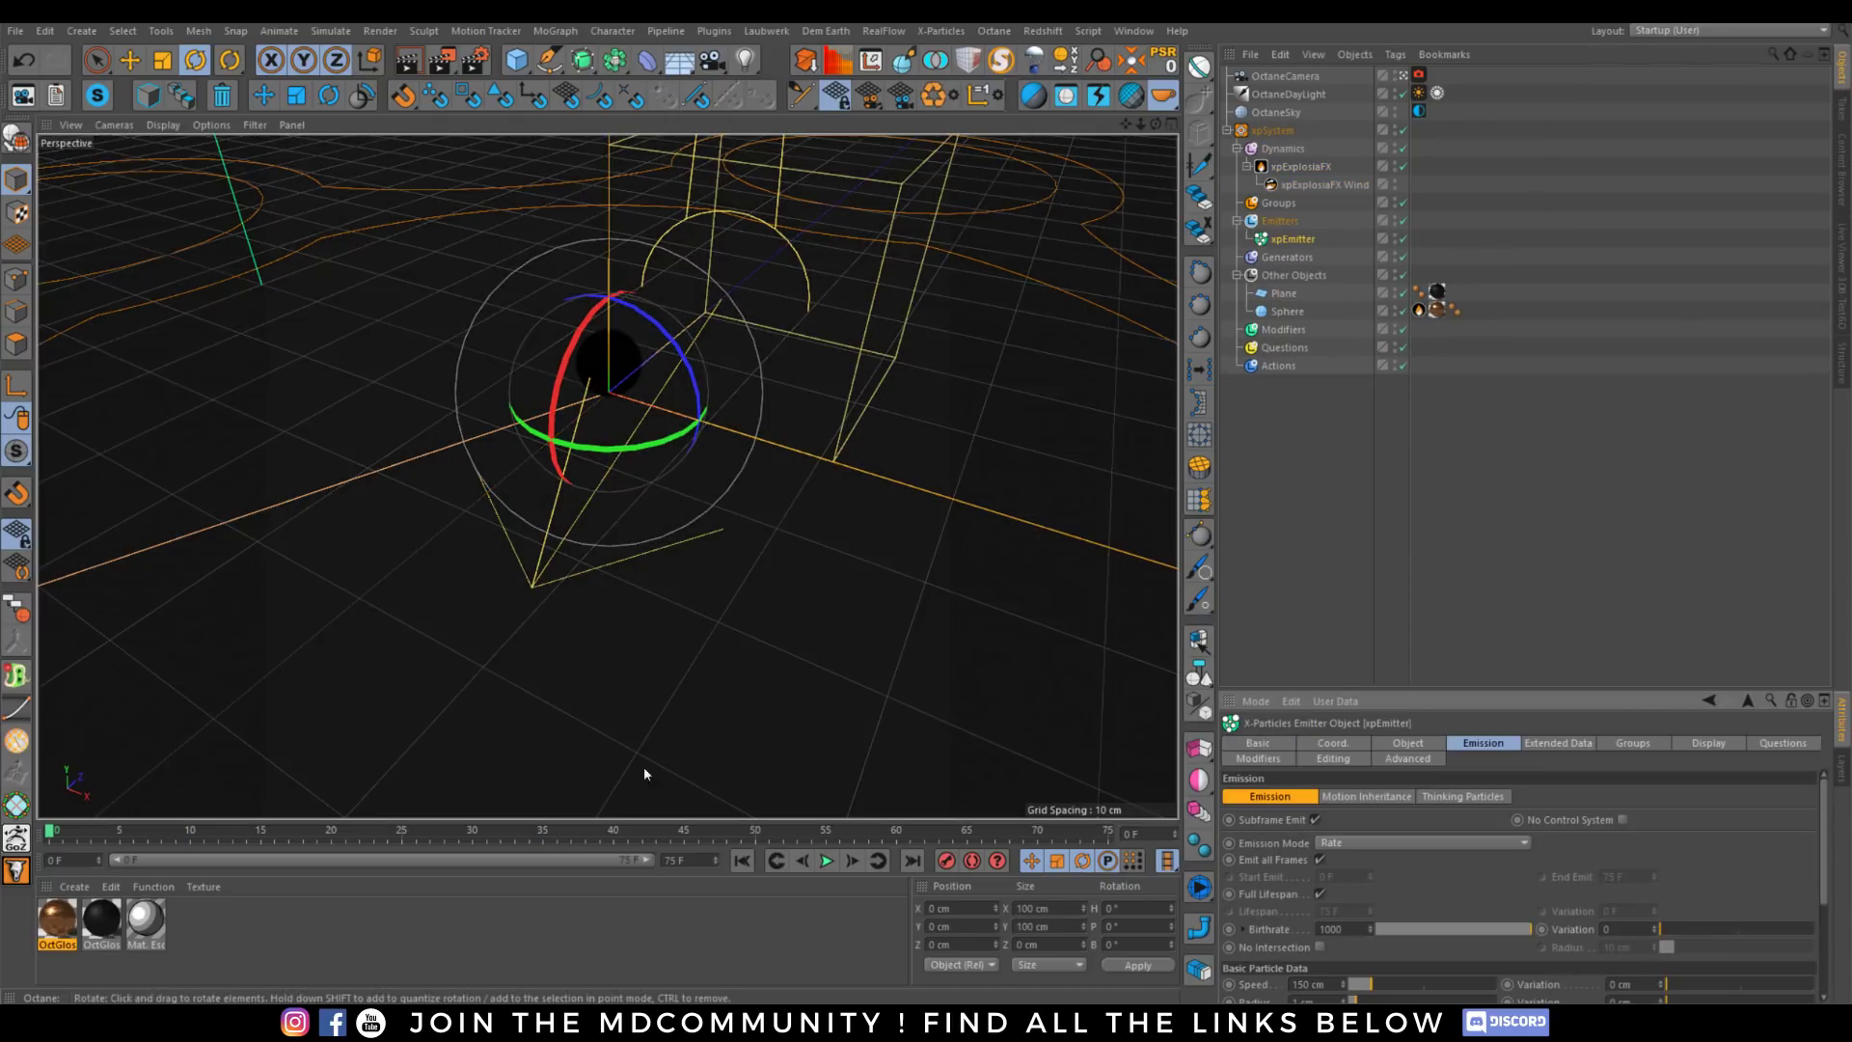
left_click(826, 862)
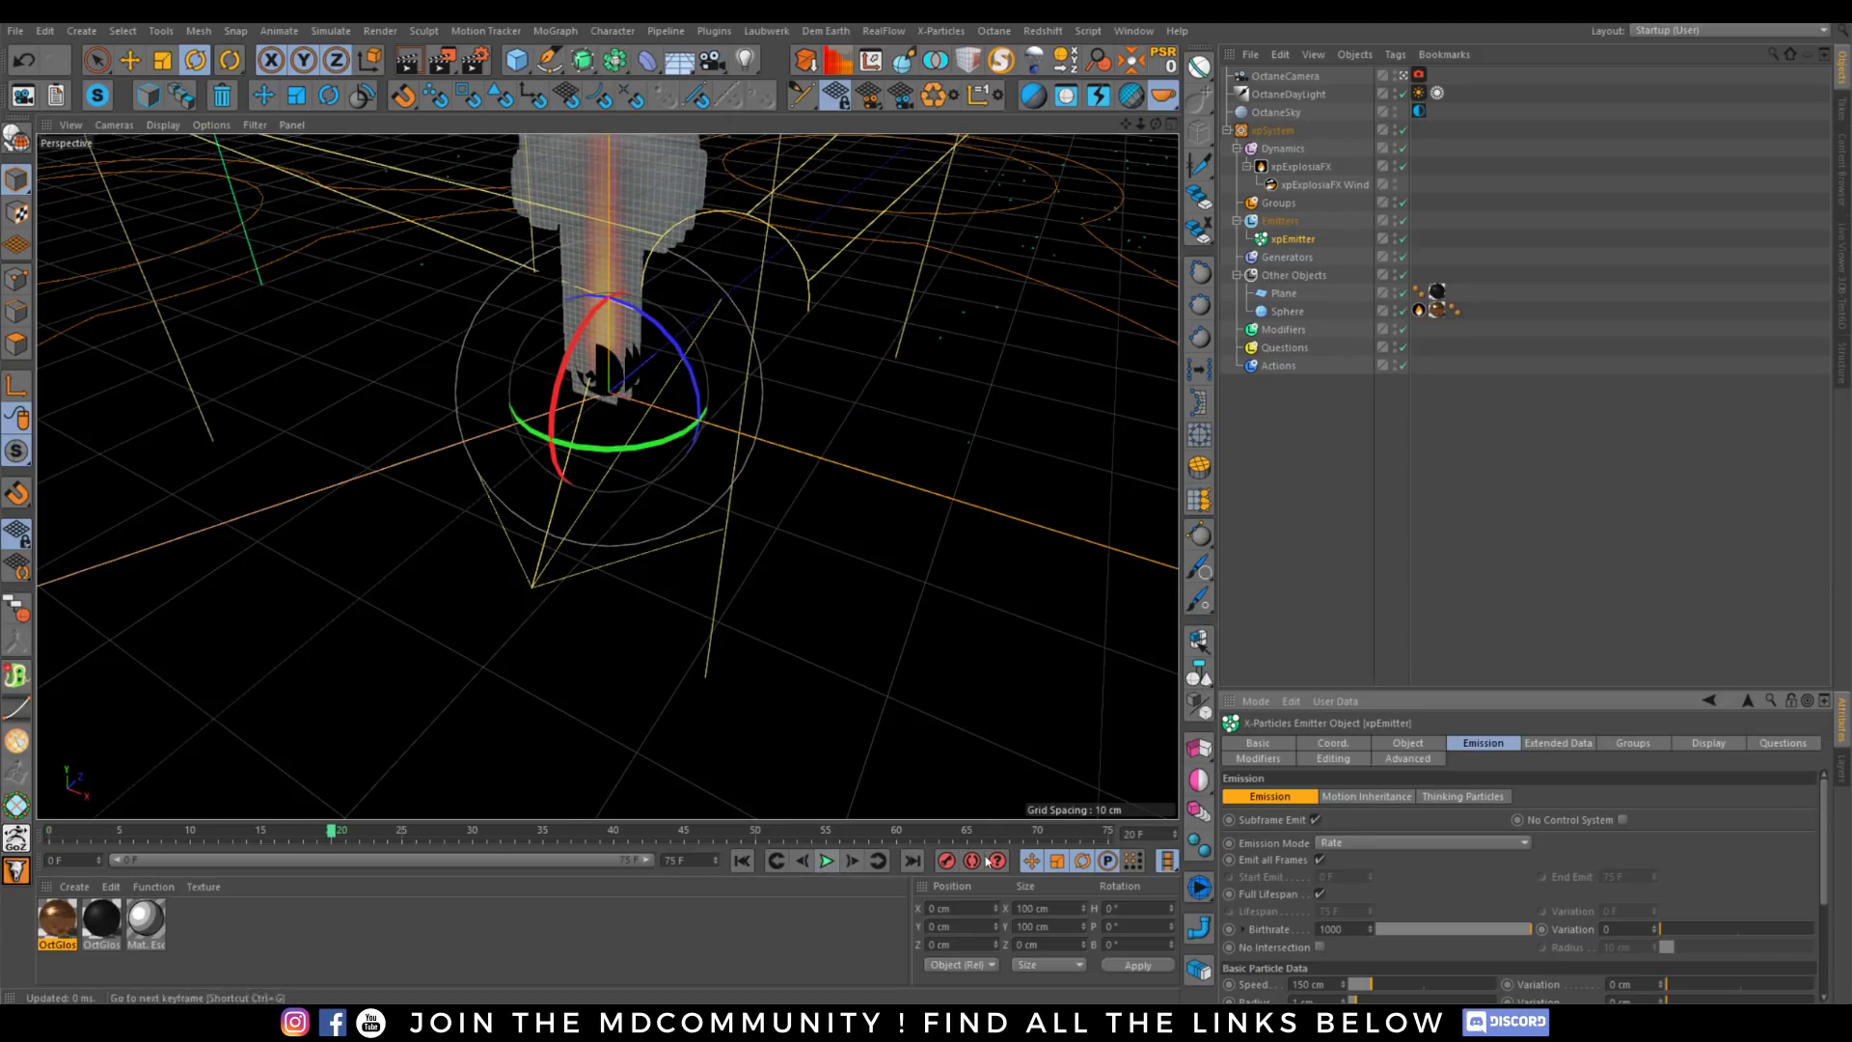
Set the xpEmitter's shape to Object with the Sphere as its source, and replay the simulation from the start.
left_click(1433, 749)
left_click(1374, 822)
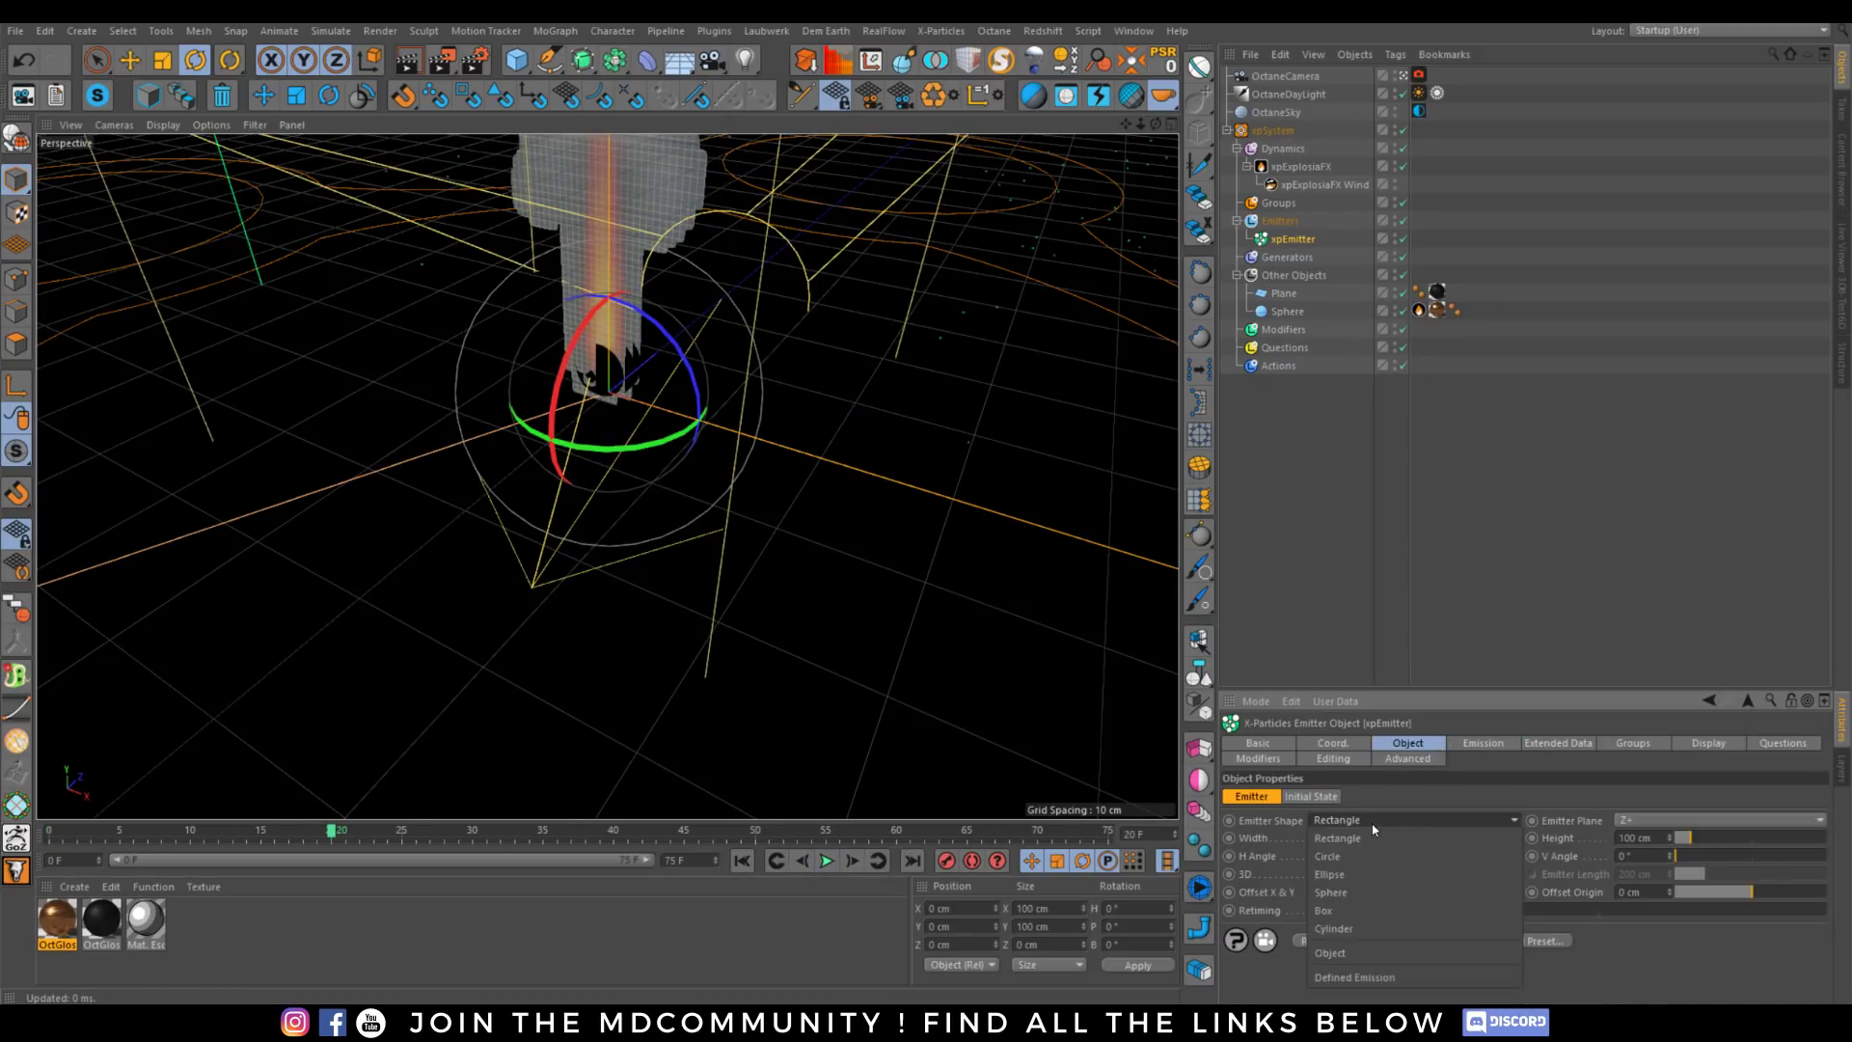
left_click(1350, 953)
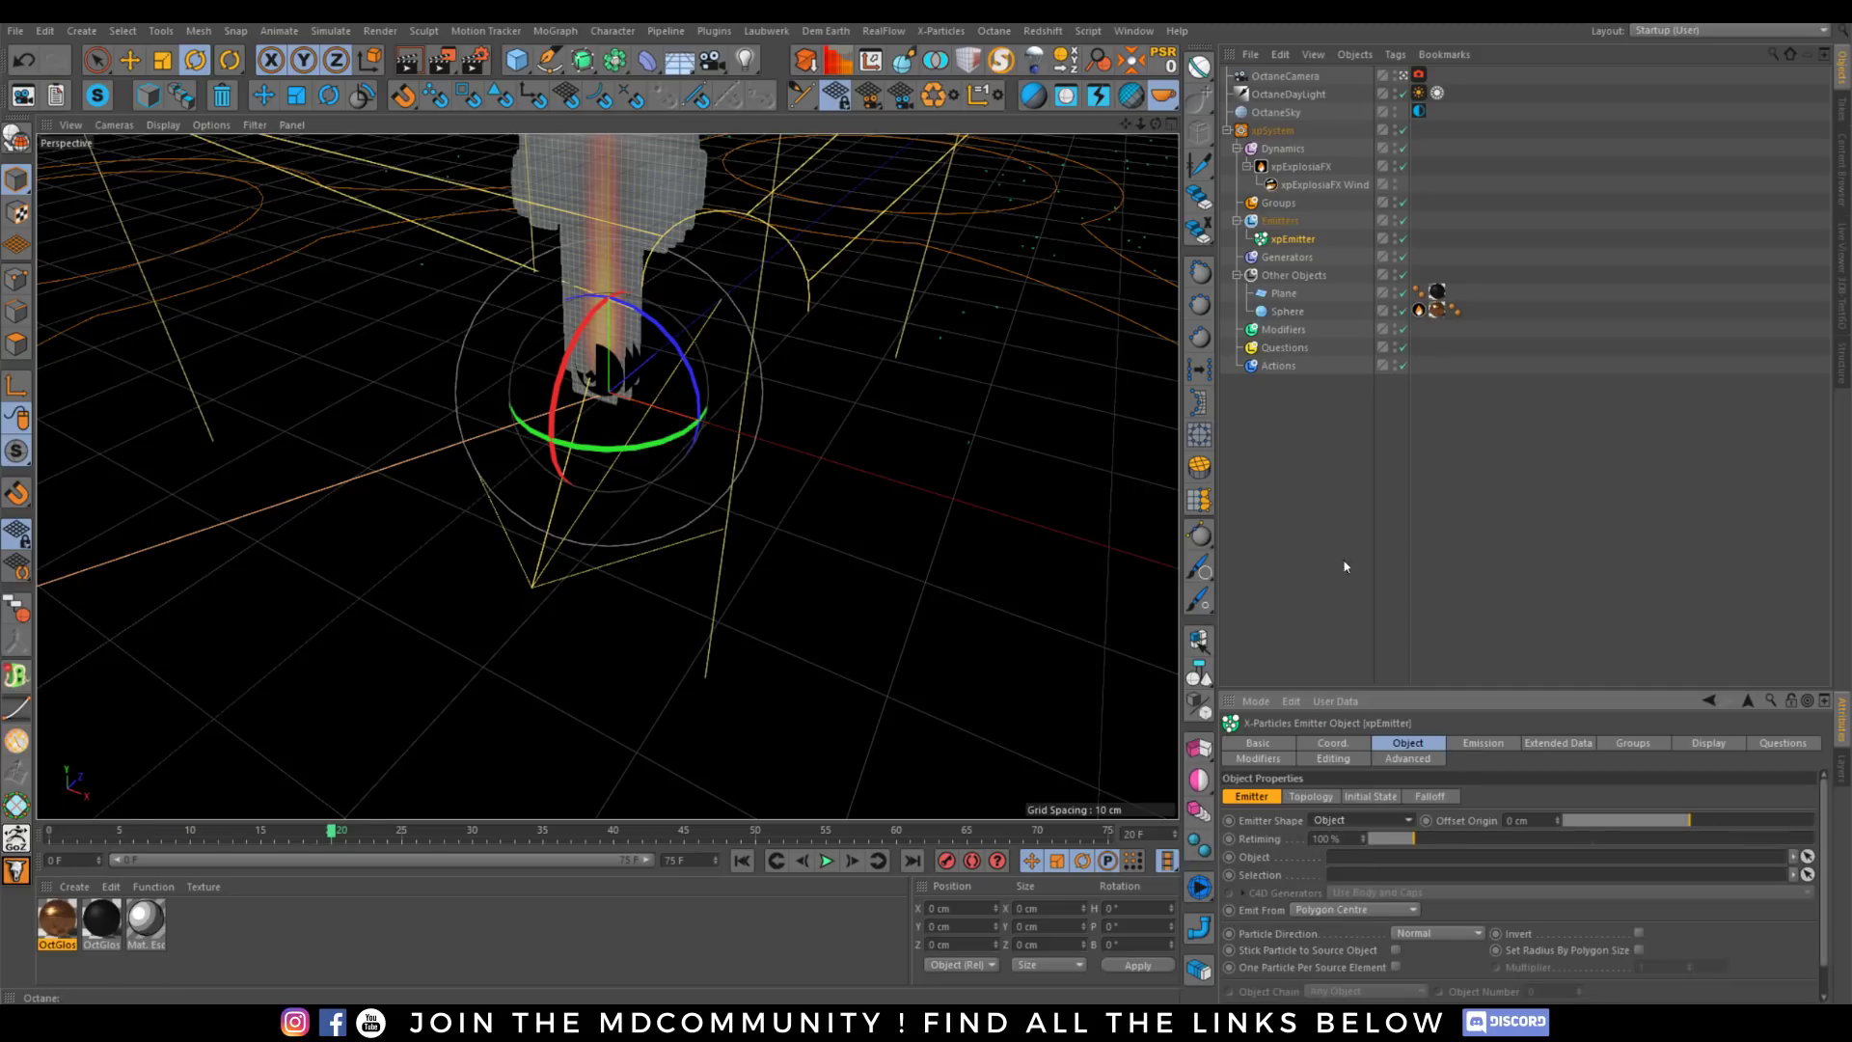
left_click_drag(1290, 313, 1404, 769)
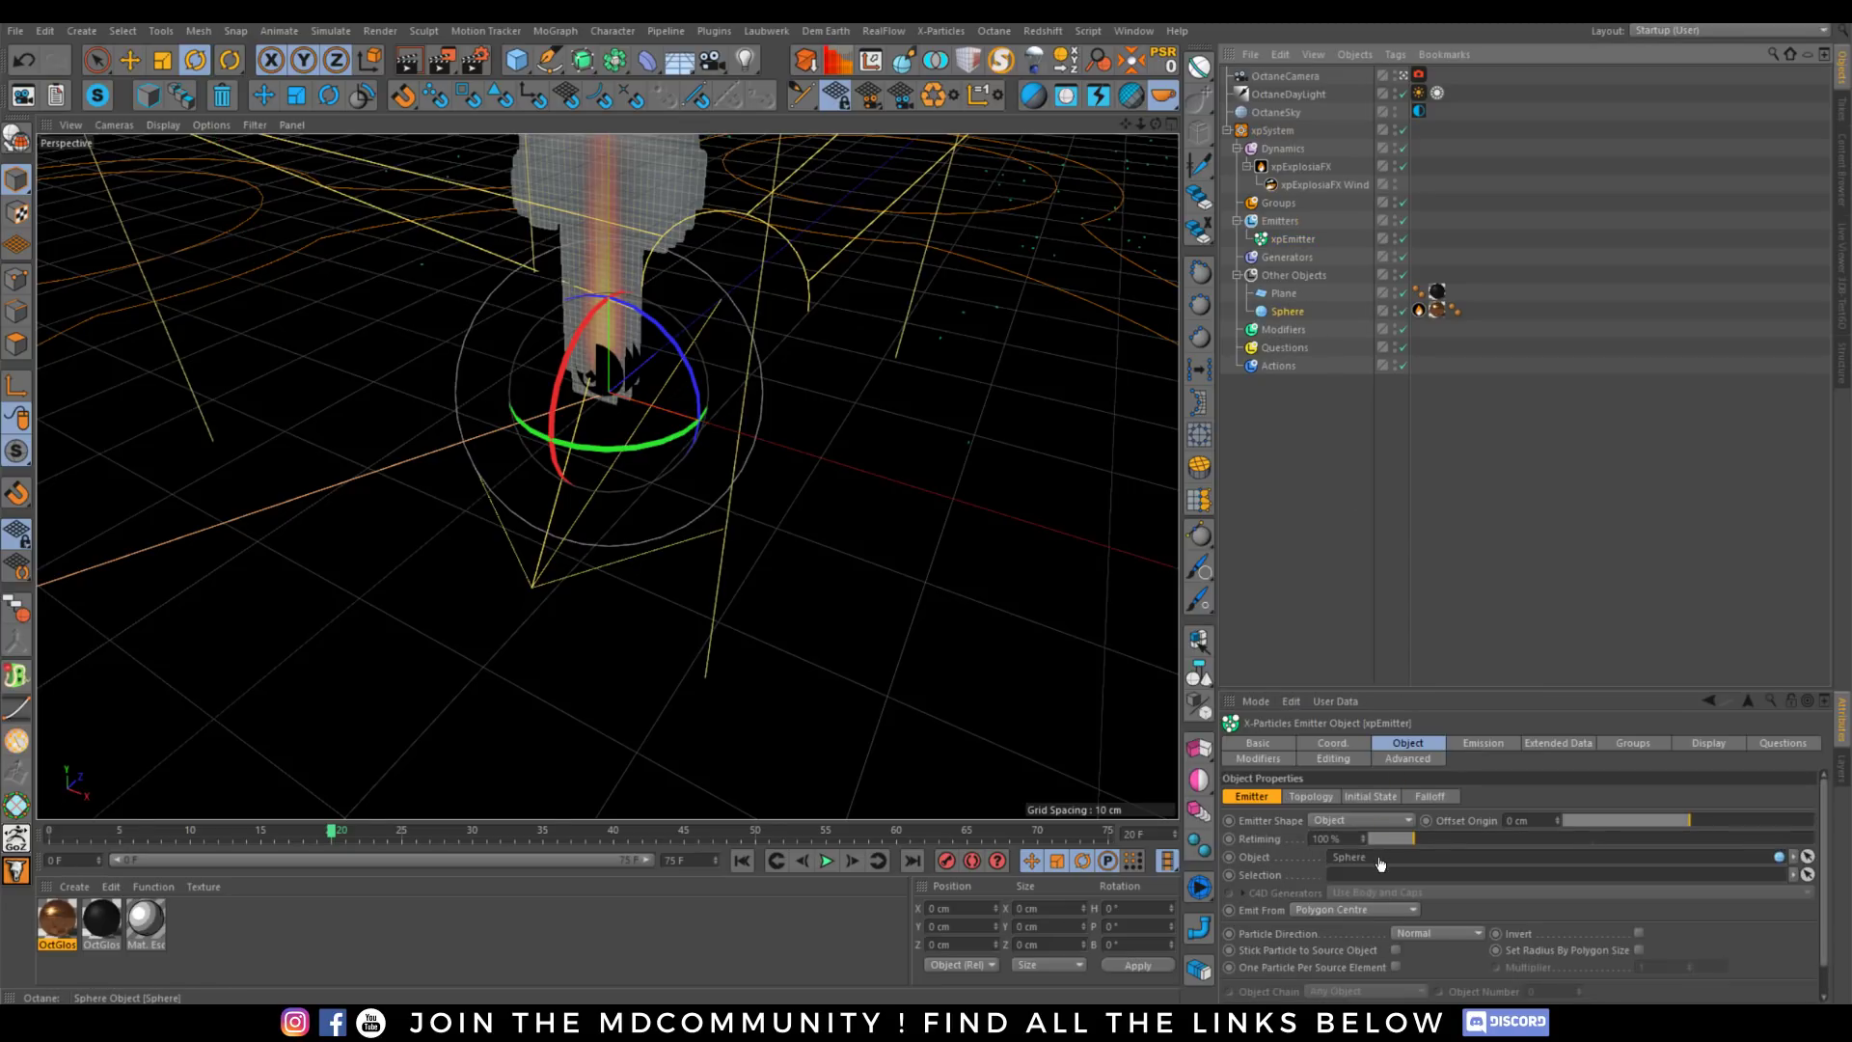
left_click(742, 860)
left_click(826, 860)
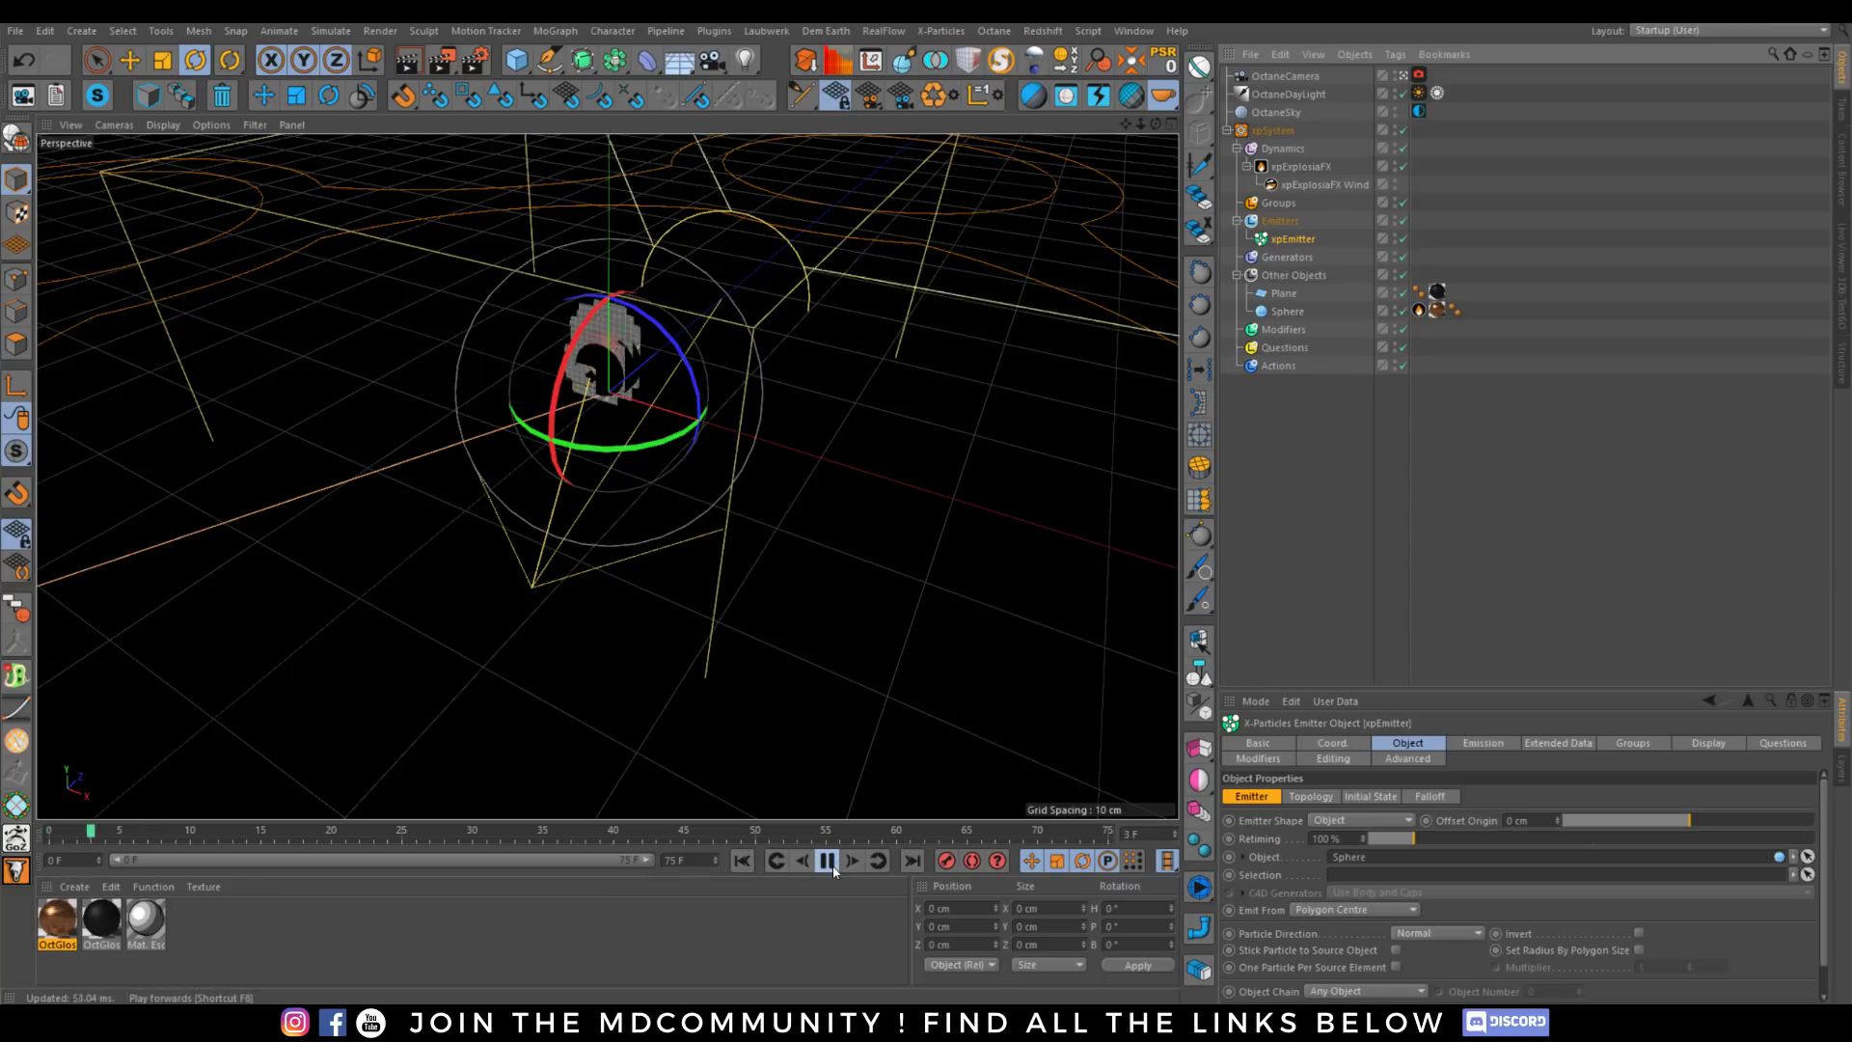
left_click(827, 861)
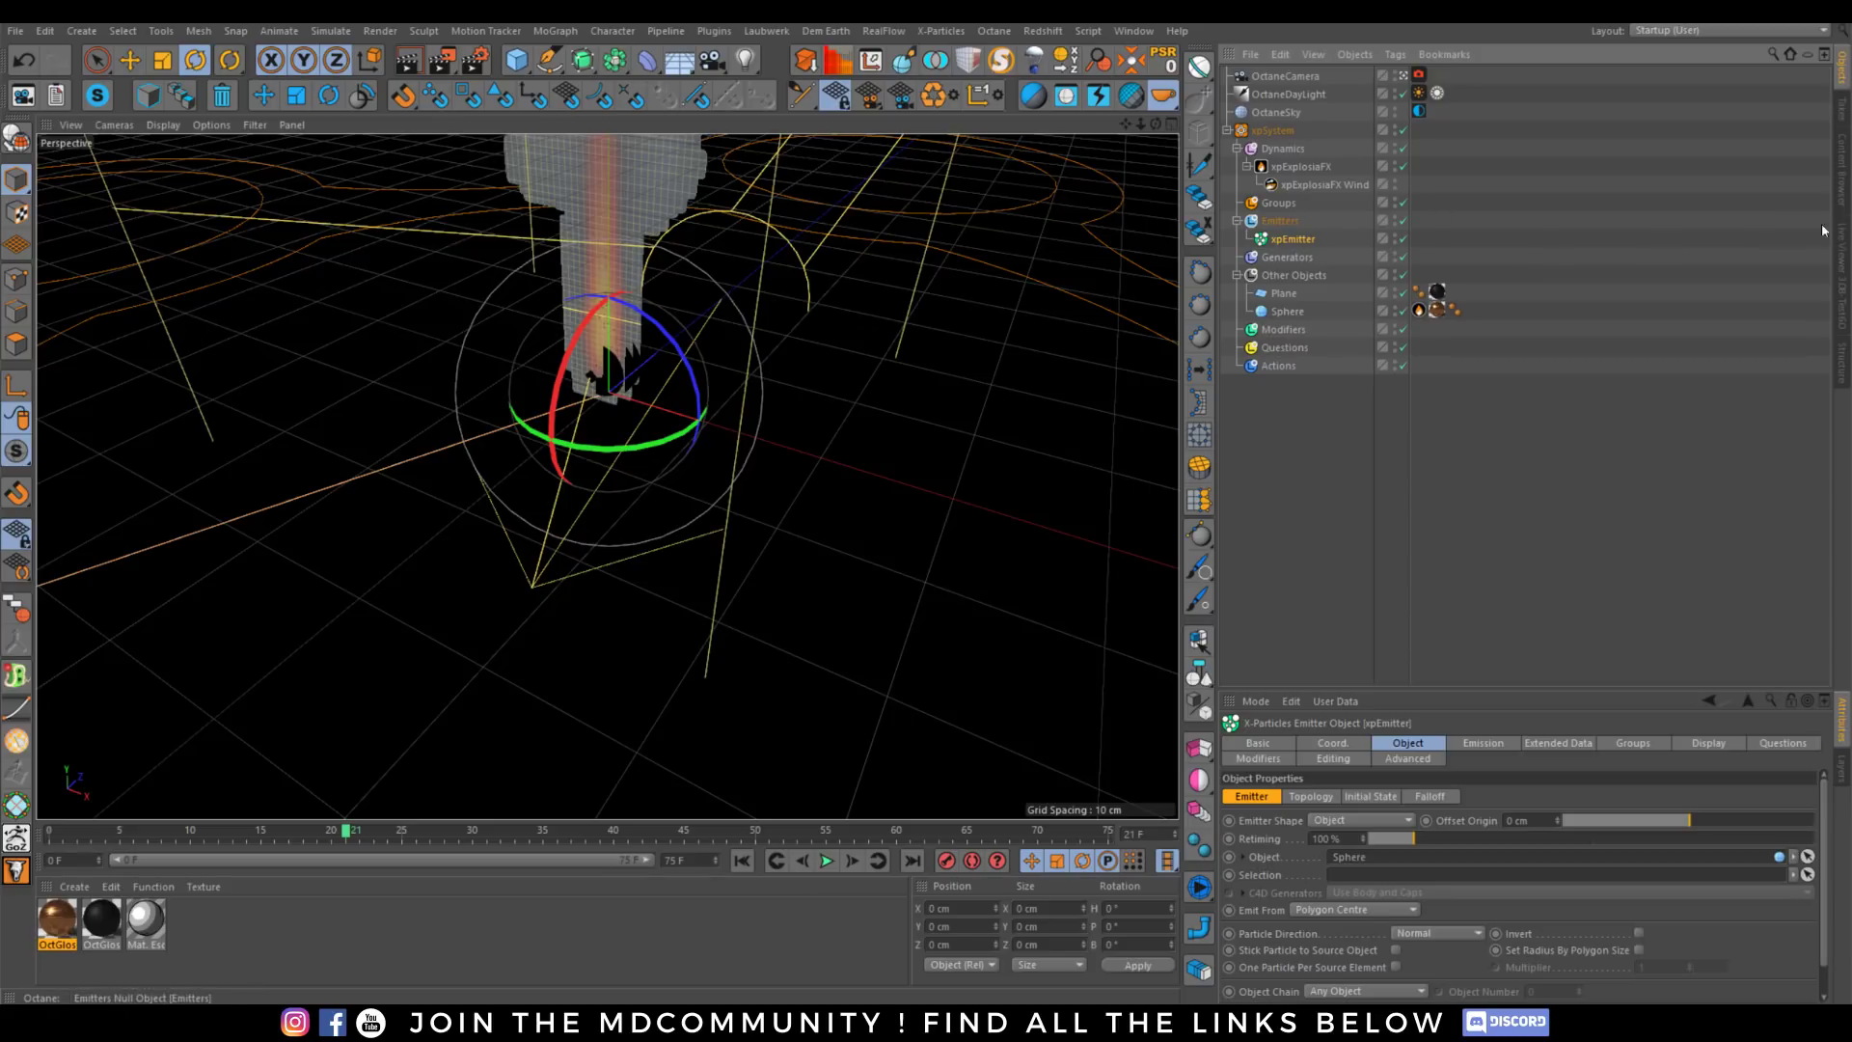
Add an Octane ObjectTag to the xpEmitter after checking the rendered view.
left_click(1840, 253)
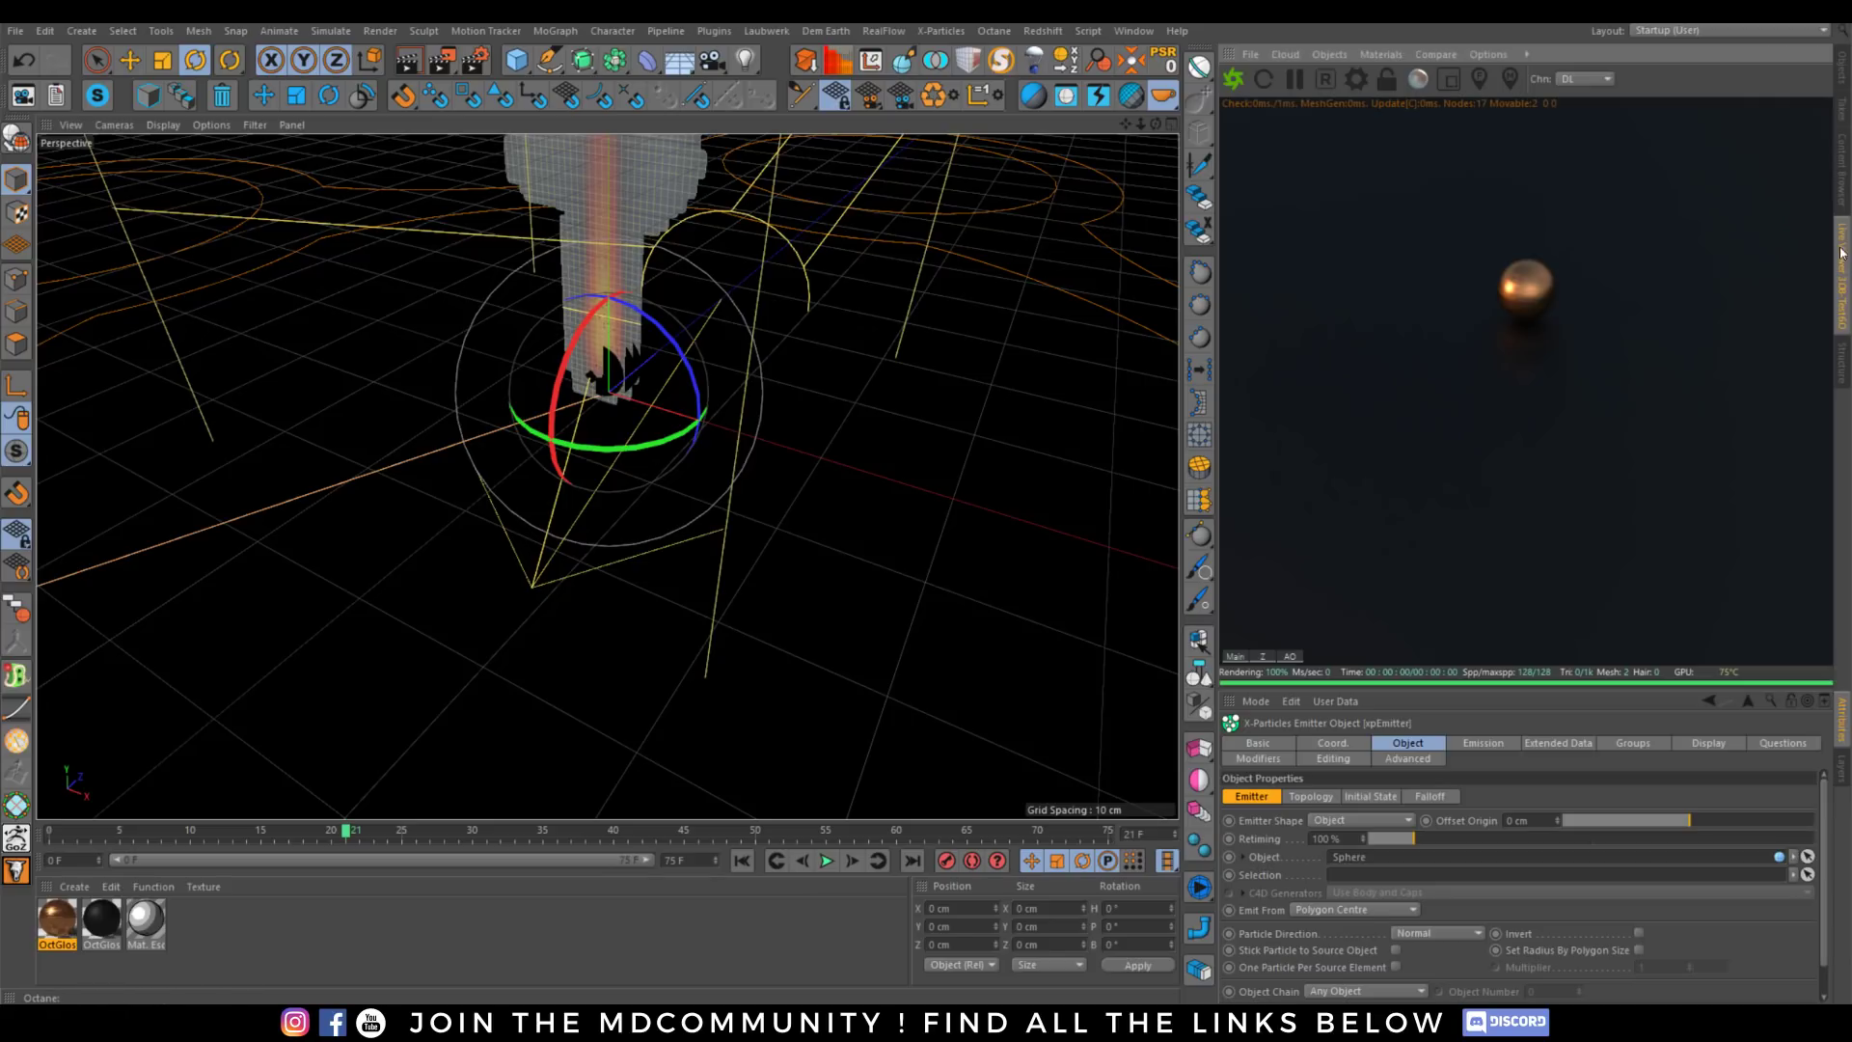
left_click(1842, 67)
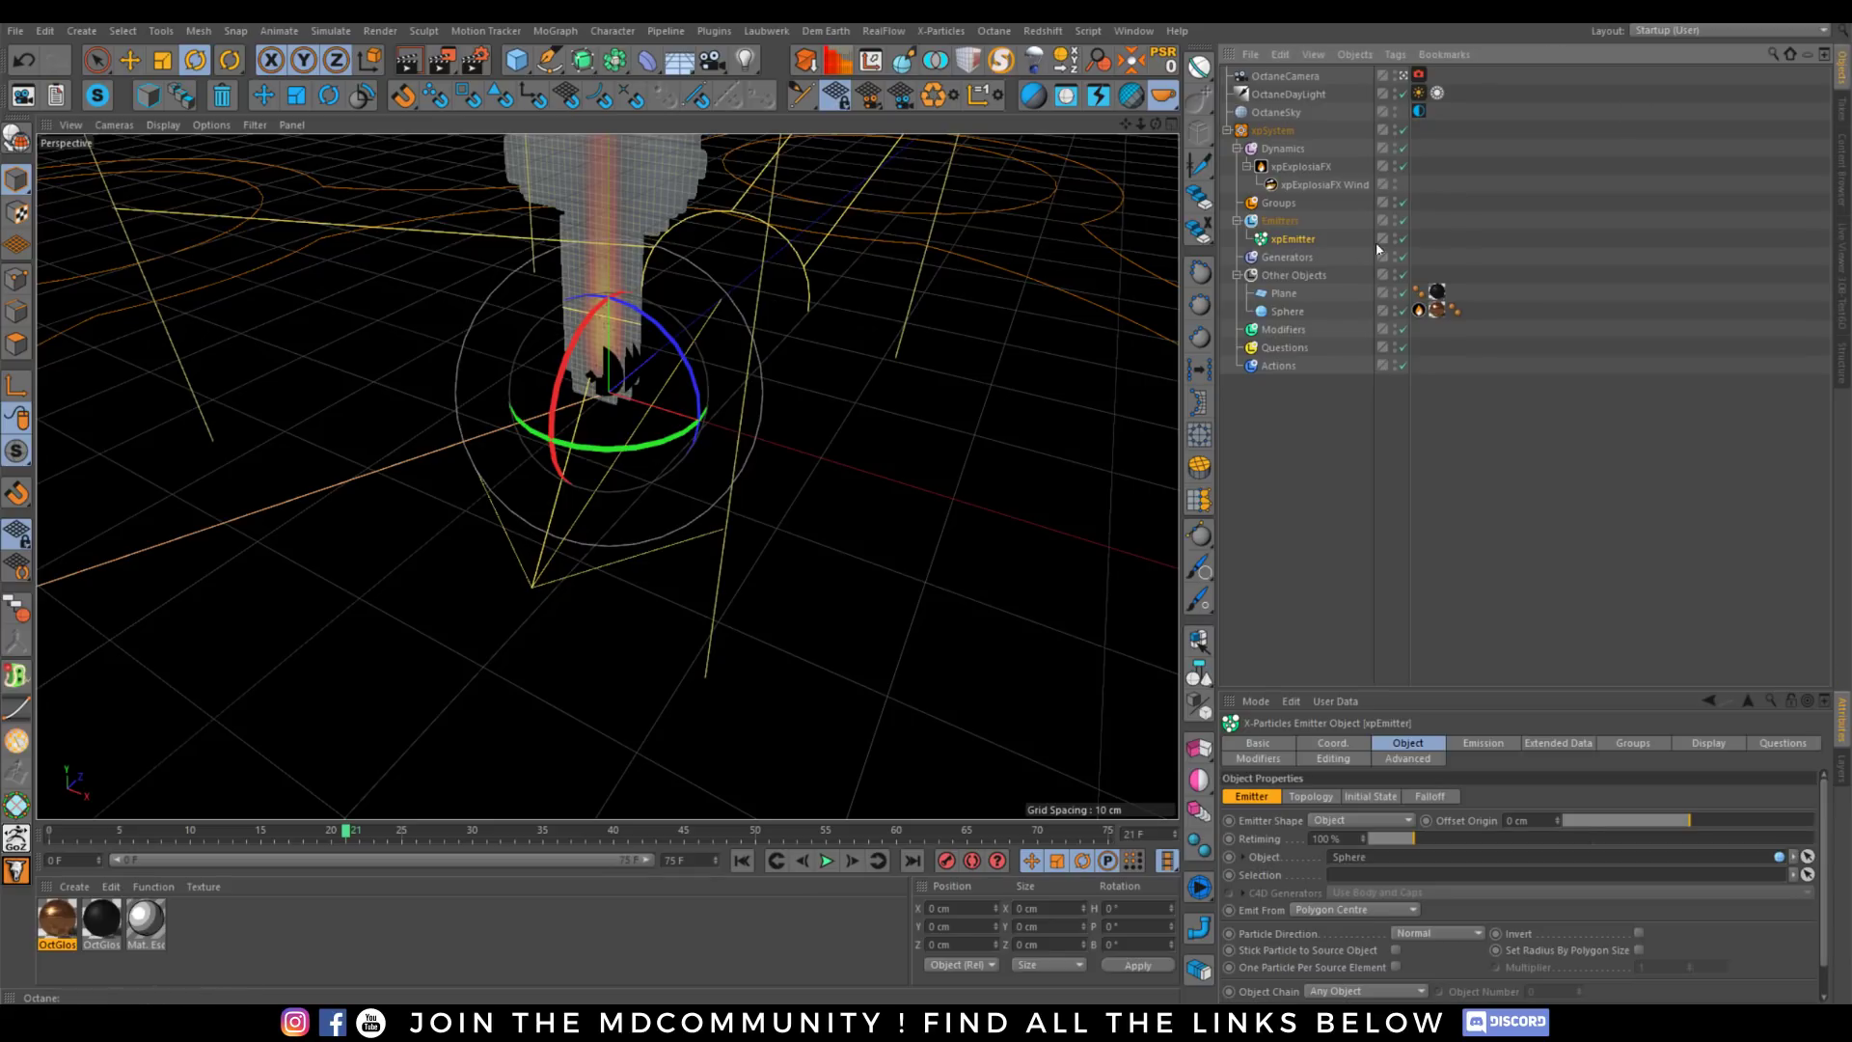
right_click(1293, 241)
mouse_move(1406, 60)
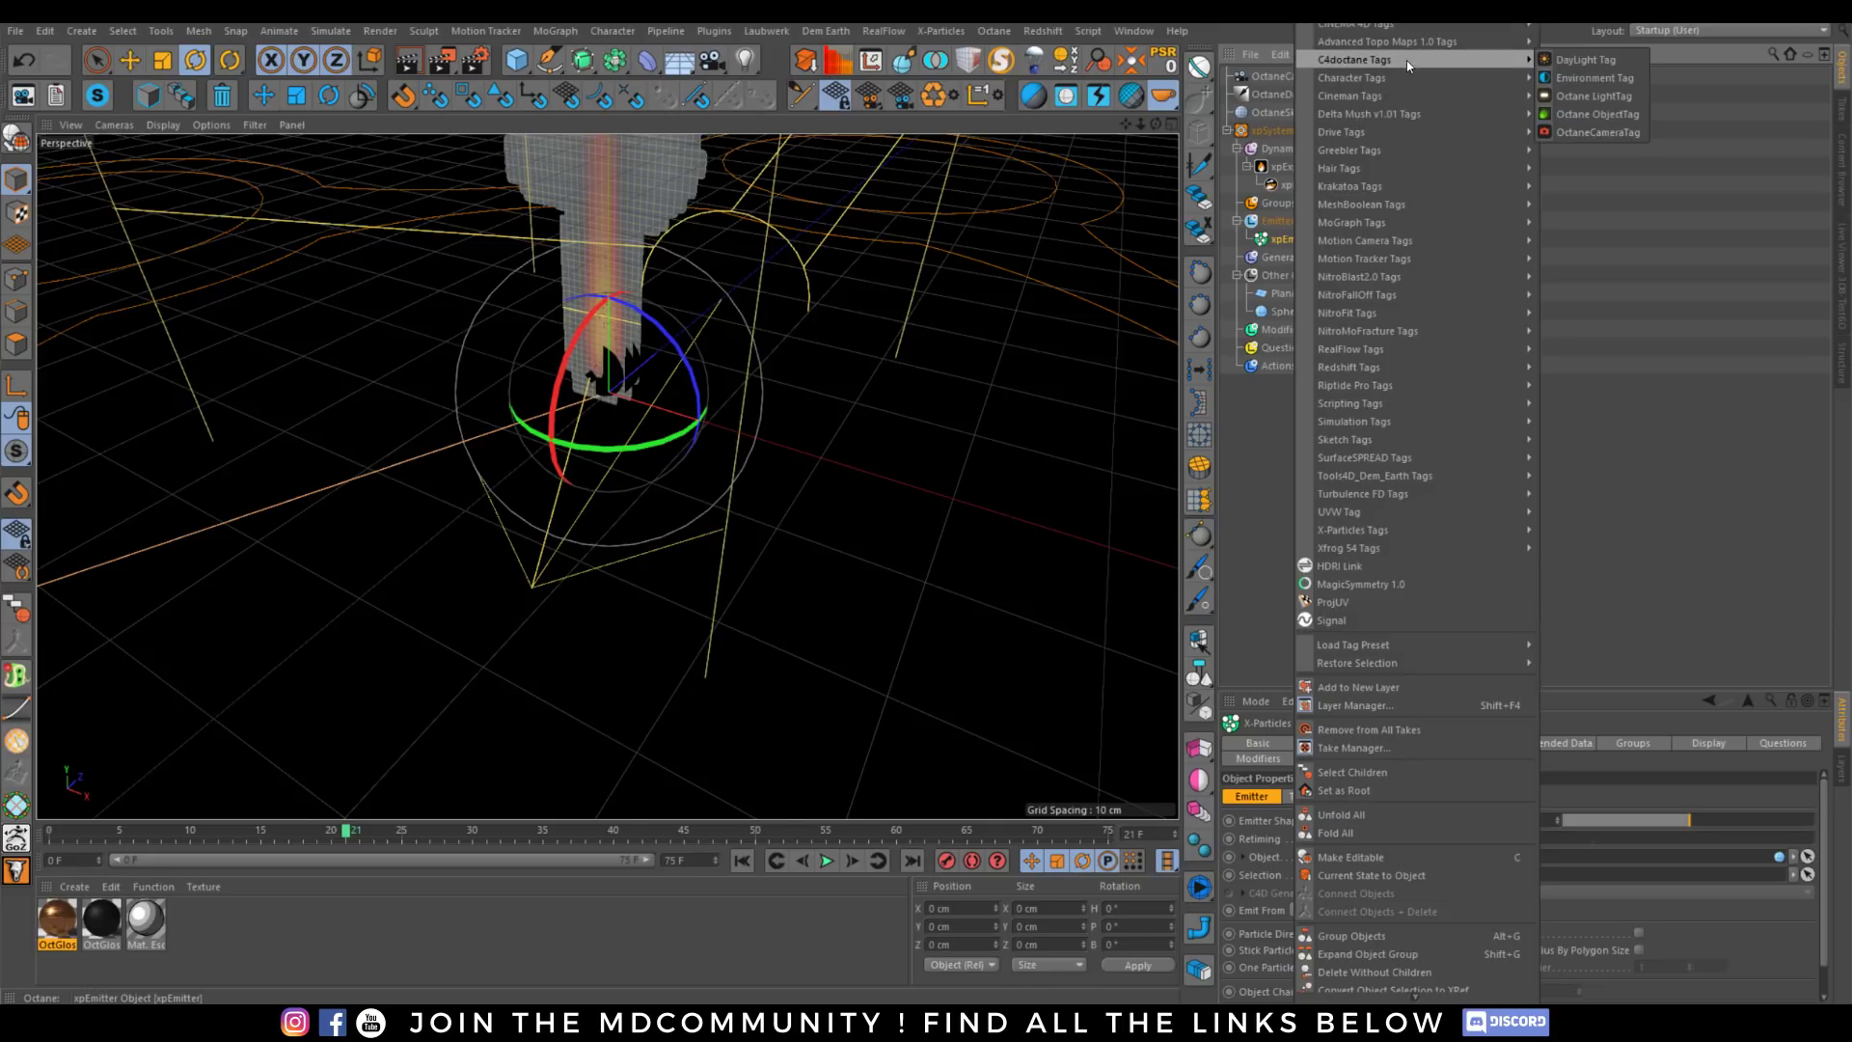
left_click(1591, 114)
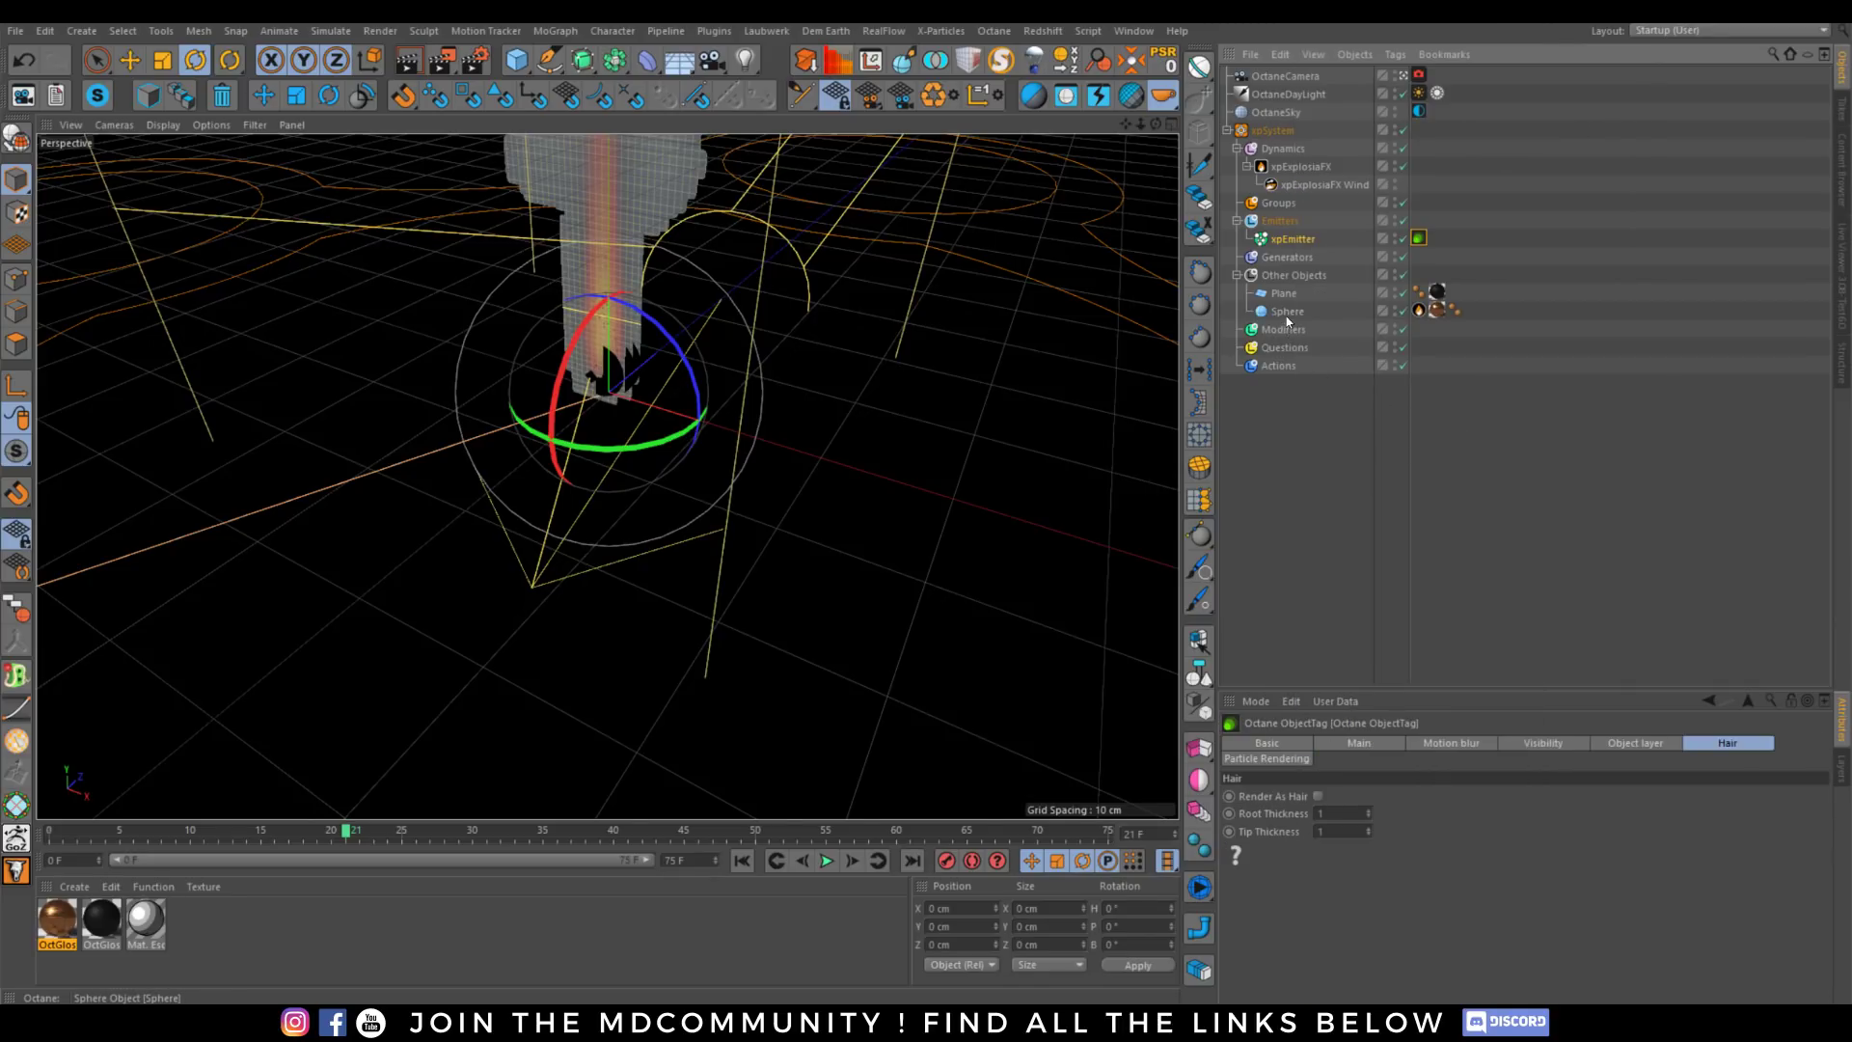
Add a new Sphere primitive with a 1 cm radius and hide it in both the editor and the renderer.
left_click(516, 59)
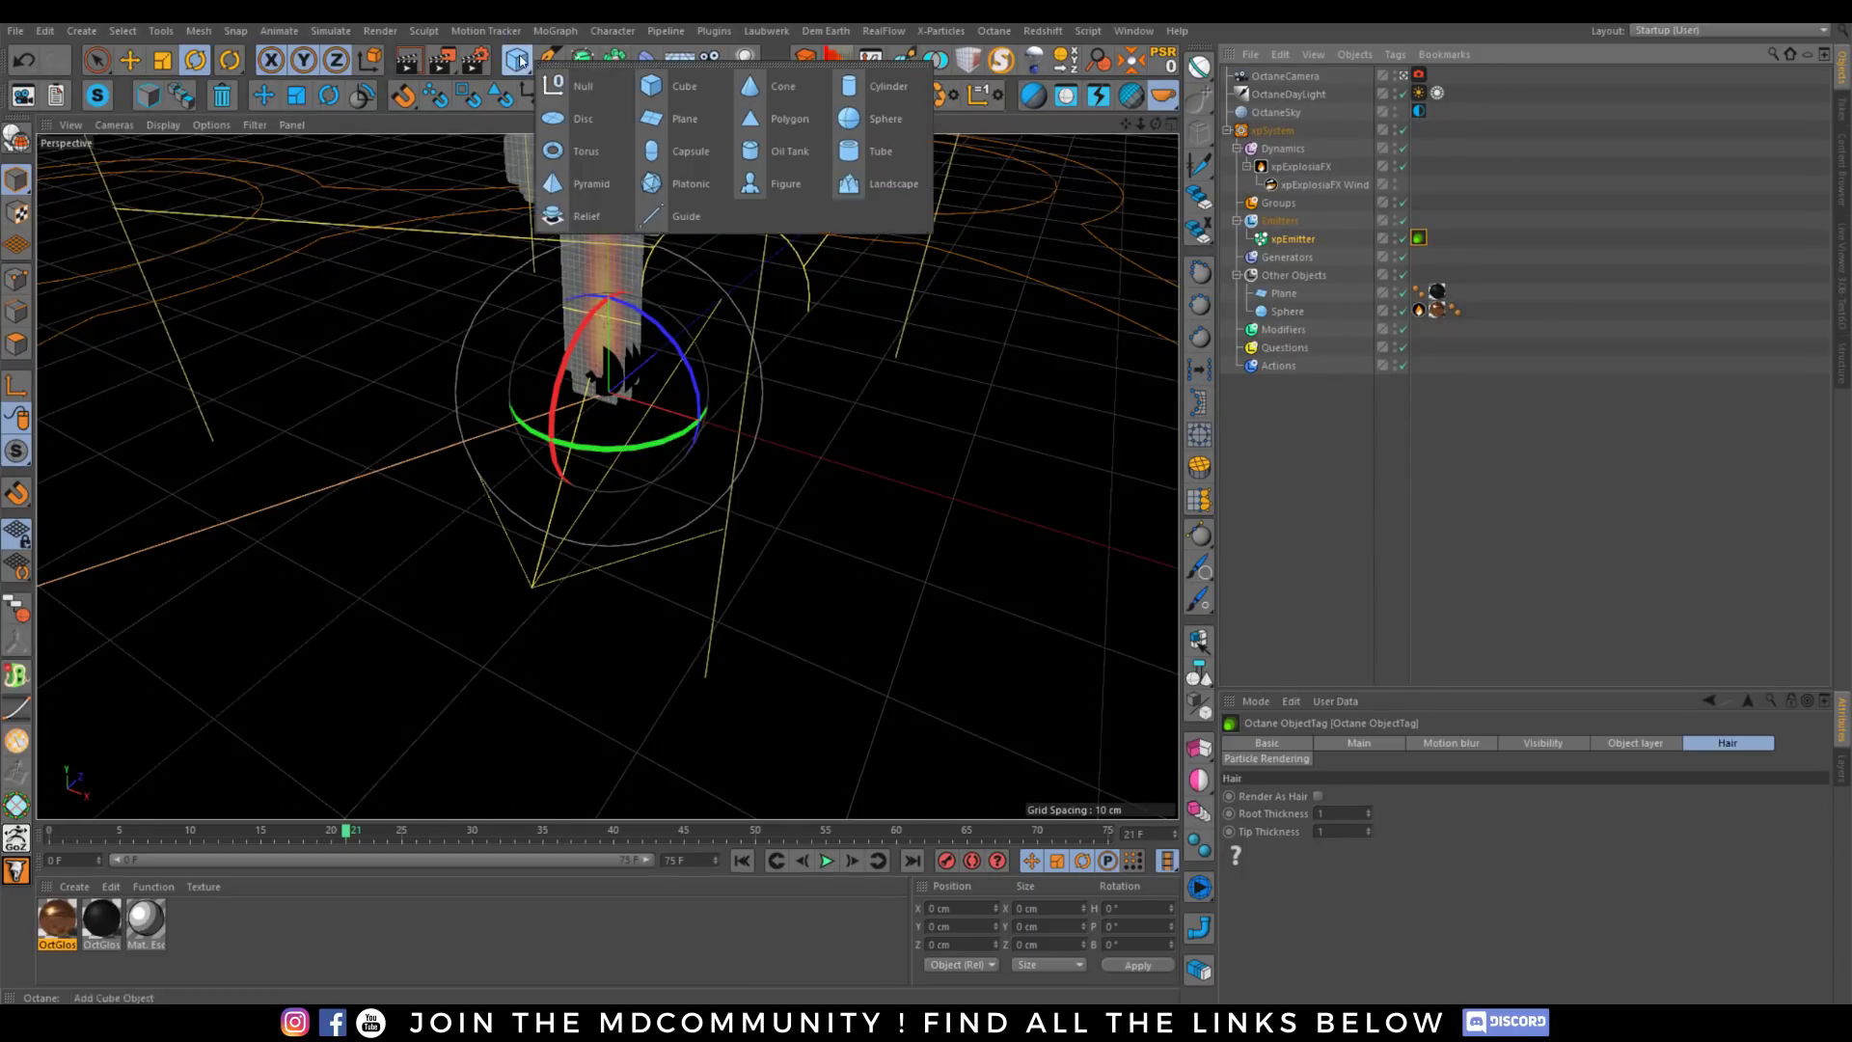
left_click(848, 121)
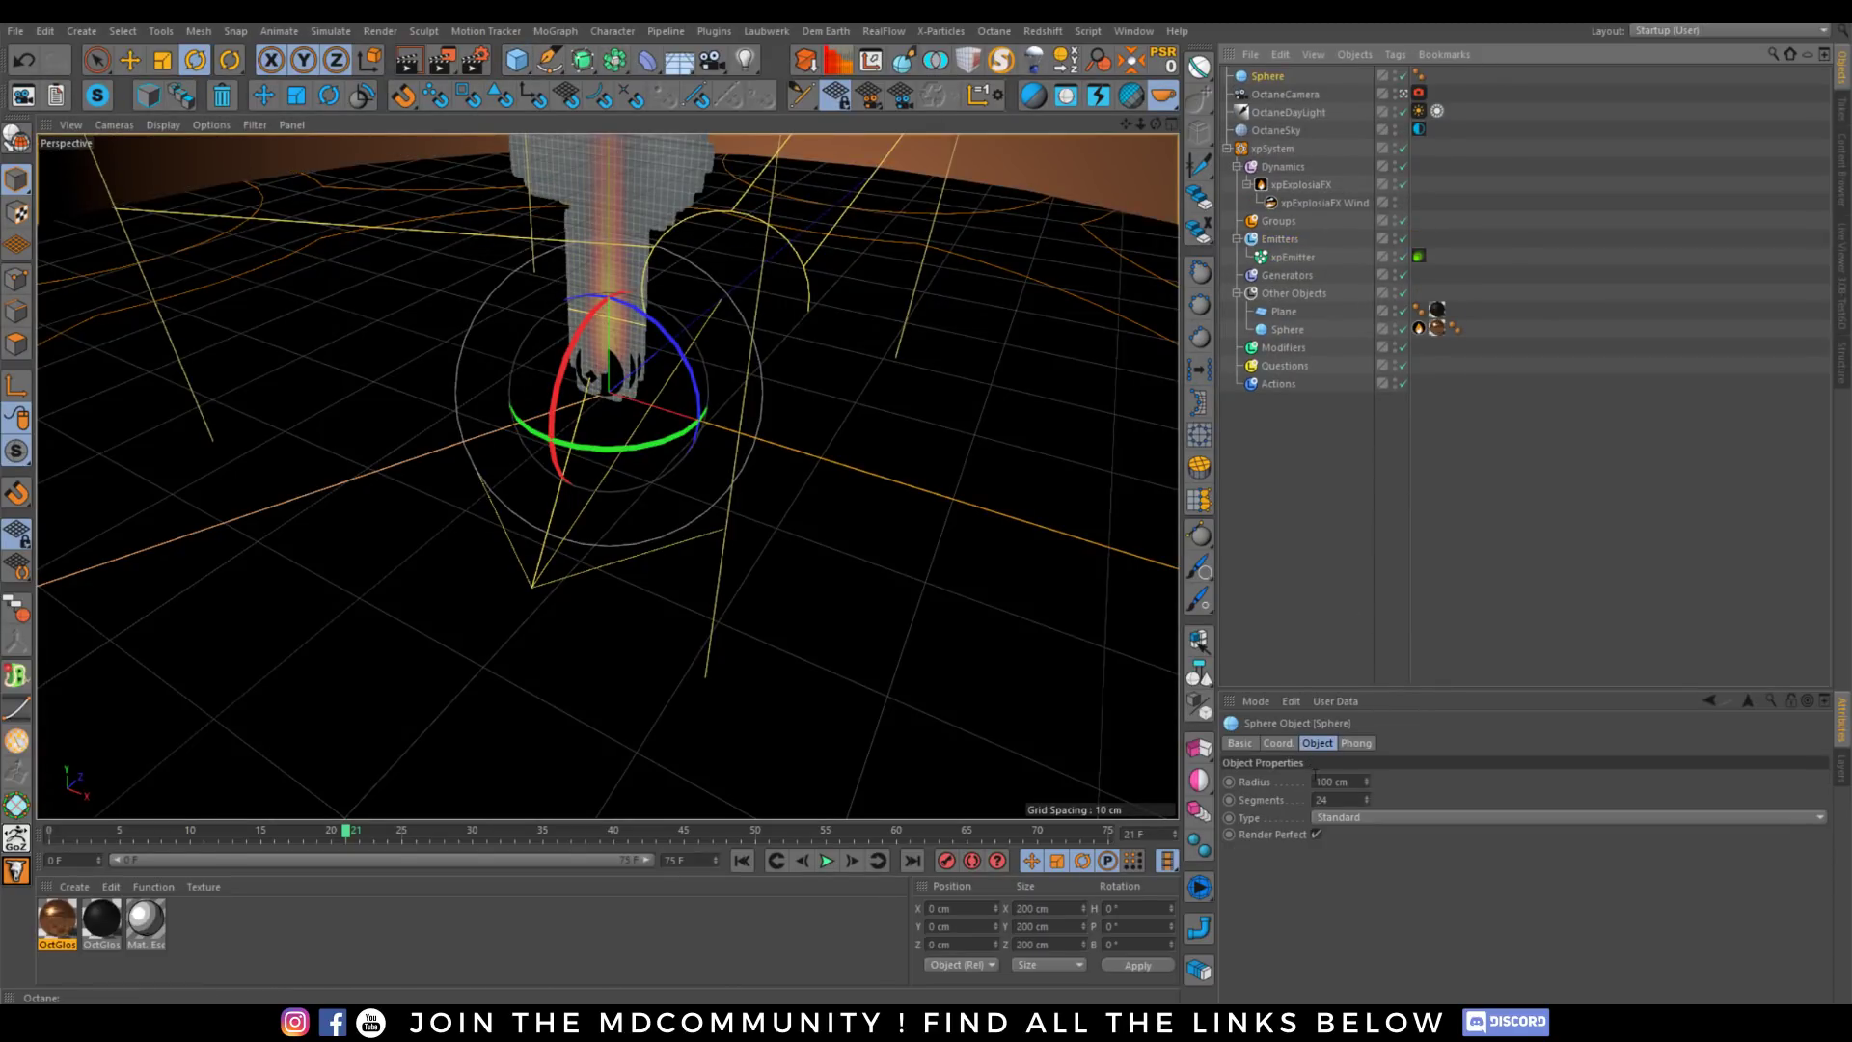
double_click(1340, 782)
type("1")
left_click(1340, 869)
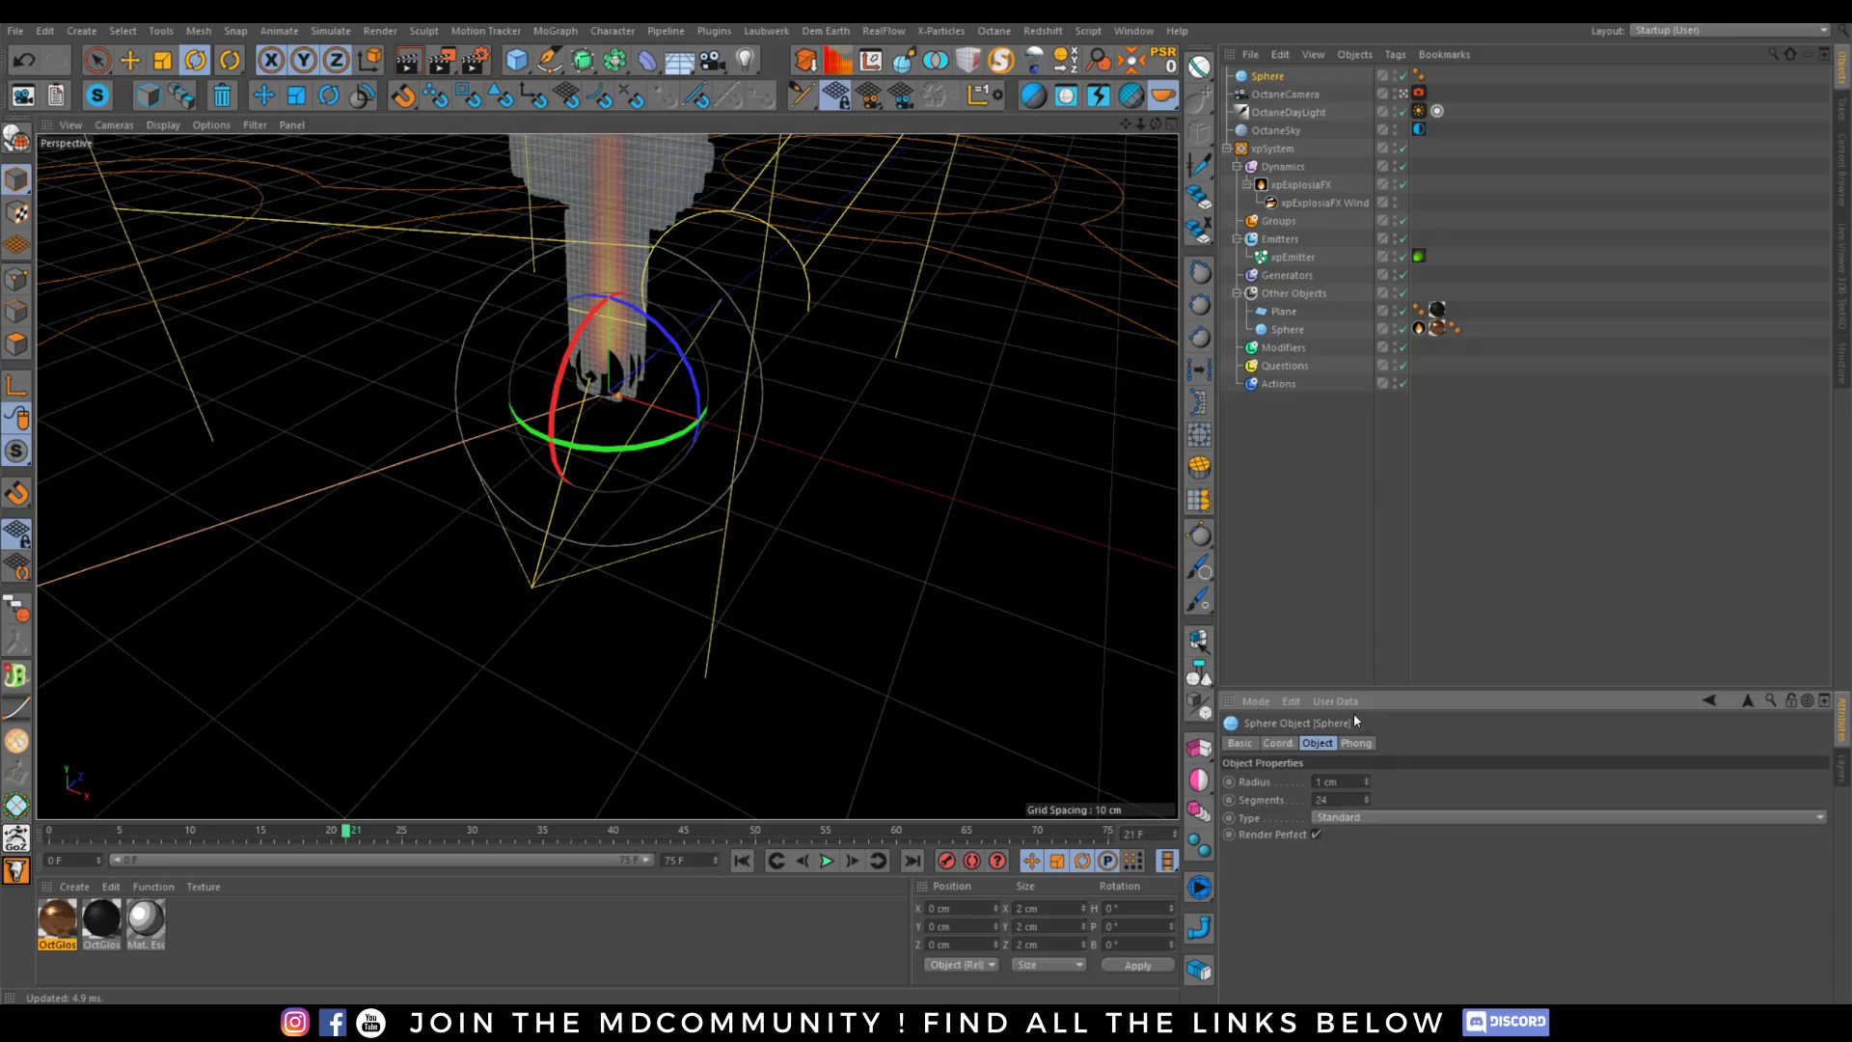
left_click(1393, 79)
left_click(1403, 94)
left_click(1403, 95)
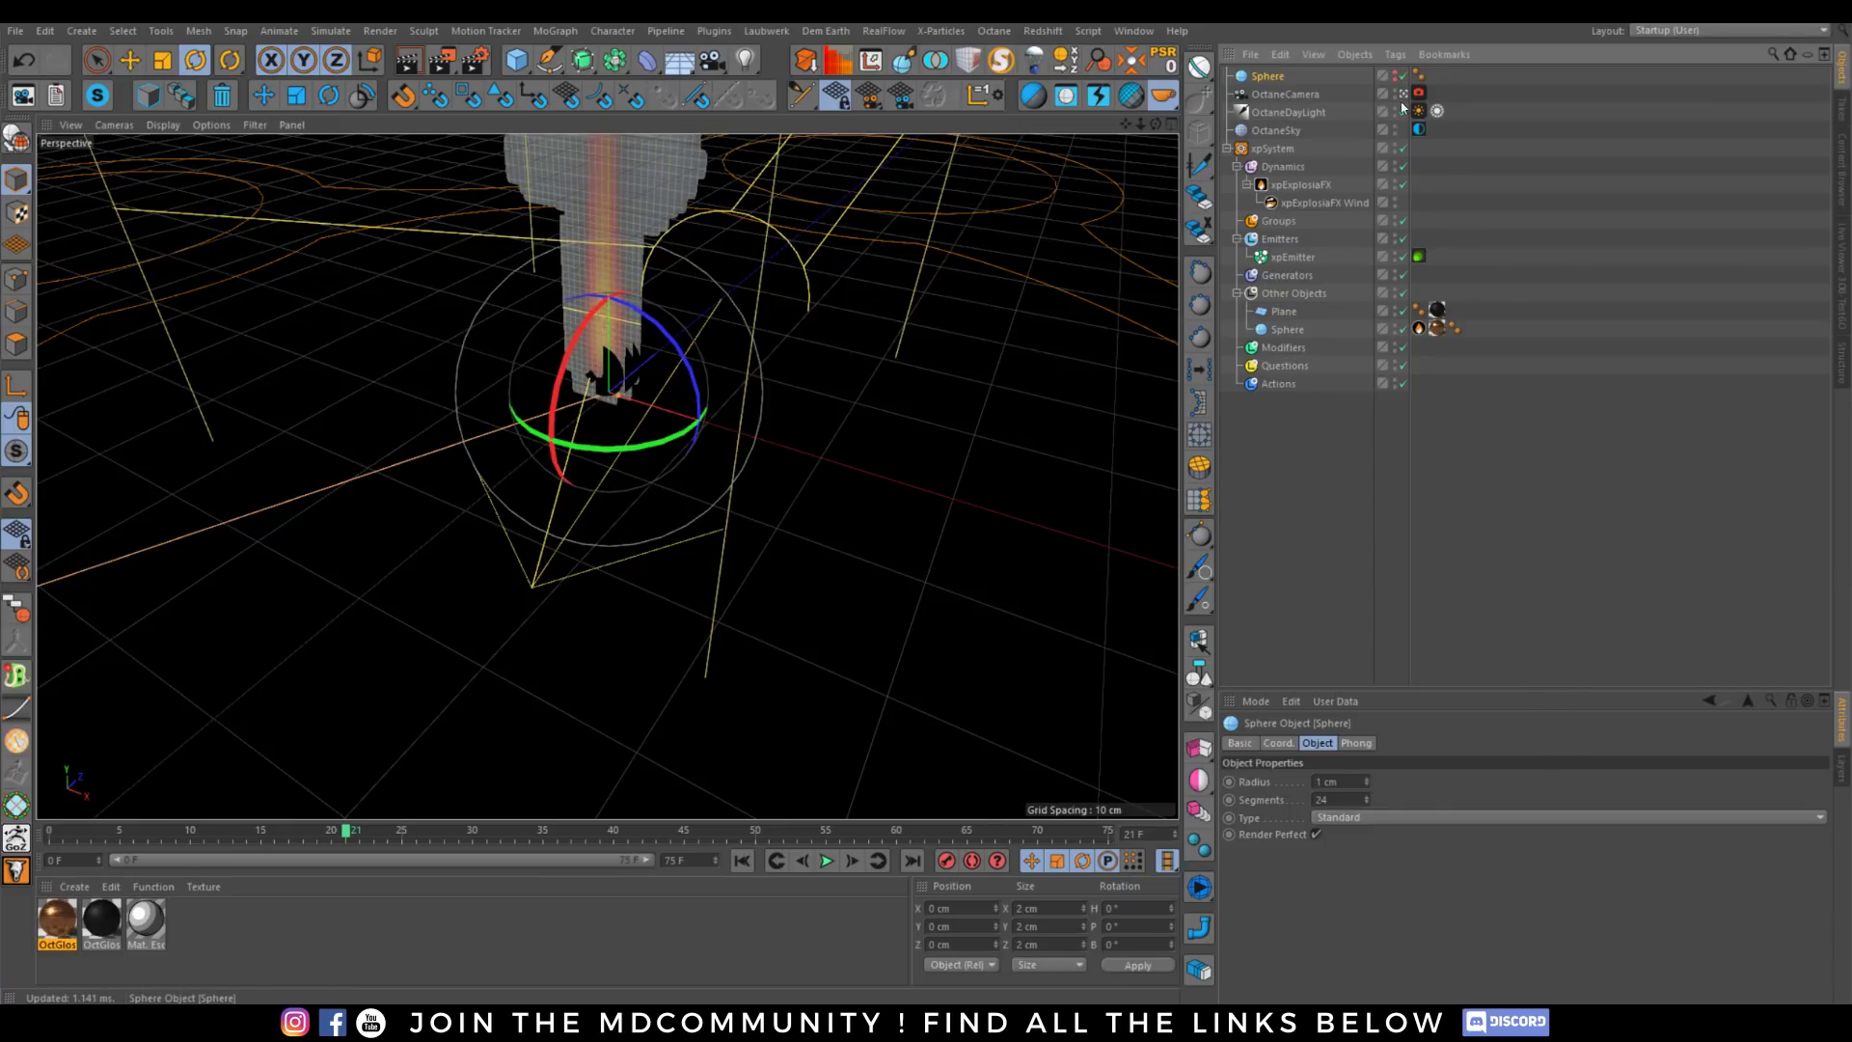
Assign the new Sphere as the particle object in the xpEmitter's Octane tag, under Particle Rendering in Sphere mode.
left_click(1842, 308)
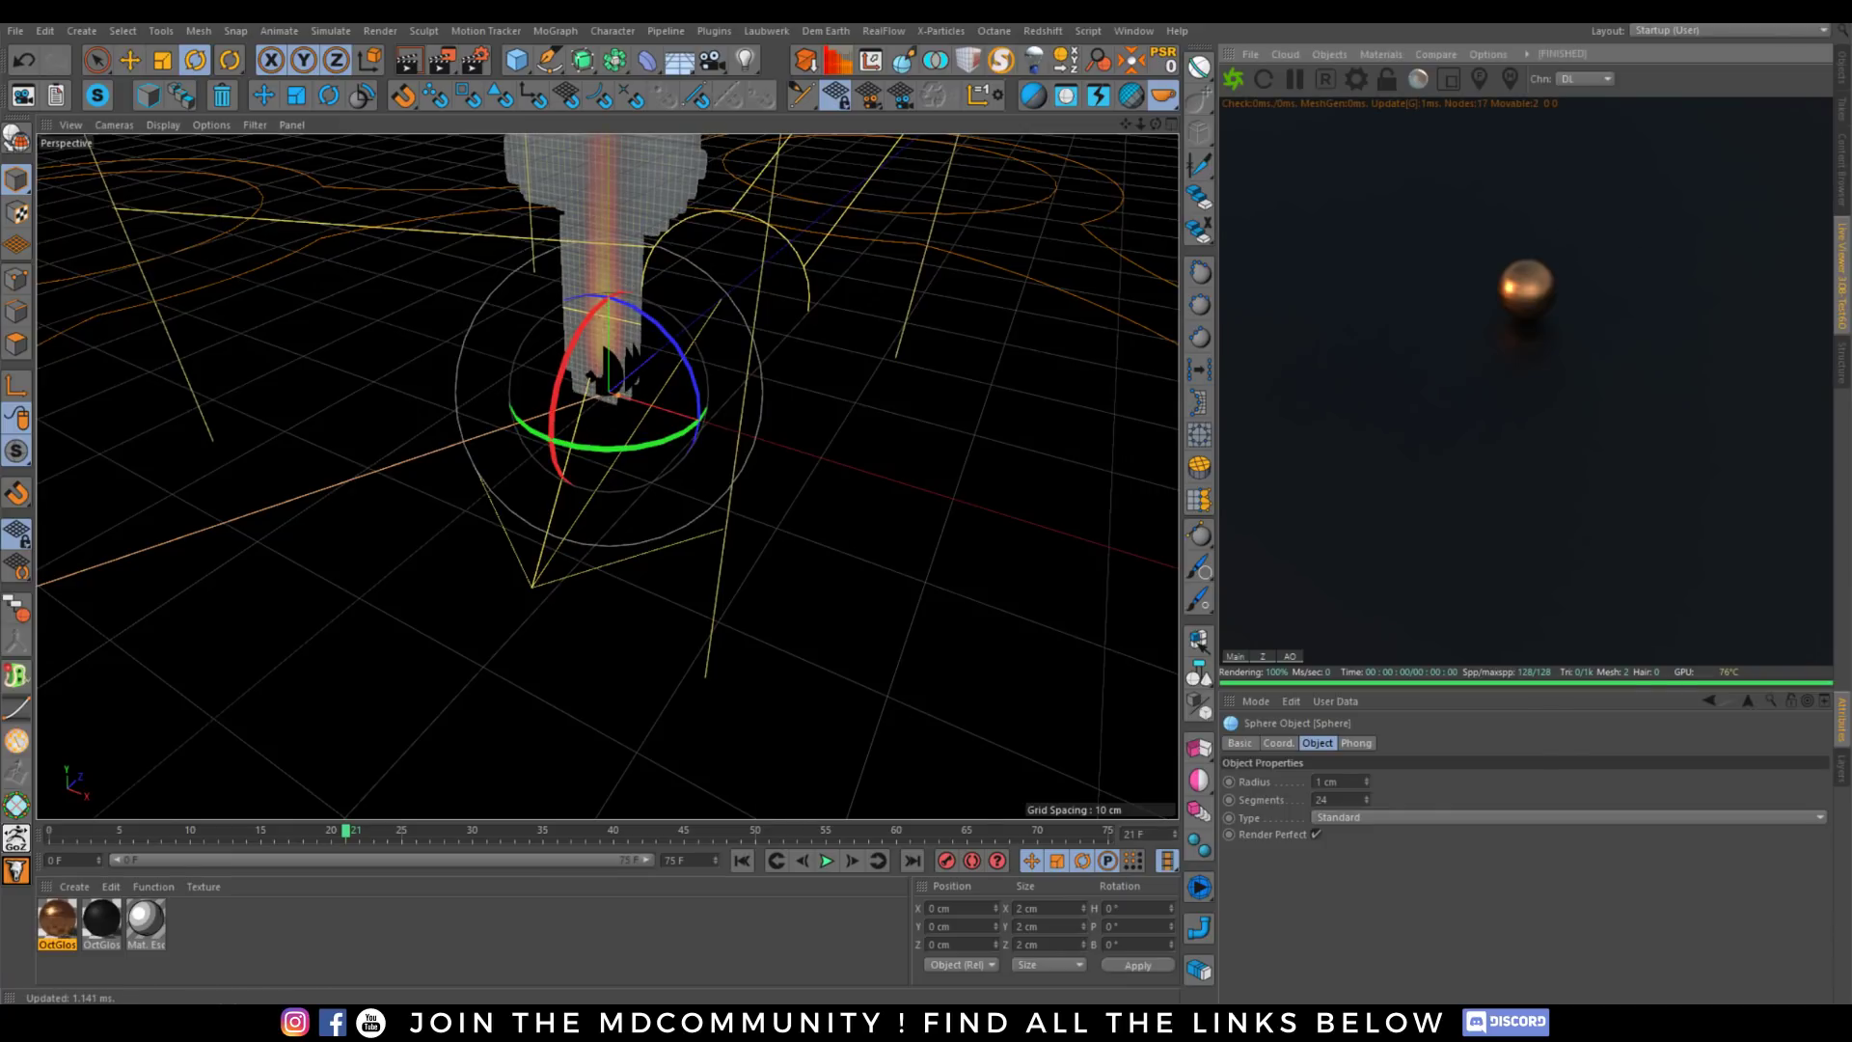
left_click(1842, 69)
left_click(1419, 257)
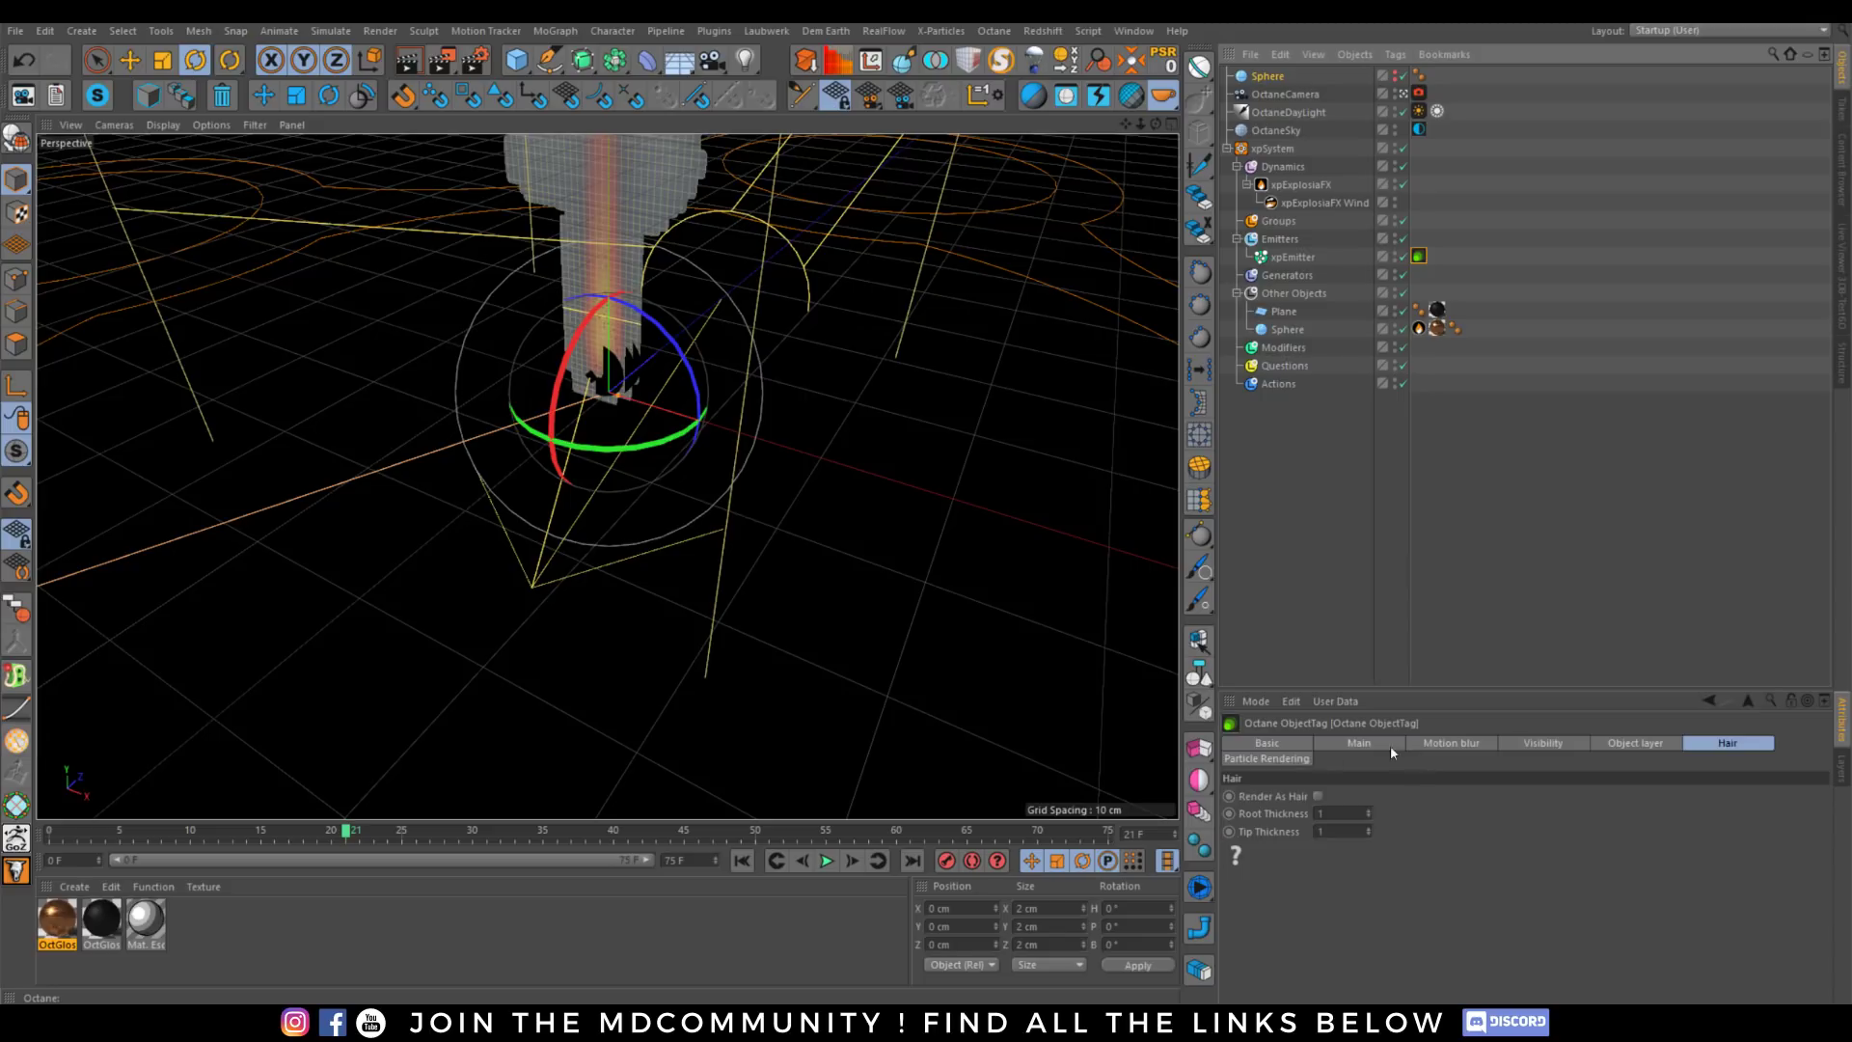
left_click(1297, 759)
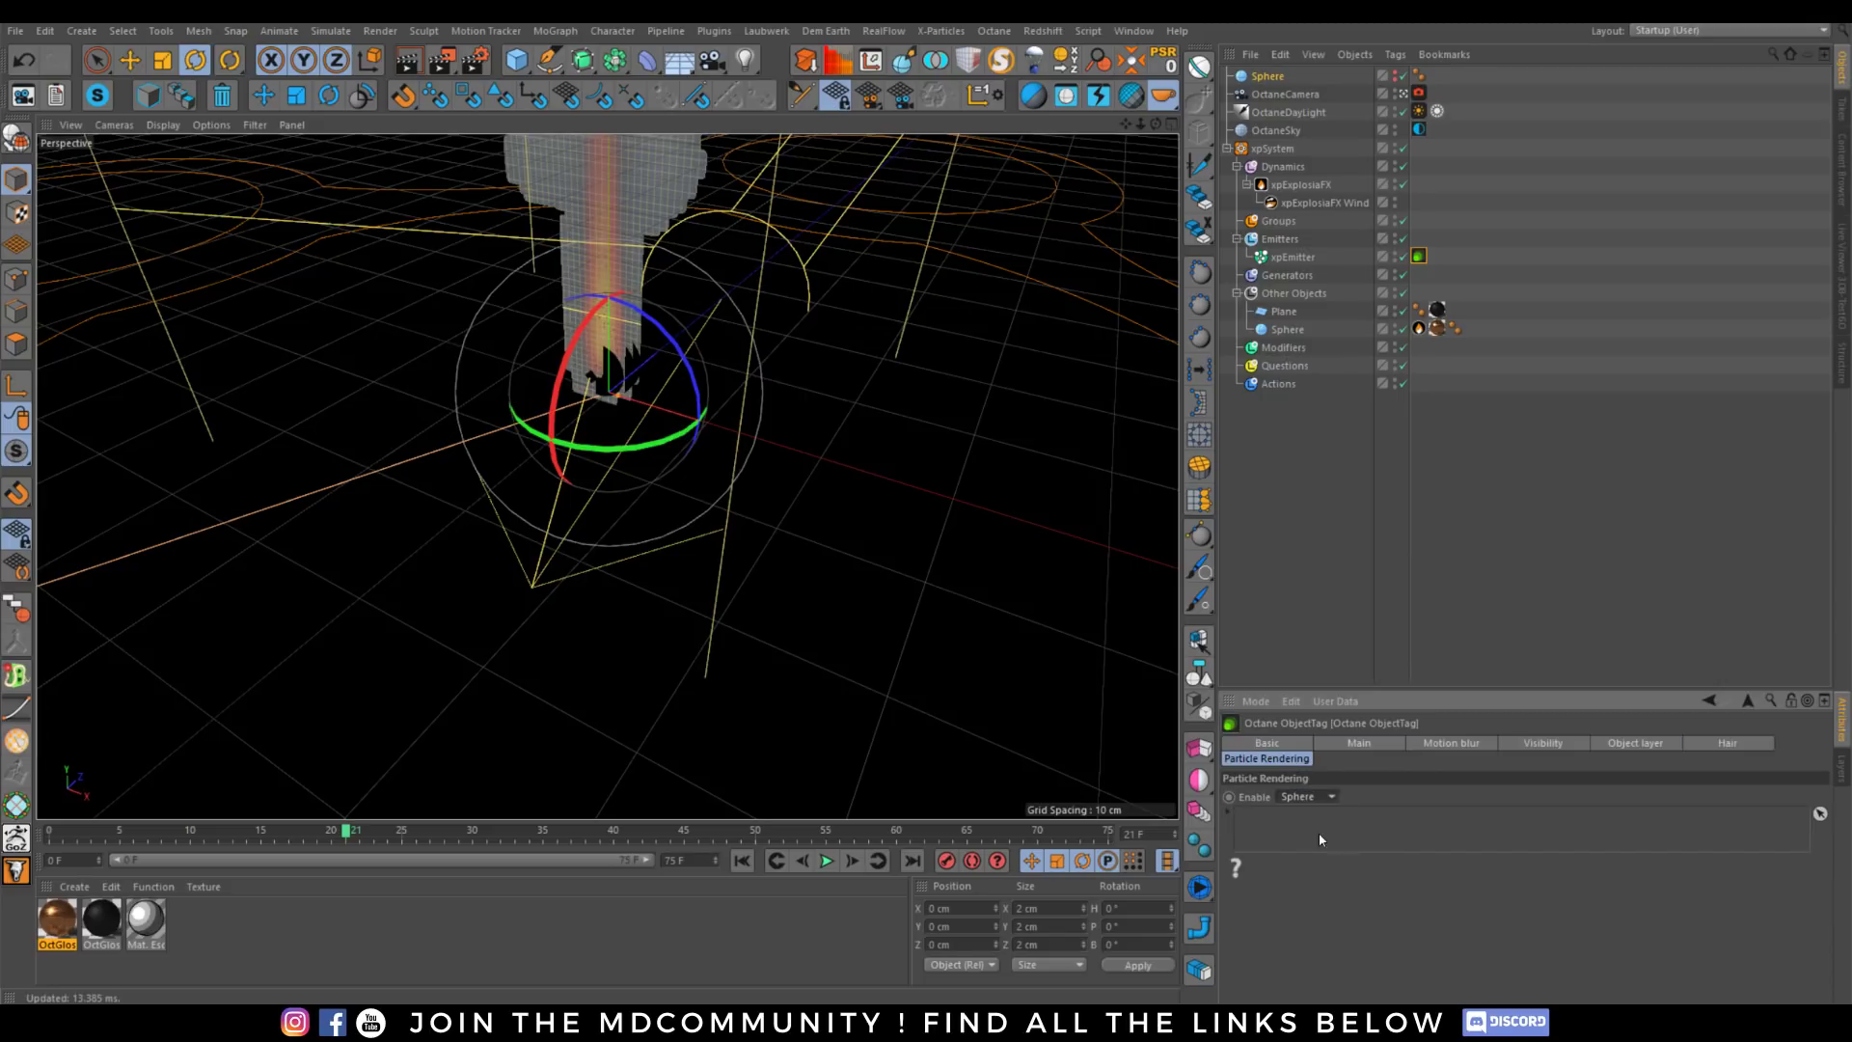
left_click_drag(1334, 847, 1335, 846)
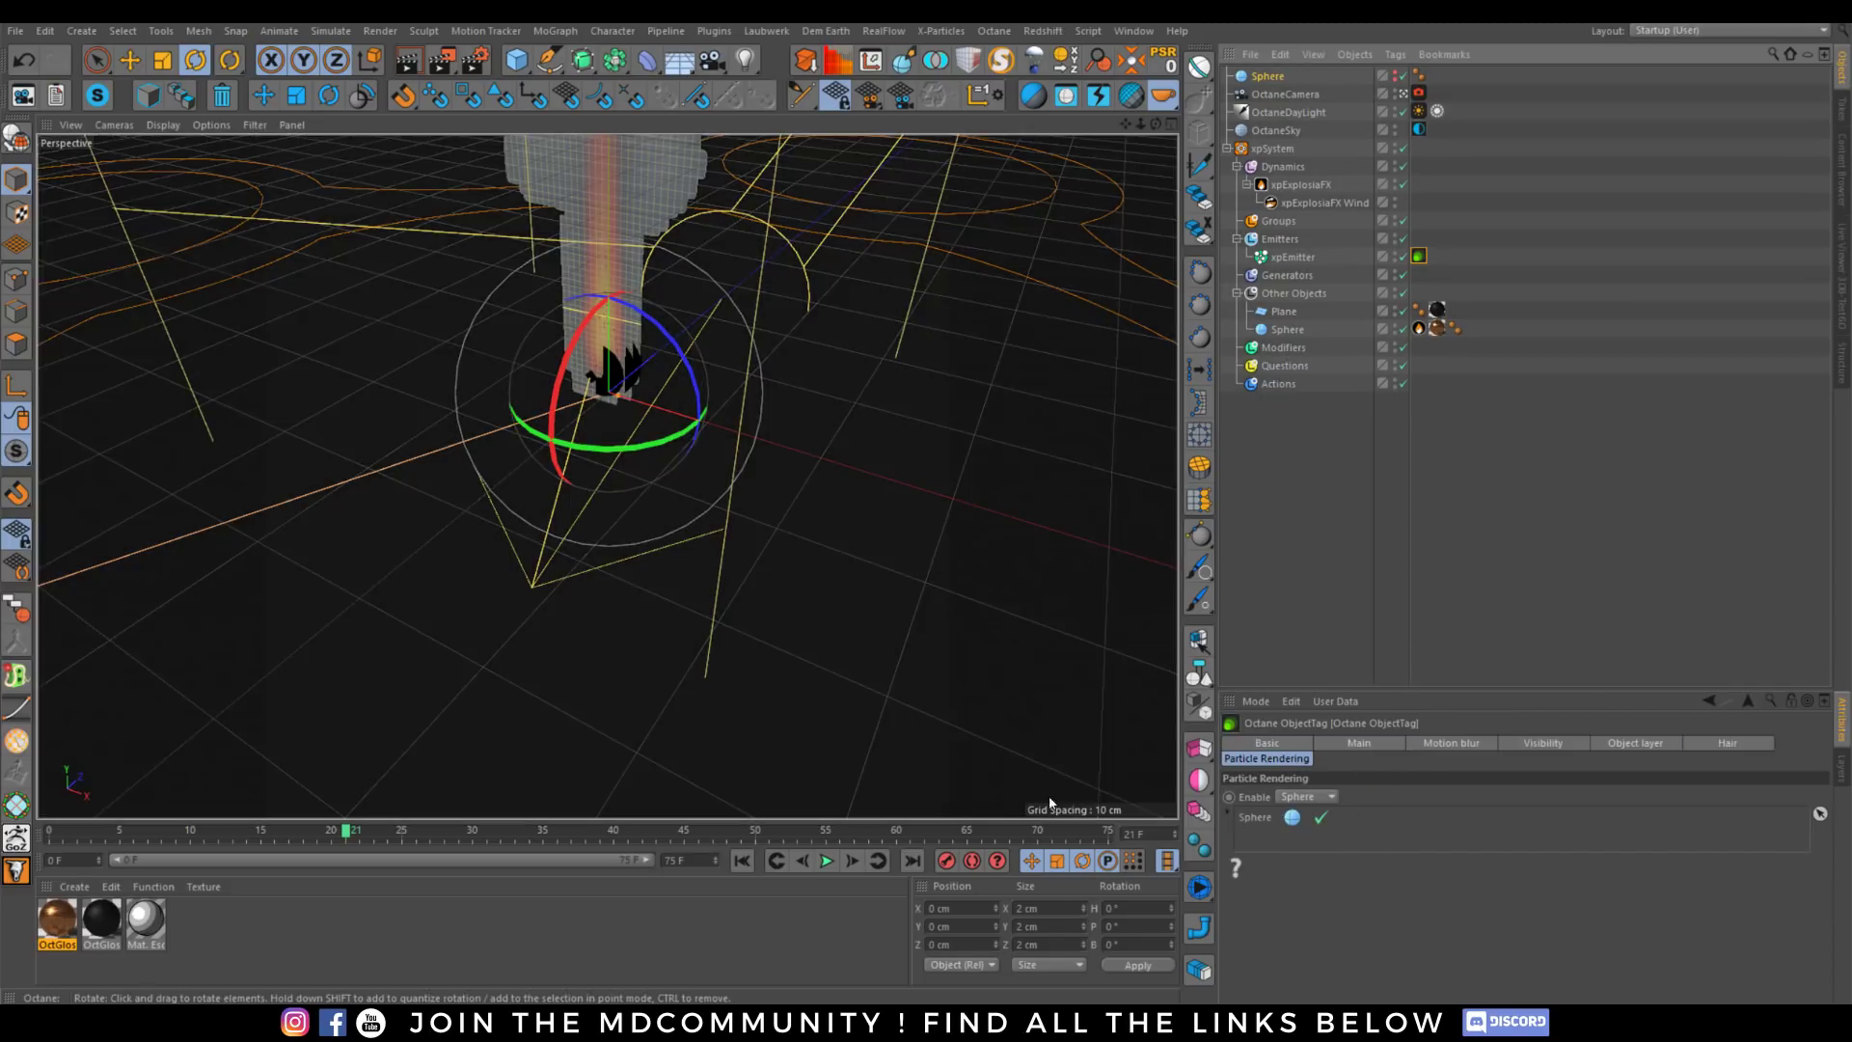
Replay the simulation from the start and inspect the sphere particles in the Octane live render.
left_click(741, 860)
left_click(827, 860)
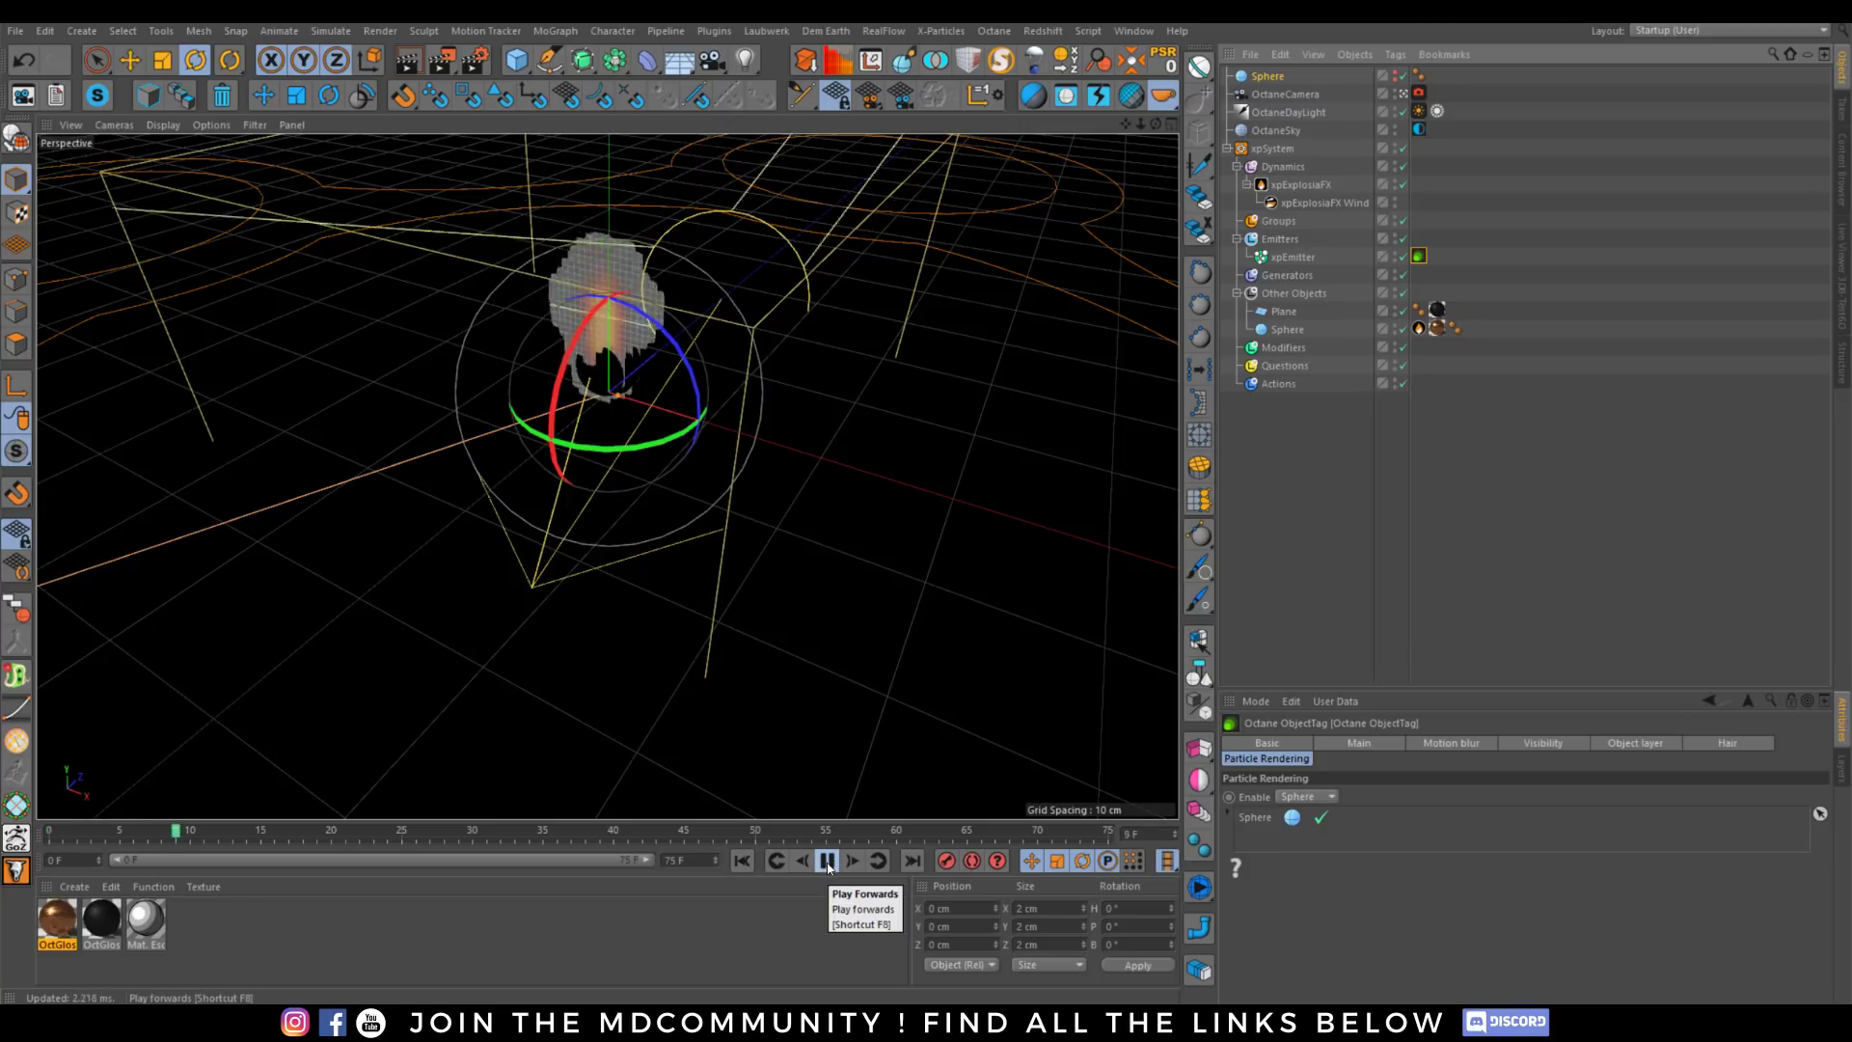
left_click(826, 861)
left_click(1844, 258)
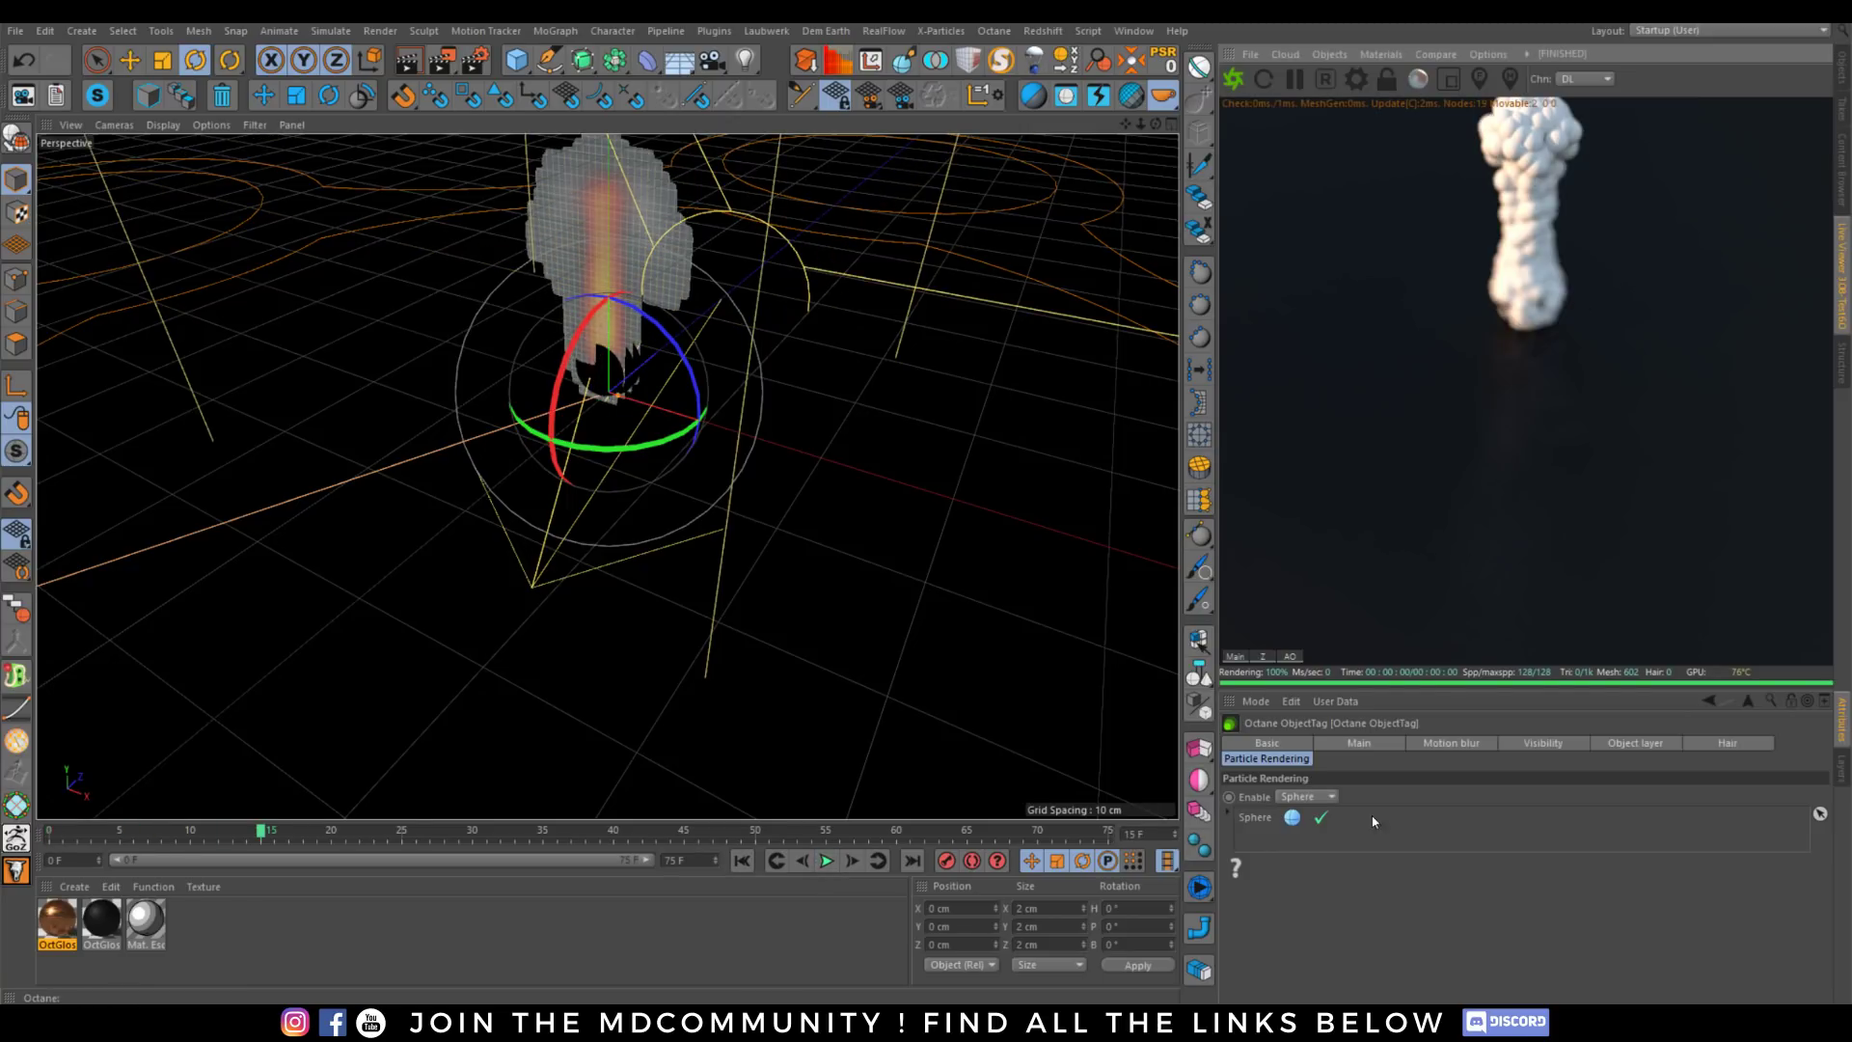
Reduce the particle Sphere's radius to 0.5 cm, check the render, and reduce it further to 0.25 cm.
left_click(1841, 62)
left_click(1270, 76)
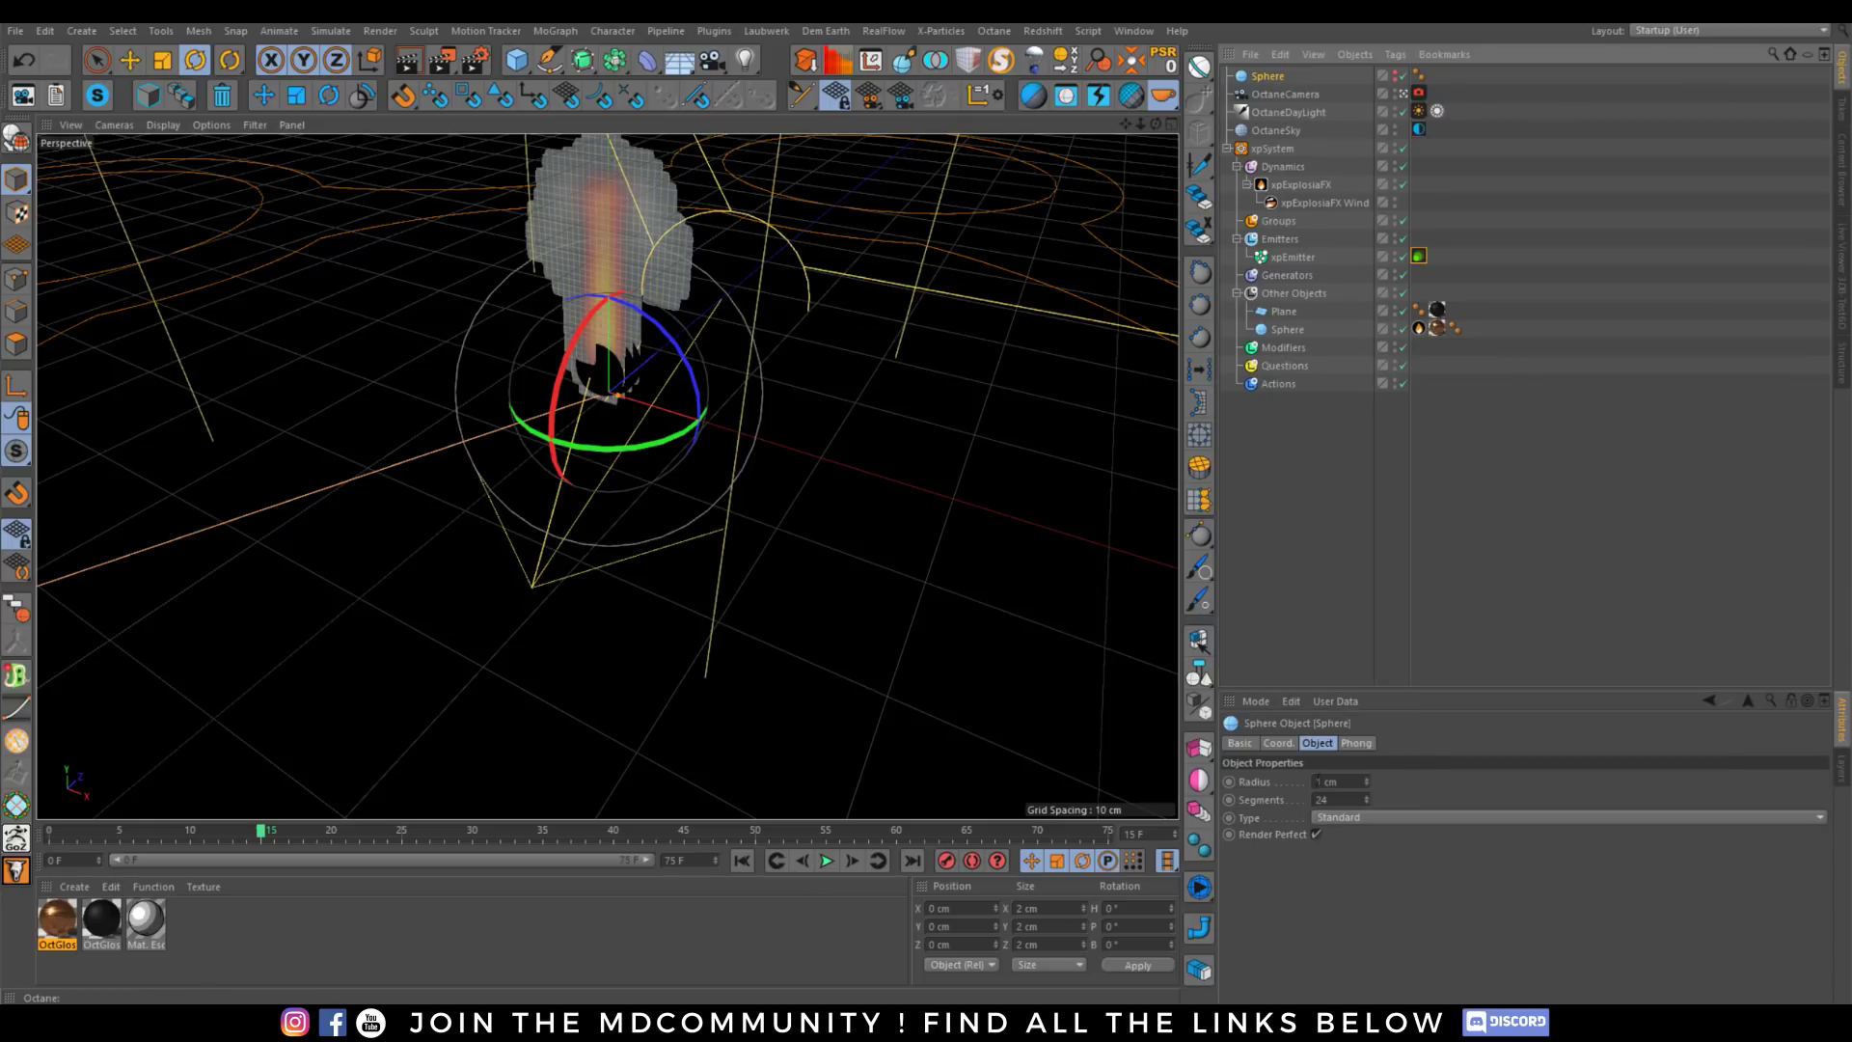
left_click_drag(1324, 782, 1271, 872)
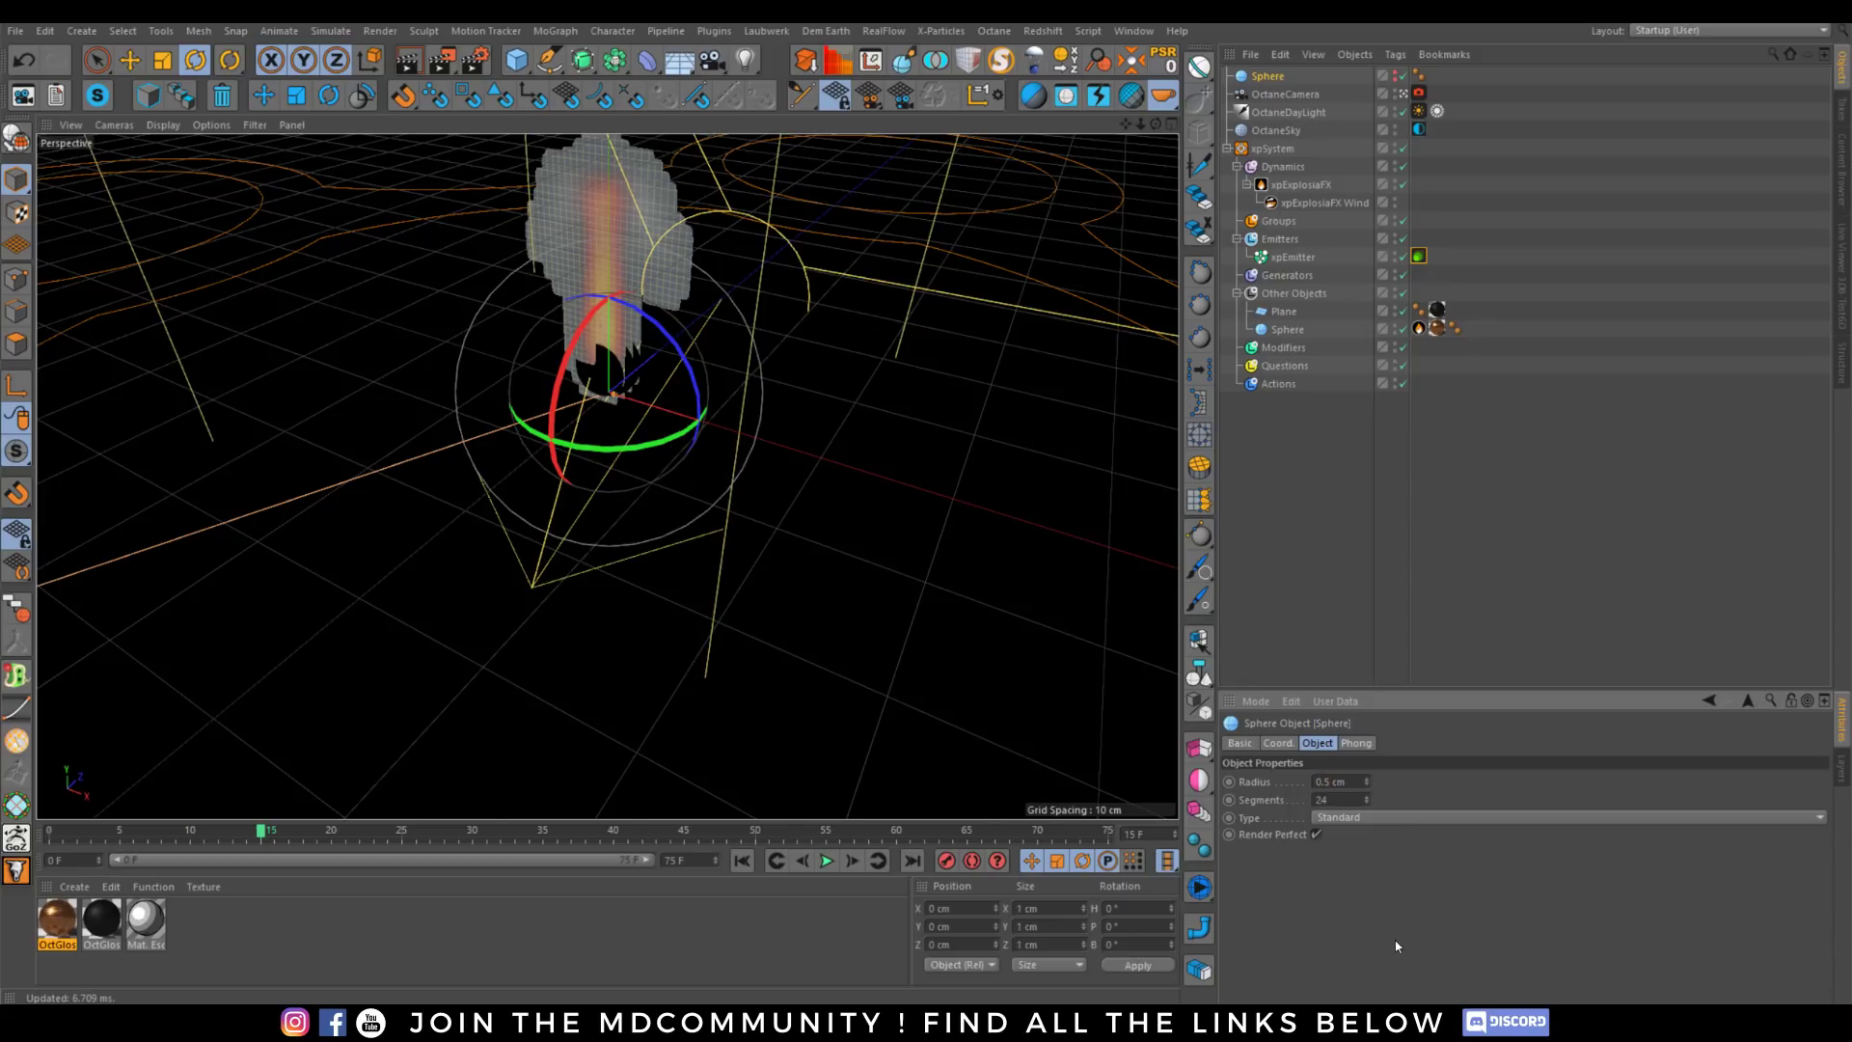
left_click(1842, 297)
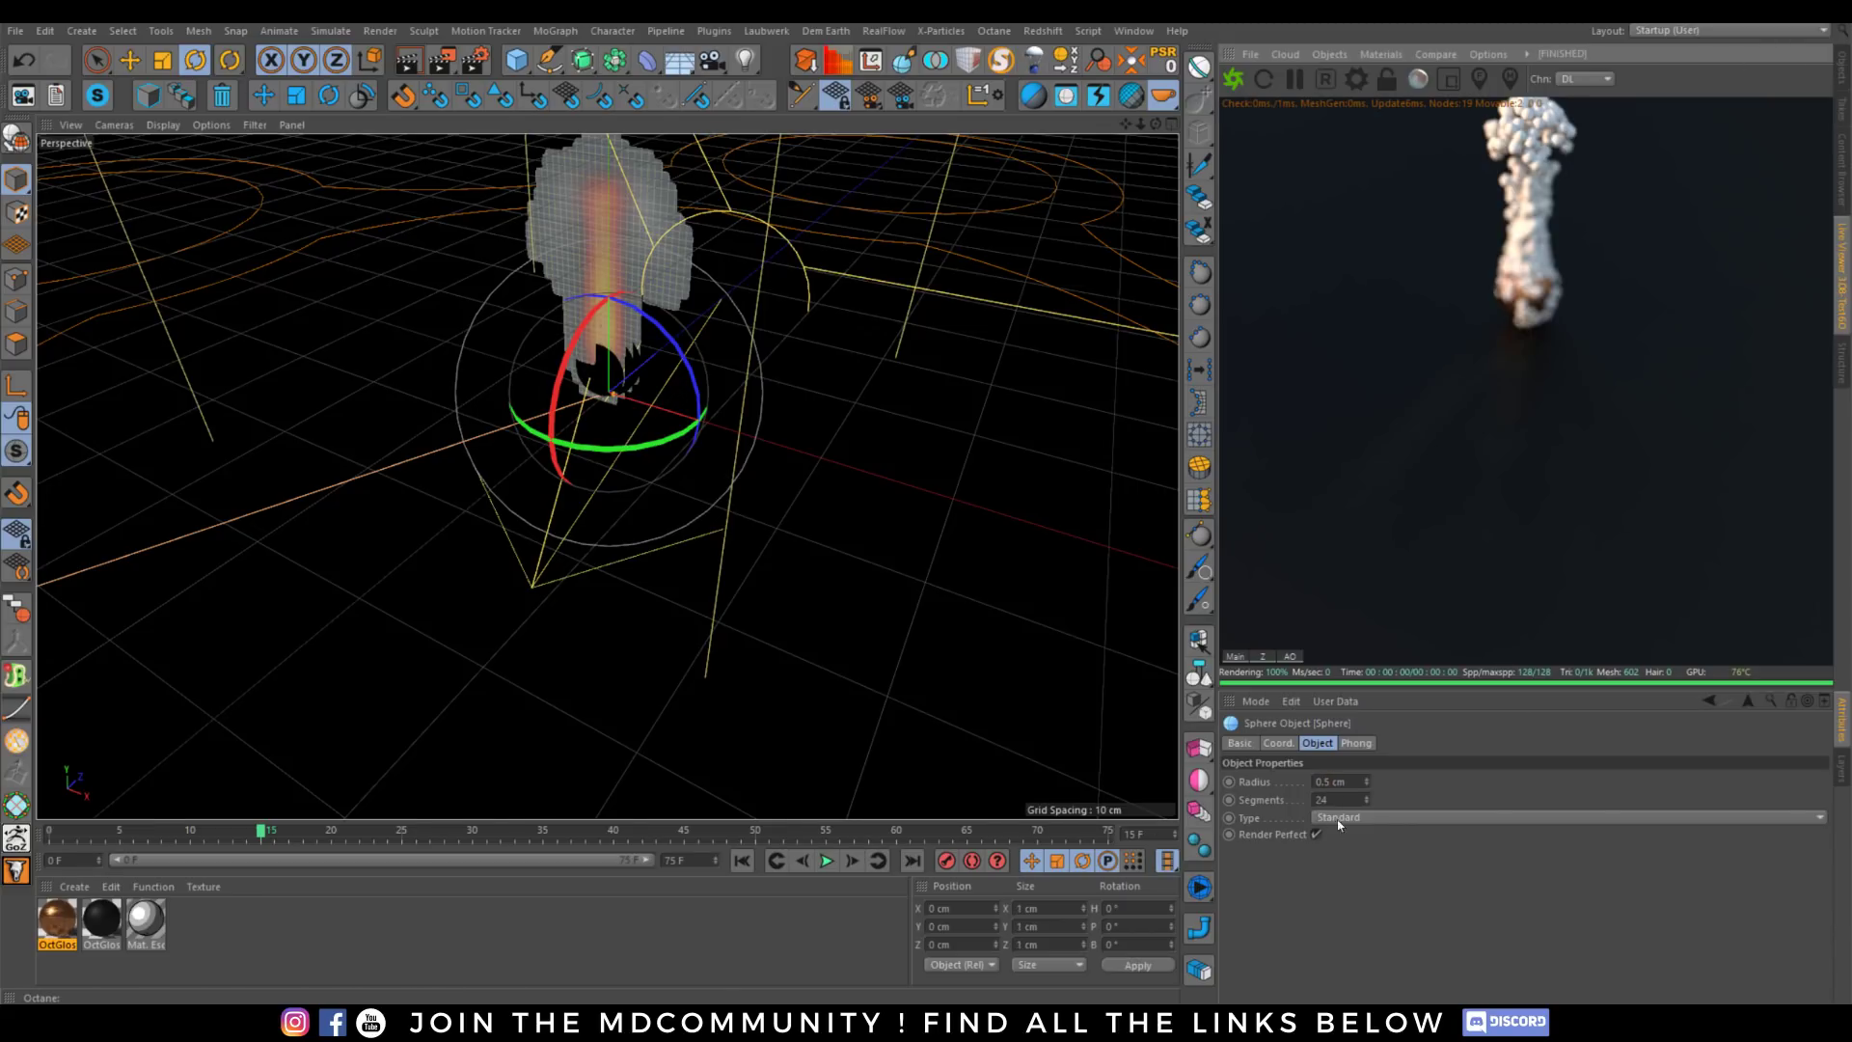
double_click(1336, 784)
type("0.25")
key("Return")
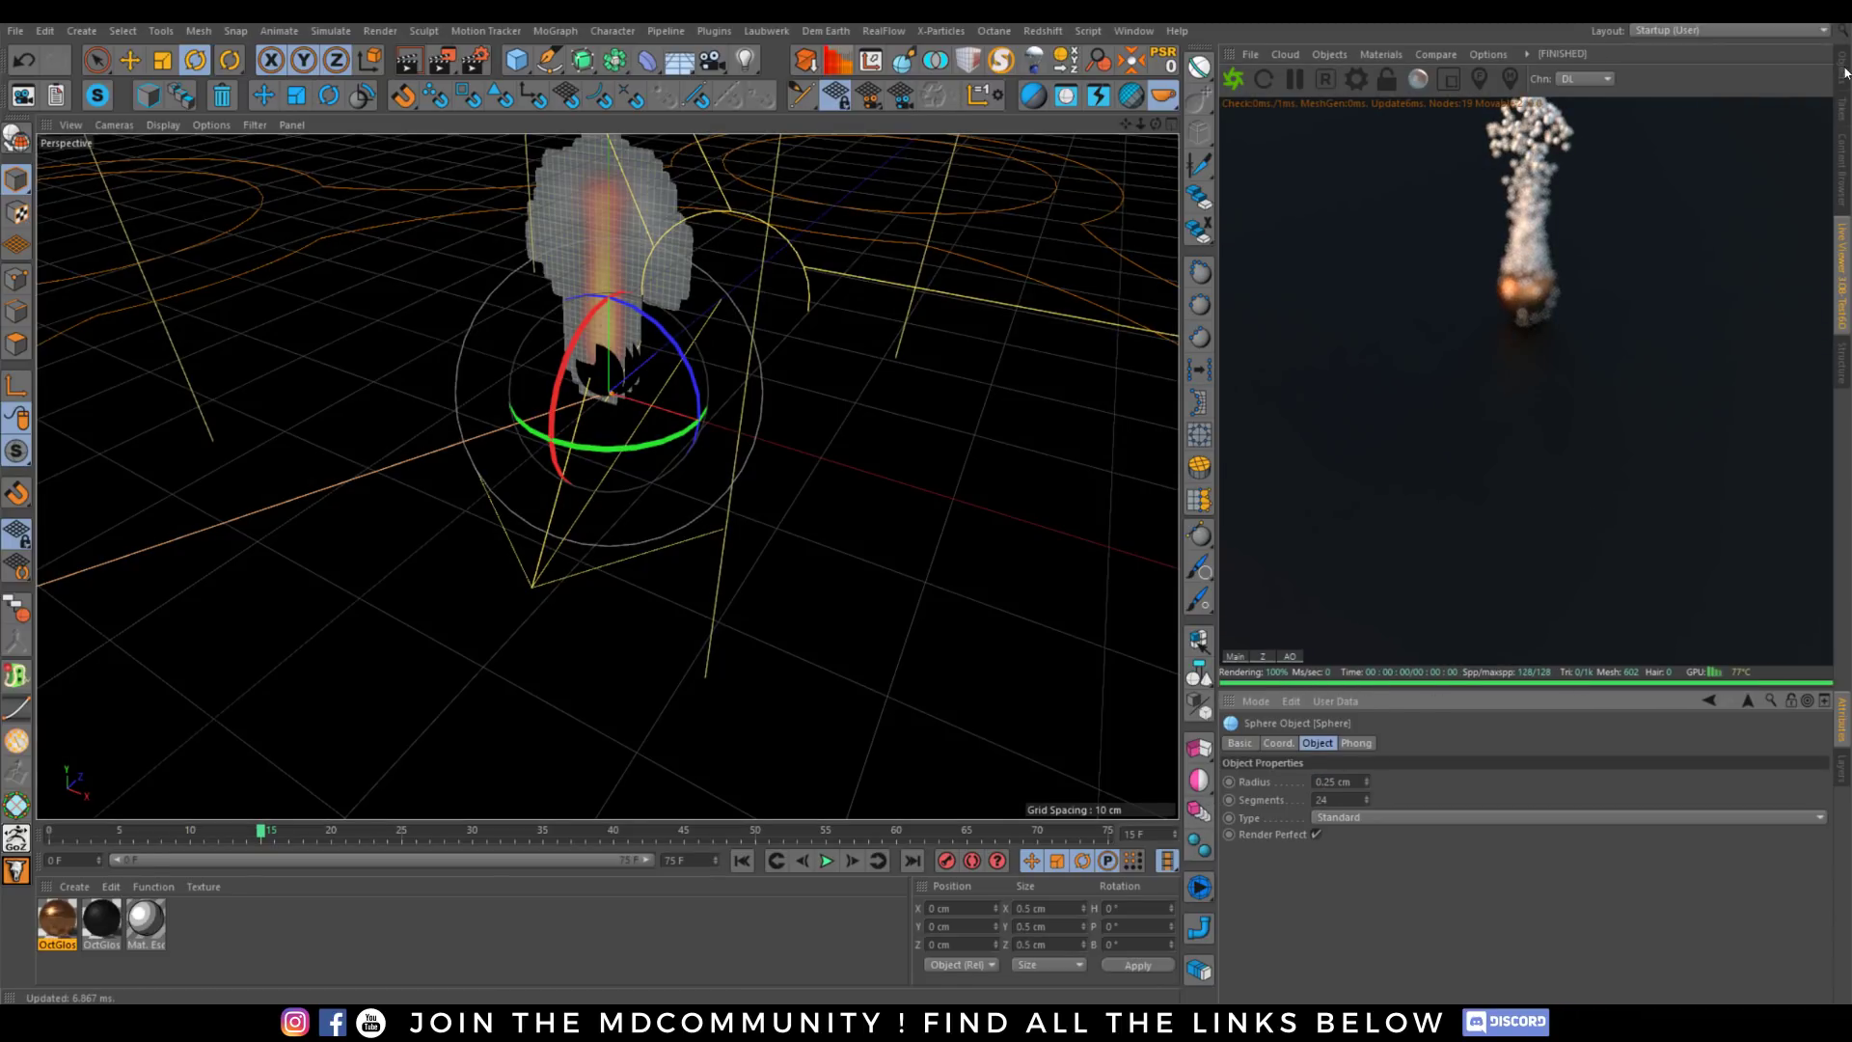
Duplicate the particle Sphere twice, giving the first copy a 0.1 cm radius and the second a 0.045 cm radius.
left_click(1842, 70)
left_click_drag(1270, 77, 1272, 86, "ctrl")
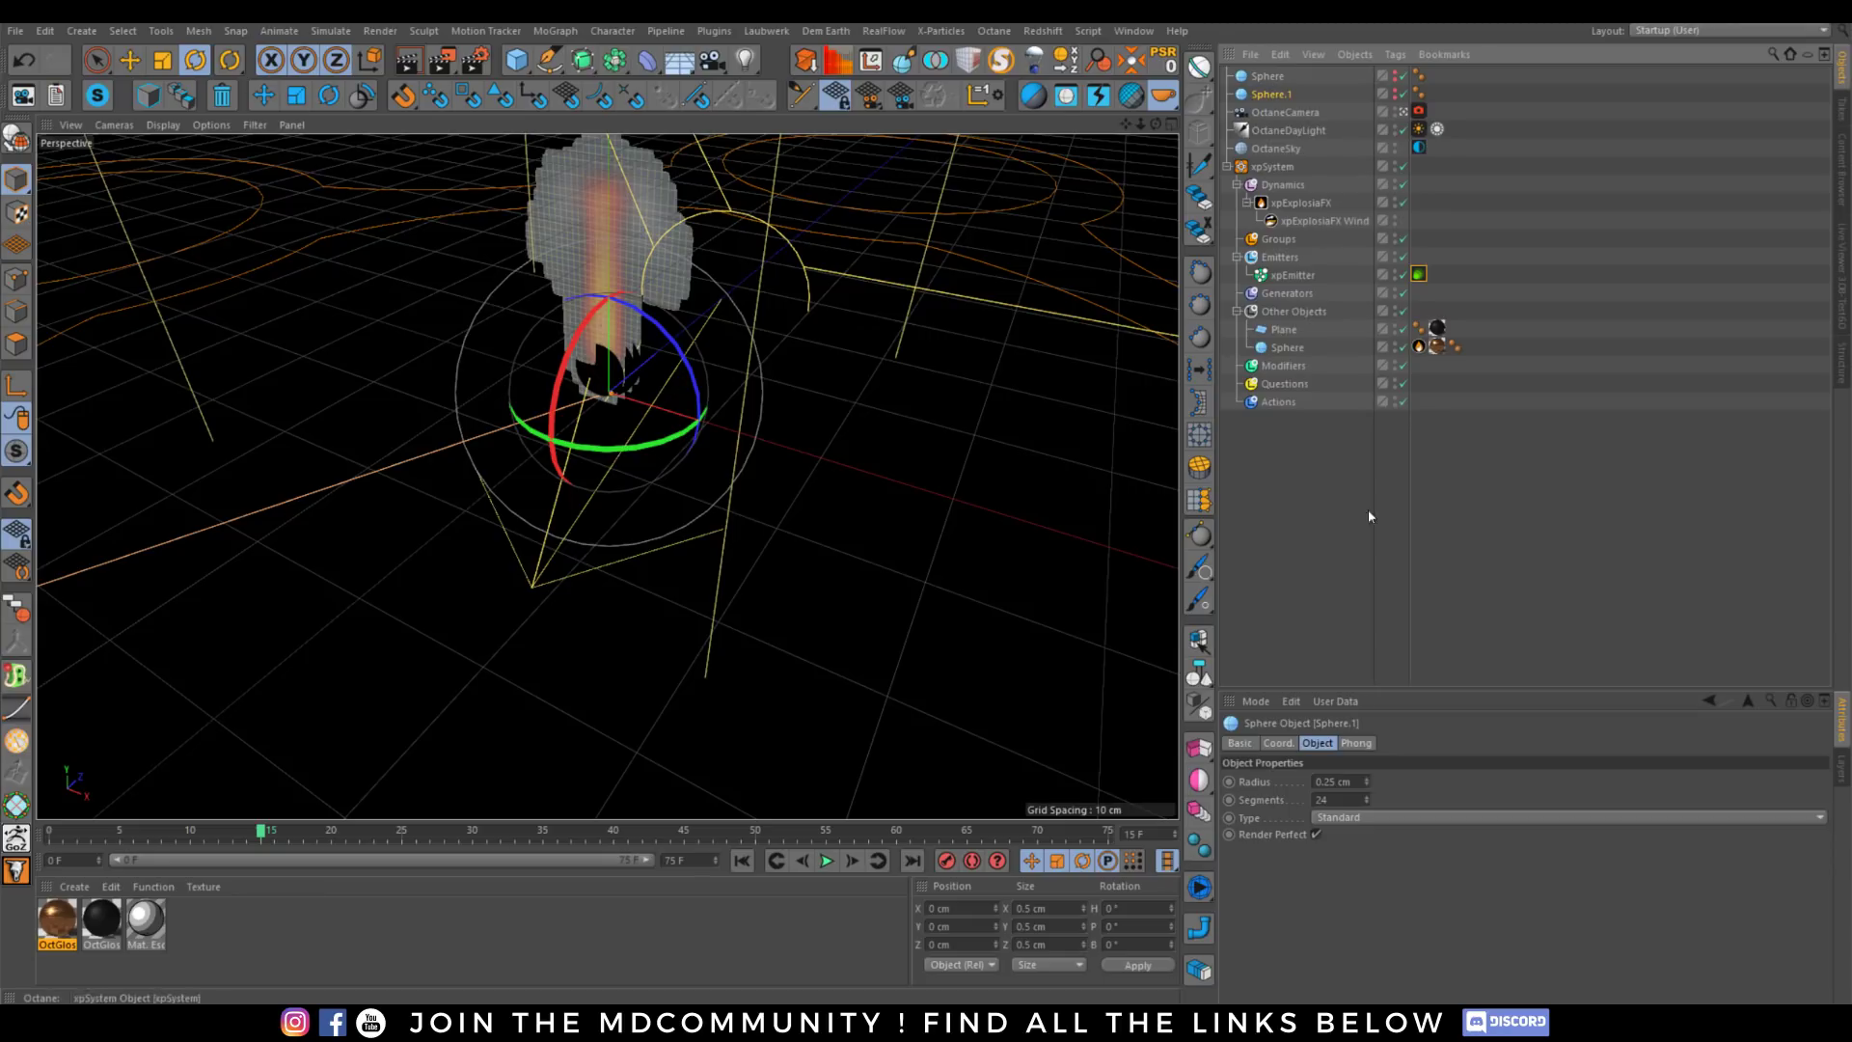
double_click(1338, 780)
type("0")
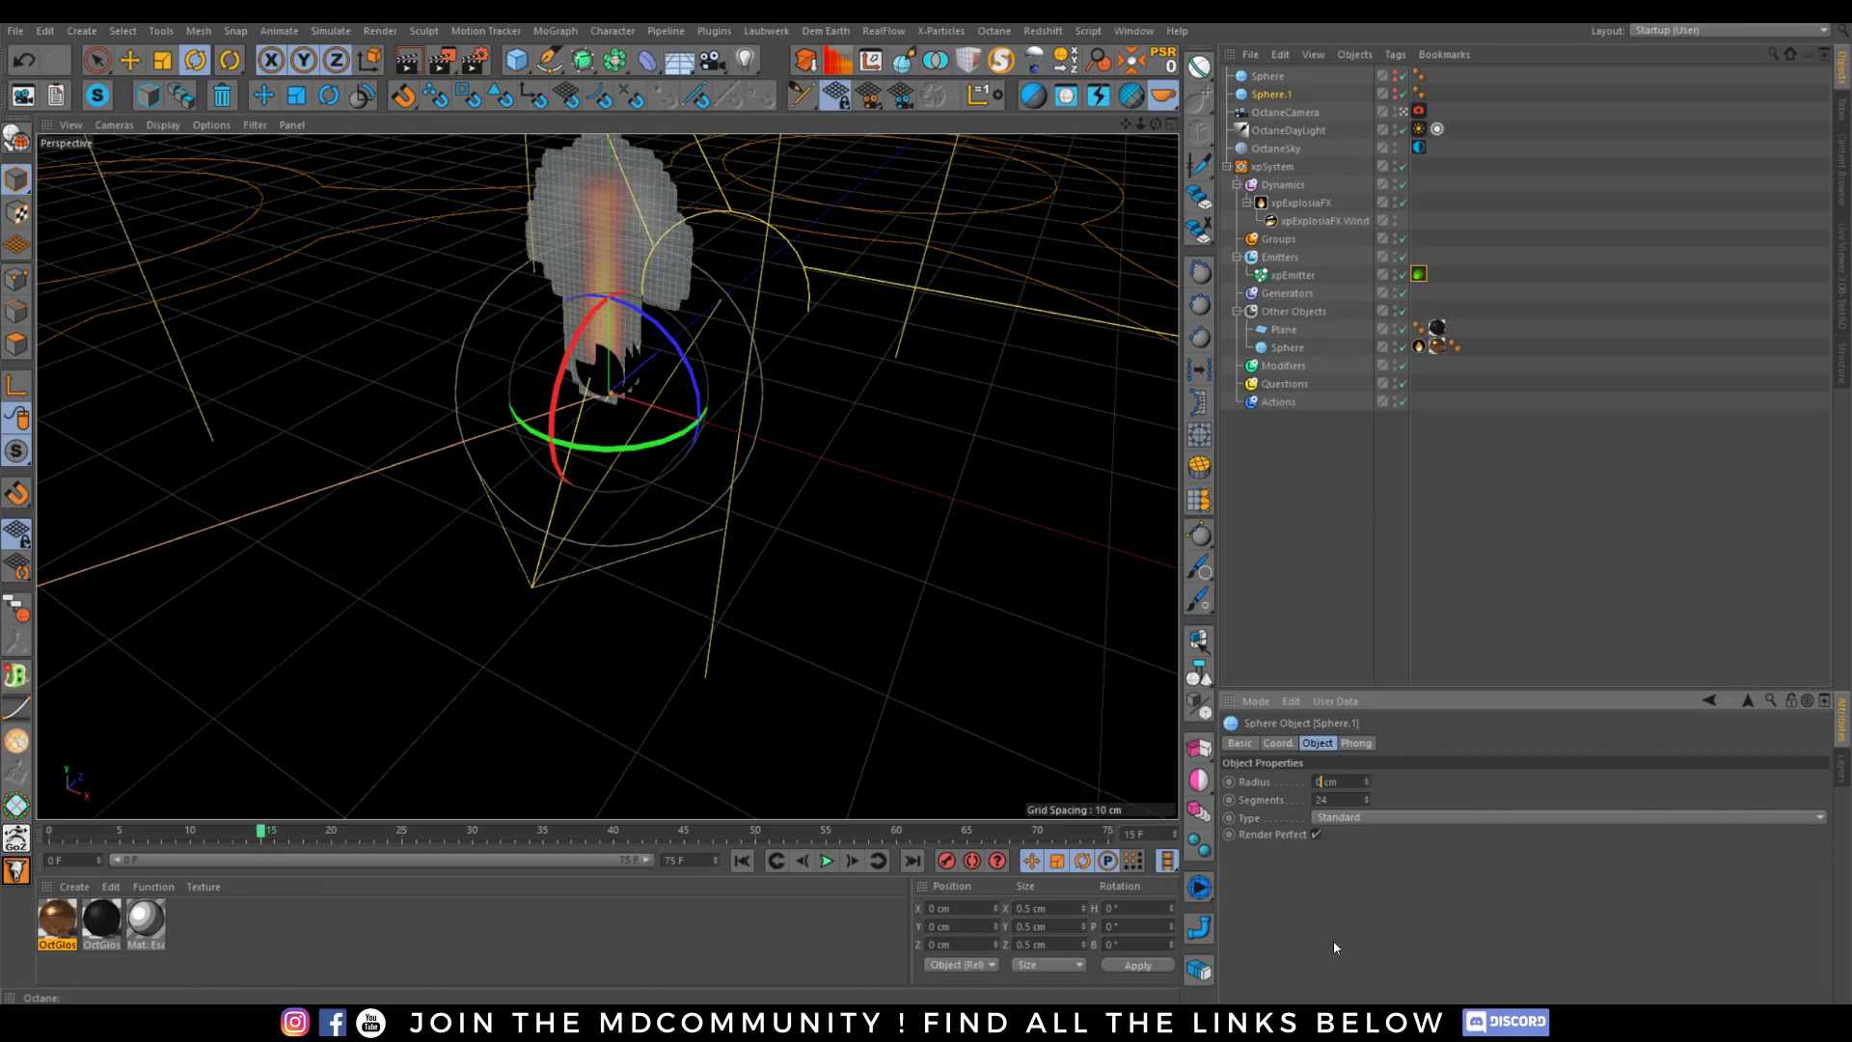
type(".1")
left_click_drag(1269, 95, 1267, 104, "ctrl")
left_click(1325, 783)
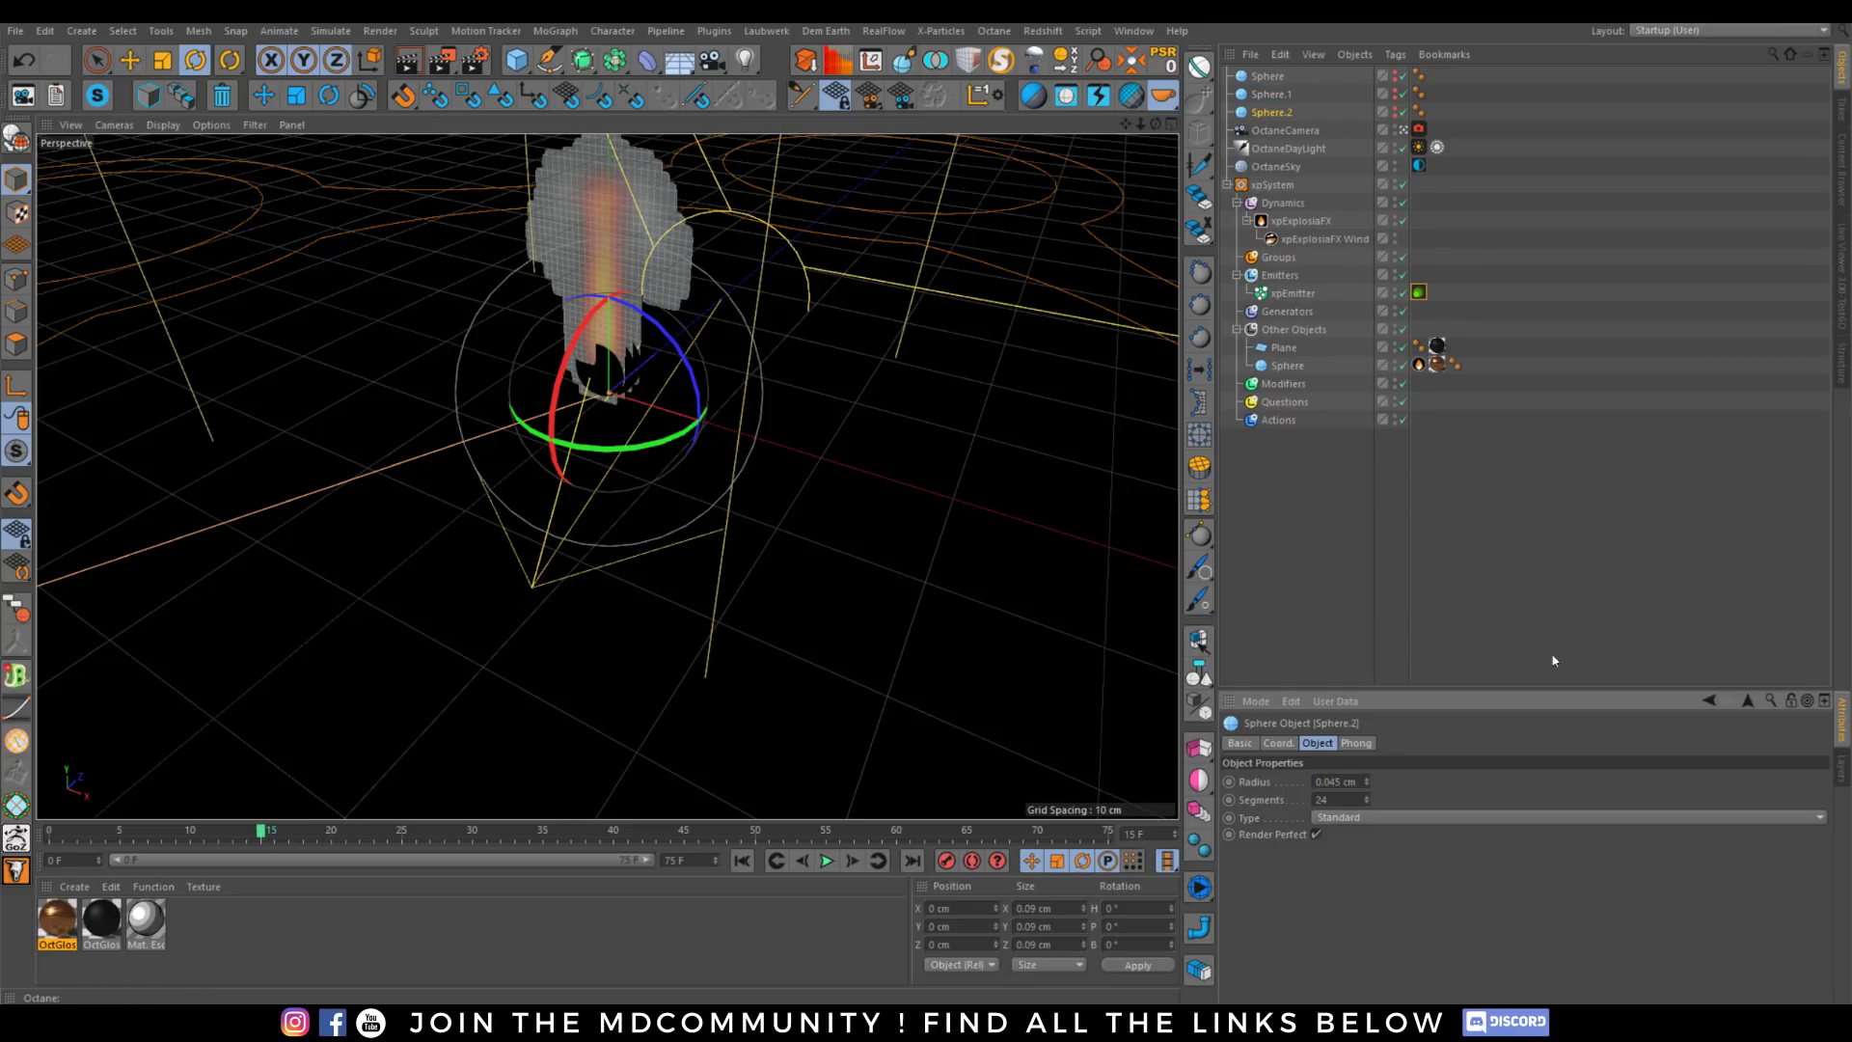
Add Sphere.1 and Sphere.2 to the Octane tag's particle rendering list and replay the simulation from the start.
left_click(1418, 292)
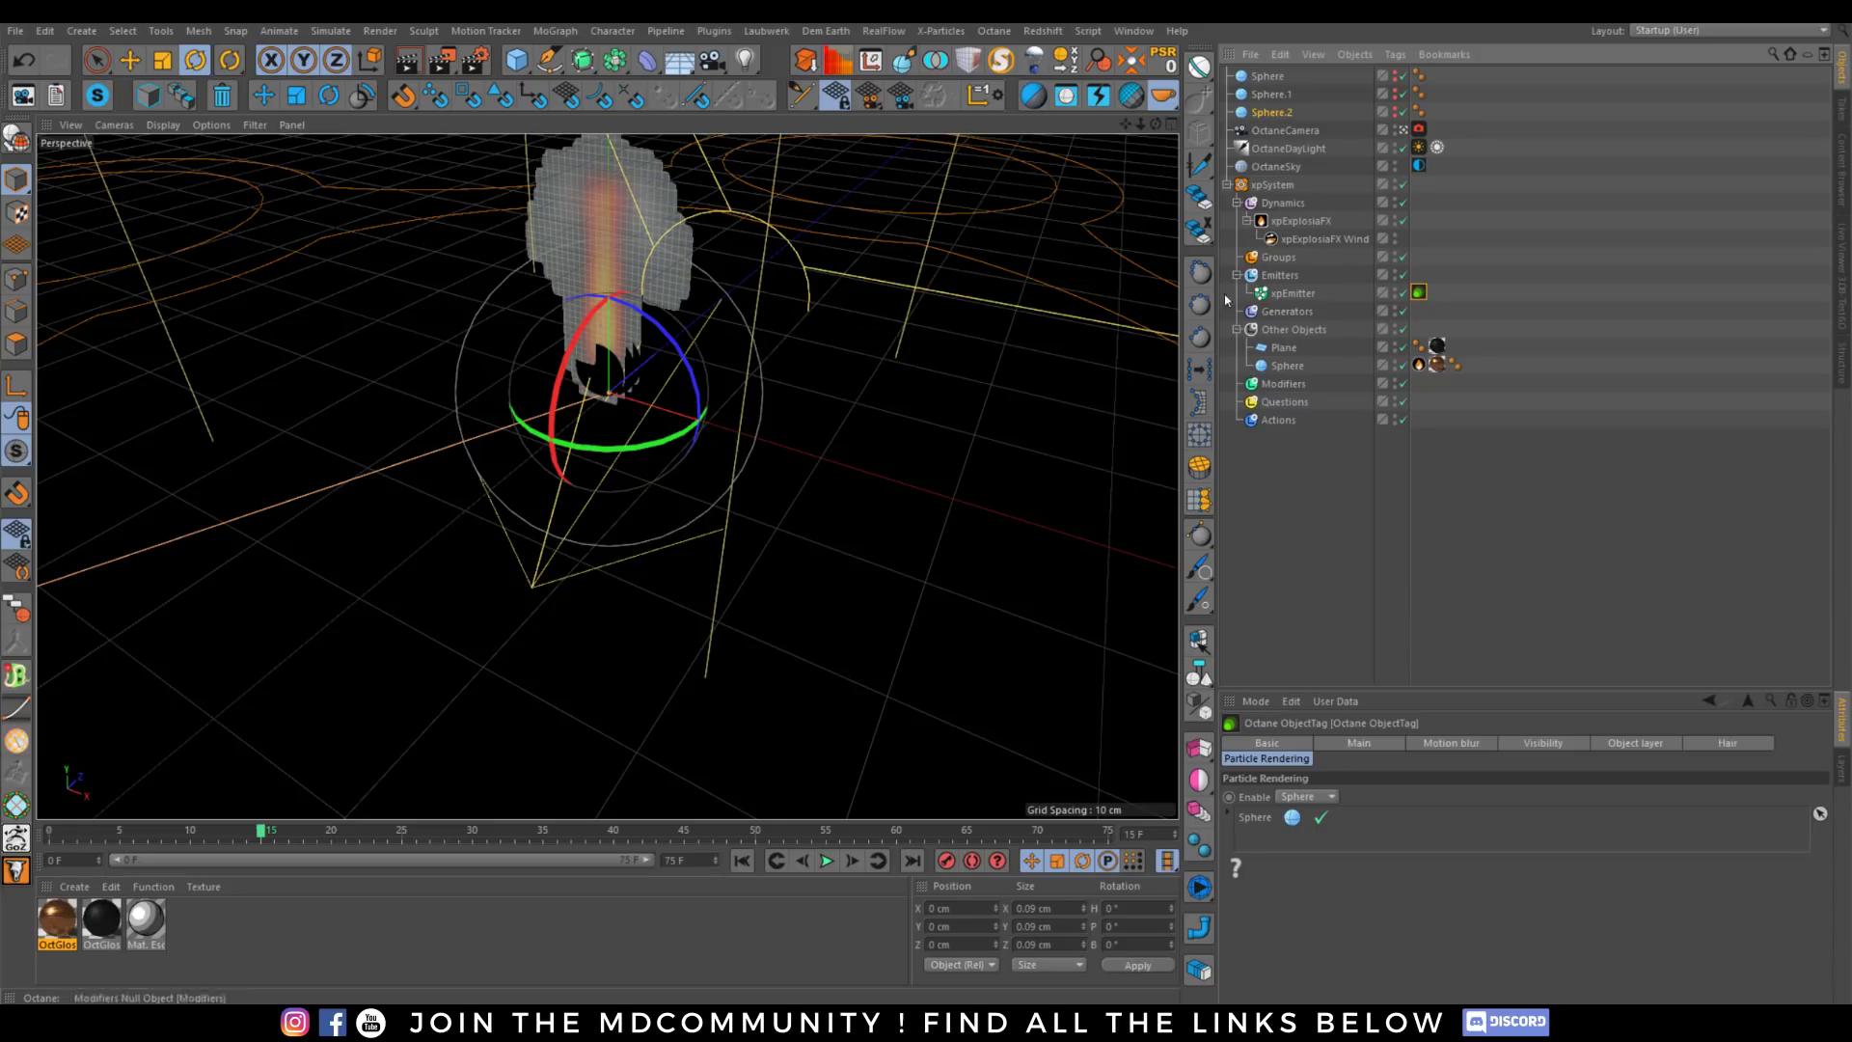
left_click_drag(1279, 822, 1283, 828)
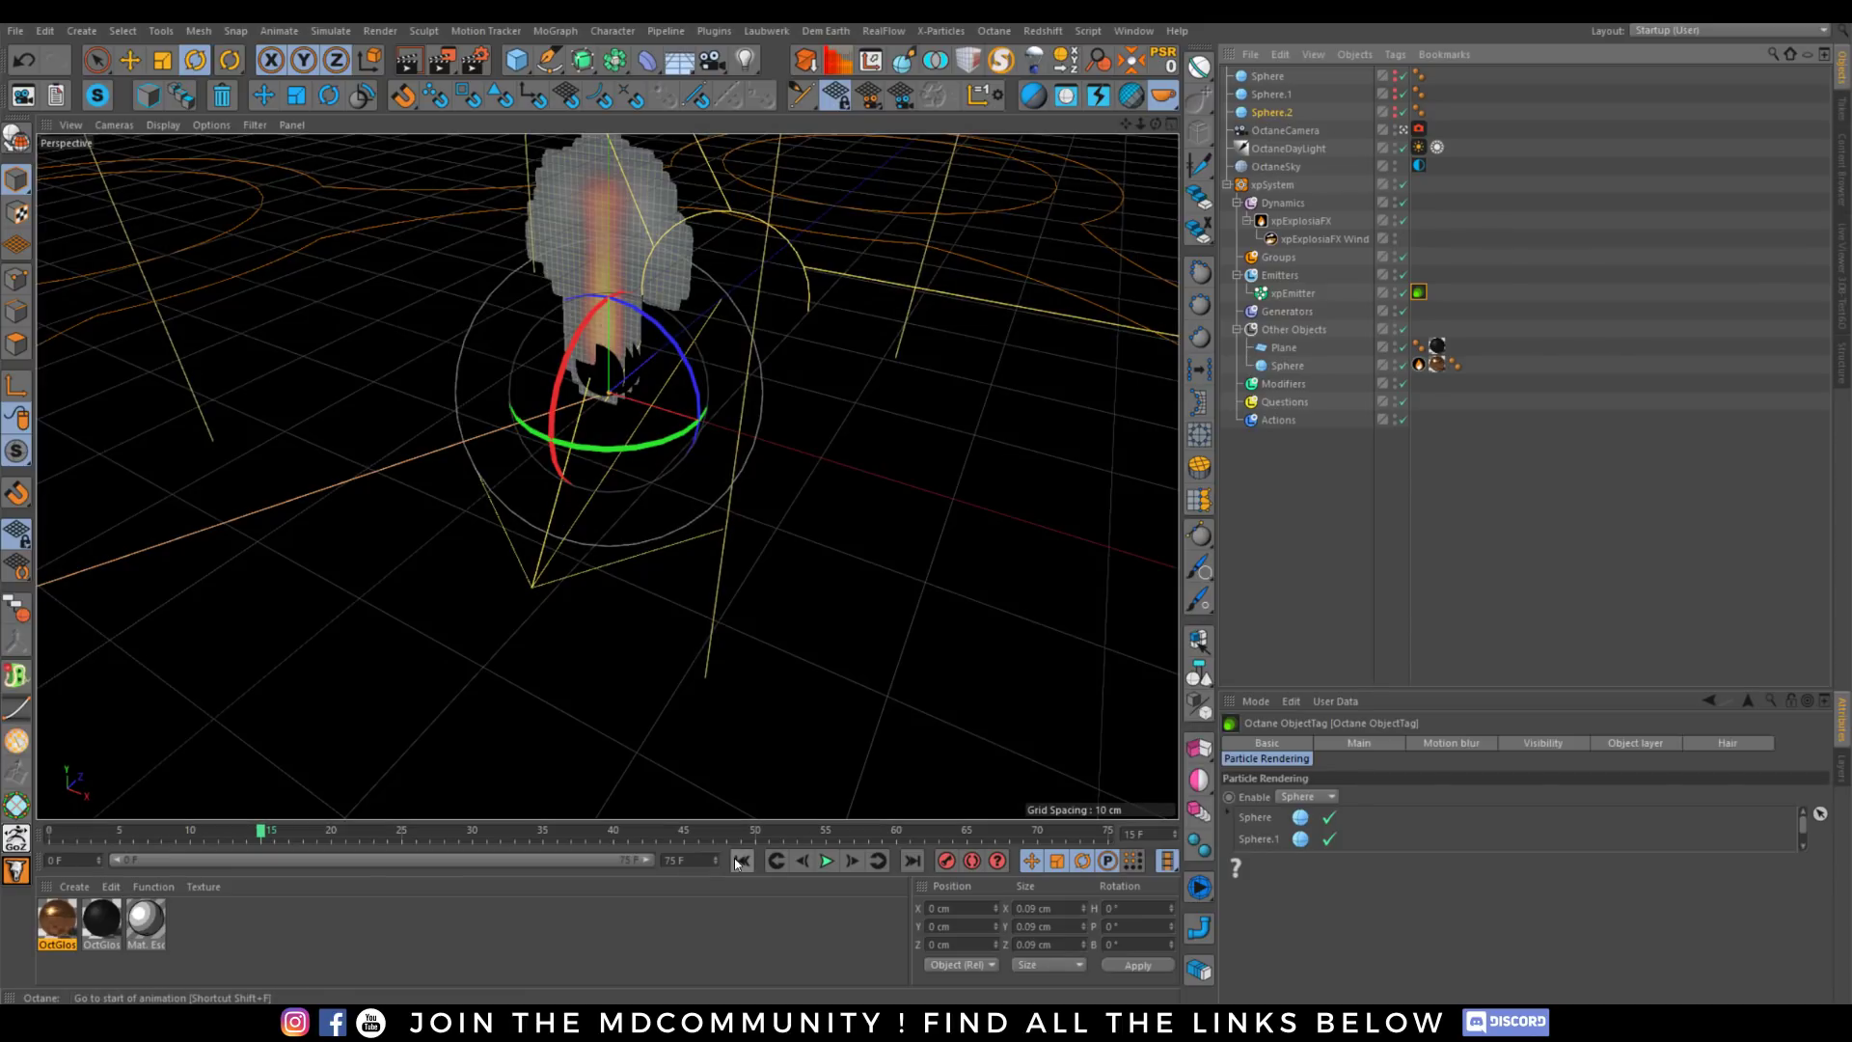
left_click(741, 861)
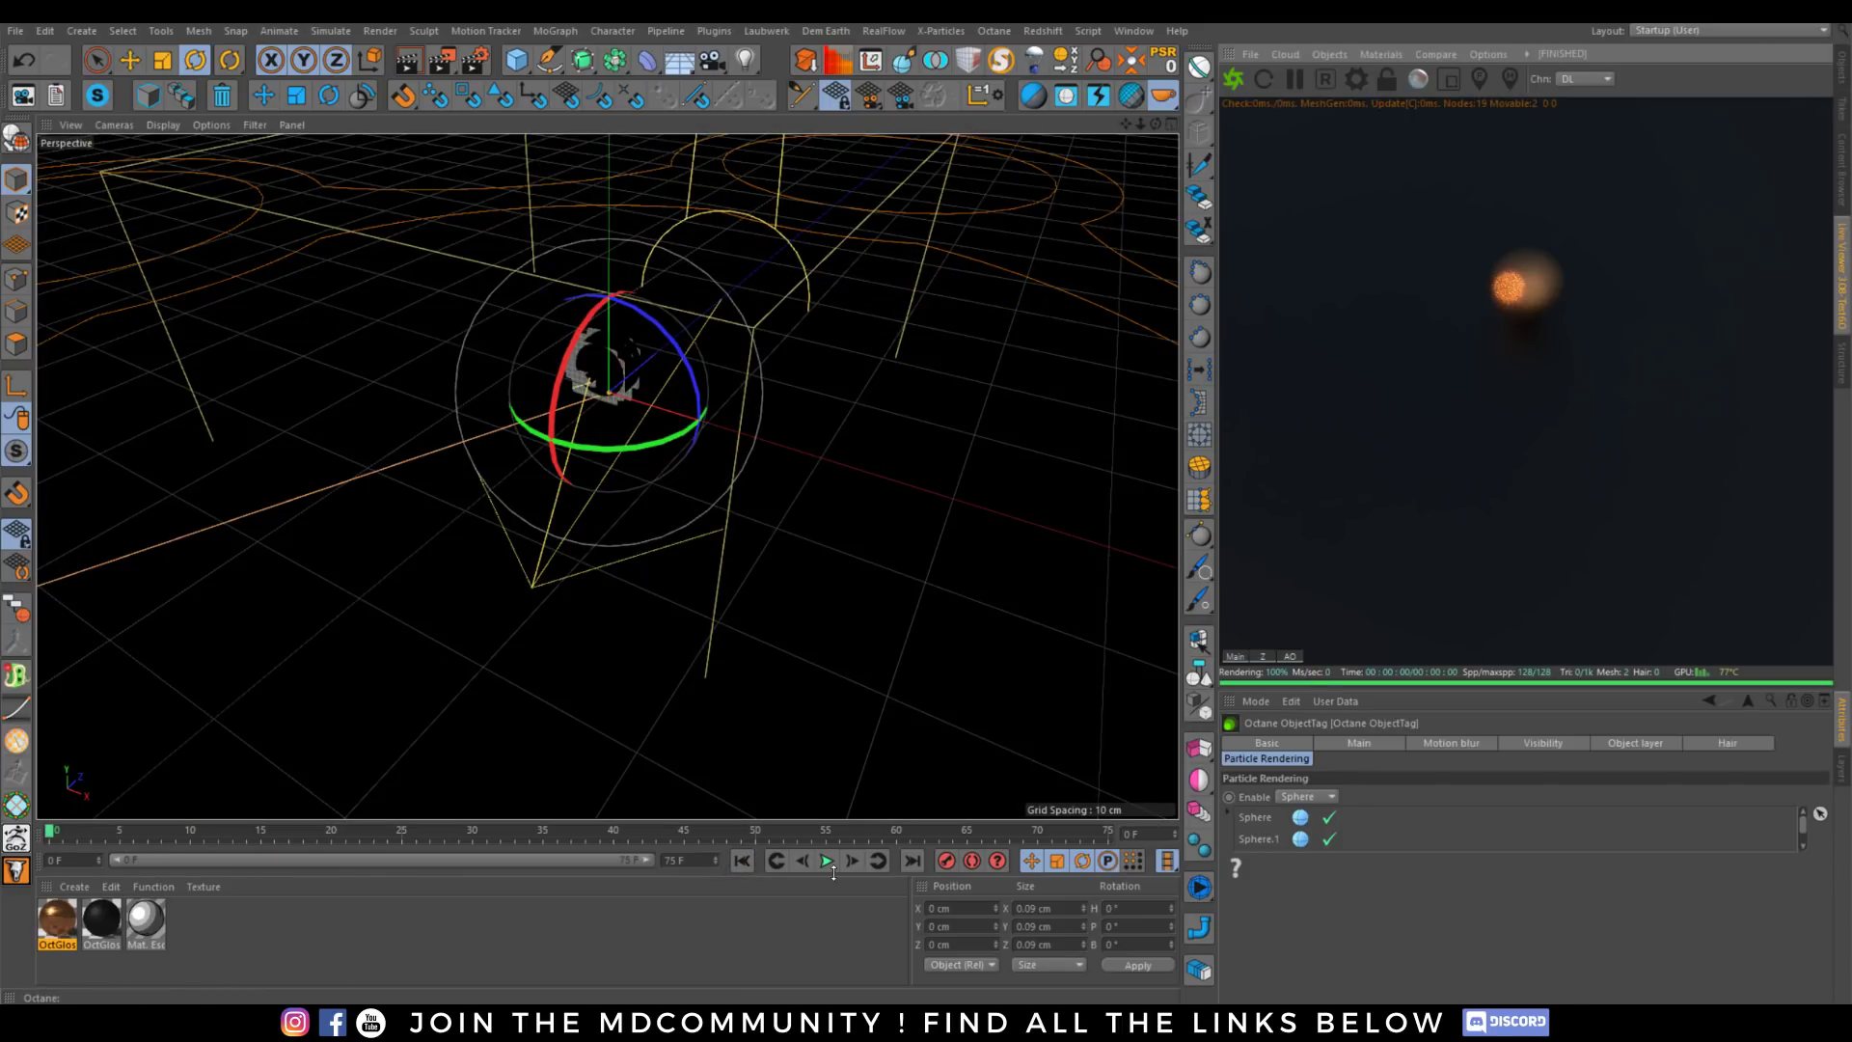
left_click(826, 861)
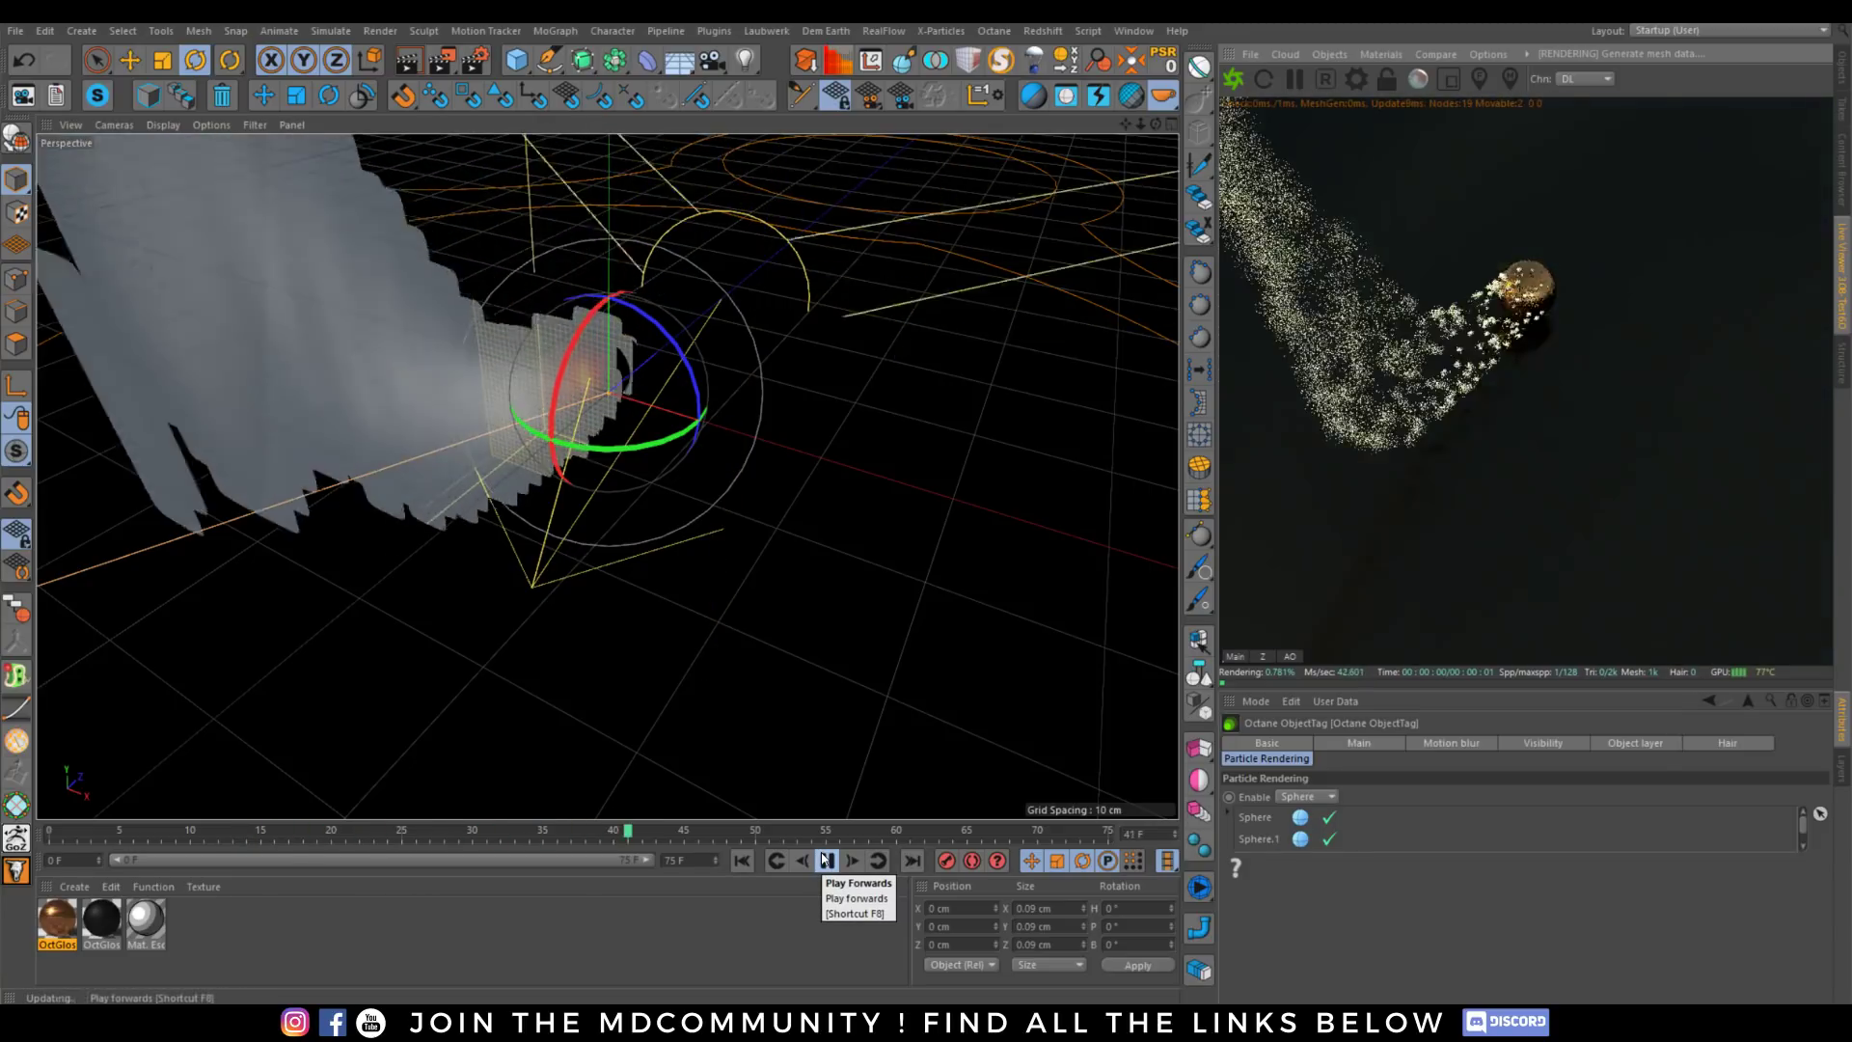
left_click(826, 858)
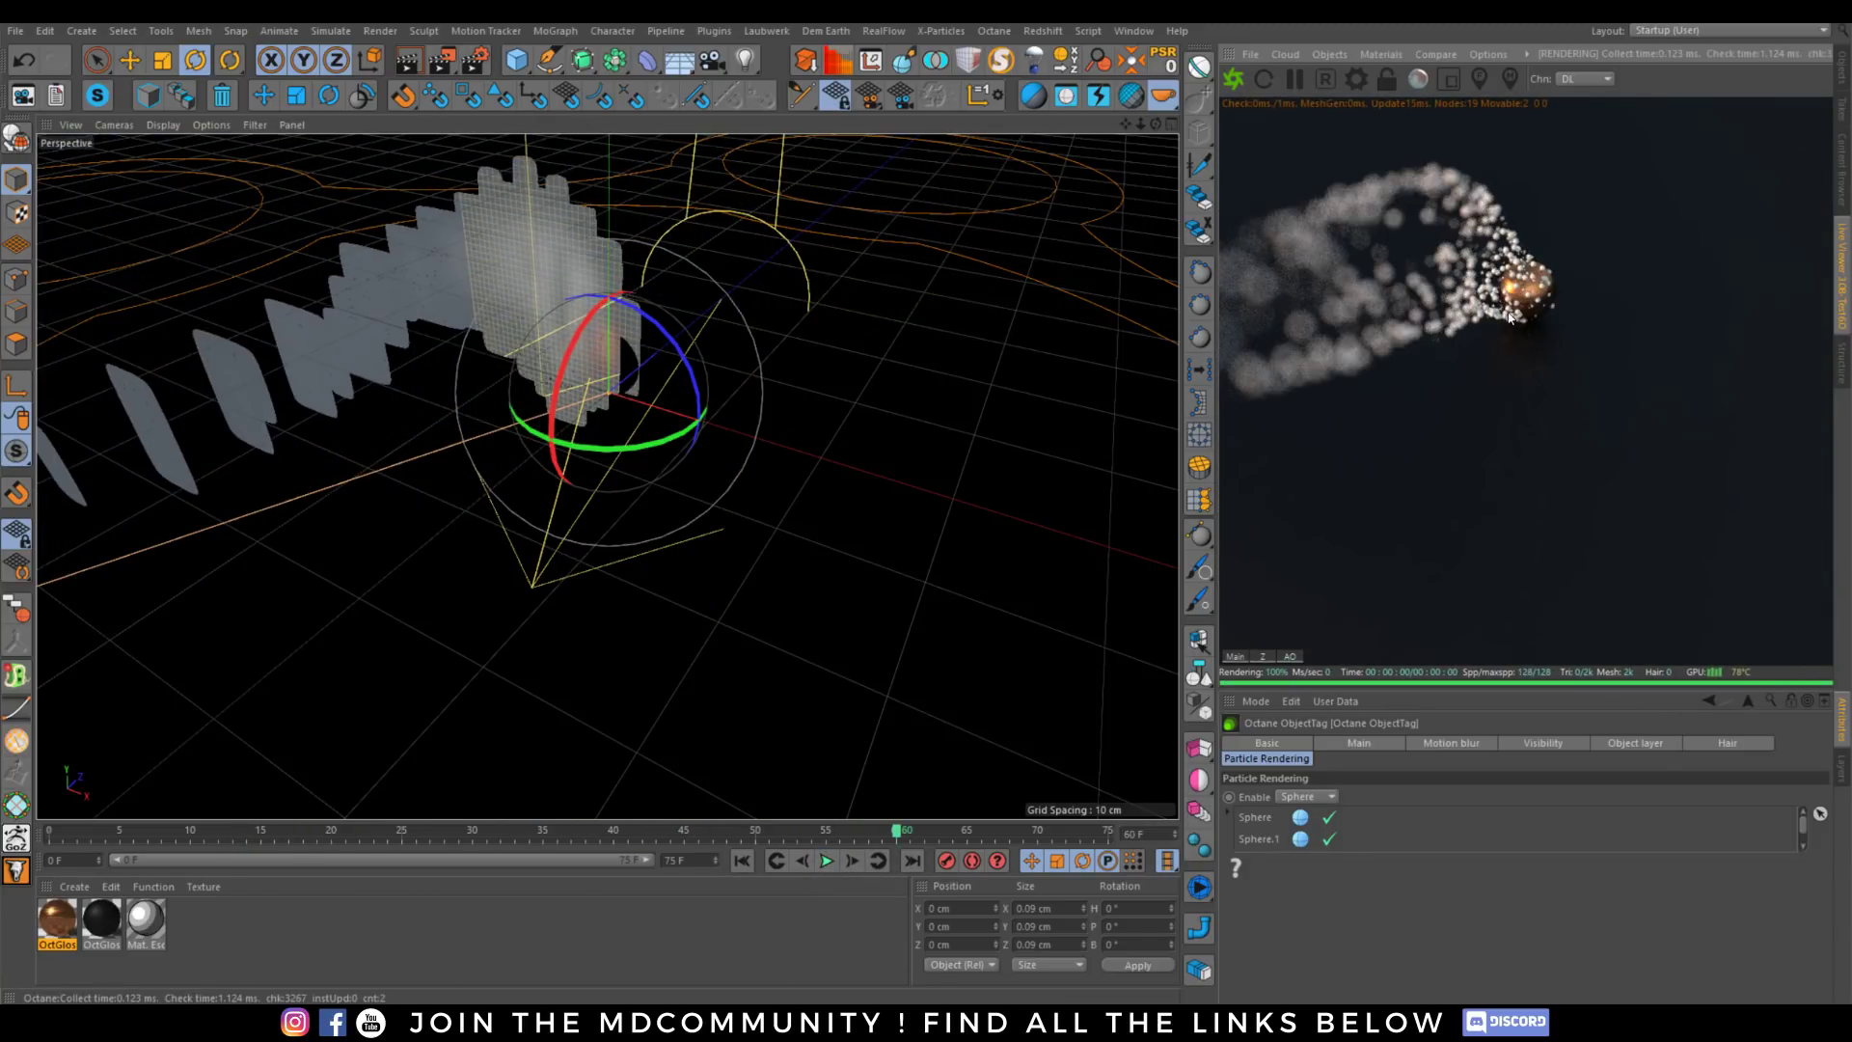
Set the xpEmitter's birthrate to 10000 and replay the simulation in the Octane live render.
left_click(1837, 80)
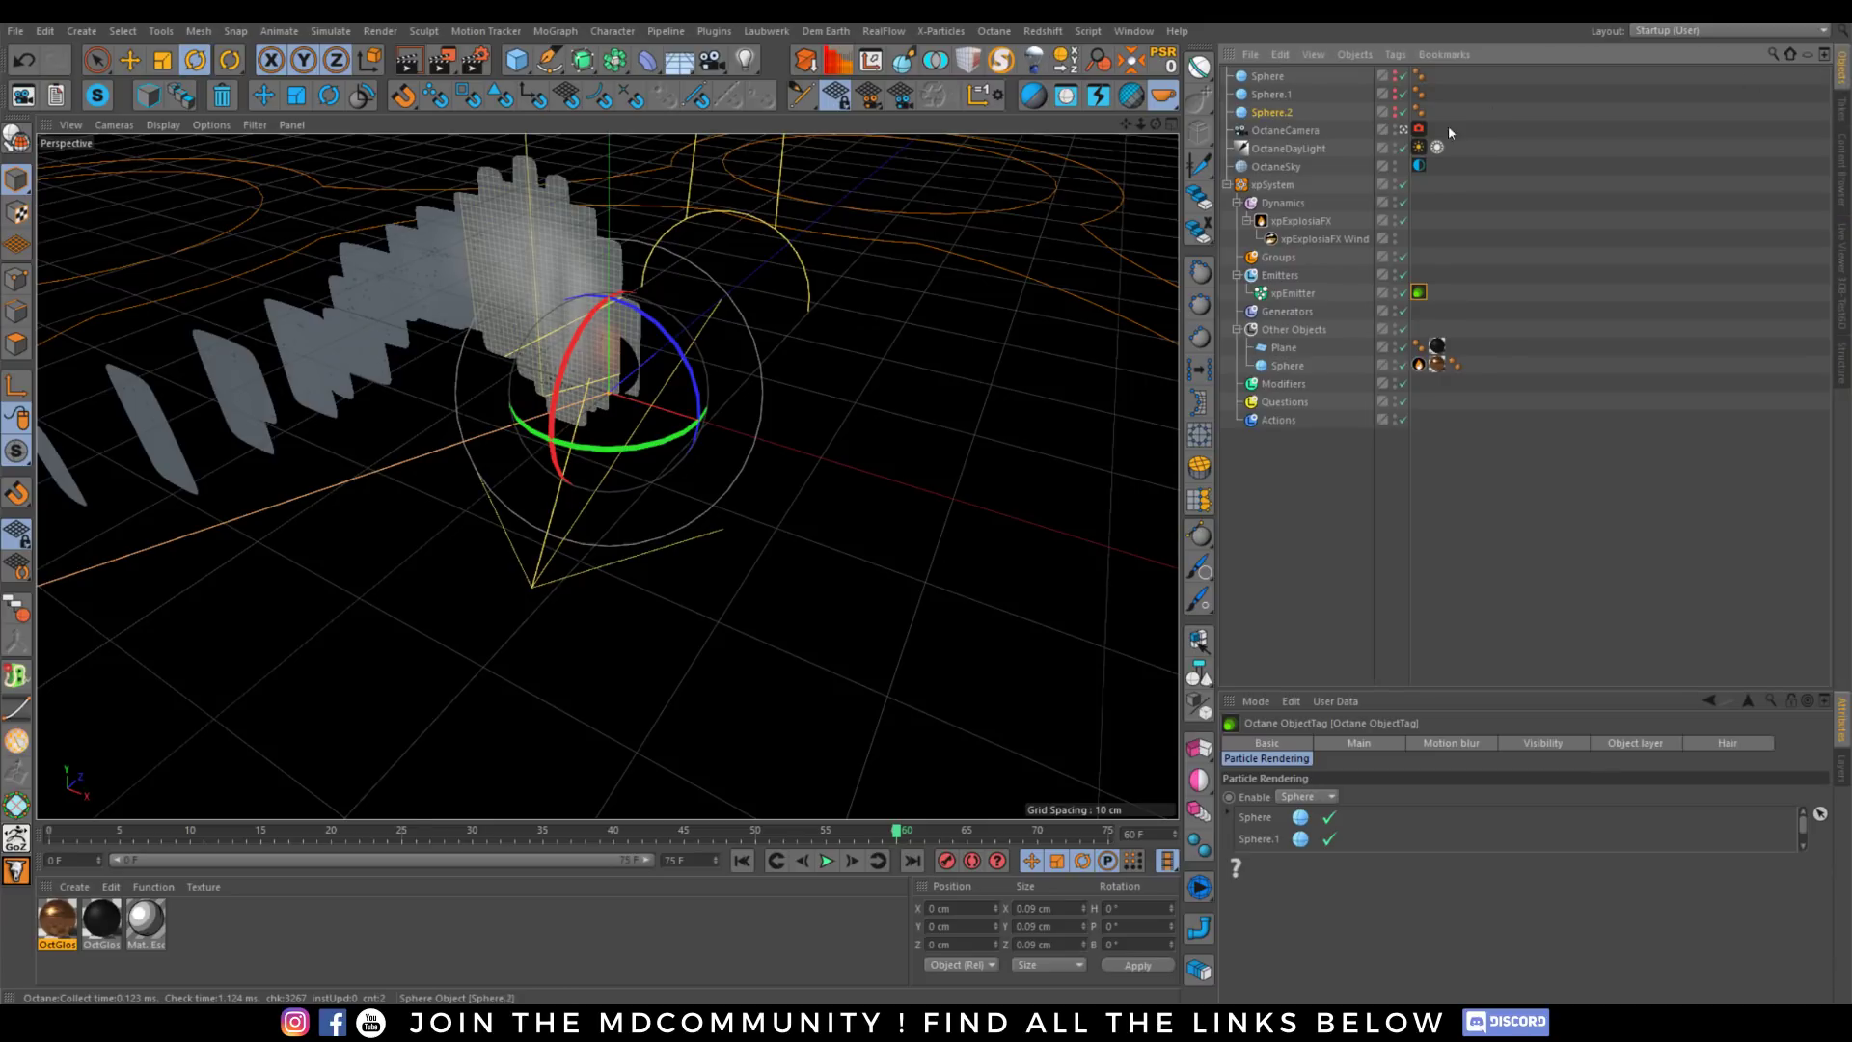
left_click(1291, 292)
left_click(1524, 744)
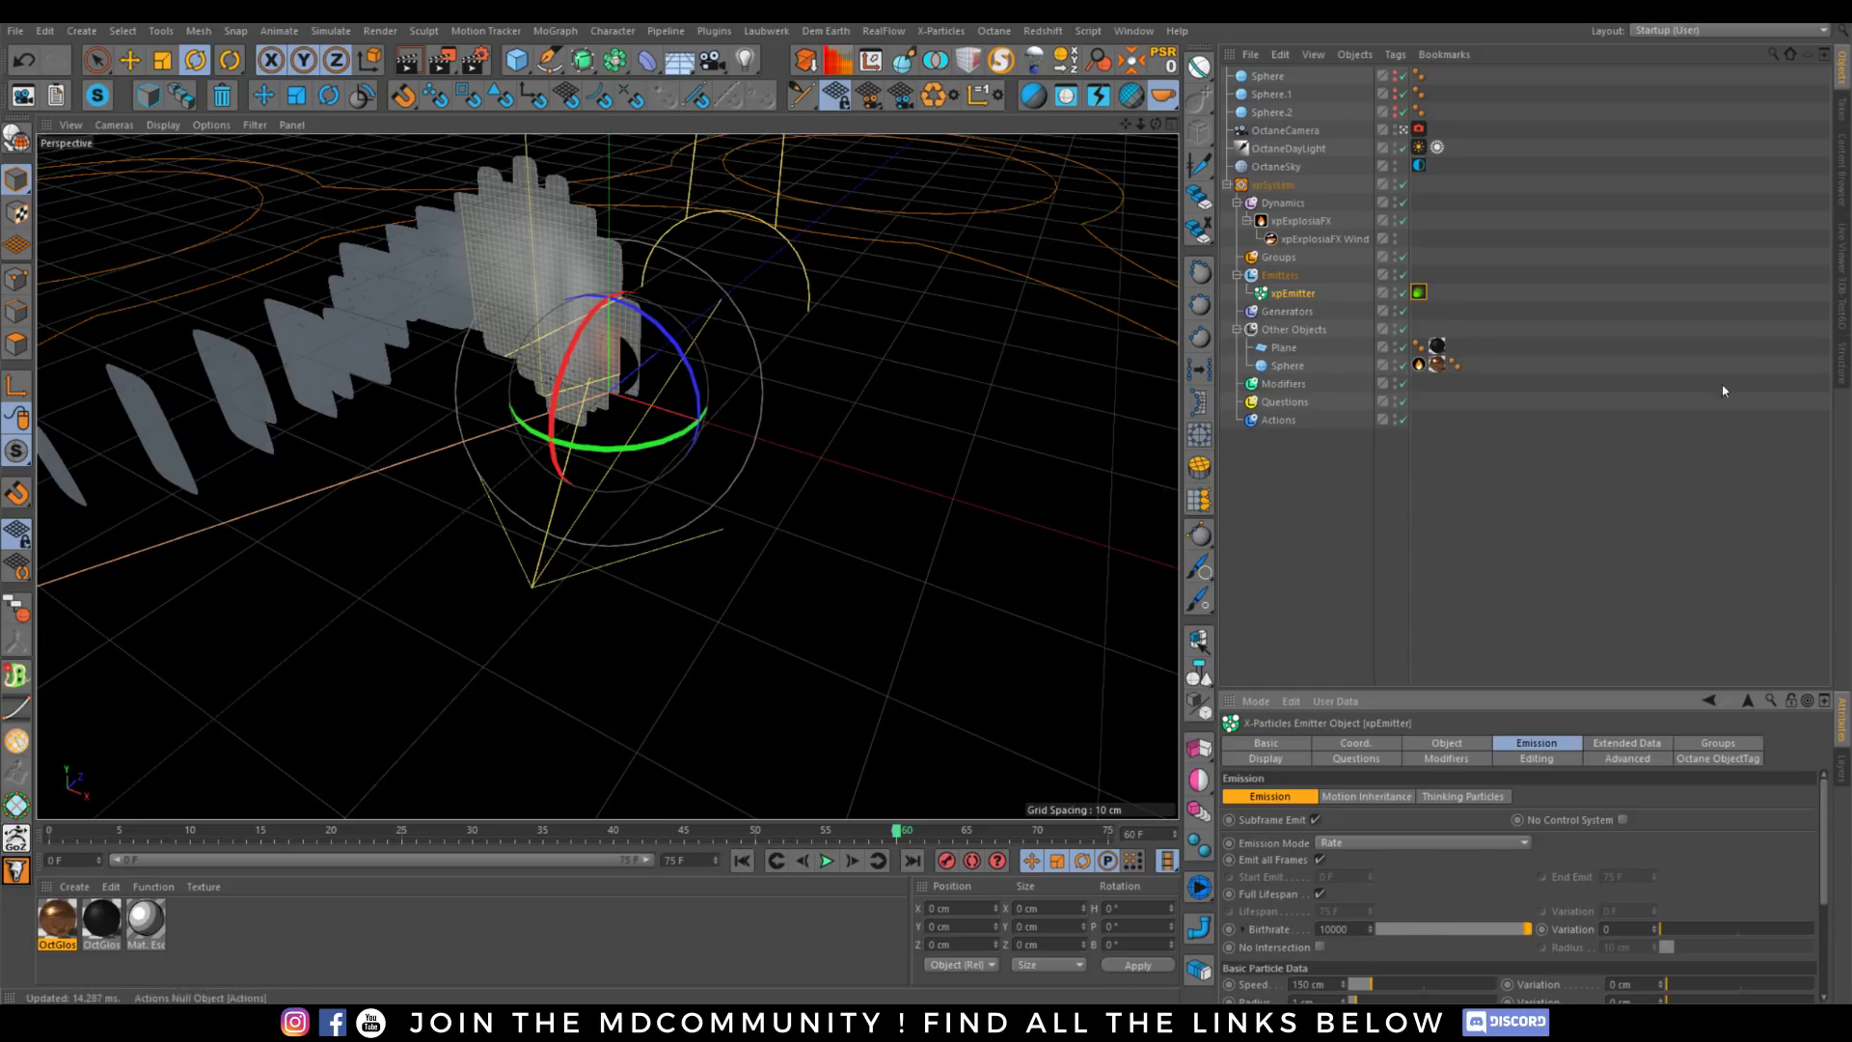
left_click(1839, 253)
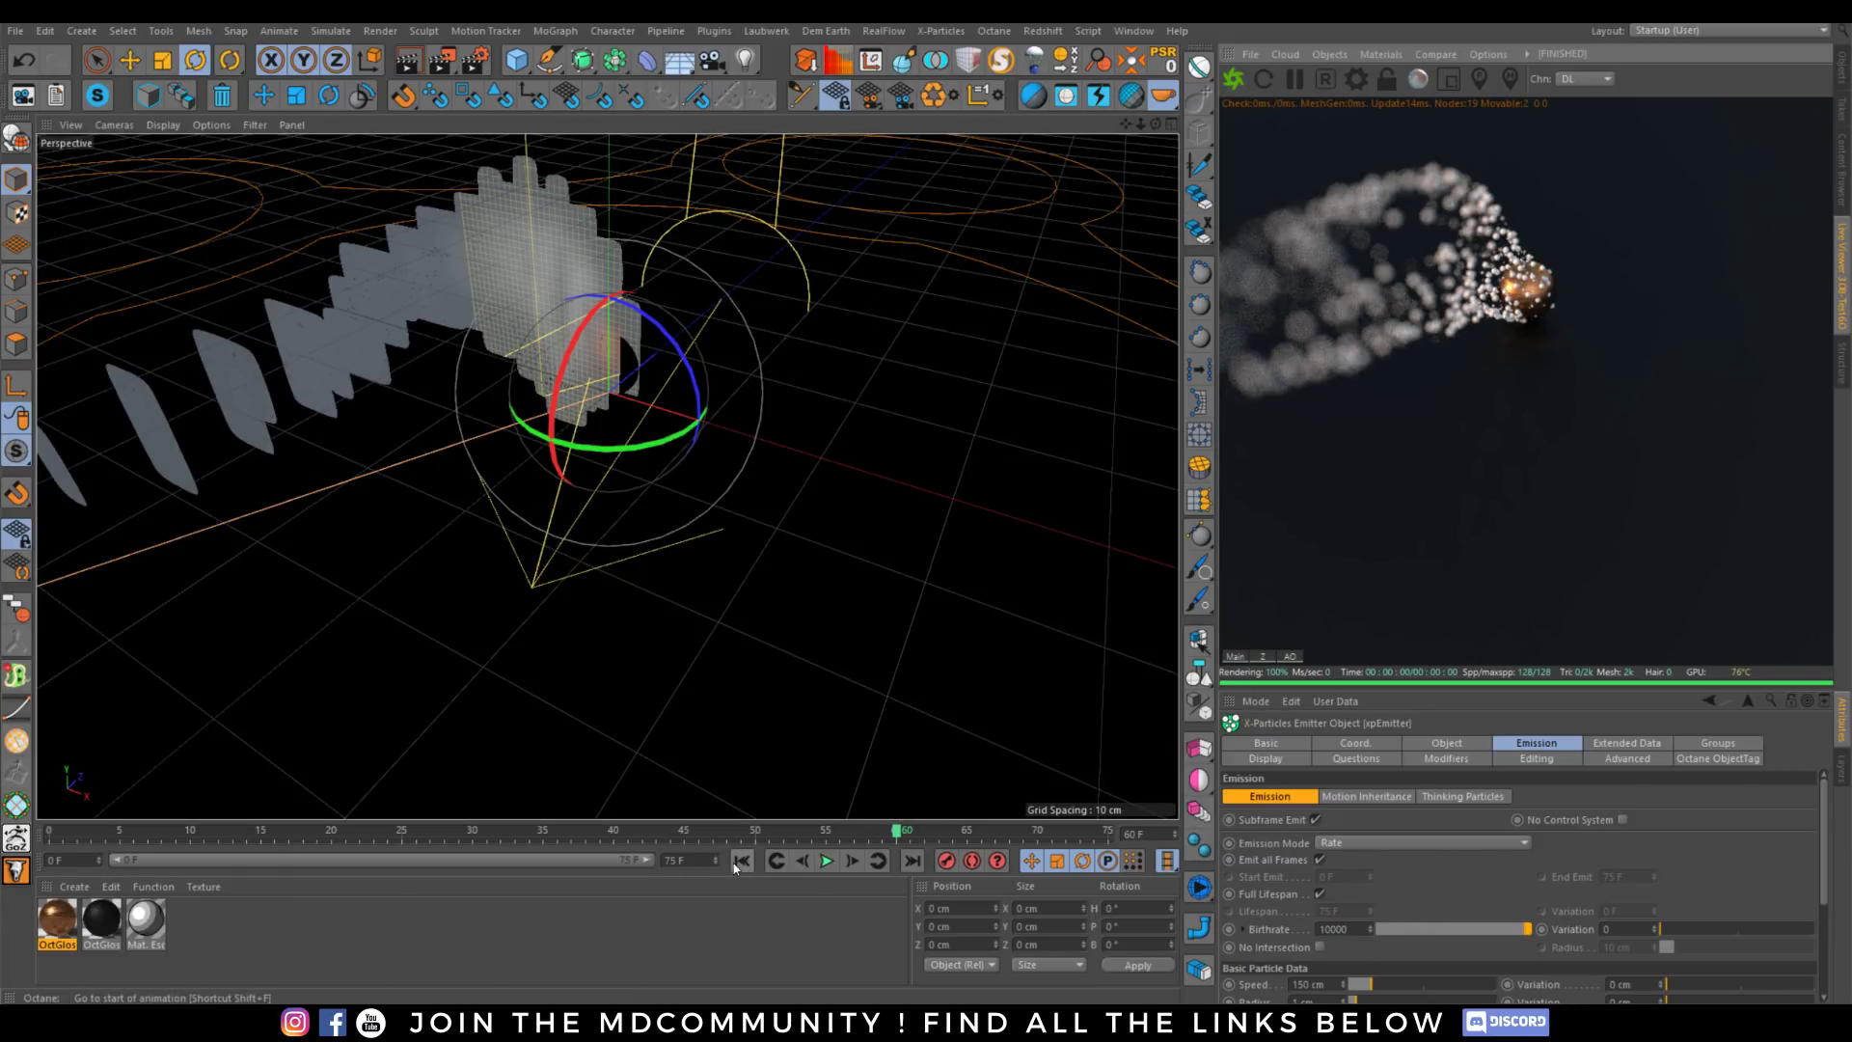
left_click(742, 860)
left_click(827, 860)
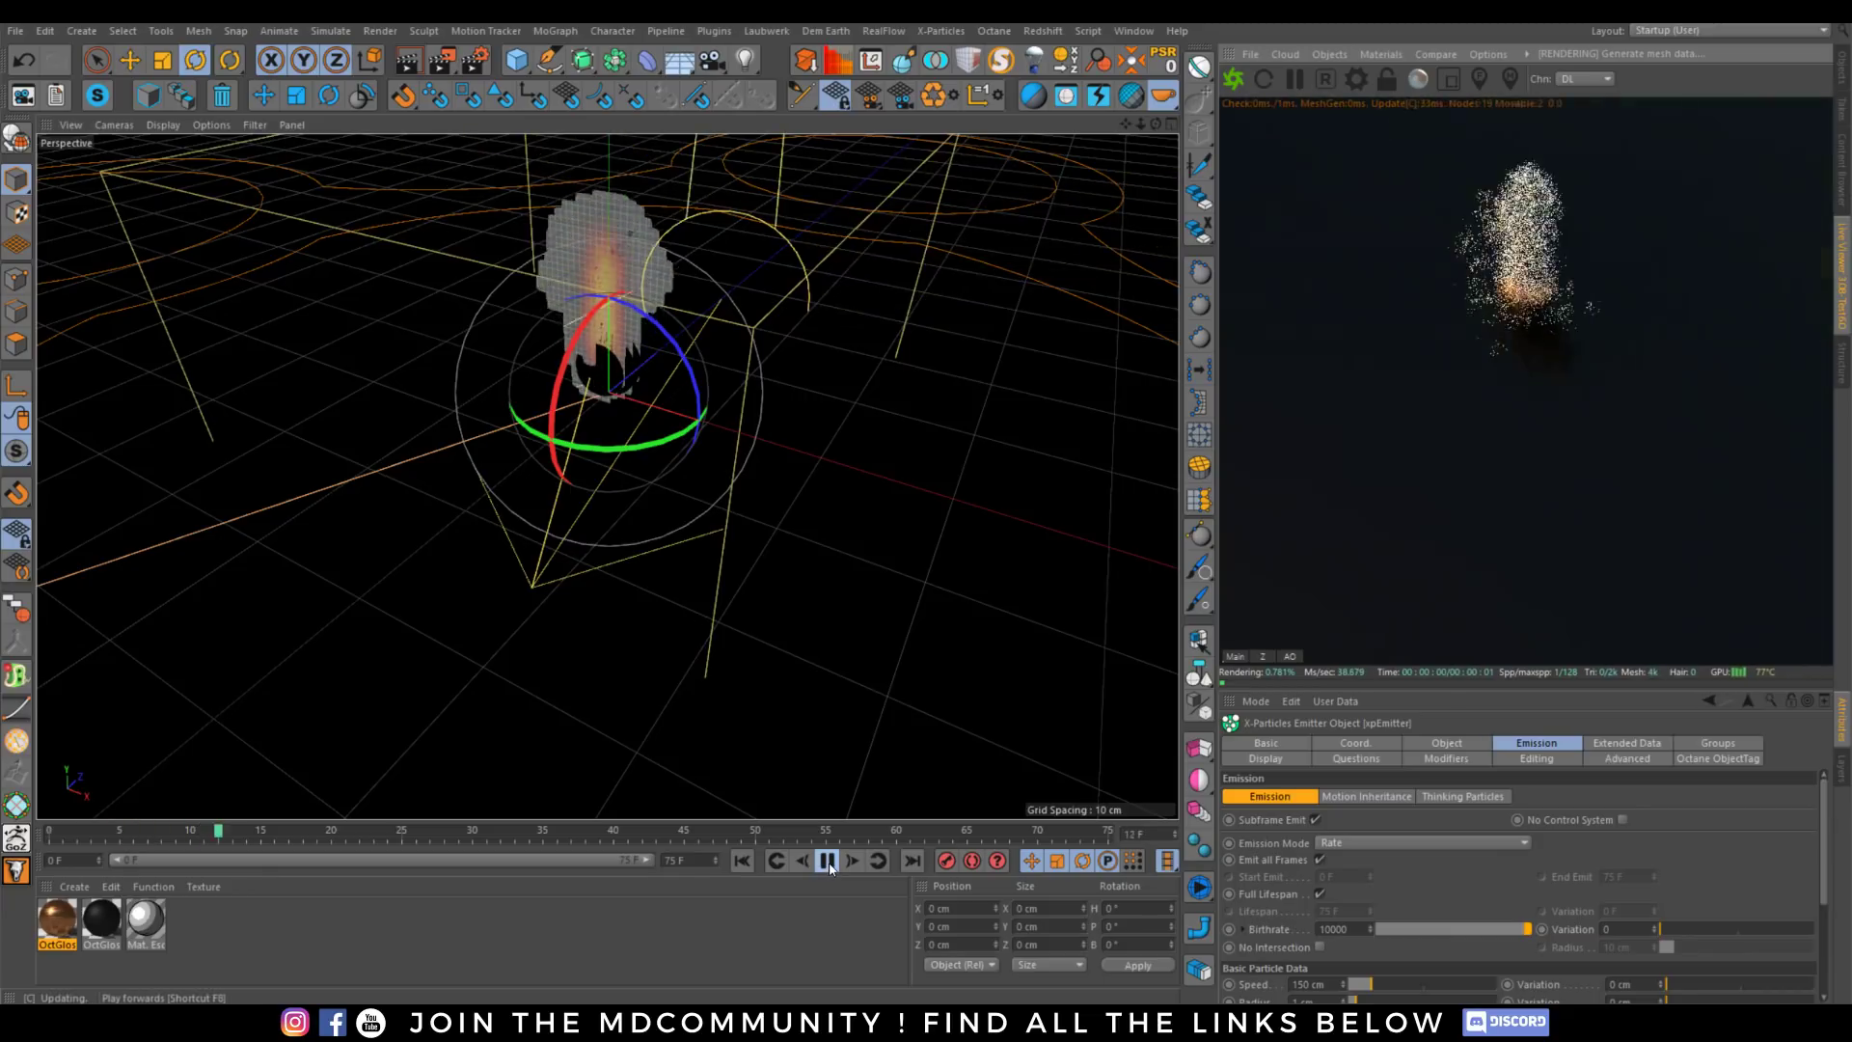
left_click(826, 860)
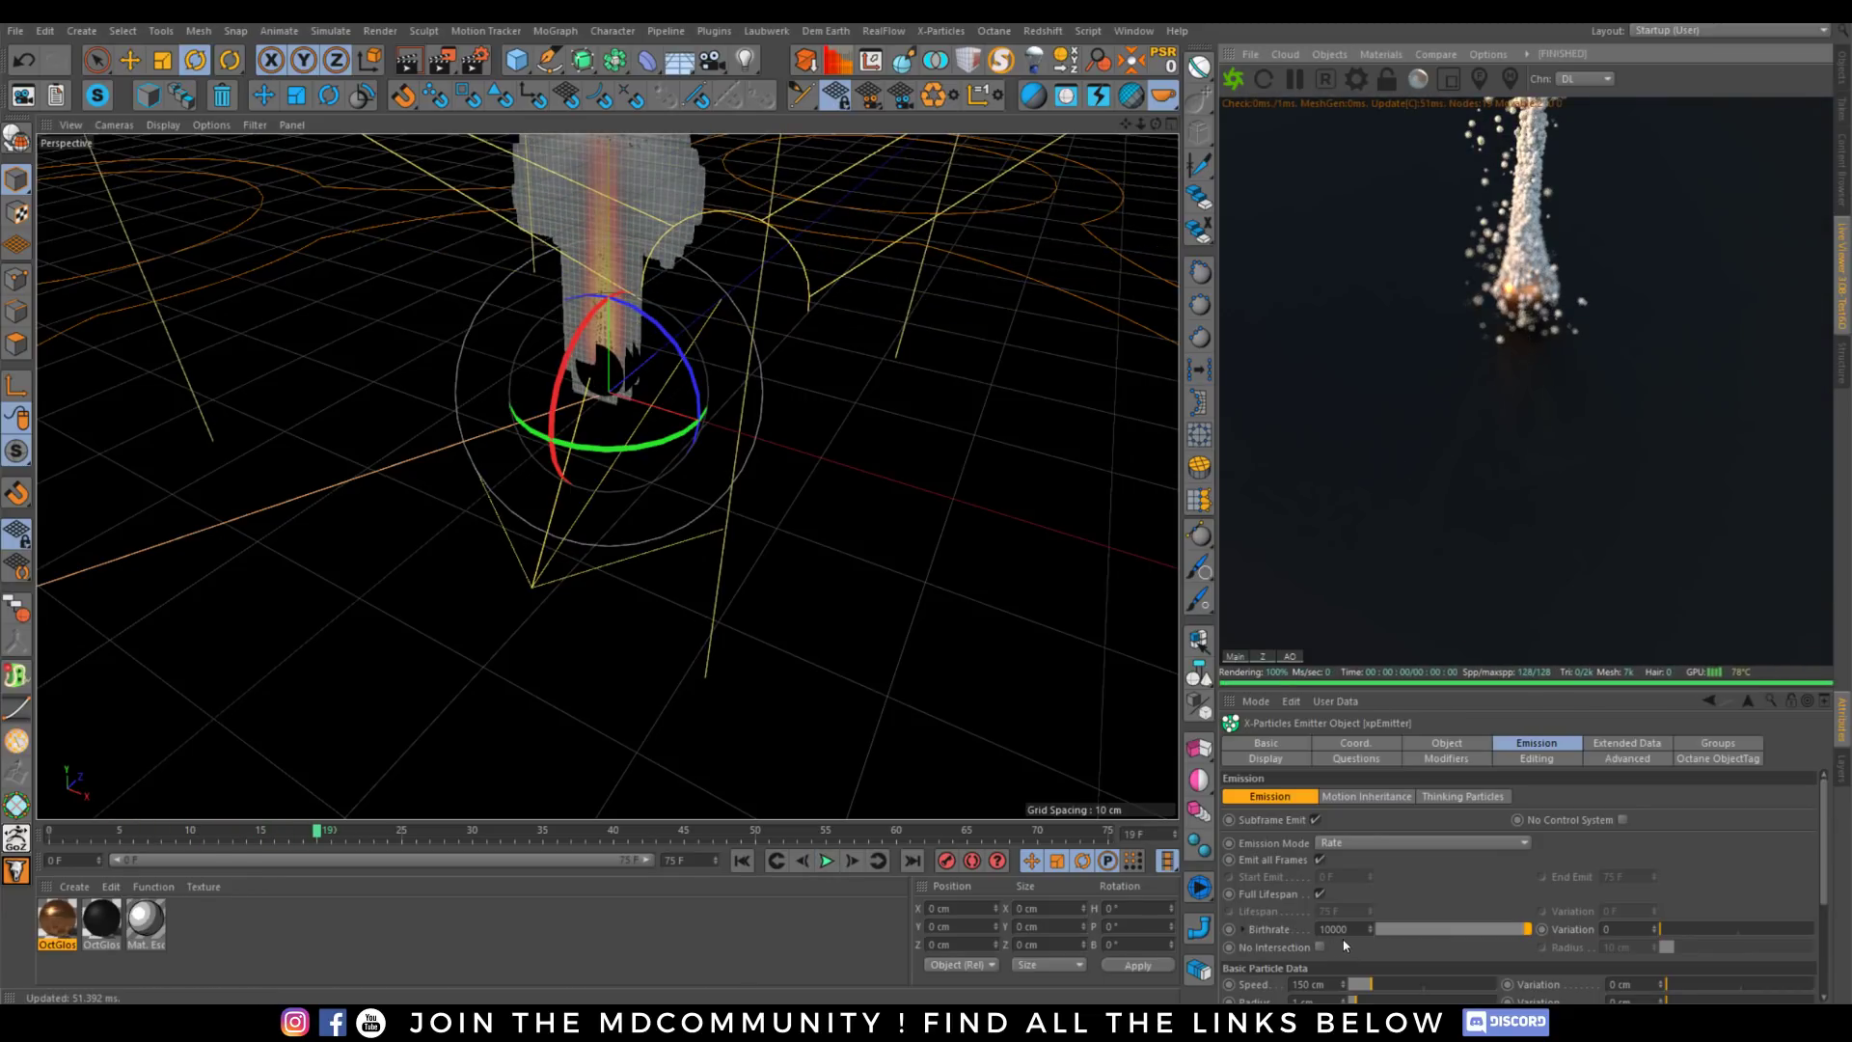
Raise the xpEmitter's birthrate to 25000 and replay the simulation from the start to frame 37.
left_click_drag(1349, 929, 1329, 929)
type("25000")
key("Return")
left_click(742, 860)
left_click(825, 860)
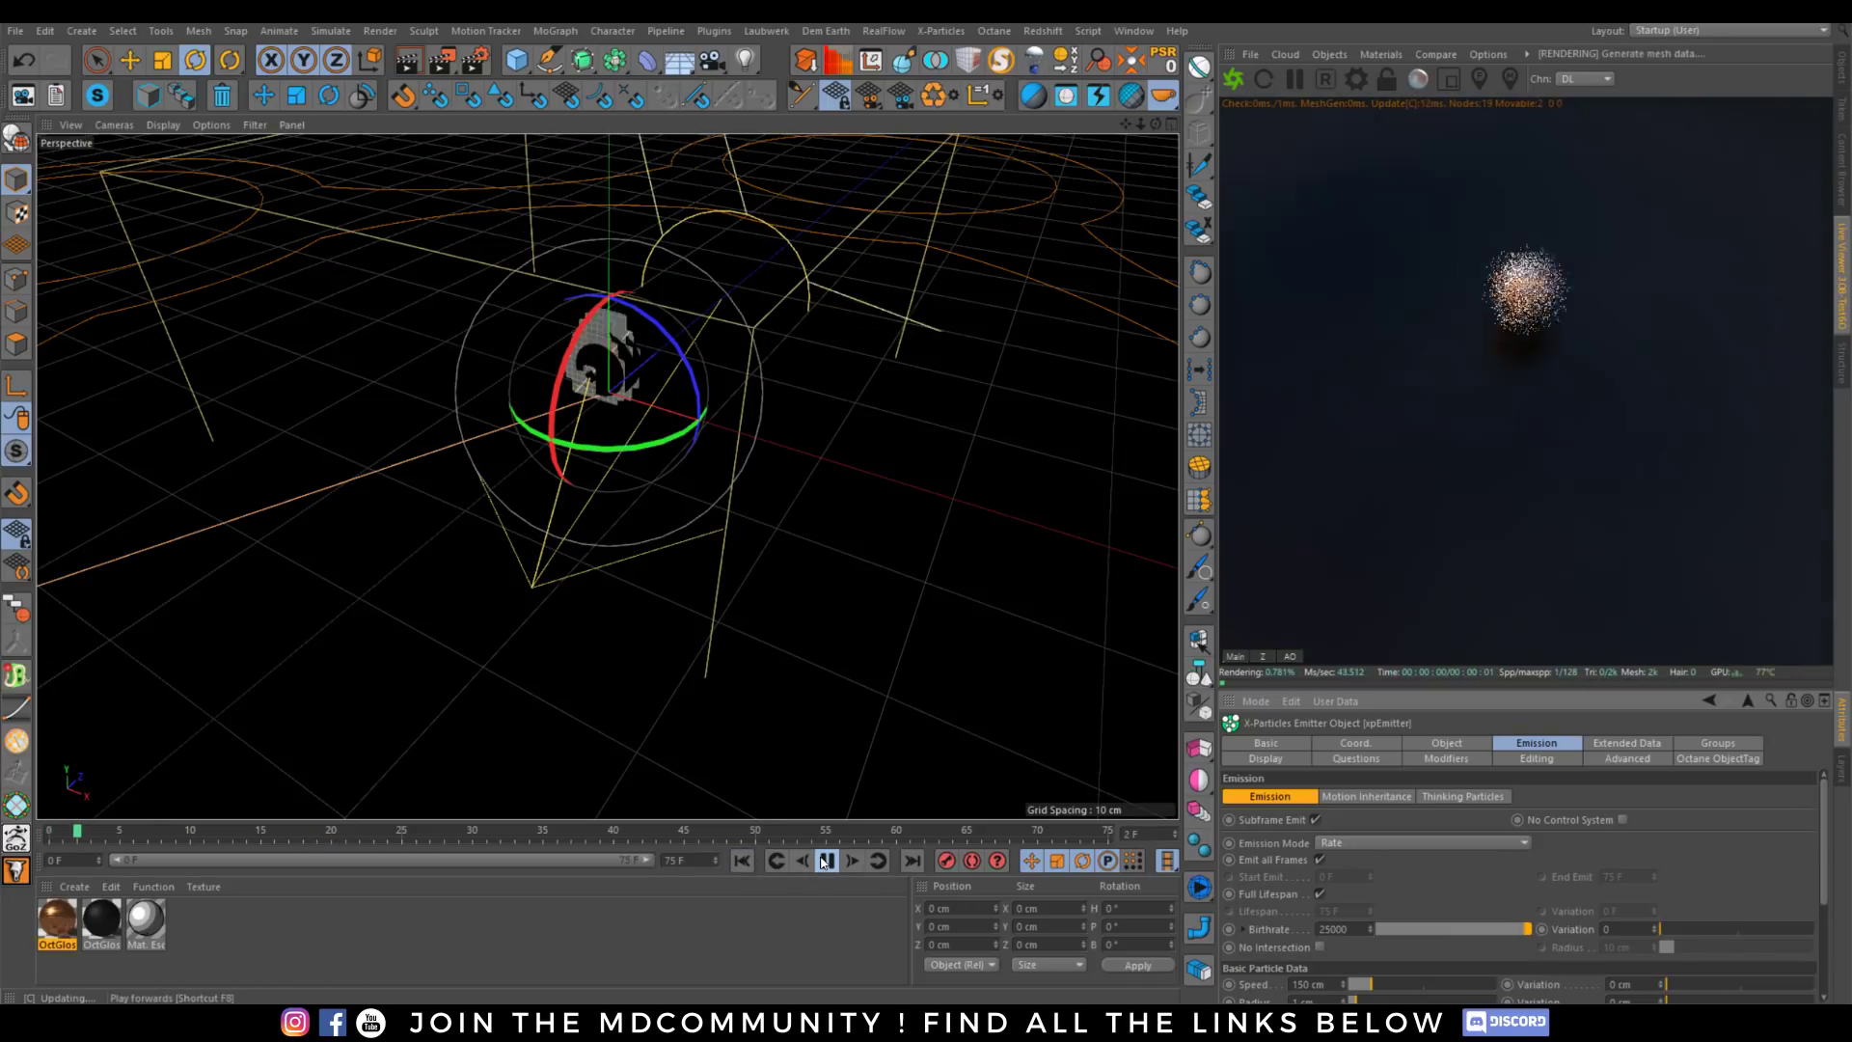
left_click(824, 861)
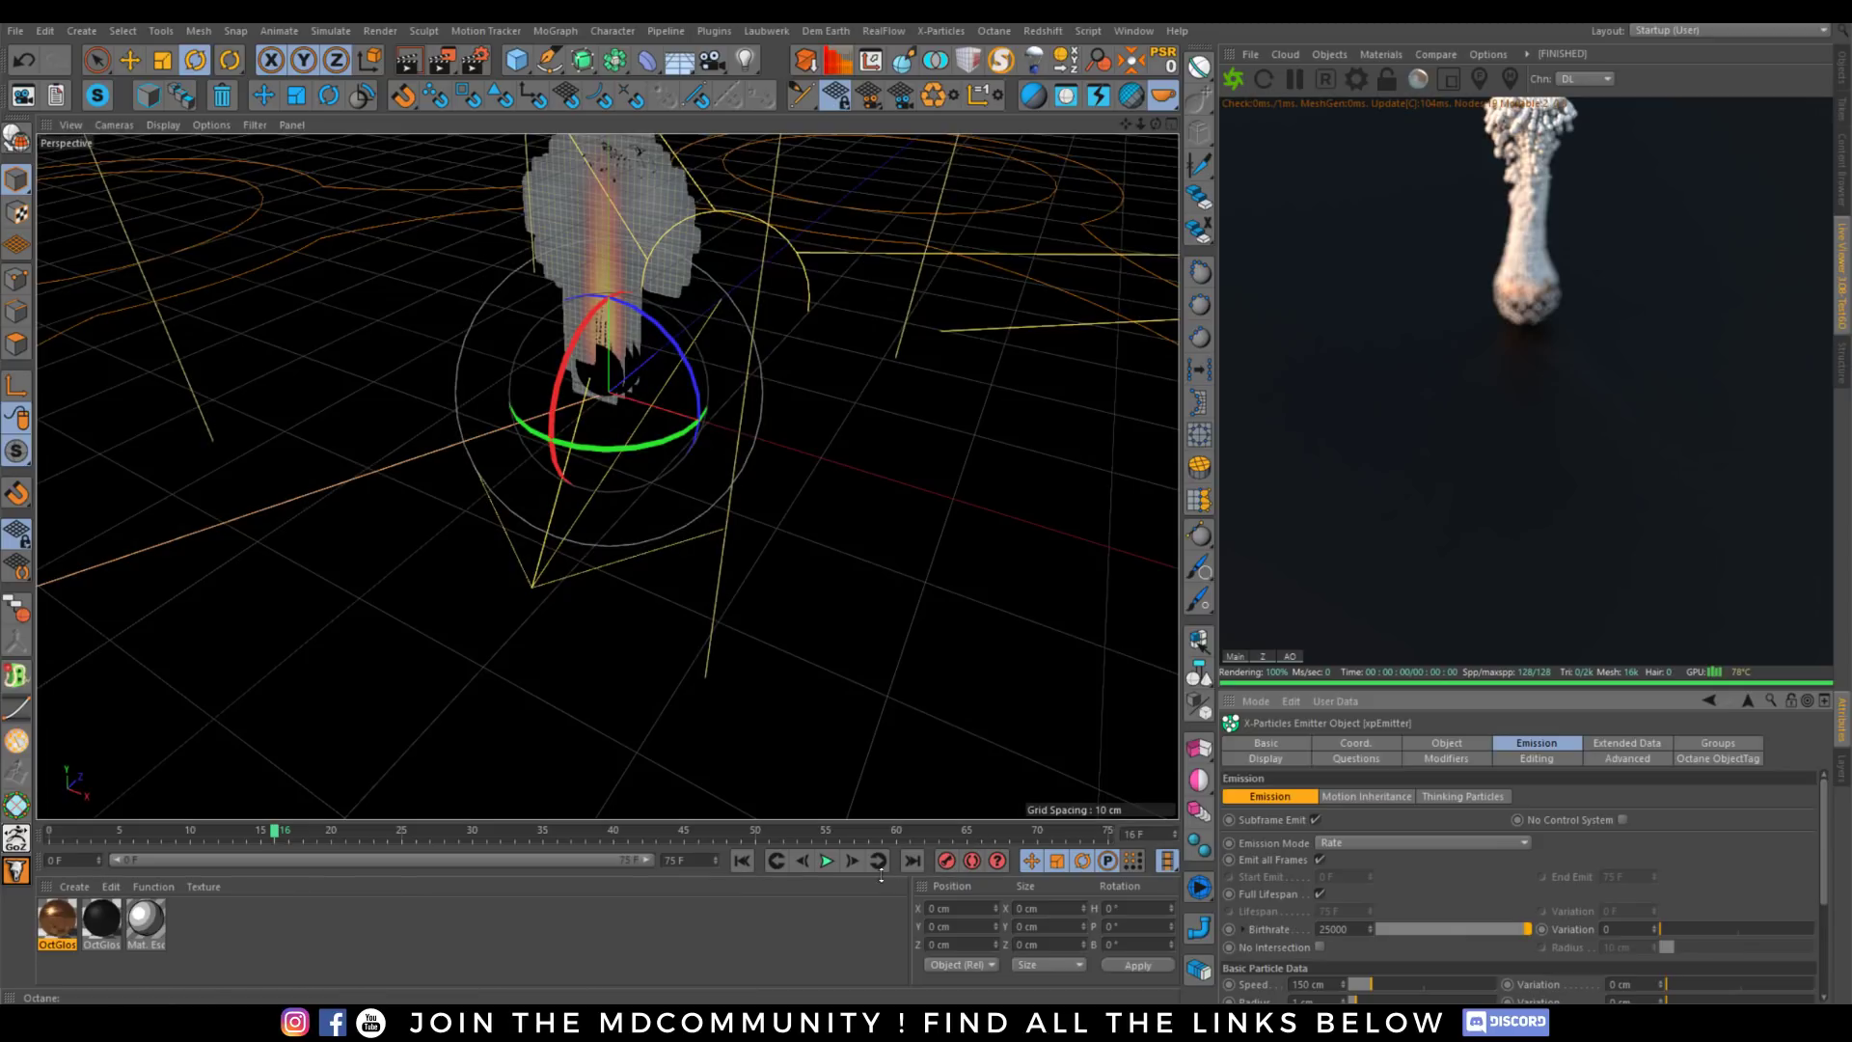
left_click(828, 861)
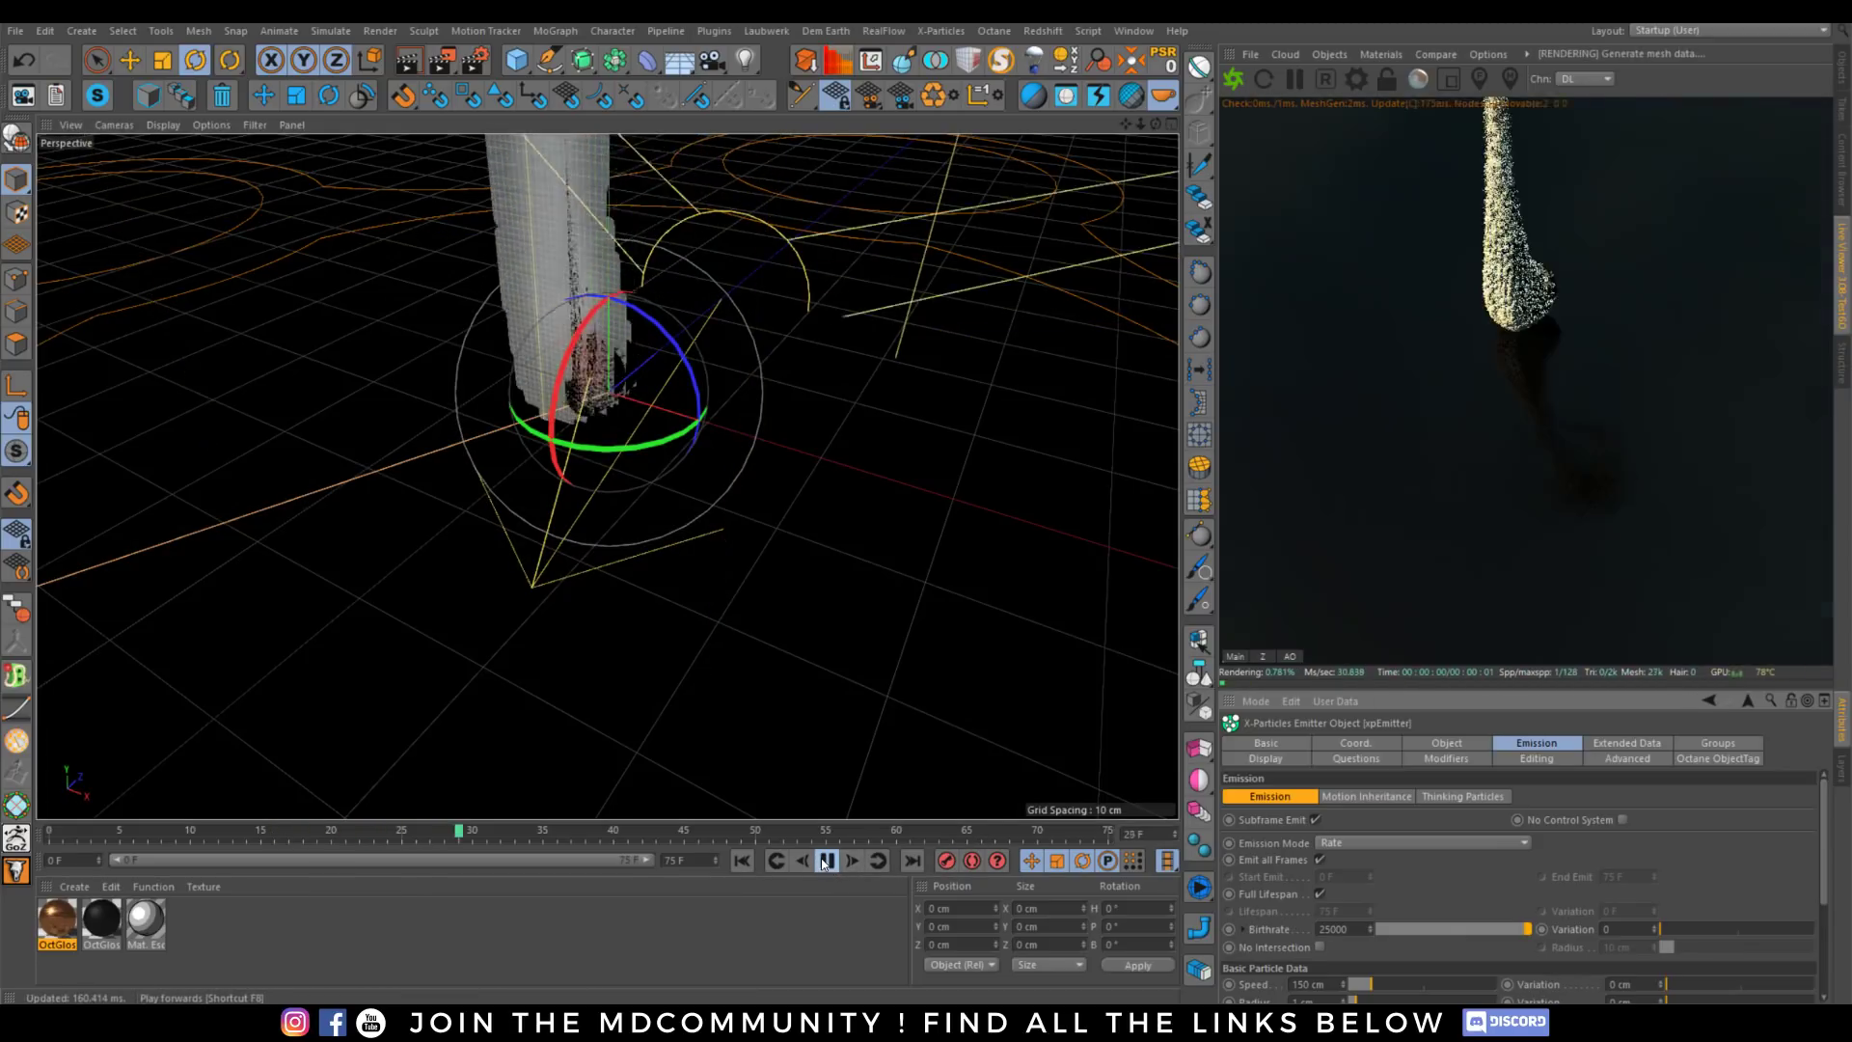
left_click(825, 860)
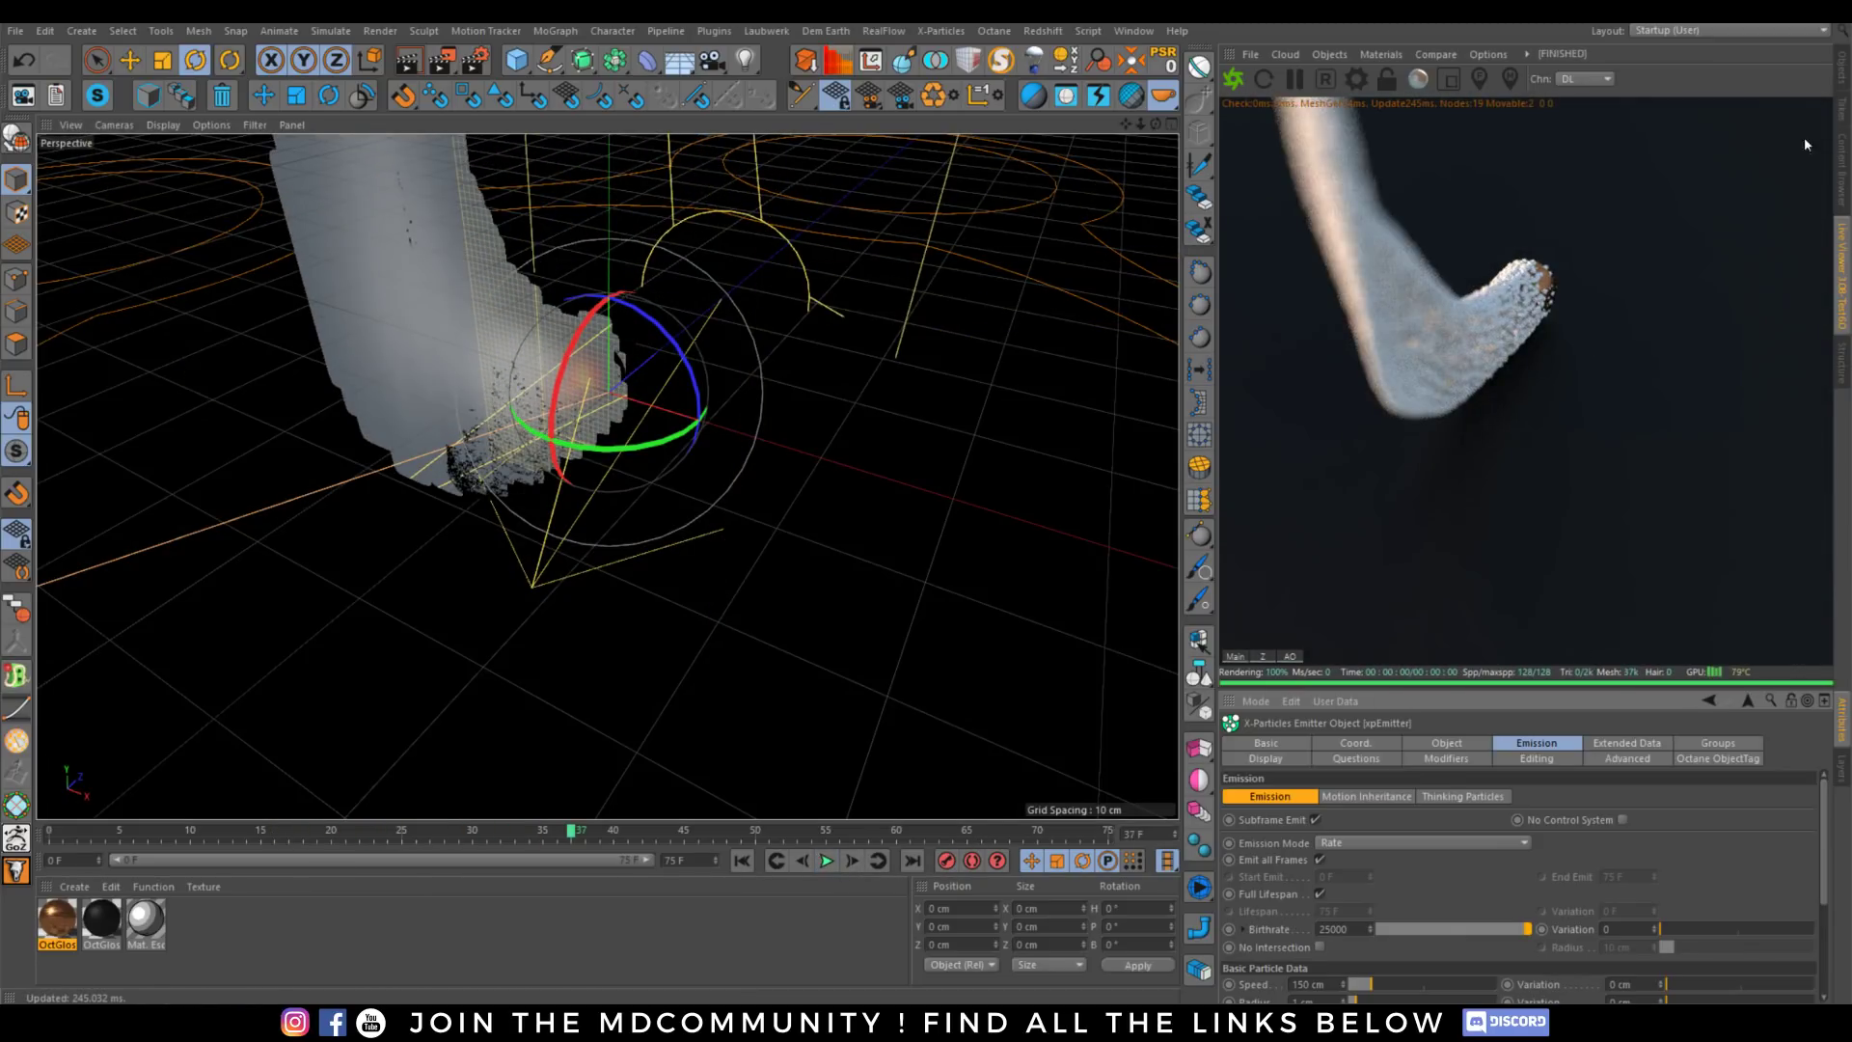
Set the xpExplosiaFX turbulence strength to 2.8 cm and replay the simulation from the start to frame 23.
left_click(1842, 72)
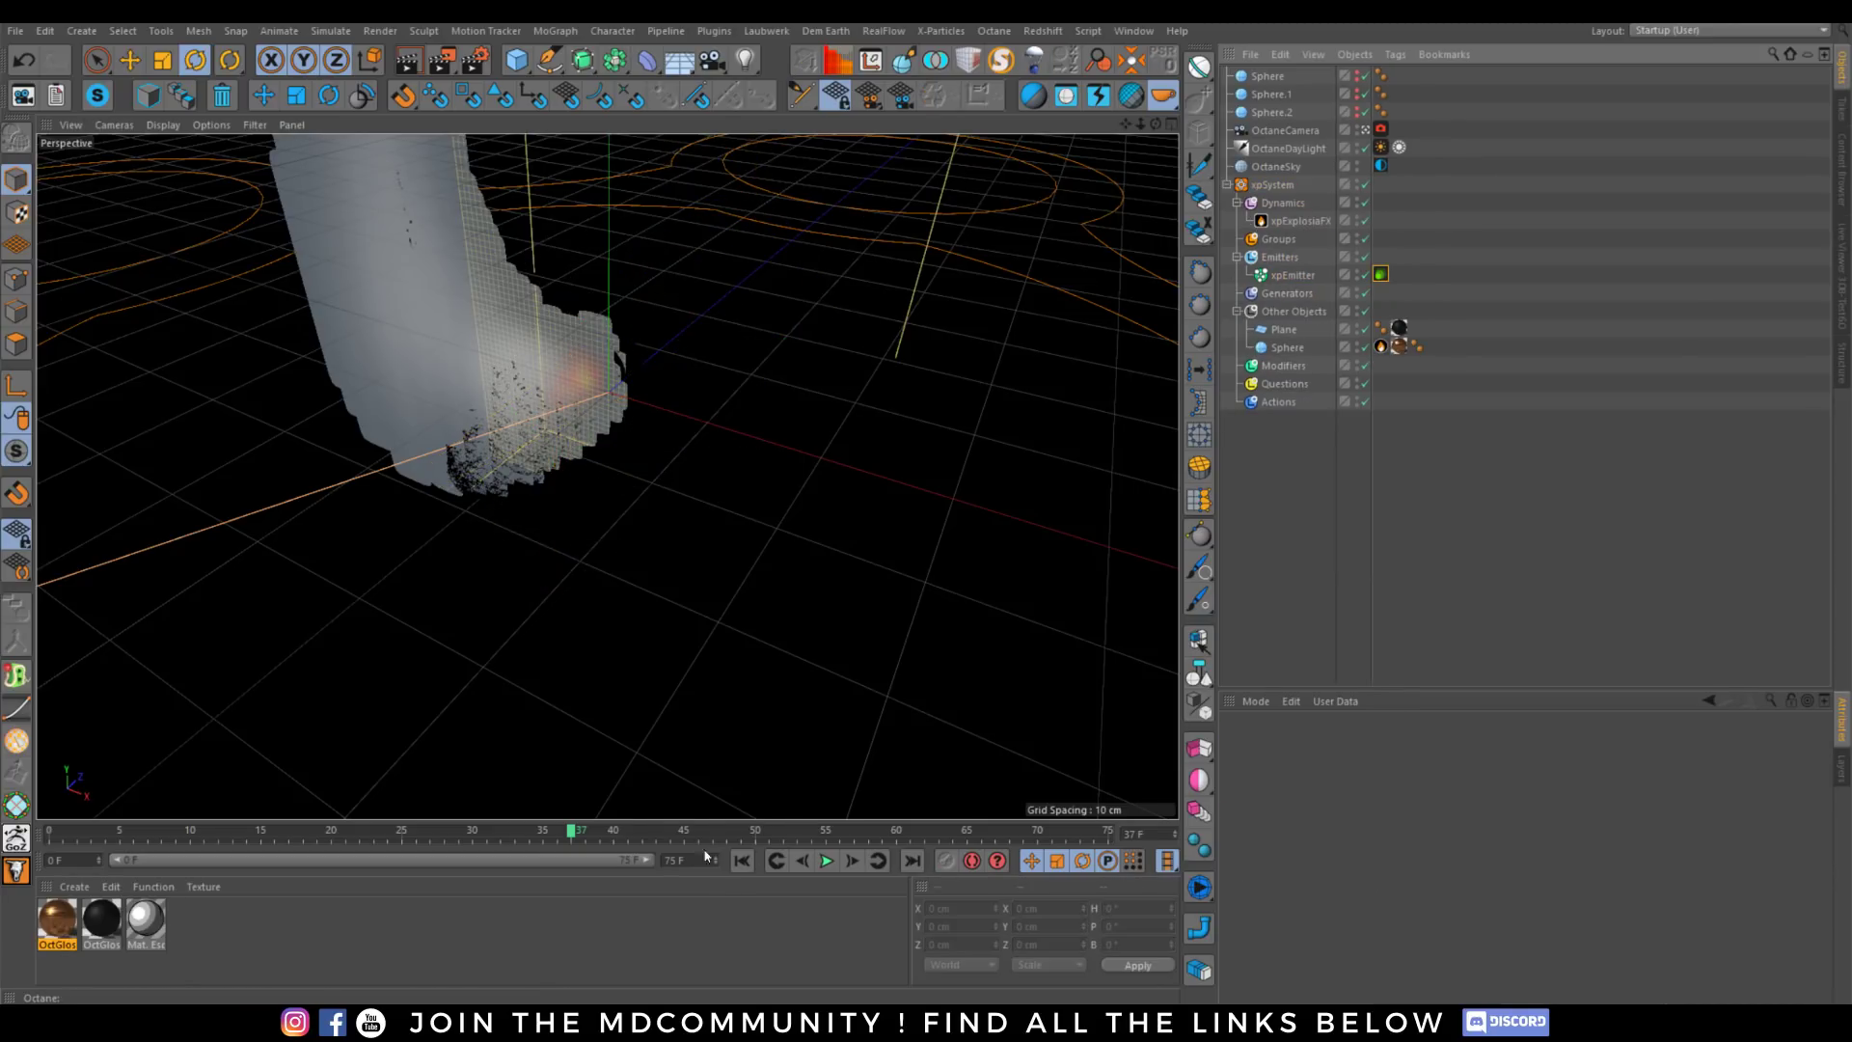
left_click(742, 860)
left_click(826, 861)
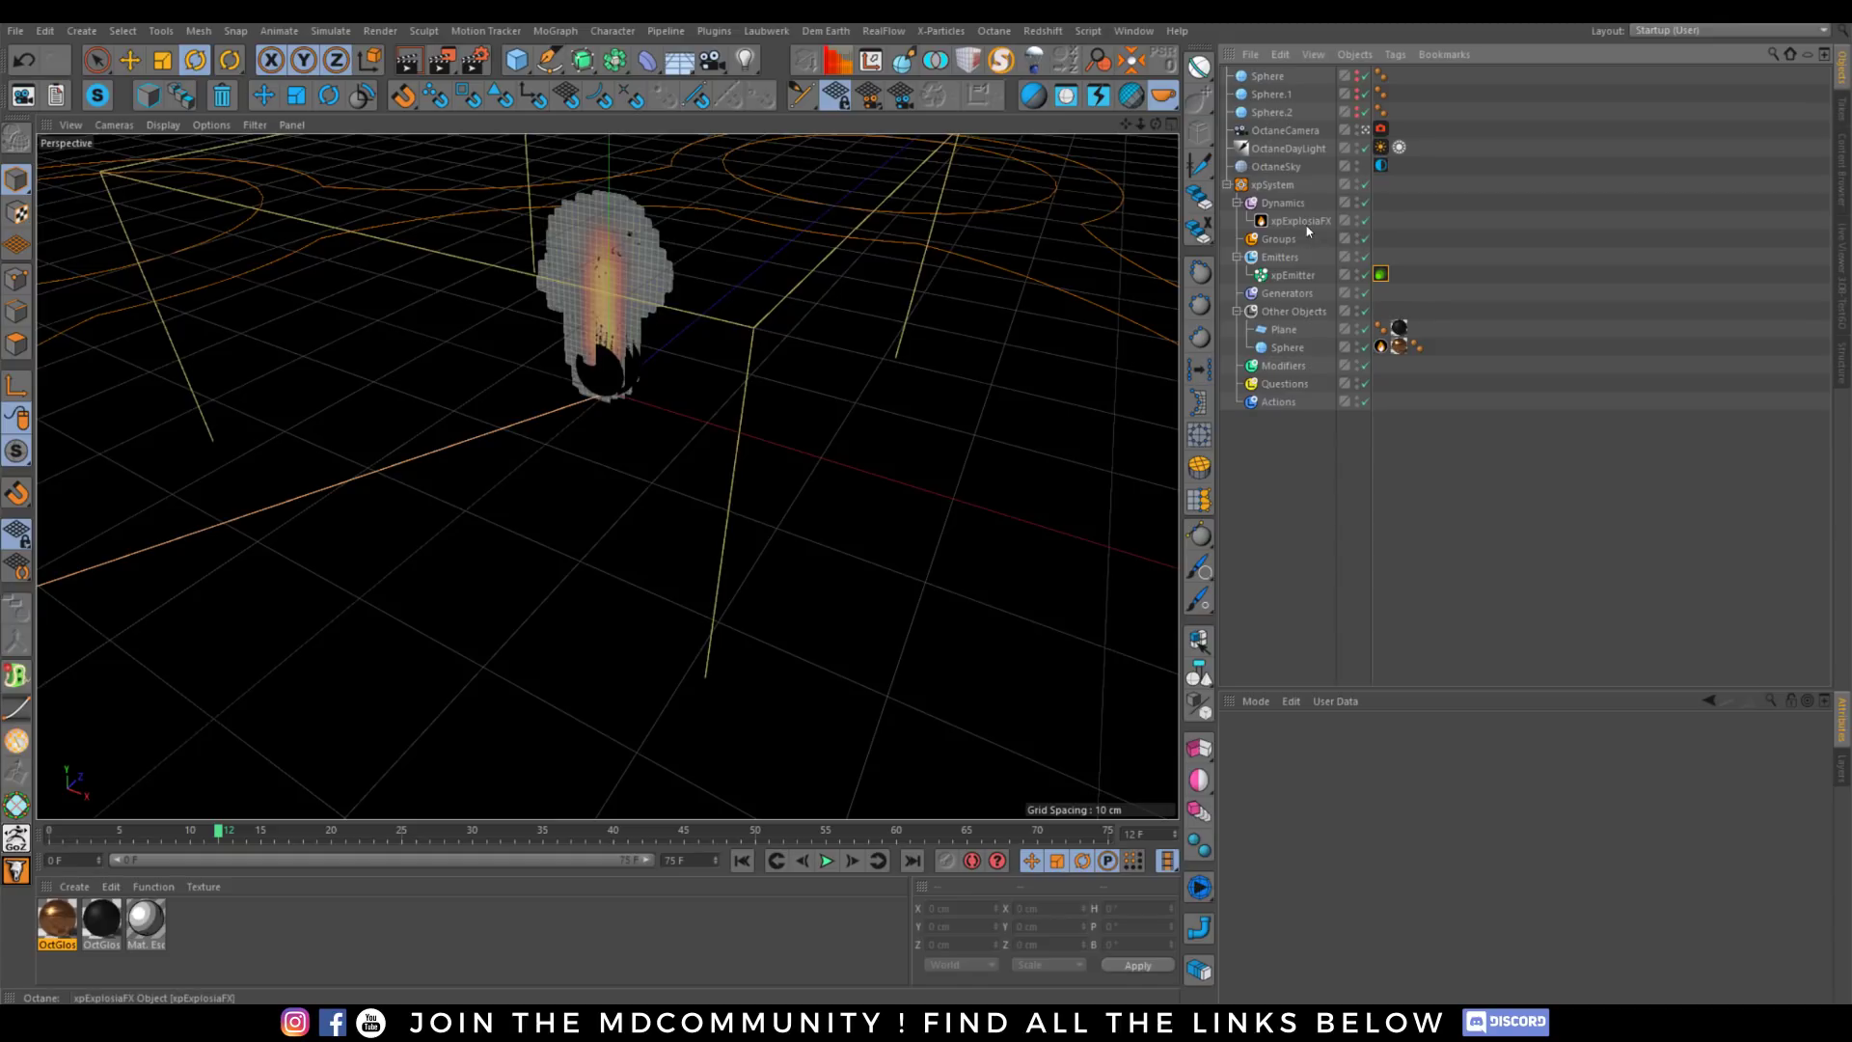
left_click(1301, 221)
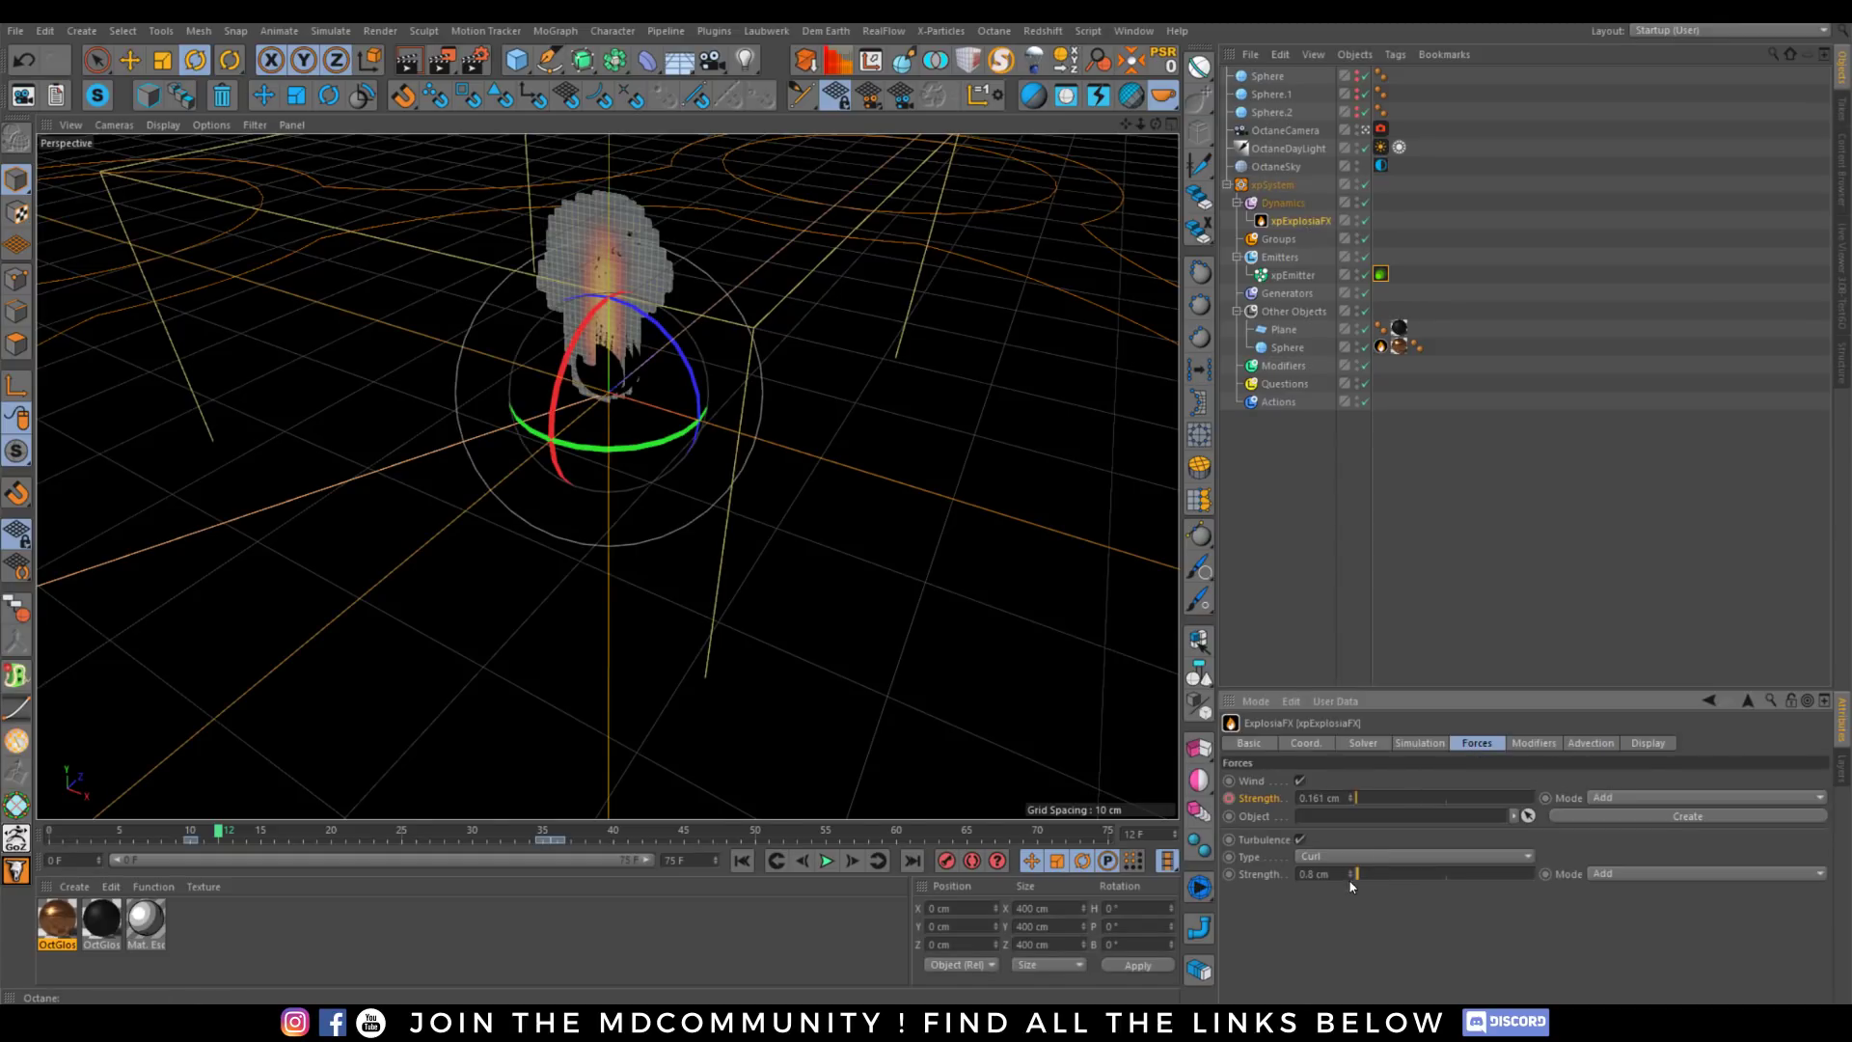
left_click(1374, 872)
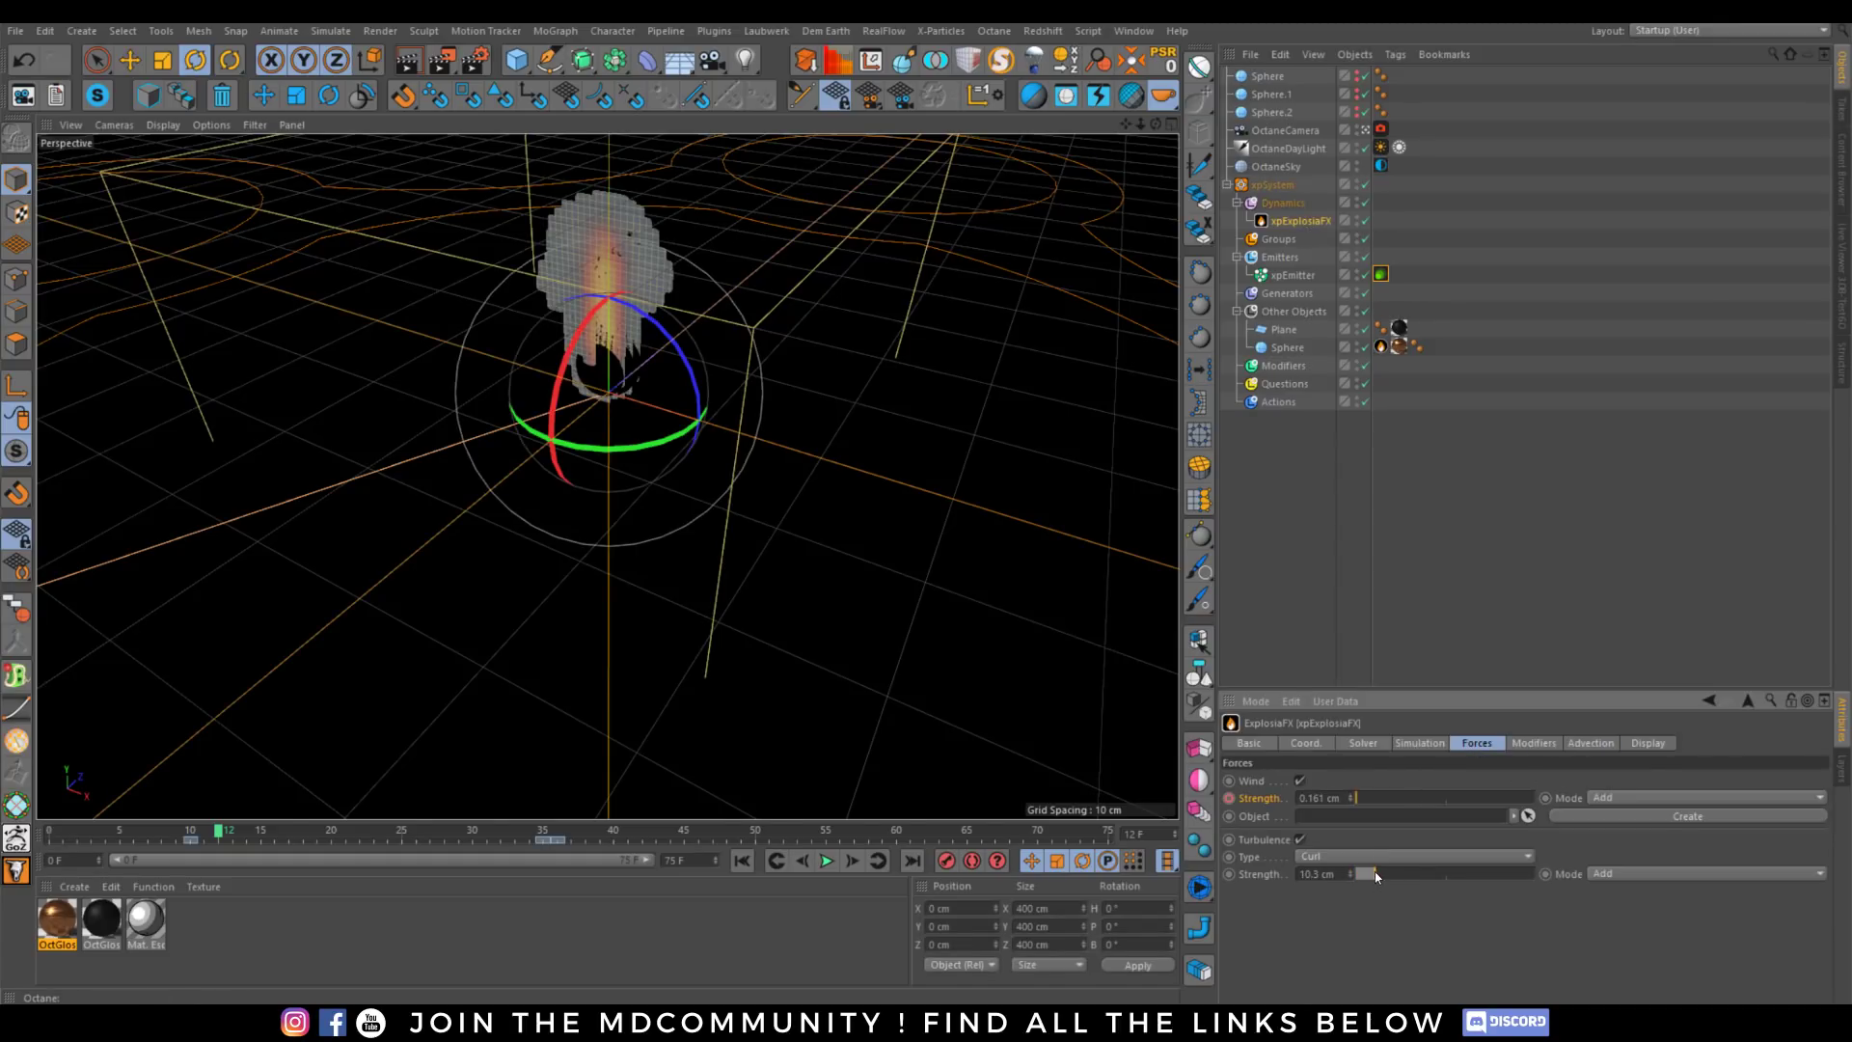
left_click(744, 861)
left_click(827, 861)
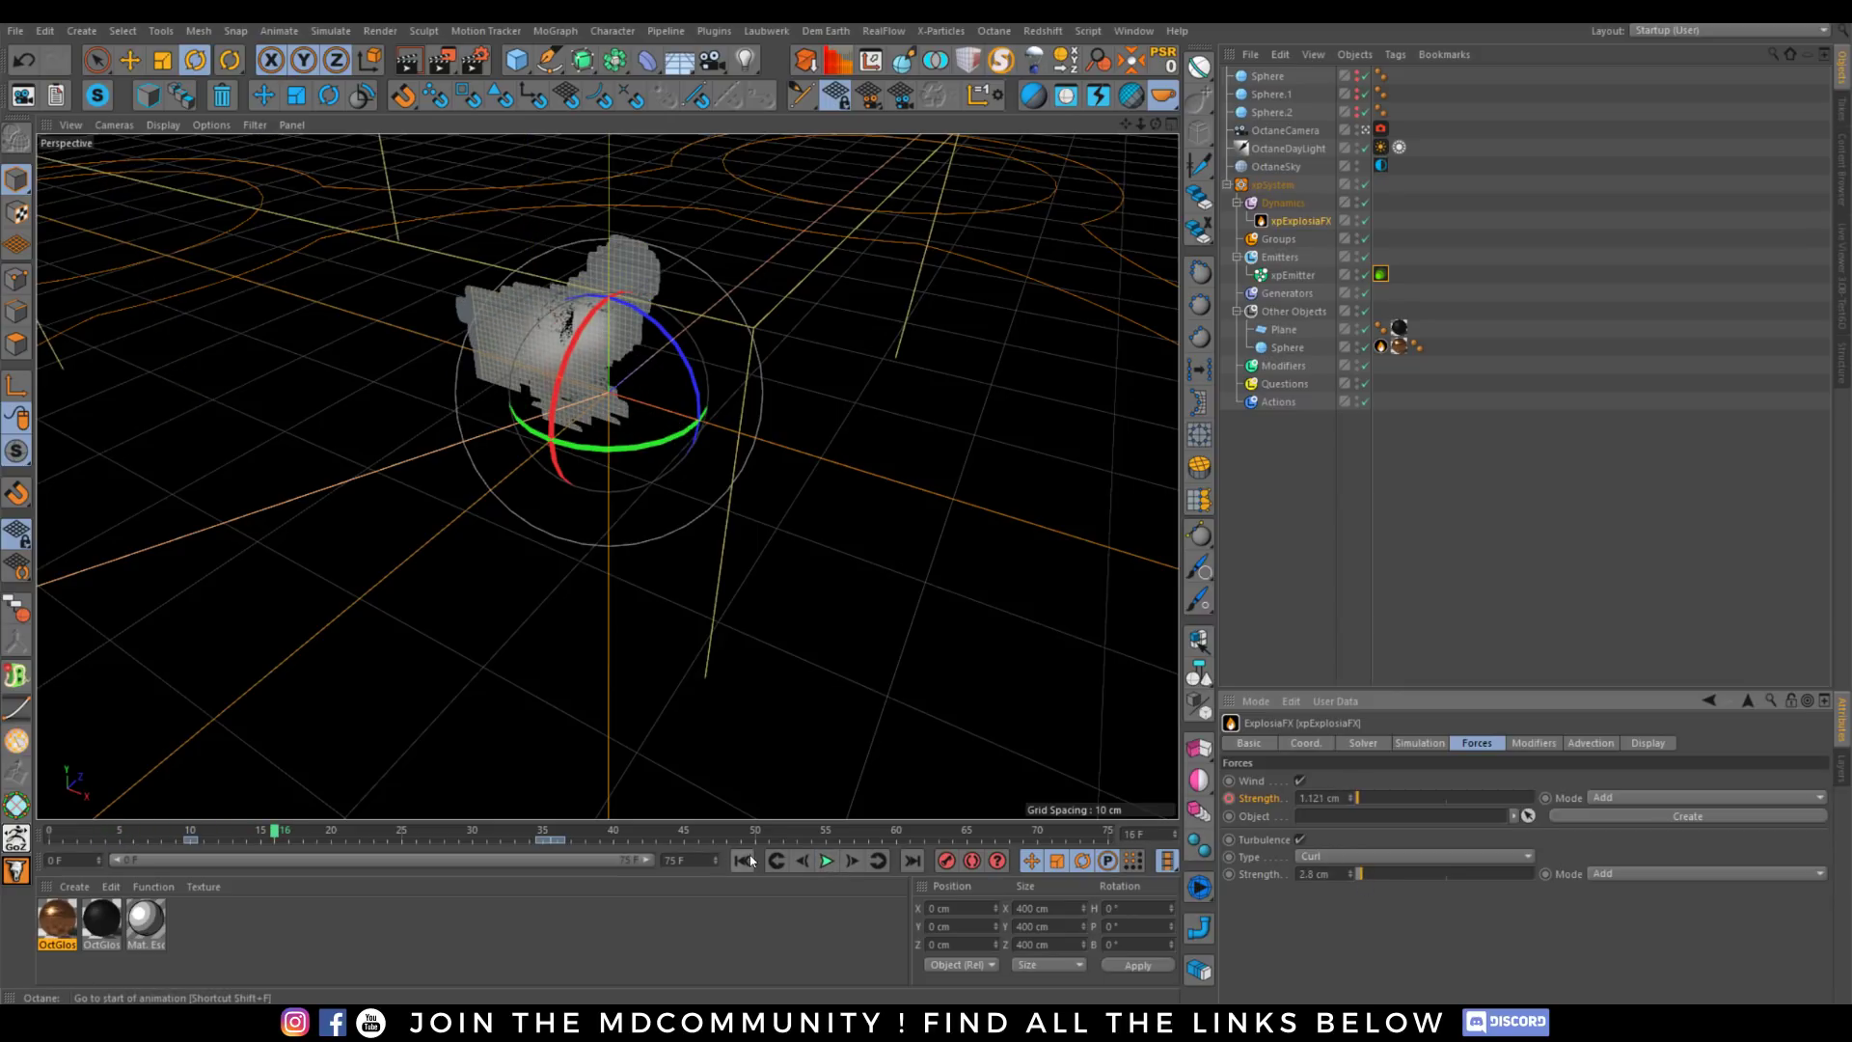
left_click(745, 861)
left_click(827, 862)
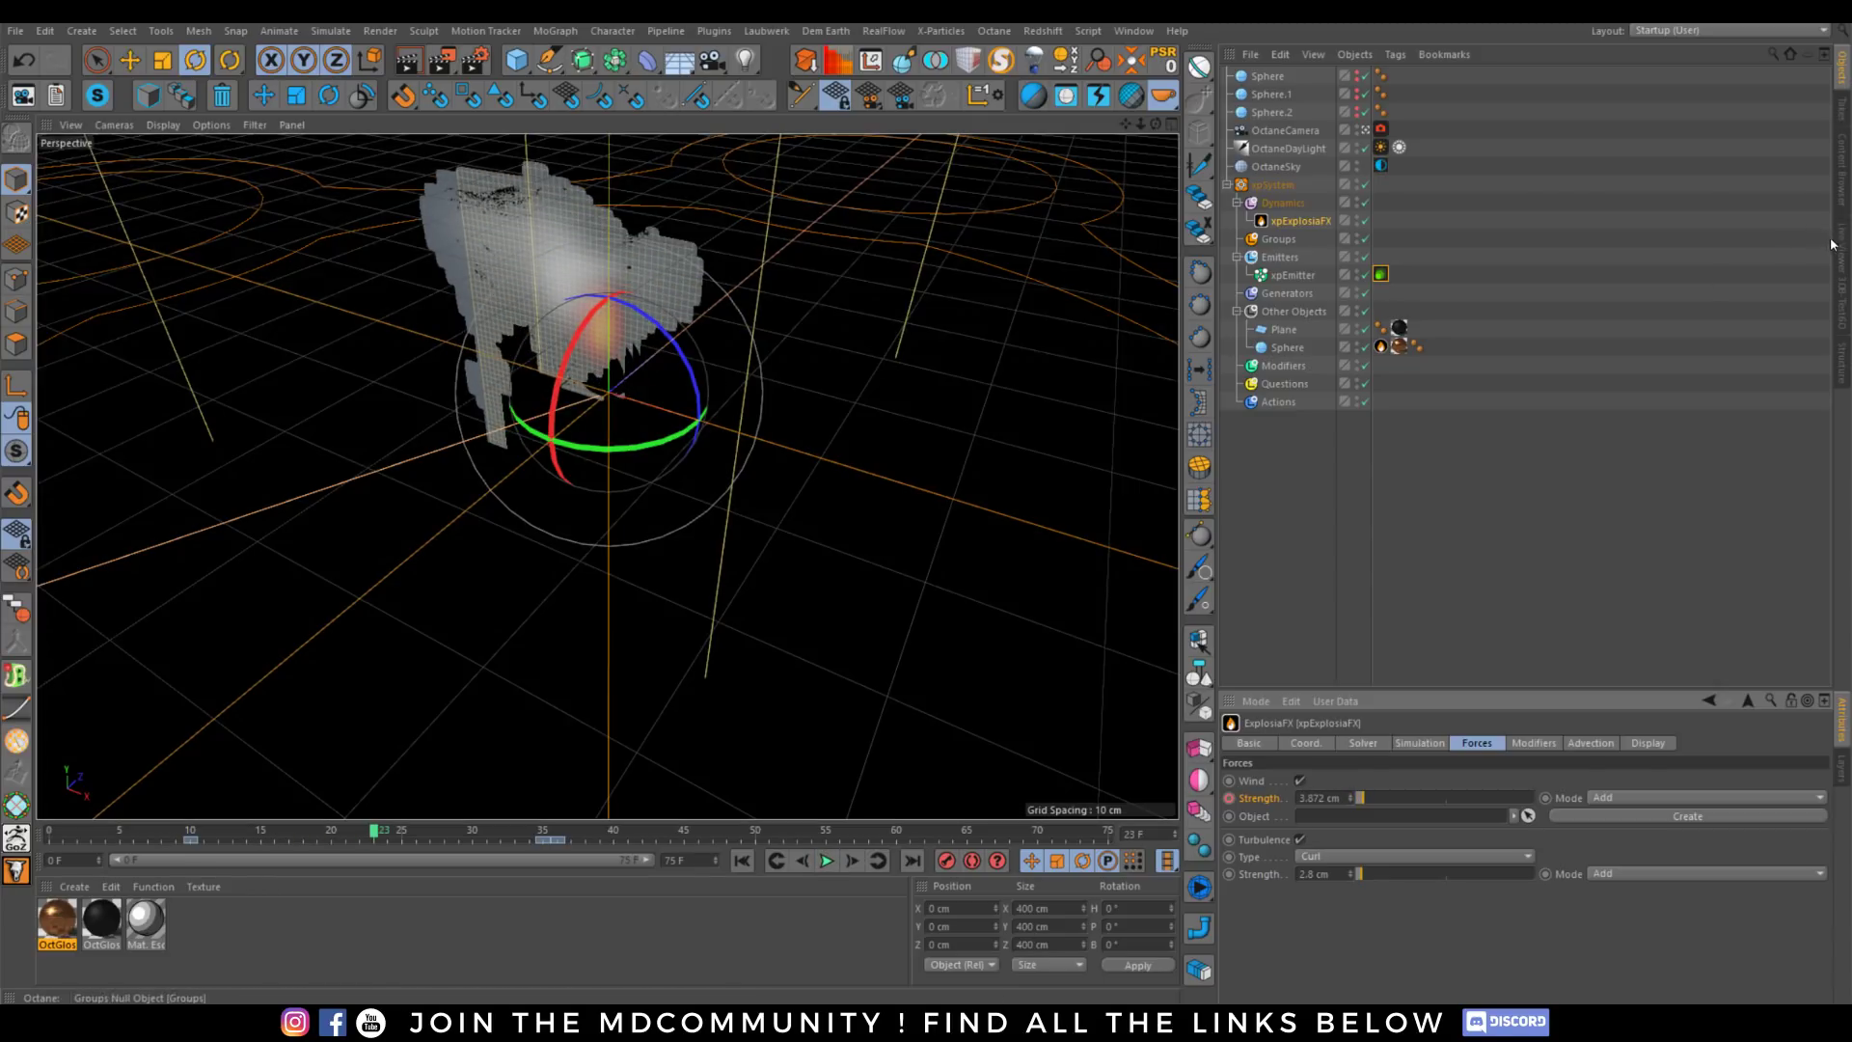
Set the OctaneCamera tag's aperture to 0 cm, delete its Focal Depth and Aperture animation tracks, and check the particles in the live render.
left_click(1836, 247)
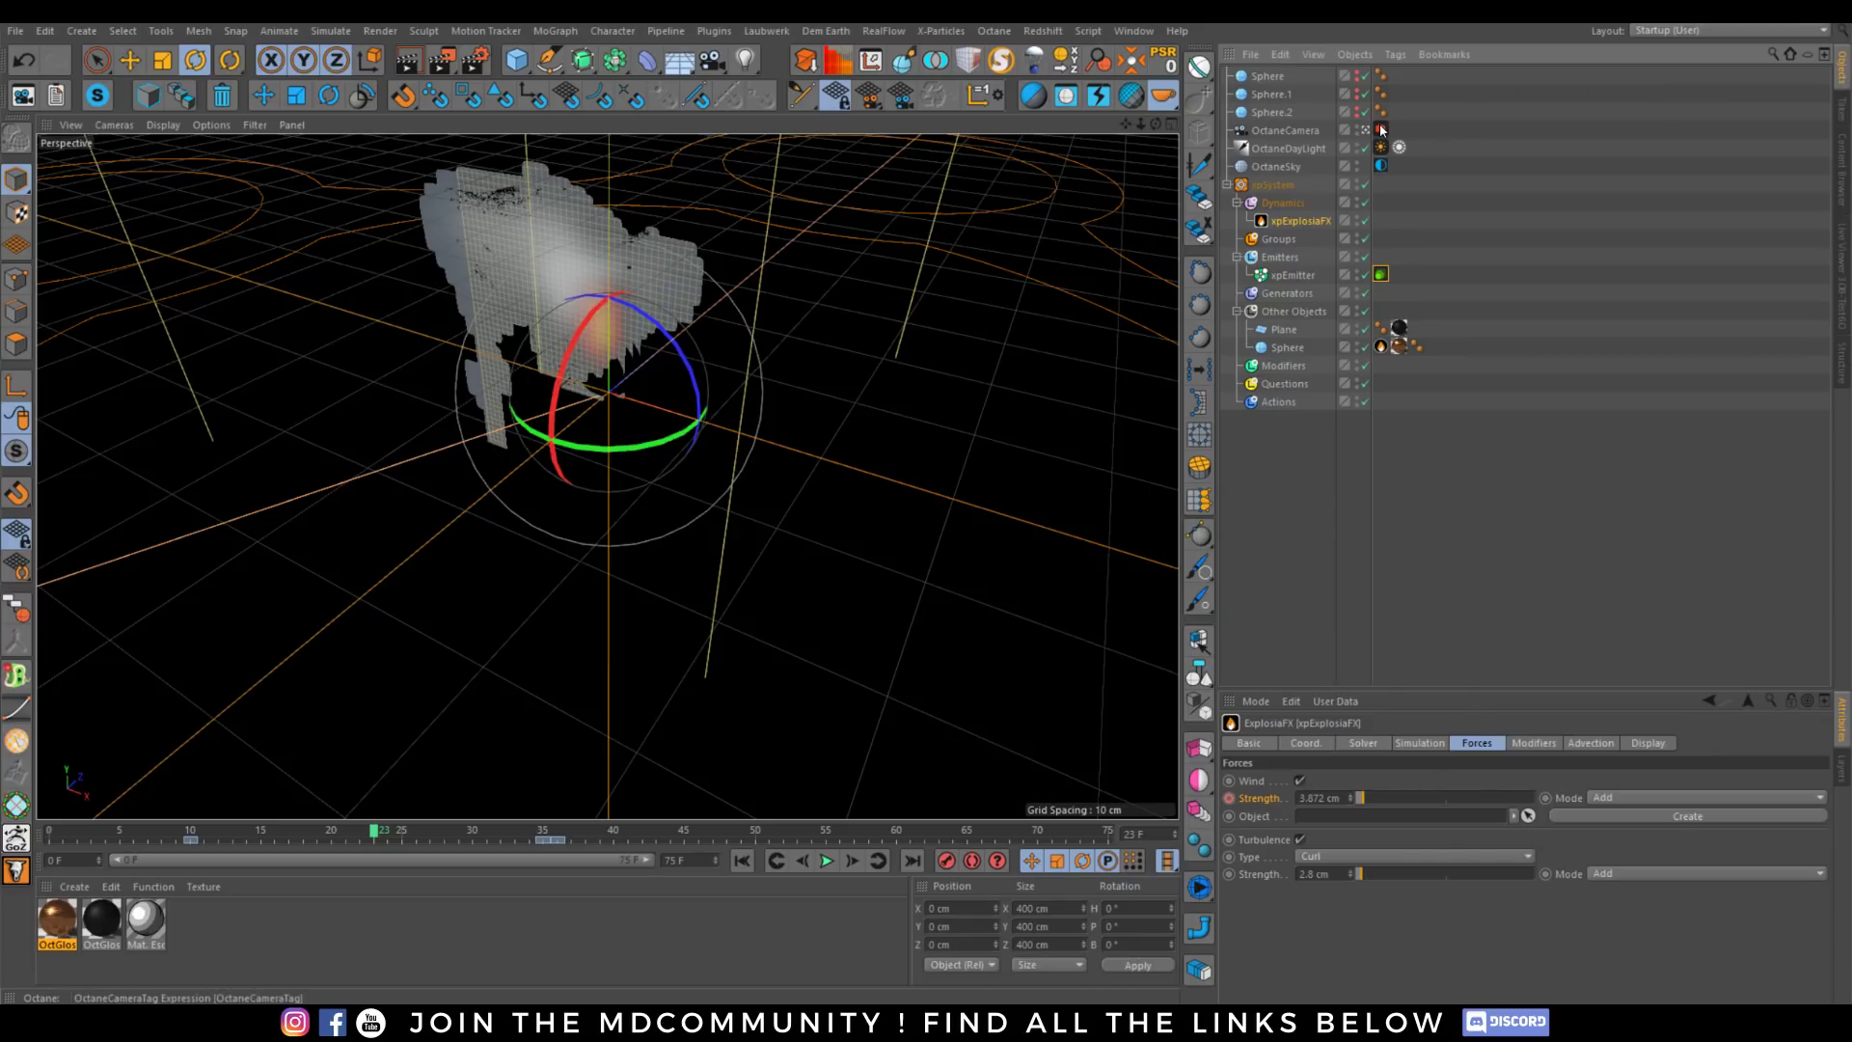
left_click(1380, 128)
left_click_drag(1462, 835, 1389, 817)
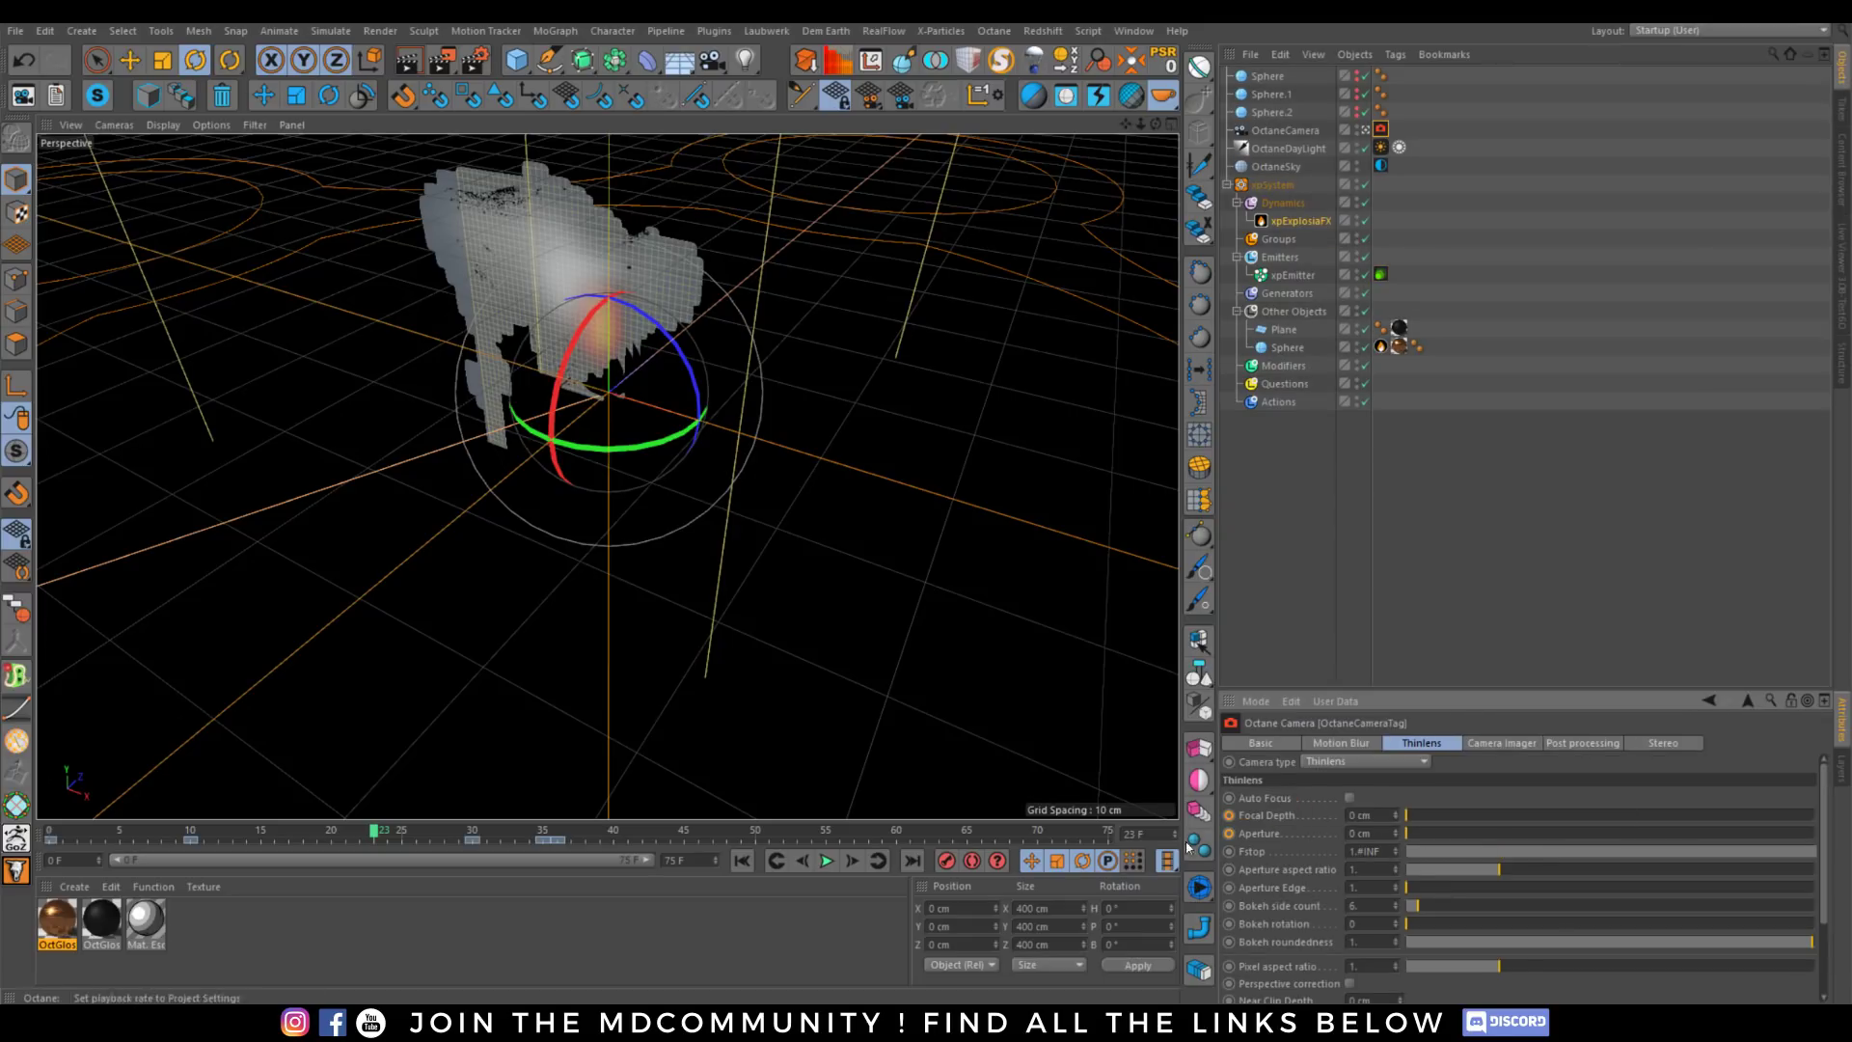
right_click(1233, 818)
mouse_move(1325, 681)
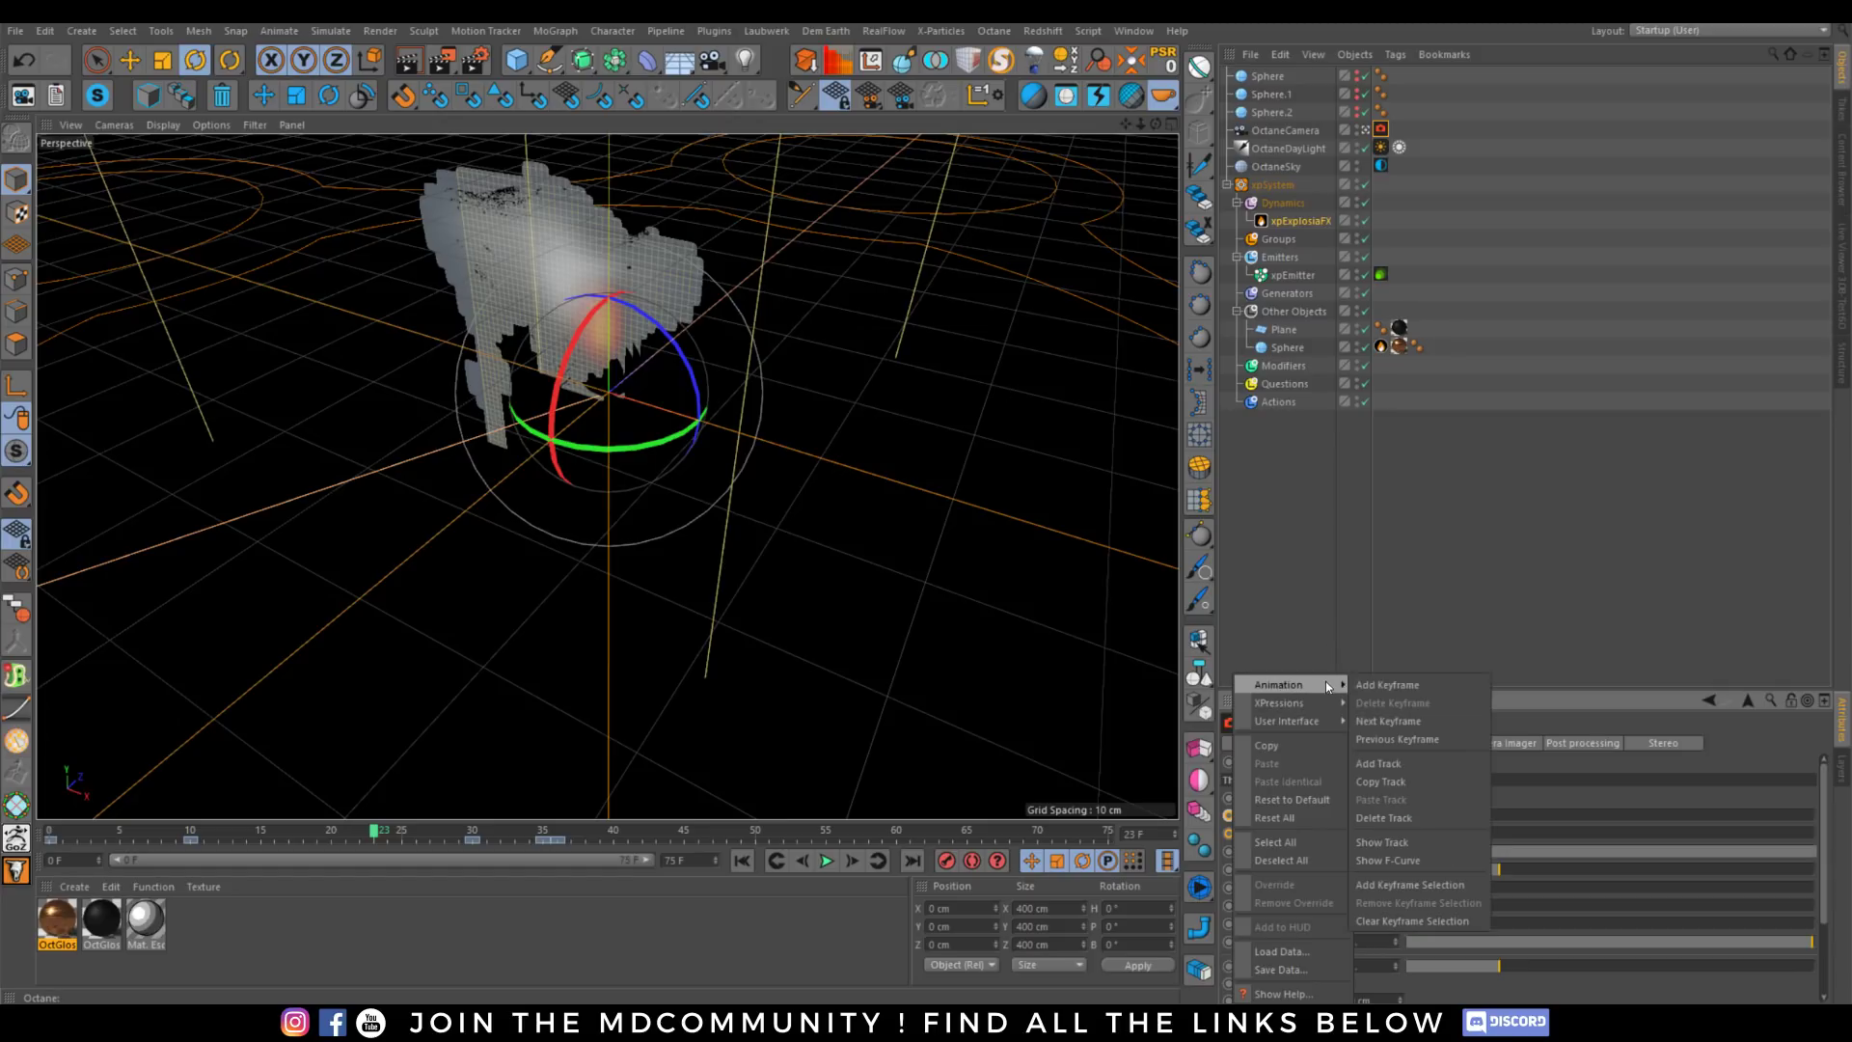
left_click(1393, 816)
right_click(1227, 838)
mouse_move(1325, 684)
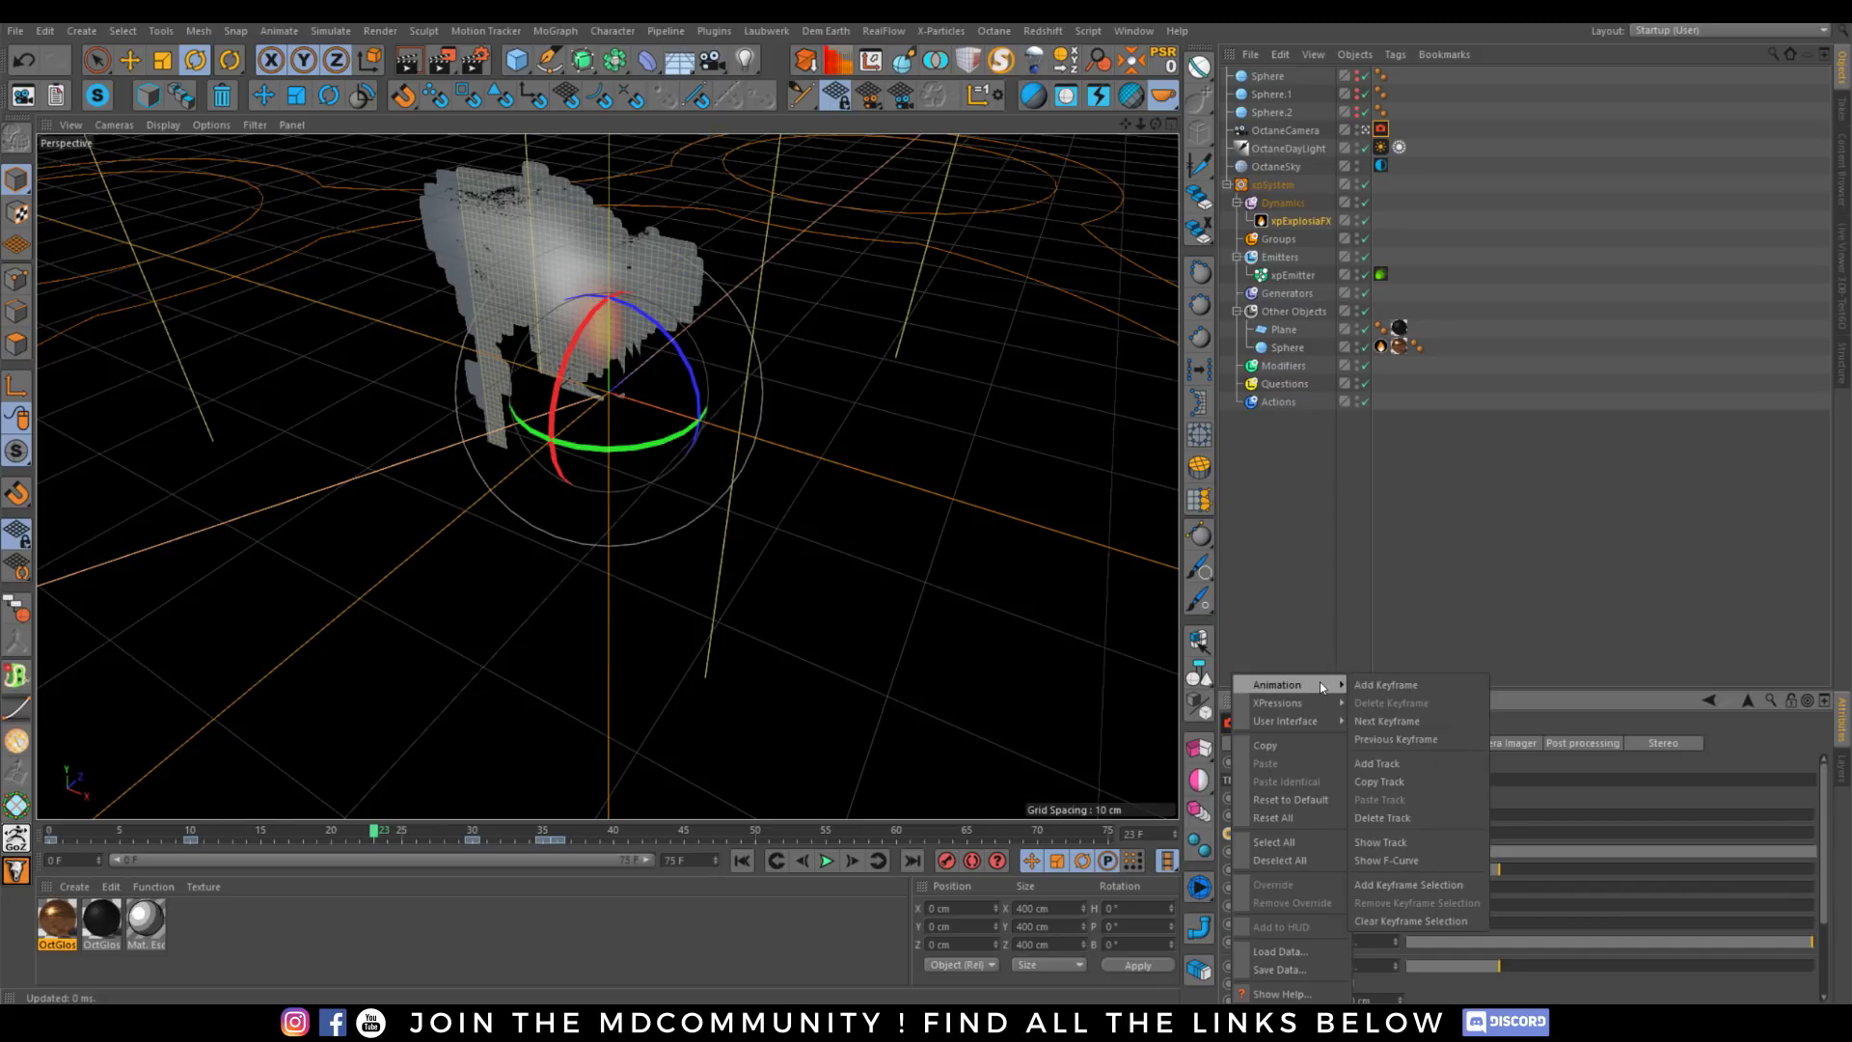
left_click(1388, 818)
scroll(588, 380, "up", 5)
middle_click_drag(592, 321, 627, 546, "alt")
left_click(1839, 257)
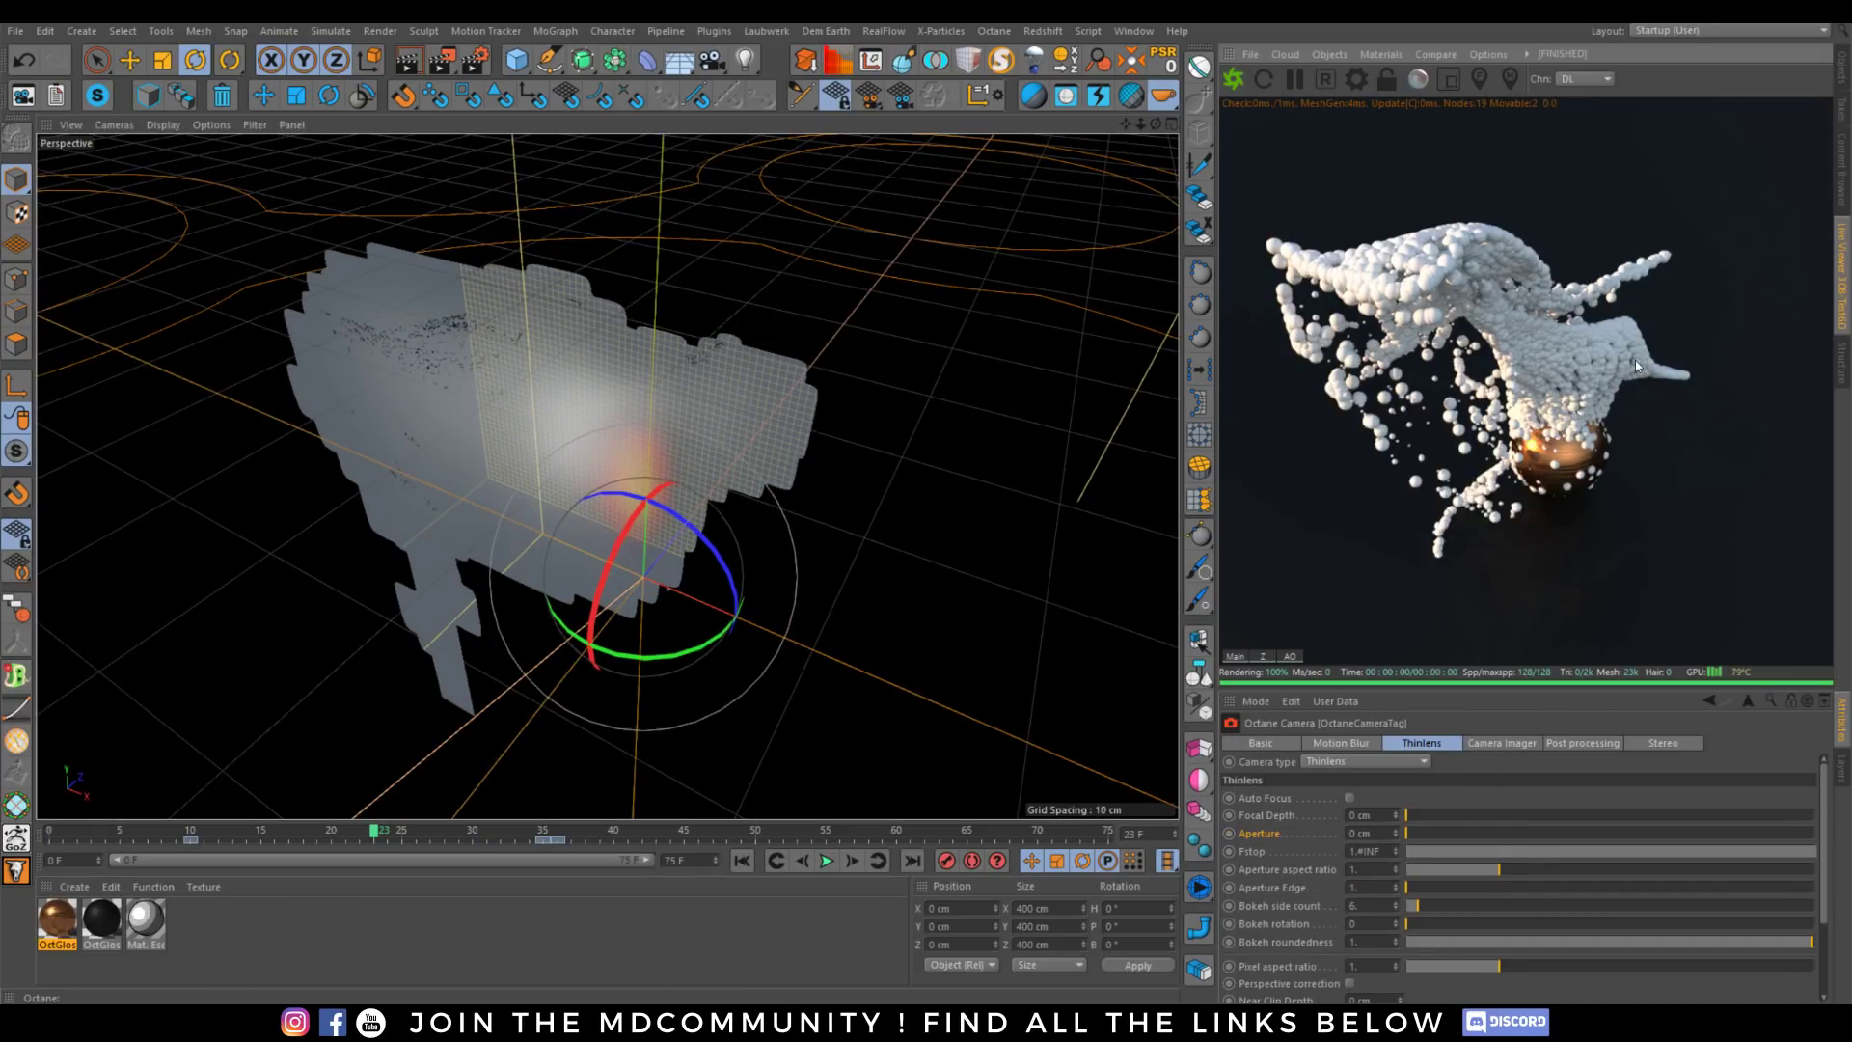
mouse_move(652, 475)
left_mouse_down("alt")
mouse_move(634, 484)
mouse_move(670, 463)
mouse_move(631, 478)
mouse_move(621, 524)
mouse_move(681, 477)
left_mouse_up("alt")
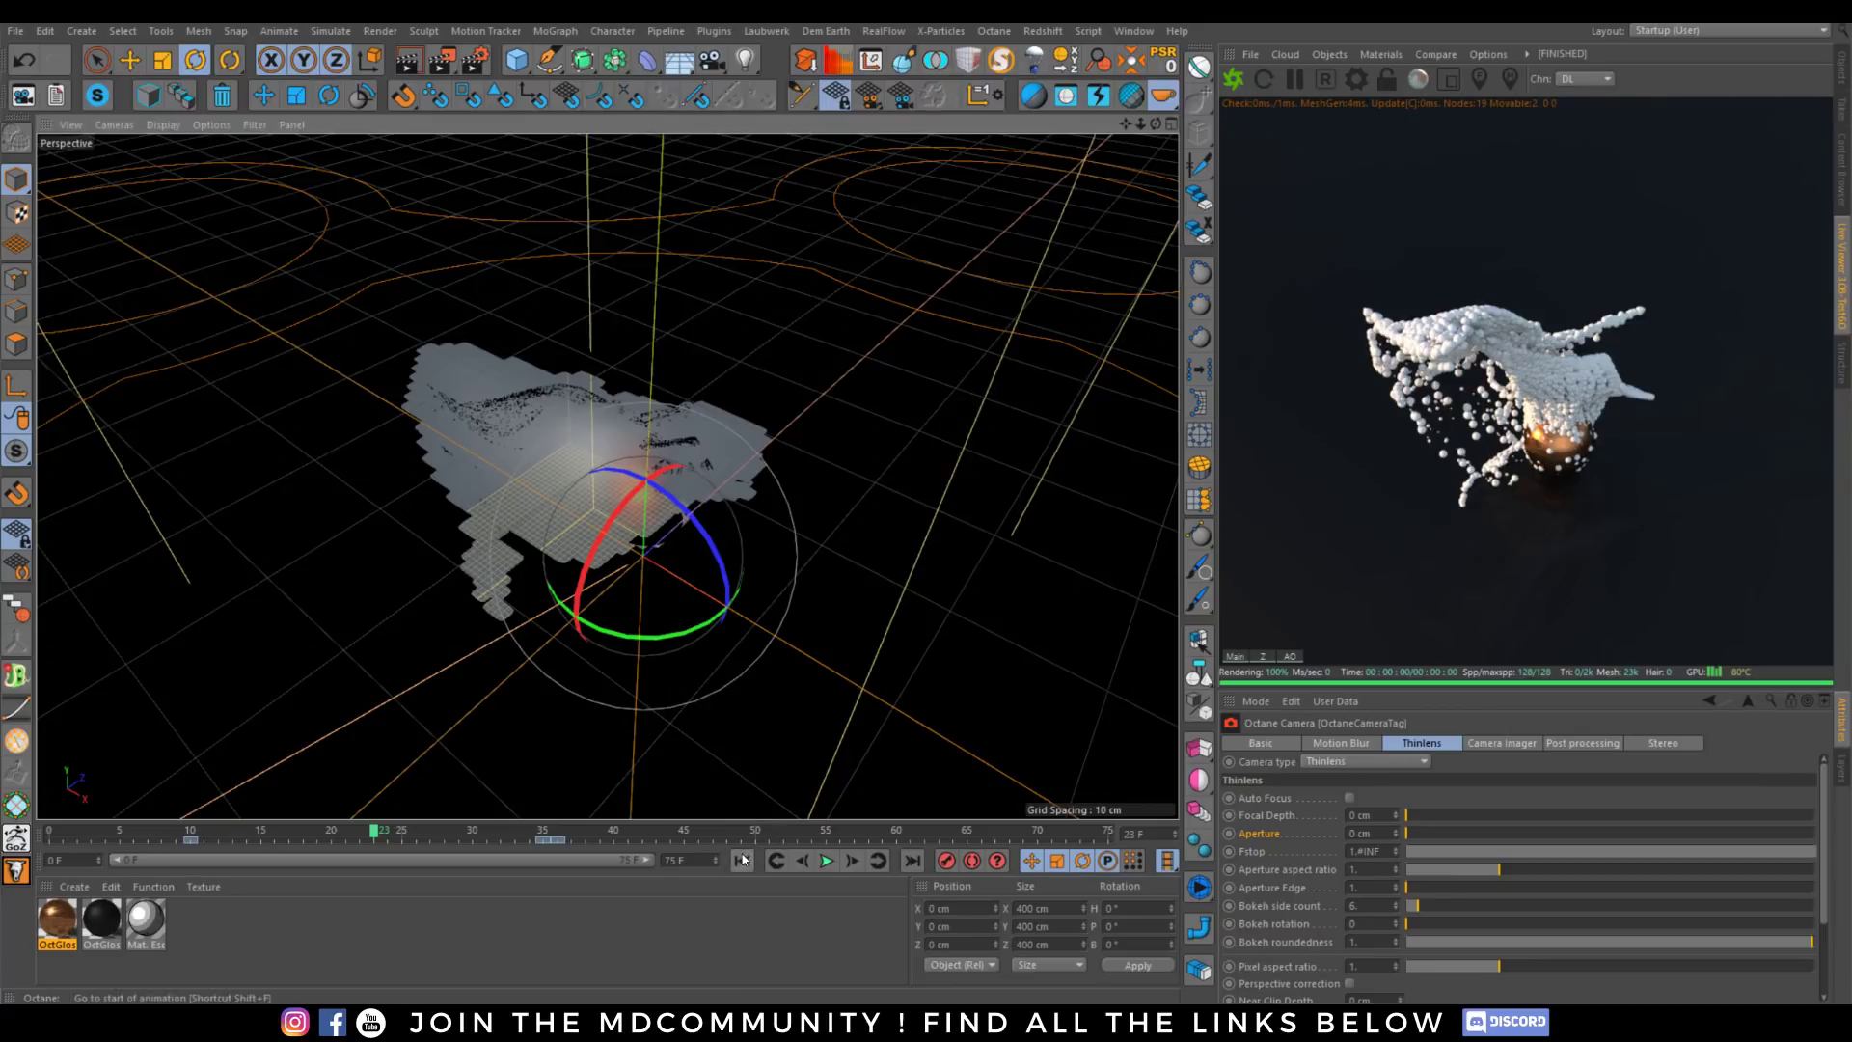
Try the copper OctGlossy material on the xpEmitter and play the simulation from the start in the live render.
left_click(742, 859)
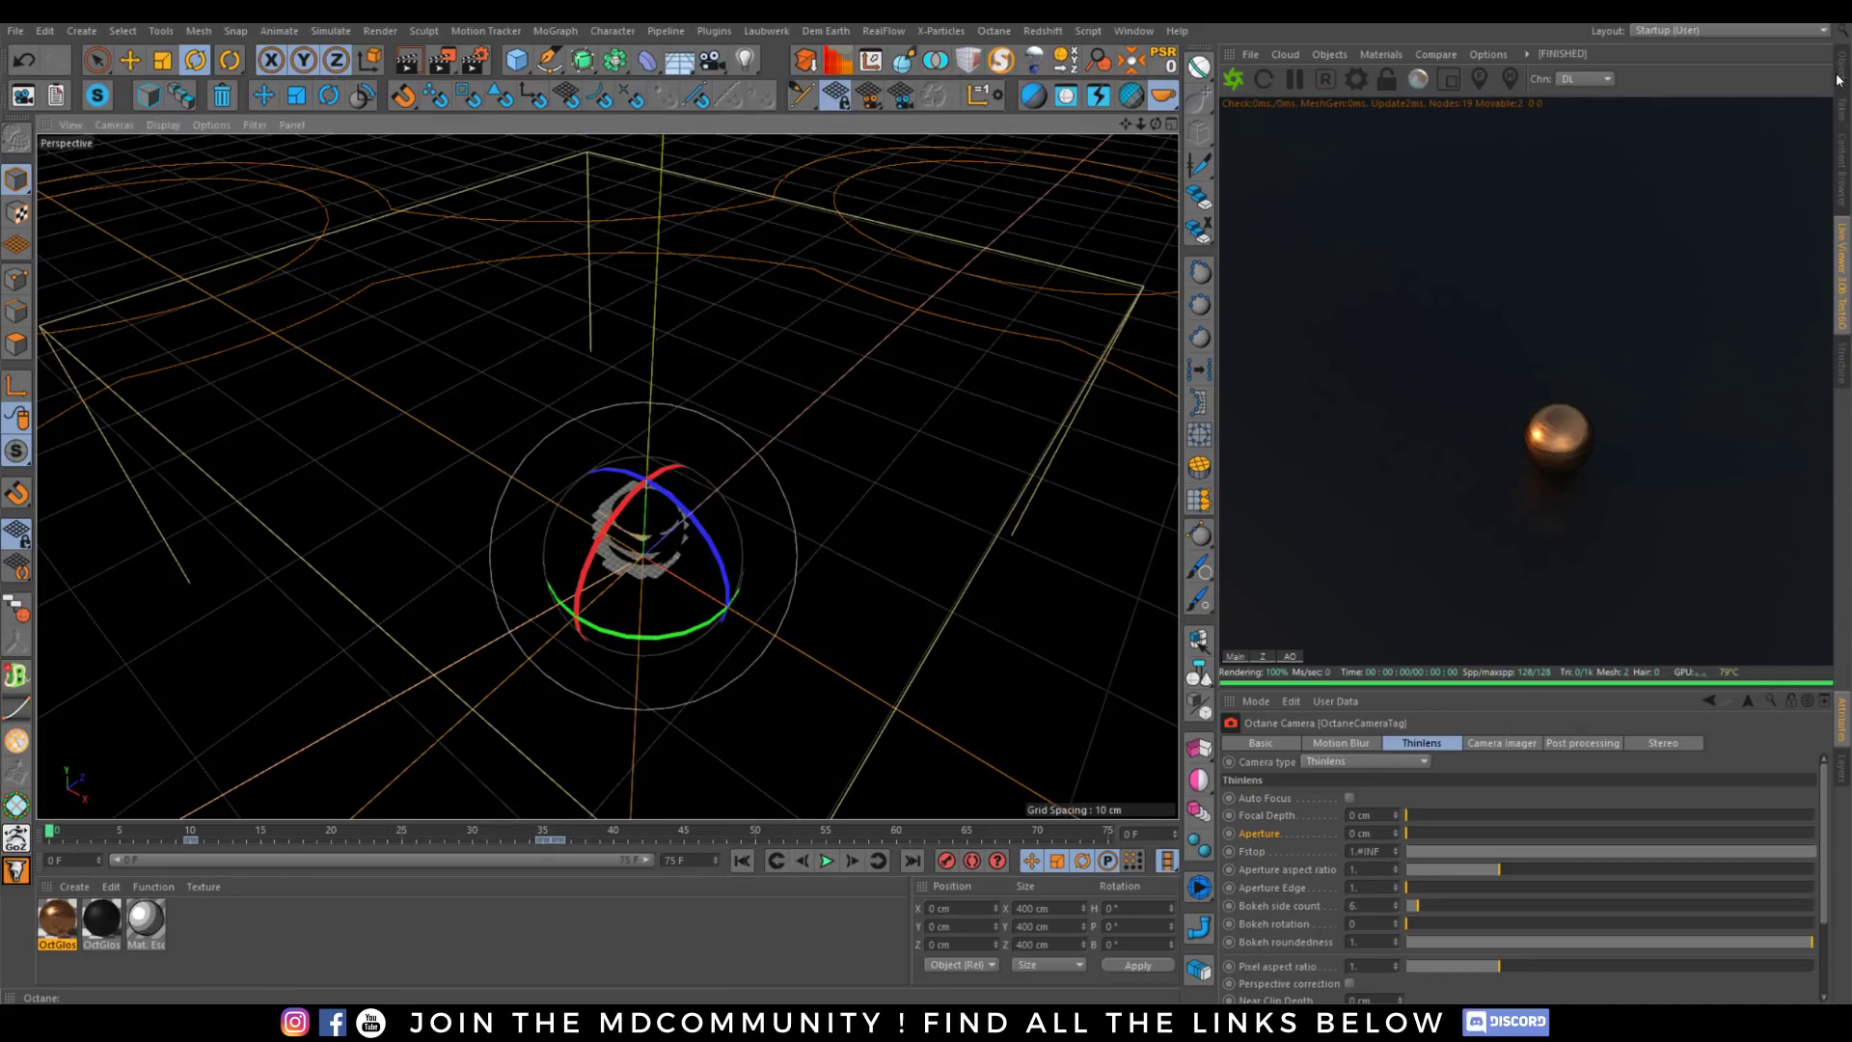
left_click(1842, 72)
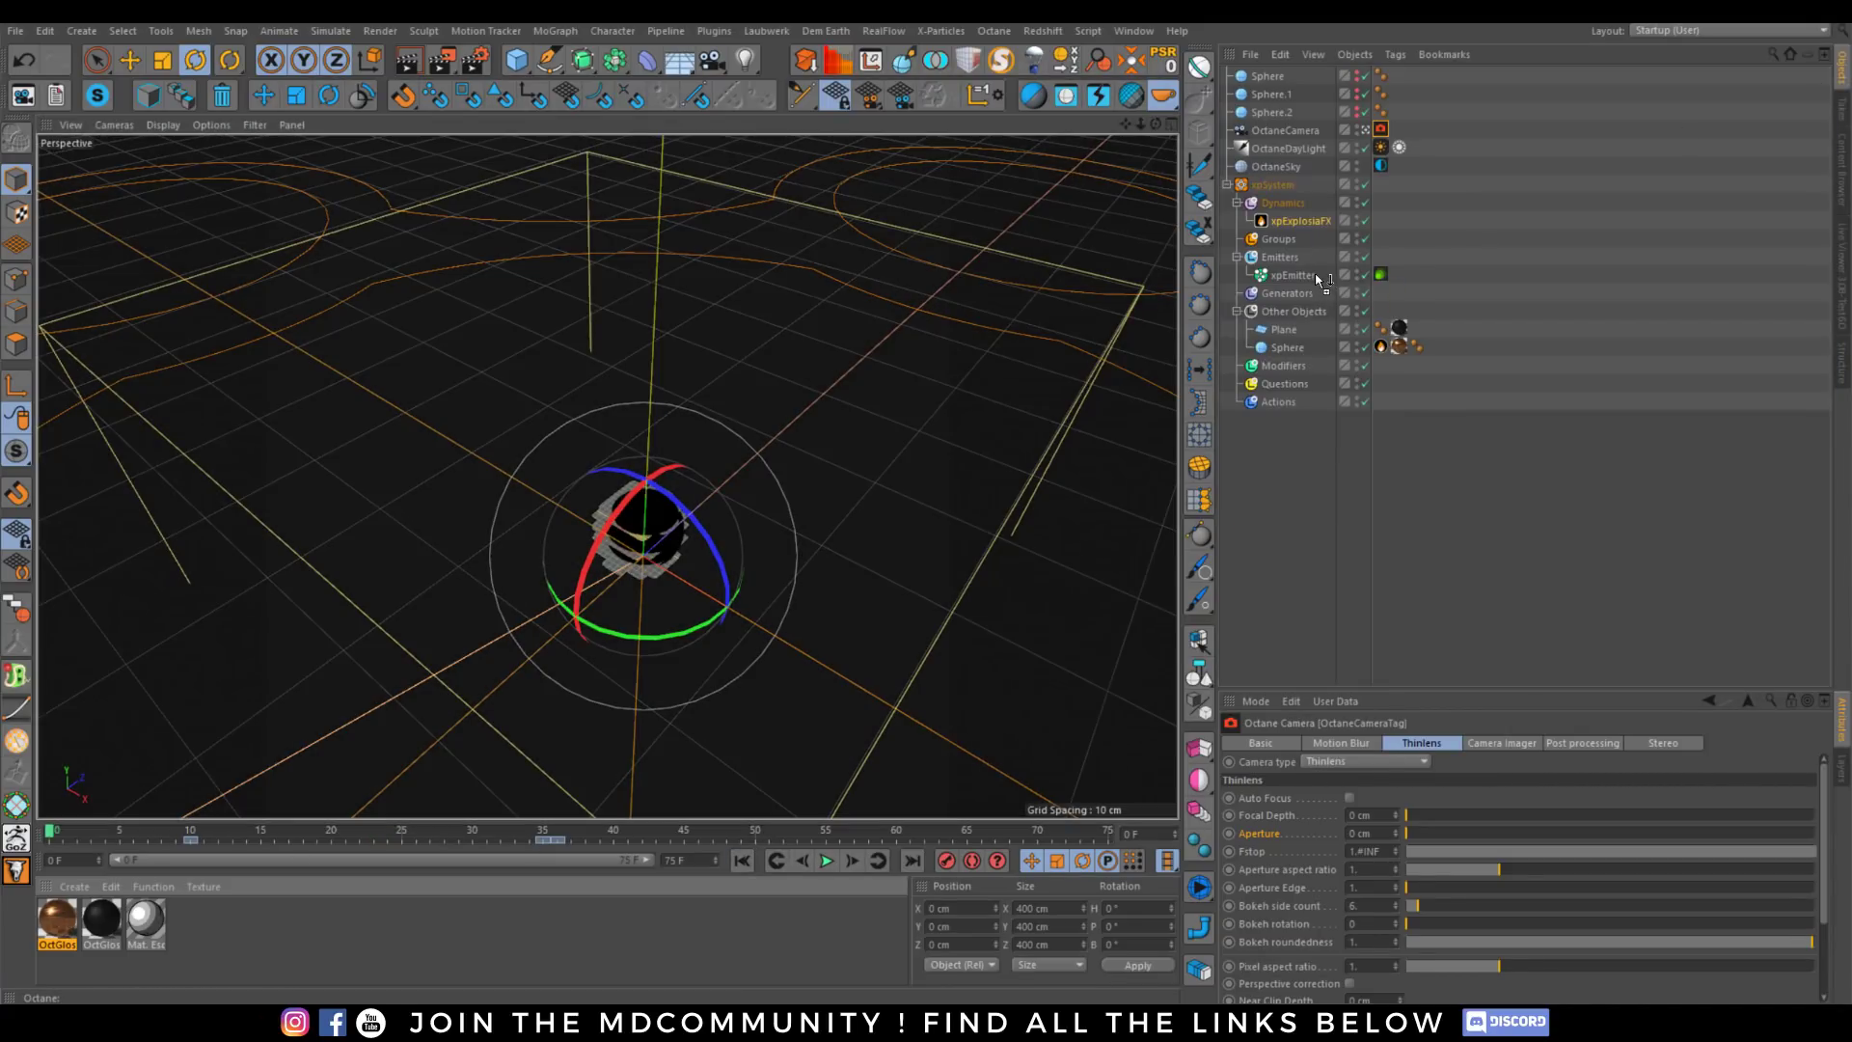
left_click_drag(1318, 278, 1331, 277, "ctrl")
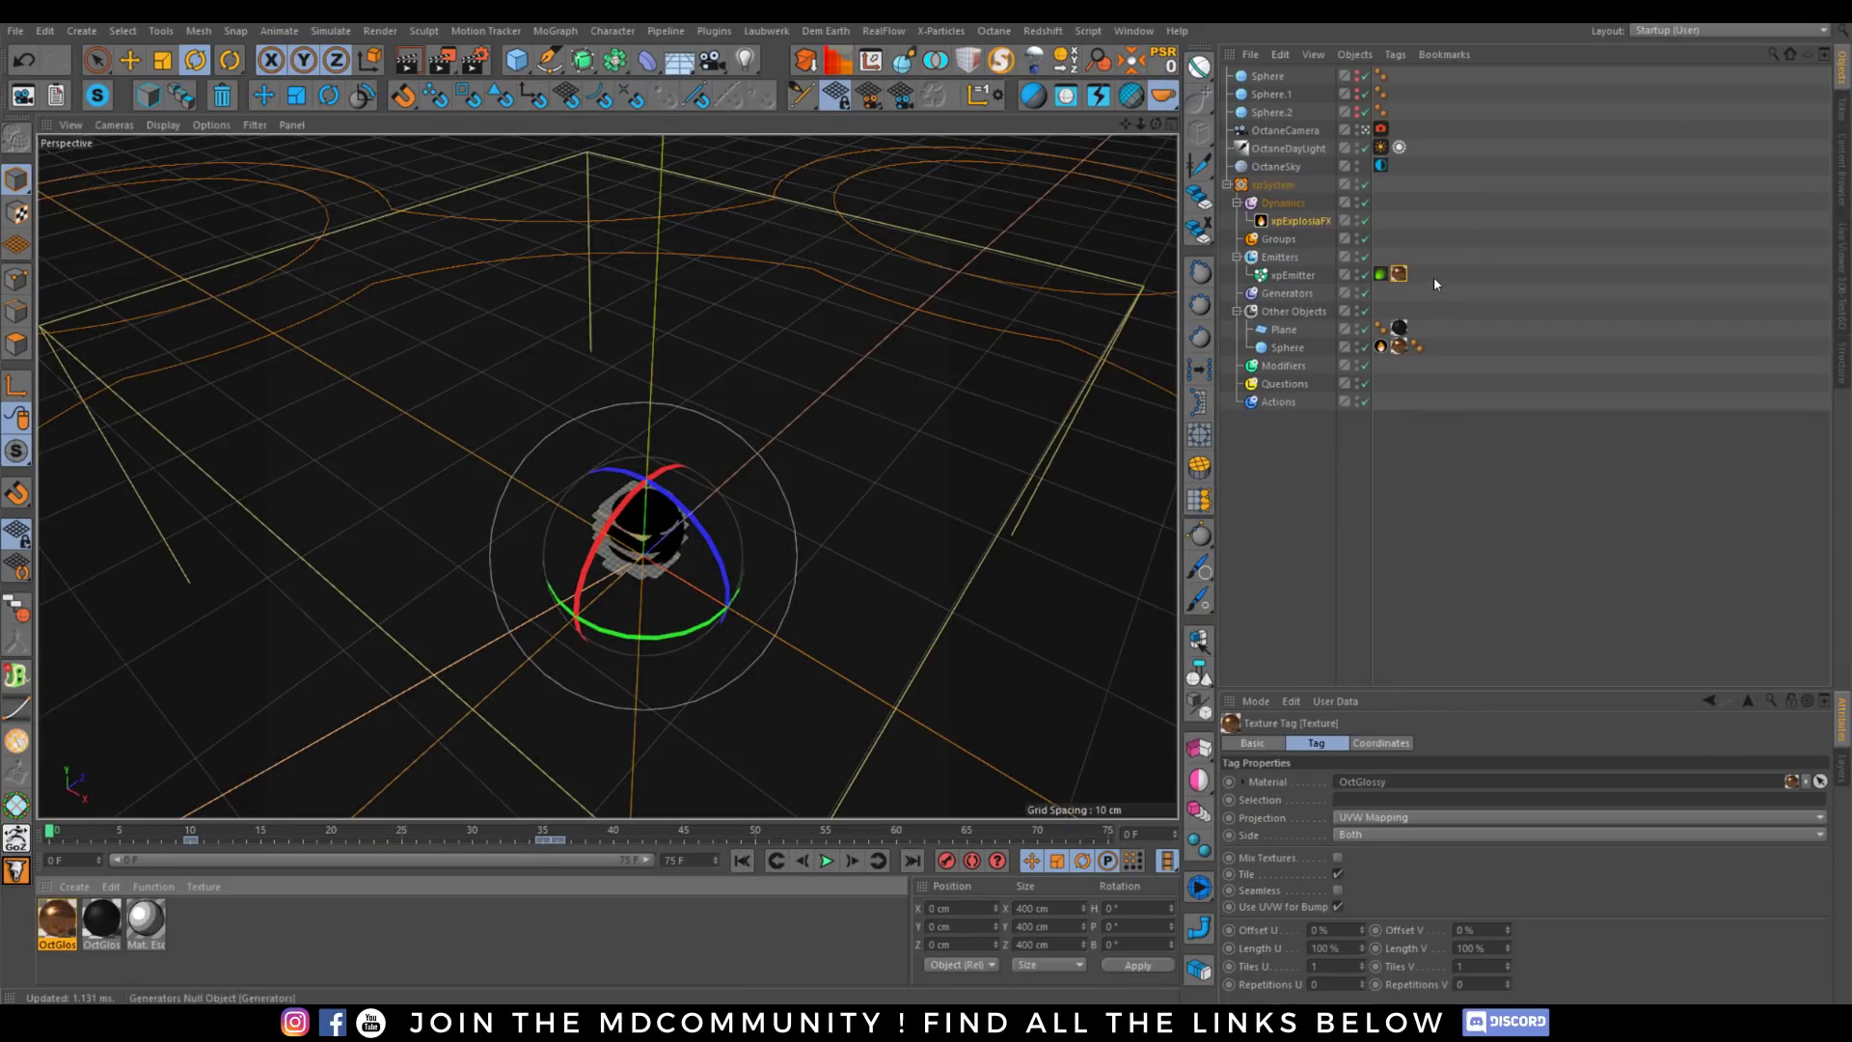
left_click(1839, 260)
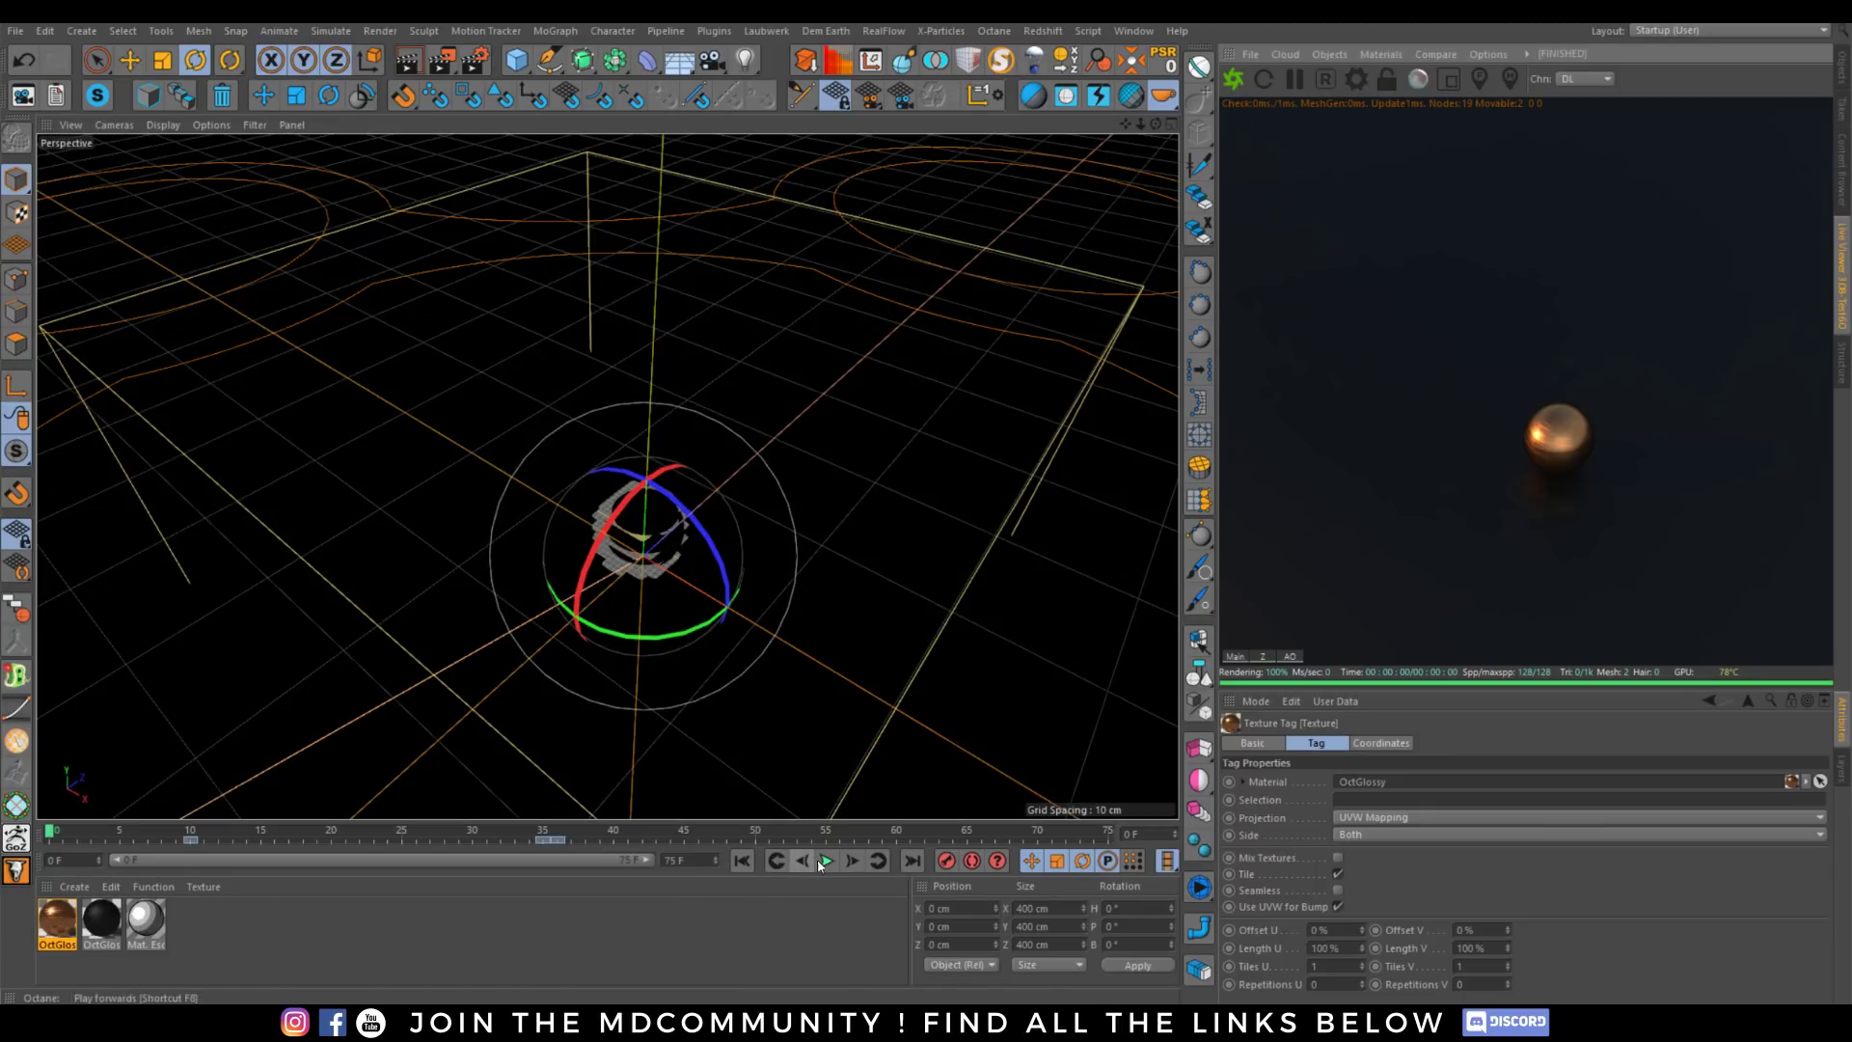
left_click(821, 861)
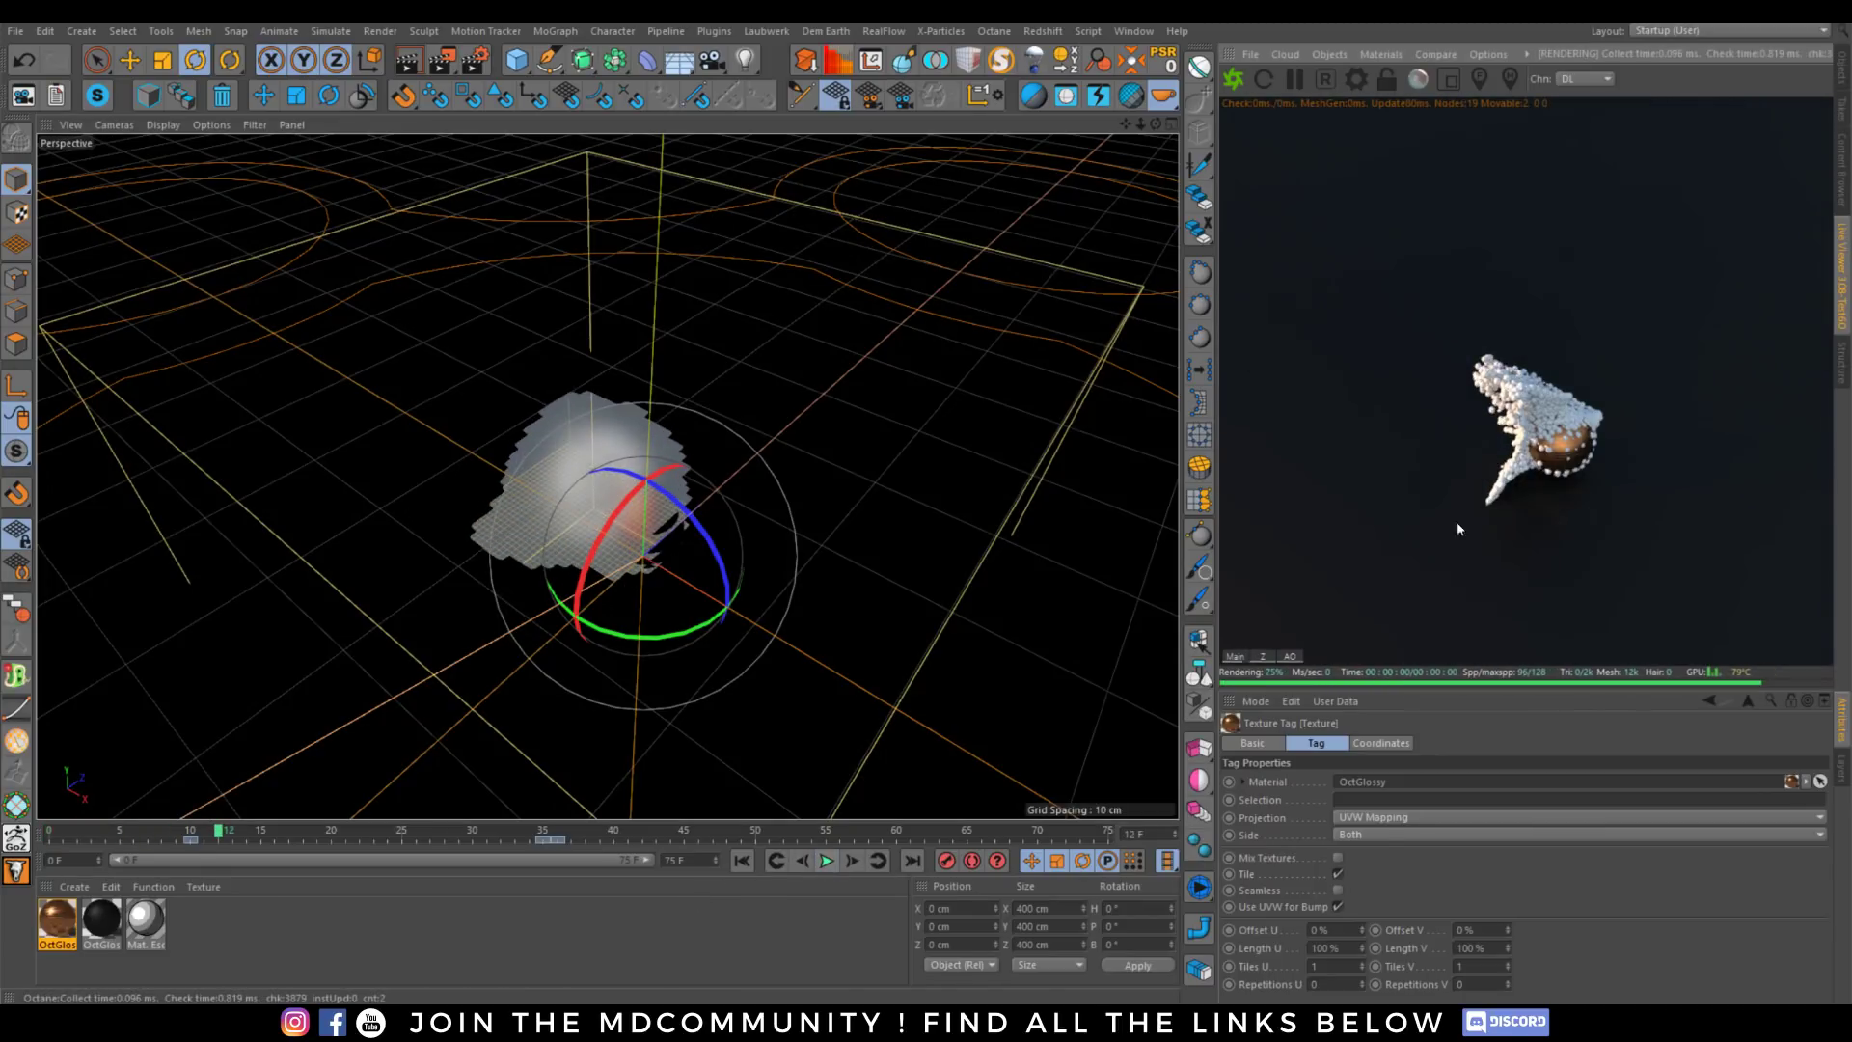
Move the copper OctGlossy material from the xpEmitter to Sphere, Sphere.1 and Sphere.2, and play the simulation from the start.
left_click(1844, 73)
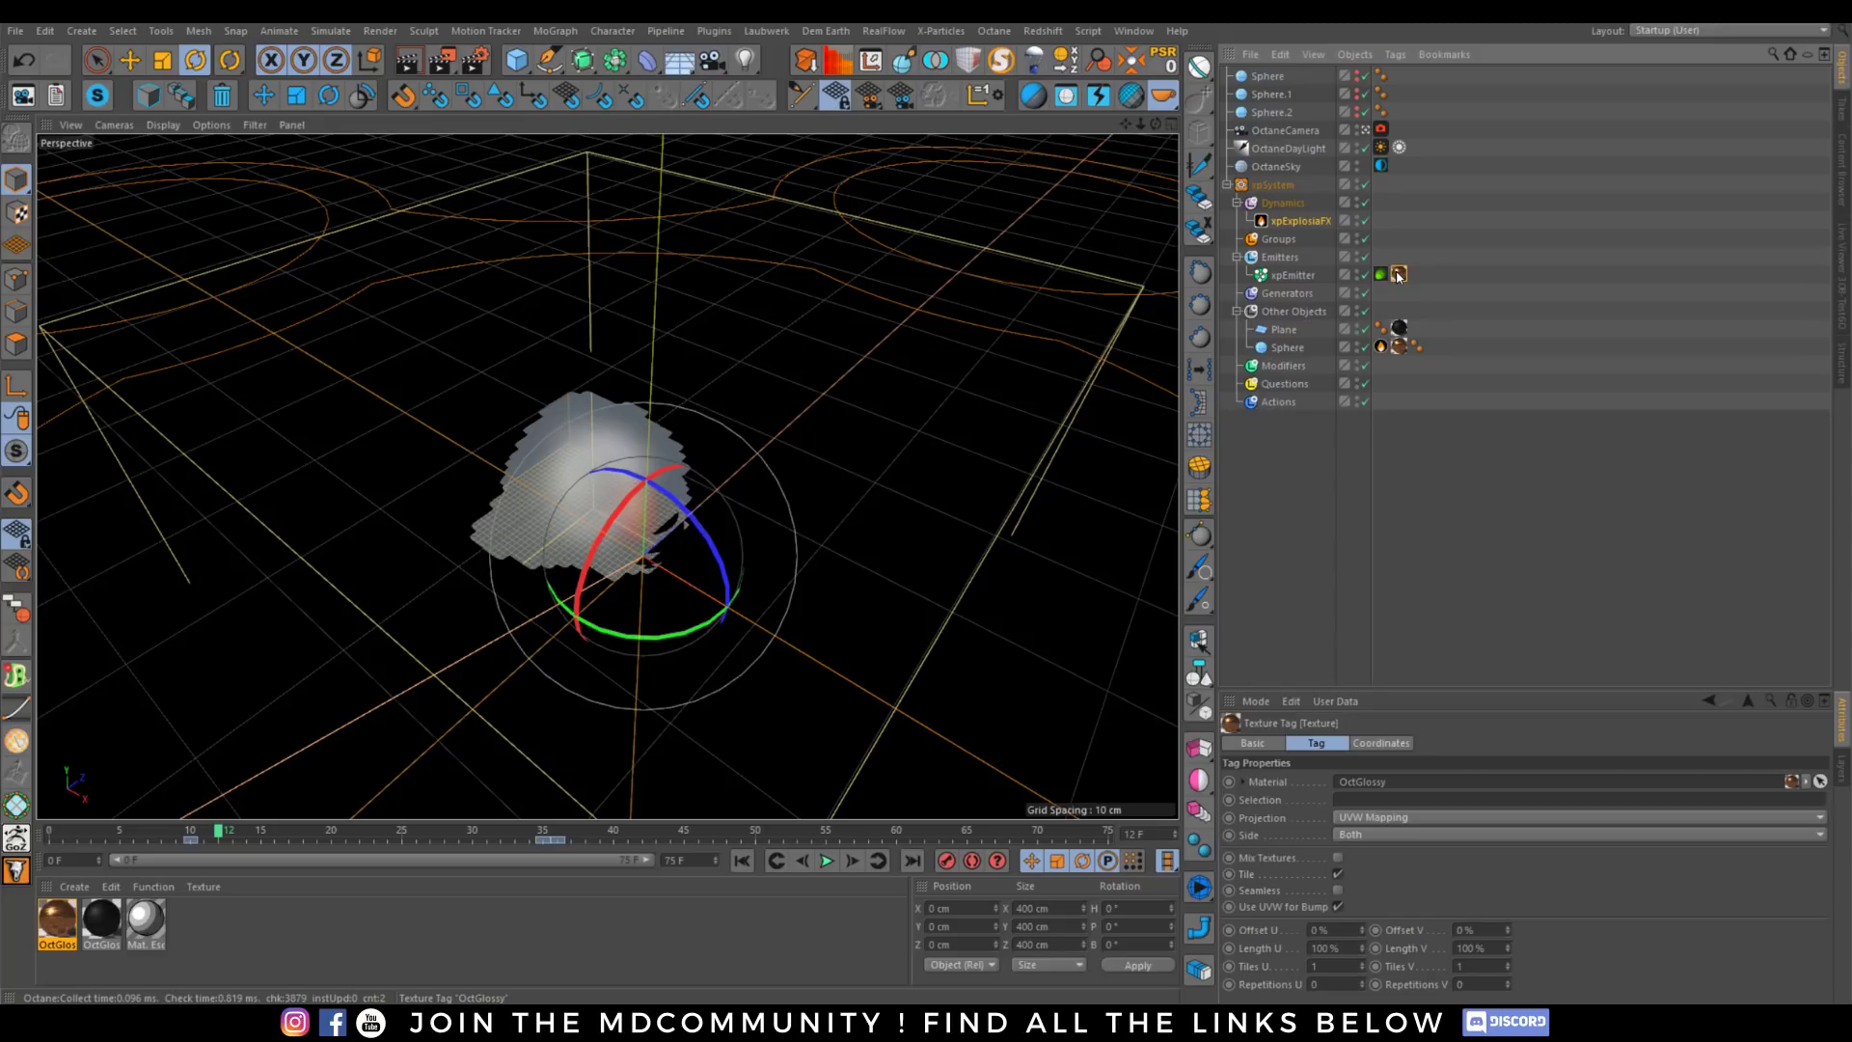
left_click_drag(1409, 102, 1398, 76)
left_click(744, 862)
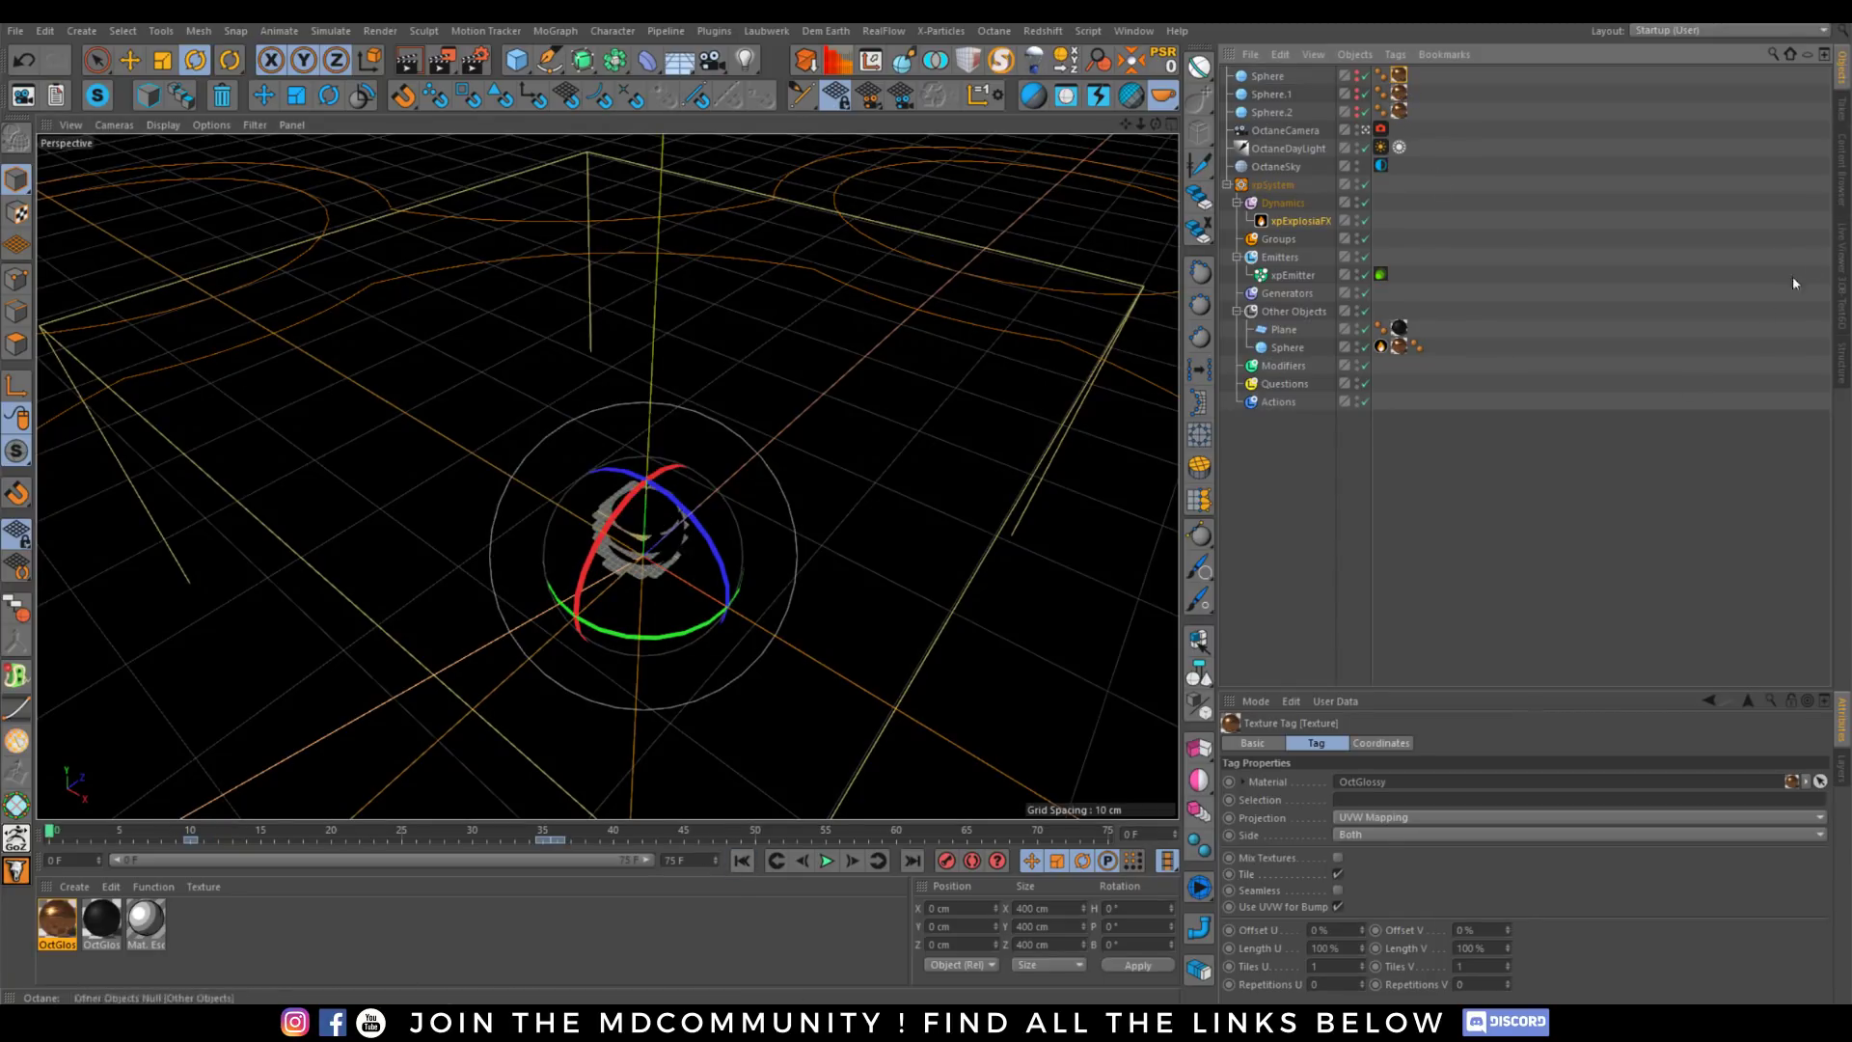
left_click(1840, 234)
left_click(826, 862)
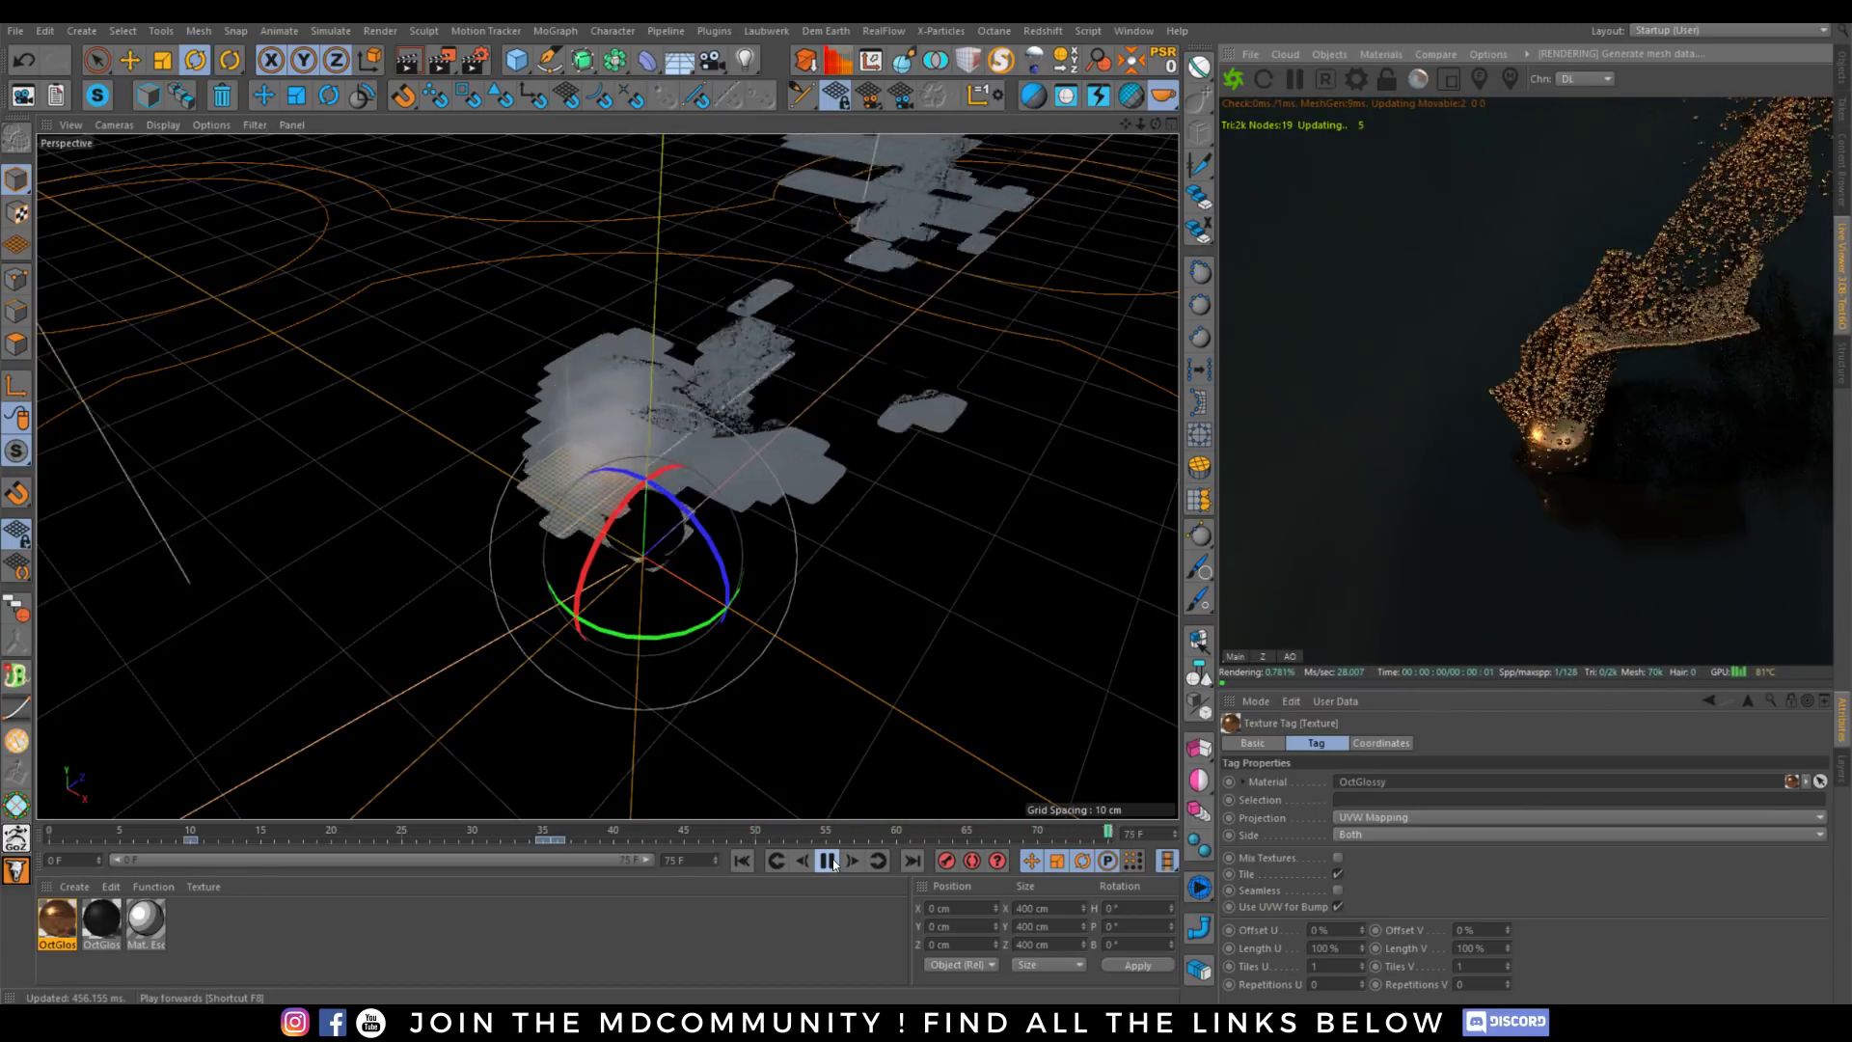
left_click(833, 863)
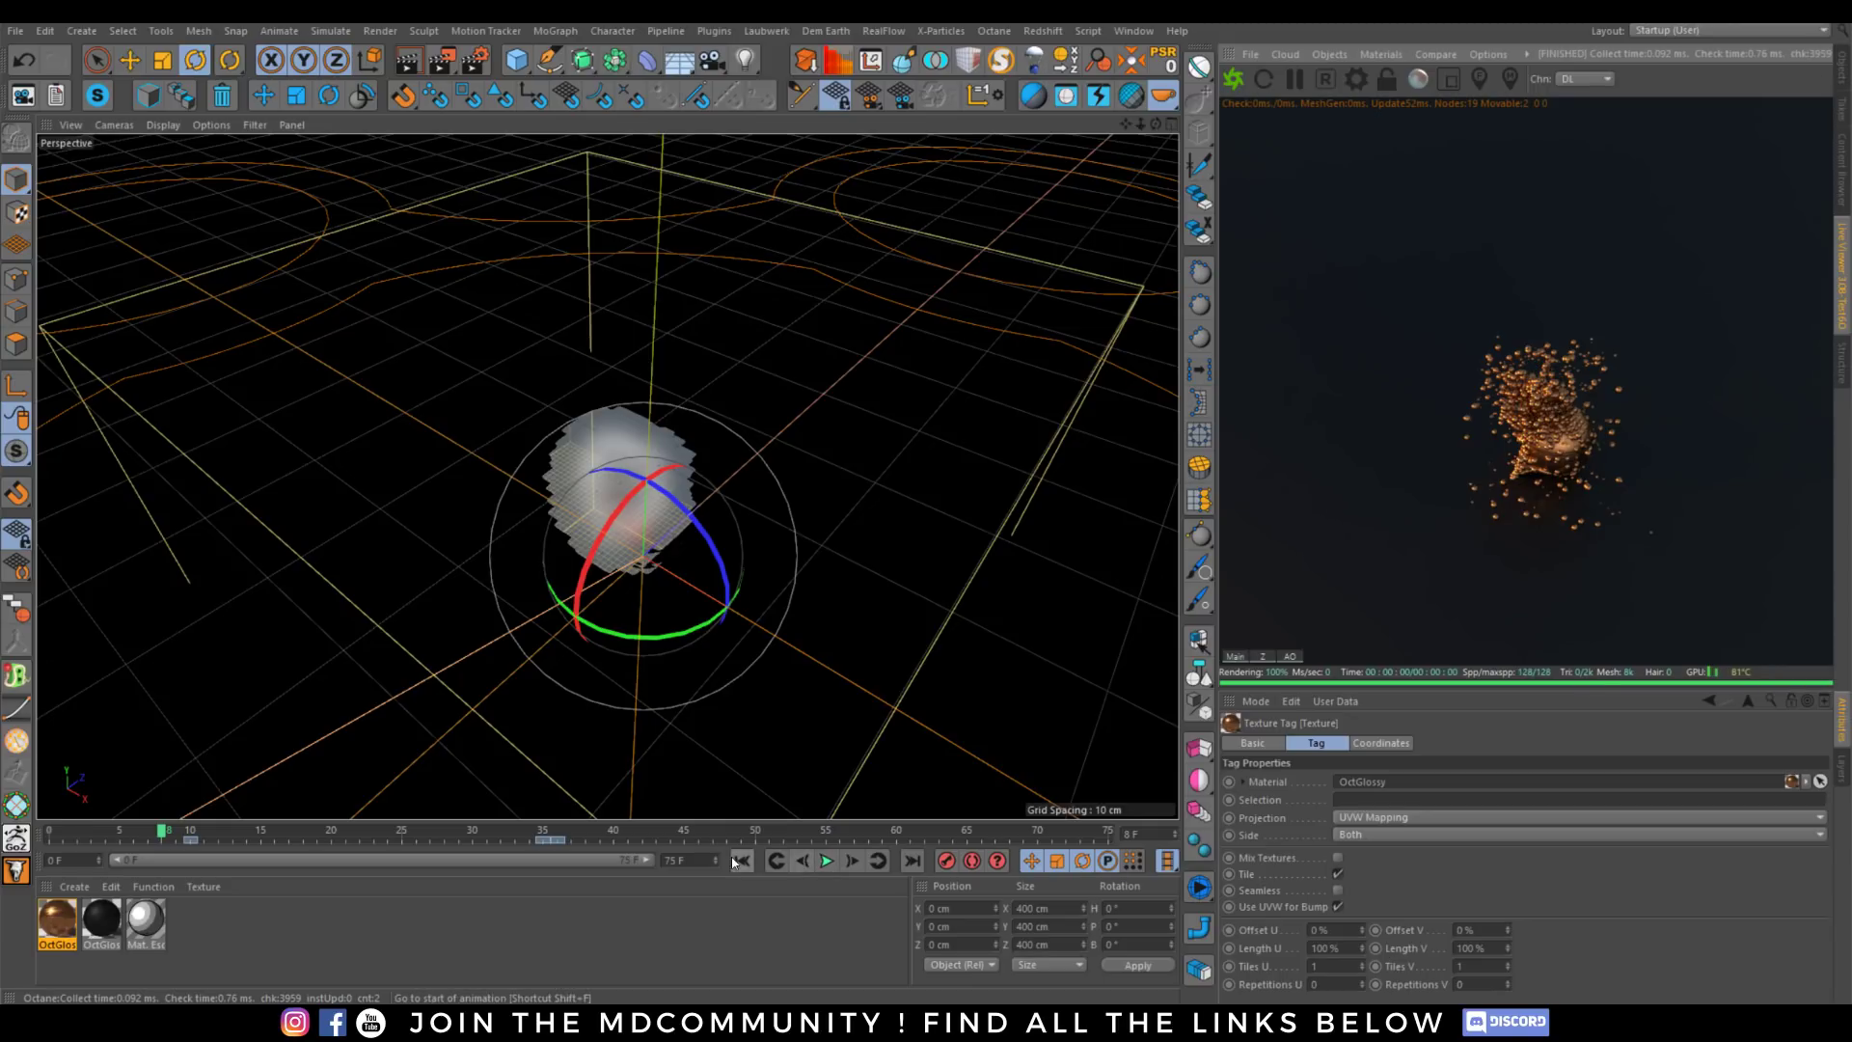
Replay the simulation from the start to frame 33 and examine the copper particles from another angle in the live render.
left_click(743, 862)
left_click(826, 862)
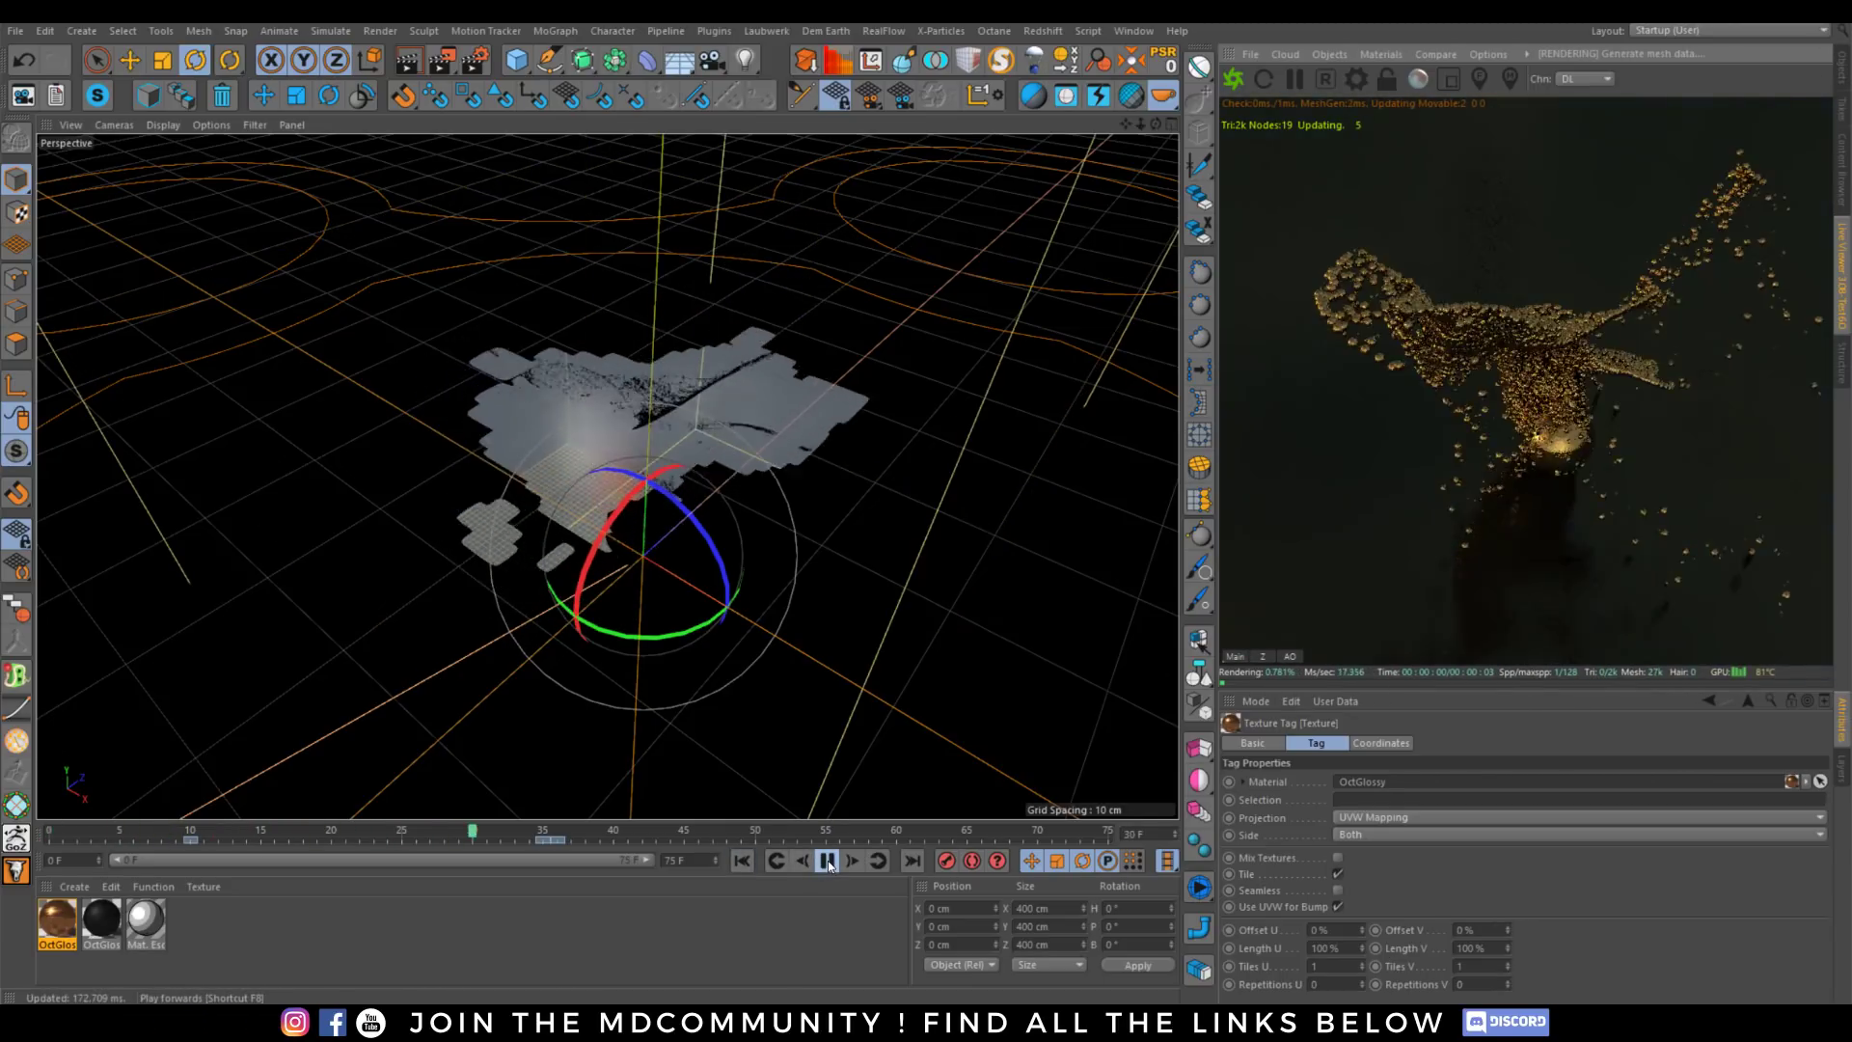
left_click(826, 862)
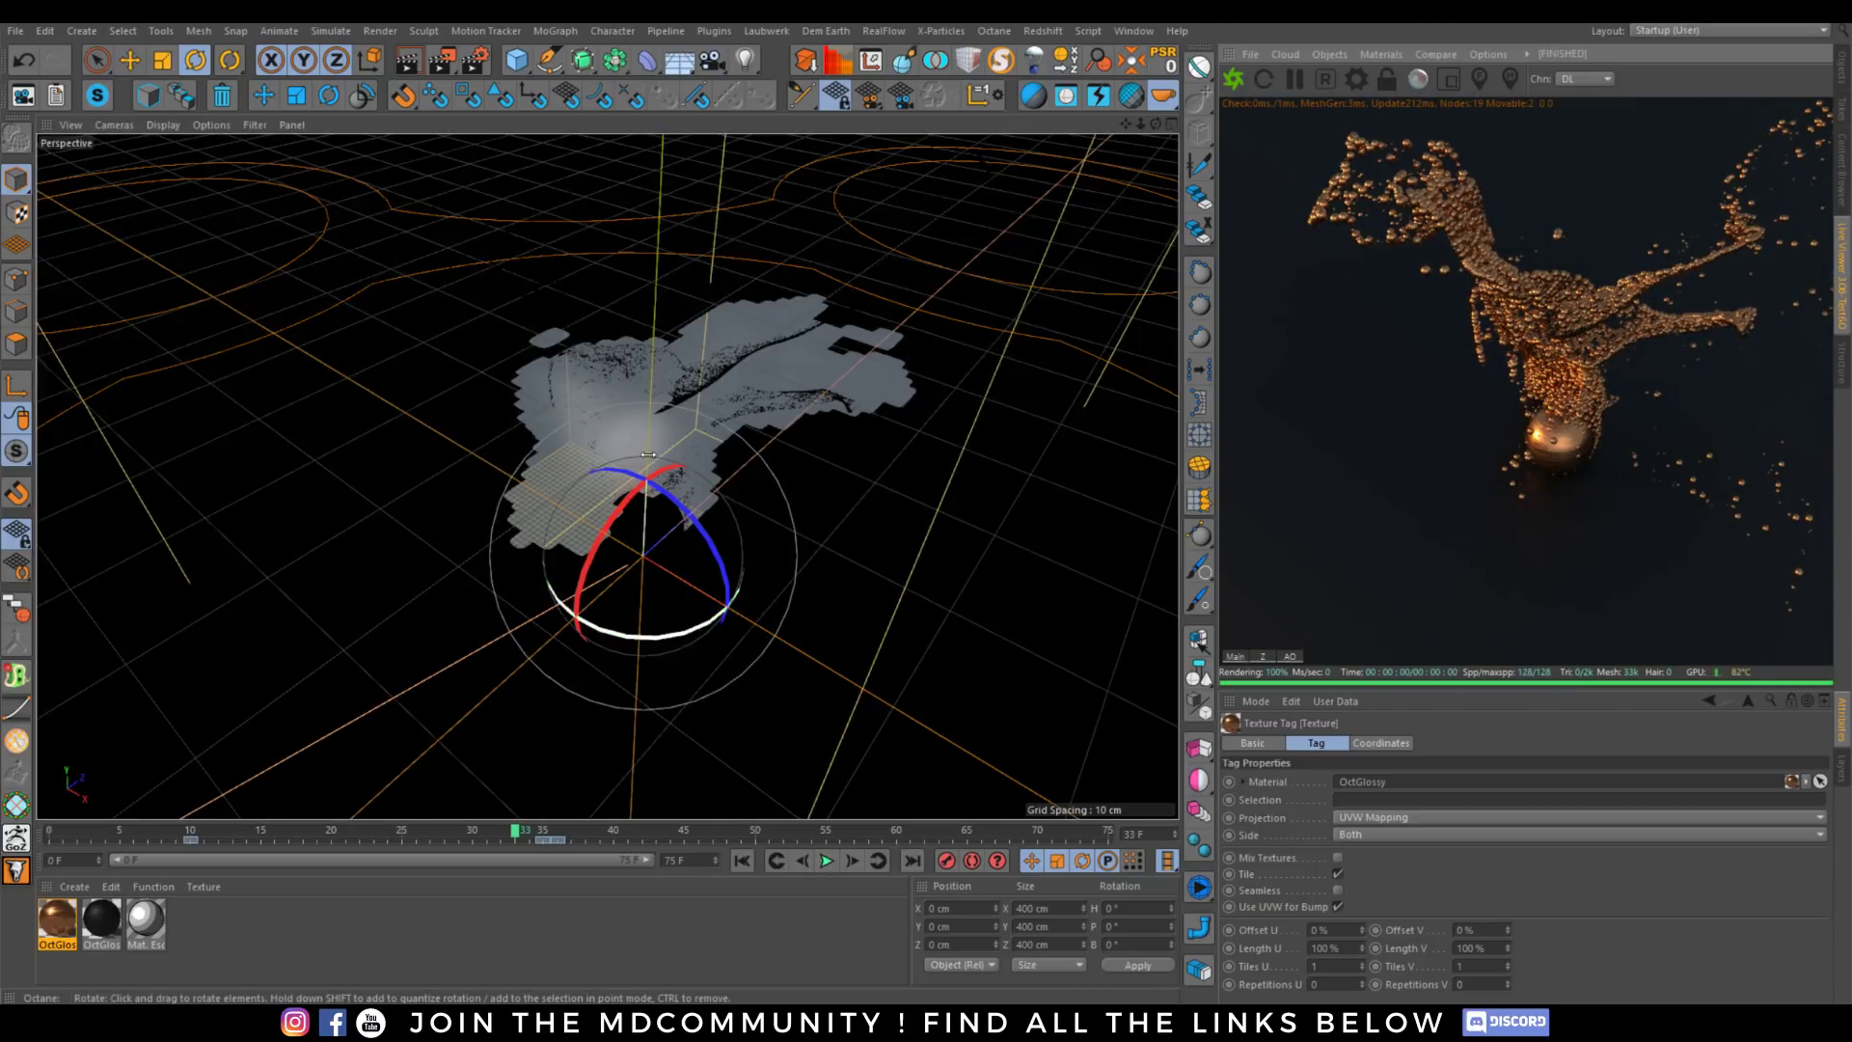
left_click_drag(648, 453, 1043, 449, "alt")
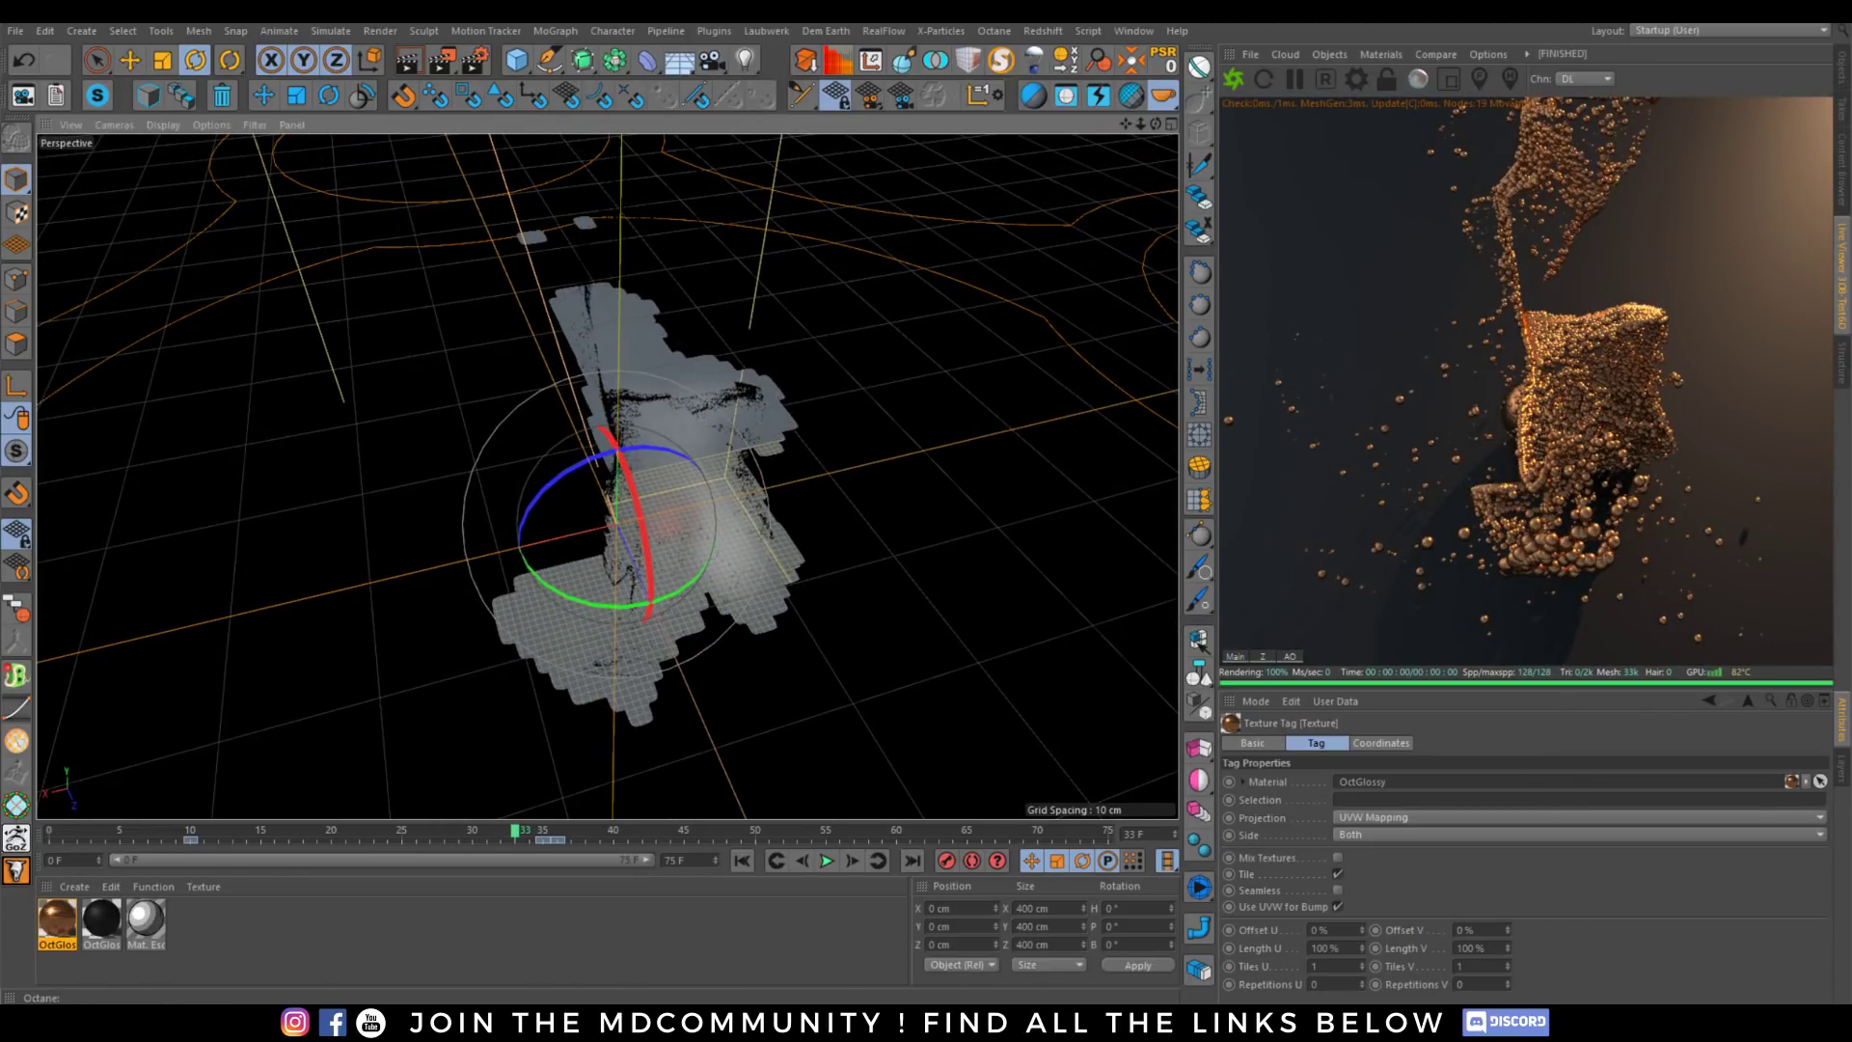
left_click(1835, 67)
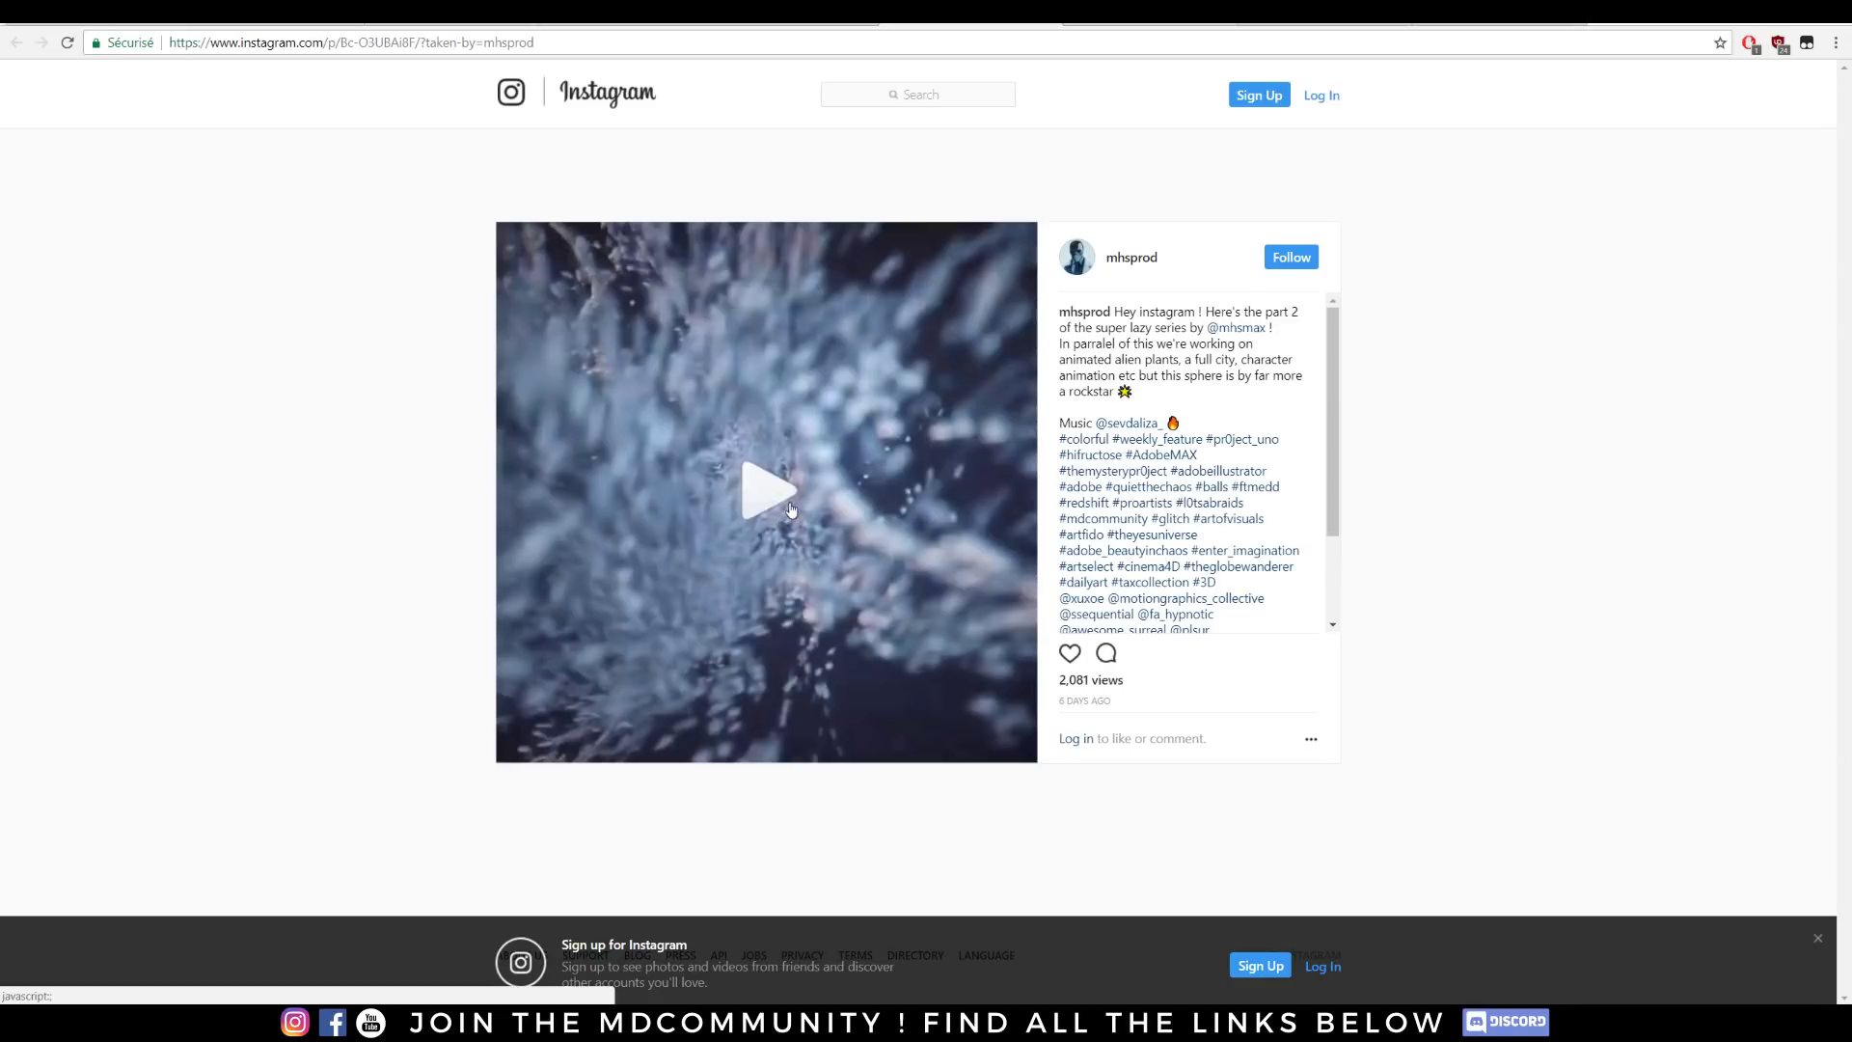
Switch to the browser and play the finished sphere animations in the mhsprod Instagram posts for reference.
left_click(790, 509)
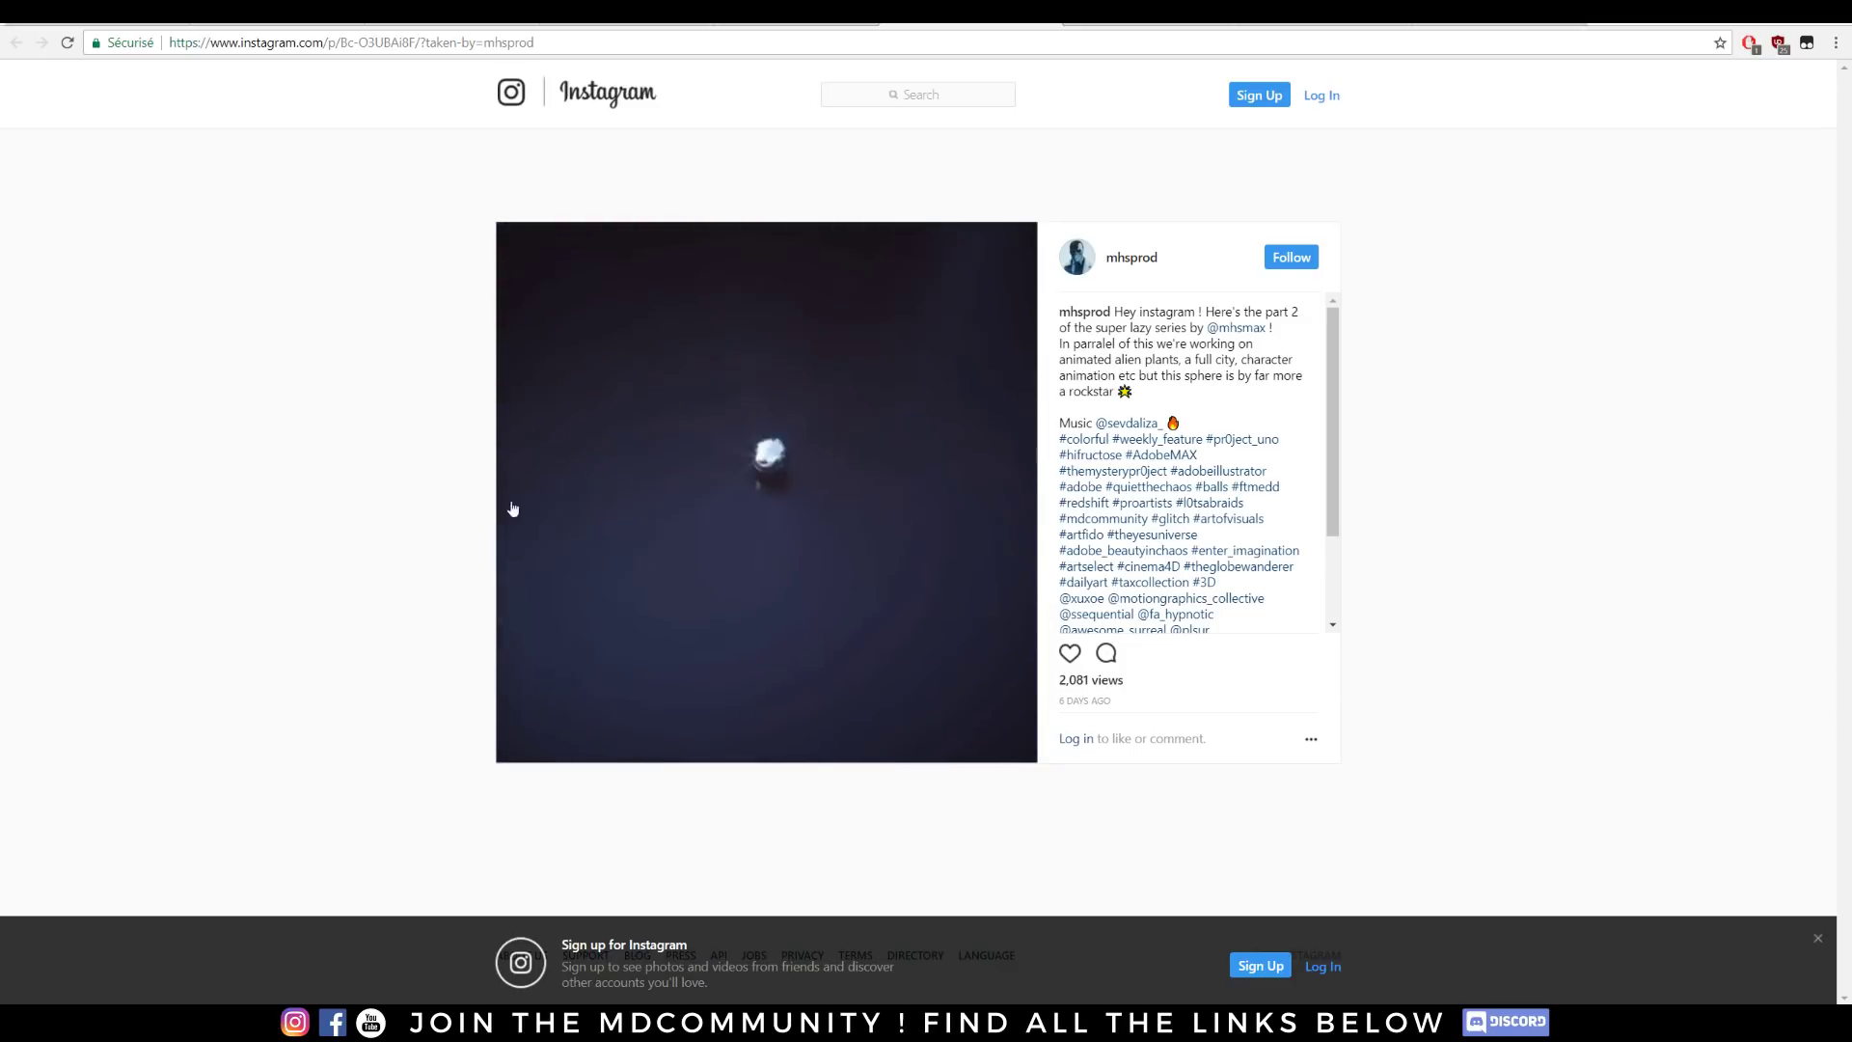
left_click(796, 519)
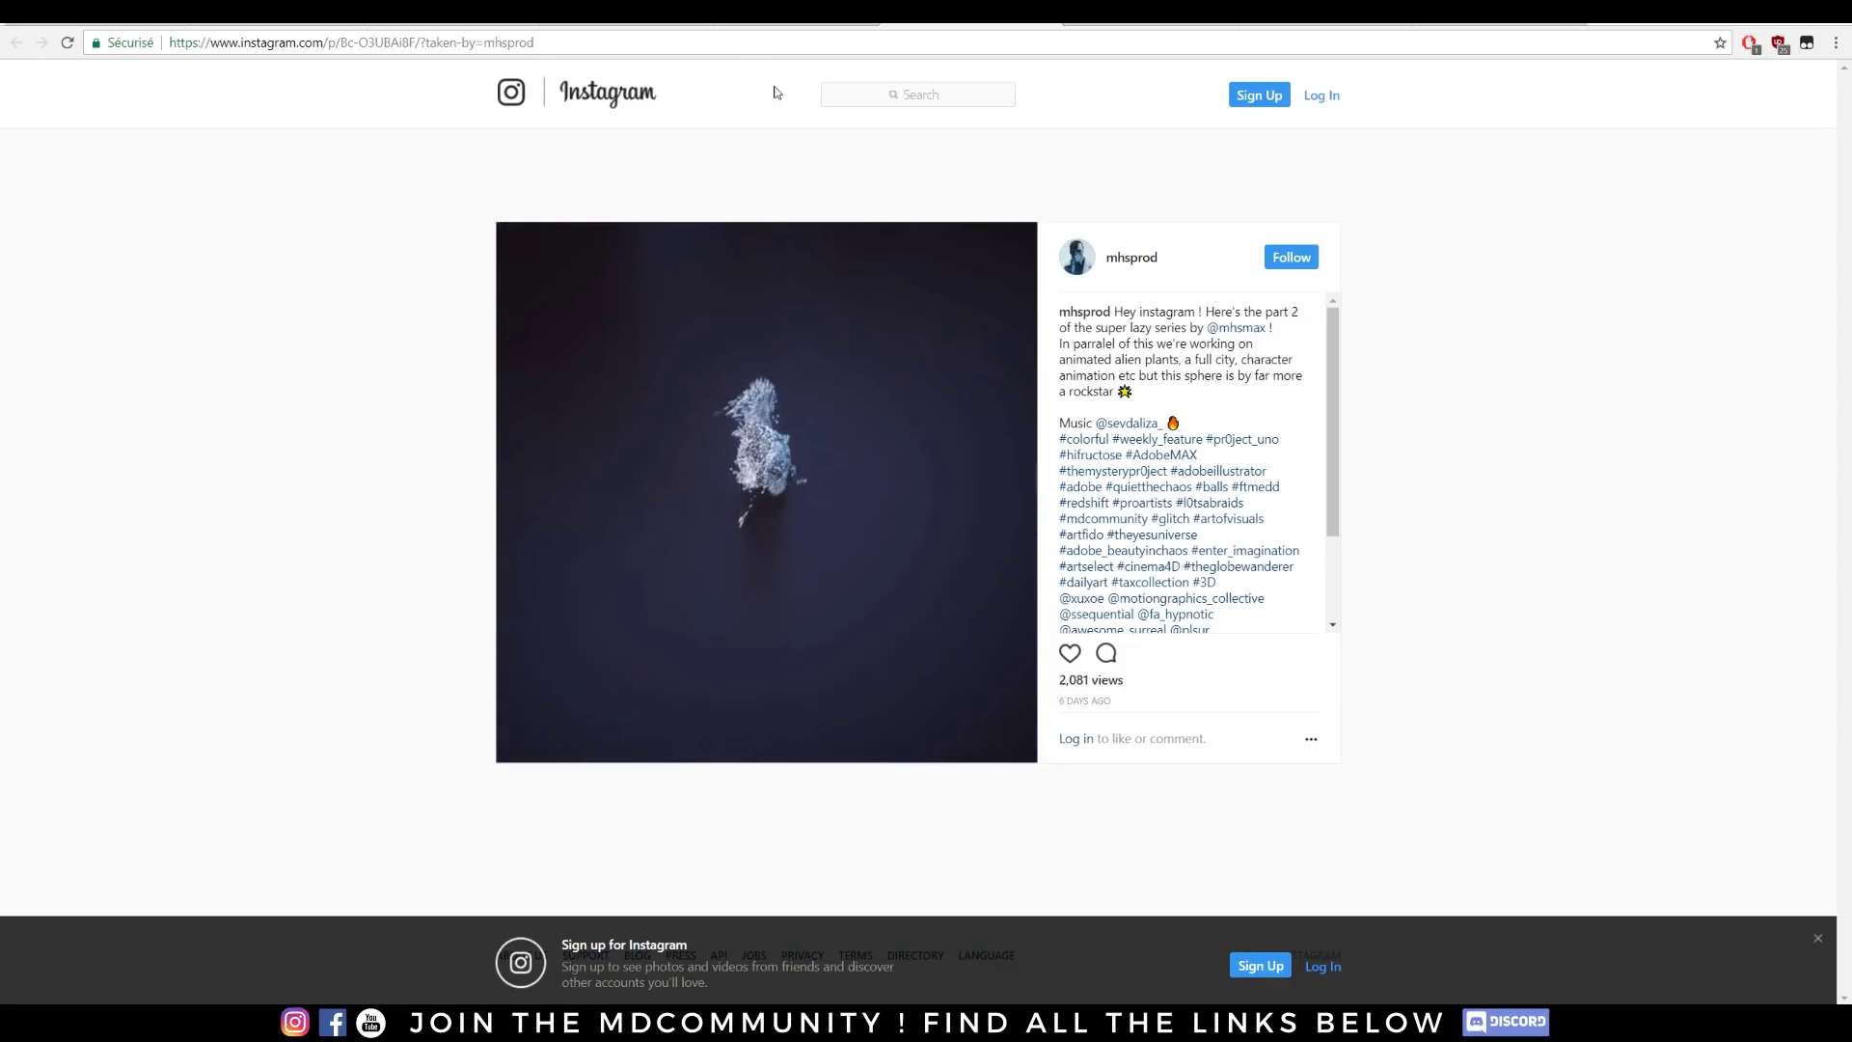
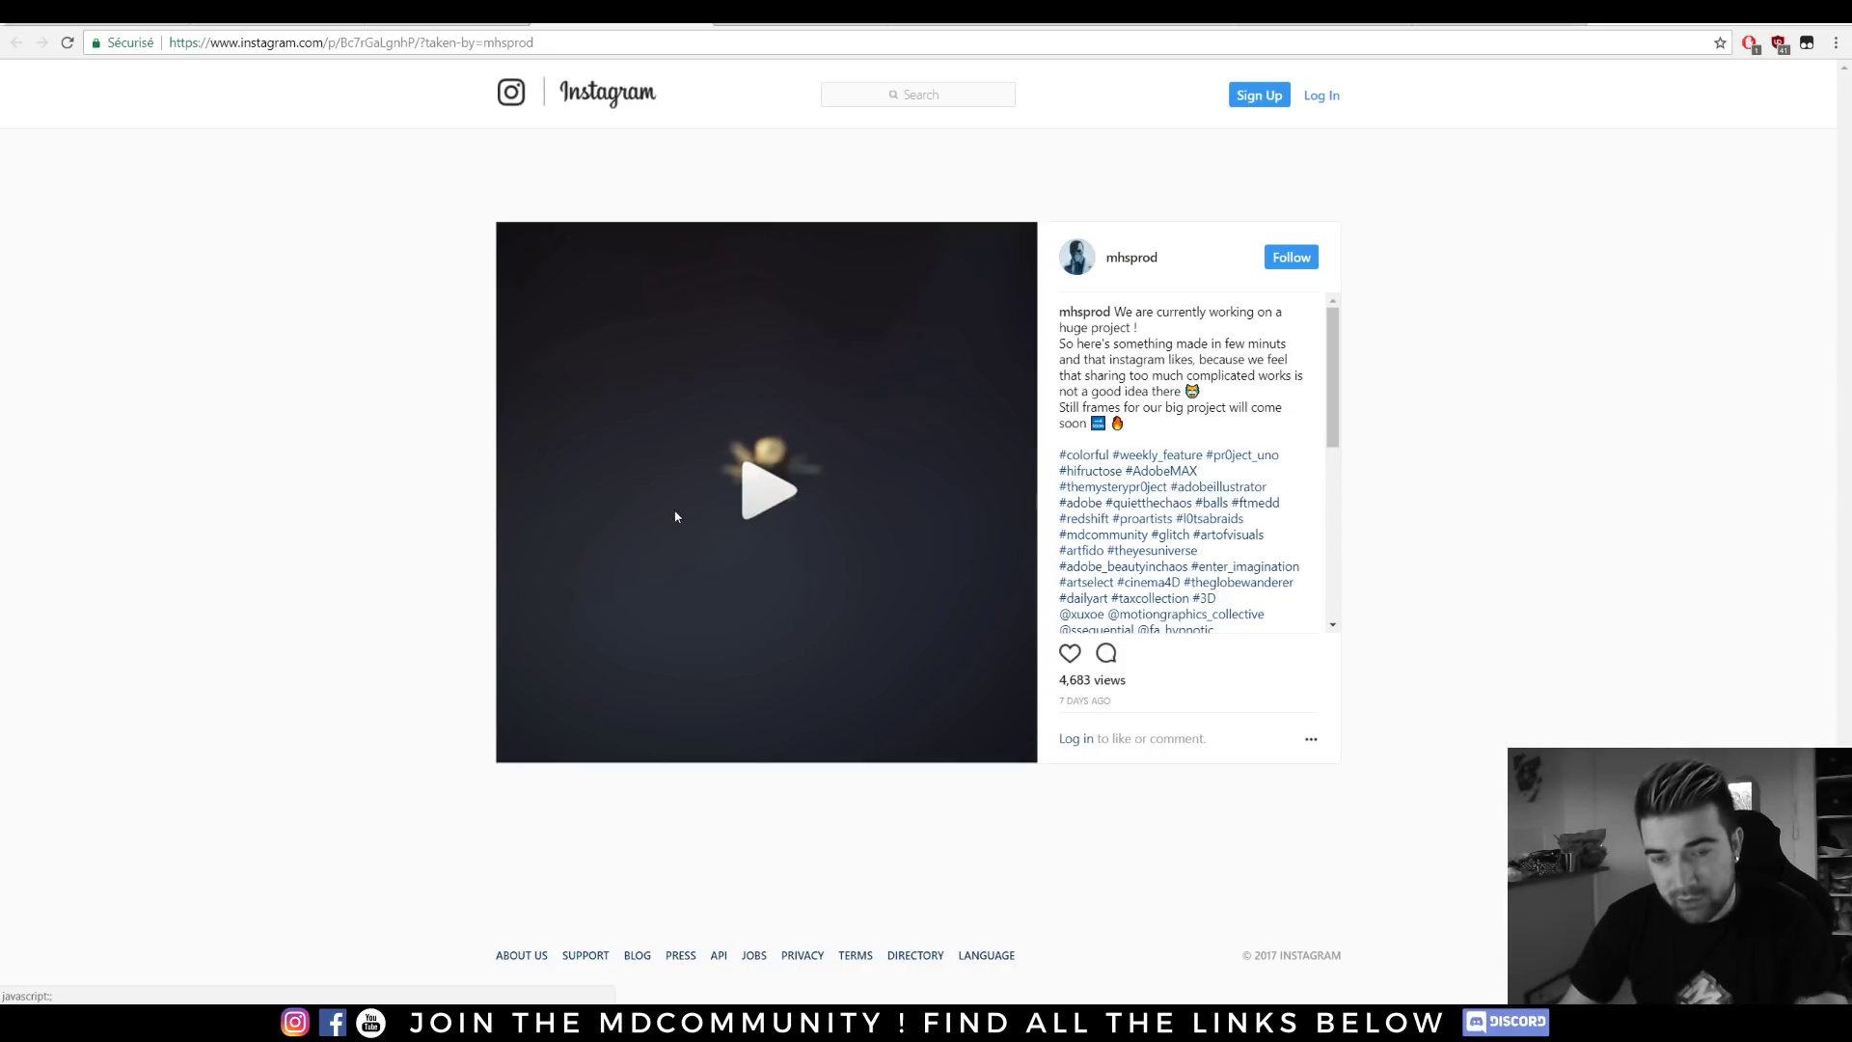
left_click(675, 515)
left_click(759, 24)
left_click(656, 358)
left_click(916, 23)
left_click(656, 309)
left_click(627, 674)
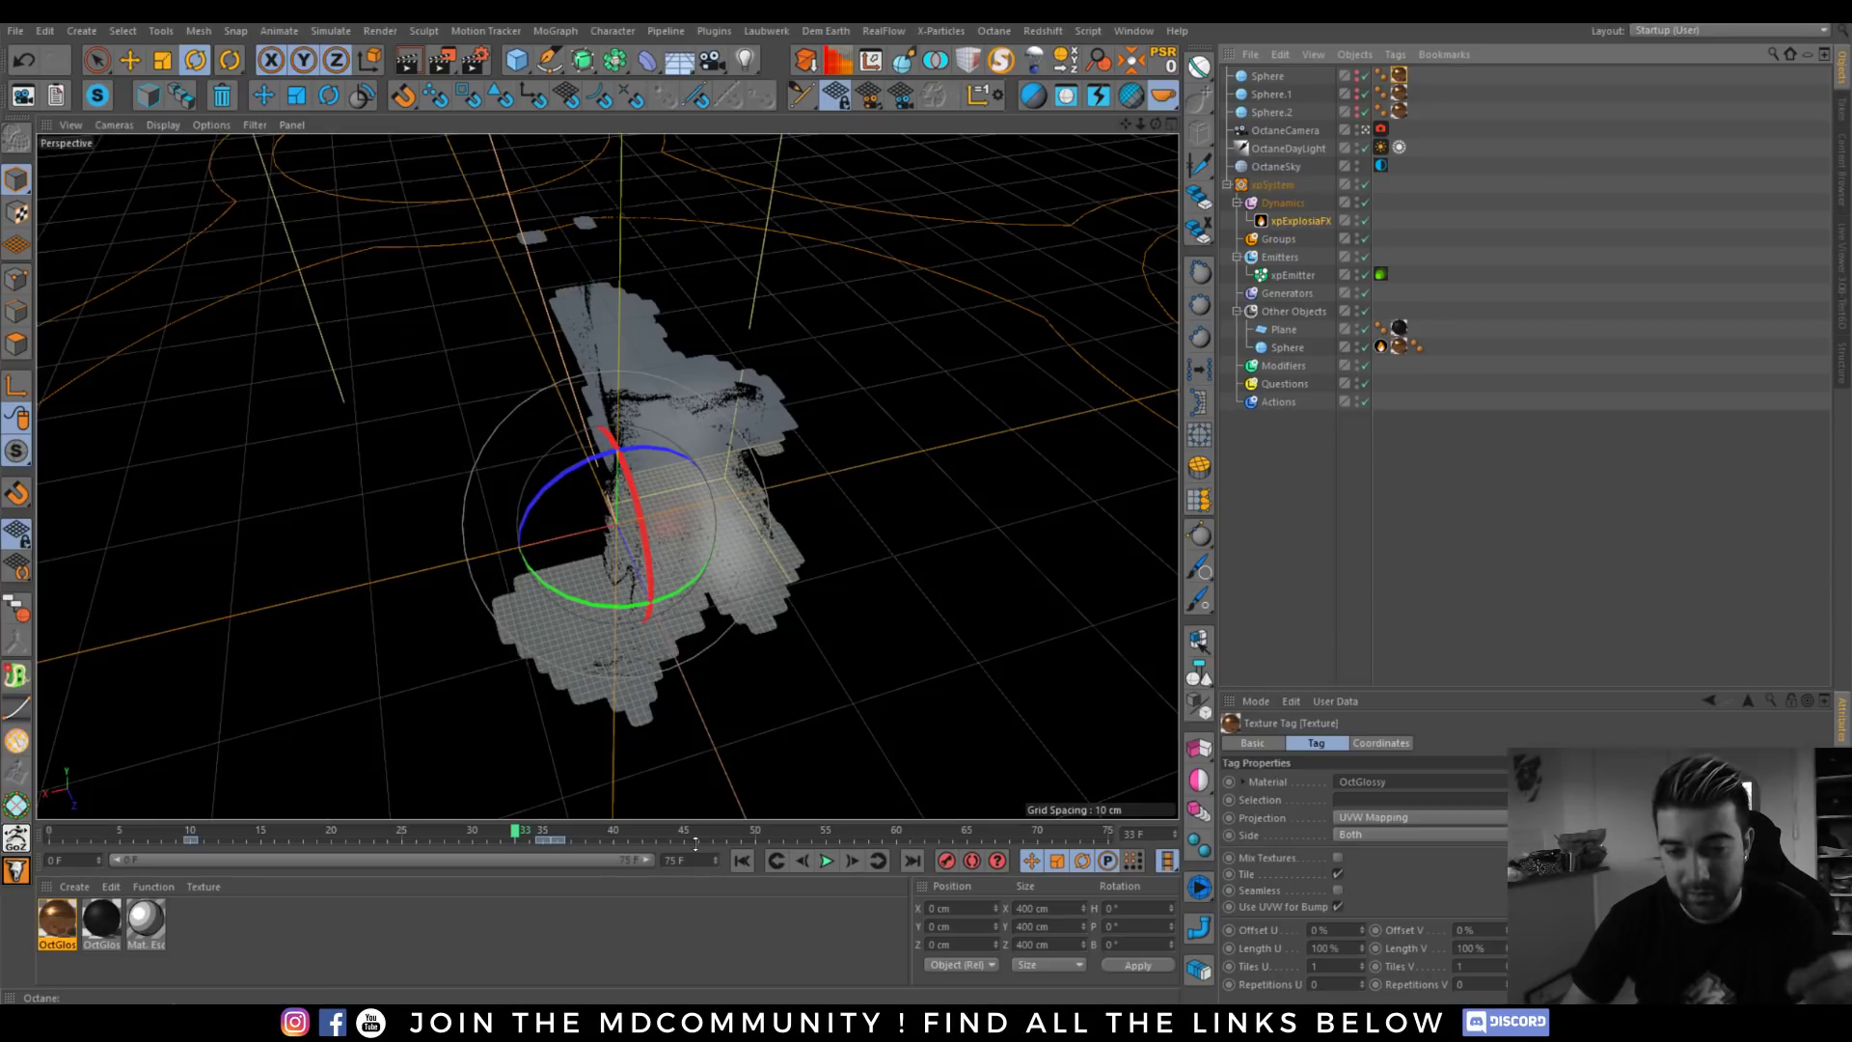
Return to Cinema 4D, move the timeline back to frame 0 and clear the object selection.
left_click_drag(527, 832, 48, 735)
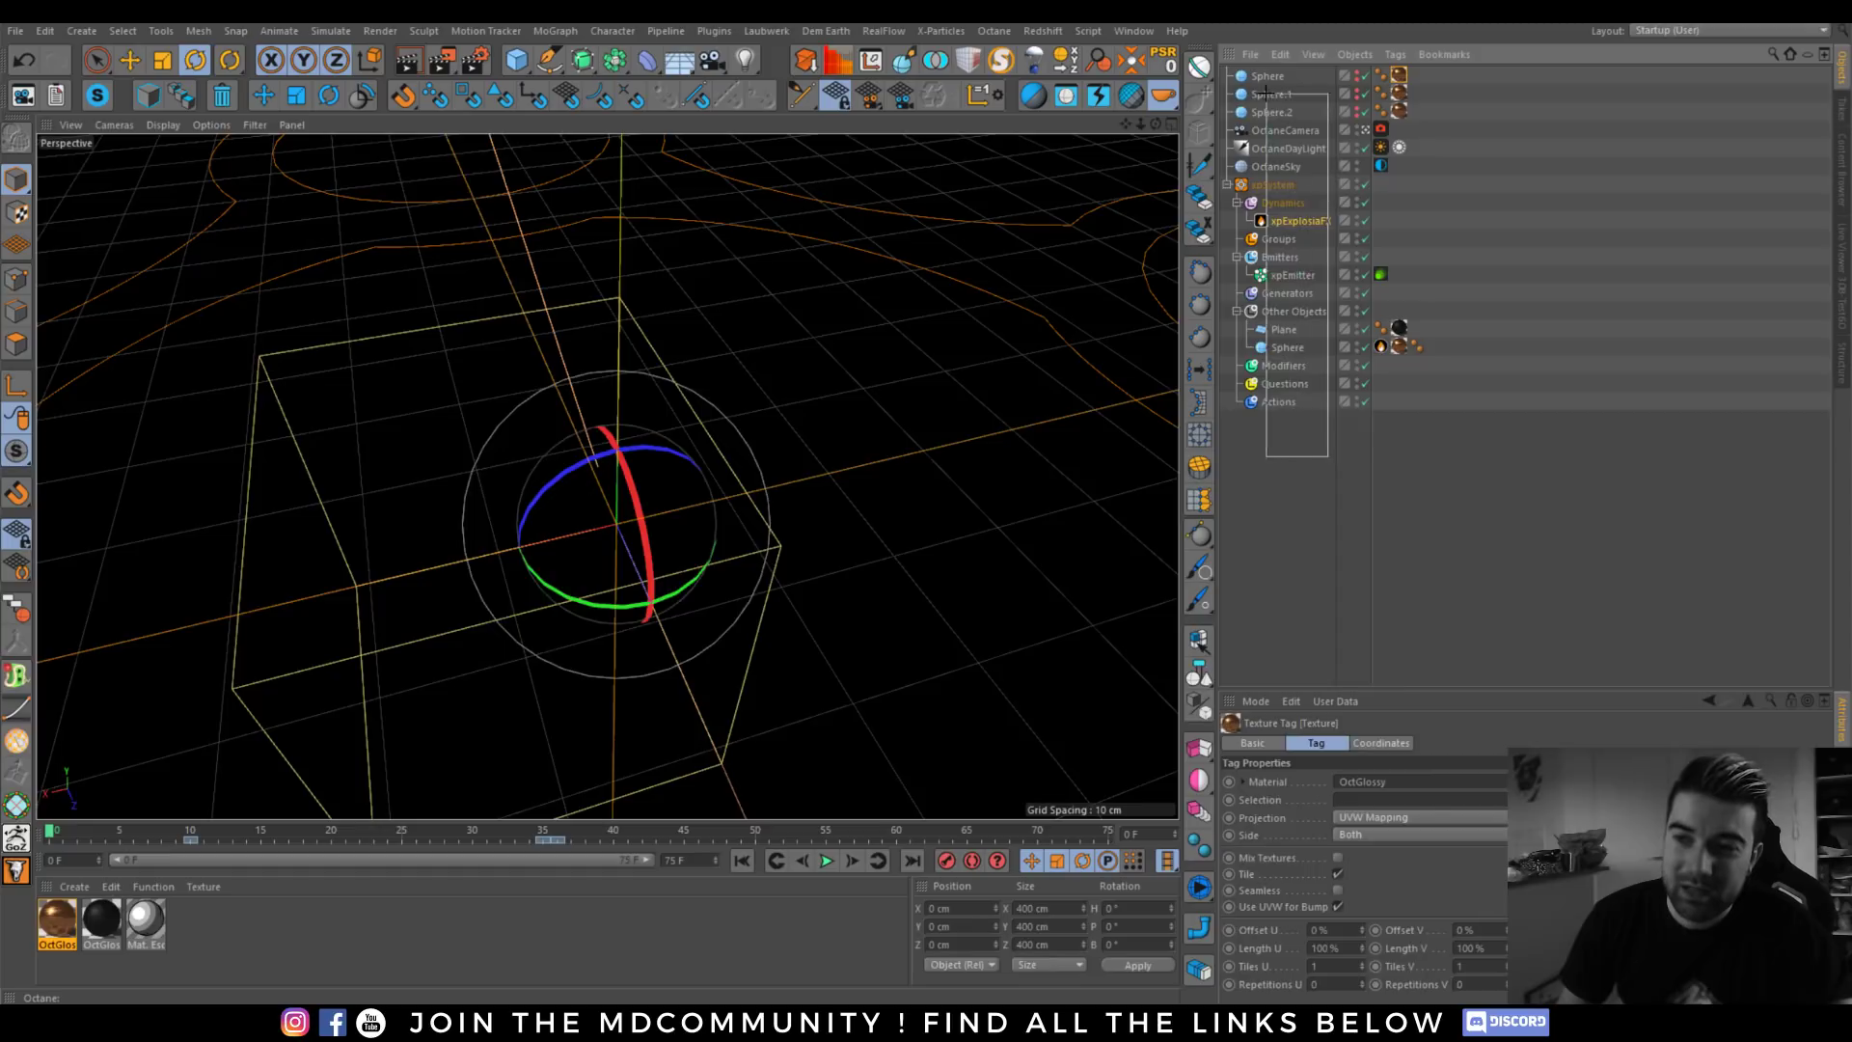
left_click(1321, 472)
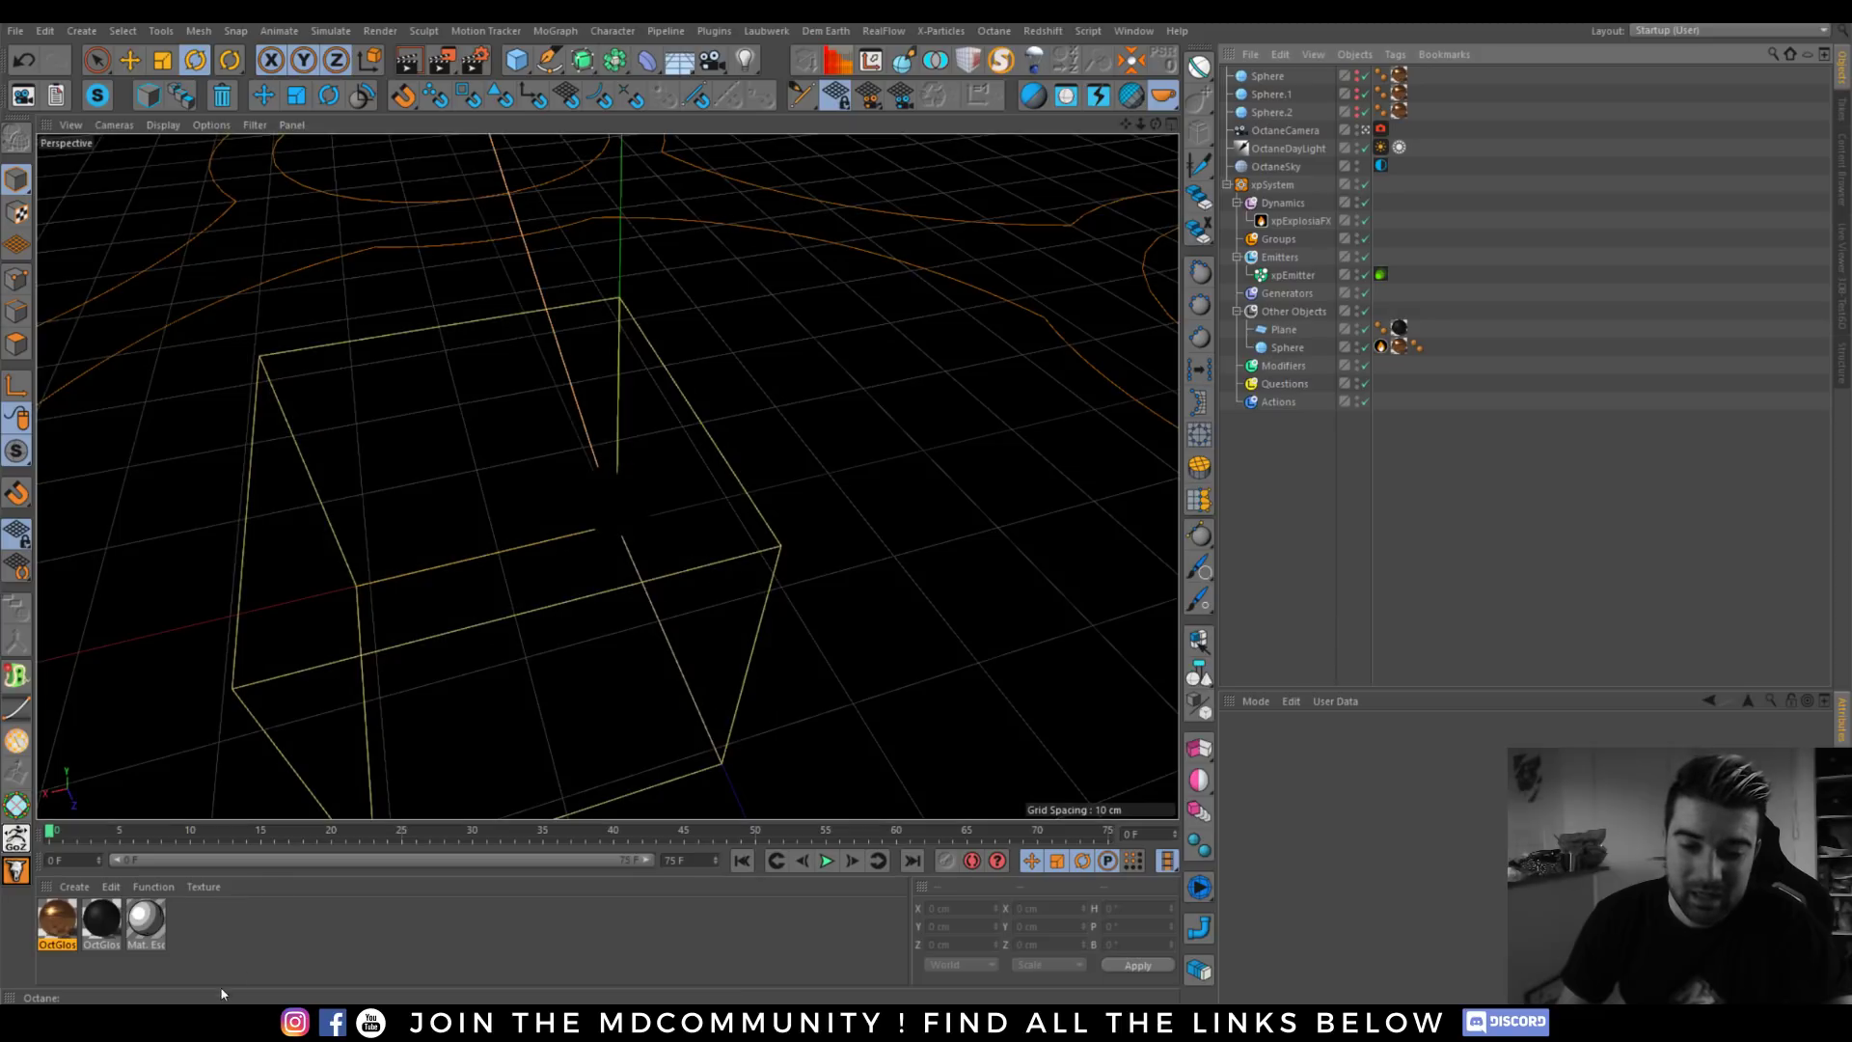
Switch to the browser, review the reference animation posts, and view the motiondesigners and mhsprod Instagram profiles.
left_click(223, 1016)
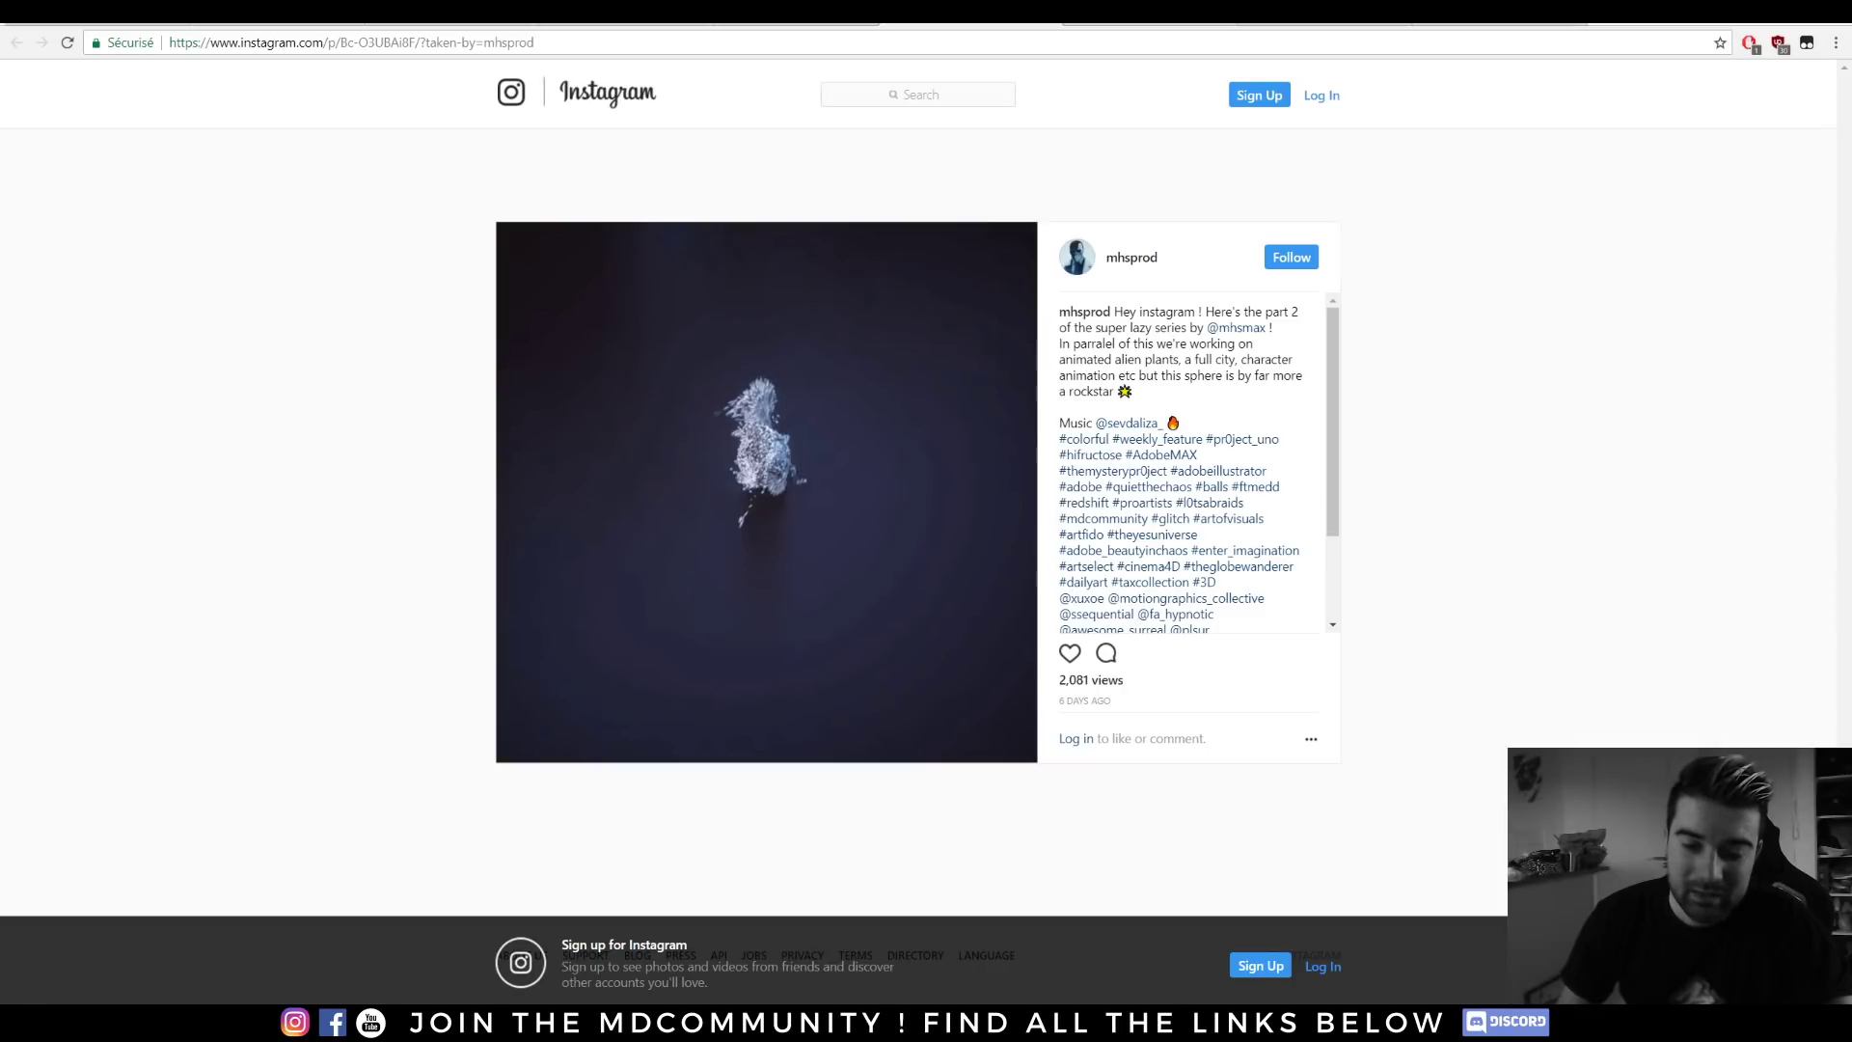
left_click(758, 363)
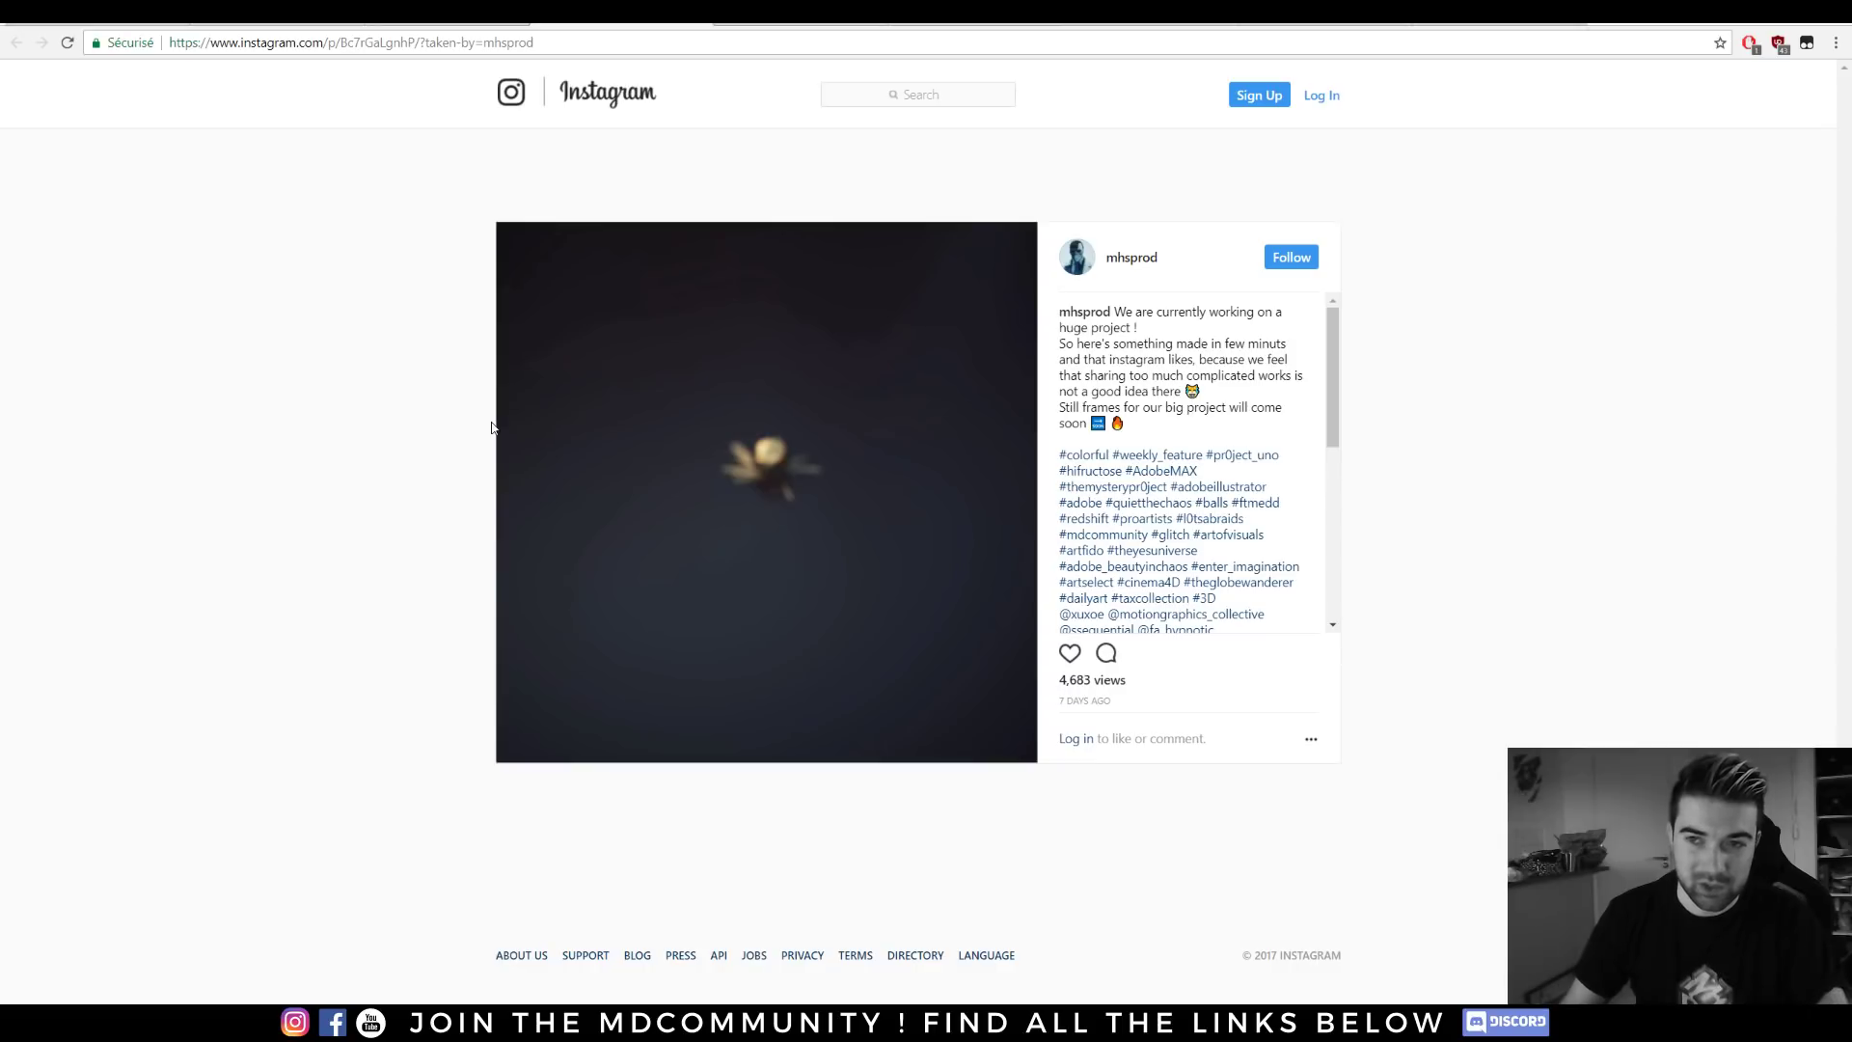
left_click(459, 14)
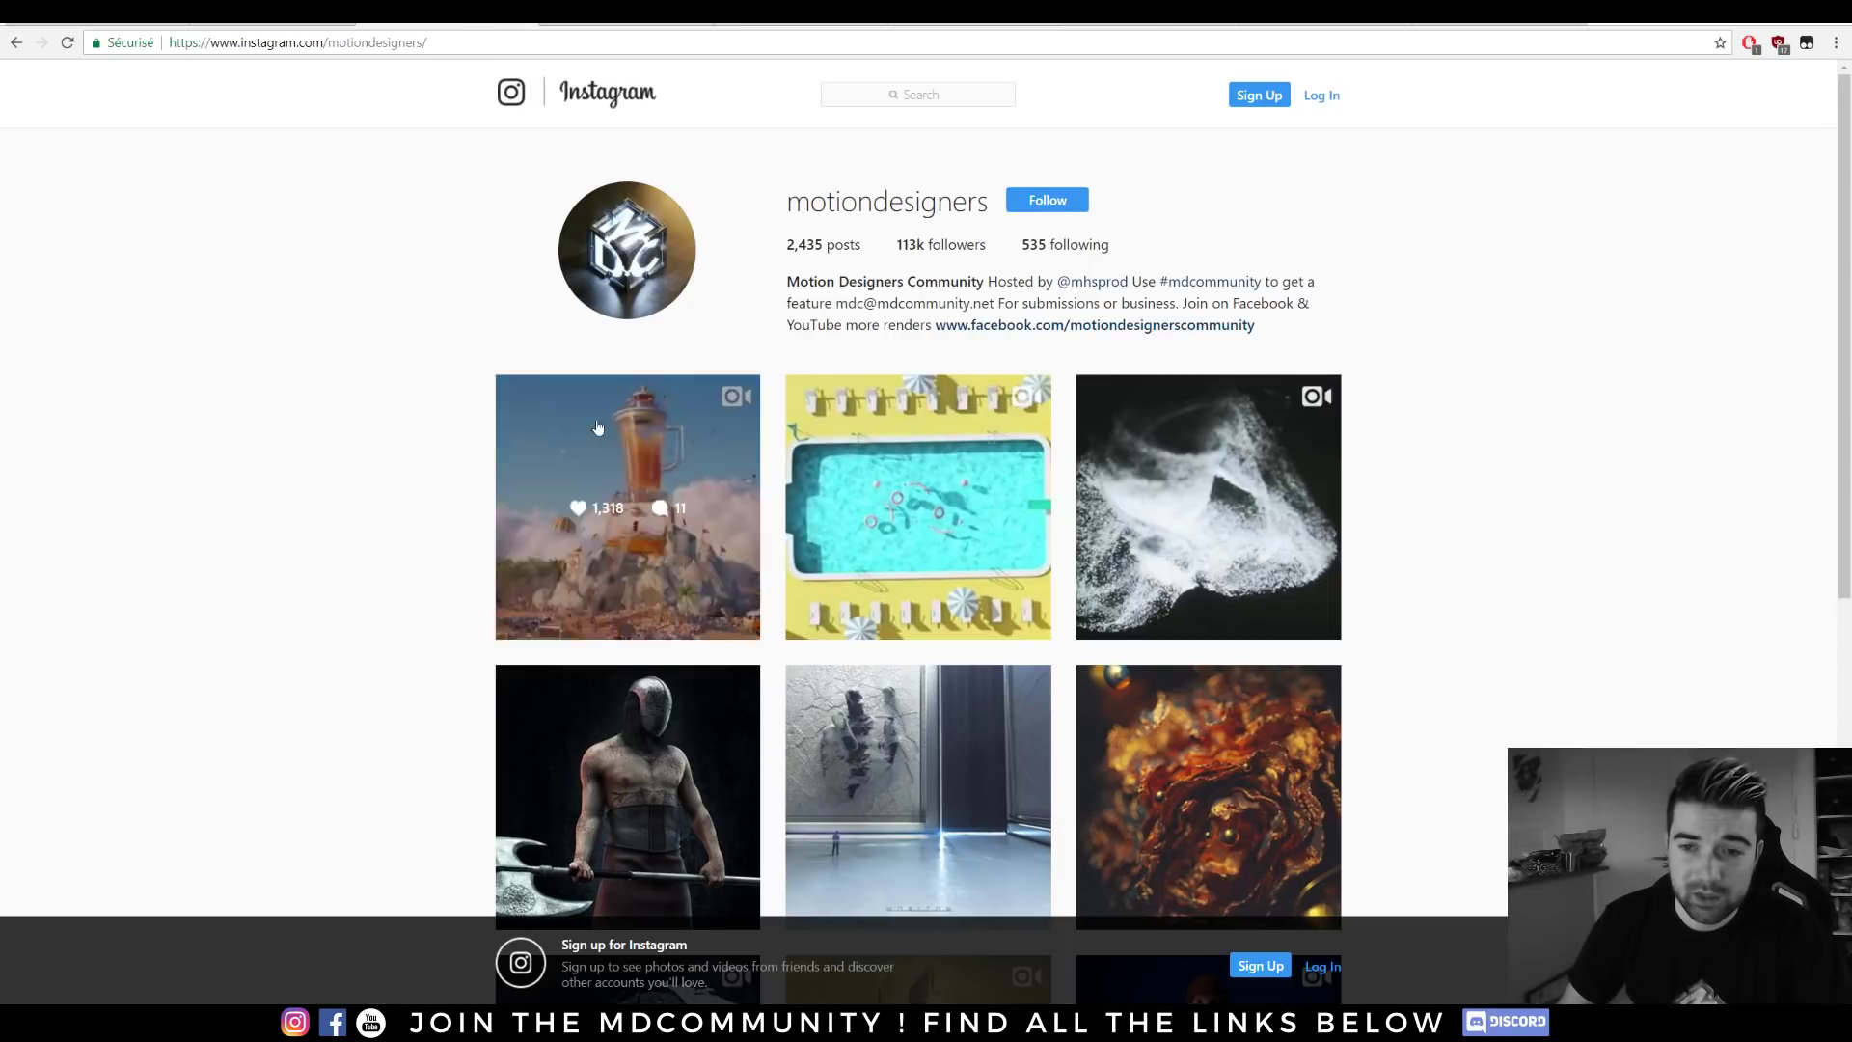
left_click_drag(790, 205, 966, 200)
left_click(1236, 238)
left_click_drag(813, 200, 993, 202)
left_click_drag(1148, 215, 1179, 253)
left_click(856, 191)
key("alt+Left")
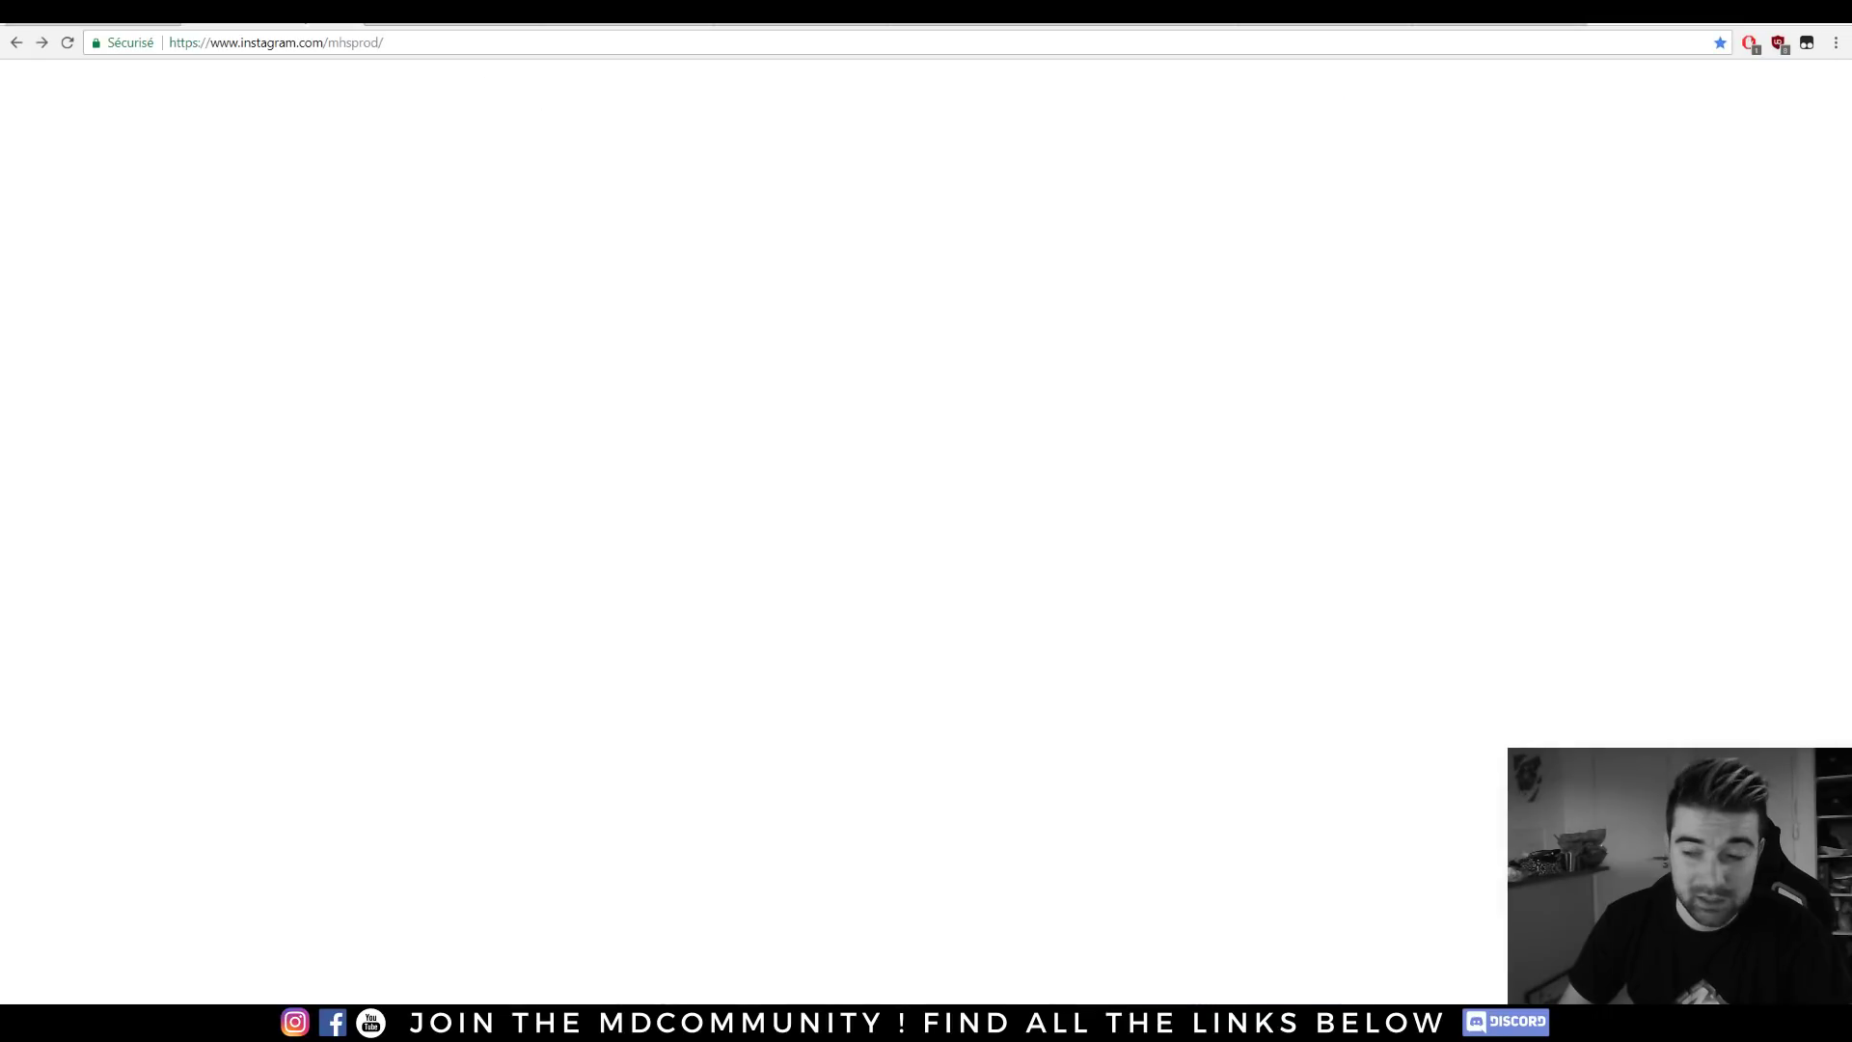
Open the Motion Designers Community YouTube channel and browse its featured and uploaded videos, including further entries in the uploads row.
left_click_drag(811, 202, 892, 206)
left_click(432, 231)
left_click(104, 14)
scroll(589, 337, "down", 5)
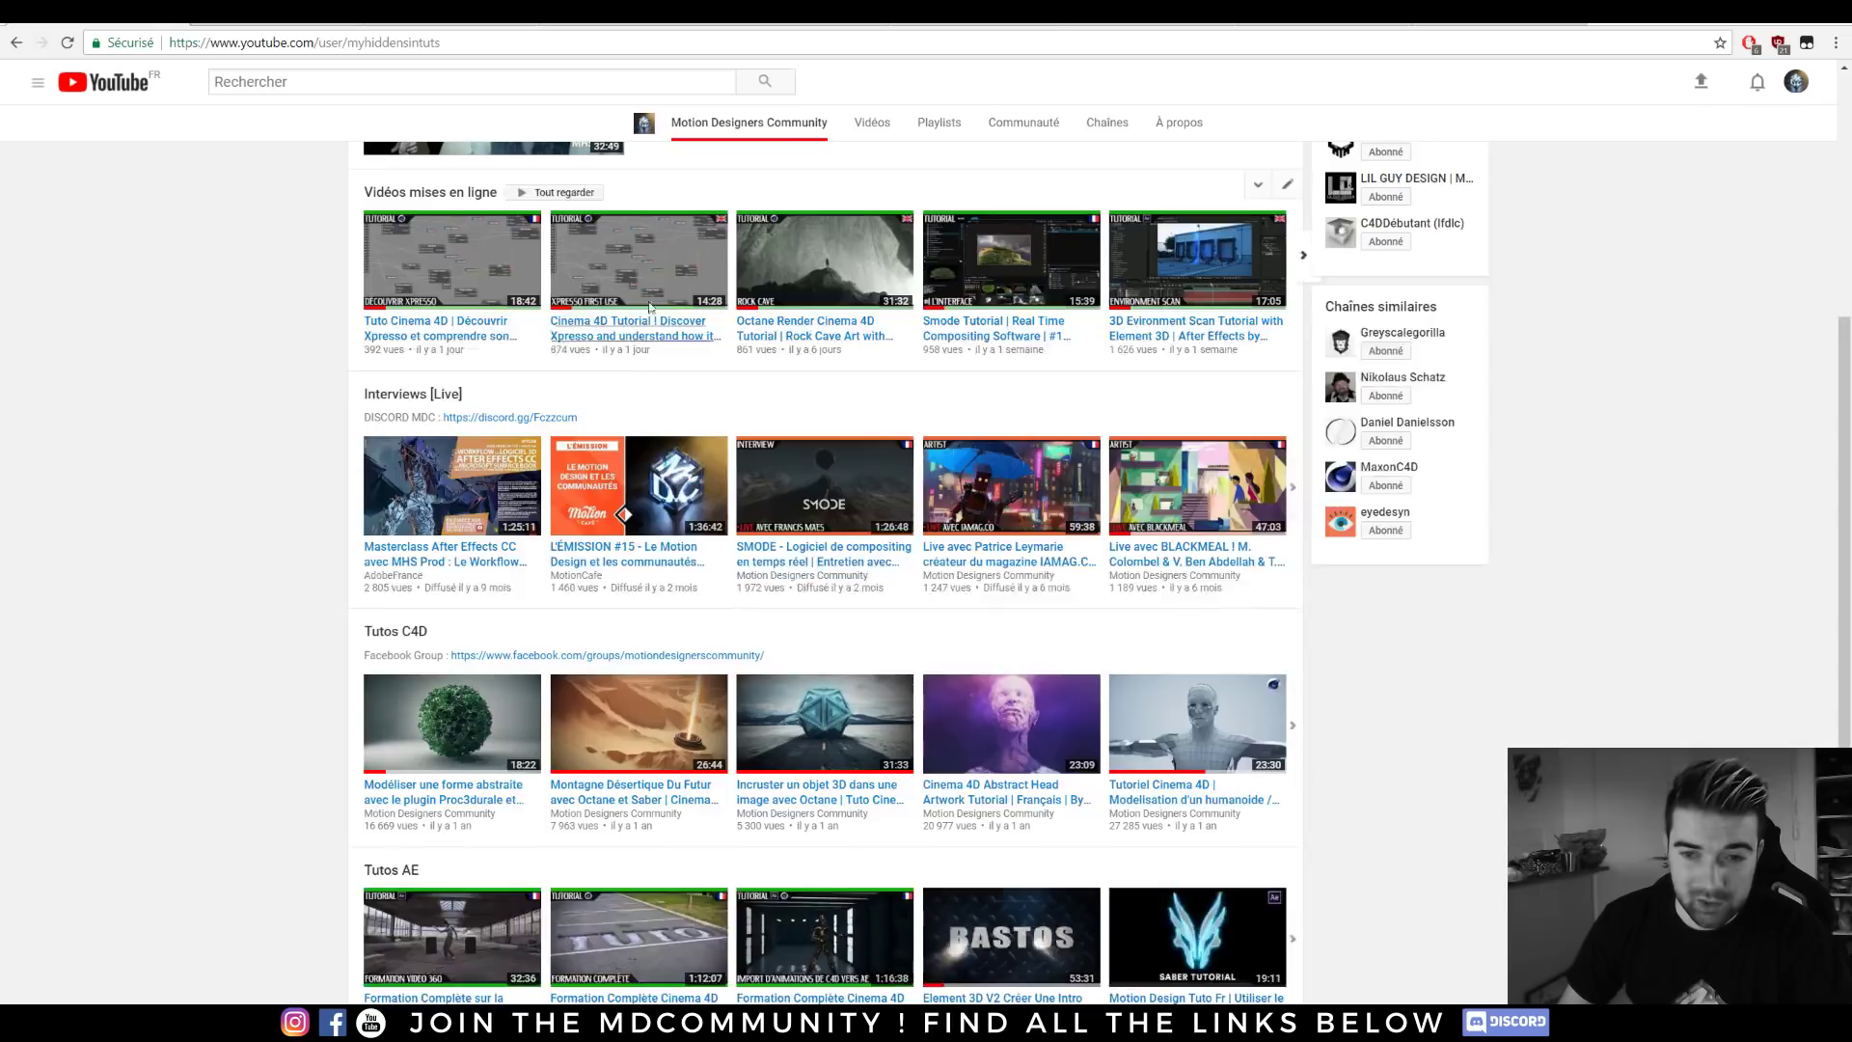
scroll(649, 307, "up", 2)
left_click(1292, 437)
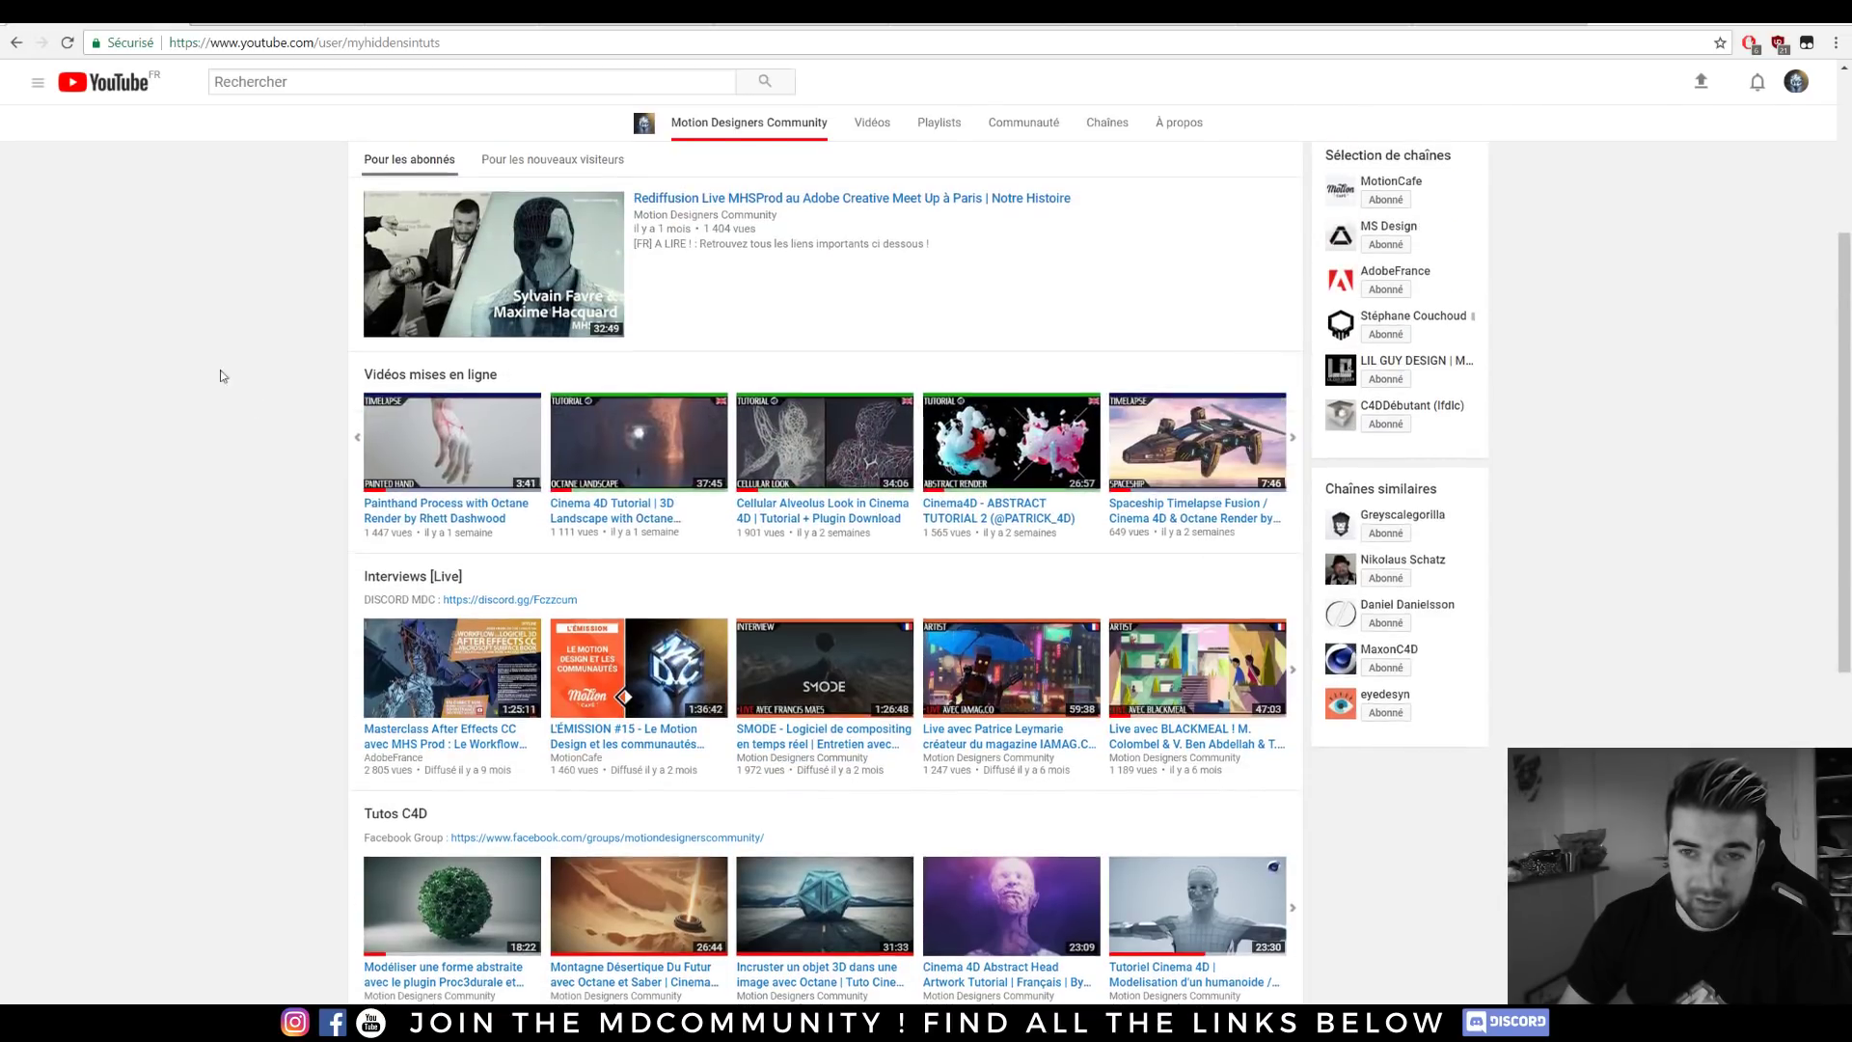
scroll(222, 376, "up", 4)
Switch to the [EN] Motion Designers Community Facebook group and look through the artwork posts in its discussion feed.
left_click(1161, 19)
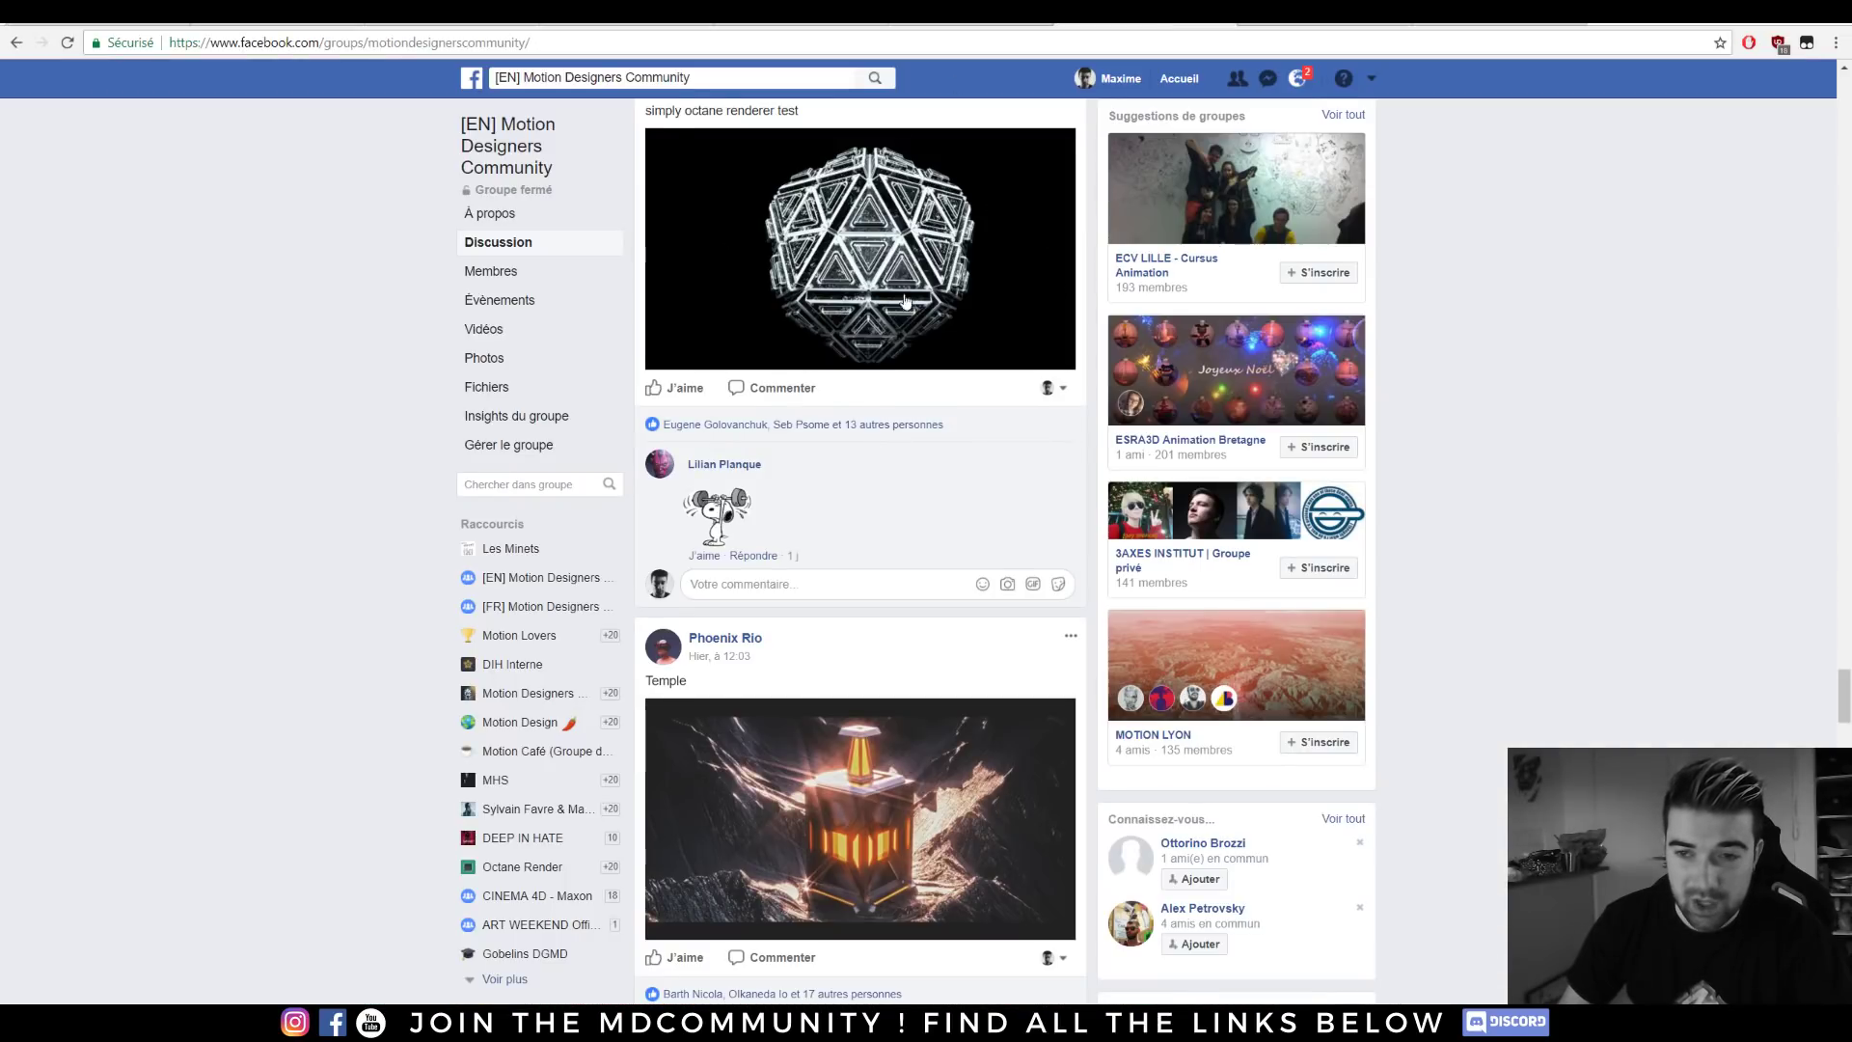
scroll(868, 386, "up", 15)
scroll(828, 428, "up", 10)
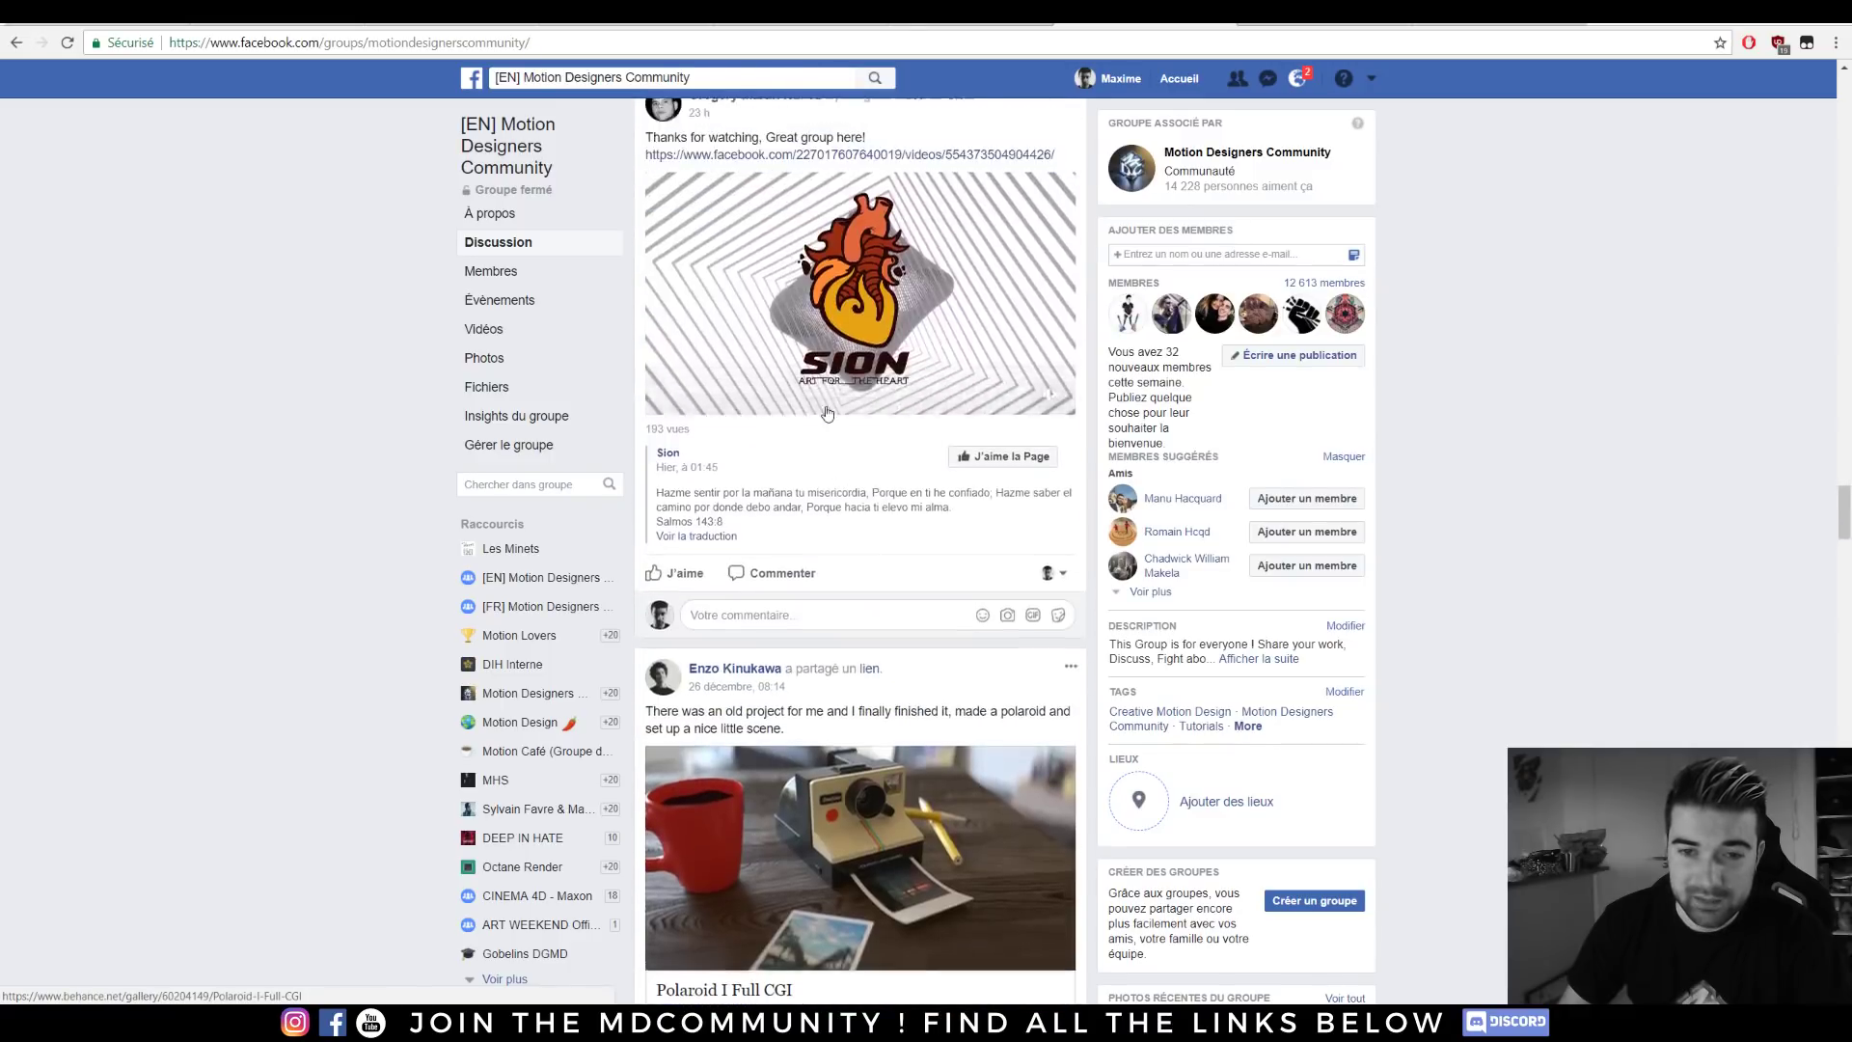
View the Motion Designers Community Facebook page, open its video section and browse the list of all videos.
left_click(1282, 19)
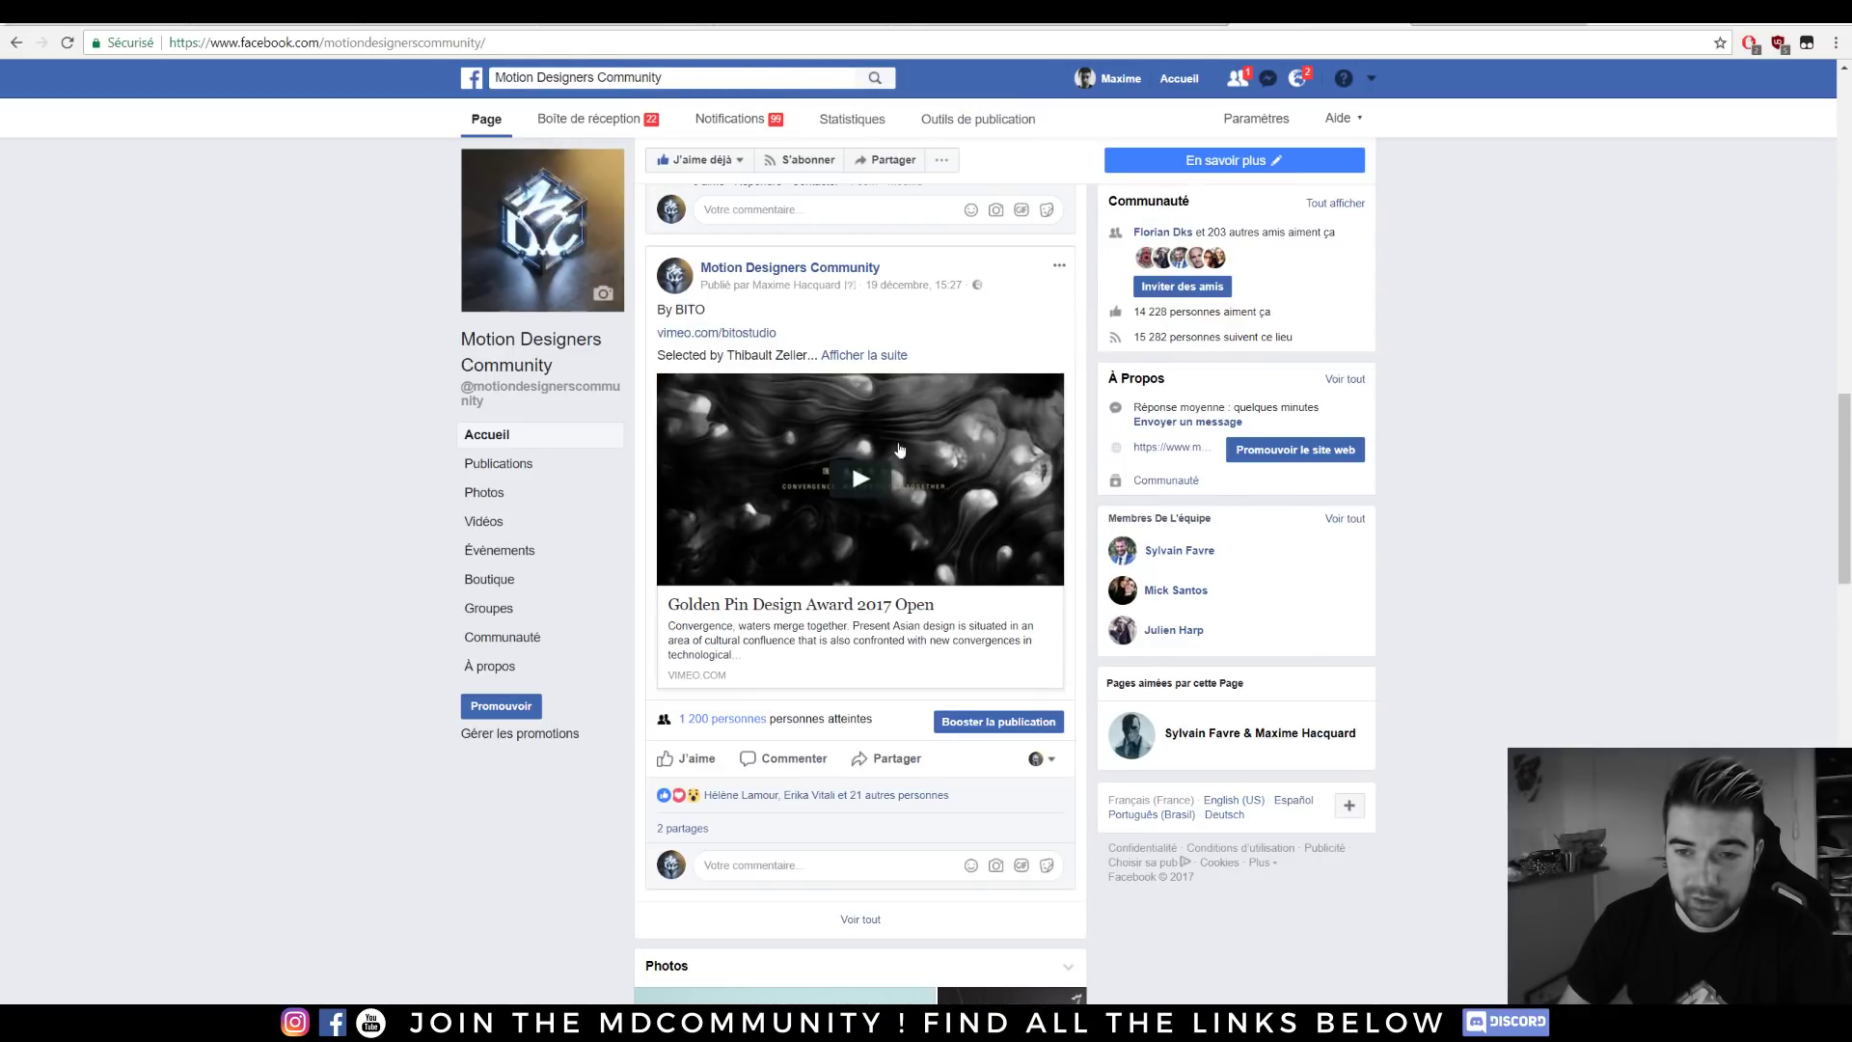
scroll(895, 445, "up", 2)
left_click(514, 522)
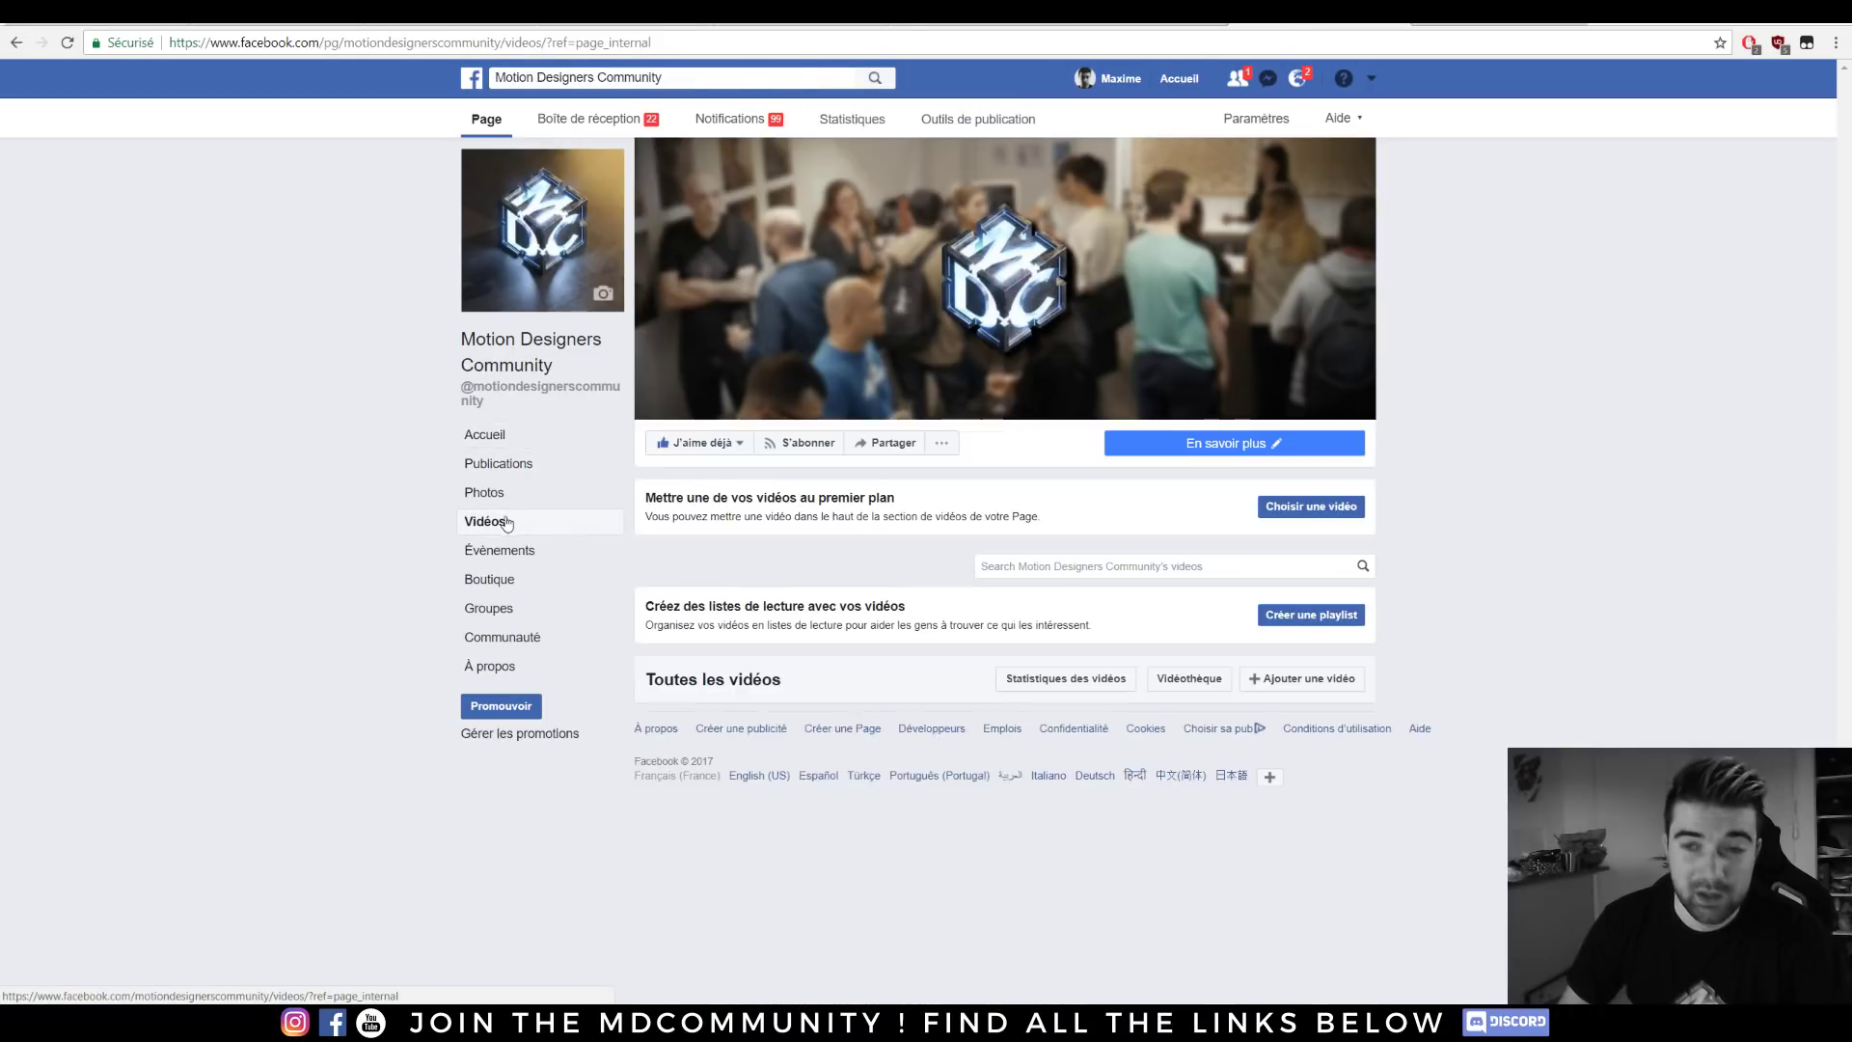
scroll(830, 579, "down", 10)
scroll(845, 427, "down", 12)
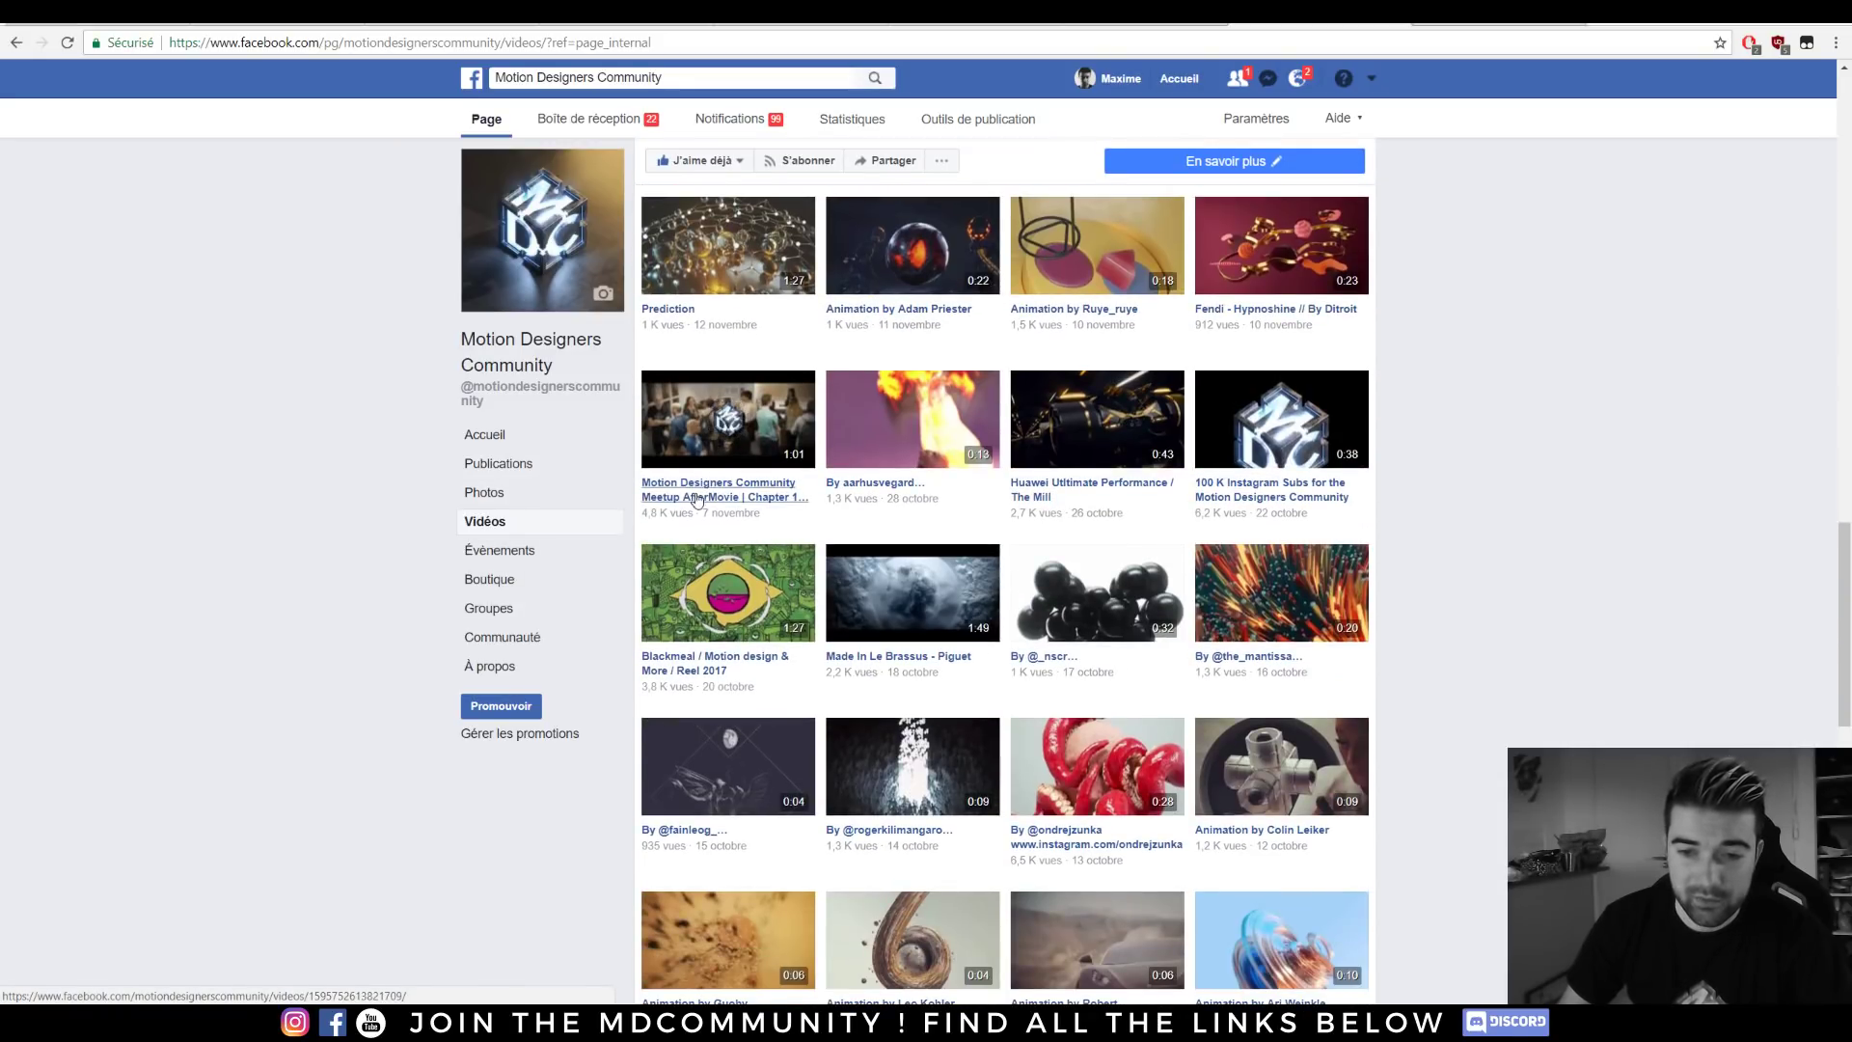
Switch to the Motion Designers Community Vimeo profile and look through its published videos.
left_click(1482, 25)
mouse_move(1678, 82)
left_click(1630, 135)
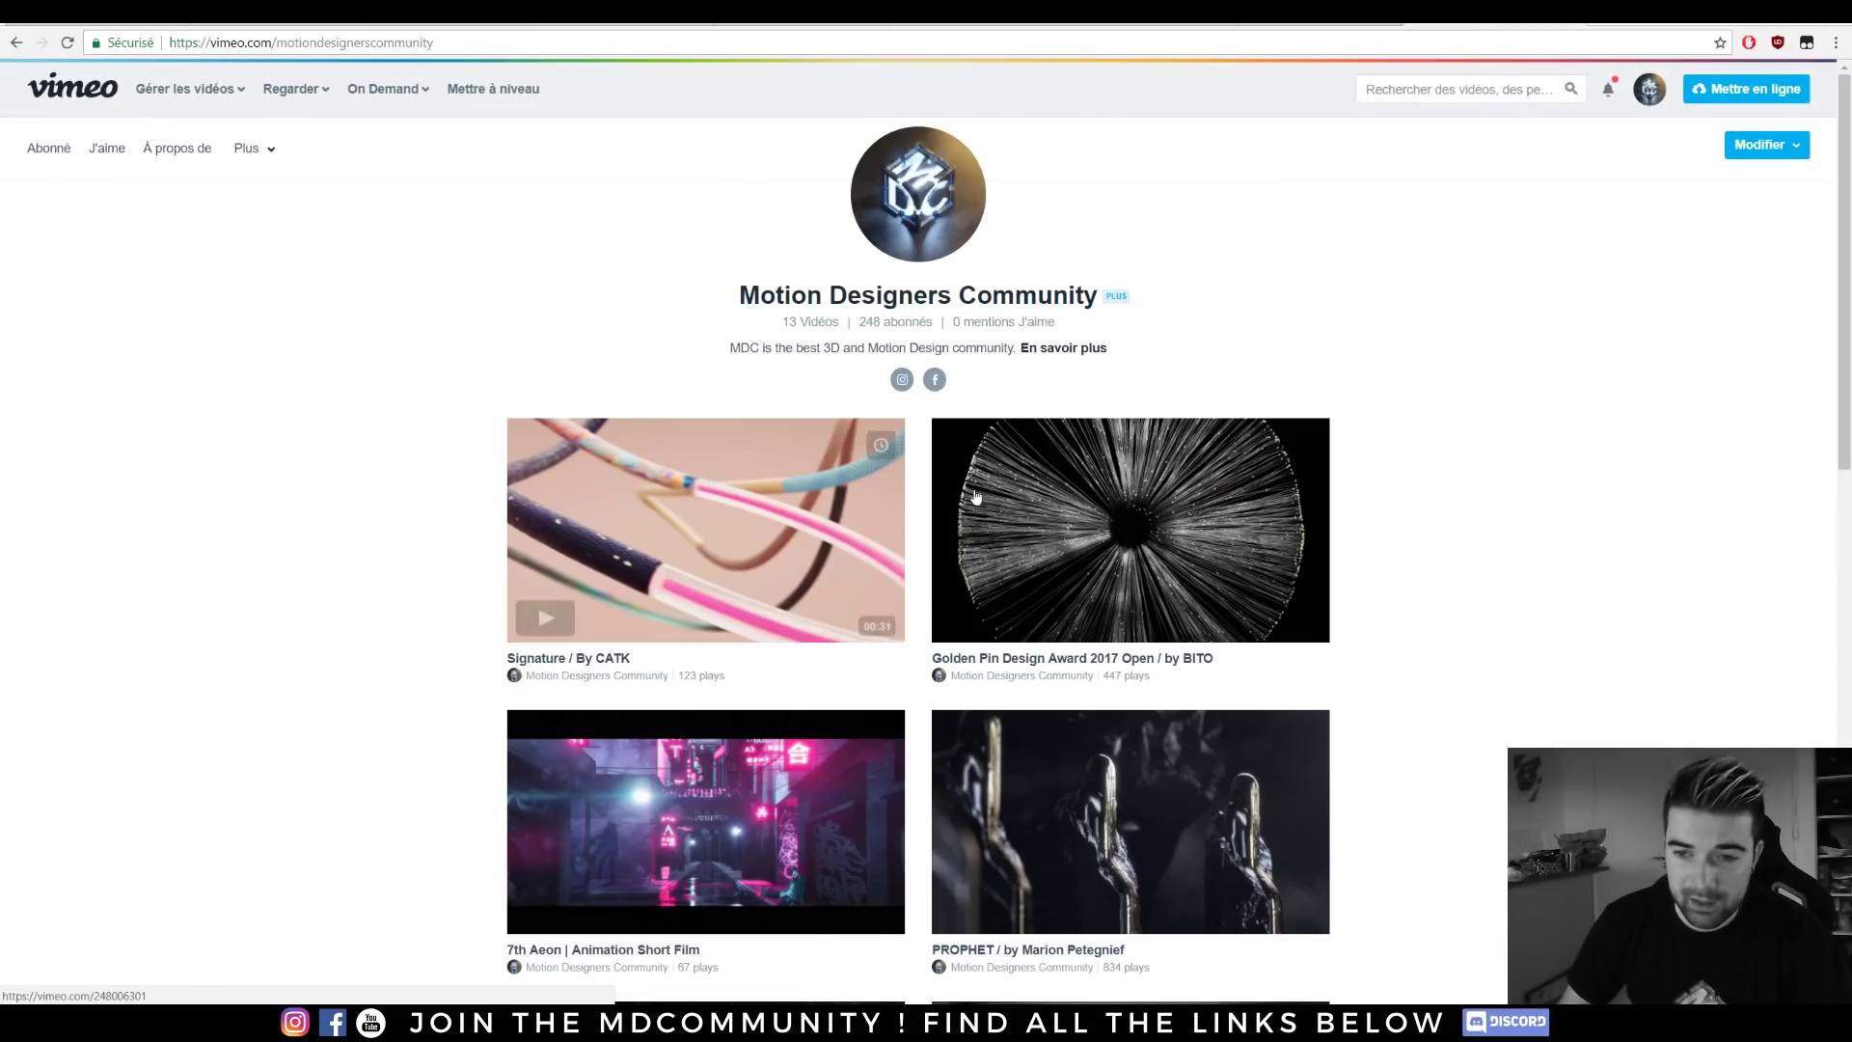
scroll(879, 470, "down", 5)
scroll(880, 470, "down", 3)
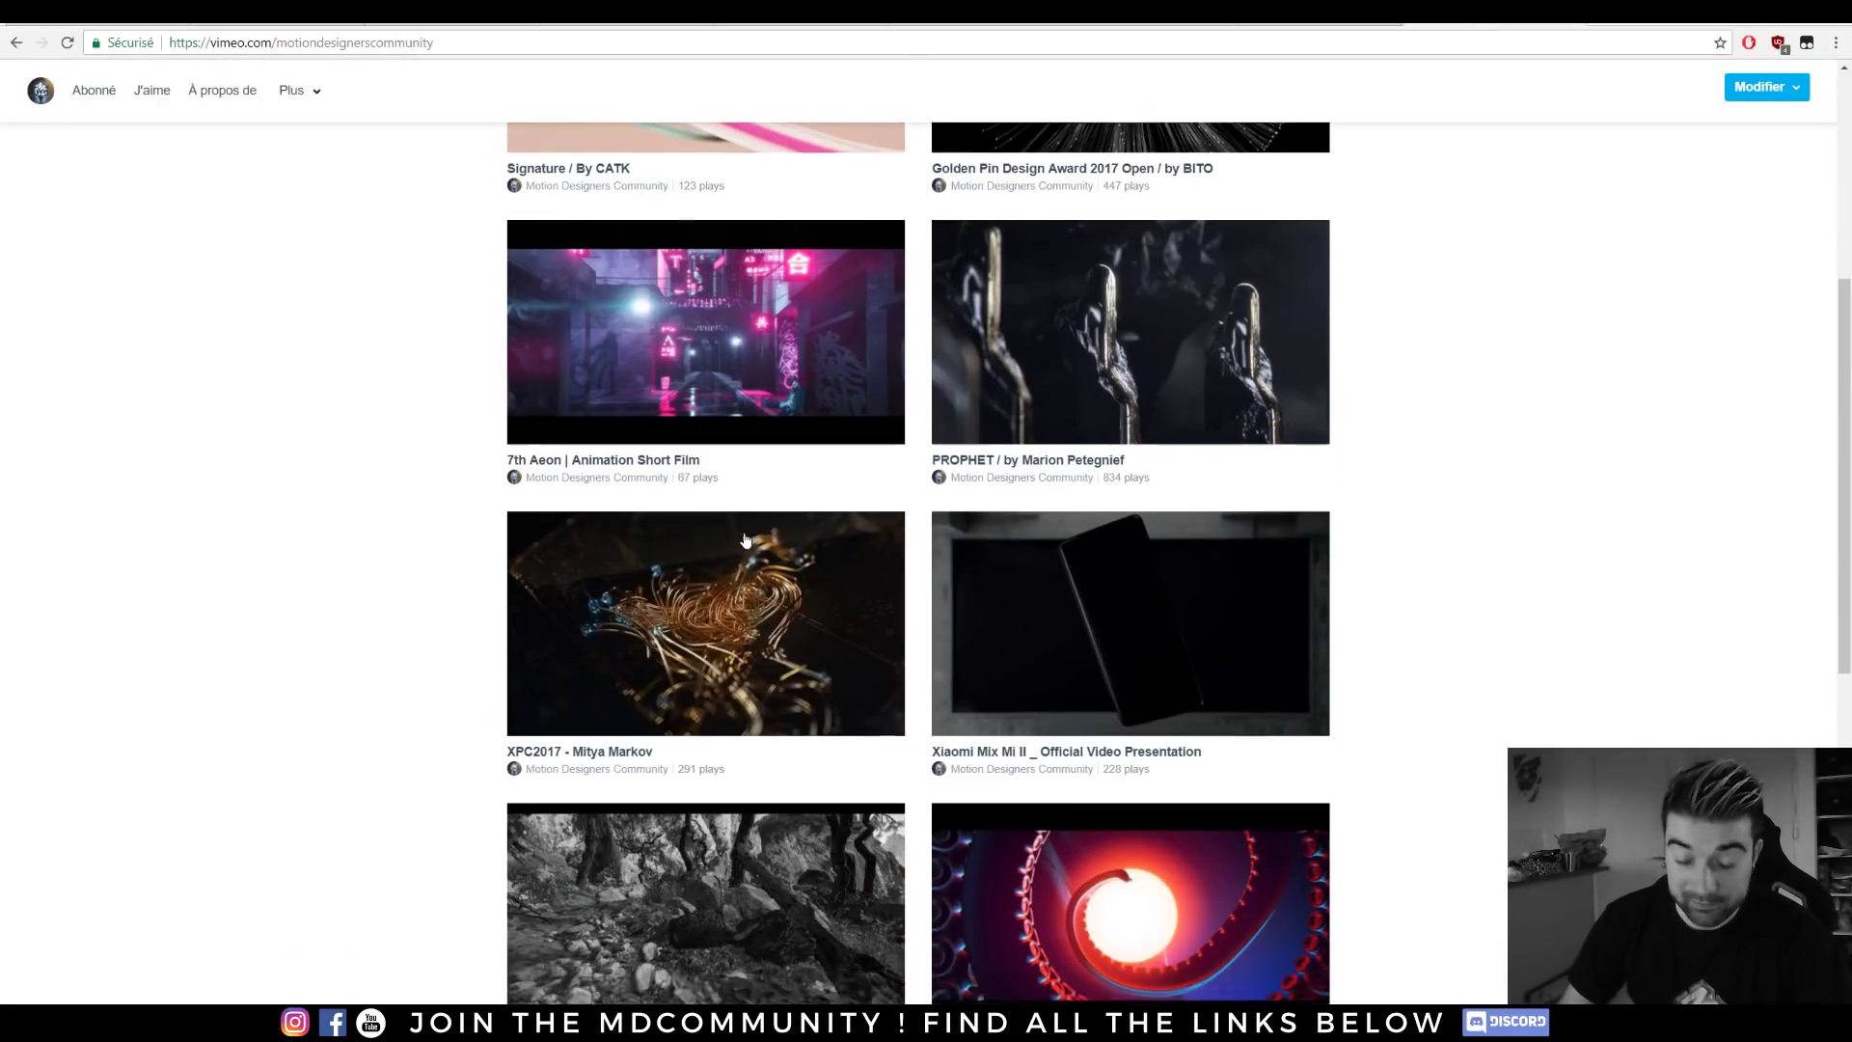